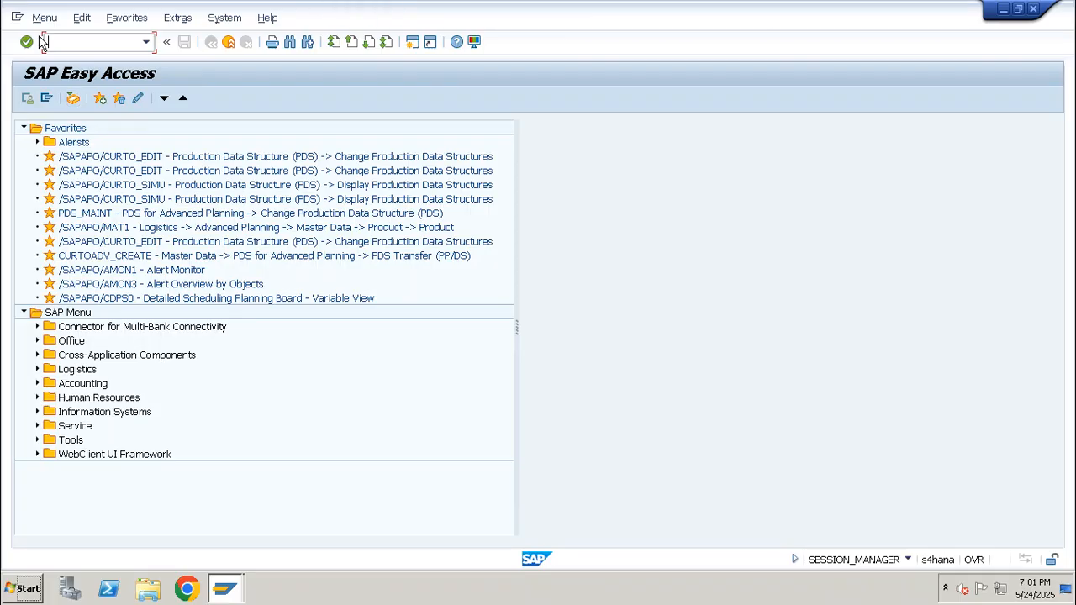
# Start creating a work center with transaction CR01 for plant LP01, work center Press_10 and category 0001.
pyautogui.write('01')
pyautogui.press('Return')
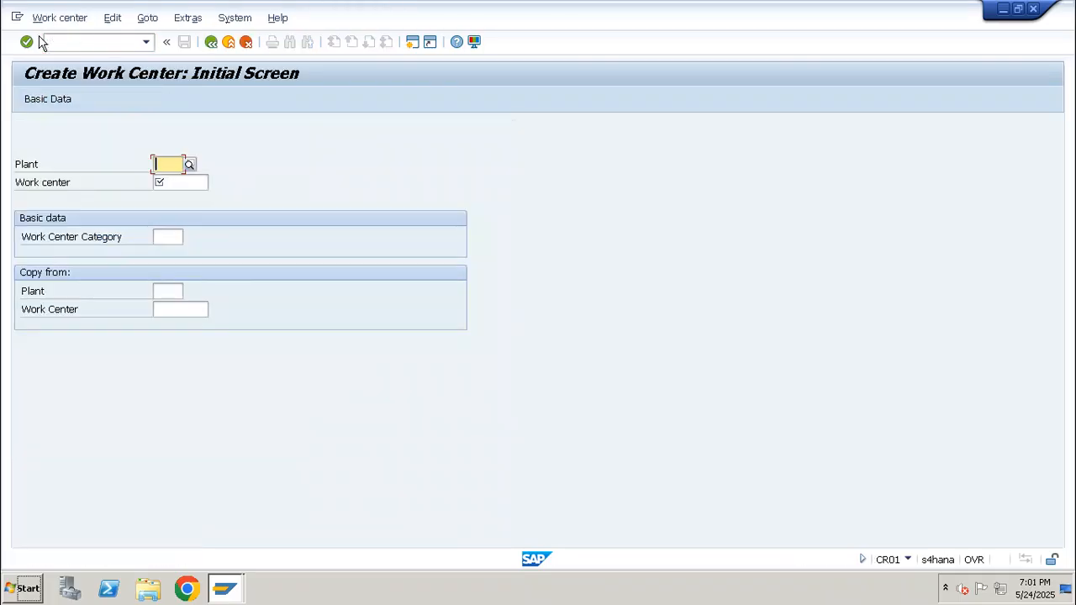
pyautogui.write('LP01')
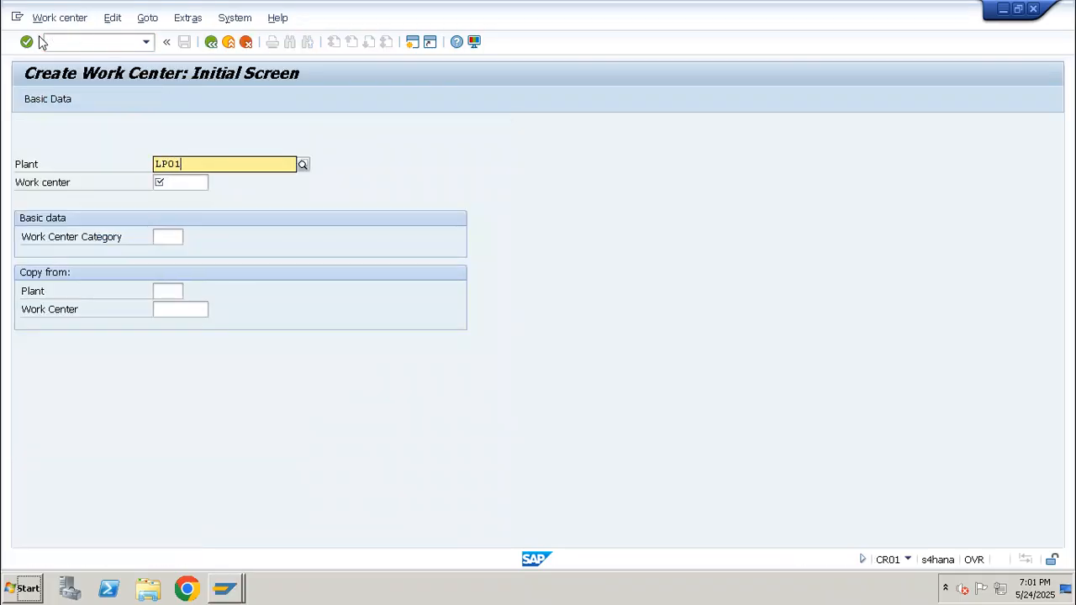
pyautogui.press('Tab')
pyautogui.write('Pres')
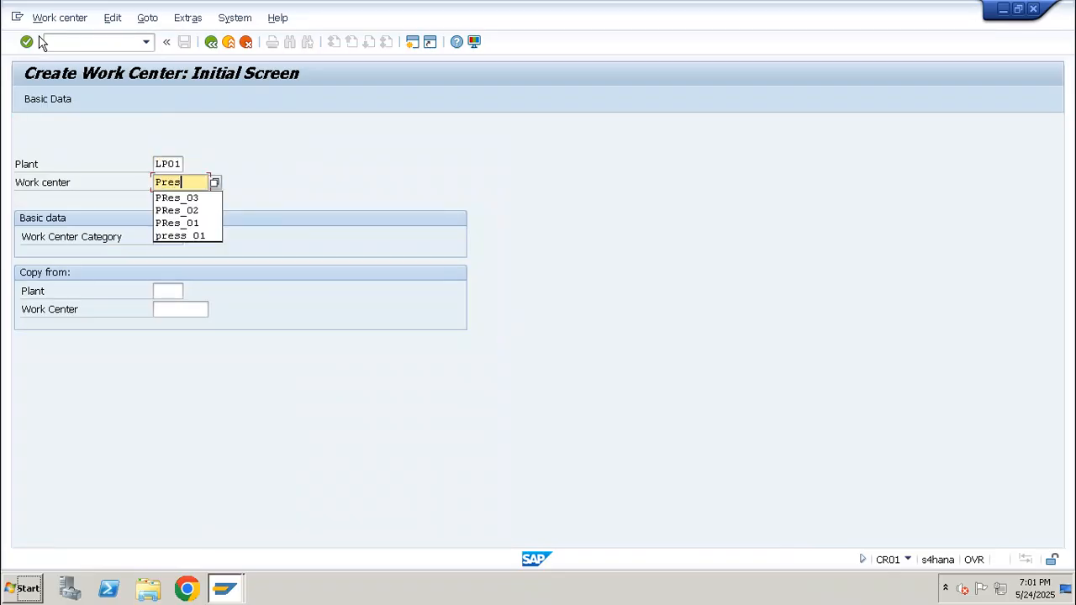
pyautogui.write('s')
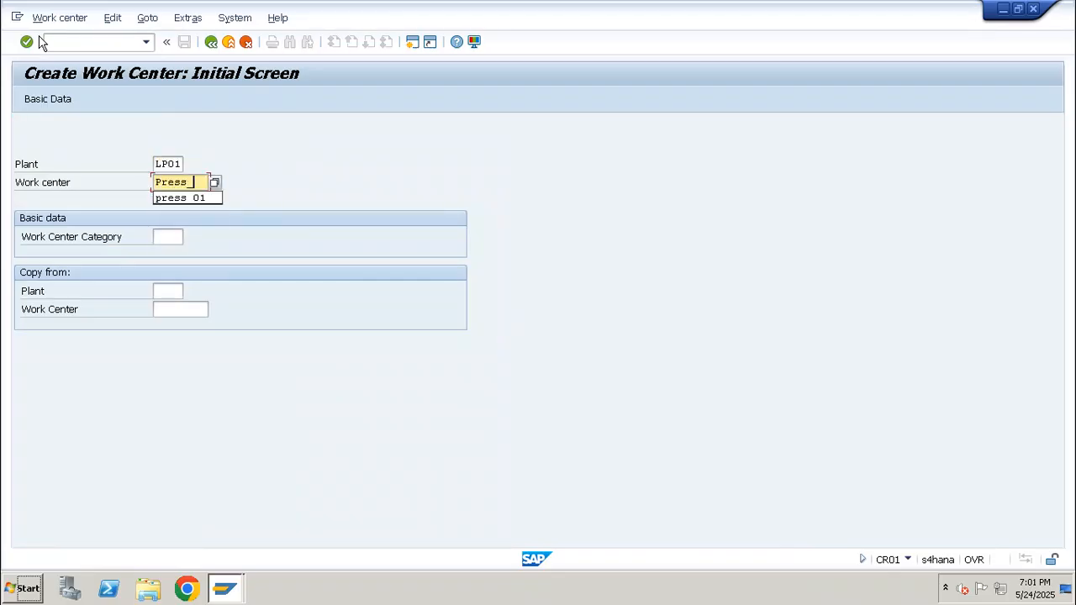
pyautogui.write('_10')
pyautogui.press('Tab')
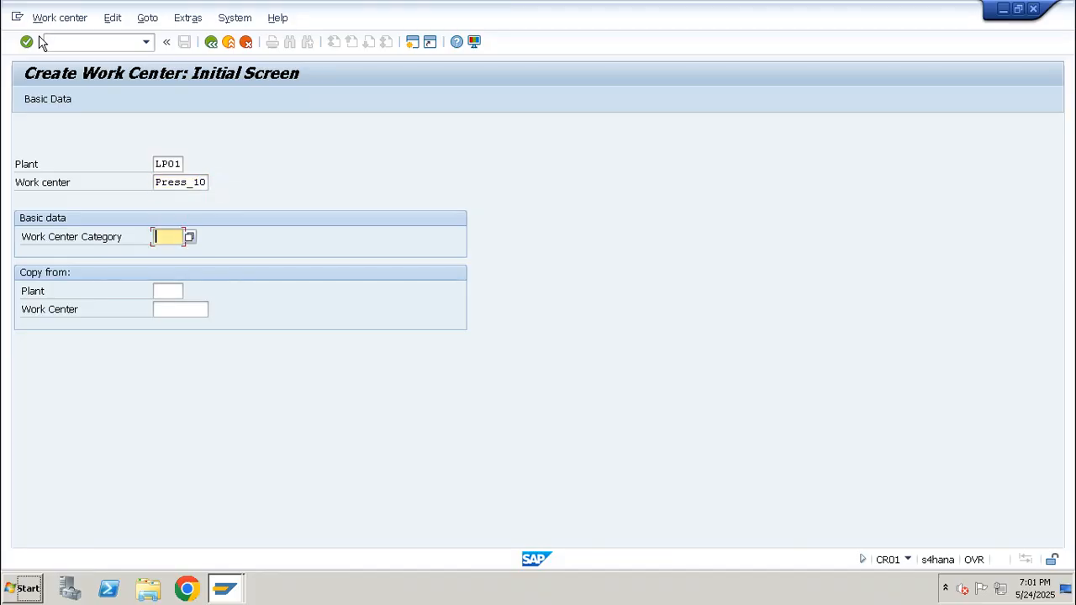
pyautogui.write('0001')
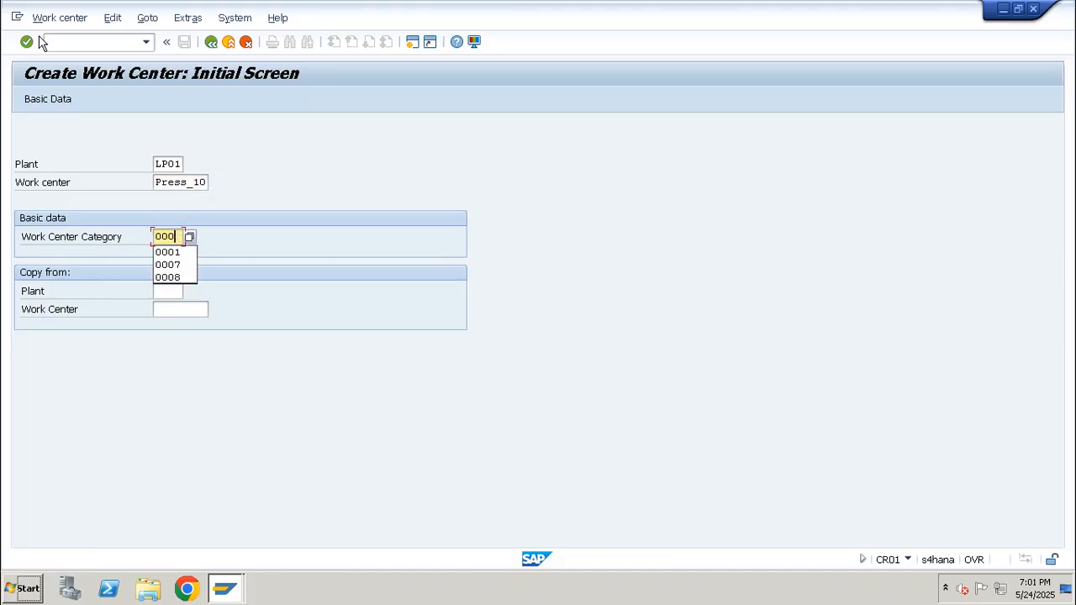
pyautogui.press('Return')
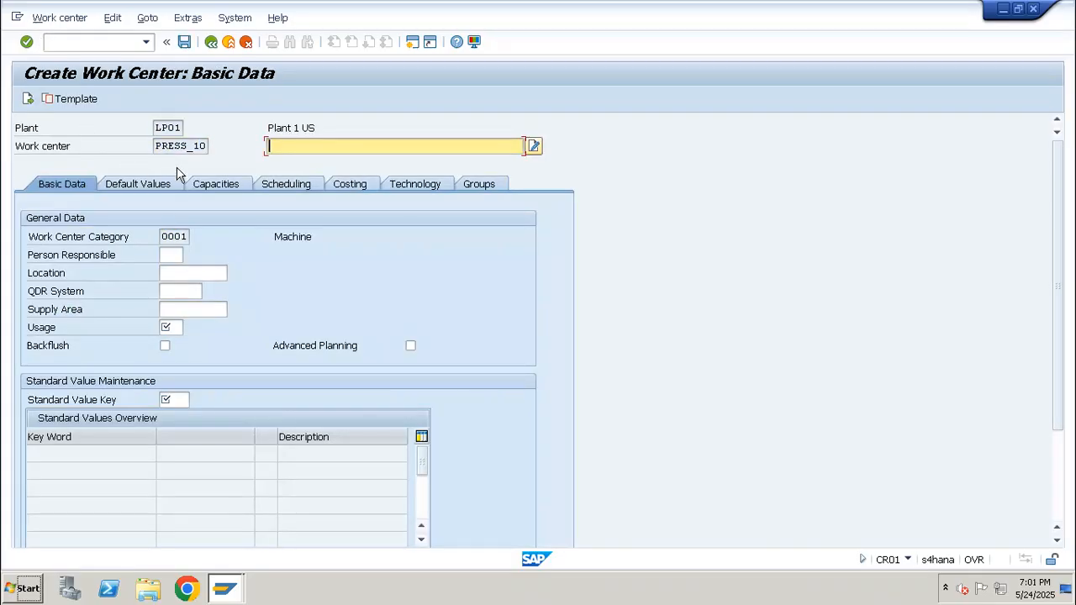
# Fill in the basic data with description "Machine _01", usage 009 and standard value key SAP1.
pyautogui.write('Machine _01')
pyautogui.press('Tab')
pyautogui.press('Tab')
pyautogui.press('Tab')
pyautogui.press('Tab')
pyautogui.press('Tab')
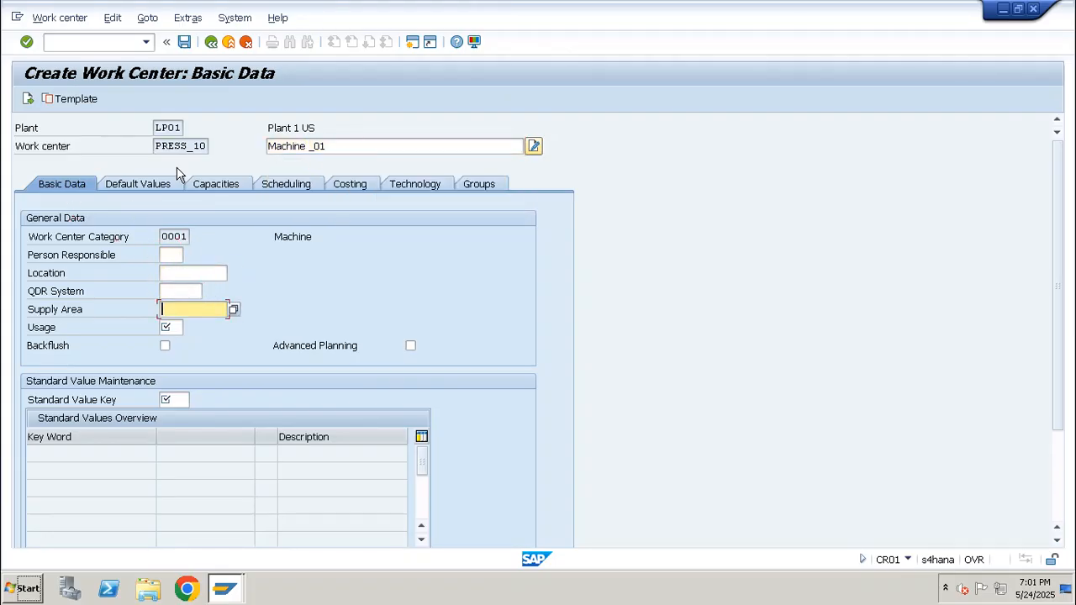
pyautogui.press('Tab')
pyautogui.write('009')
pyautogui.press('Return')
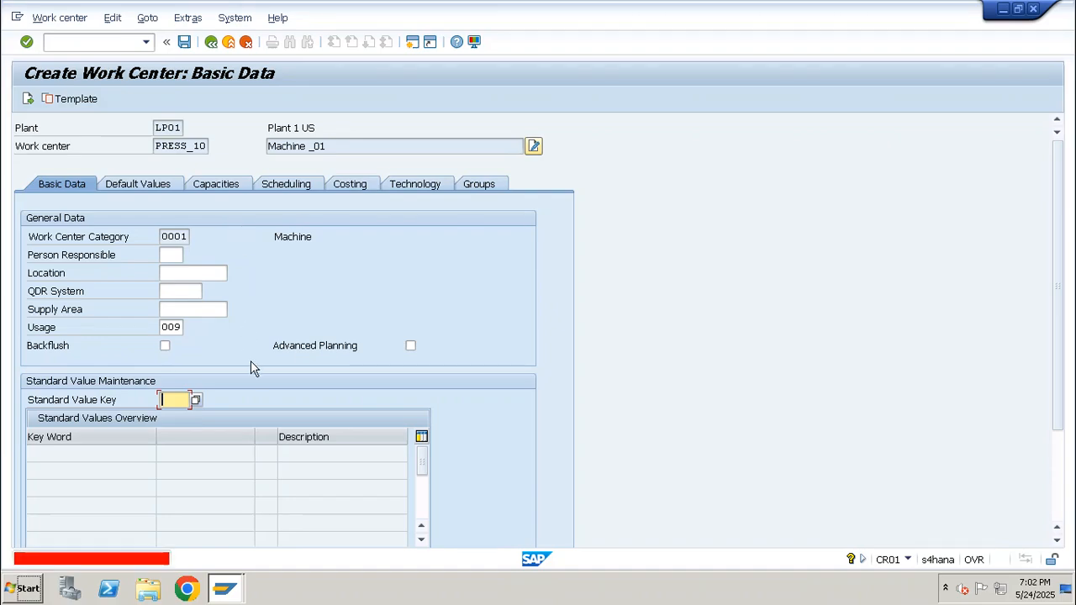
pyautogui.write('SAP1')
pyautogui.press('Return')
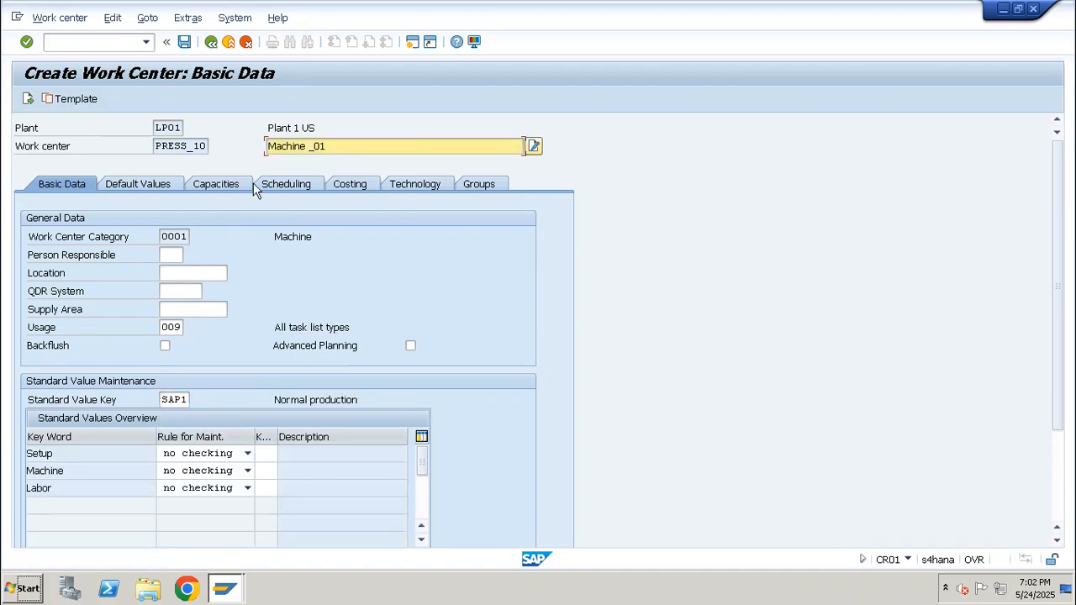
# Set the default control key to PP01 and the setup, machine and labor units of measurement to MIN.
pyautogui.click(167, 187)
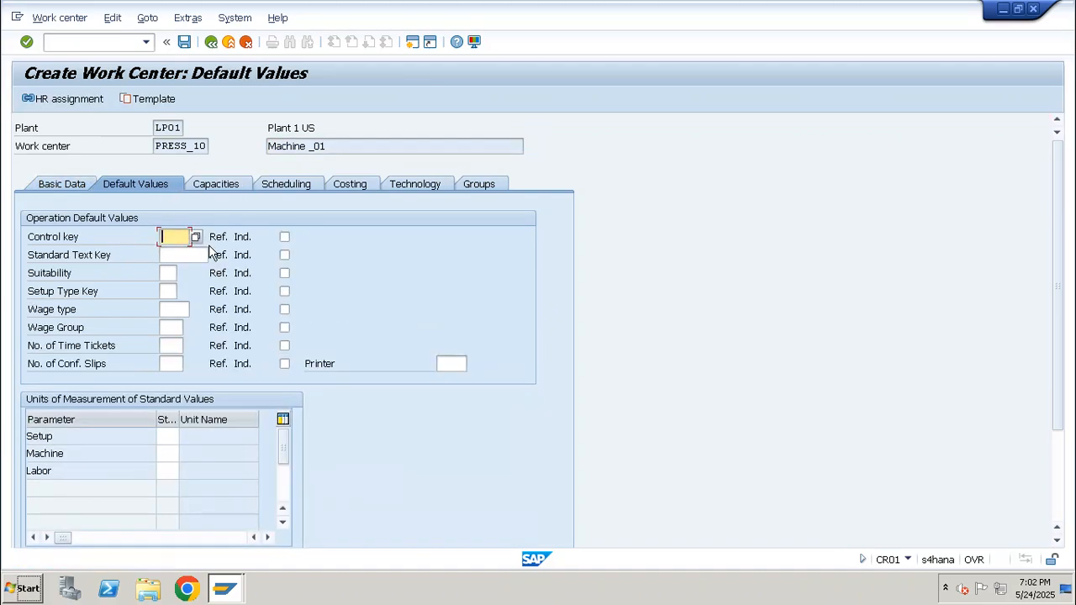
pyautogui.write('PP01')
pyautogui.press('Return')
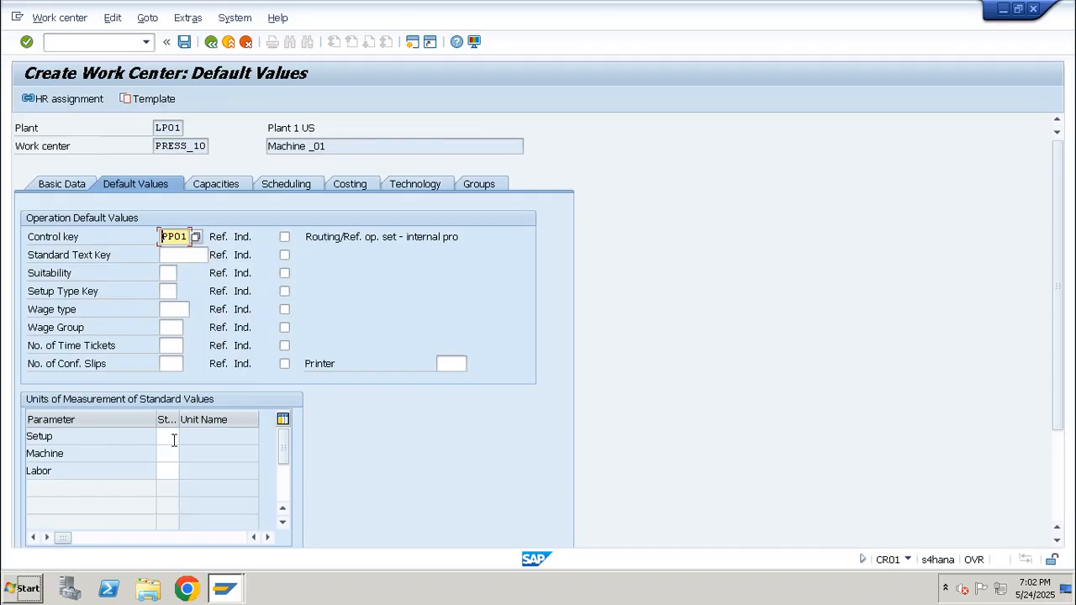
pyautogui.click(173, 441)
pyautogui.write('MIN')
pyautogui.press('Down')
pyautogui.write('MIN')
pyautogui.press('Down')
pyautogui.write('MIN')
pyautogui.press('Return')
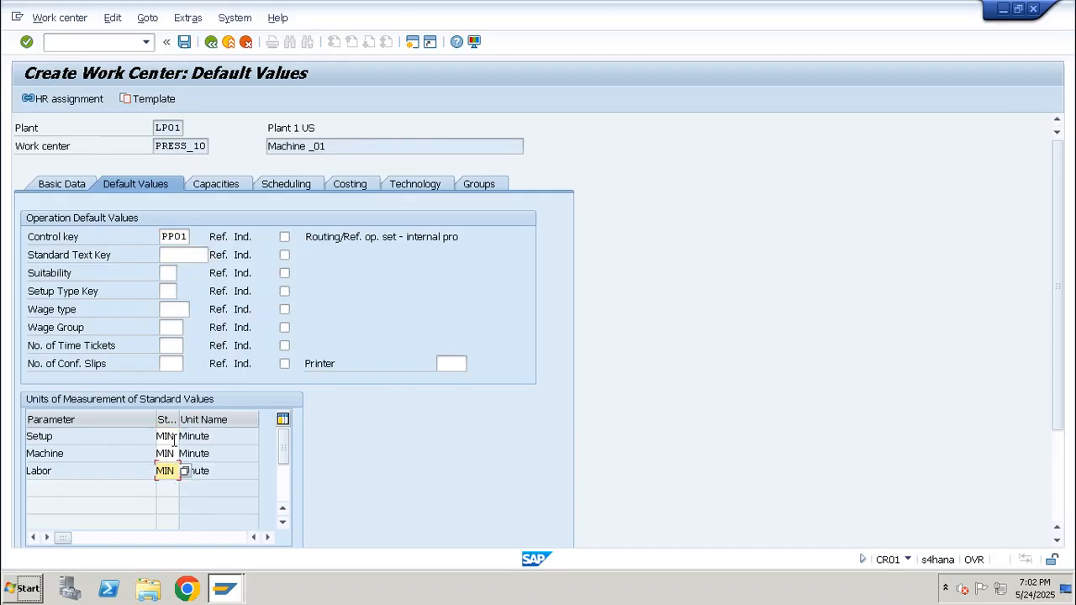
# Add capacity category 001 to the work center and copy the description "Machine _01" into its capacity header.
pyautogui.click(235, 185)
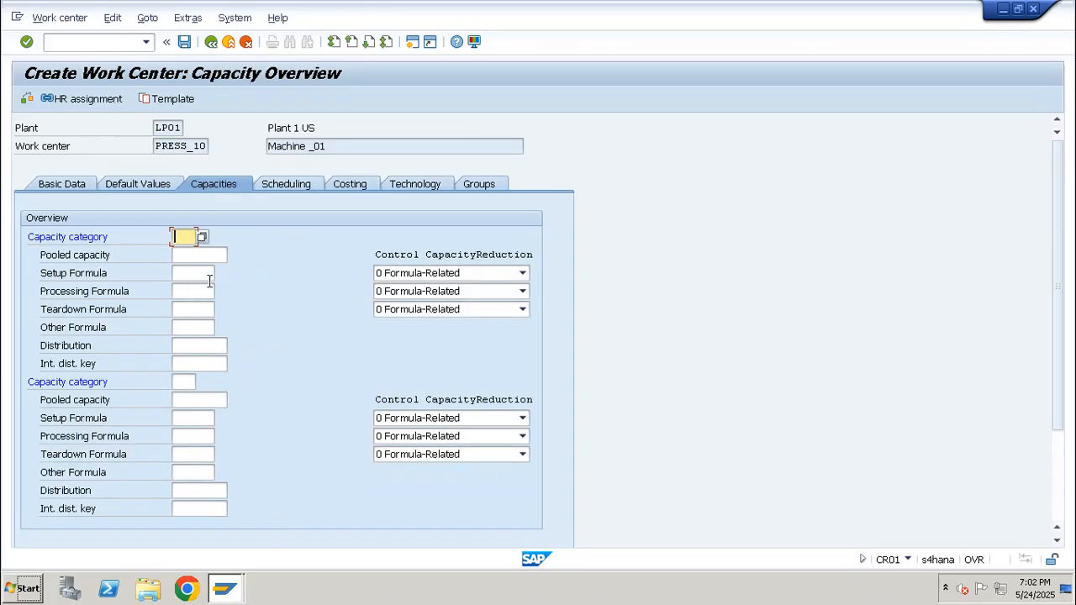
pyautogui.write('000')
pyautogui.press('Return')
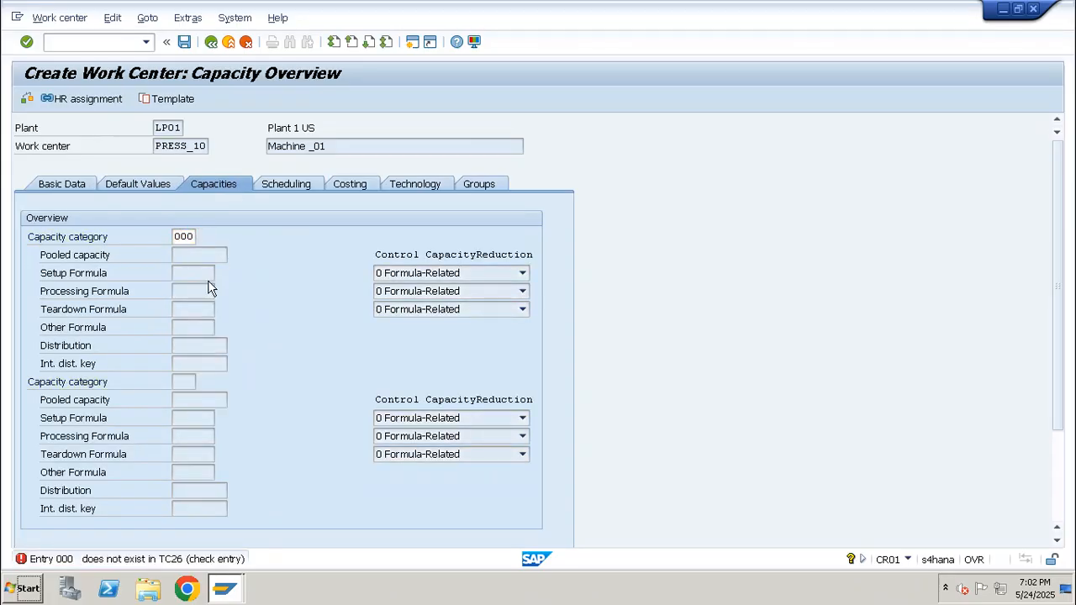
pyautogui.write('001')
pyautogui.press('Return')
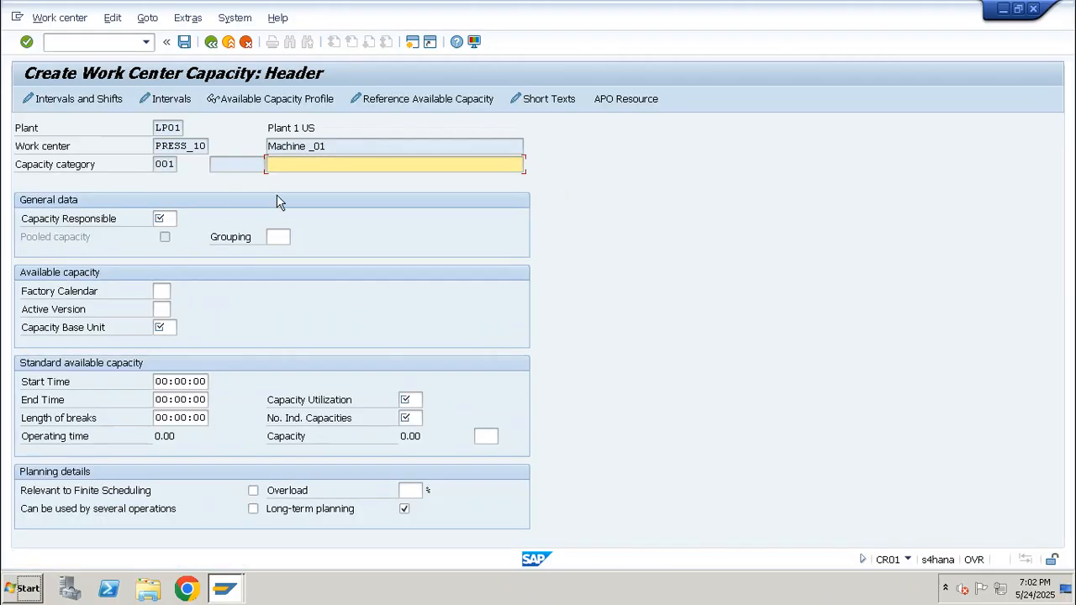
pyautogui.moveTo(344, 141); pyautogui.dragTo(265, 144)
pyautogui.hotkey('ctrl', 'c')
pyautogui.click(308, 163)
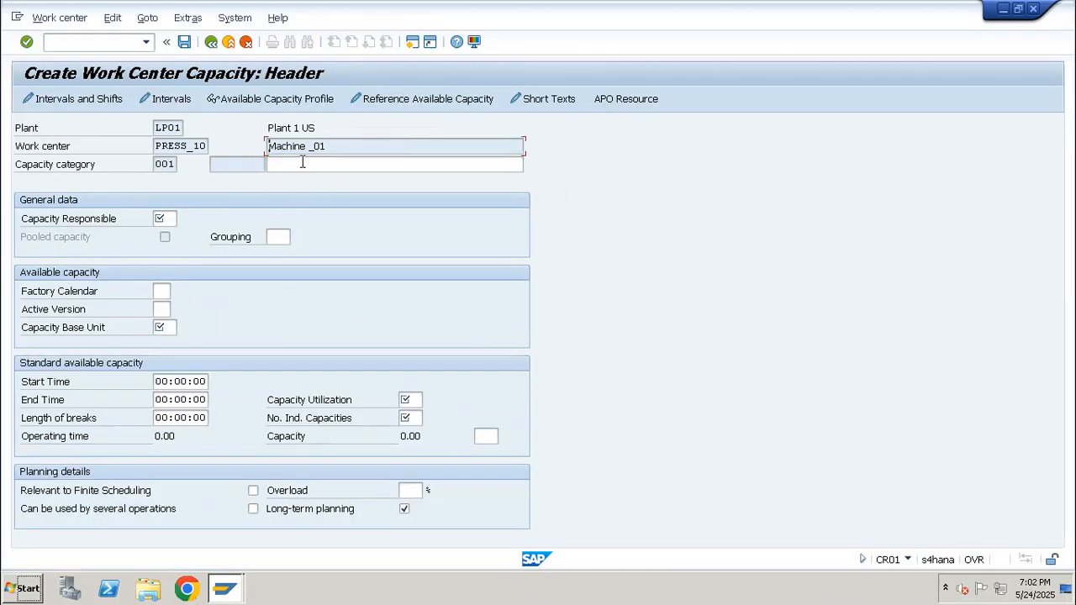
pyautogui.hotkey('ctrl', 'v')
# Enter capacity responsible 000, factory calendar 01 and capacity base unit hr in the capacity header.
pyautogui.click(170, 218)
pyautogui.write('000')
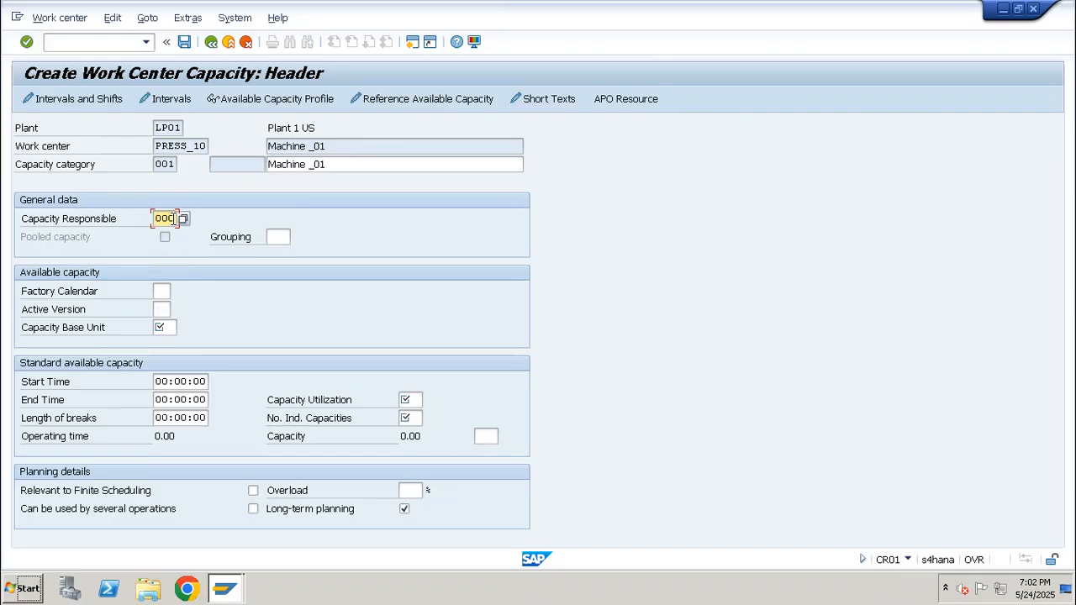
pyautogui.press('Tab')
pyautogui.press('Tab')
pyautogui.press('Tab')
pyautogui.hotkey('shift', 'Tab')
pyautogui.write('01')
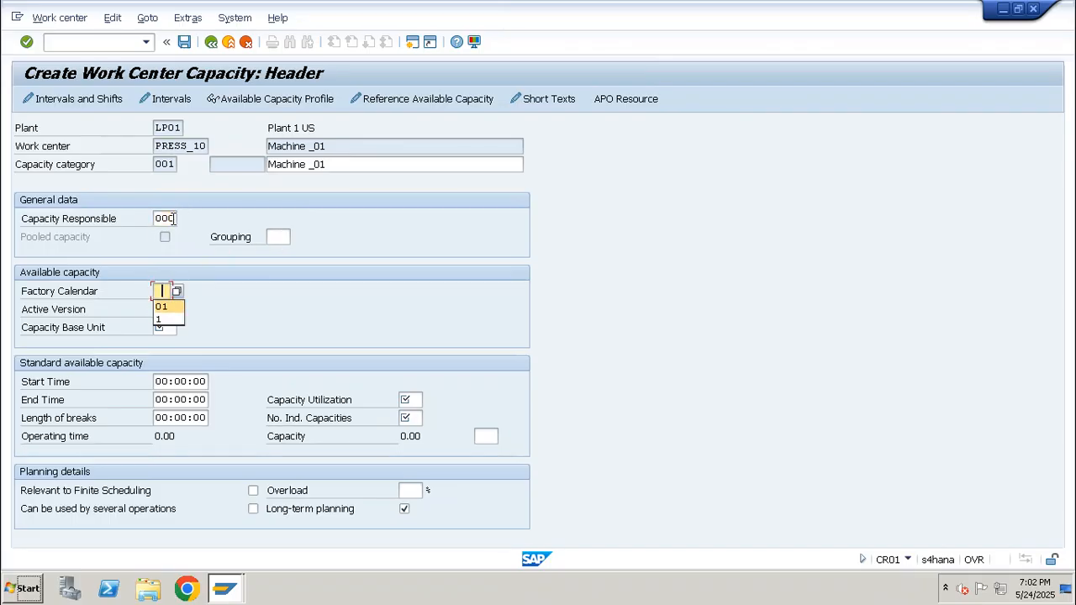
pyautogui.press('Tab')
pyautogui.press('Tab')
pyautogui.write('hr')
pyautogui.press('Return')
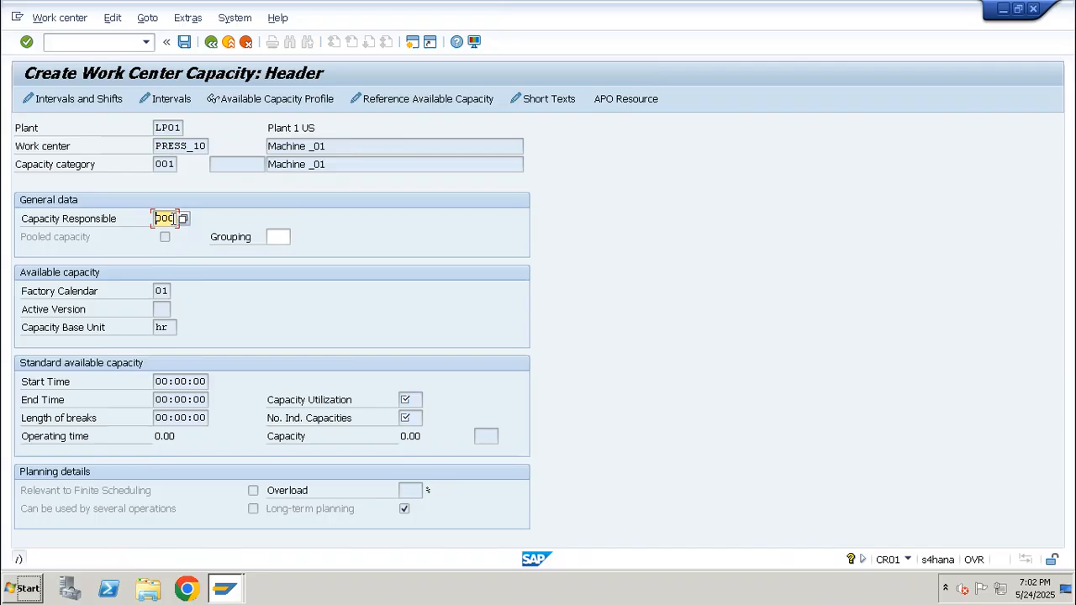
# Change the capacity responsible to 001.
pyautogui.write('1')
pyautogui.press('Return')
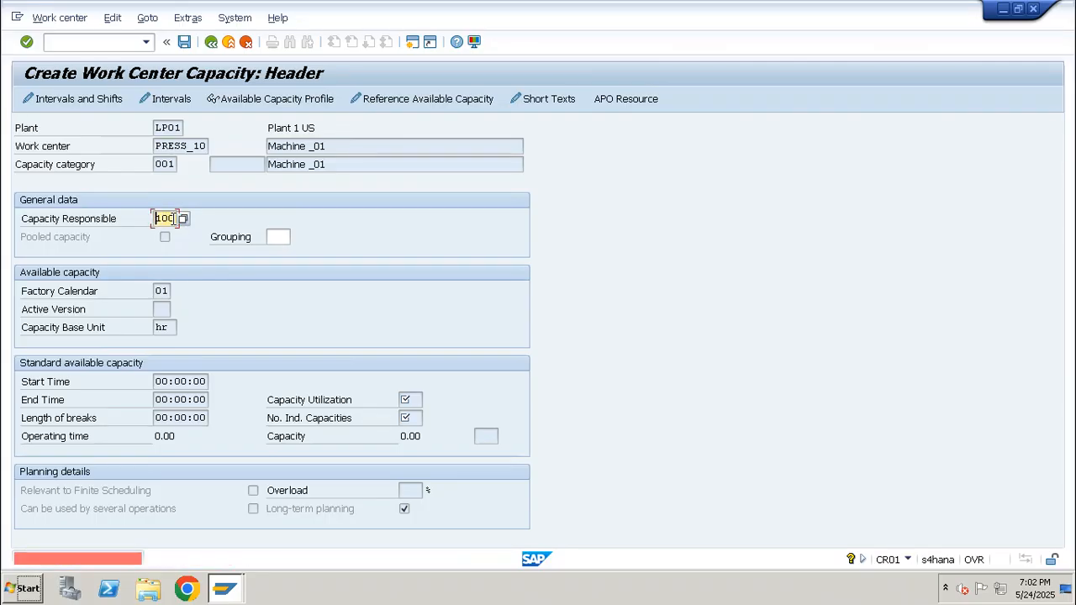
pyautogui.doubleClick(173, 219)
pyautogui.write('001')
pyautogui.press('Return')
# Set the capacity utilization to 100 and the number of individual capacities to 1, completing the capacity header.
pyautogui.write('100')
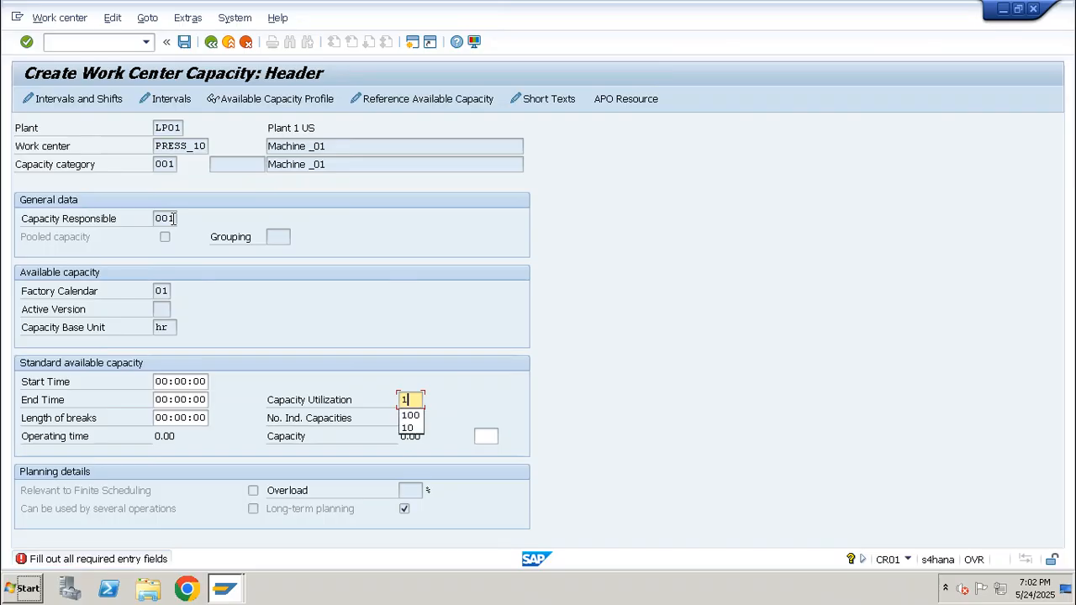
pyautogui.press('Tab')
pyautogui.press('Tab')
pyautogui.write('1')
pyautogui.press('Return')
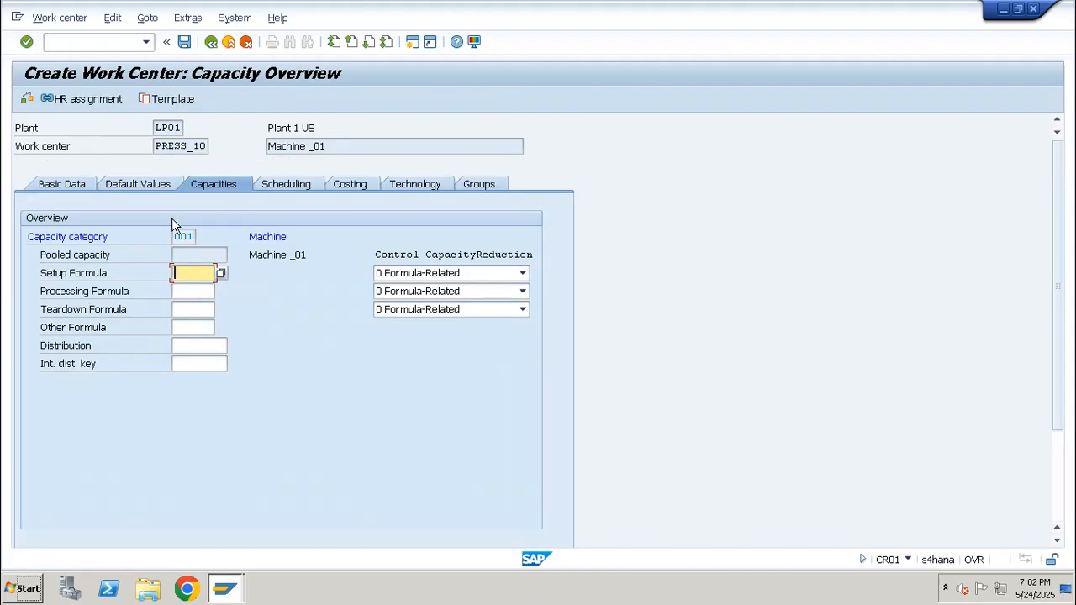
# Review the basic data, default values and capacities, and set the scheduling basis capacity category to 001.
pyautogui.click(72, 188)
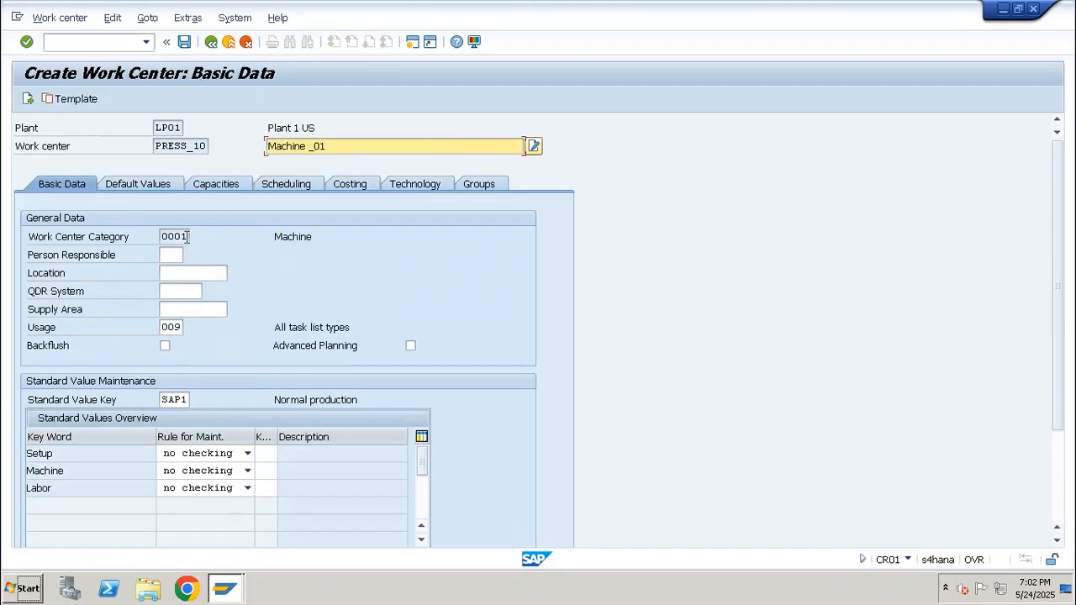
pyautogui.doubleClick(187, 236)
pyautogui.click(144, 189)
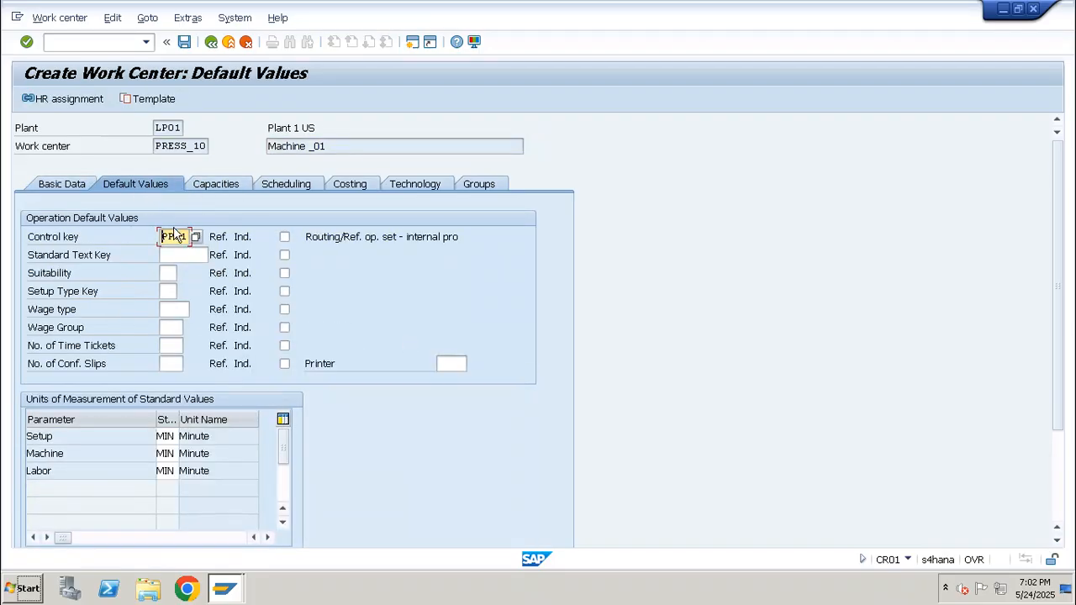
pyautogui.click(214, 184)
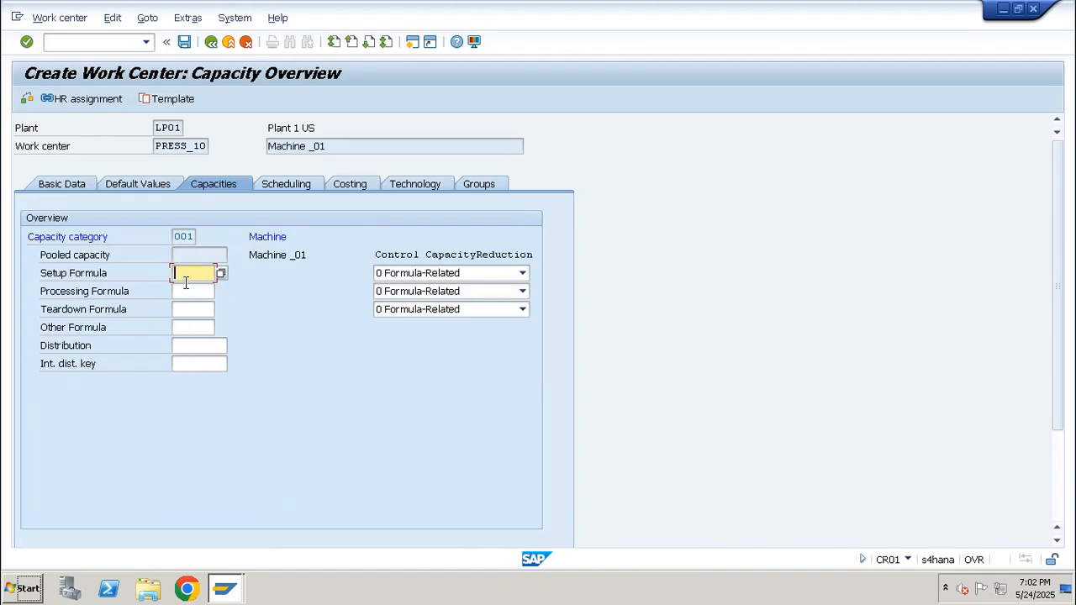
pyautogui.click(290, 186)
pyautogui.write('001')
pyautogui.press('Return')
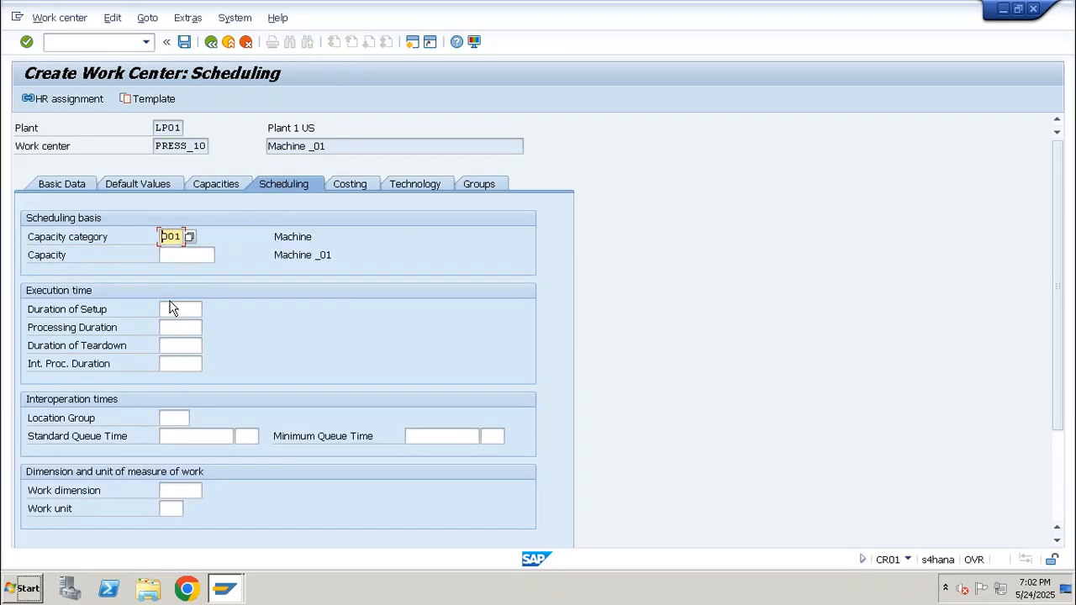
# Leave the PRESS_10 scheduling data and return to the initial screen for creating a work center.
pyautogui.click(103, 43)
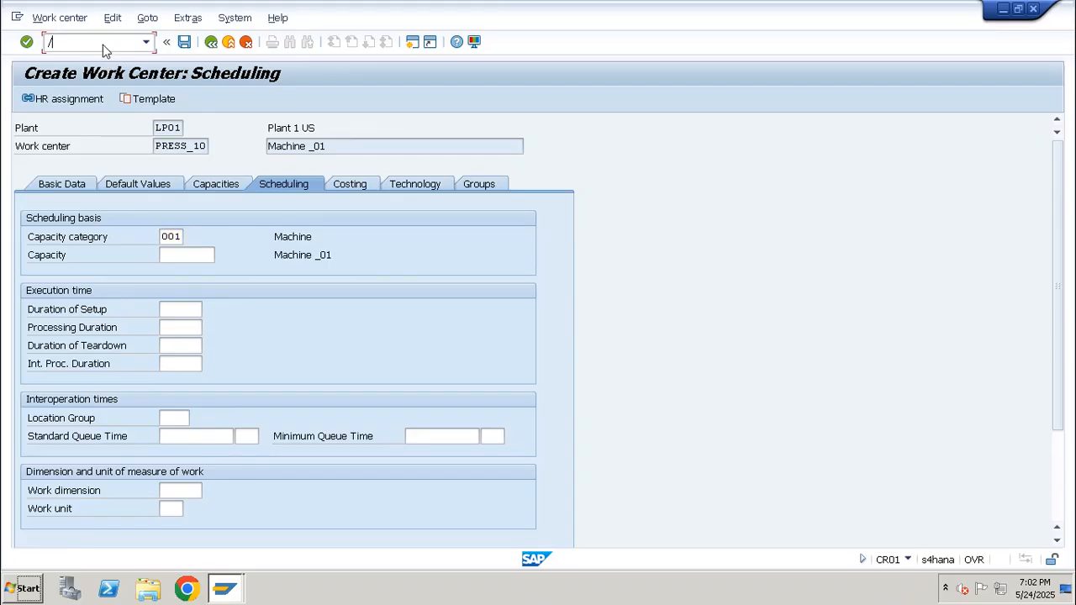
pyautogui.write('/ex')
pyautogui.press('BackSpace')
pyautogui.press('BackSpace')
pyautogui.write('nex')
pyautogui.press('Return')
pyautogui.write('lp')
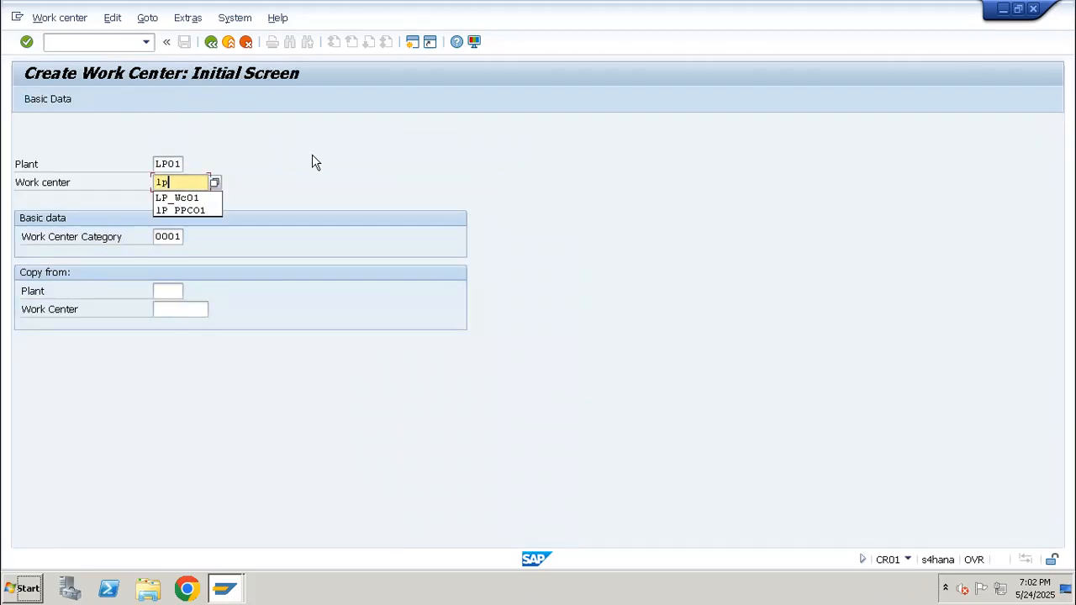
pyautogui.press('BackSpace')
pyautogui.press('BackSpace')
pyautogui.write('press_11')
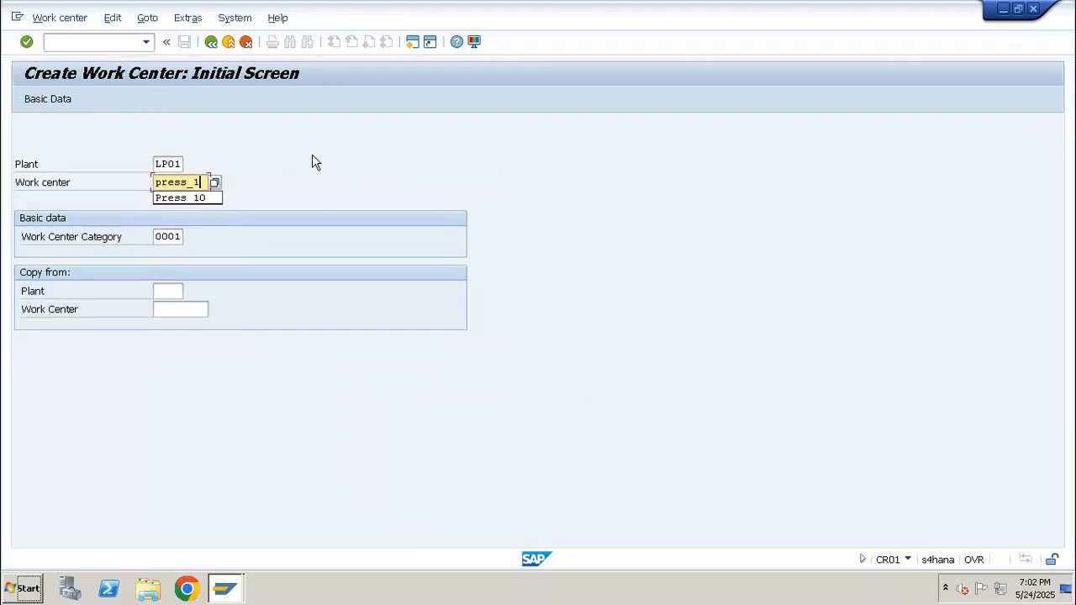
pyautogui.doubleClick(161, 236)
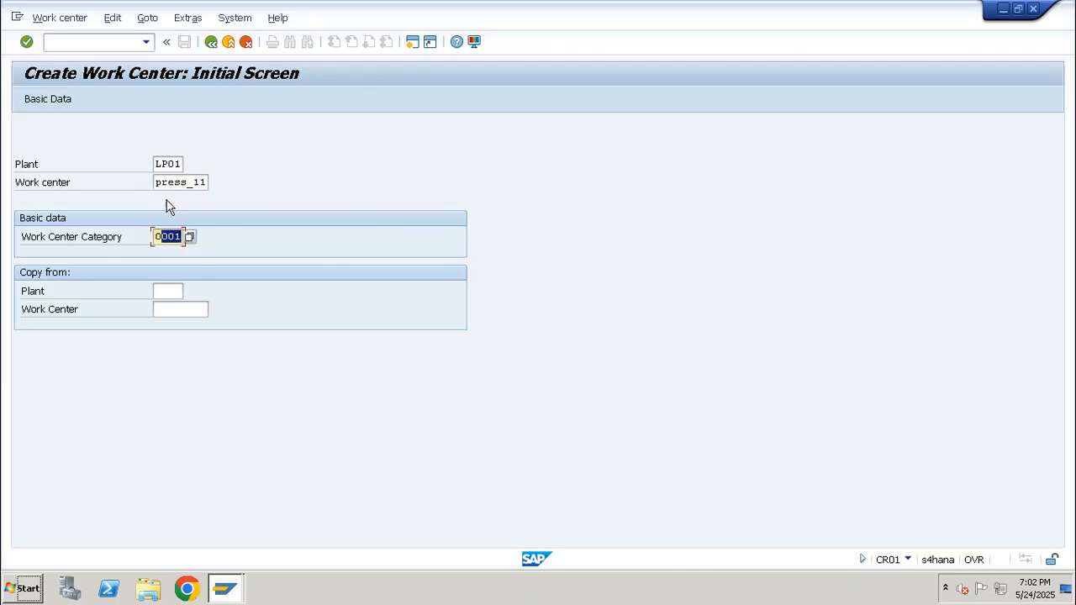
pyautogui.click(114, 42)
pyautogui.press('F3')
# Open the SAP Reference IMG through transaction SPRO and find the Production area.
pyautogui.write('spro')
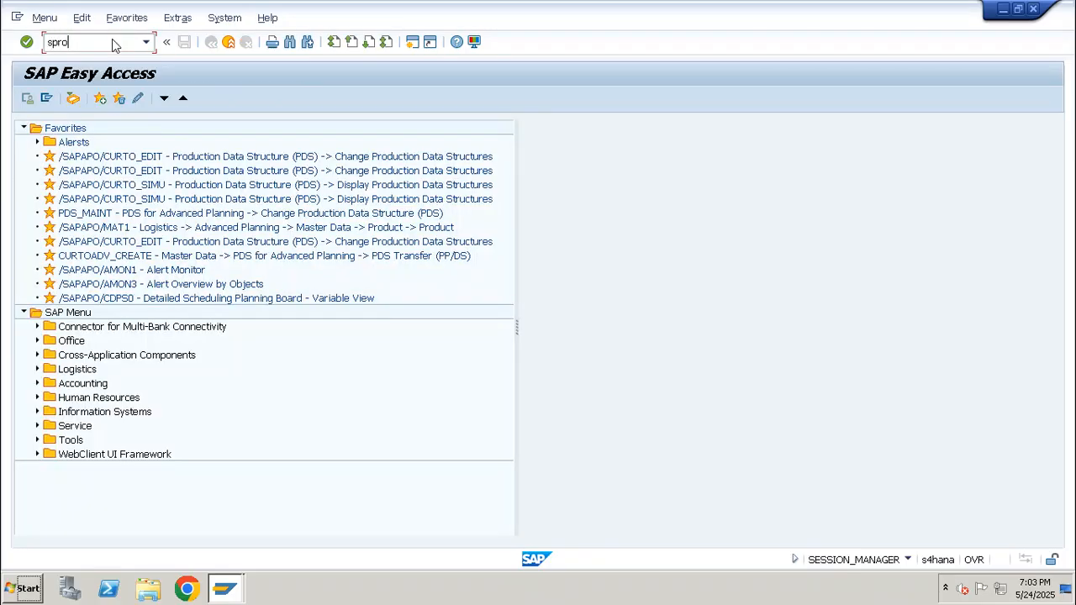
pyautogui.press('Return')
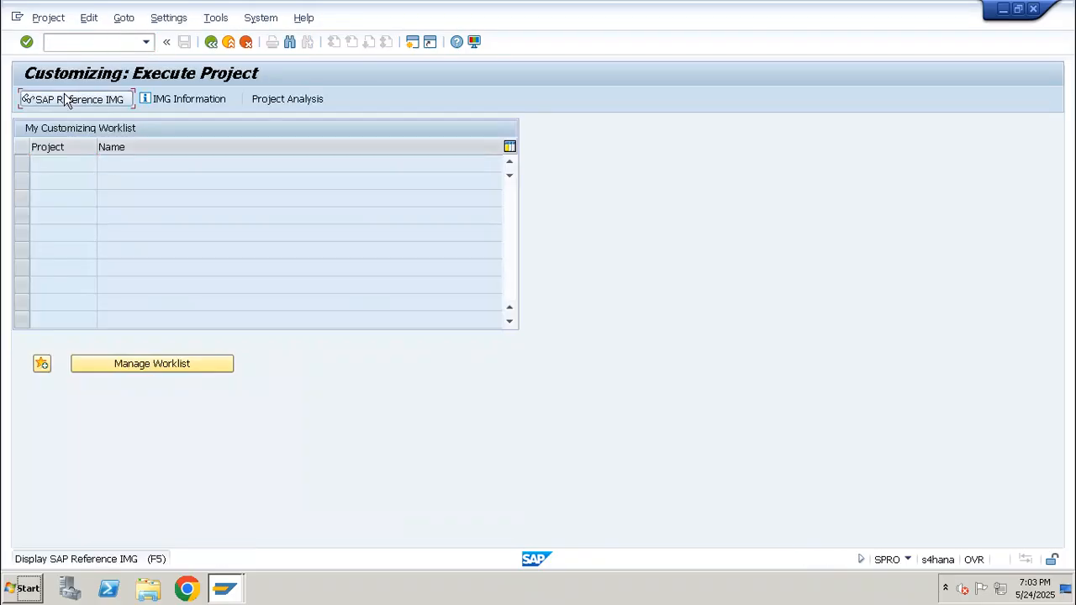
pyautogui.click(67, 99)
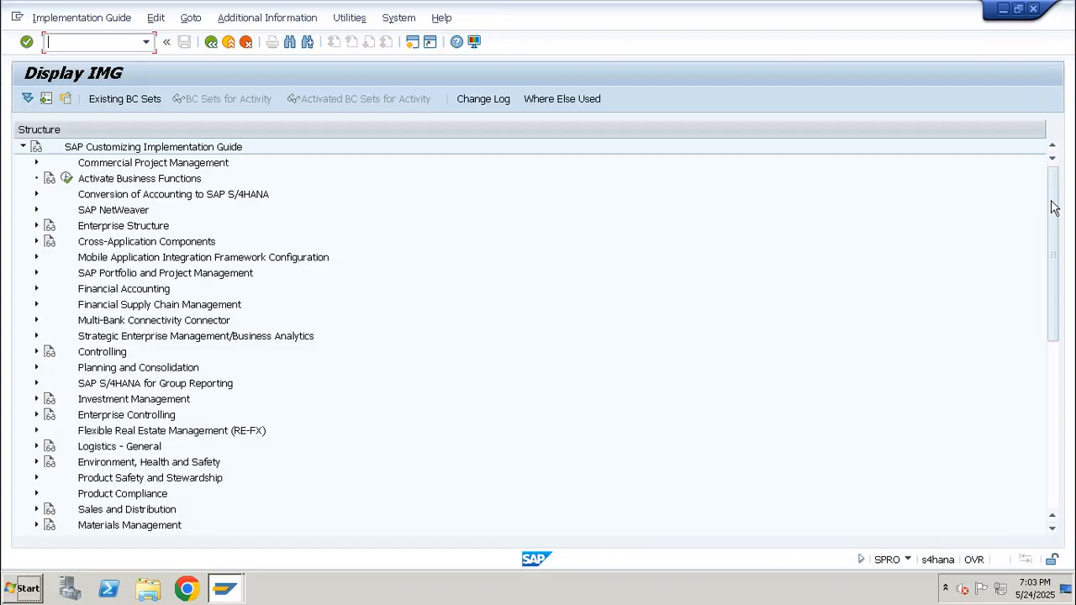
pyautogui.moveTo(1054, 207); pyautogui.dragTo(1037, 305)
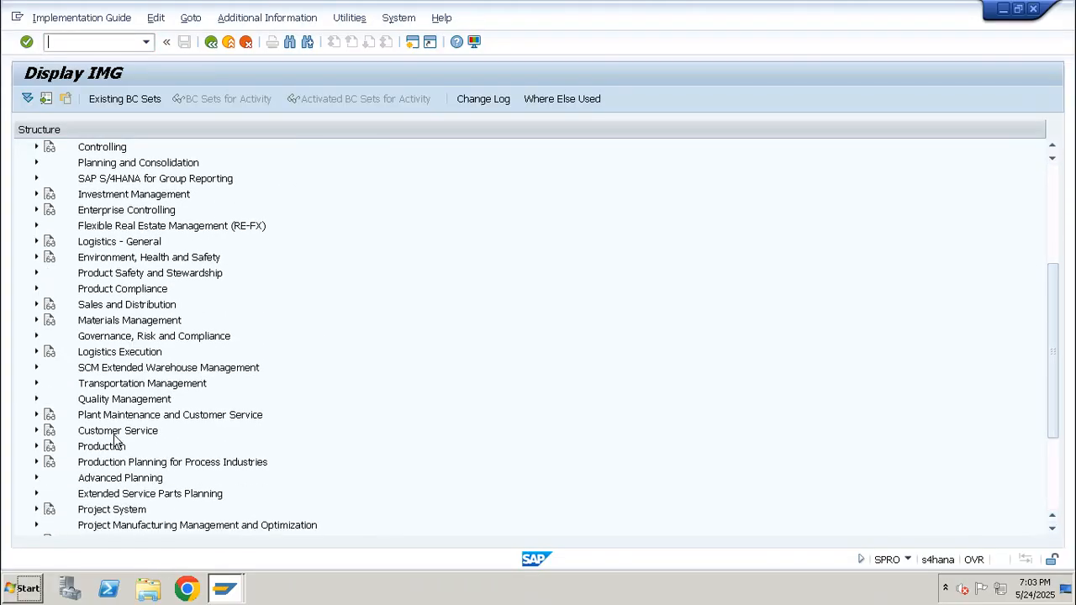
# Expand Production and check the master data activities under Shop Floor Control for work center customizing.
pyautogui.click(36, 448)
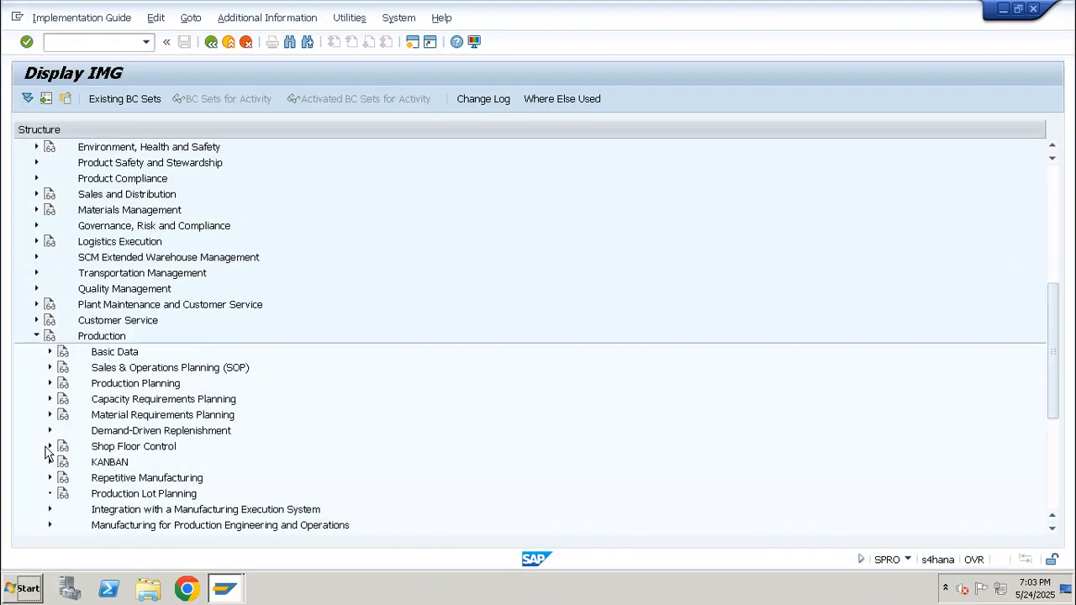
pyautogui.click(49, 447)
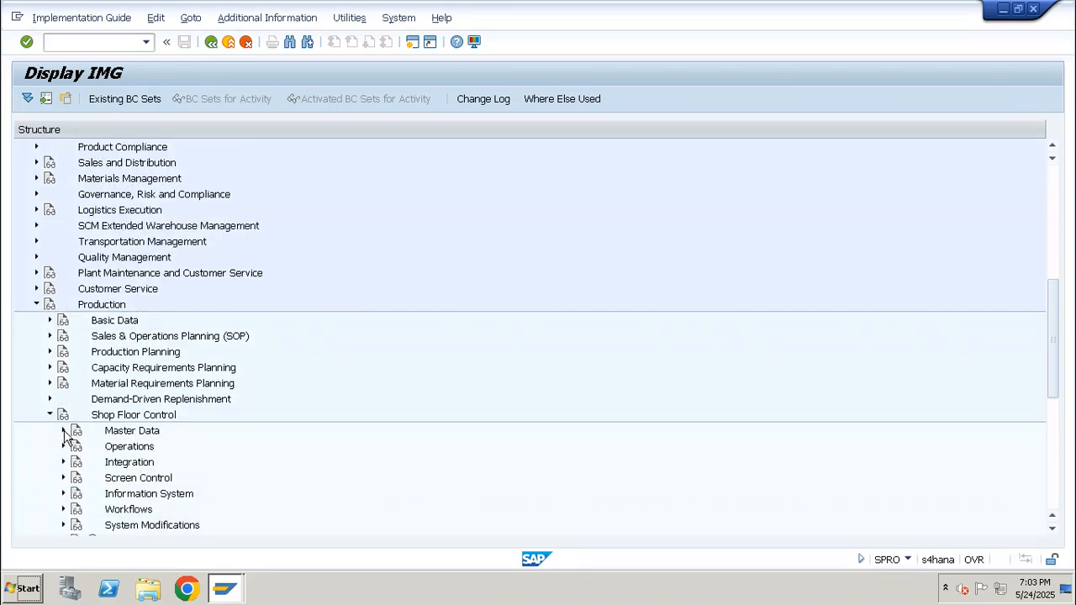
pyautogui.click(64, 432)
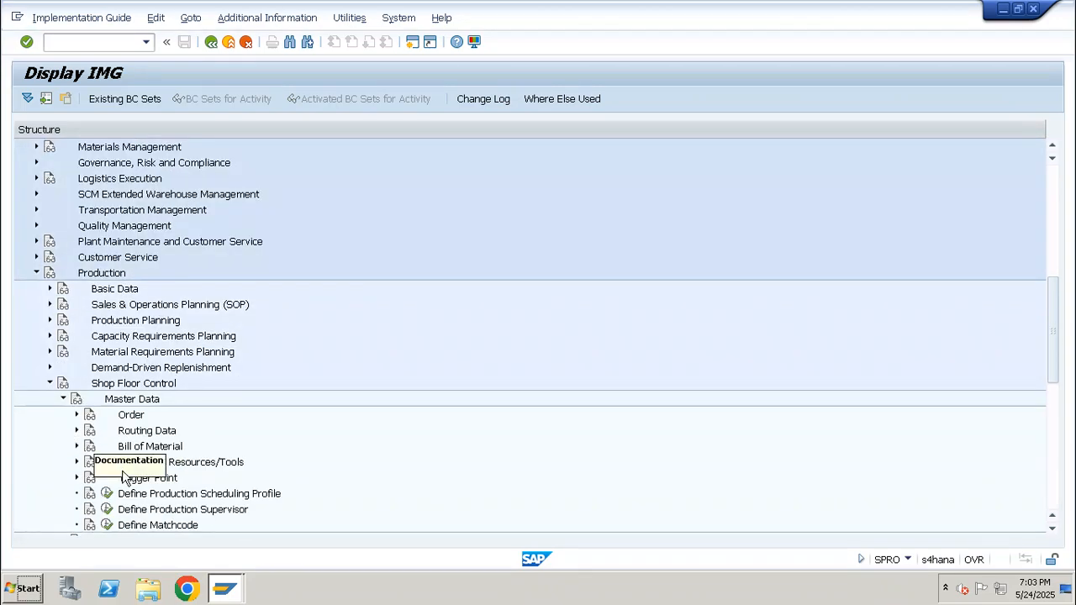
pyautogui.click(49, 383)
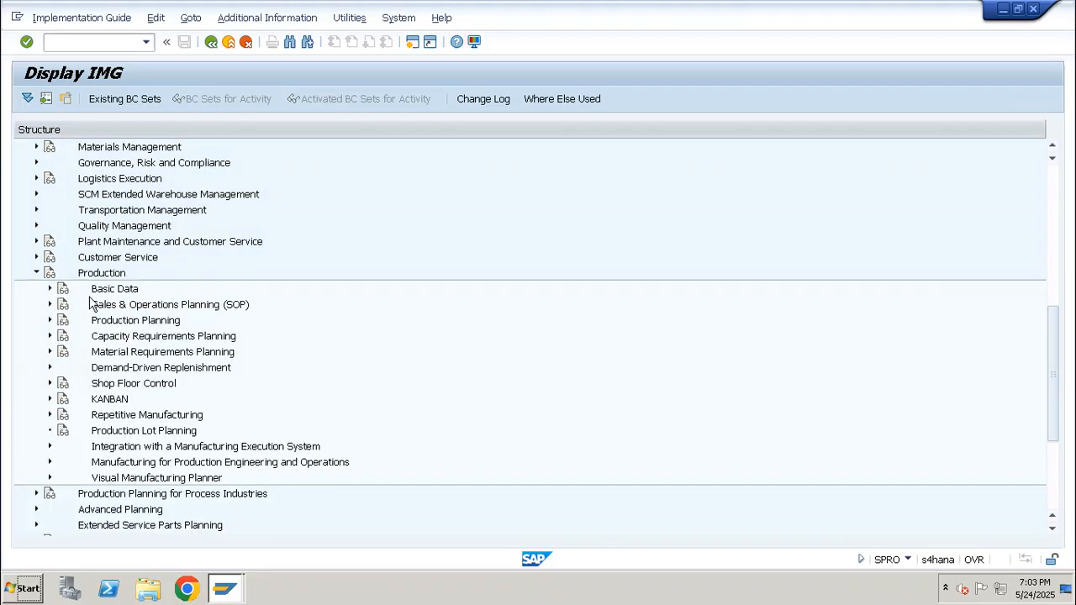
# Open the Define work center category activity in the General Data of Work Center, within the Basic Data of Production.
pyautogui.click(48, 288)
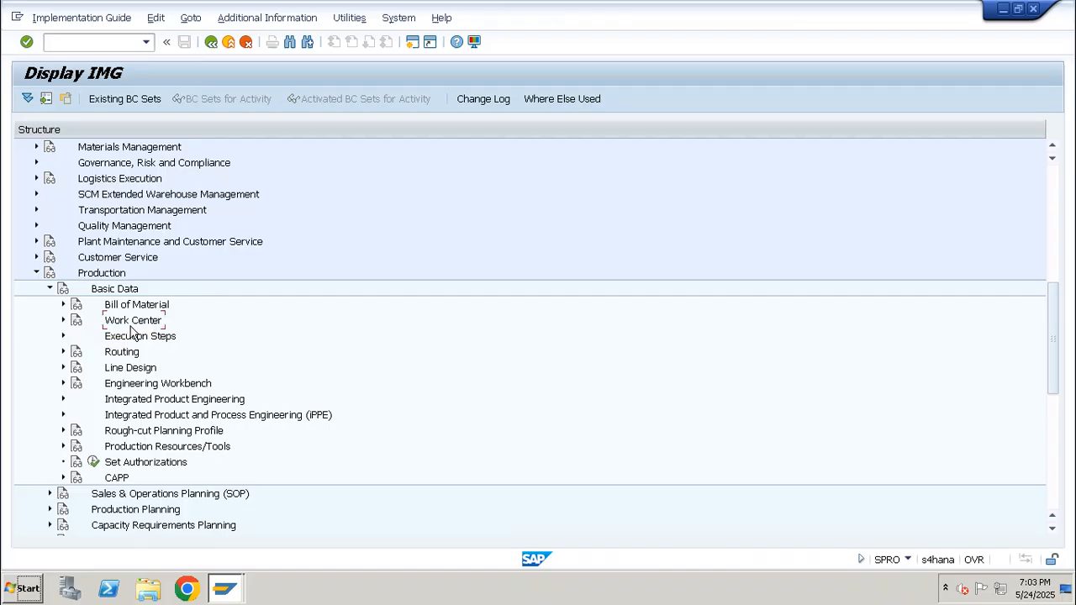
pyautogui.click(63, 320)
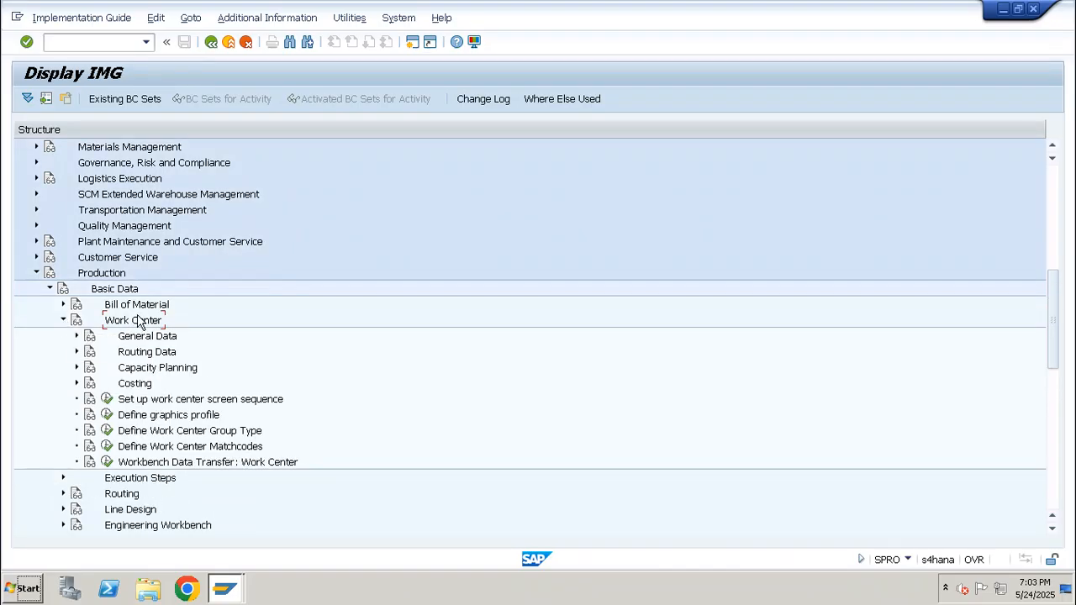
pyautogui.click(77, 336)
pyautogui.click(154, 337)
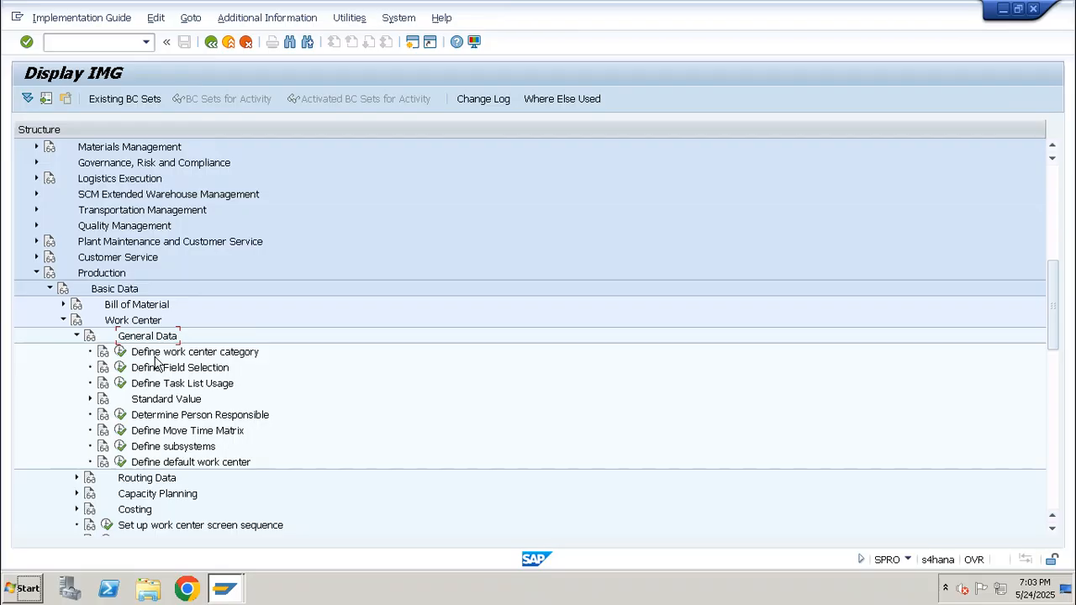
pyautogui.click(202, 352)
pyautogui.click(121, 353)
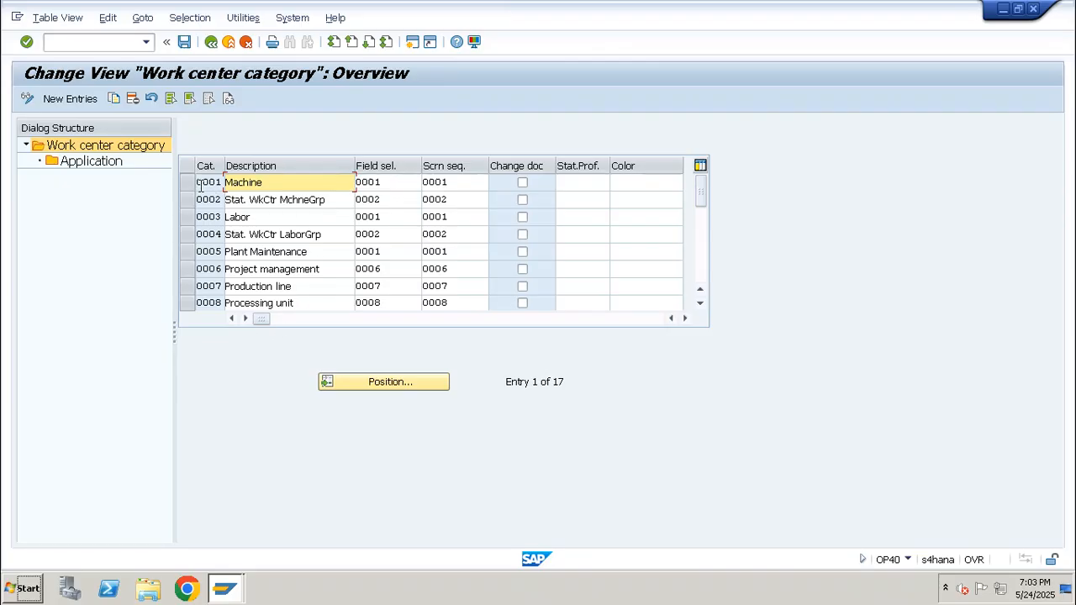
# Select the Machine category 0001 and review the descriptions of the standard work center categories.
pyautogui.click(186, 181)
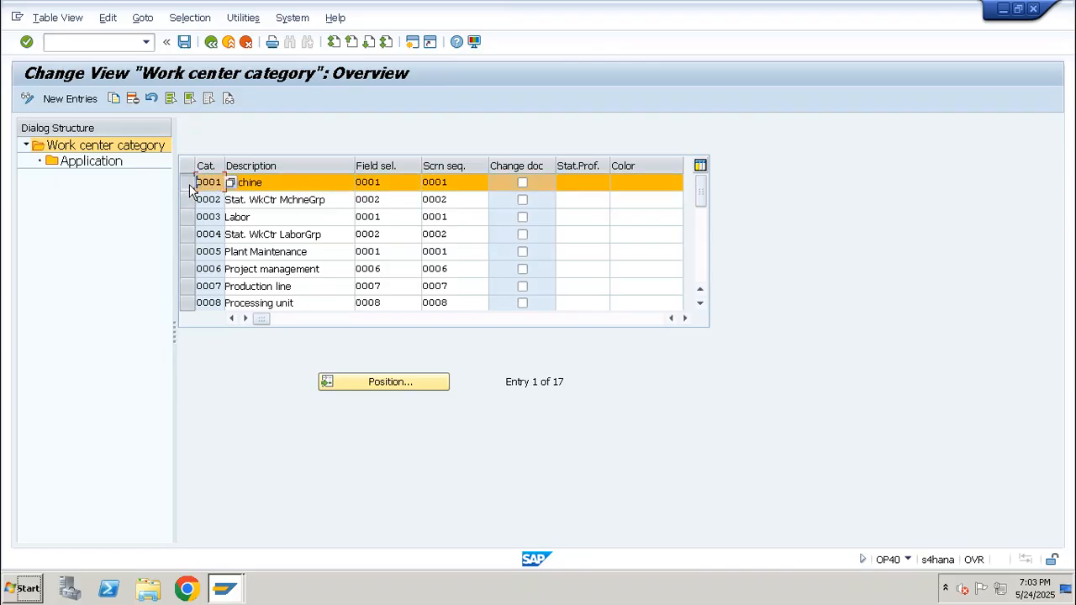
pyautogui.doubleClick(223, 183)
pyautogui.moveTo(284, 202); pyautogui.dragTo(275, 218)
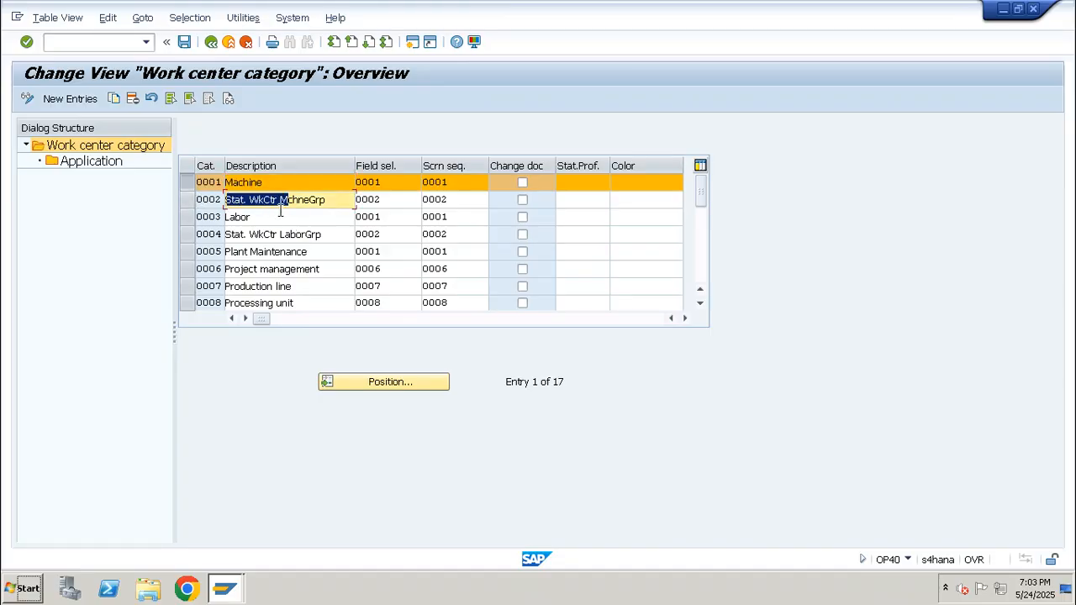
pyautogui.moveTo(279, 224); pyautogui.dragTo(199, 220)
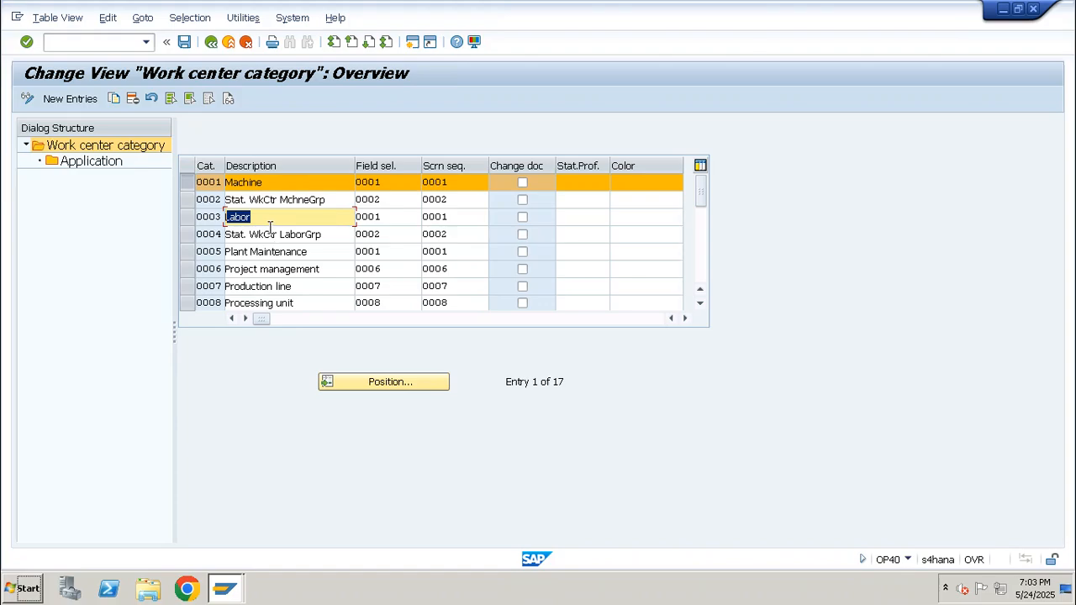
pyautogui.click(261, 267)
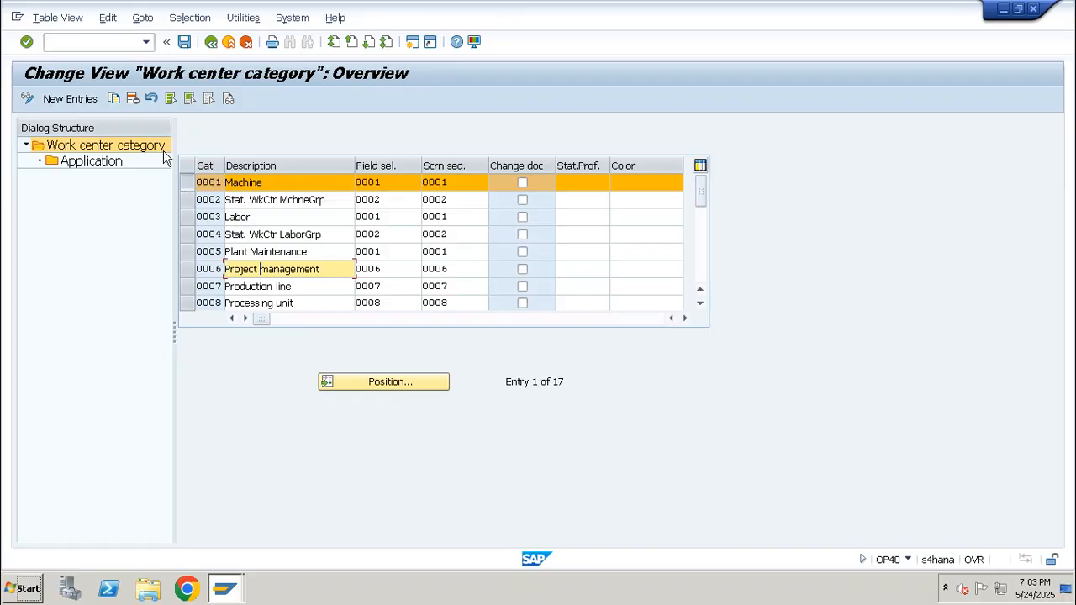
# Try to copy the Machine category as Z001 with the description Press.
pyautogui.click(114, 97)
pyautogui.write('z001')
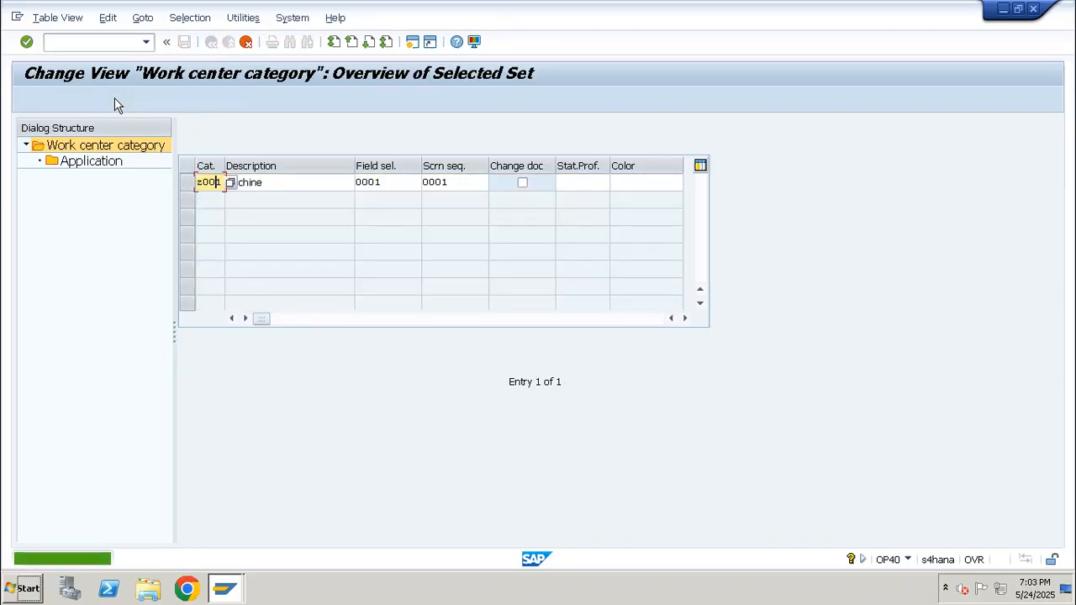
pyautogui.press('Tab')
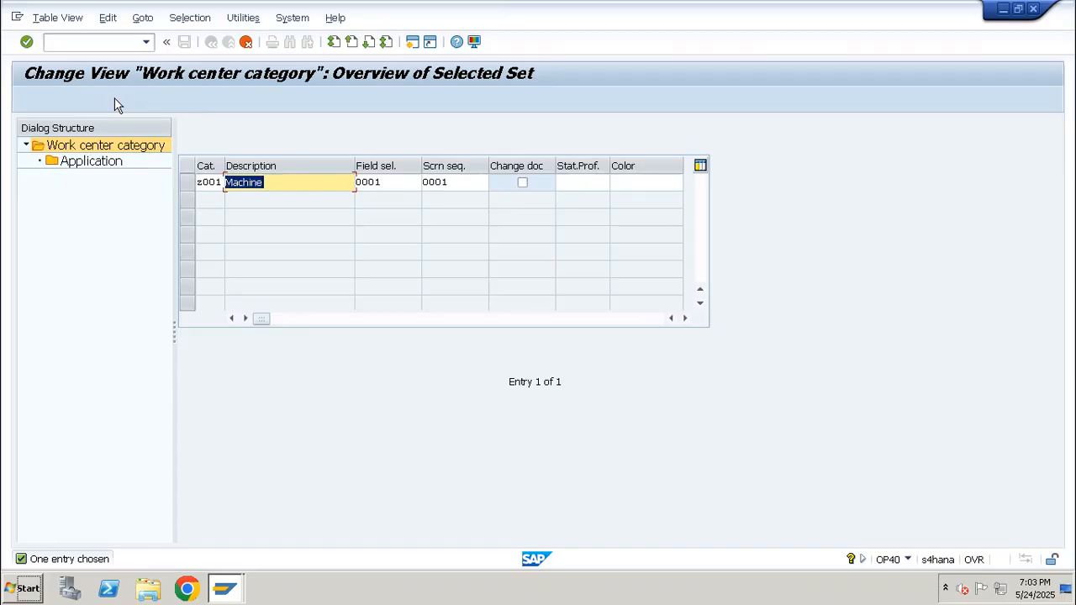
pyautogui.write('M')
pyautogui.press('BackSpace')
pyautogui.write('m')
pyautogui.press('BackSpace')
pyautogui.write('Press')
pyautogui.press('Return')
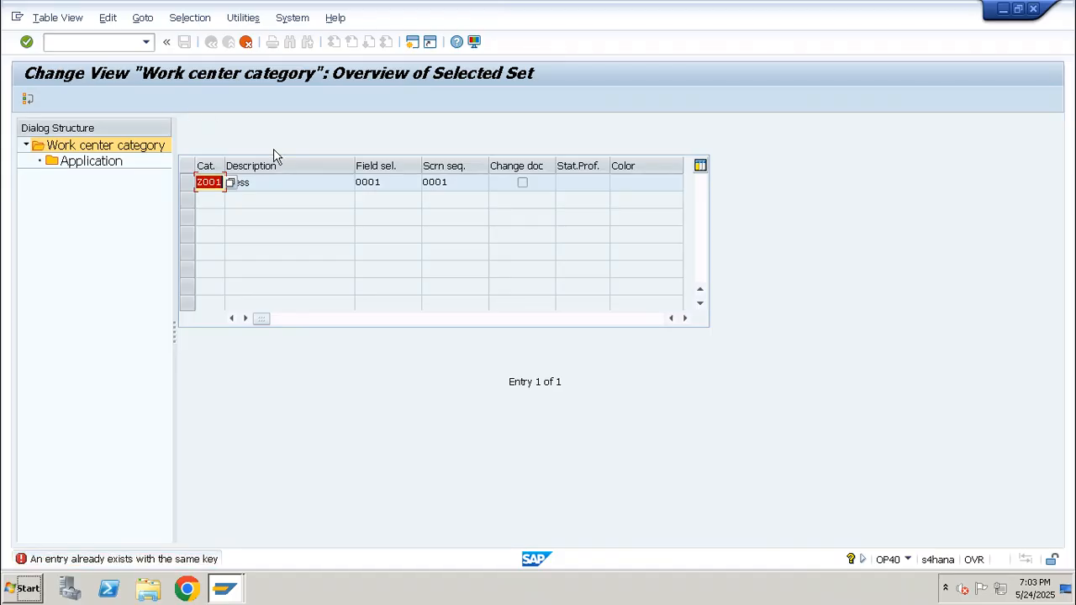
# Change the copied category's key to Y00 and complete the copy with all dependent entries.
pyautogui.write('y')
pyautogui.press('Return')
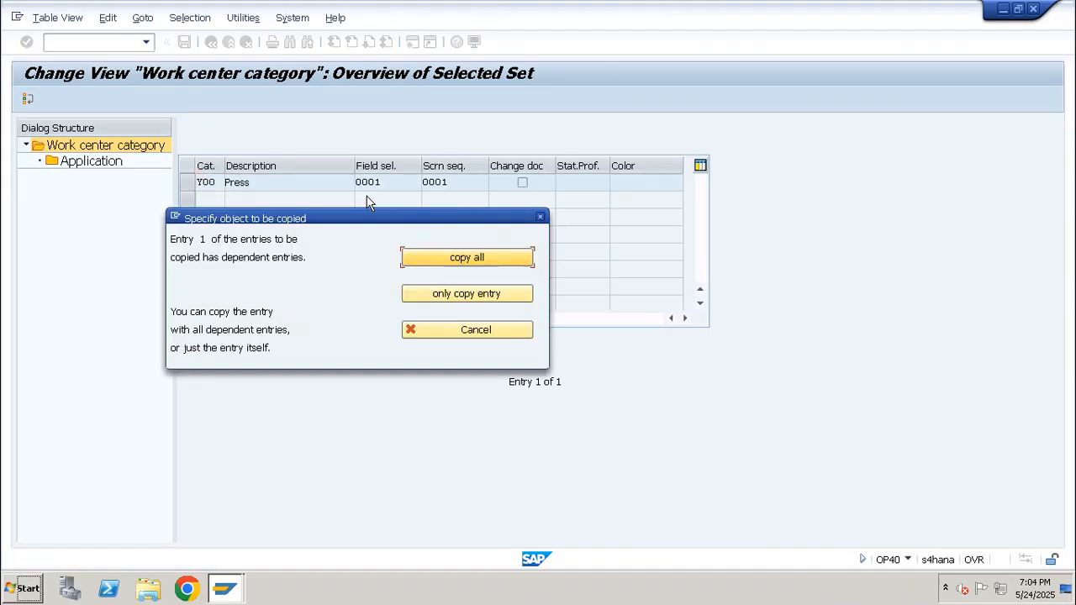
pyautogui.press('Return')
pyautogui.press('Return')
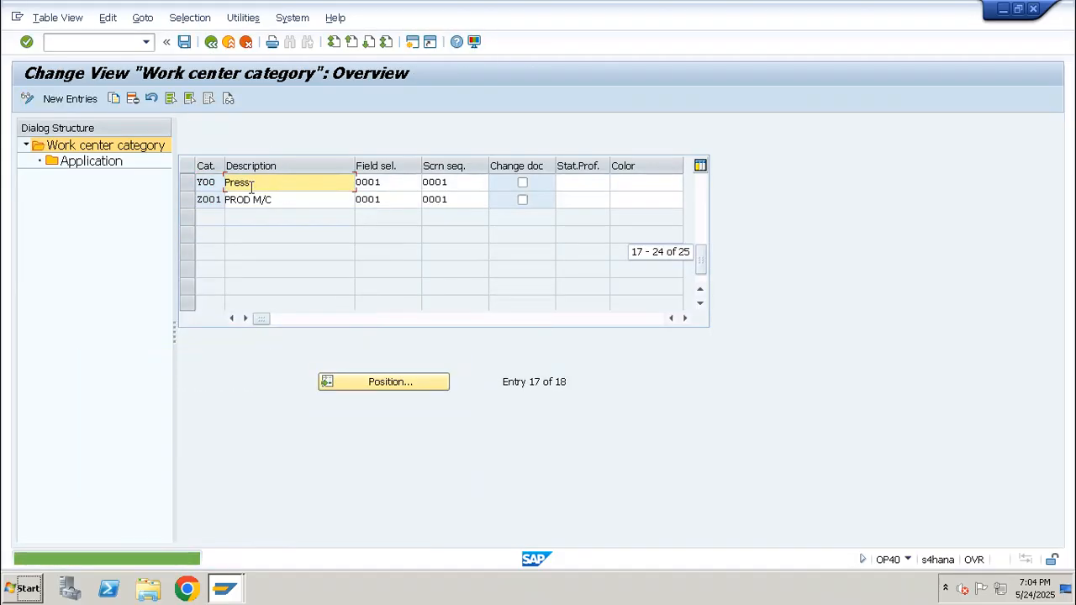
# Delete the Press category Y00 with all its dependent entries and save the table under the proposed customizing request.
pyautogui.doubleClick(210, 182)
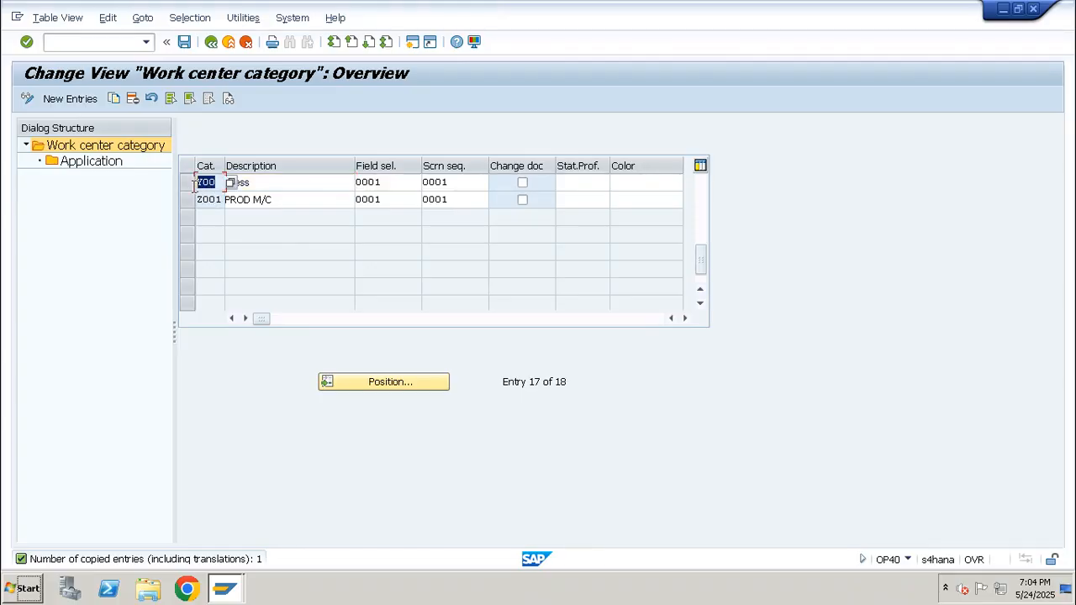
pyautogui.click(186, 182)
pyautogui.click(132, 98)
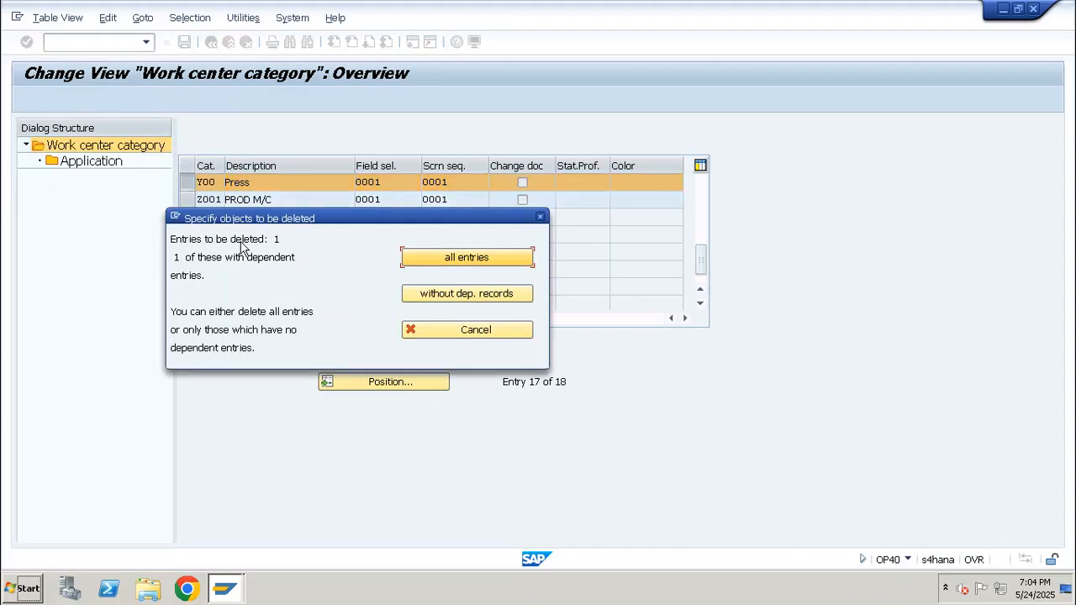
pyautogui.click(496, 262)
pyautogui.press('Return')
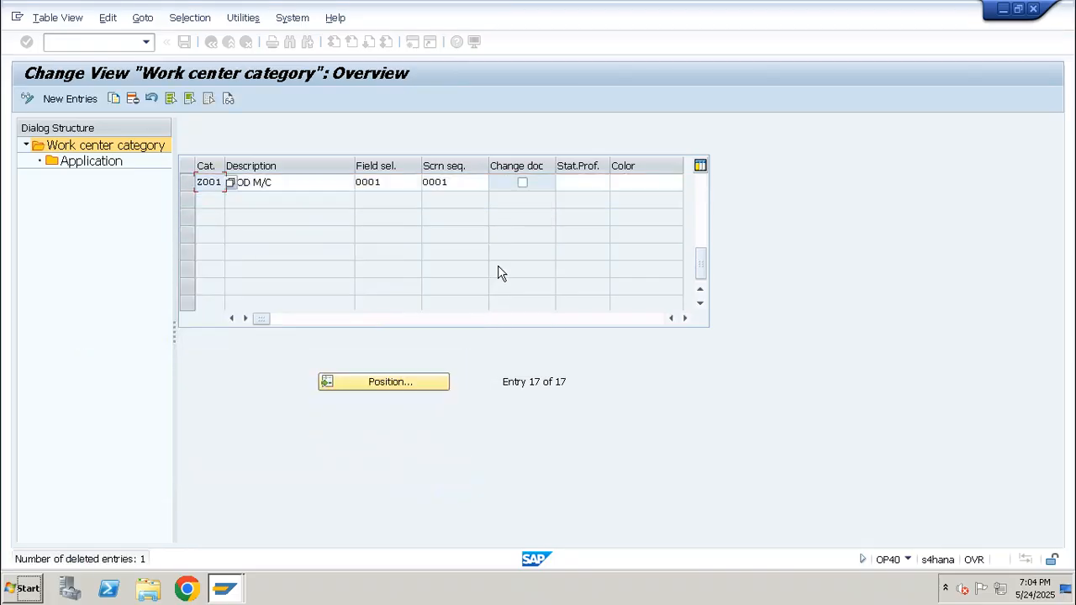
pyautogui.hotkey('ctrl', 's')
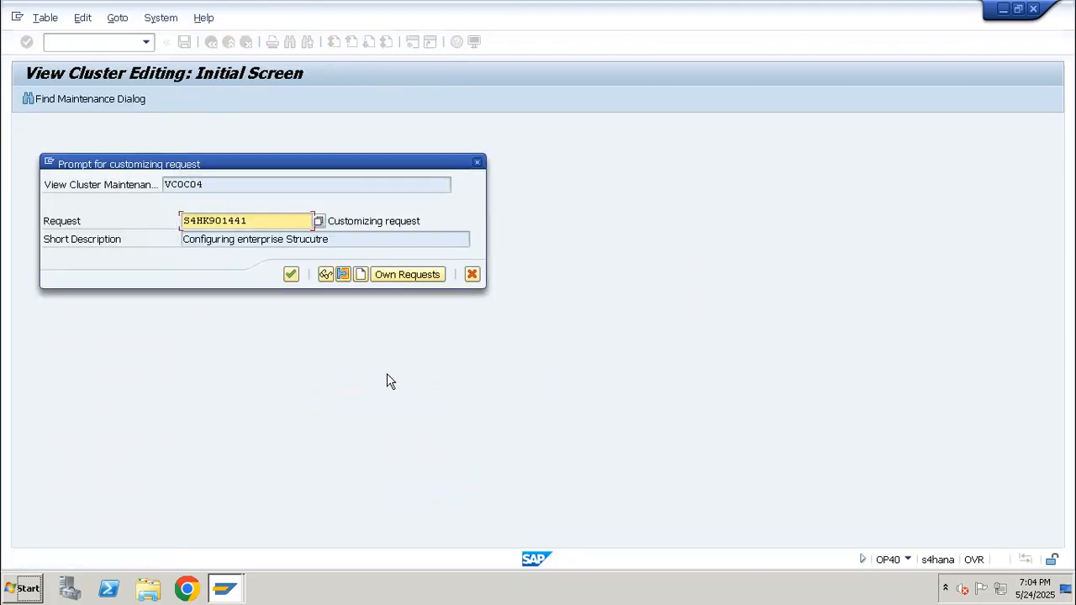
pyautogui.press('Return')
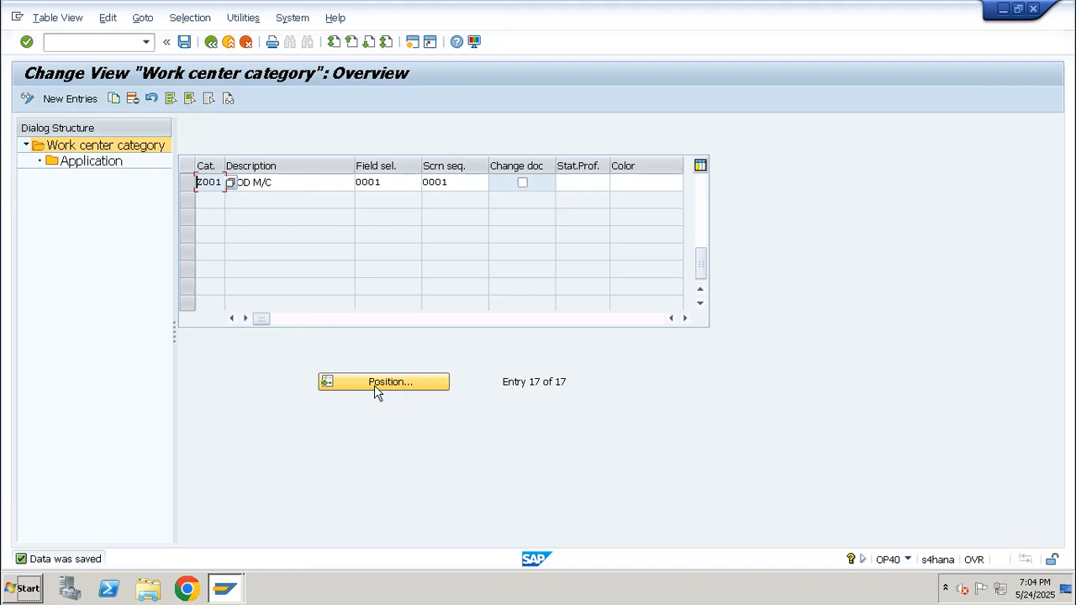
# Copy work center category 0001 with all dependent entries as Z002 with the description Press line.
pyautogui.click(375, 389)
pyautogui.write('0001')
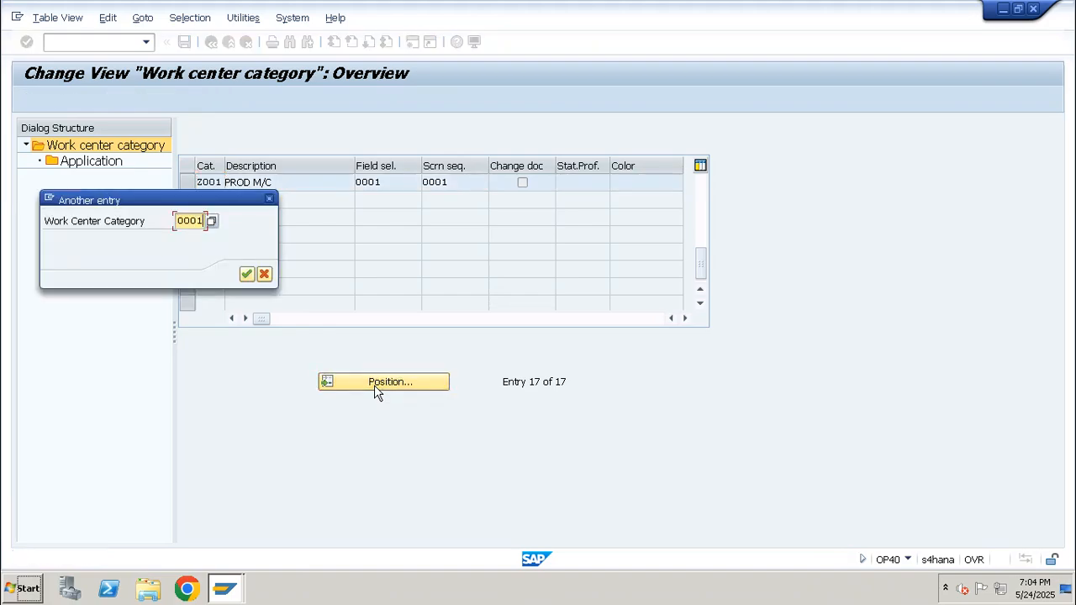
pyautogui.press('Return')
pyautogui.click(188, 183)
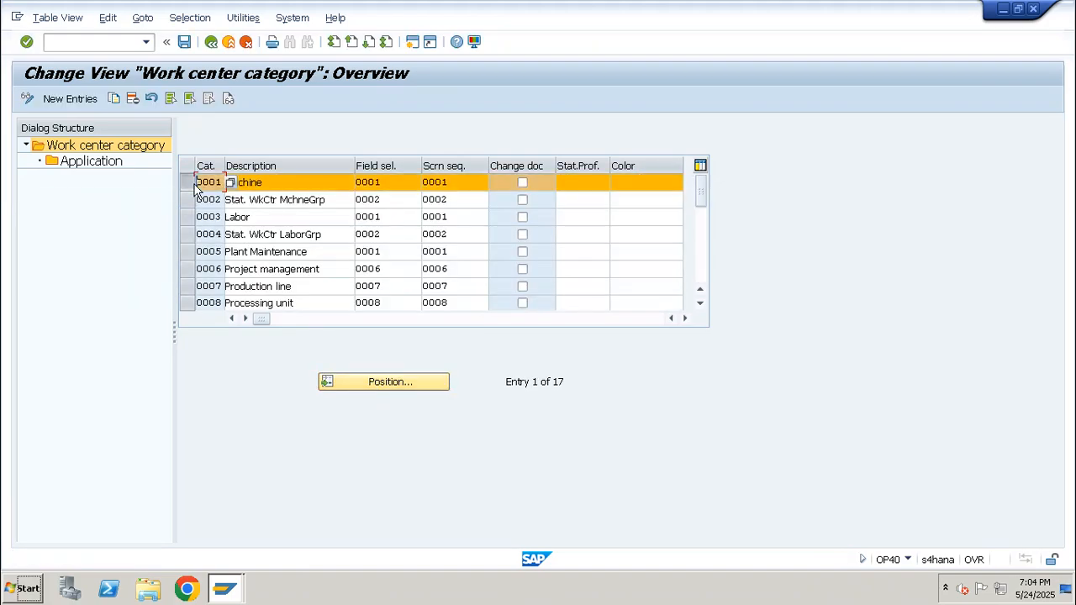
pyautogui.click(115, 99)
pyautogui.write('Z002')
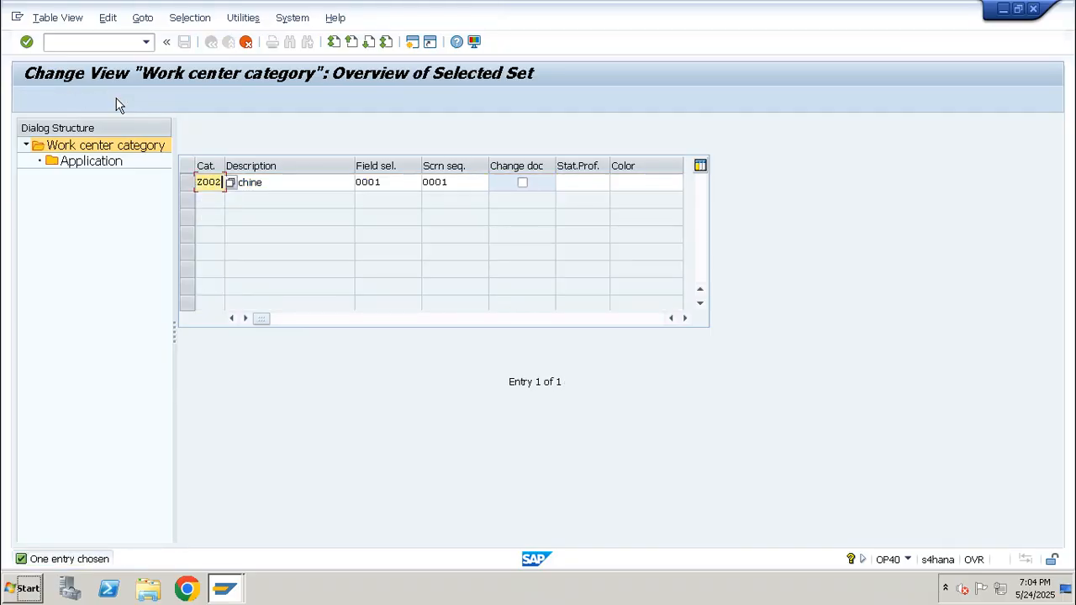
pyautogui.press('Tab')
pyautogui.write('Pr')
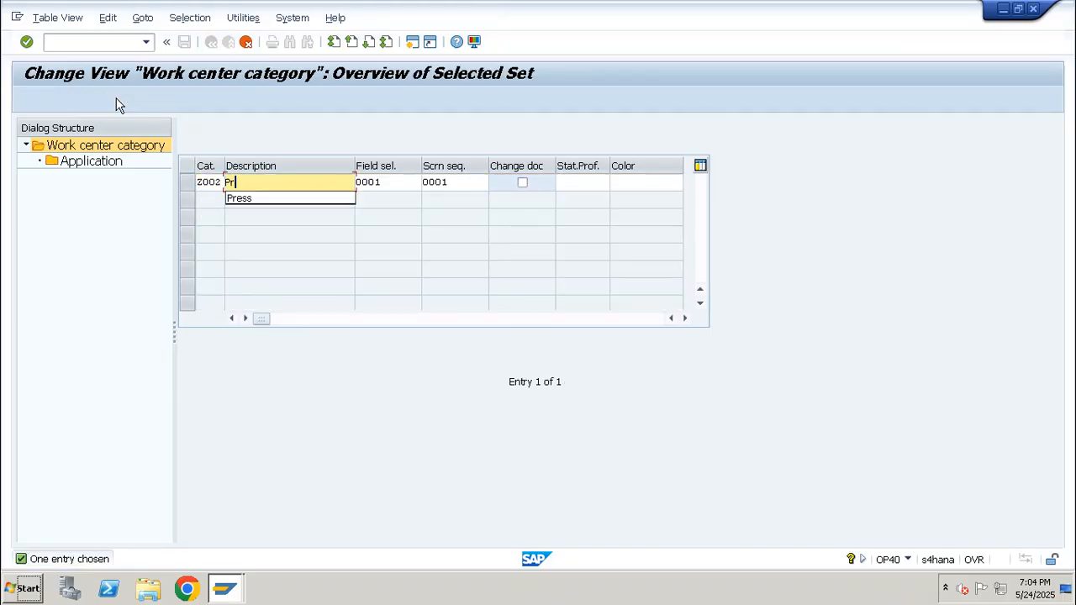
pyautogui.write('ess line')
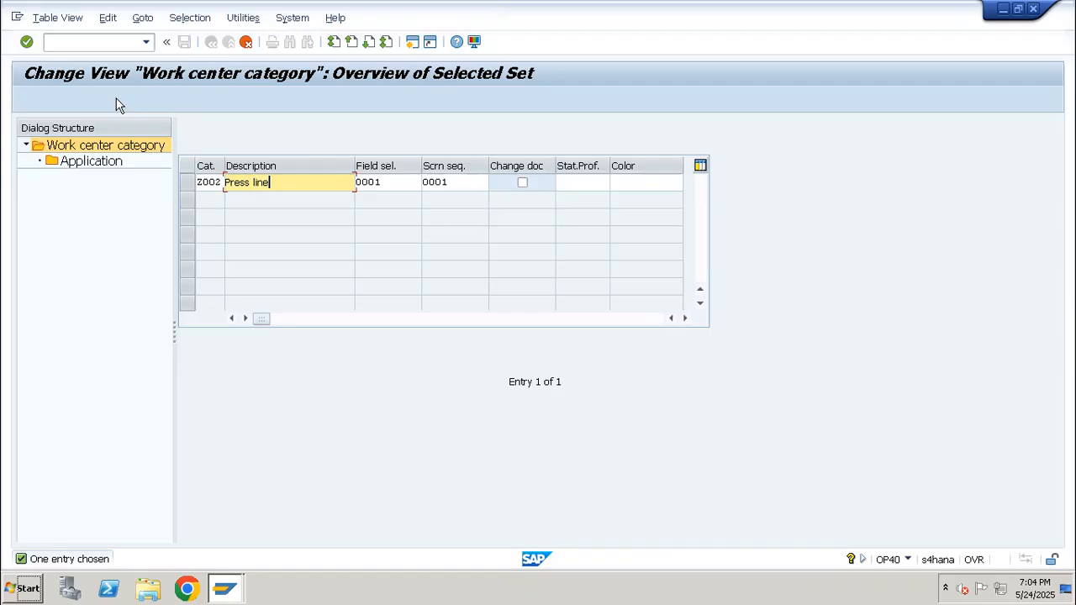
pyautogui.press('Return')
pyautogui.press('Return')
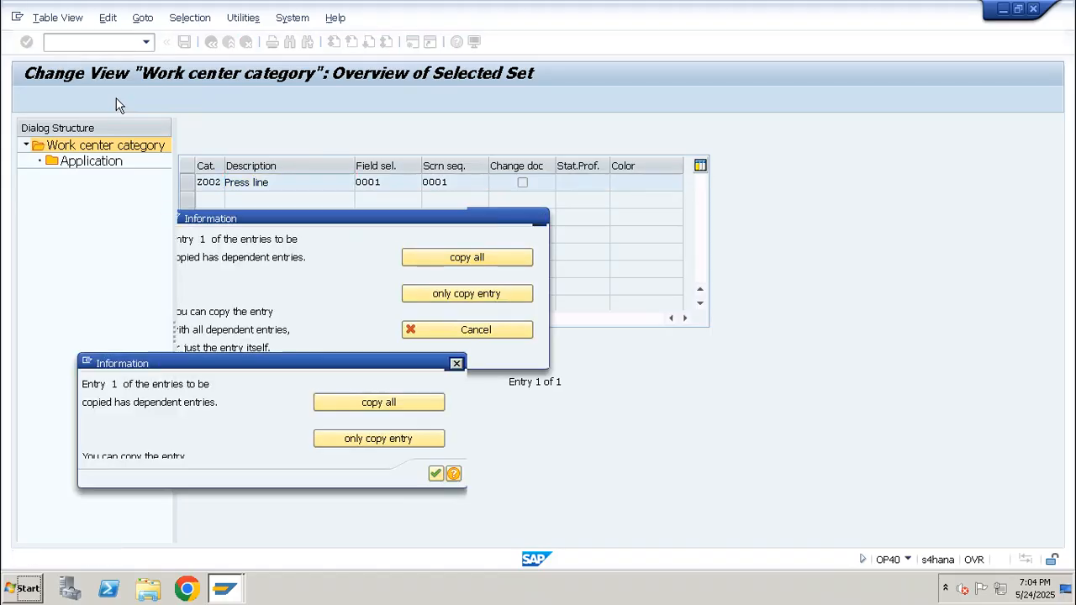
pyautogui.press('Return')
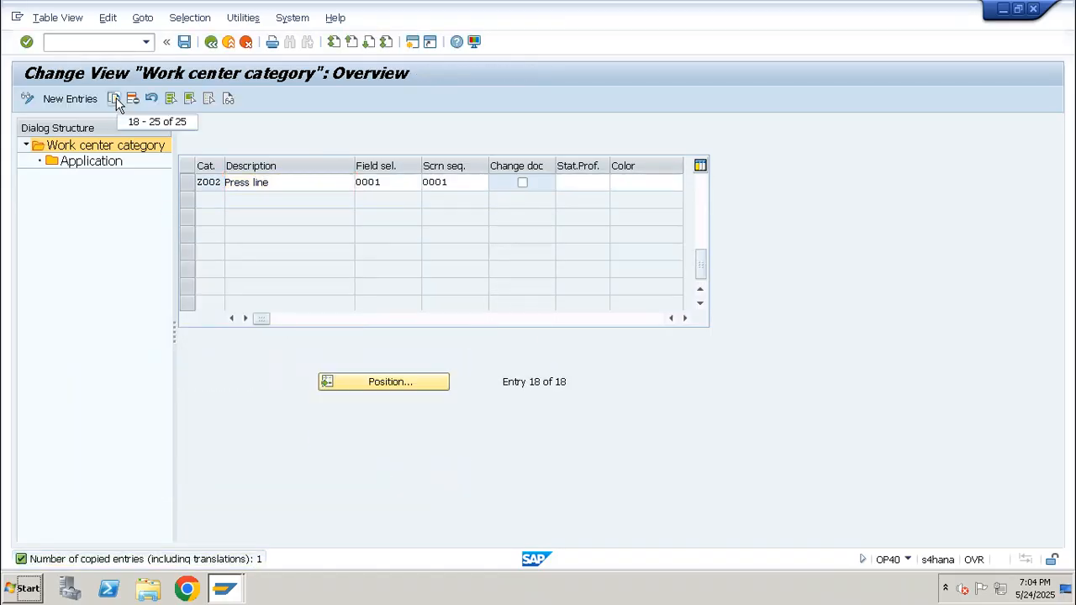
# Open the create work center transaction CR01 in a new session.
pyautogui.click(104, 43)
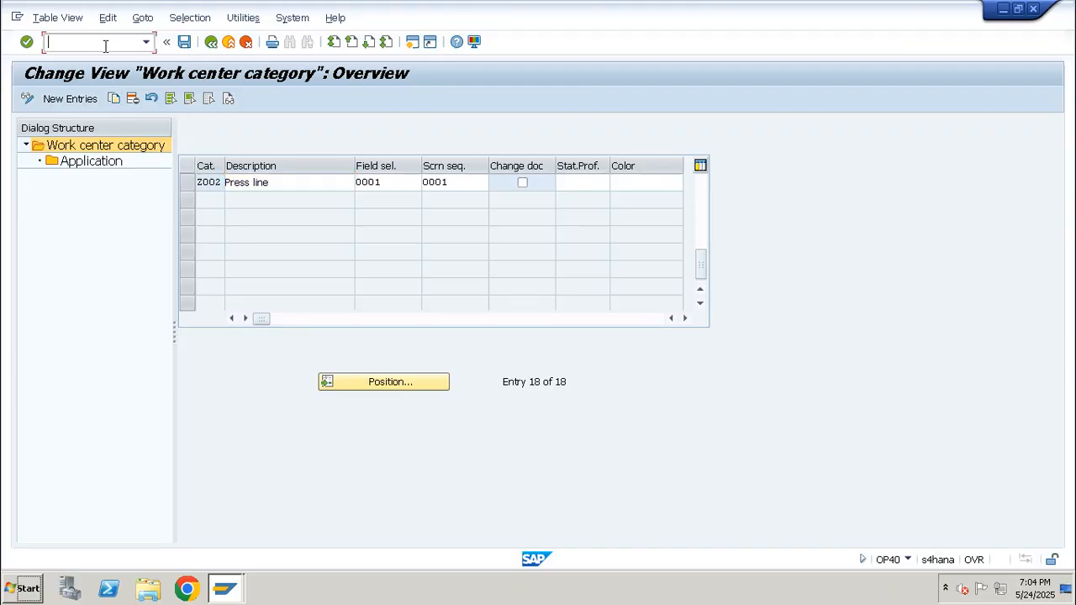
pyautogui.write('/ocr1')
pyautogui.press('Return')
pyautogui.click(105, 47)
pyautogui.write('/ncr01')
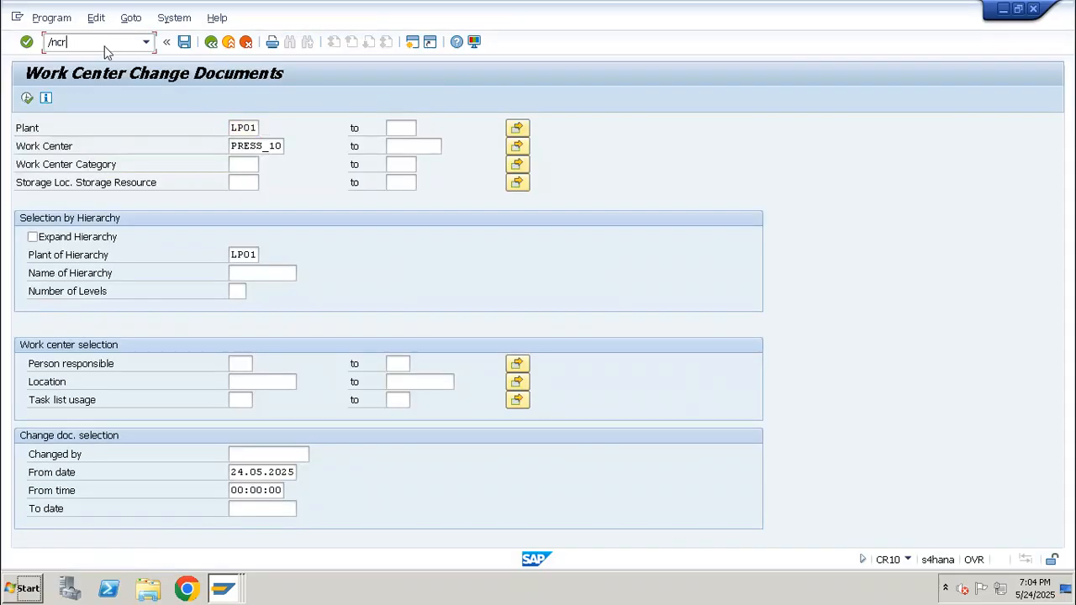
pyautogui.press('Return')
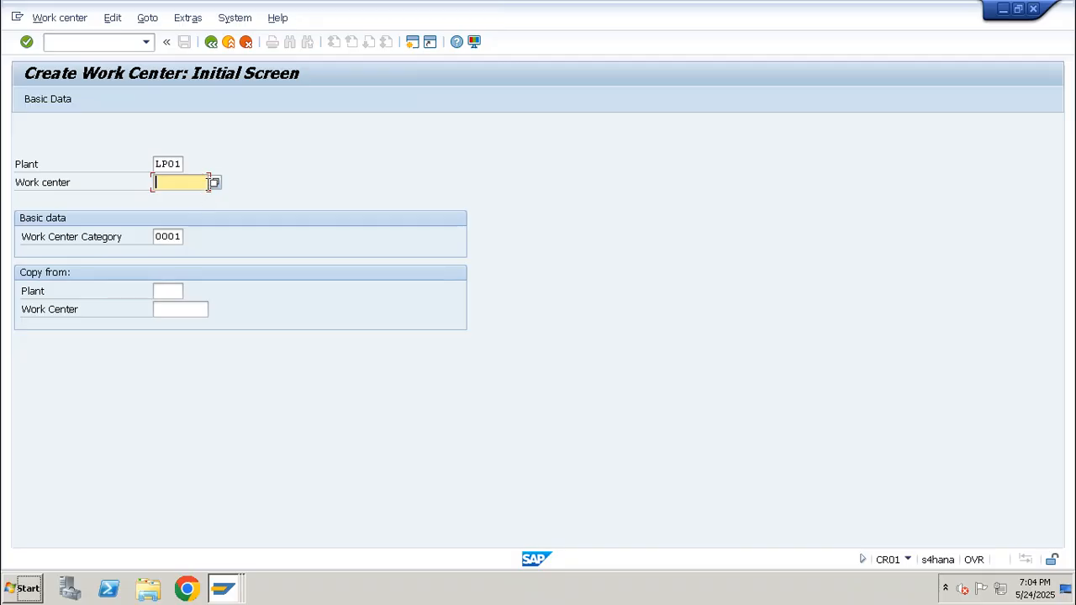
# Try to create work center PRESS_01 in plant LP01 with work center category Z002 (Press line).
pyautogui.write('press_01')
pyautogui.press('Tab')
pyautogui.click(208, 182)
pyautogui.doubleClick(208, 182)
pyautogui.write('press_01')
pyautogui.press('Tab')
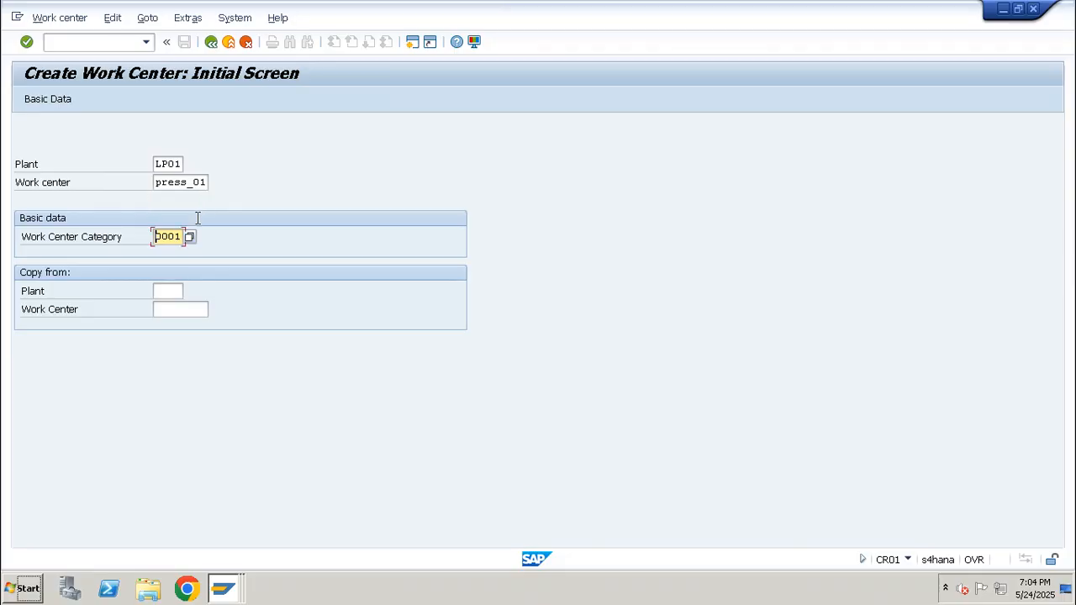
pyautogui.click(191, 238)
pyautogui.click(204, 305)
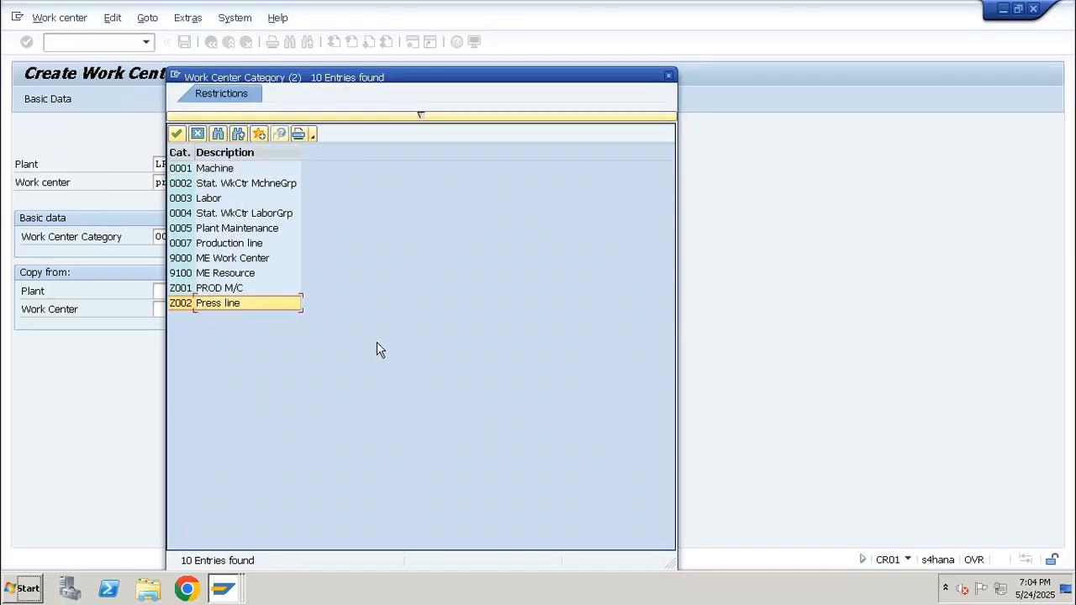
pyautogui.doubleClick(285, 307)
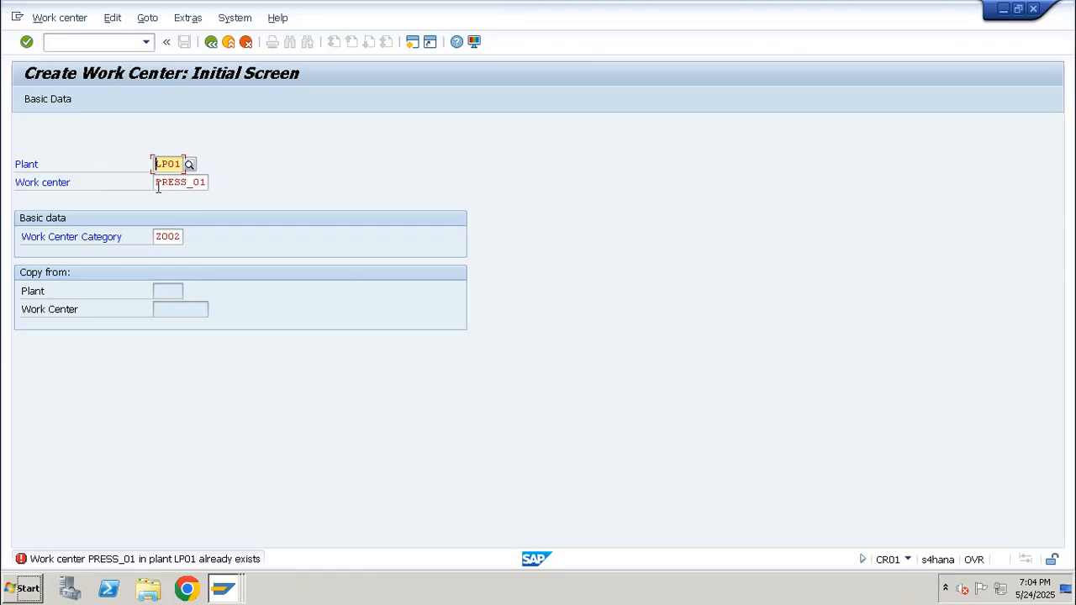
# Change the work center name to ZPRES_01 and continue to its basic data.
pyautogui.moveTo(157, 182); pyautogui.dragTo(225, 180)
pyautogui.write('zpres')
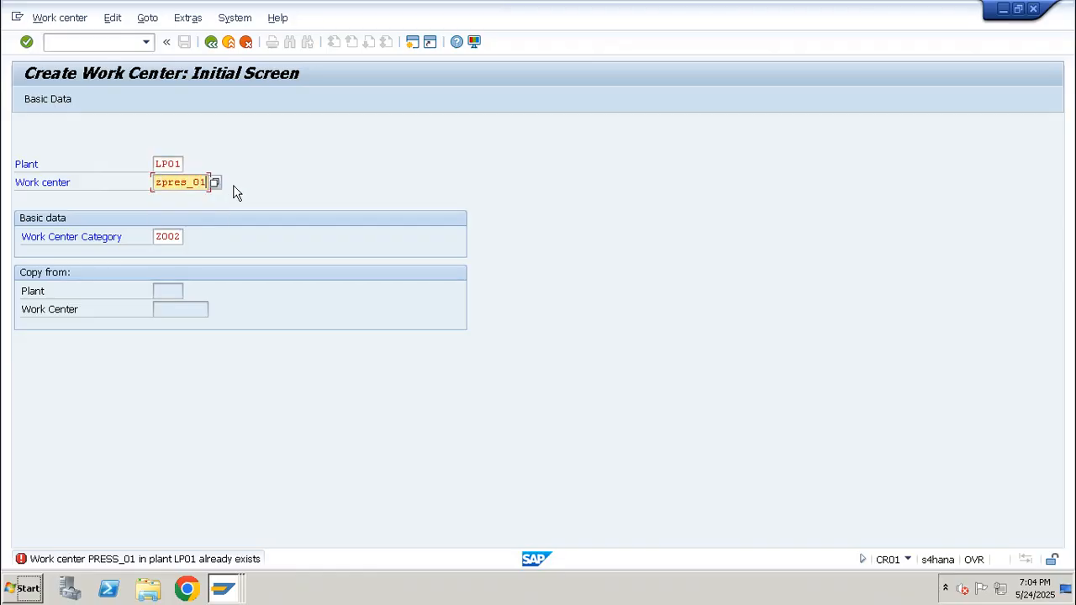
pyautogui.press('Return')
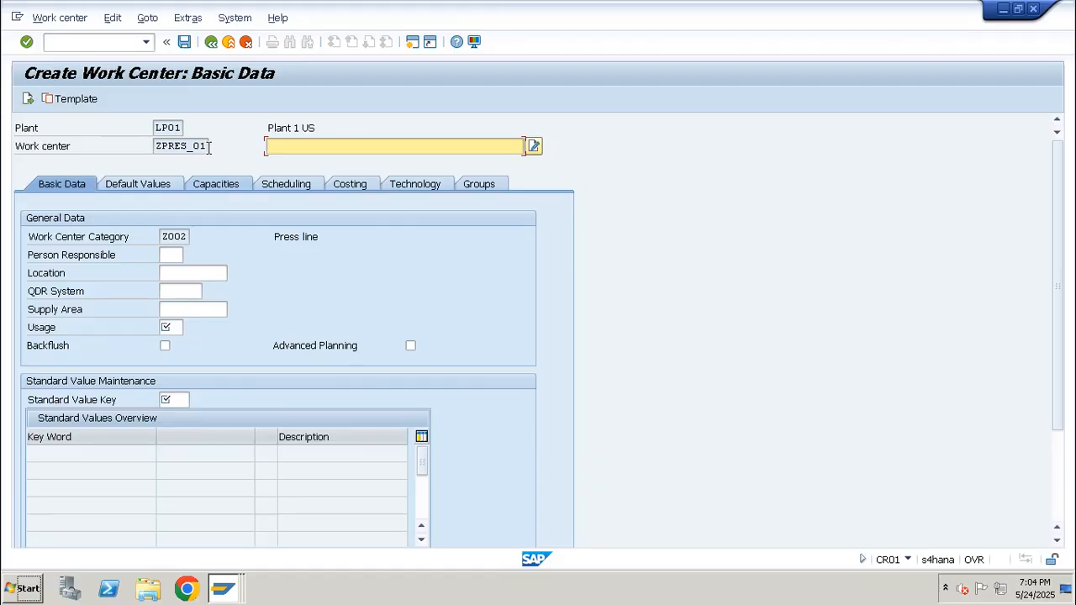
pyautogui.moveTo(207, 147); pyautogui.dragTo(166, 147)
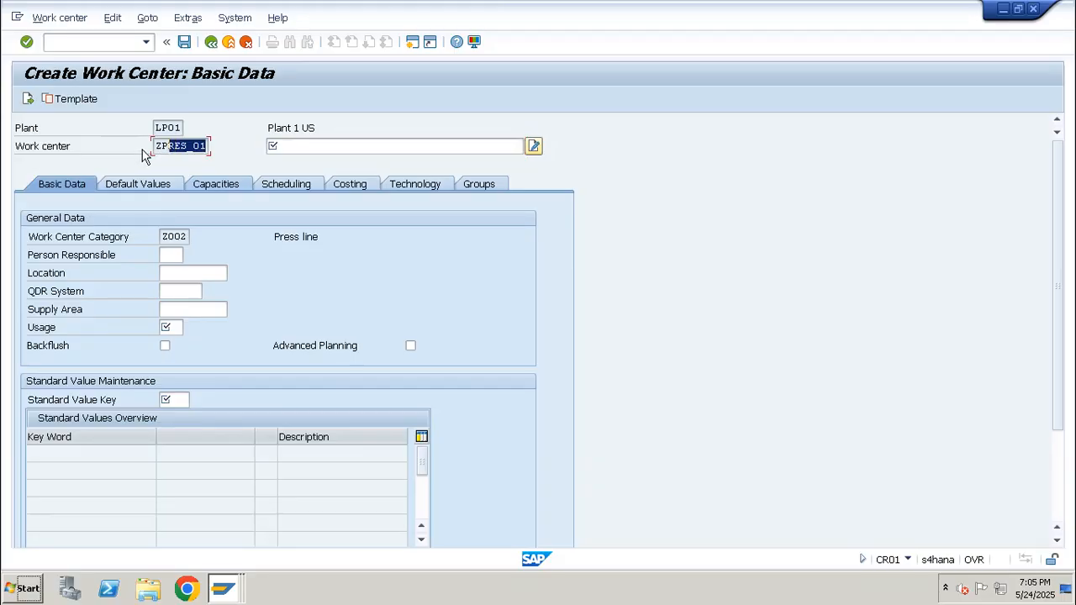
# Switch to the Excel notes and enter "Work Center category" in cell A35 of the Work Center sheet.
pyautogui.hotkey('alt', 'Tab')
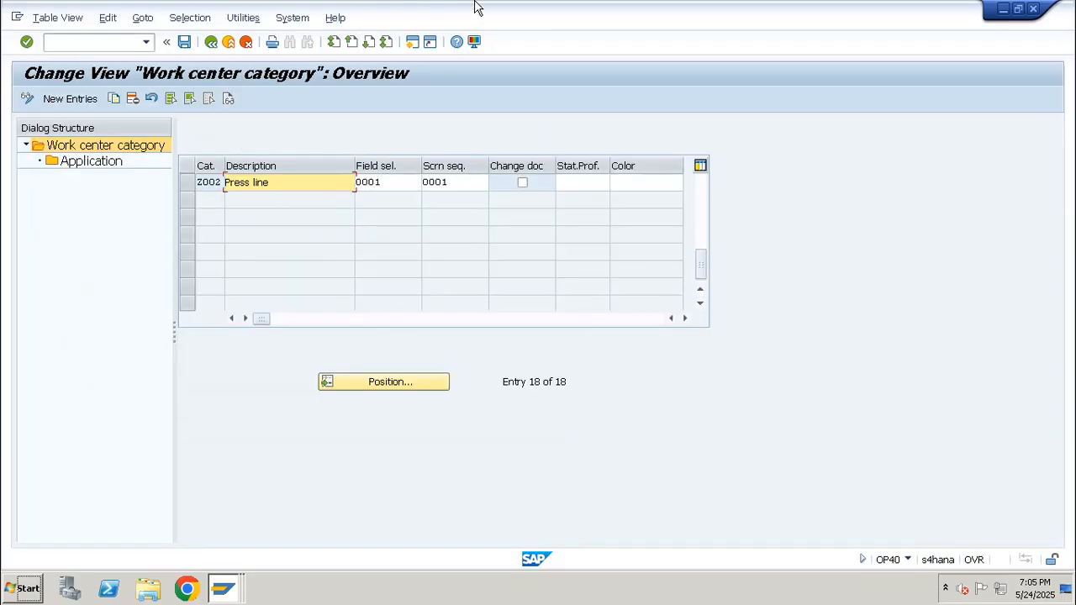
pyautogui.click(695, 12)
pyautogui.scroll(-7, 271, 386)
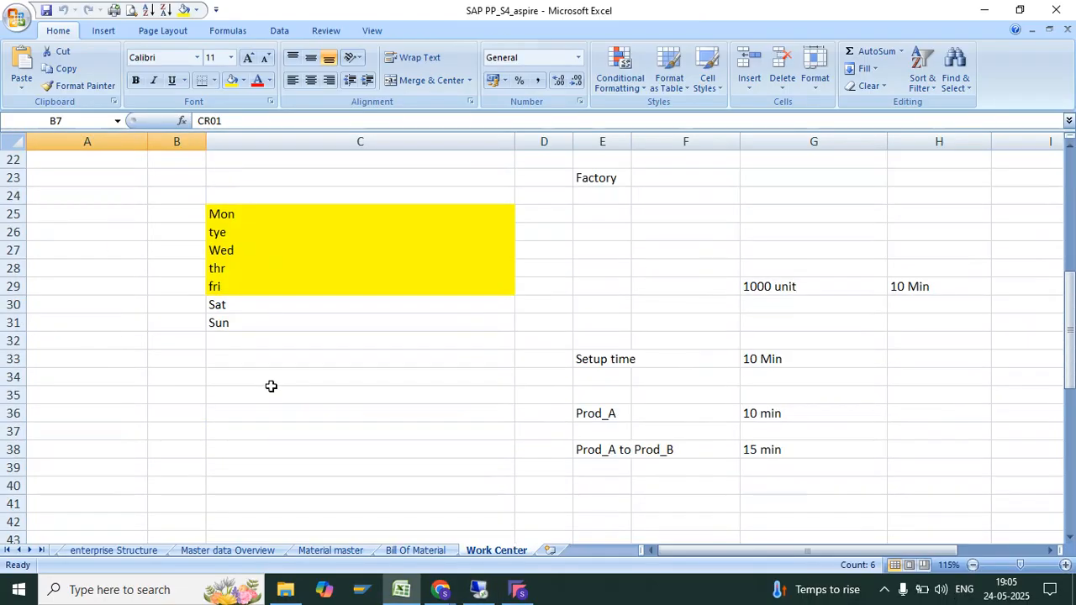
pyautogui.click(44, 392)
pyautogui.write('Work Cenetr')
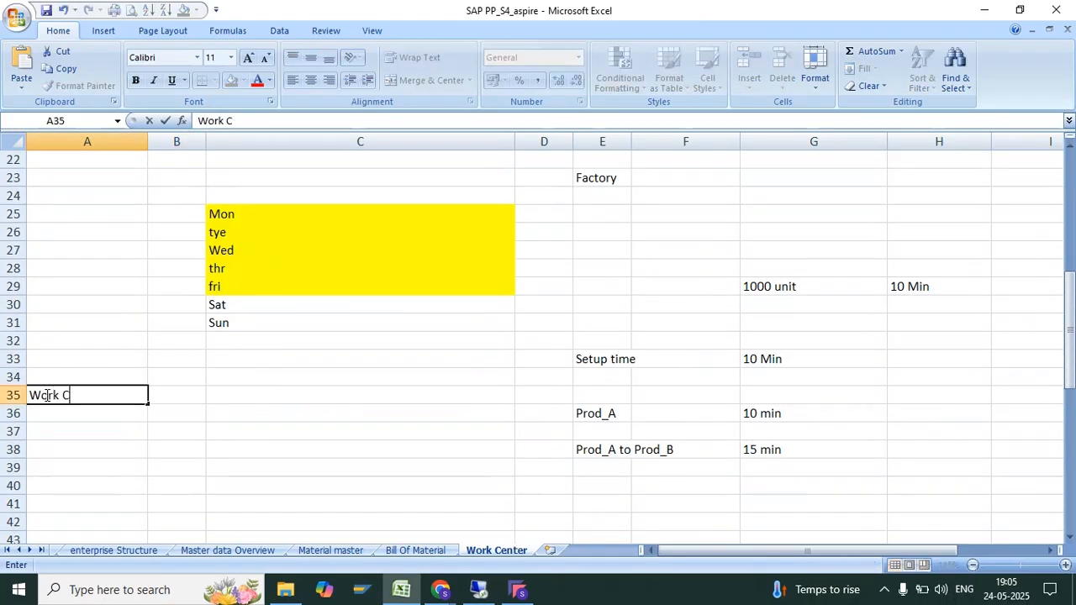
pyautogui.press('BackSpace')
pyautogui.press('BackSpace')
pyautogui.press('BackSpace')
pyautogui.write('ter ')
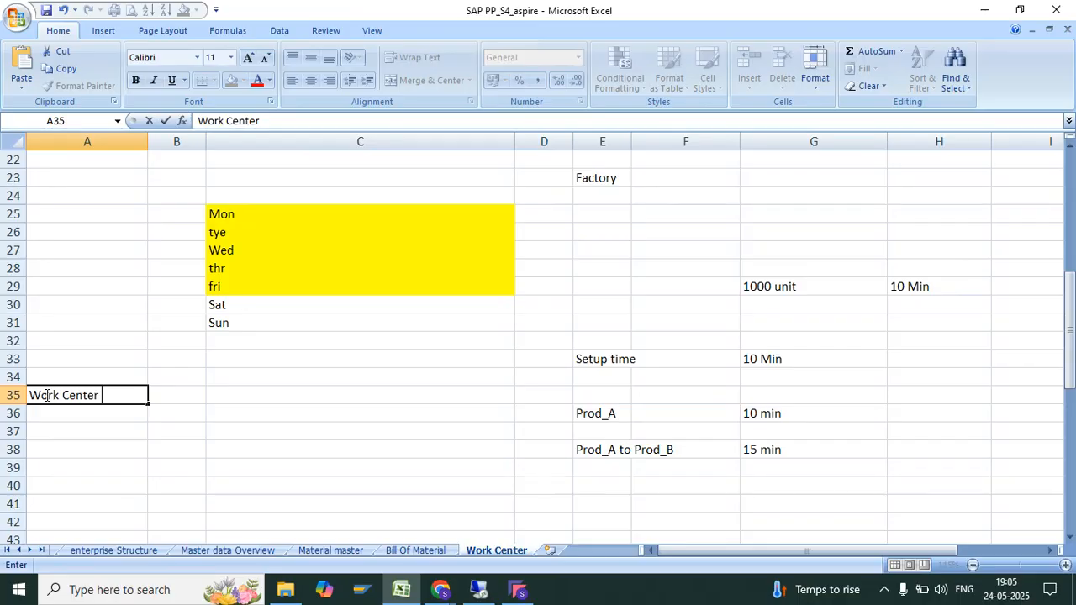
pyautogui.write('cap')
pyautogui.press('BackSpace')
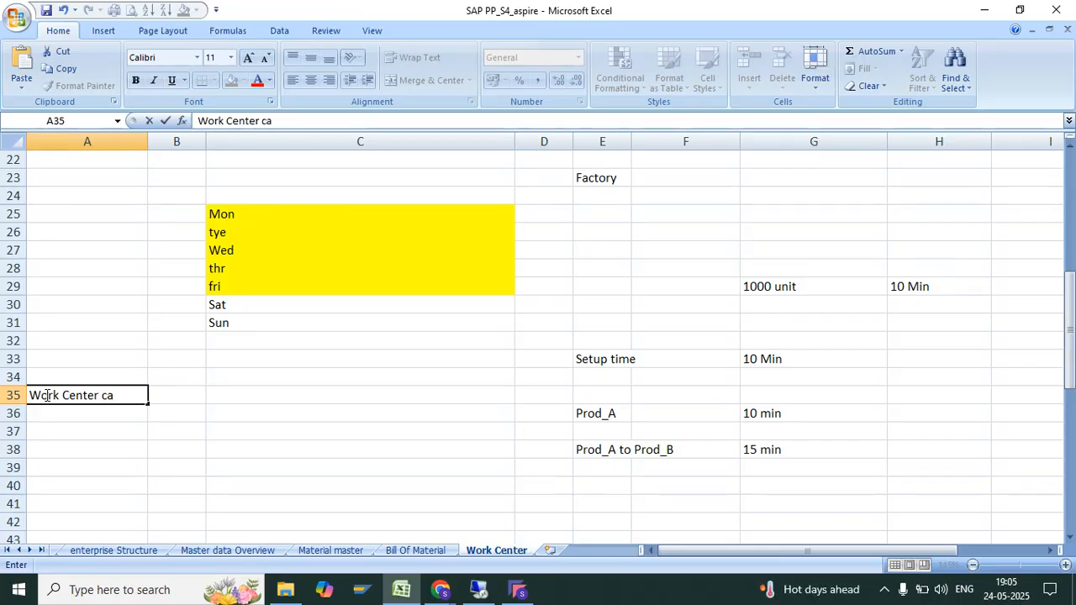
pyautogui.write('tegory')
pyautogui.press('Return')
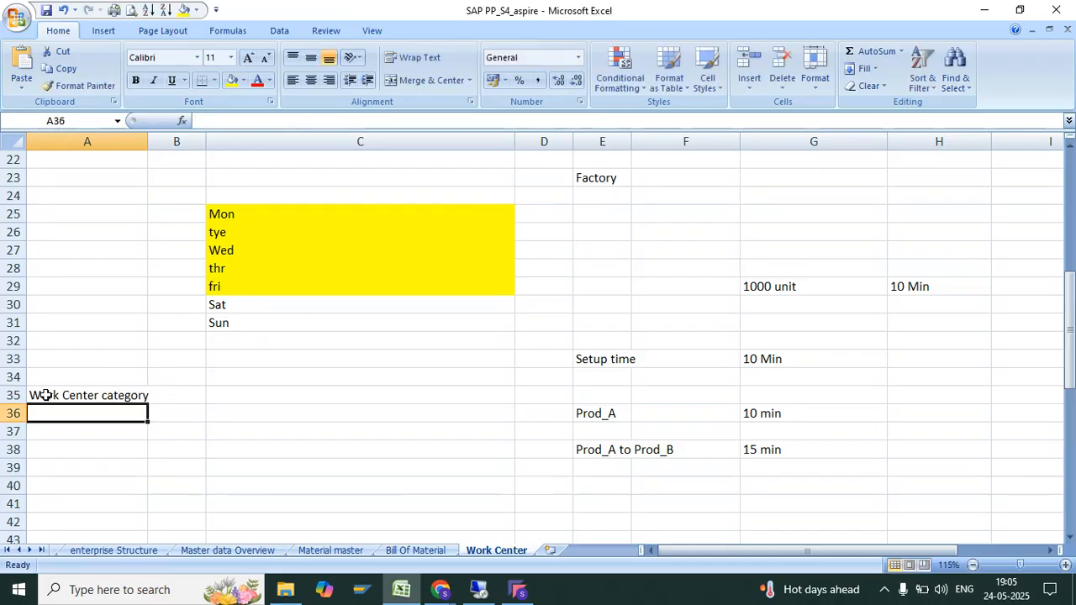
pyautogui.click(69, 388)
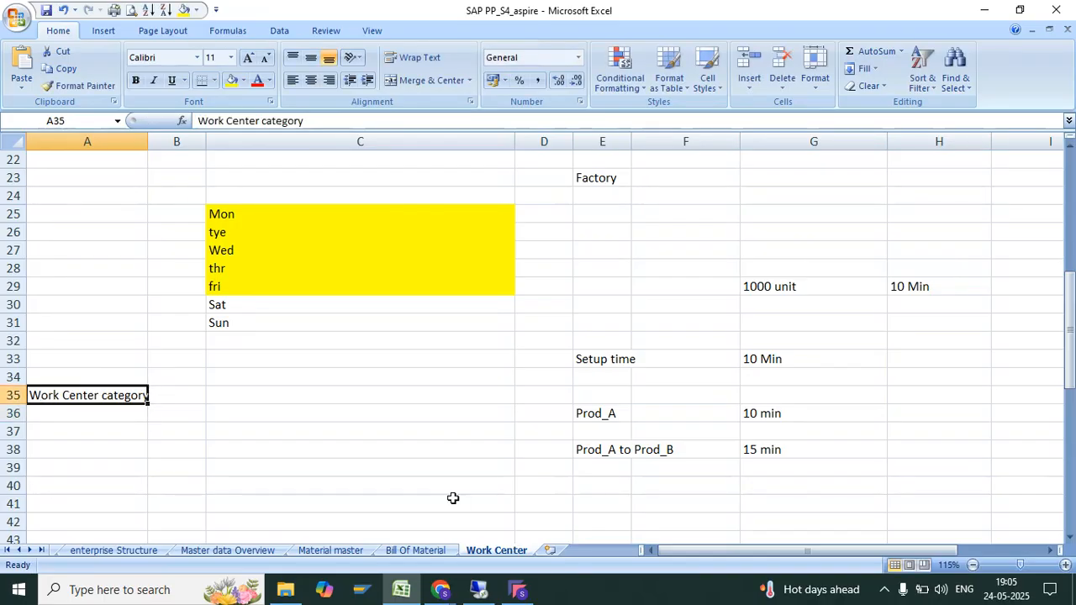
# Return to SAP, leave the work center category view and expand the Standard Value node in the implementation guide.
pyautogui.click(479, 590)
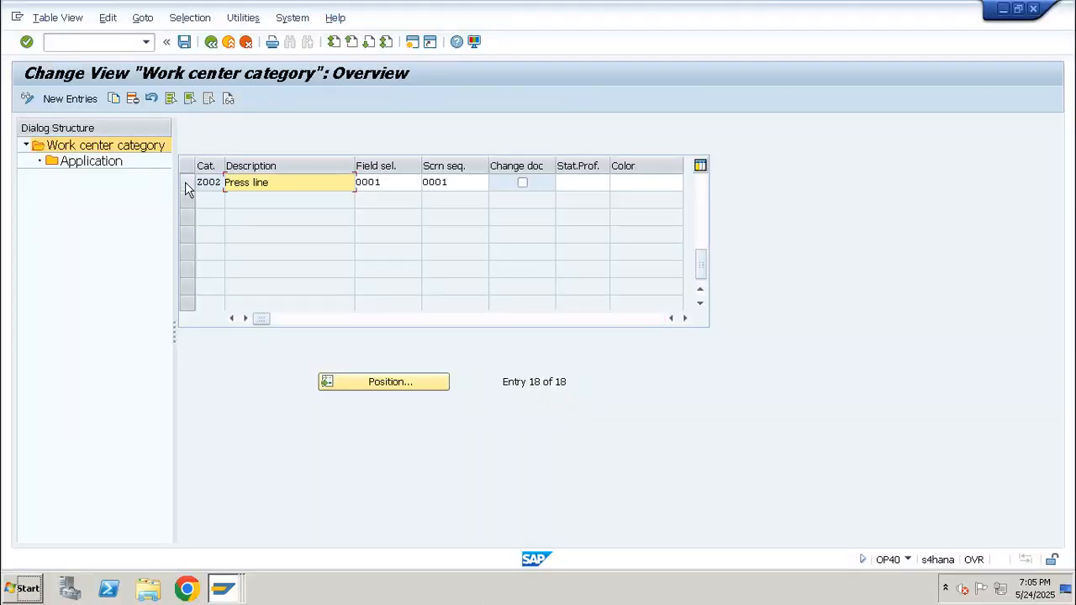
pyautogui.click(211, 42)
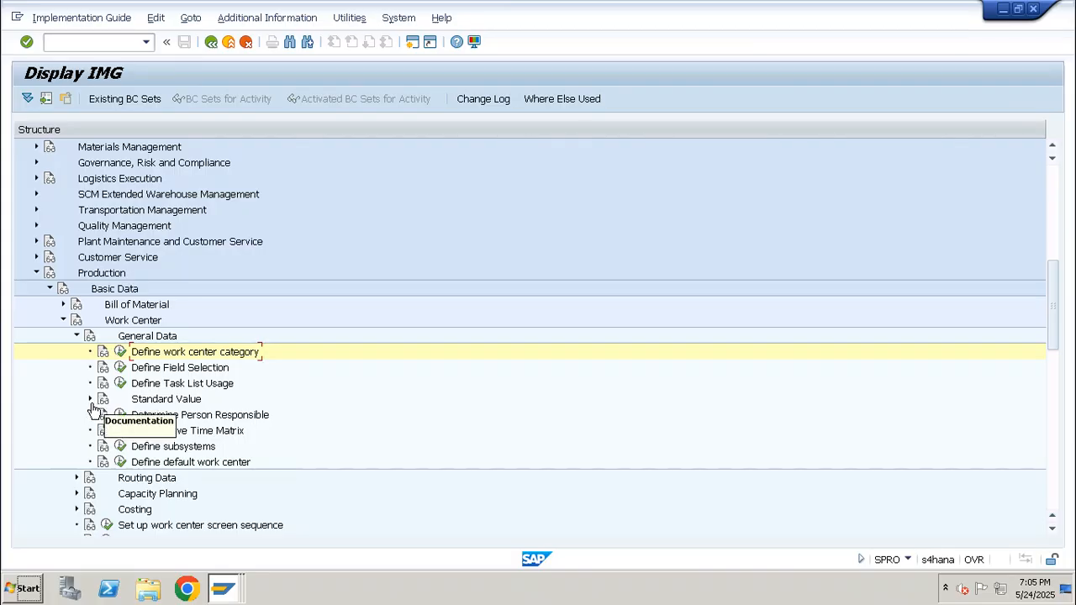
pyautogui.click(89, 399)
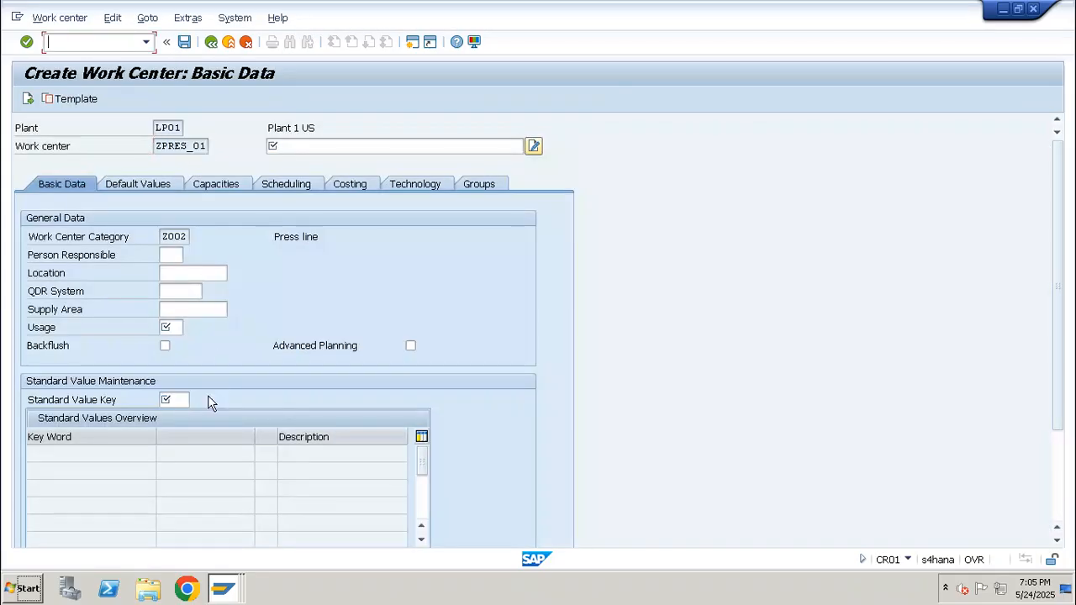
# Fill the basic data of work center ZPRES_01 with standard value key SAP1, description d and usage 009.
pyautogui.click(182, 401)
pyautogui.click(196, 400)
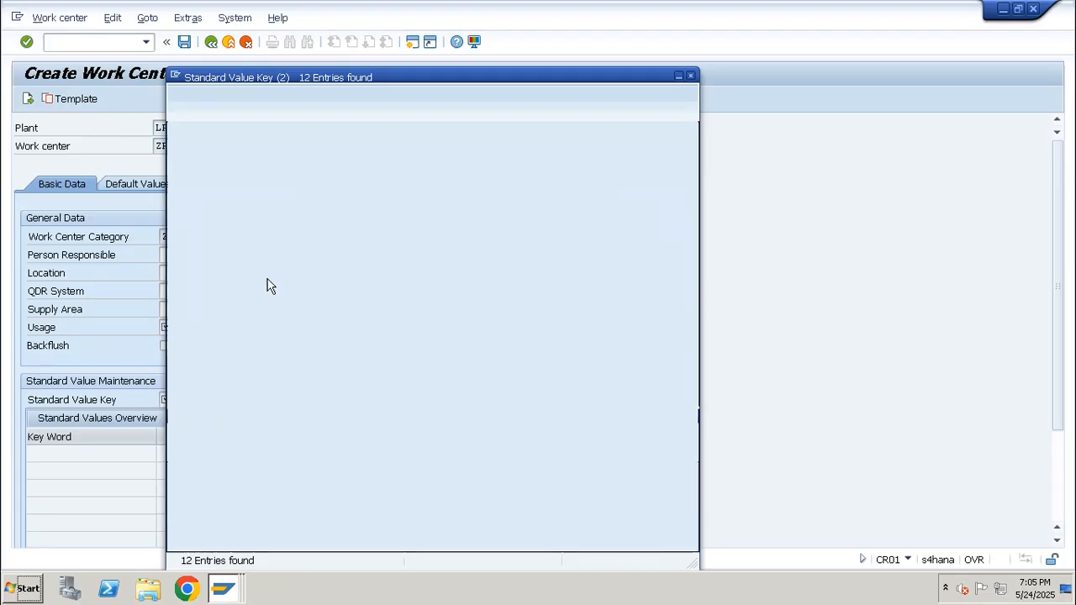
pyautogui.press('Escape')
pyautogui.write('sap1')
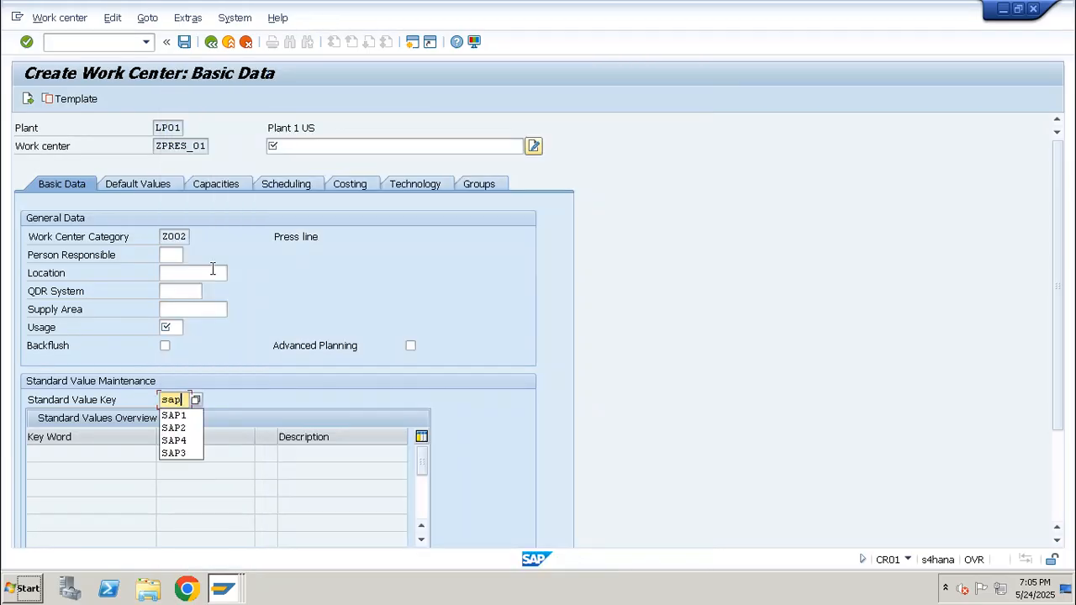
pyautogui.press('Return')
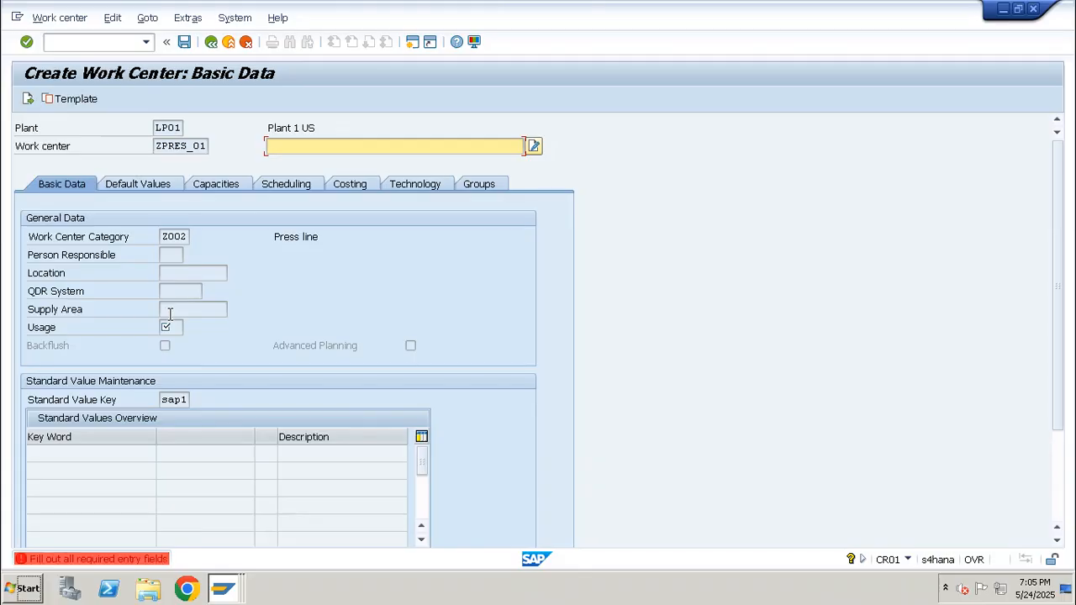
pyautogui.write('d')
pyautogui.click(168, 323)
pyautogui.write('009')
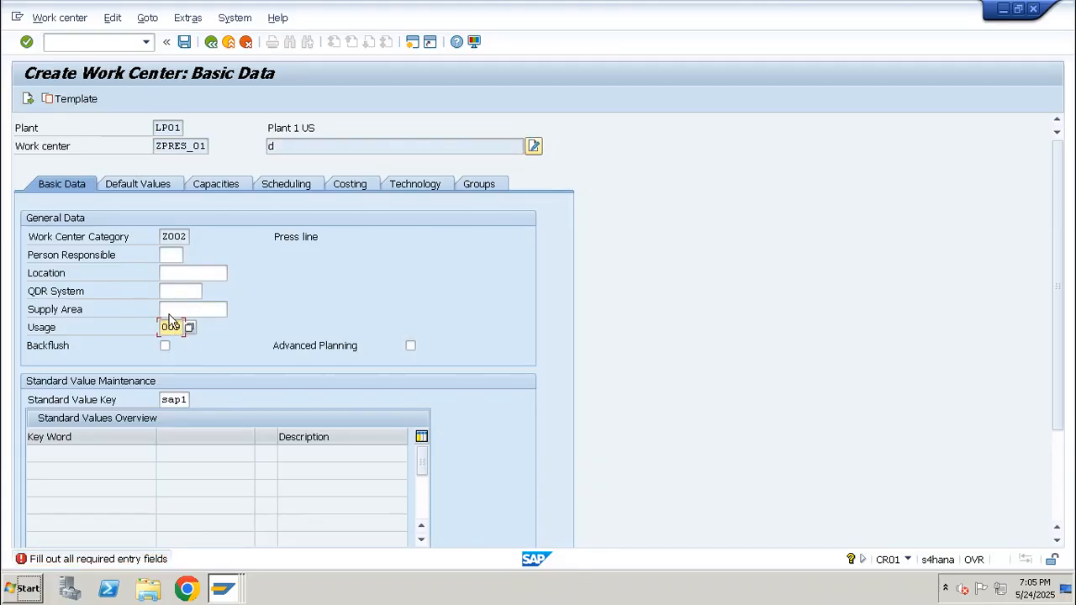
pyautogui.press('Return')
pyautogui.doubleClick(57, 455)
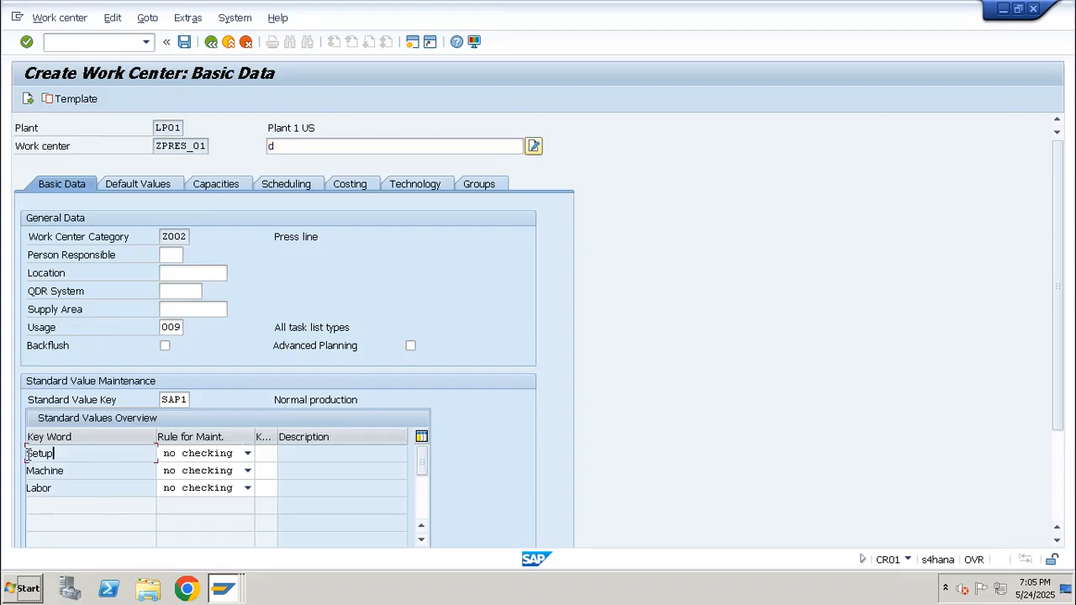
pyautogui.click(52, 484)
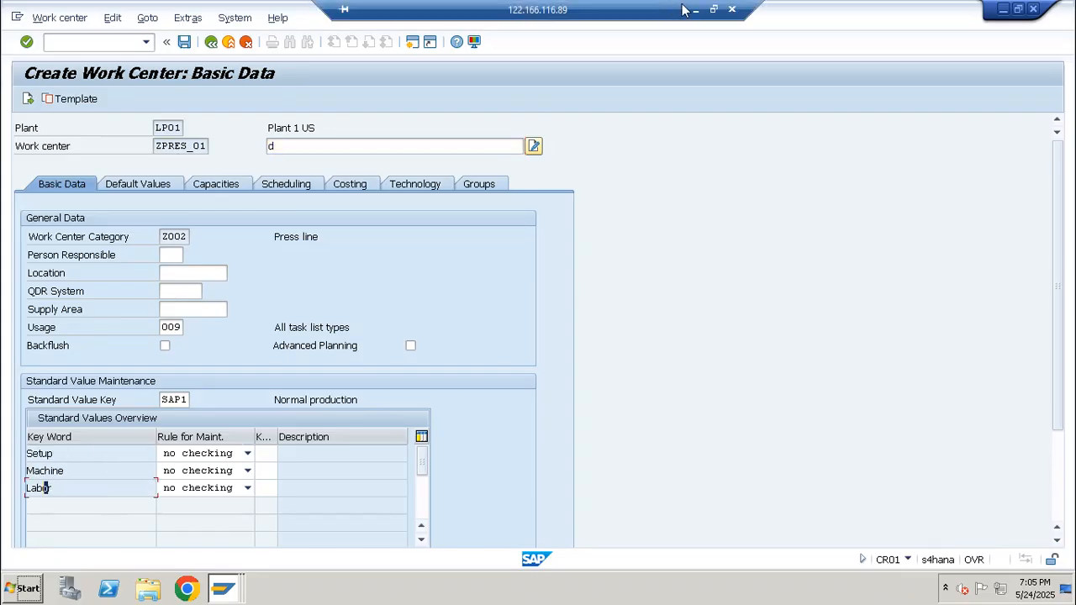
# Switch to the Excel notes and enter "Stadnard Value Key" in cell A36.
pyautogui.click(694, 10)
pyautogui.click(120, 412)
pyautogui.write('Stadnard')
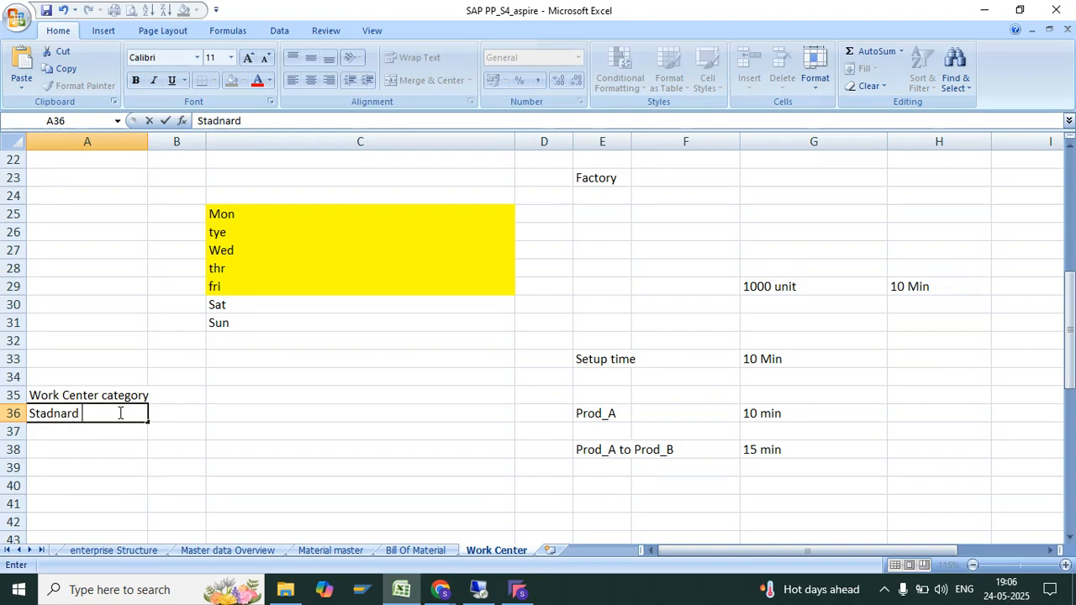
pyautogui.write(' Value Key')
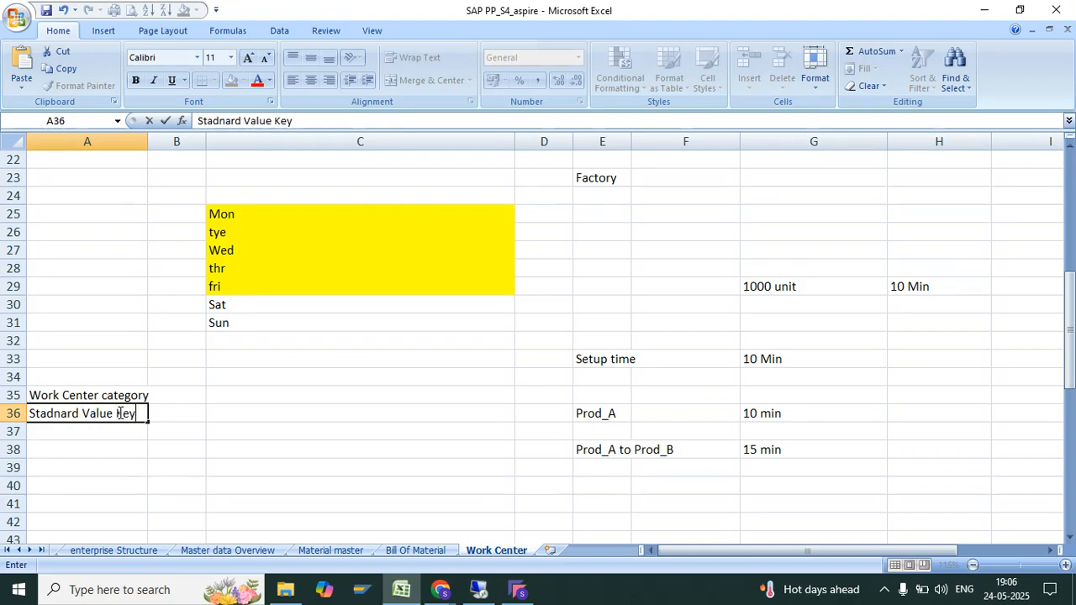
pyautogui.press('Return')
# Enter SAP 1 in cell A39 and list Machine, Setup and Labor beside it in cells B39 to B41.
pyautogui.press('Return')
pyautogui.press('Return')
pyautogui.write('SAP 1')
pyautogui.press('Tab')
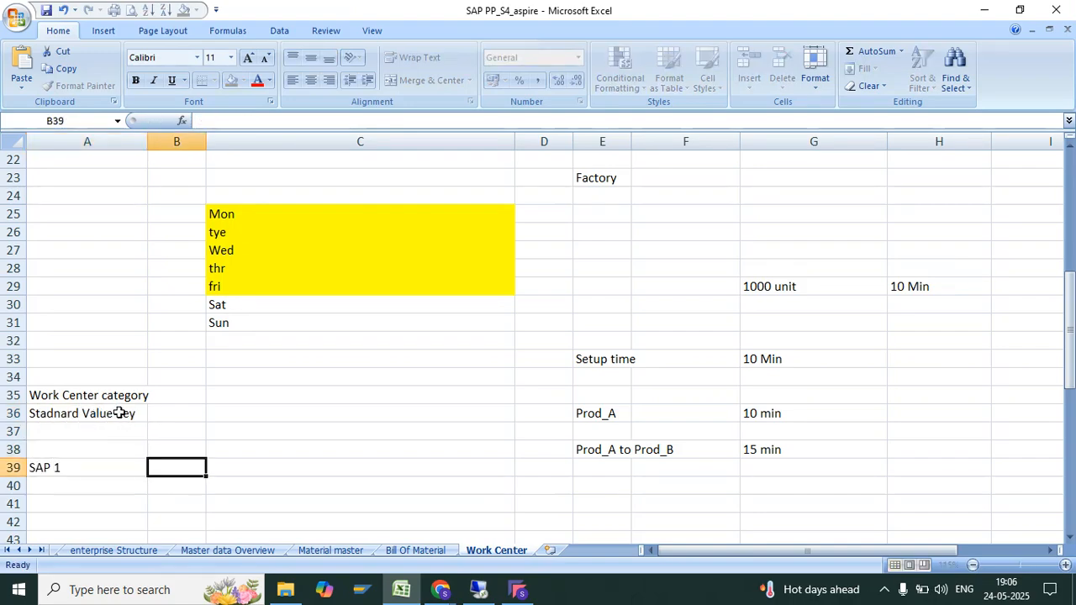
pyautogui.write('Machine')
pyautogui.press('Return')
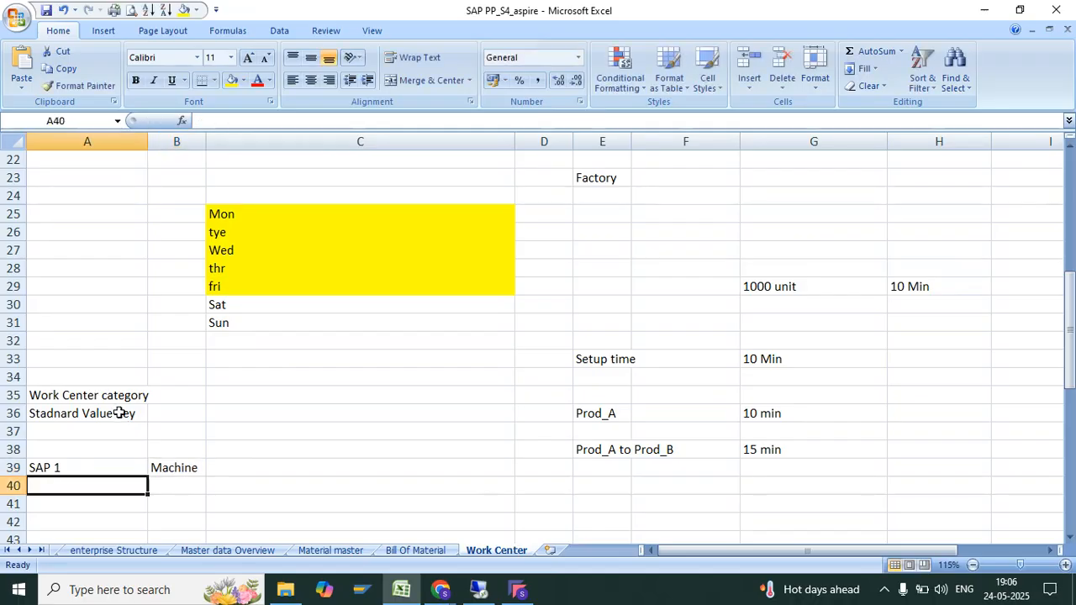
pyautogui.press('Tab')
pyautogui.write('Set')
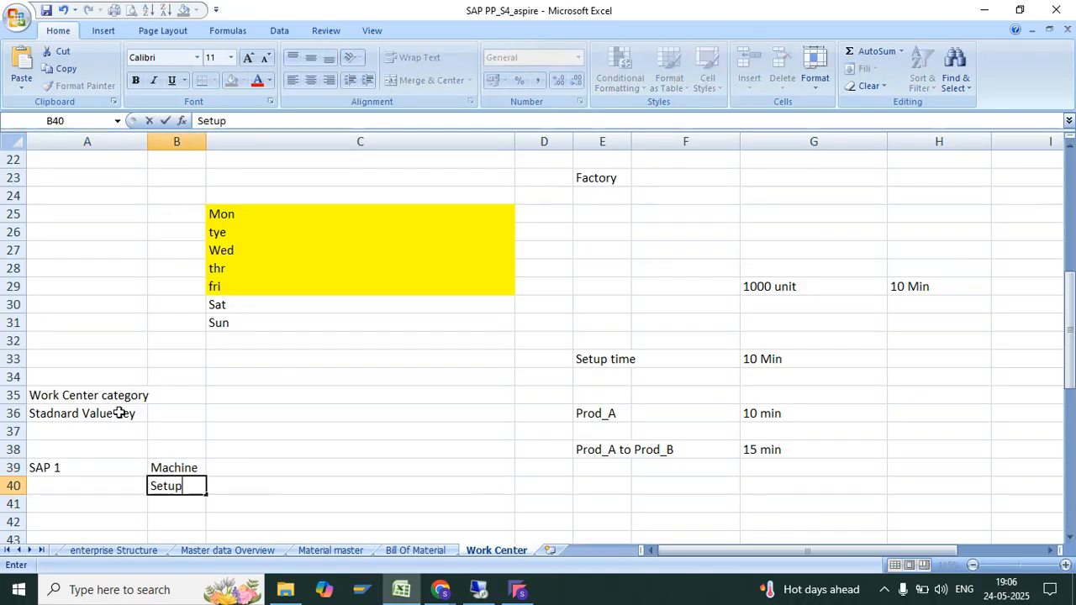
pyautogui.press('Return')
pyautogui.press('Tab')
pyautogui.write('Labor')
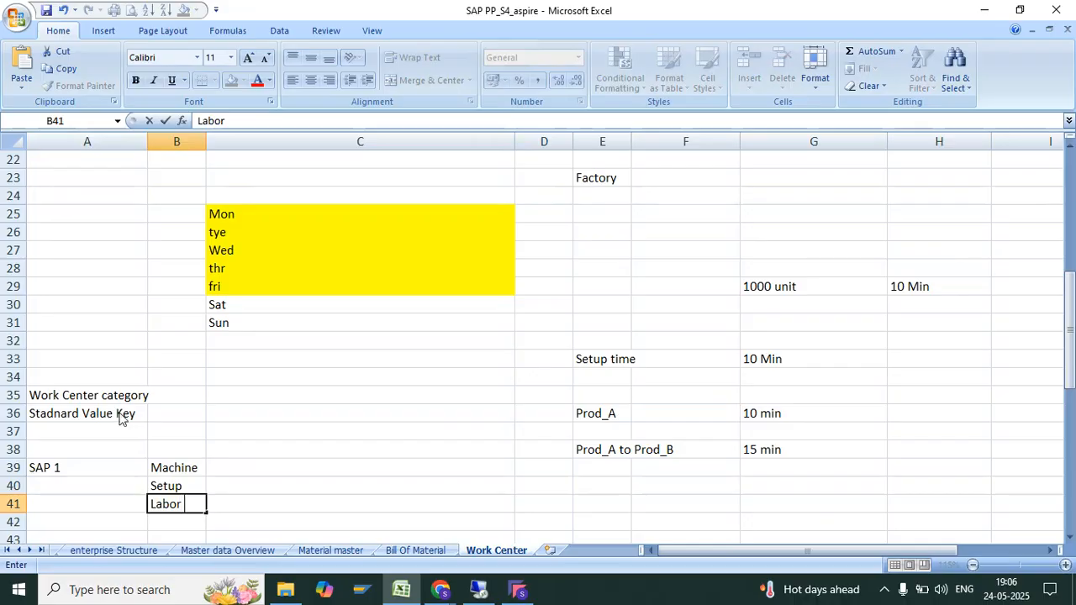
pyautogui.press('Return')
# Start a second list of standard values with Power in cell B44 and Steam in B45.
pyautogui.press('Return')
pyautogui.press('Return')
pyautogui.press('Tab')
pyautogui.write('M')
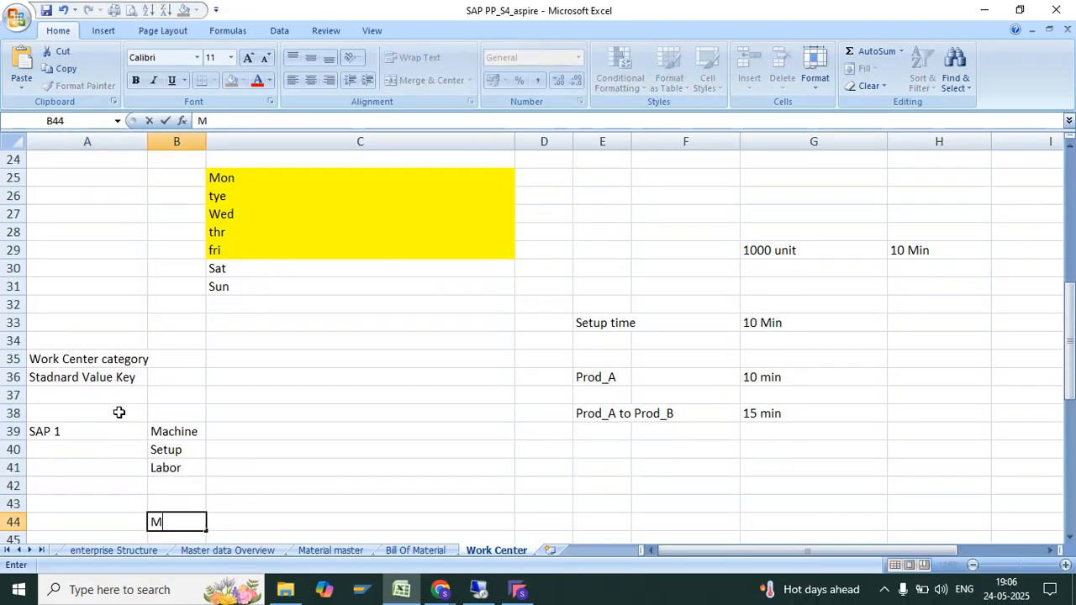
pyautogui.press('BackSpace')
pyautogui.write('Power')
pyautogui.press('Return')
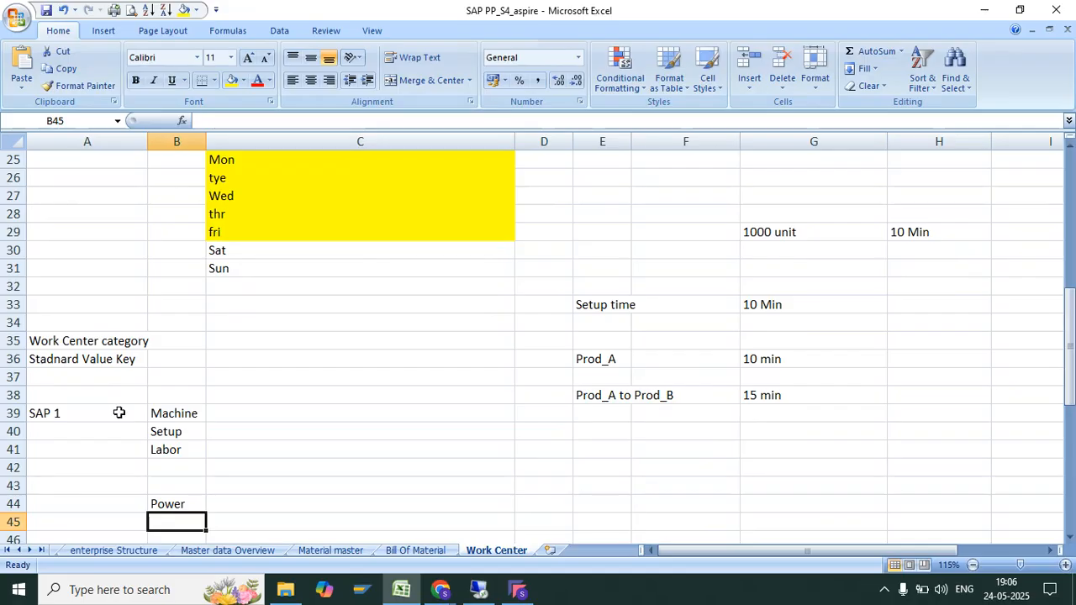
pyautogui.write('Steam')
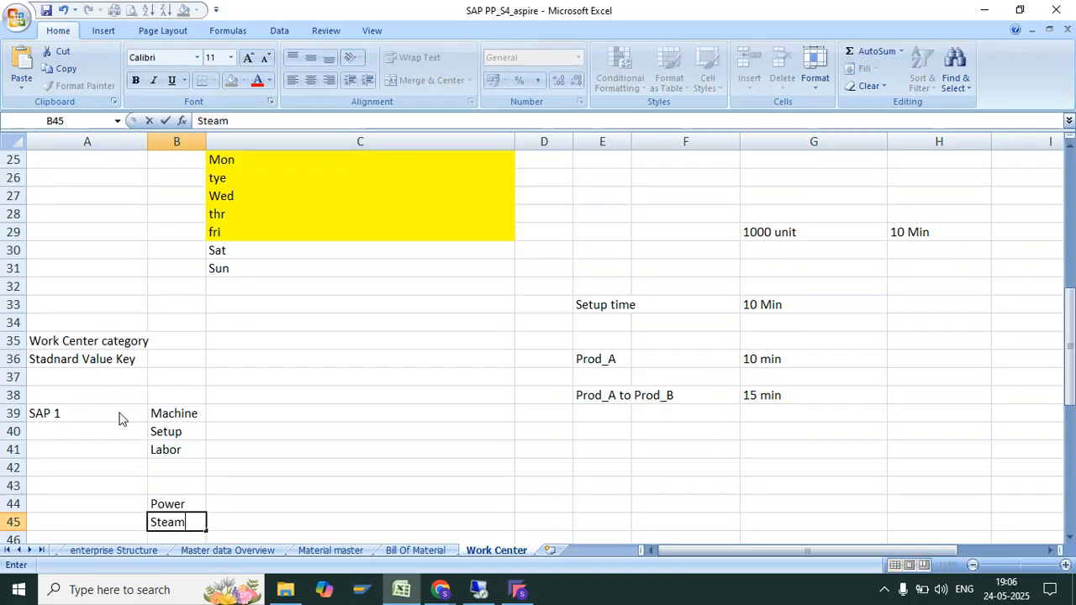
pyautogui.press('Tab')
pyautogui.press('Tab')
pyautogui.press('Down')
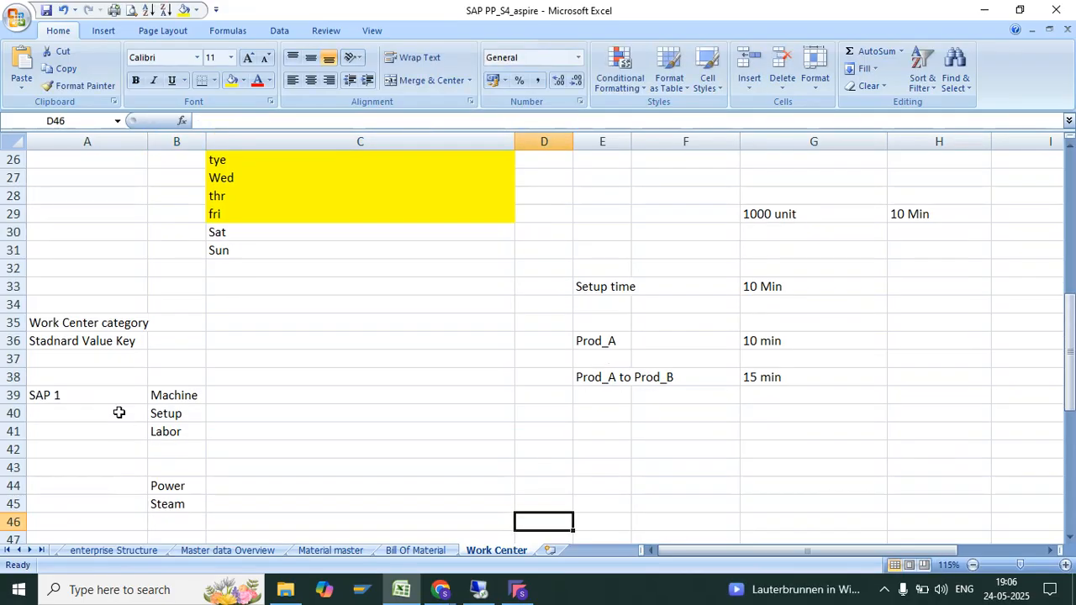
# Extend the second list with Air, machine and Labor in cells B46 to B48.
pyautogui.click(161, 508)
pyautogui.click(158, 521)
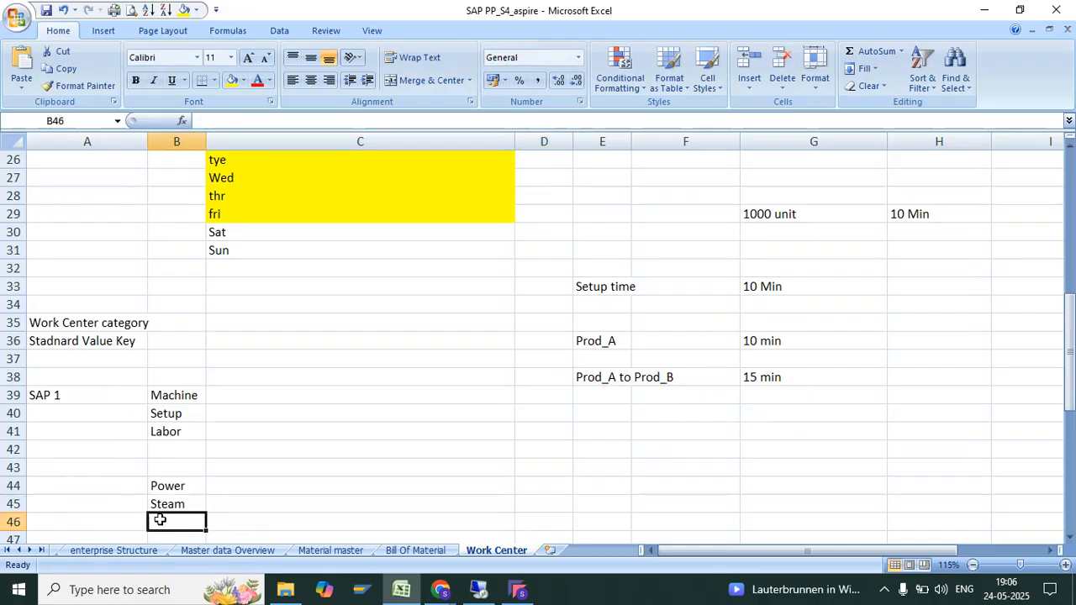
pyautogui.write('air')
pyautogui.press('BackSpace')
pyautogui.press('BackSpace')
pyautogui.press('BackSpace')
pyautogui.write('Air')
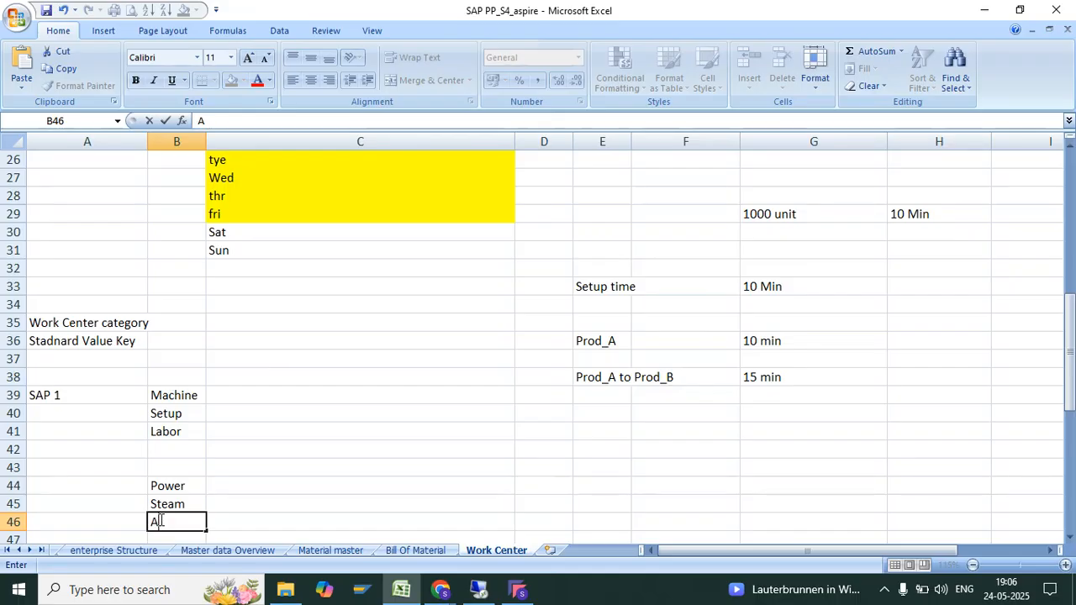
pyautogui.press('Return')
pyautogui.write('machine')
pyautogui.press('Return')
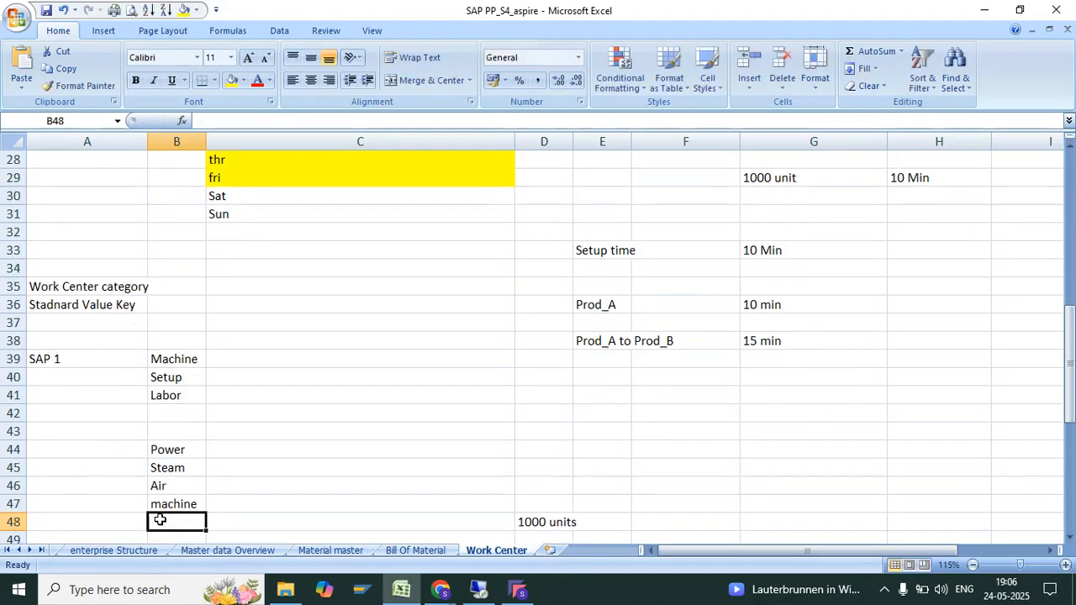
pyautogui.write('Labor')
pyautogui.press('Return')
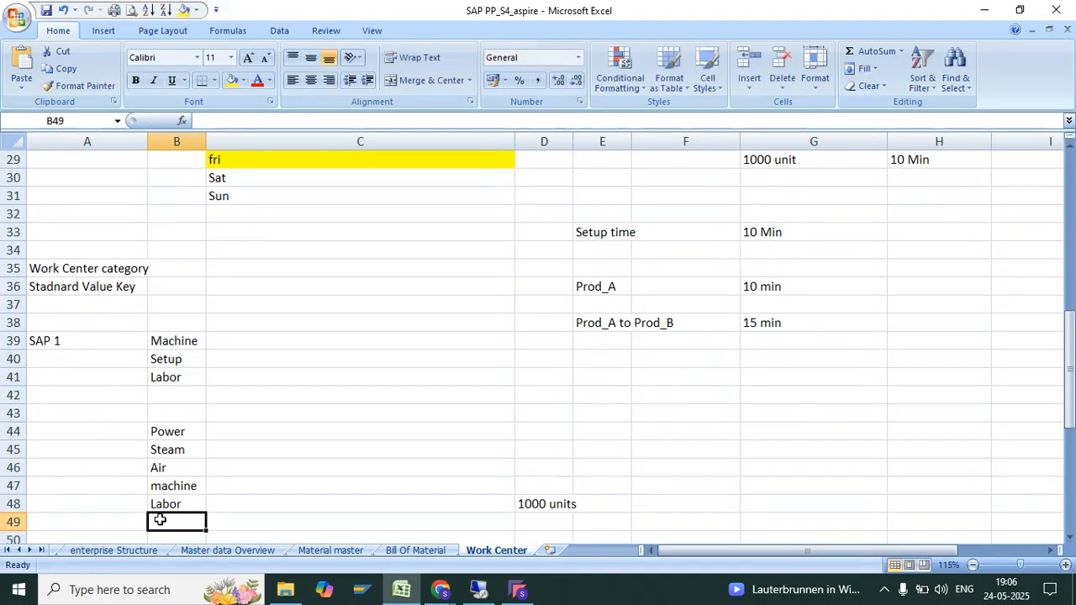
pyautogui.moveTo(177, 431); pyautogui.dragTo(174, 504)
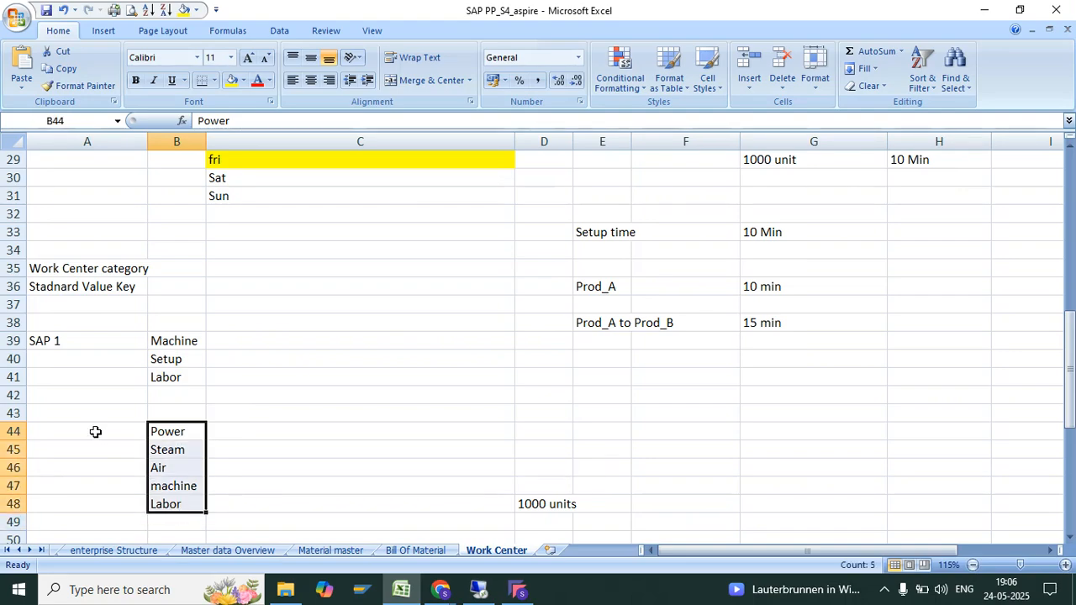
pyautogui.click(76, 340)
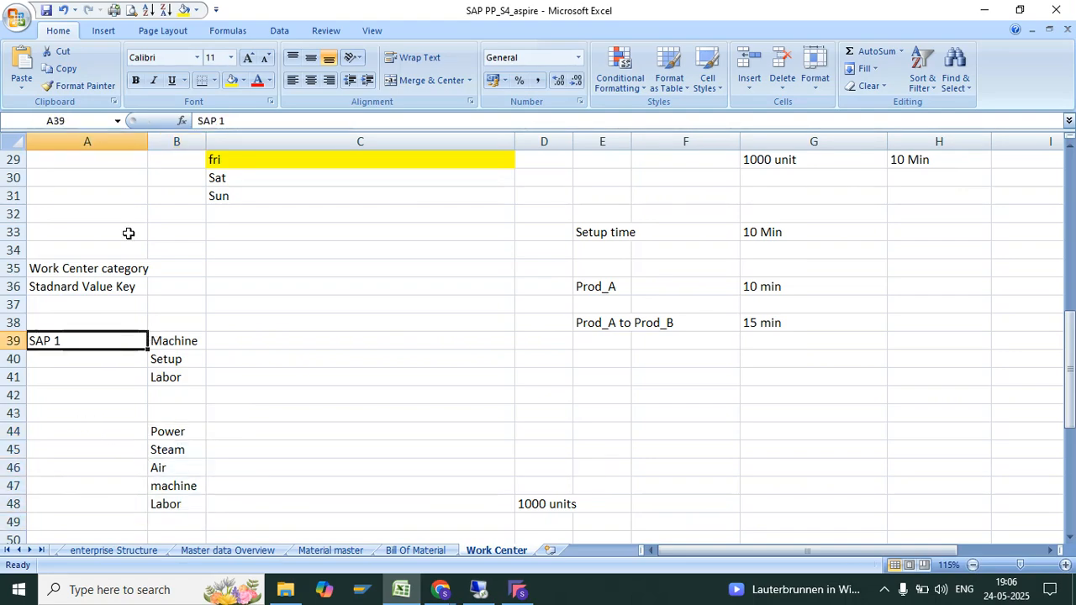
# Highlight SAP 1 in cell A39 with yellow fill and enter ZPp1 in cell A44 beside the second list.
pyautogui.click(231, 81)
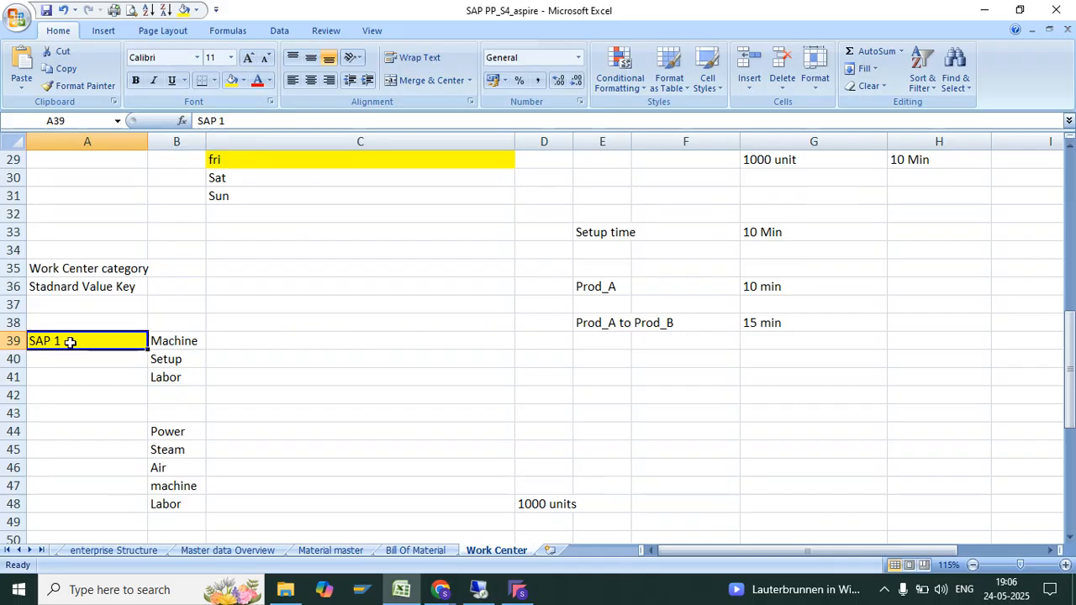
pyautogui.doubleClick(70, 341)
pyautogui.click(87, 432)
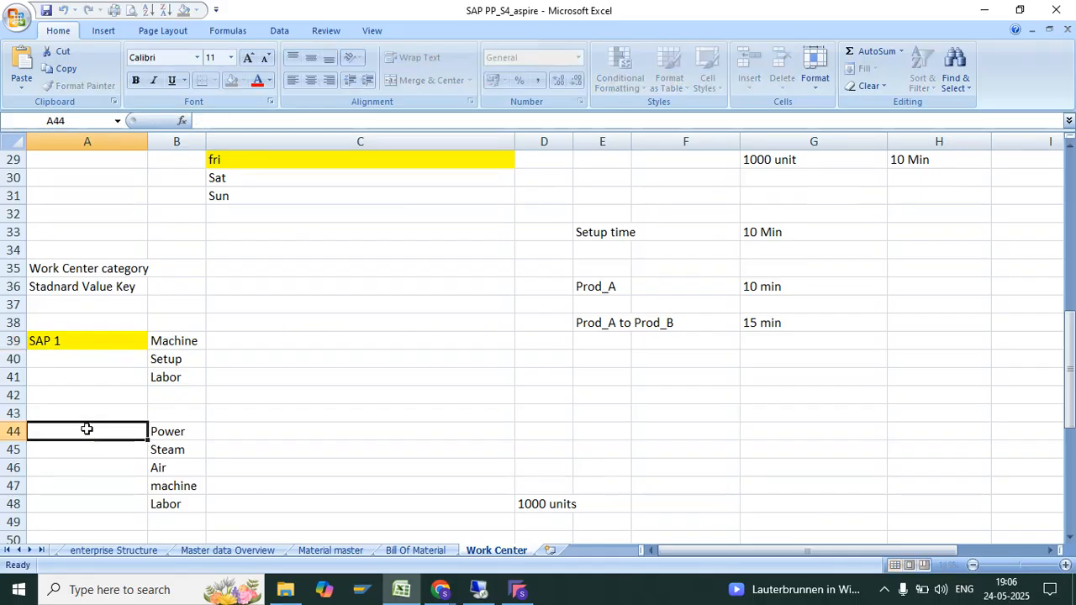
pyautogui.write('ZPp1')
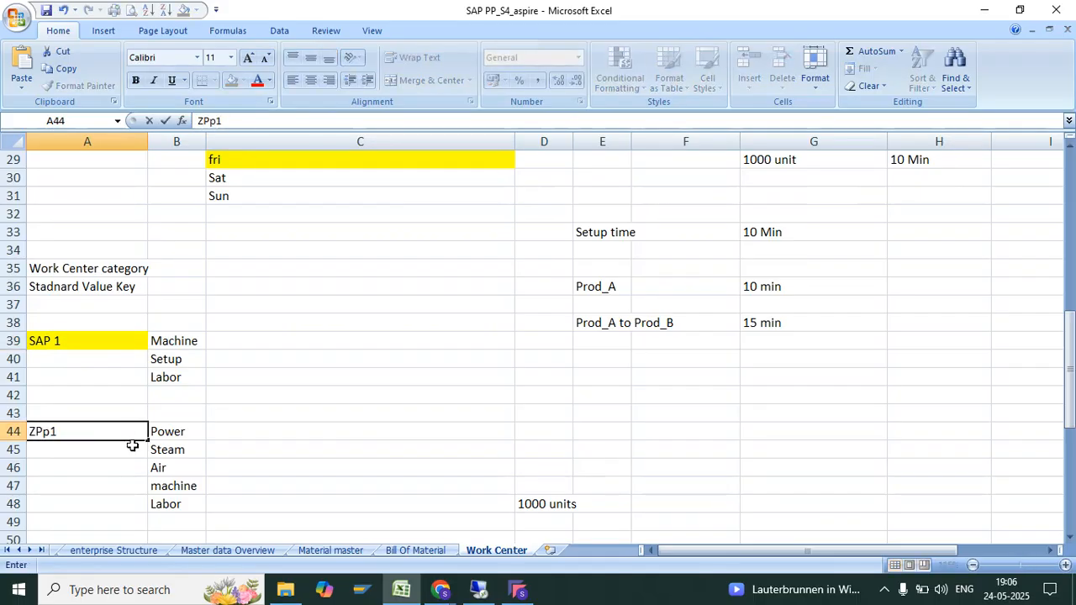
# Switch to the SAP session's implementation guide and open the Define Standard Value Key activity.
pyautogui.click(488, 589)
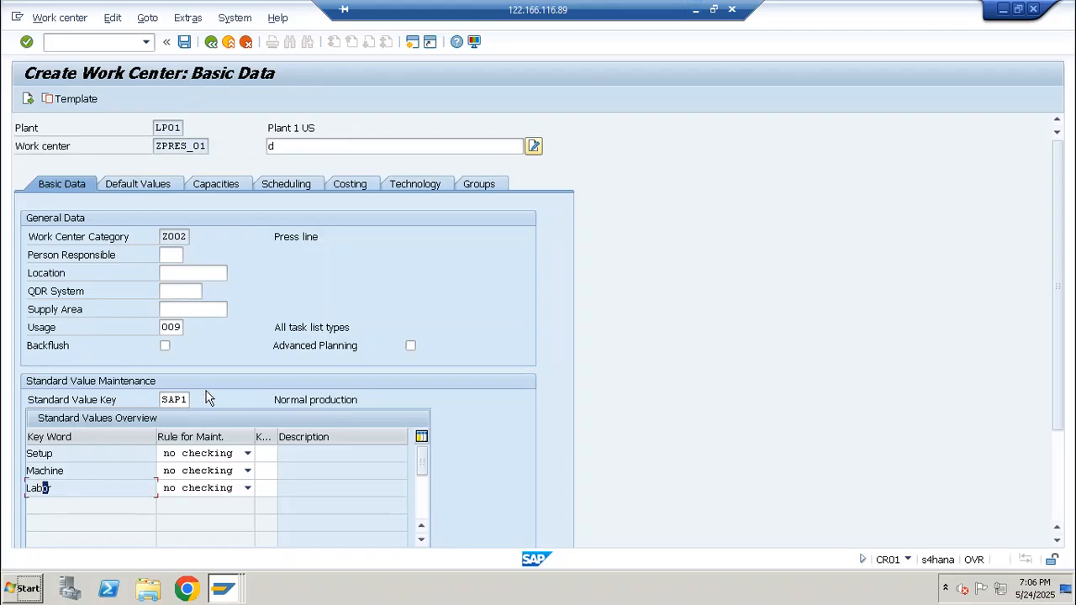
pyautogui.hotkey('alt', 'Tab')
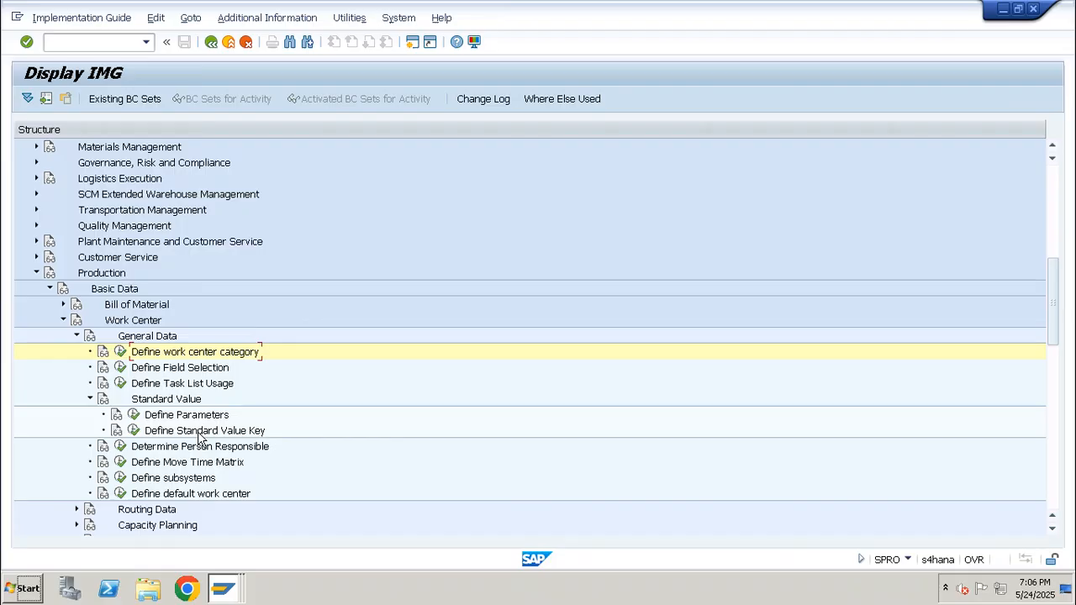
pyautogui.click(140, 434)
pyautogui.click(137, 431)
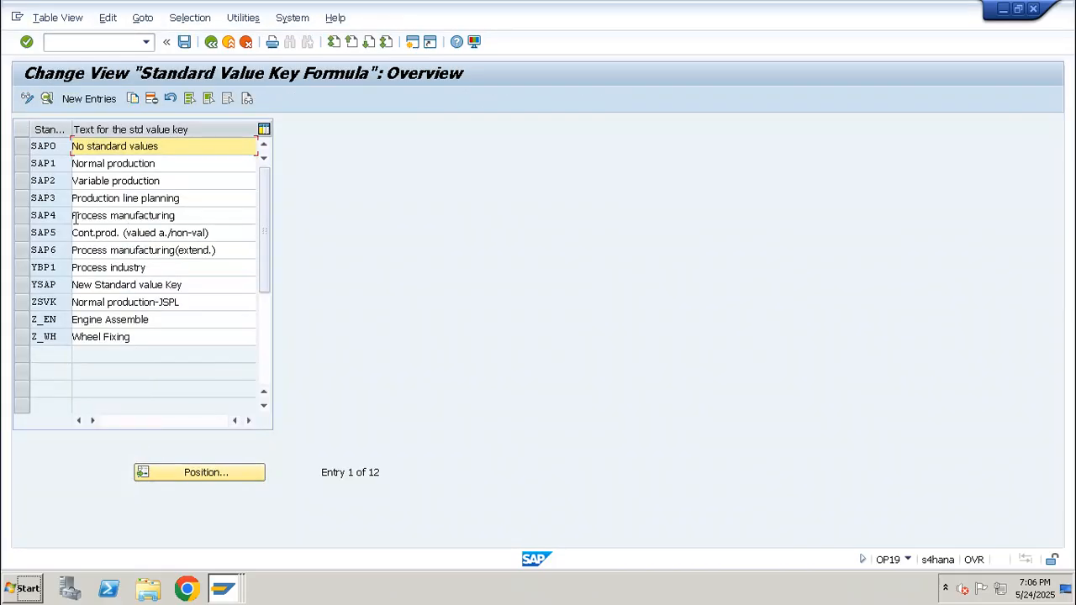
# Open the details of standard value key SAP1 to examine its assigned parameters.
pyautogui.moveTo(59, 166); pyautogui.dragTo(35, 217)
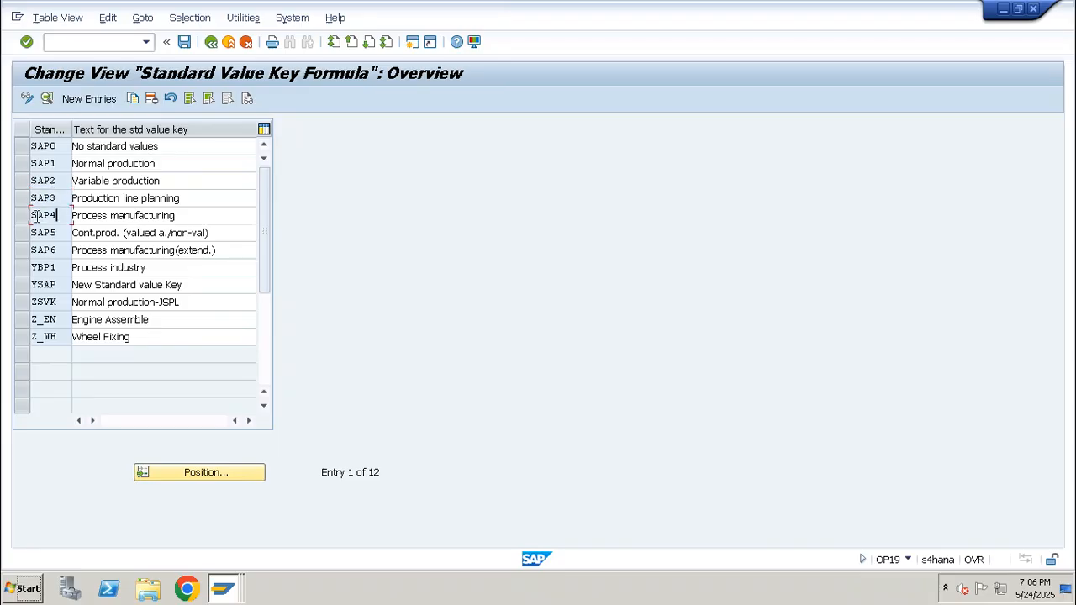
pyautogui.click(46, 164)
pyautogui.doubleClick(47, 165)
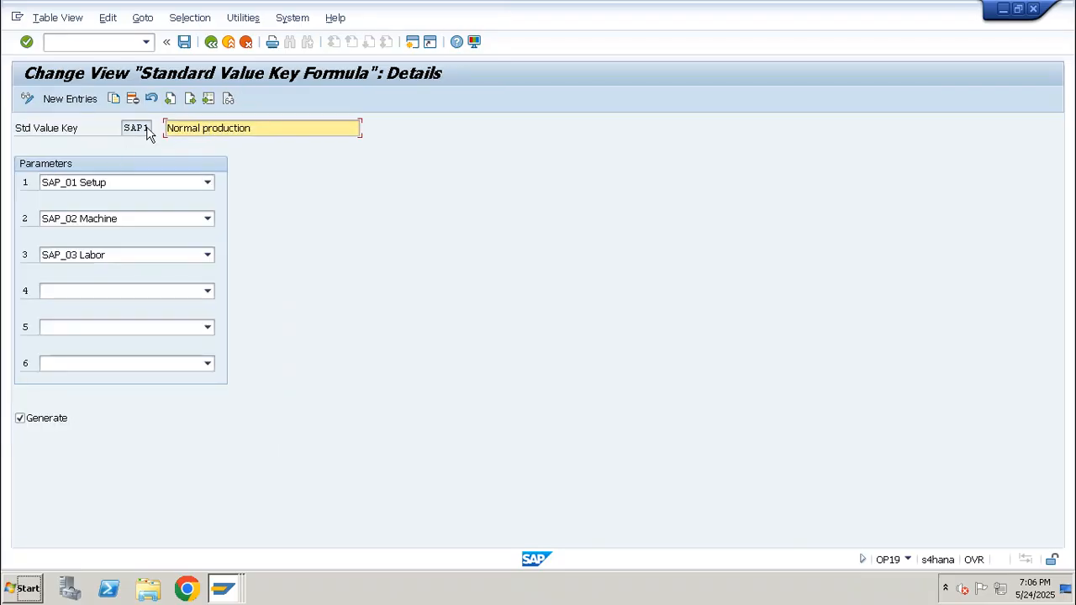
pyautogui.click(132, 128)
pyautogui.doubleClick(132, 128)
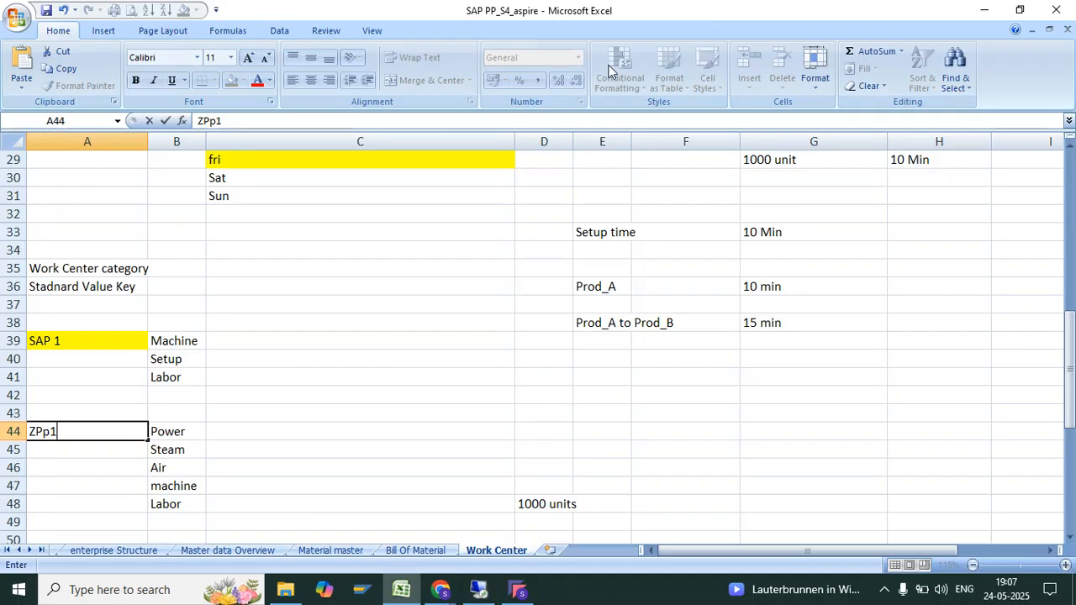
# Switch back to the Excel notes and select the second standard value list in cells B44 to B48.
pyautogui.click(694, 8)
pyautogui.moveTo(201, 424); pyautogui.dragTo(180, 502)
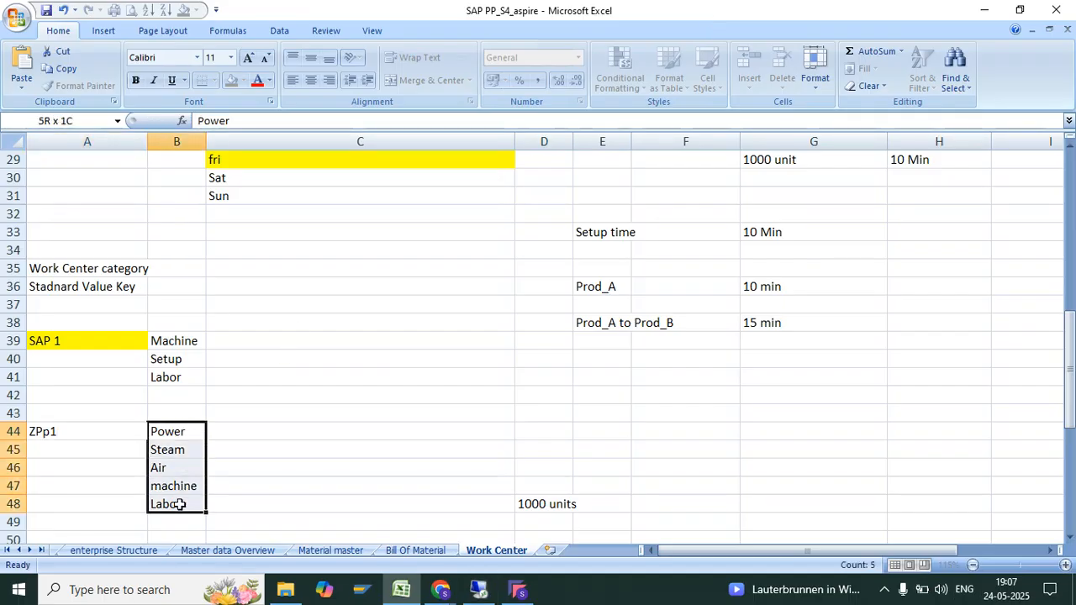
pyautogui.click(193, 439)
pyautogui.moveTo(193, 439); pyautogui.dragTo(188, 502)
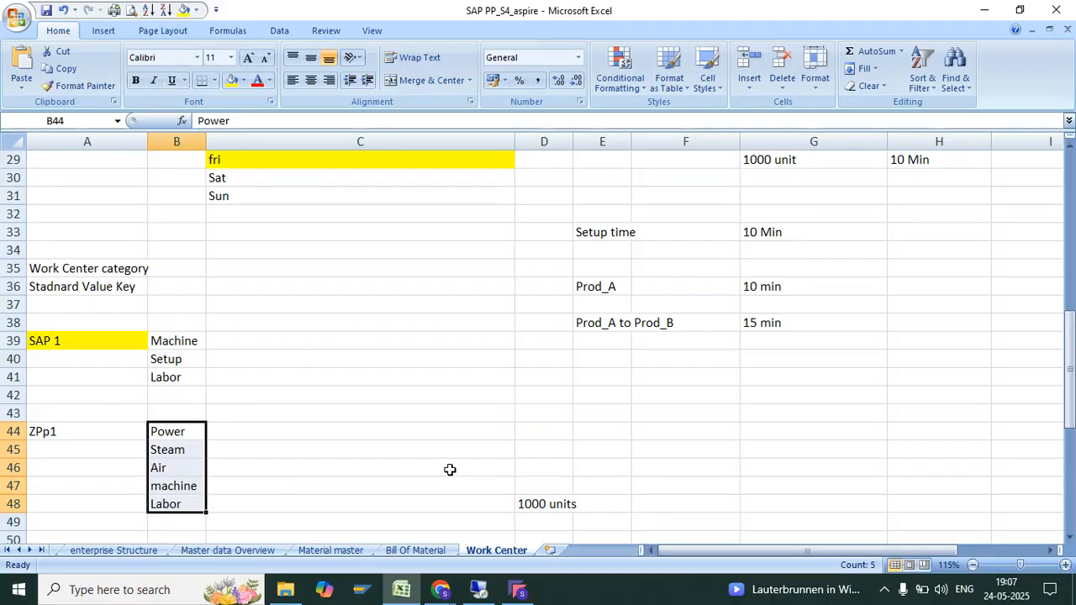
# Return to SAP, leave the standard value key view and open the Define Parameters activity.
pyautogui.click(479, 589)
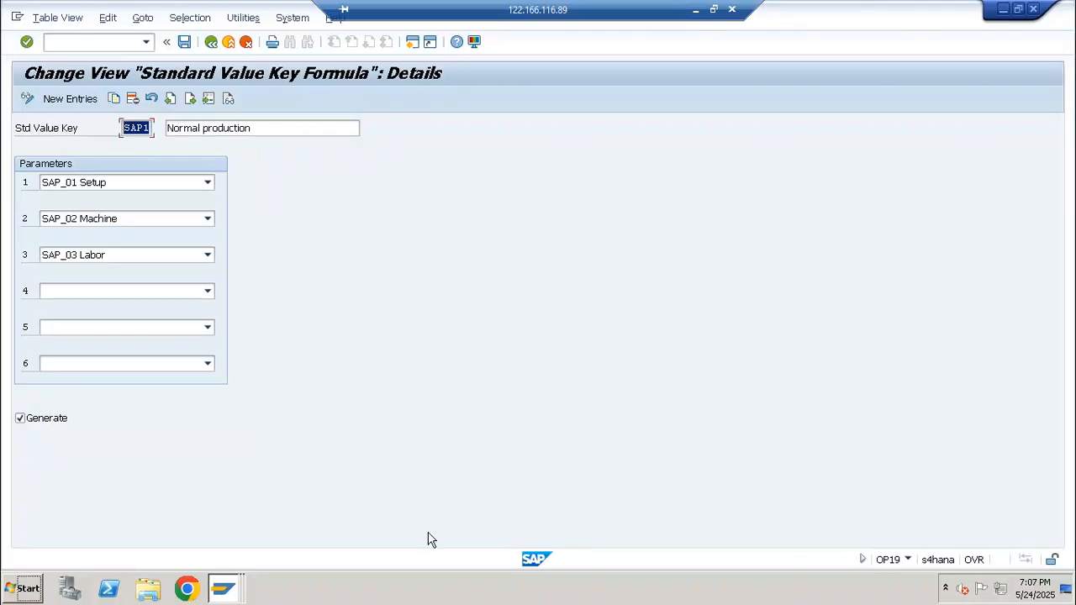
pyautogui.click(211, 43)
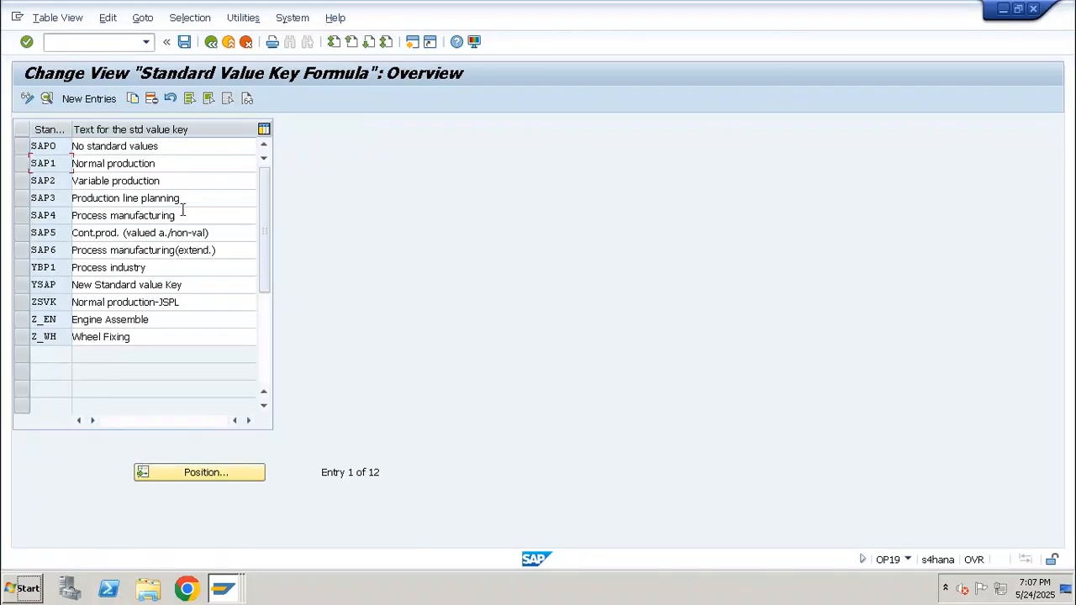
pyautogui.click(210, 43)
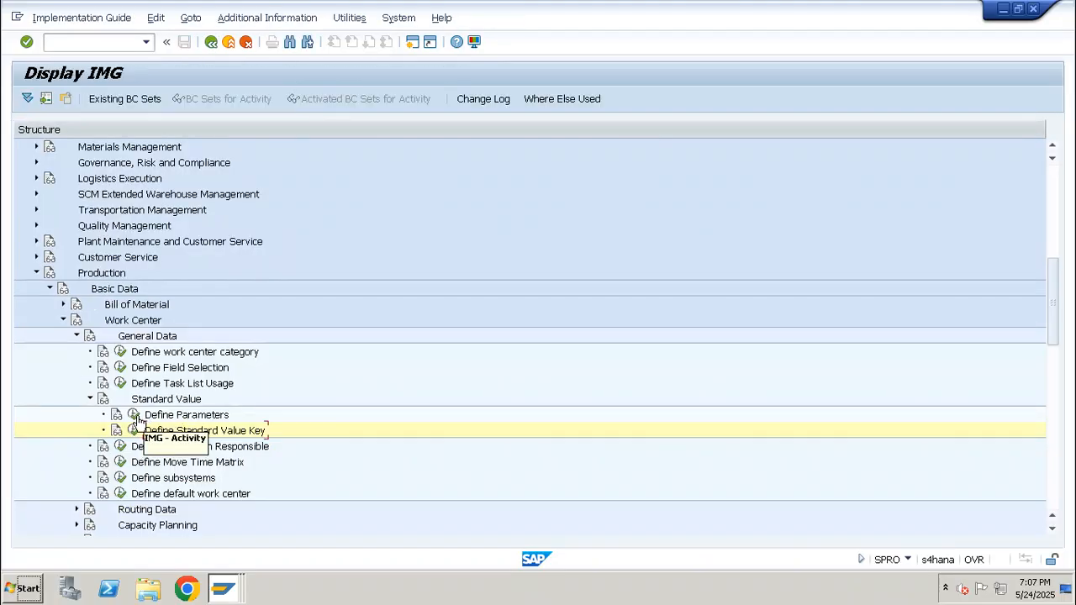
pyautogui.click(135, 416)
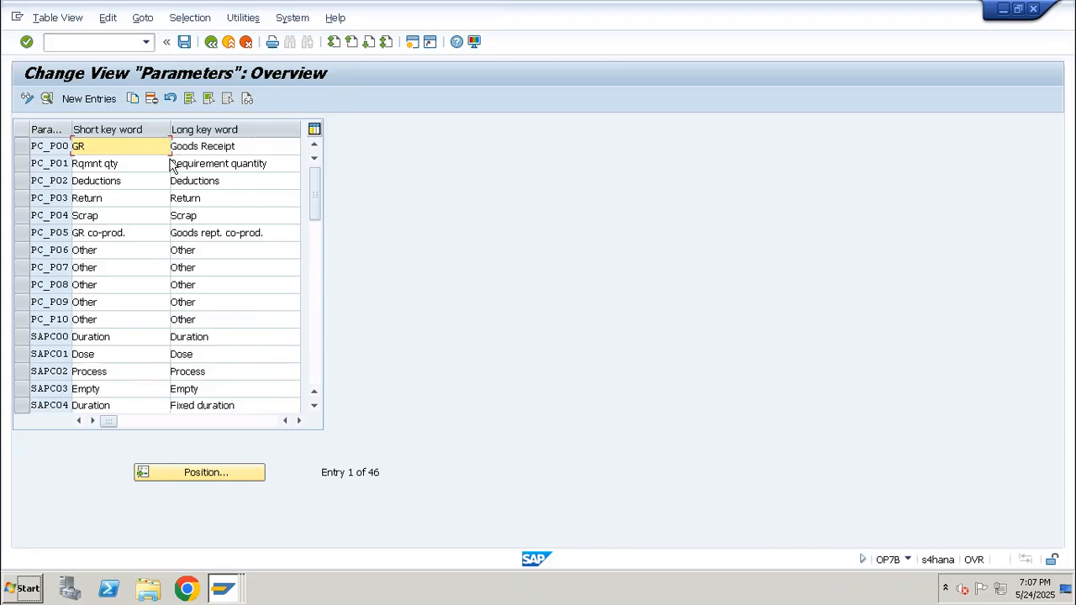
pyautogui.keyDown('ctrl'); pyautogui.click(21, 146); pyautogui.keyUp('ctrl')
pyautogui.keyDown('ctrl'); pyautogui.click(21, 180); pyautogui.keyUp('ctrl')
pyautogui.keyDown('ctrl'); pyautogui.click(21, 249); pyautogui.keyUp('ctrl')
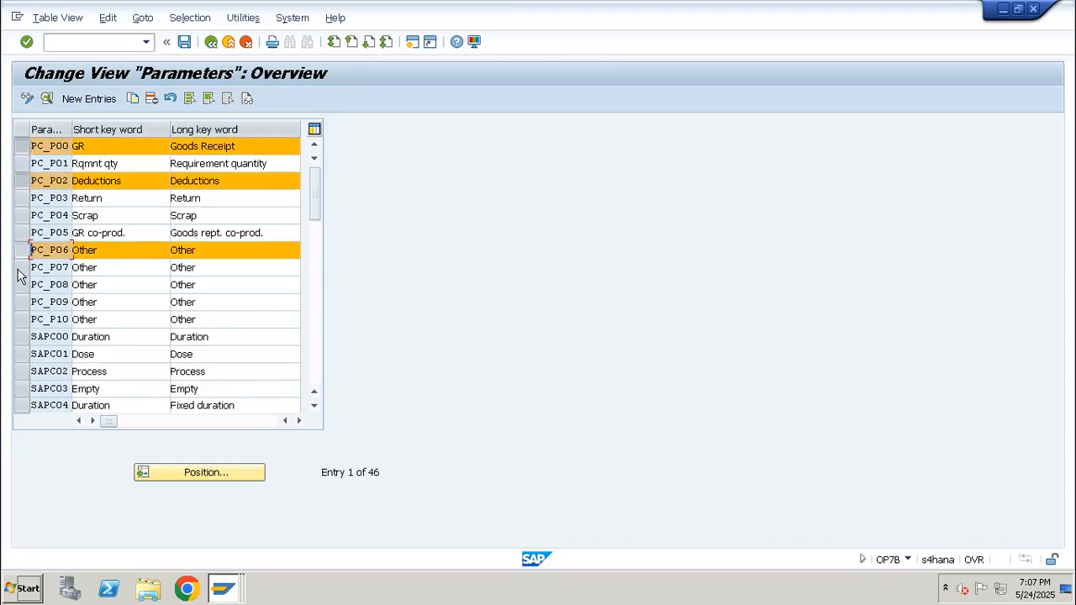
pyautogui.keyDown('ctrl'); pyautogui.click(21, 181); pyautogui.keyUp('ctrl')
pyautogui.keyDown('ctrl'); pyautogui.click(21, 147); pyautogui.keyUp('ctrl')
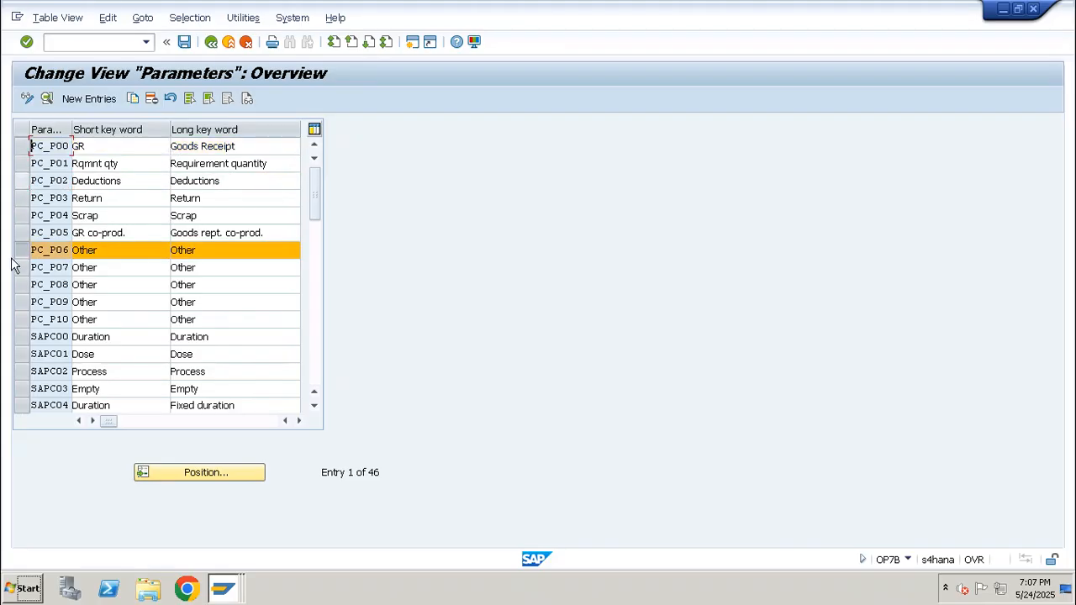
pyautogui.keyDown('ctrl'); pyautogui.click(19, 253); pyautogui.keyUp('ctrl')
# Try to locate a parameter in the Parameters overview by positioning to power and to sap1.
pyautogui.click(173, 474)
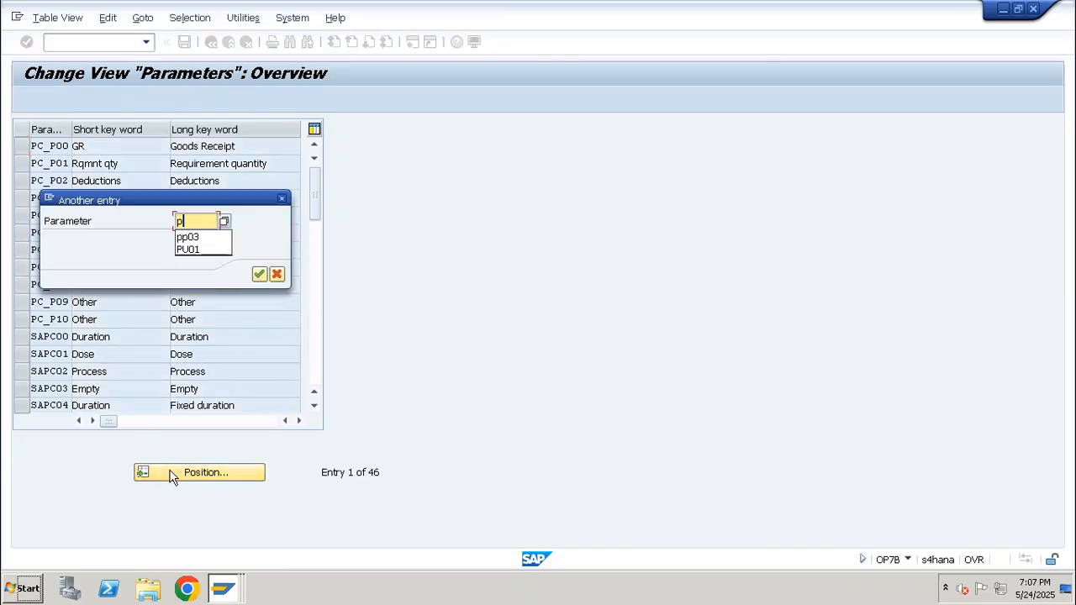
pyautogui.write('power')
pyautogui.press('Return')
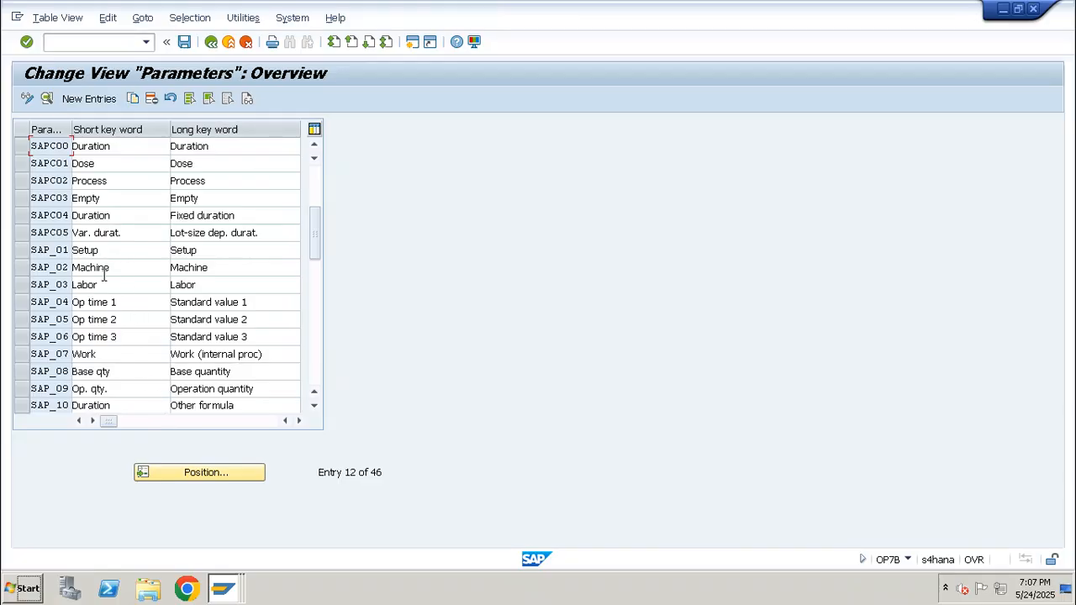
pyautogui.click(30, 216)
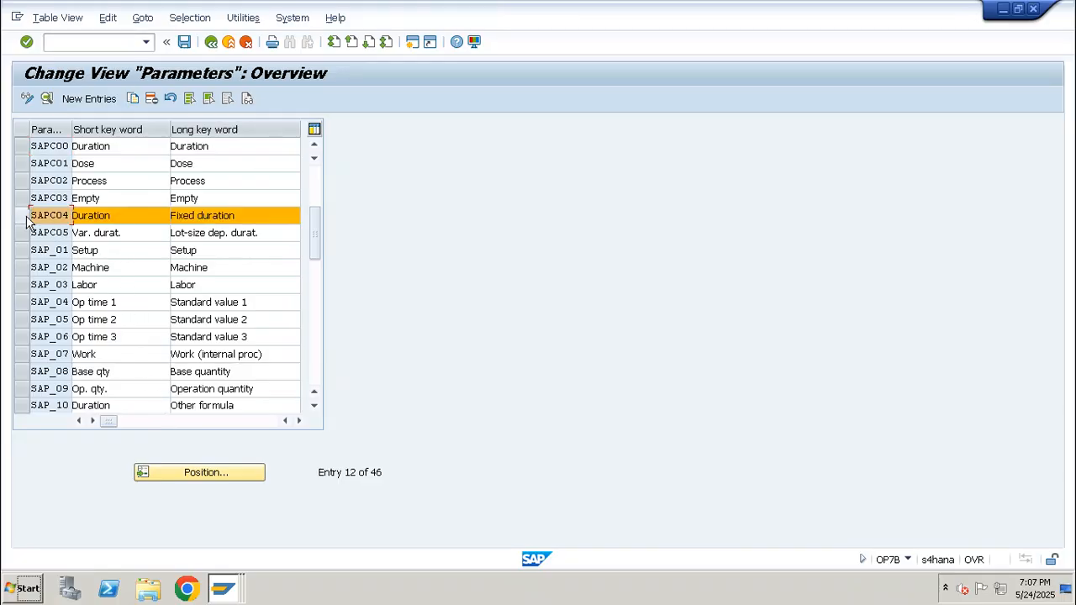
pyautogui.click(236, 471)
pyautogui.write('sap1')
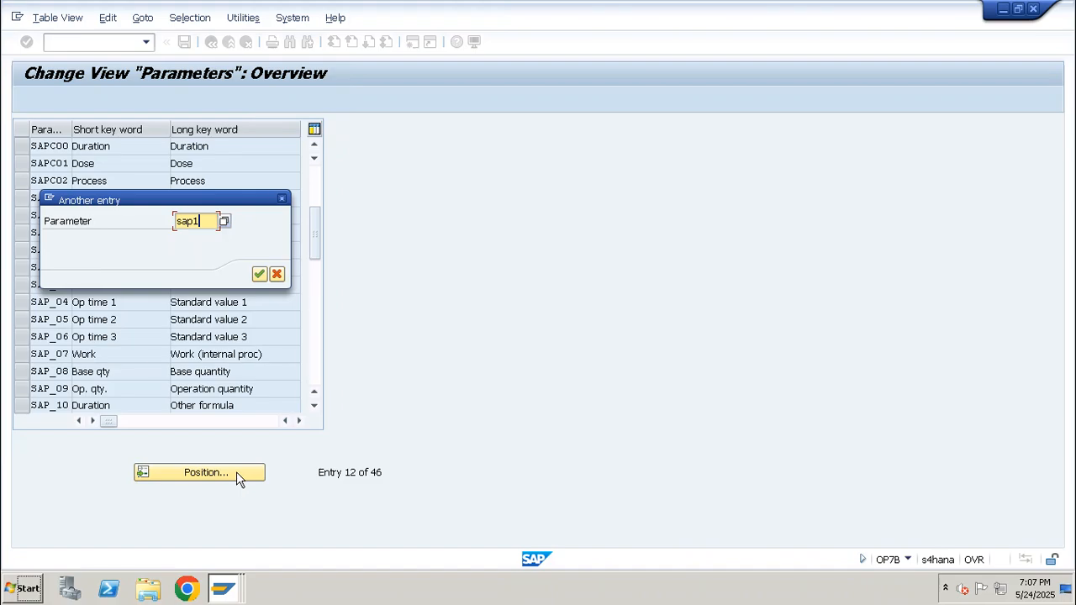
pyautogui.press('Return')
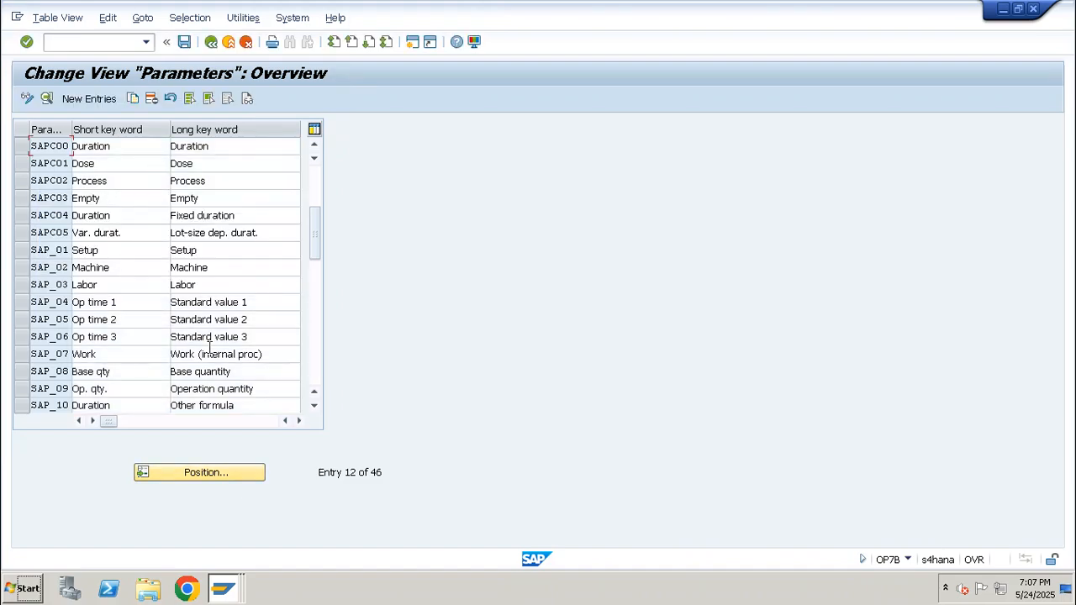
# Open the details of parameter SAP_02 Machine, examine its origin and key words, and return to the overview.
pyautogui.scroll(-1, 131, 270)
pyautogui.doubleClick(124, 234)
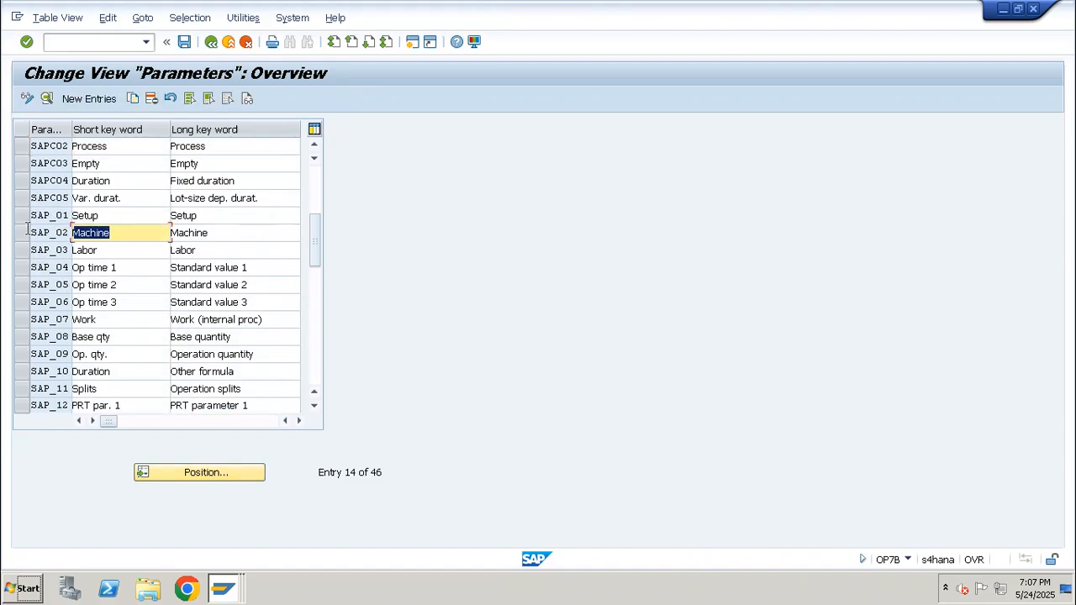
pyautogui.click(22, 234)
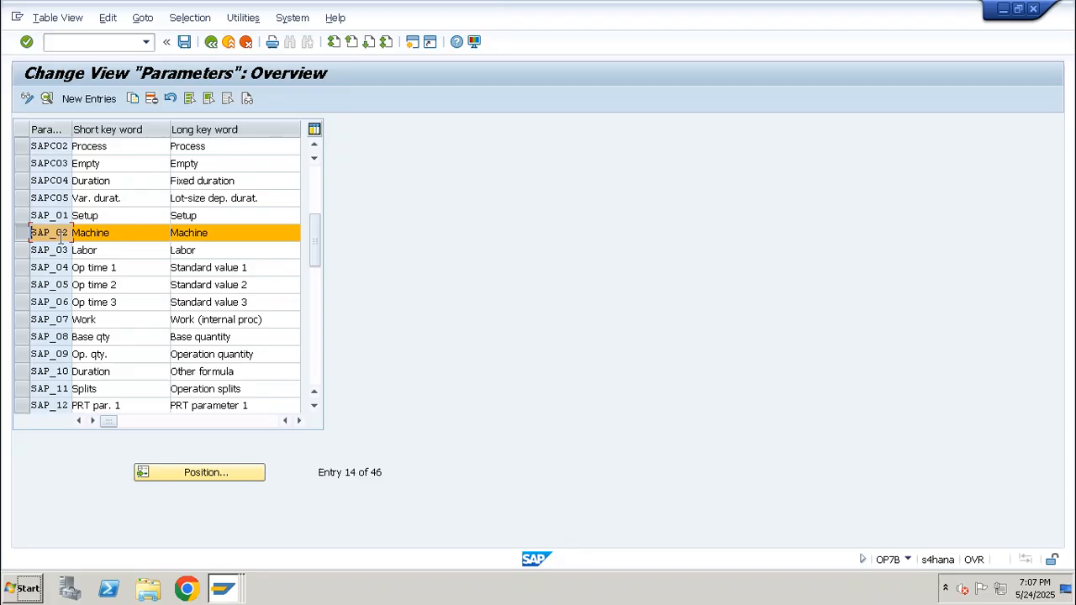
pyautogui.doubleClick(57, 236)
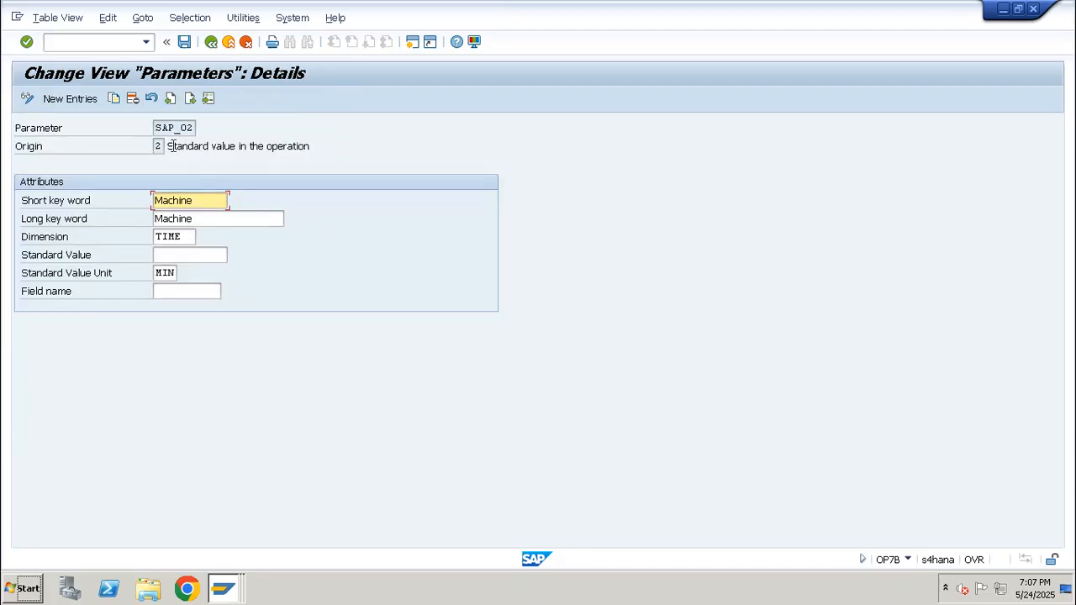
pyautogui.moveTo(173, 147); pyautogui.dragTo(304, 143)
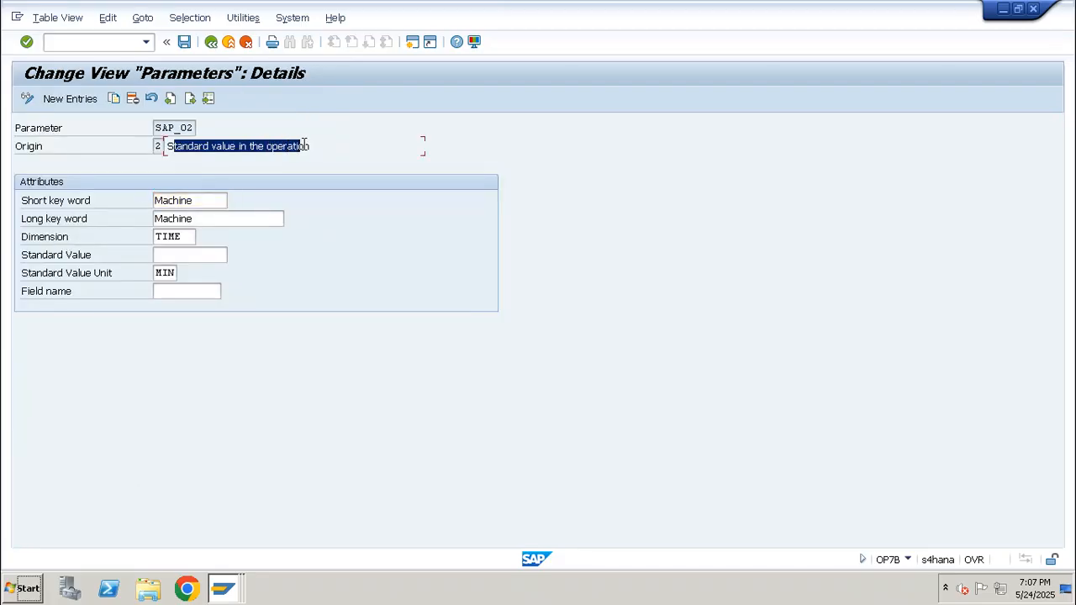
pyautogui.doubleClick(215, 196)
pyautogui.doubleClick(181, 219)
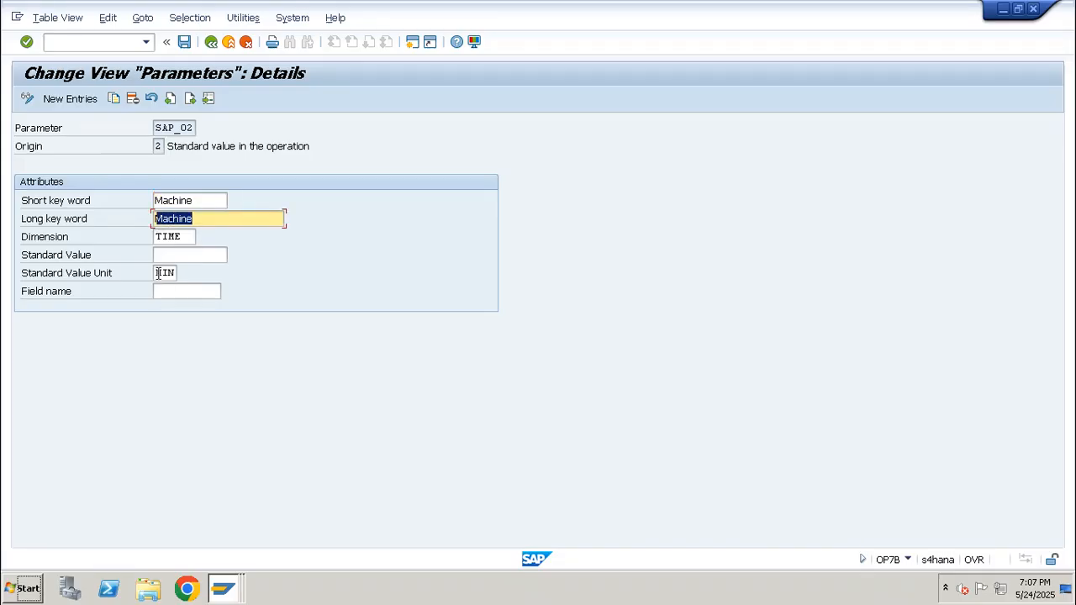
pyautogui.click(211, 42)
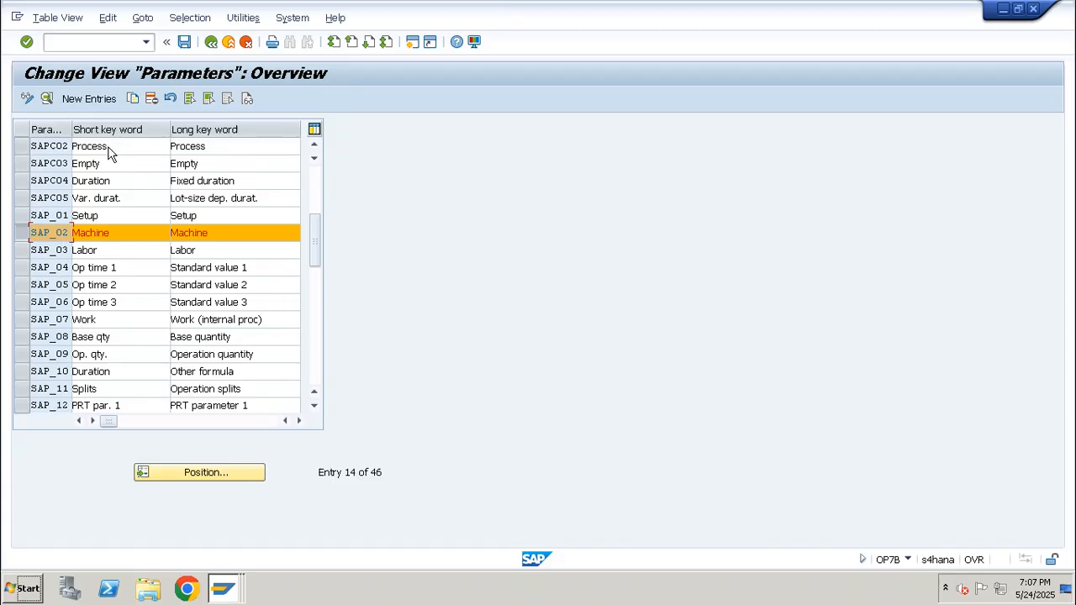
# Copy parameter SAP_02 as a new entry and name the new parameter ZPWR.
pyautogui.click(133, 99)
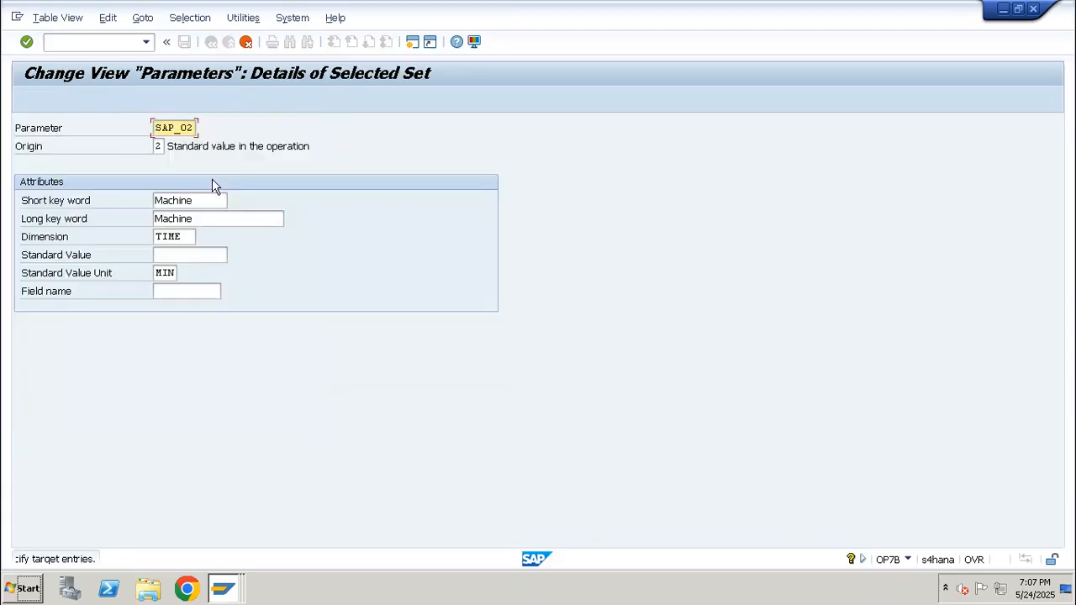
pyautogui.hotkey('ctrl', 'a')
pyautogui.write('z')
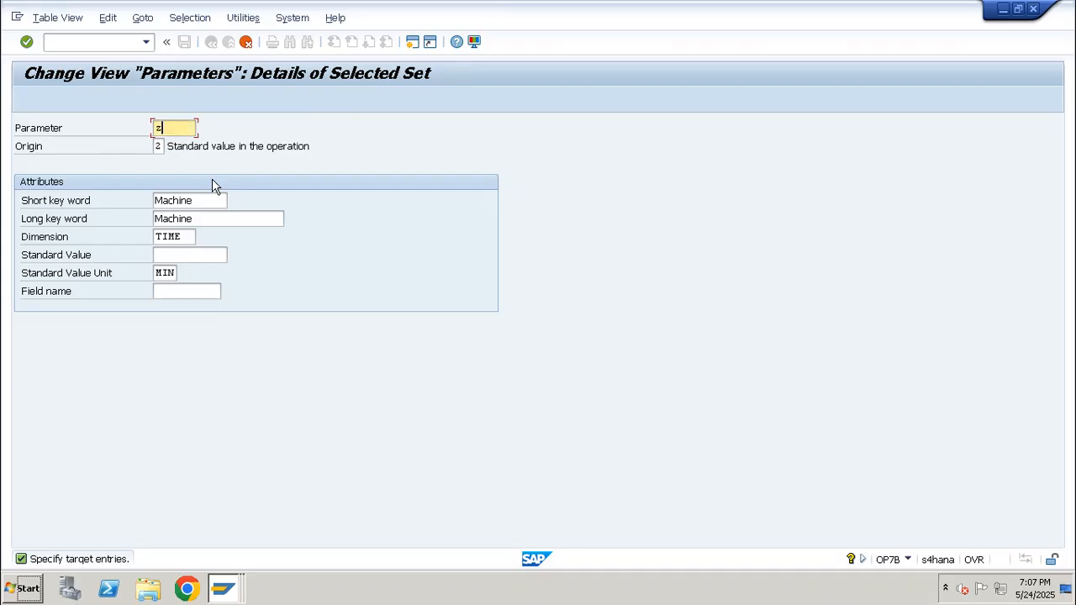
pyautogui.write('pmt')
pyautogui.press('BackSpace')
pyautogui.press('BackSpace')
pyautogui.press('BackSpace')
pyautogui.press('BackSpace')
pyautogui.write('ZPW')
pyautogui.write('ER')
pyautogui.press('BackSpace')
pyautogui.press('BackSpace')
pyautogui.write('R')
pyautogui.moveTo(187, 128); pyautogui.dragTo(153, 128)
# Set both the short key word and the long key word of parameter ZPWR to Power.
pyautogui.moveTo(199, 202); pyautogui.dragTo(138, 205)
pyautogui.write('Power')
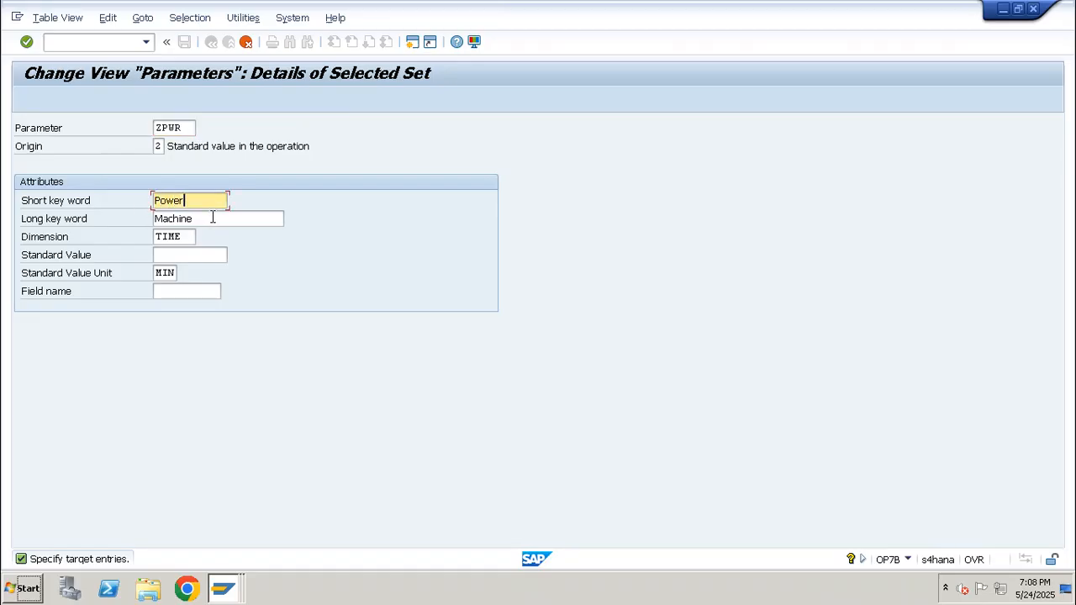
pyautogui.moveTo(211, 218); pyautogui.dragTo(137, 238)
pyautogui.write('Power')
# Set the dimension of parameter ZPWR to POWER from the list of dimension keys and confirm the entry.
pyautogui.click(201, 236)
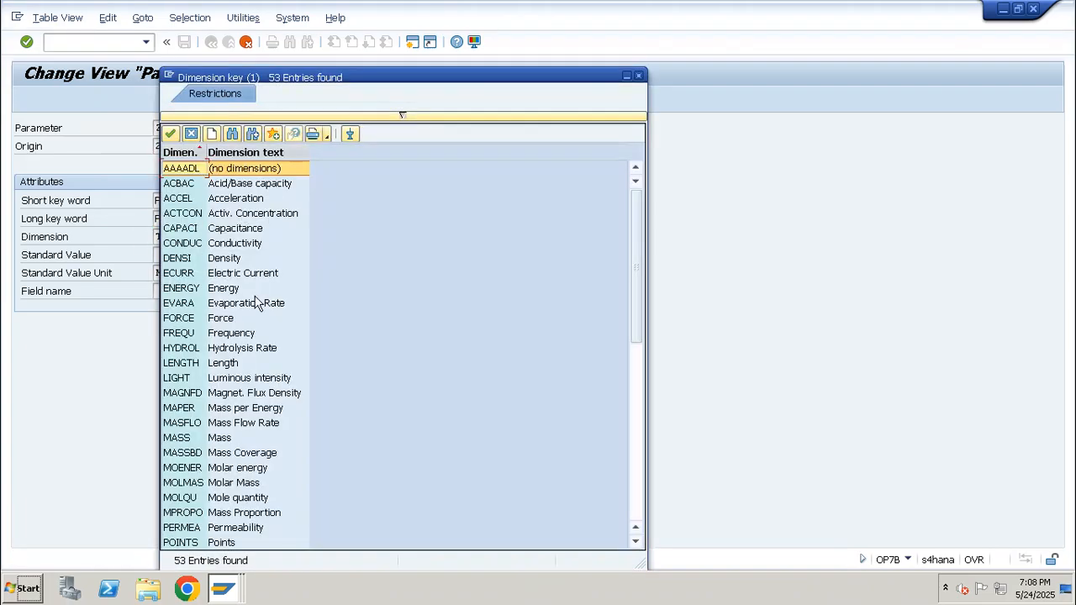
pyautogui.scroll(-2, 258, 304)
pyautogui.scroll(-1, 265, 420)
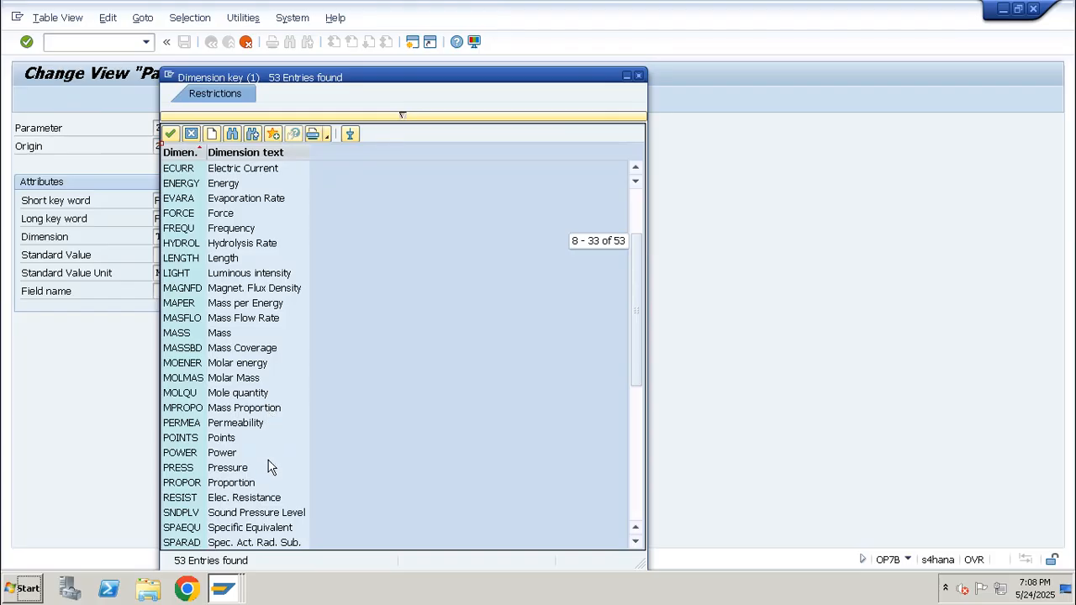
pyautogui.scroll(-1, 270, 466)
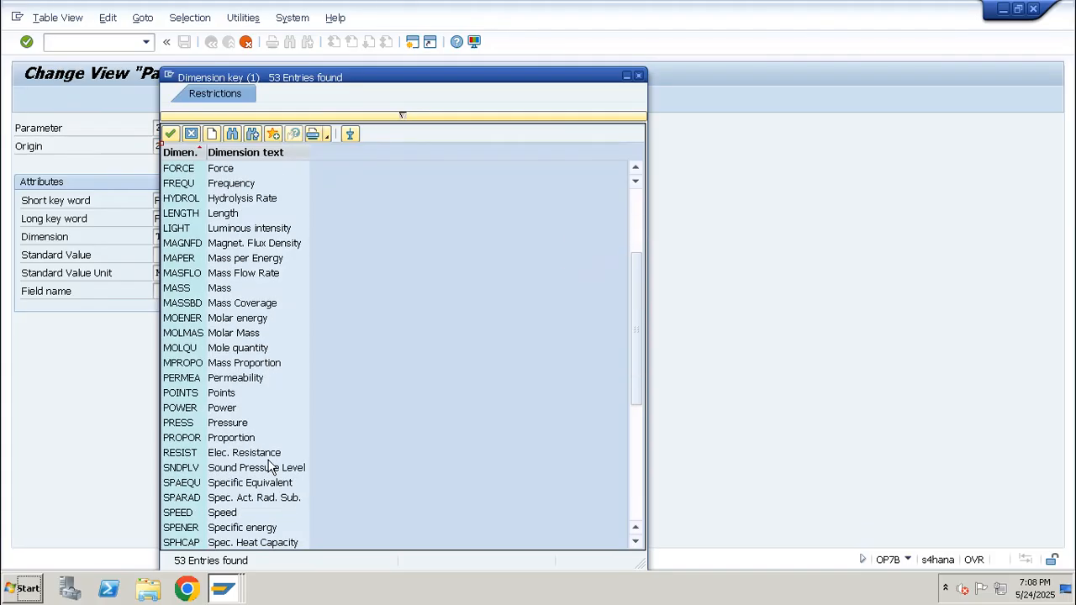
pyautogui.scroll(-1, 270, 466)
pyautogui.scroll(-1, 271, 466)
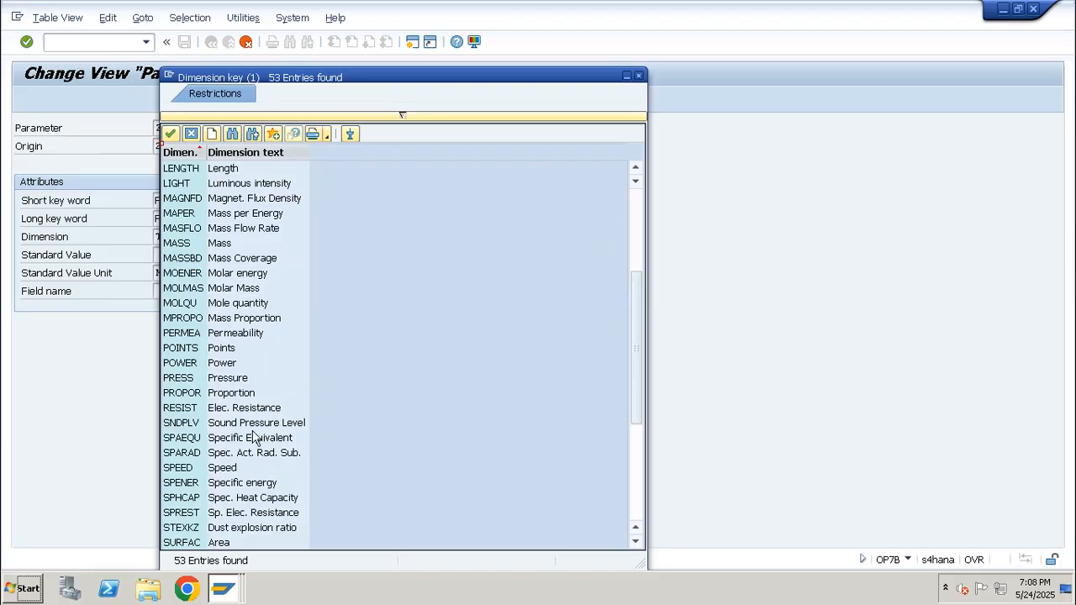
pyautogui.doubleClick(209, 368)
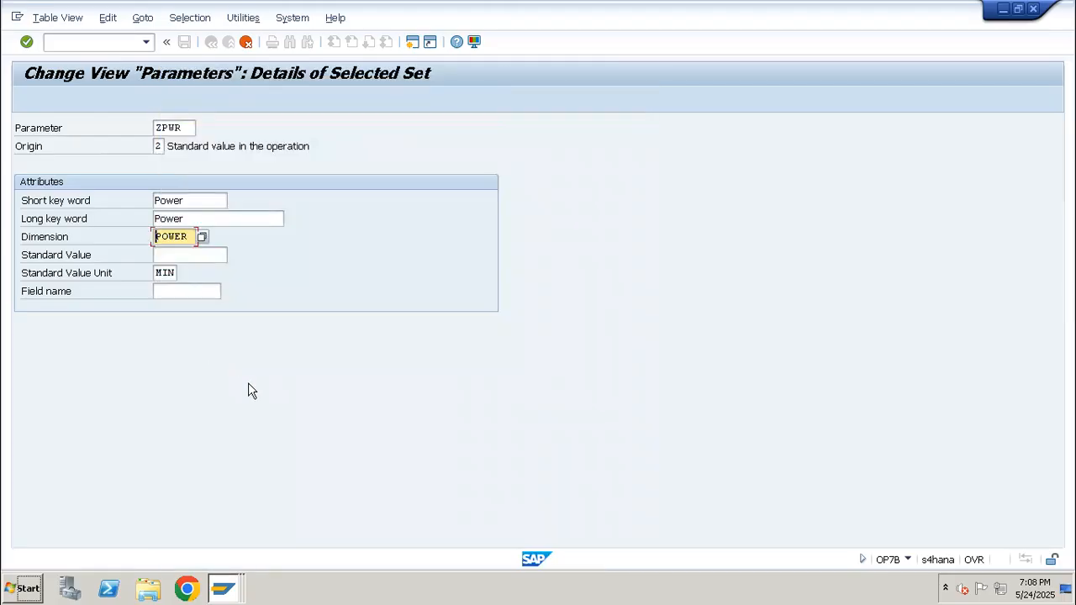
pyautogui.press('Return')
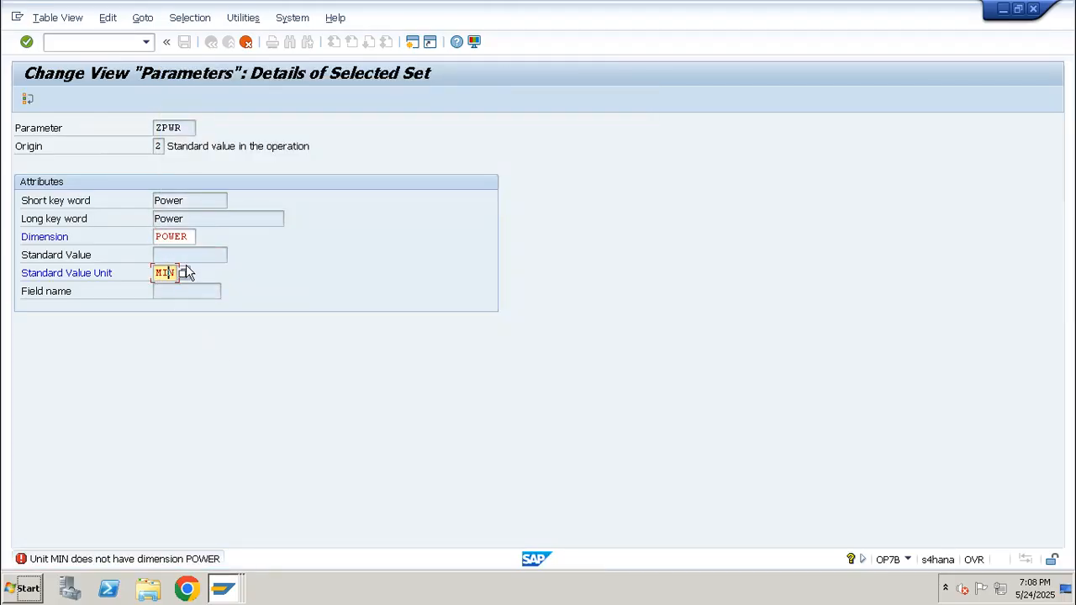
# Open the list of possible standard value units for ZPWR and look through it for a unit with dimension Power.
pyautogui.click(183, 272)
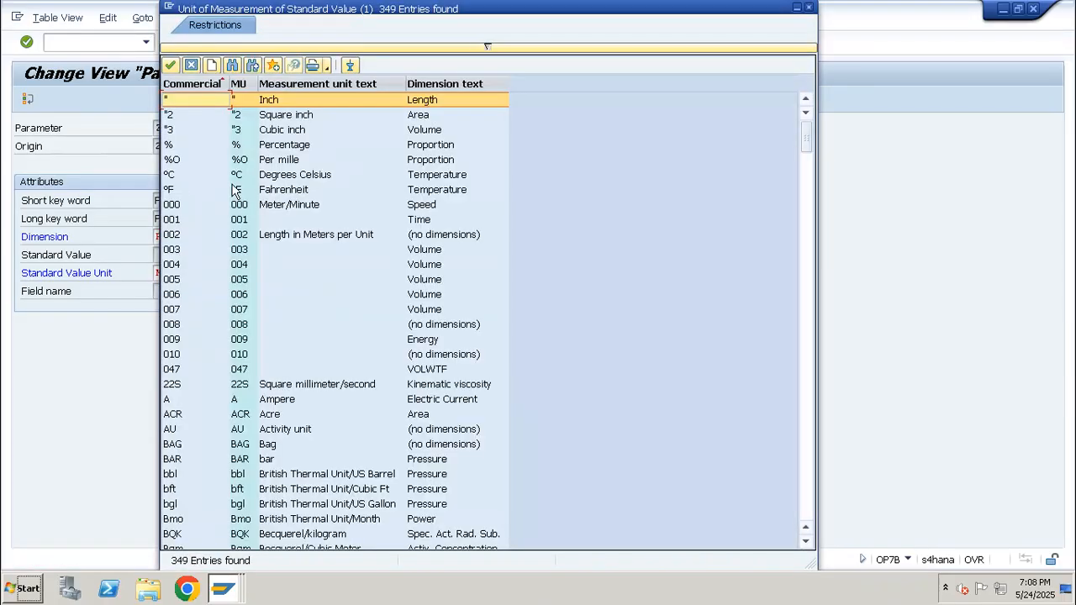
pyautogui.scroll(-5, 299, 290)
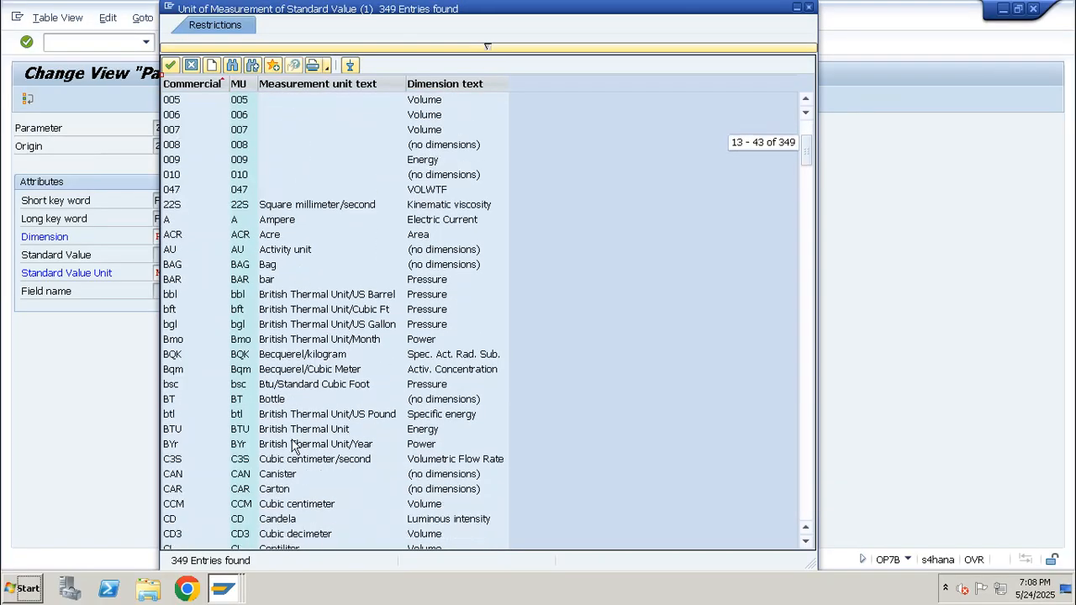
pyautogui.scroll(-11, 293, 446)
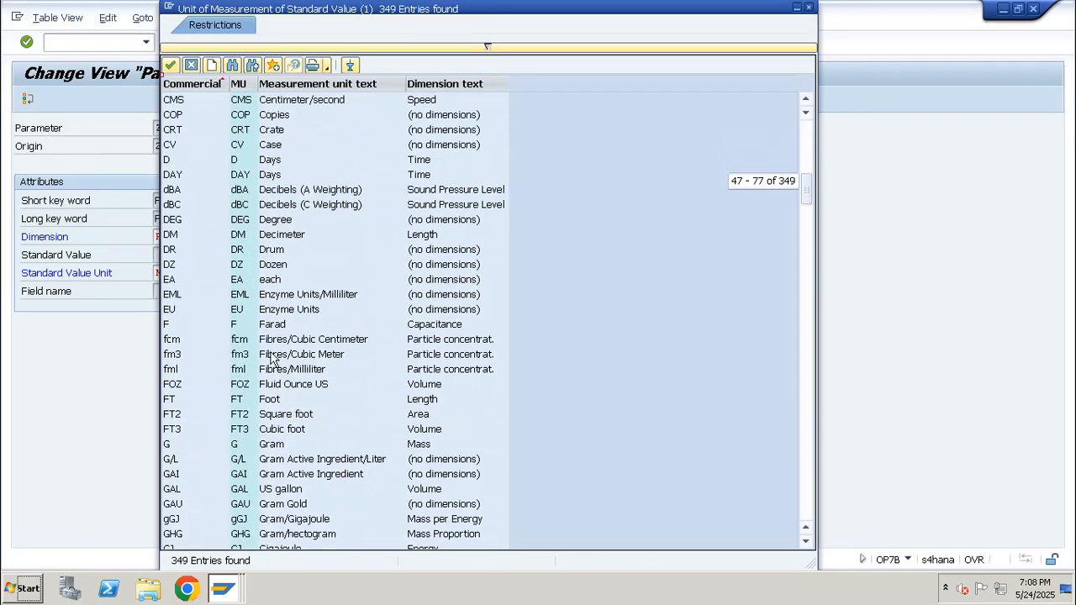
pyautogui.click(273, 310)
pyautogui.press('Down')
pyautogui.press('Down')
pyautogui.press('Down')
pyautogui.press('Down')
pyautogui.press('Down')
pyautogui.press('Down')
pyautogui.press('Down')
pyautogui.press('Down')
pyautogui.press('Down')
pyautogui.press('Down')
pyautogui.press('Down')
pyautogui.press('Down')
pyautogui.press('Down')
pyautogui.press('Down')
pyautogui.press('Down')
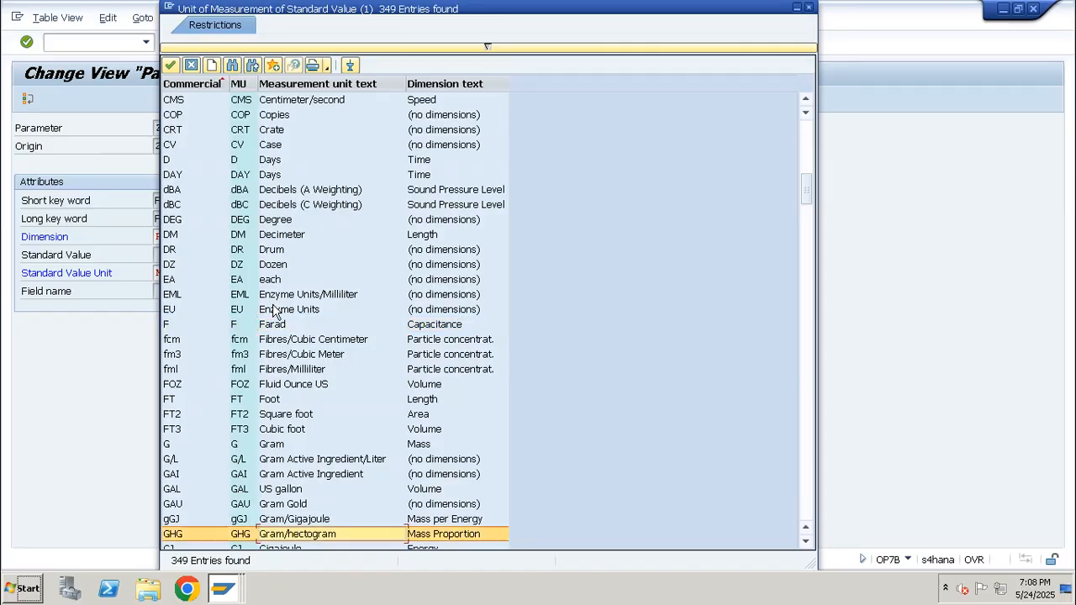
pyautogui.press('Down')
pyautogui.press('Down')
pyautogui.press('Down')
pyautogui.press('Down')
pyautogui.press('Down')
pyautogui.press('Down')
pyautogui.press('Down')
pyautogui.press('Down')
pyautogui.press('Down')
pyautogui.press('Down')
pyautogui.press('Down')
pyautogui.press('Down')
pyautogui.press('Down')
pyautogui.press('Down')
pyautogui.press('Down')
pyautogui.press('Down')
pyautogui.press('Down')
pyautogui.press('Down')
pyautogui.press('Down')
pyautogui.press('Down')
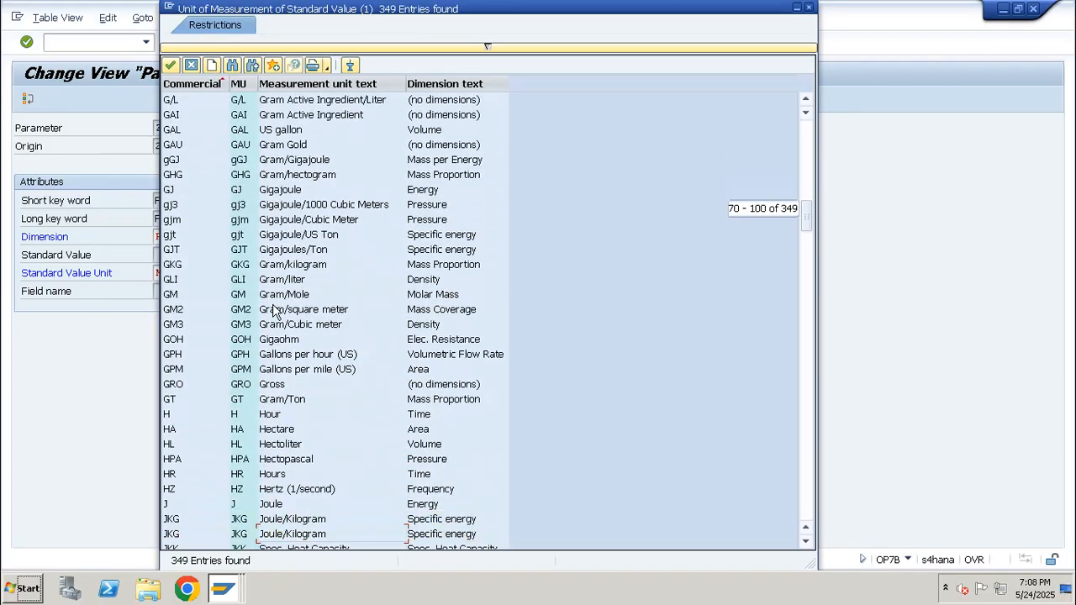
pyautogui.press('Down')
pyautogui.press('Down')
pyautogui.press('Down')
pyautogui.press('Down')
pyautogui.press('Down')
pyautogui.press('Down')
pyautogui.press('Down')
pyautogui.press('Down')
pyautogui.press('Down')
pyautogui.press('Down')
pyautogui.press('Down')
pyautogui.press('Down')
pyautogui.press('Down')
pyautogui.press('Down')
pyautogui.press('Down')
pyautogui.press('Down')
pyautogui.press('Down')
pyautogui.press('Down')
pyautogui.press('Down')
pyautogui.press('Down')
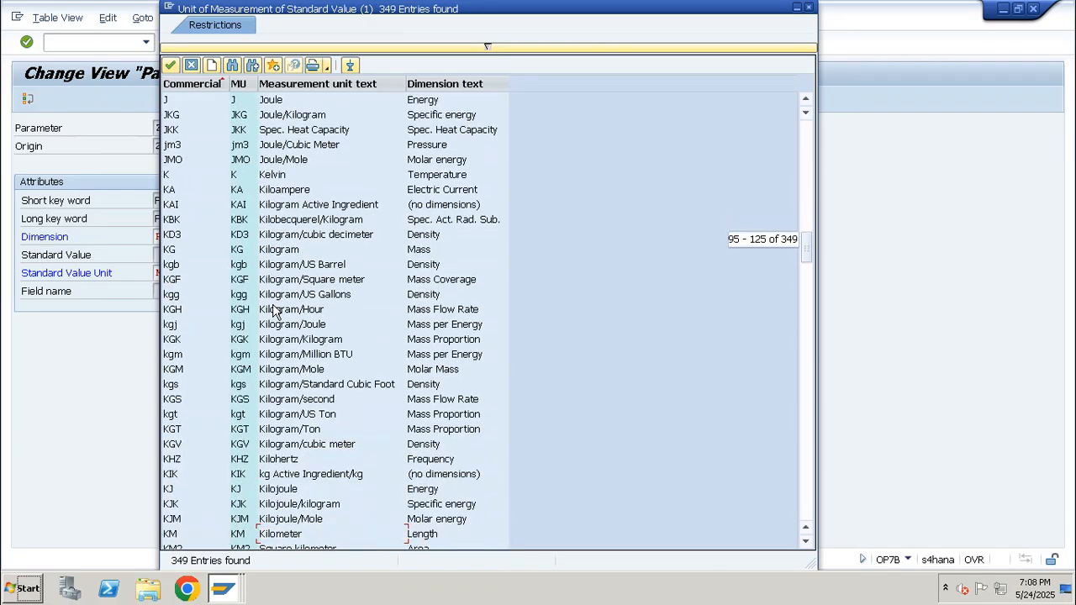
pyautogui.press('Down')
pyautogui.press('Down')
pyautogui.press('Down')
pyautogui.press('Down')
pyautogui.press('Down')
pyautogui.press('Down')
pyautogui.press('Down')
pyautogui.press('Down')
pyautogui.press('Down')
pyautogui.press('Down')
pyautogui.press('Down')
pyautogui.press('Down')
pyautogui.press('Down')
pyautogui.press('Down')
pyautogui.press('Down')
pyautogui.press('Down')
pyautogui.press('Down')
pyautogui.press('Down')
pyautogui.press('Down')
pyautogui.press('Down')
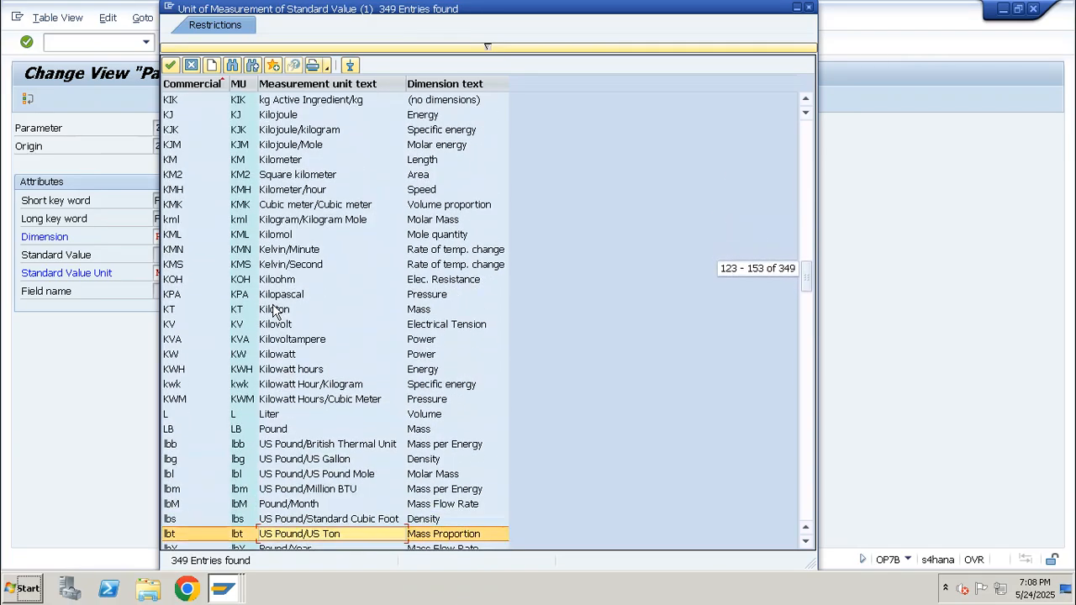
pyautogui.press('Down')
pyautogui.press('Down')
pyautogui.press('Down')
pyautogui.press('Down')
pyautogui.press('Down')
pyautogui.press('Down')
pyautogui.press('Down')
pyautogui.press('Down')
pyautogui.press('Down')
pyautogui.press('Down')
pyautogui.press('Down')
pyautogui.press('Down')
pyautogui.press('Down')
pyautogui.press('Down')
pyautogui.press('Down')
pyautogui.press('Down')
pyautogui.press('Down')
pyautogui.press('Down')
pyautogui.press('Down')
pyautogui.press('Down')
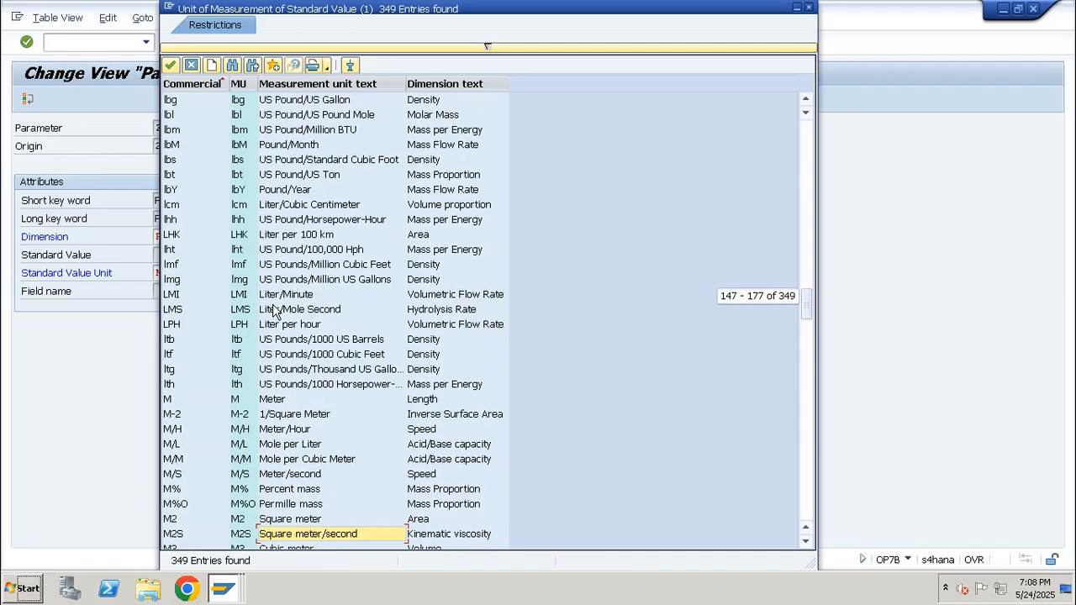
pyautogui.press('Down')
pyautogui.press('Down')
pyautogui.press('Down')
pyautogui.press('Down')
pyautogui.press('Down')
pyautogui.press('Down')
pyautogui.press('Down')
pyautogui.press('Down')
pyautogui.press('Down')
pyautogui.press('Down')
pyautogui.press('Down')
pyautogui.press('Down')
pyautogui.press('Down')
pyautogui.press('Down')
pyautogui.press('Down')
pyautogui.press('Down')
pyautogui.press('Down')
pyautogui.press('Down')
pyautogui.press('Down')
pyautogui.press('Down')
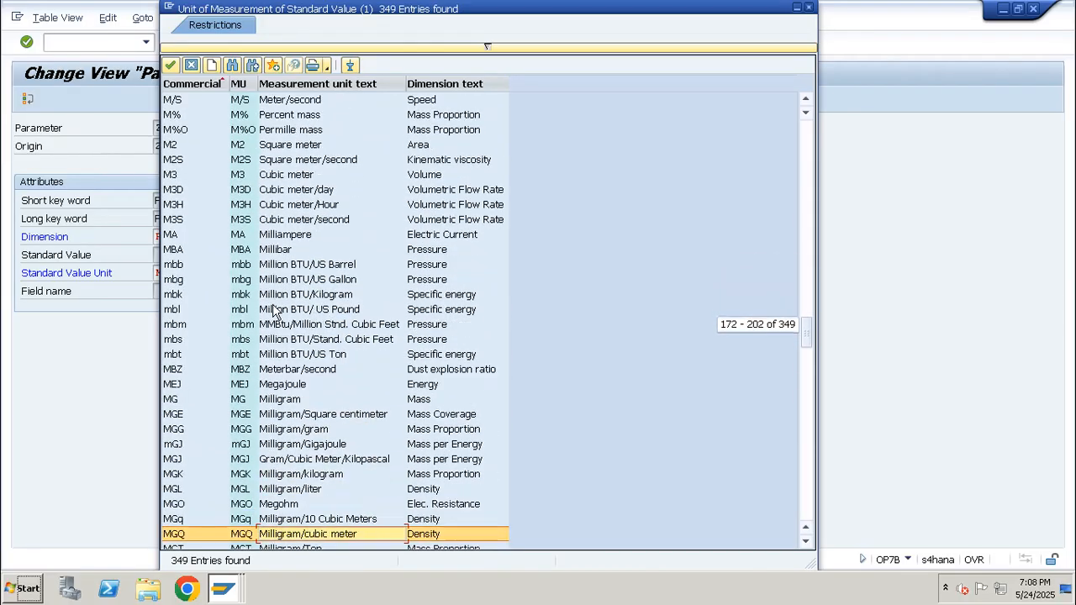
pyautogui.press('Down')
pyautogui.press('Down')
pyautogui.press('Down')
pyautogui.press('Down')
pyautogui.press('Down')
pyautogui.press('Down')
pyautogui.press('Down')
pyautogui.press('Down')
pyautogui.press('Down')
pyautogui.press('Down')
pyautogui.press('Down')
pyautogui.press('Down')
pyautogui.press('Down')
pyautogui.press('Down')
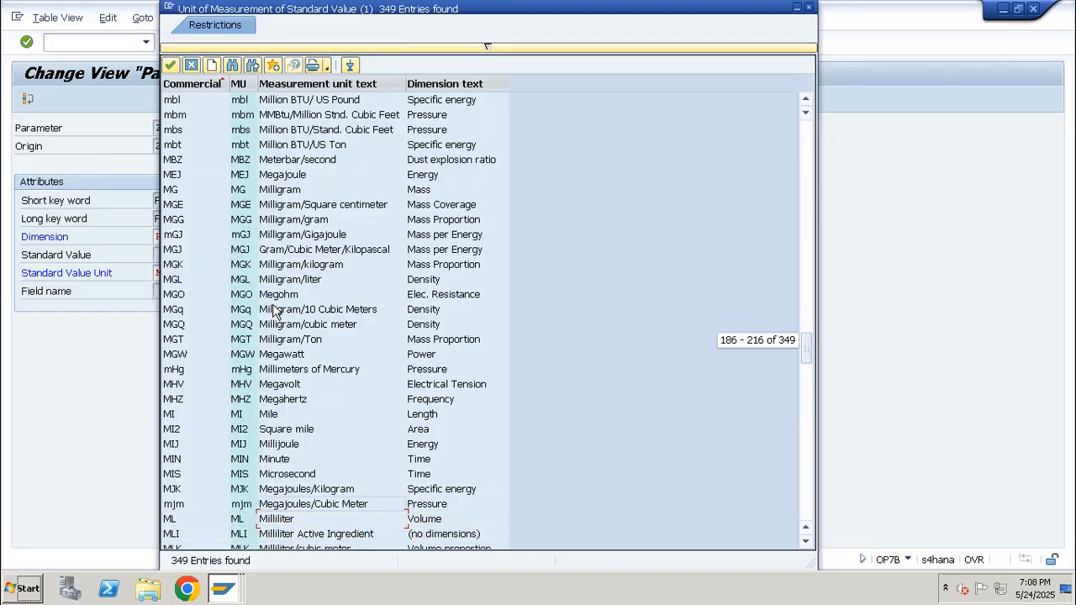
pyautogui.press('Up')
pyautogui.press('Up')
pyautogui.press('Up')
pyautogui.press('Down')
pyautogui.press('Down')
pyautogui.press('Down')
pyautogui.press('Down')
pyautogui.press('Down')
pyautogui.press('Down')
pyautogui.press('Down')
pyautogui.press('Down')
pyautogui.press('Down')
pyautogui.press('Down')
pyautogui.press('Down')
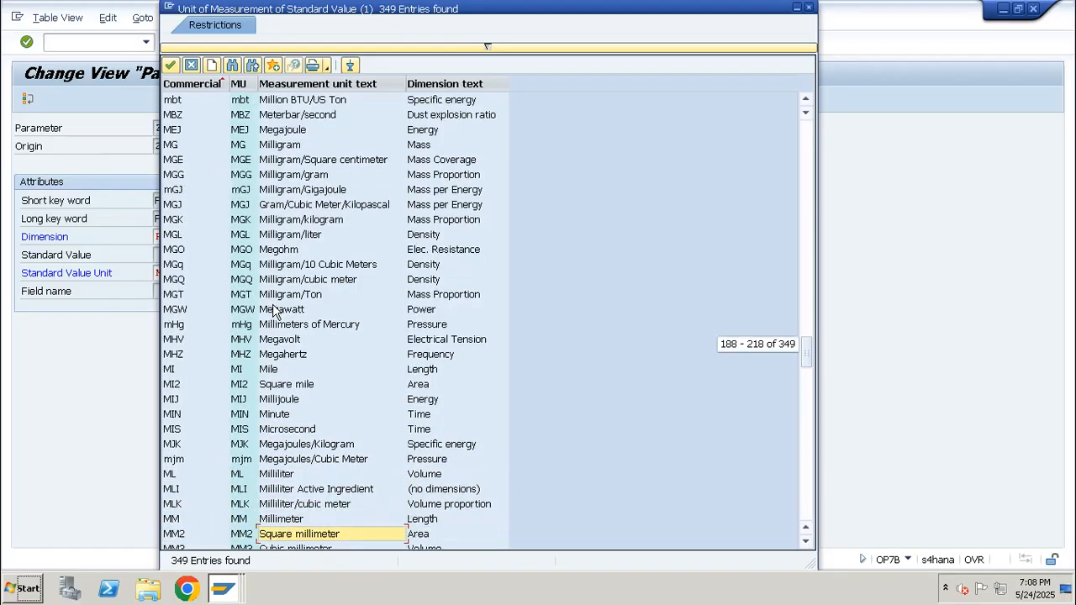
# Set the standard value unit of parameter ZPWR to MW (Milliwatt) from the unit list and confirm the copied entry.
pyautogui.press('Down')
pyautogui.press('Down')
pyautogui.press('Down')
pyautogui.press('Down')
pyautogui.press('Down')
pyautogui.press('Down')
pyautogui.press('Down')
pyautogui.press('Down')
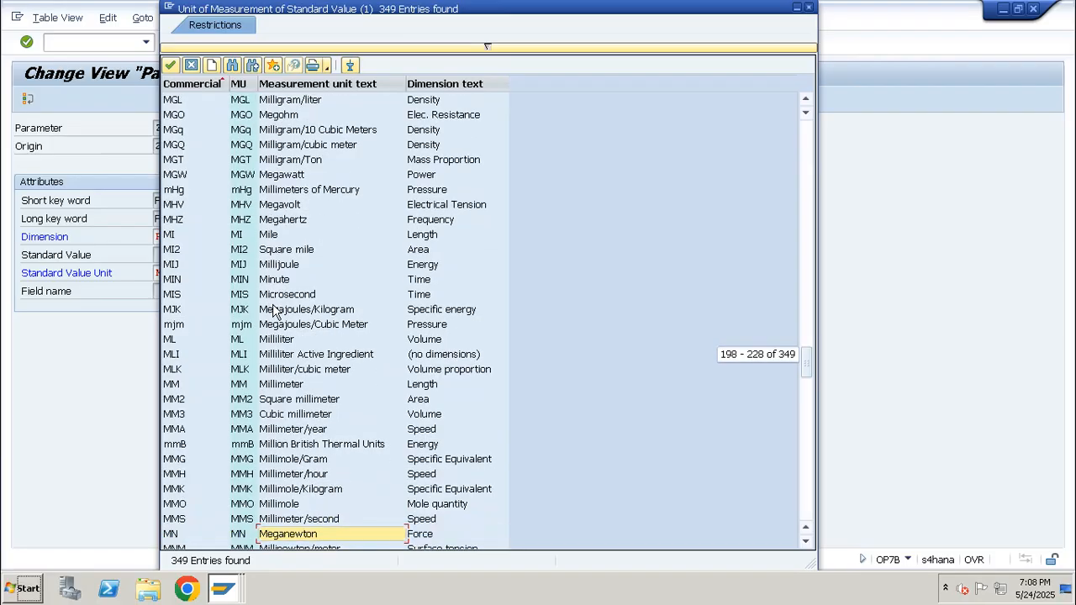
pyautogui.press('Down')
pyautogui.press('Down')
pyautogui.press('Down')
pyautogui.press('Down')
pyautogui.press('Down')
pyautogui.press('Down')
pyautogui.press('Down')
pyautogui.press('Down')
pyautogui.press('Down')
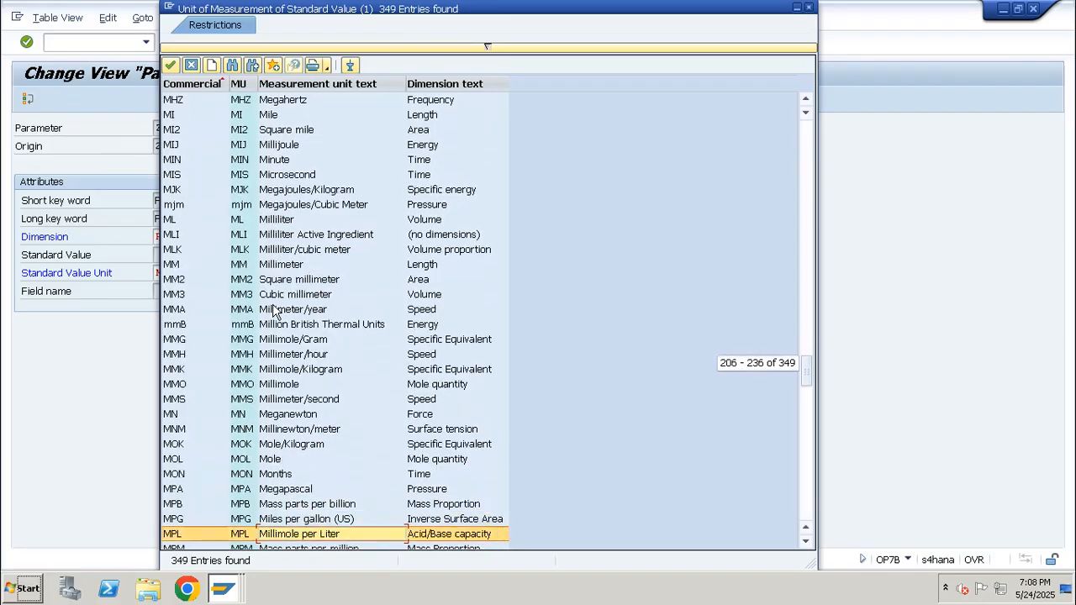
pyautogui.press('Down')
pyautogui.press('Down')
pyautogui.press('Down')
pyautogui.press('Down')
pyautogui.press('Down')
pyautogui.press('Down')
pyautogui.press('Down')
pyautogui.press('Down')
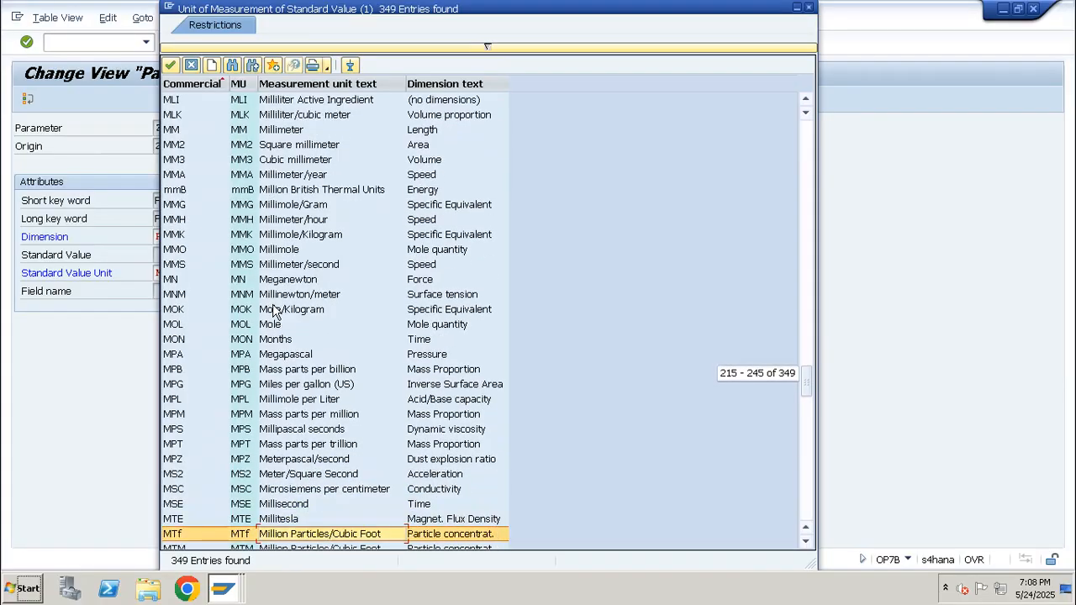
pyautogui.press('Up')
pyautogui.press('Up')
pyautogui.press('Up')
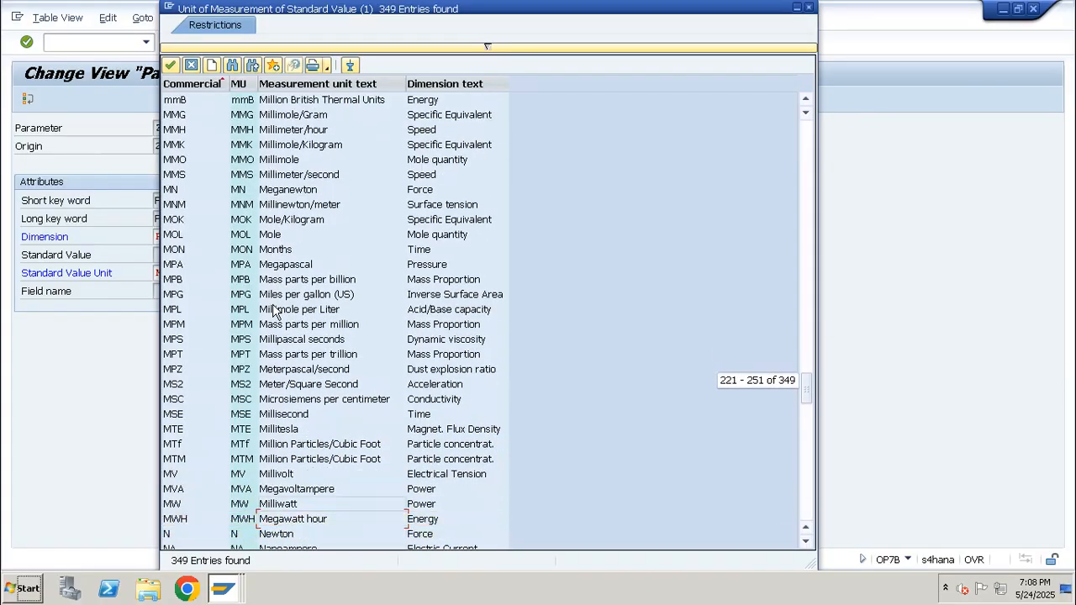
pyautogui.press('Down')
pyautogui.press('Down')
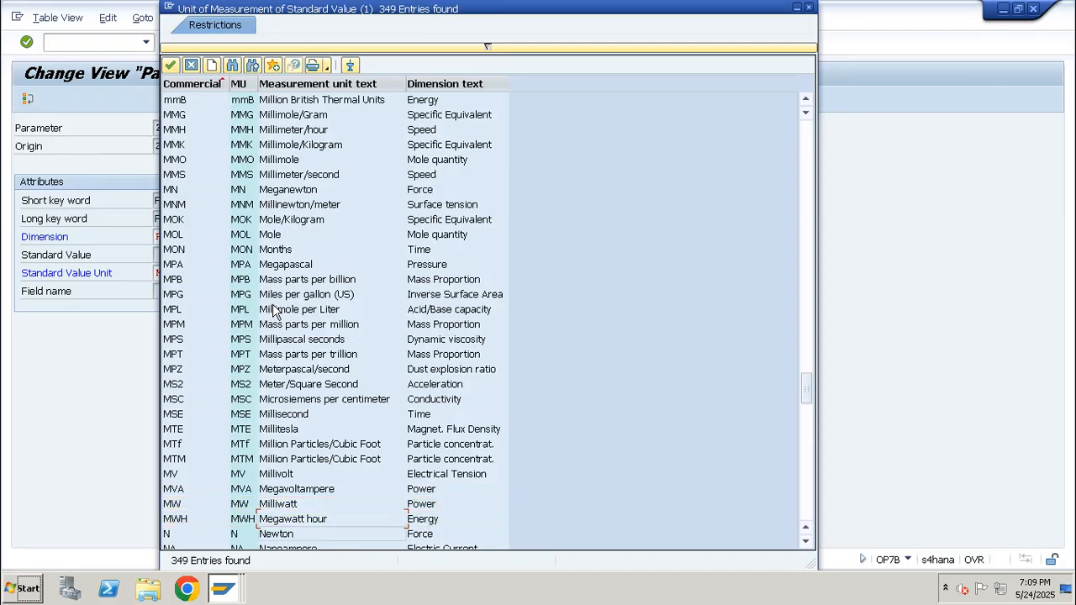
pyautogui.press('Up')
pyautogui.press('Up')
pyautogui.press('Up')
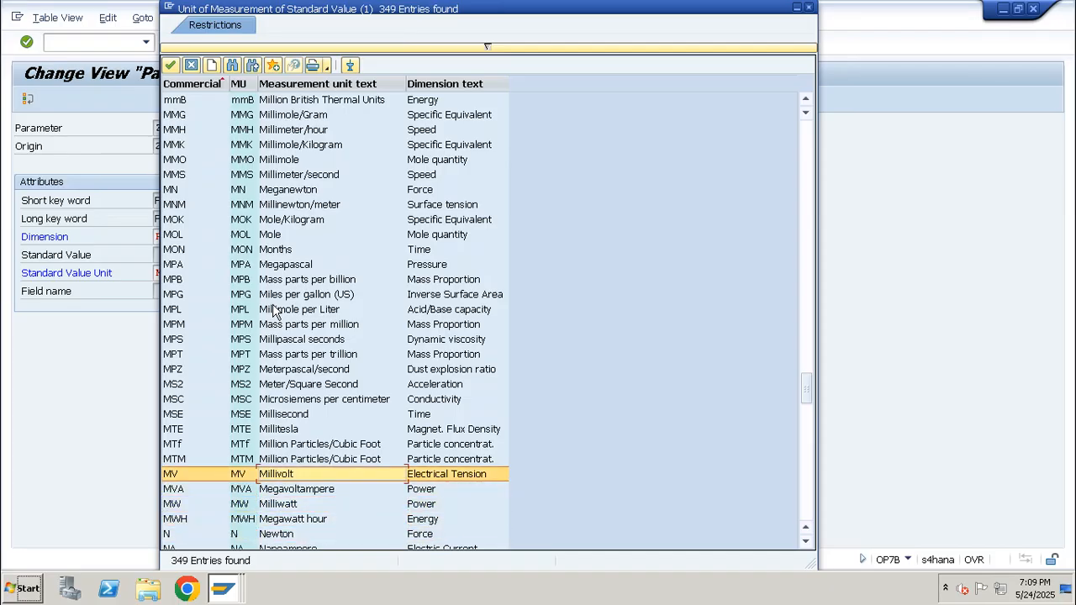
pyautogui.press('Down')
pyautogui.press('Down')
pyautogui.press('Return')
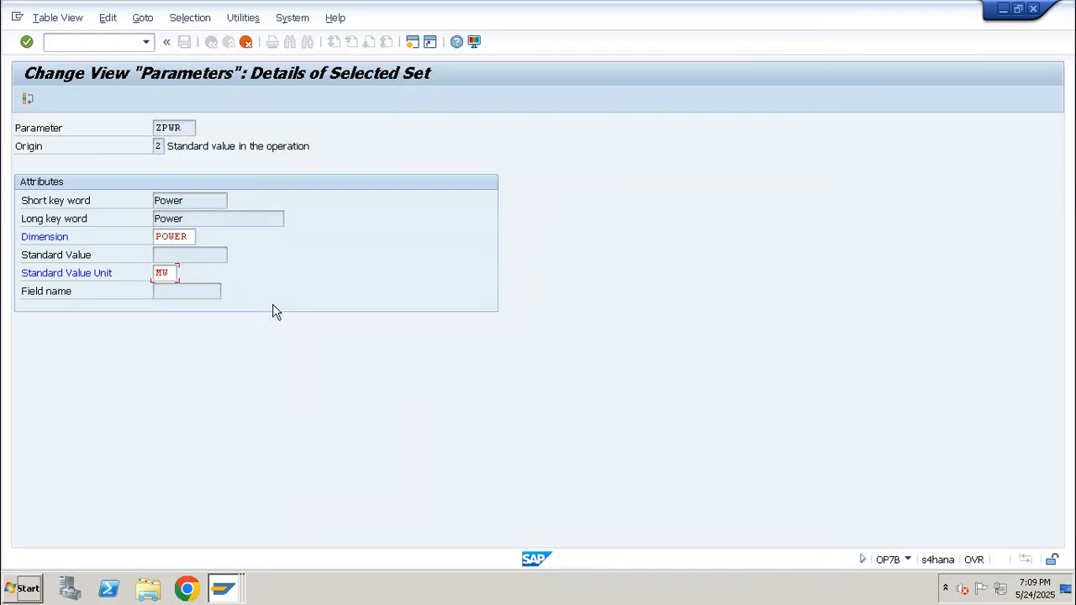
pyautogui.press('Return')
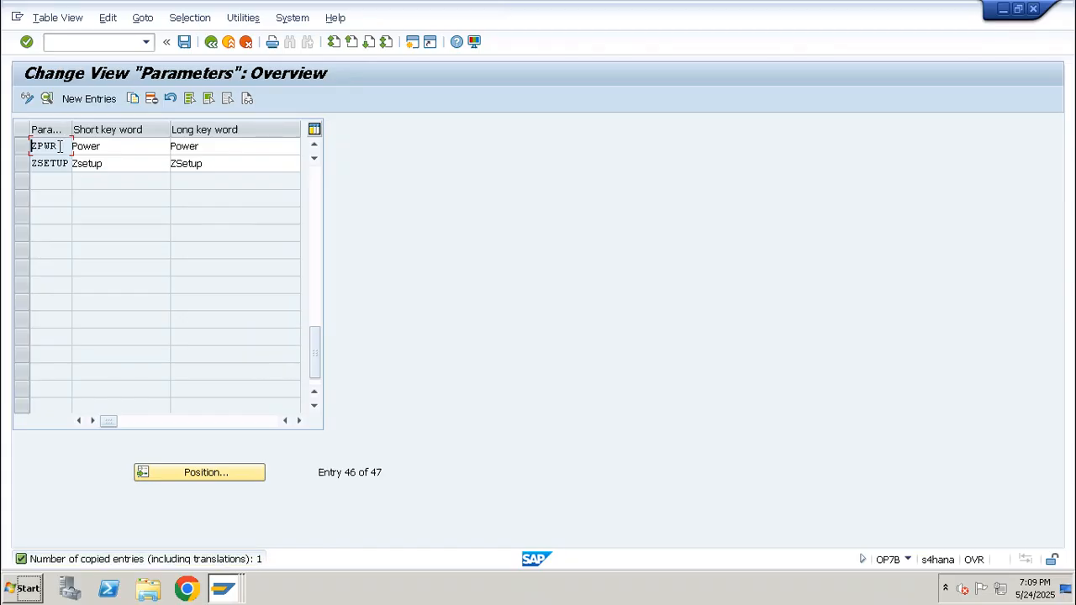
# Switch to the Excel notes and enter ZPWR in cell C44 beside Power.
pyautogui.doubleClick(54, 147)
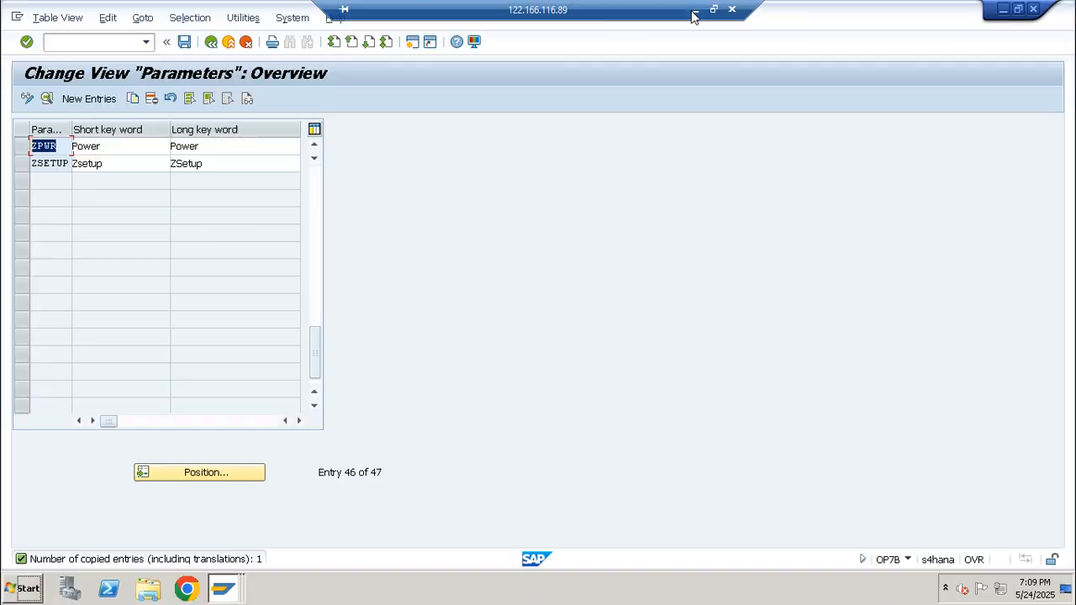
pyautogui.click(694, 12)
pyautogui.click(224, 434)
pyautogui.write('ZPWR')
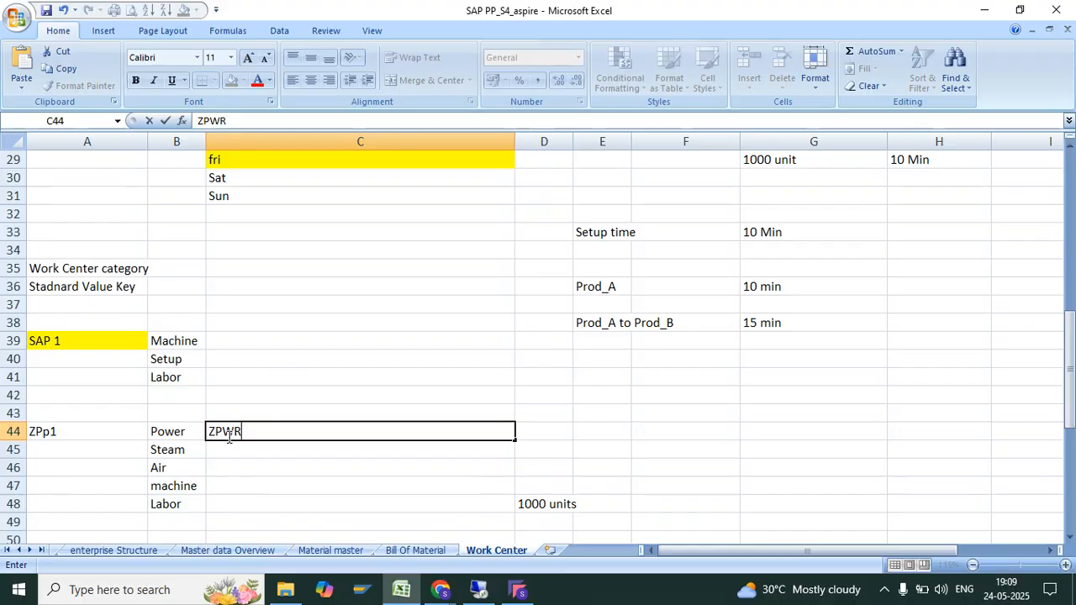
pyautogui.press('Return')
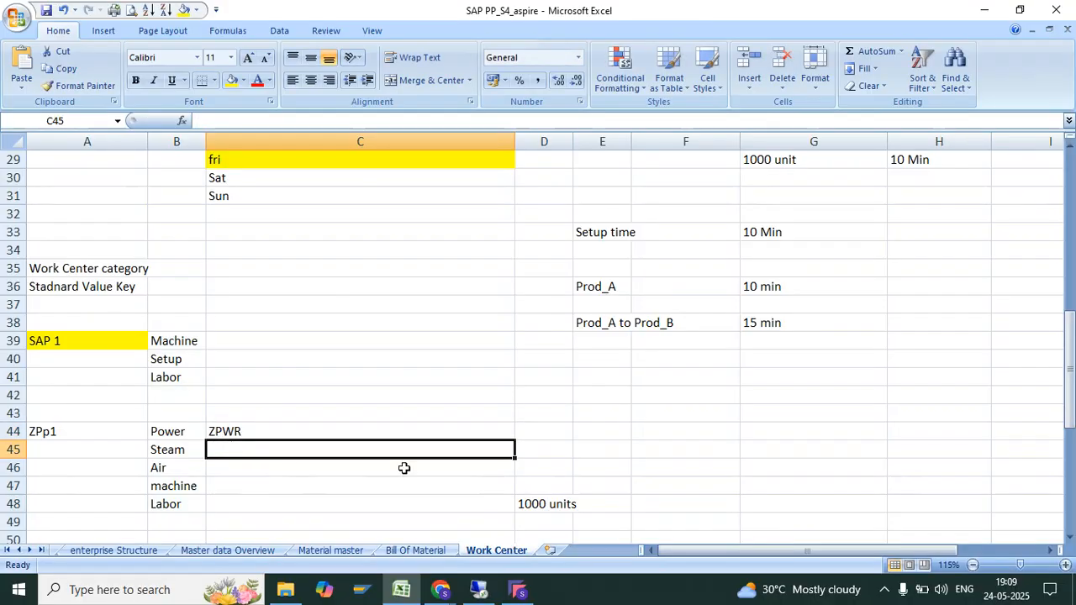
# Switch back to SAP, copy parameter ZPWR as a new entry and name the new parameter ZSTM.
pyautogui.click(478, 591)
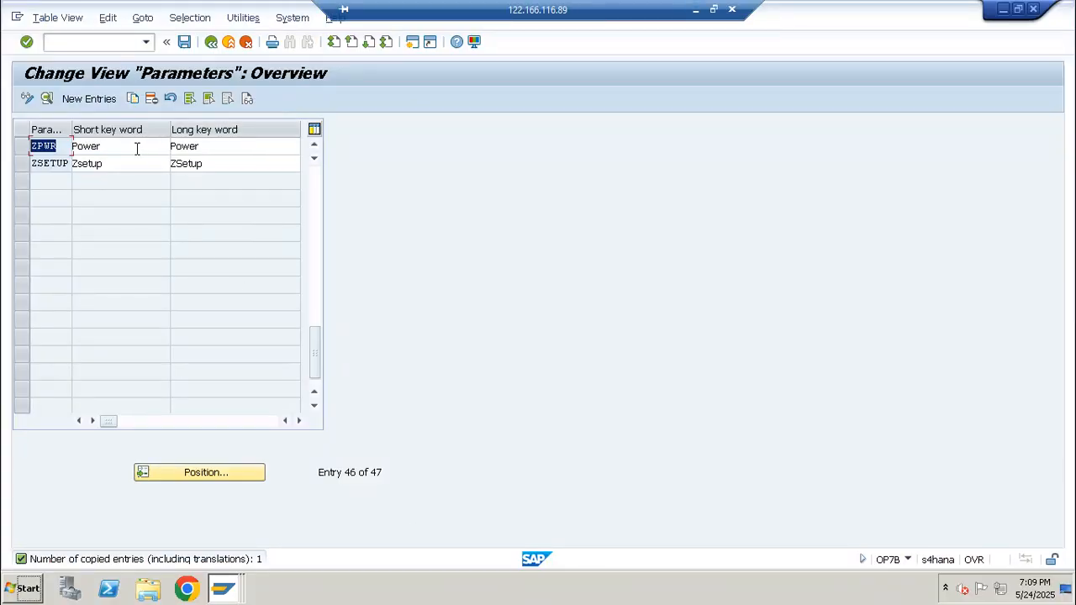
pyautogui.press('Tab')
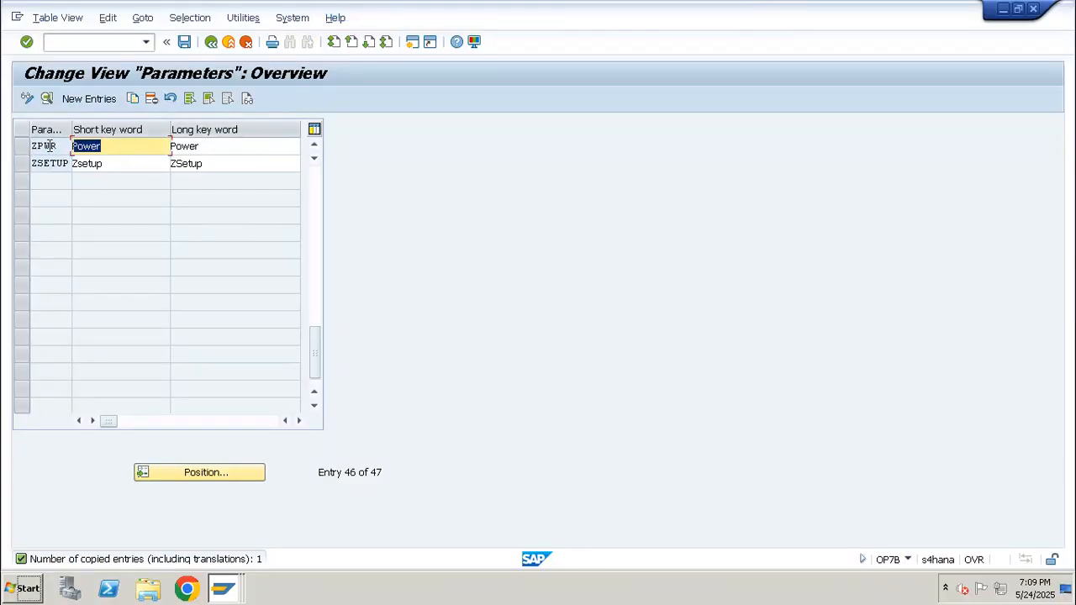
pyautogui.click(23, 147)
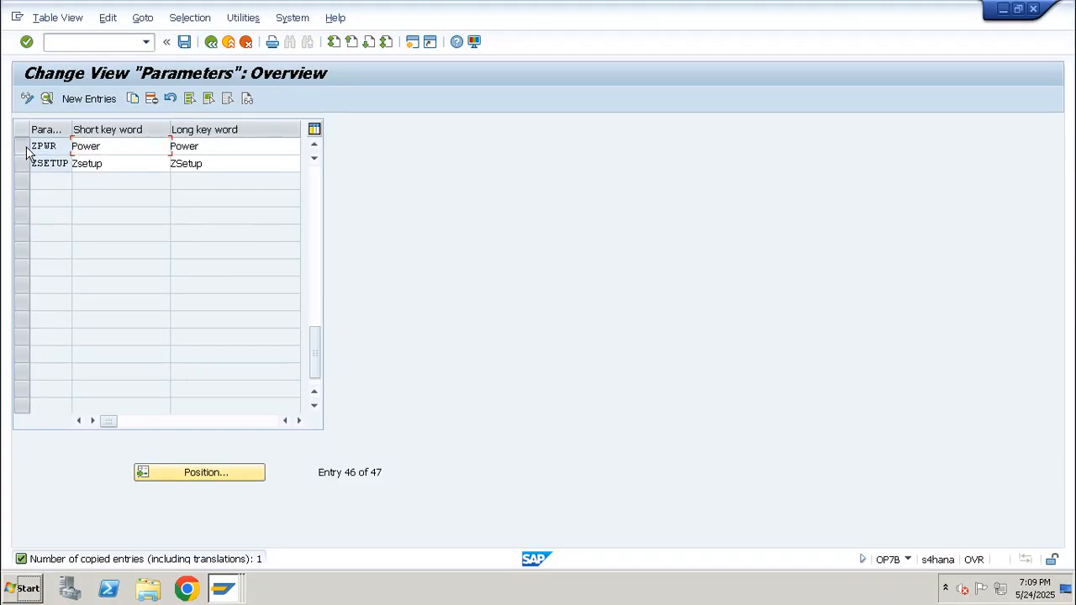
pyautogui.click(131, 101)
pyautogui.write('ZSTM')
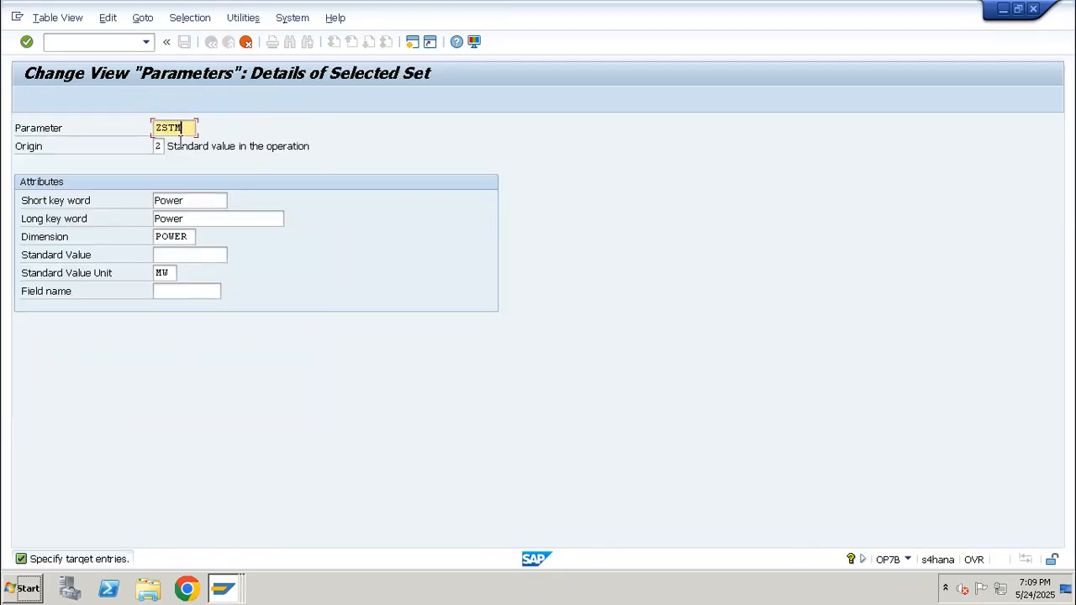
# Set both the short key word and the long key word of parameter ZSTM to STEAM.
pyautogui.doubleClick(183, 202)
pyautogui.write('STEA')
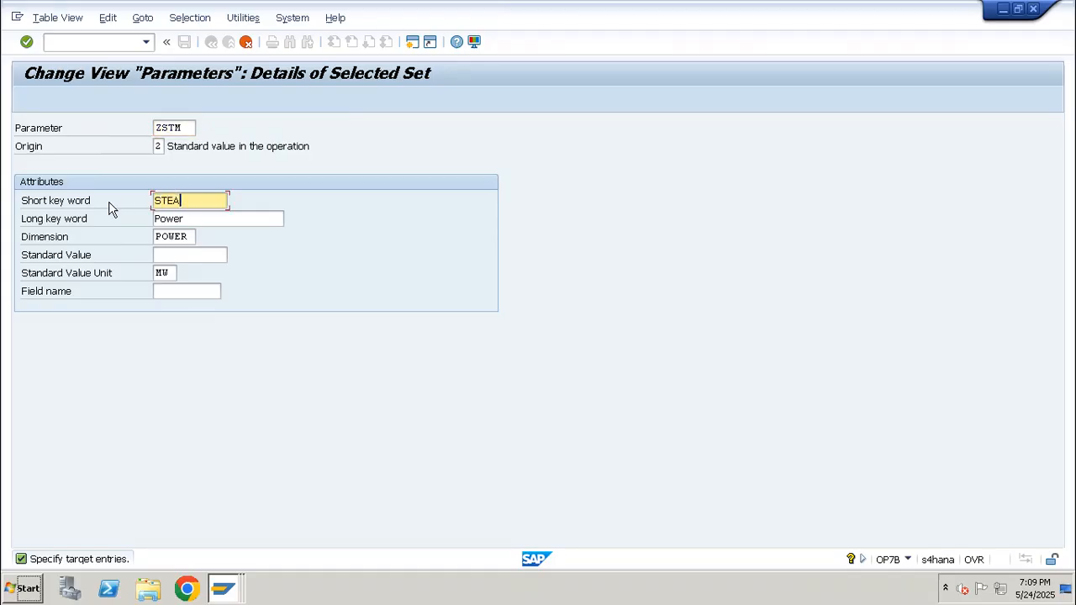
pyautogui.write('M')
pyautogui.press('Tab')
pyautogui.hotkey('shift', 'End')
pyautogui.write('S')
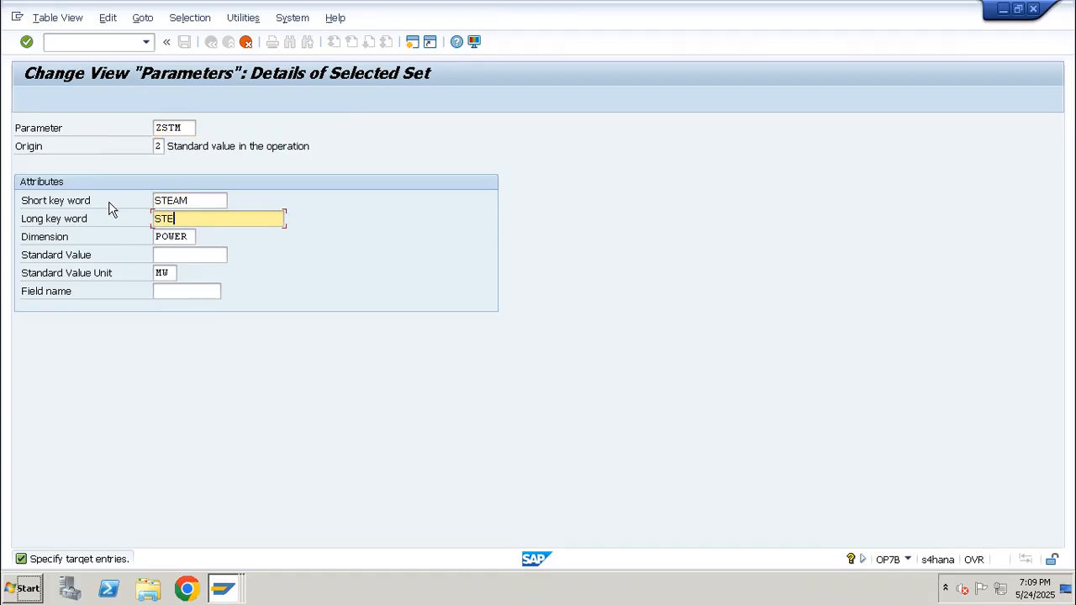
pyautogui.write('TEAM')
# Replace the dimension of parameter ZSTM with TIME from the list of dimension keys.
pyautogui.press('Tab')
pyautogui.hotkey('shift', 'End')
pyautogui.press('Delete')
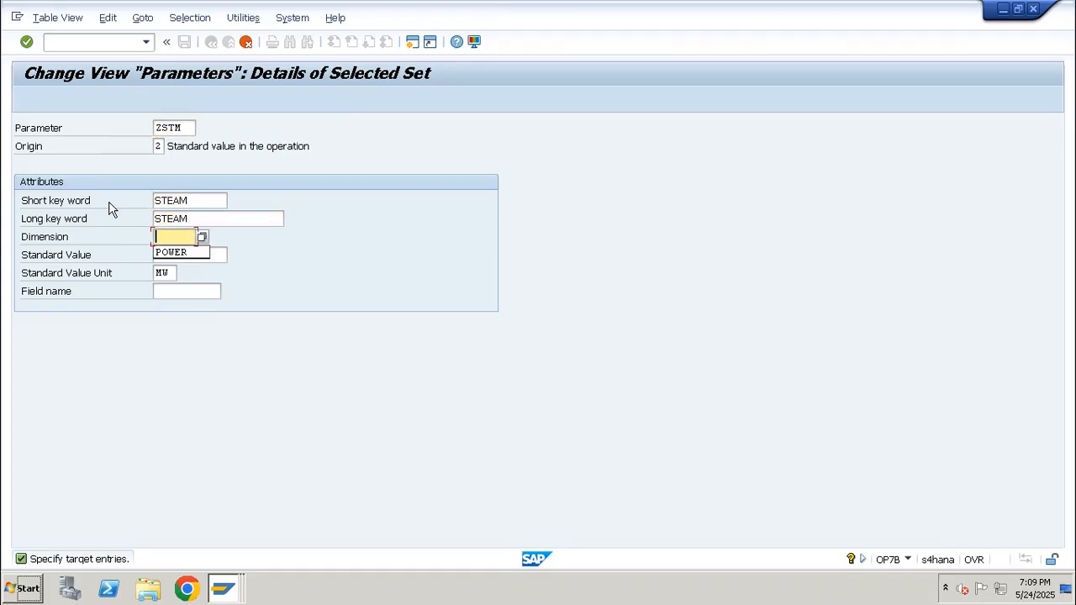
pyautogui.press('F4')
pyautogui.press('Down')
pyautogui.press('Down')
pyautogui.press('Down')
pyautogui.press('Down')
pyautogui.press('Down')
pyautogui.press('Down')
pyautogui.press('Down')
pyautogui.press('Down')
pyautogui.press('Down')
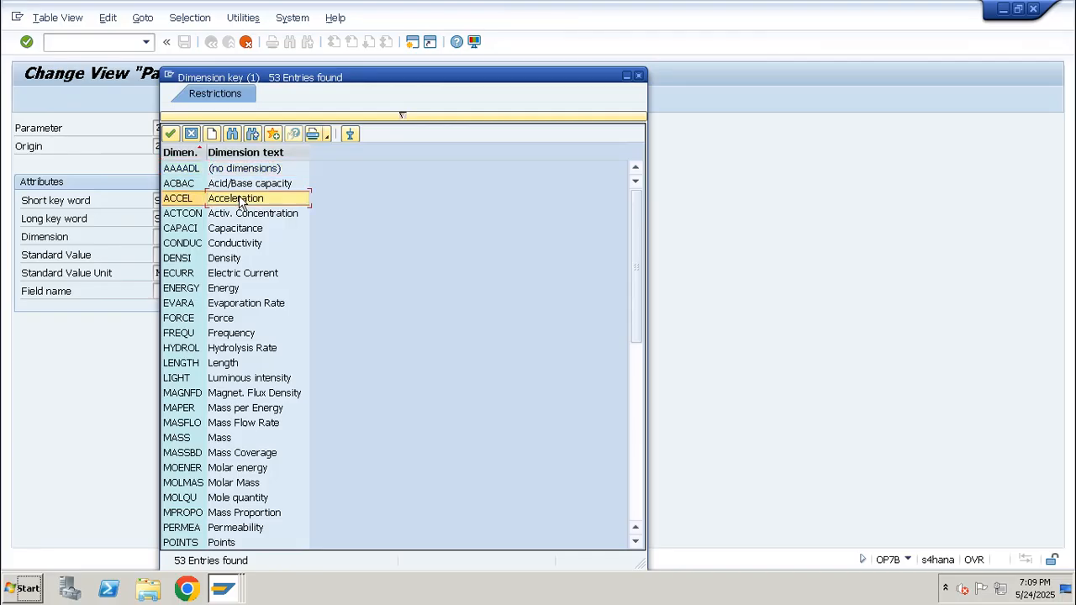
pyautogui.press('Down')
pyautogui.press('Down')
pyautogui.press('Down')
pyautogui.press('Down')
pyautogui.press('Down')
pyautogui.press('Down')
pyautogui.press('Down')
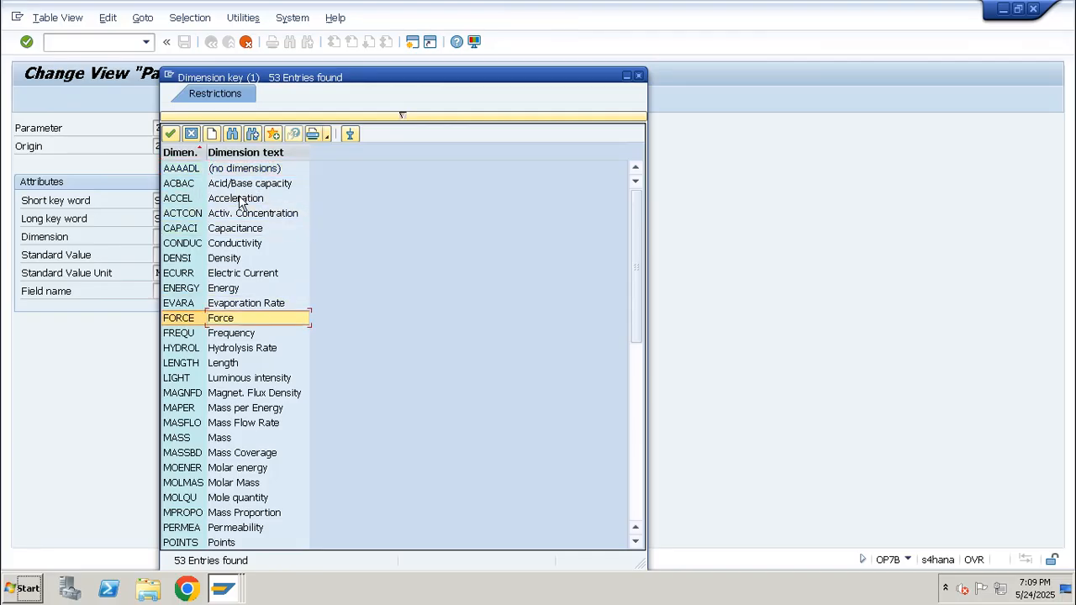
pyautogui.press('Down')
pyautogui.press('Down')
pyautogui.press('Down')
pyautogui.press('Down')
pyautogui.press('Down')
pyautogui.press('Down')
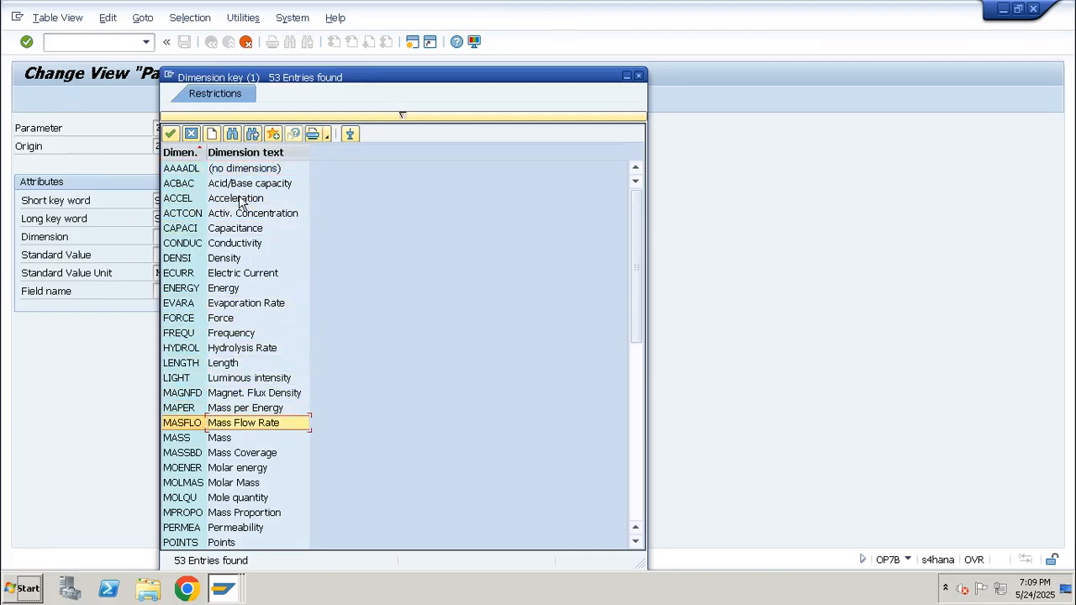
pyautogui.press('Down')
pyautogui.press('Down')
pyautogui.press('Down')
pyautogui.press('Down')
pyautogui.press('Down')
pyautogui.press('Down')
pyautogui.press('Down')
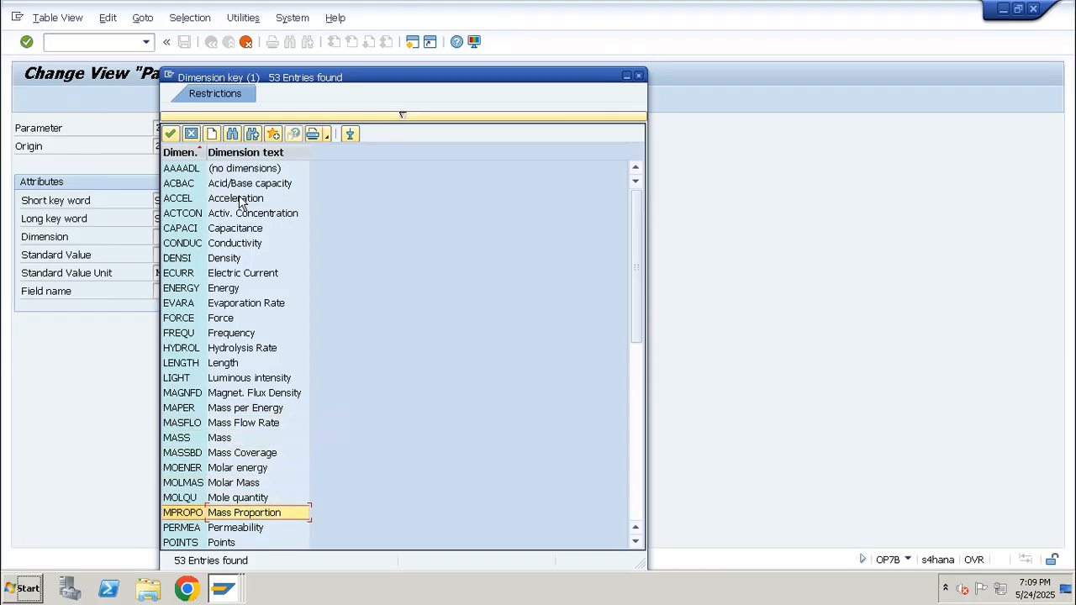
pyautogui.press('Down')
pyautogui.press('Down')
pyautogui.press('Down')
pyautogui.press('Down')
pyautogui.press('Down')
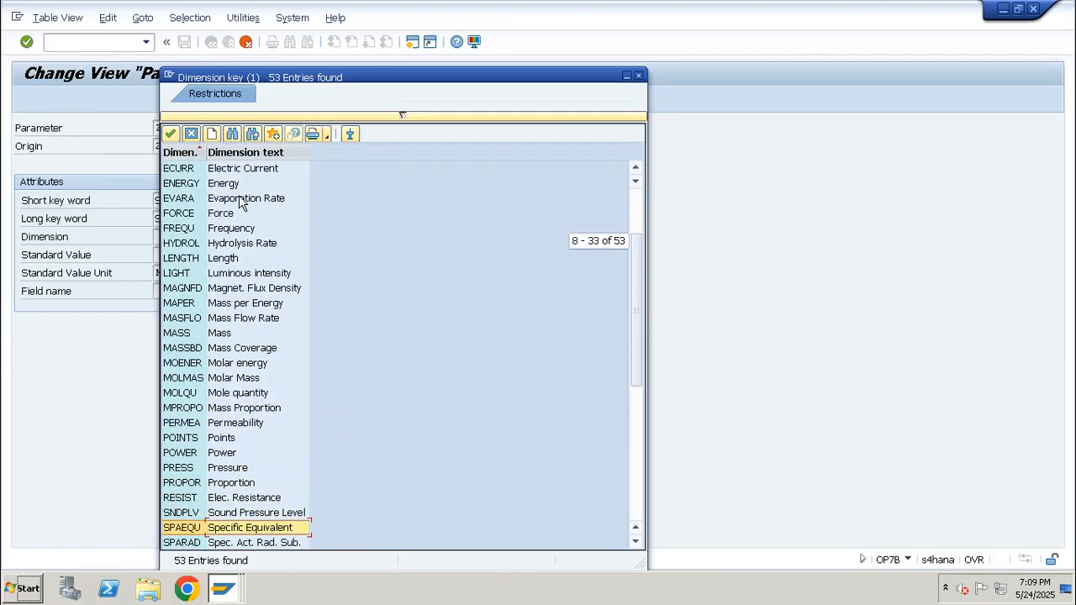
pyautogui.press('Down')
pyautogui.press('Down')
pyautogui.press('Down')
pyautogui.press('Down')
pyautogui.press('Down')
pyautogui.press('Down')
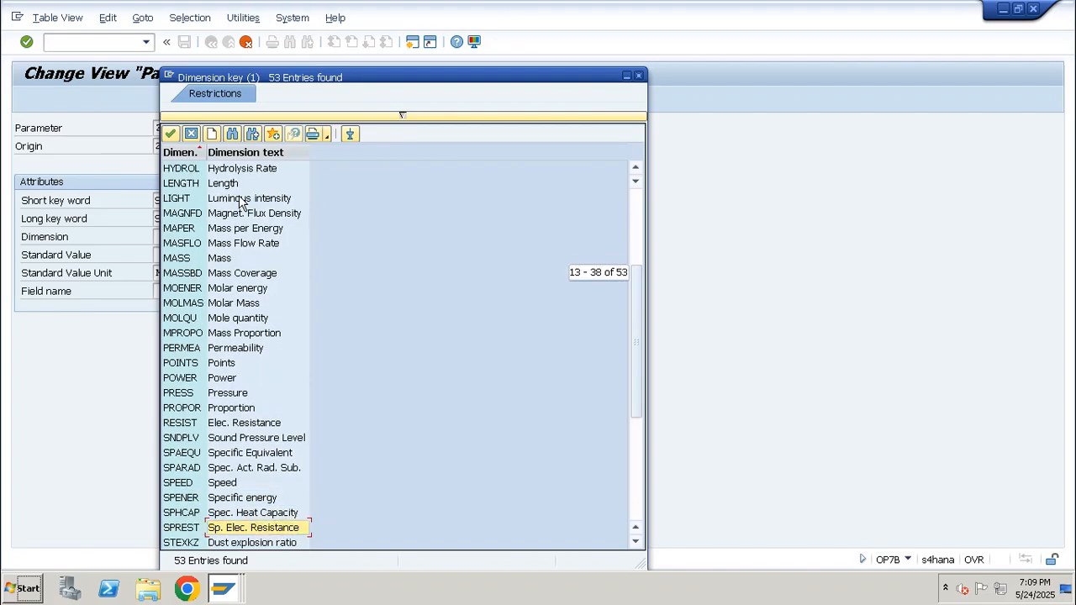
pyautogui.press('Down')
pyautogui.press('Down')
pyautogui.press('Down')
pyautogui.press('Down')
pyautogui.press('Down')
pyautogui.press('Down')
pyautogui.press('Down')
pyautogui.press('Down')
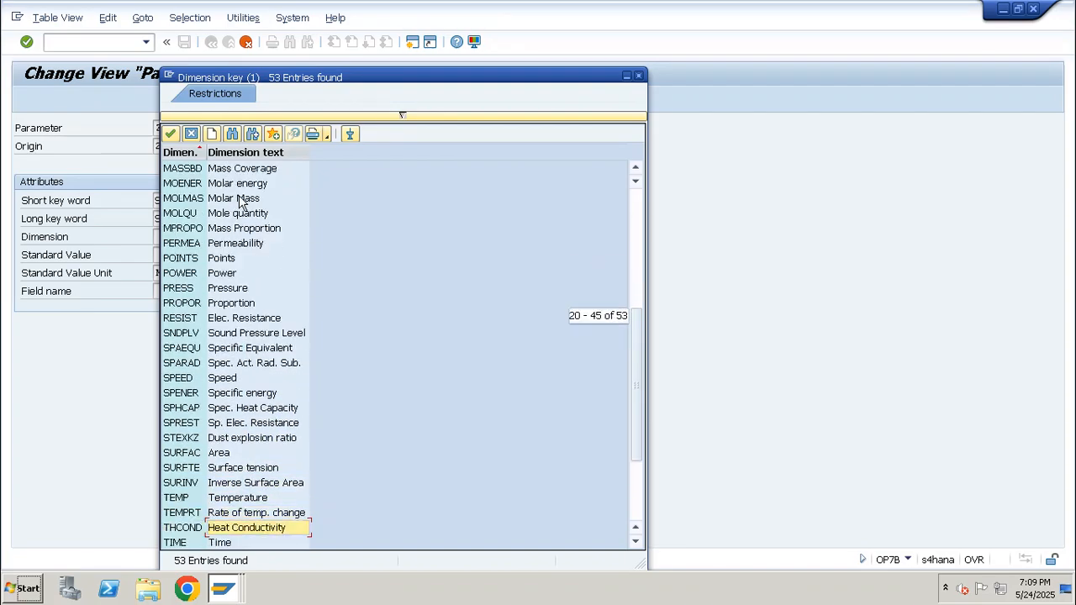
pyautogui.press('Up')
pyautogui.press('Up')
pyautogui.press('Up')
pyautogui.press('Up')
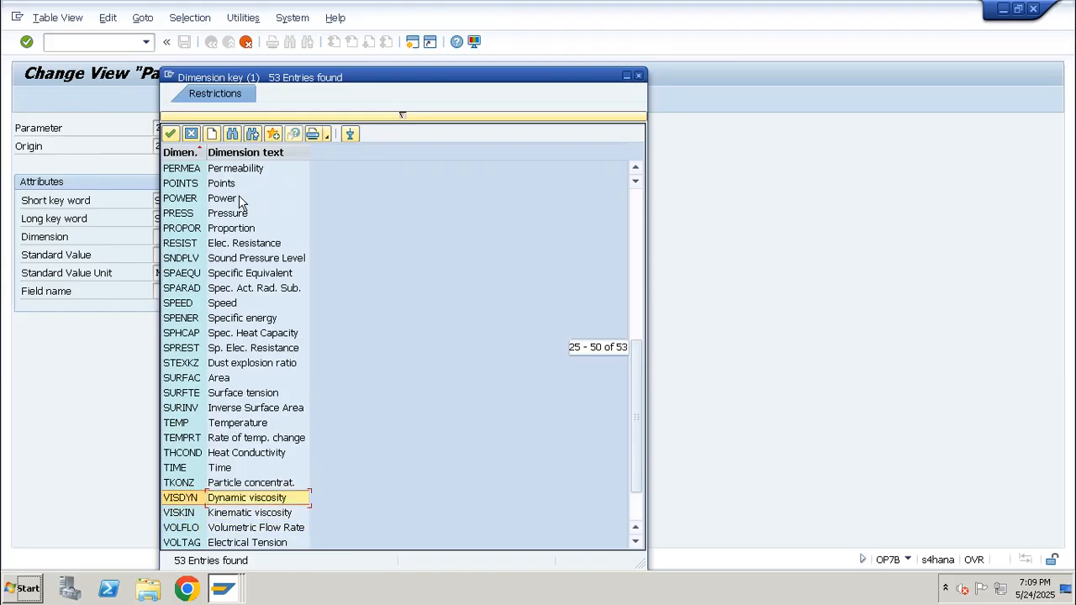
pyautogui.press('Return')
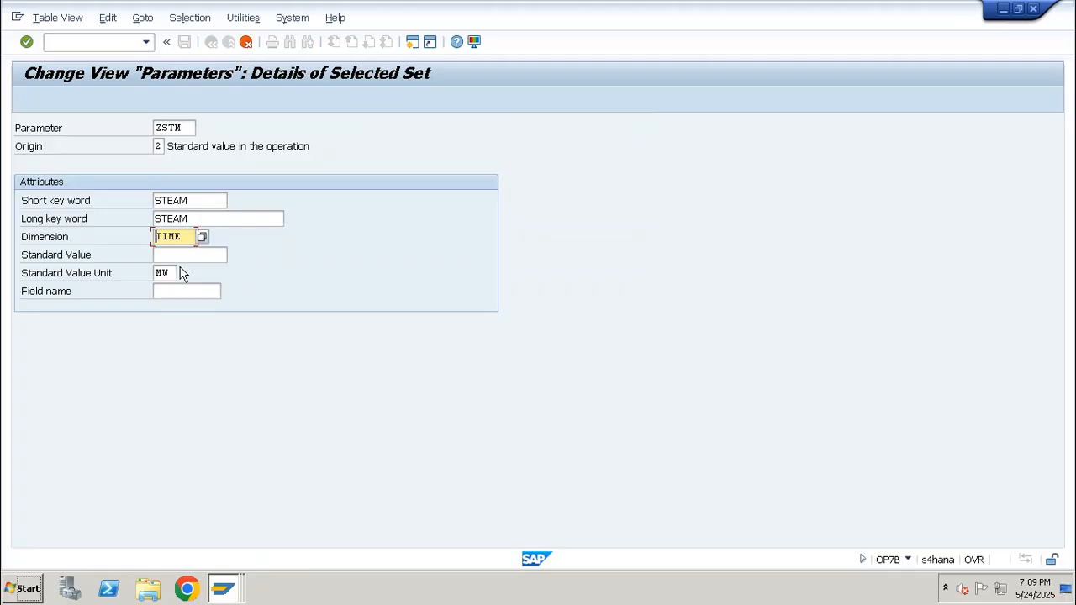
# Set the standard value unit of parameter ZSTM to MIN and confirm the copied entry.
pyautogui.moveTo(179, 274); pyautogui.dragTo(140, 283)
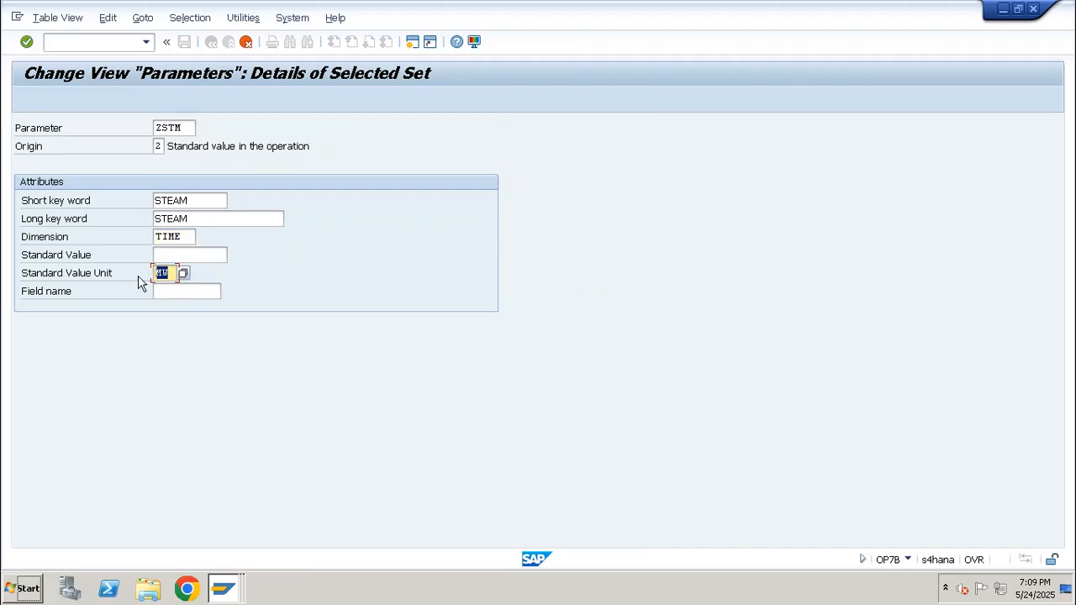
pyautogui.press('BackSpace')
pyautogui.write('MIN')
pyautogui.press('Return')
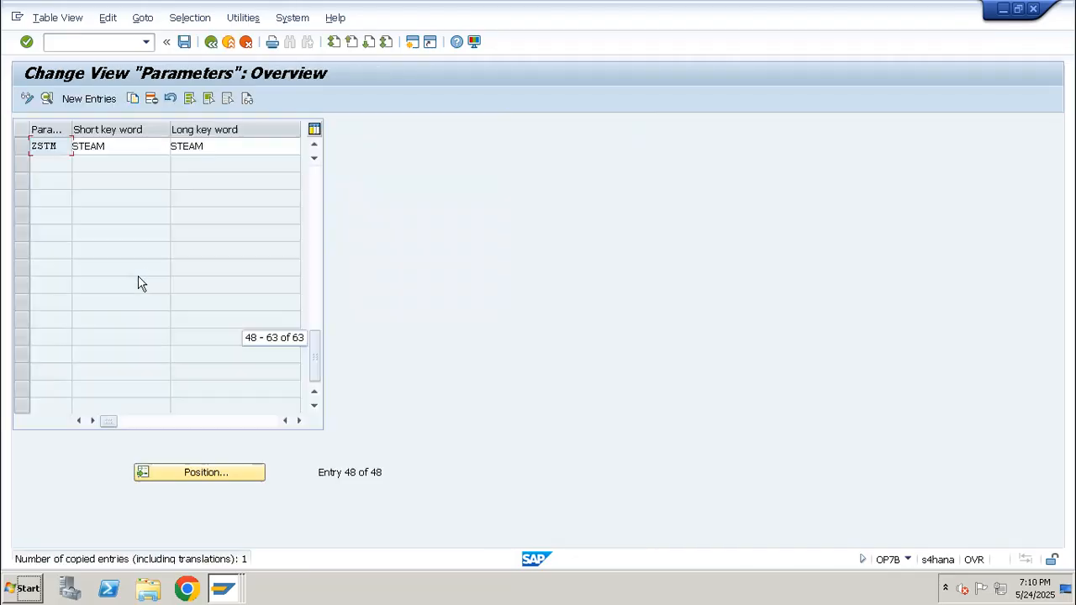
# Switch to the Excel notes and enter ZSTM in cell C45 beside Steam.
pyautogui.moveTo(727, 7)
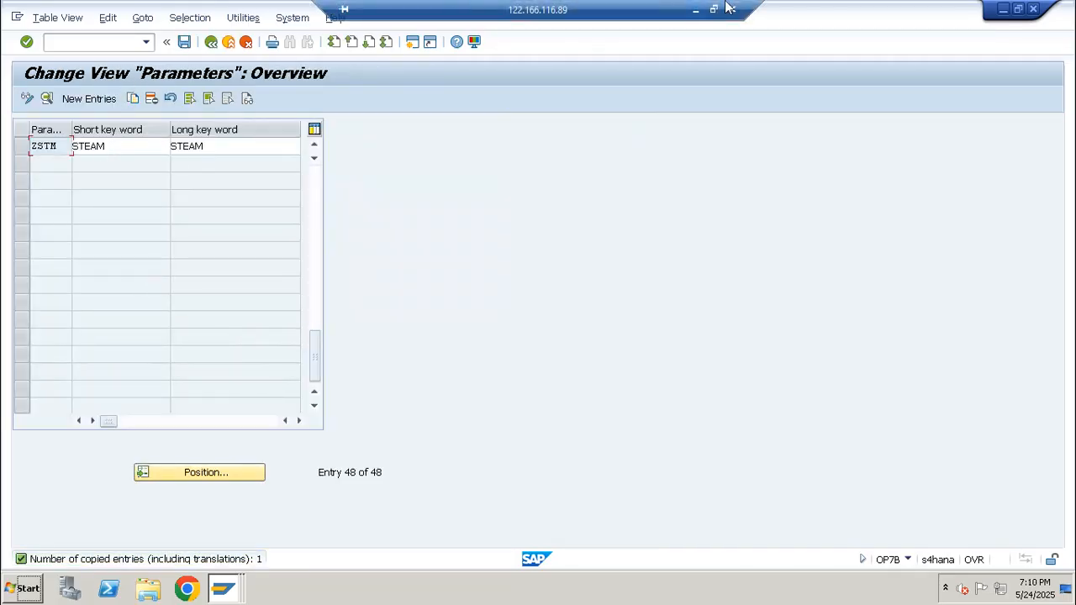
pyautogui.click(695, 11)
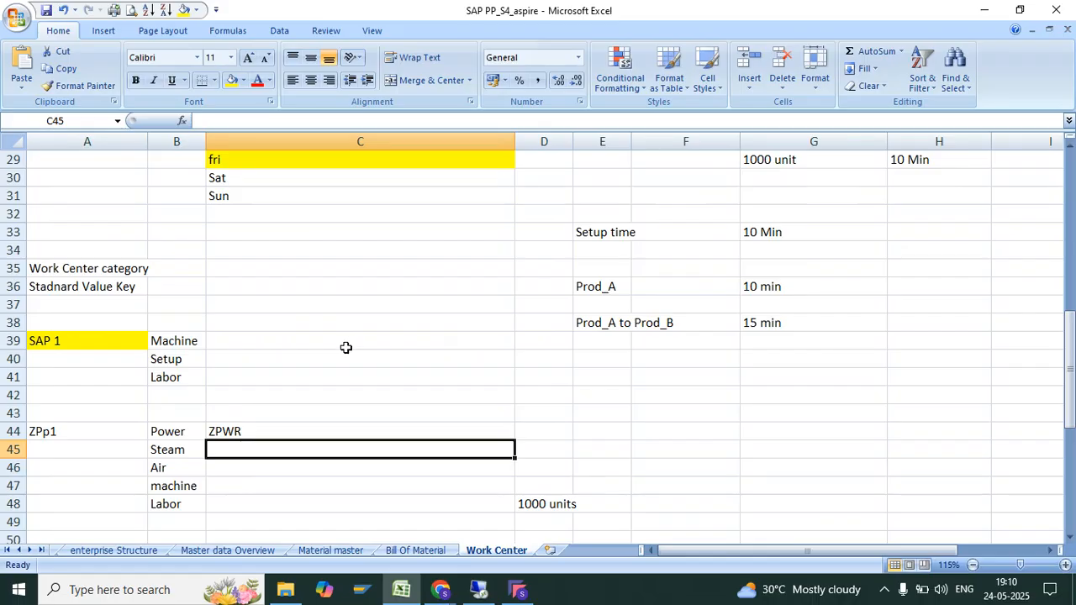
pyautogui.write('ST')
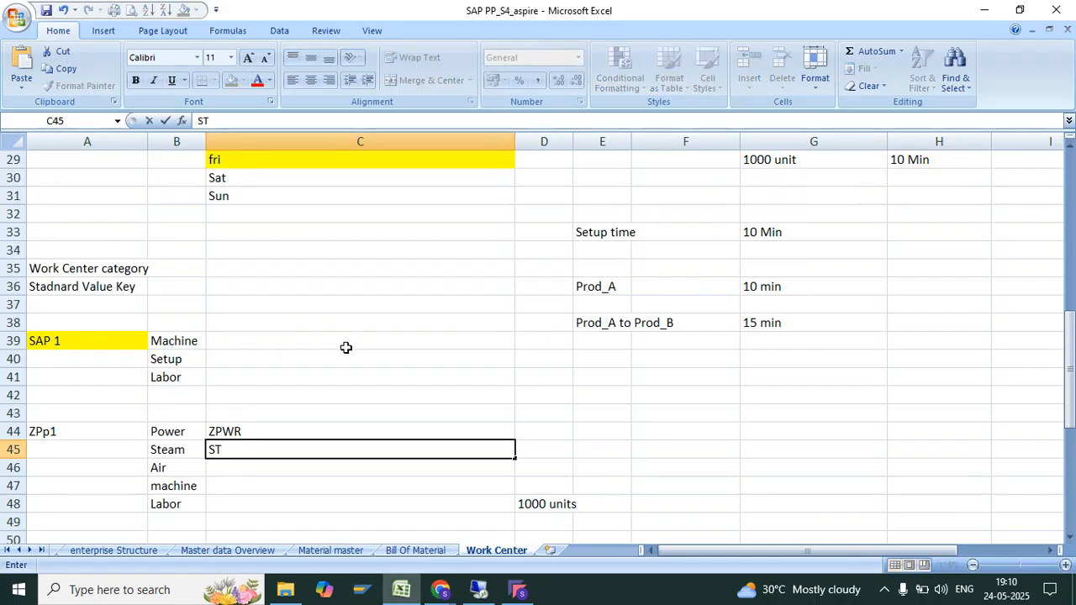
pyautogui.press('BackSpace')
pyautogui.write('ZTM')
pyautogui.press('BackSpace')
pyautogui.press('BackSpace')
pyautogui.write('STM')
pyautogui.press('Return')
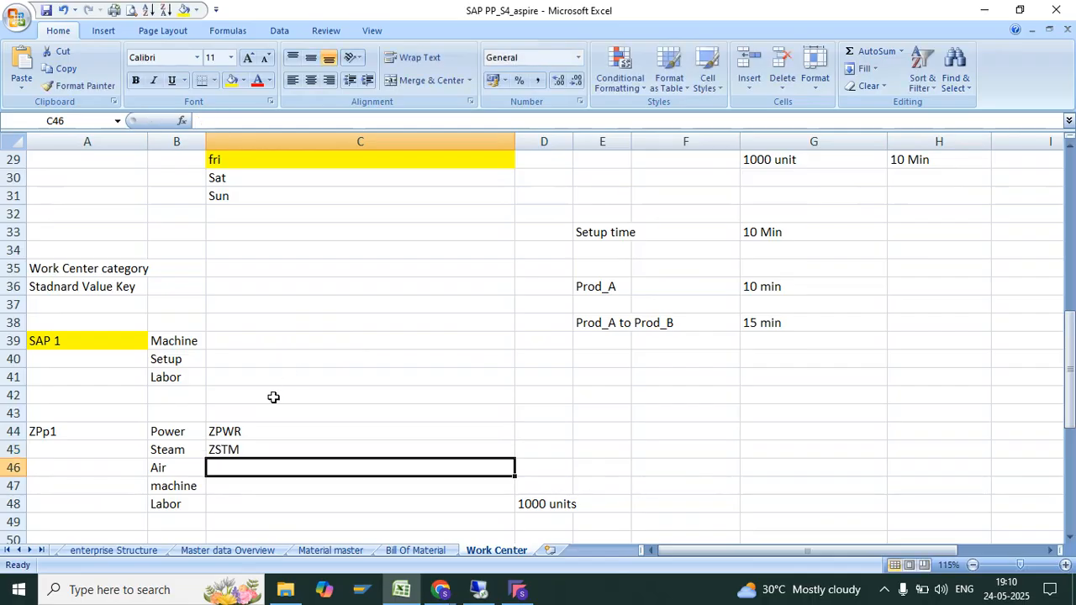
# Switch to the SAP parameter table and copy parameter ZSTM as a new entry named ZAIR.
pyautogui.click(478, 589)
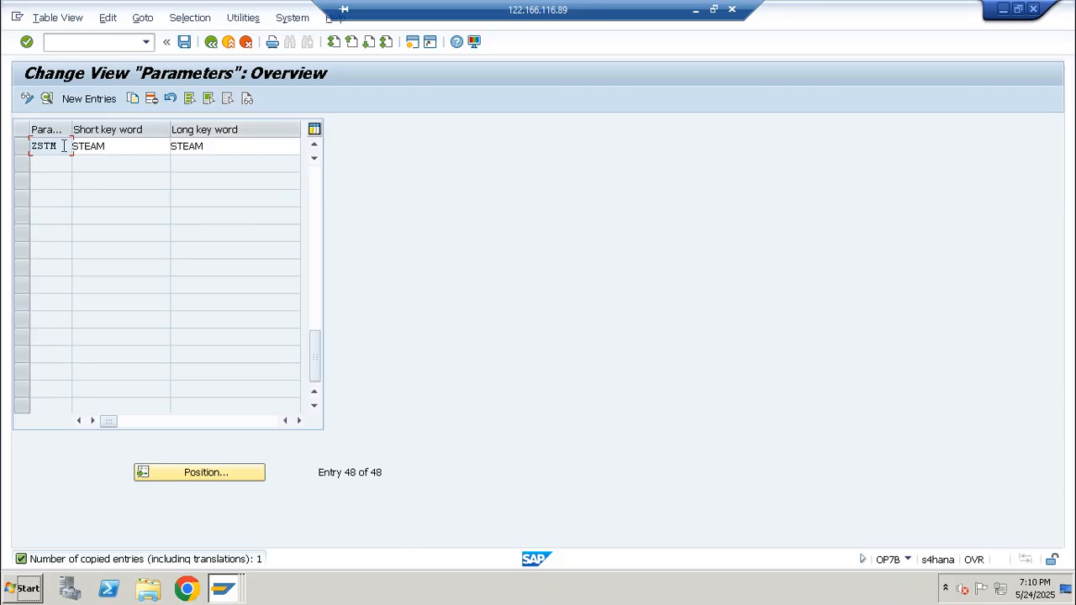
pyautogui.click(24, 147)
pyautogui.click(132, 101)
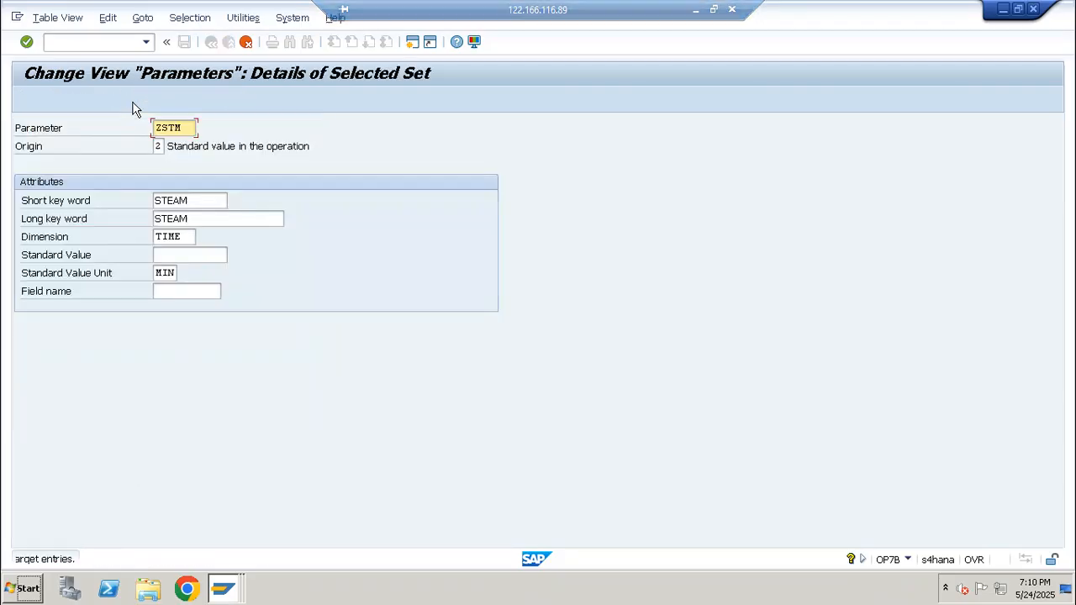
pyautogui.write('R')
pyautogui.press('Tab')
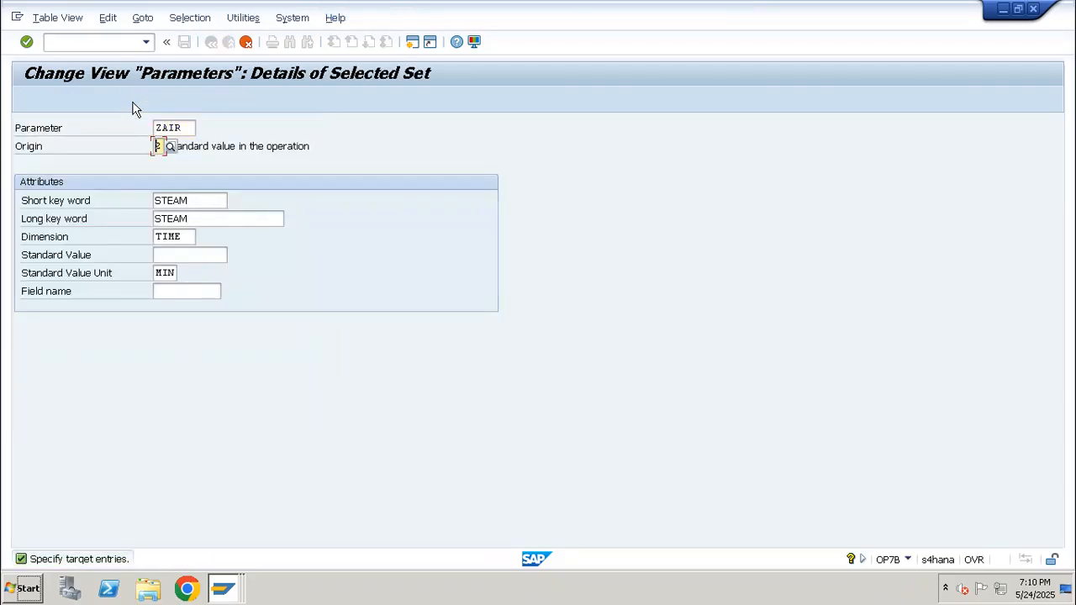
pyautogui.press('Return')
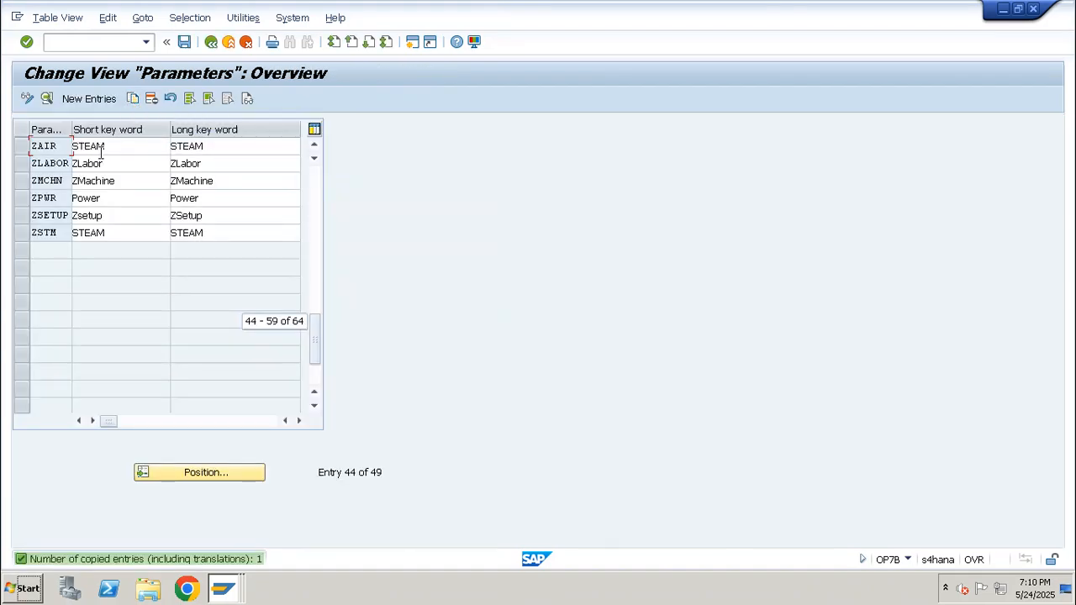
# Set both the short key word and the long key word of parameter ZAIR to AIR.
pyautogui.write('AIR')
pyautogui.press('Tab')
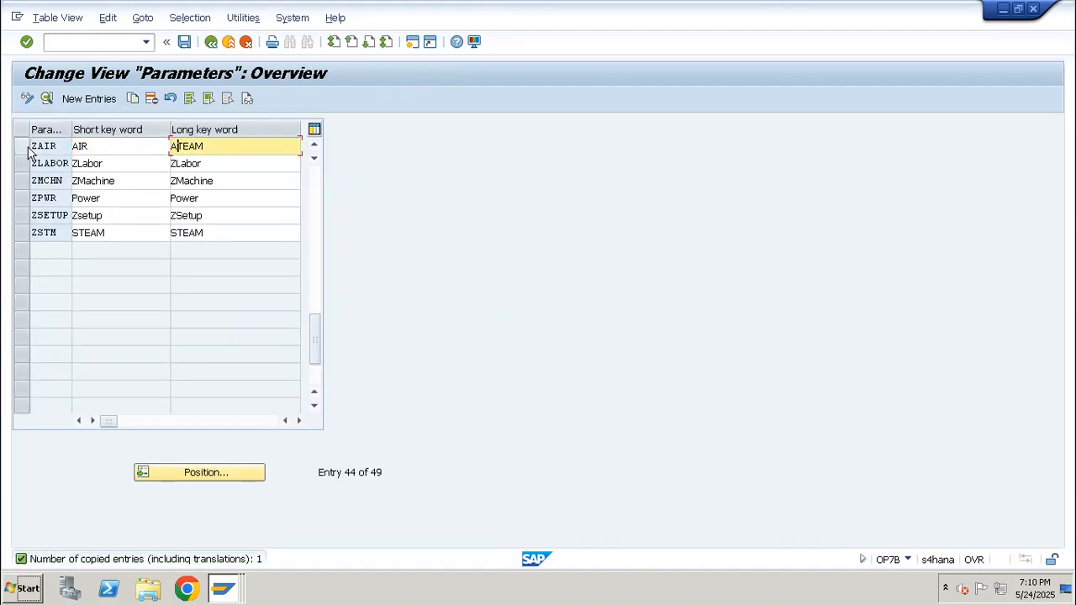
pyautogui.write('AIR')
pyautogui.press('Return')
pyautogui.click(23, 146)
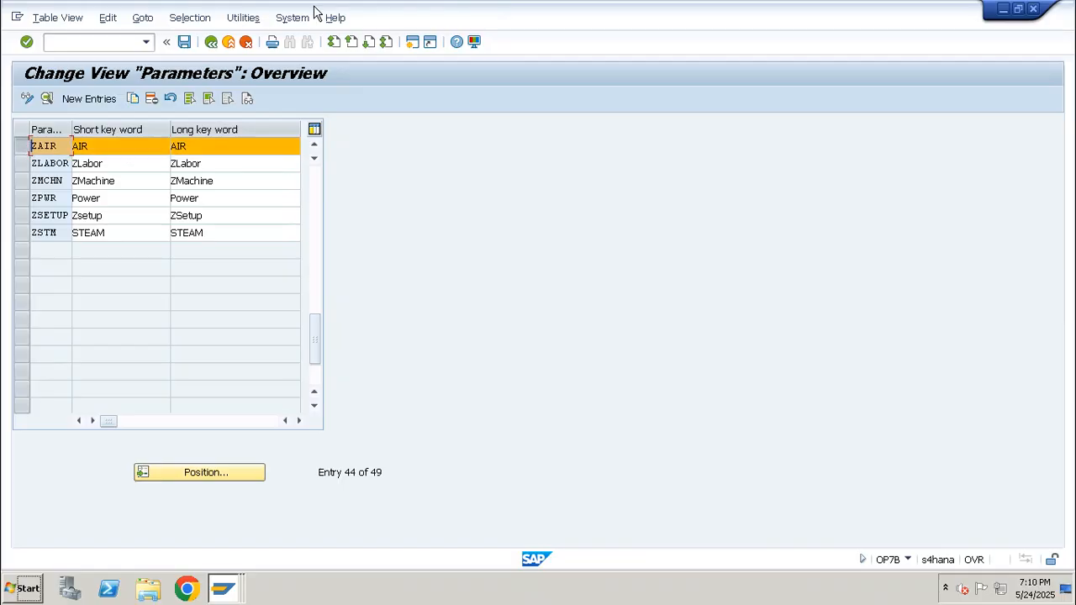
# Switch to the Excel notes and enter ZAIR in cell C46 beside Air.
pyautogui.click(692, 10)
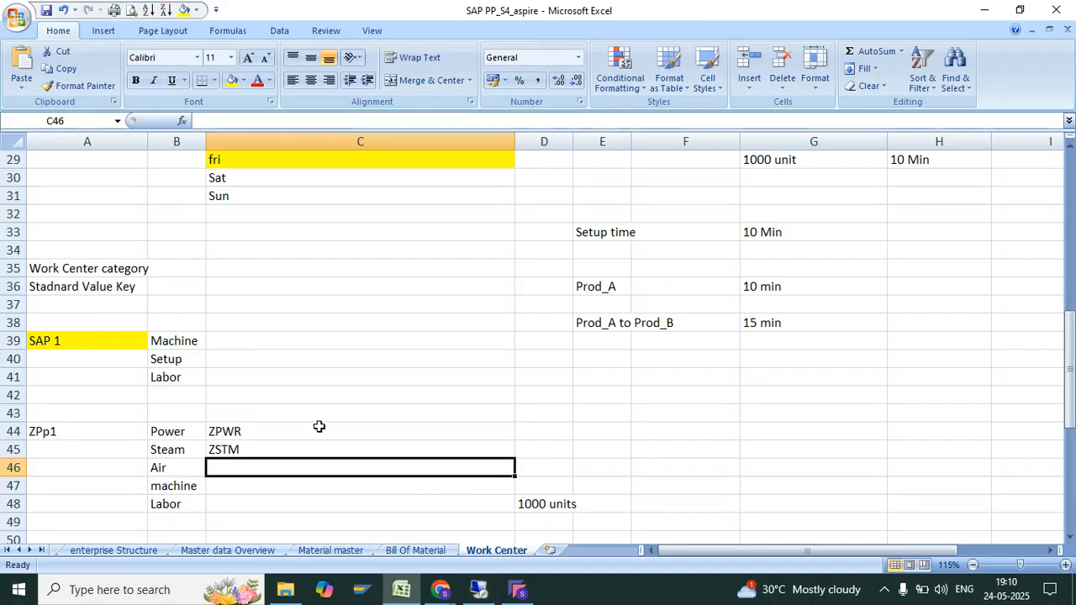
pyautogui.write('ZAIR')
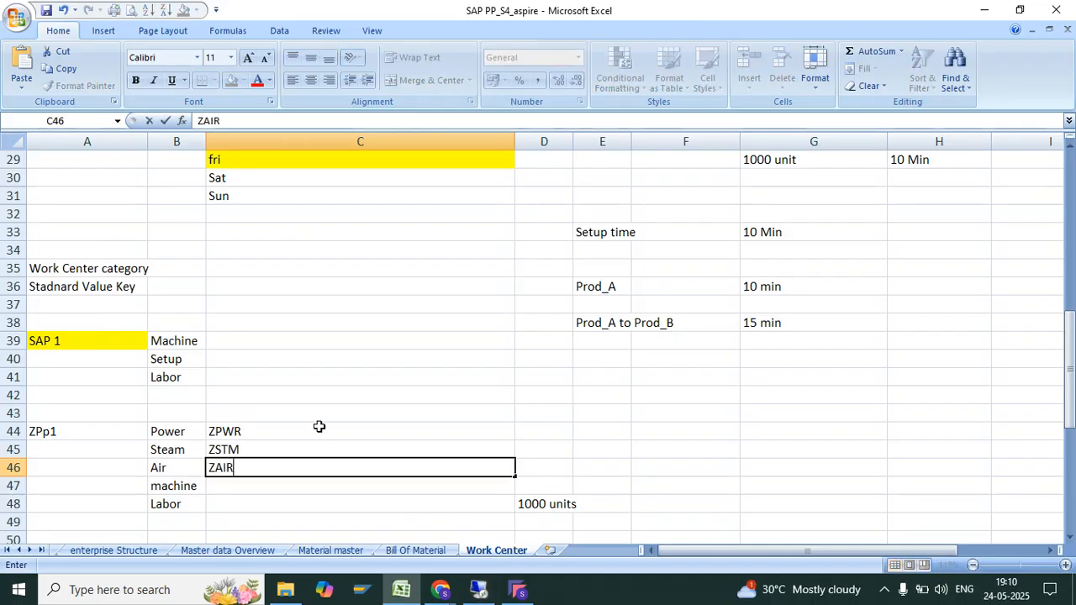
pyautogui.press('Return')
# Switch to the SAP parameter table and look up the standard parameters for machine and labor.
pyautogui.click(494, 595)
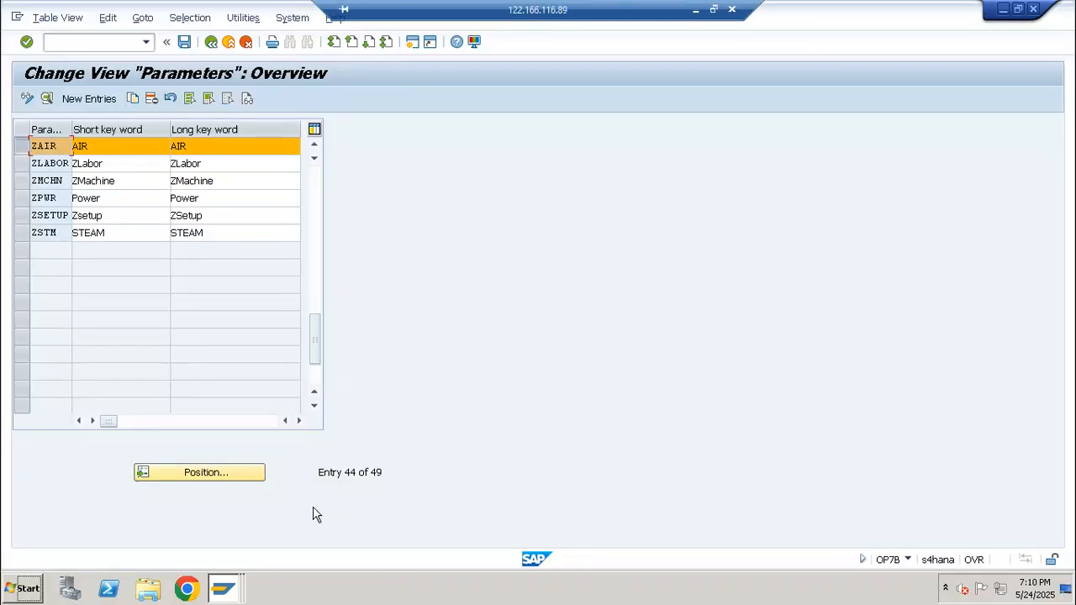
pyautogui.click(254, 482)
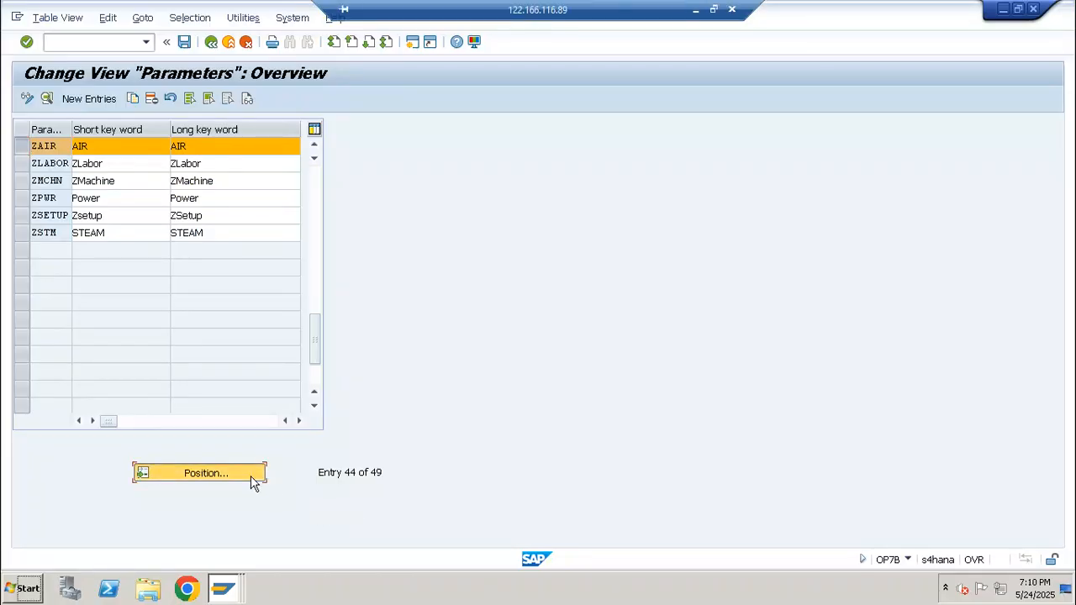
pyautogui.write('MACHIN')
pyautogui.press('Return')
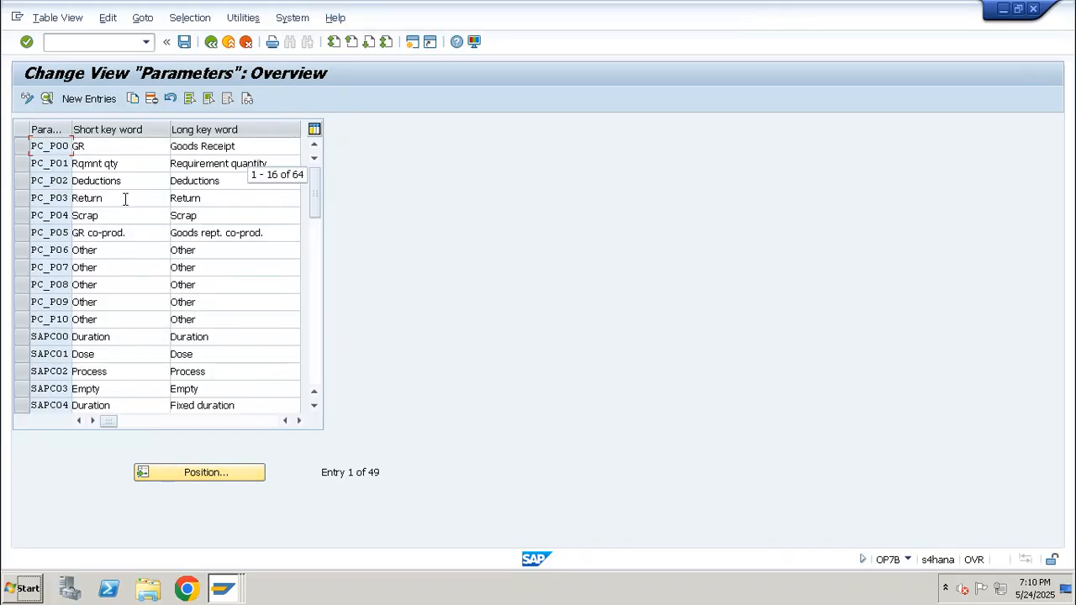
pyautogui.scroll(-2, 151, 351)
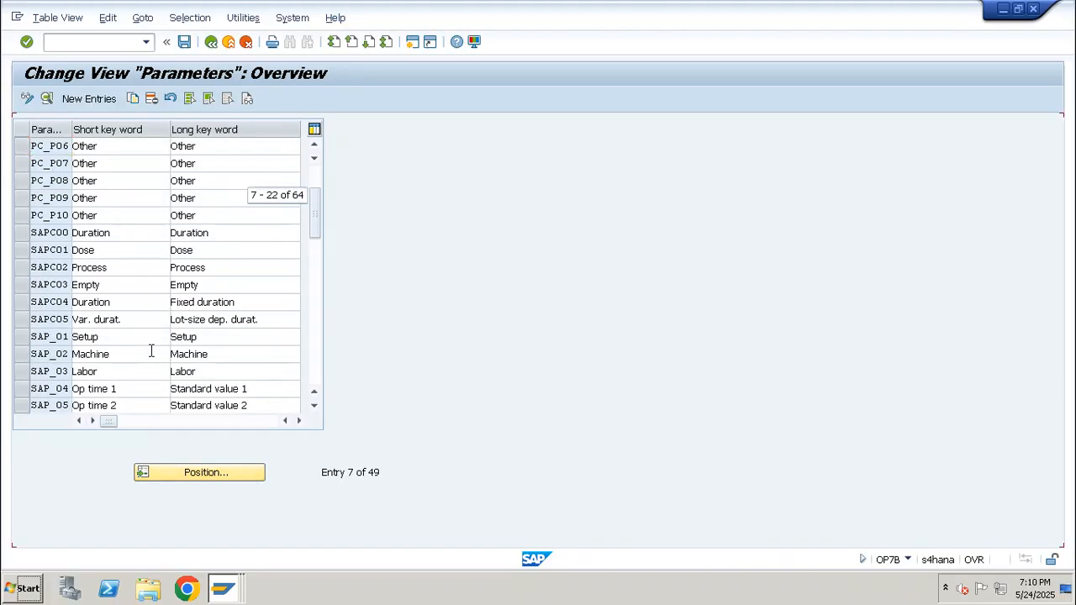
pyautogui.scroll(-1, 151, 351)
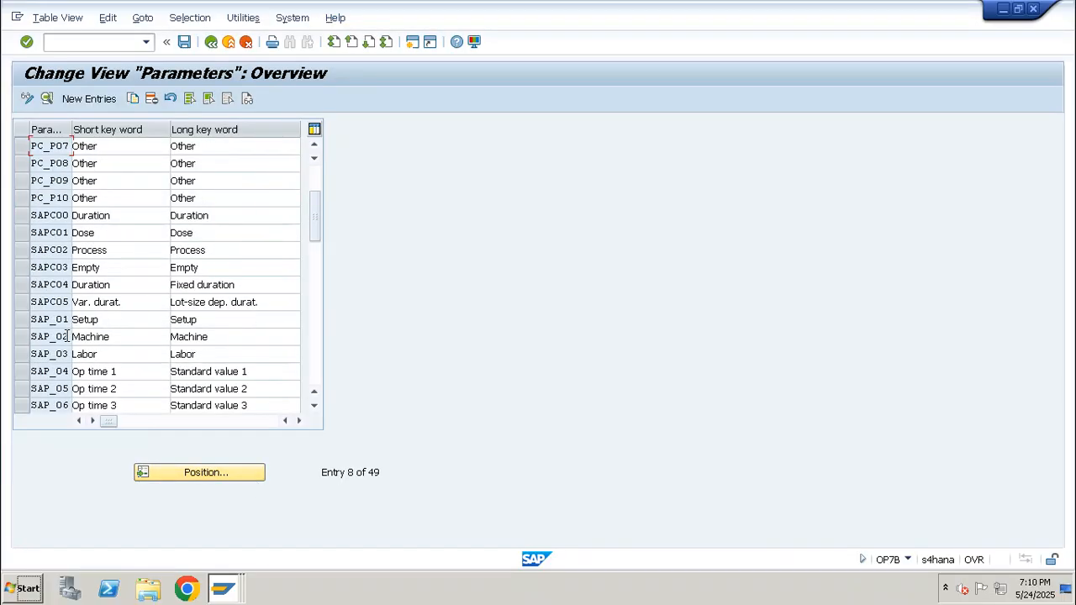
pyautogui.doubleClick(67, 337)
pyautogui.click(53, 354)
pyautogui.moveTo(53, 354); pyautogui.dragTo(25, 355)
# Switch to the Excel notes and enter SAP_02 in C47 beside machine and SAP_01 in C48 beside Labor.
pyautogui.click(688, 8)
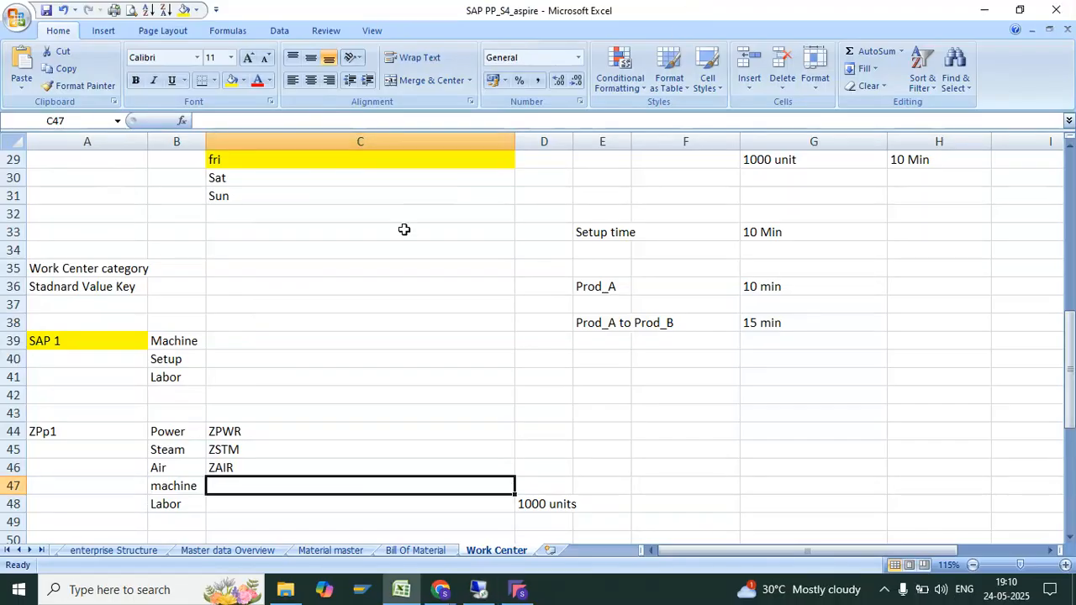
pyautogui.write('SAP_02')
pyautogui.press('Return')
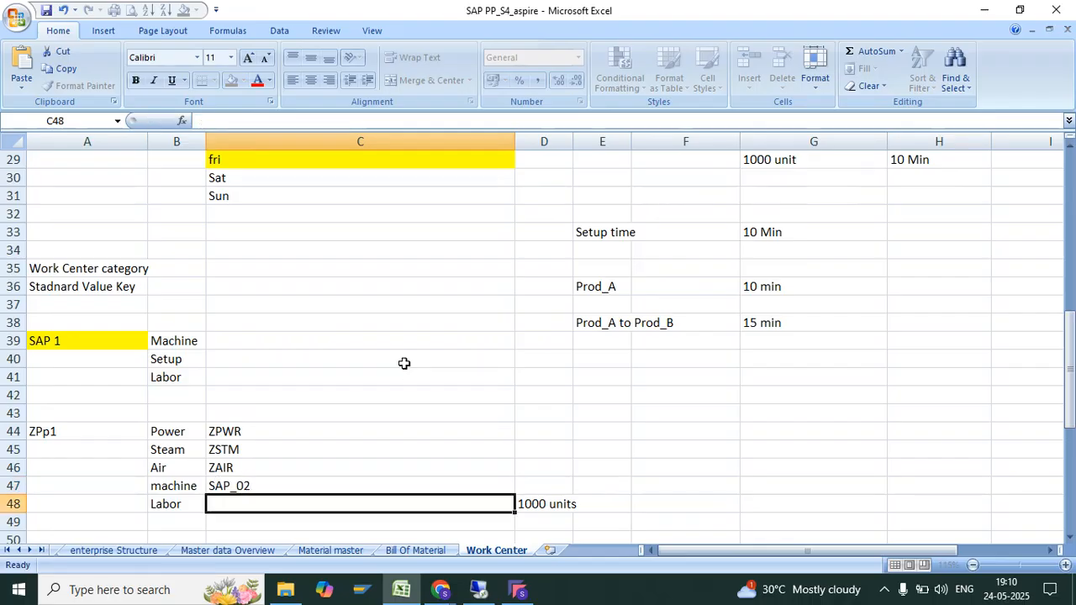
pyautogui.write('SAP_01')
pyautogui.press('Return')
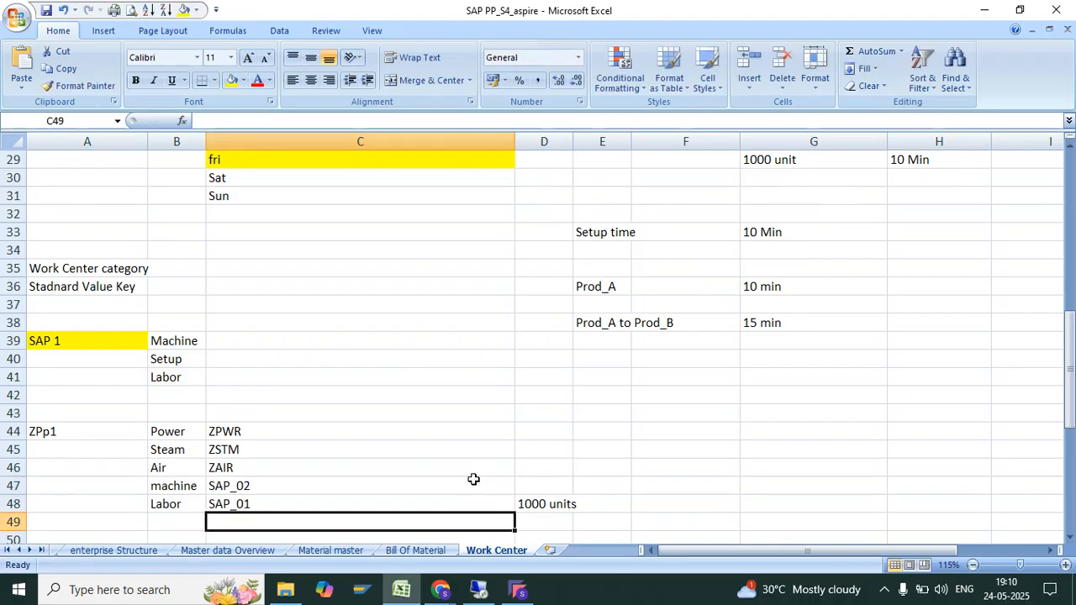
# Recheck the machine and labor parameters in SAP and correct cell C48 in the Excel notes to SAP_03.
pyautogui.click(479, 589)
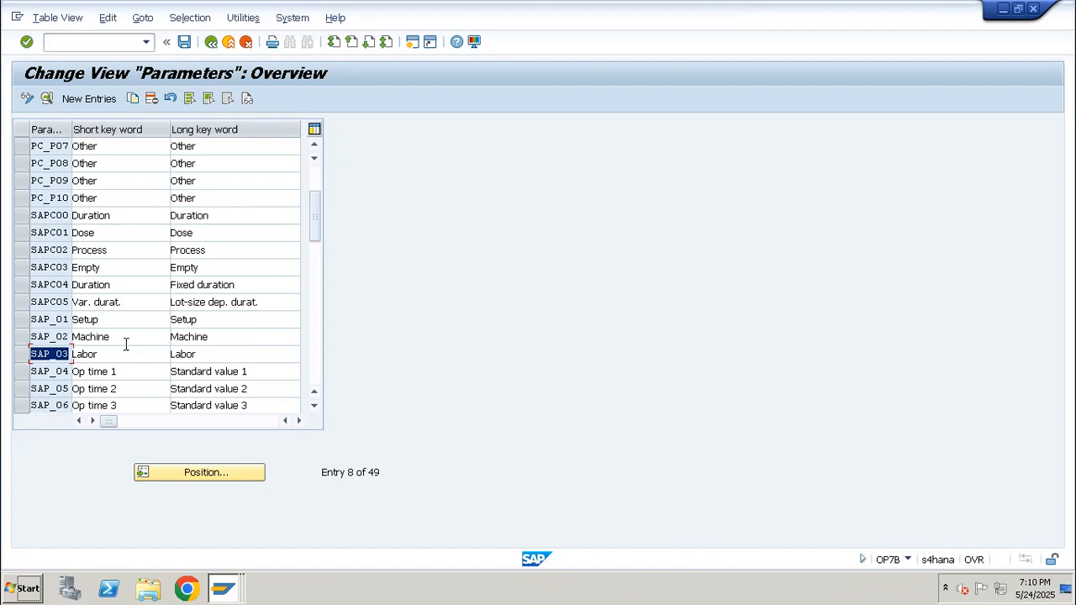
pyautogui.doubleClick(125, 344)
pyautogui.doubleClick(120, 357)
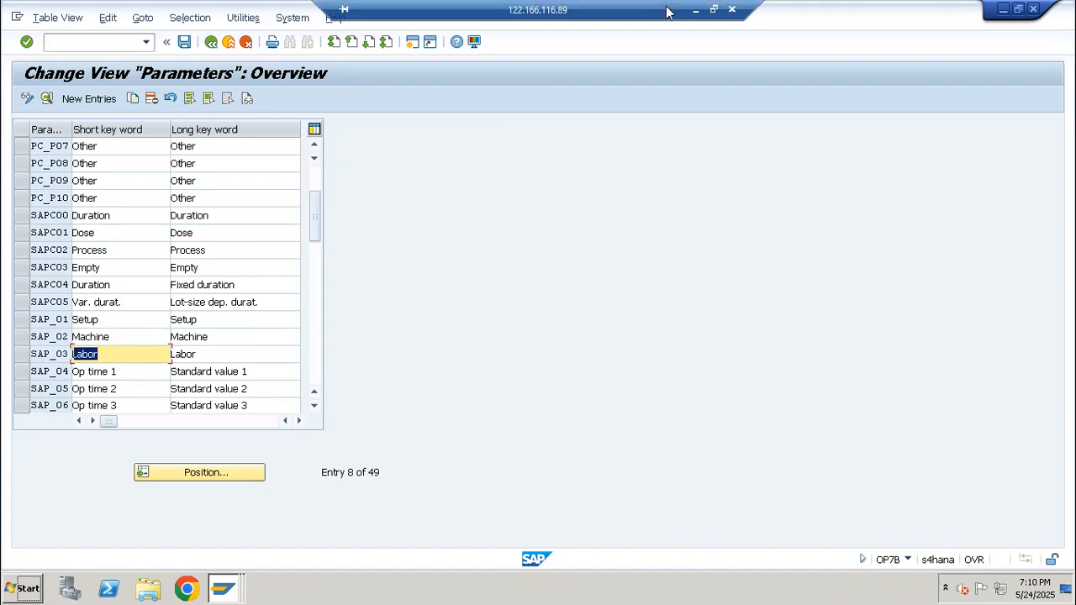
pyautogui.click(695, 12)
pyautogui.click(266, 505)
pyautogui.write('SAP')
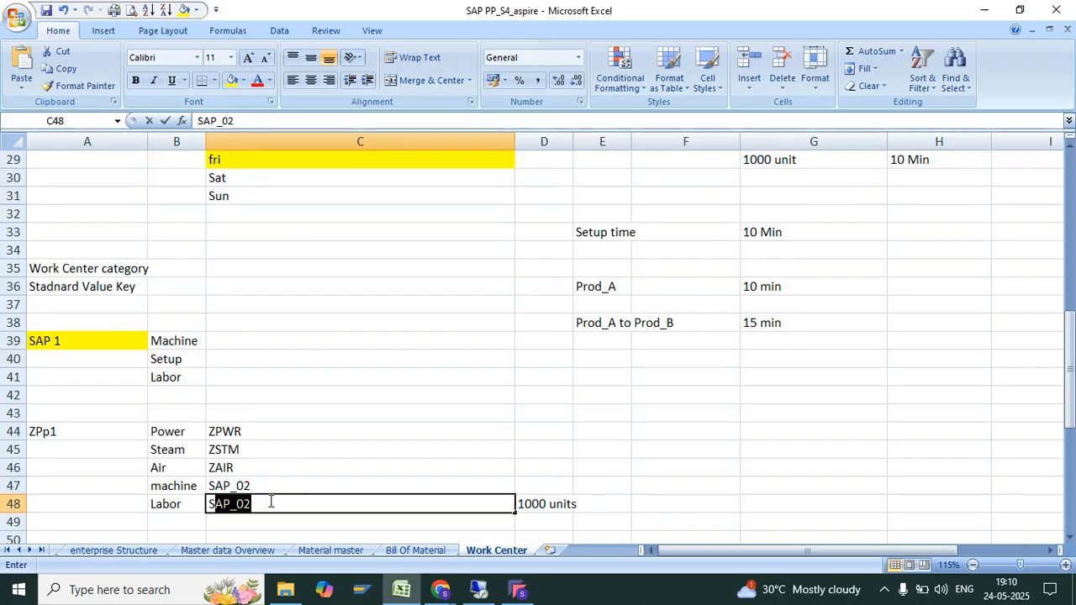
pyautogui.write('_03')
pyautogui.press('Return')
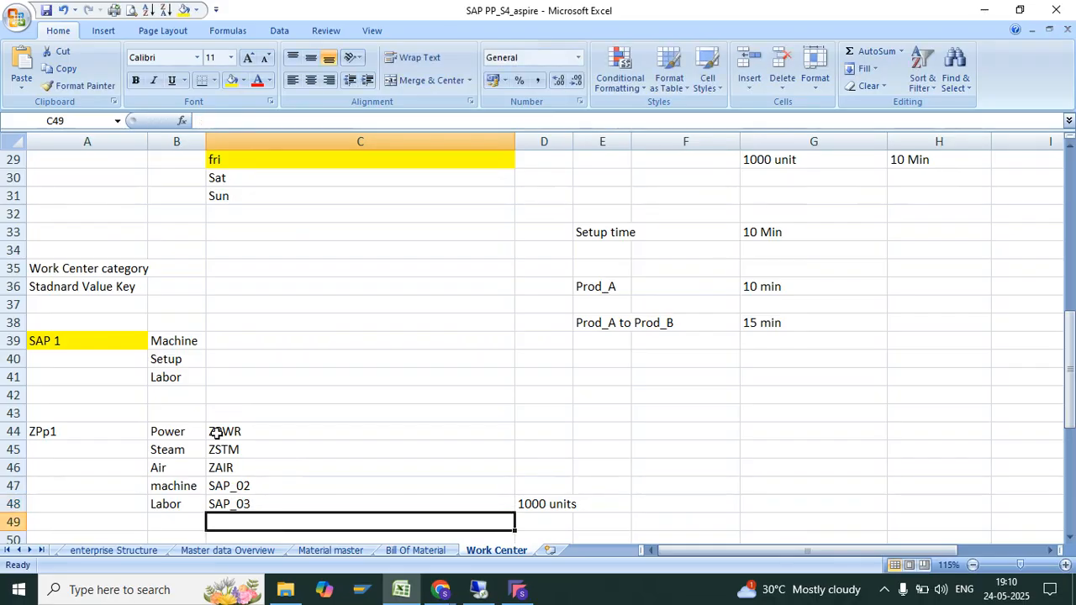
# Rewrite the custom standard value key in cell A44 as ZPP1.
pyautogui.moveTo(176, 433); pyautogui.dragTo(178, 489)
pyautogui.click(180, 516)
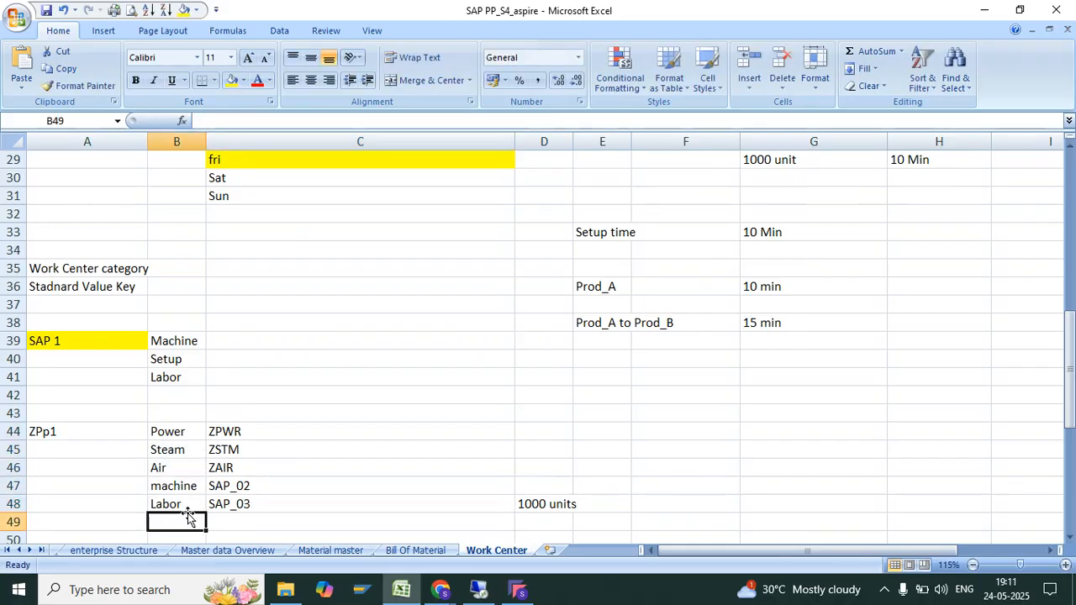
pyautogui.click(185, 434)
pyautogui.moveTo(185, 435); pyautogui.dragTo(177, 468)
pyautogui.click(105, 431)
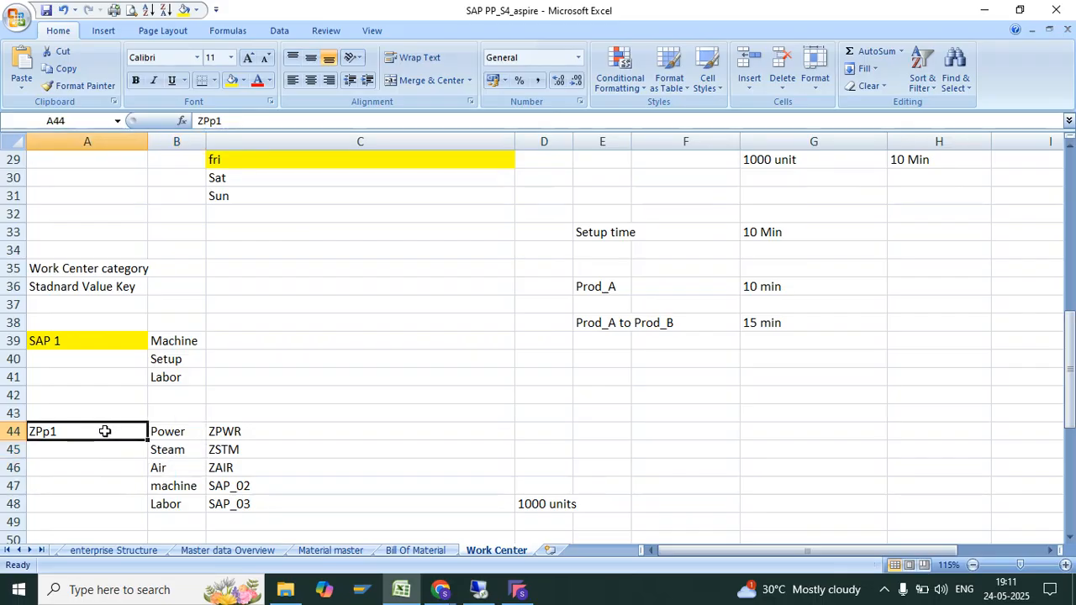
pyautogui.write('ZPP1')
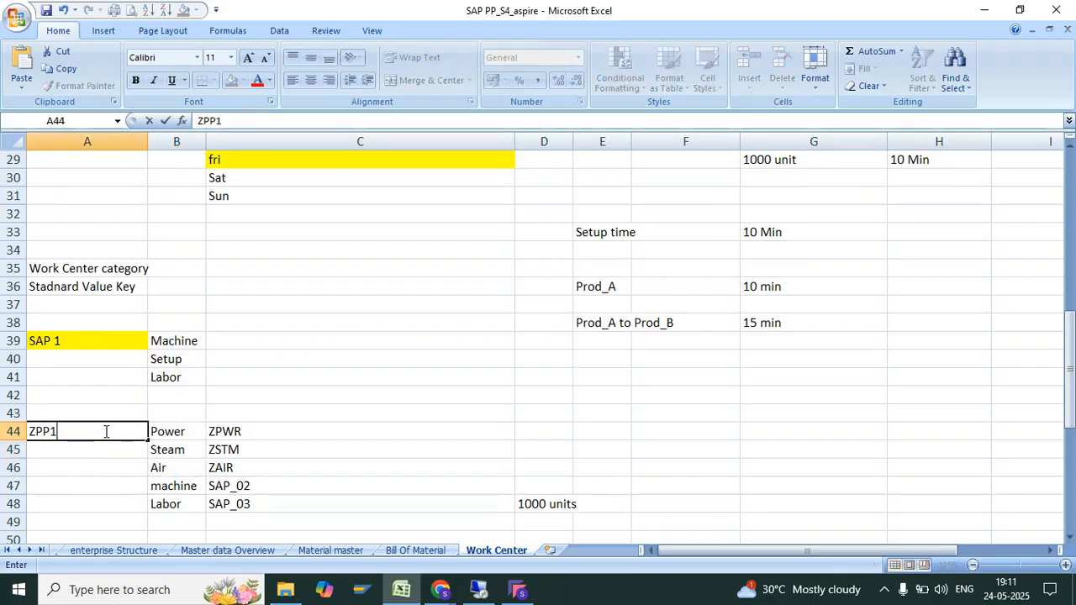
pyautogui.press('Return')
pyautogui.moveTo(173, 424); pyautogui.dragTo(215, 486)
pyautogui.click(102, 286)
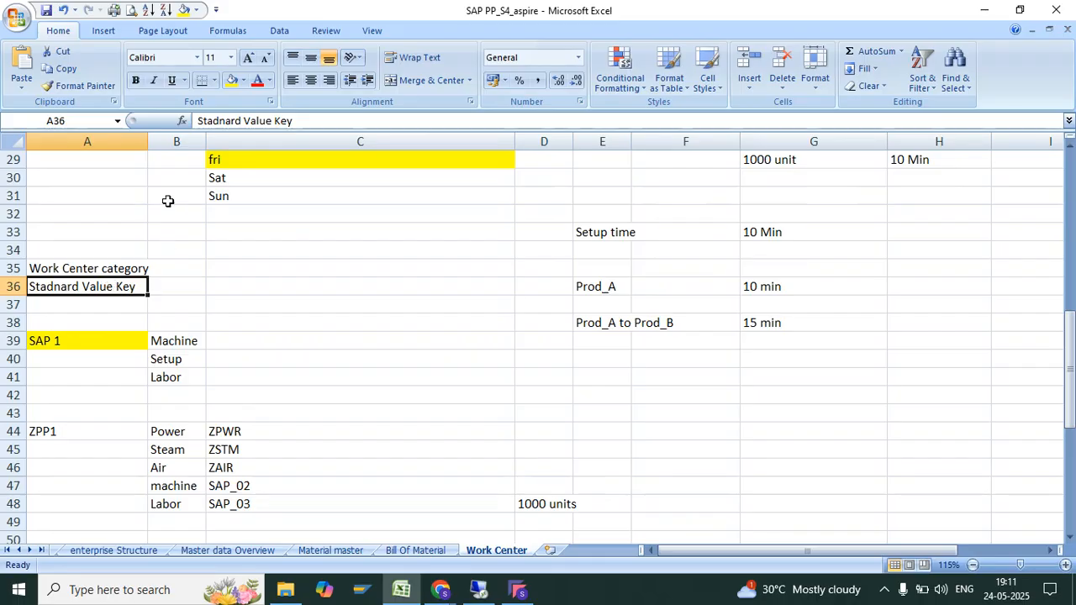
pyautogui.moveTo(148, 141); pyautogui.dragTo(147, 141)
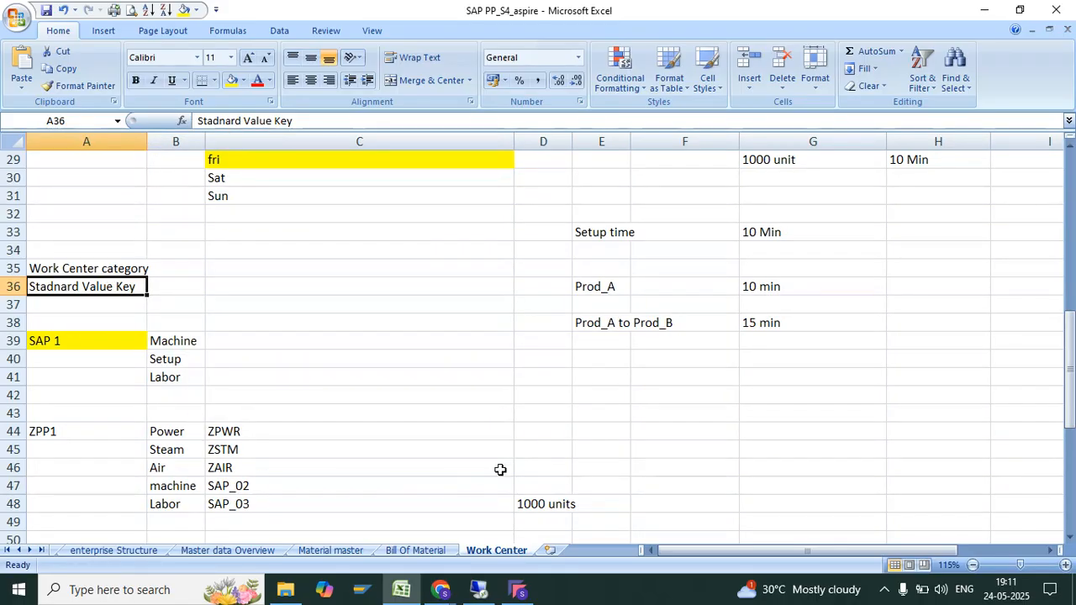
# Switch to SAP, save the parameters under the proposed customizing request, and return to the implementation guide.
pyautogui.click(478, 589)
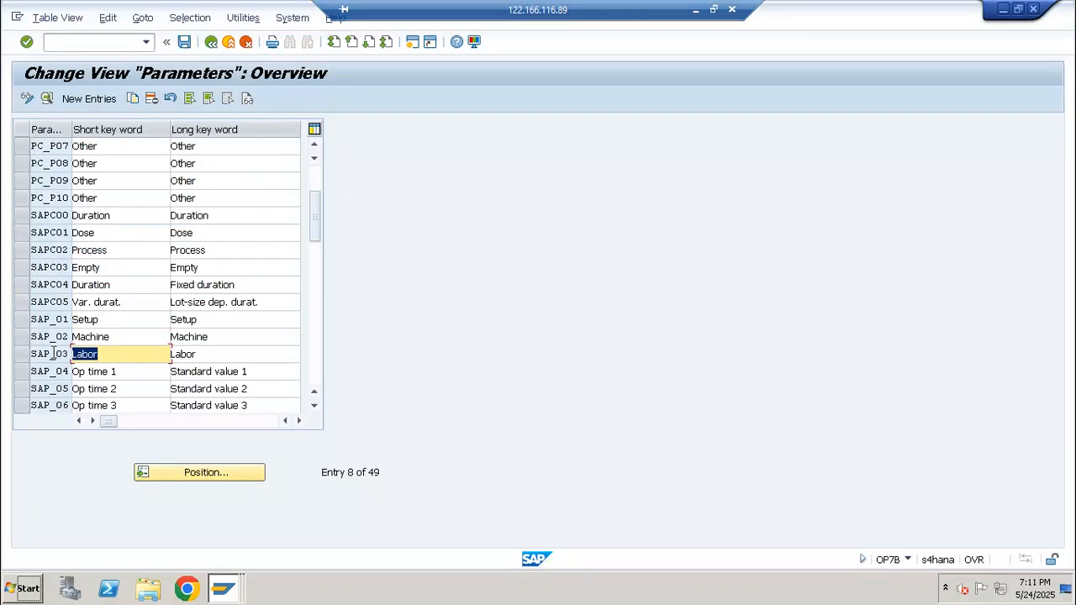
pyautogui.click(191, 46)
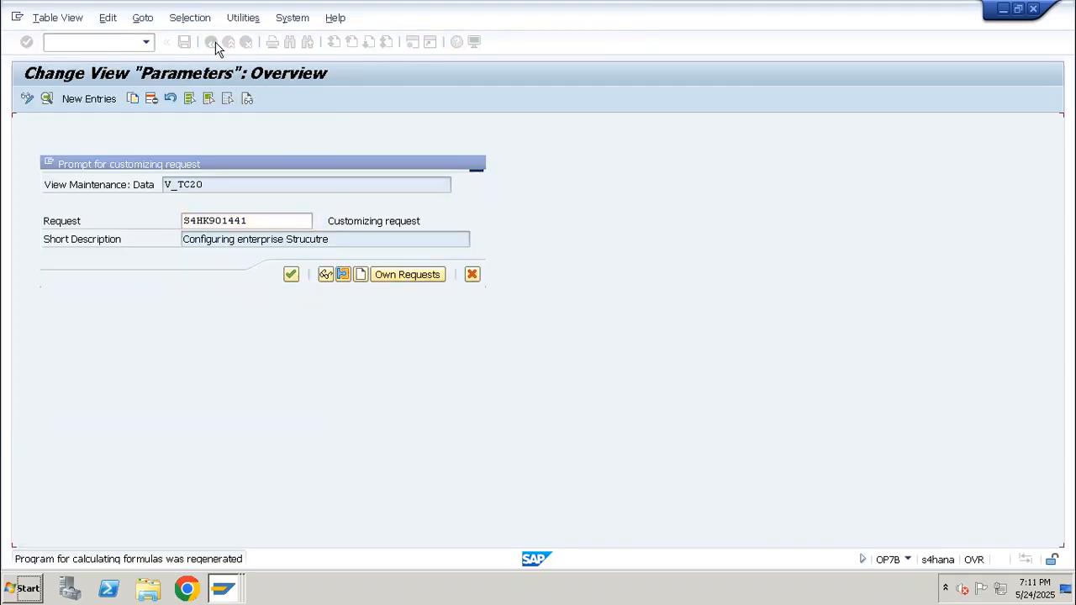
pyautogui.press('Return')
pyautogui.click(211, 41)
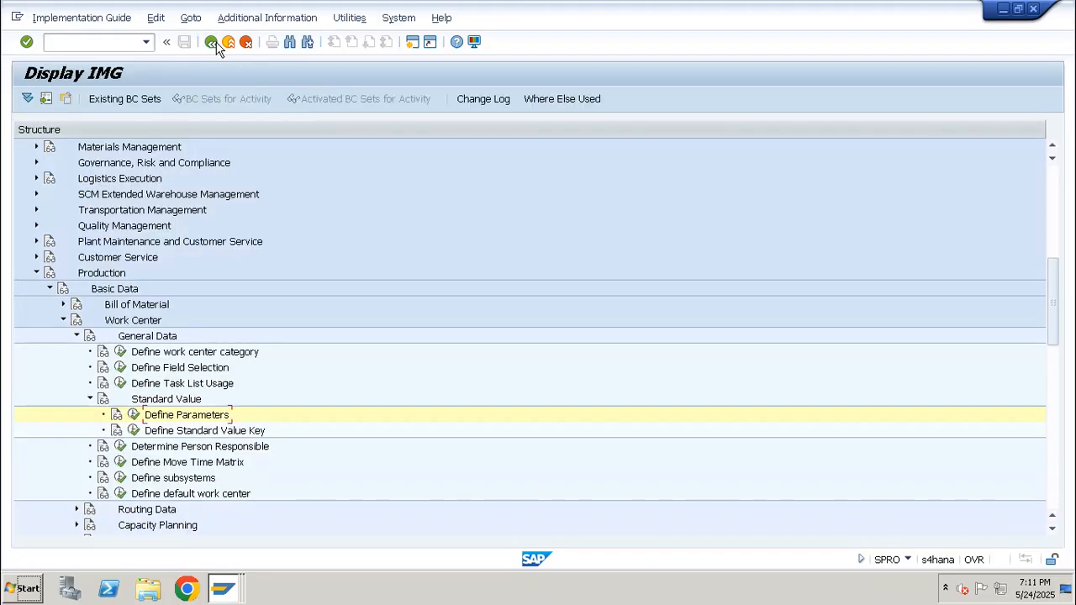
# Create a new standard value key ZPP1 with the description Press Line Input Parameter under Define Standard Value Key.
pyautogui.click(134, 431)
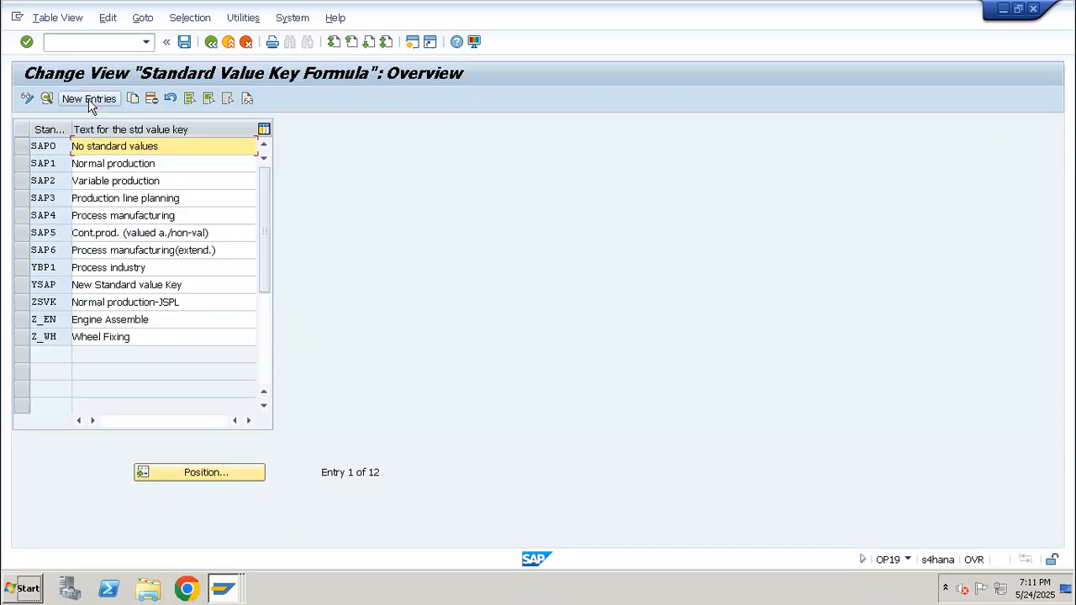
pyautogui.click(89, 99)
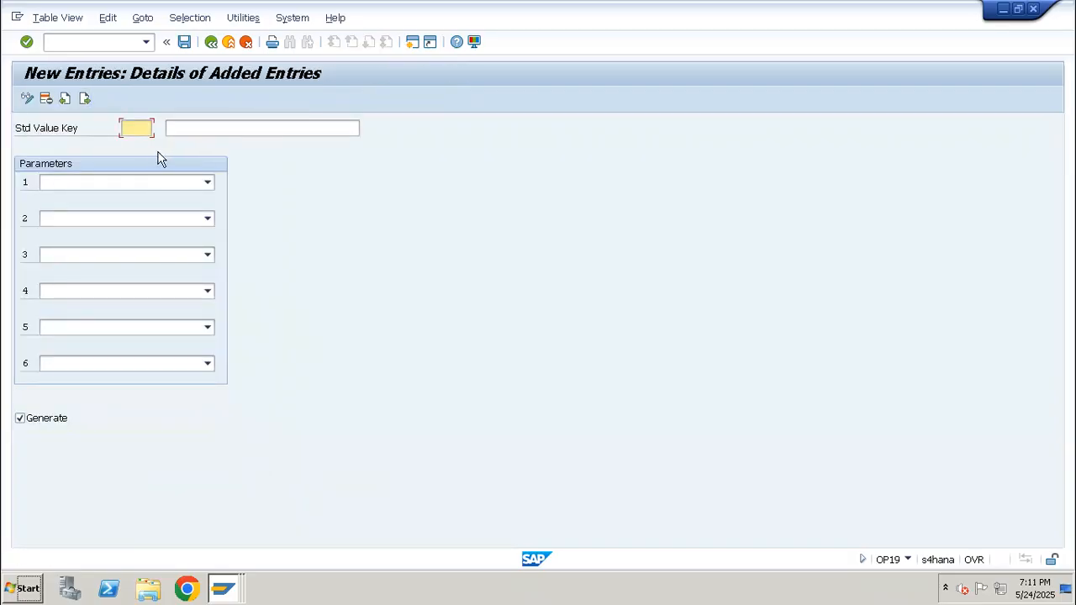
pyautogui.write('ZPP1')
pyautogui.press('Tab')
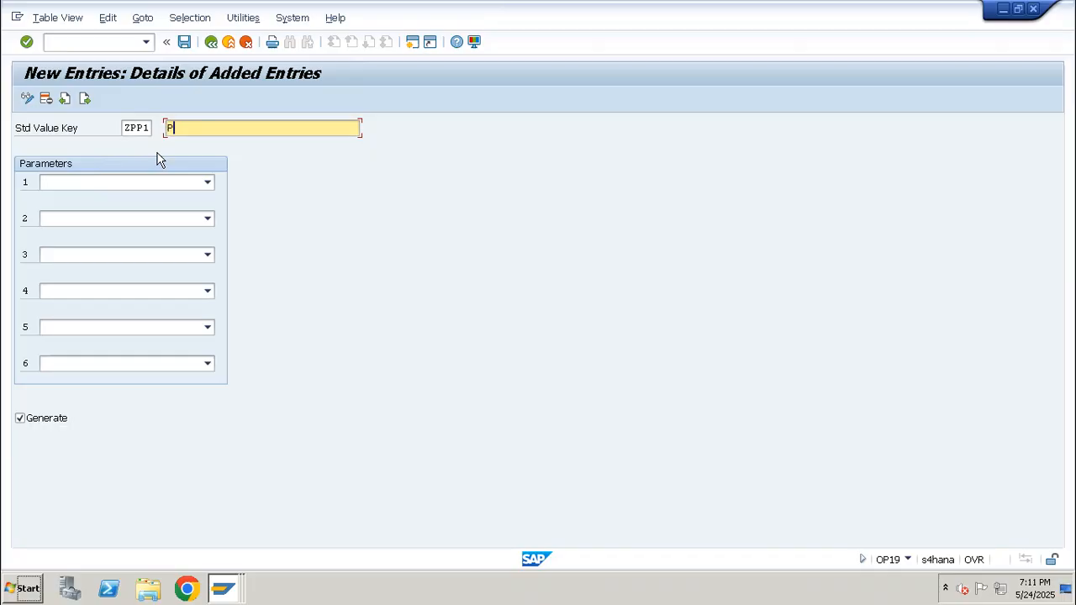
pyautogui.write('Line INut Parameter')
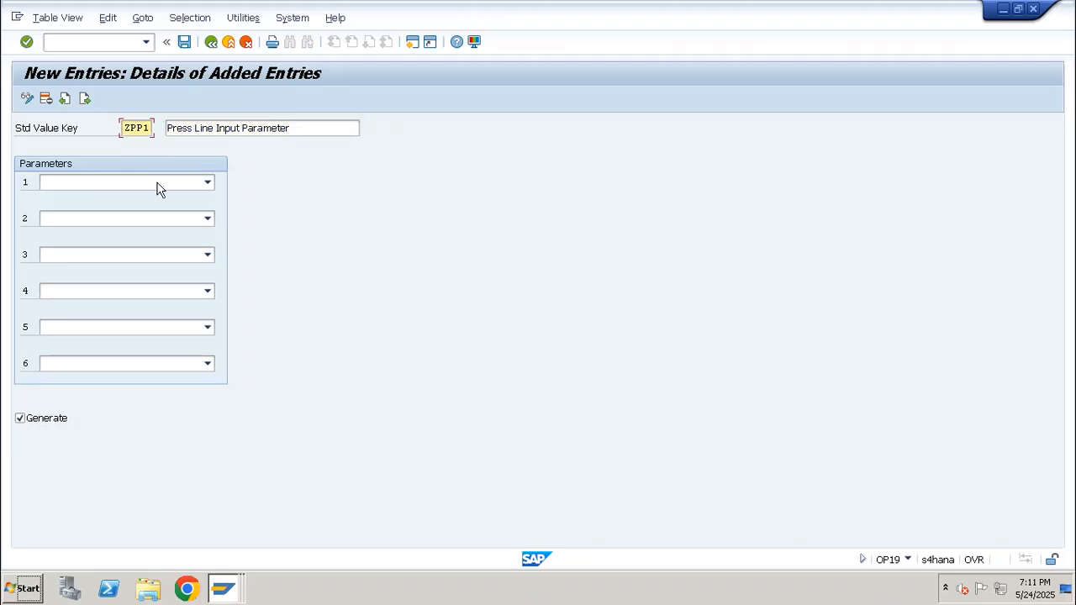
# Set parameter 1 of standard value key ZPP1 to ZPWR Power.
pyautogui.click(160, 187)
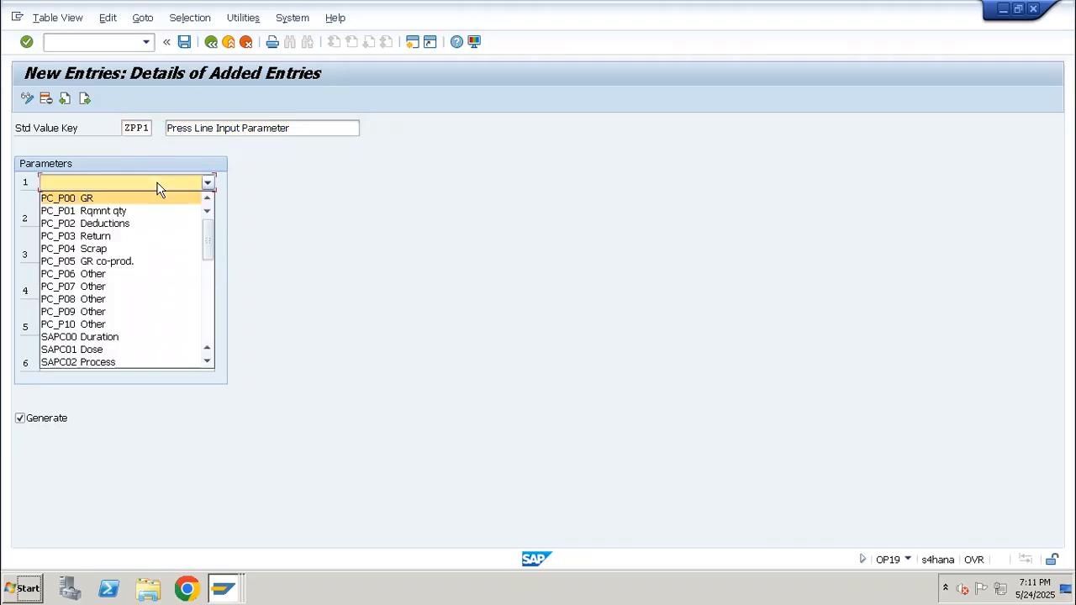
pyautogui.press('z')
pyautogui.press('p')
pyautogui.press('z')
pyautogui.press('p')
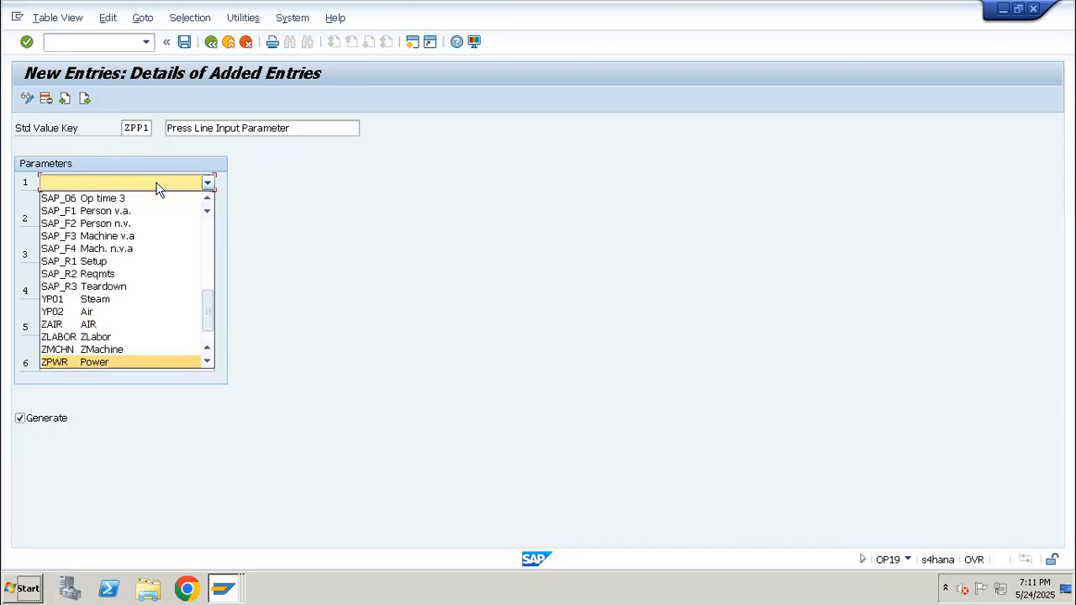
pyautogui.click(95, 363)
# Set parameter 2 of the standard value key to ZAIR AIR.
pyautogui.click(126, 218)
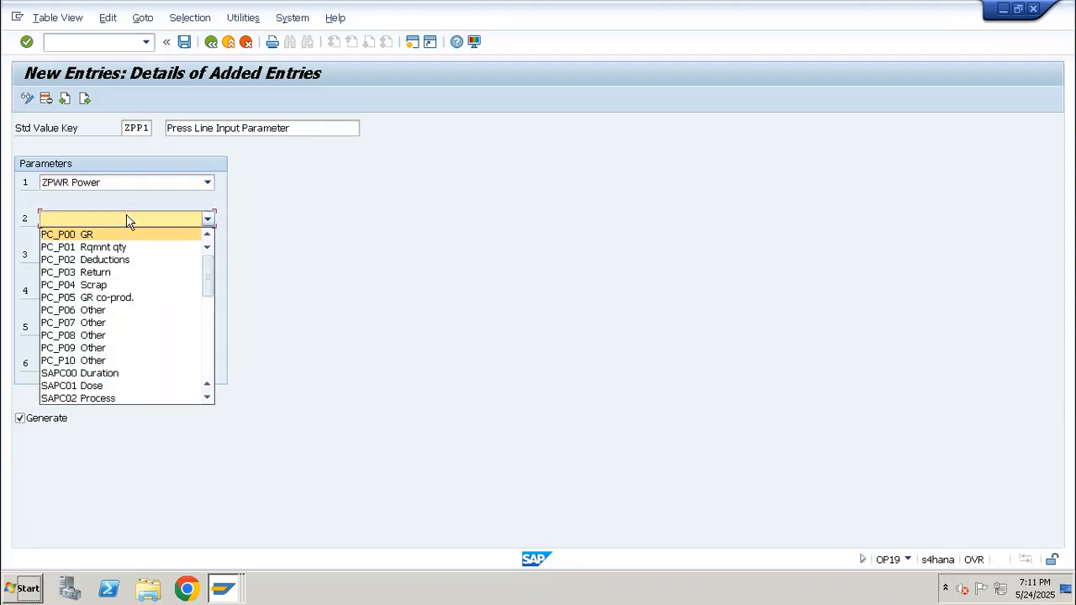
pyautogui.press('z')
pyautogui.press('p')
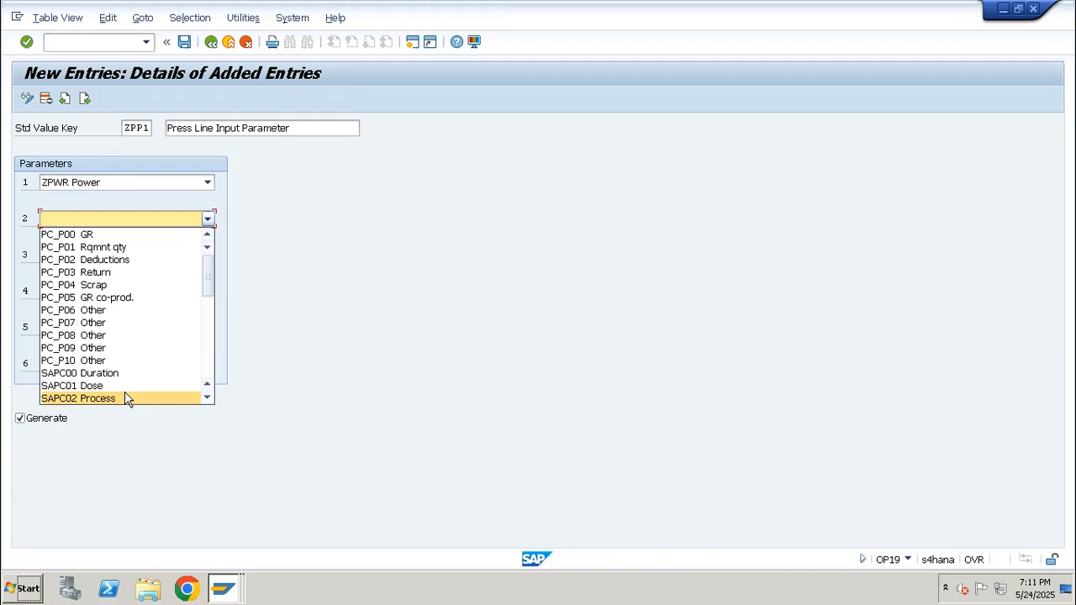
pyautogui.scroll(-5, 126, 398)
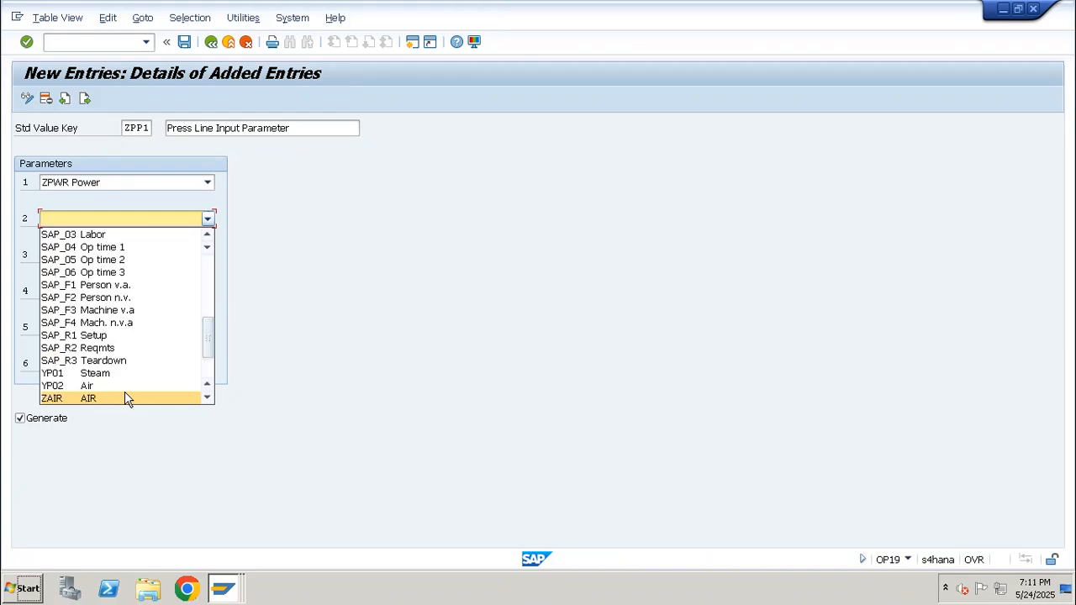
pyautogui.scroll(-1, 126, 398)
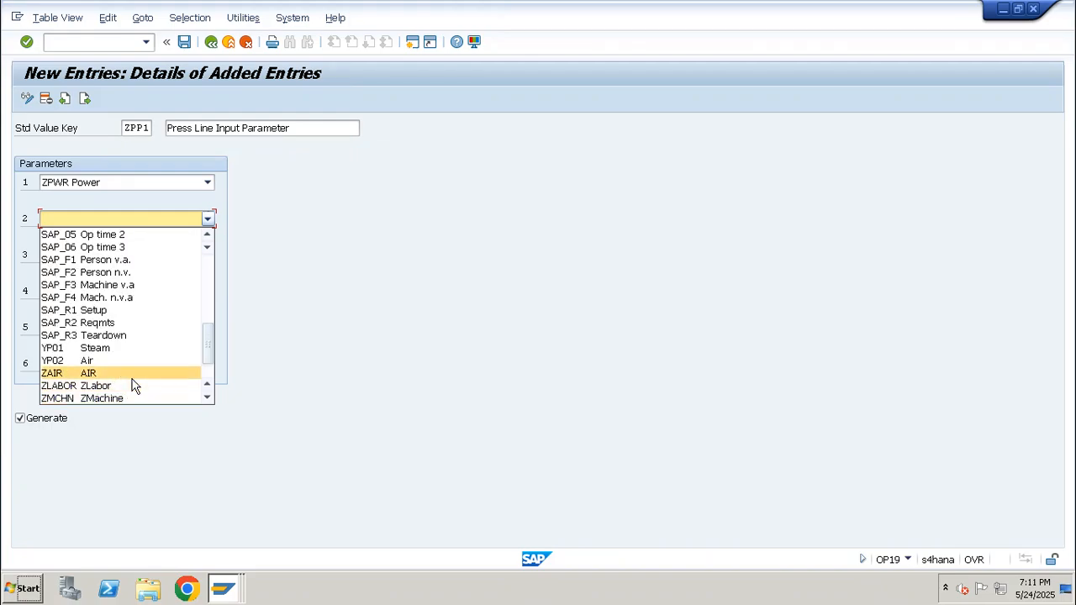
pyautogui.click(132, 376)
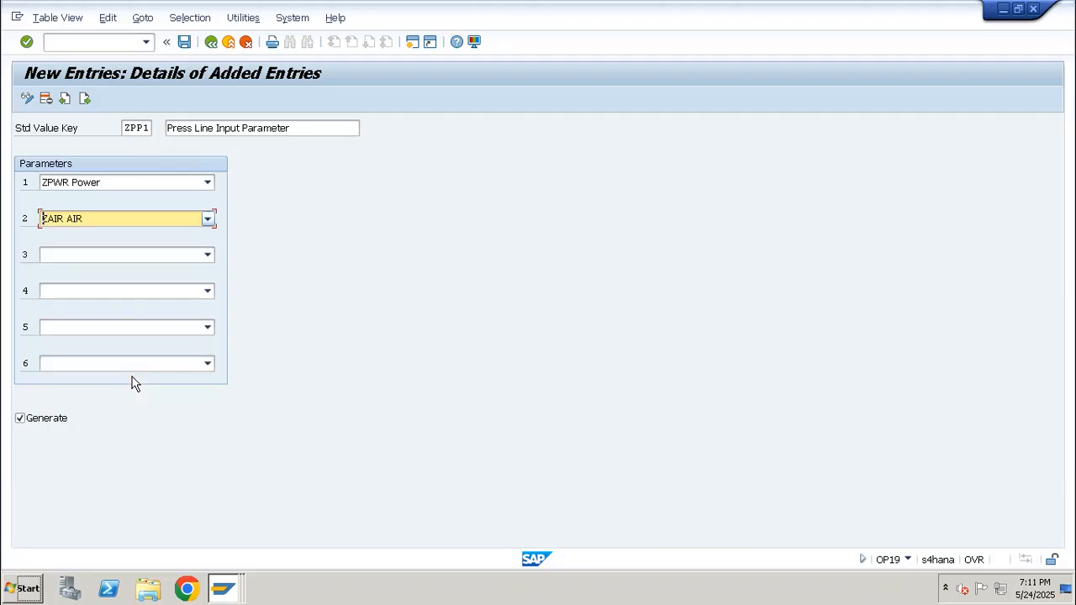
# Set parameter 3 of the standard value key to ZSTM STEAM.
pyautogui.click(153, 255)
pyautogui.scroll(-5, 149, 306)
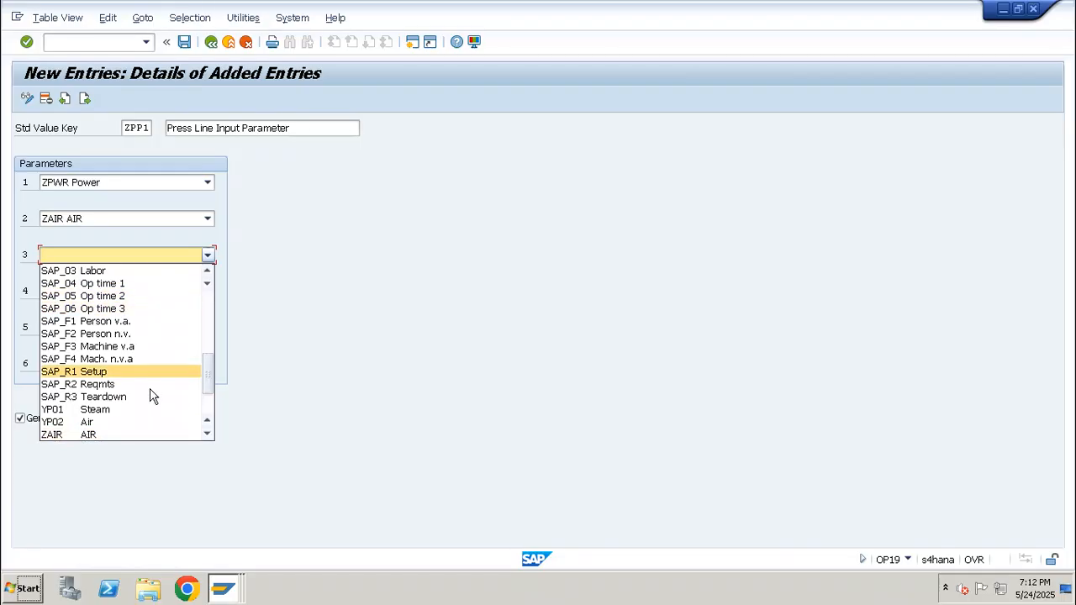
pyautogui.click(207, 435)
pyautogui.click(207, 435)
pyautogui.click(207, 435)
pyautogui.click(208, 435)
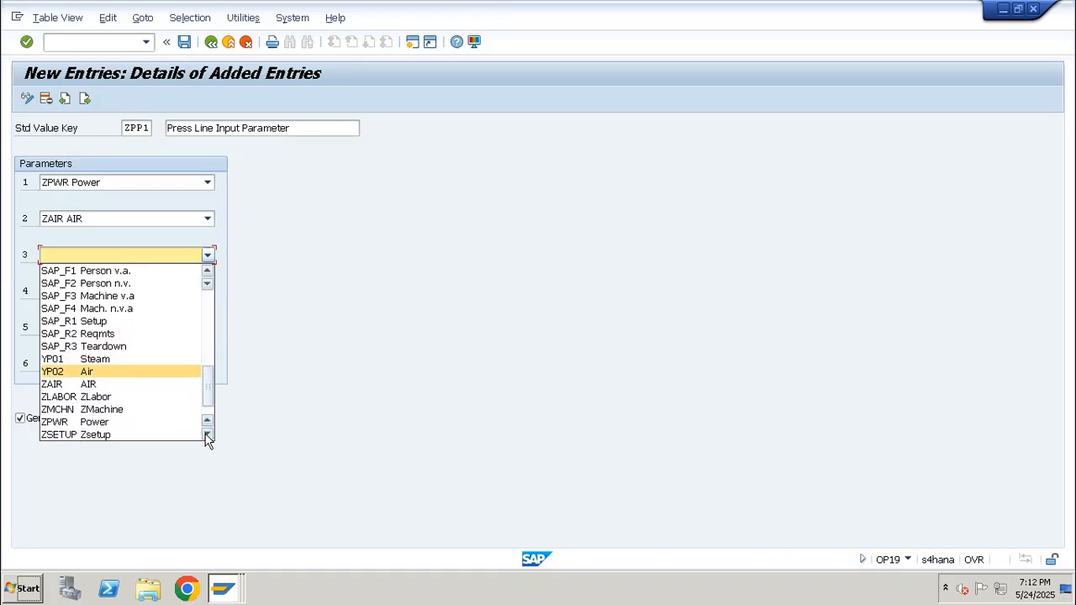
pyautogui.click(208, 435)
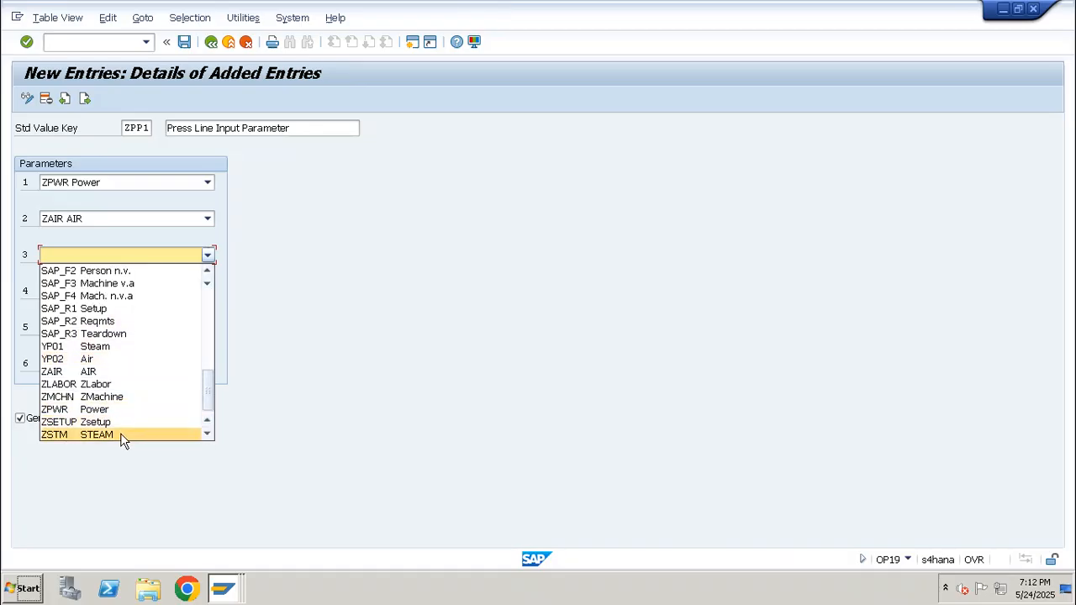
pyautogui.click(121, 437)
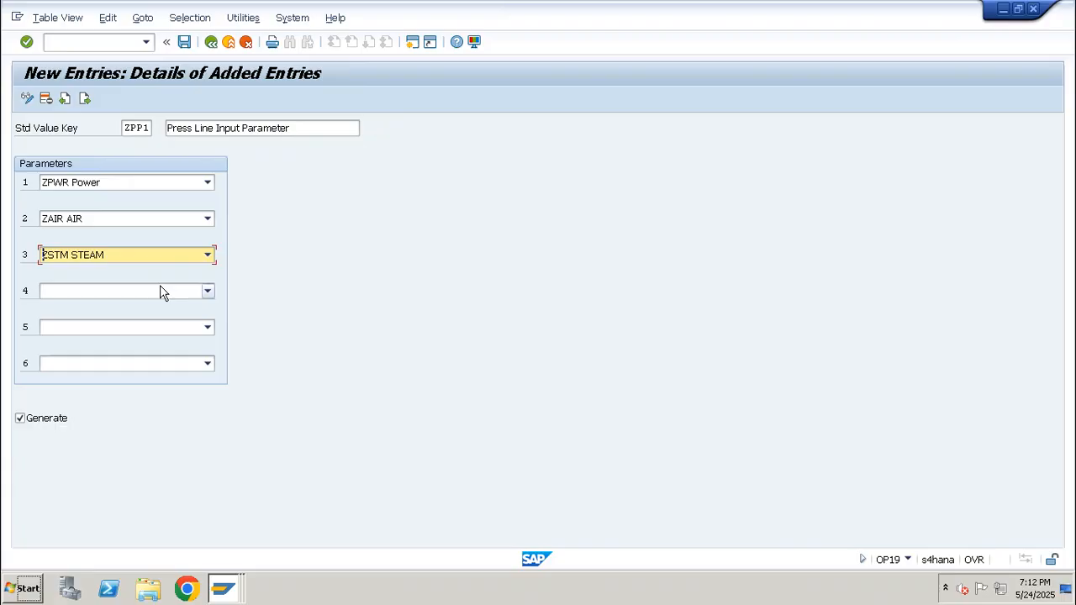
# Switch to the Excel notes to check the parameter codes planned for ZPP1.
pyautogui.click(159, 287)
pyautogui.moveTo(205, 339); pyautogui.dragTo(200, 424)
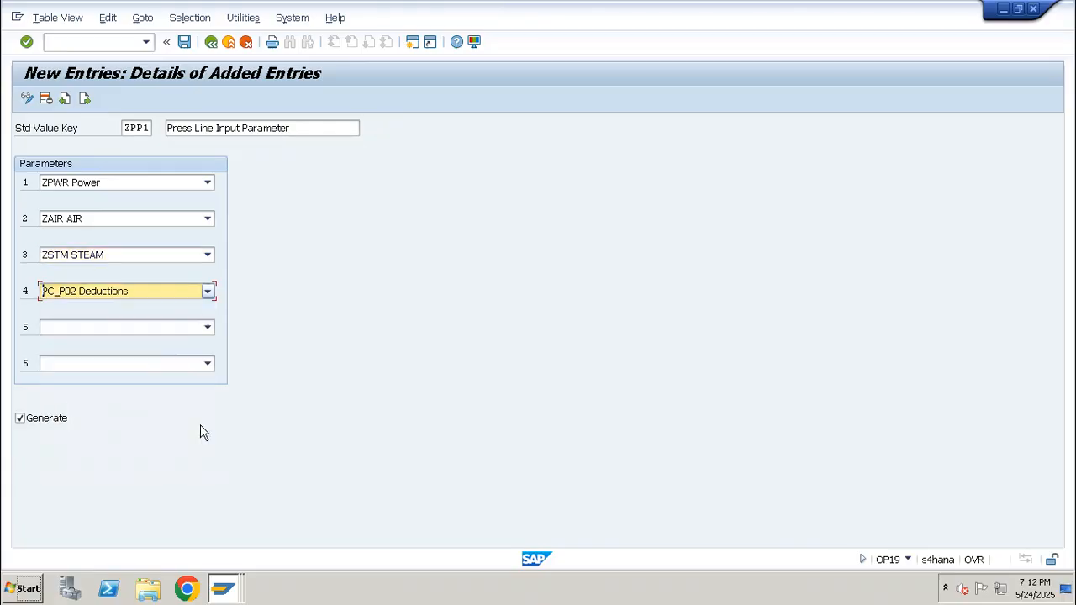
pyautogui.moveTo(422, 7)
pyautogui.click(702, 15)
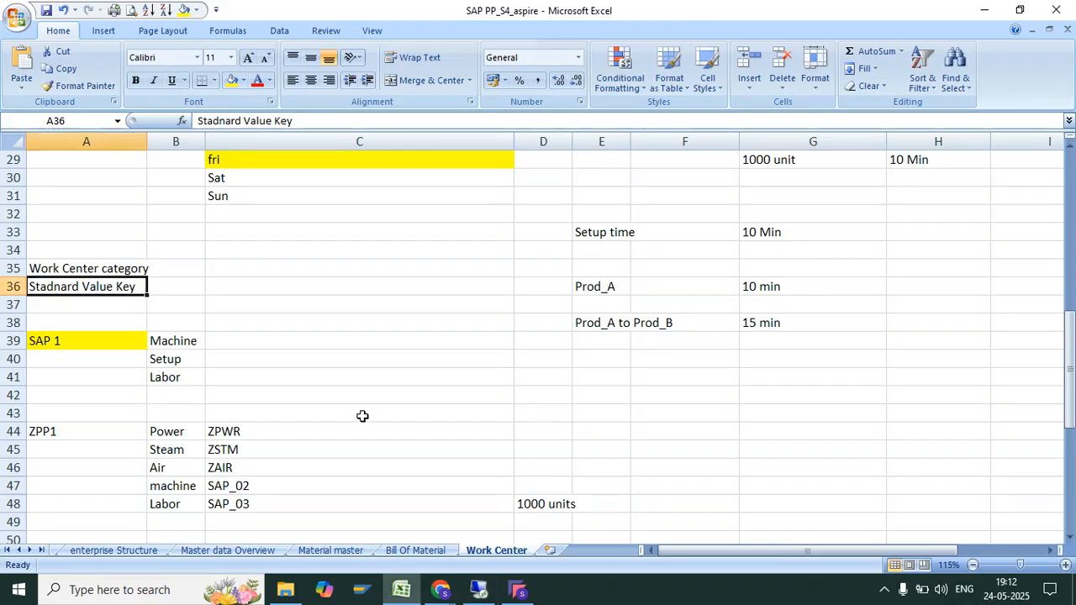
pyautogui.moveTo(294, 424); pyautogui.dragTo(277, 456)
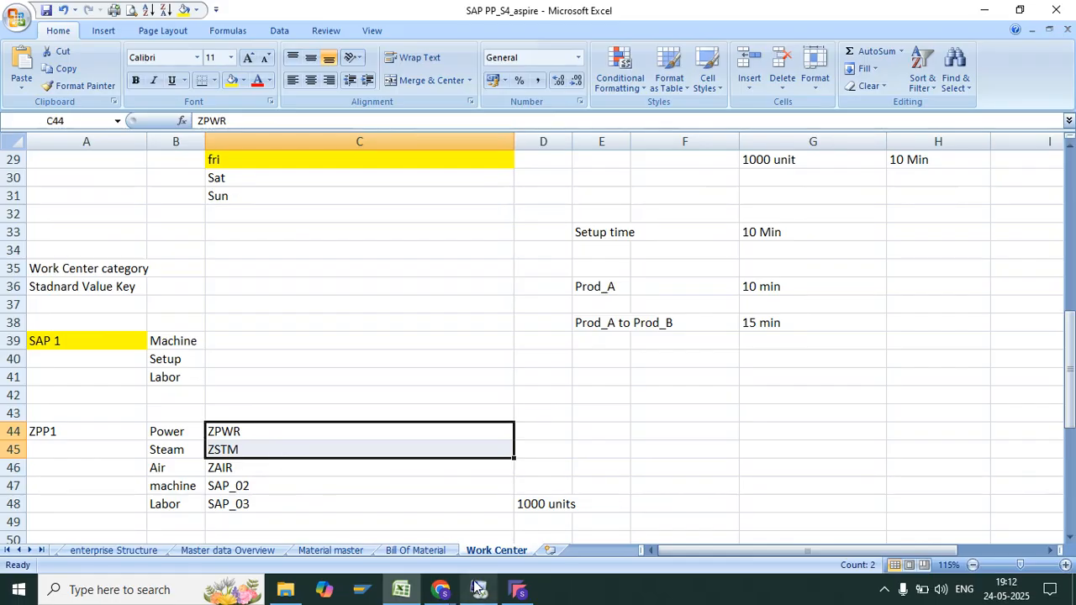
# Move the machine and Labor entries with their codes from B47:C48 down one row to free row 47.
pyautogui.moveTo(199, 490); pyautogui.dragTo(210, 503)
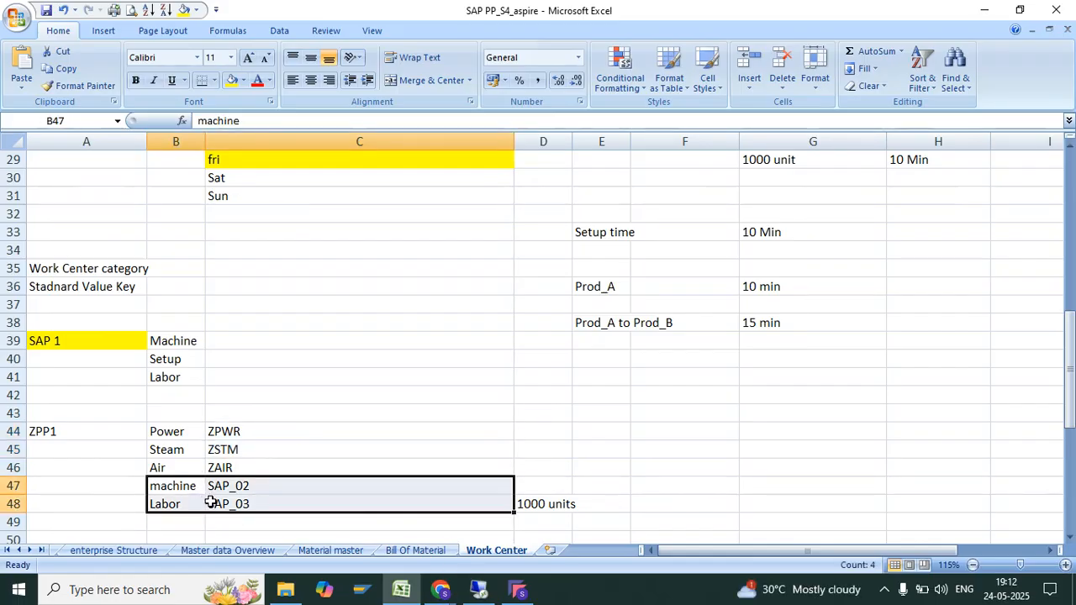
pyautogui.press('Down')
pyautogui.press('Up')
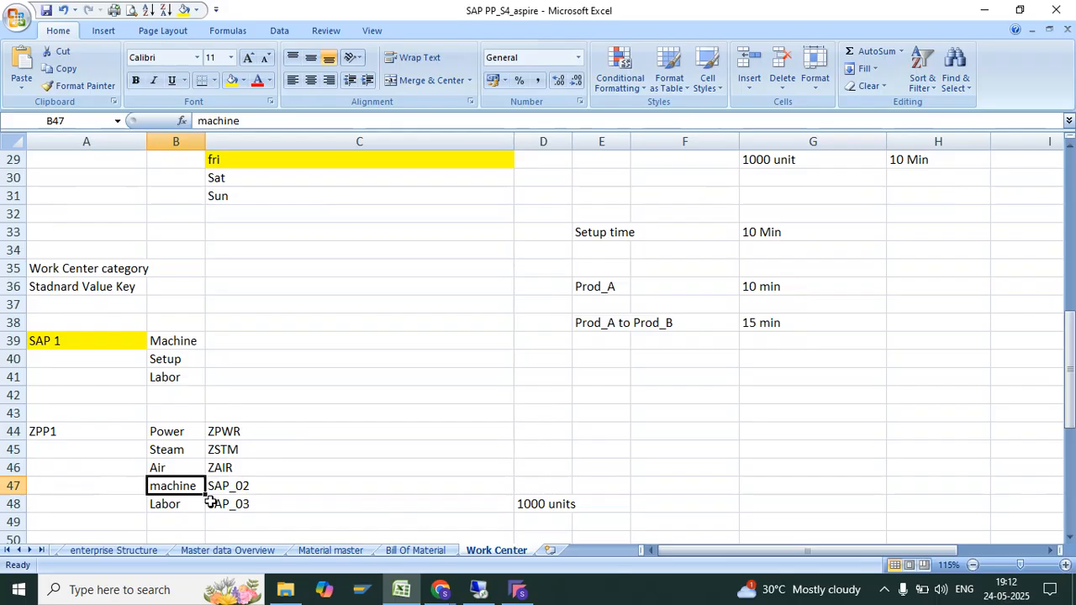
pyautogui.hotkey('shift', 'Right')
pyautogui.hotkey('shift', 'Down')
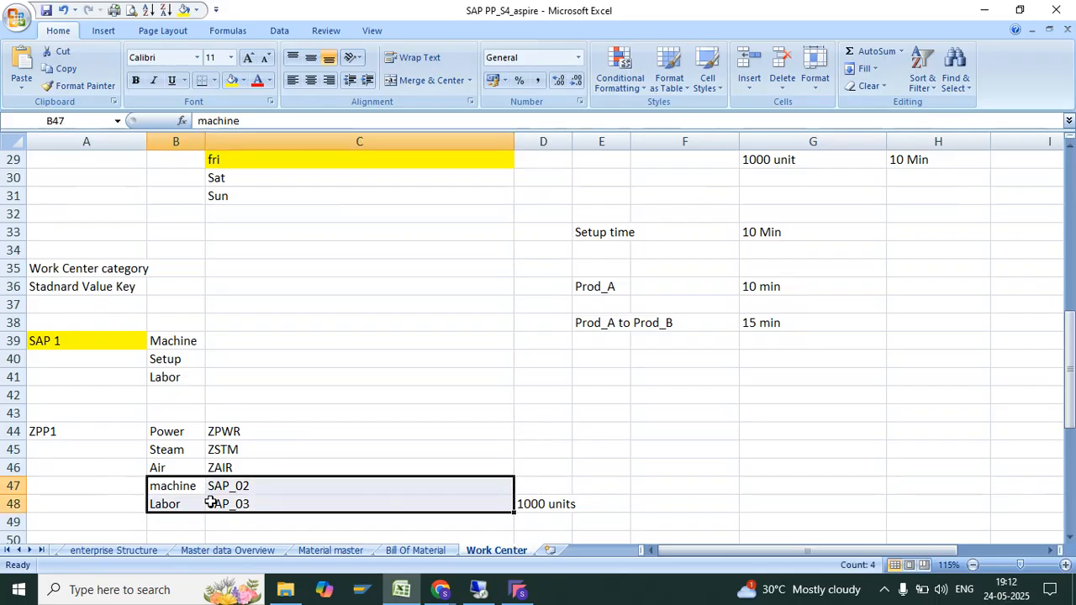
pyautogui.press('Down')
pyautogui.press('Up')
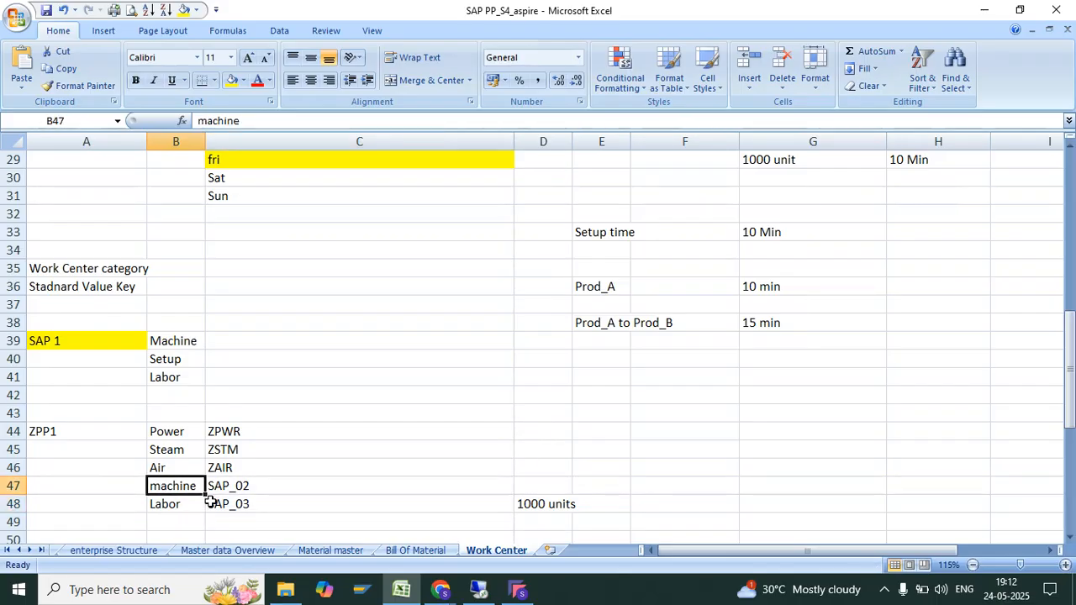
pyautogui.hotkey('shift', 'Right')
pyautogui.hotkey('shift', 'Down')
pyautogui.write('x')
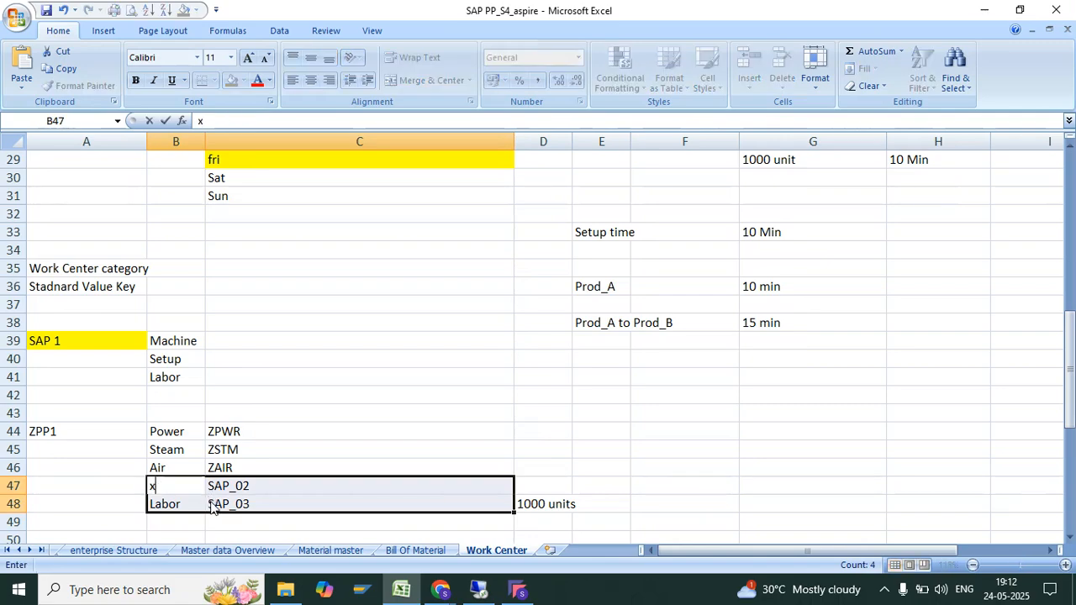
pyautogui.press('Escape')
pyautogui.hotkey('ctrl', 'x')
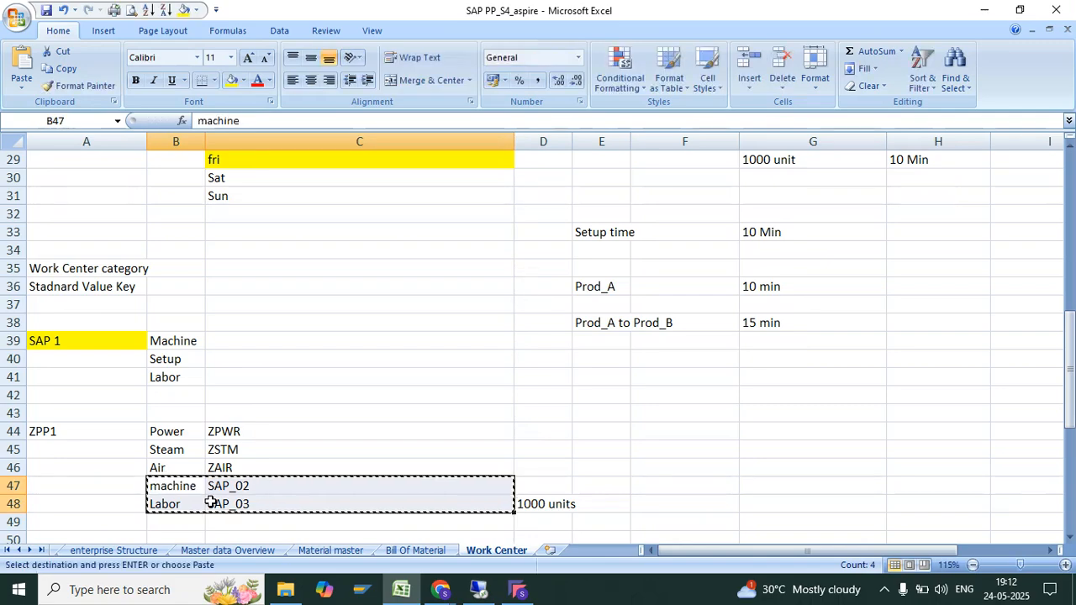
pyautogui.press('Down')
pyautogui.press('Return')
# Enter Setup in cell B47 and its parameter code SAP_01 in cell C47.
pyautogui.press('Up')
pyautogui.write('steup')
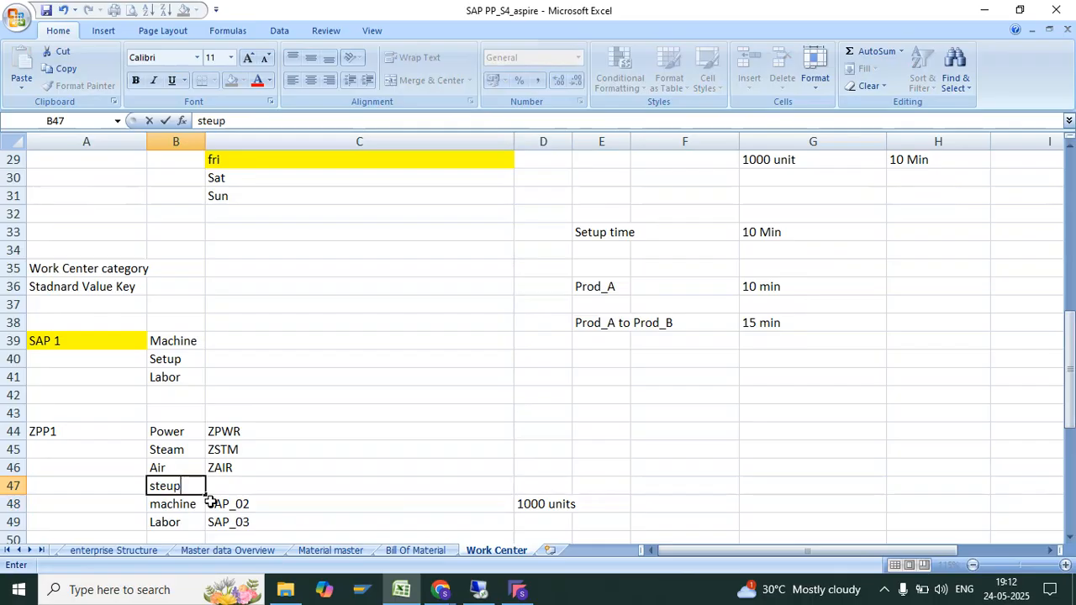
pyautogui.press('Tab')
pyautogui.write('sap_01')
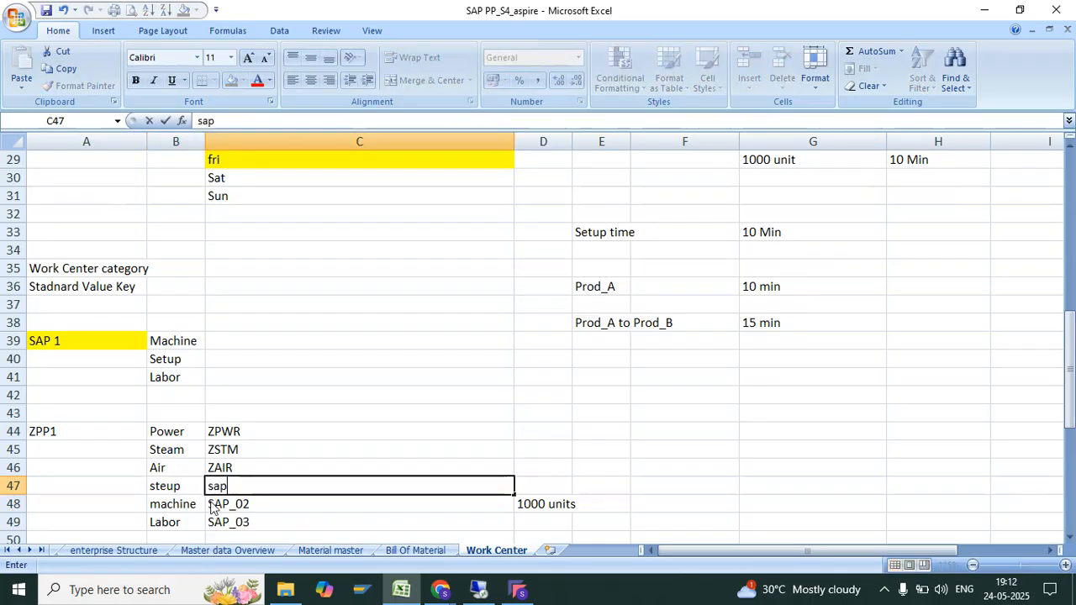
pyautogui.press('Return')
pyautogui.press('Up')
pyautogui.press('Right')
pyautogui.write('SAP_01')
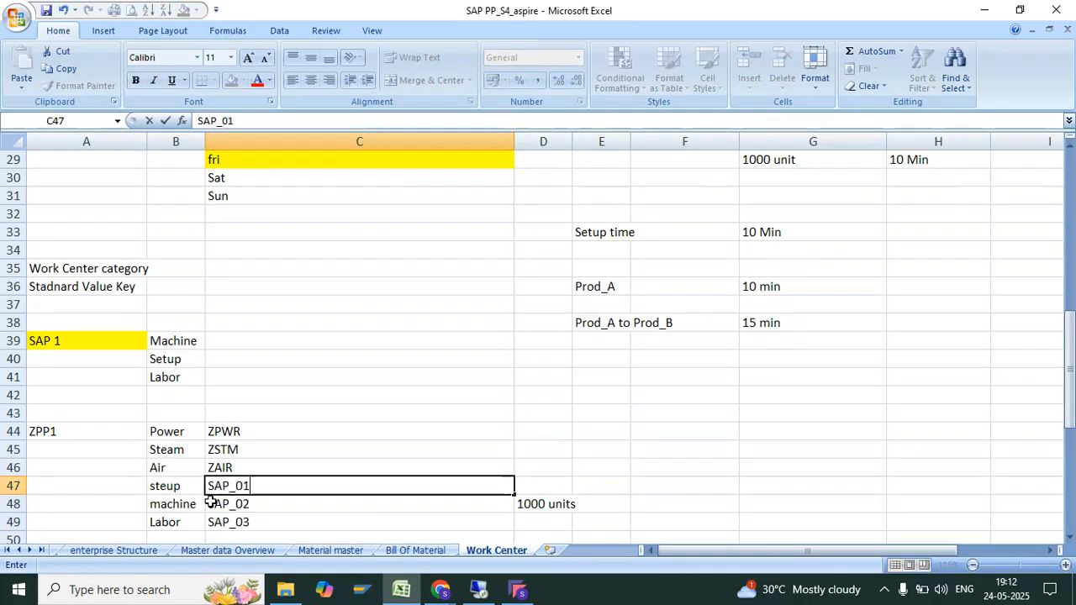
pyautogui.press('Return')
pyautogui.press('Left')
pyautogui.press('Up')
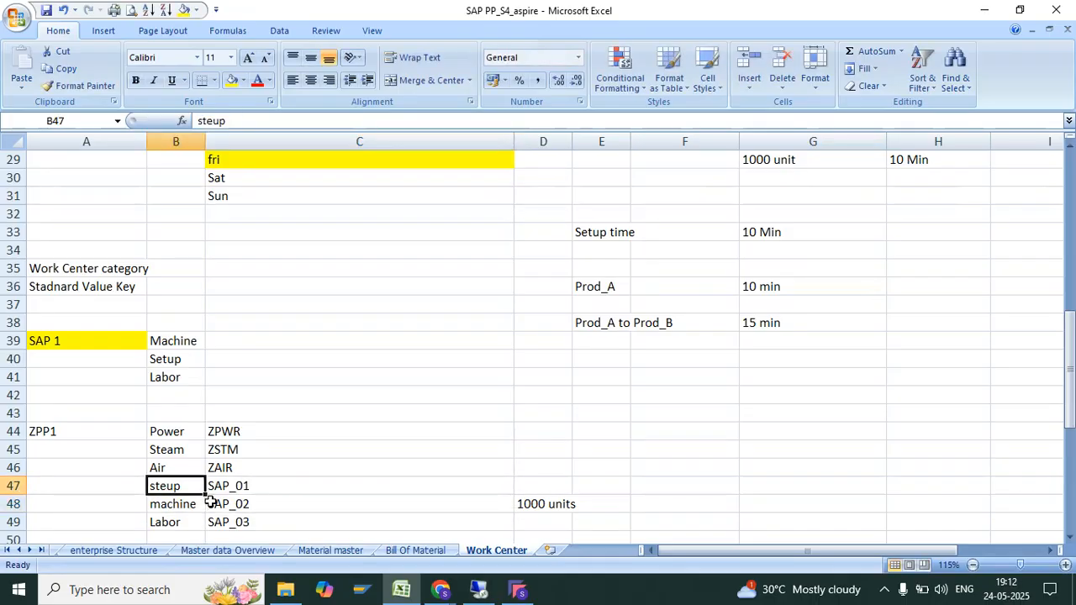
pyautogui.write('Setup')
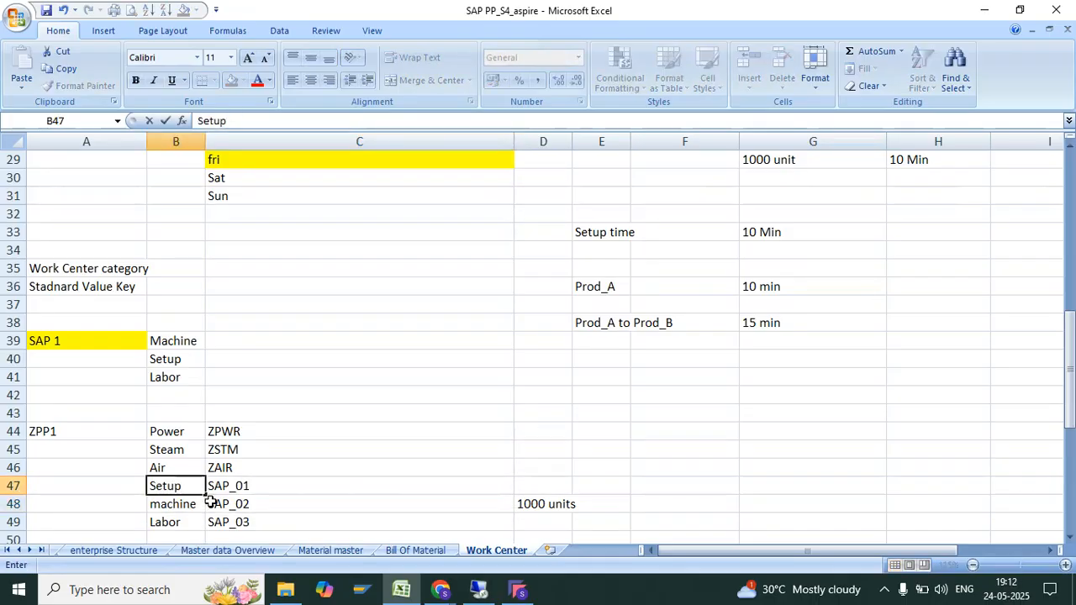
pyautogui.press('Return')
# Switch back to SAP and set parameter 4 of the standard value key to SAP_01 Setup.
pyautogui.hotkey('alt', 'Tab')
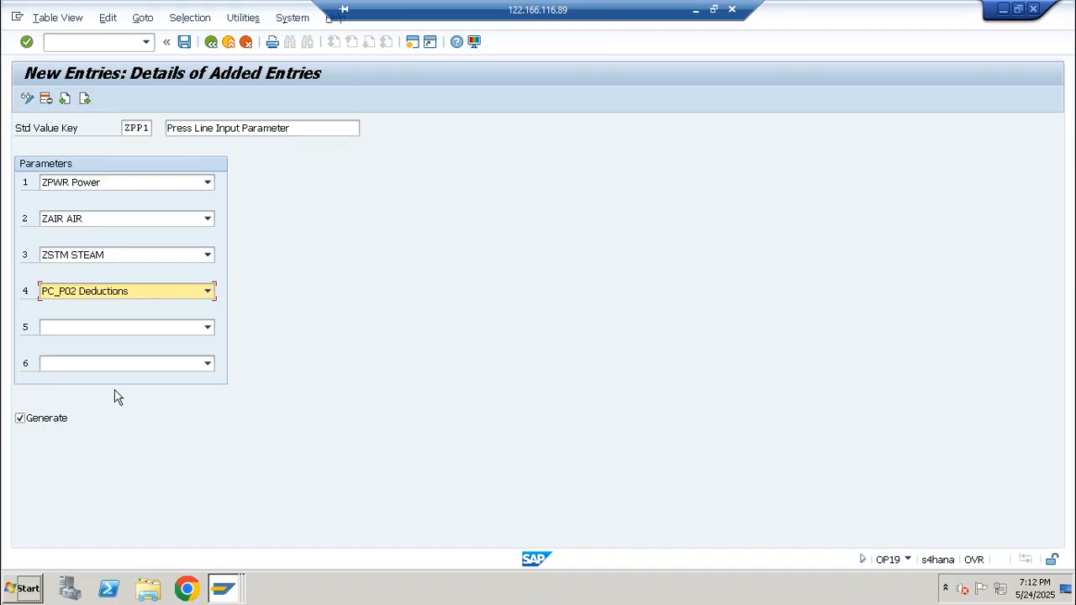
pyautogui.click(179, 290)
pyautogui.write('sap_')
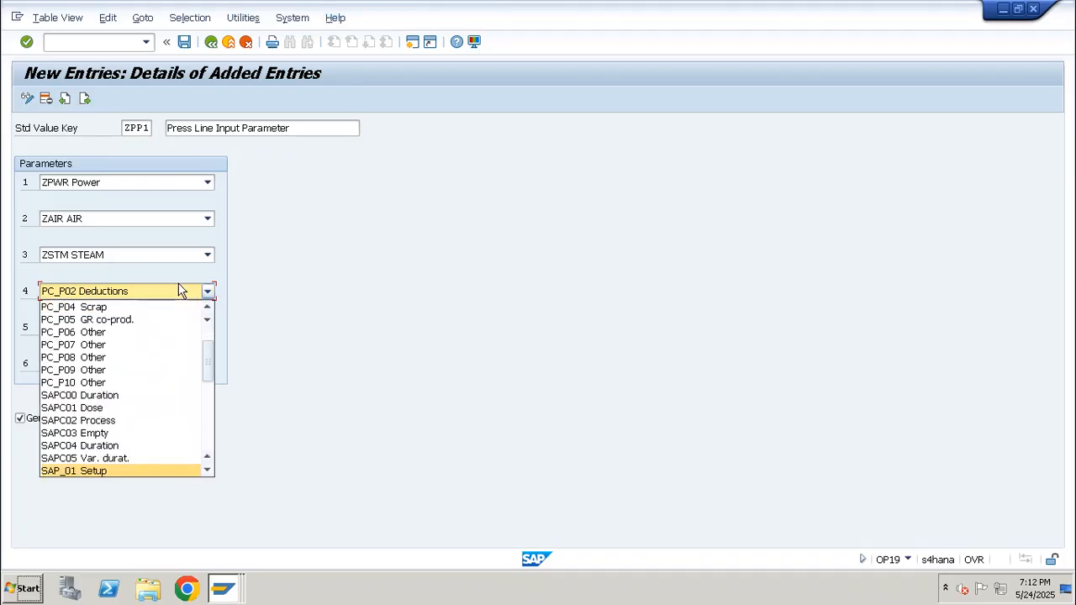
pyautogui.click(144, 475)
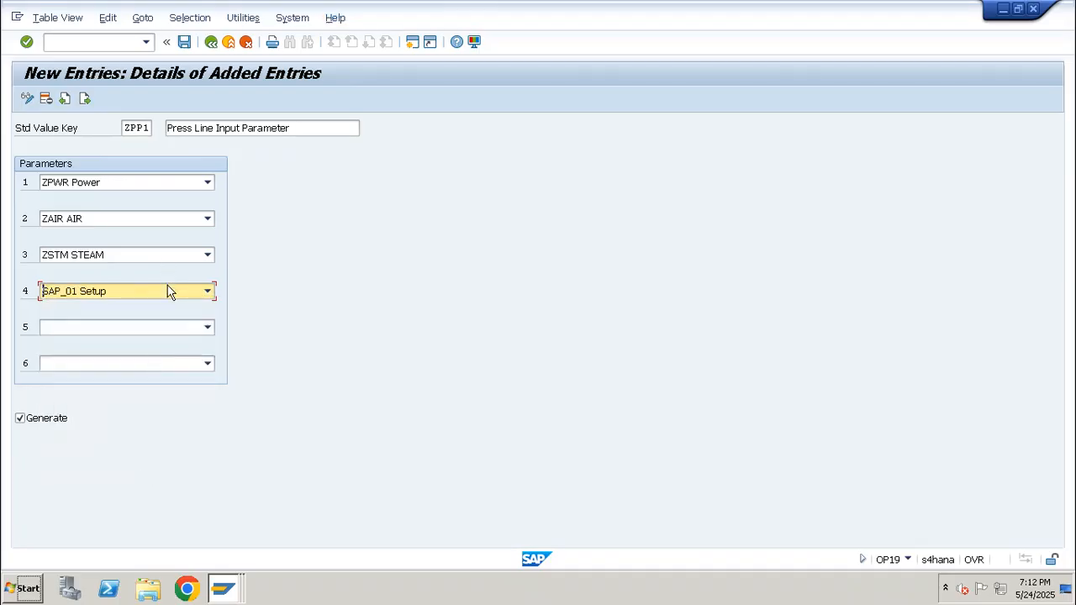
# Set parameter 5 of the standard value key to SAP_02 Machine and parameter 6 to SAP_03 Labor.
pyautogui.click(151, 330)
pyautogui.write('_03')
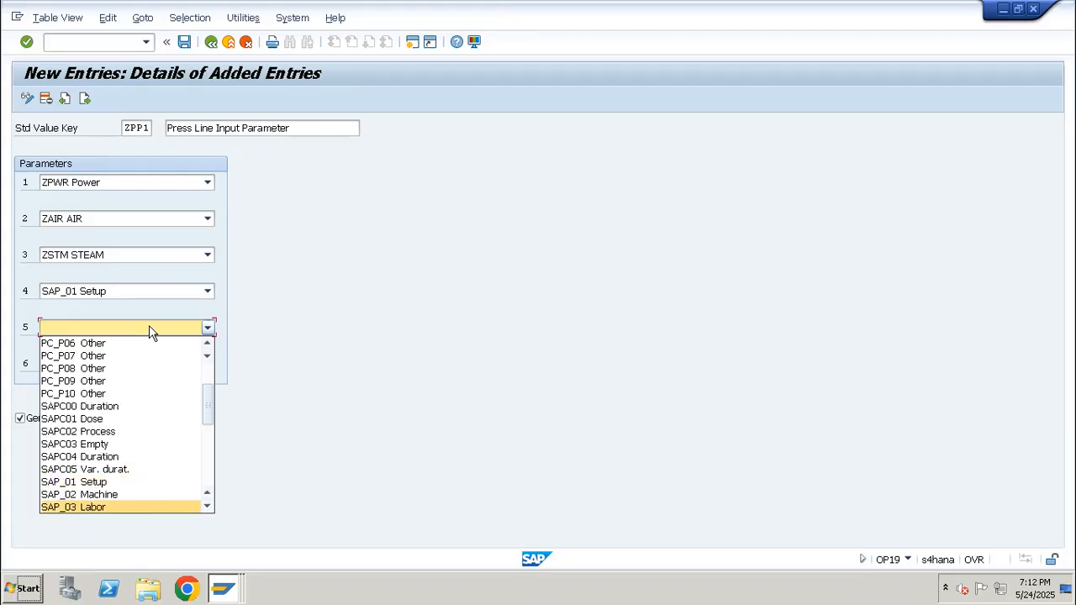
pyautogui.press('Up')
pyautogui.press('Tab')
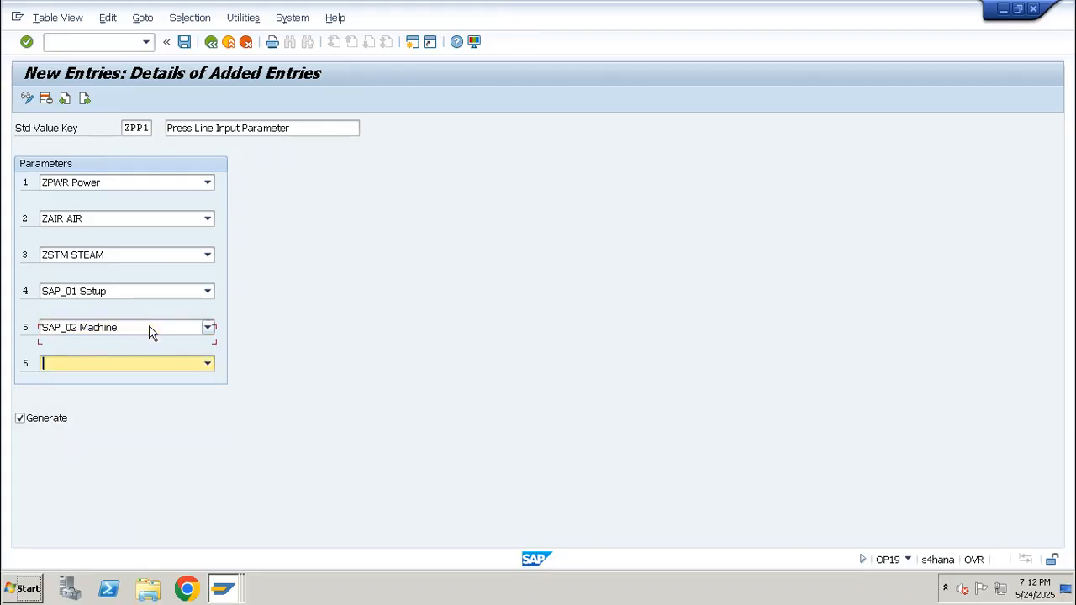
pyautogui.write('sap_03')
pyautogui.hotkey('shift', 'Tab')
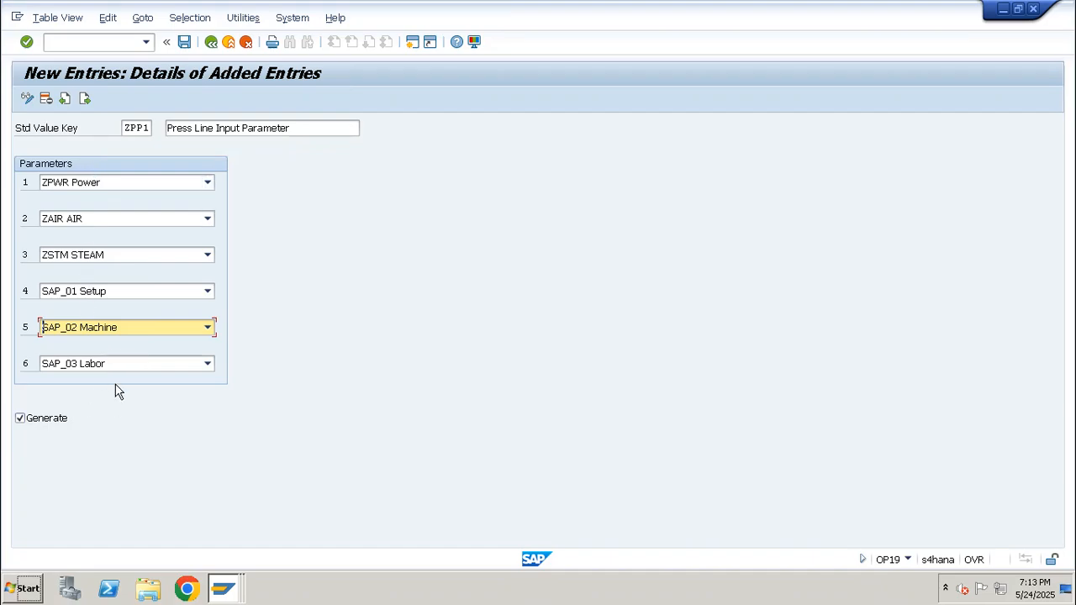
# Save the standard value key ZPP1 under the proposed customizing request.
pyautogui.press('Return')
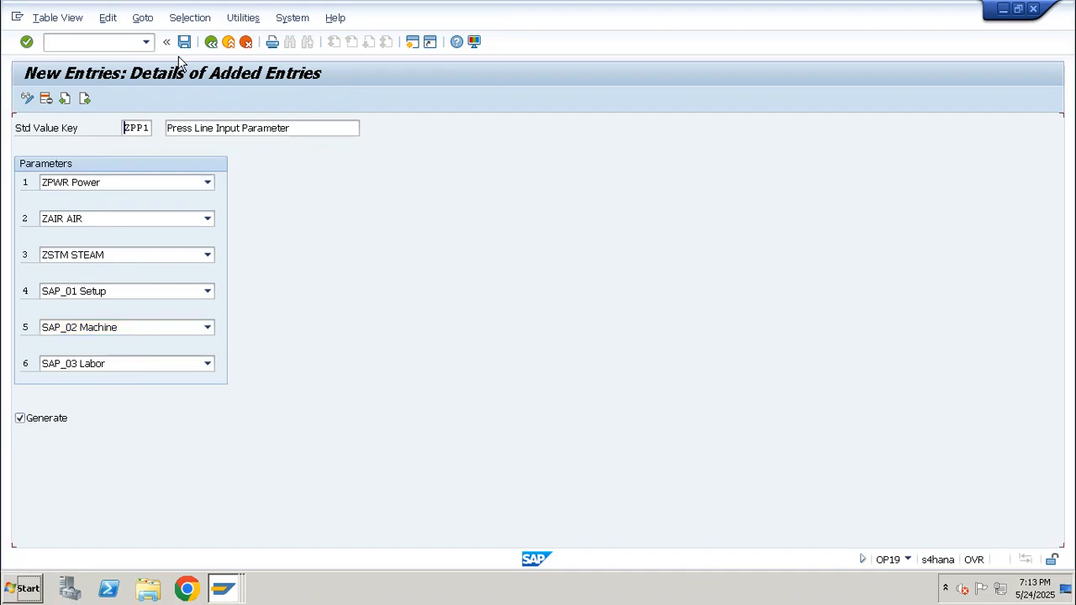
pyautogui.click(184, 41)
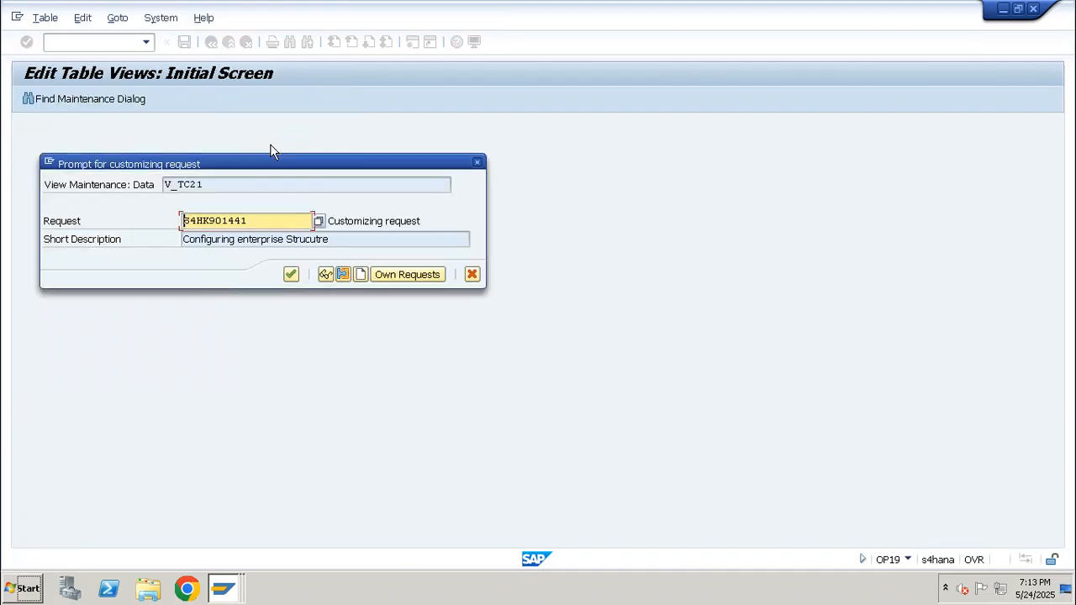
pyautogui.click(291, 275)
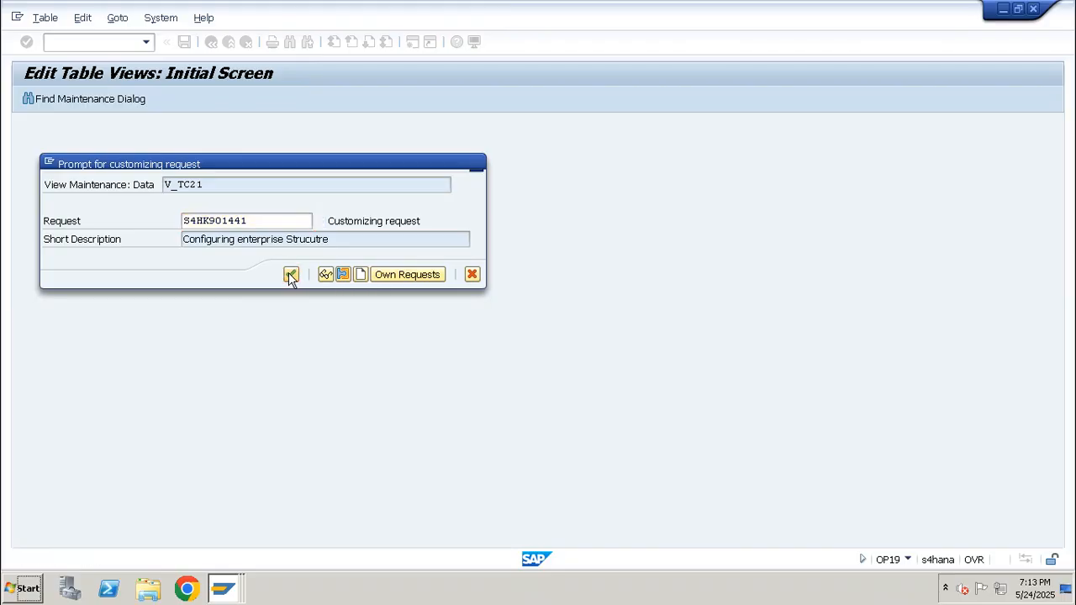
pyautogui.moveTo(605, 6)
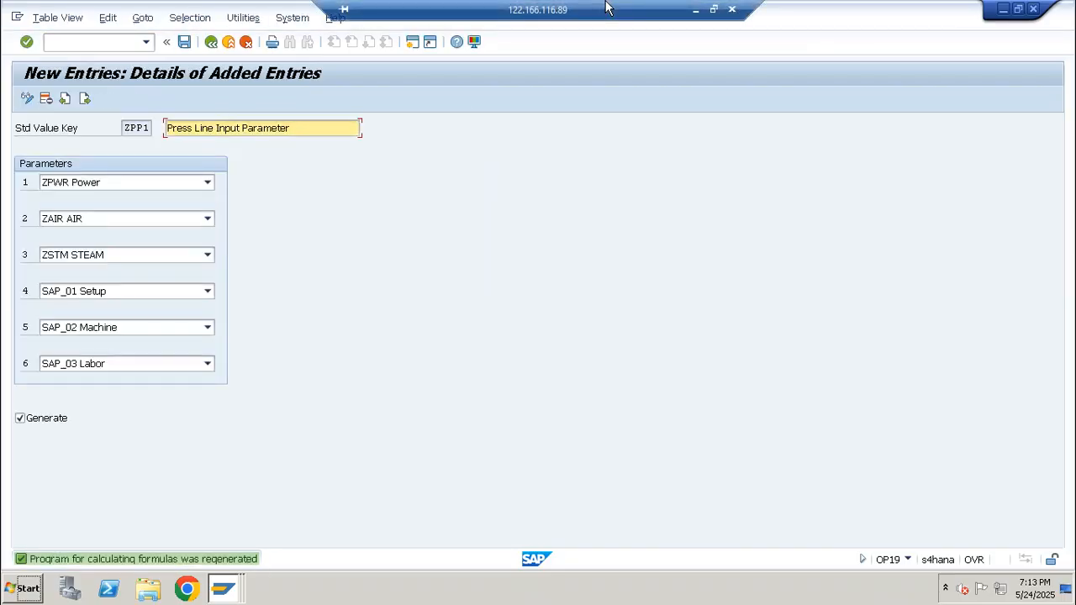
pyautogui.click(695, 12)
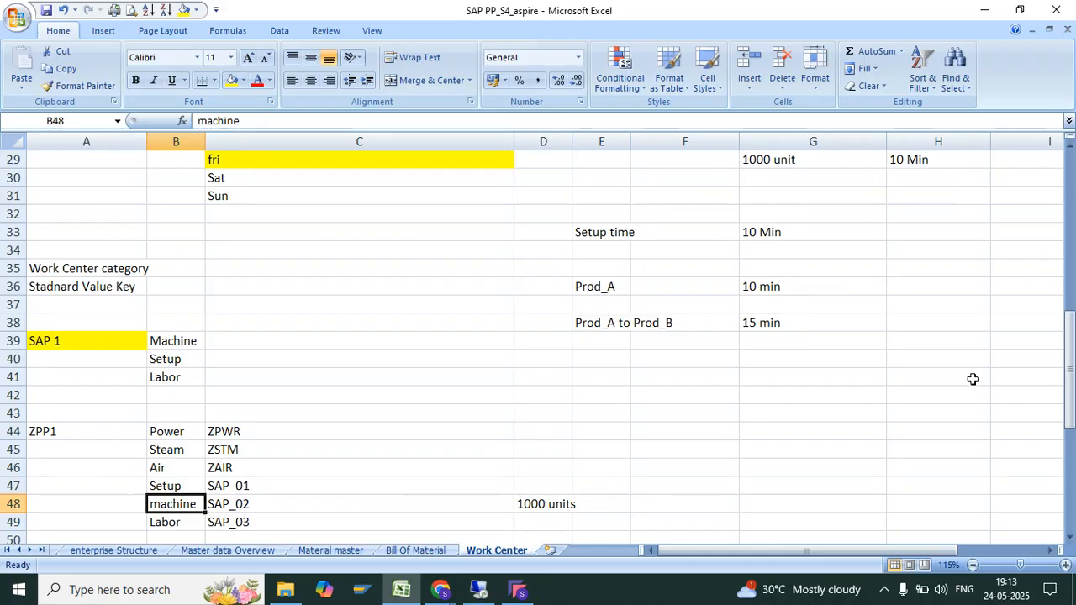
pyautogui.click(943, 582)
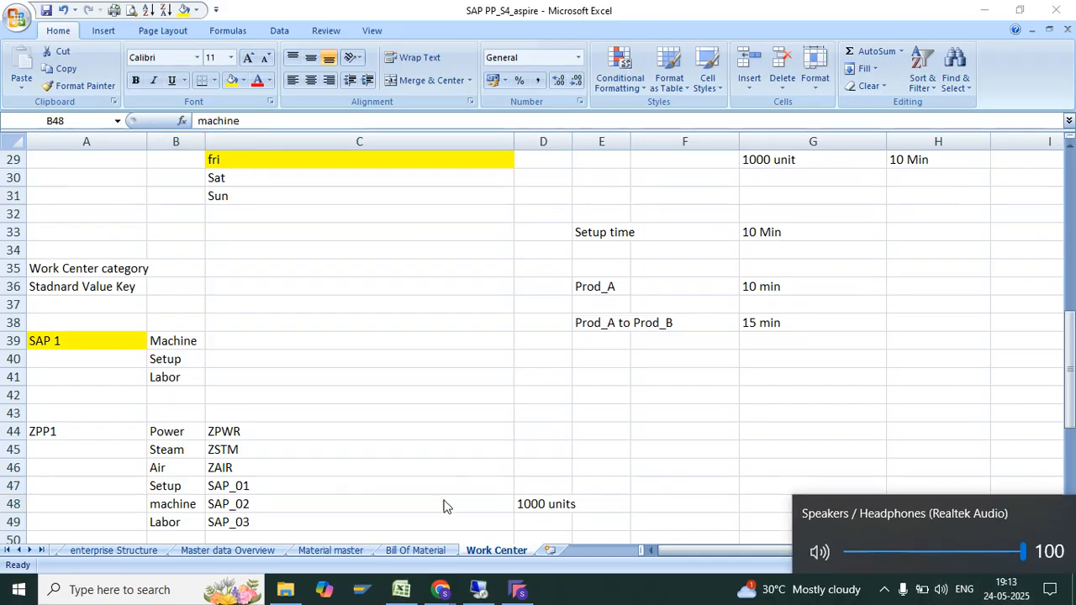
pyautogui.click(487, 593)
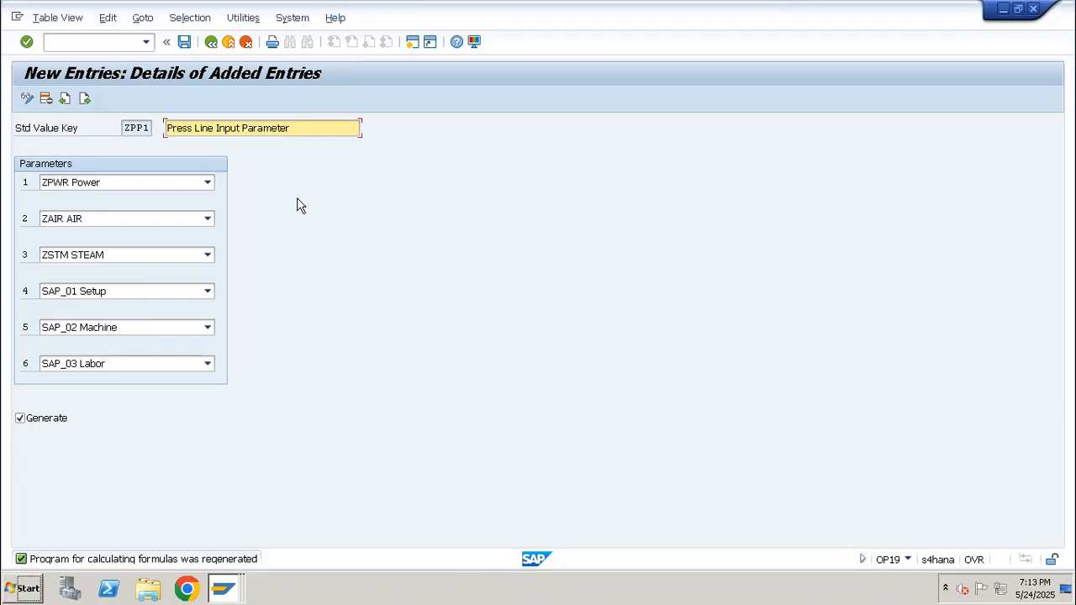
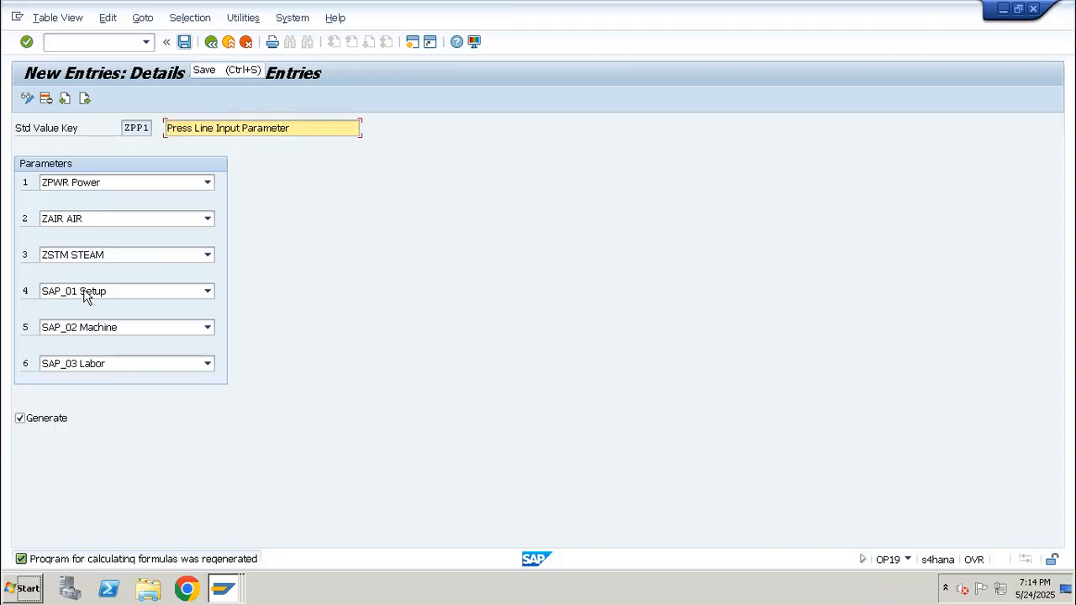
# Save the standard value key ZPP1 again and return to the overview of standard value keys.
pyautogui.click(184, 42)
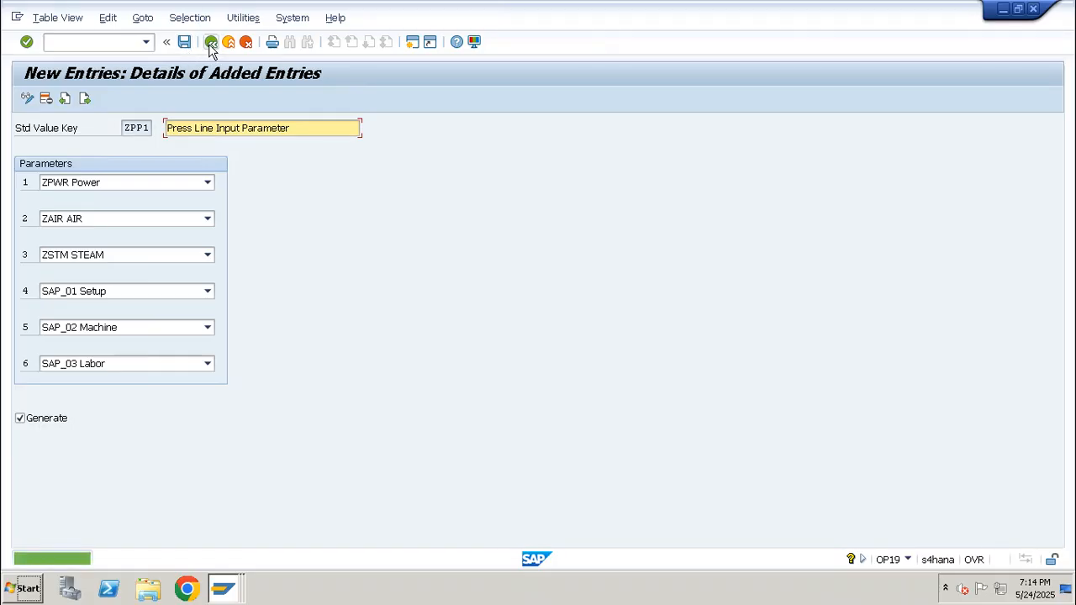
pyautogui.click(211, 42)
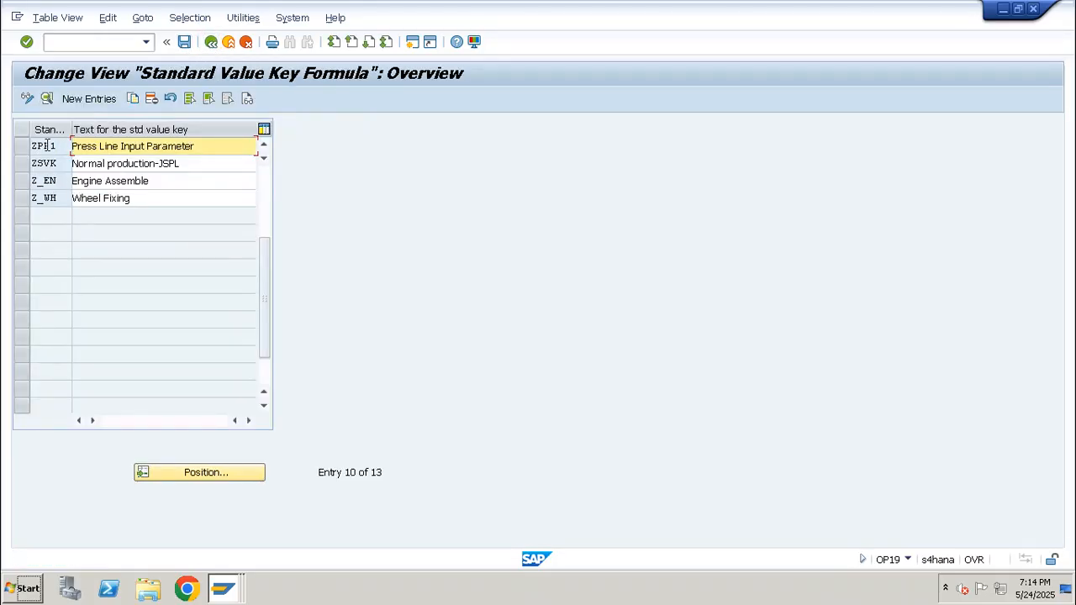
pyautogui.doubleClick(46, 145)
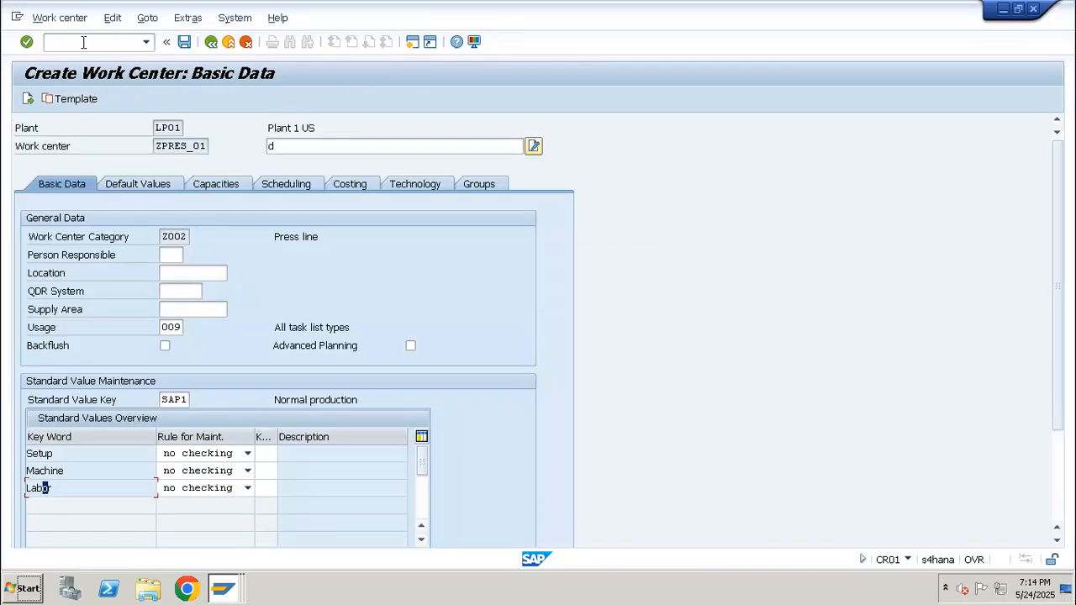
# Restart work center creation with transaction CR01 for work center ZPRES_01 in plant LP01, category Z002.
pyautogui.click(83, 42)
pyautogui.write('/ncr01')
pyautogui.press('Return')
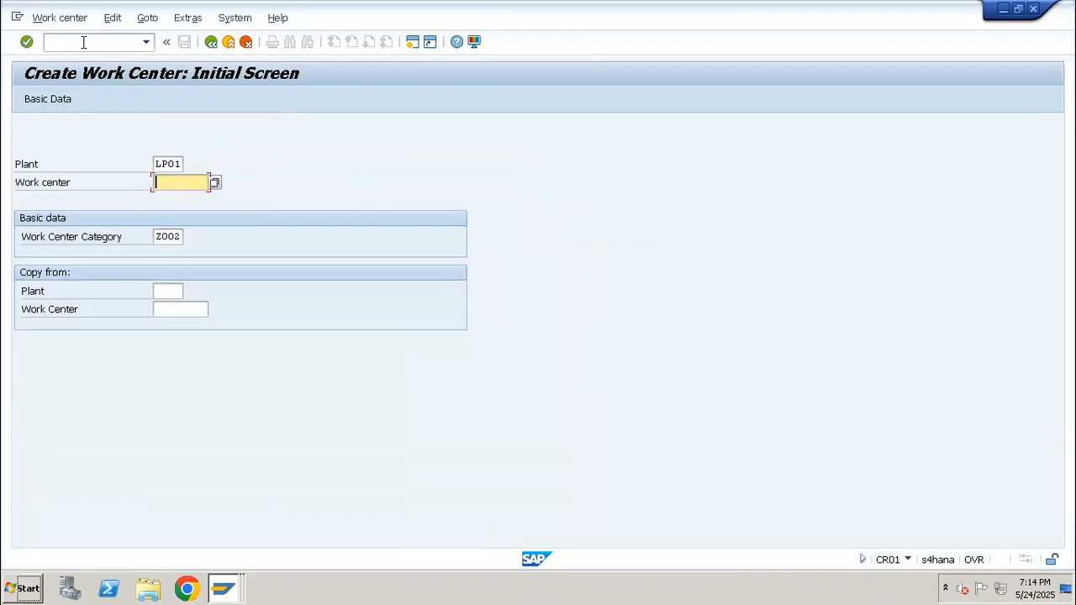
pyautogui.write('zpres_01')
pyautogui.press('Return')
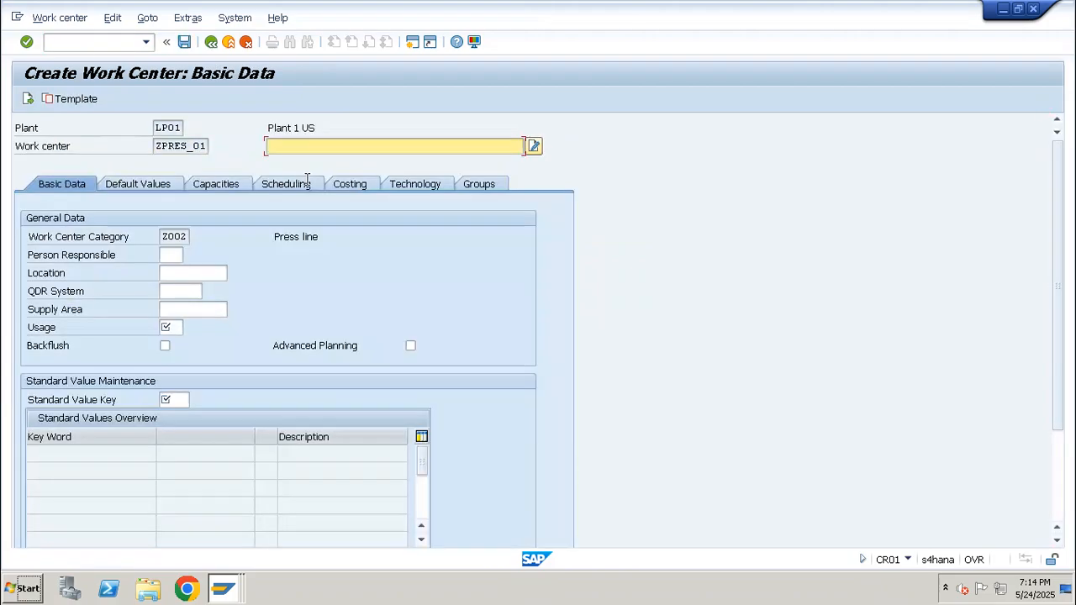
# Give the work center the description "press machine _01" and set its usage to 009.
pyautogui.write('press ')
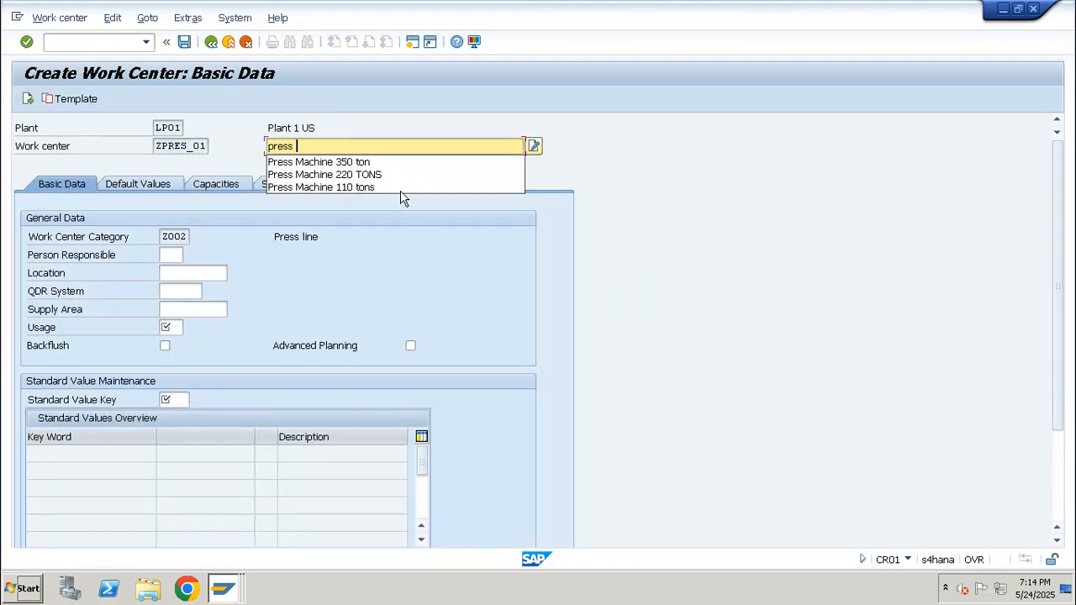
pyautogui.write('machine _01')
pyautogui.press('Tab')
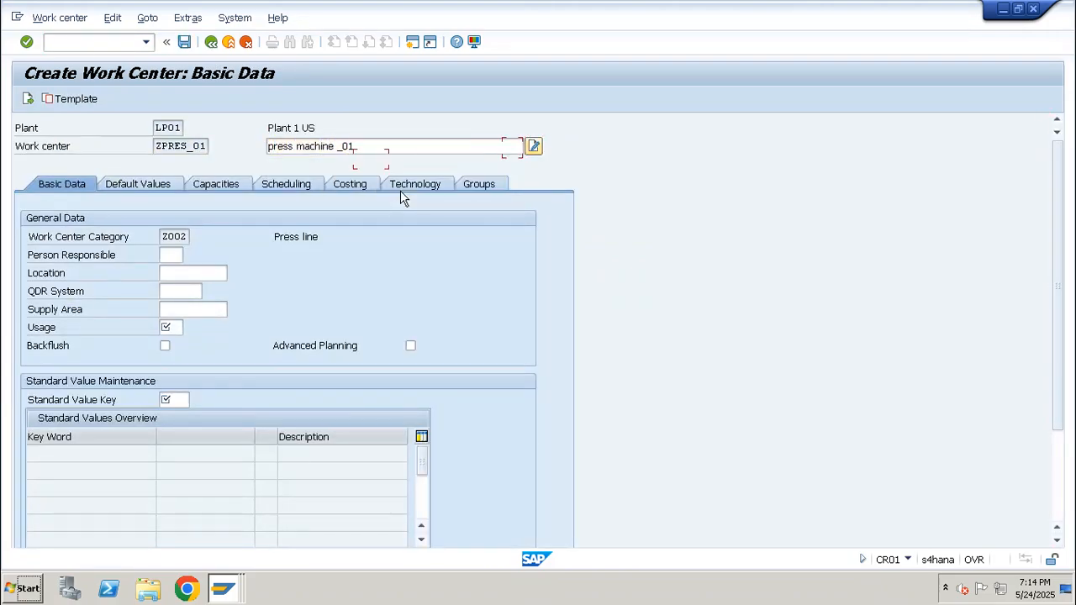
pyautogui.click(178, 331)
pyautogui.write('009')
# Set the work center's standard value key to ZPP1, Press Line Input Parameter.
pyautogui.click(178, 400)
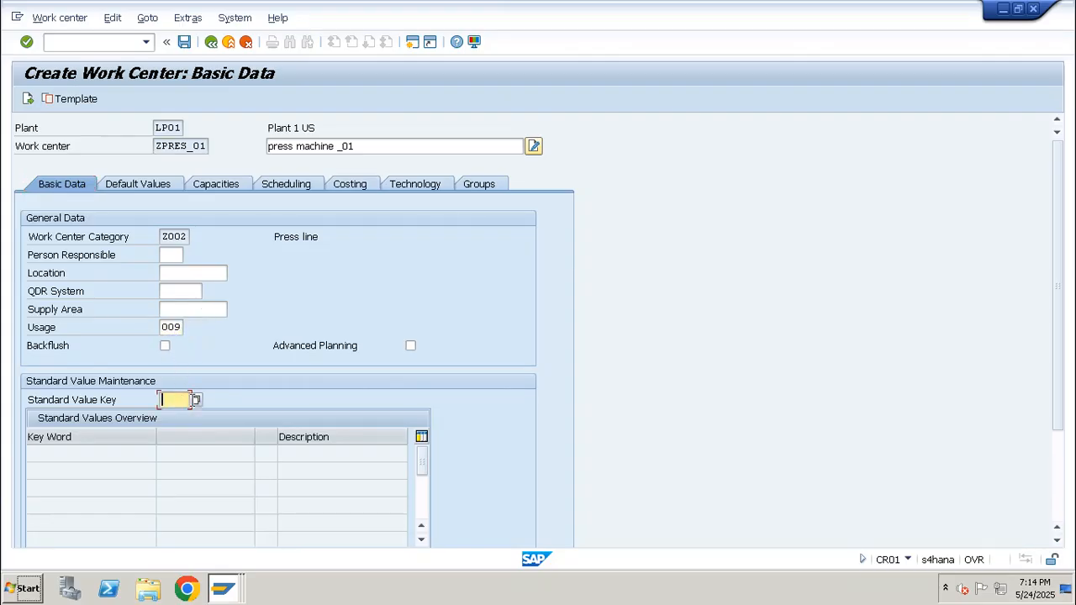
pyautogui.click(190, 399)
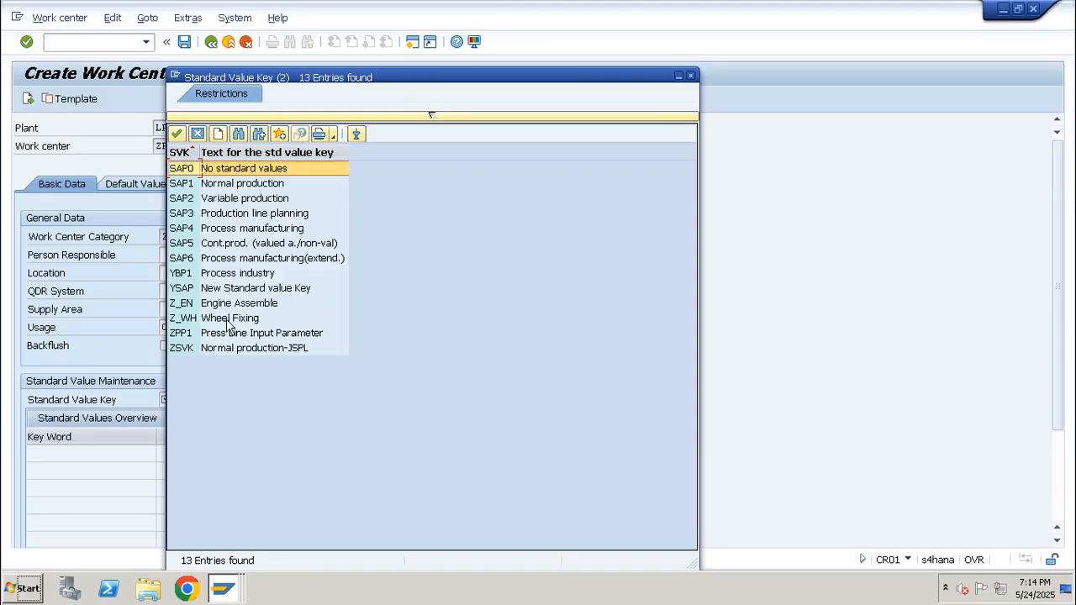
pyautogui.click(221, 336)
pyautogui.doubleClick(221, 337)
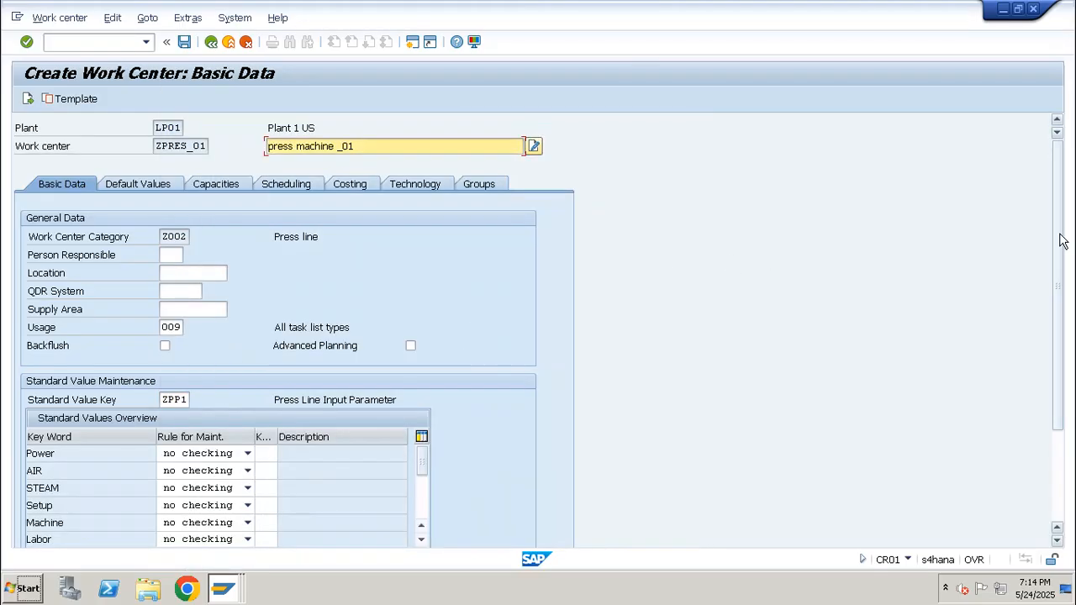
# Compare the key words in the work center's standard values overview with the ZPP1 parameter codes in the Excel notes.
pyautogui.moveTo(1060, 240); pyautogui.dragTo(1060, 327)
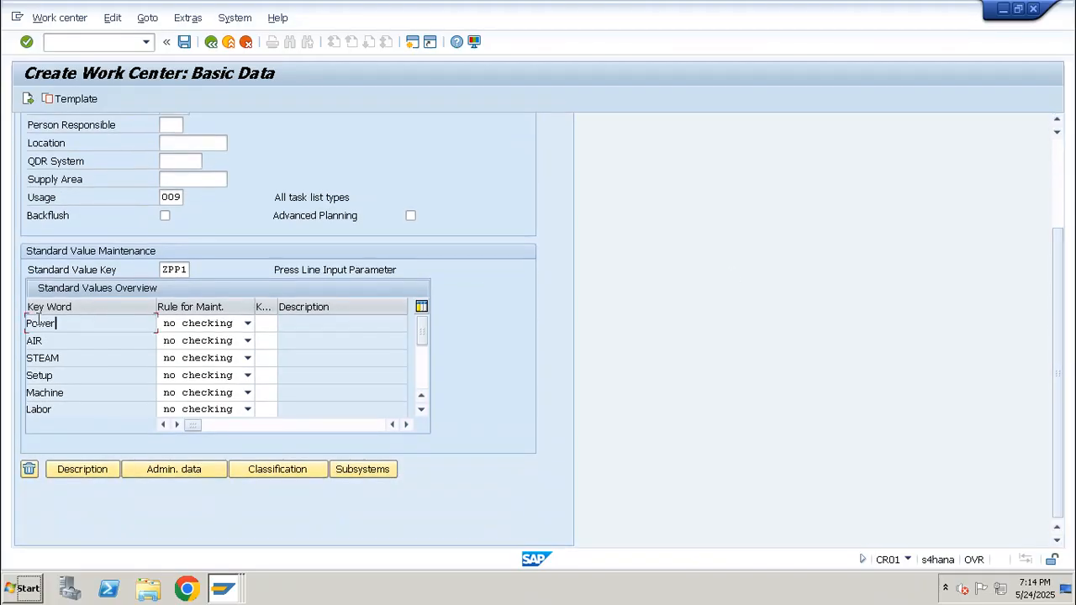
pyautogui.moveTo(40, 358); pyautogui.dragTo(37, 408)
pyautogui.moveTo(492, 7)
pyautogui.click(696, 15)
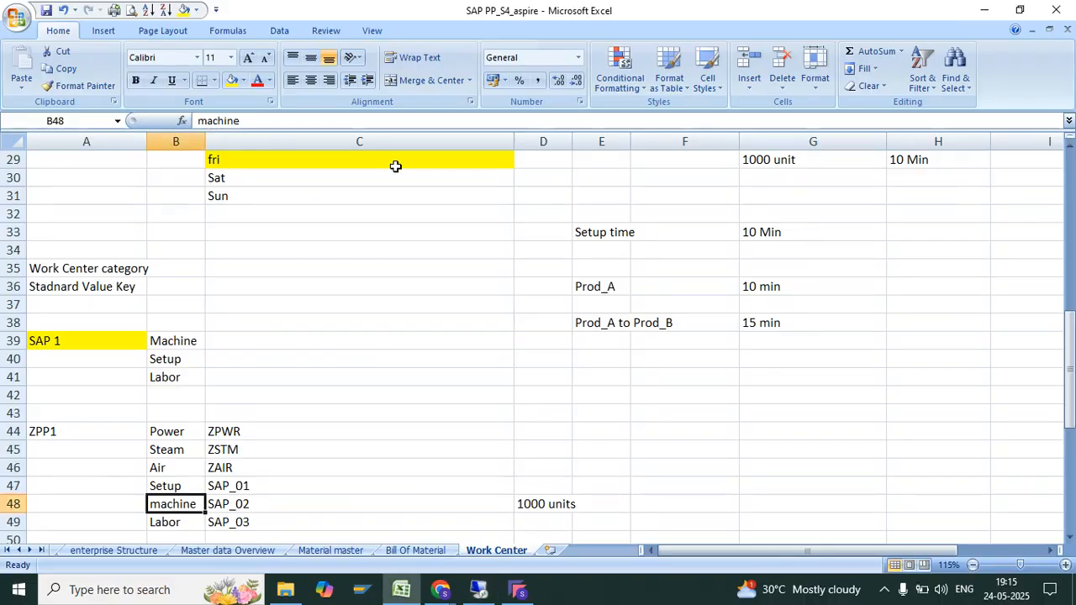
pyautogui.moveTo(270, 433); pyautogui.dragTo(246, 521)
pyautogui.click(478, 589)
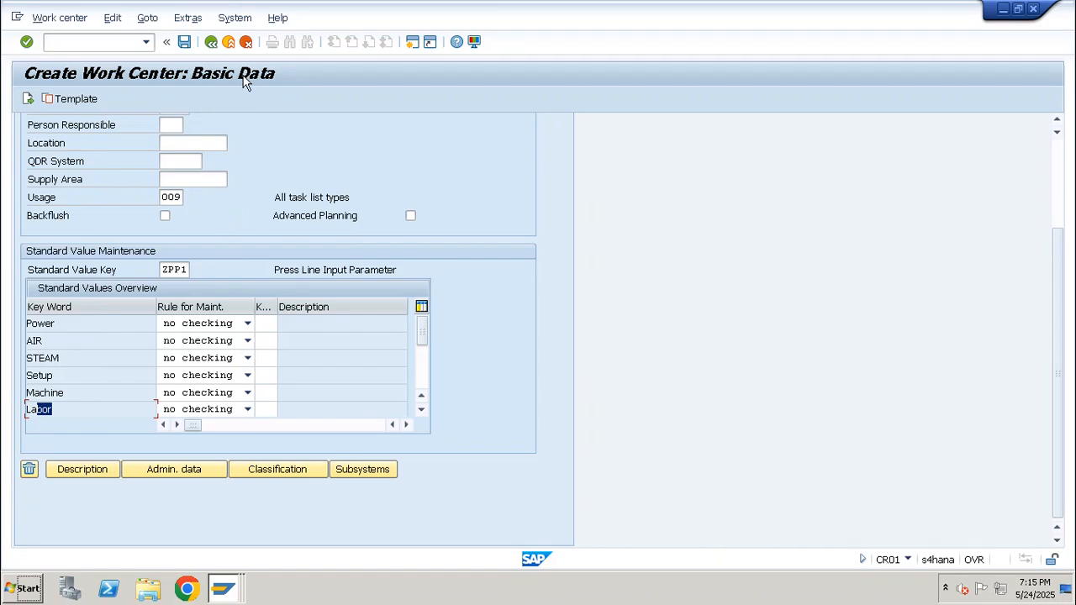
# Return to the implementation guide in the other SAP session and view the initial screen of Define default work center.
pyautogui.hotkey('alt', 'Tab')
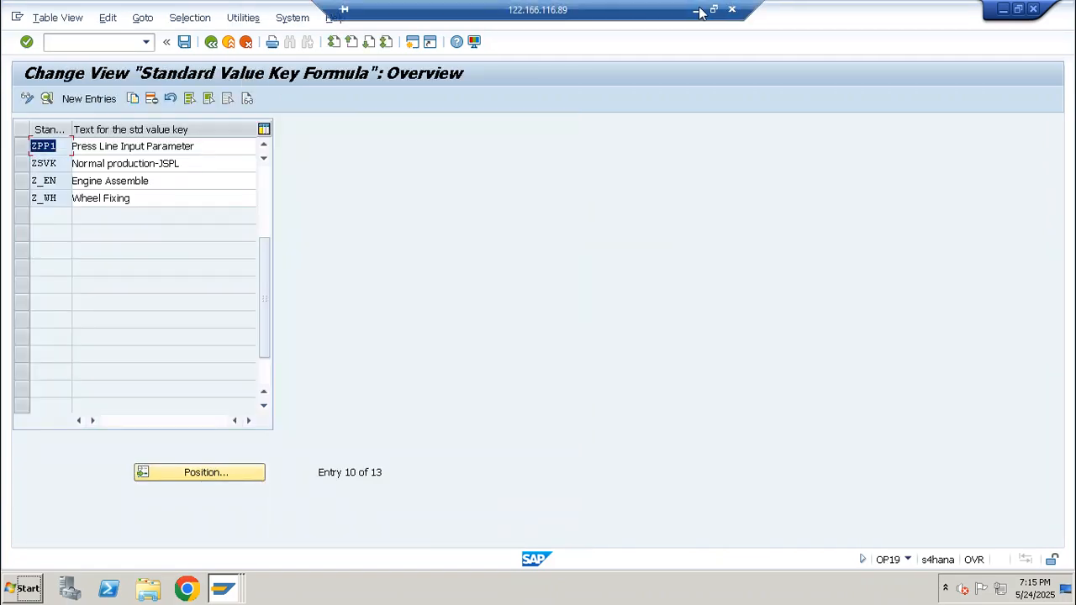
pyautogui.click(213, 43)
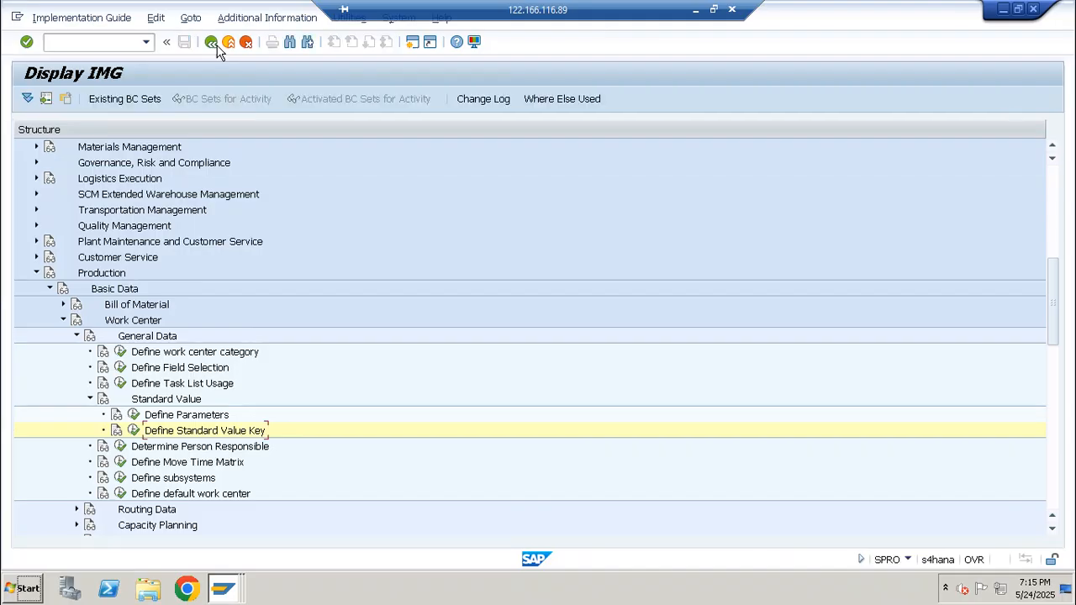
pyautogui.click(90, 399)
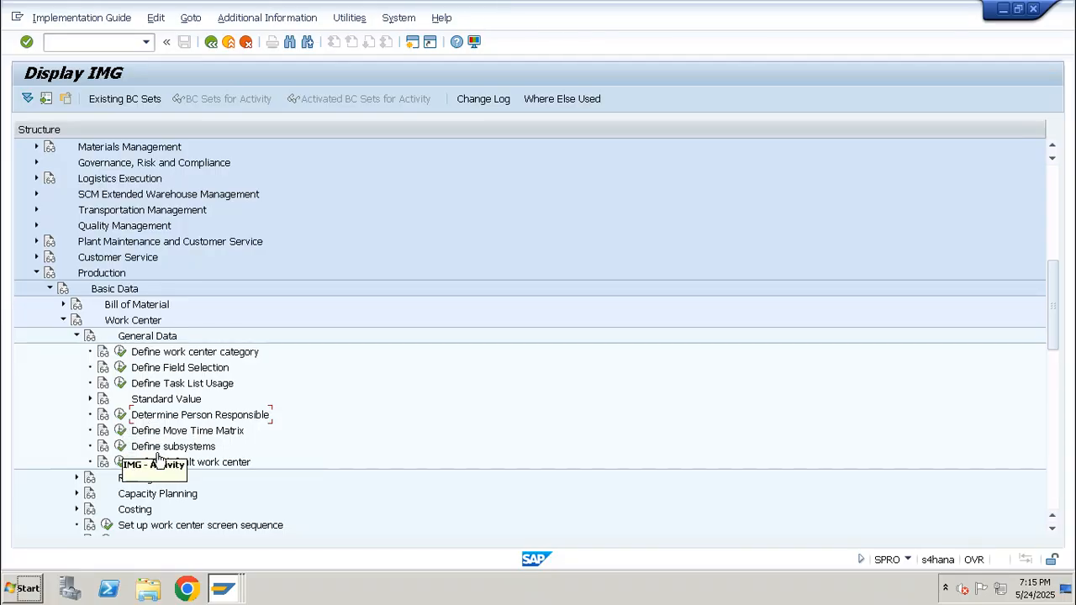
pyautogui.click(120, 463)
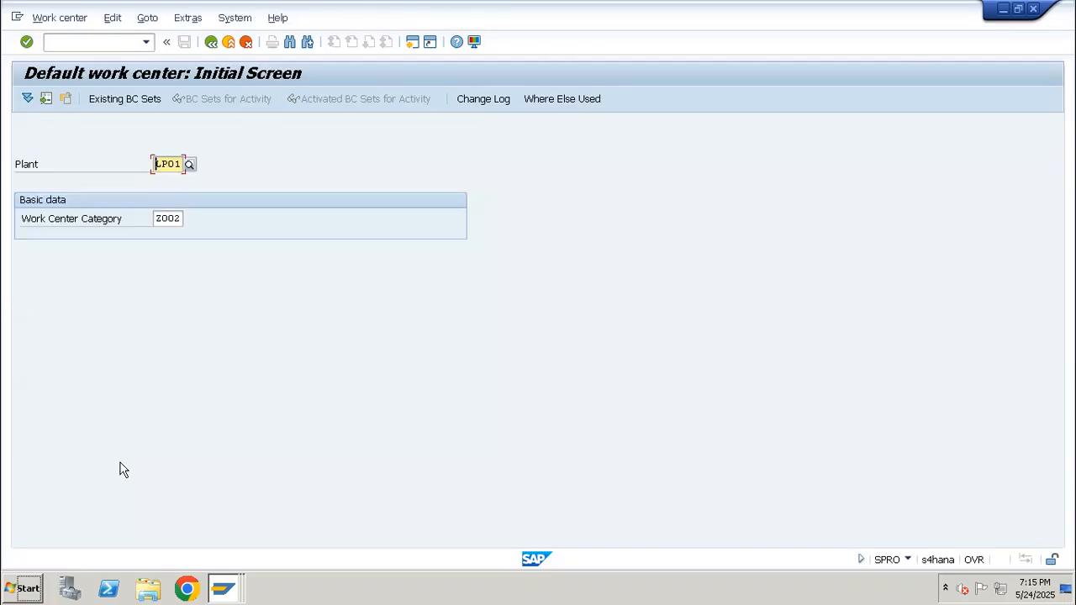
pyautogui.click(211, 47)
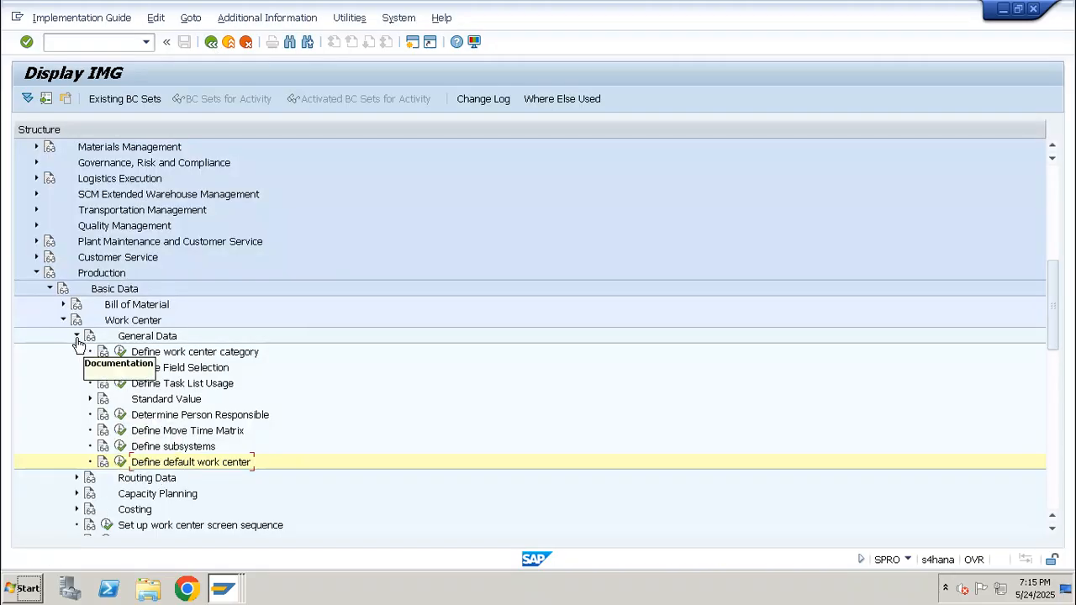
# Collapse General Data and expand Routing Data under Work Center in the implementation guide.
pyautogui.click(90, 400)
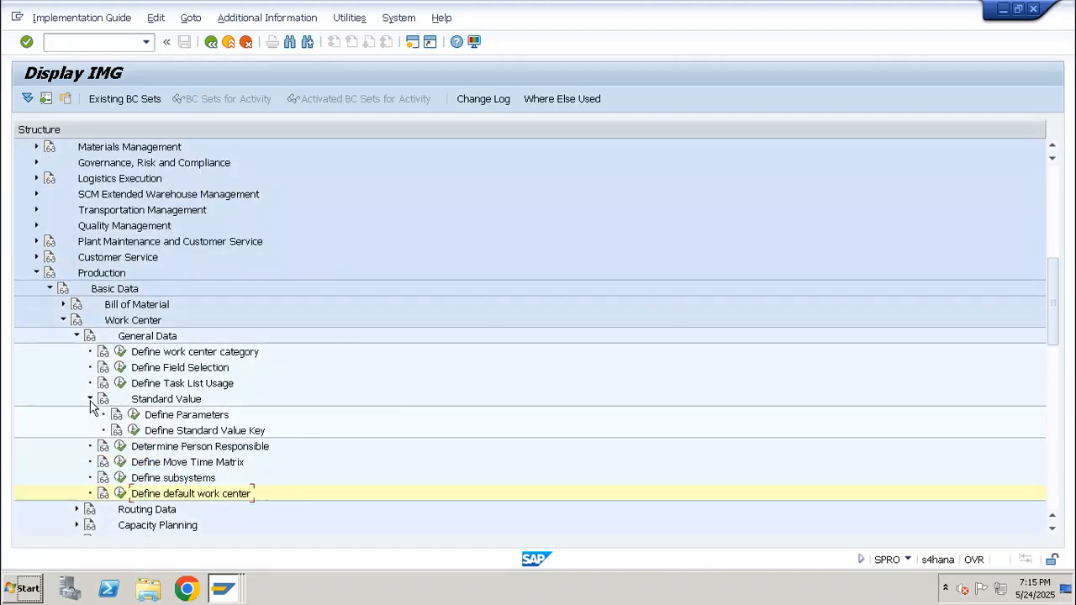
pyautogui.click(91, 401)
pyautogui.click(75, 337)
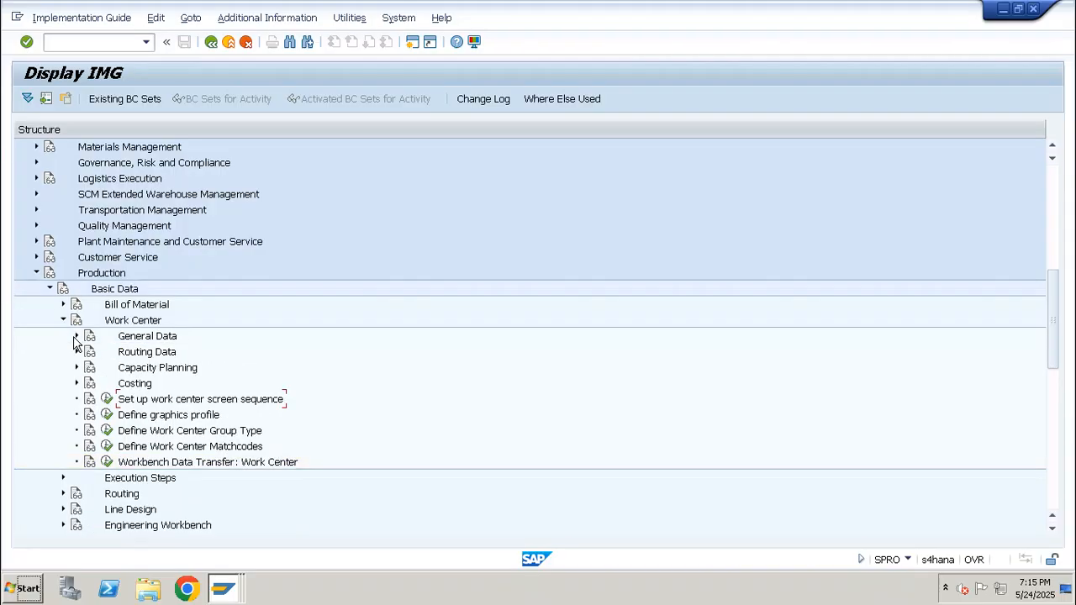
pyautogui.click(75, 352)
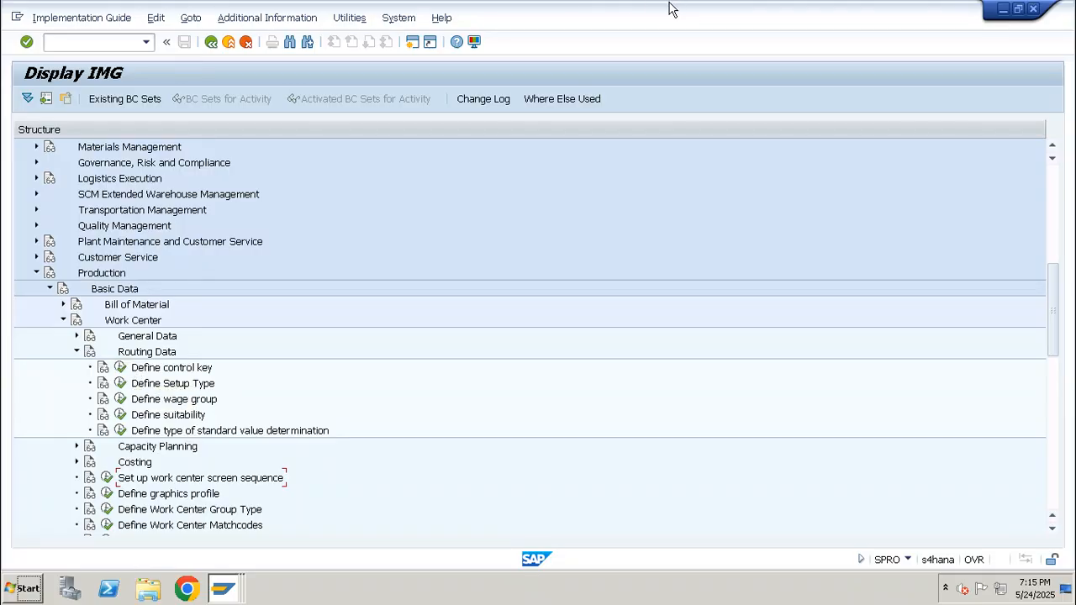
# Switch back to the creation of work center ZPRES_01 and show its default values.
pyautogui.click(708, 11)
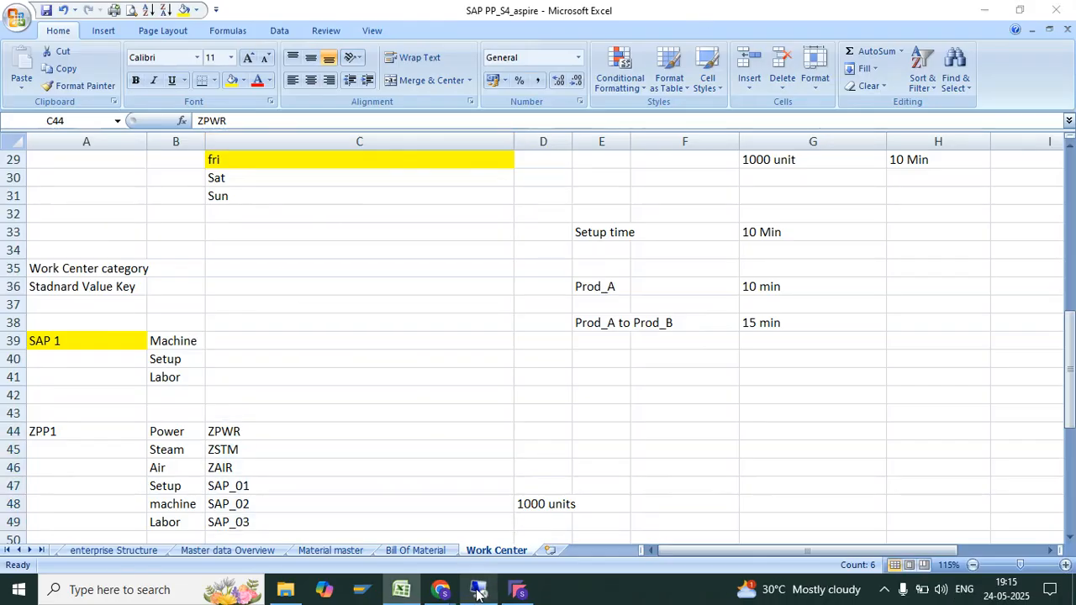
pyautogui.click(478, 589)
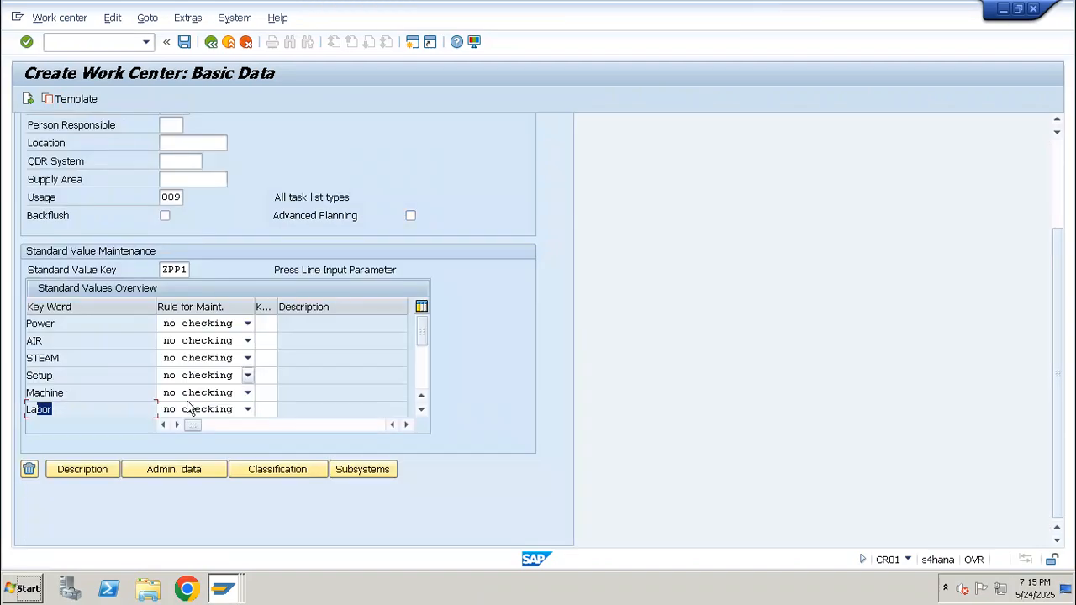
pyautogui.scroll(3, 338, 200)
pyautogui.scroll(2, 338, 200)
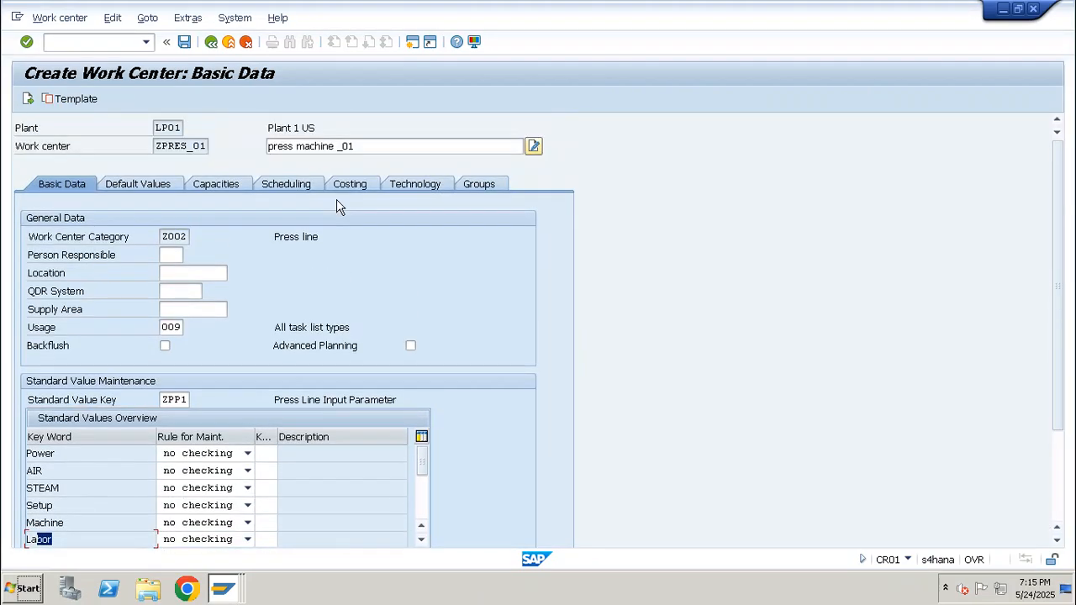
pyautogui.click(161, 182)
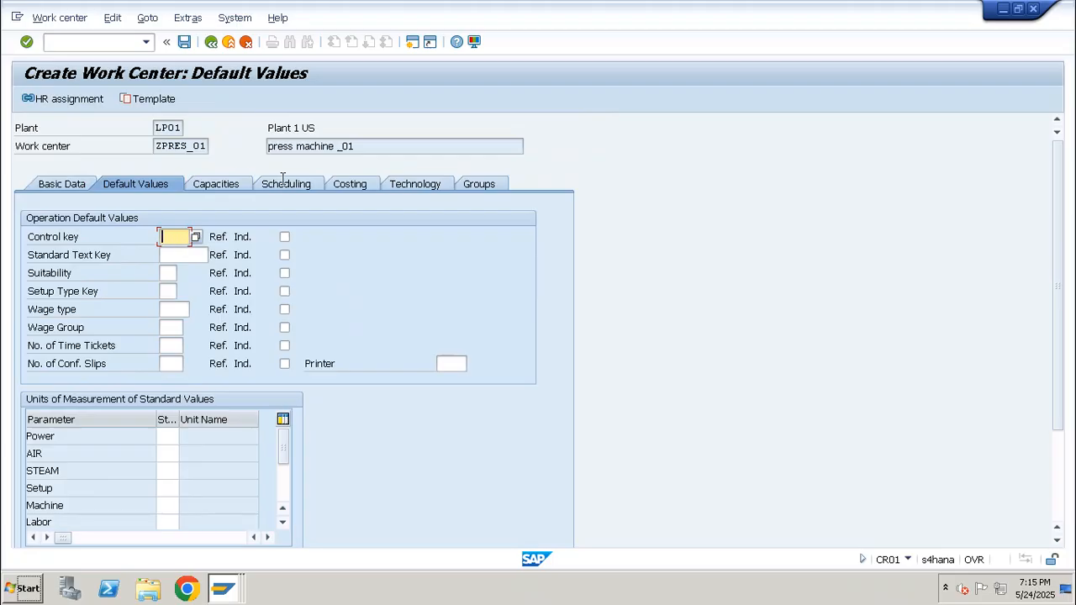
pyautogui.click(693, 6)
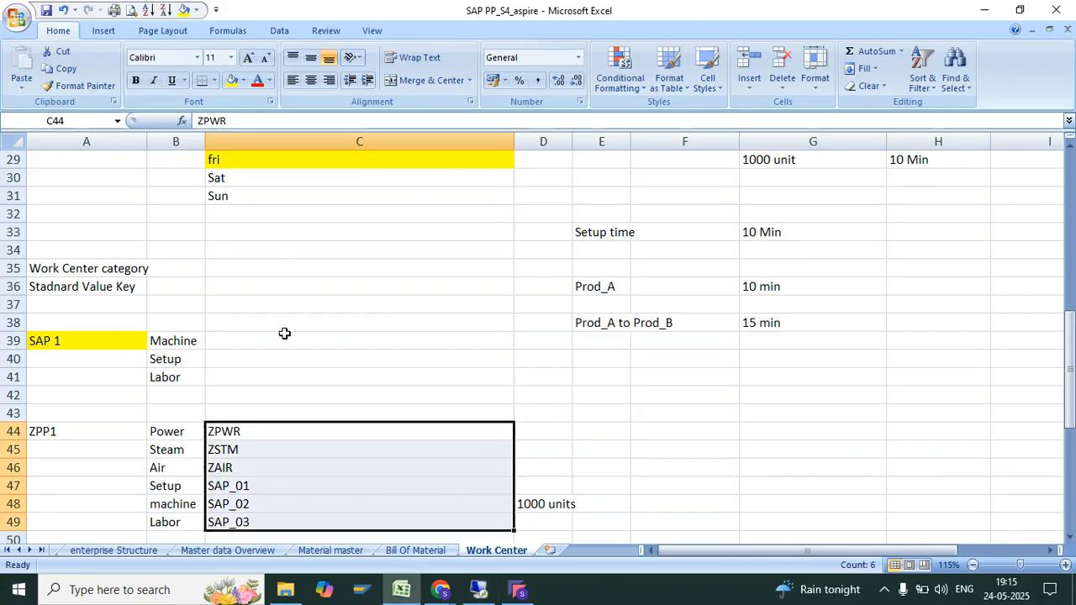
pyautogui.click(484, 591)
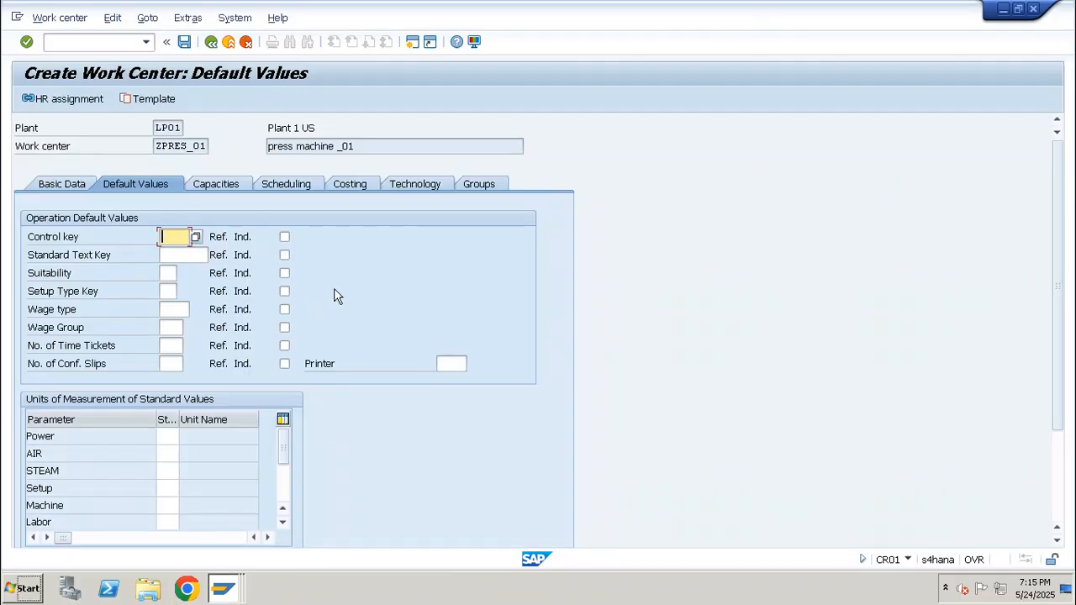
# Open the Define control key activity in the implementation guide and position the list at control key PP01.
pyautogui.hotkey('alt', 'Tab')
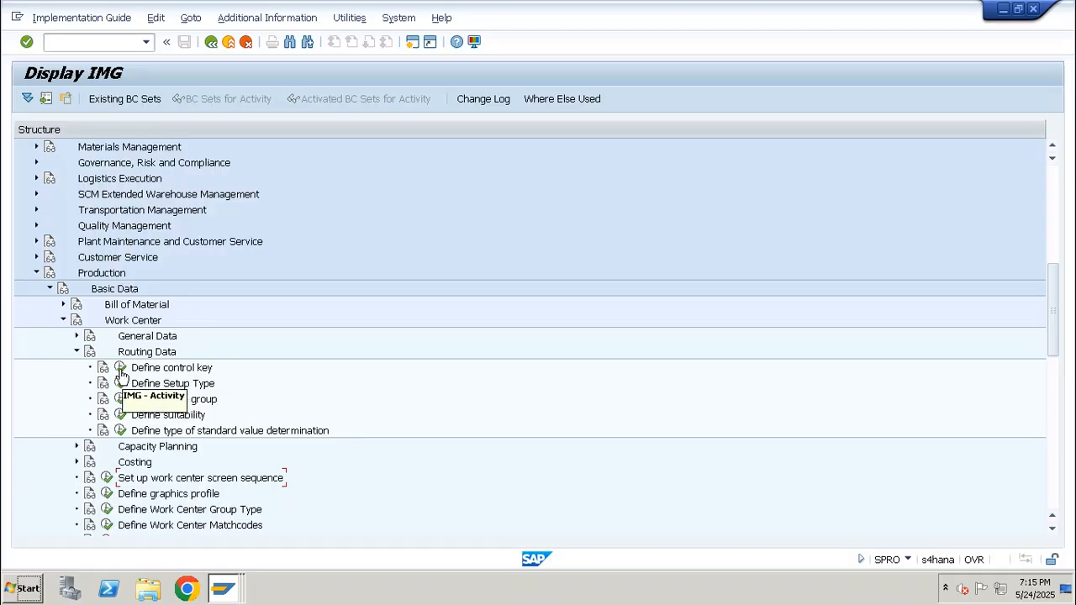
pyautogui.click(120, 369)
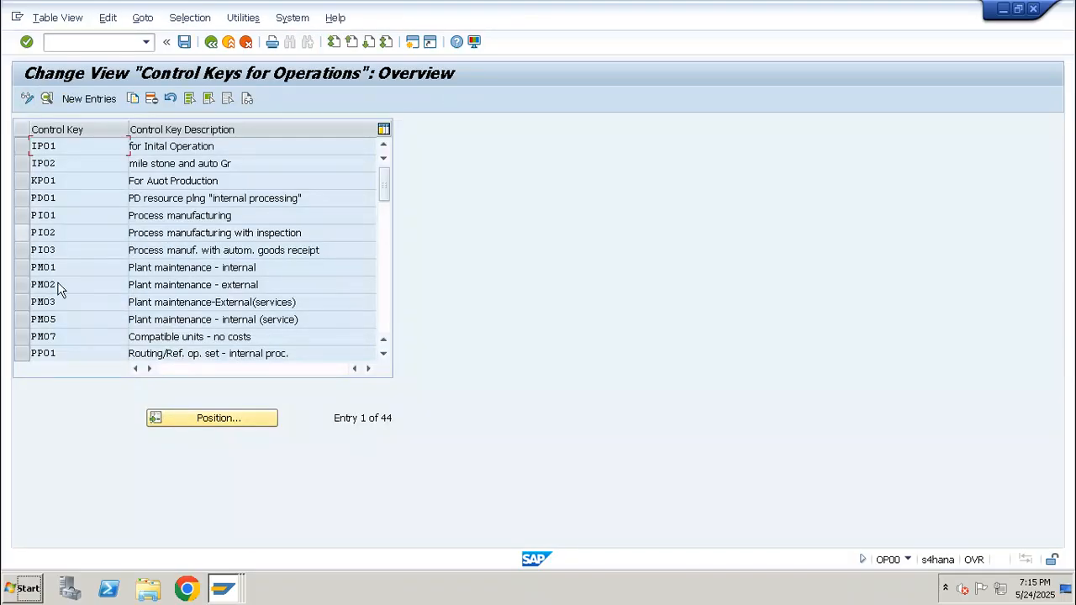
pyautogui.click(216, 423)
pyautogui.write('pp01')
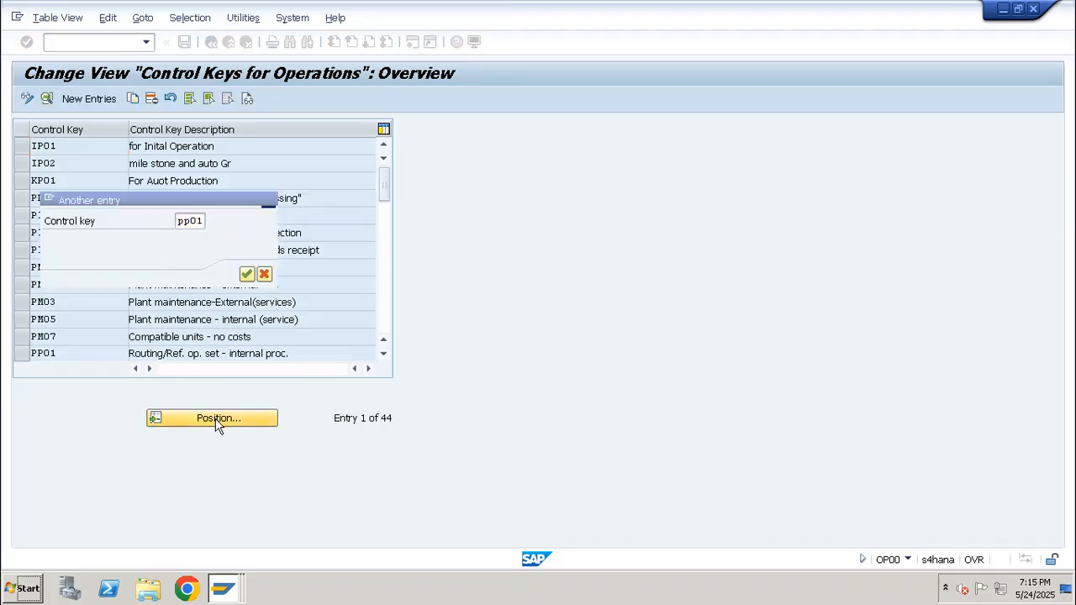
pyautogui.press('Return')
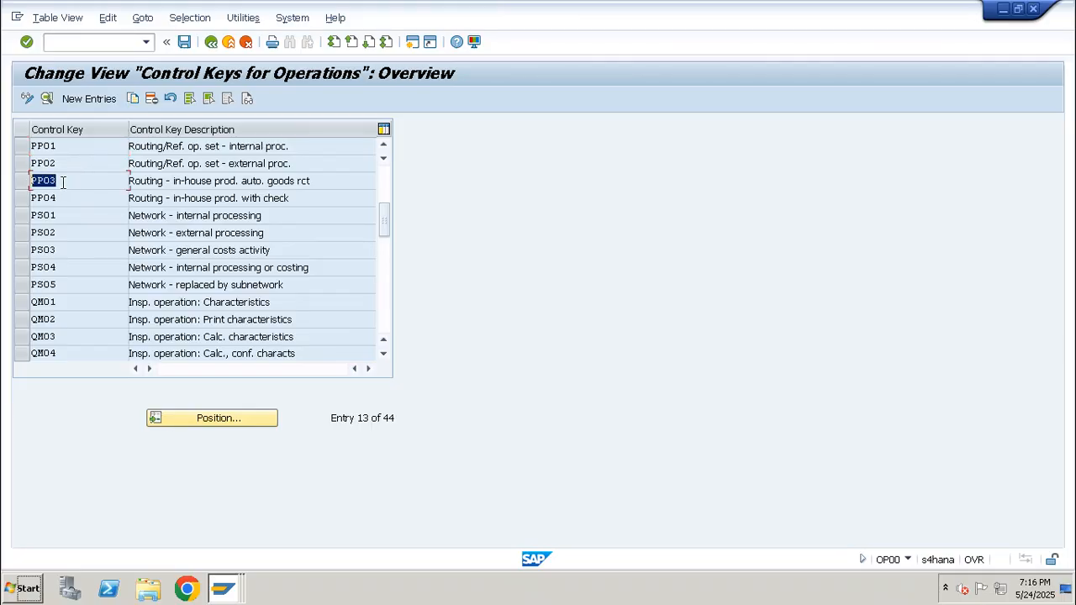
# Open the details of control key PP03 and examine its scheduling, capacity requirements, inspection characteristics and automatic goods receipt indicators.
pyautogui.doubleClick(63, 181)
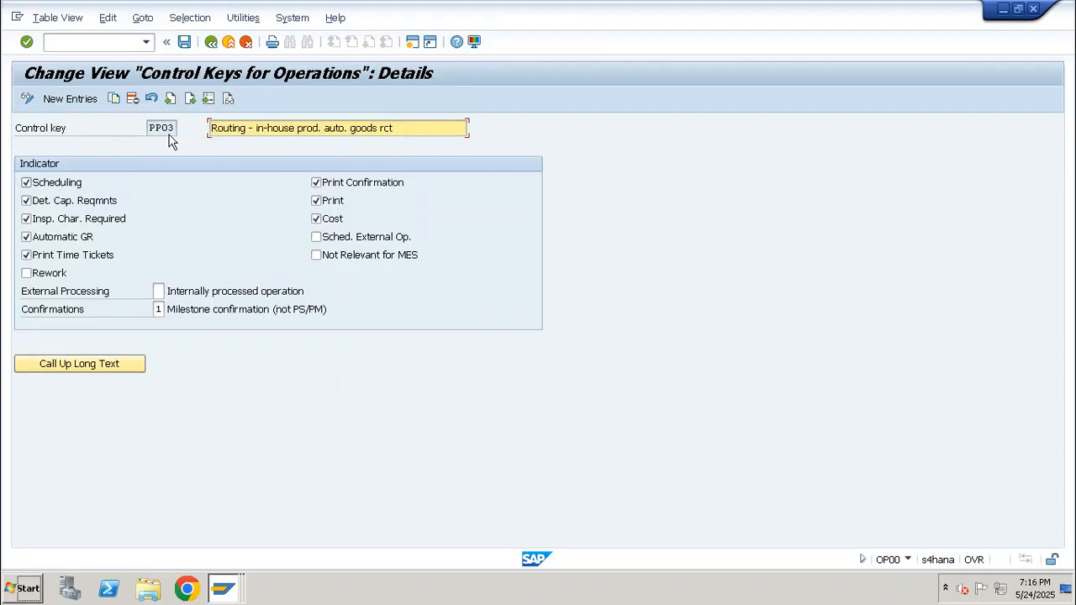
pyautogui.moveTo(150, 128); pyautogui.dragTo(173, 127)
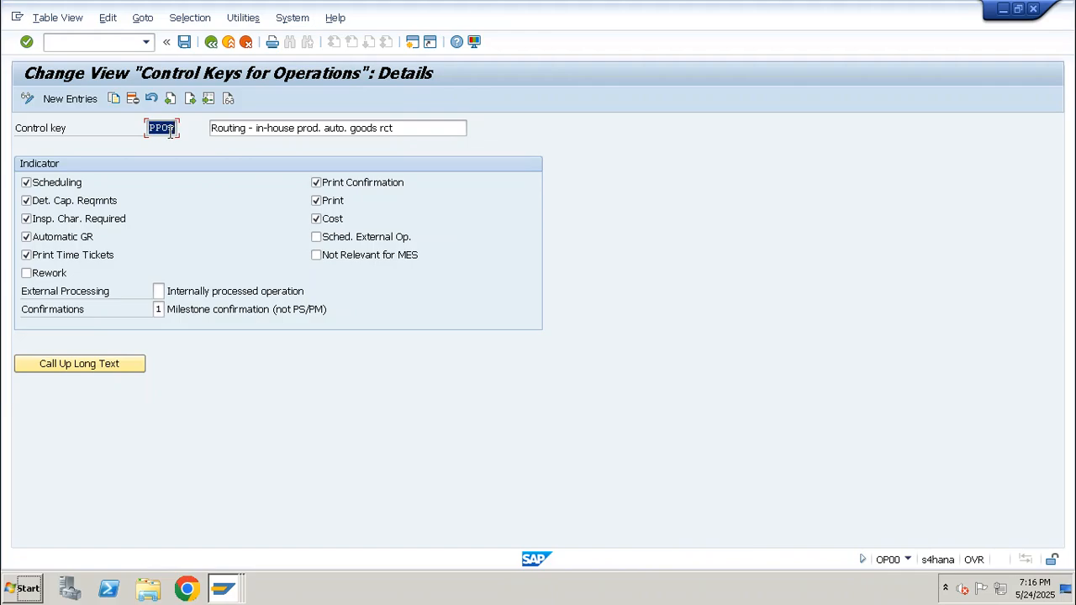
pyautogui.click(70, 185)
pyautogui.click(67, 204)
pyautogui.click(87, 207)
pyautogui.click(89, 220)
pyautogui.moveTo(152, 132); pyautogui.dragTo(171, 128)
pyautogui.click(82, 225)
pyautogui.moveTo(150, 128); pyautogui.dragTo(174, 126)
# Examine the time ticket, cost, rework and confirmation settings of PP03 and return to the control key list.
pyautogui.click(72, 260)
pyautogui.click(337, 221)
pyautogui.moveTo(150, 124); pyautogui.dragTo(181, 128)
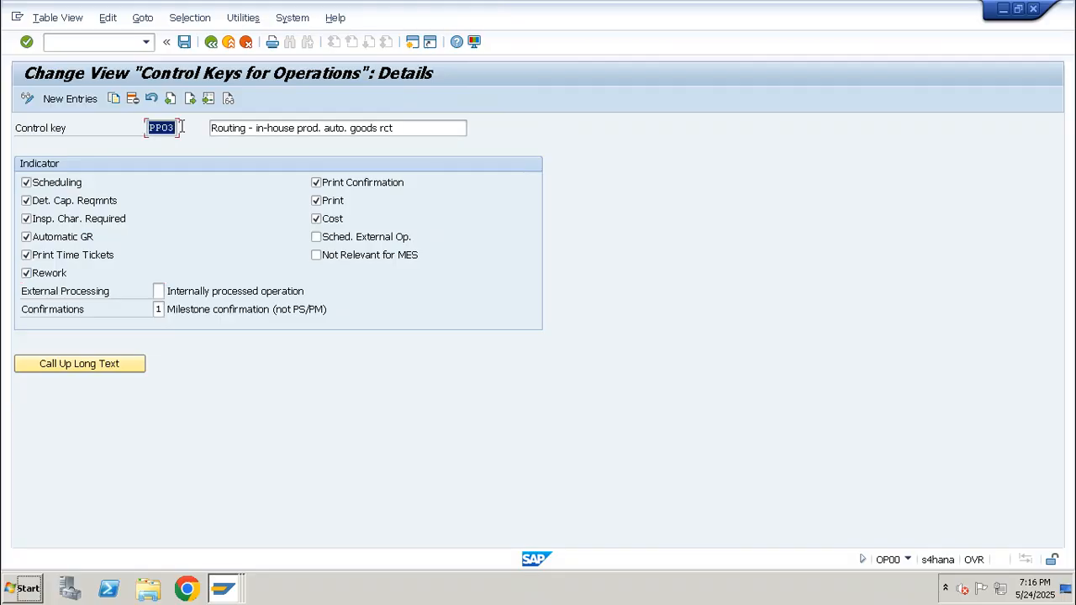
pyautogui.click(31, 278)
pyautogui.click(157, 309)
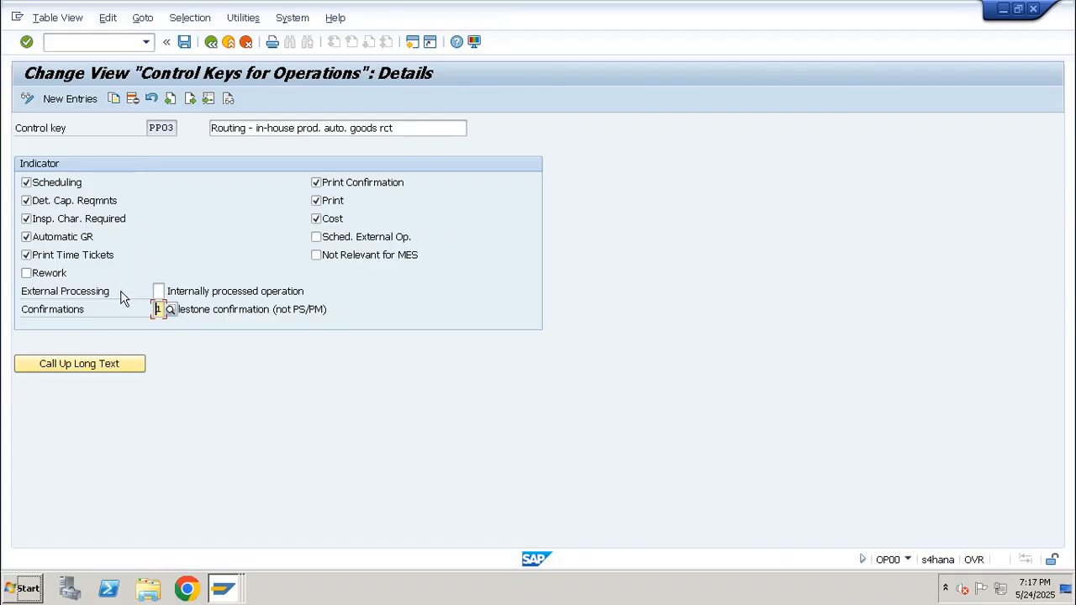
pyautogui.moveTo(154, 133); pyautogui.dragTo(188, 118)
pyautogui.click(211, 42)
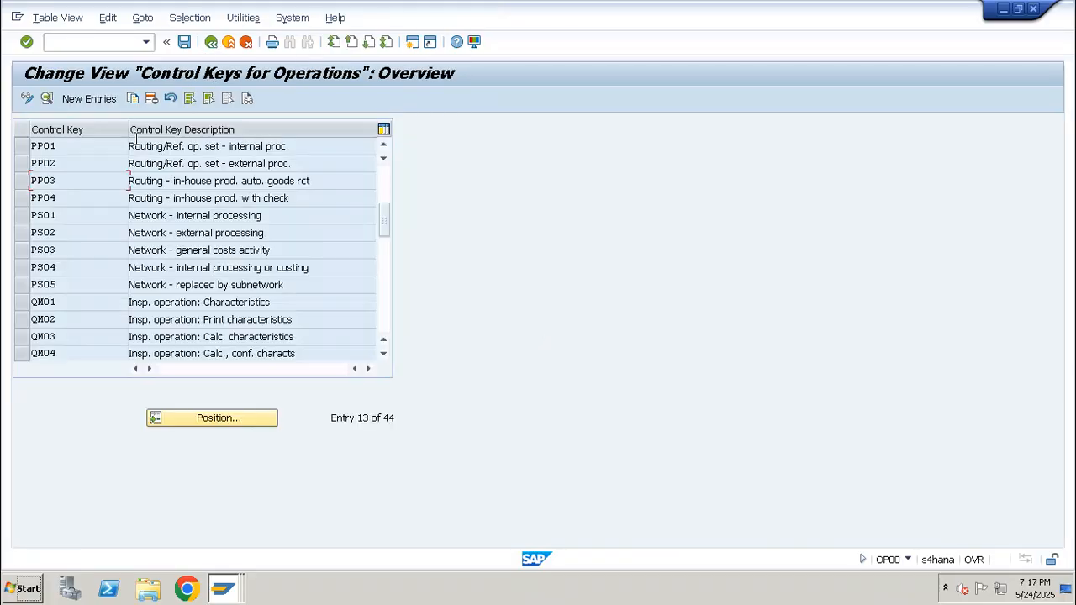
# Start a copy of control key PP03 and try ZP03 as the name of the new key.
pyautogui.click(26, 183)
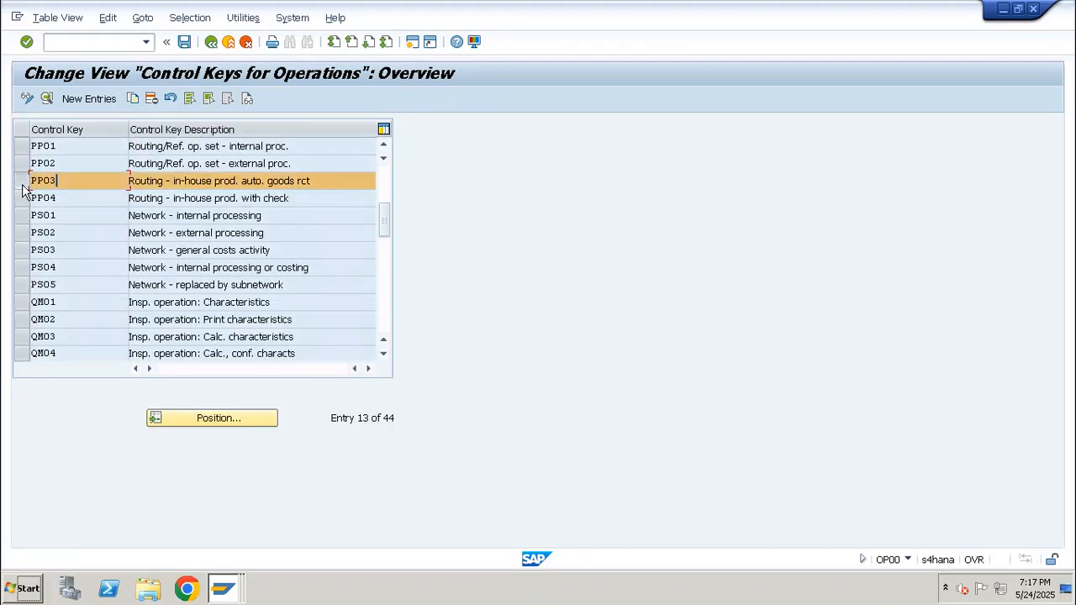
pyautogui.click(145, 99)
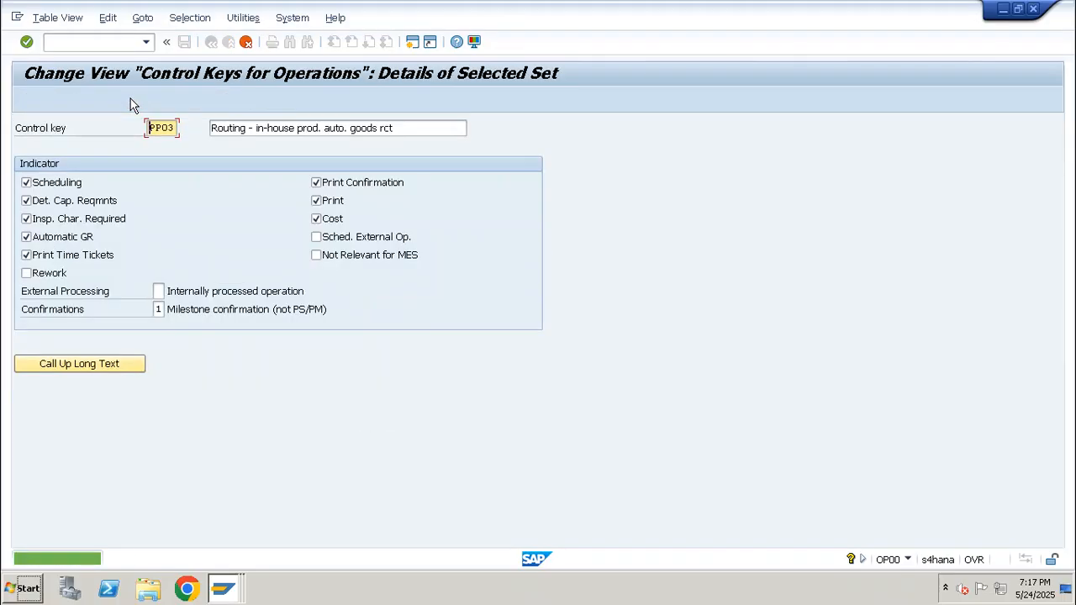
pyautogui.write('ZP01')
pyautogui.press('Tab')
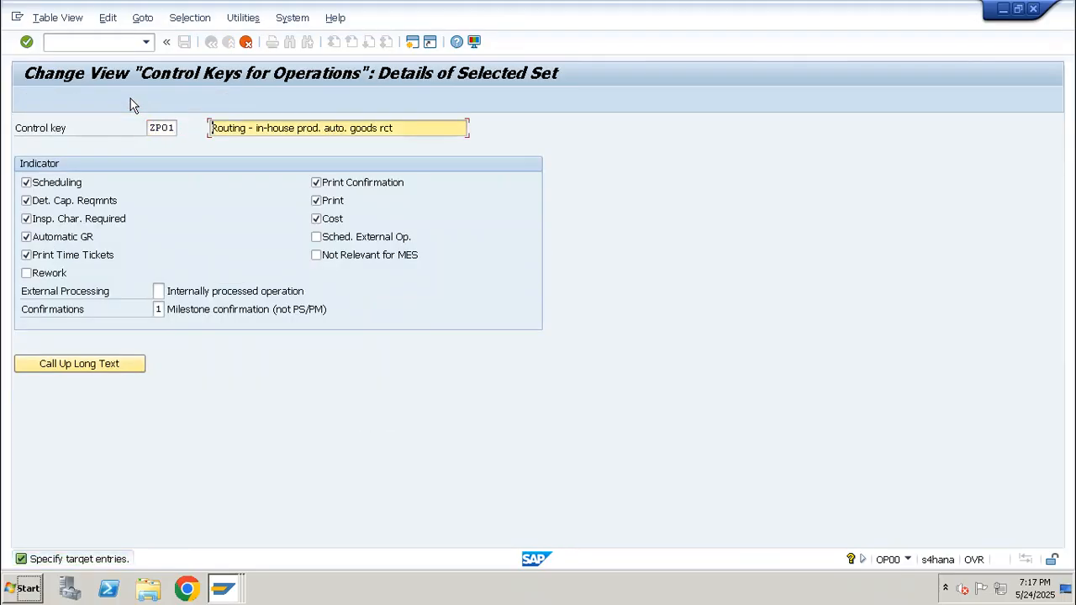
pyautogui.hotkey('shift', 'Tab')
pyautogui.write('zp0')
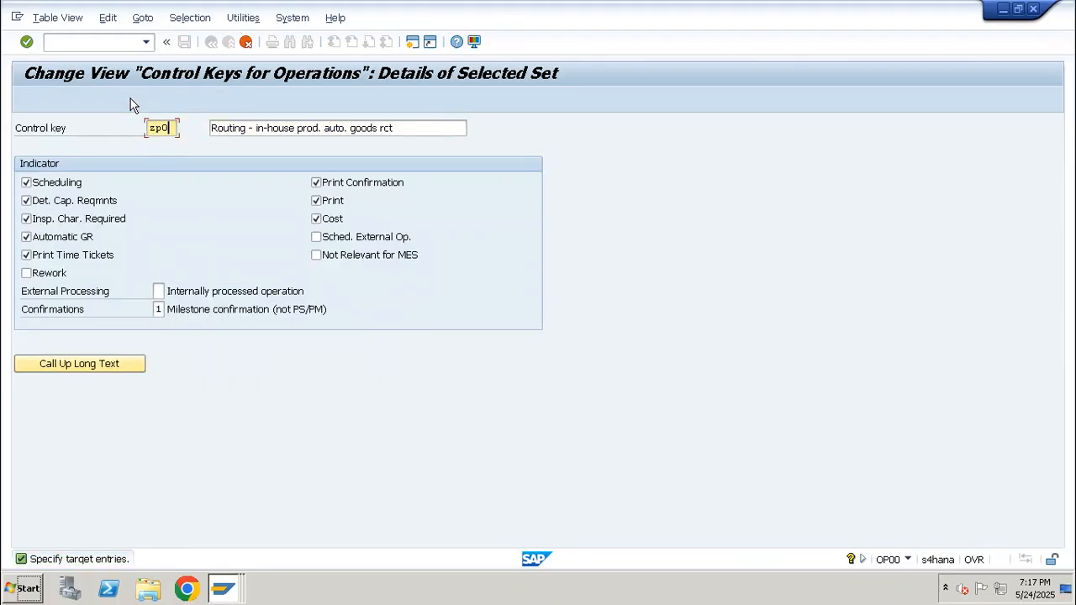
pyautogui.write('3')
pyautogui.press('Tab')
pyautogui.press('Return')
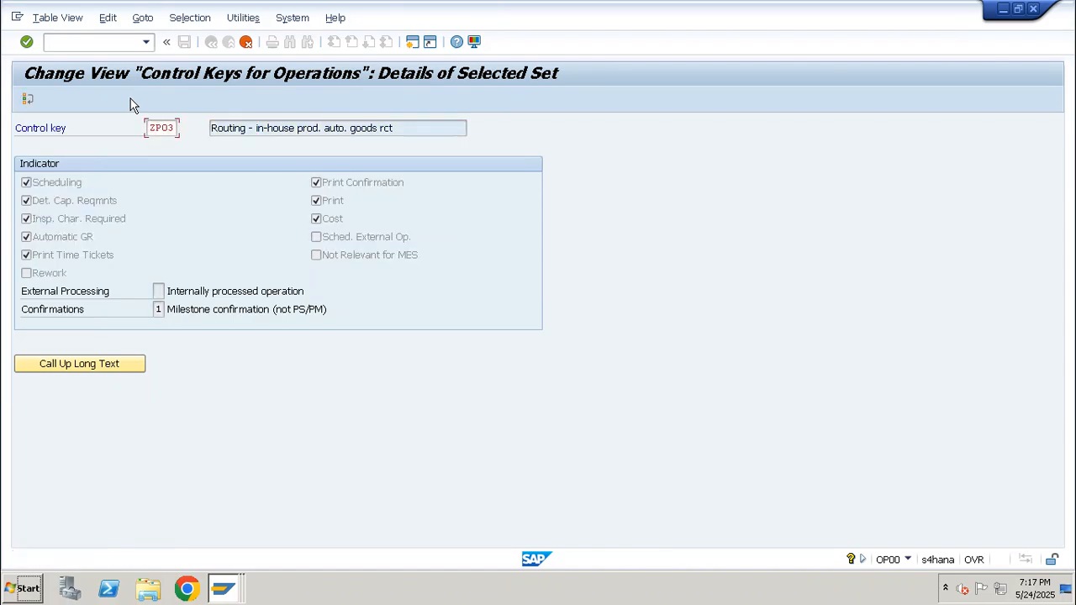
# Name the copied control key YP03 and save it to the proposed customizing request.
pyautogui.write('zp0')
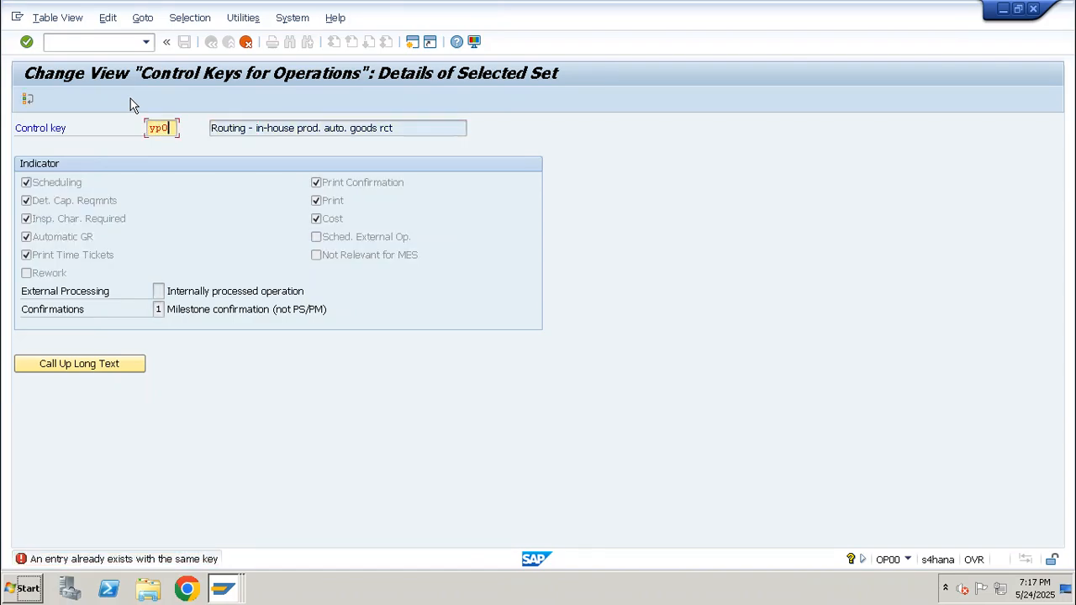
pyautogui.write('3')
pyautogui.press('Return')
pyautogui.press('F3')
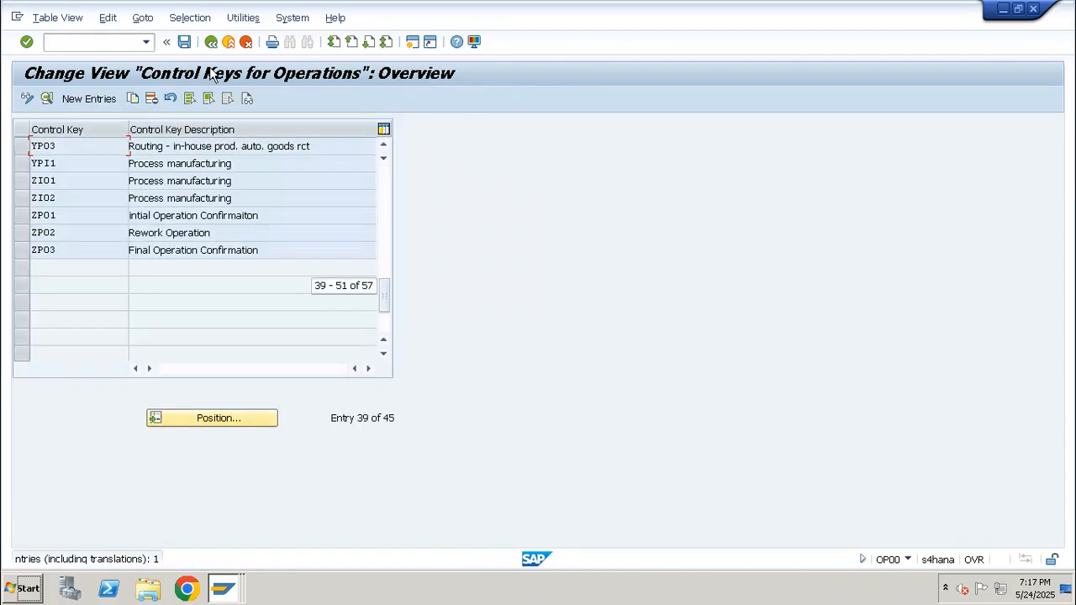
pyautogui.click(185, 41)
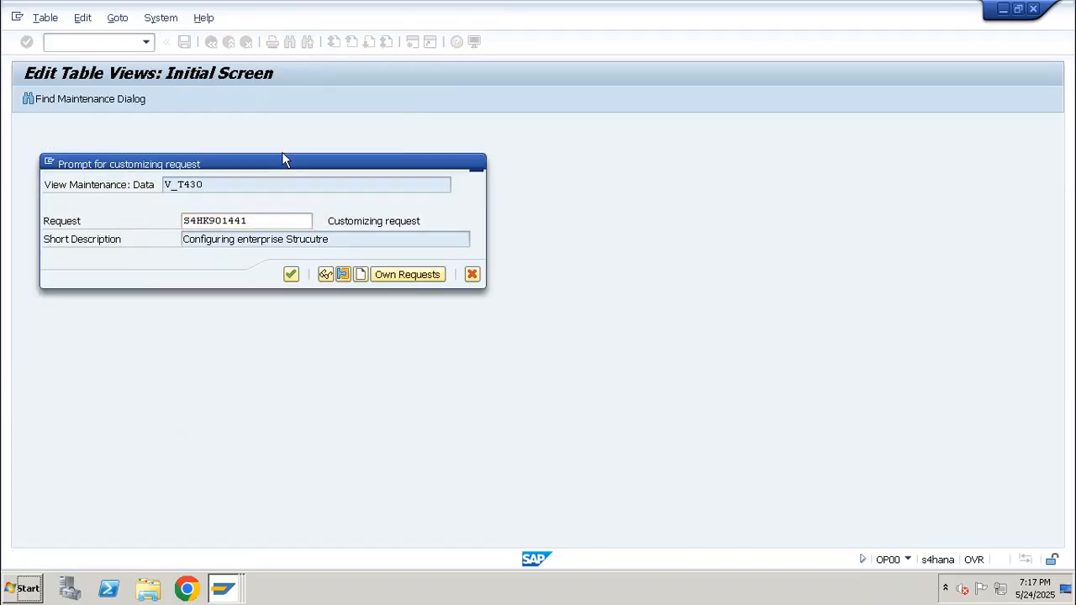
pyautogui.press('Return')
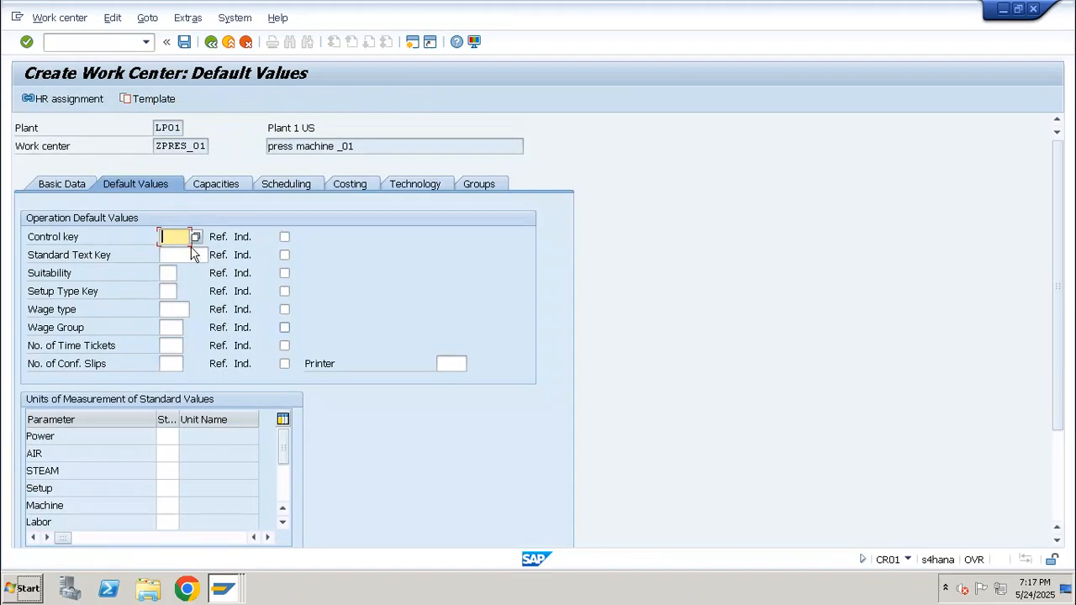
# Set the default control key of work center ZPRES_01 to YP03.
pyautogui.press('F4')
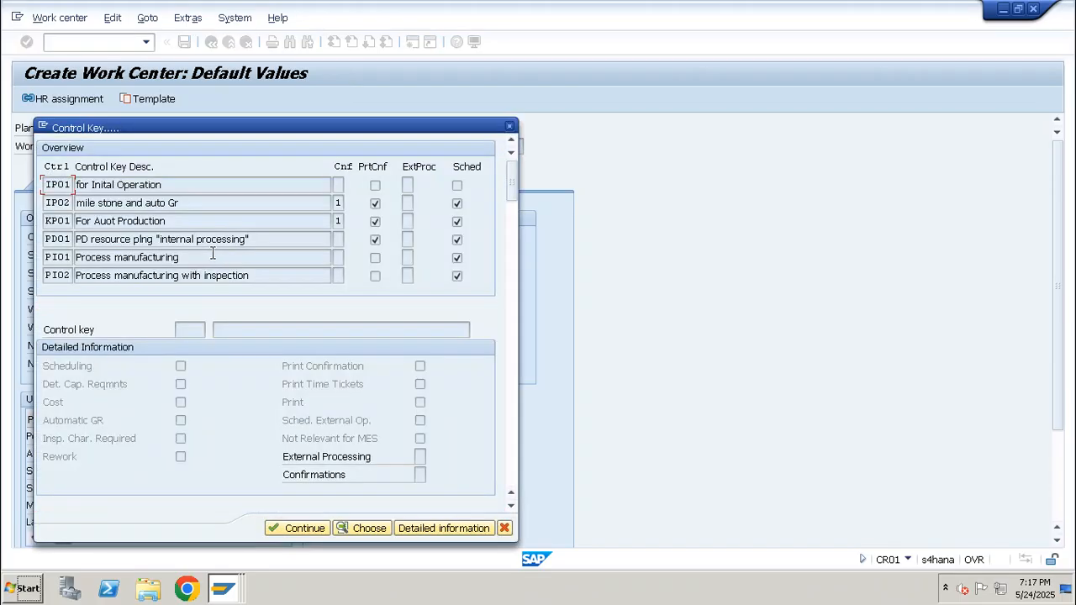
pyautogui.press('Escape')
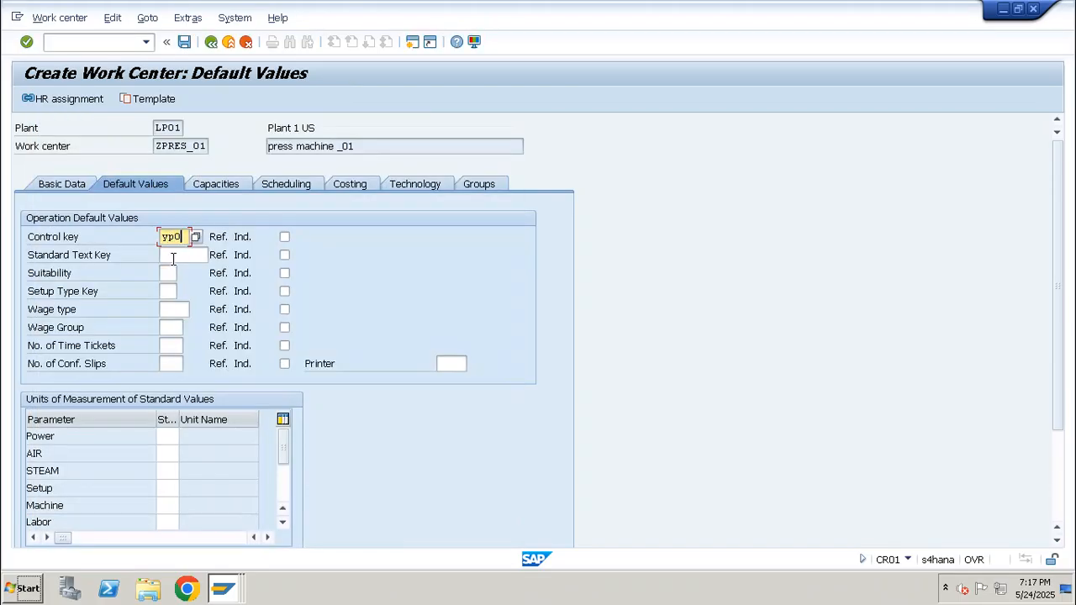
pyautogui.write('p03')
pyautogui.press('Return')
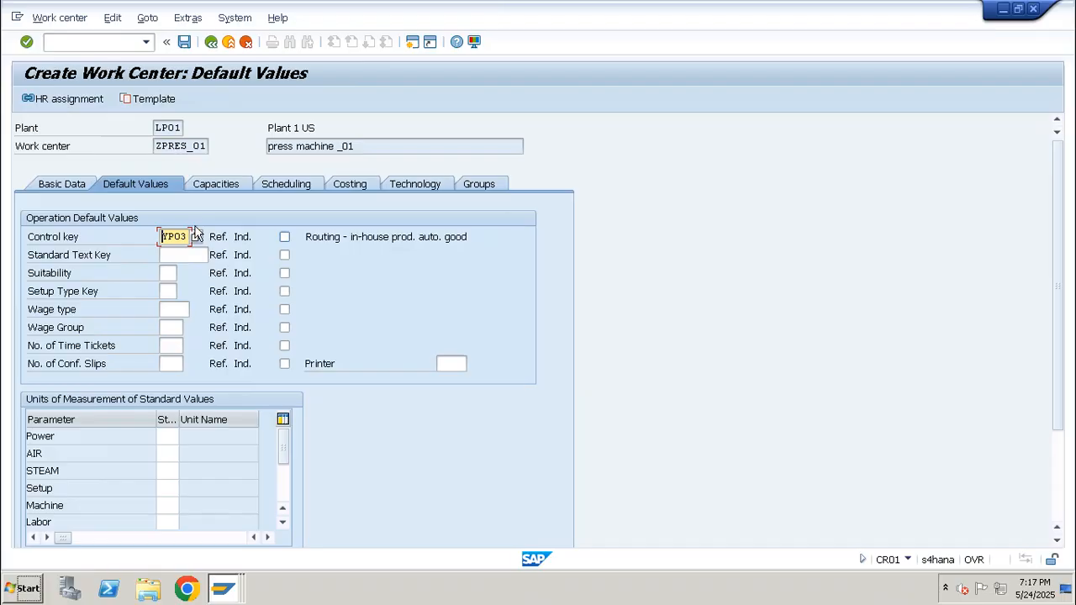
pyautogui.moveTo(162, 236); pyautogui.dragTo(155, 236)
# Set the standard value units to W for Power and H for AIR and STEAM.
pyautogui.click(107, 436)
pyautogui.click(171, 436)
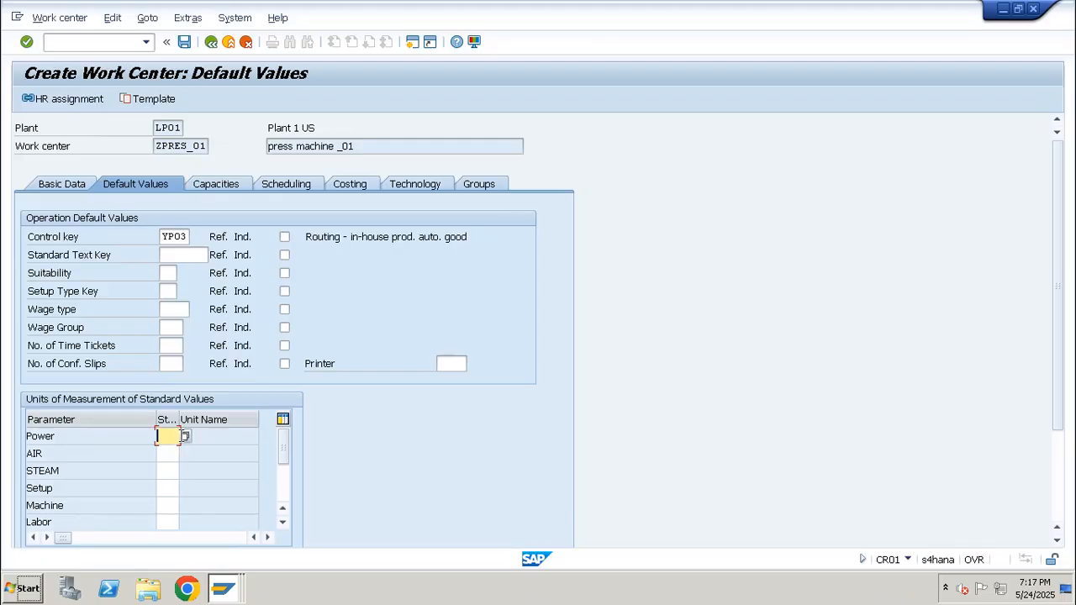
pyautogui.click(184, 435)
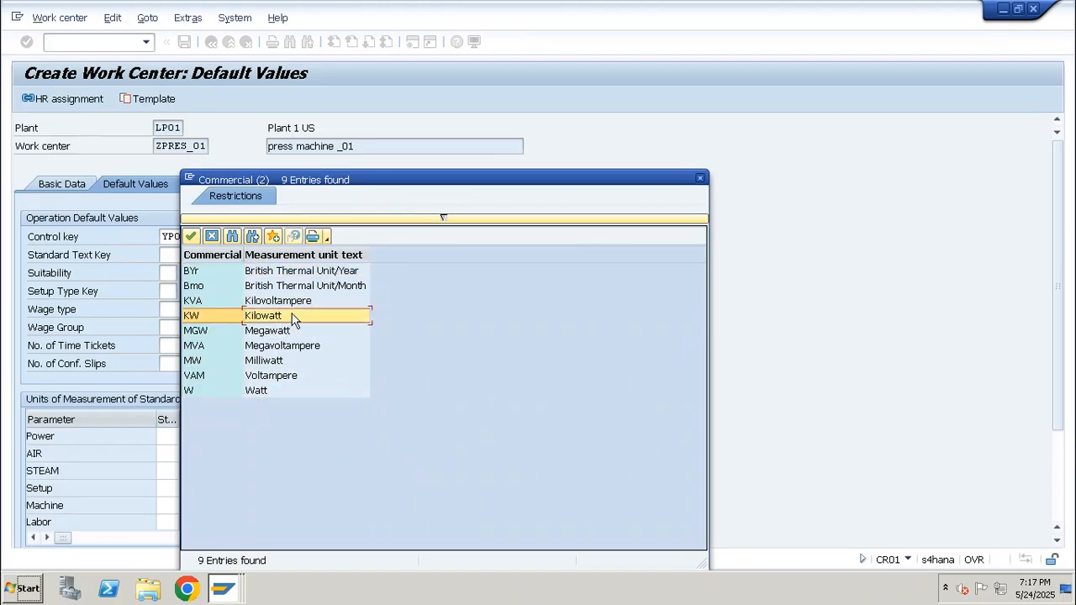
pyautogui.click(281, 392)
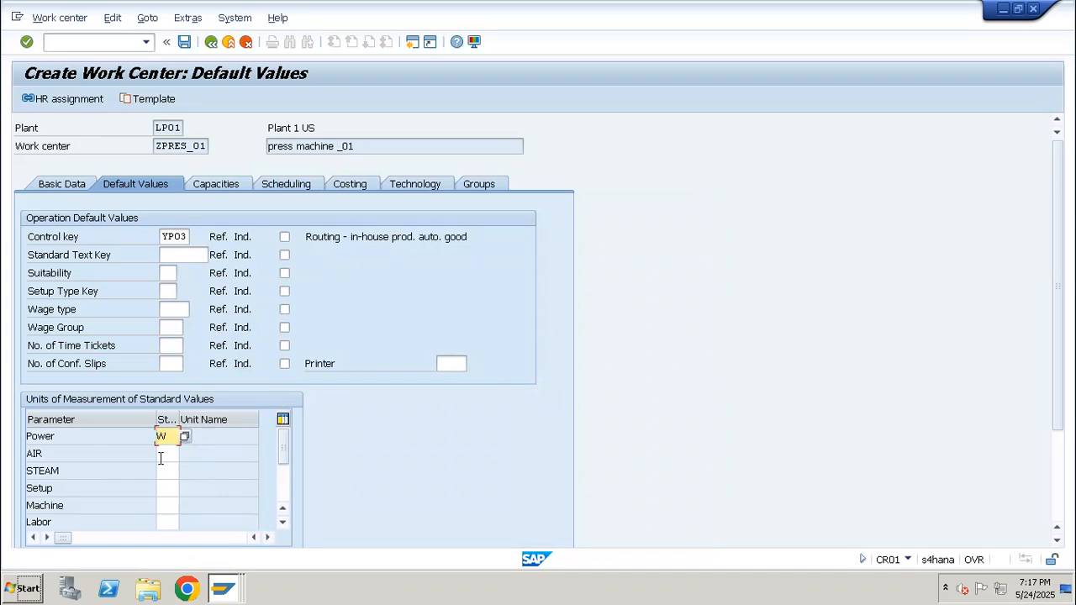
pyautogui.click(160, 456)
pyautogui.click(184, 454)
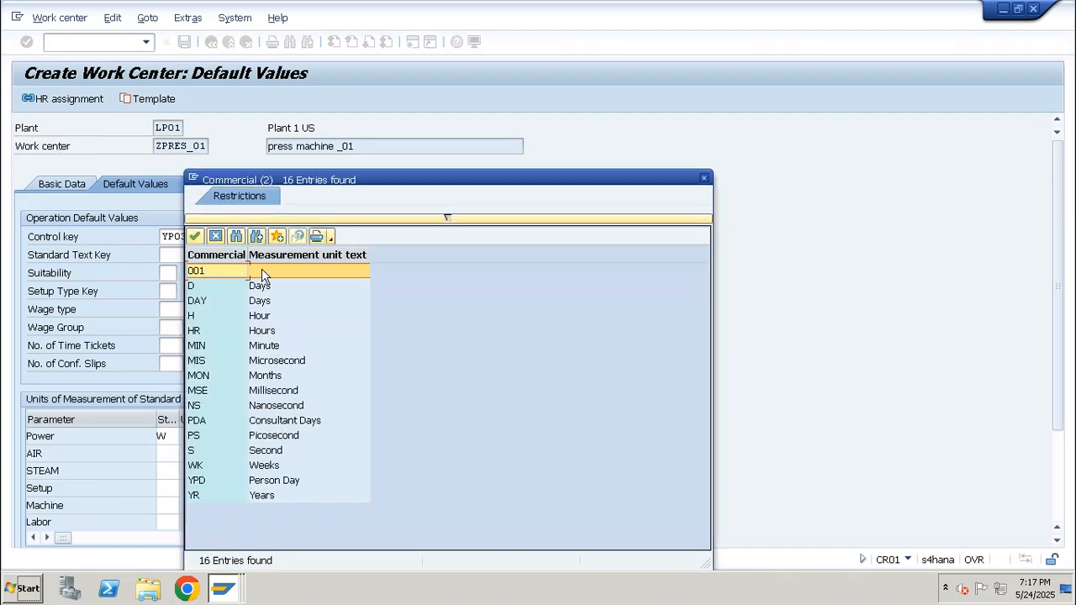
pyautogui.click(271, 316)
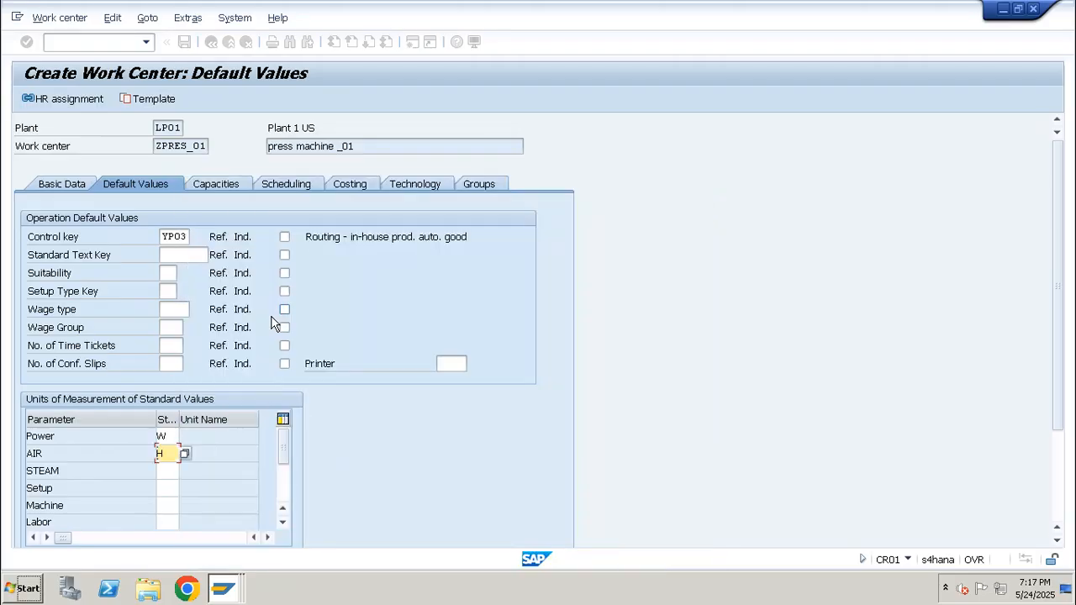
pyautogui.click(172, 471)
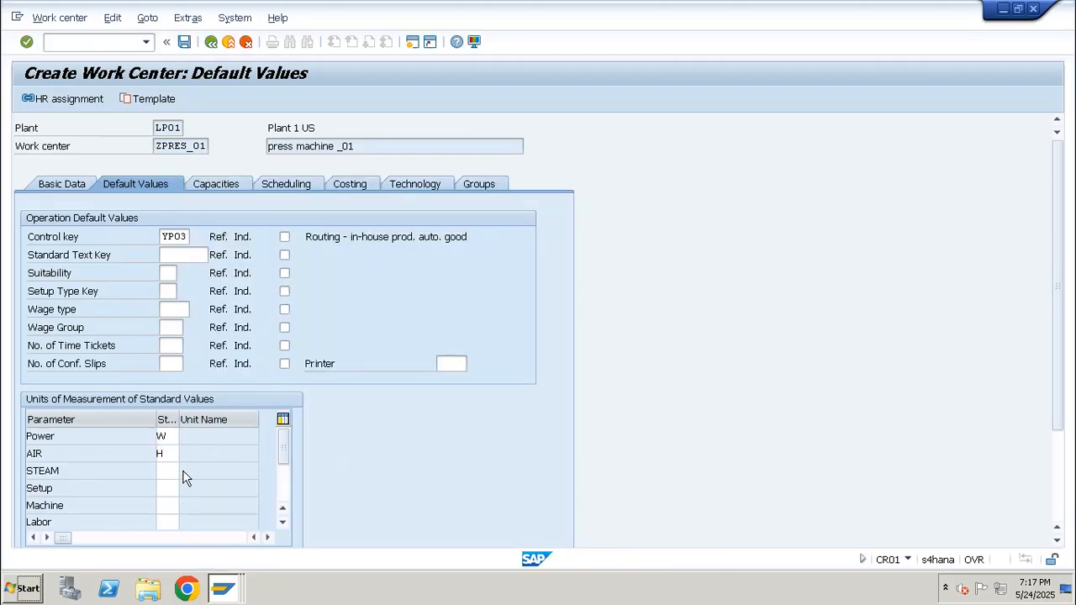
pyautogui.click(183, 471)
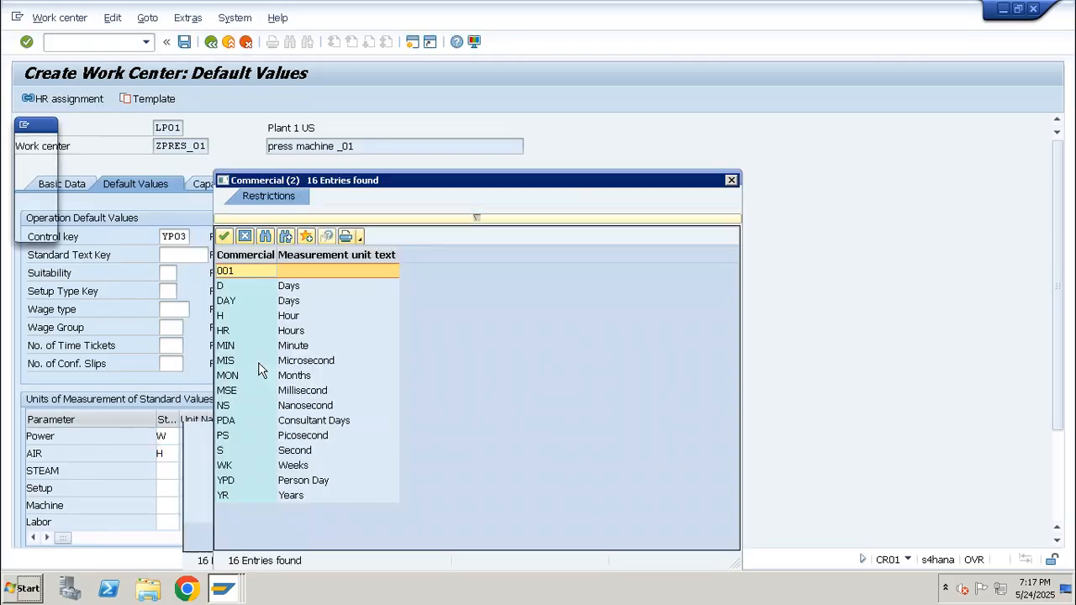
pyautogui.click(294, 318)
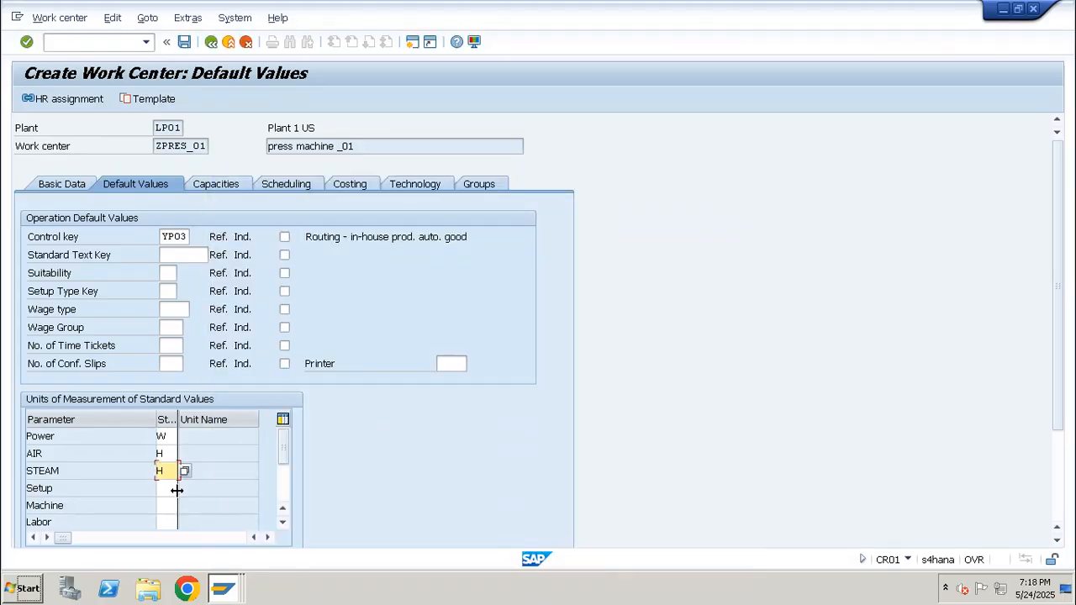
# Set the standard value units of Setup, Machine and Labor to MIN.
pyautogui.click(168, 489)
pyautogui.write('min')
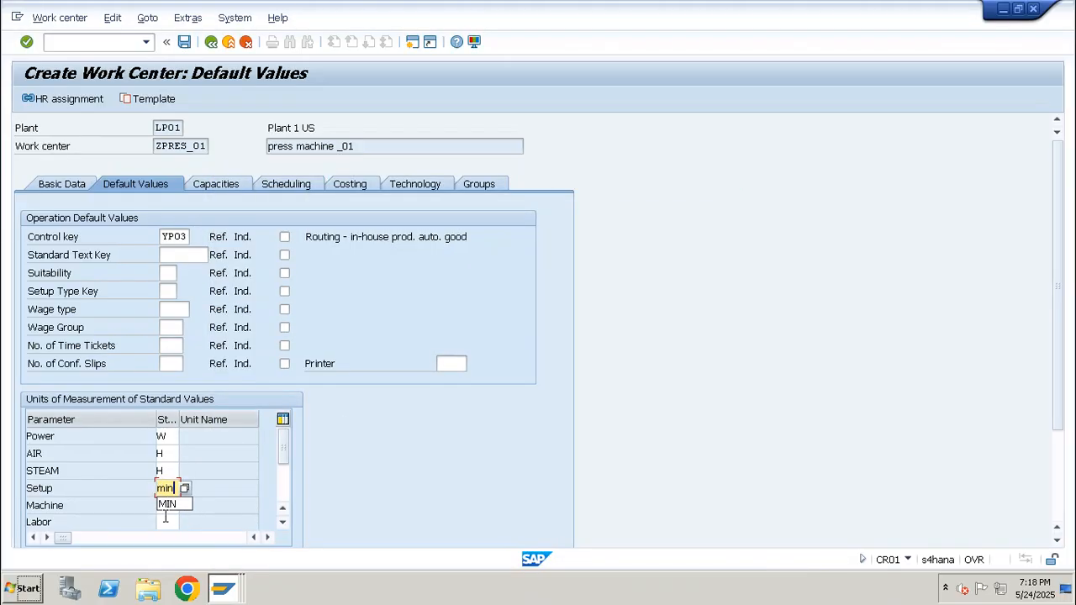
pyautogui.click(168, 505)
pyautogui.write('min')
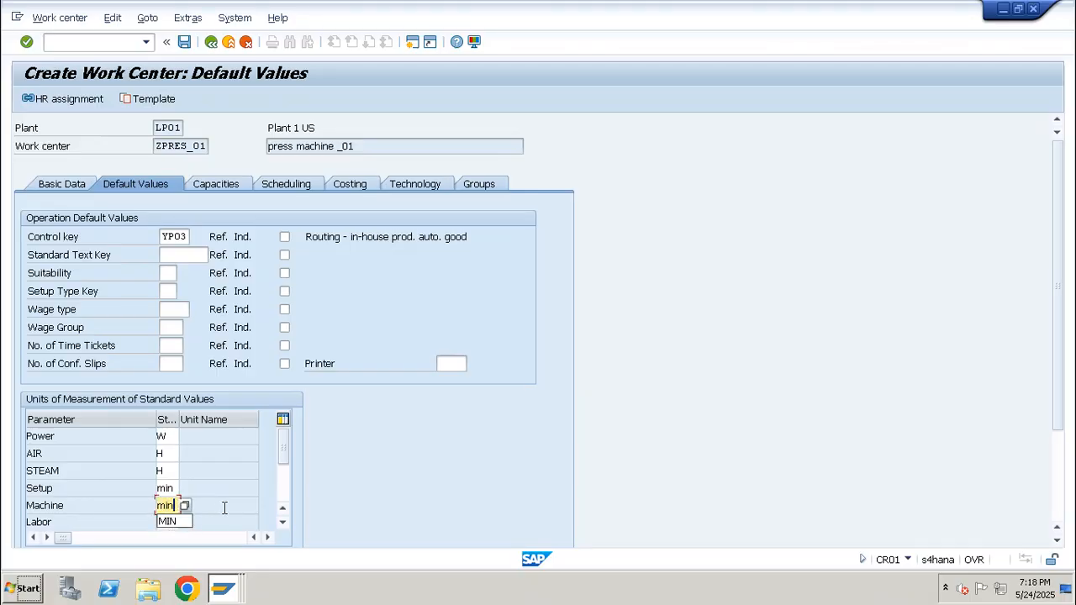
pyautogui.click(224, 522)
pyautogui.click(174, 522)
pyautogui.write('min')
pyautogui.press('Return')
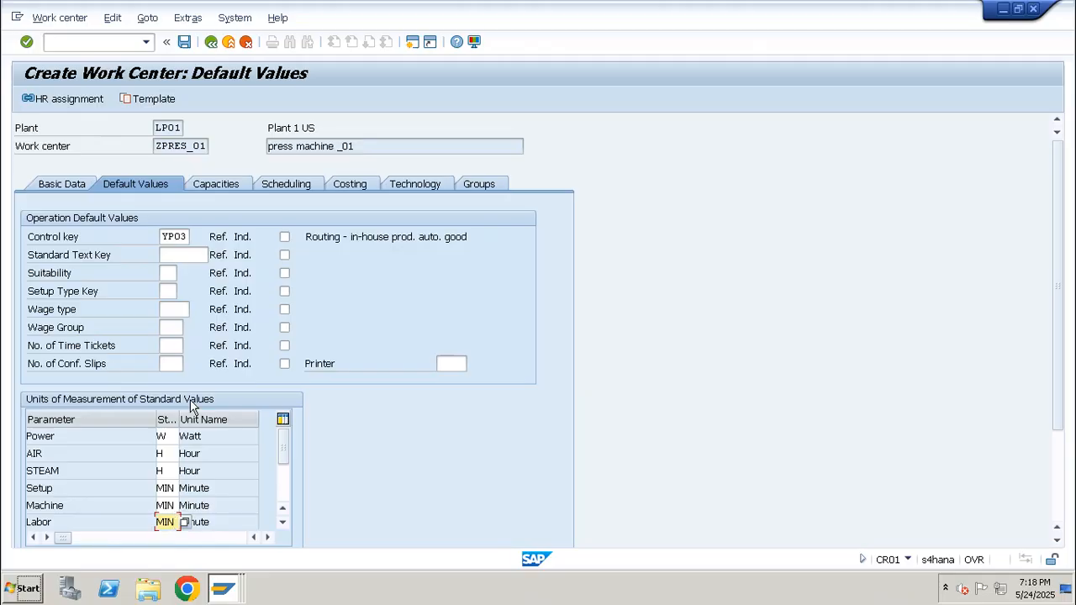
# Assign capacity category 001 to the work center's capacities and open its capacity header.
pyautogui.click(224, 194)
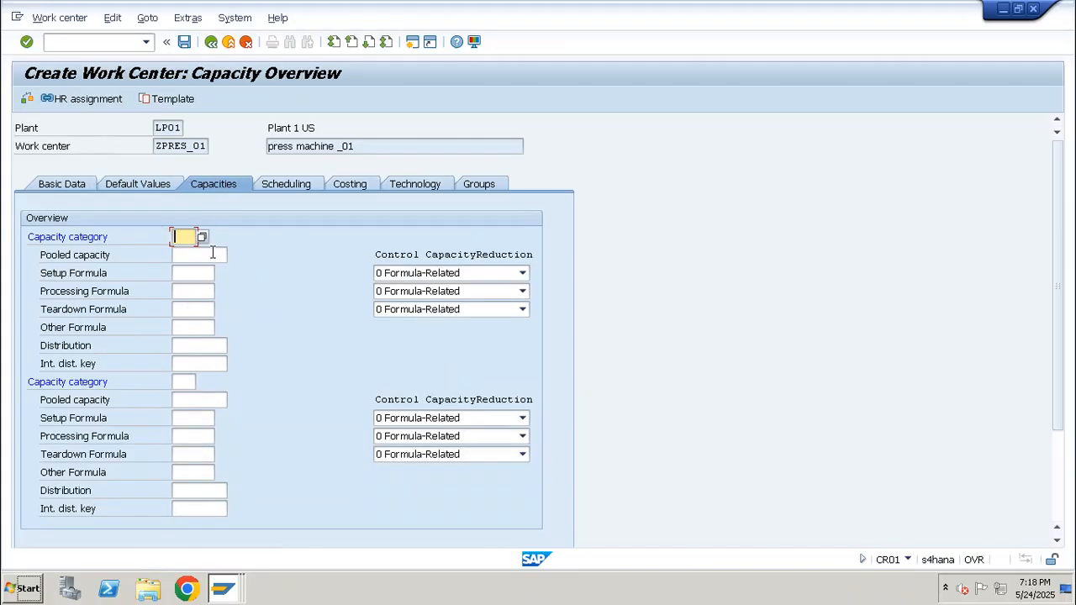
pyautogui.click(203, 237)
pyautogui.press('Return')
pyautogui.doubleClick(206, 238)
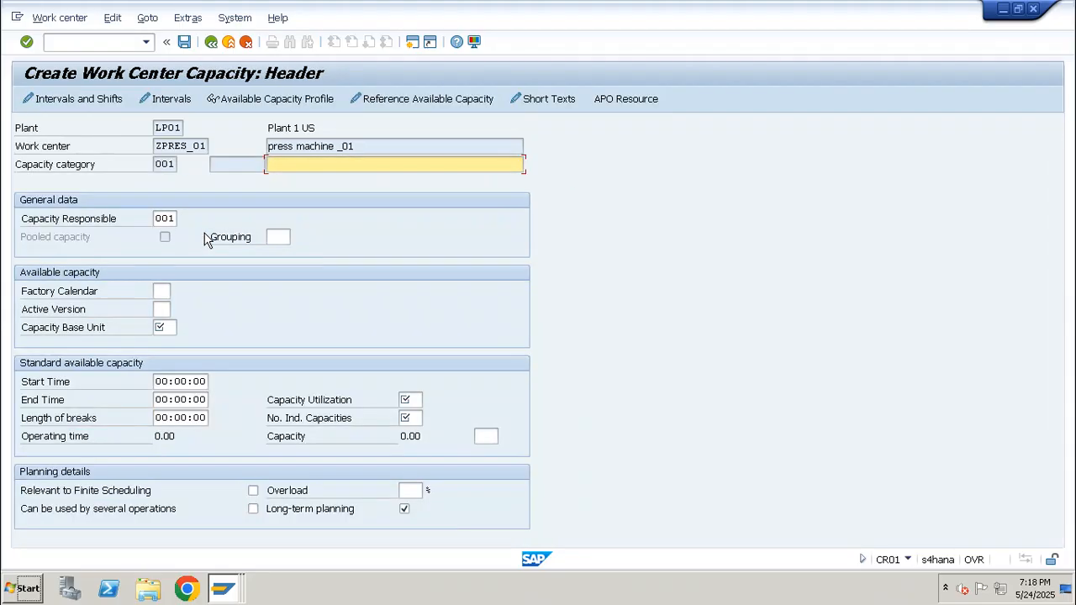
# Enter capacity description dsfs, factory calendar 01 and capacity base unit min in the capacity header.
pyautogui.click(160, 290)
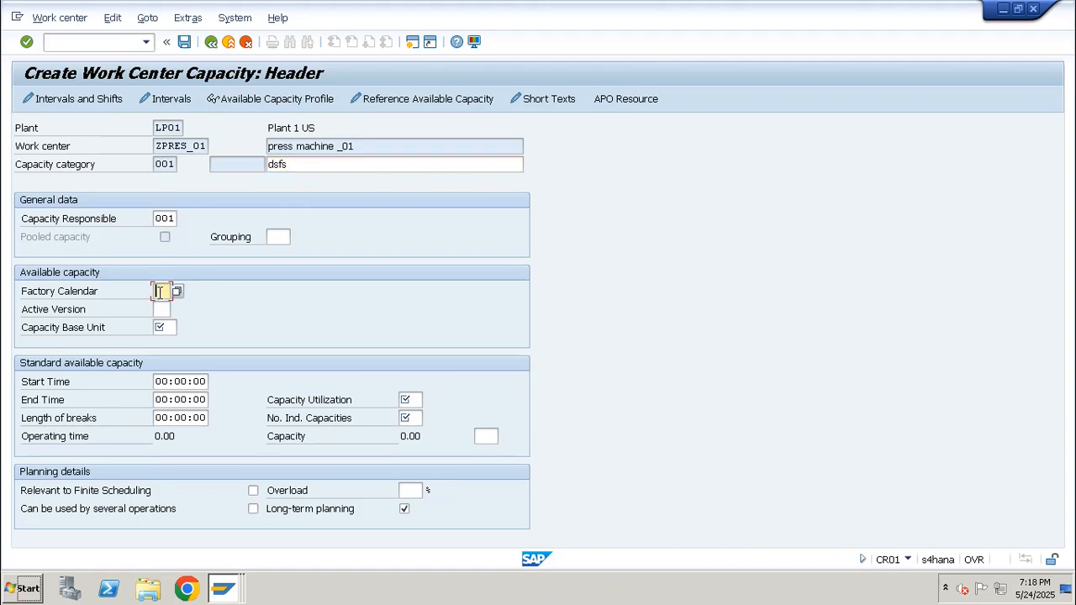
pyautogui.write('01')
pyautogui.press('Tab')
pyautogui.press('Tab')
pyautogui.click(159, 380)
pyautogui.write('m')
pyautogui.press('BackSpace')
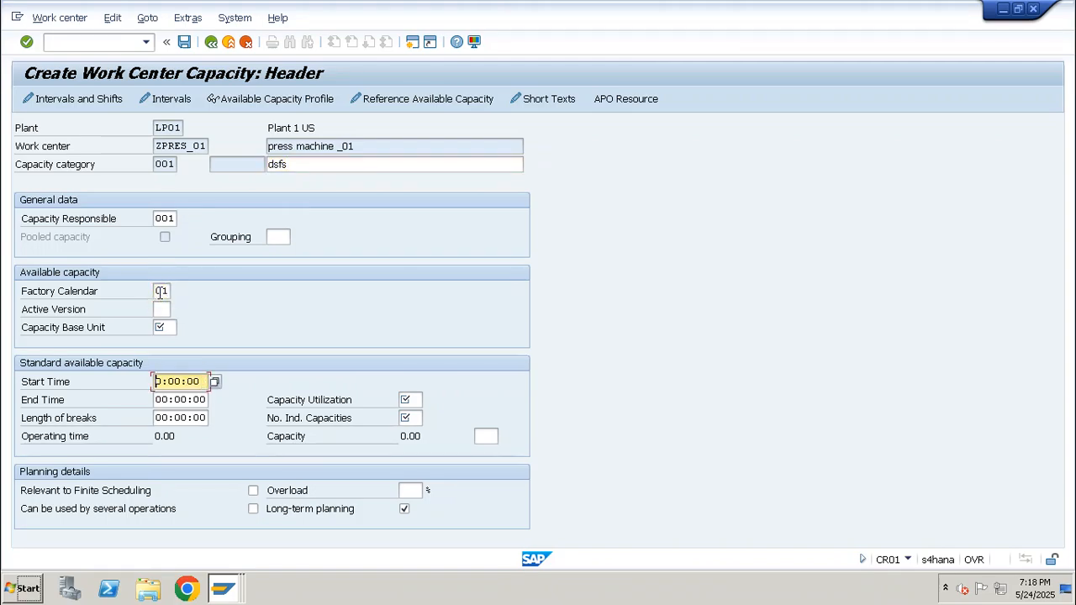
pyautogui.hotkey('shift', 'Tab')
pyautogui.write('min')
# Set capacity utilization to 100 and the number of individual capacities to 1, and return to the capacity overview.
pyautogui.press('Tab')
pyautogui.press('Tab')
pyautogui.press('Tab')
pyautogui.press('Tab')
pyautogui.hotkey('shift', 'Tab')
pyautogui.write('10')
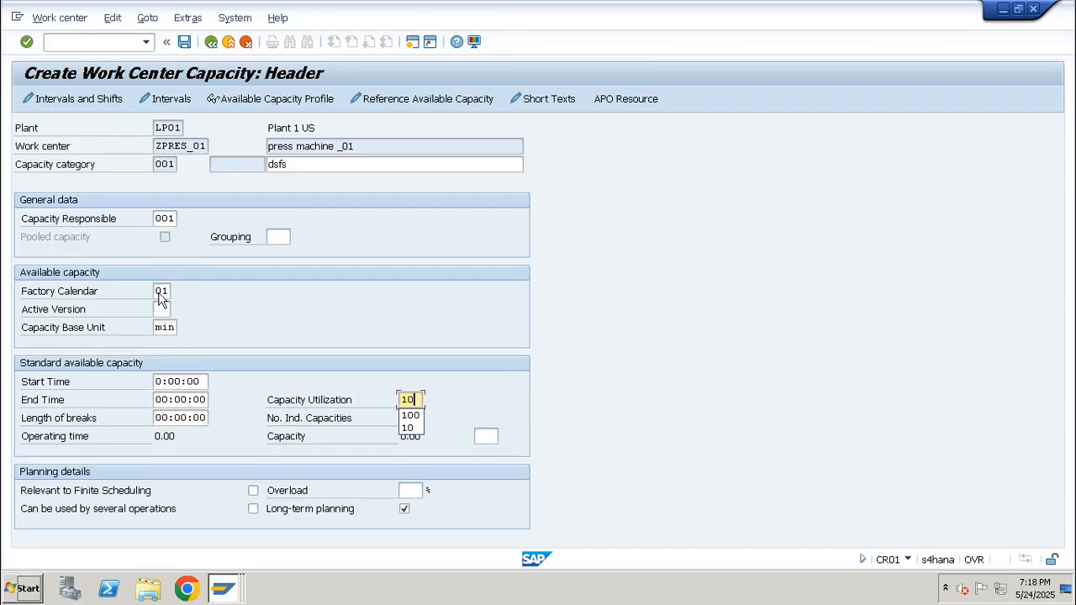
pyautogui.write('0')
pyautogui.press('Tab')
pyautogui.press('Tab')
pyautogui.write('1')
pyautogui.press('F3')
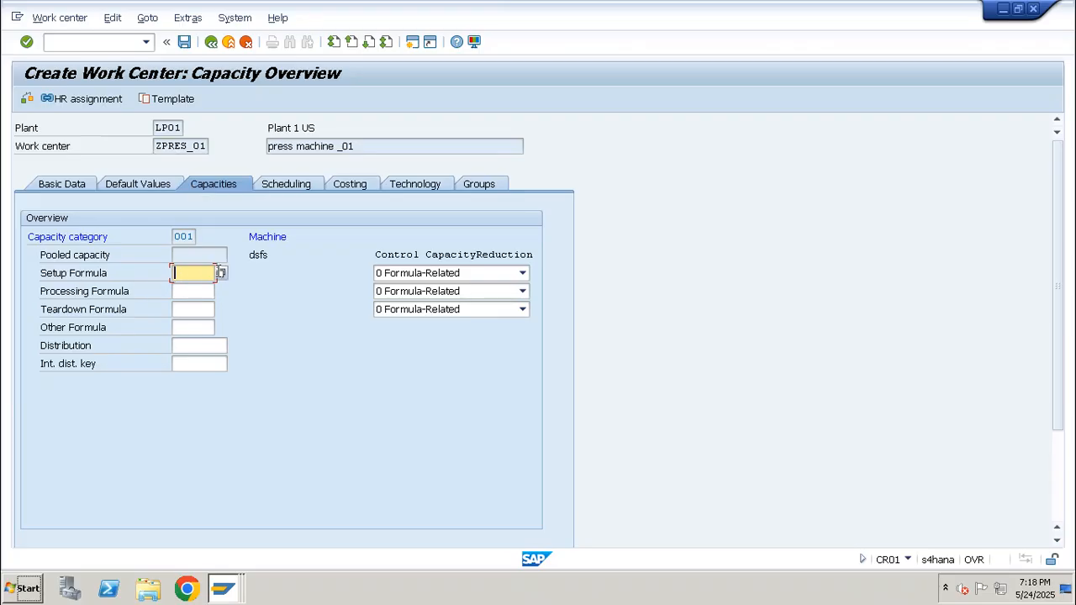
# Enter SAP005 as the setup formula and SAP006 as the processing formula of the machine capacity.
pyautogui.press('Down')
pyautogui.press('Return')
pyautogui.press('Return')
pyautogui.press('Down')
pyautogui.press('Down')
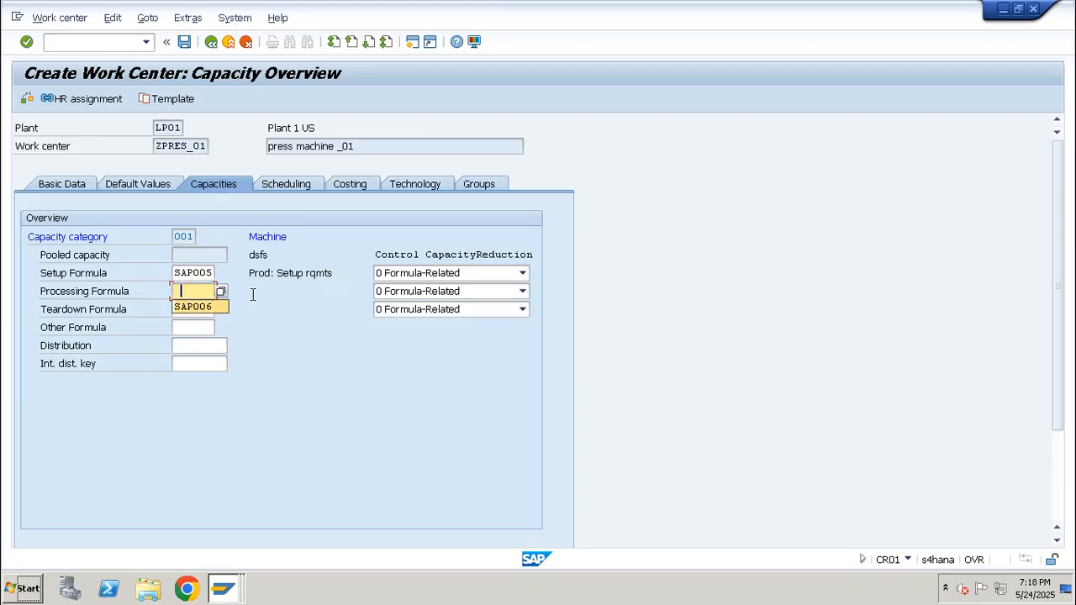
pyautogui.press('Return')
pyautogui.press('Return')
# Display the definition of processing formula SAP006, examine its calculation expression and close it.
pyautogui.moveTo(173, 290); pyautogui.dragTo(237, 291)
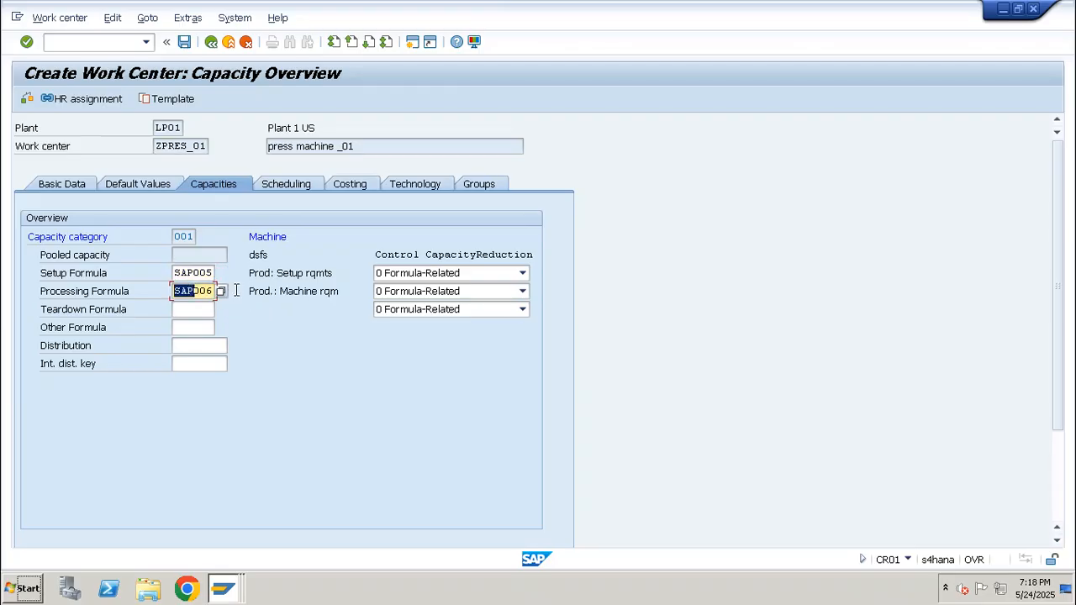
pyautogui.moveTo(1059, 284); pyautogui.dragTo(1066, 355)
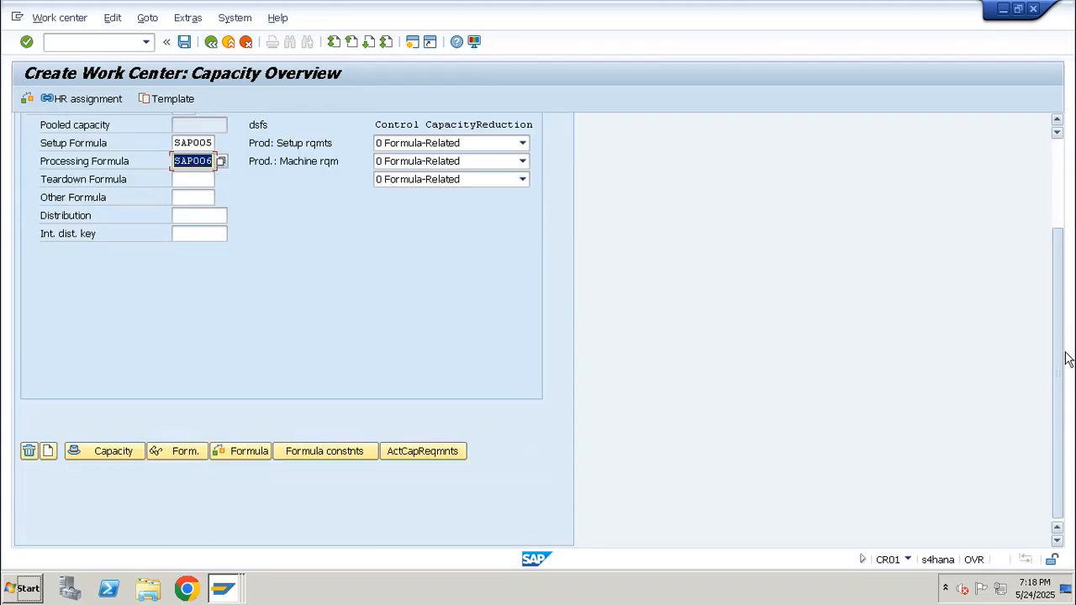
pyautogui.click(180, 454)
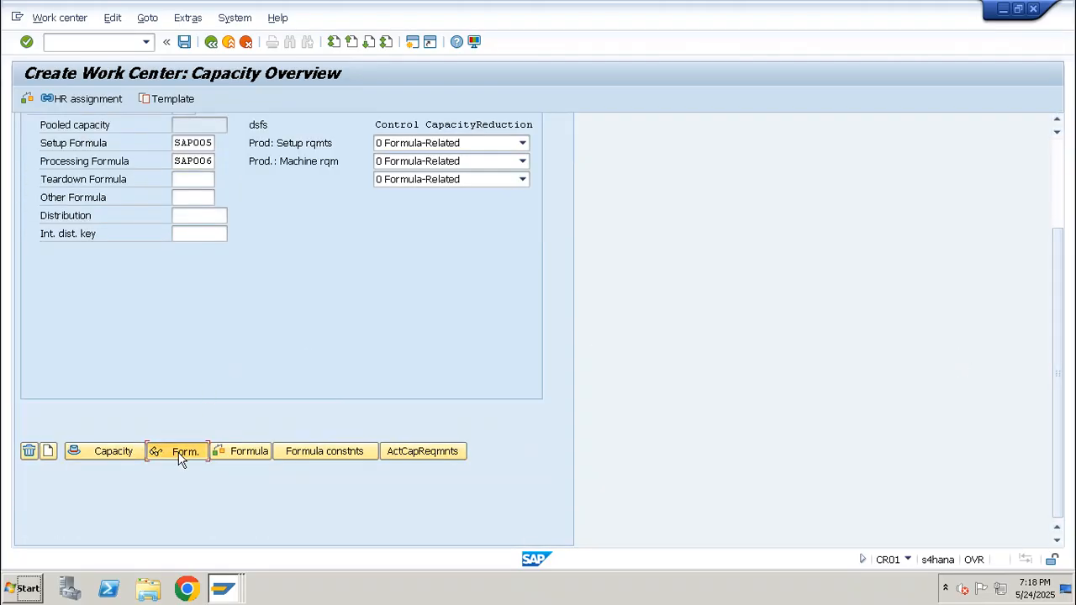
pyautogui.moveTo(224, 330); pyautogui.dragTo(431, 338)
pyautogui.doubleClick(396, 335)
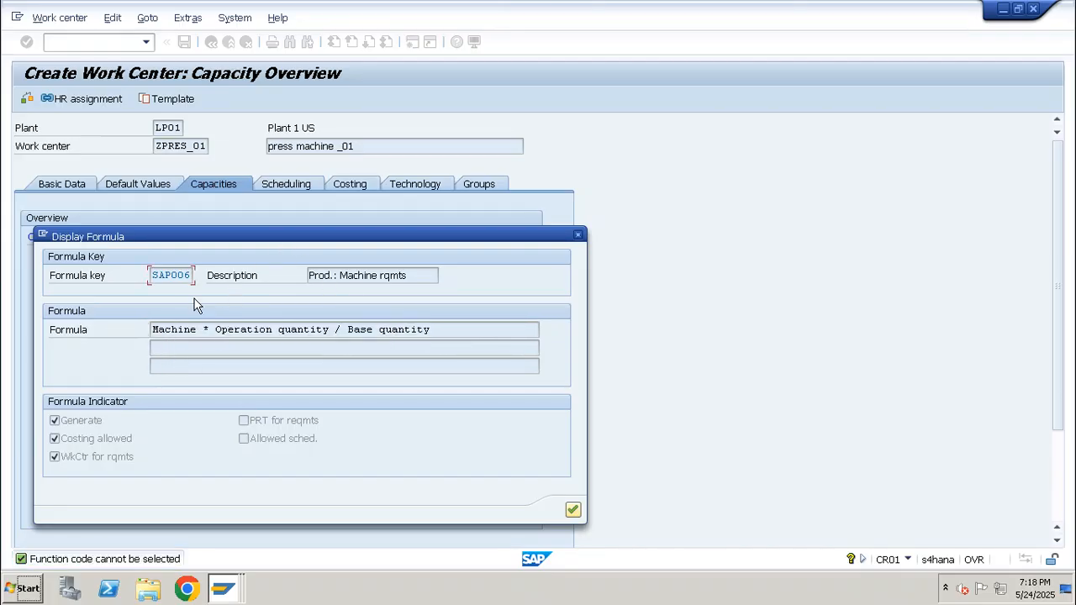
pyautogui.moveTo(203, 335); pyautogui.dragTo(150, 341)
pyautogui.moveTo(444, 333); pyautogui.dragTo(134, 340)
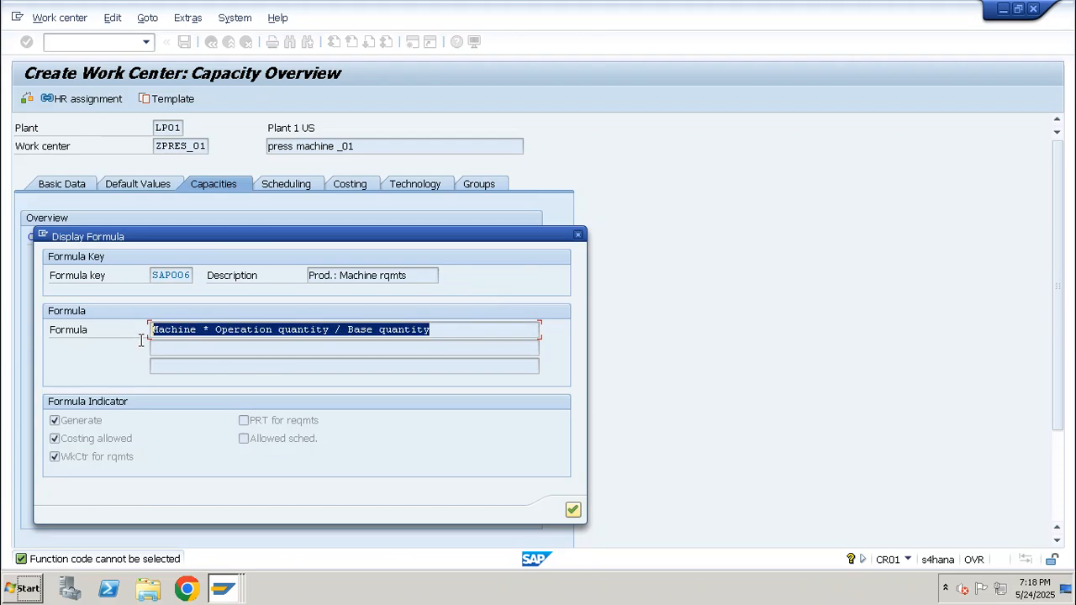
pyautogui.click(577, 234)
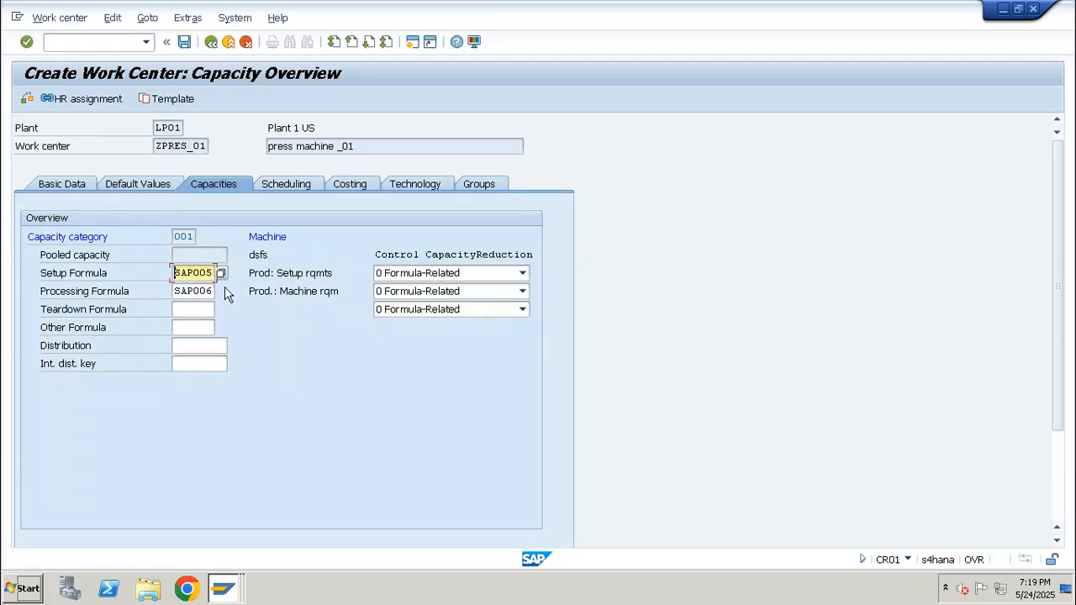
# Switch to the customizing session, return to the IMG, collapse Routing Data and expand Work Center Formulas under Capacity Planning.
pyautogui.doubleClick(178, 292)
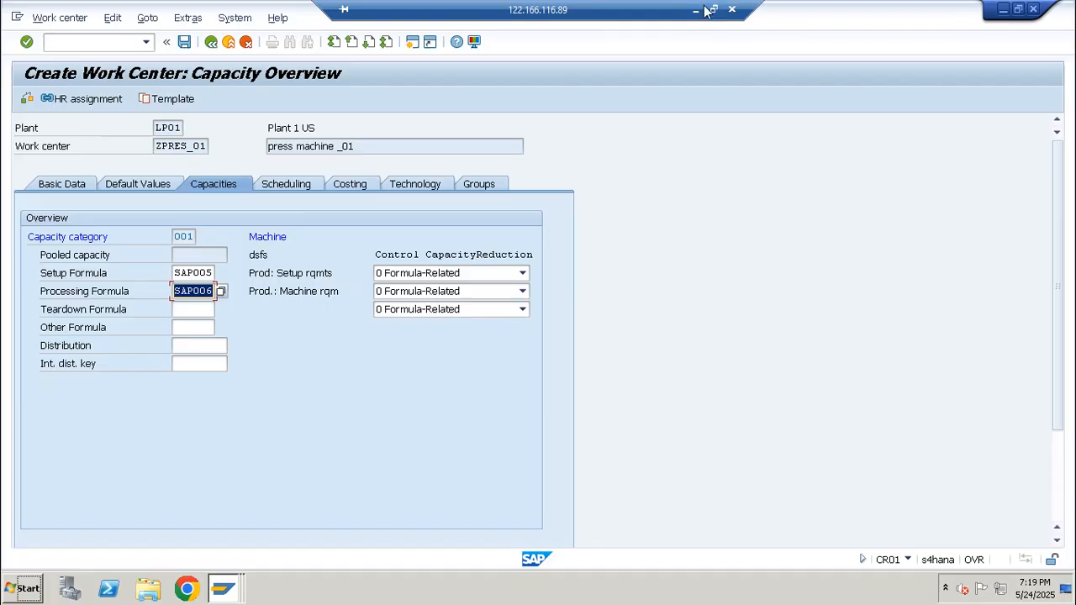
pyautogui.click(705, 10)
pyautogui.click(477, 590)
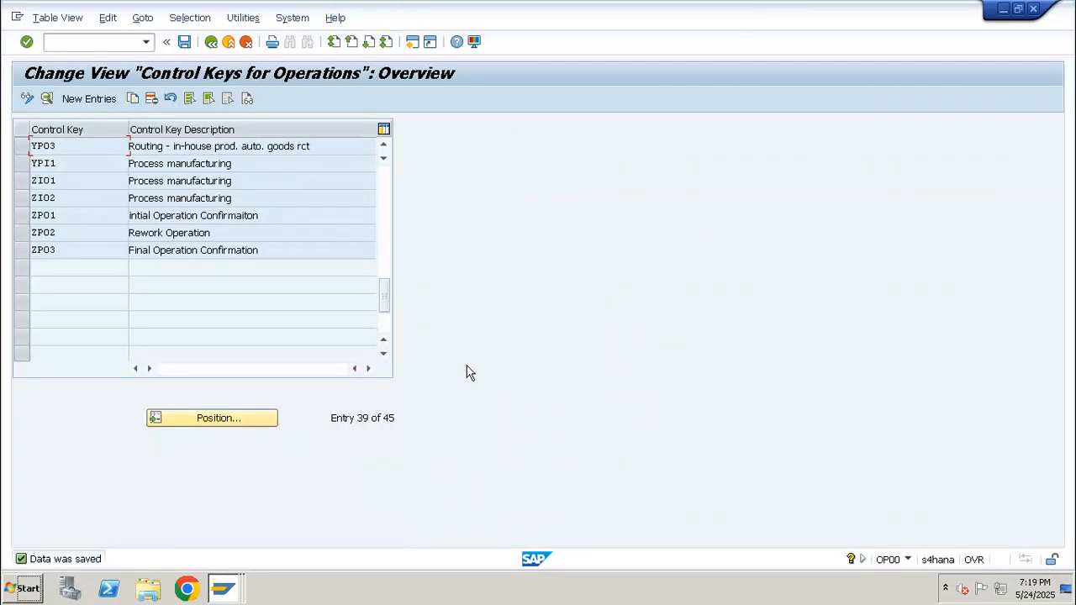
pyautogui.click(211, 42)
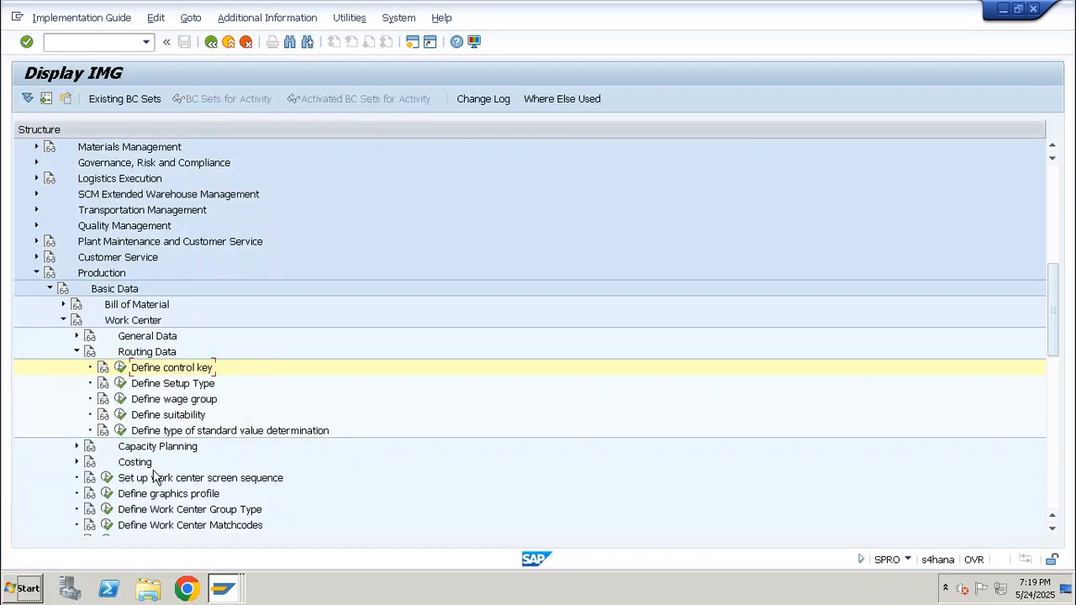
pyautogui.click(75, 353)
pyautogui.click(77, 368)
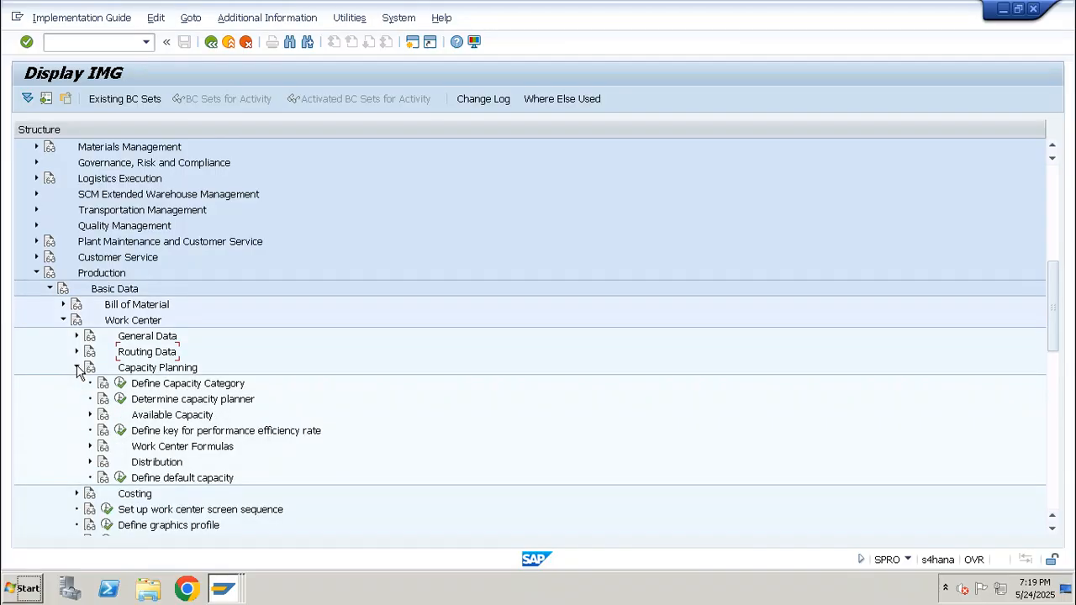
pyautogui.click(89, 447)
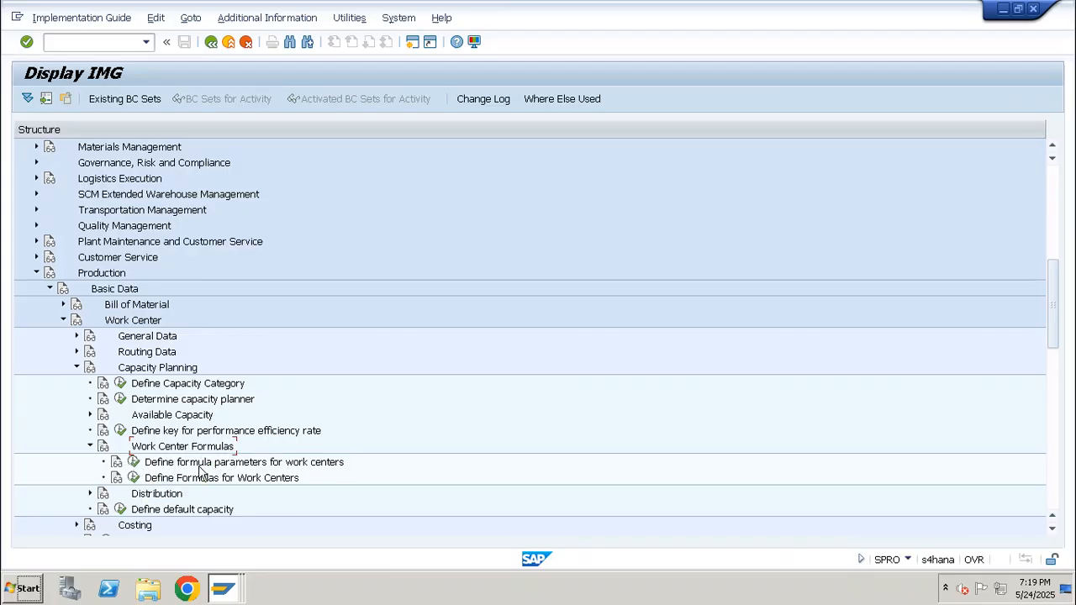
# Open the formula parameters for work centers, examine the entries starting with Z and return to the IMG.
pyautogui.click(134, 463)
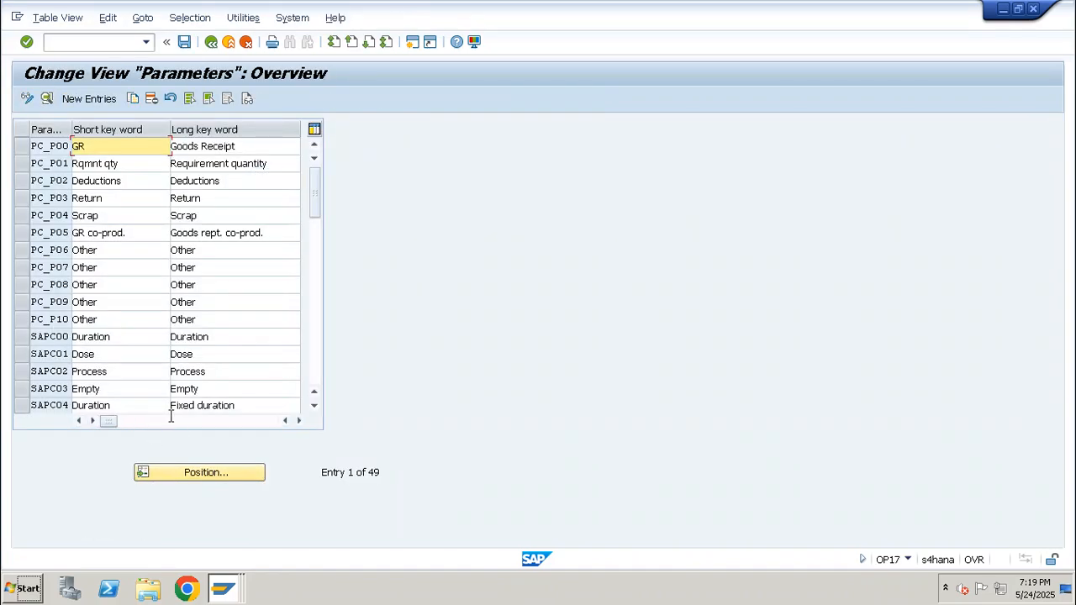
pyautogui.click(191, 470)
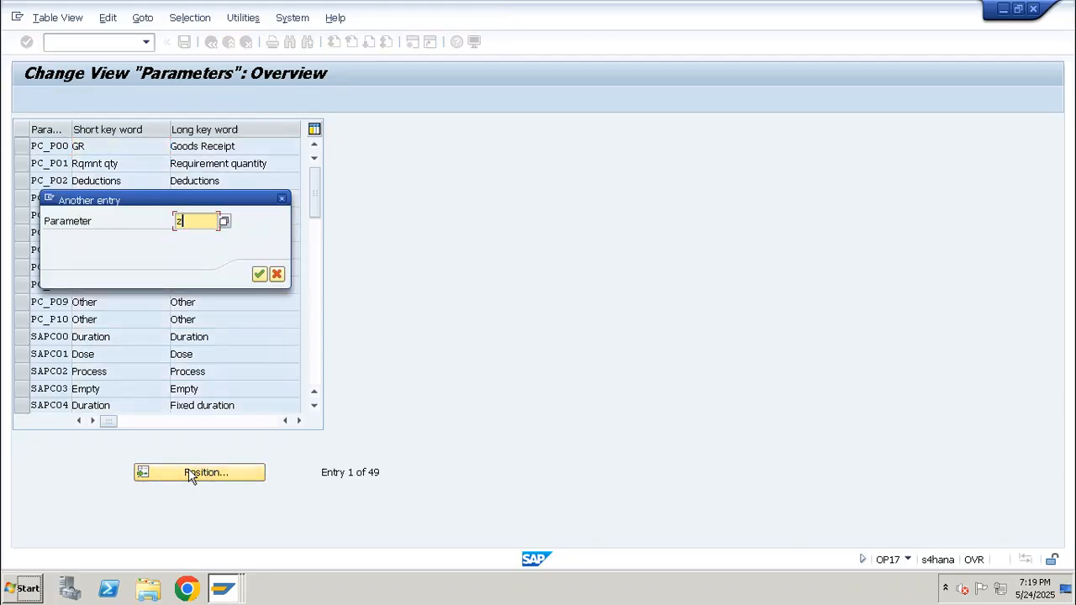
pyautogui.press('Return')
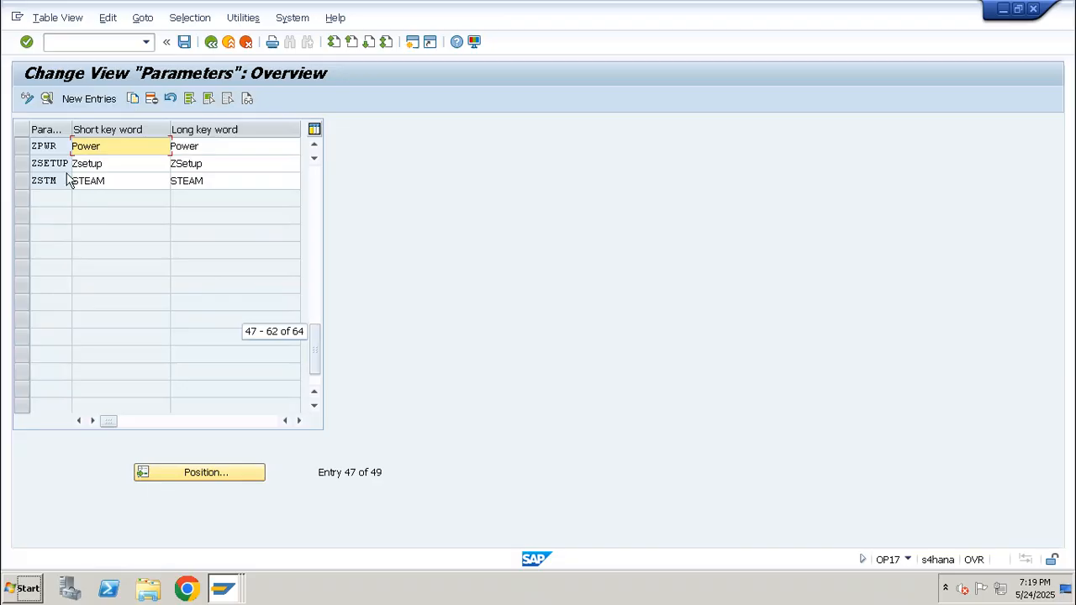
pyautogui.click(22, 148)
pyautogui.click(23, 164)
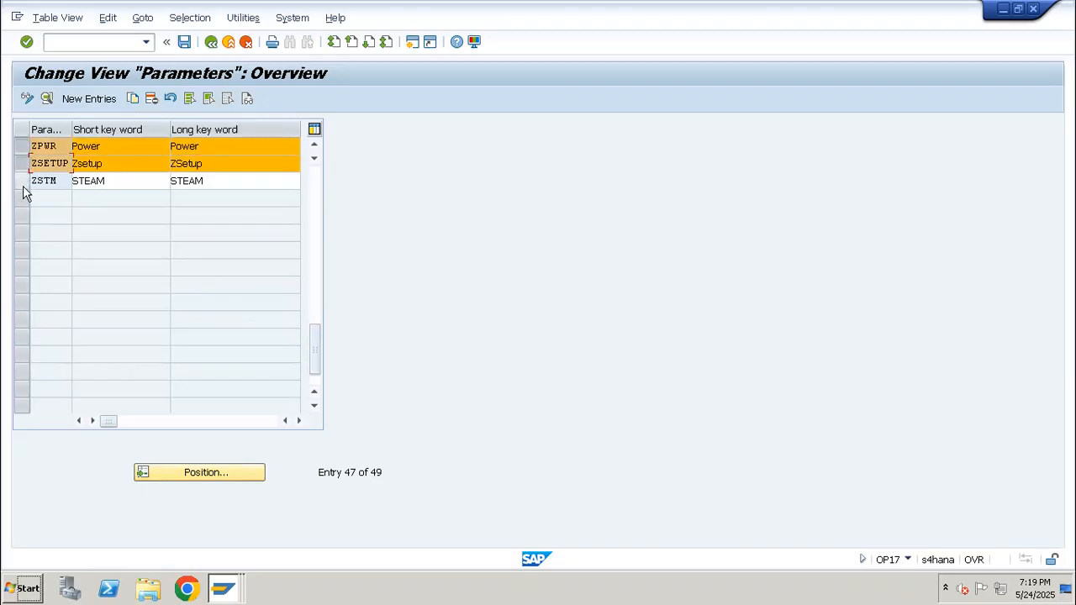
pyautogui.click(211, 41)
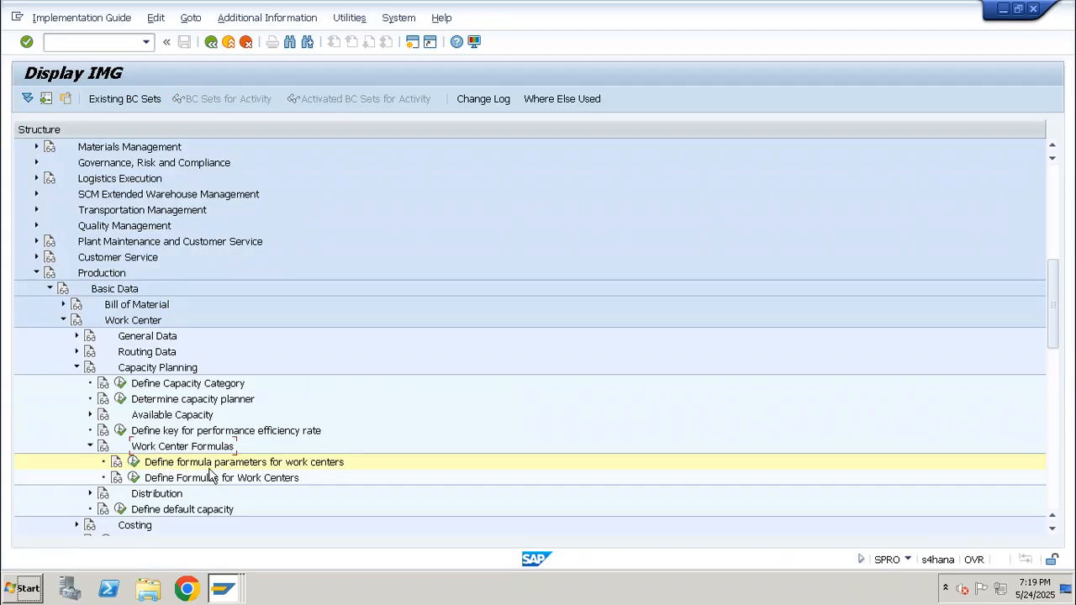
# Open the work center formula definitions, find SAP005, examine its formula parameters and return to the overview.
pyautogui.click(134, 478)
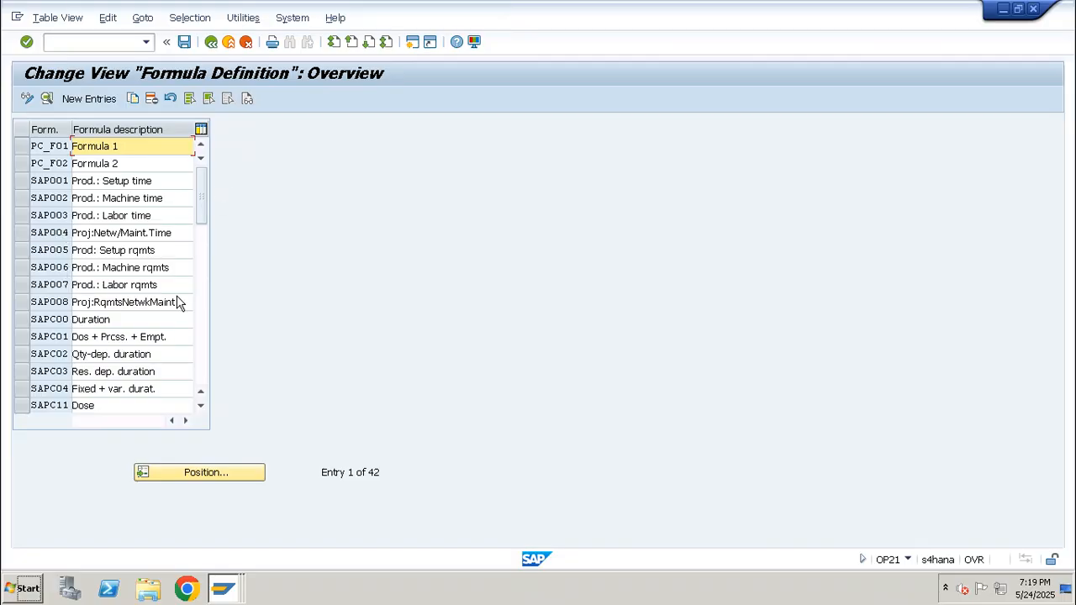
pyautogui.click(176, 472)
pyautogui.write('sap')
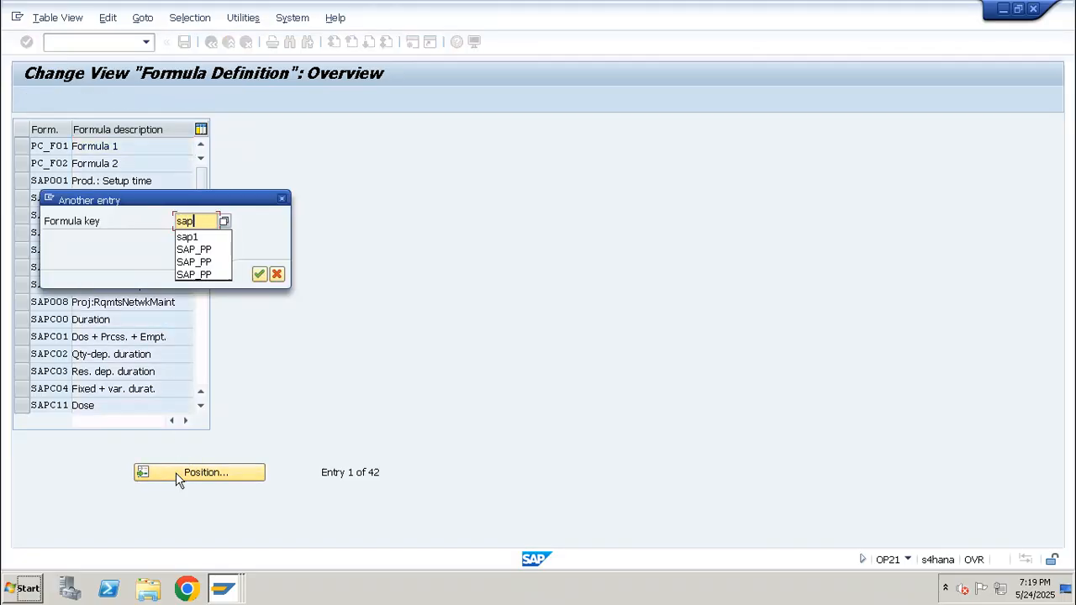
pyautogui.write('005')
pyautogui.press('Return')
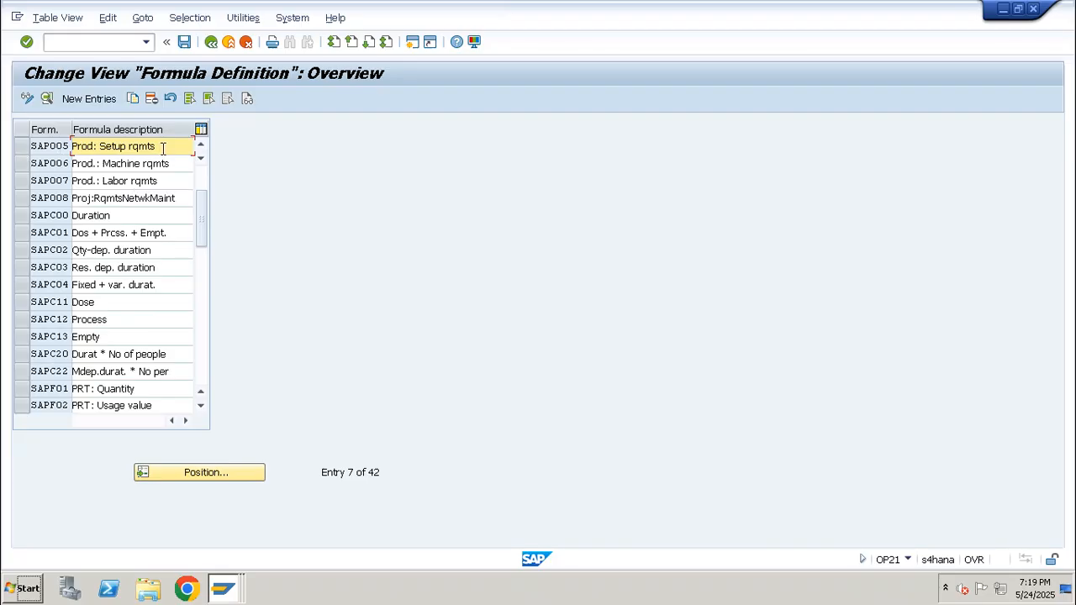
pyautogui.moveTo(163, 148); pyautogui.dragTo(71, 146)
pyautogui.doubleClick(53, 148)
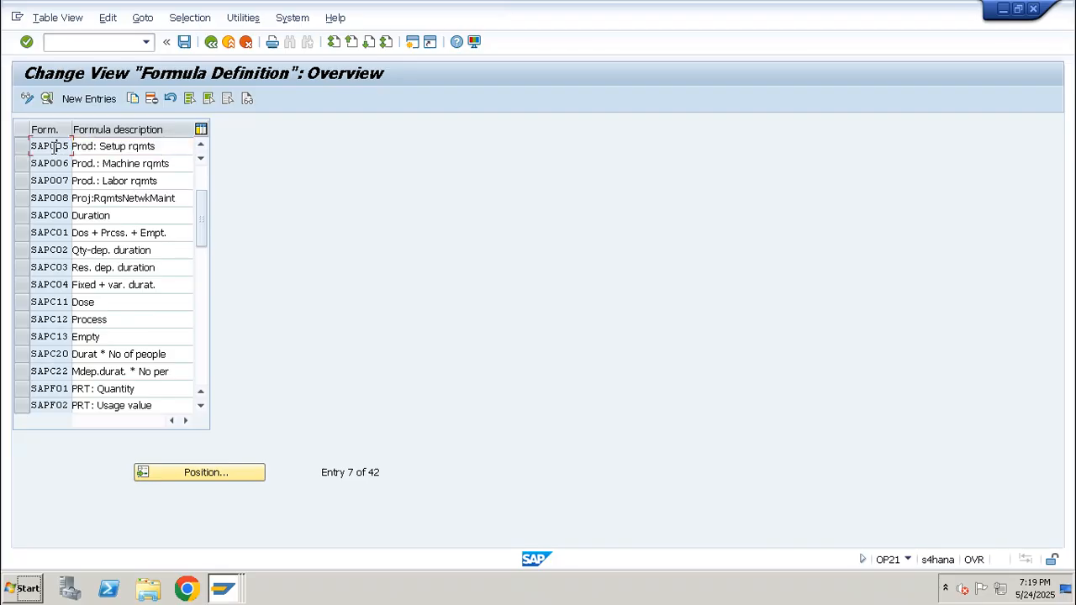
pyautogui.moveTo(128, 183); pyautogui.dragTo(9, 185)
pyautogui.moveTo(123, 182); pyautogui.dragTo(18, 185)
pyautogui.moveTo(131, 180); pyautogui.dragTo(23, 183)
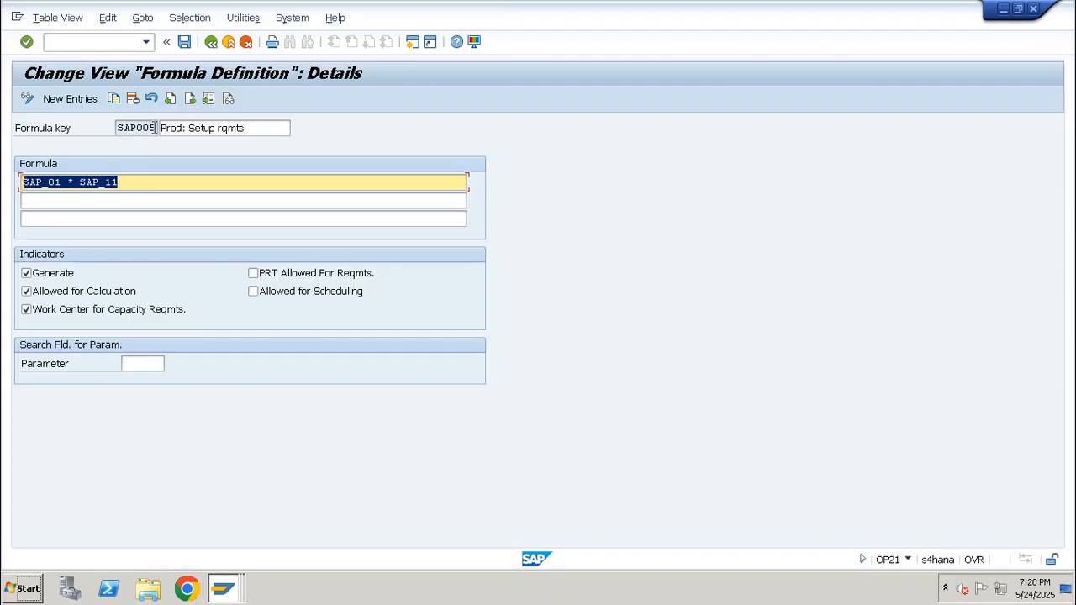
pyautogui.click(210, 42)
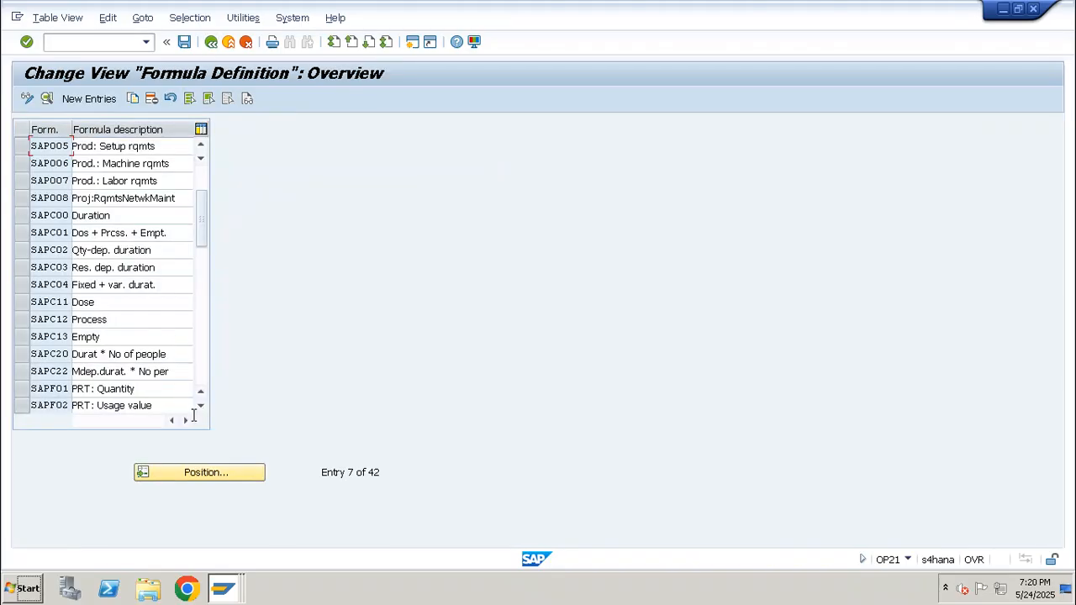
# Find formula SAP006 in the formula definitions and examine the parameters in its details.
pyautogui.click(178, 472)
pyautogui.write('sap006')
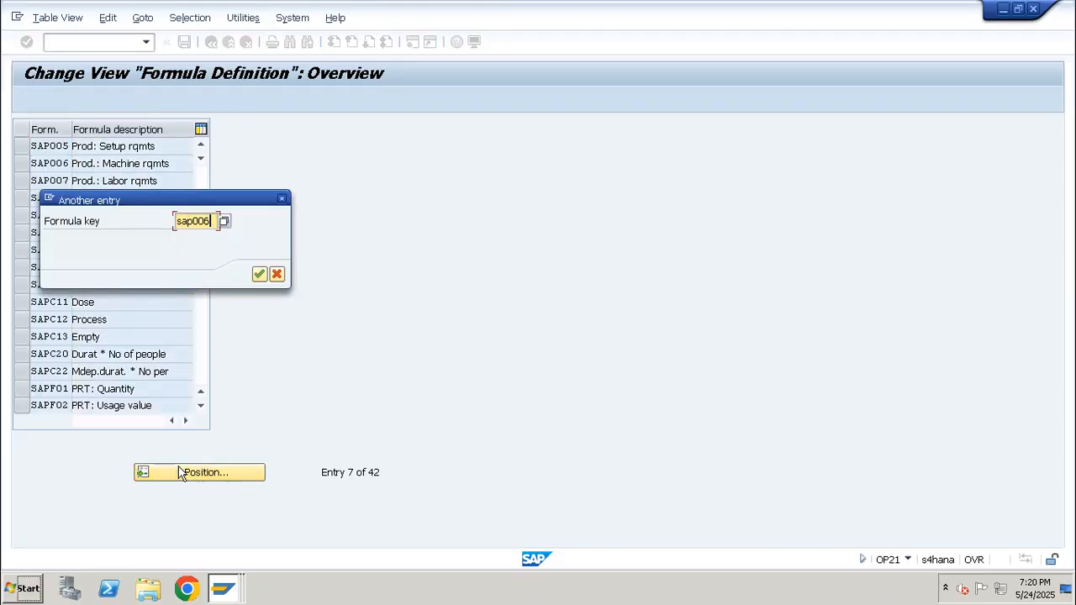
pyautogui.press('Return')
pyautogui.doubleClick(143, 150)
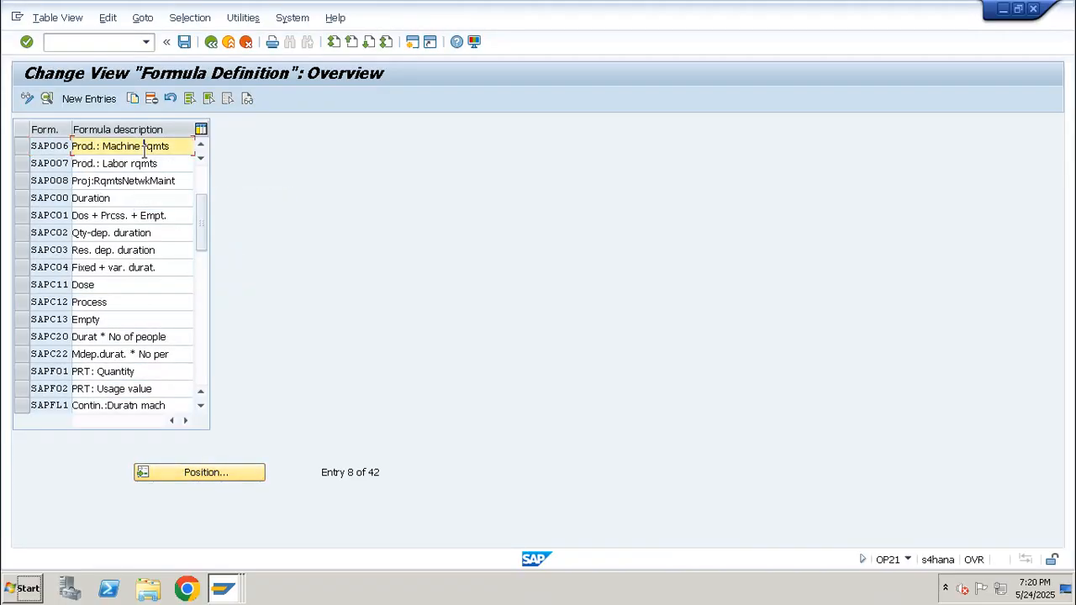
pyautogui.moveTo(186, 181); pyautogui.dragTo(16, 183)
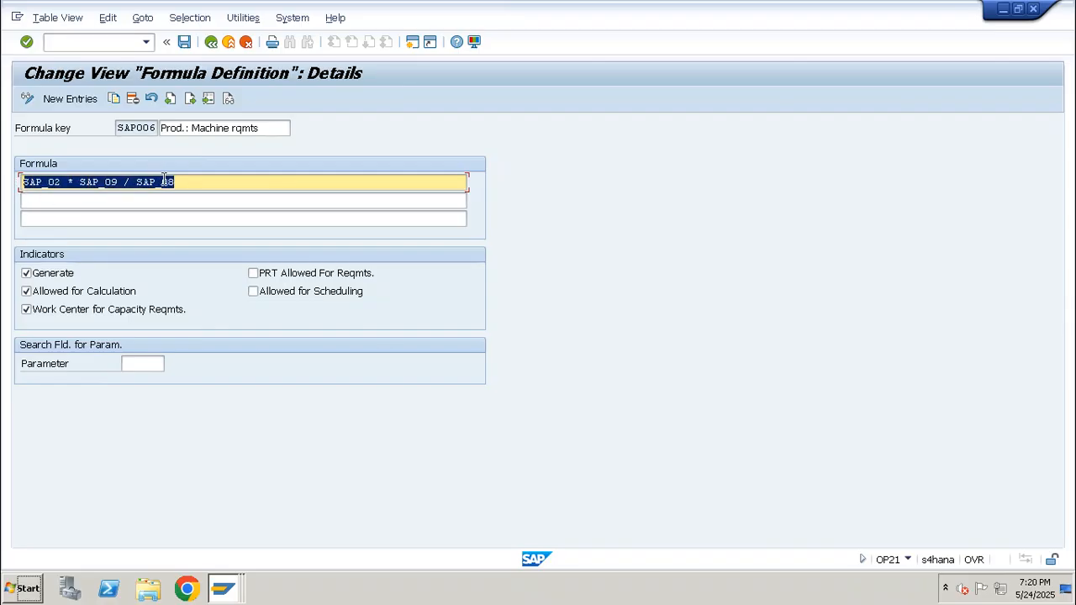
# Switch to the Excel workbook and copy the SAP 1 and ZPP1 standard value key block to cell A78 of the Work Center sheet.
pyautogui.moveTo(568, 3)
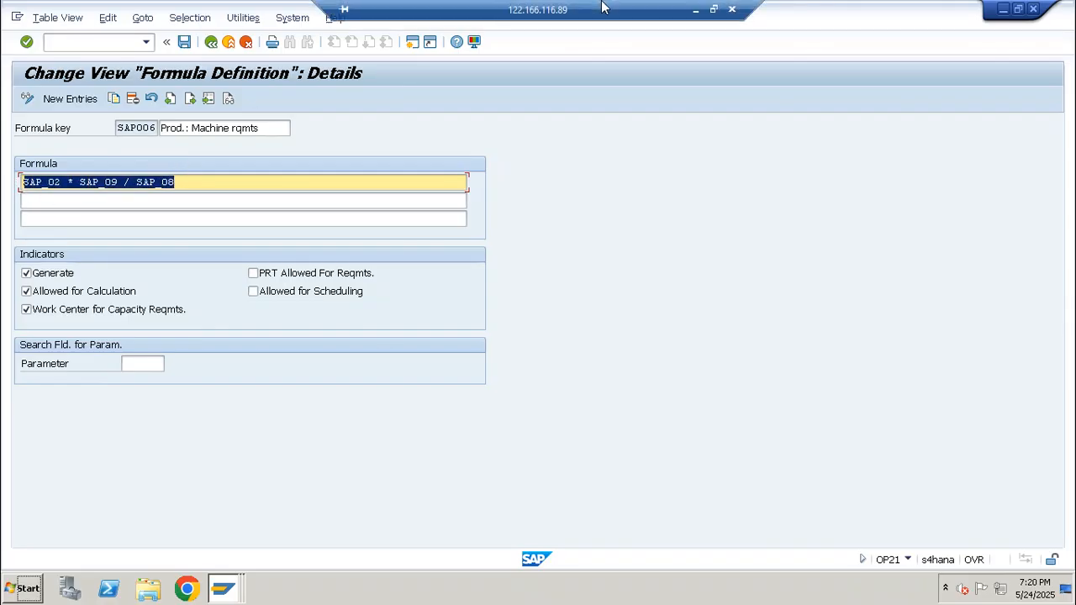
pyautogui.click(697, 15)
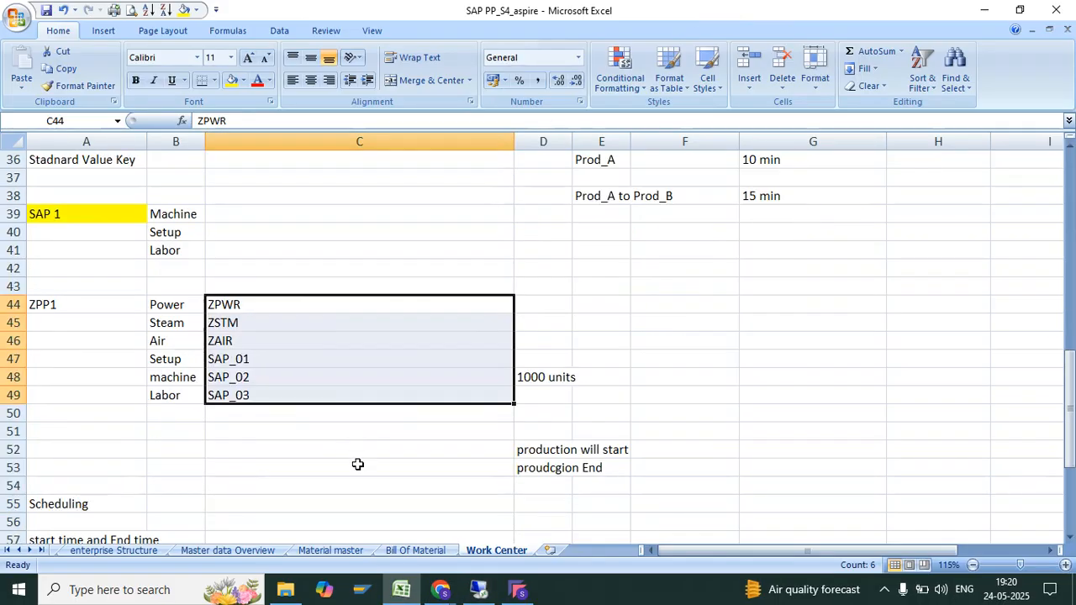
pyautogui.click(308, 463)
pyautogui.scroll(-2, 308, 463)
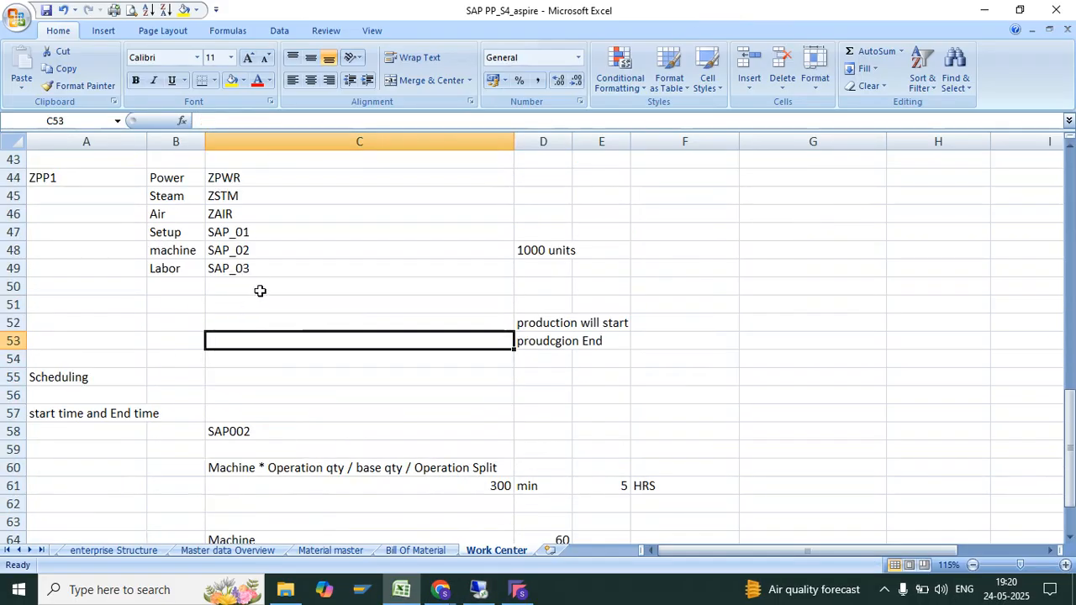
pyautogui.moveTo(267, 267); pyautogui.dragTo(82, 205)
pyautogui.hotkey('ctrl', 'c')
pyautogui.scroll(-12, 269, 378)
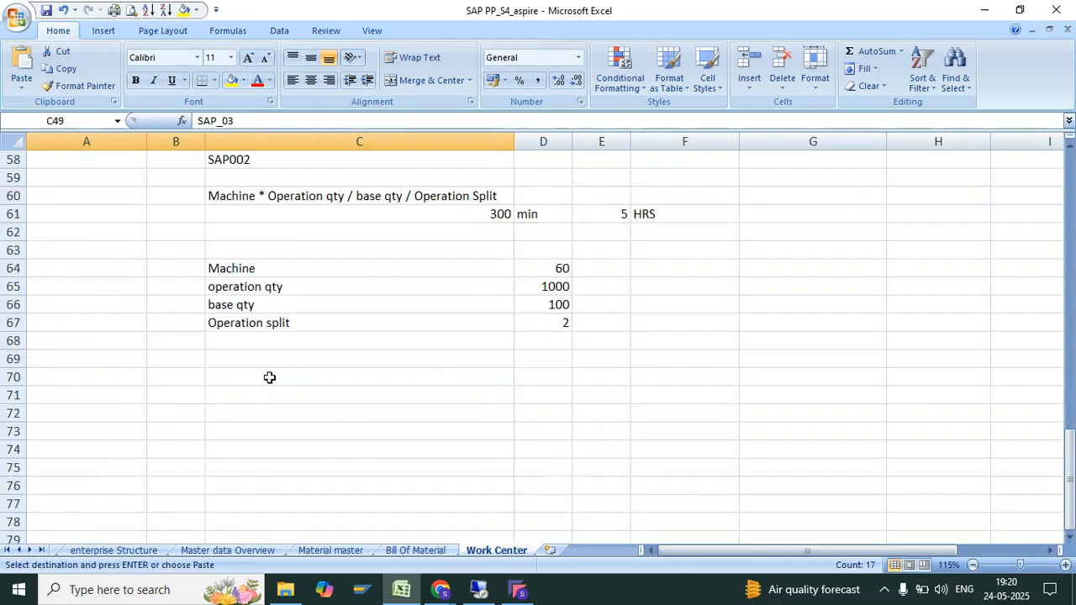
pyautogui.click(110, 272)
pyautogui.press('Return')
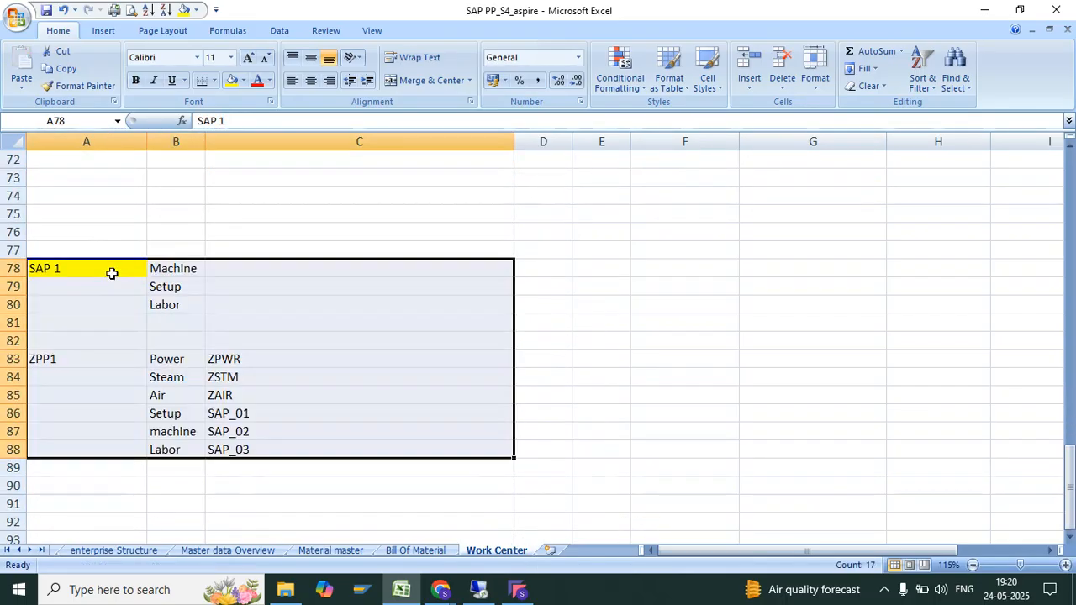
# Enter the label "Procssing Formula" in cell E80 and fit column E's width to it.
pyautogui.click(288, 326)
pyautogui.click(574, 303)
pyautogui.write('Pr')
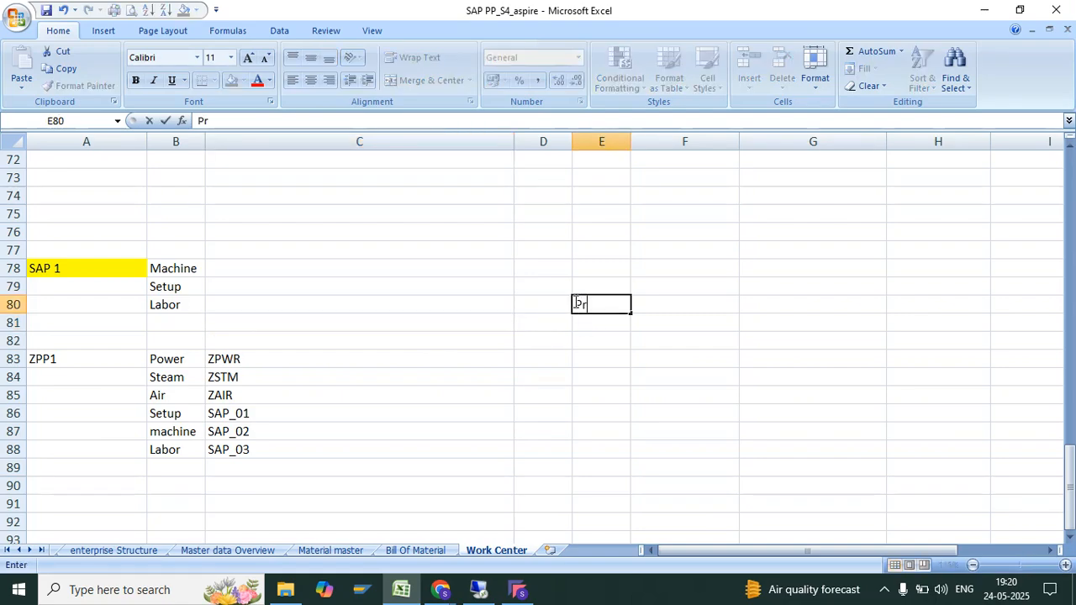
pyautogui.write('ocssing Formu')
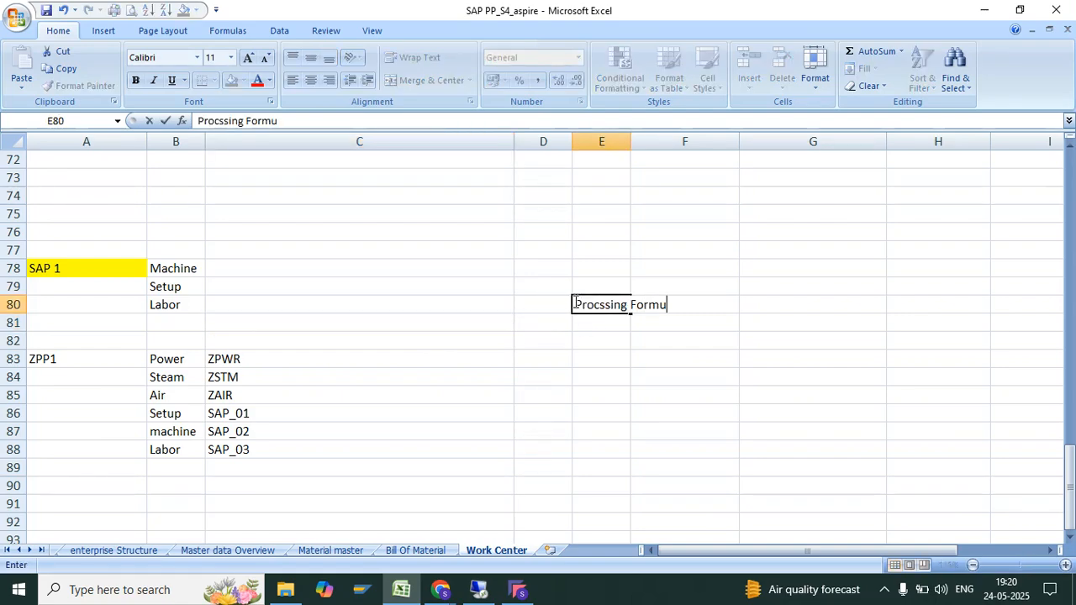
pyautogui.write('la')
pyautogui.press('Return')
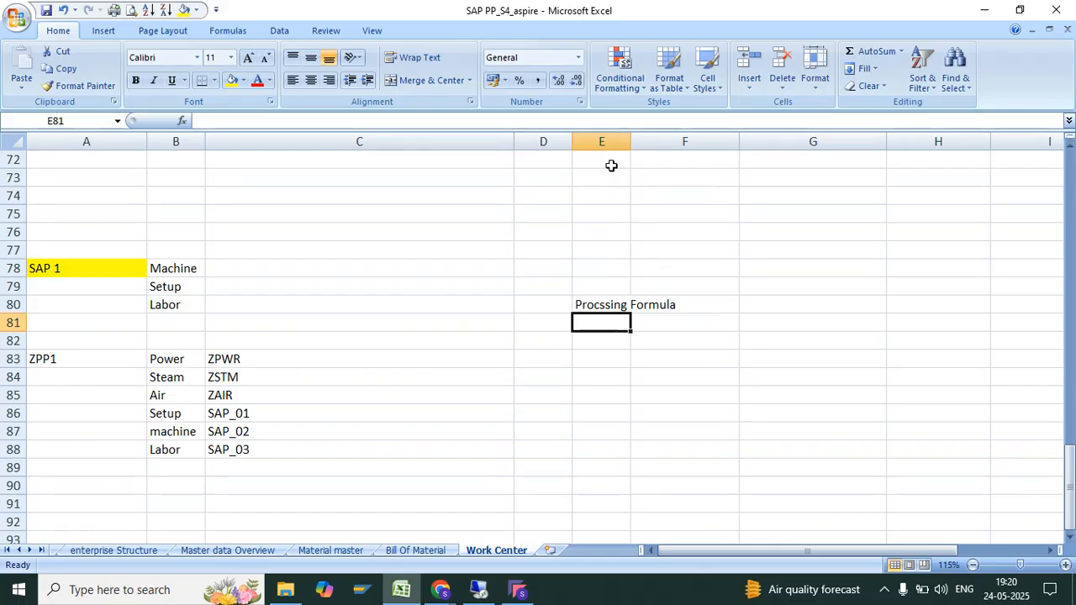
pyautogui.doubleClick(626, 142)
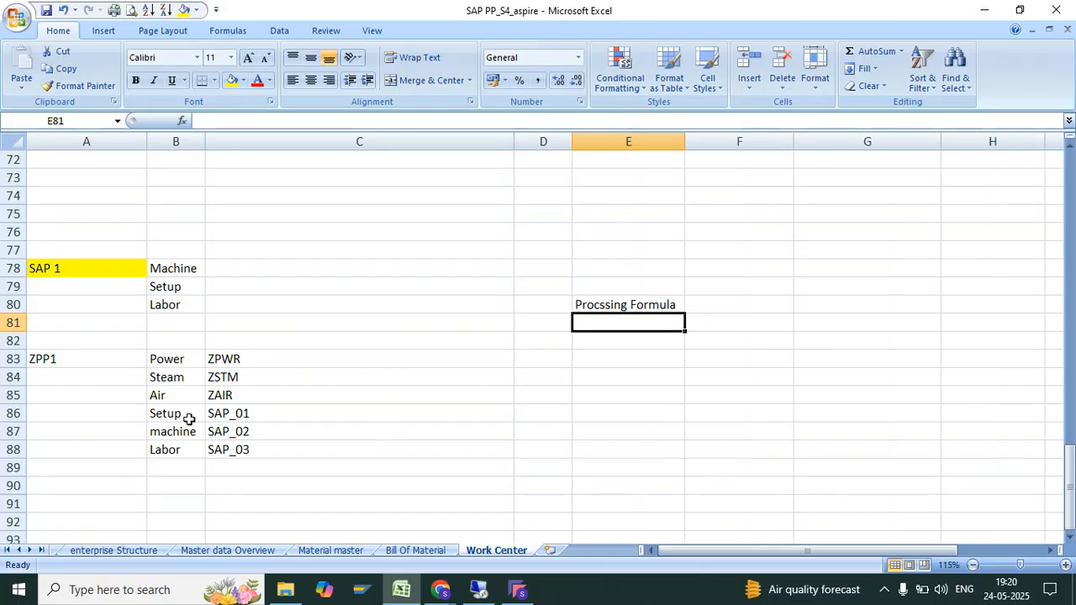
# Enter the note "Power ???" in cell E82, below the Procssing Formula label.
pyautogui.moveTo(187, 417); pyautogui.dragTo(239, 447)
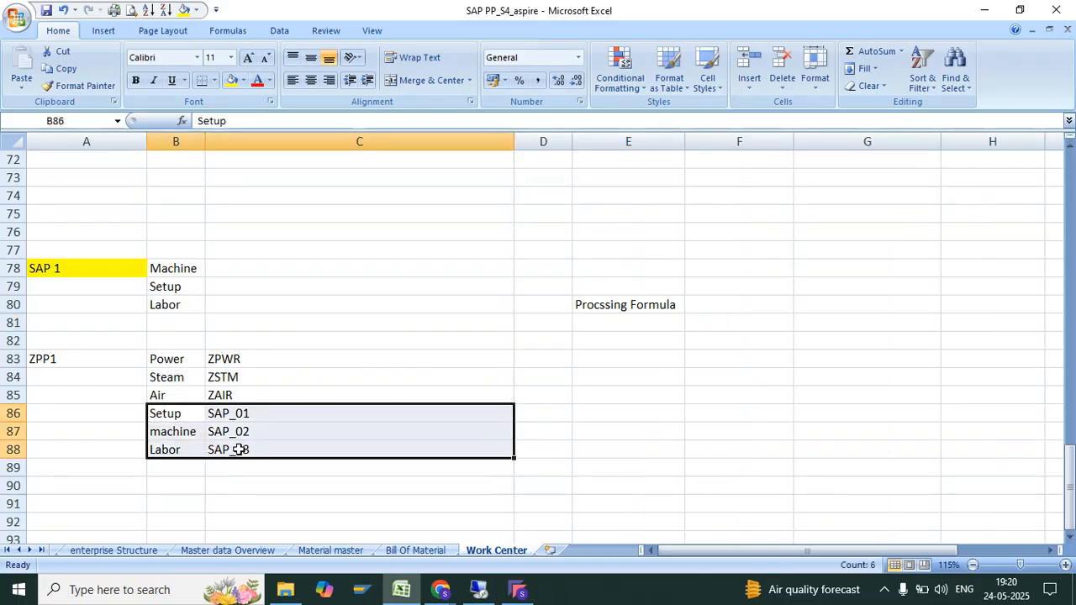
pyautogui.click(600, 333)
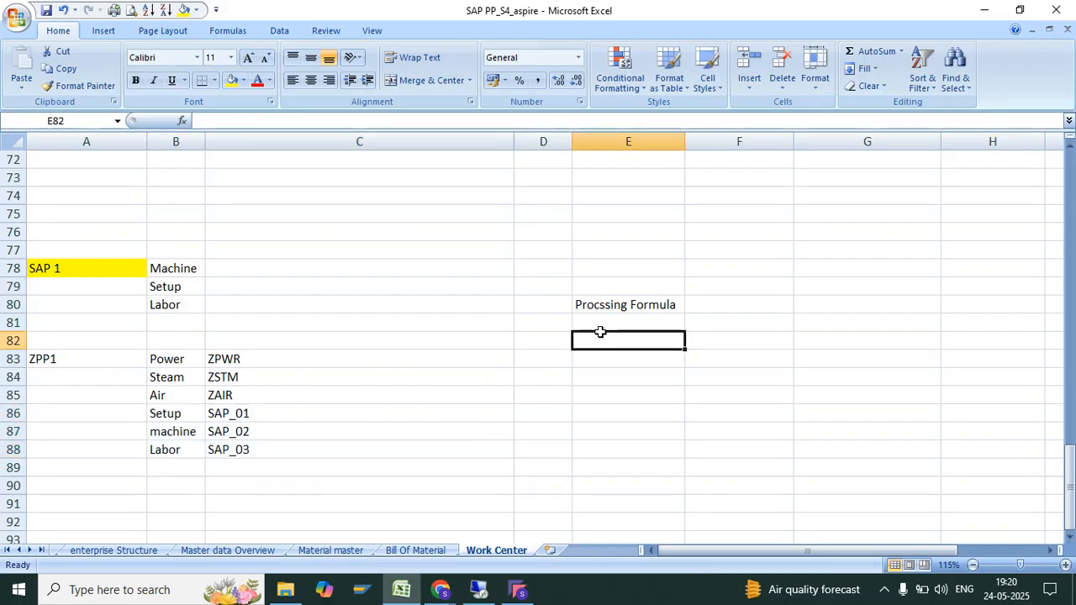
pyautogui.write('Machin')
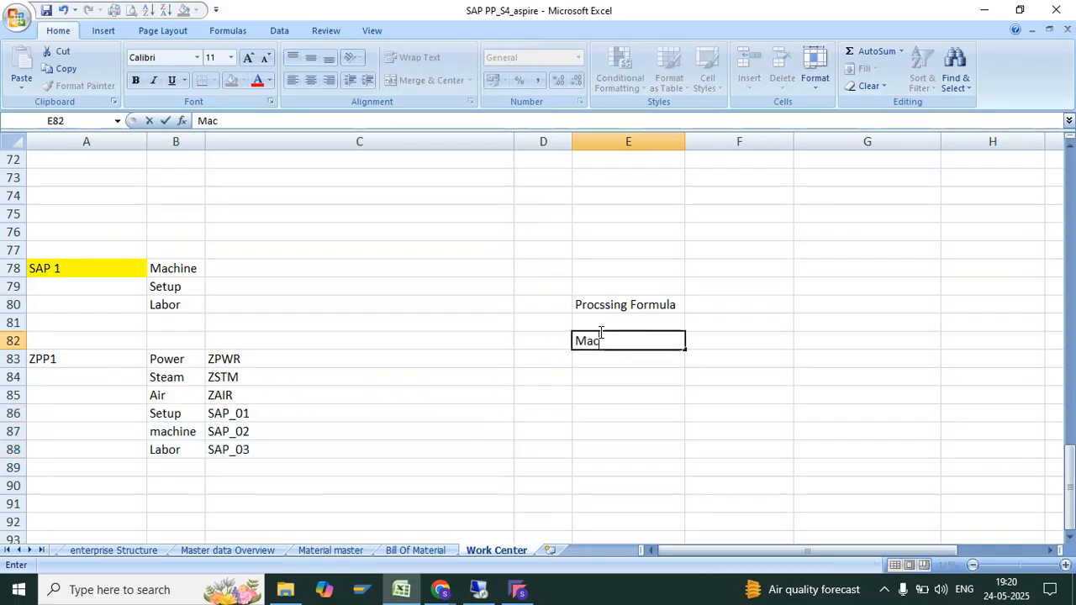
pyautogui.press('BackSpace')
pyautogui.press('BackSpace')
pyautogui.press('BackSpace')
pyautogui.press('BackSpace')
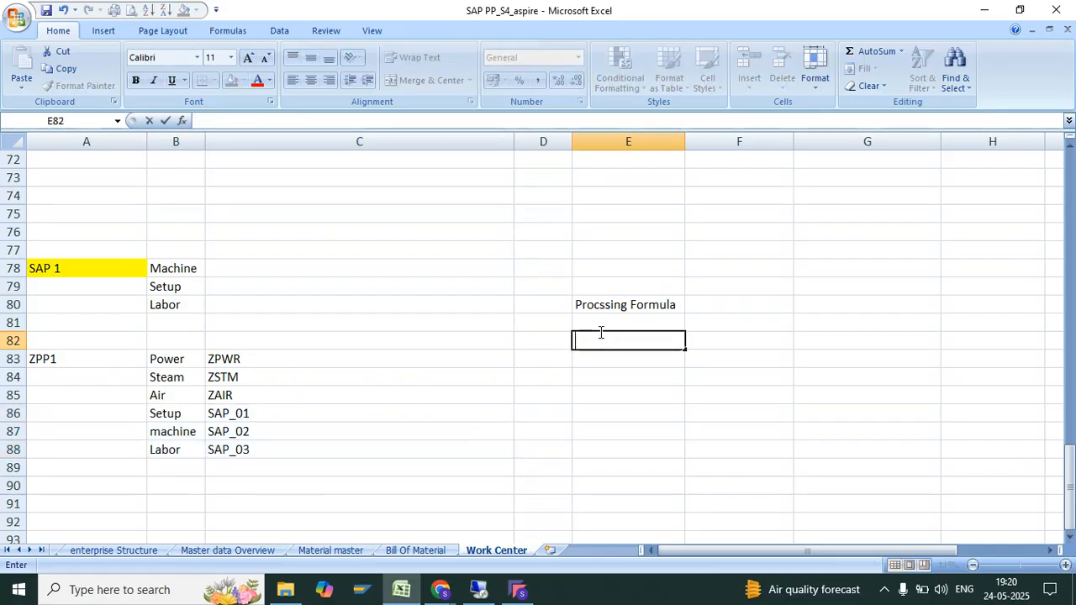
pyautogui.write('Power')
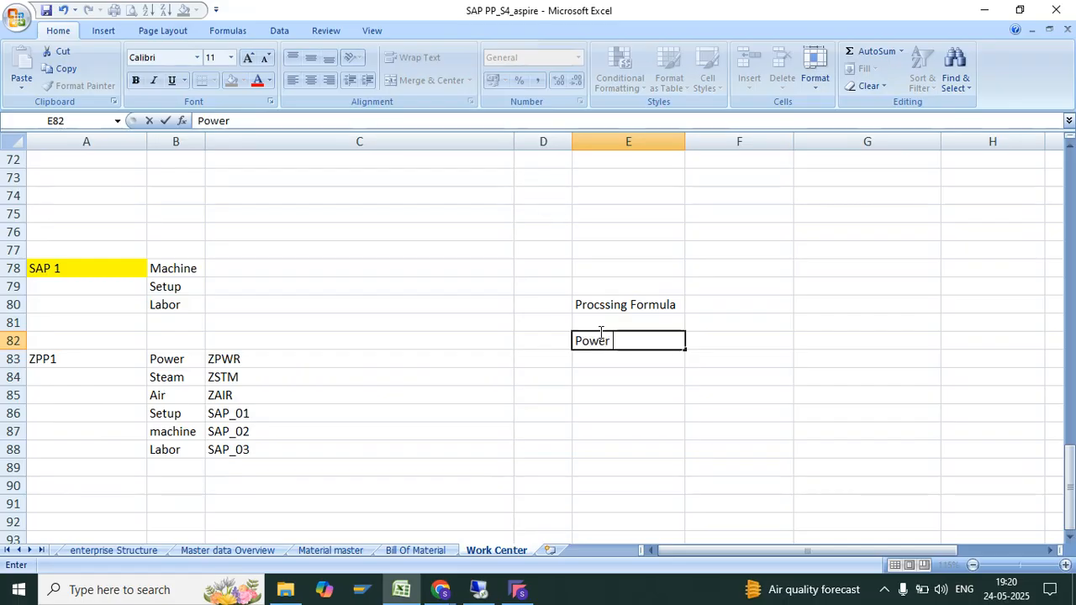
pyautogui.write(' ???')
pyautogui.press('Return')
# Add the notes "Steam is Requird" in cell E83 and "Machine time Is Requird" in cell E85.
pyautogui.write('Ste')
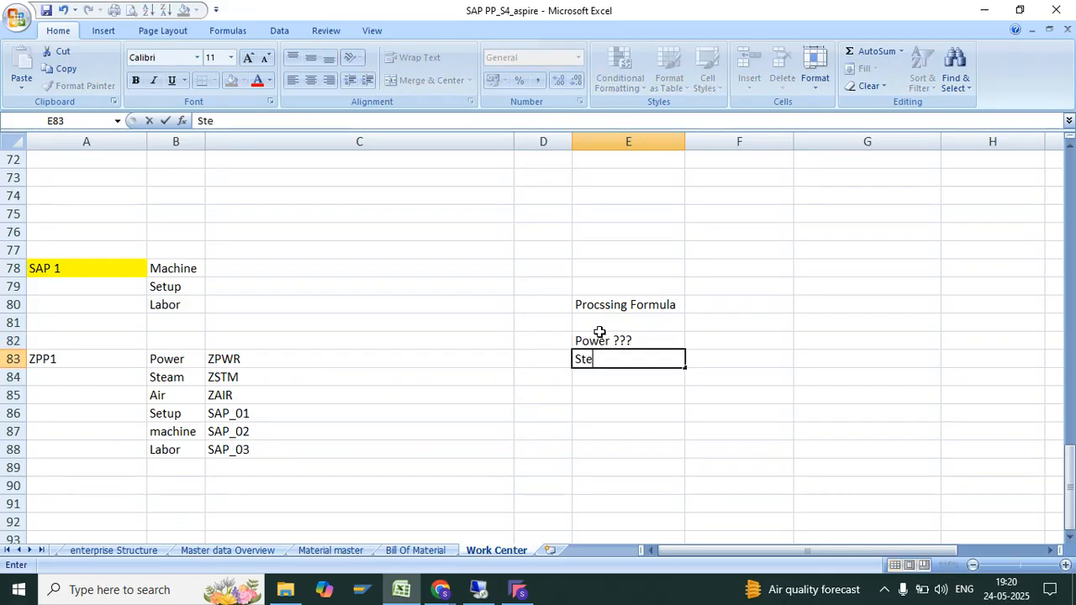
pyautogui.write('am is Requird')
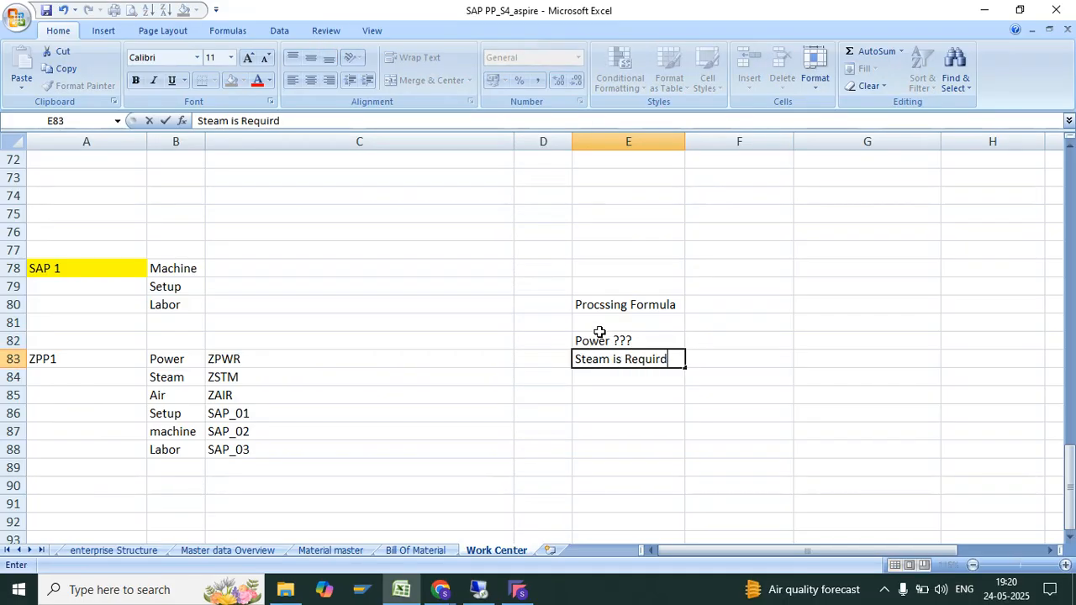
pyautogui.press('Return')
pyautogui.press('Return')
pyautogui.write('Machine tim')
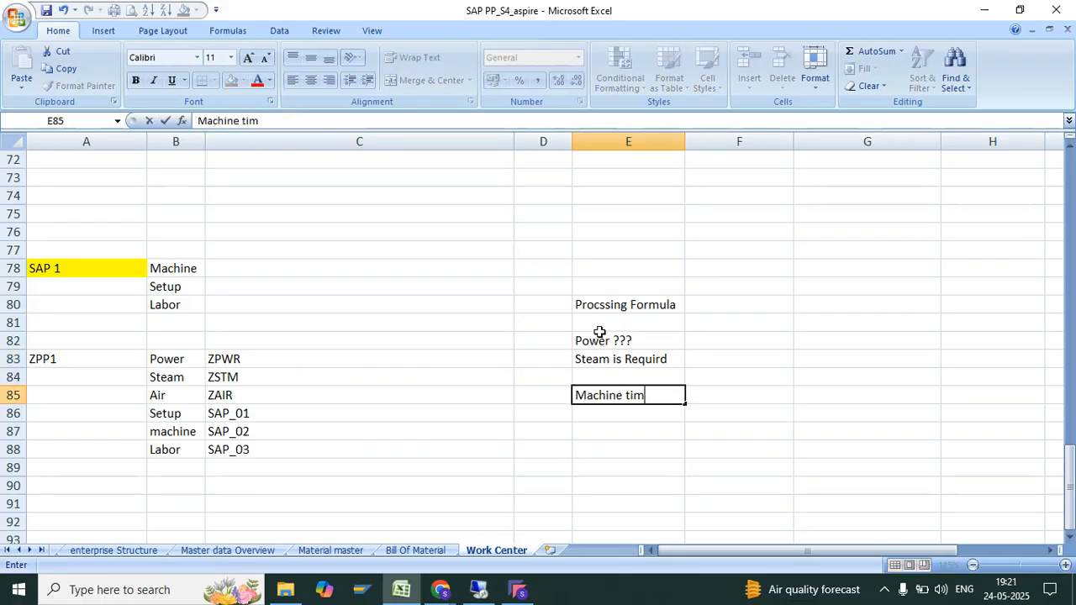
pyautogui.write('e Is Requird')
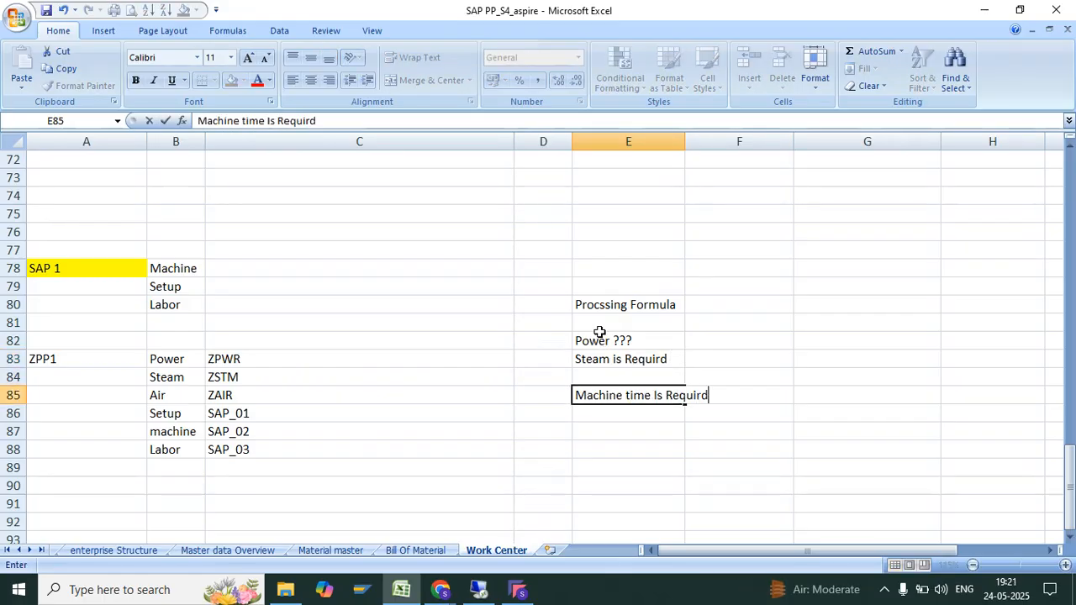
pyautogui.press('Return')
pyautogui.press('Return')
# Copy the SAP002 formula "Machine * Operation qty / base qty / Operation Split" from cell C60 to cell E87.
pyautogui.scroll(7, 609, 278)
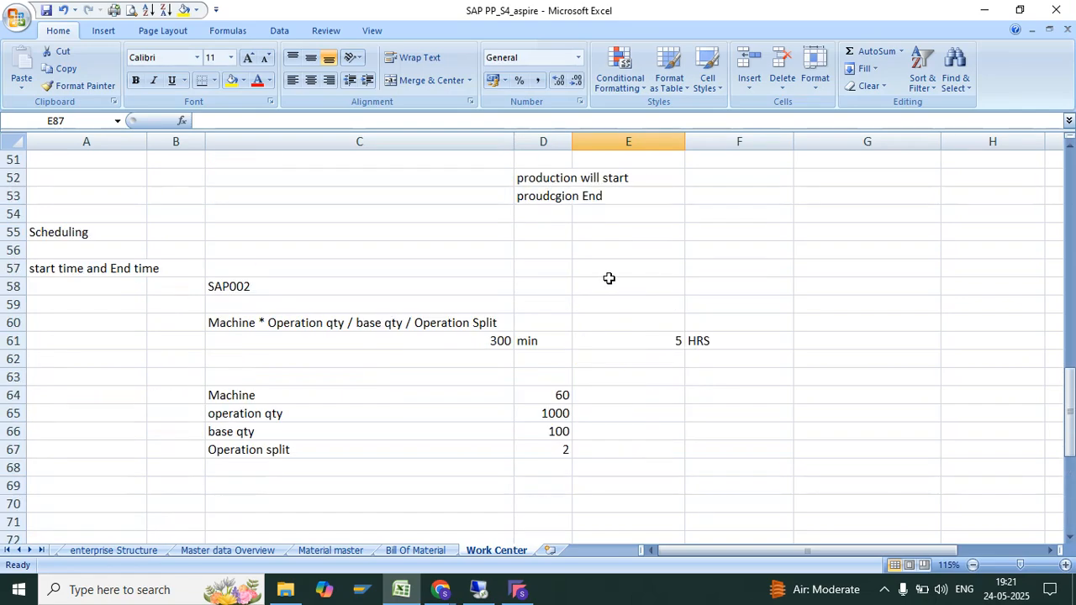
pyautogui.click(395, 323)
pyautogui.hotkey('ctrl', 'c')
pyautogui.scroll(2, 493, 353)
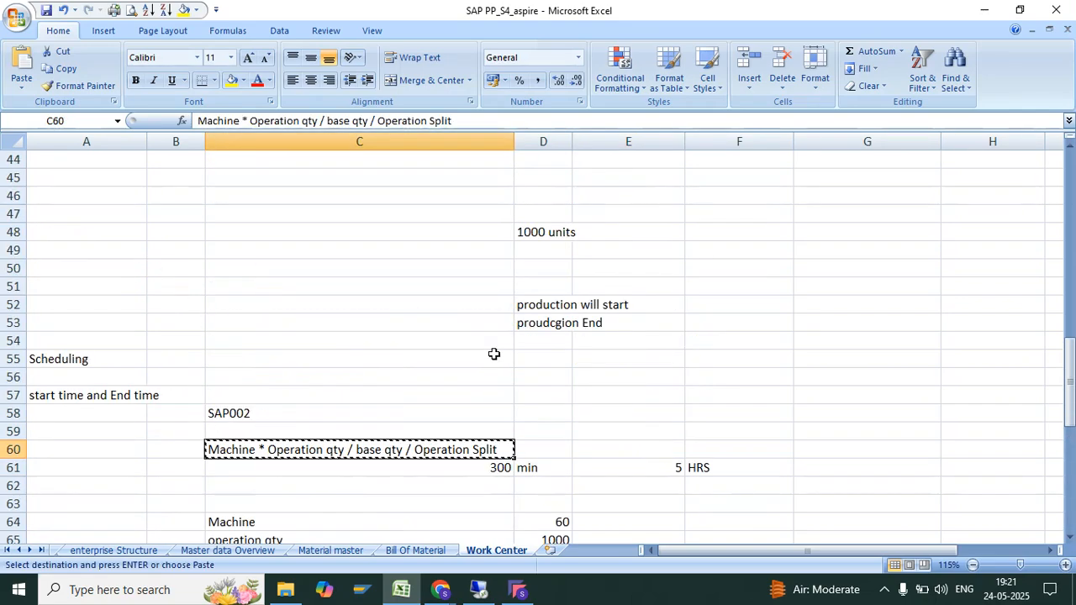
pyautogui.scroll(-9, 494, 354)
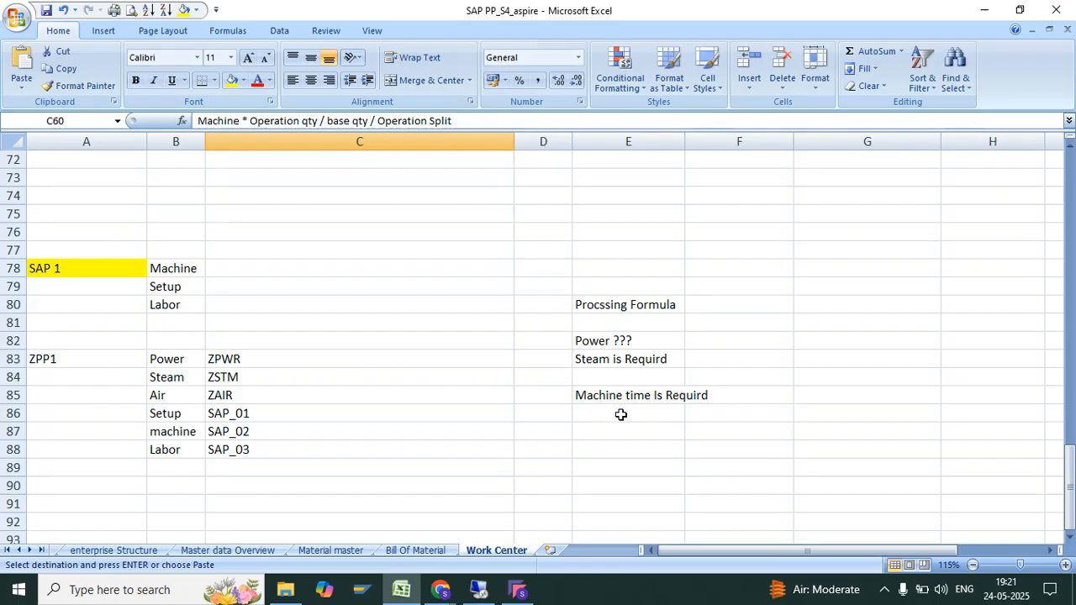
pyautogui.click(640, 431)
pyautogui.hotkey('ctrl', 'v')
pyautogui.click(648, 487)
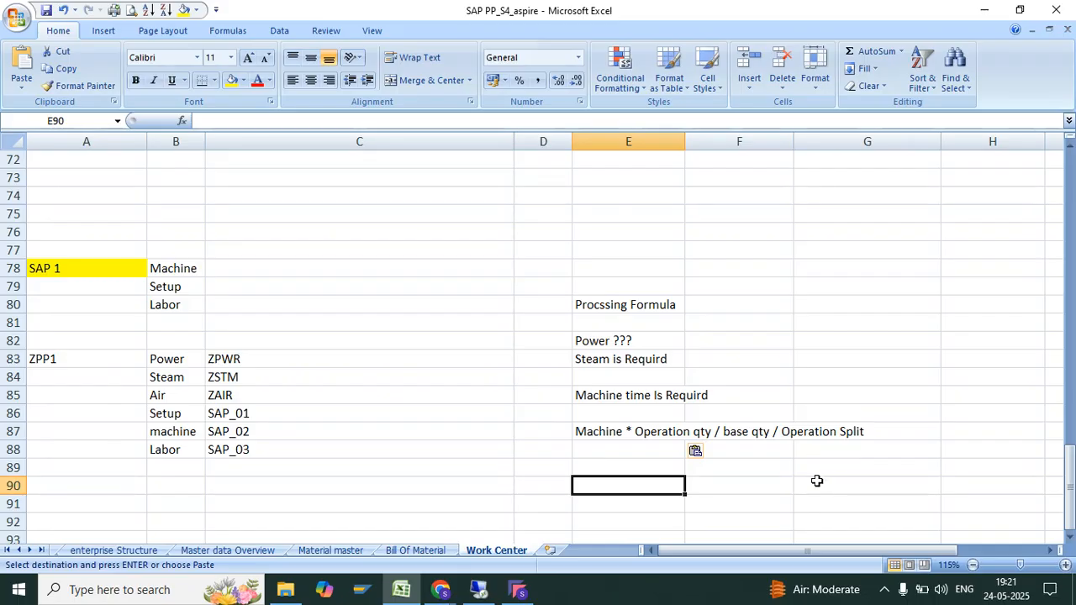
pyautogui.click(680, 436)
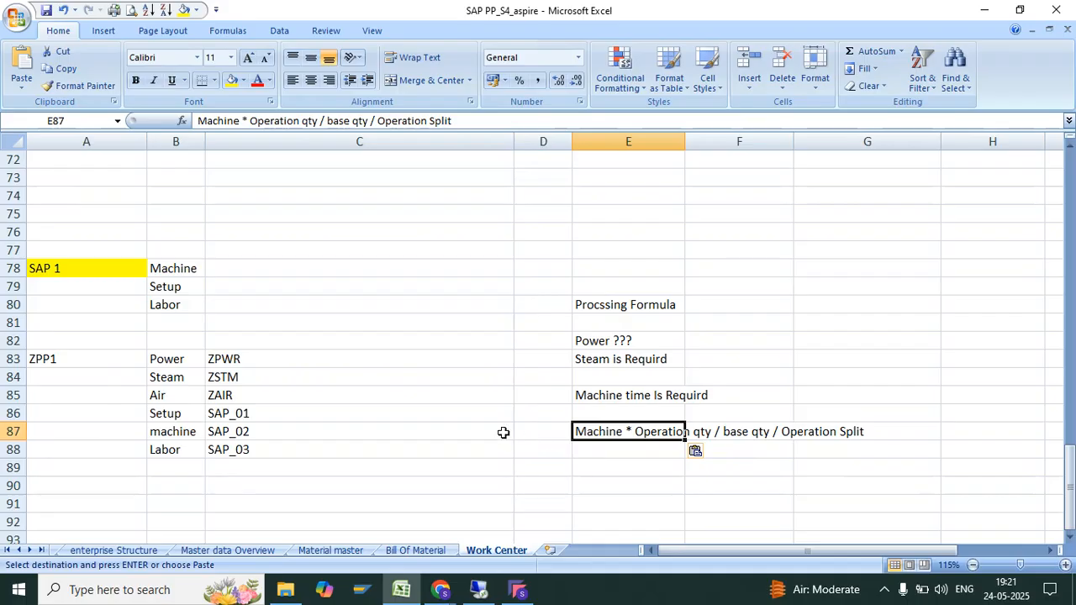
# Write the power formula "Power * Operation Qty / Base" in cell E90.
pyautogui.click(613, 481)
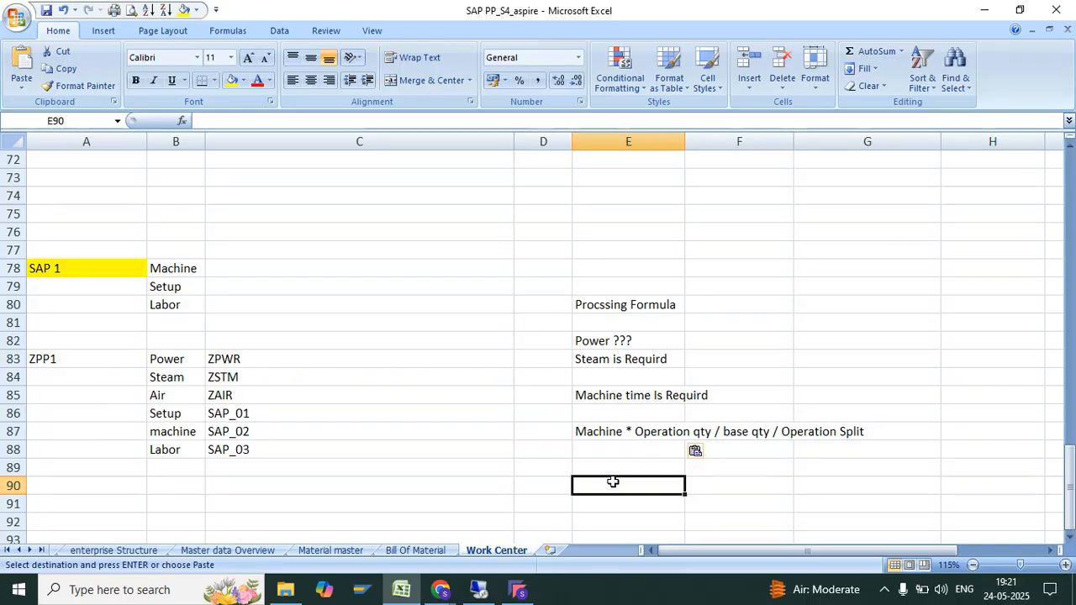
pyautogui.write('P')
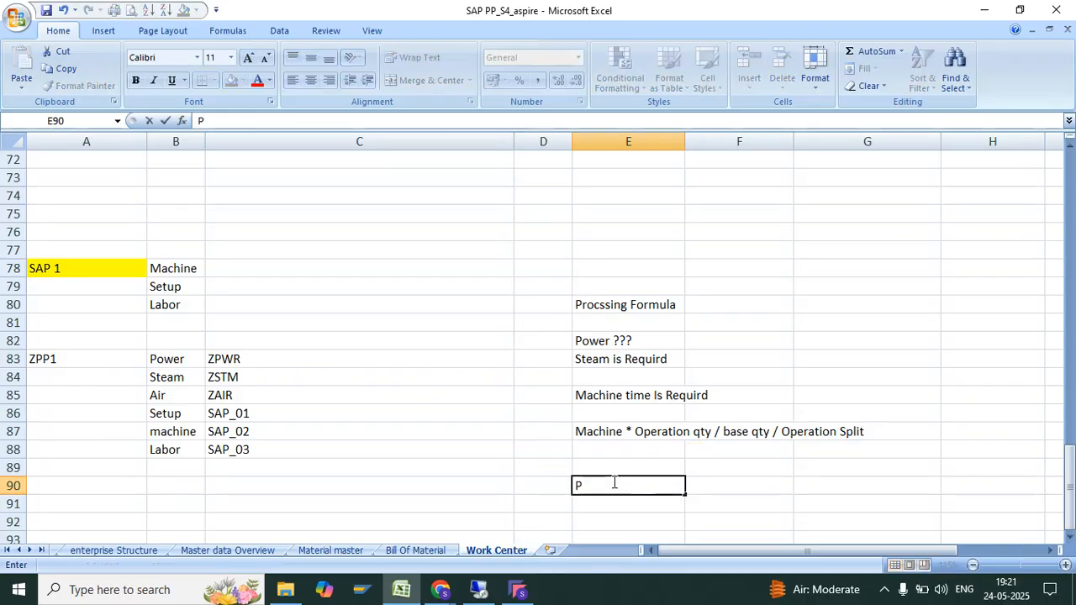
pyautogui.write('ower * OPeration Qr')
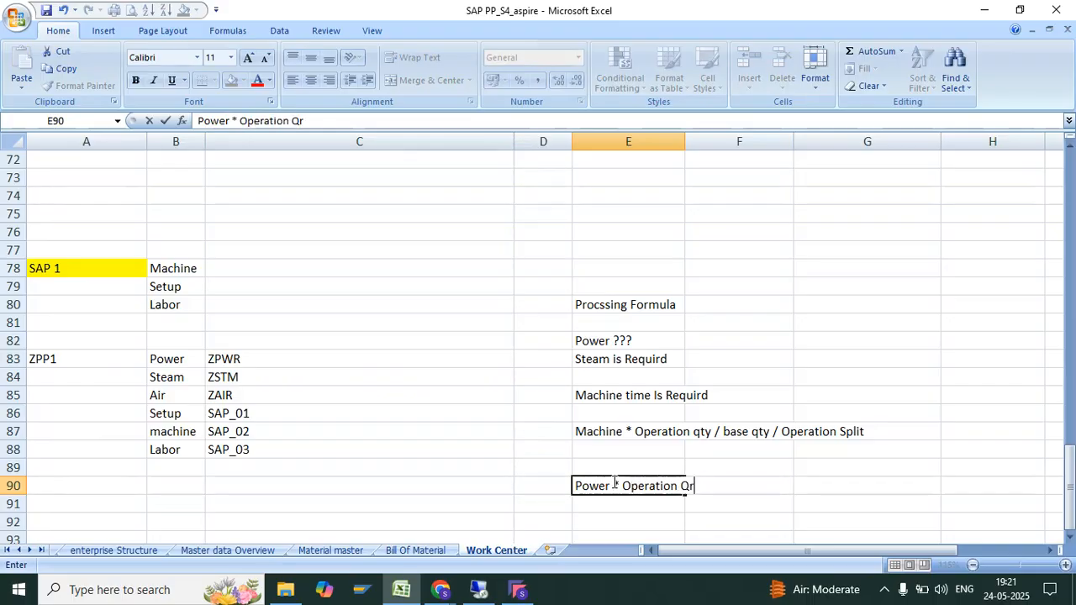
pyautogui.press('BackSpace')
pyautogui.write('ty / Base')
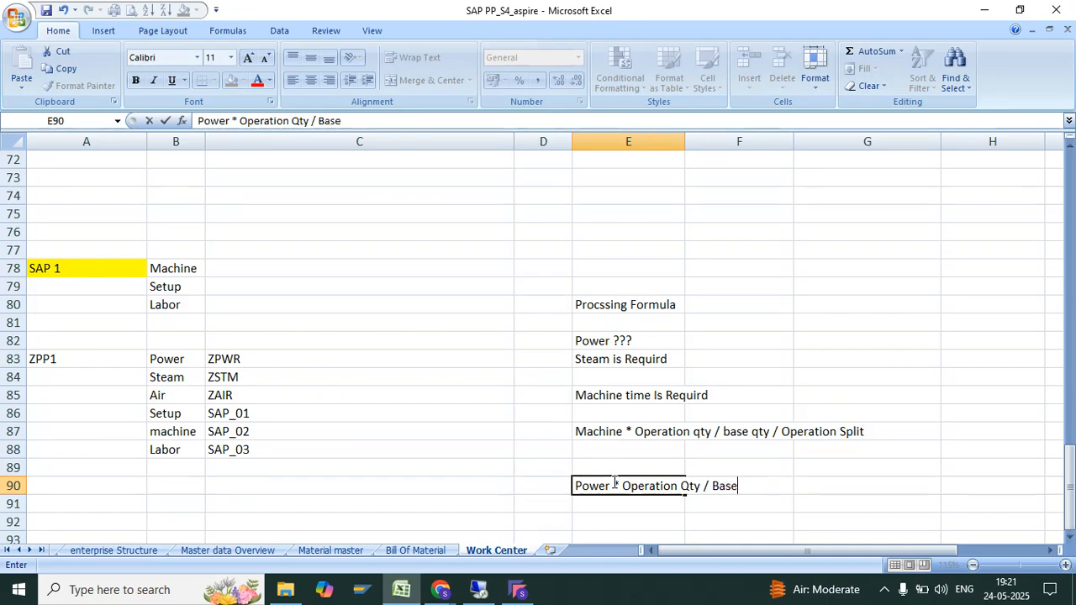
# Complete the text in E90 as Power * Operation Qty / Base Qty.
pyautogui.write(' QQT')
pyautogui.press('BackSpace')
pyautogui.press('BackSpace')
pyautogui.write('ty')
pyautogui.press('Return')
pyautogui.press('Return')
pyautogui.press('Return')
pyautogui.press('Return')
pyautogui.press('Return')
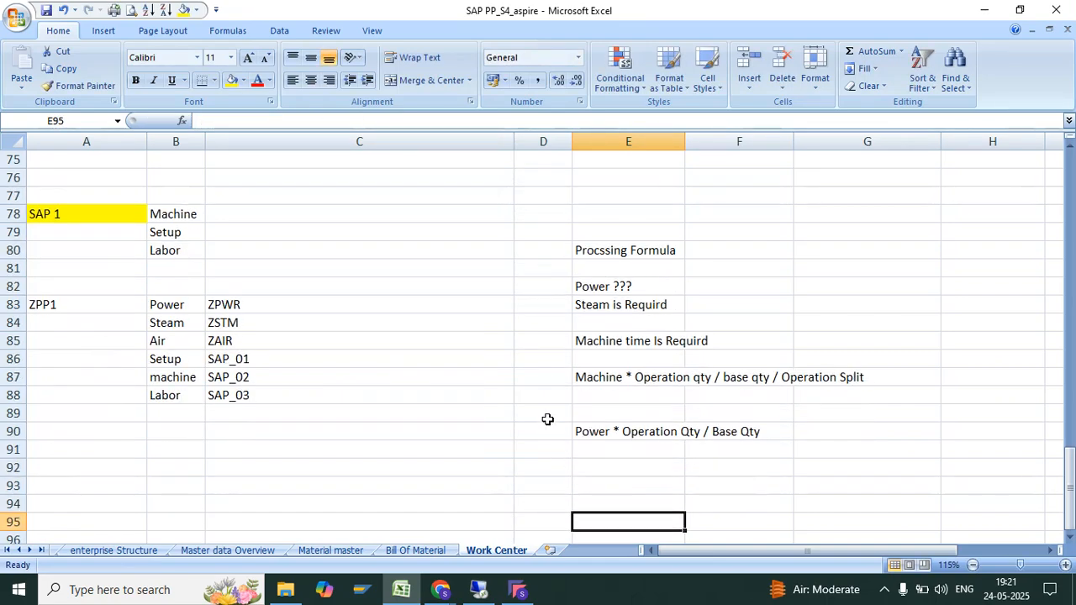
# Enter Prod_x as the example product in cell C93.
pyautogui.click(553, 472)
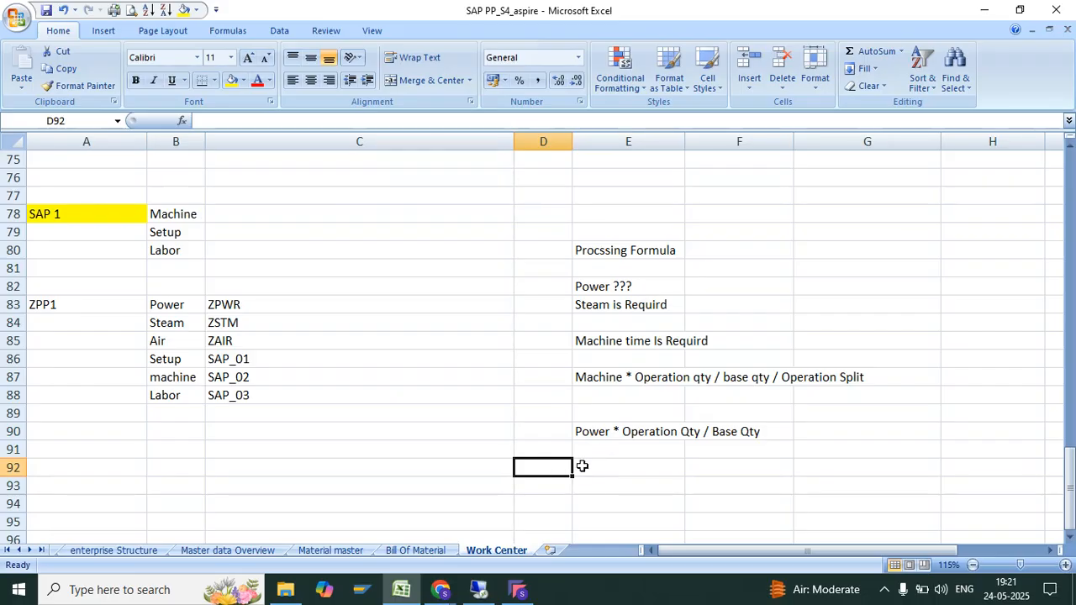
pyautogui.press('Down')
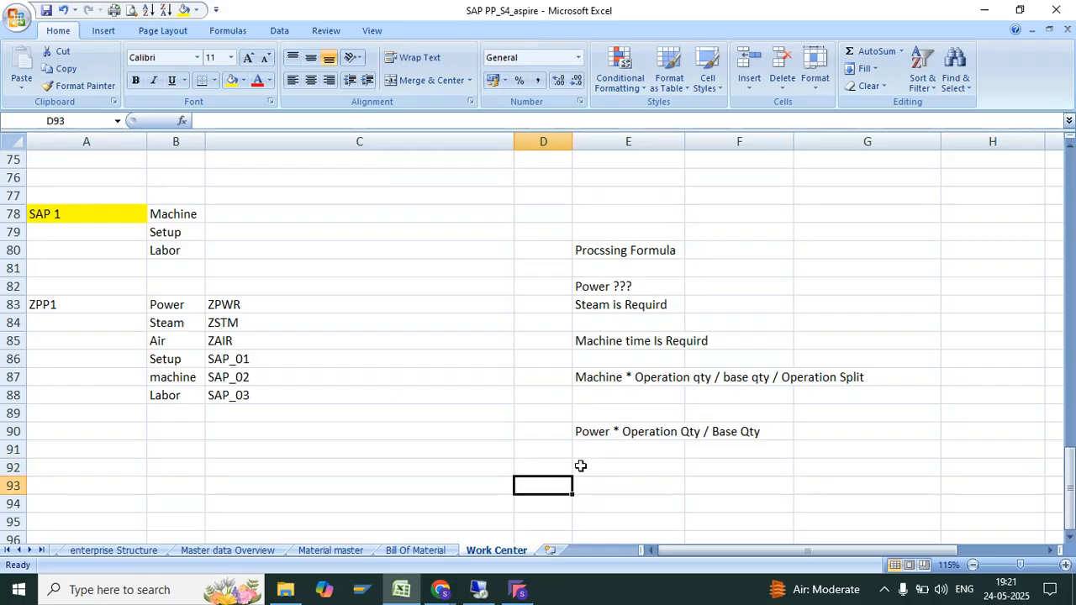
pyautogui.press('Left')
pyautogui.write('Prod_a')
pyautogui.press('Right')
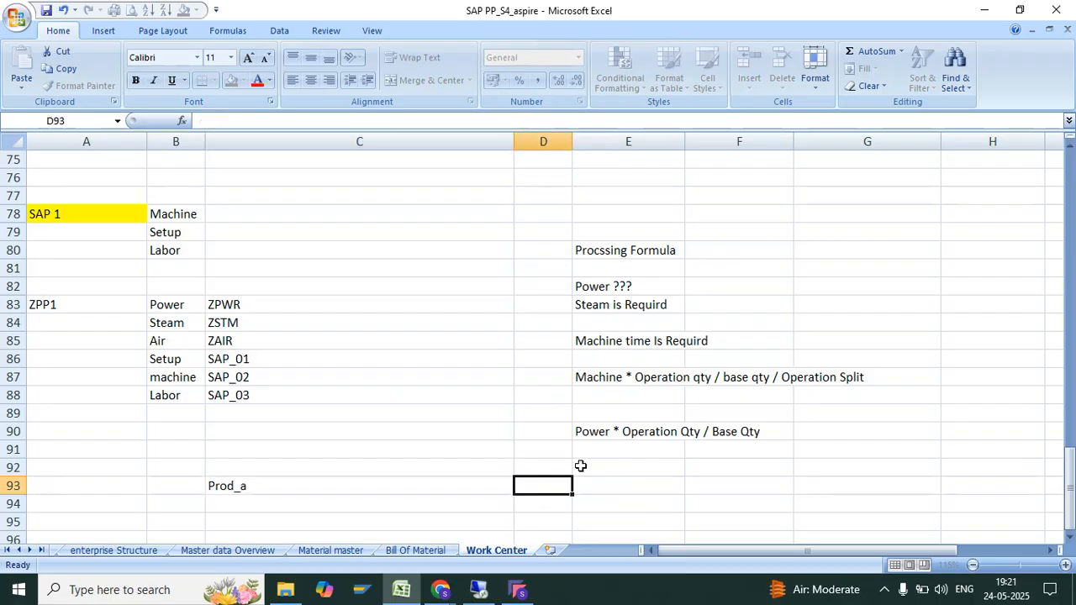
pyautogui.press('Left')
pyautogui.write('PRod')
pyautogui.press('BackSpace')
pyautogui.press('BackSpace')
pyautogui.press('BackSpace')
pyautogui.write('rod_x')
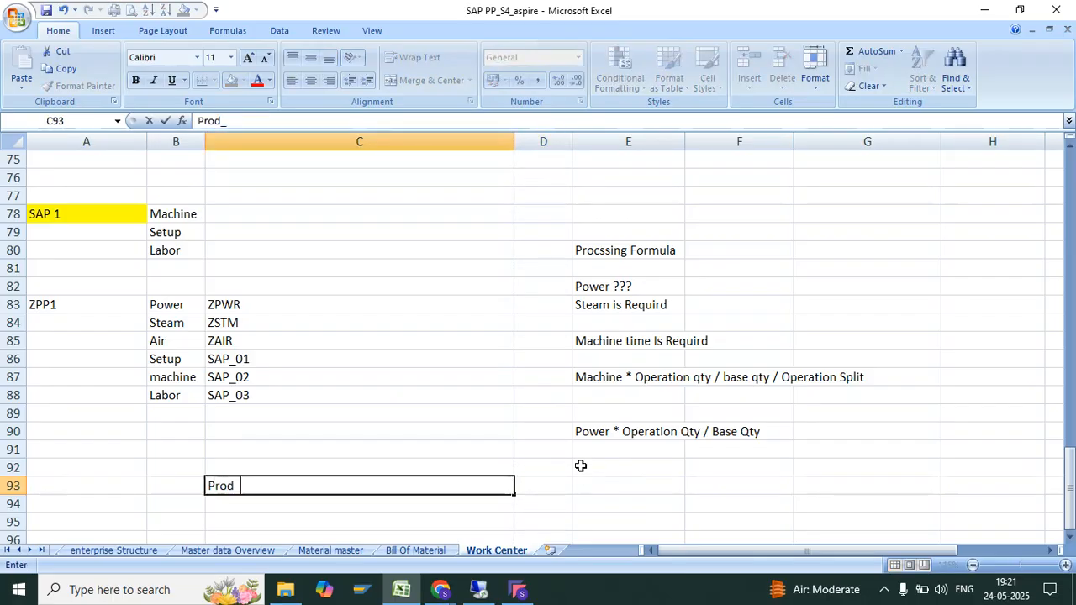
# Enter 10 in D93 with the unit min in E93, beside the product name.
pyautogui.press('Right')
pyautogui.write('10')
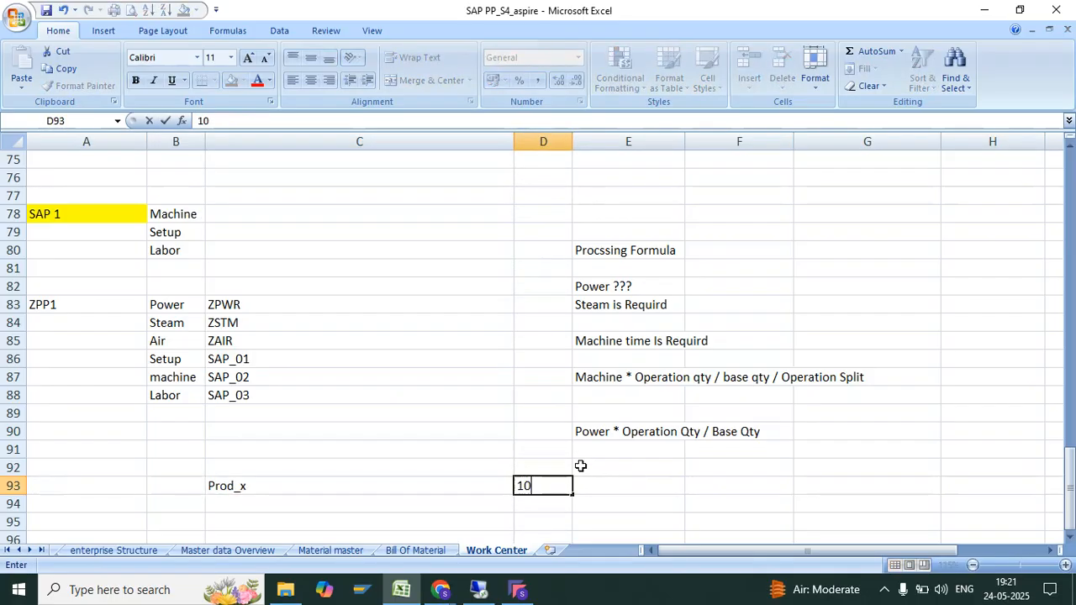
pyautogui.press('Right')
pyautogui.write('min')
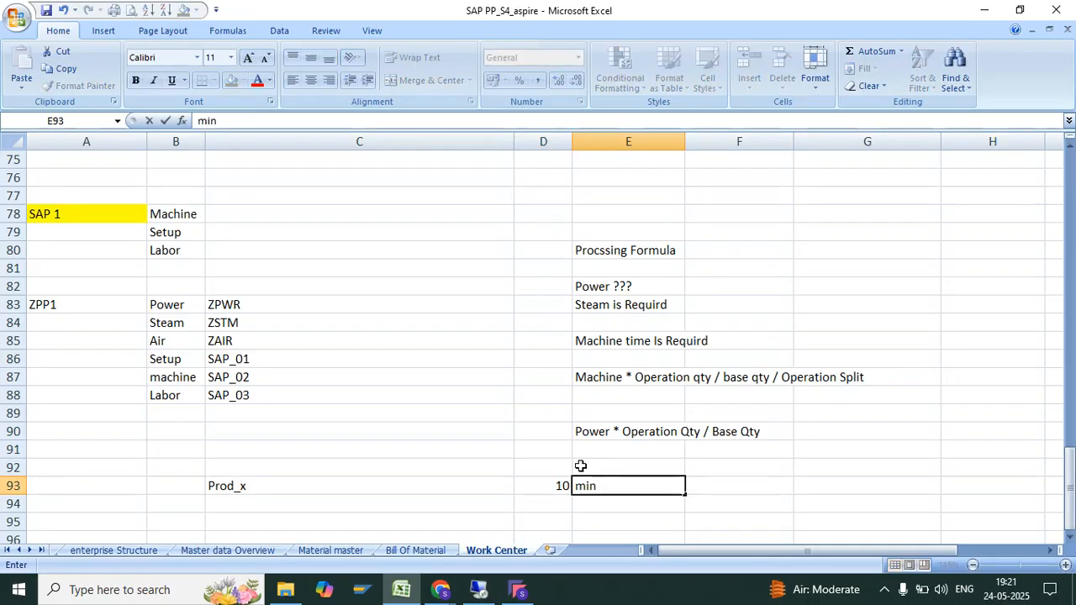
pyautogui.press('Return')
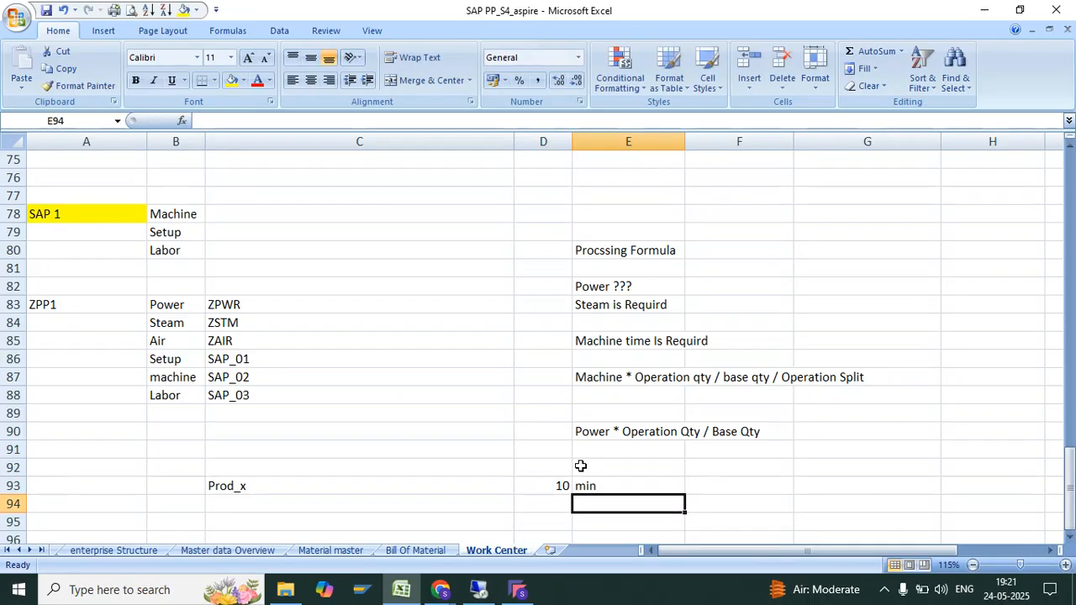
# Enter 100 in D94 with the unit Qty in E94.
pyautogui.press('Left')
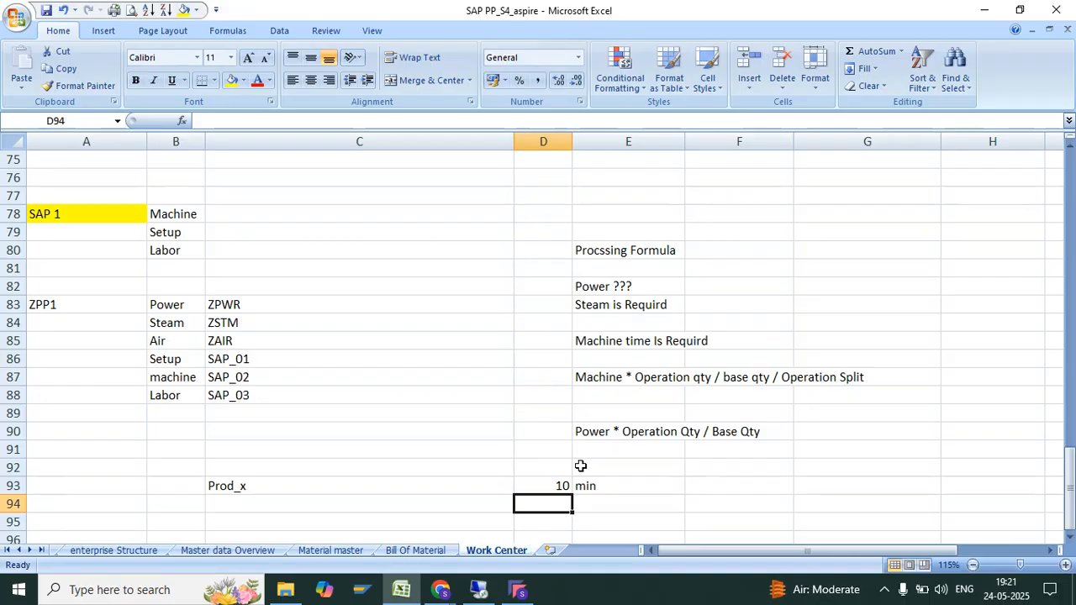
pyautogui.write('100')
pyautogui.press('Right')
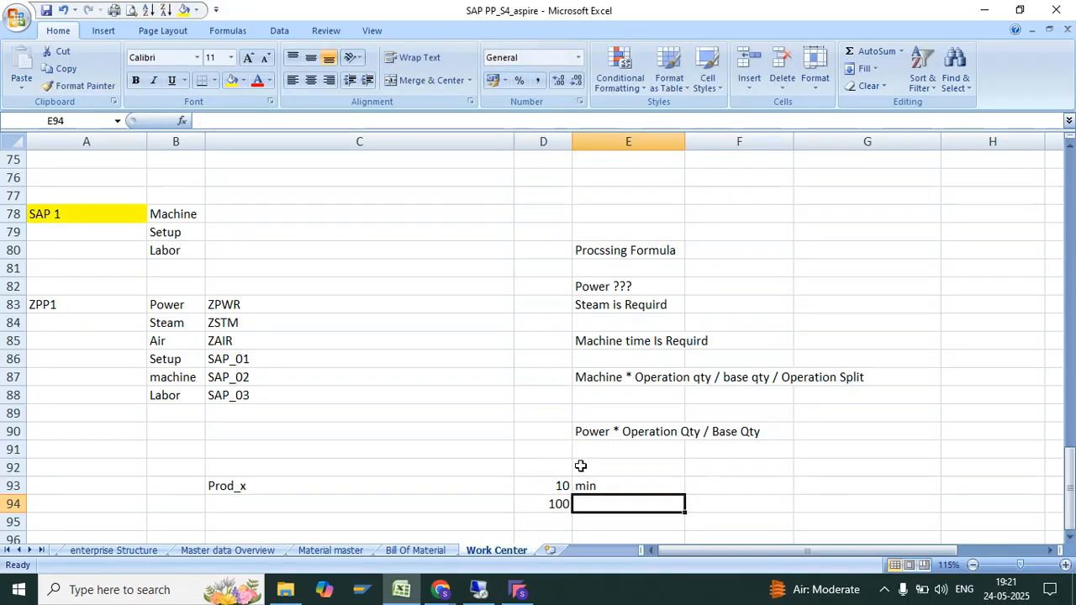
pyautogui.write('m')
pyautogui.press('BackSpace')
pyautogui.press('BackSpace')
pyautogui.write('QTy')
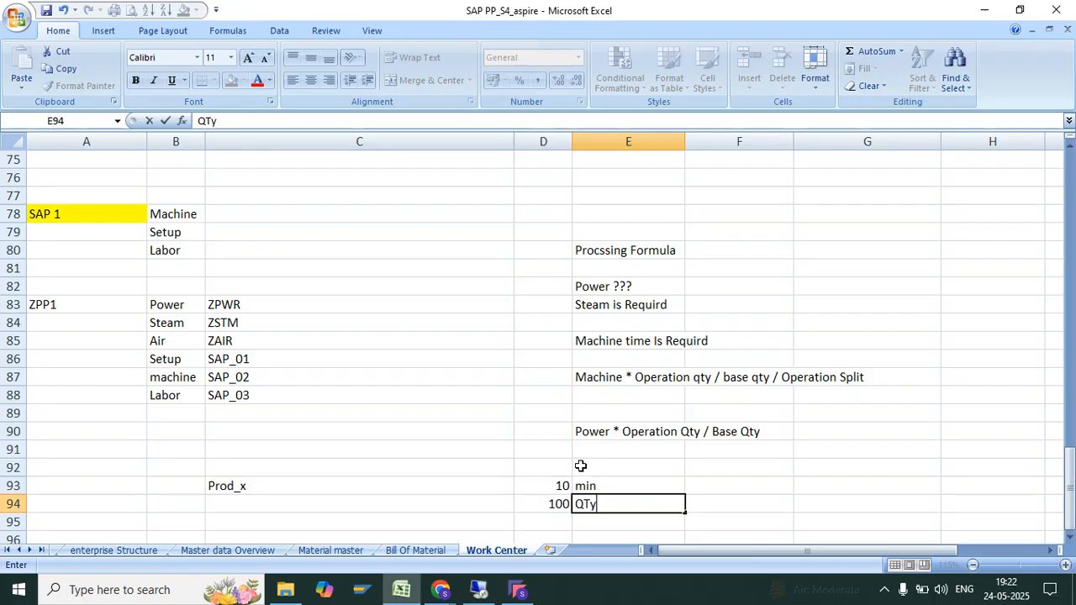
pyautogui.press('Return')
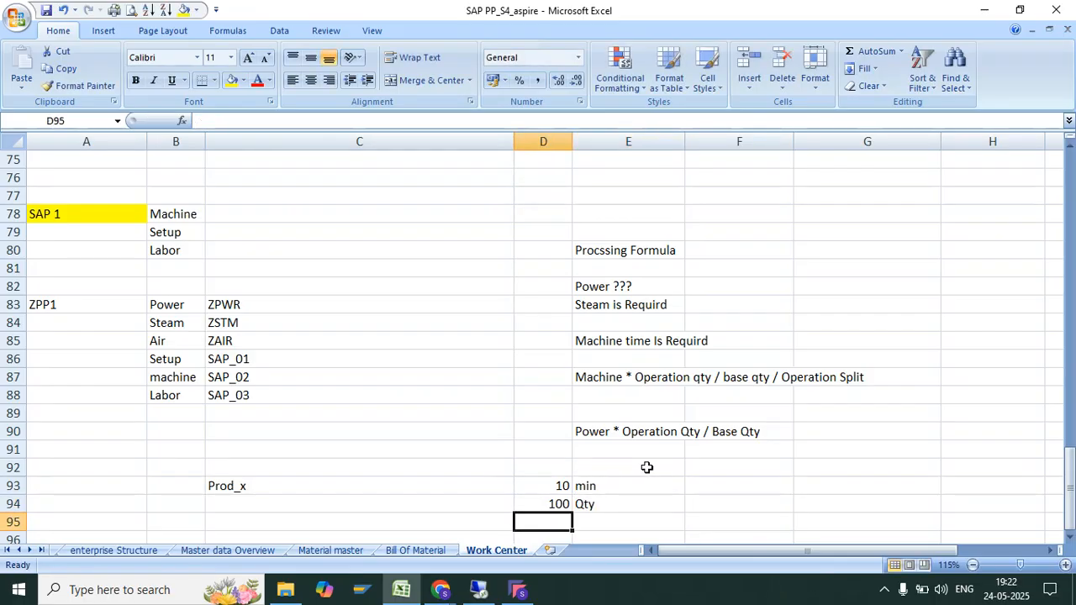
# Enter 100 in D95 with the unit qty in E95.
pyautogui.press('Up')
pyautogui.hotkey('shift', 'Right')
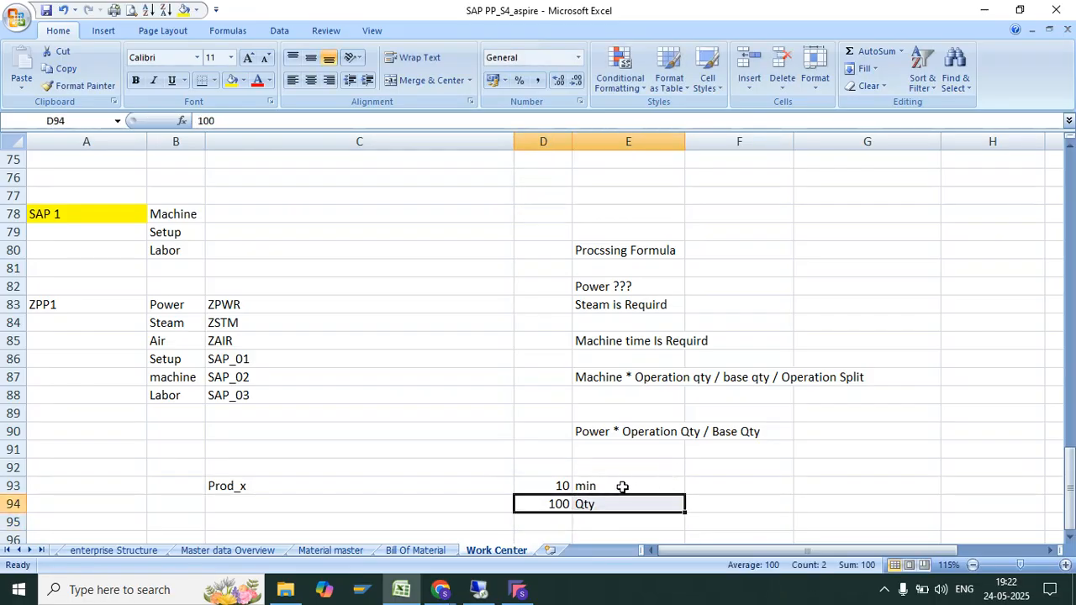
pyautogui.hotkey('shift', 'Left')
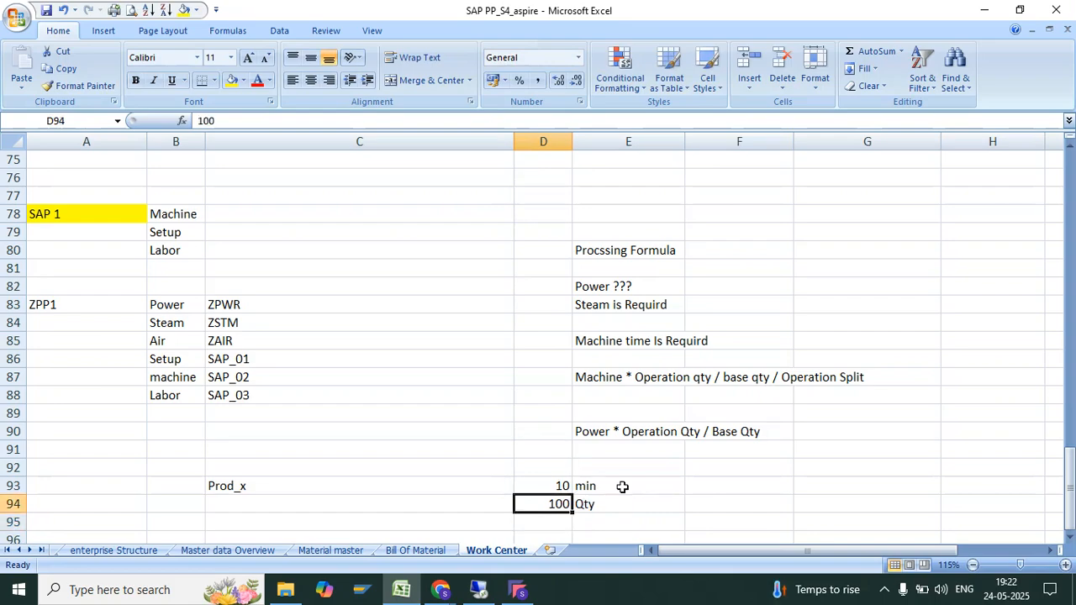
pyautogui.hotkey('shift', 'Right')
pyautogui.press('Down')
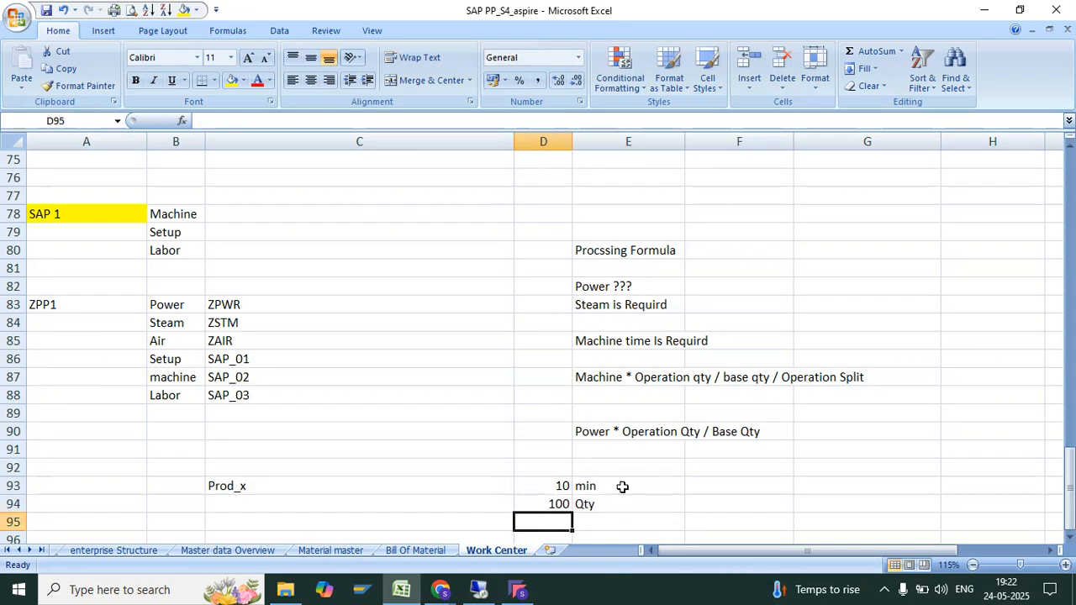
pyautogui.write('100')
pyautogui.press('Tab')
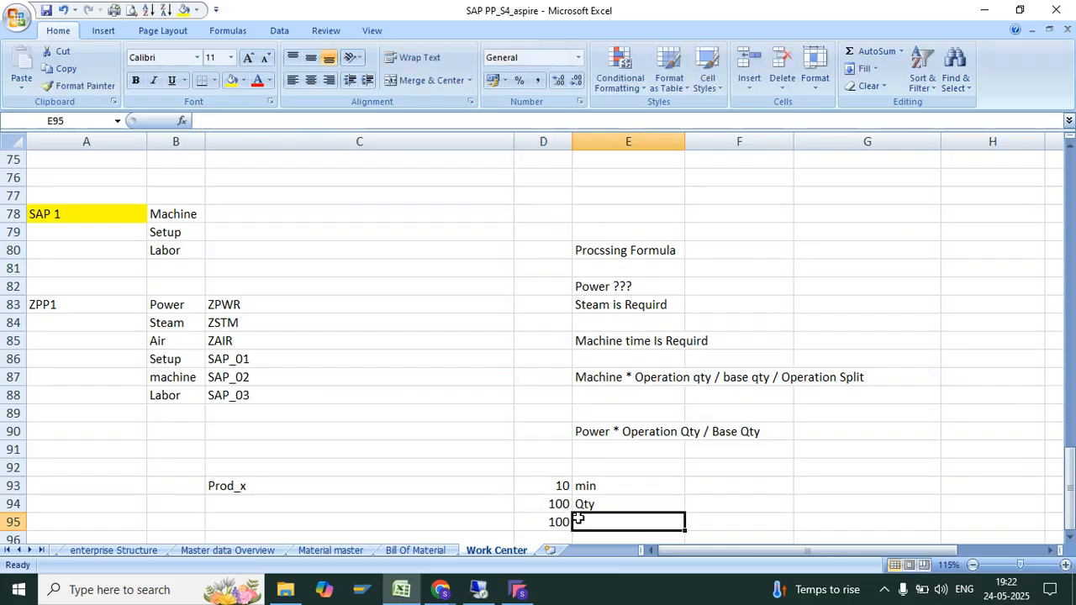
pyautogui.write('qty')
pyautogui.scroll(-1, 579, 517)
pyautogui.press('Up')
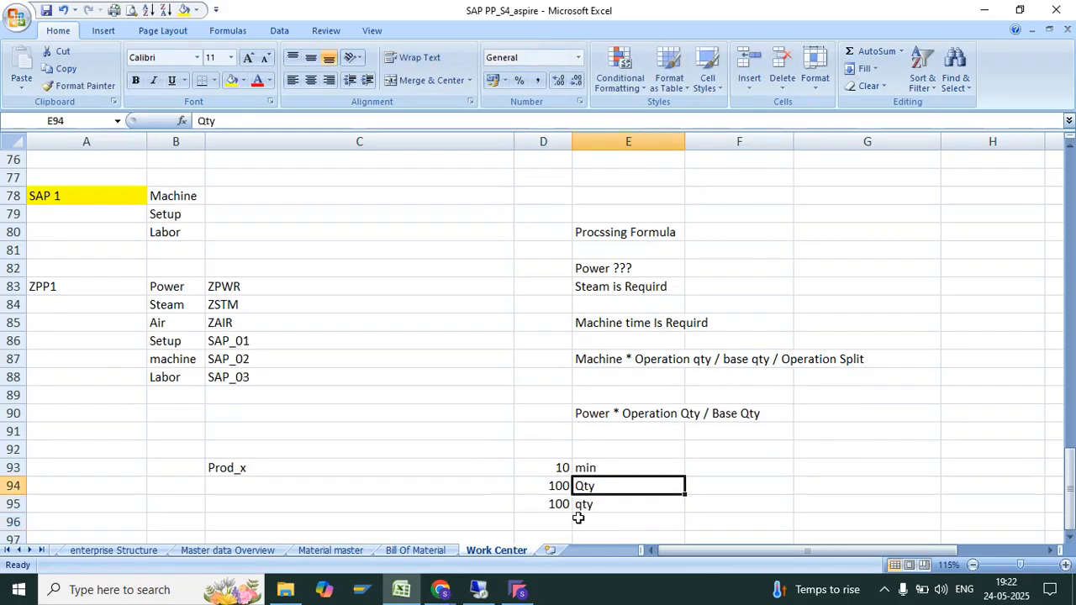
# Label rows 93 to 95 in column F as Power, Operation and Base Qty.
pyautogui.press('Right')
pyautogui.press('Up')
pyautogui.write('Power')
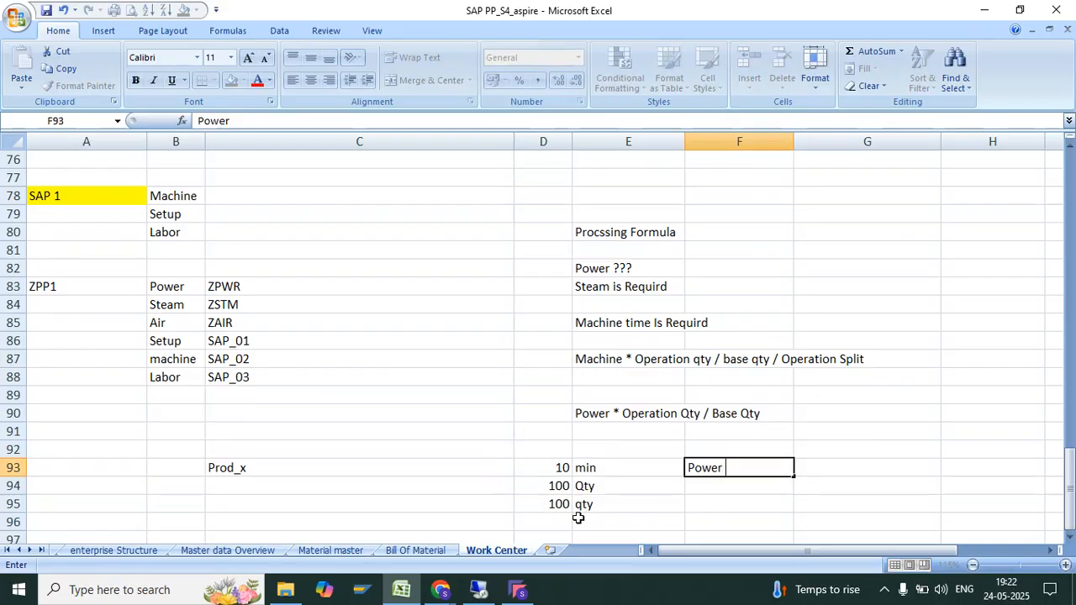
pyautogui.press('Return')
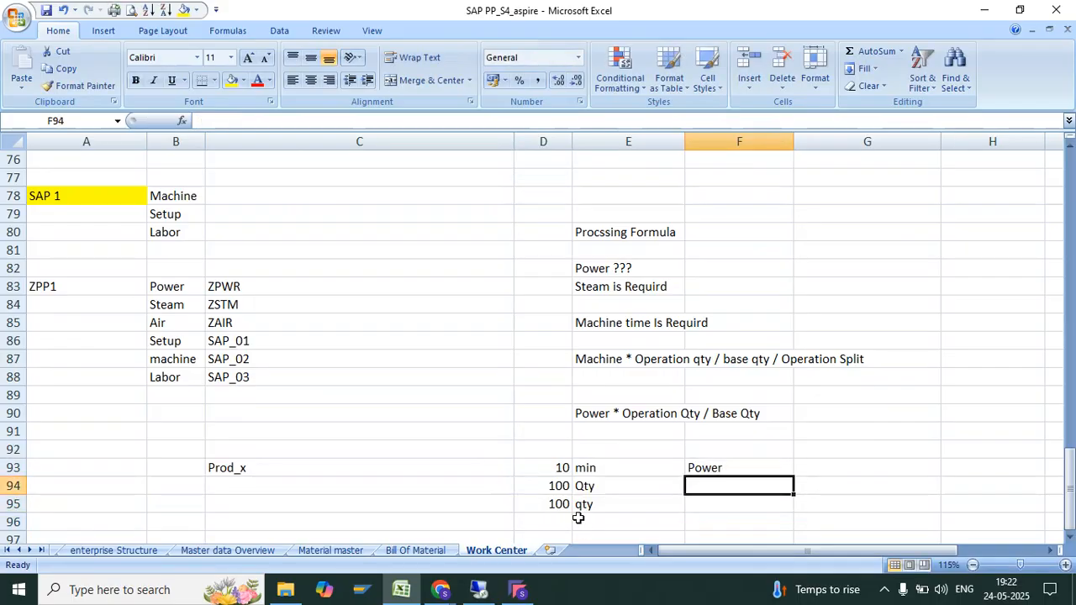
pyautogui.write('Operatoin Q')
pyautogui.press('BackSpace')
pyautogui.press('BackSpace')
pyautogui.press('BackSpace')
pyautogui.press('BackSpace')
pyautogui.press('BackSpace')
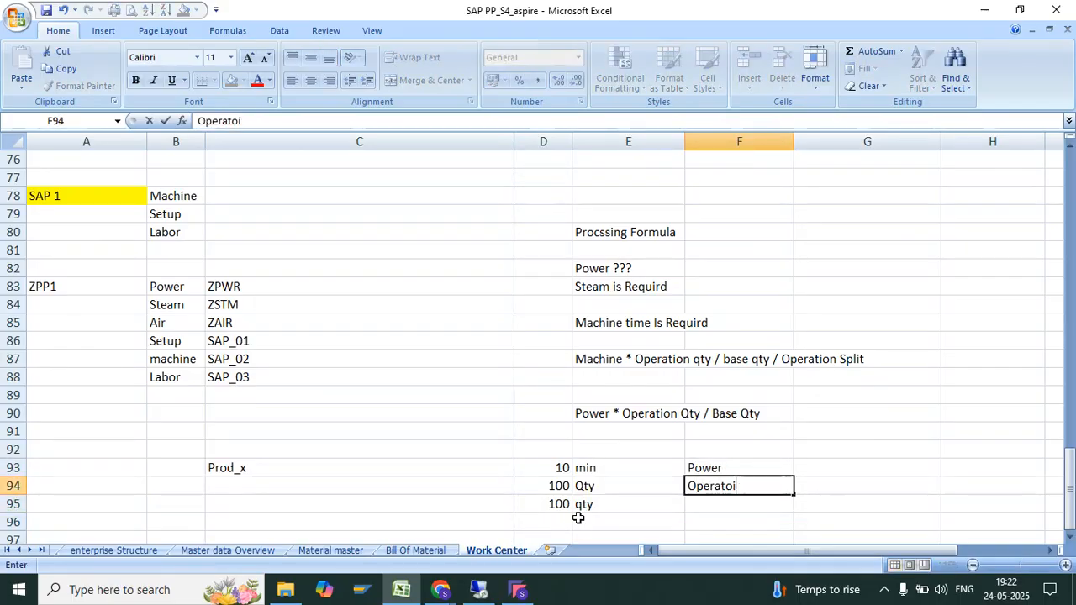
pyautogui.write('ion')
pyautogui.press('Return')
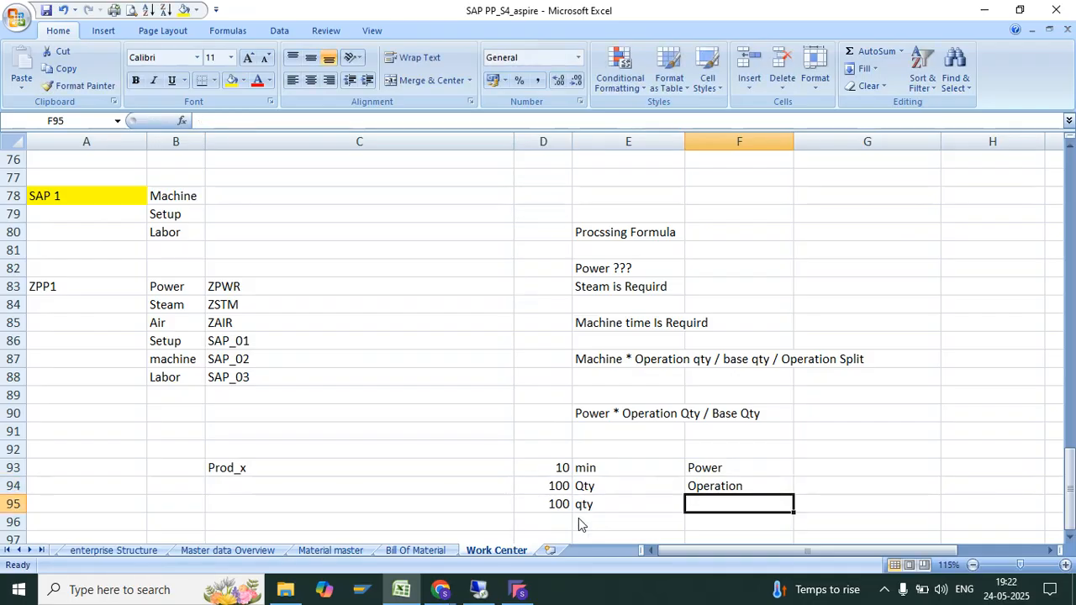
pyautogui.write('Base Qty')
pyautogui.press('Return')
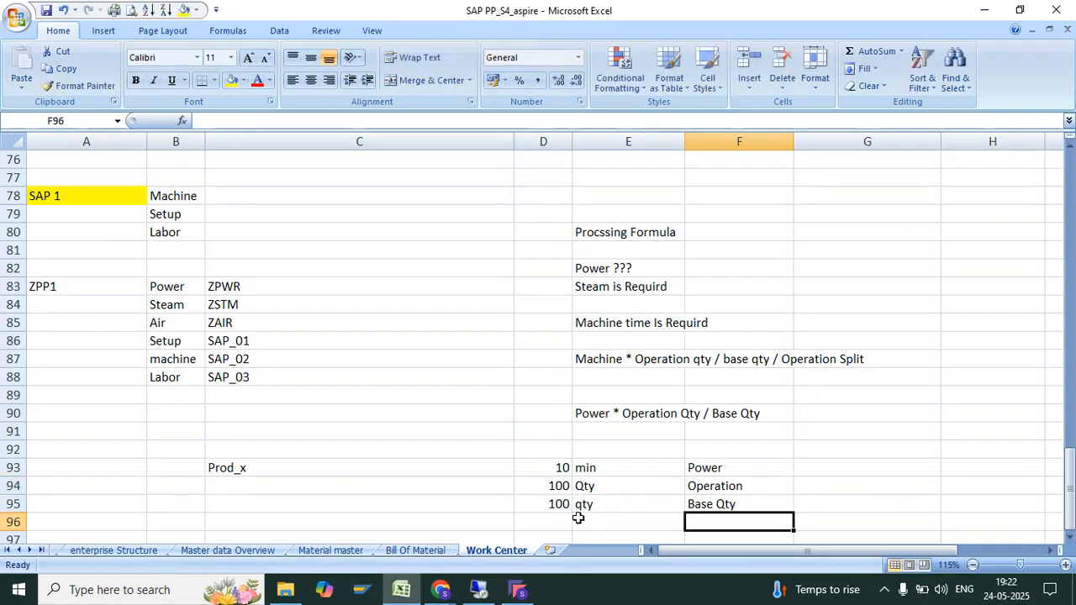
# Clear the quantity and unit in D94:E94, and write the unit in E95 as Qty.
pyautogui.press('Up')
pyautogui.press('Left')
pyautogui.press('Up')
pyautogui.hotkey('shift', 'Left')
pyautogui.press('Delete')
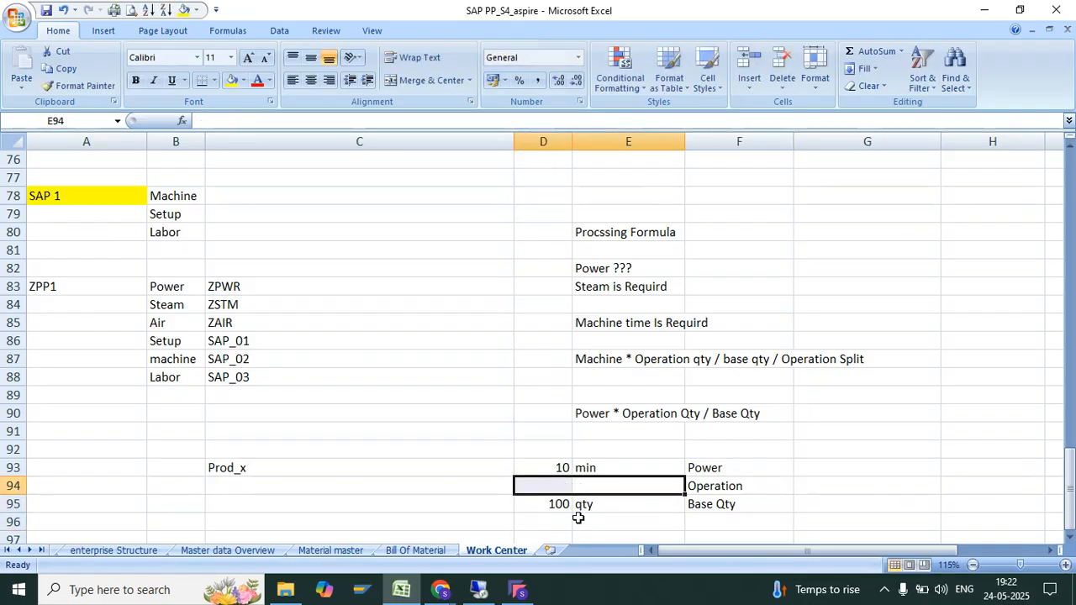
pyautogui.press('Down')
pyautogui.write('Q')
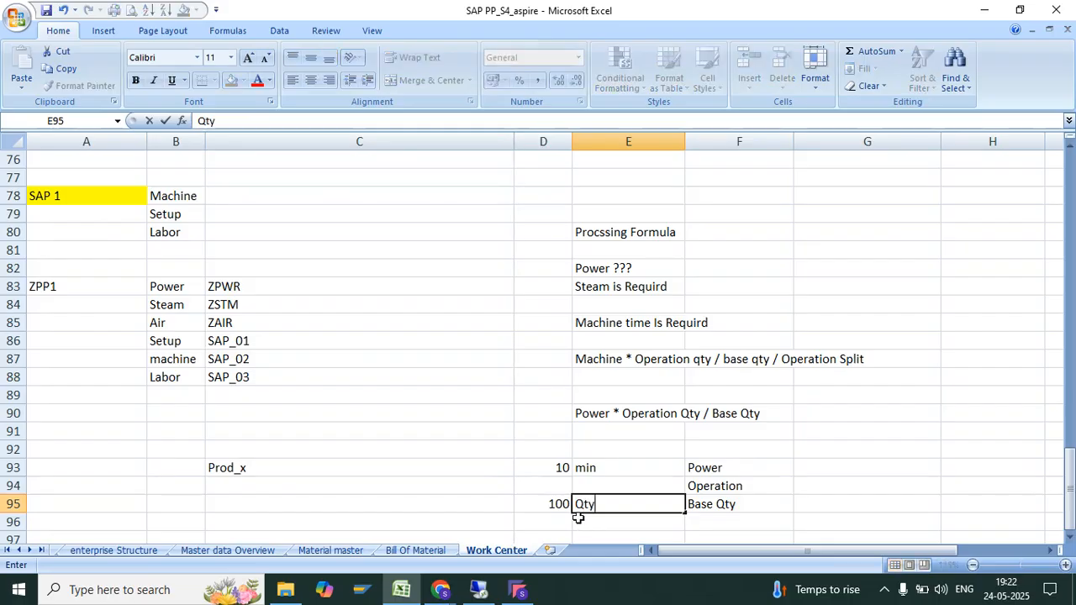
pyautogui.press('Return')
# Change the unit of the Power row in E93 to watts.
pyautogui.click(613, 464)
pyautogui.write('MI')
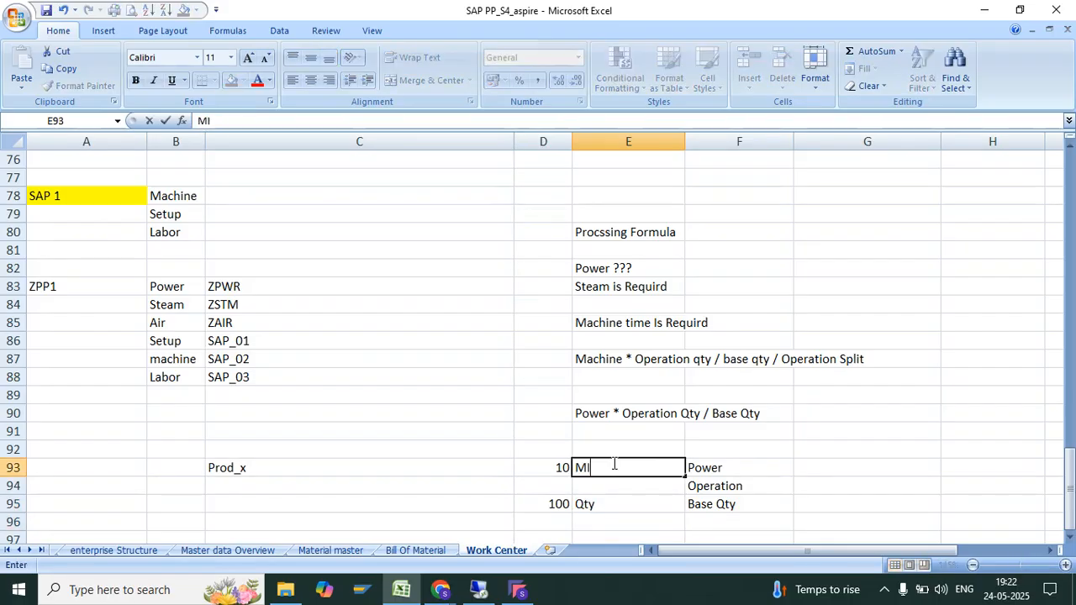
pyautogui.write('n')
pyautogui.press('Return')
pyautogui.click(614, 463)
pyautogui.write('watts')
pyautogui.press('Return')
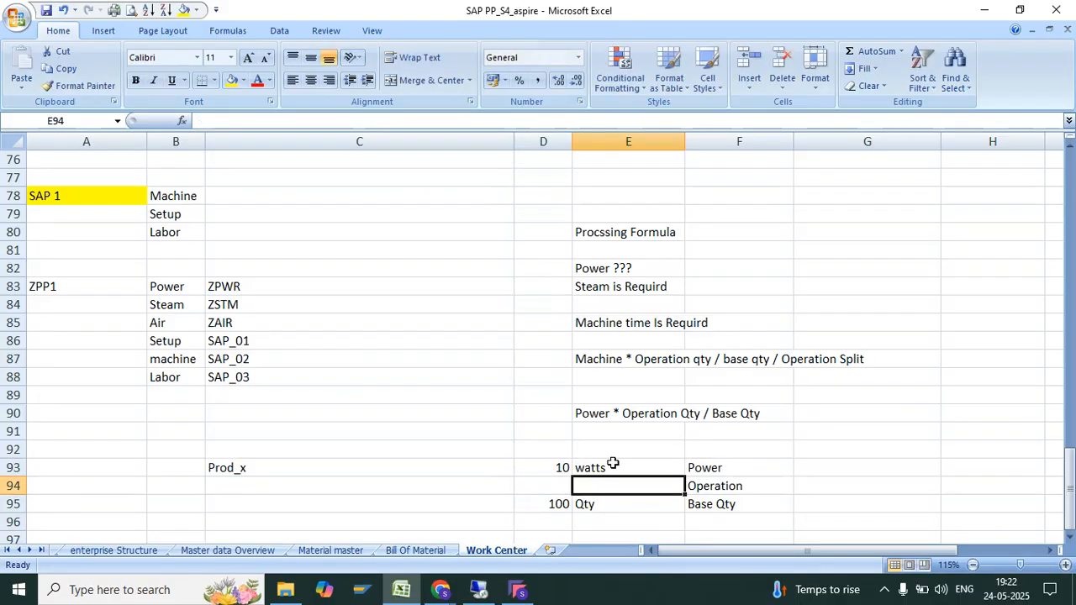
pyautogui.press('Down')
pyautogui.press('Left')
pyautogui.press('Left')
pyautogui.press('Right')
pyautogui.press('Up')
pyautogui.press('Up')
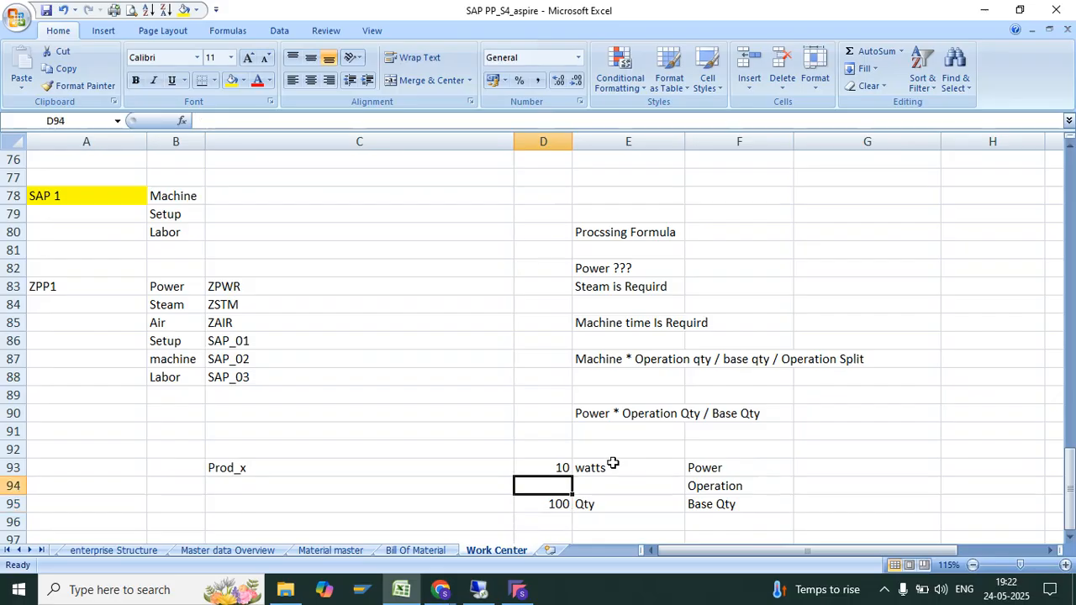
pyautogui.press('Down')
pyautogui.press('Down')
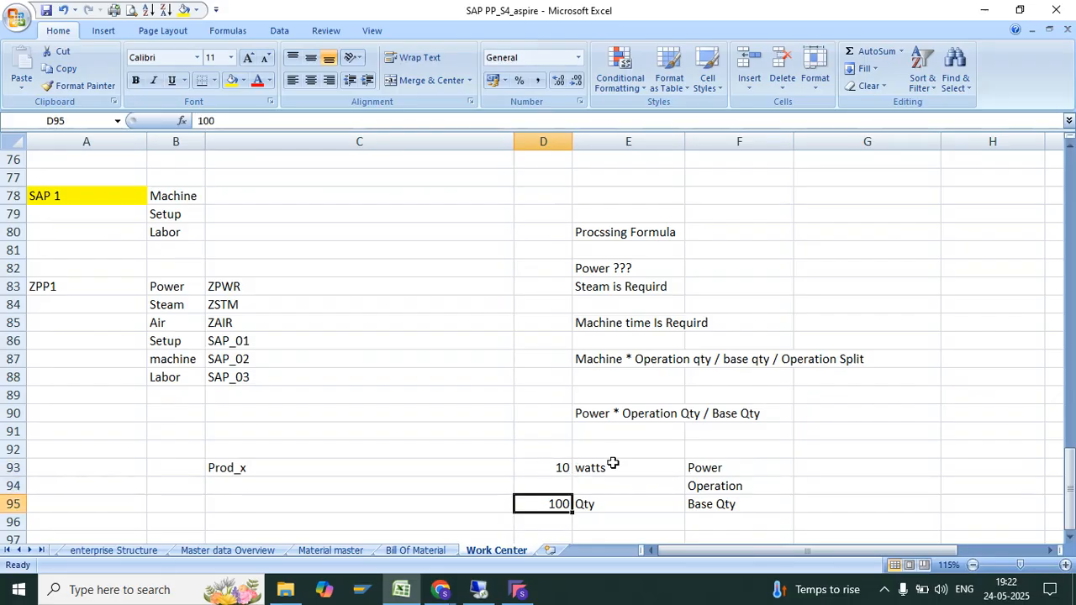
pyautogui.press('Up')
pyautogui.press('Up')
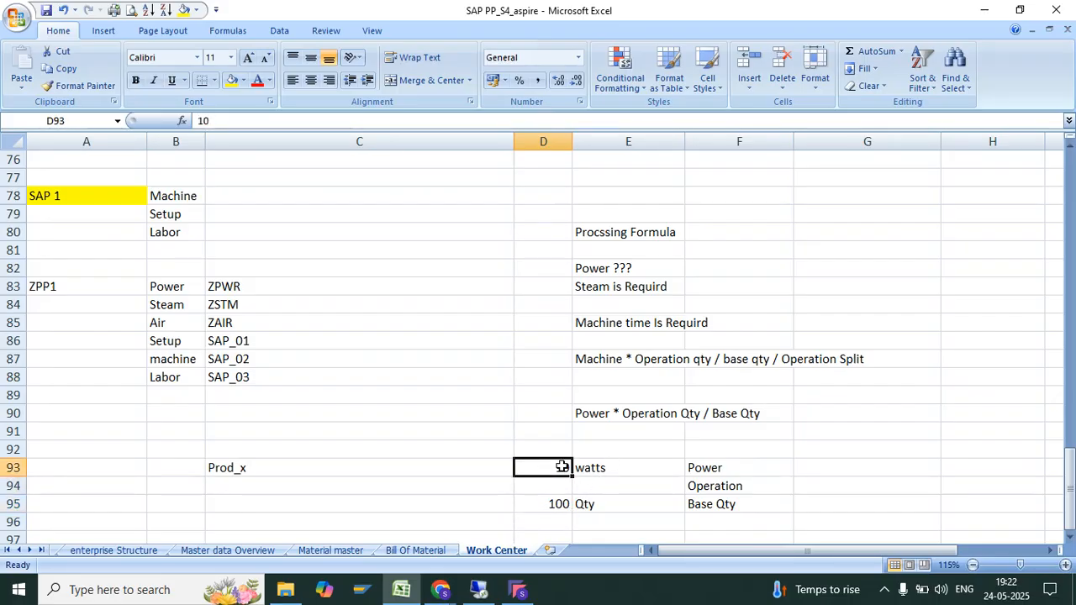
# In E98, calculate power times operation quantity divided by base quantity with =D93*D94/D95.
pyautogui.click(608, 507)
pyautogui.press('Down')
pyautogui.press('Down')
pyautogui.press('Down')
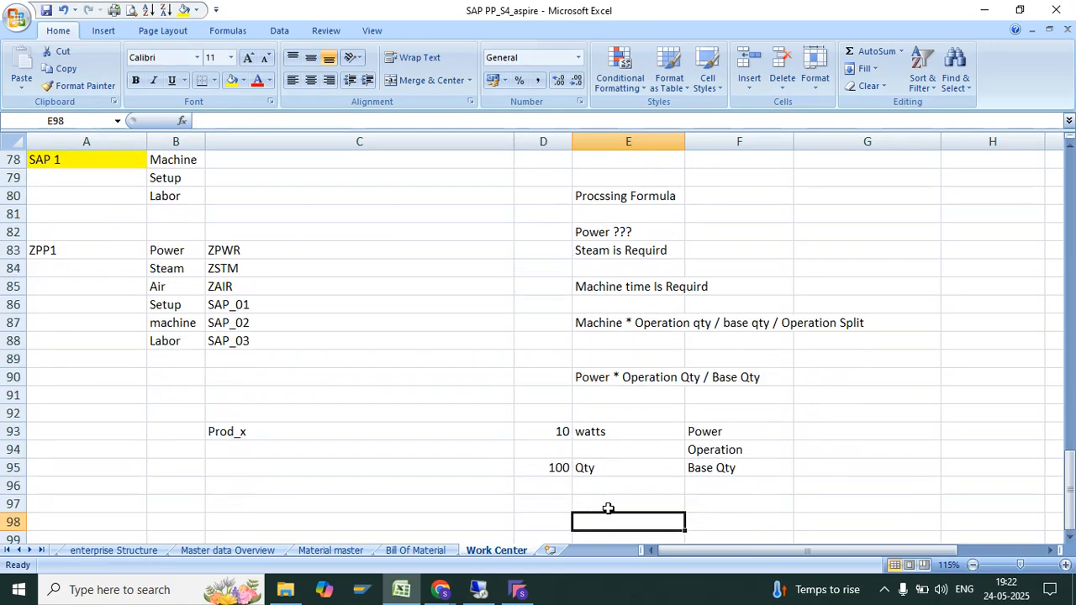
pyautogui.write('=')
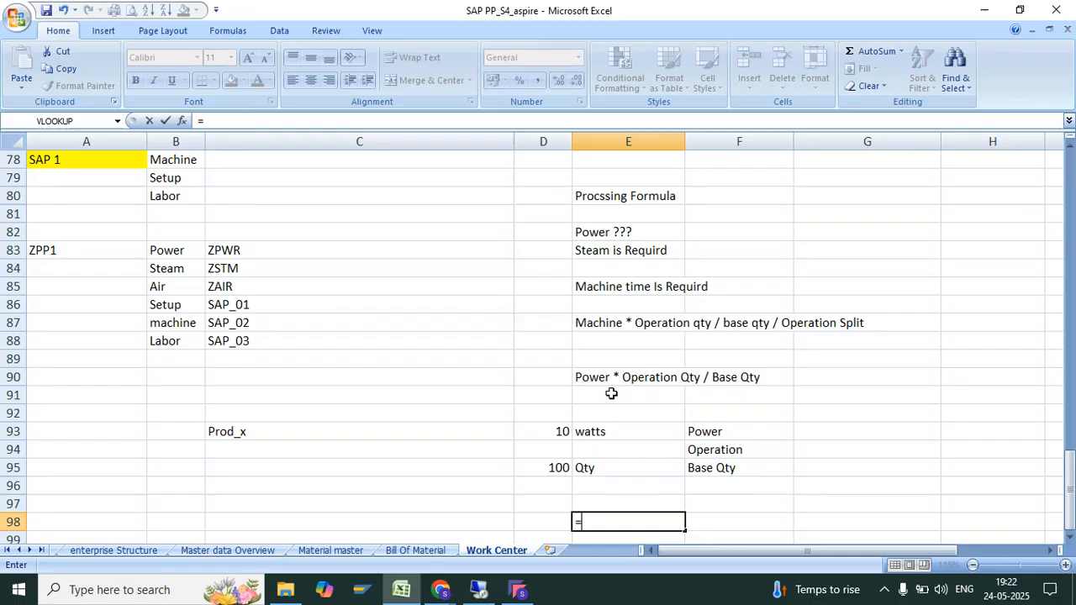
pyautogui.click(561, 432)
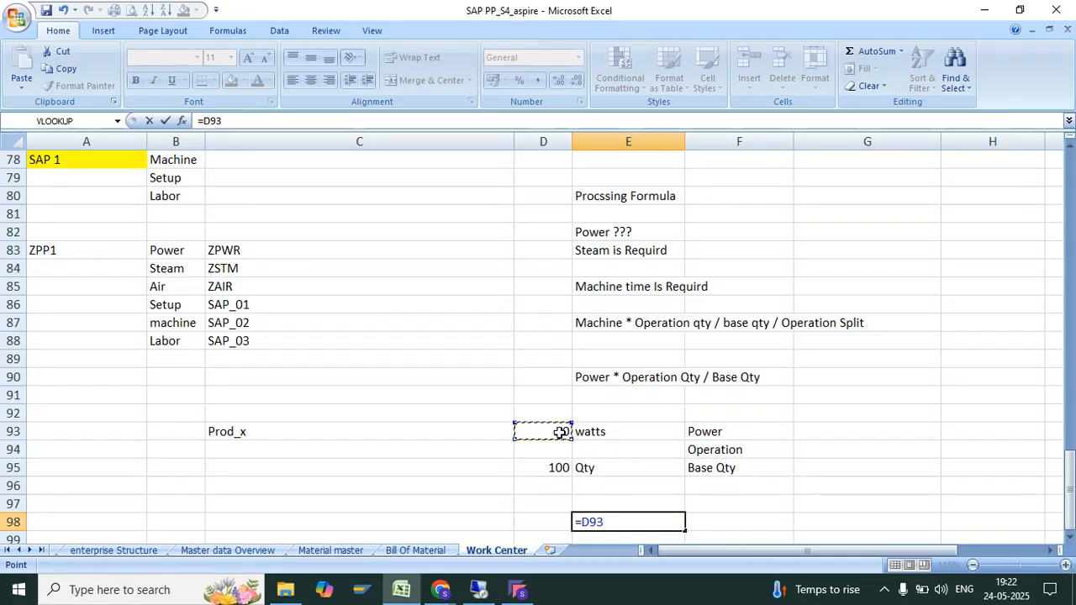
pyautogui.write('*')
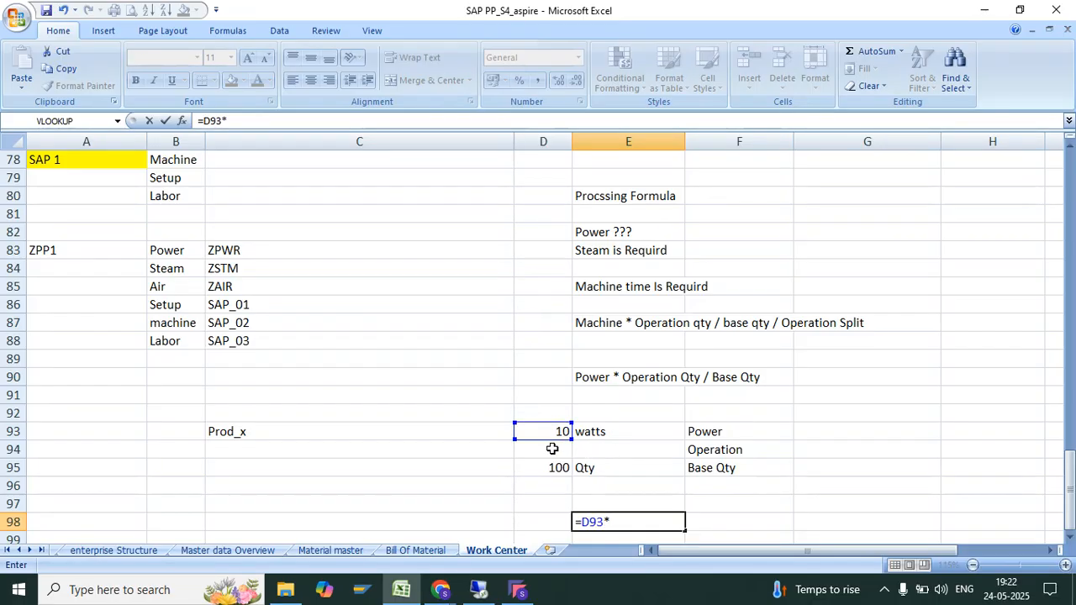
pyautogui.click(551, 448)
pyautogui.write('/')
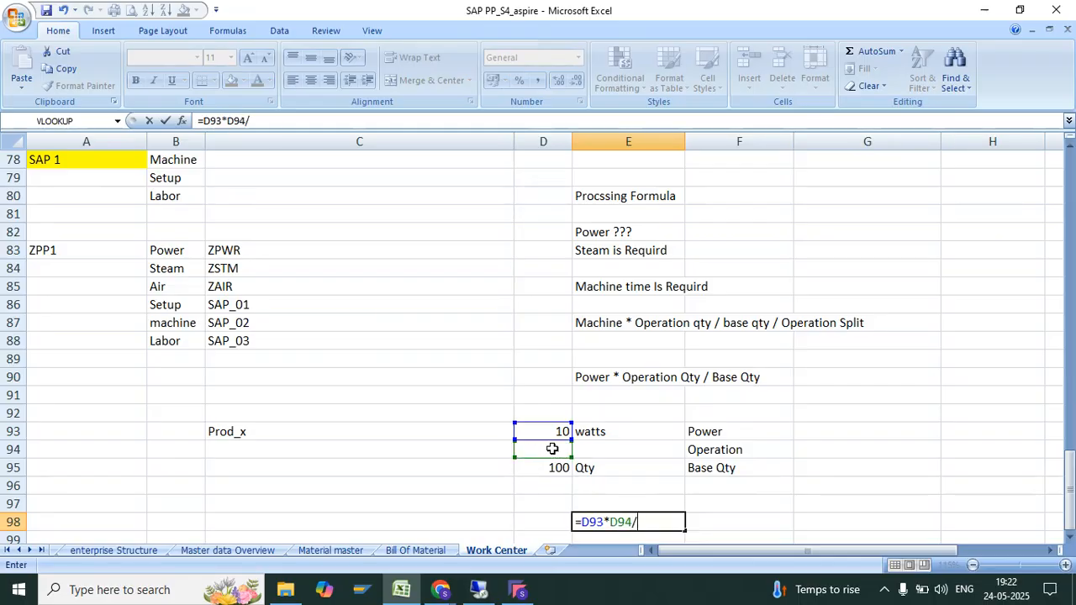
pyautogui.click(539, 471)
pyautogui.press('Return')
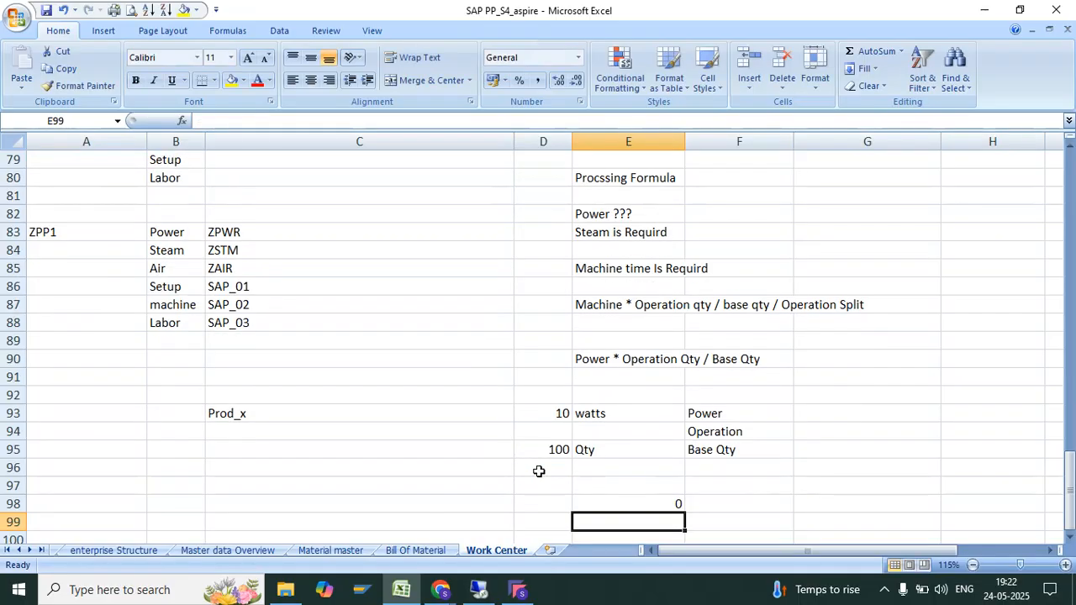
# Enter an operation quantity of 100 in D94 and write the result's unit in F98 as watts.
pyautogui.click(548, 445)
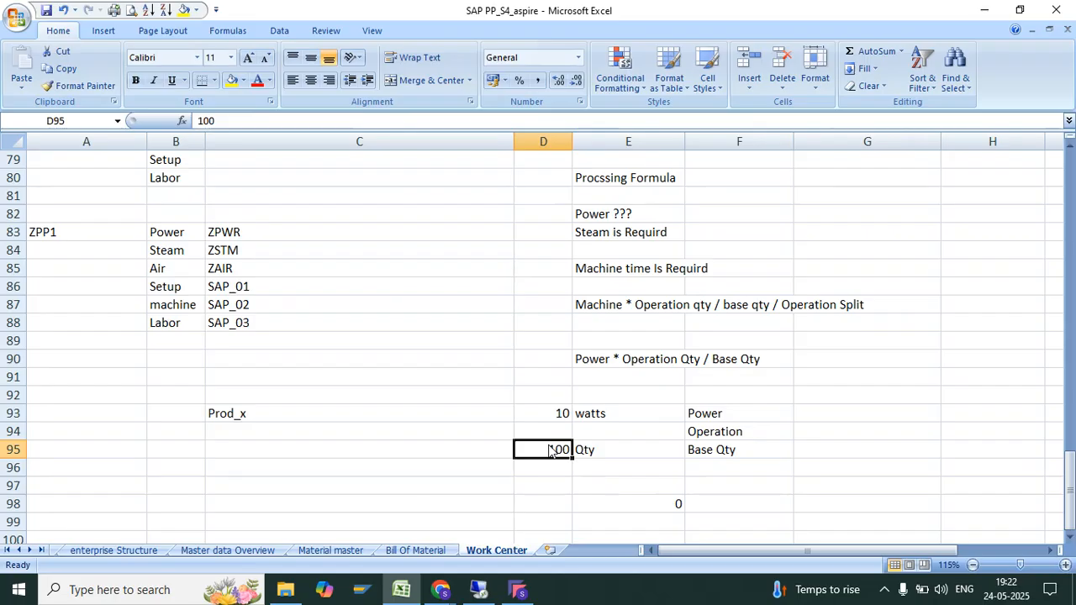
pyautogui.click(554, 432)
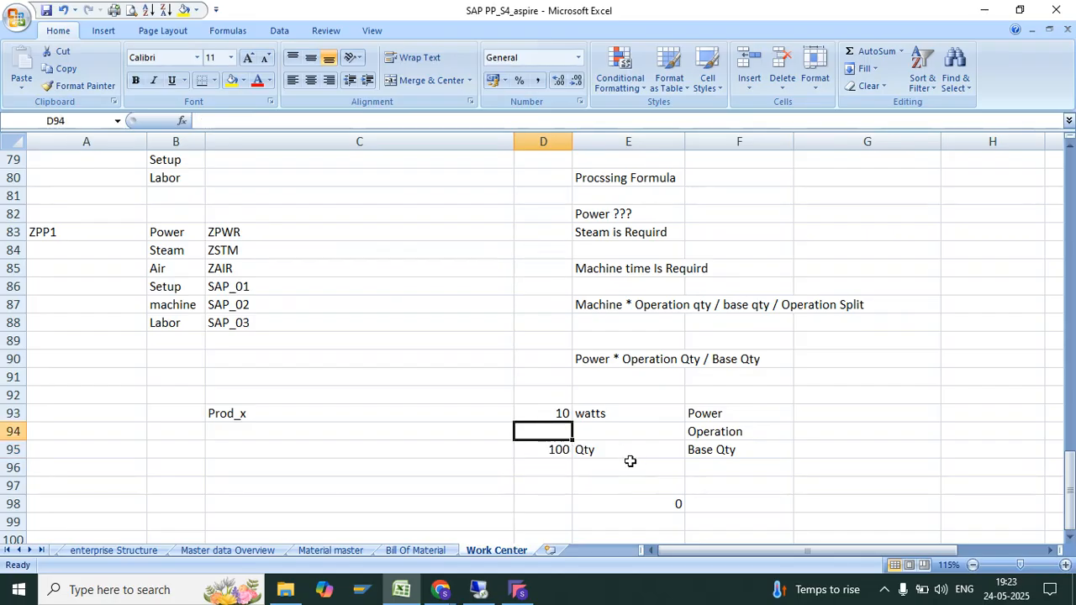
pyautogui.write('100')
pyautogui.press('Return')
pyautogui.click(701, 499)
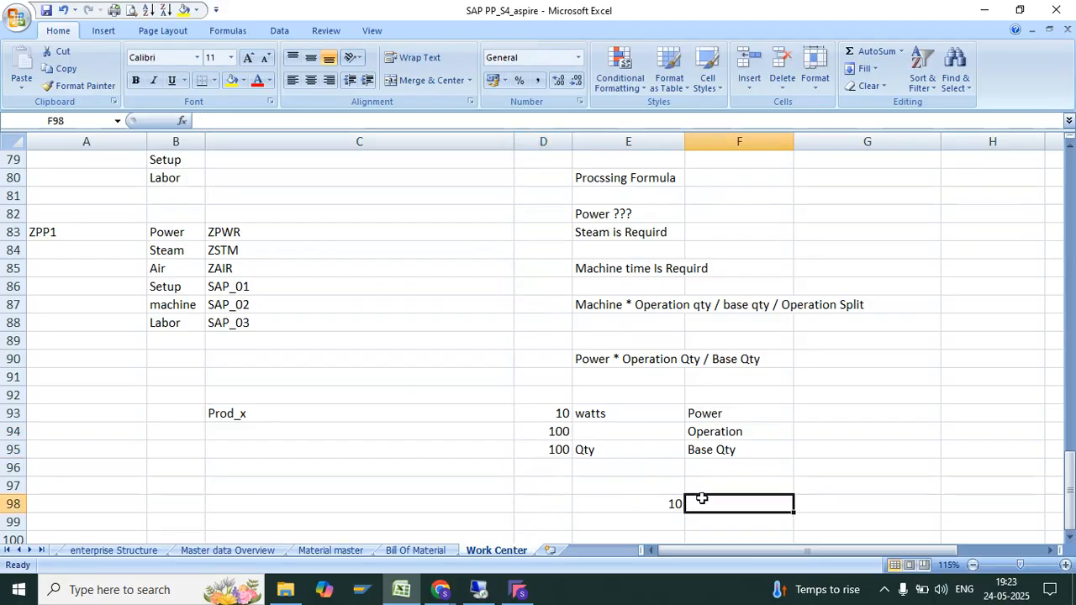
pyautogui.write('watts')
pyautogui.press('Return')
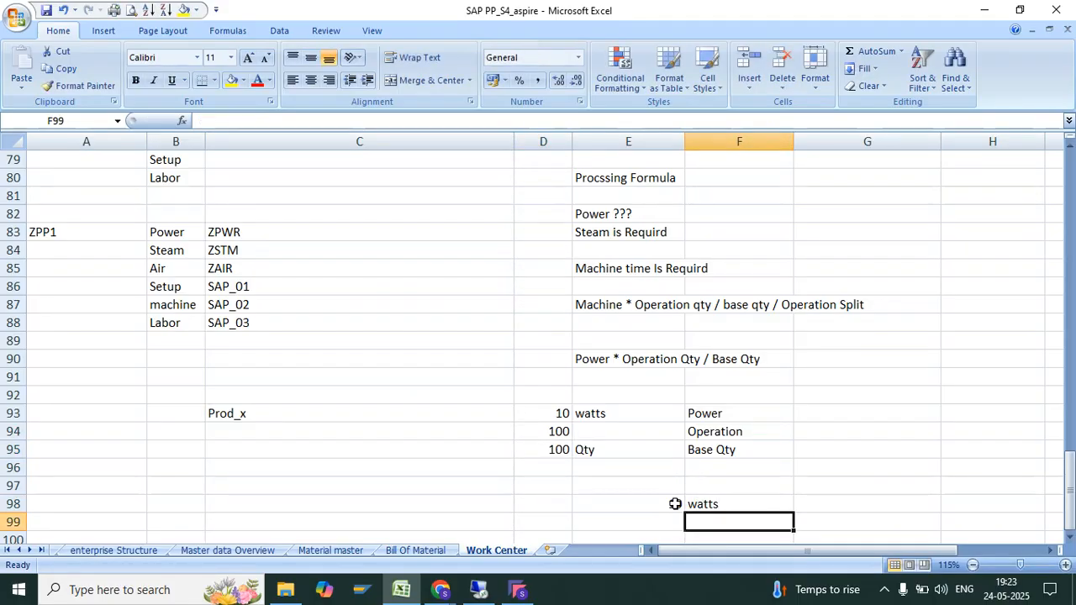
# Try the power calculation with operation quantities of 1000 and 2000 in D94.
pyautogui.click(556, 430)
pyautogui.write('1000')
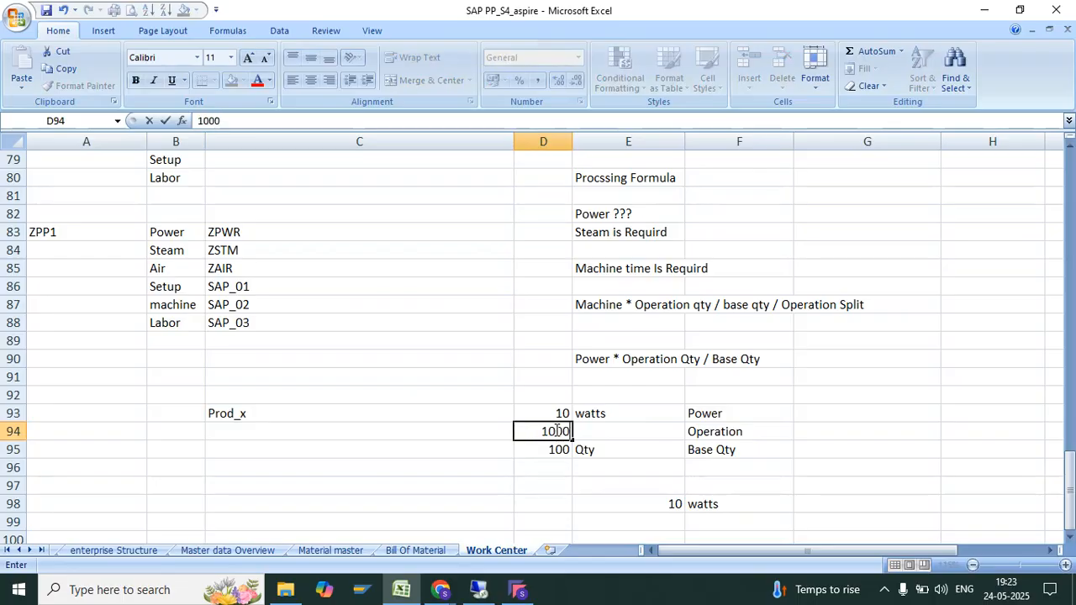
pyautogui.press('Return')
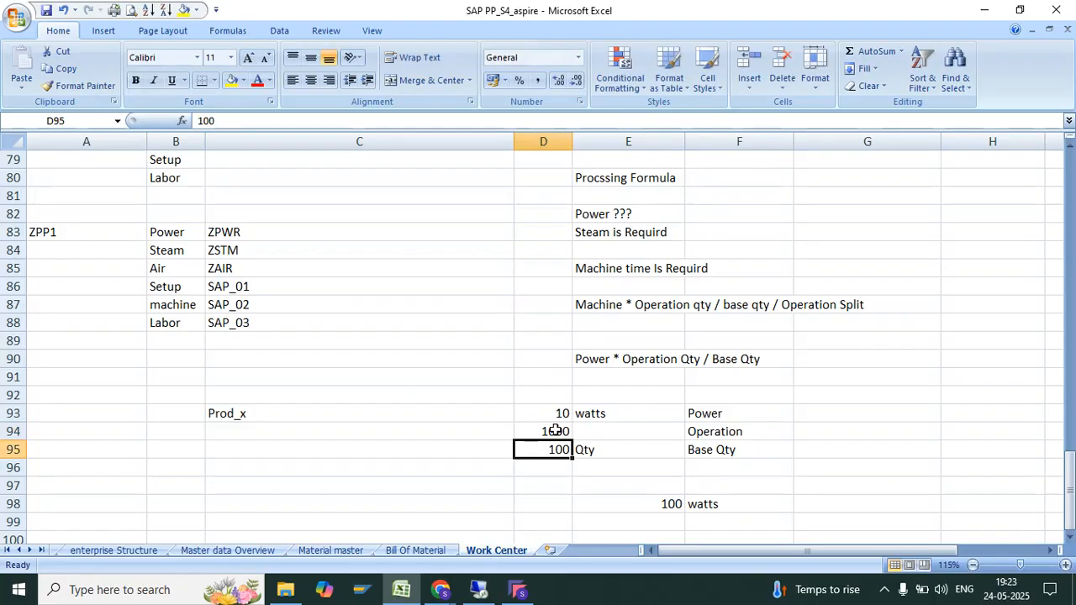
pyautogui.click(666, 505)
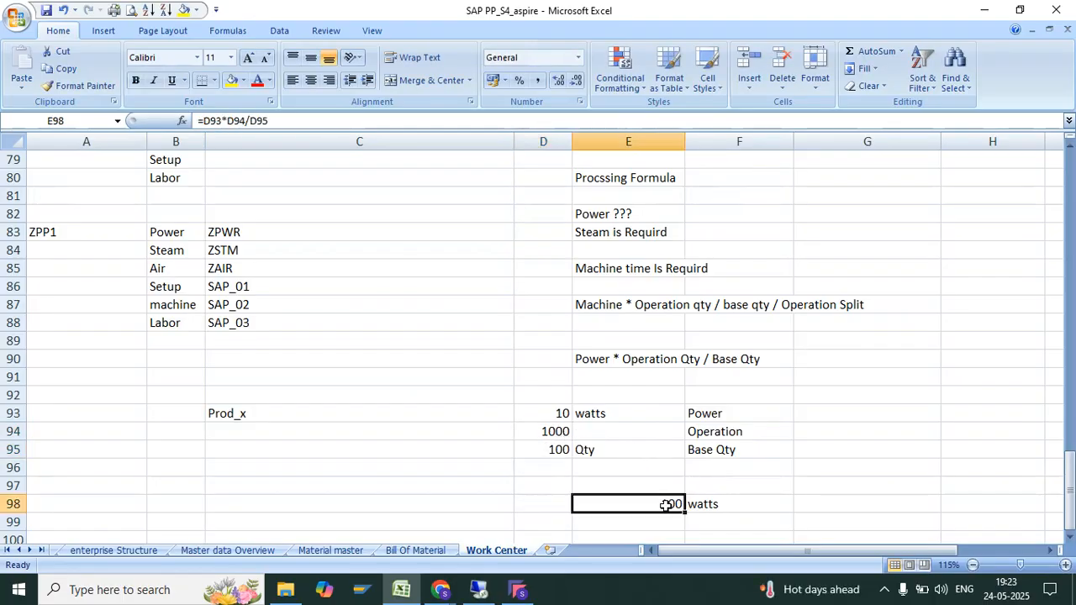
pyautogui.click(555, 431)
pyautogui.write('2000')
pyautogui.press('Return')
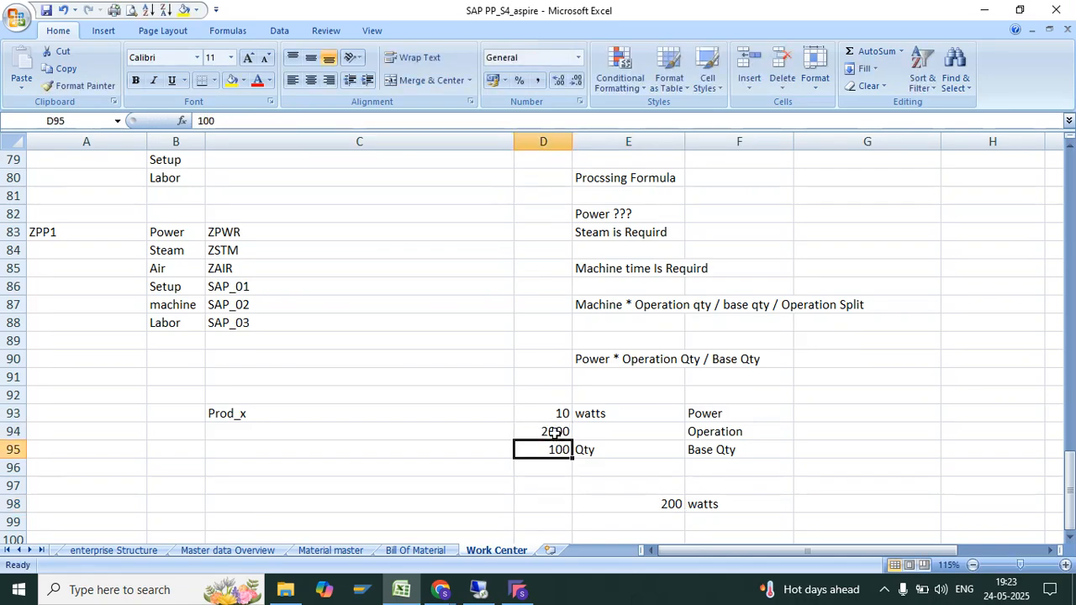
# Label E101 as Per unit watts cost is, and enter 9.5 in as the cost in F101.
pyautogui.click(704, 520)
pyautogui.press('Down')
pyautogui.press('Down')
pyautogui.press('Left')
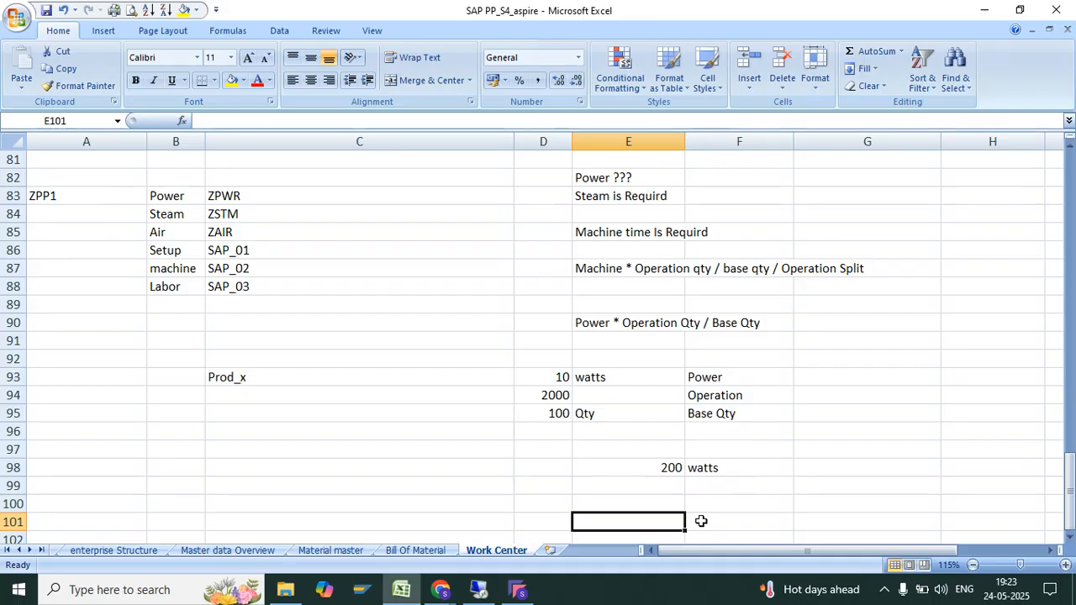
pyautogui.write('Per unit wat')
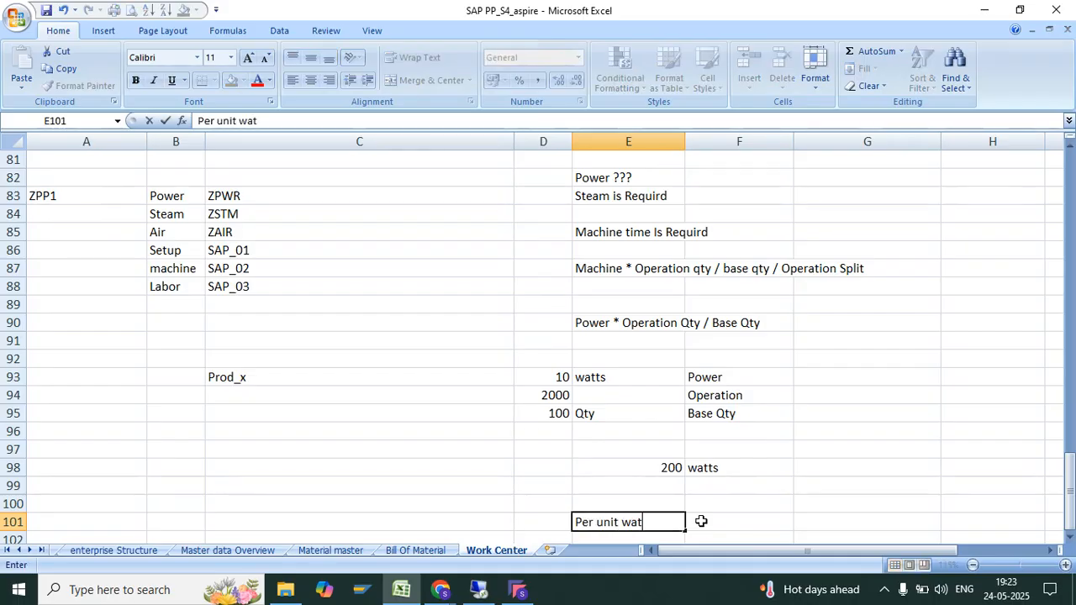
pyautogui.write('ts cost is')
pyautogui.press('Tab')
pyautogui.write('1')
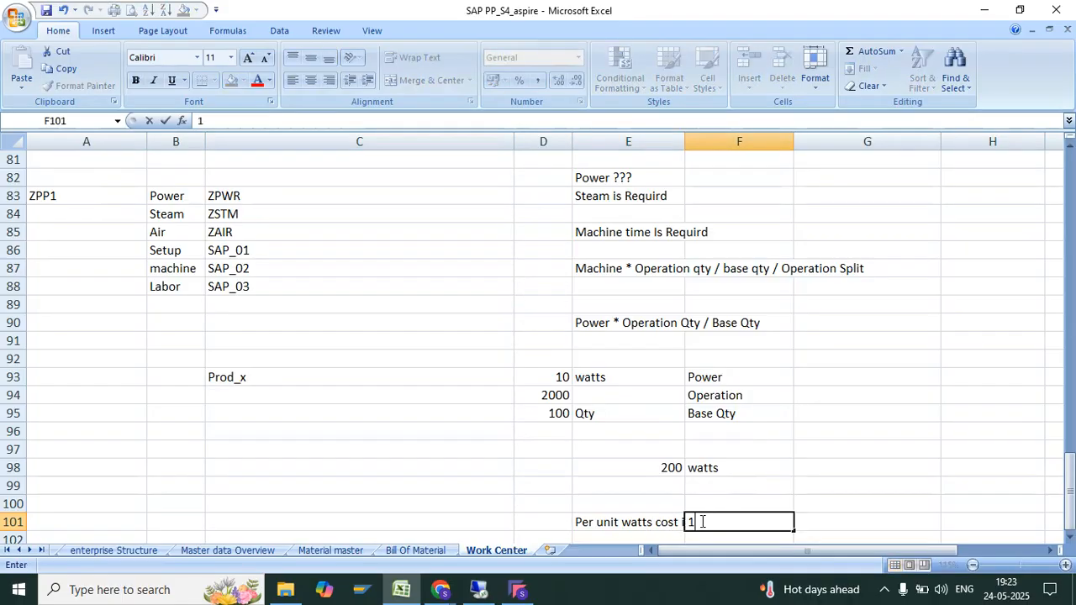
pyautogui.write('5 IN')
pyautogui.press('BackSpace')
pyautogui.write('.5 in')
pyautogui.press('Return')
# Add the heading Total Consuption of Power in G97.
pyautogui.click(803, 452)
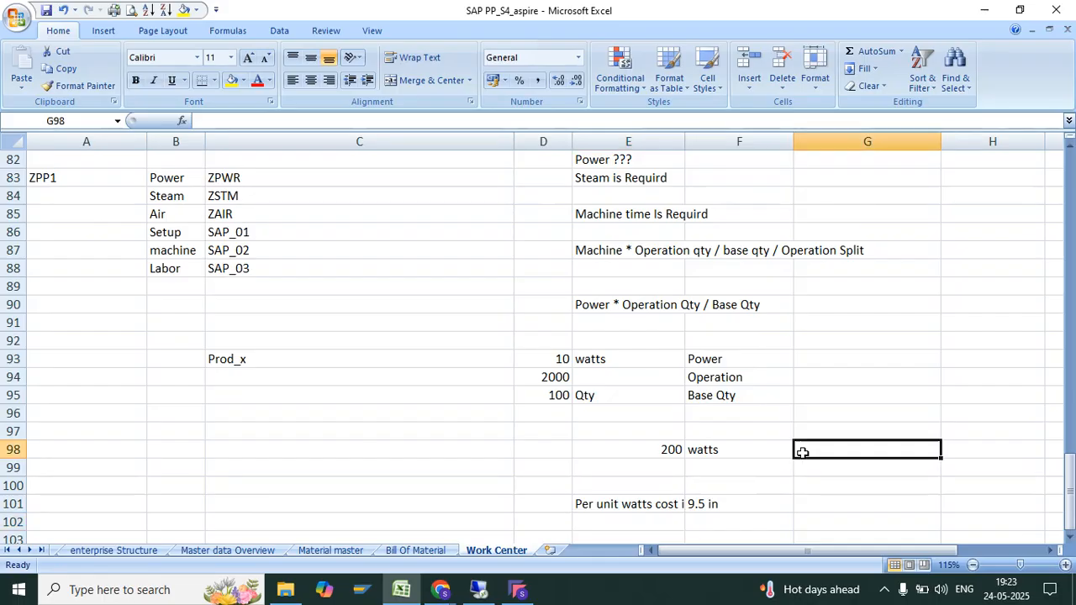
pyautogui.click(833, 429)
pyautogui.write('Tota')
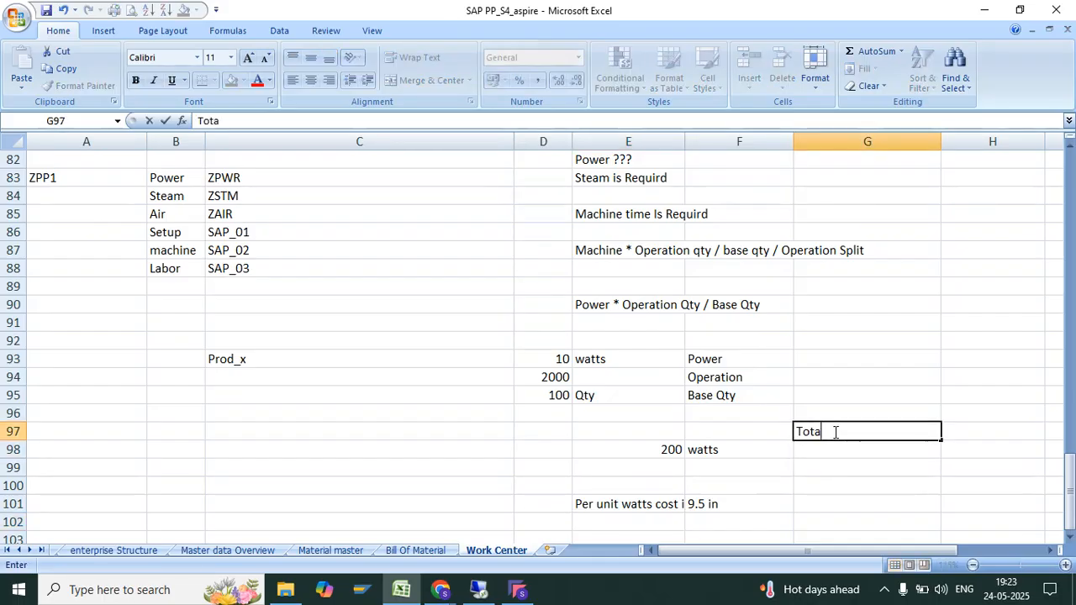
pyautogui.write('l Cost Of')
pyautogui.press('BackSpace')
pyautogui.press('BackSpace')
pyautogui.write('nsuption of Power')
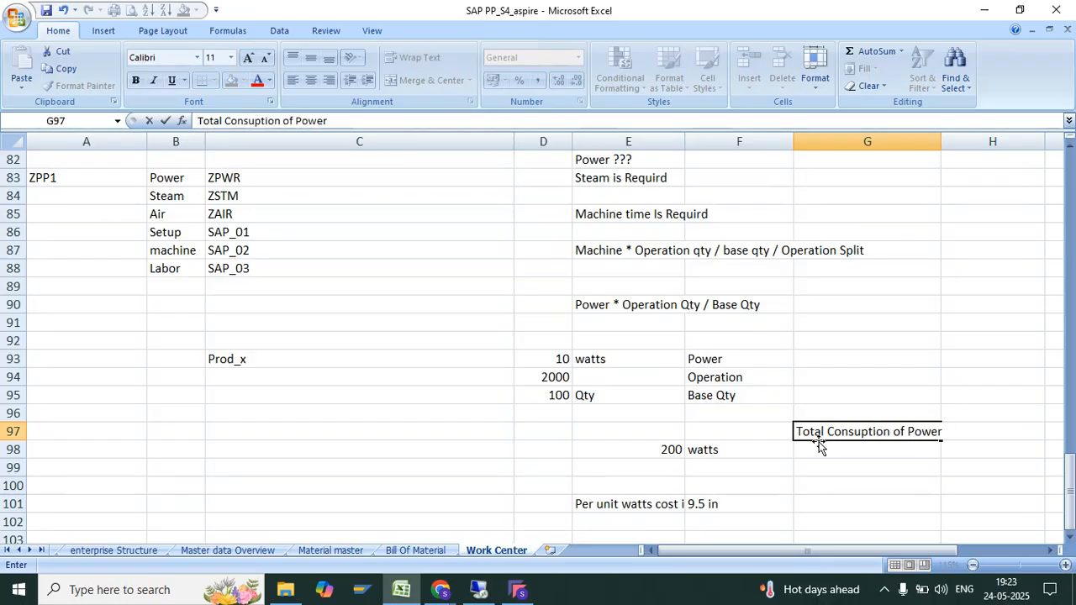
pyautogui.click(752, 465)
# In G98, multiply the consumed watts by the per-unit cost with =E98*F101.
pyautogui.click(672, 453)
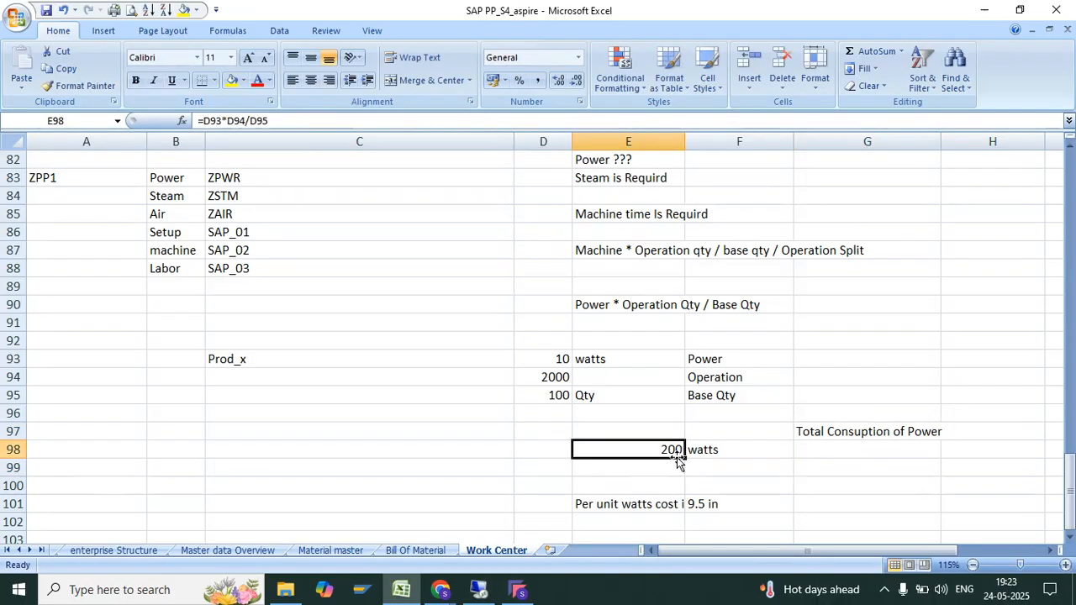
pyautogui.click(825, 449)
pyautogui.write('=')
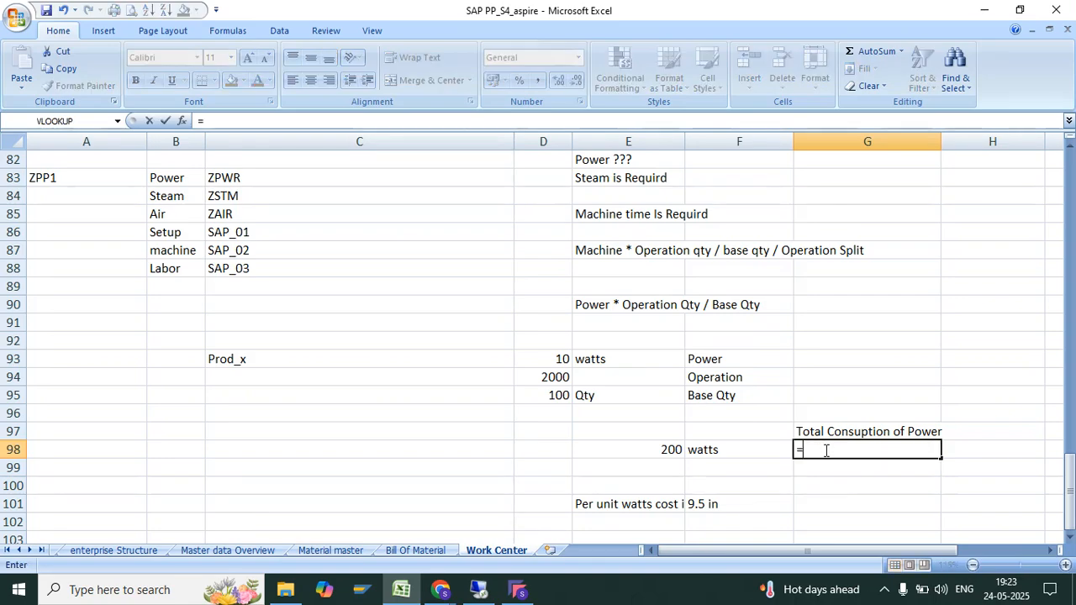
pyautogui.click(669, 451)
pyautogui.write('*')
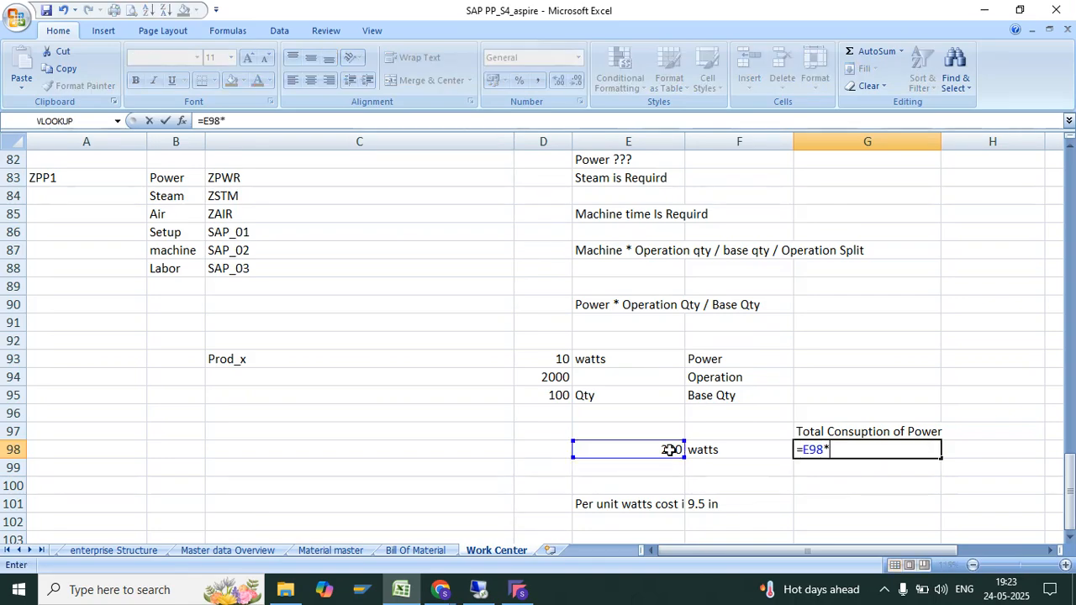
pyautogui.click(705, 502)
pyautogui.press('Return')
pyautogui.press('Down')
pyautogui.press('Down')
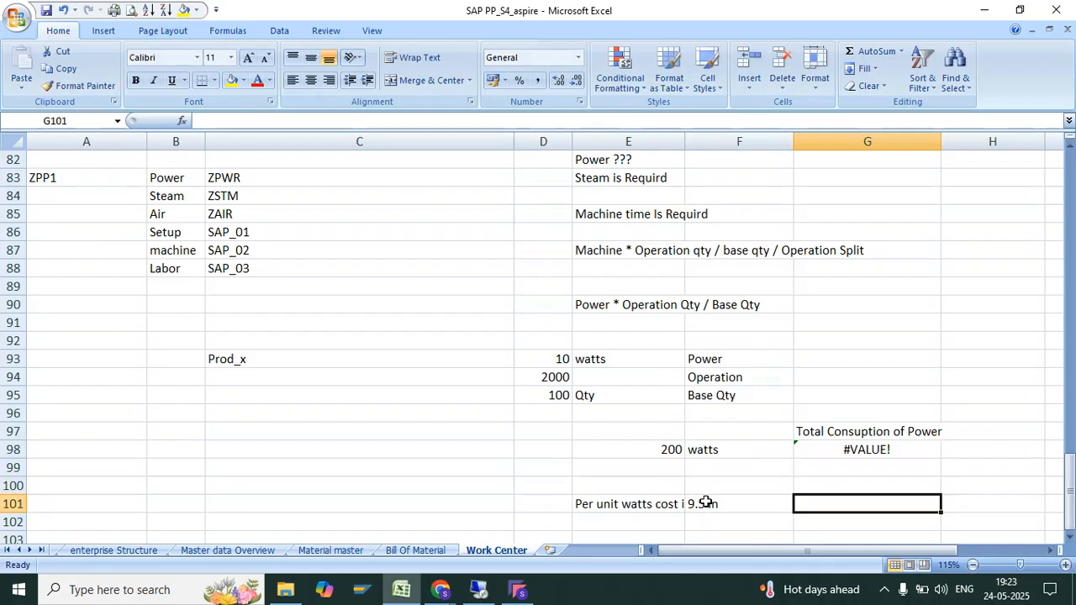
# Replace the per-unit cost in F101 with the plain number 9.5 and write INR as the total's unit in H98.
pyautogui.click(706, 502)
pyautogui.write('9.5')
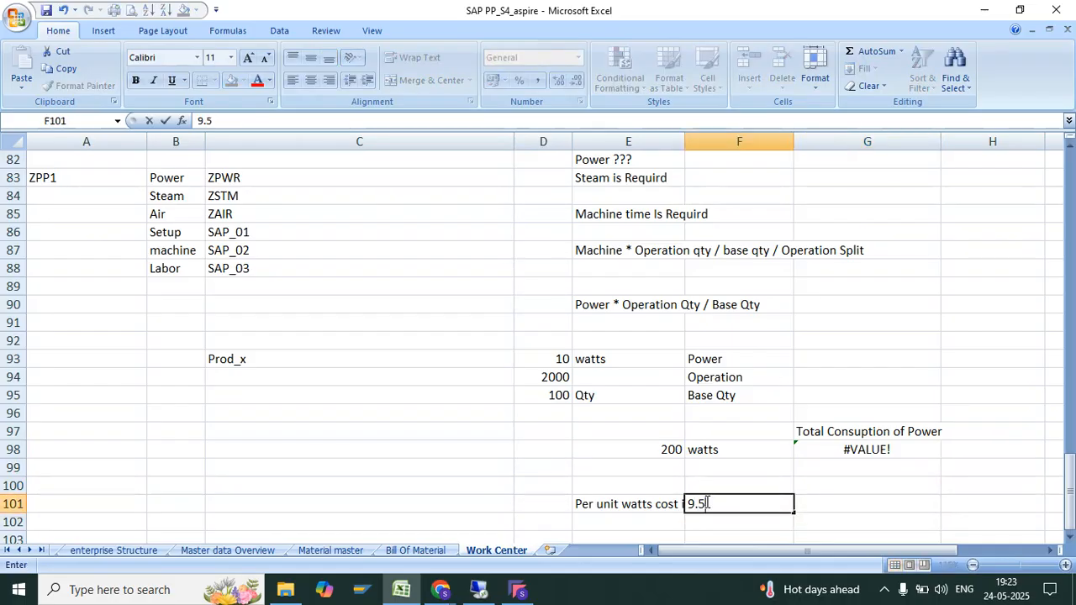
pyautogui.press('Return')
pyautogui.click(871, 450)
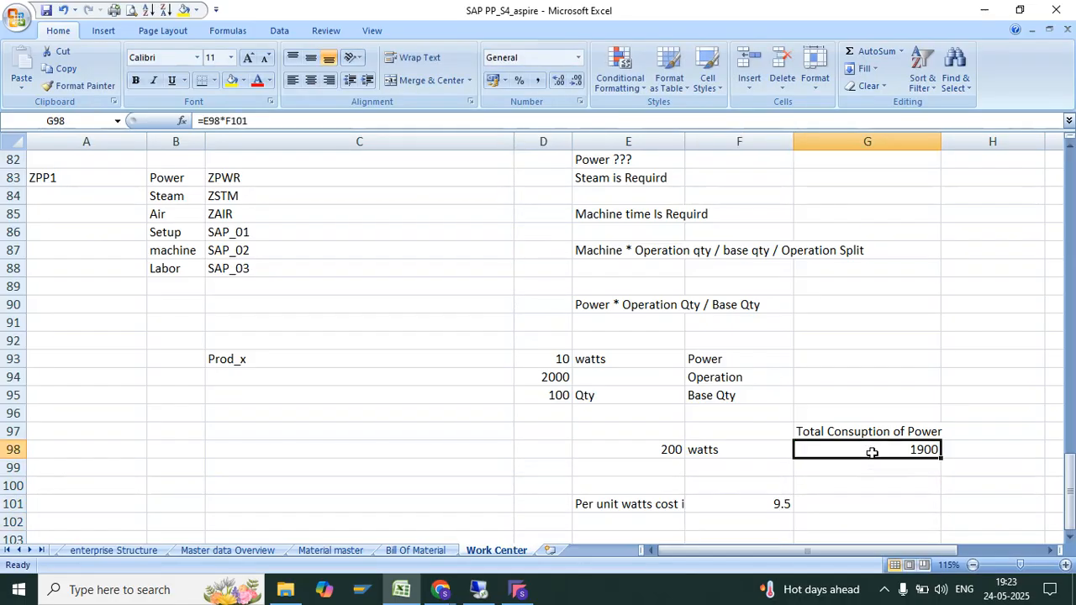
pyautogui.click(967, 444)
pyautogui.write('INR')
pyautogui.press('Return')
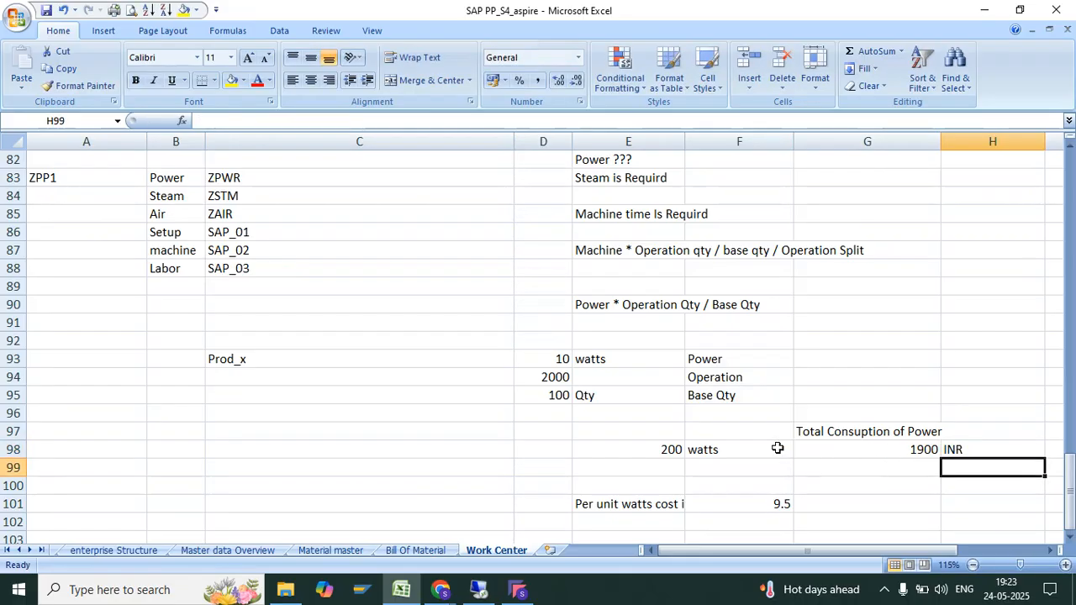
# Try an operation quantity of 450 in D94, replace it with 43.5, and check the recalculated watts in row 98.
pyautogui.click(563, 379)
pyautogui.write('450')
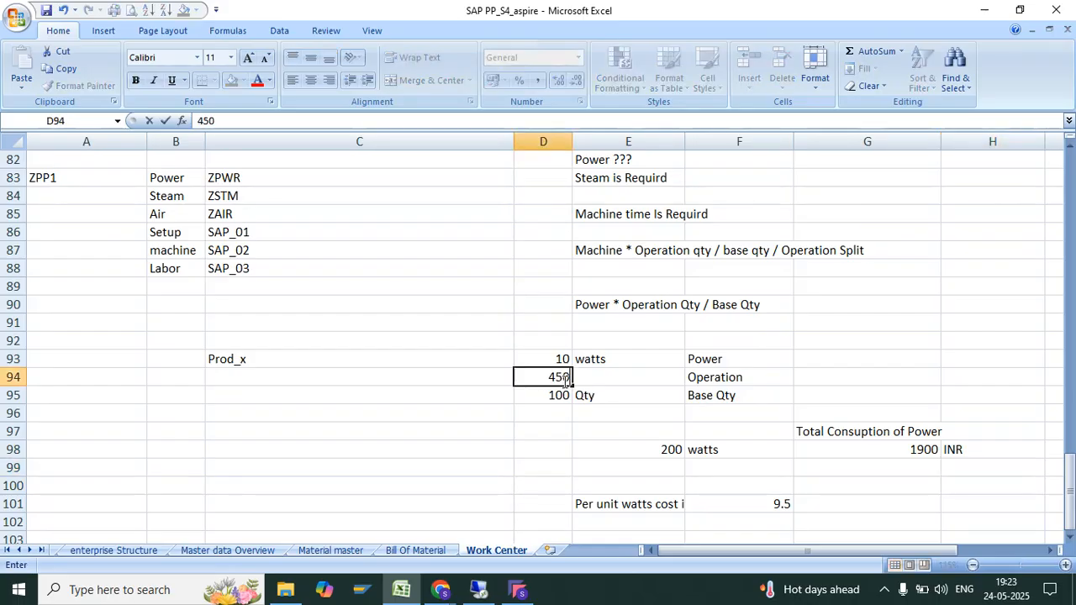
pyautogui.press('Return')
pyautogui.click(552, 378)
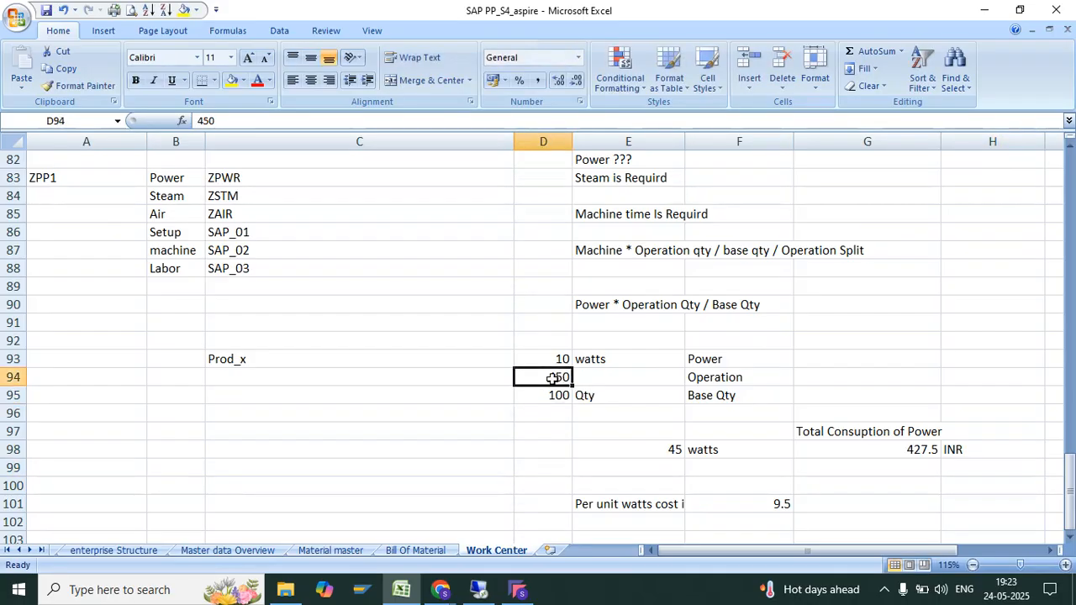
pyautogui.write('43.5')
pyautogui.press('Return')
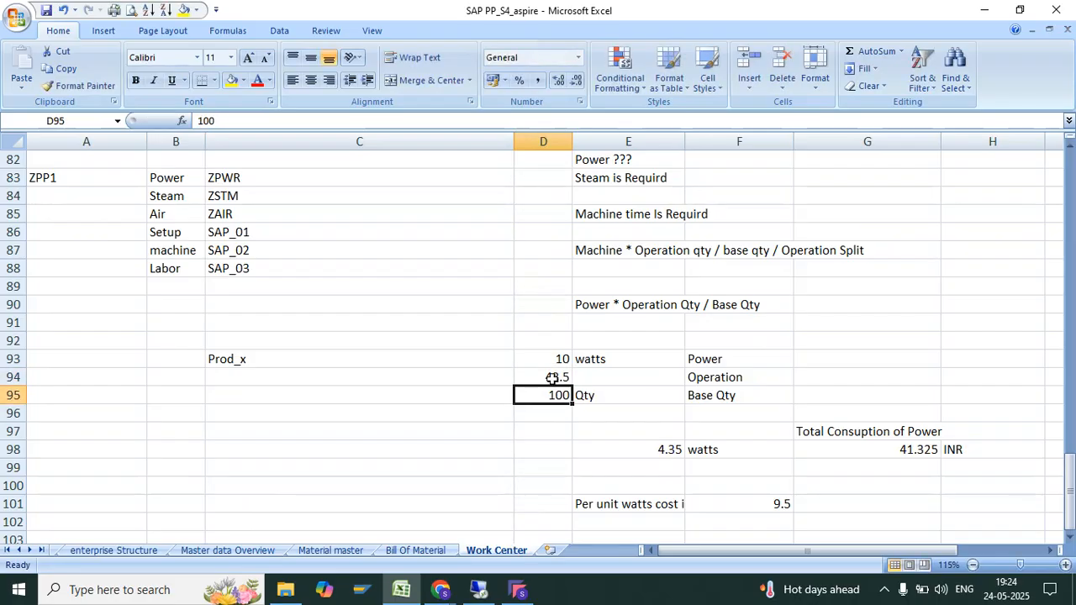
pyautogui.click(670, 446)
pyautogui.click(708, 449)
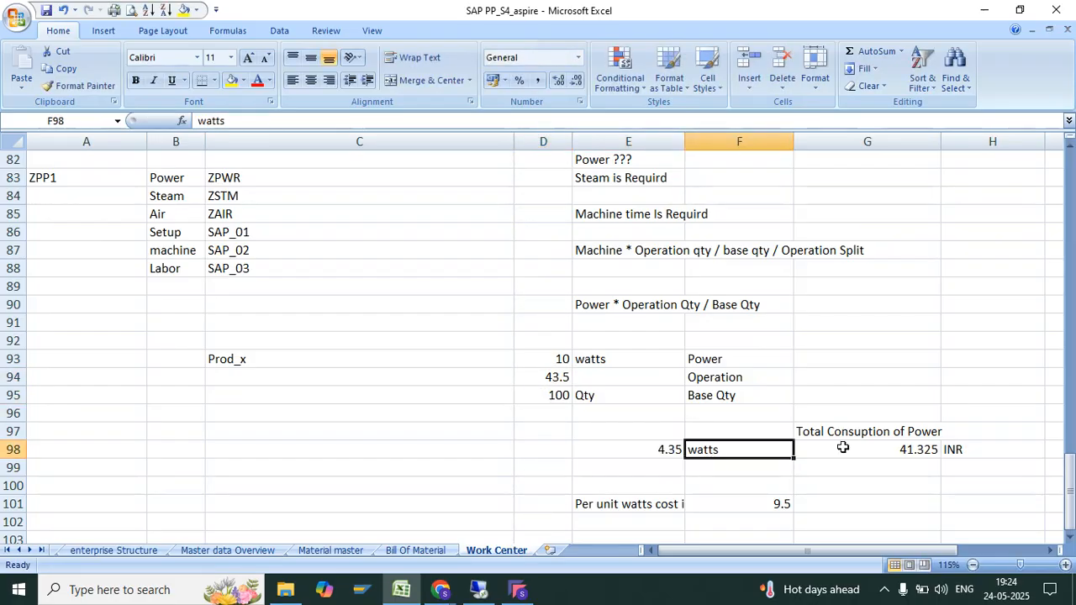
# Enter ZP_01 as a formula name in B96.
pyautogui.click(607, 310)
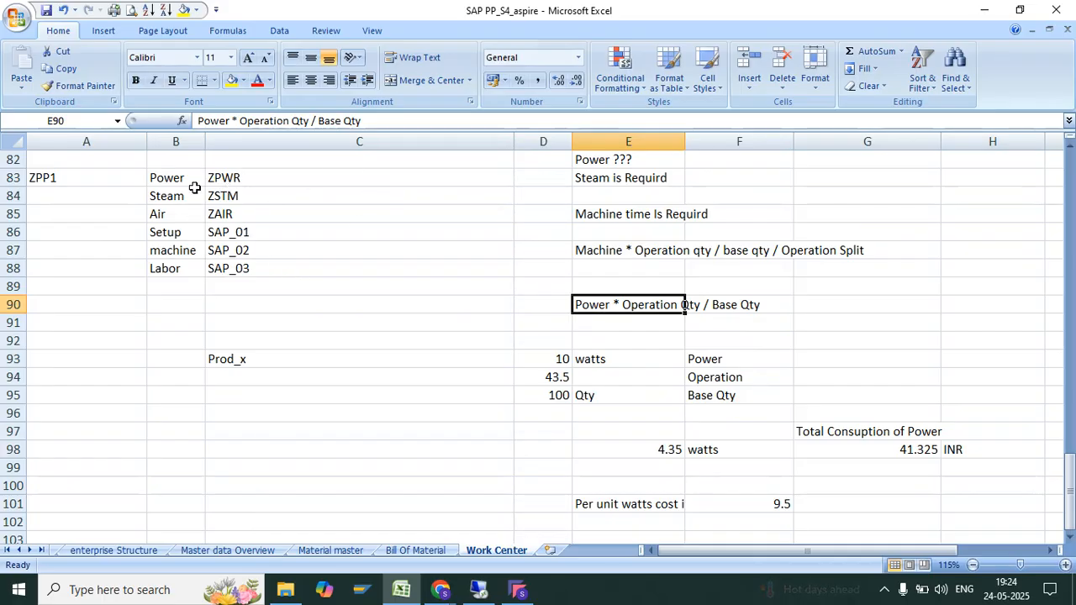
pyautogui.moveTo(168, 197); pyautogui.dragTo(174, 271)
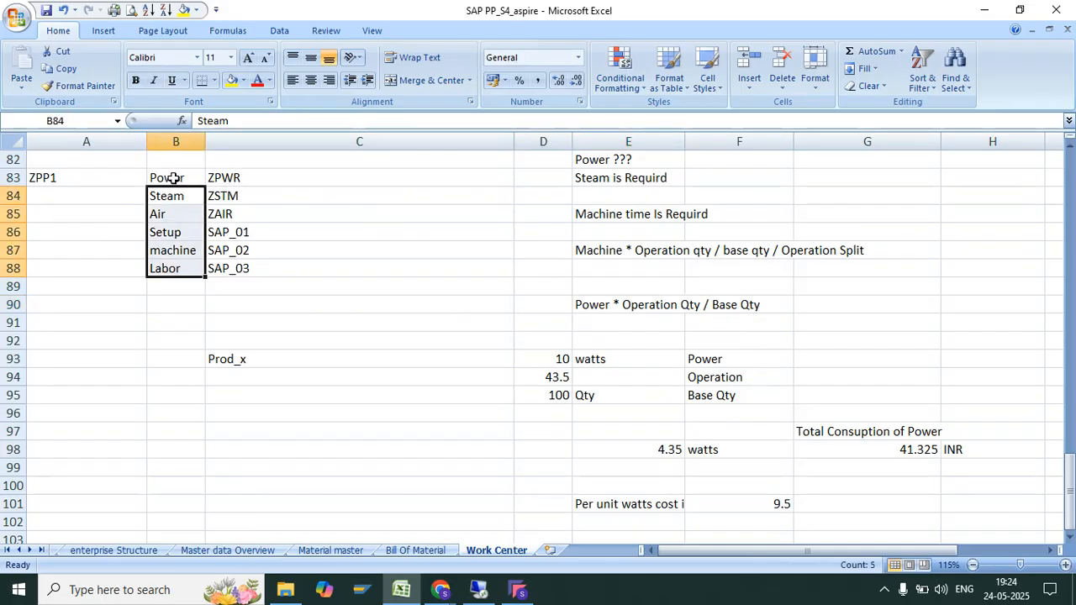
pyautogui.click(174, 411)
pyautogui.write('zpow')
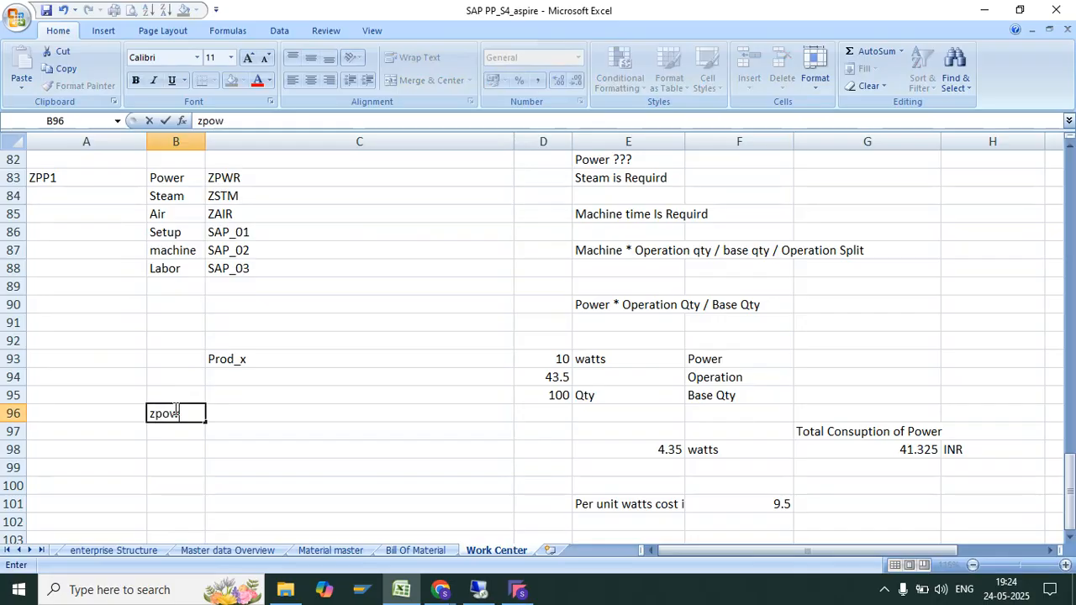
pyautogui.press('BackSpace')
pyautogui.press('BackSpace')
pyautogui.press('BackSpace')
pyautogui.press('BackSpace')
pyautogui.press('BackSpace')
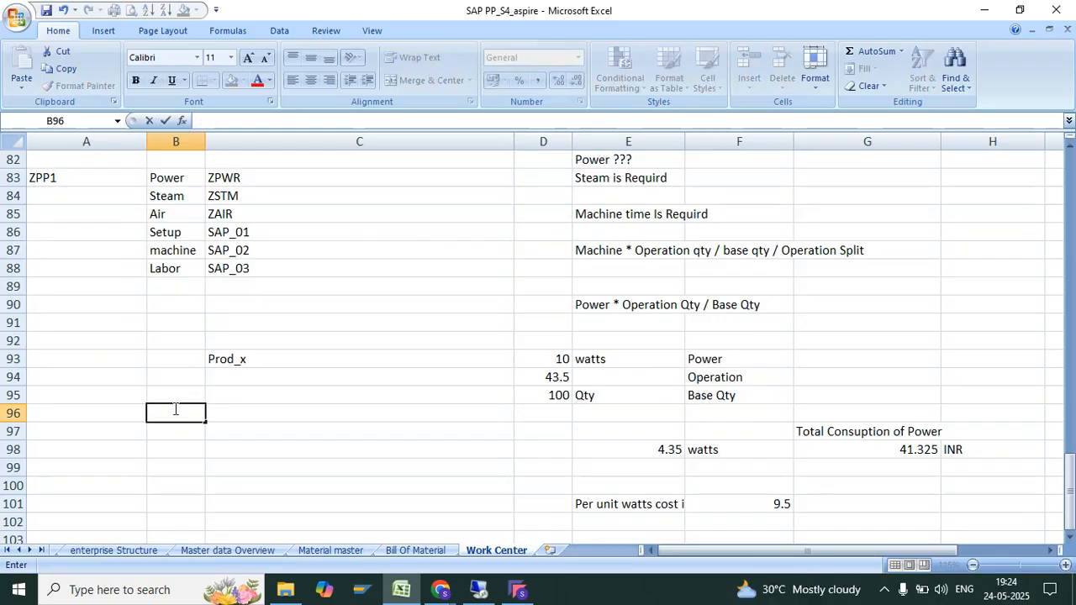
pyautogui.write('ZP_01')
pyautogui.press('Return')
# Change the power formula's name in B96 to ZPWR_01.
pyautogui.click(174, 410)
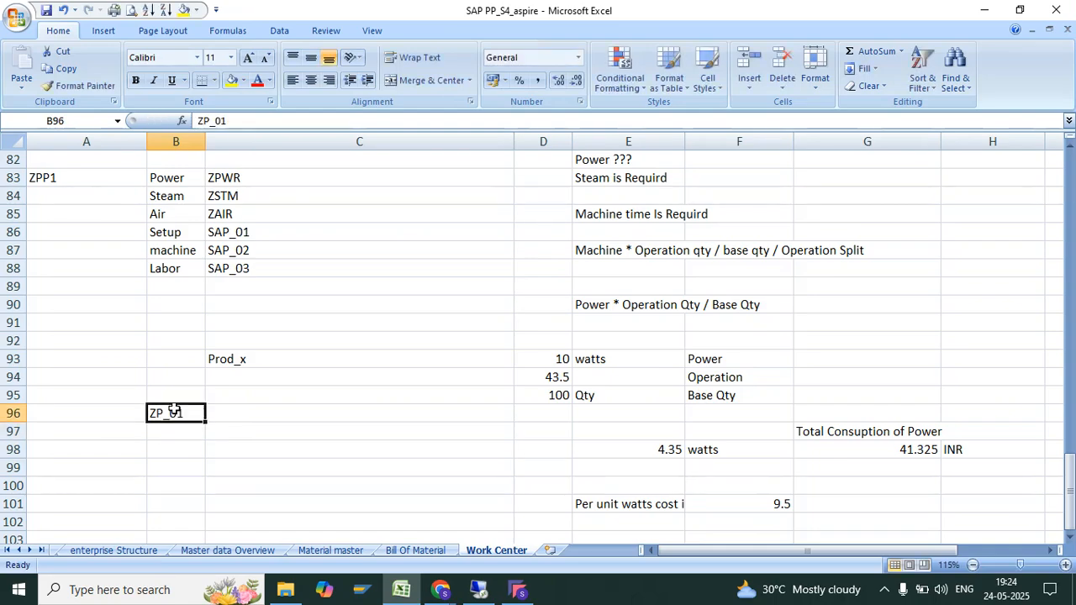
pyautogui.write('ZPWR')
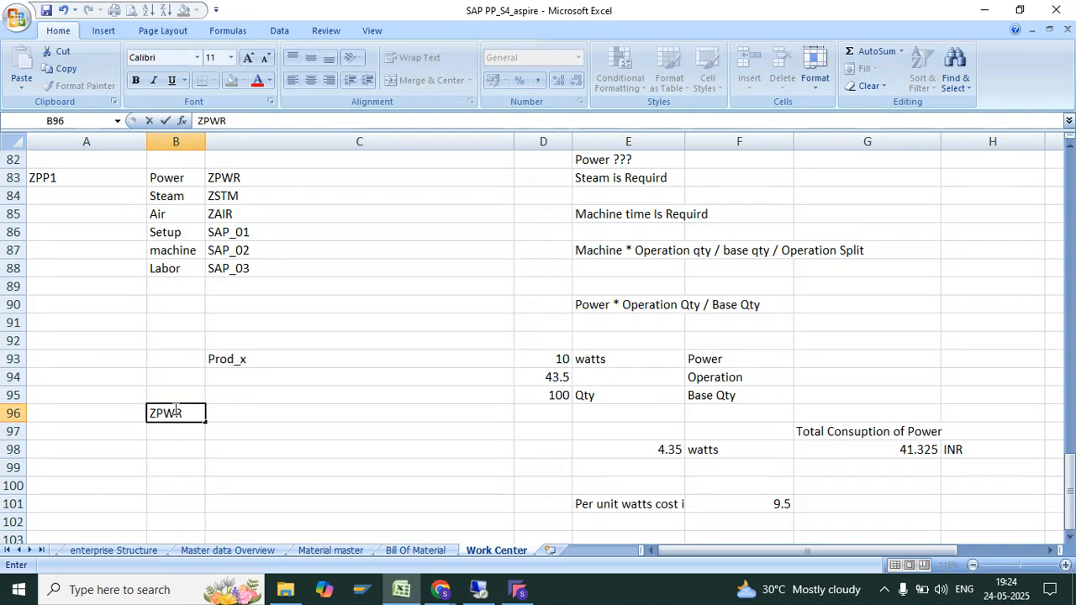
pyautogui.press('BackSpace')
pyautogui.press('BackSpace')
pyautogui.write('pWR_01')
pyautogui.press('Return')
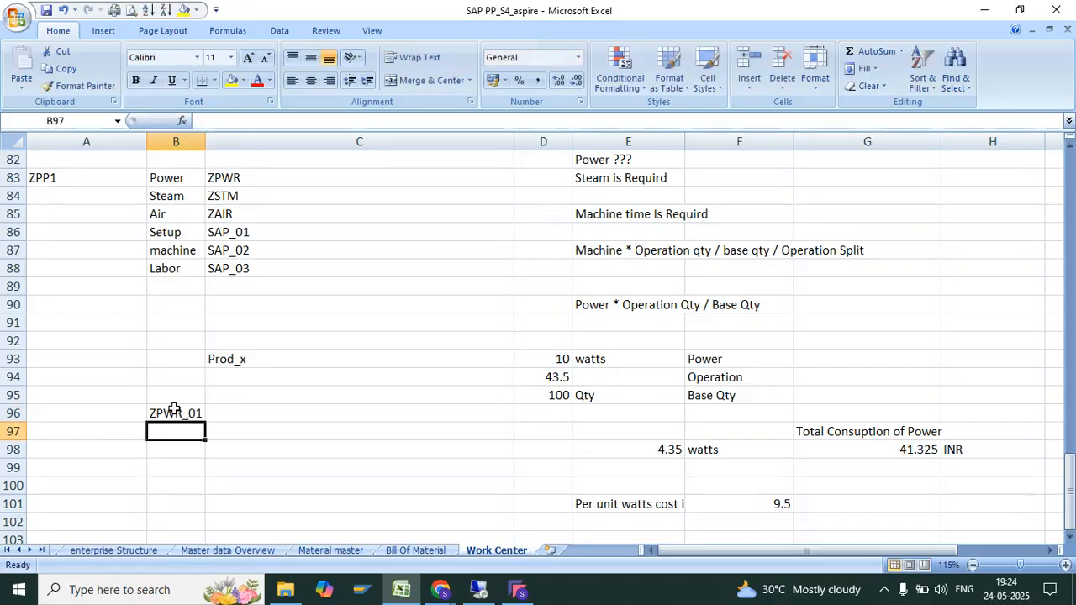
# Enter ZSTM_01 as the steam formula's name in B97.
pyautogui.write('ZPSTM')
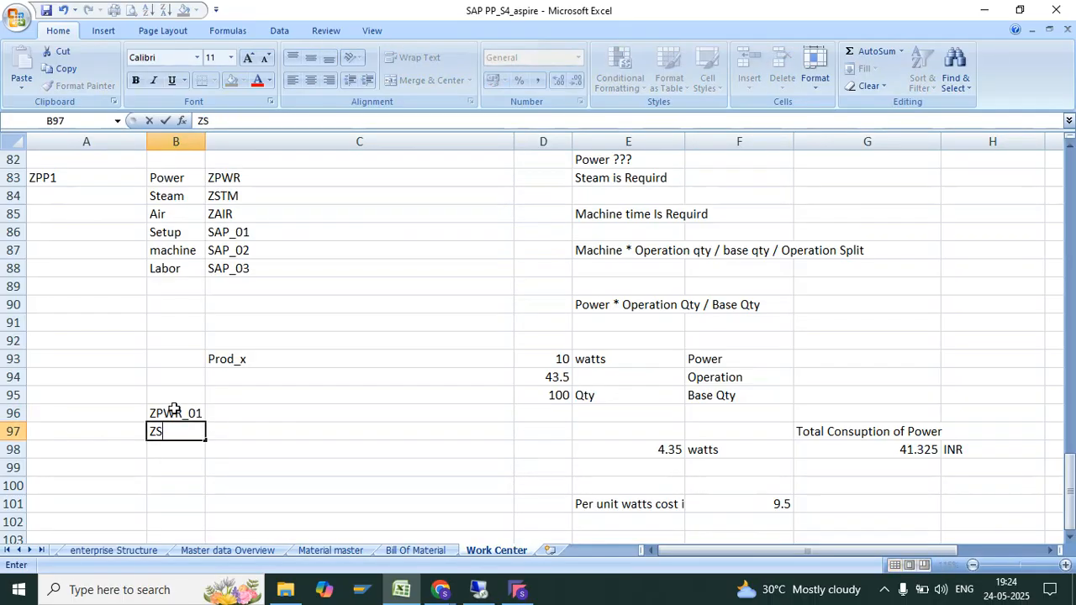
pyautogui.write('01')
pyautogui.press('Return')
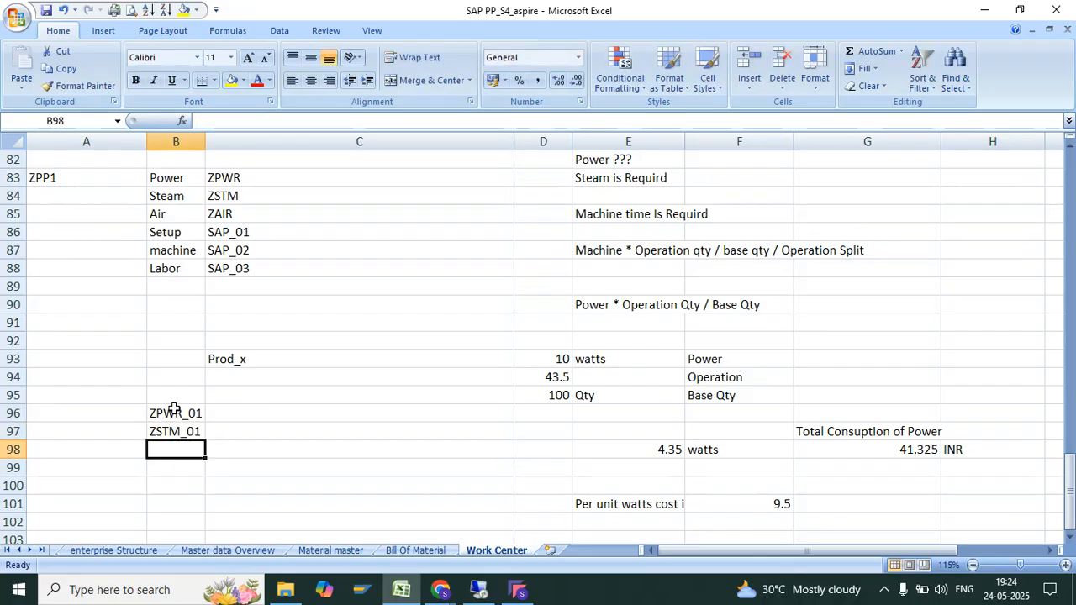
# Enter ZAIR_01 as the air formula's name in B98.
pyautogui.write('ZSTM_')
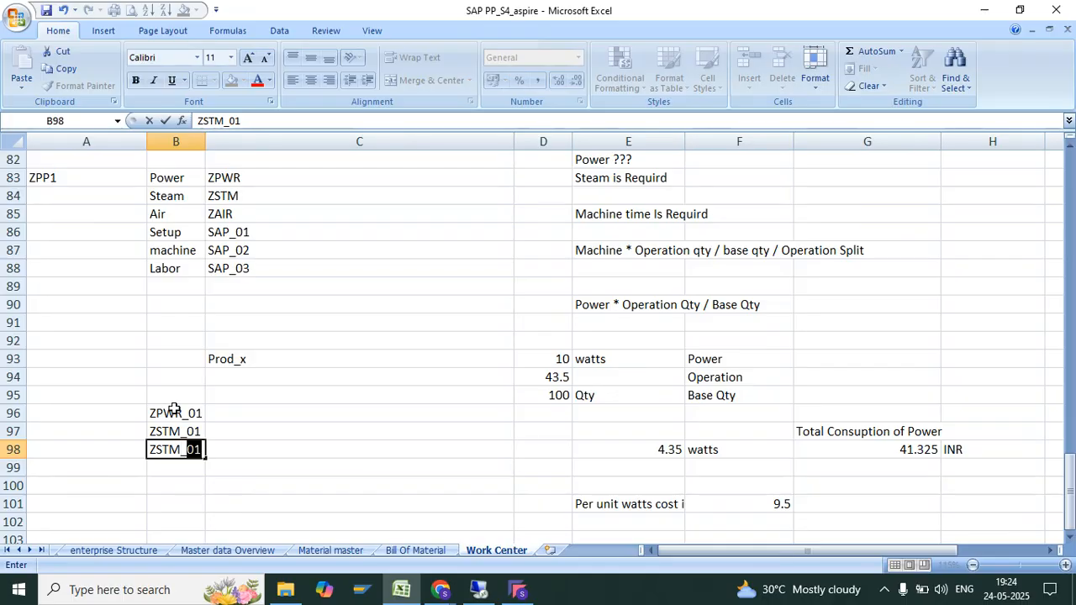
pyautogui.press('BackSpace')
pyautogui.press('BackSpace')
pyautogui.press('BackSpace')
pyautogui.press('BackSpace')
pyautogui.press('BackSpace')
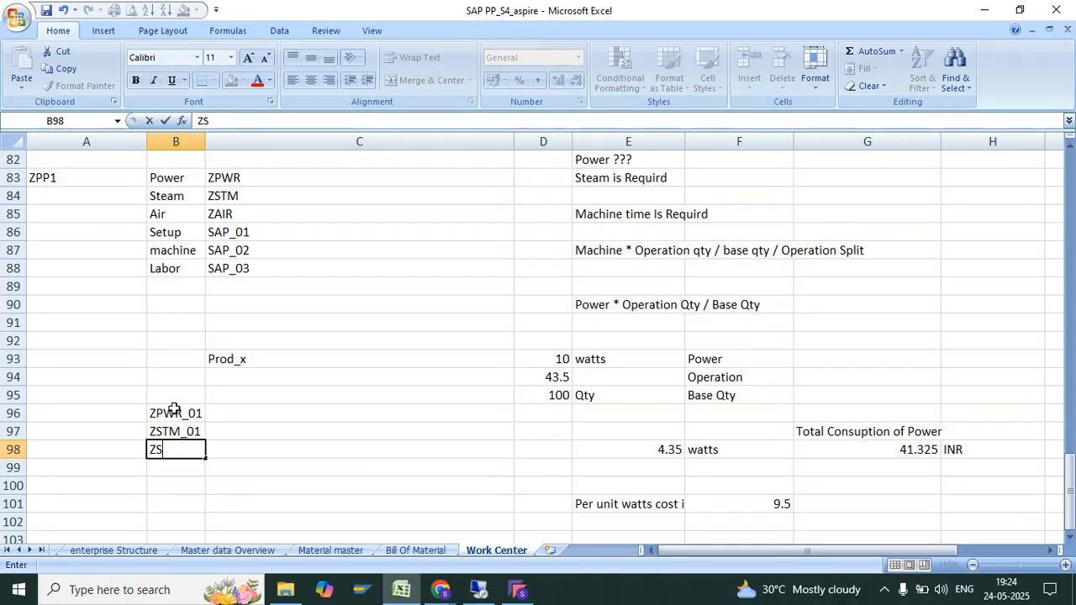
pyautogui.write('AIR_01')
pyautogui.press('Return')
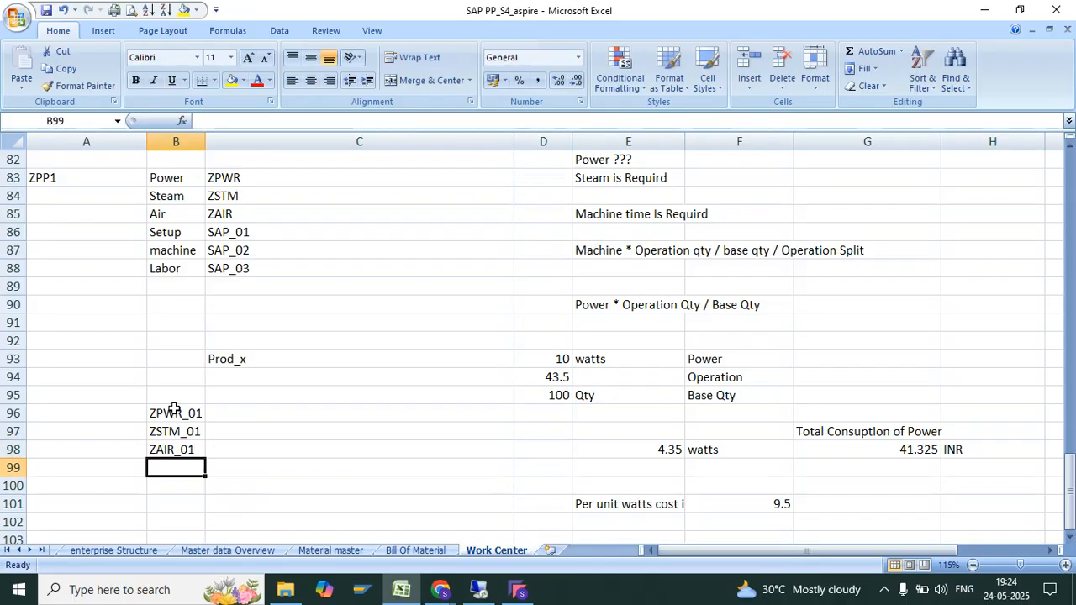
# Enter ZMC_01 as the machine formula's name in B99 and select the four formula names in B96:B99.
pyautogui.write('ZMC')
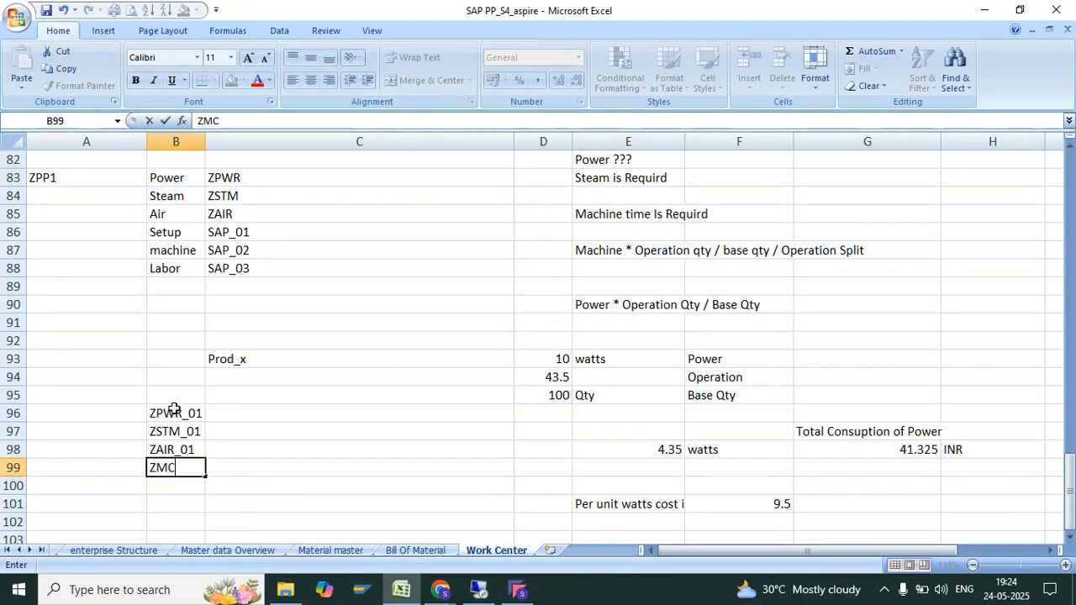
pyautogui.write('_01')
pyautogui.press('Return')
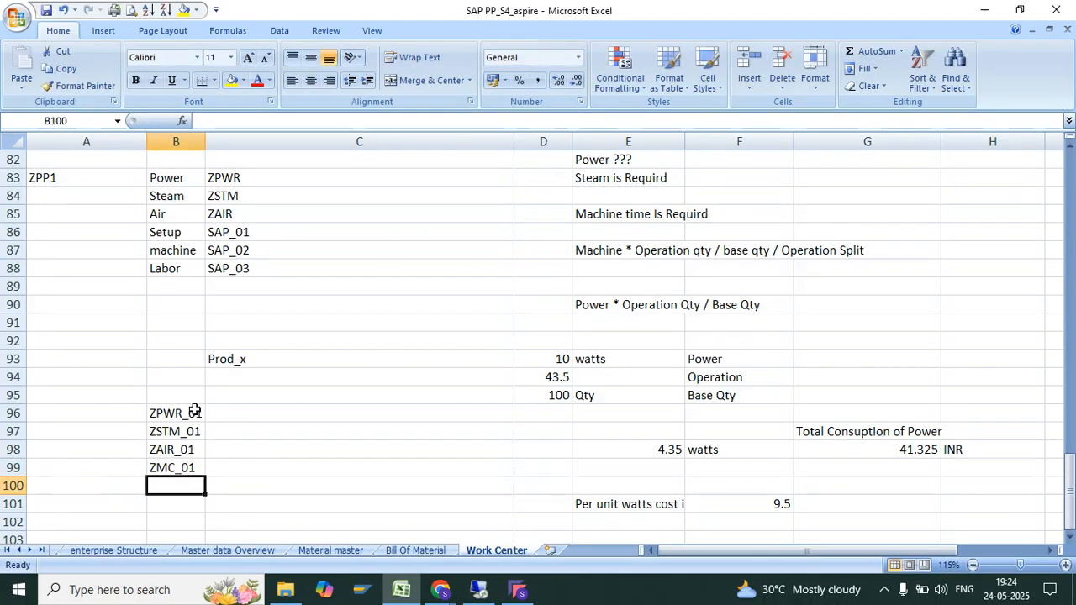
pyautogui.moveTo(187, 412); pyautogui.dragTo(181, 465)
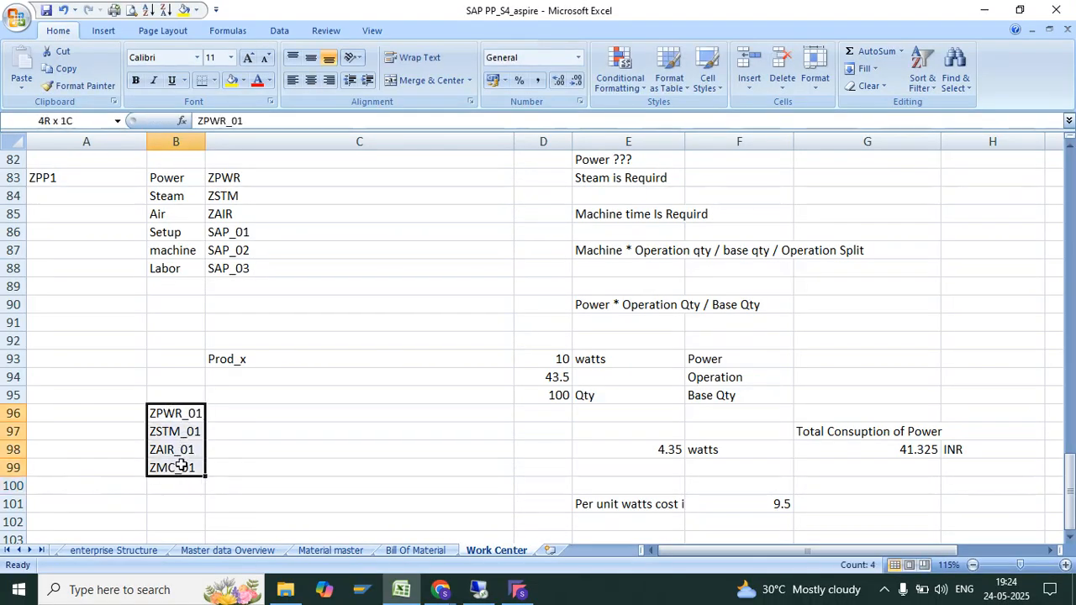
# Write the power formula's definition, ZPWR * Operation Qty / Base Qty, beside its name in C96.
pyautogui.click(253, 412)
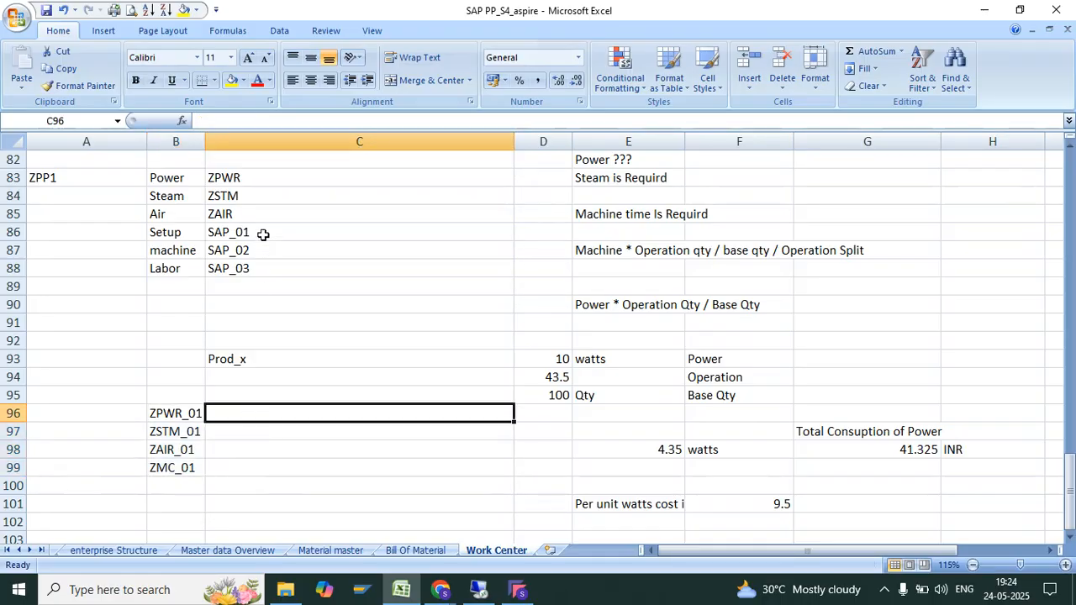
pyautogui.click(263, 180)
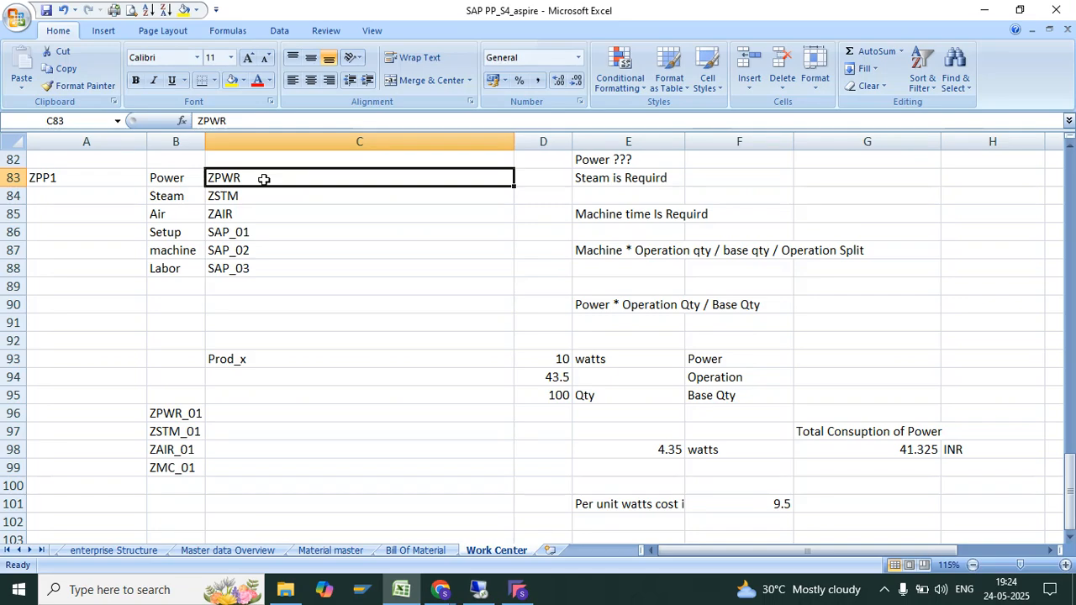
pyautogui.doubleClick(238, 411)
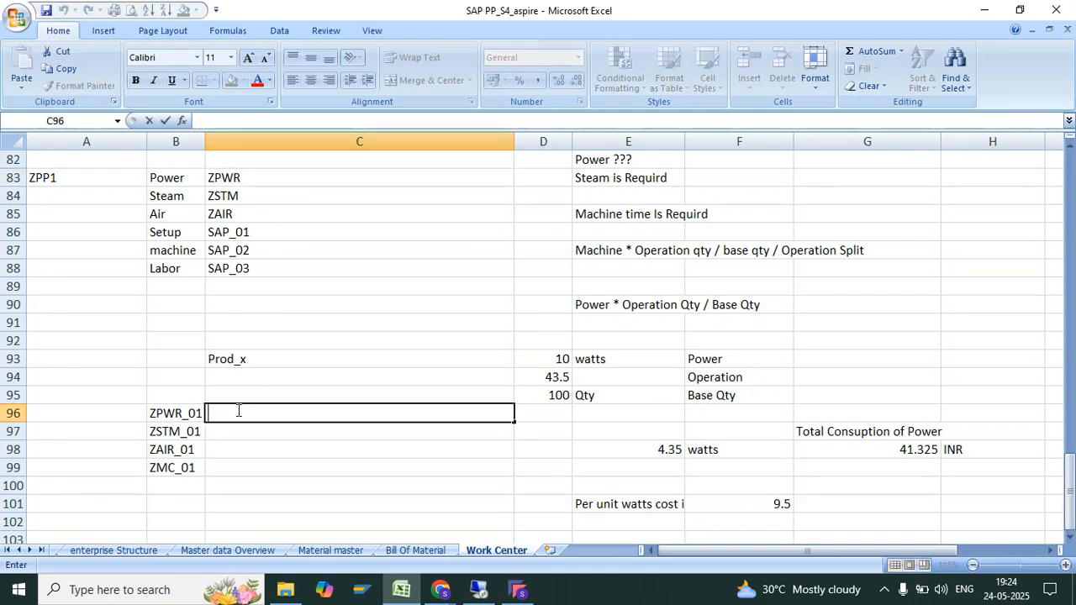
pyautogui.write('ZPWR * OperationQty')
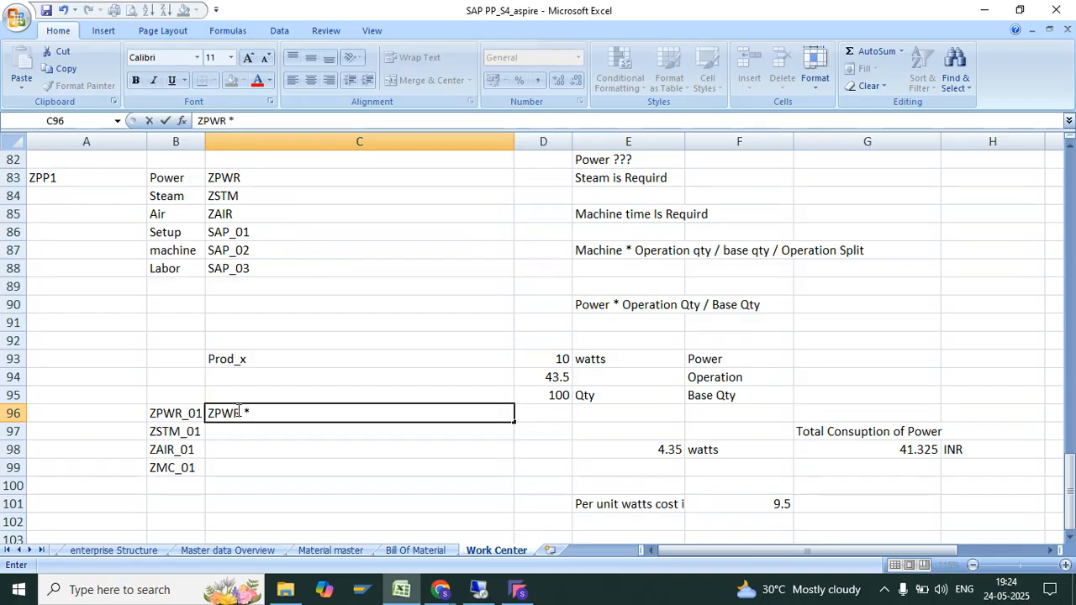
pyautogui.write(' *')
pyautogui.write(' Operaton')
pyautogui.write('ion')
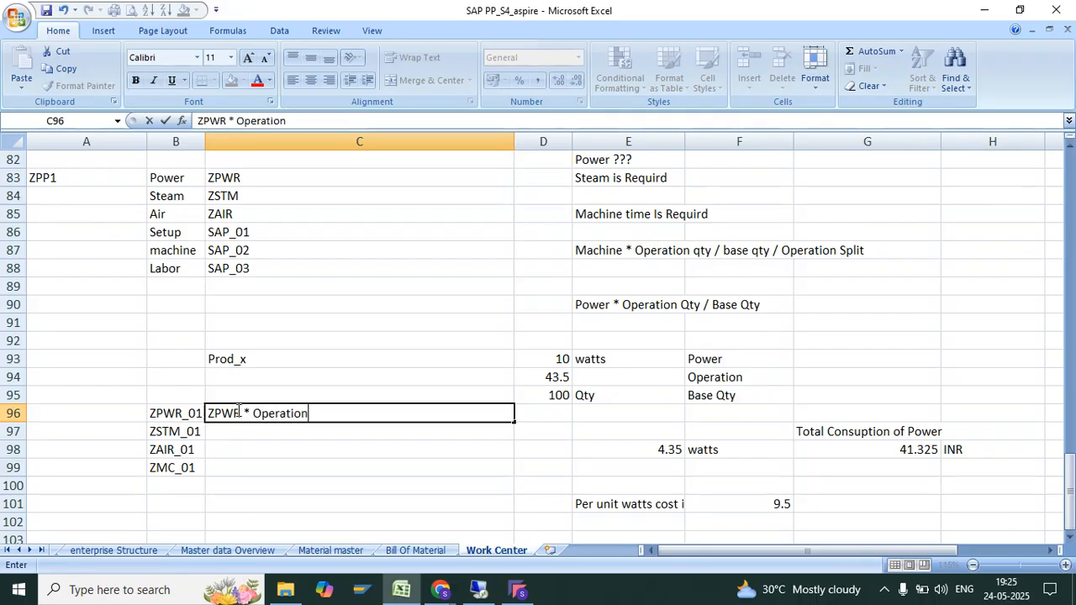
pyautogui.write('Qty')
pyautogui.press('BackSpace')
pyautogui.press('BackSpace')
pyautogui.write('Qty')
pyautogui.write('/')
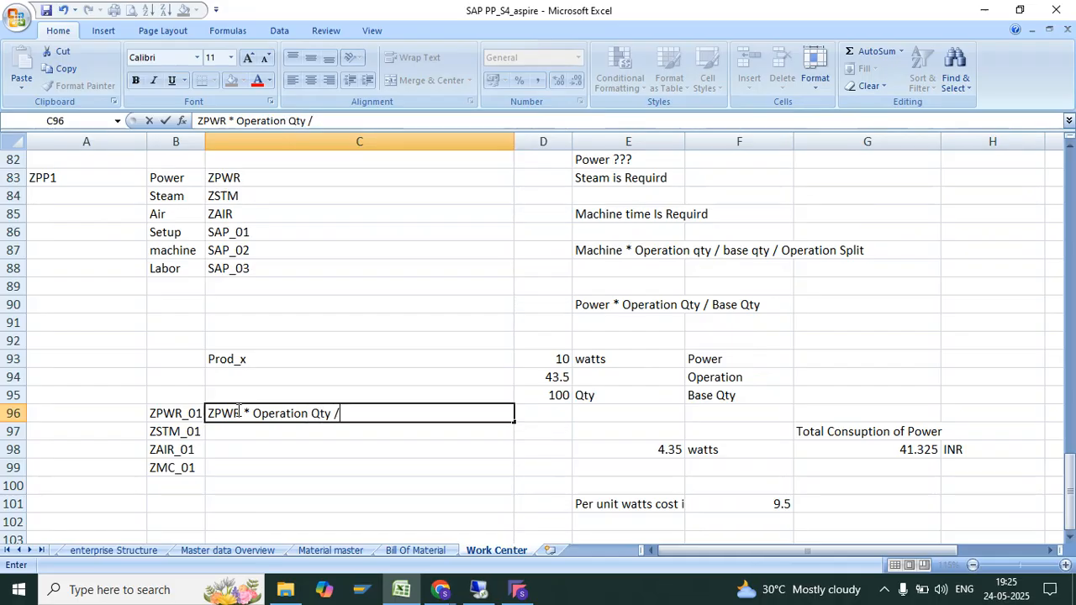
pyautogui.write(' Base Qty')
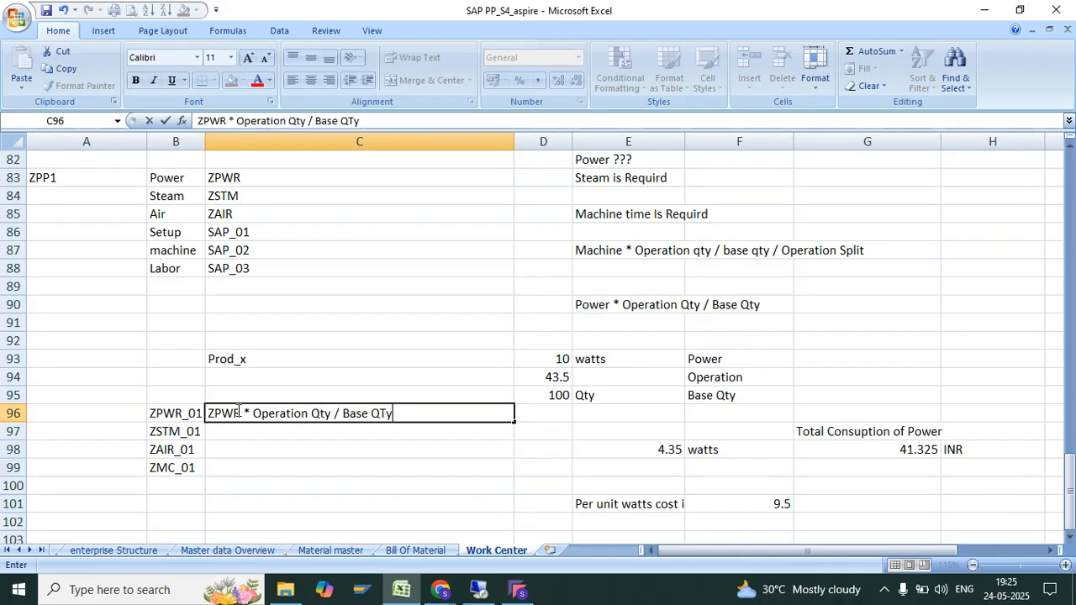
pyautogui.click(255, 462)
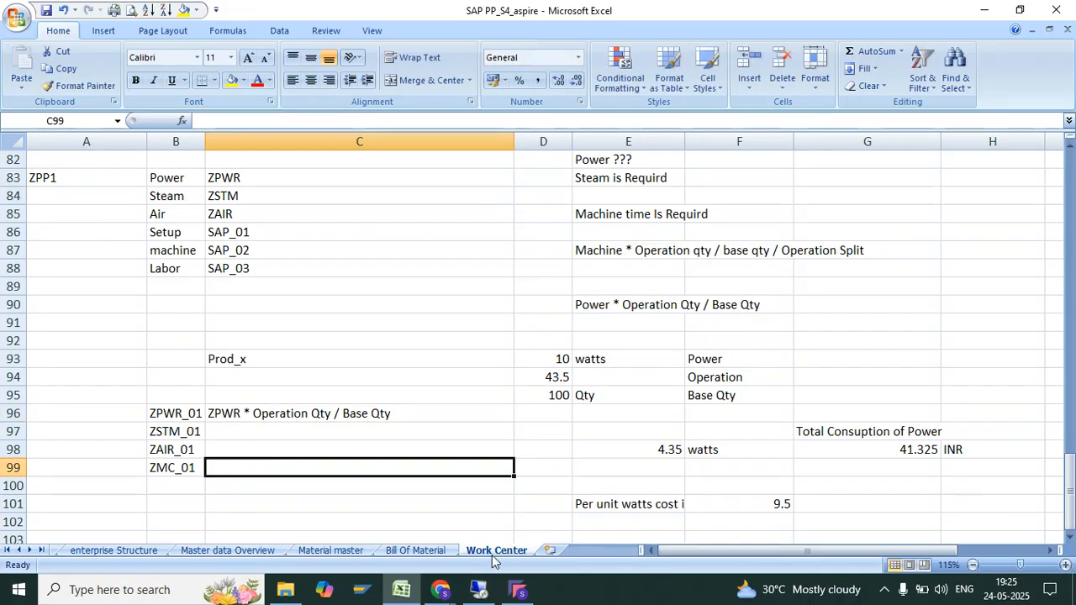
# Switch to the remote SAP session, return to the formula definition overview and look up the key sap_09.
pyautogui.moveTo(486, 594)
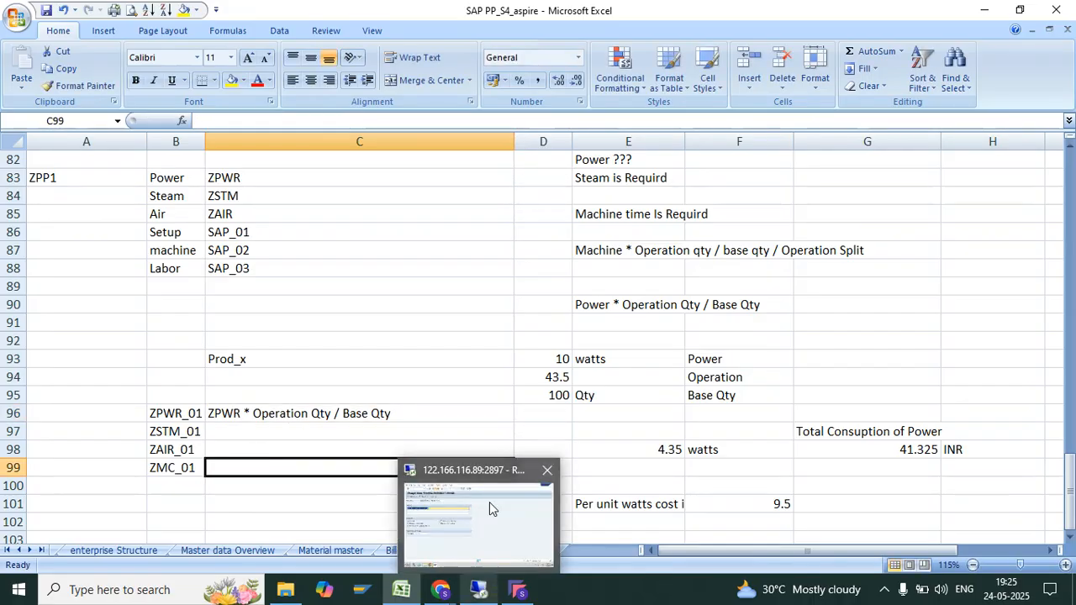
pyautogui.click(449, 503)
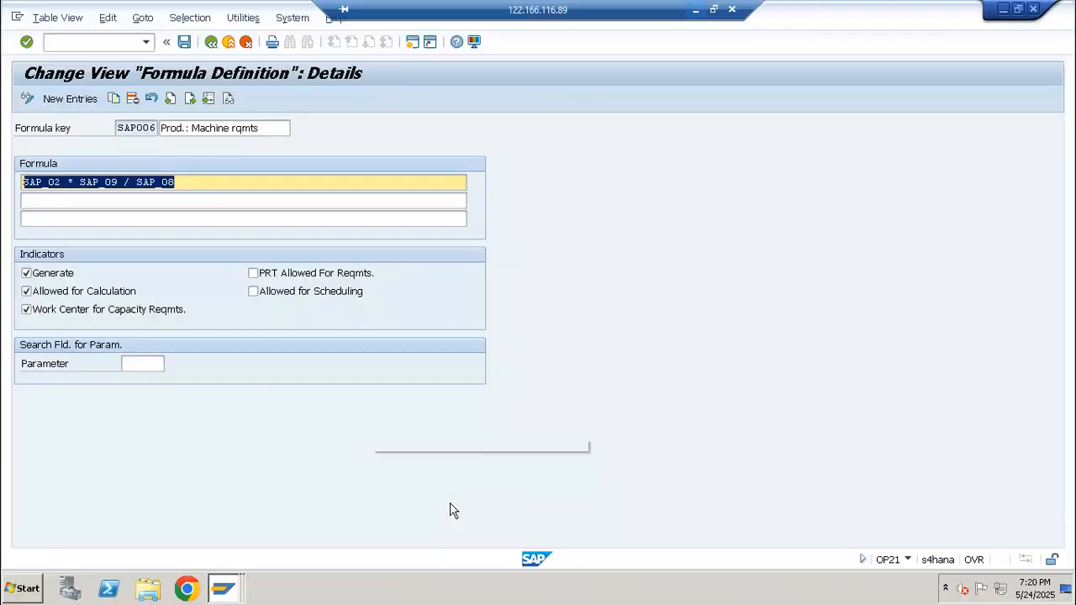
pyautogui.click(210, 43)
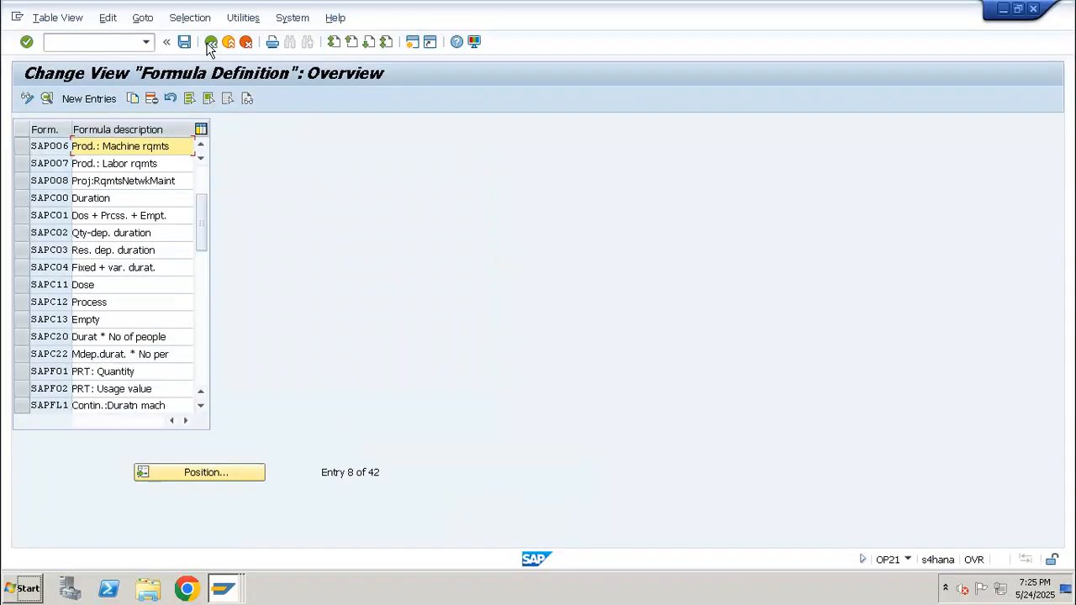
pyautogui.click(215, 478)
pyautogui.write('sap')
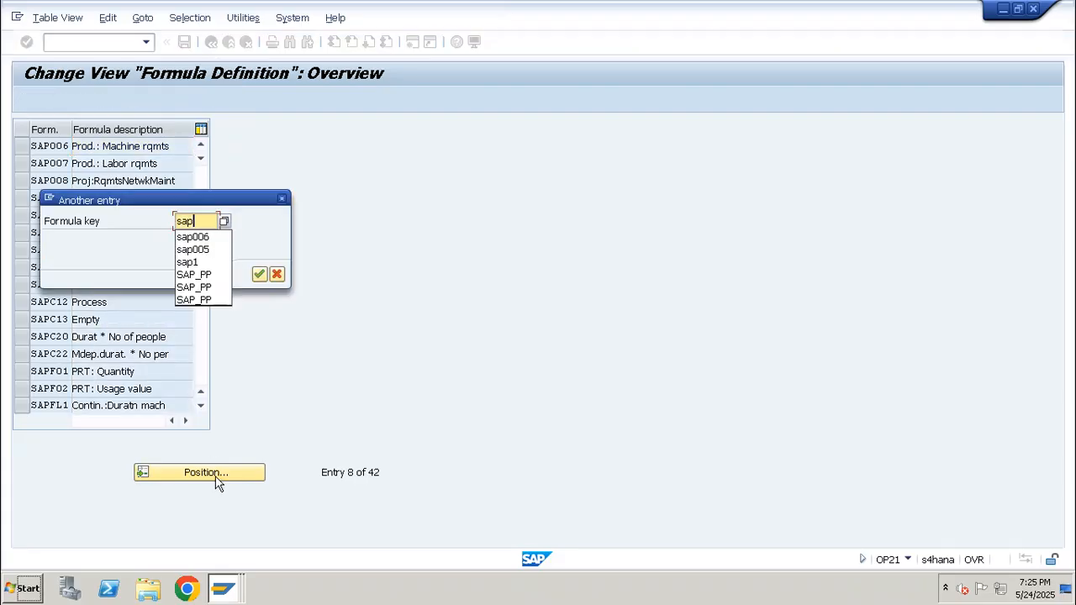
pyautogui.write('_09')
pyautogui.press('Return')
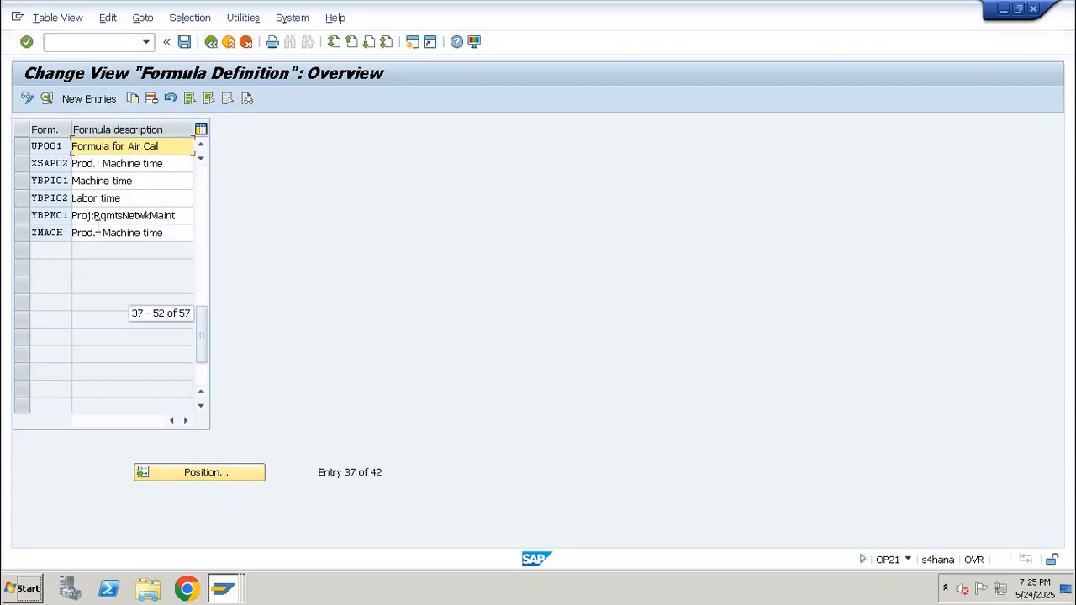
# Look up the key sap_08 in the formula definition overview and browse the neighbouring entries.
pyautogui.click(185, 475)
pyautogui.write('sap')
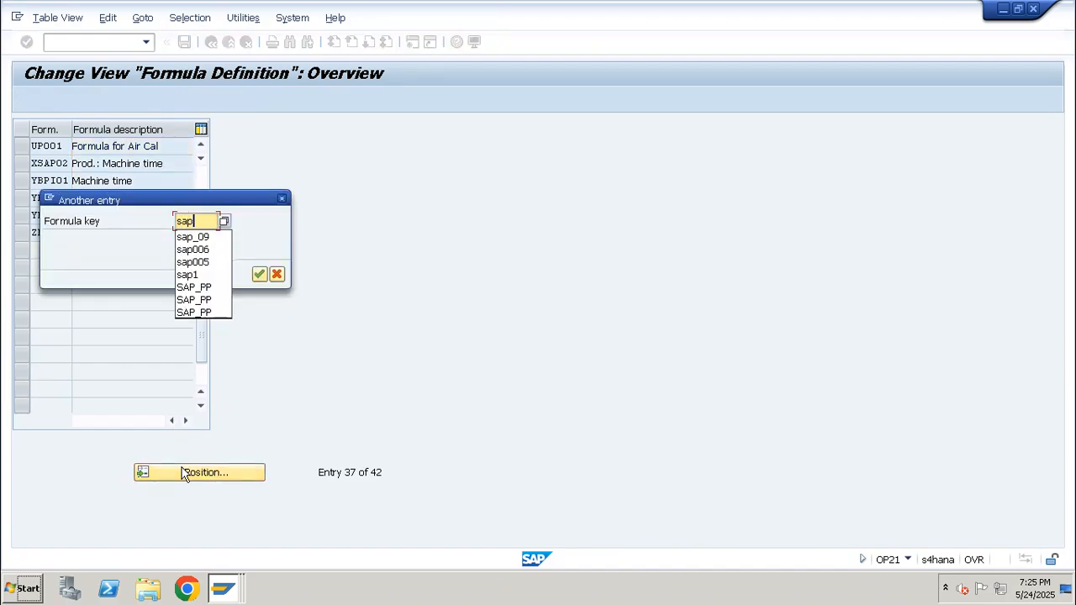
pyautogui.write('_09')
pyautogui.press('Return')
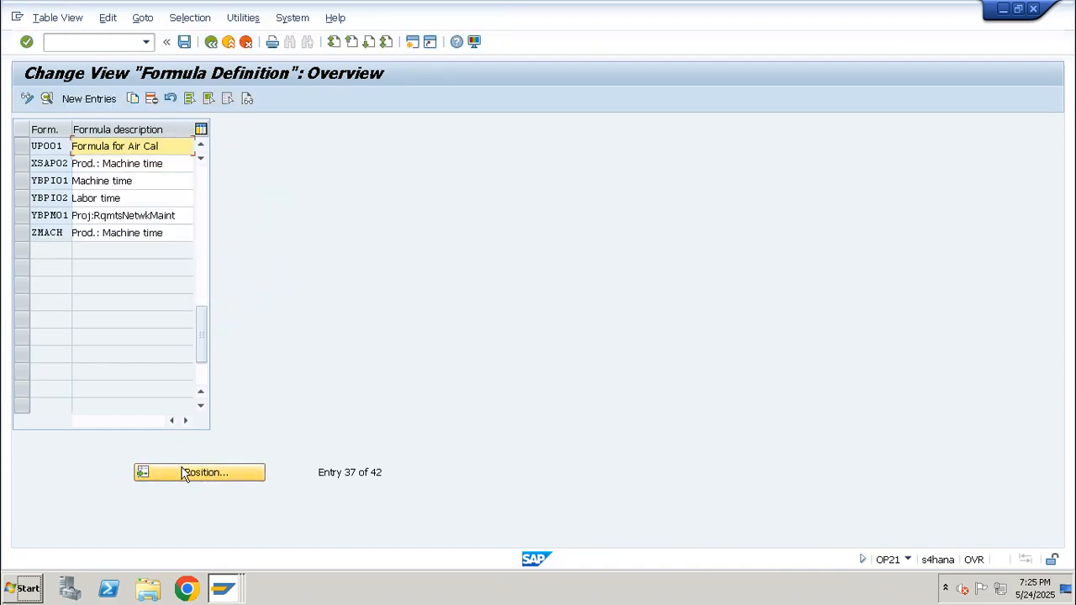
pyautogui.click(185, 475)
pyautogui.write('sap_')
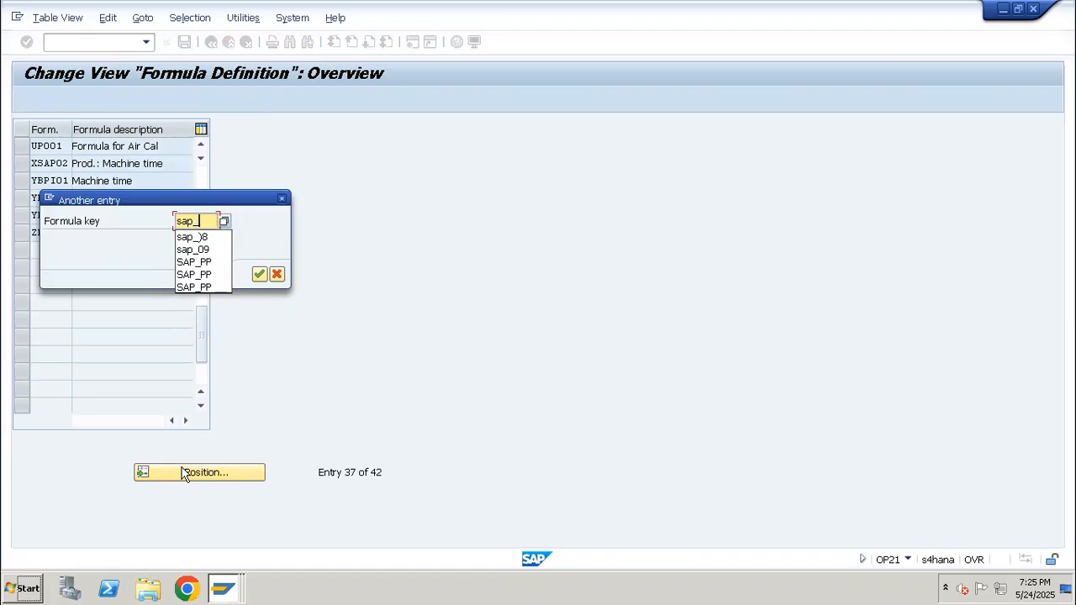
pyautogui.write('09')
pyautogui.press('Return')
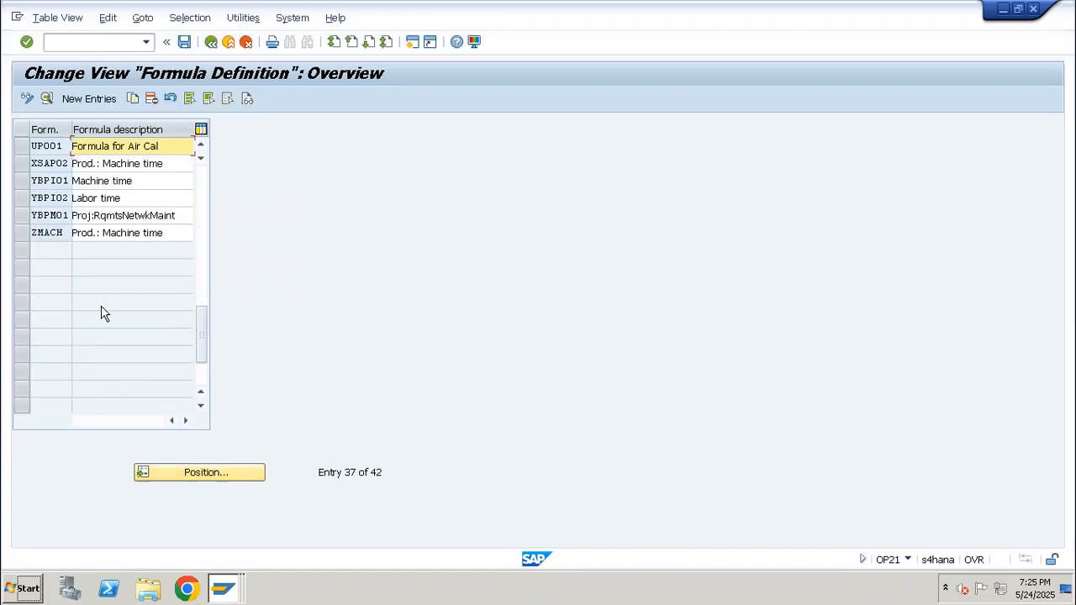
pyautogui.scroll(5, 102, 305)
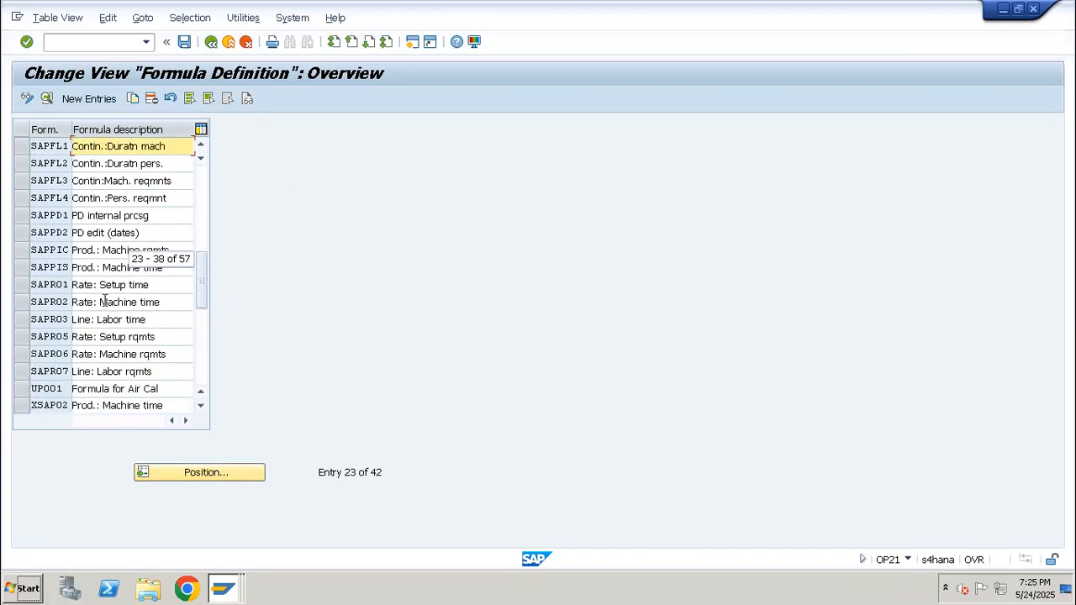
# Look up SAP_08 in the work center formula parameters and mark the SAP_08 and SAP_09 entries.
pyautogui.press('F3')
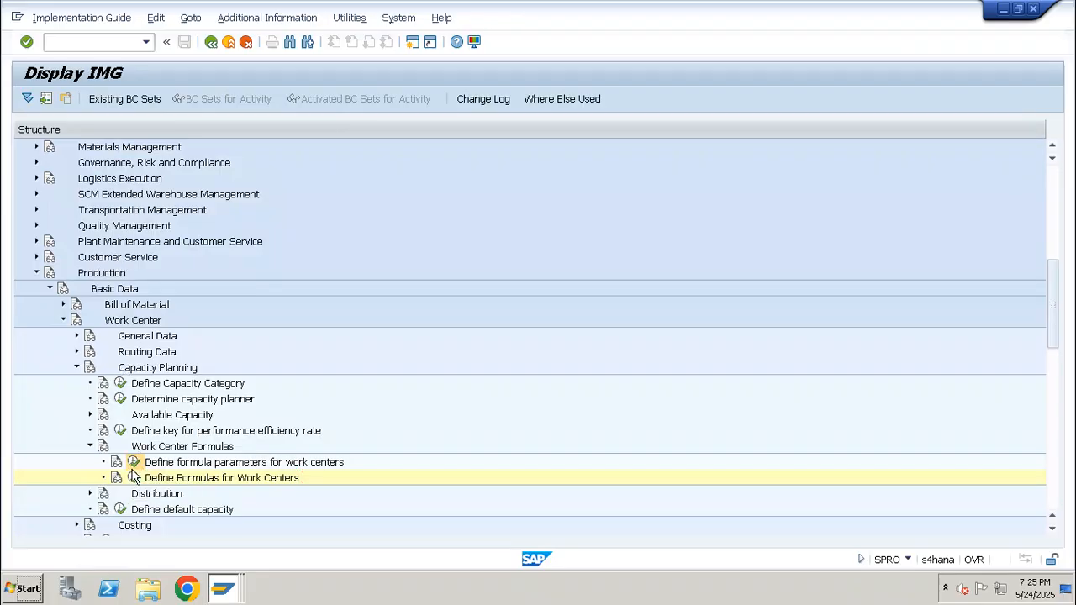
pyautogui.click(132, 465)
pyautogui.click(188, 473)
pyautogui.write('sap')
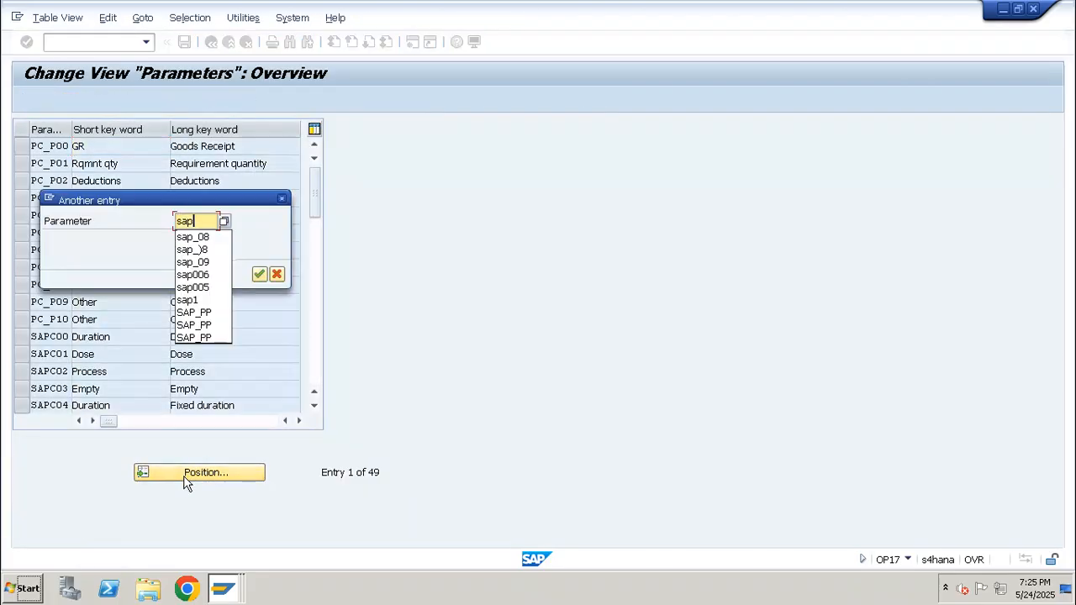
pyautogui.write('_08')
pyautogui.press('Return')
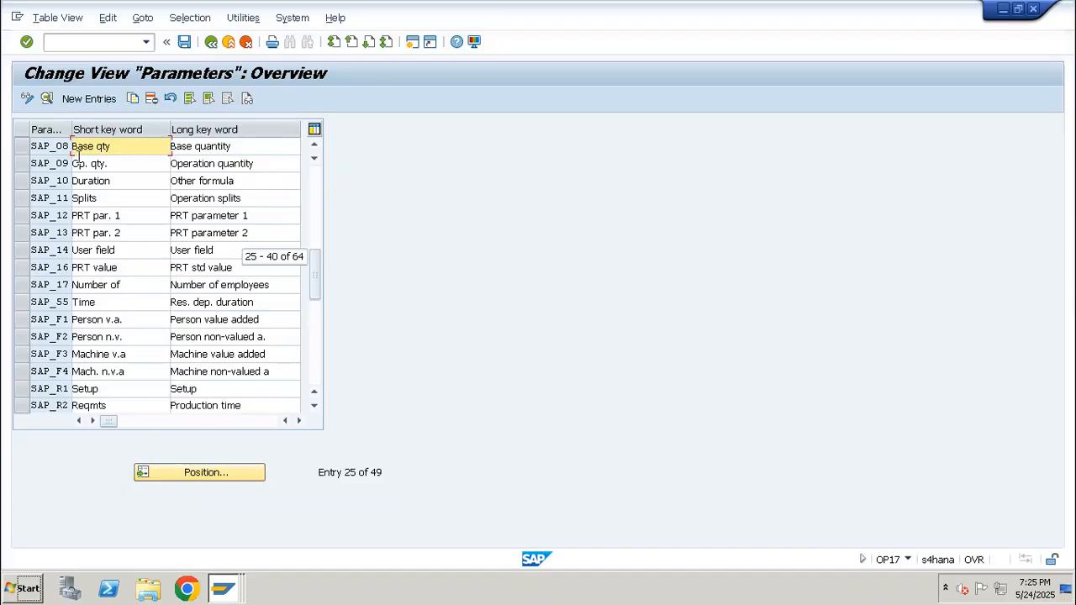
pyautogui.click(21, 147)
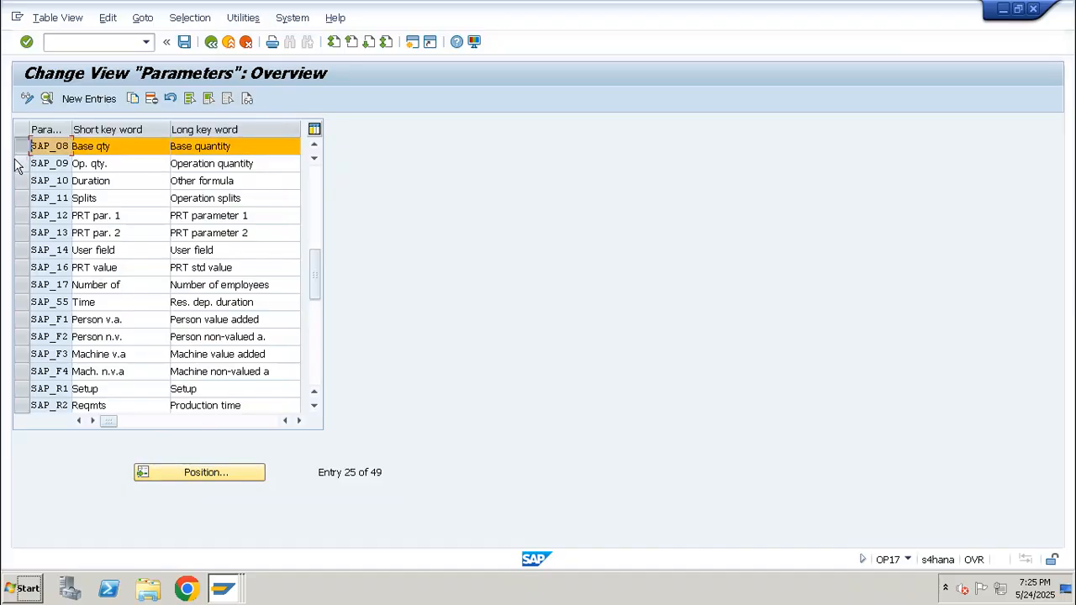
pyautogui.click(21, 163)
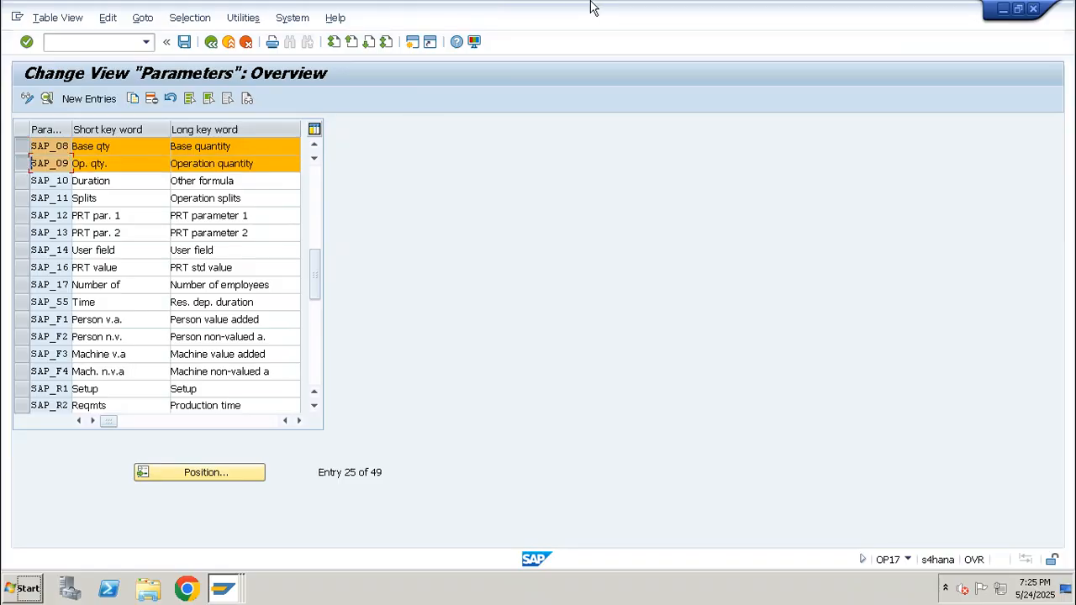
# Switch to the Excel worksheet and copy the Power-to-Labor list with its parameter codes from B83:C88 to A102.
pyautogui.click(701, 19)
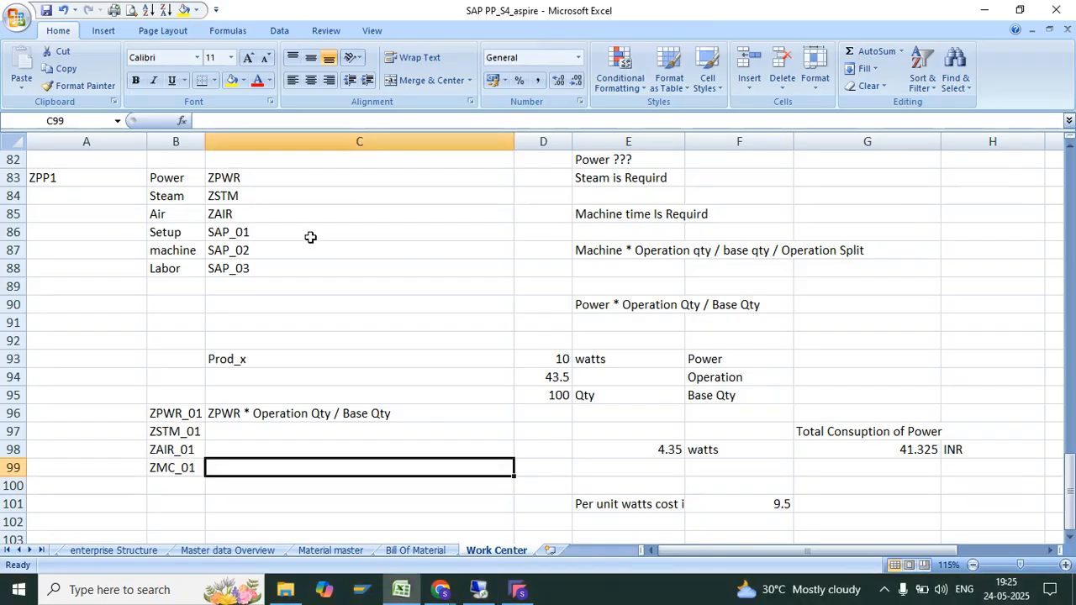
pyautogui.click(199, 286)
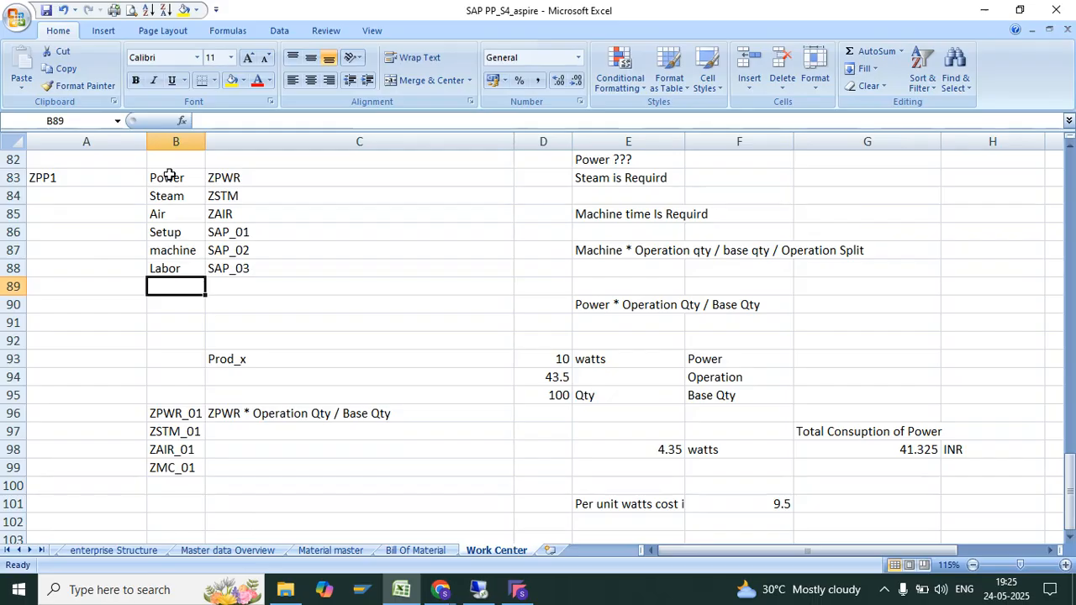
pyautogui.moveTo(165, 177); pyautogui.dragTo(168, 268)
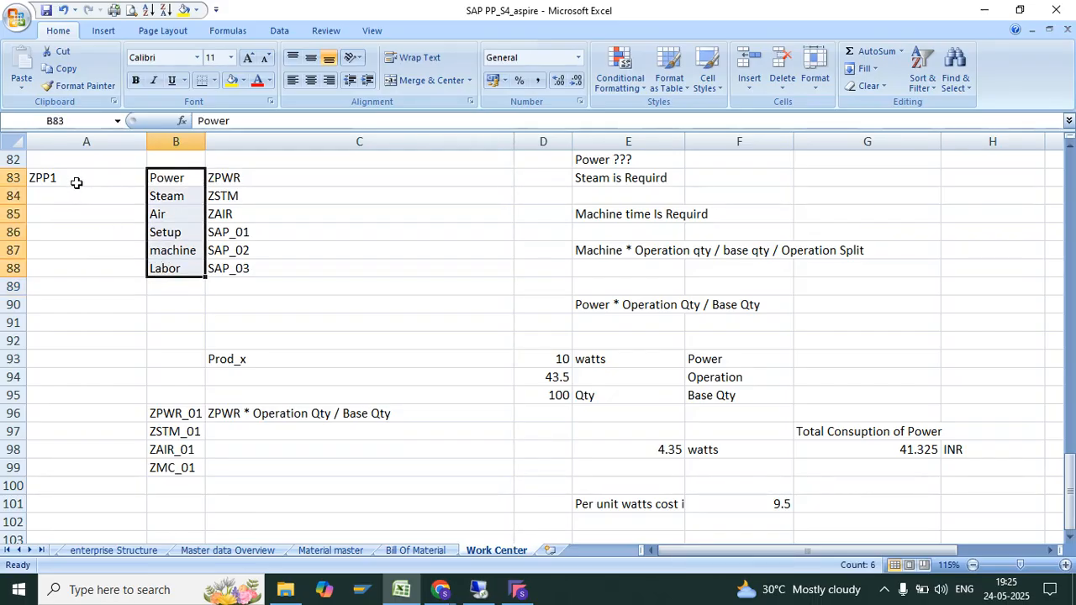
pyautogui.moveTo(257, 267); pyautogui.dragTo(187, 178)
pyautogui.hotkey('ctrl', 'c')
pyautogui.scroll(-2, 173, 499)
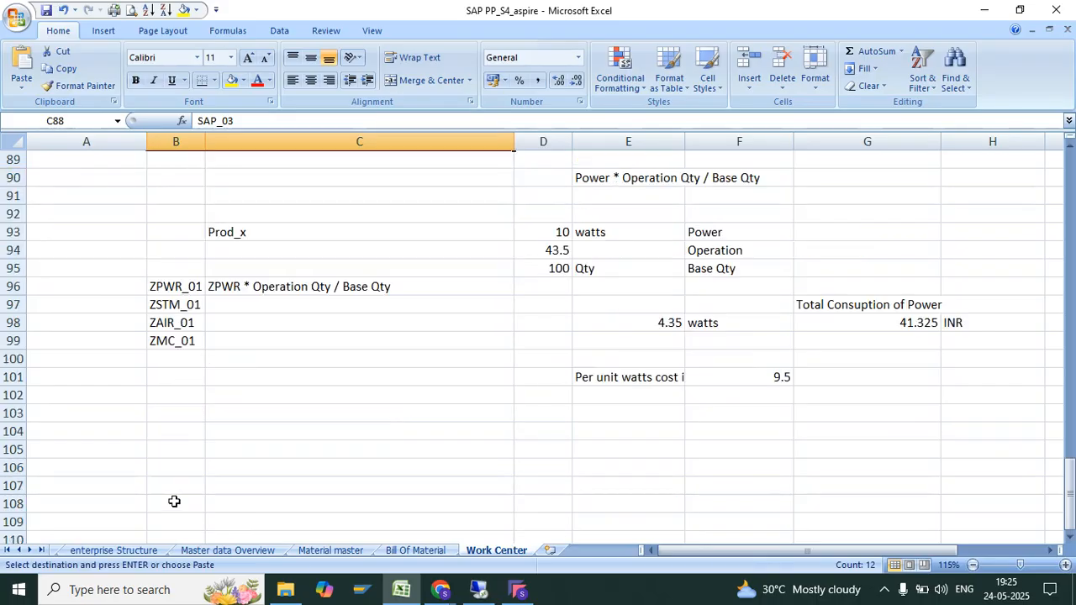
pyautogui.click(116, 392)
pyautogui.hotkey('ctrl', 'v')
# Add an entry operationqty with the code SAP_08 in row 108, below Labor.
pyautogui.click(126, 504)
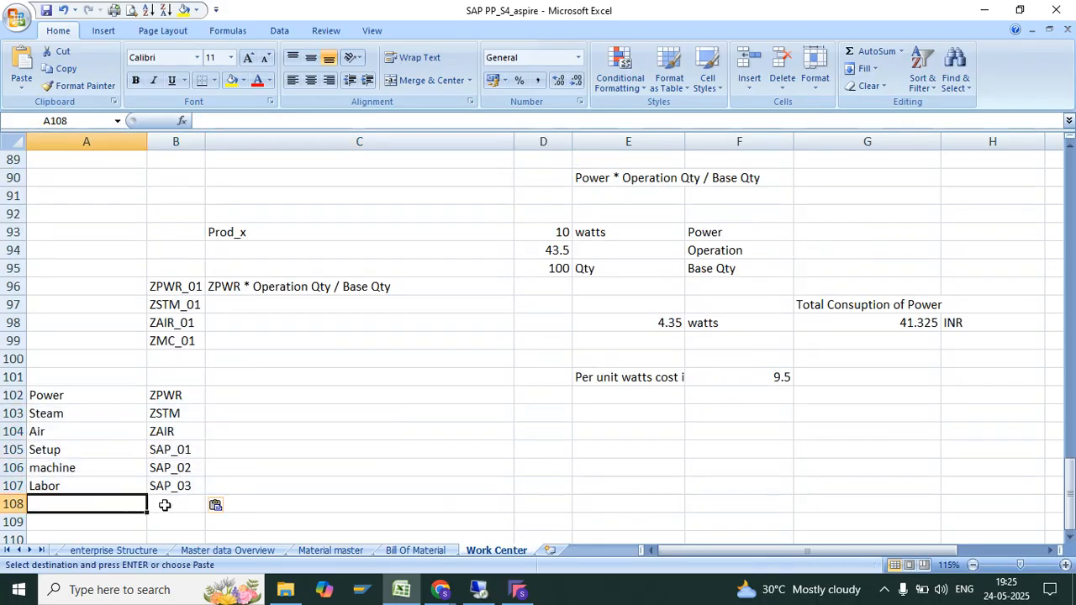
pyautogui.write('operationqty')
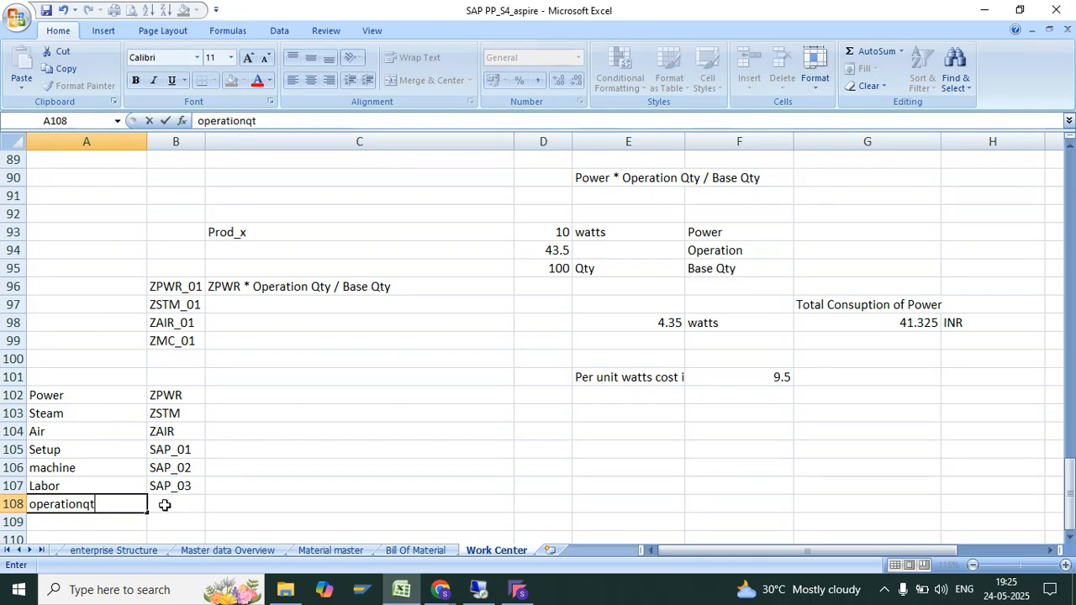
pyautogui.press('Tab')
pyautogui.write('SAP_0')
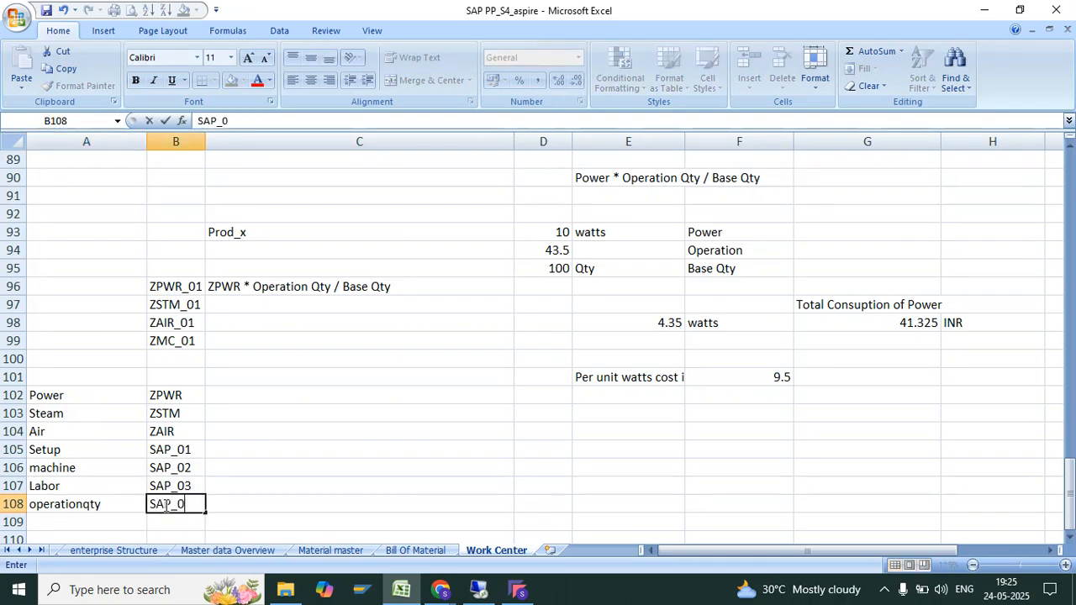
pyautogui.write('8')
pyautogui.press('Return')
# Check the parameter overview in the remote SAP session, and reword the label in A108 as "Operation qty" in Excel.
pyautogui.hotkey('alt', 'Tab')
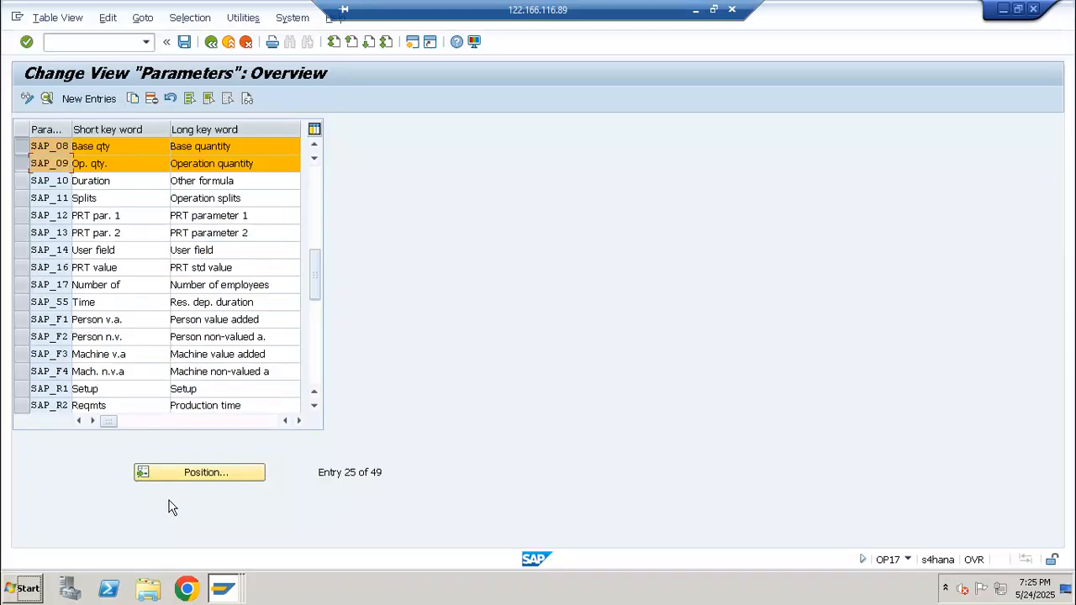
pyautogui.hotkey('alt', 'Tab')
pyautogui.hotkey('alt', 'Tab')
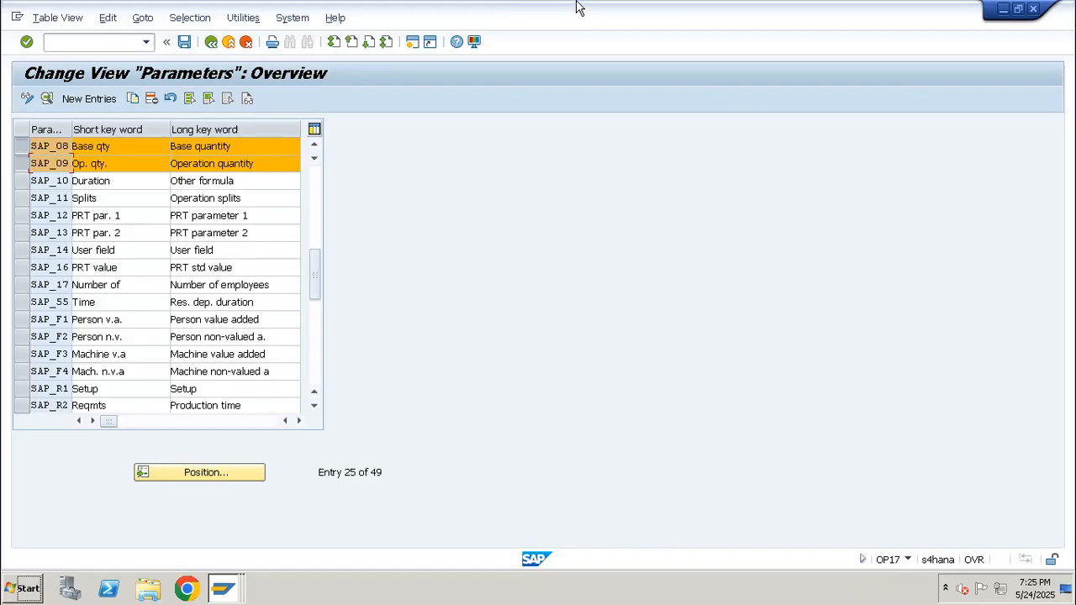
pyautogui.click(698, 10)
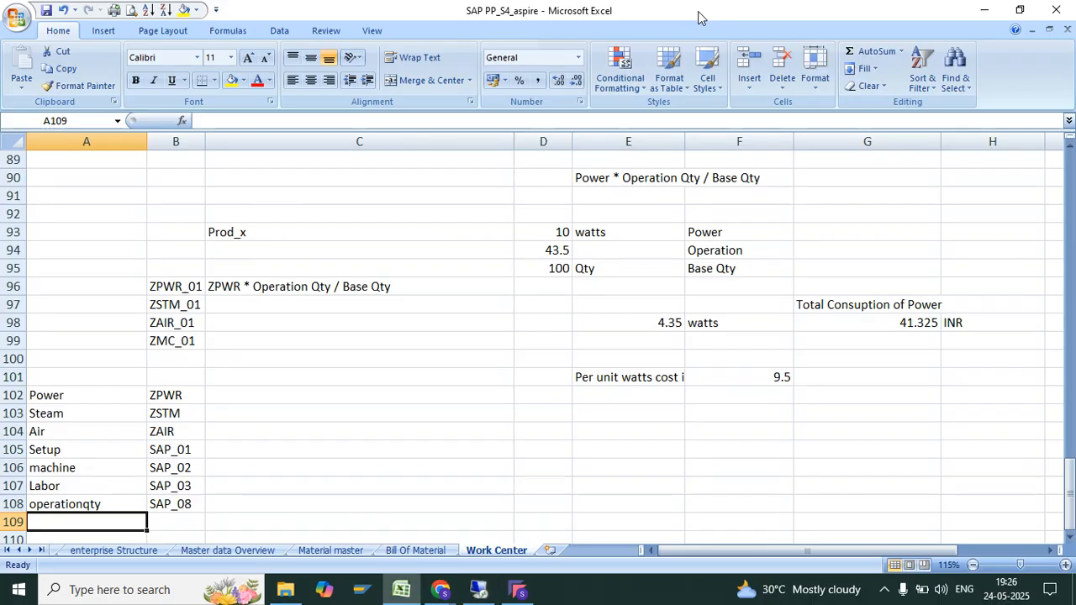
pyautogui.click(124, 499)
pyautogui.write('Operation qt')
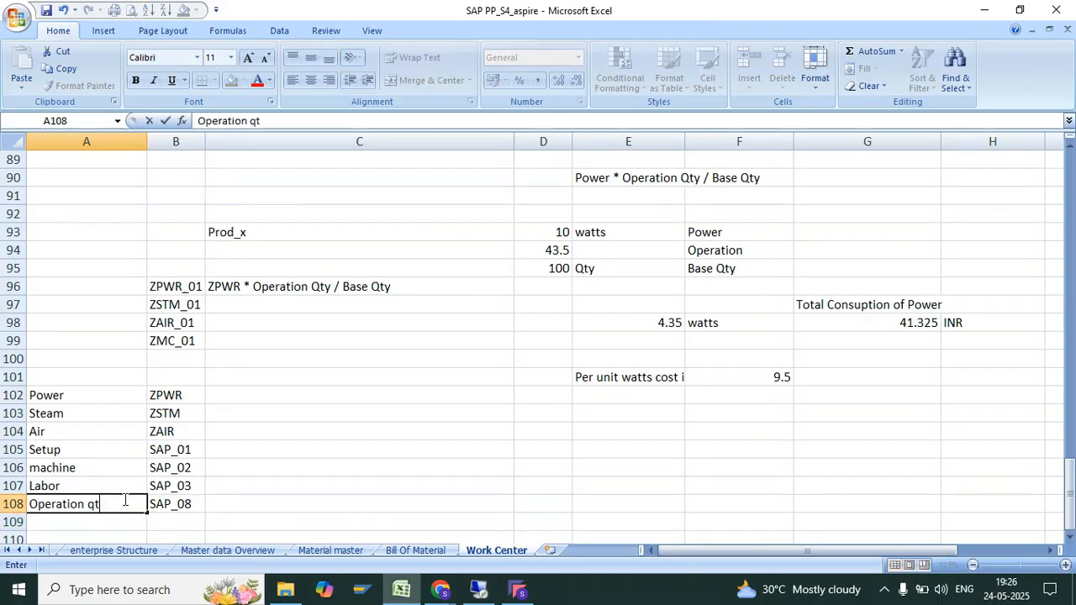
pyautogui.write('y')
pyautogui.press('Return')
# Add a "base Qty" entry with the code SAP_09 in row 109.
pyautogui.write('base Qty')
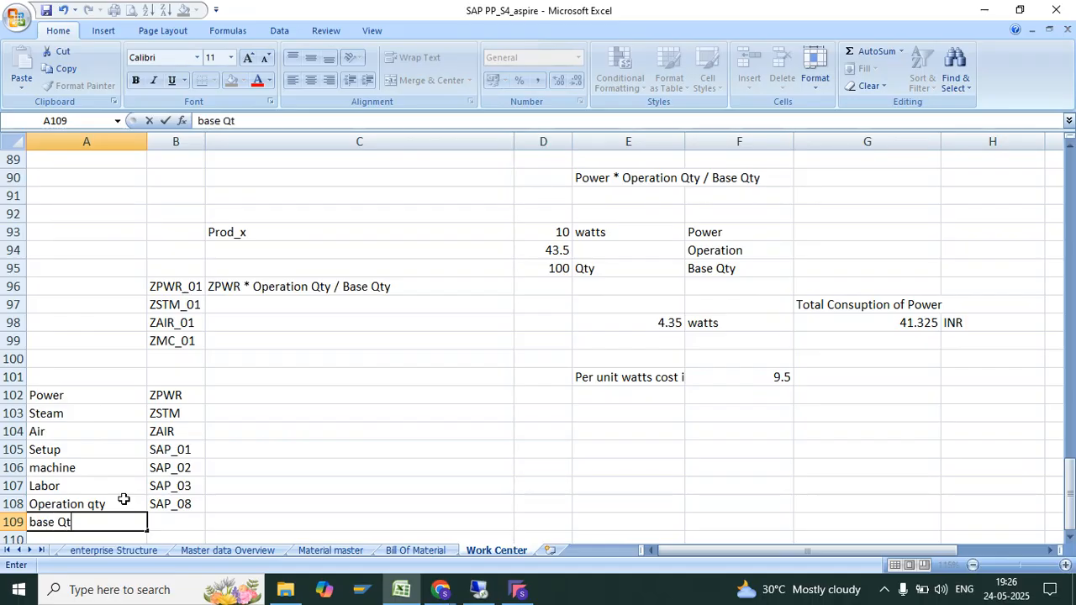
pyautogui.press('Tab')
pyautogui.write('SAP_09')
pyautogui.press('Return')
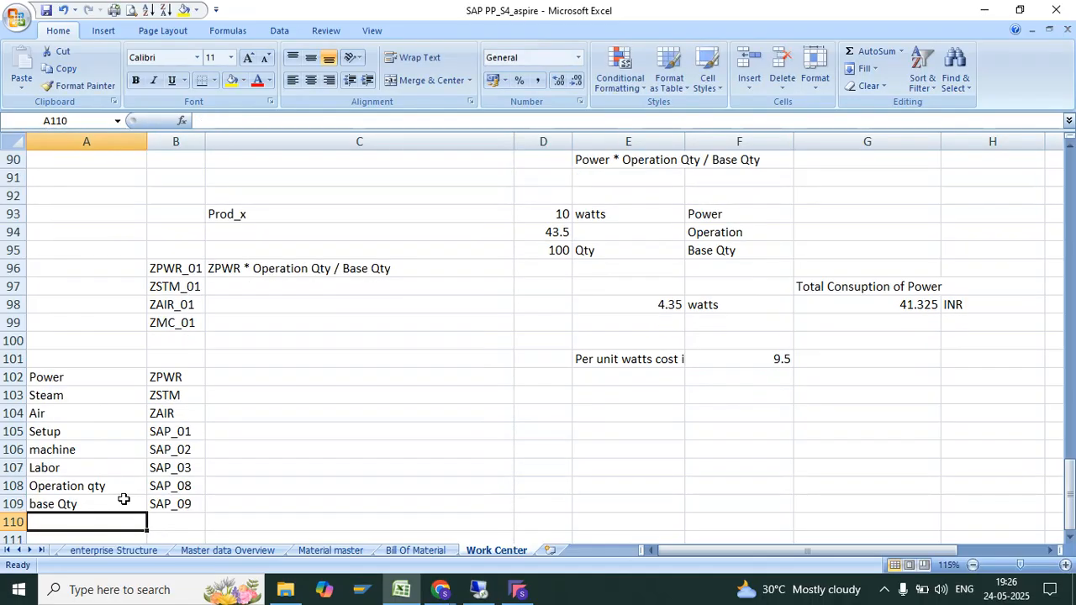
# Switch to the remote SAP session and examine the details of parameter SAP_09, including its key words, standard value and field name.
pyautogui.click(478, 589)
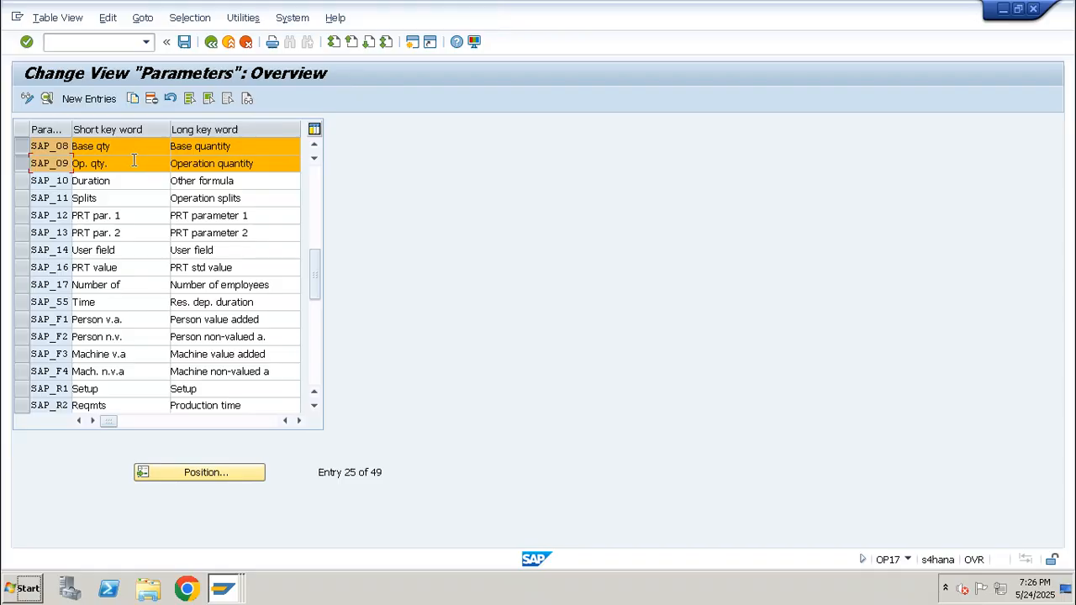
pyautogui.click(129, 168)
pyautogui.doubleClick(129, 168)
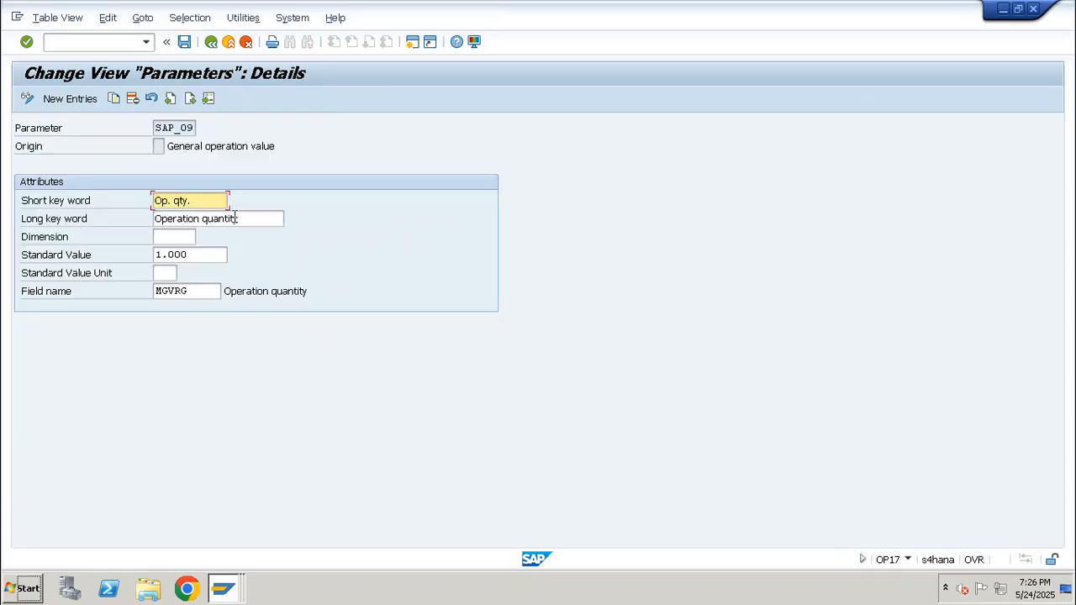
pyautogui.tripleClick(236, 219)
pyautogui.tripleClick(195, 255)
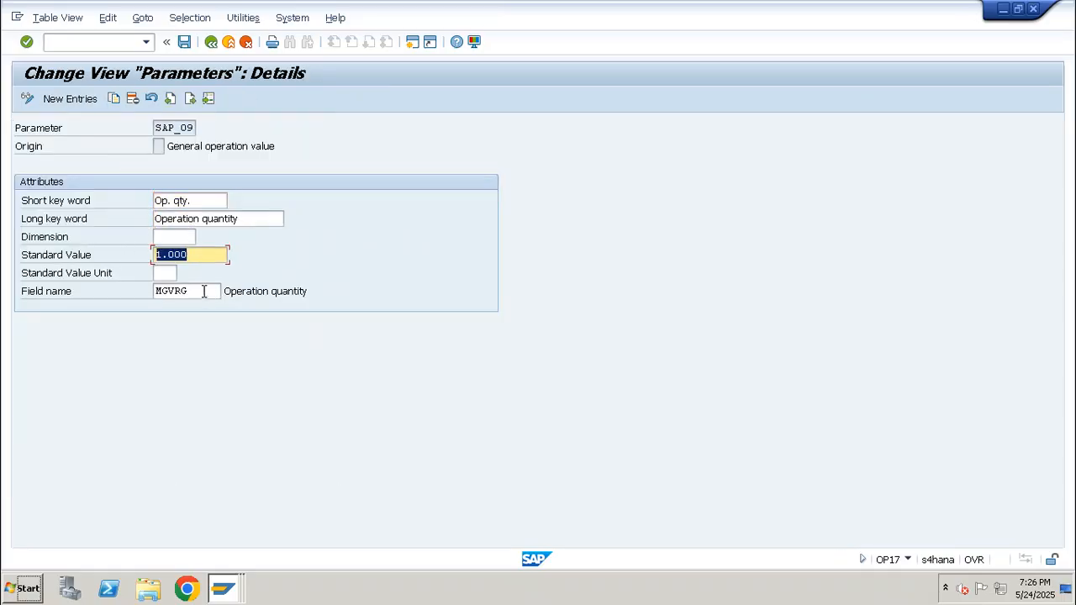
pyautogui.moveTo(204, 290); pyautogui.dragTo(135, 288)
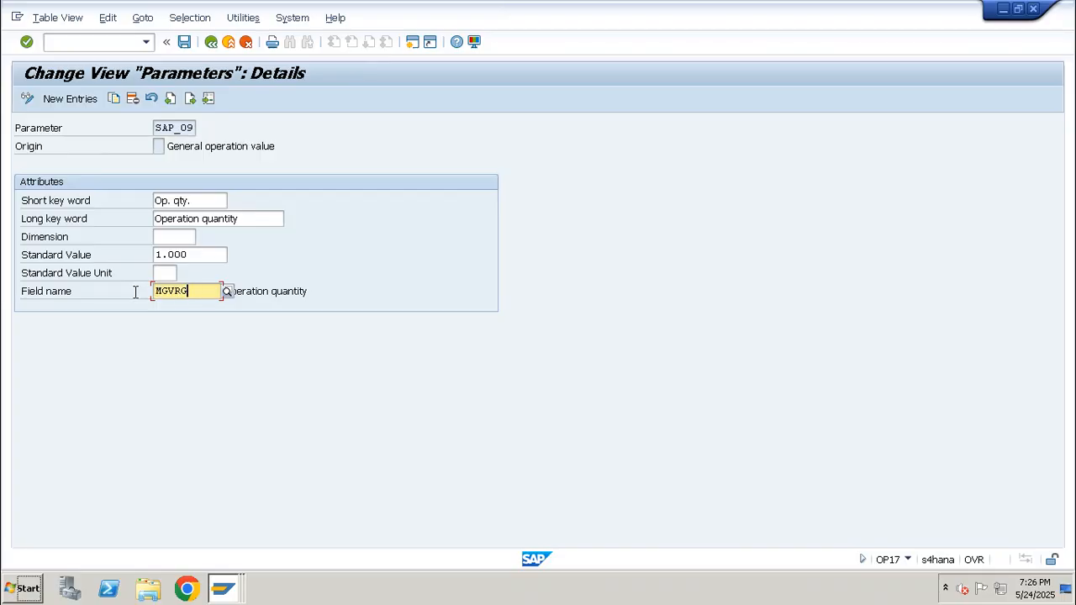
pyautogui.moveTo(559, 5)
# Return to the Excel worksheet and label the ZPWR_01 formula "Power Consumption" in A96.
pyautogui.click(695, 11)
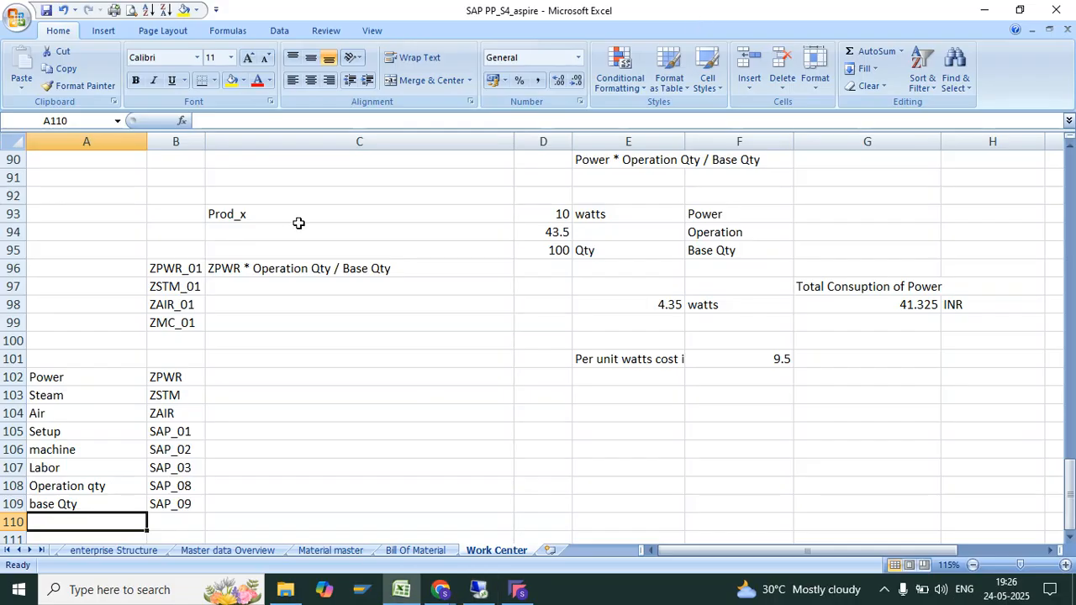
pyautogui.click(207, 267)
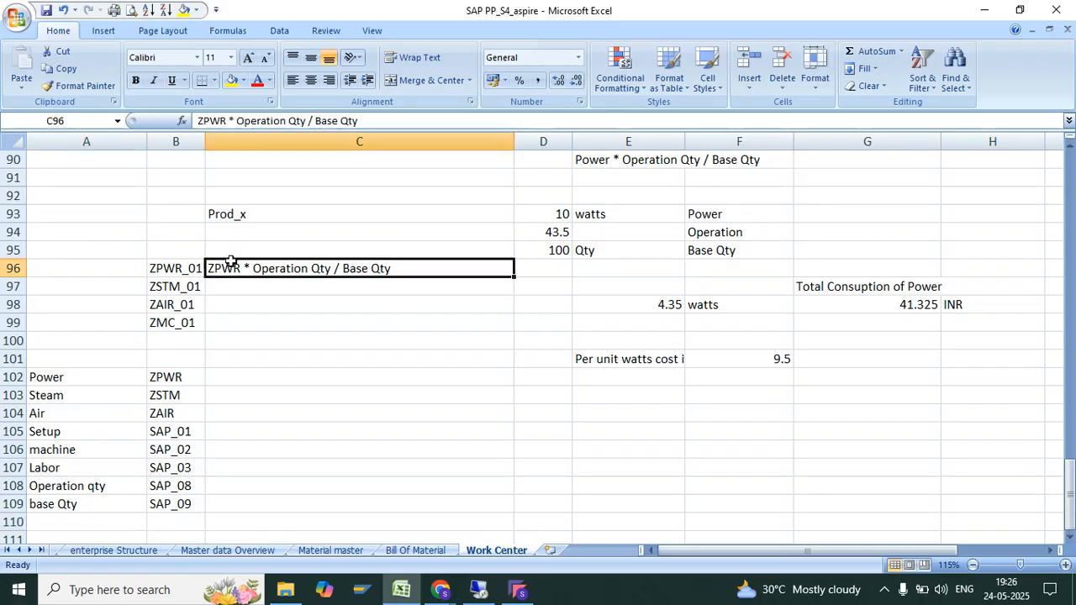
pyautogui.click(132, 266)
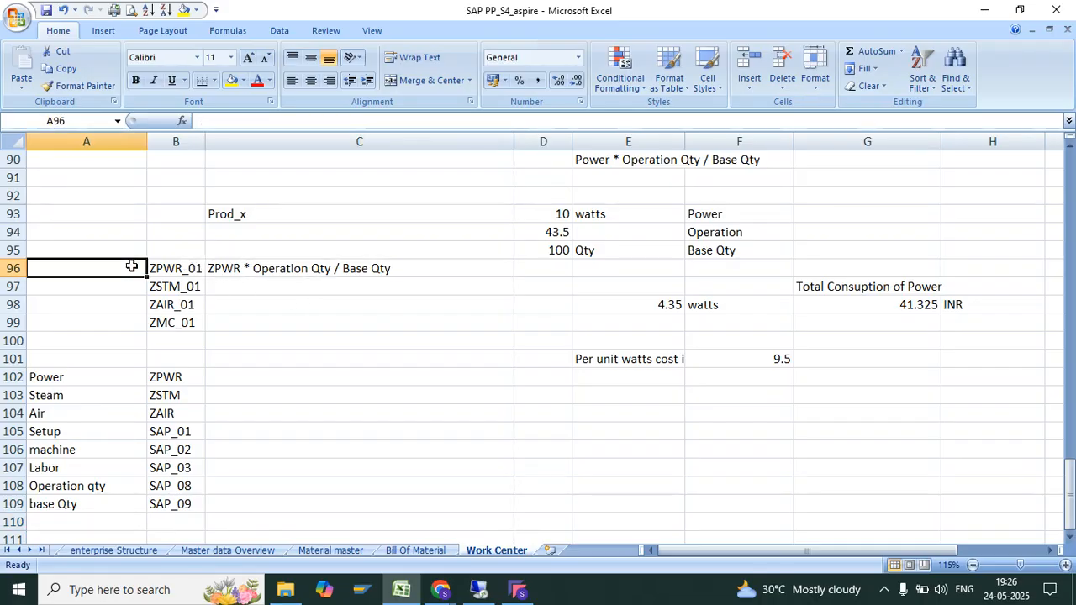
pyautogui.write('Power Conusm')
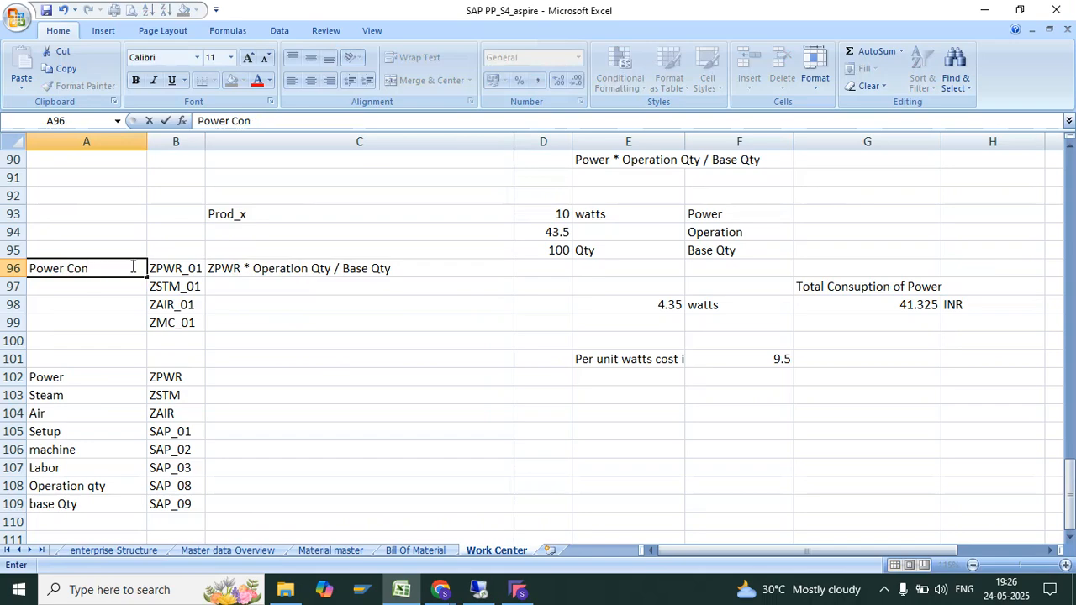
pyautogui.press('BackSpace')
pyautogui.press('BackSpace')
pyautogui.write('sumption')
pyautogui.press('Return')
# Label ZSTM_01 "Steam Consumption" in A97 and ZAIR_01 "Air Consption" in A98.
pyautogui.write('Ste')
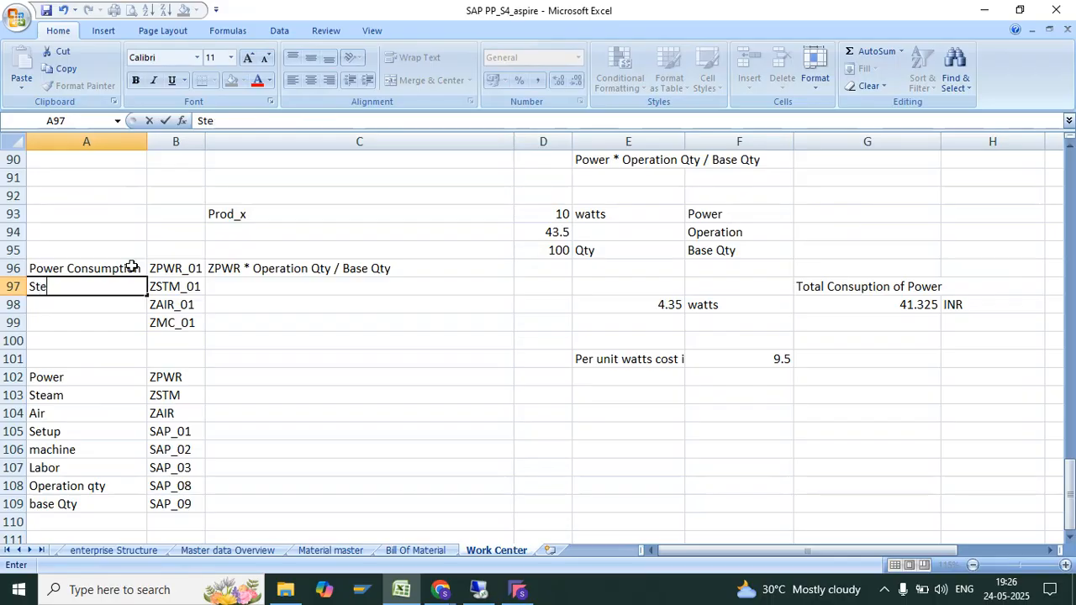
pyautogui.write('am Consumption')
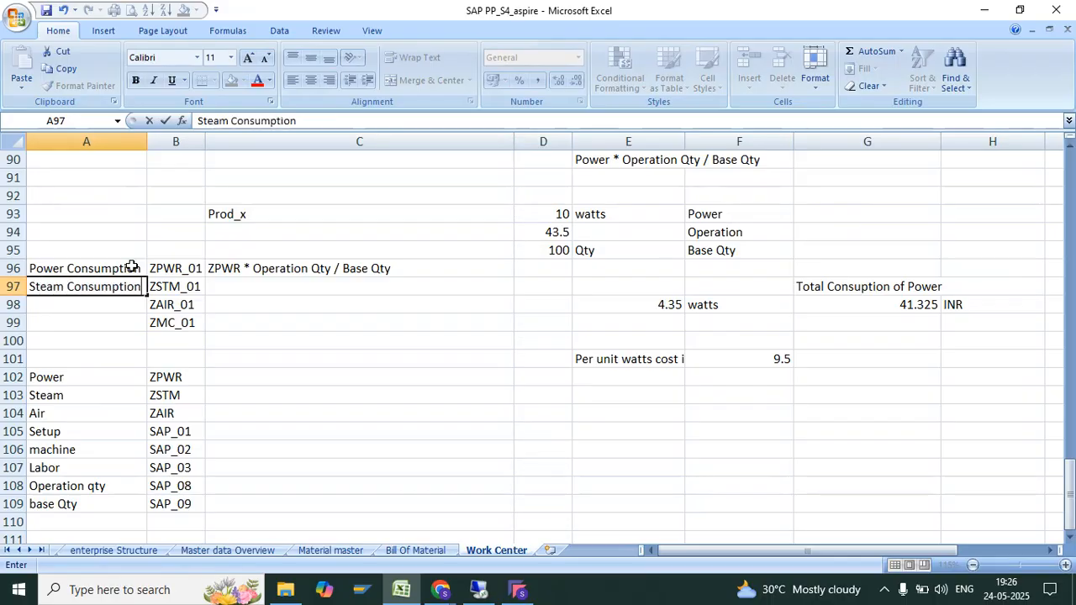
pyautogui.press('Return')
pyautogui.write('Air Consptip')
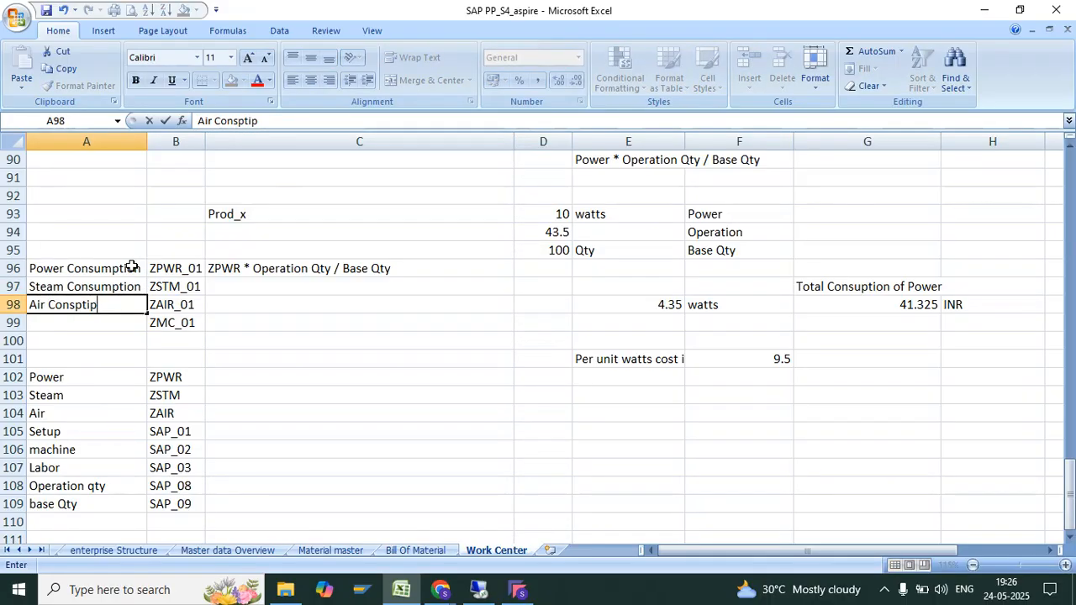
pyautogui.press('BackSpace')
pyautogui.write('ption')
pyautogui.press('Return')
# Label ZMC_01 "Machine HRs Consuption" in A99 and widen column A to fit the labels.
pyautogui.write('M')
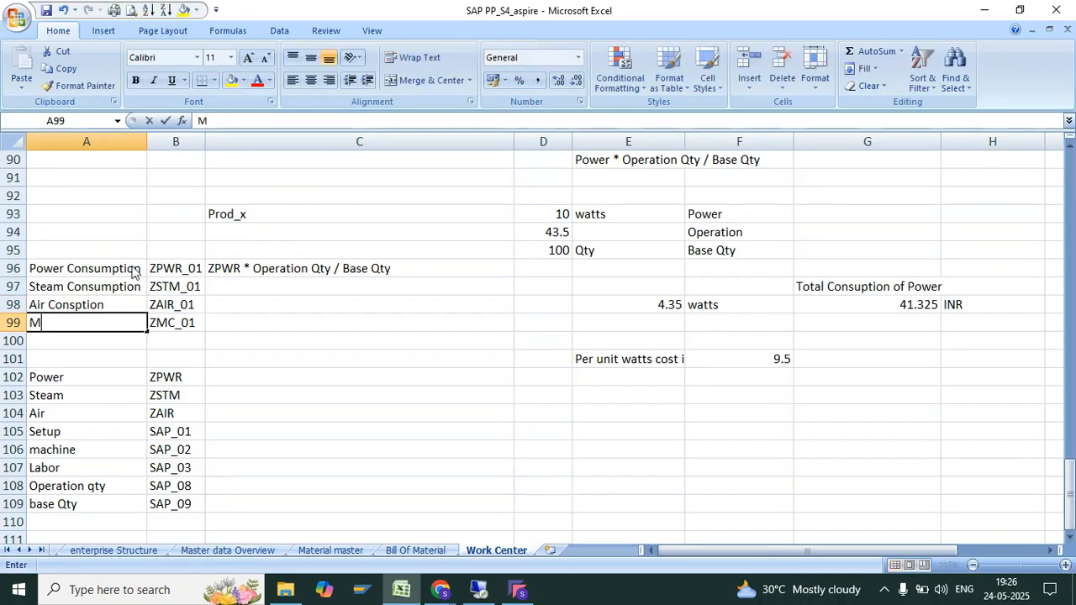
pyautogui.write('achine HRs Co')
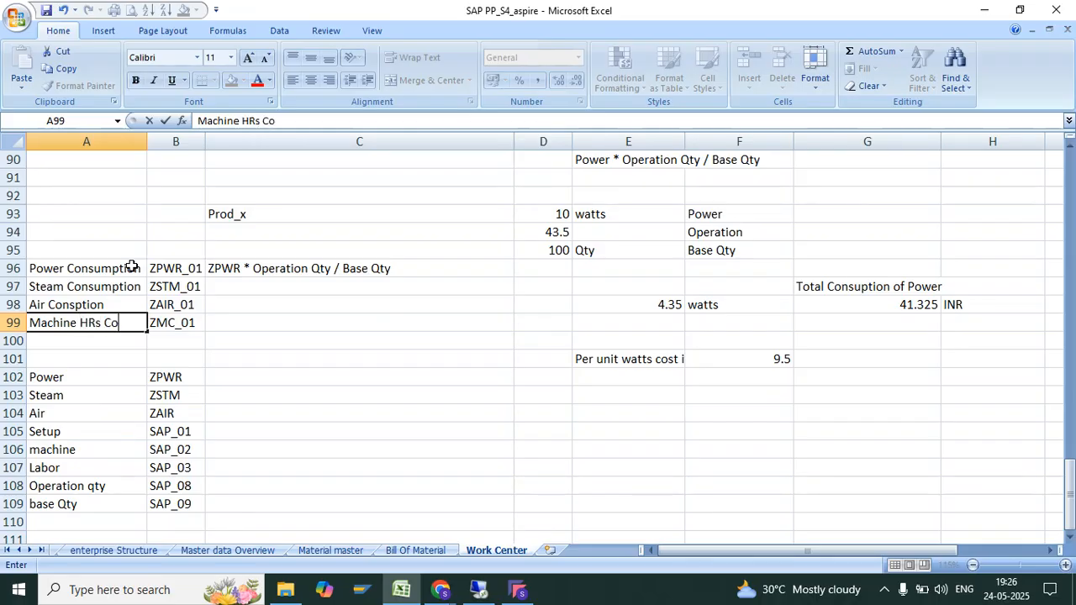
pyautogui.write('nsuption')
pyautogui.press('Return')
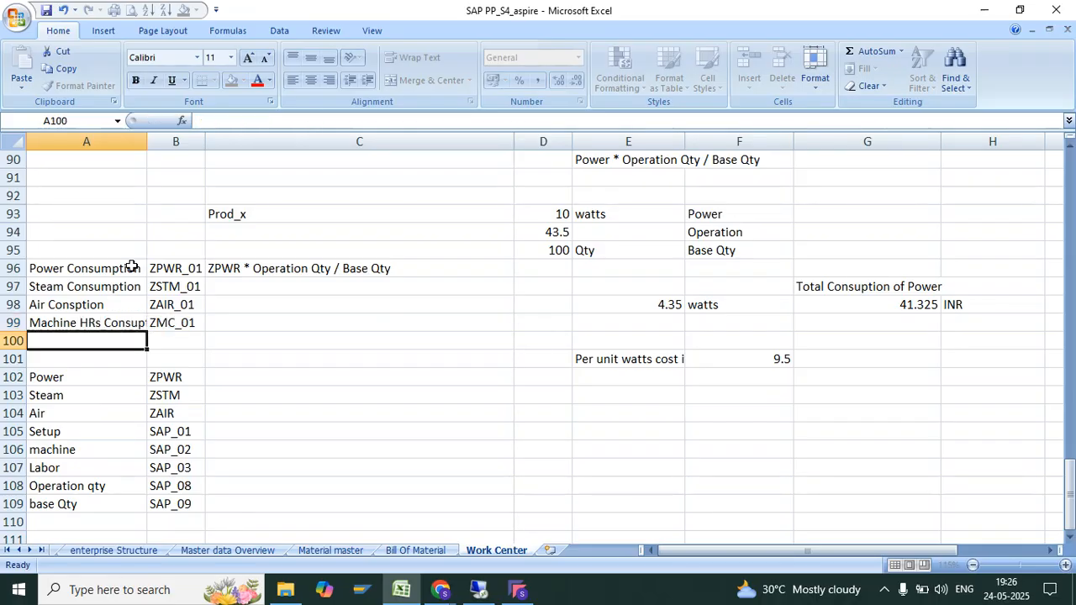
pyautogui.moveTo(147, 142); pyautogui.dragTo(237, 142)
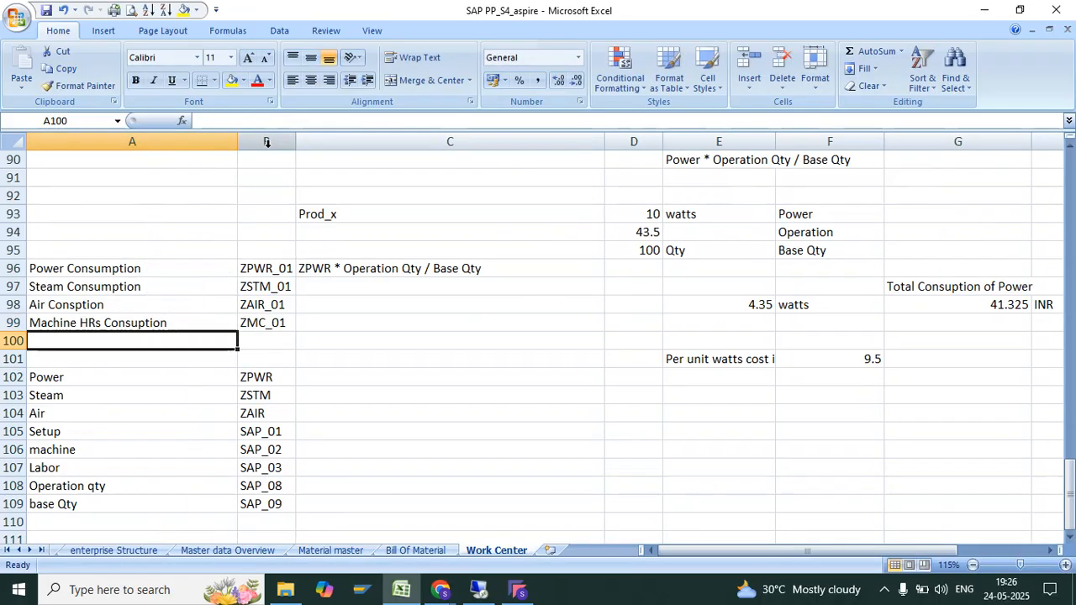
# Replace the power formula definition in C96 with ZPWR * SAP_08 / SAP_09.
pyautogui.click(696, 160)
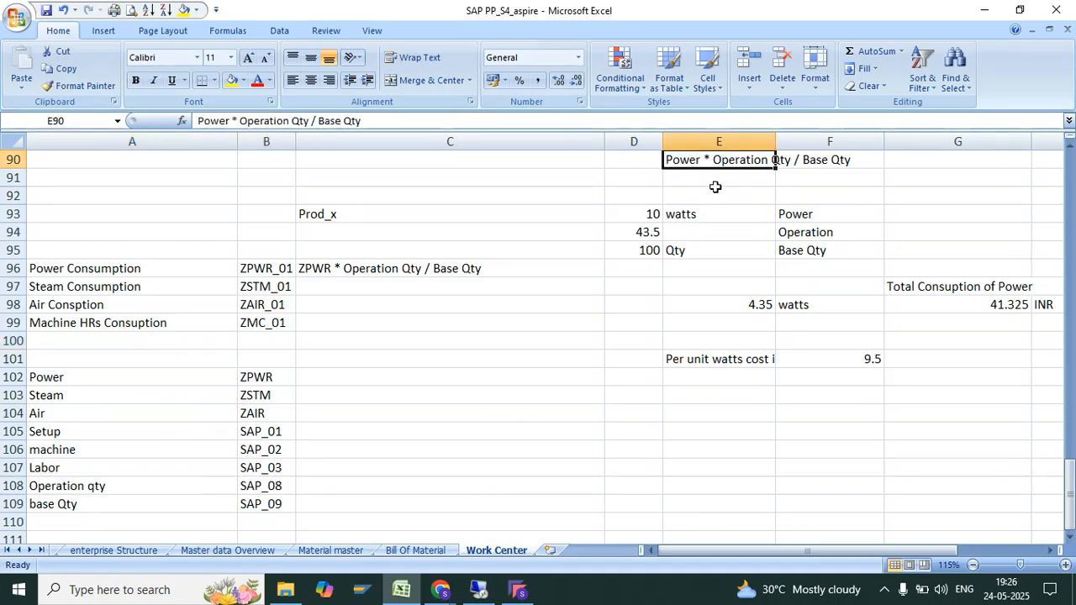
pyautogui.click(402, 269)
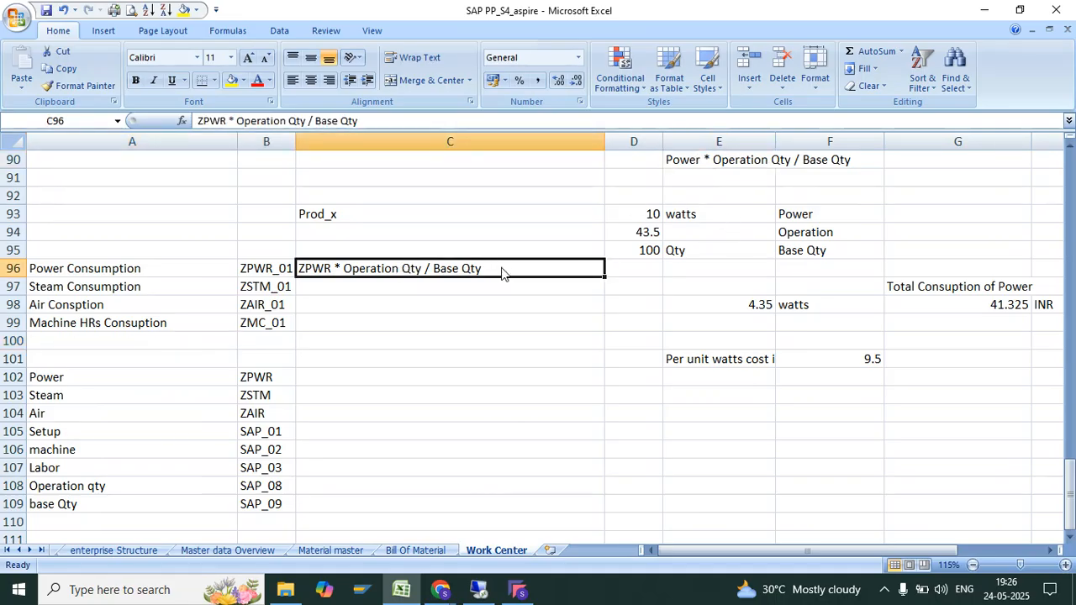
pyautogui.write('Z')
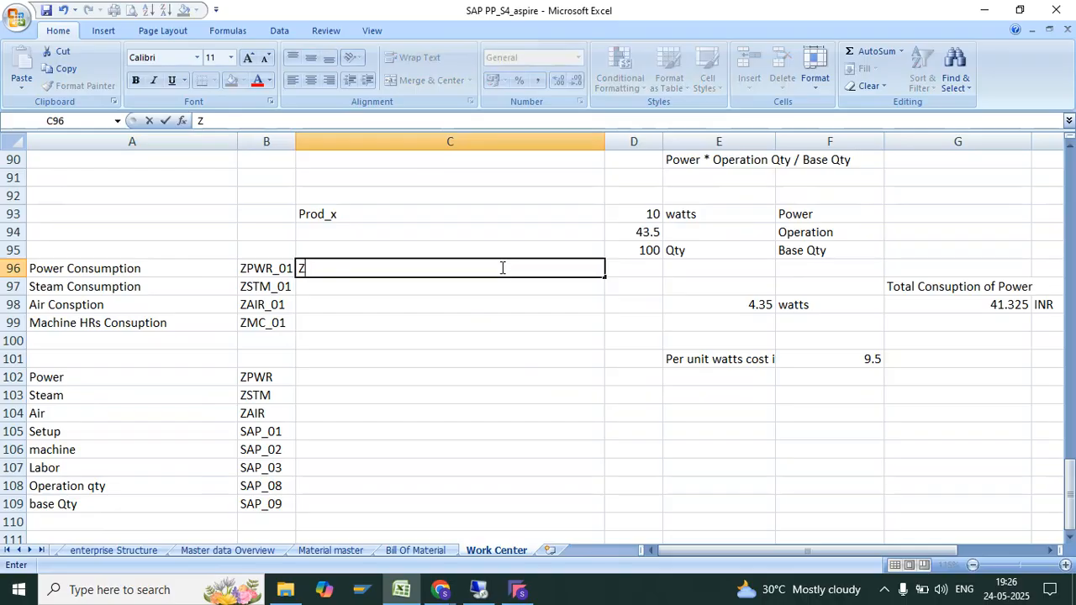
pyautogui.write('PWR * SAP')
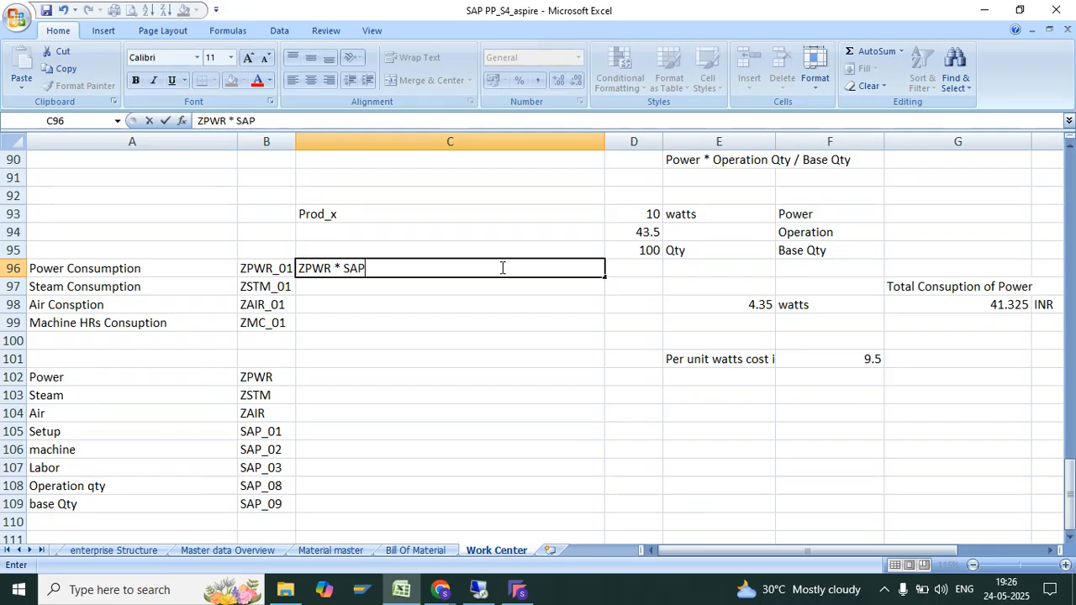
pyautogui.write('_08 / SAP_09')
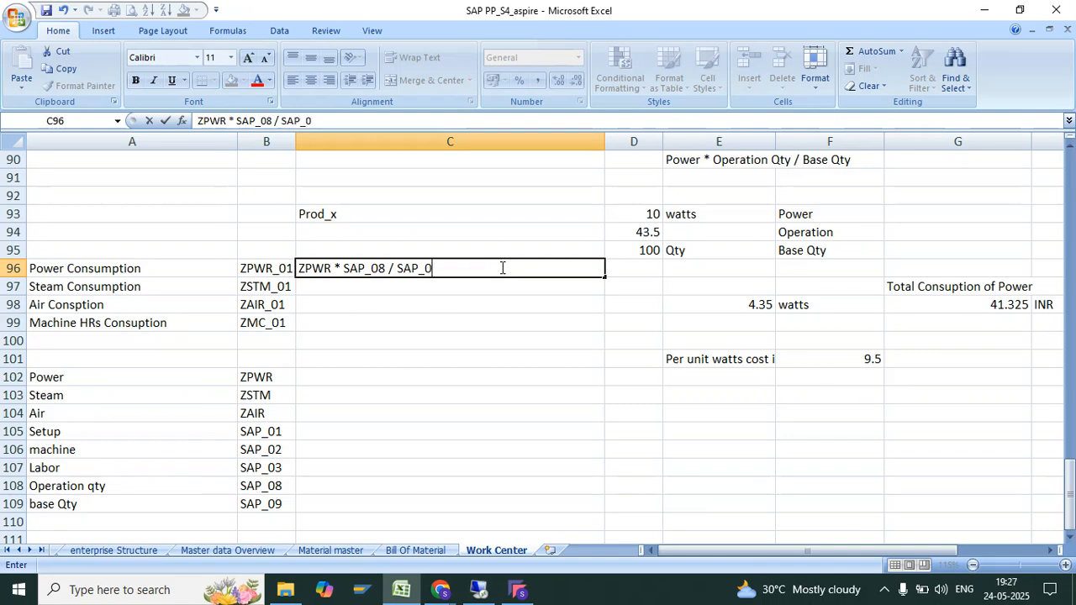
pyautogui.press('Return')
pyautogui.click(480, 265)
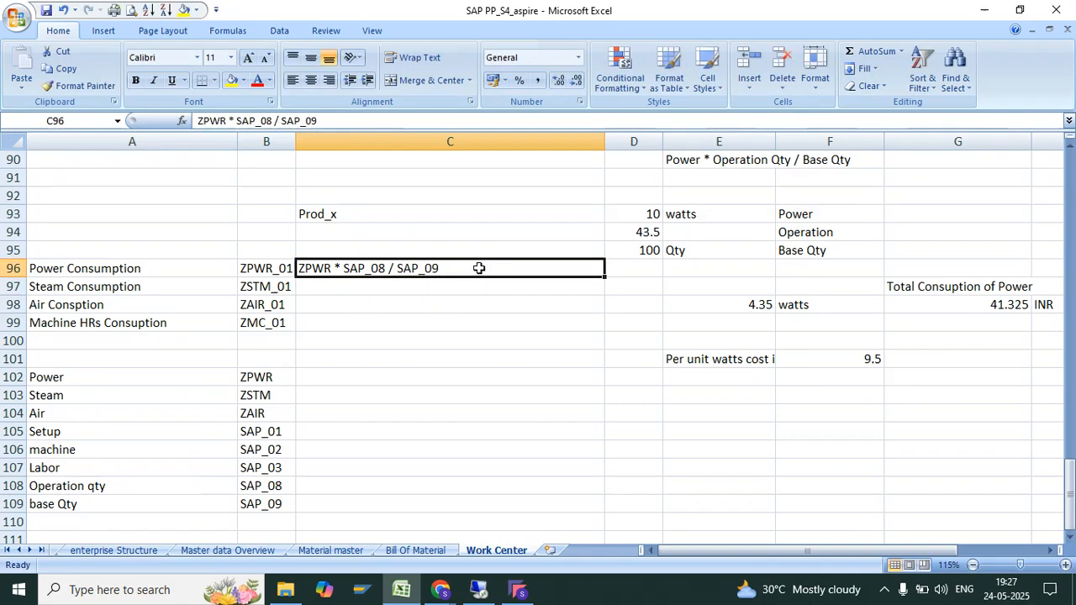
pyautogui.click(462, 286)
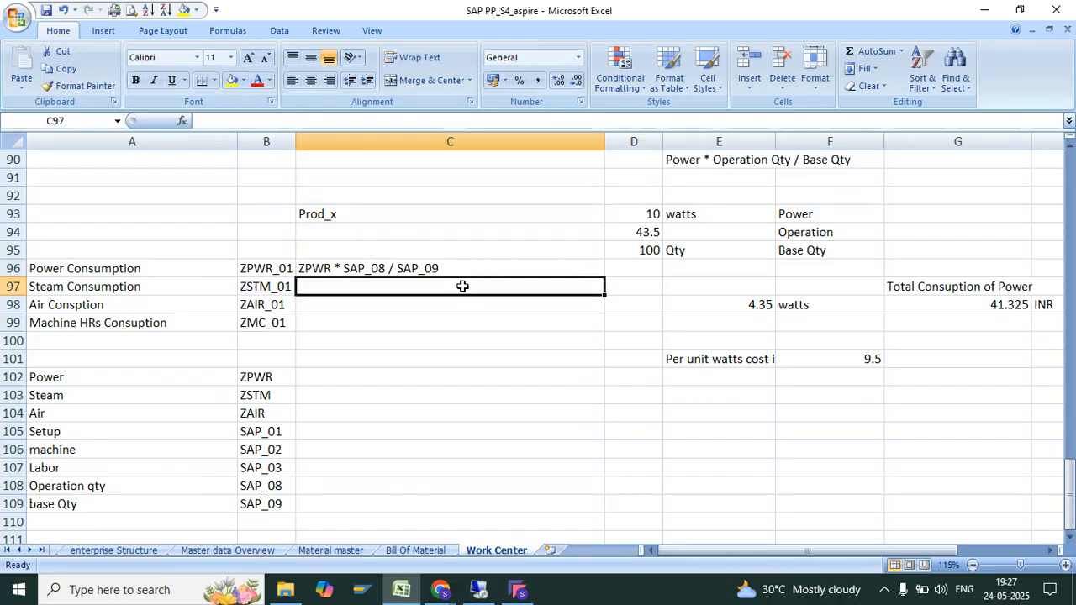
# Define the steam consumption formula in C97 as ZSTM * SAP_08 / SAP_09.
pyautogui.write('ZSTM * ')
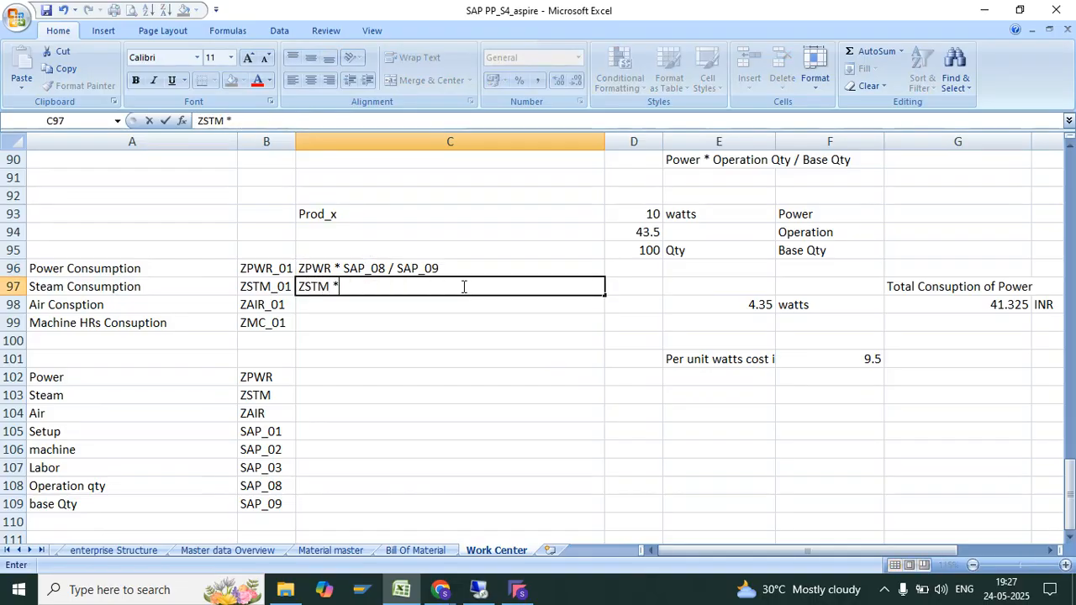
pyautogui.write('SAP_08 / SAP_')
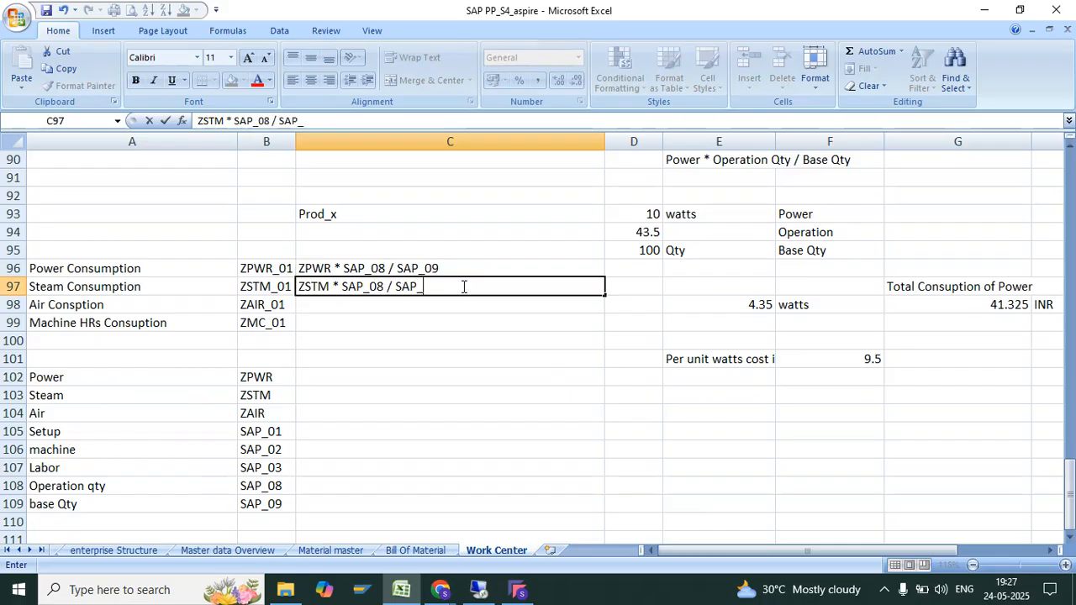
pyautogui.write('09')
pyautogui.press('Return')
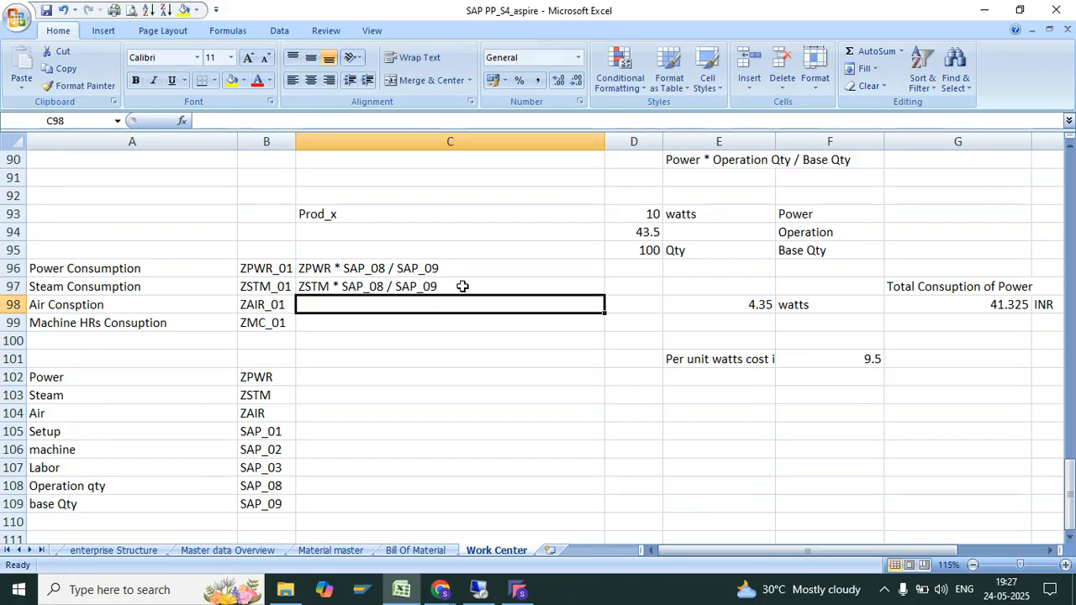
# Define the air consumption formula in C98 as ZAIR * SAP_08 / SAP_09.
pyautogui.write('SAIR')
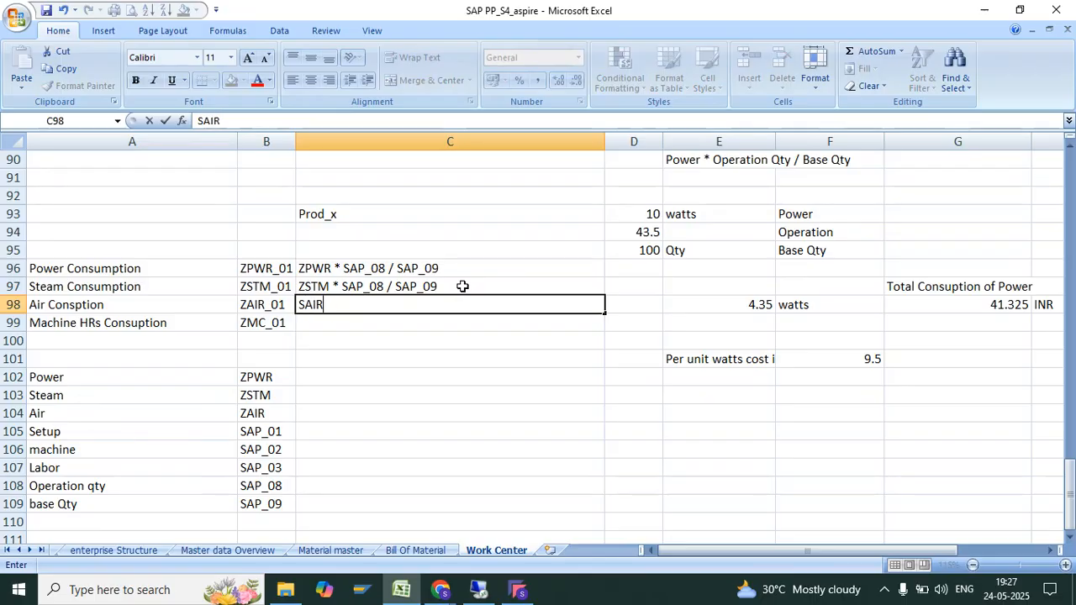
pyautogui.press('BackSpace')
pyautogui.press('BackSpace')
pyautogui.press('BackSpace')
pyautogui.write('ZAIR * SAP_08 / SAP_)')
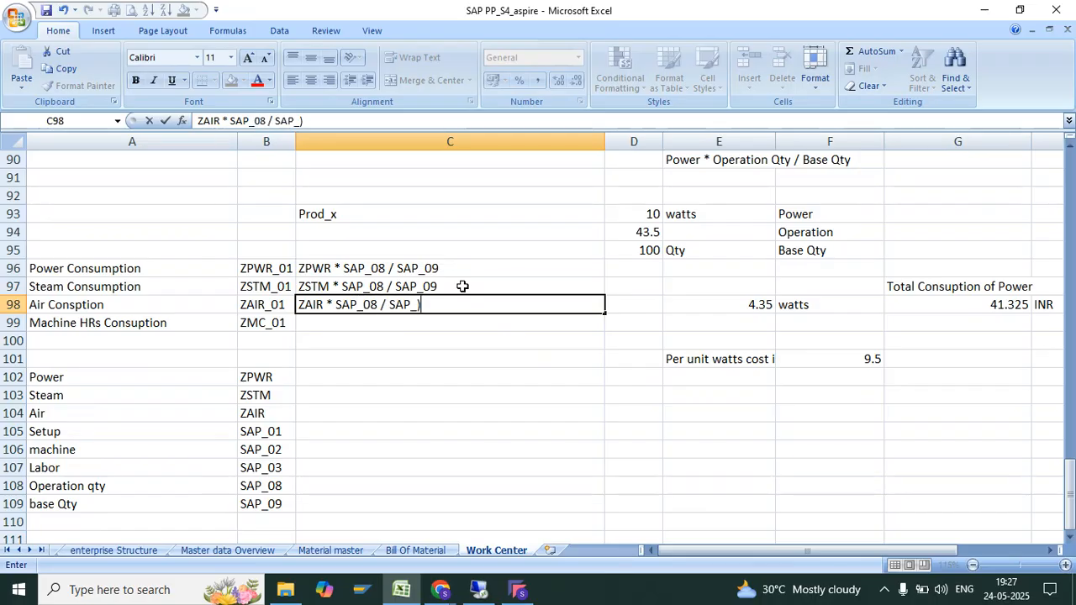
pyautogui.press('BackSpace')
pyautogui.write('09')
pyautogui.press('Return')
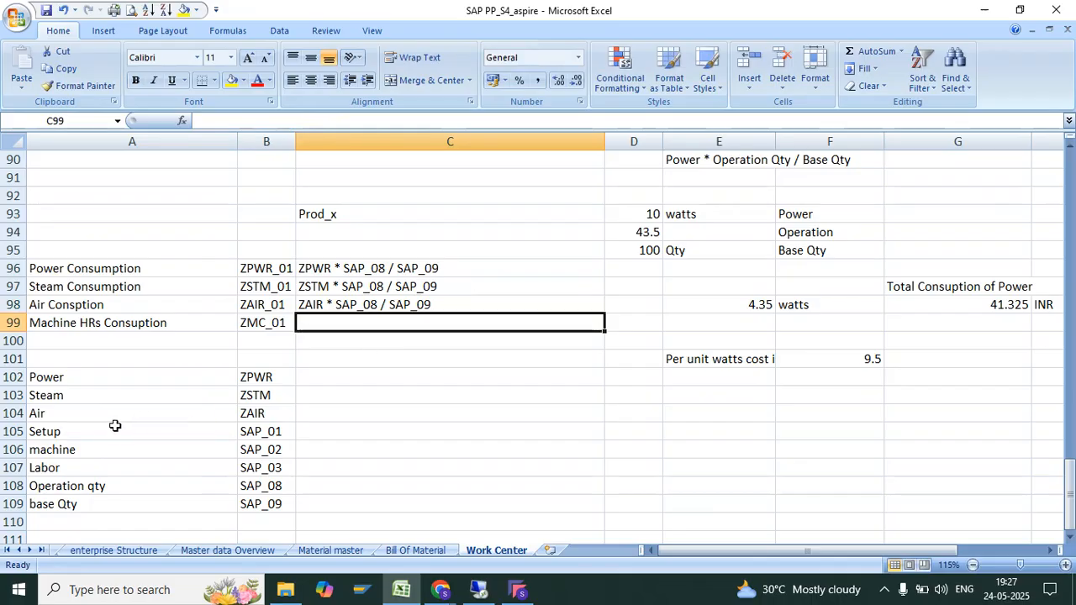
# Define the machine hours formula in C99 as SAP_01 * SAP_08 / SAP_09, using the setup parameter code.
pyautogui.click(77, 437)
pyautogui.click(262, 430)
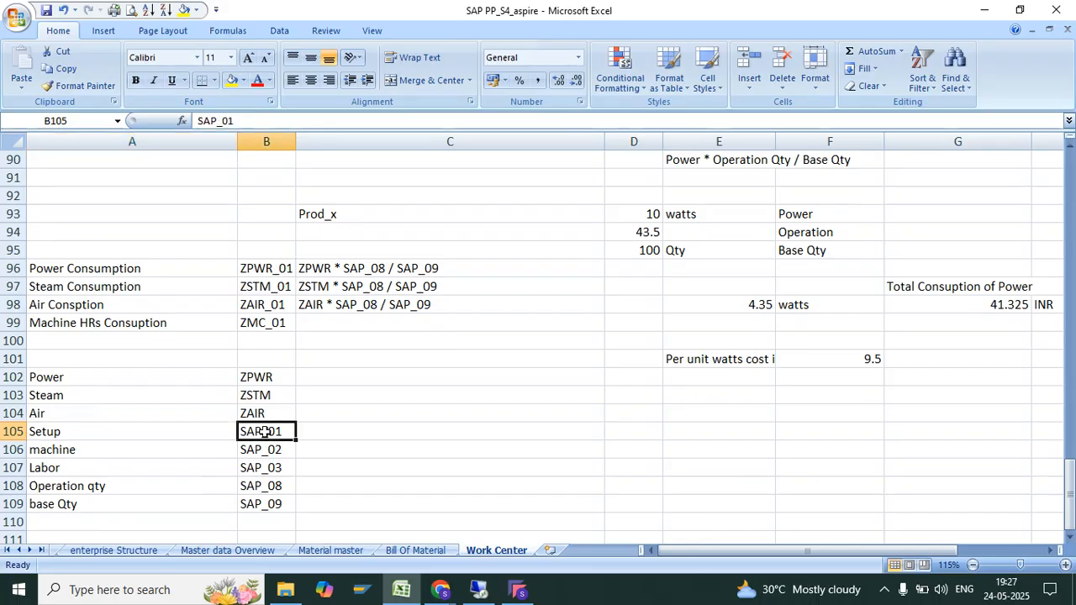
pyautogui.click(339, 328)
pyautogui.write('SAP_0')
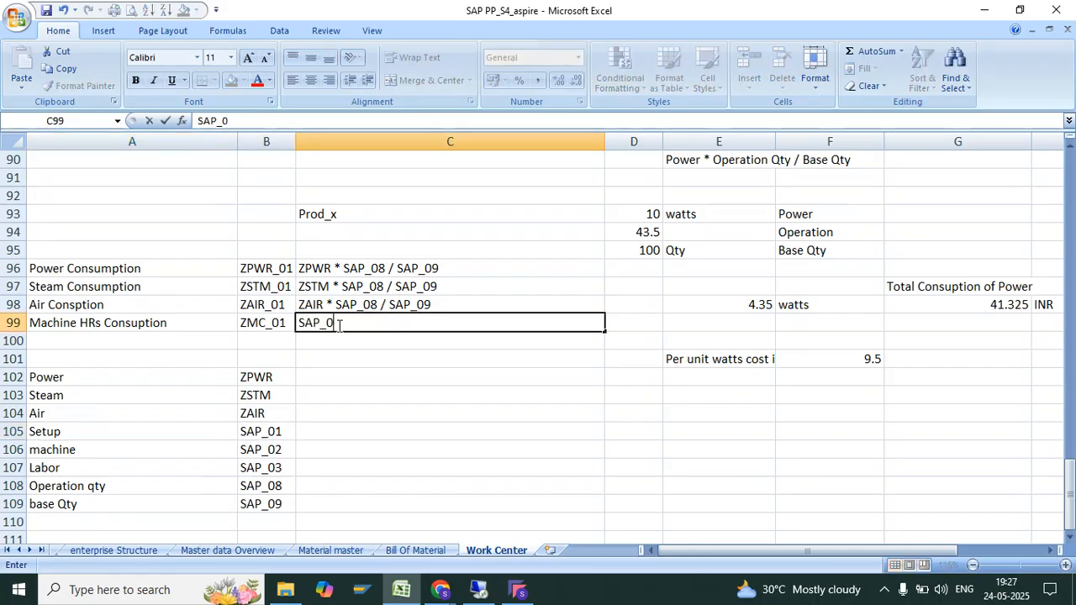
pyautogui.write('1 * SAP_08 / SAP_09')
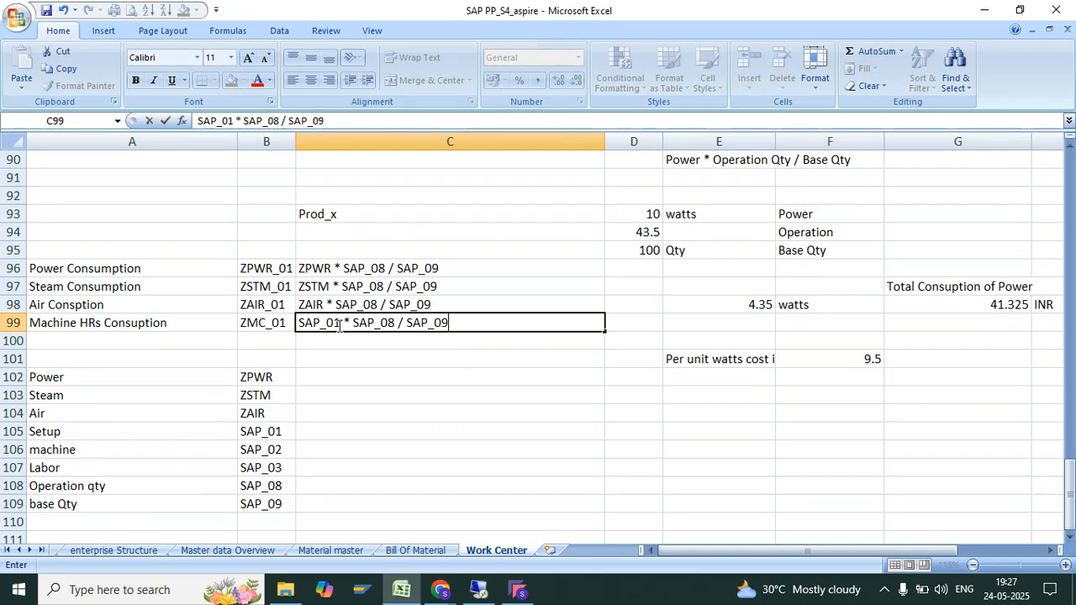
pyautogui.press('Return')
# Add the heading "Formula" in C95 above the formula definitions and select the formula keys from B96 down.
pyautogui.click(396, 269)
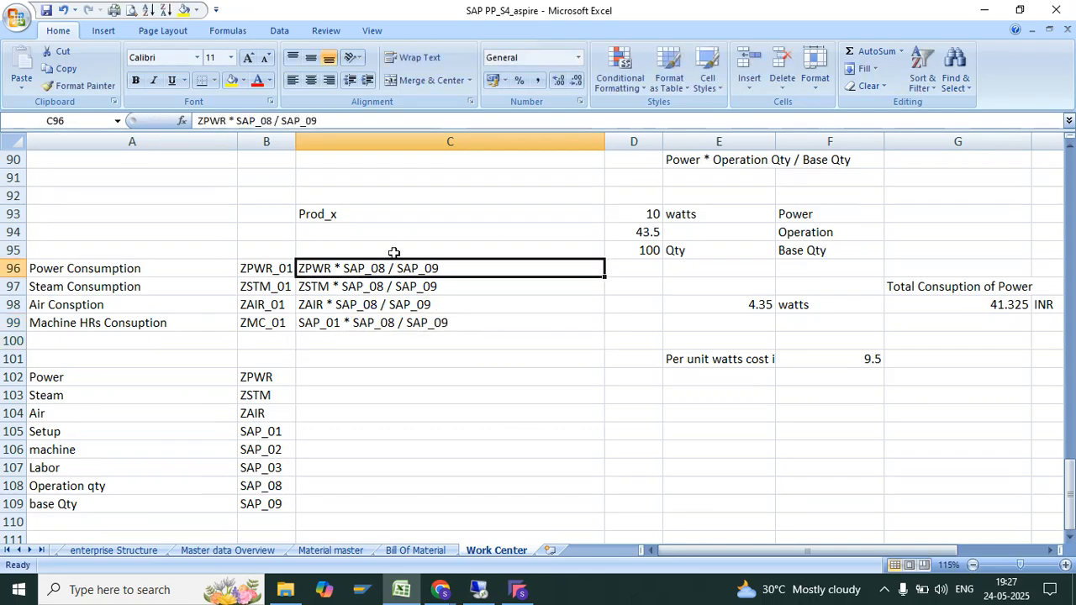
pyautogui.click(395, 248)
pyautogui.write('FORMULA')
pyautogui.press('Return')
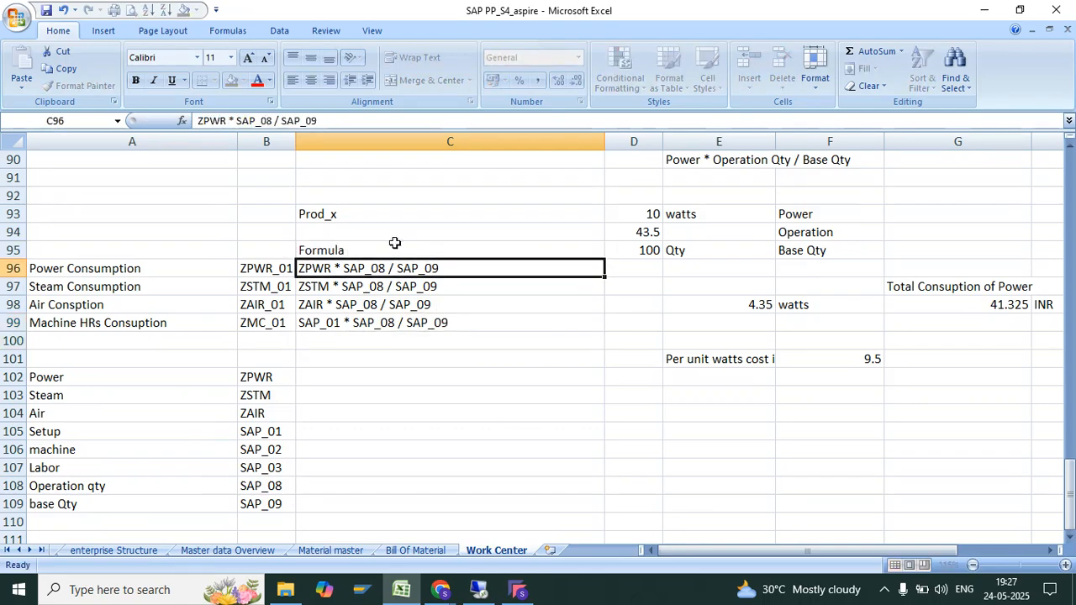
pyautogui.moveTo(256, 270); pyautogui.dragTo(272, 353)
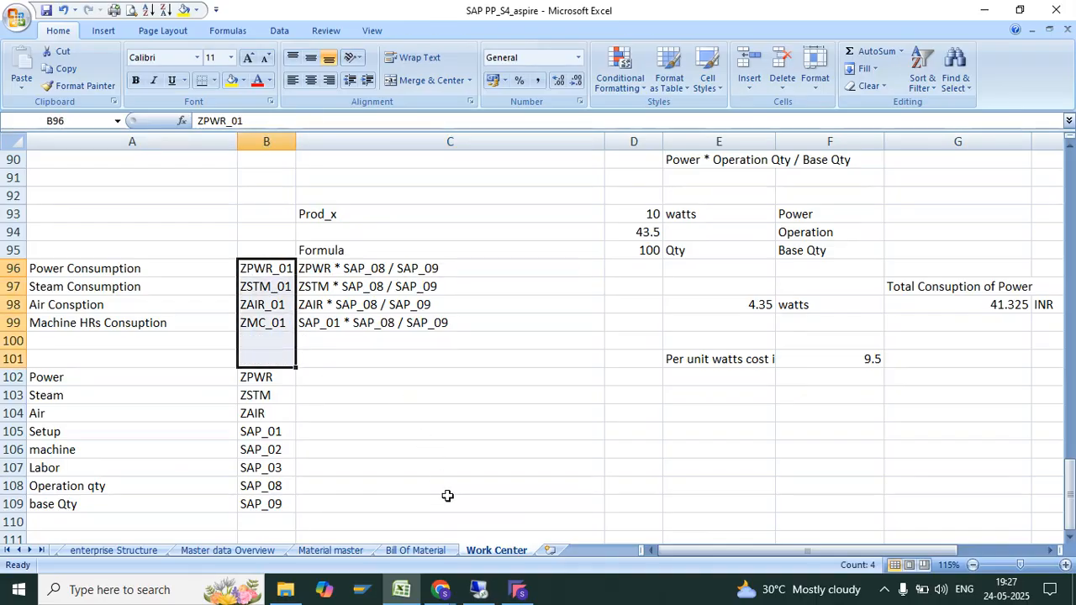
# Switch to the SAP remote session, leave the parameters view and open the Define Formulas for Work Centers activity.
pyautogui.click(471, 589)
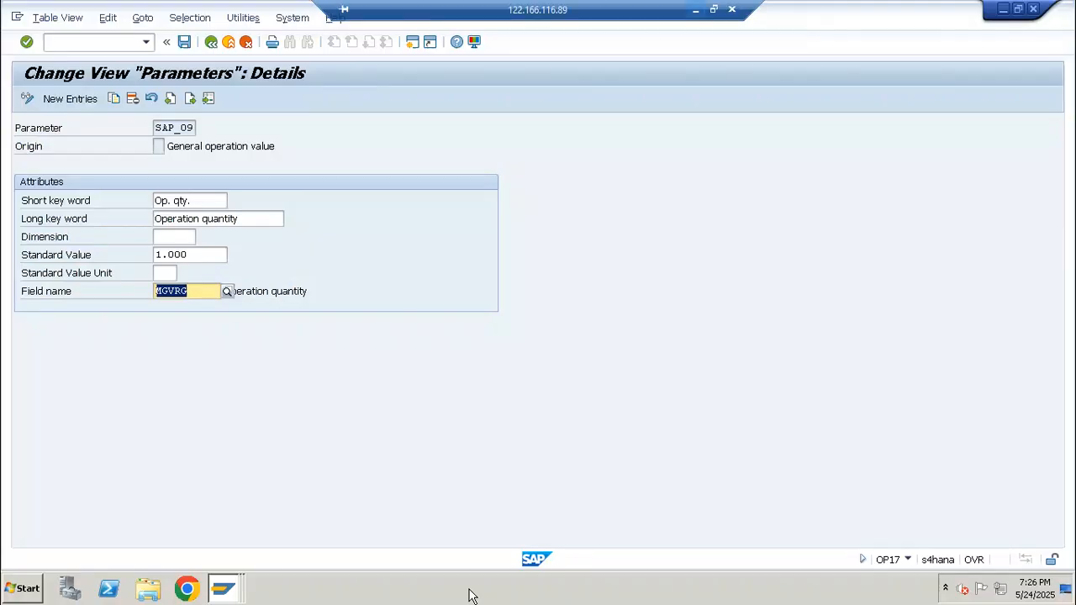
pyautogui.click(211, 42)
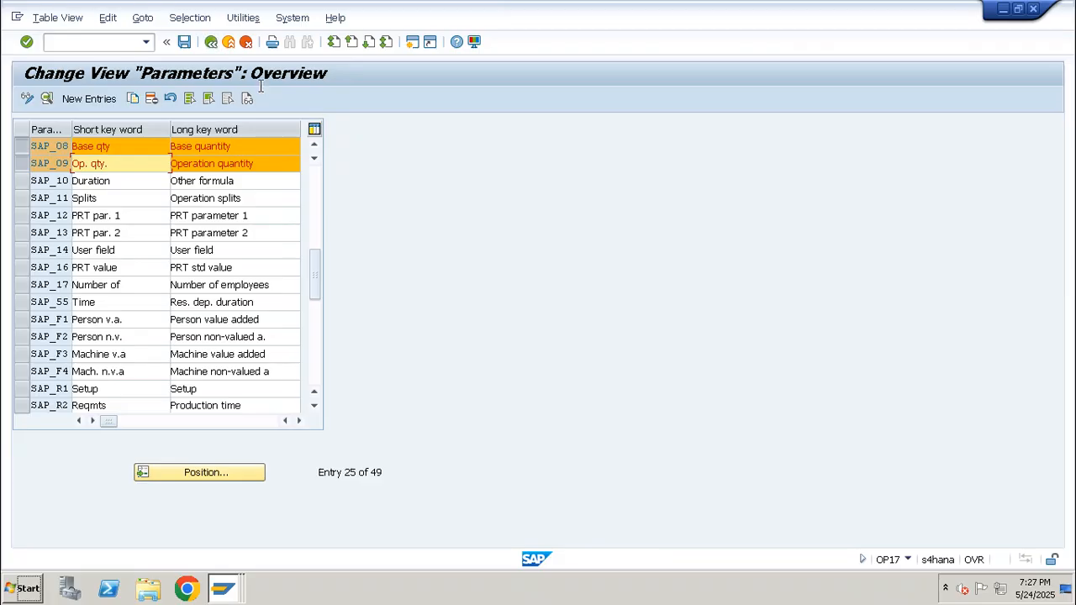
pyautogui.click(211, 42)
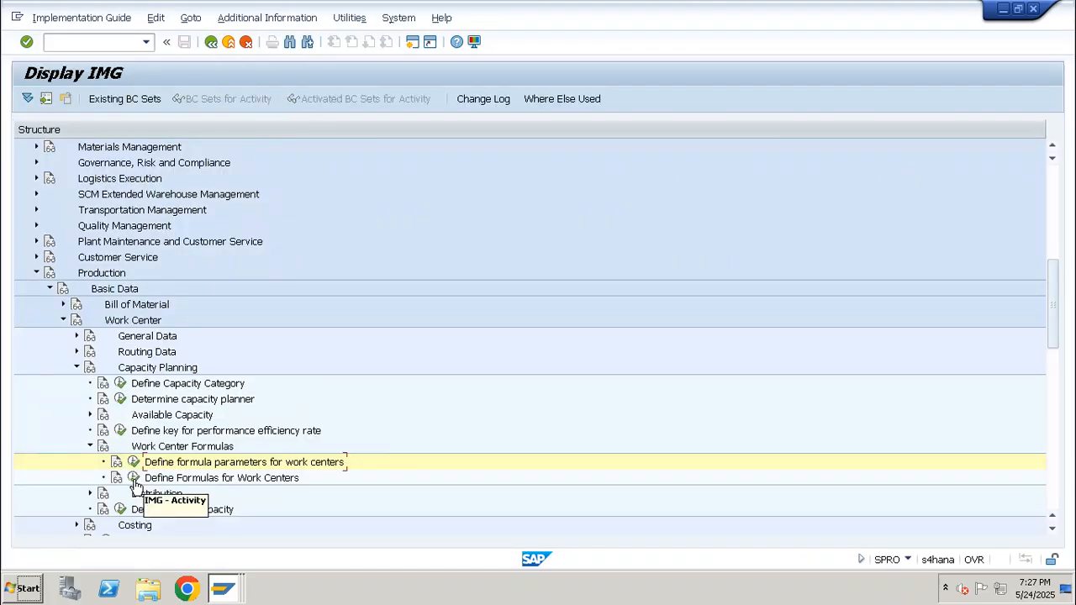
pyautogui.click(133, 478)
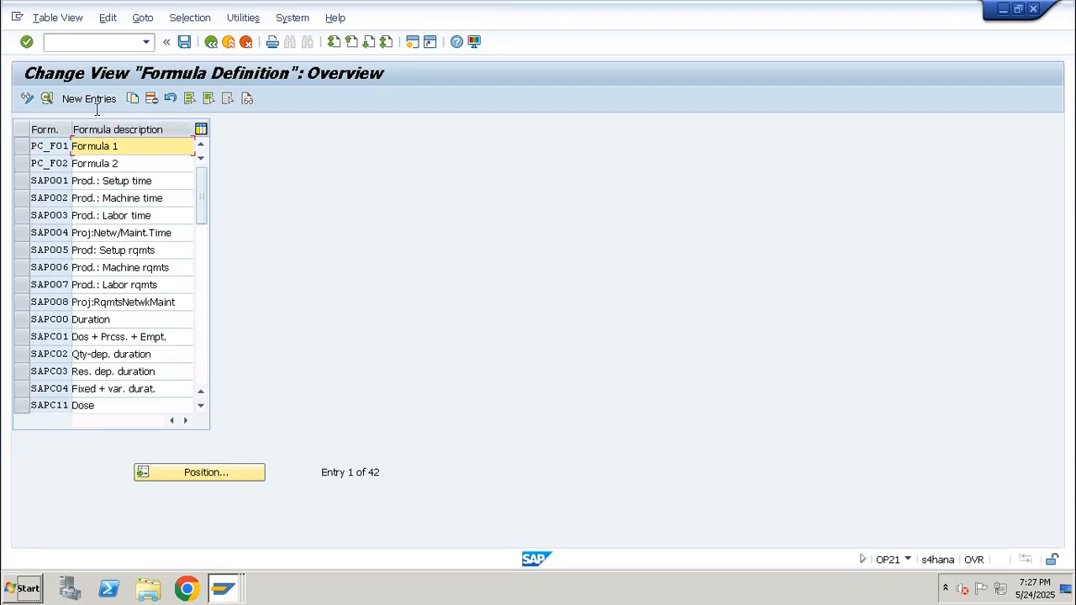
# Create a new formula entry with key ZPWR_1 and description "Power Consumption".
pyautogui.click(95, 101)
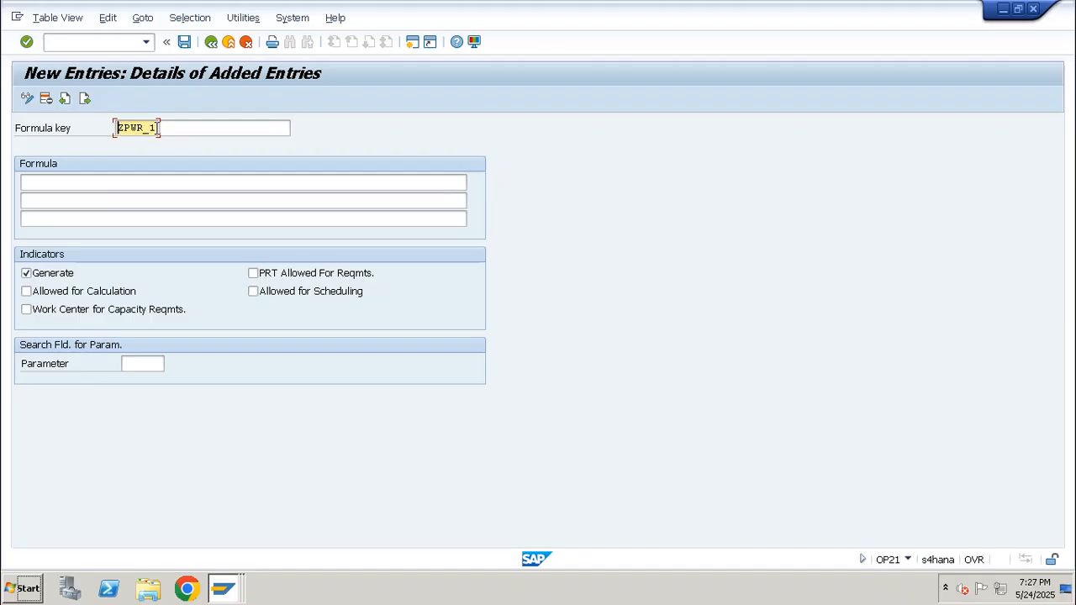
pyautogui.click(176, 127)
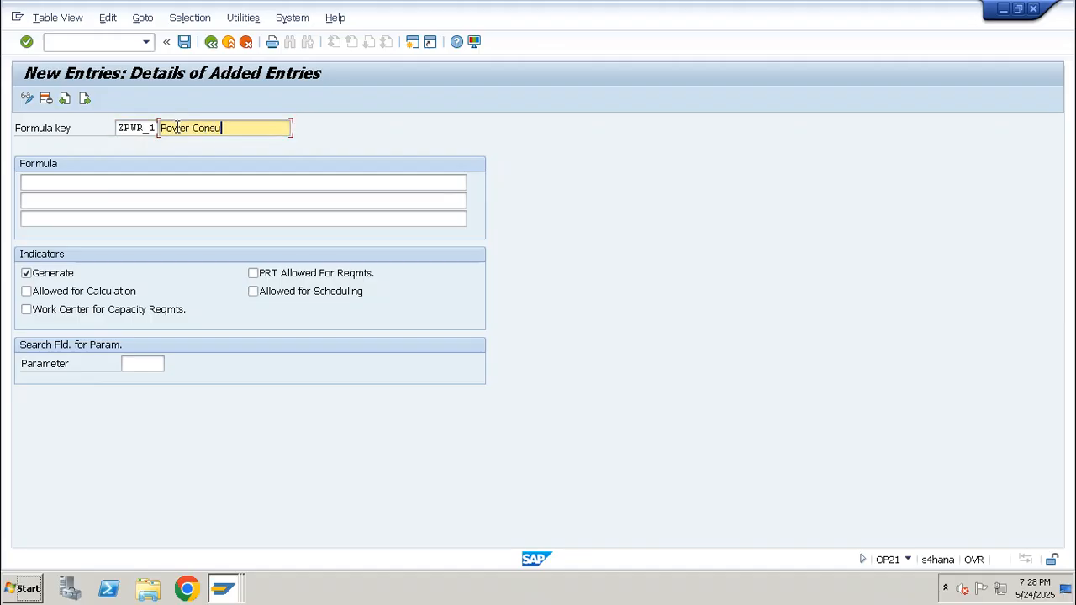
pyautogui.press('Return')
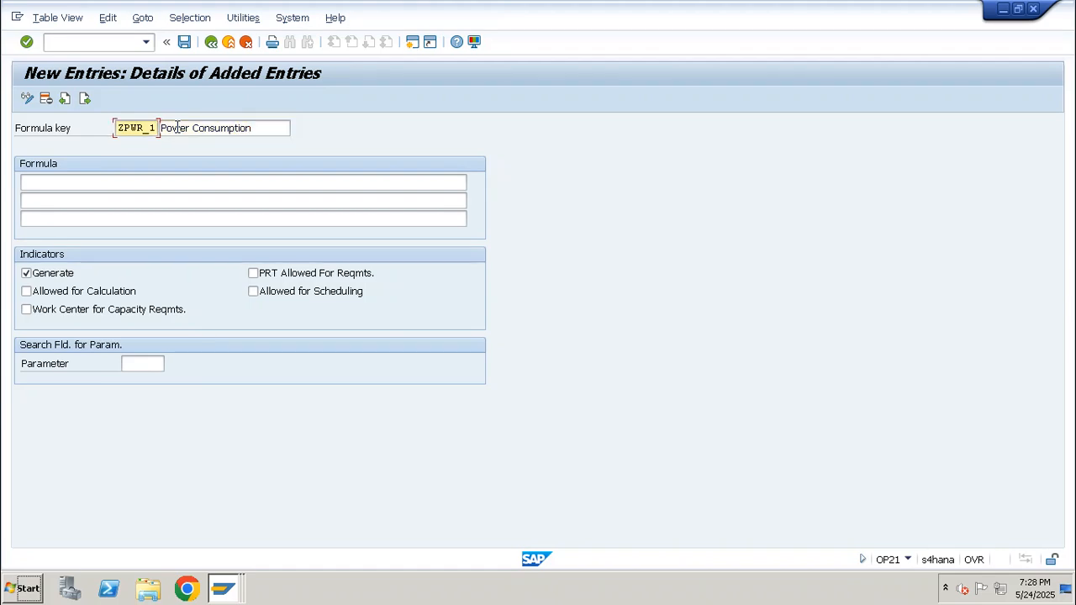
# Consult the power formula in the Excel worksheet and enter ZPWR * SAP_08 / SAP_09 as the ZPWR_1 formula in SAP.
pyautogui.click(87, 185)
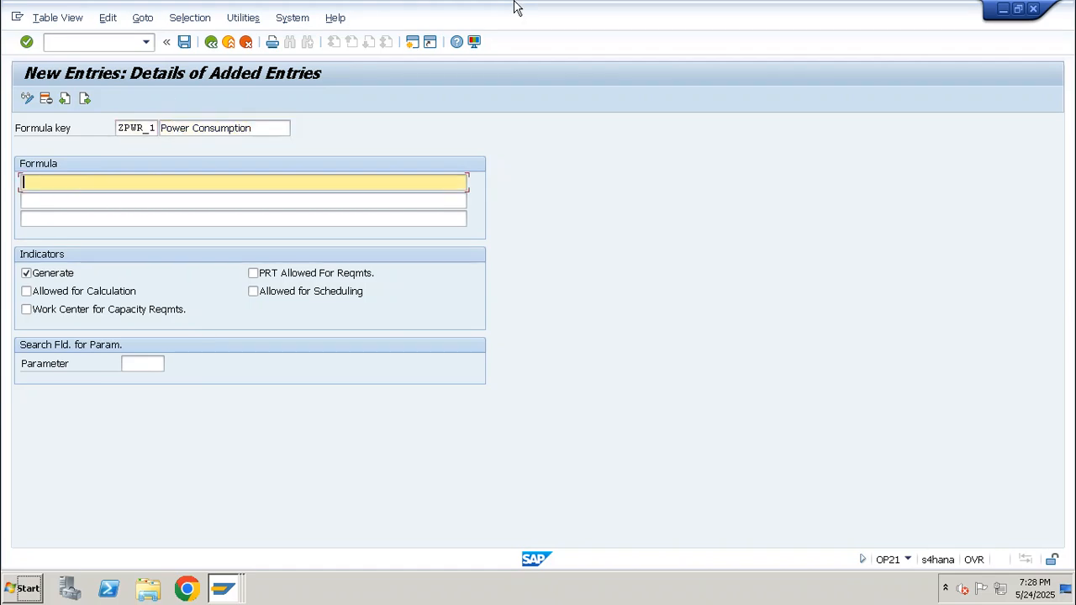
pyautogui.click(695, 10)
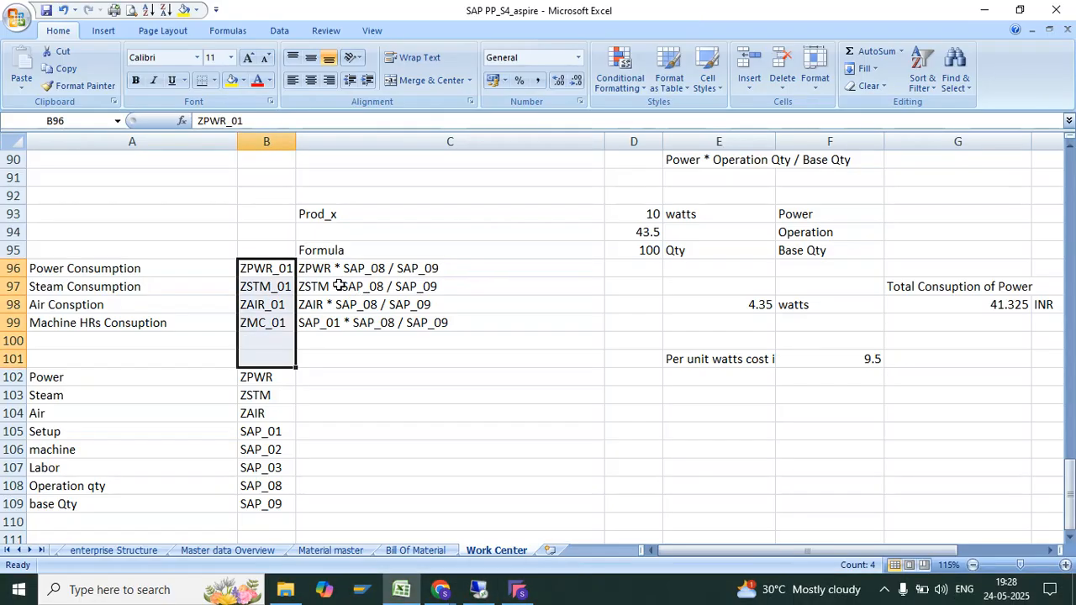
pyautogui.click(479, 590)
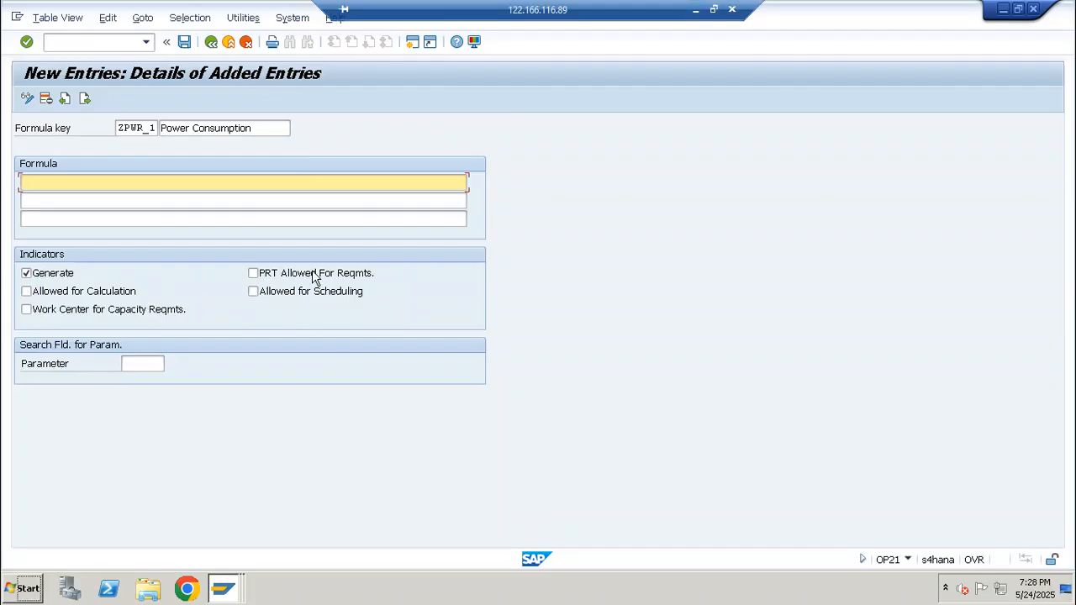
pyautogui.write('zpwr * sap_08 / sap_09')
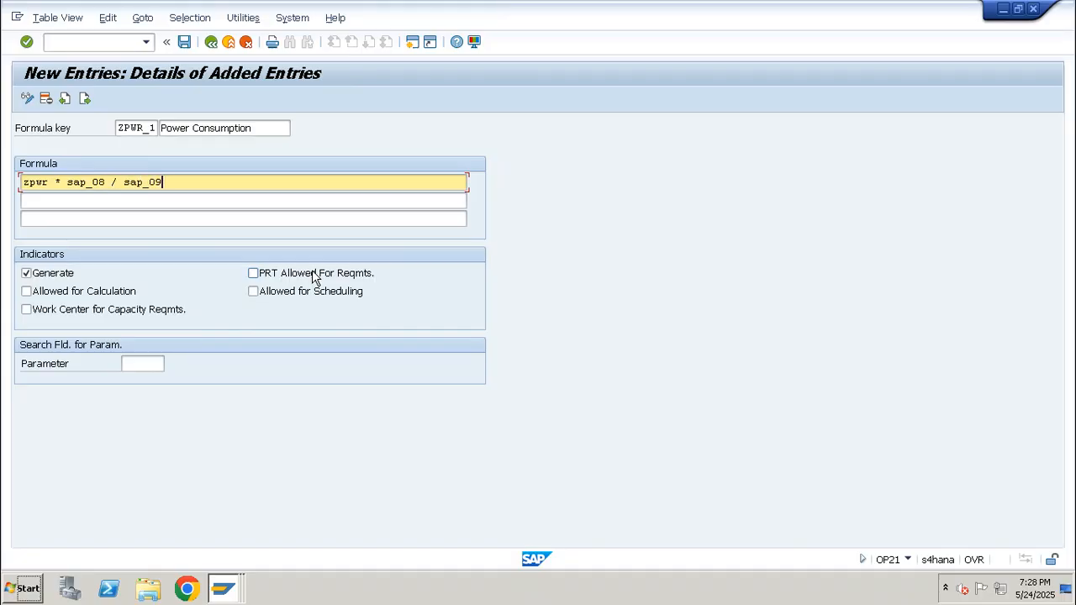
pyautogui.press('Return')
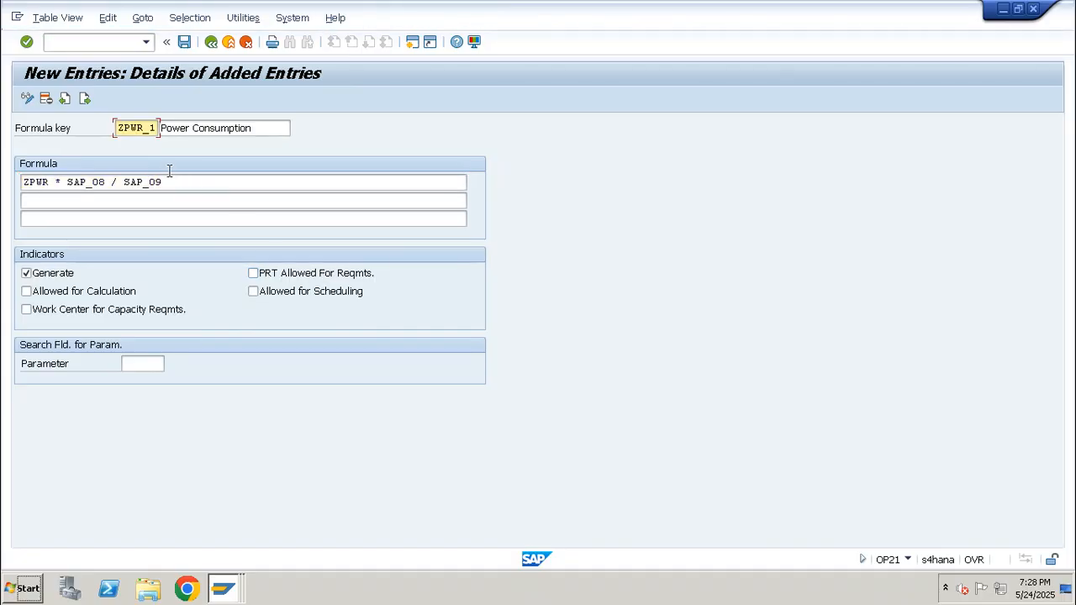
pyautogui.moveTo(169, 180); pyautogui.dragTo(57, 181)
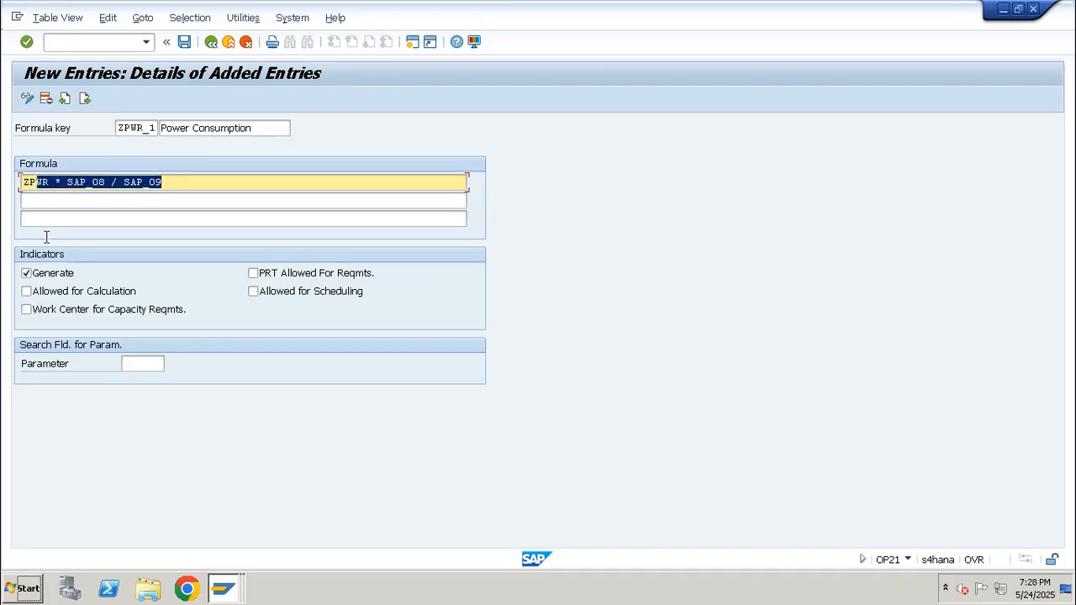
# Allow ZPWR_1 for calculation, work center capacity requirements and scheduling, and save it to the proposed customizing request.
pyautogui.click(26, 291)
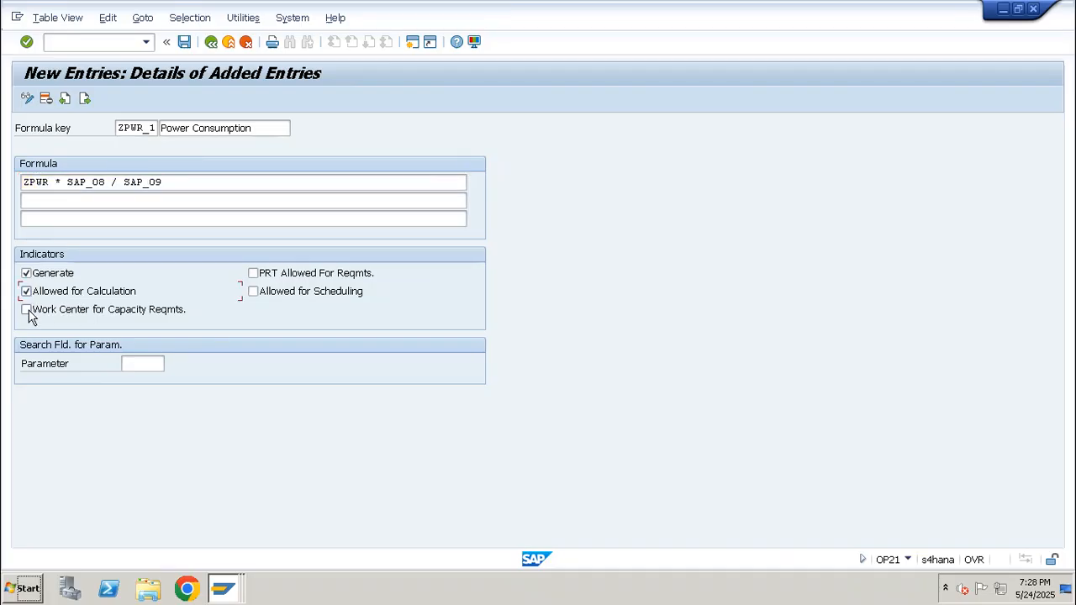
pyautogui.click(26, 309)
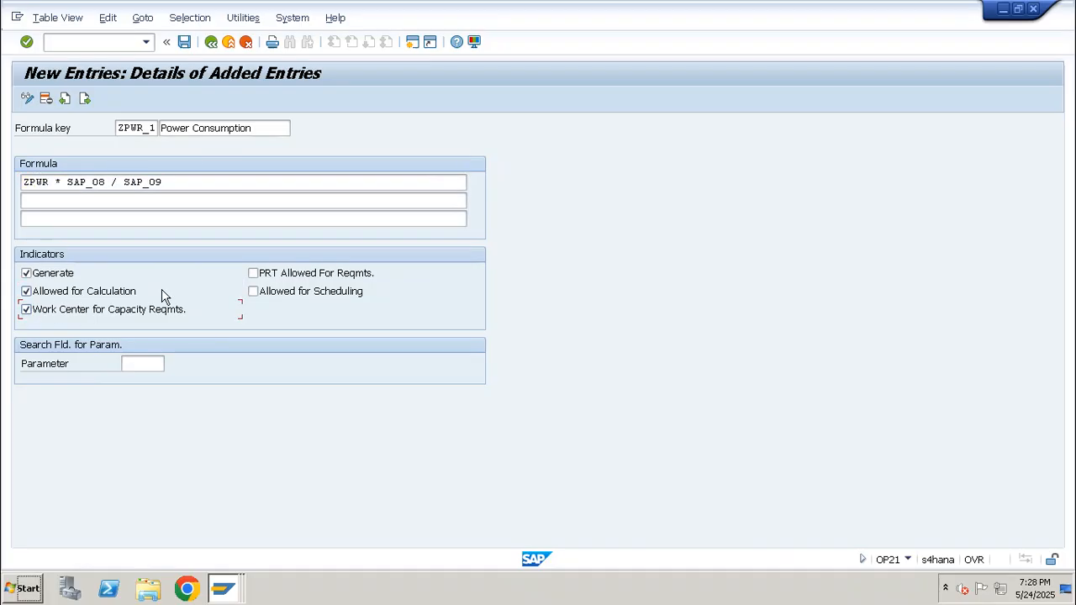
pyautogui.click(253, 292)
pyautogui.click(184, 42)
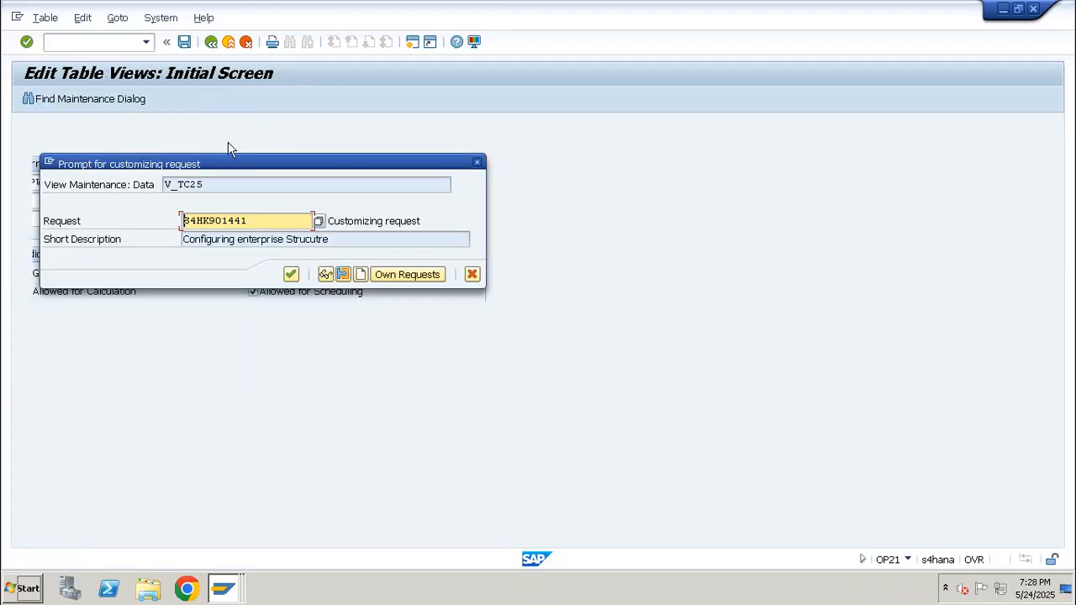
pyautogui.click(290, 275)
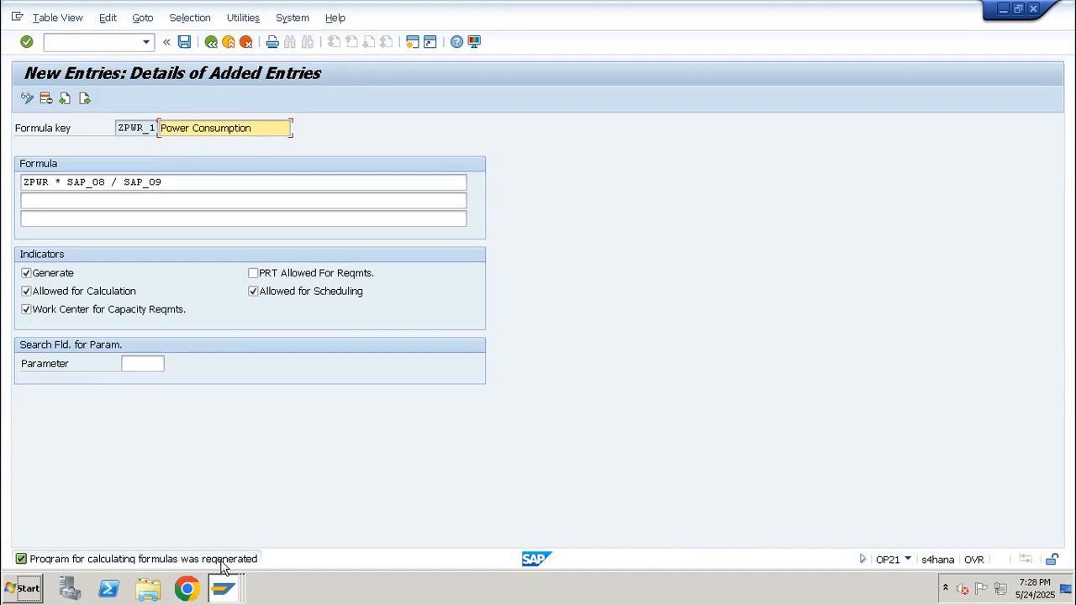
# Reopen the ZPWR_1 entry from the formula overview to check its definition, and return to the overview.
pyautogui.click(211, 42)
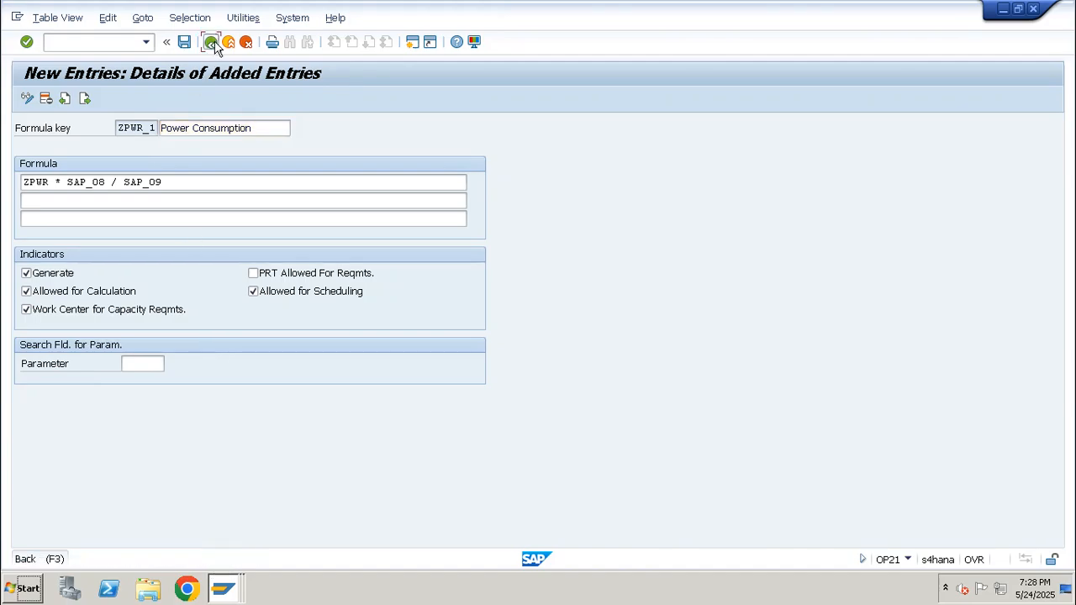
pyautogui.click(211, 42)
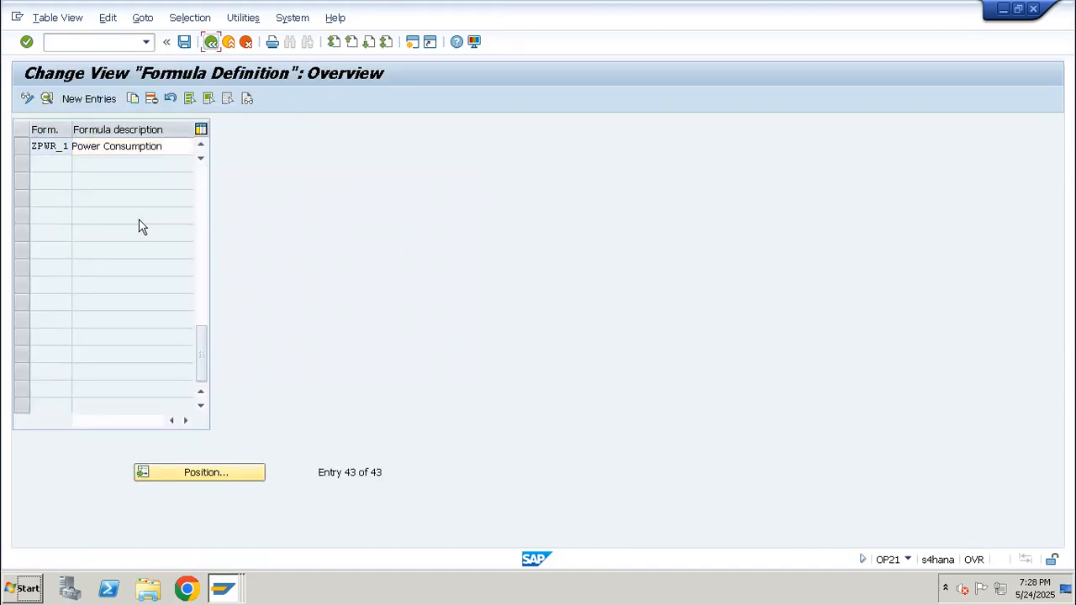
pyautogui.doubleClick(62, 148)
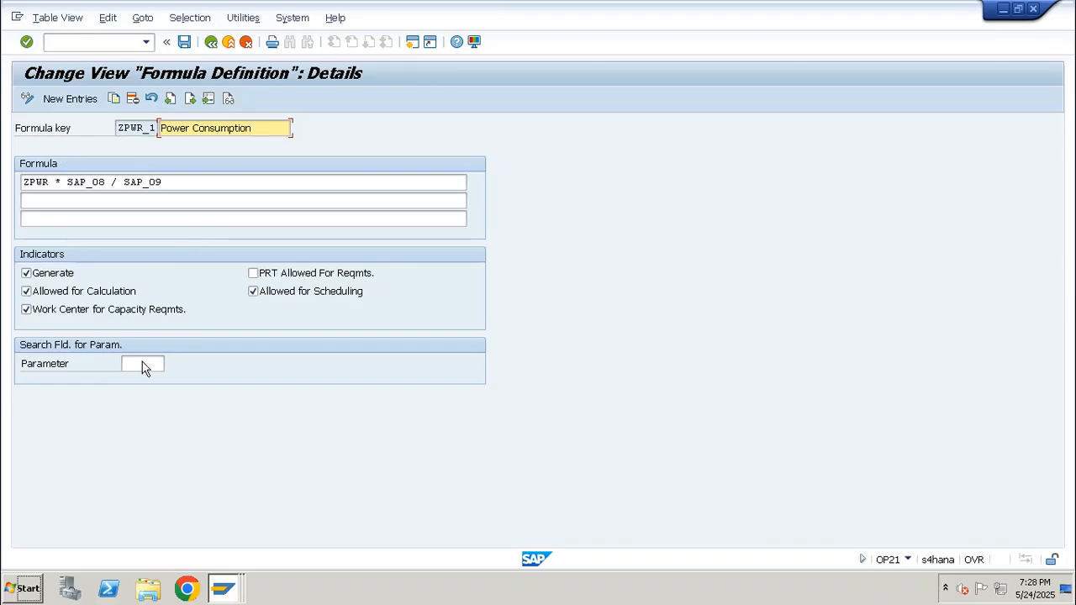
pyautogui.moveTo(183, 184); pyautogui.dragTo(18, 183)
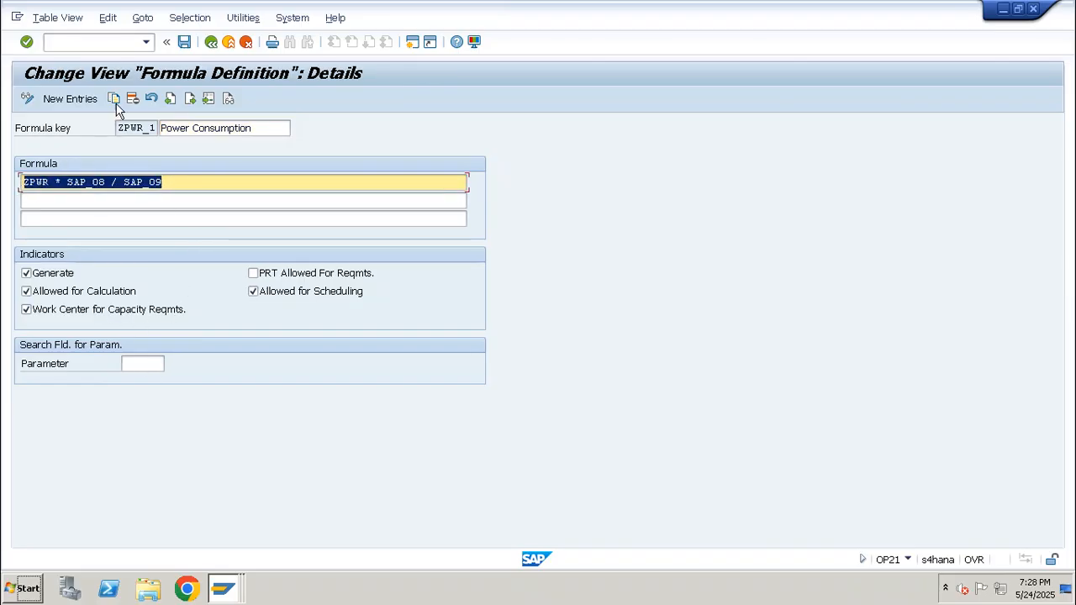
pyautogui.click(211, 42)
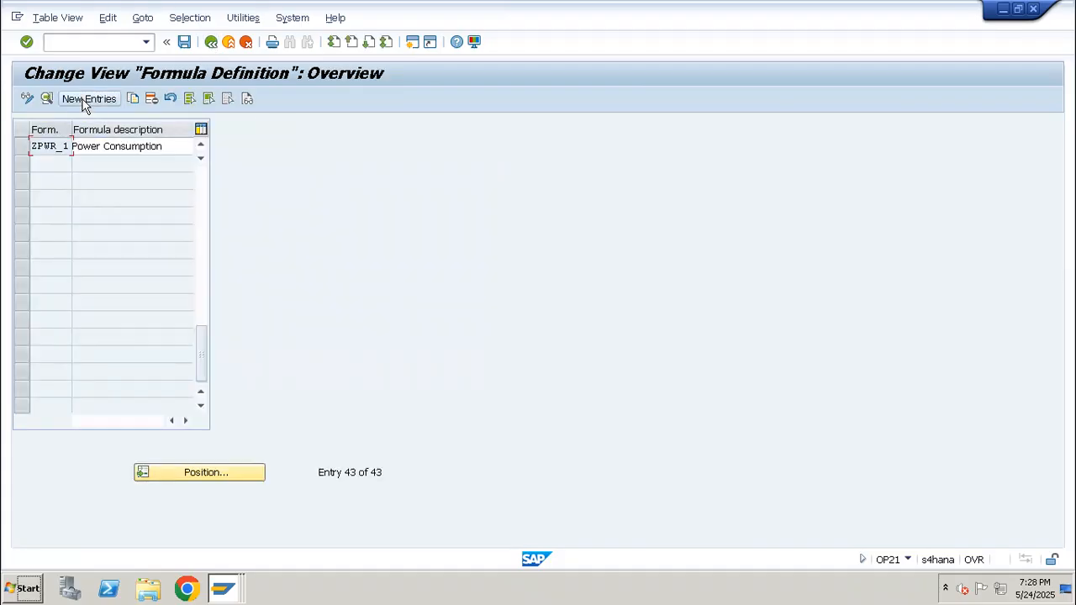
# Create a new formula entry with key ZSTM_1 and description "Steam Consumption".
pyautogui.click(88, 99)
pyautogui.write('zt')
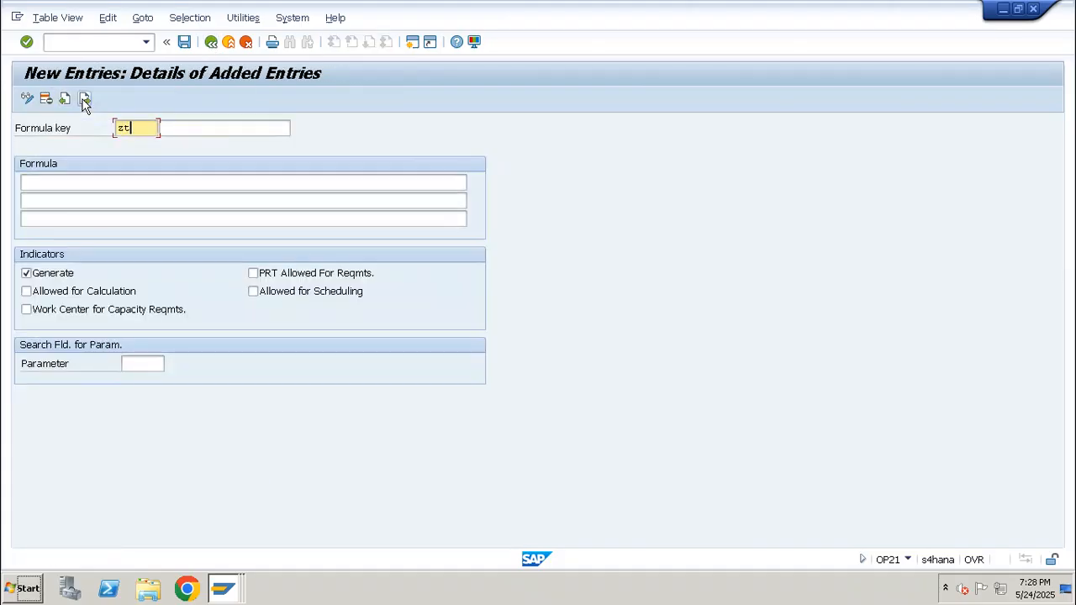
pyautogui.write('sm')
pyautogui.press('BackSpace')
pyautogui.press('BackSpace')
pyautogui.press('BackSpace')
pyautogui.write('zs')
pyautogui.press('Tab')
pyautogui.hotkey('shift', 'Tab')
pyautogui.write('1')
pyautogui.press('Tab')
pyautogui.write('St')
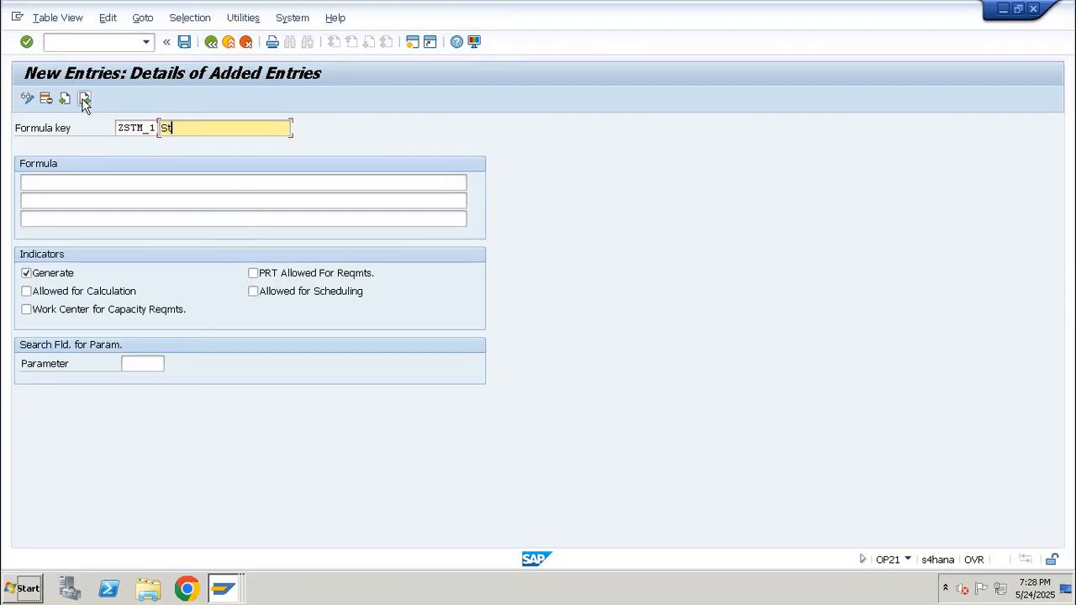
pyautogui.write('eam Consumption')
# Enter ZSTM * SAP_08 / SAP_09 as the formula of the ZSTM_1 entry.
pyautogui.press('Tab')
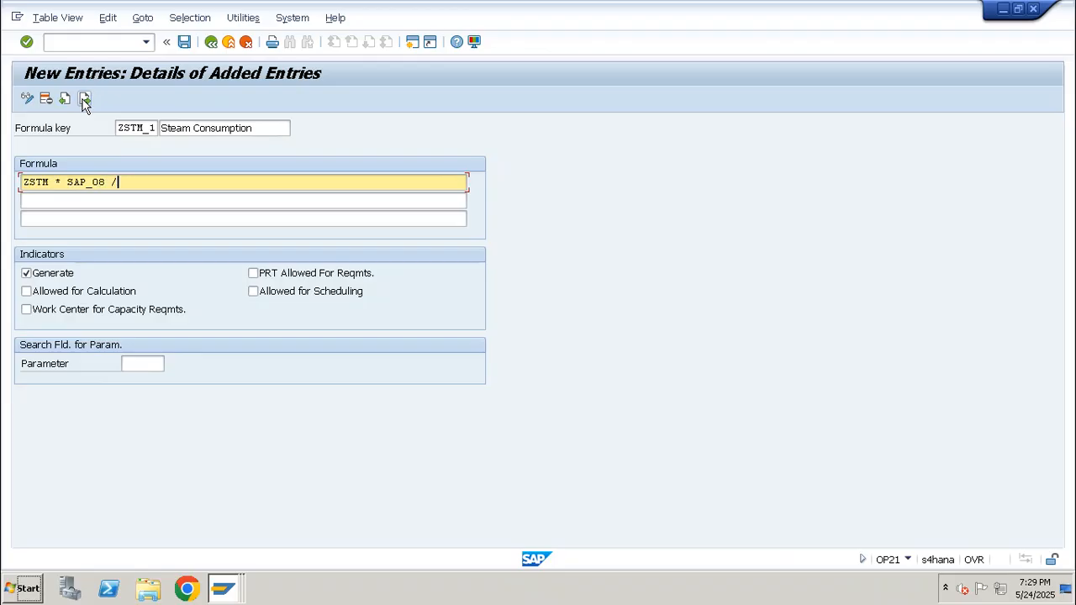
pyautogui.click(84, 99)
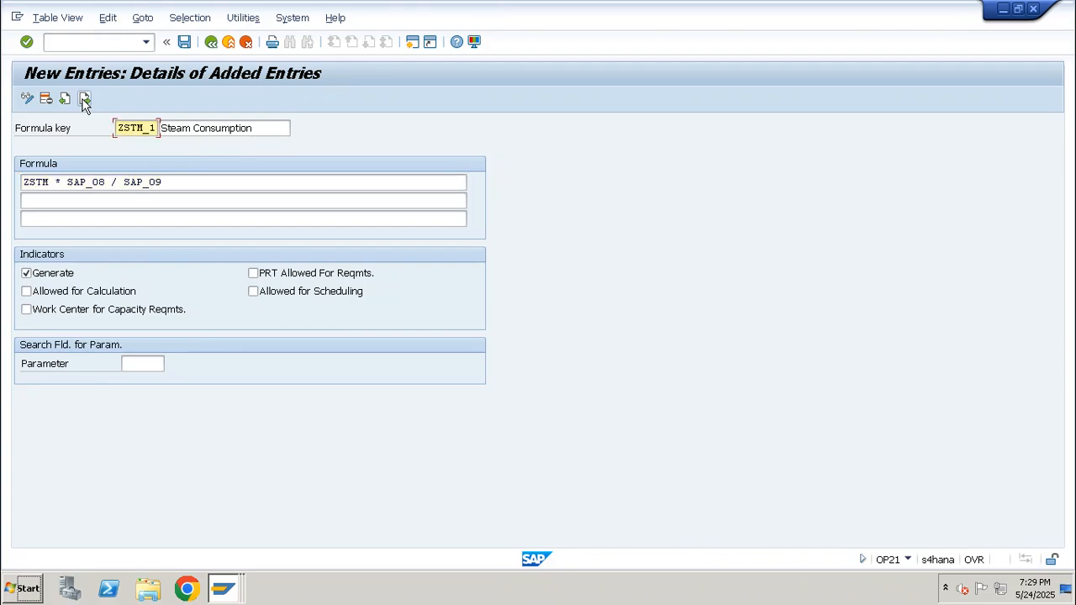
pyautogui.moveTo(163, 181); pyautogui.dragTo(22, 187)
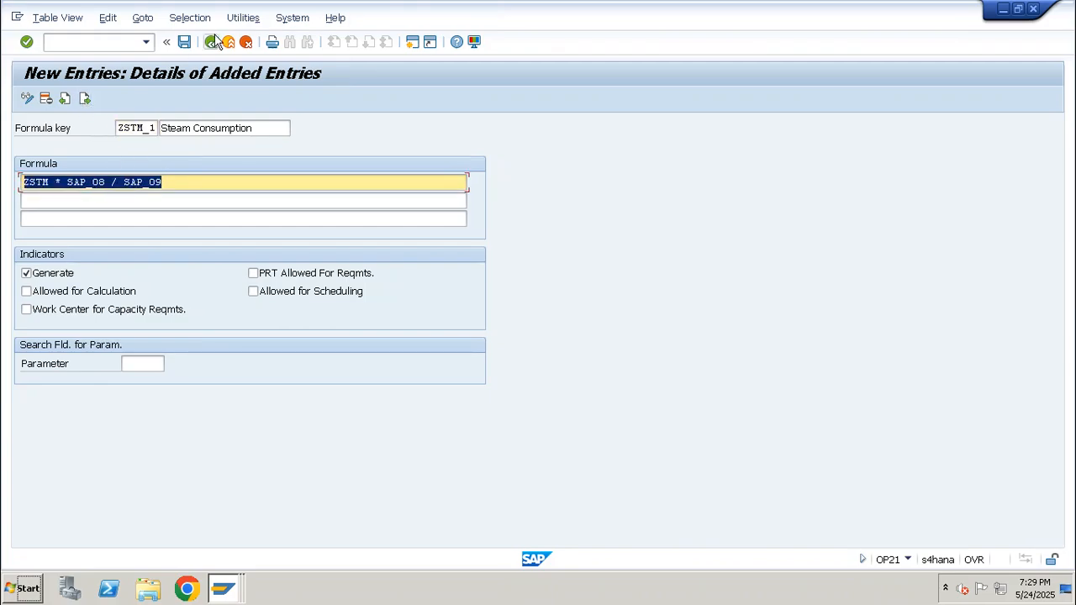
# Allow ZSTM_1 for calculation, work center capacity requirements and scheduling, save it and return to the formula overview.
pyautogui.click(82, 293)
pyautogui.click(82, 311)
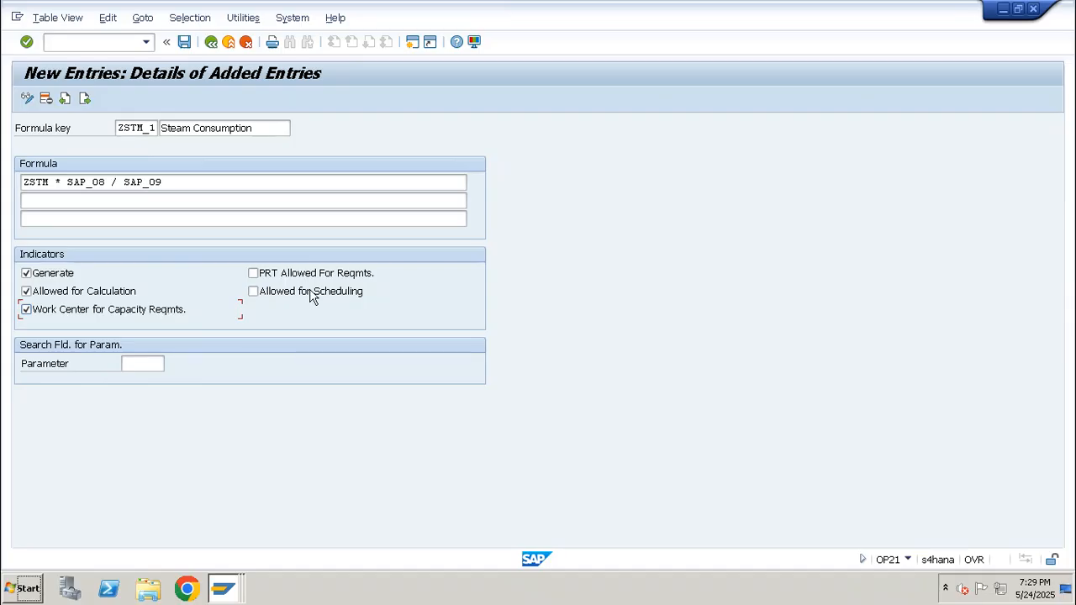
pyautogui.click(302, 293)
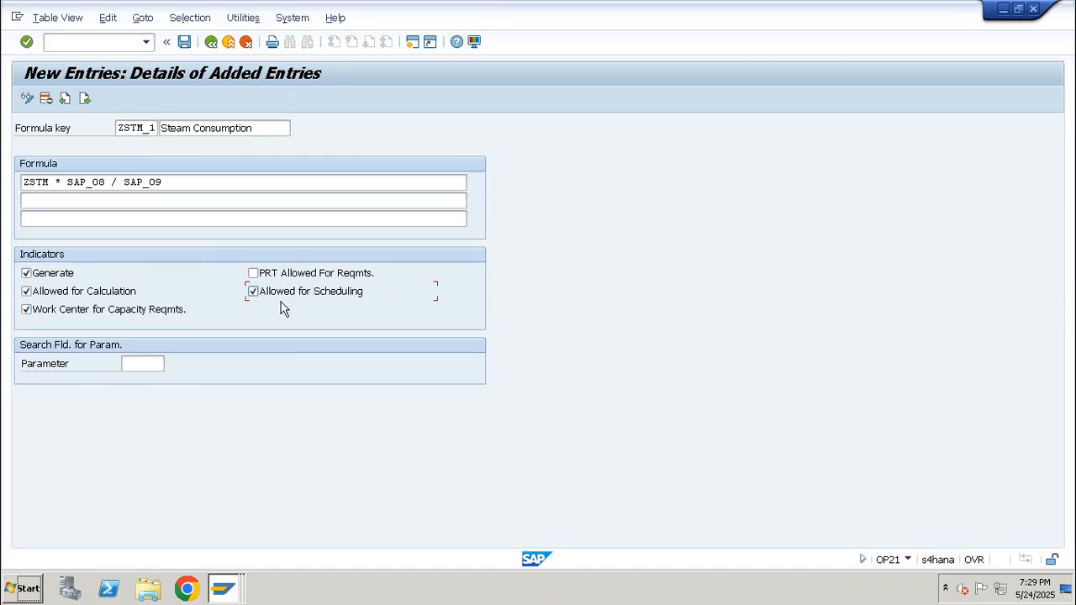
pyautogui.click(185, 42)
pyautogui.click(211, 44)
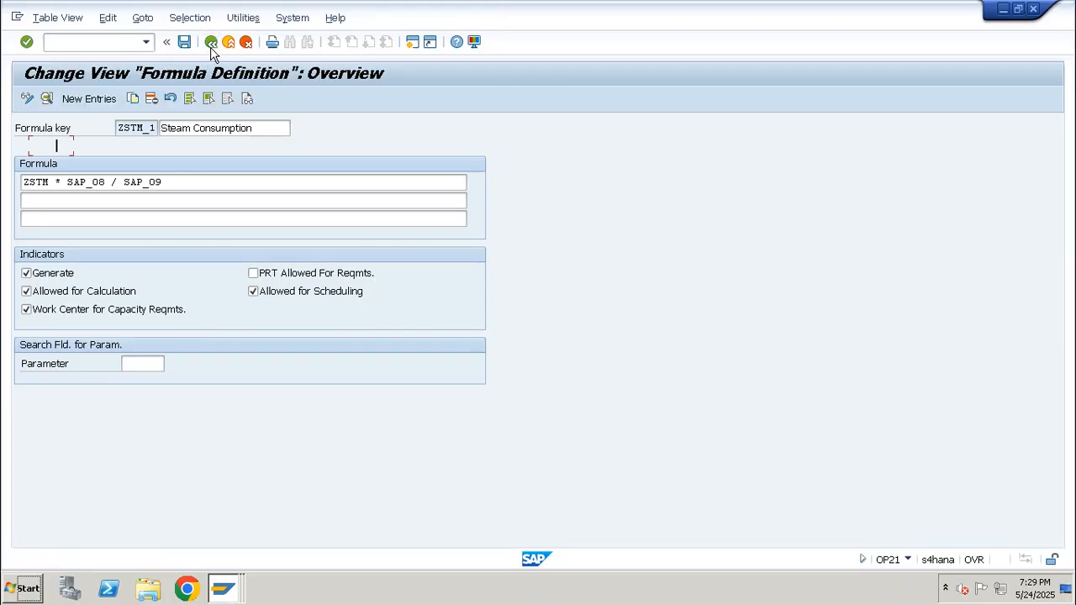
# Copy the ZSTM_1 entry and change the formula in the copy to ZAIR * SAP_08 / SAP_09.
pyautogui.click(24, 148)
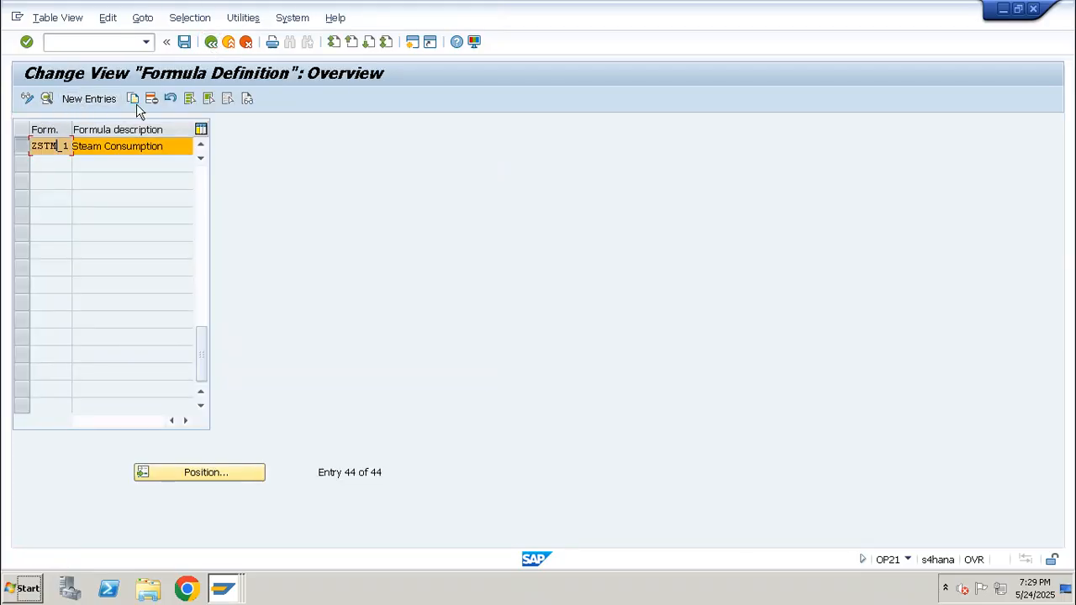
pyautogui.click(133, 99)
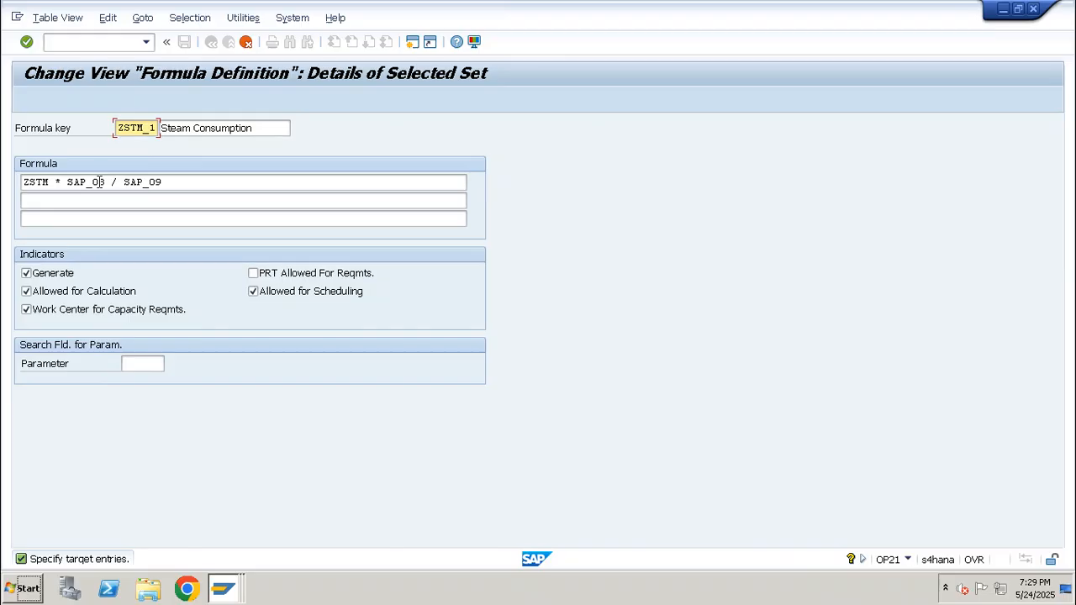
pyautogui.moveTo(168, 182); pyautogui.dragTo(69, 186)
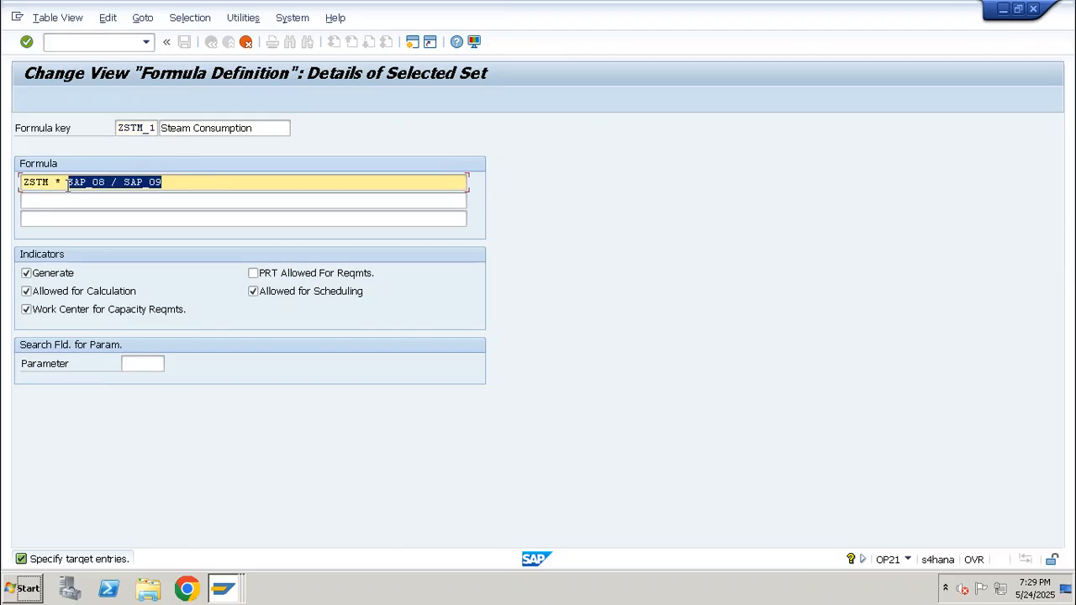
pyautogui.press('BackSpace')
pyautogui.press('BackSpace')
pyautogui.press('BackSpace')
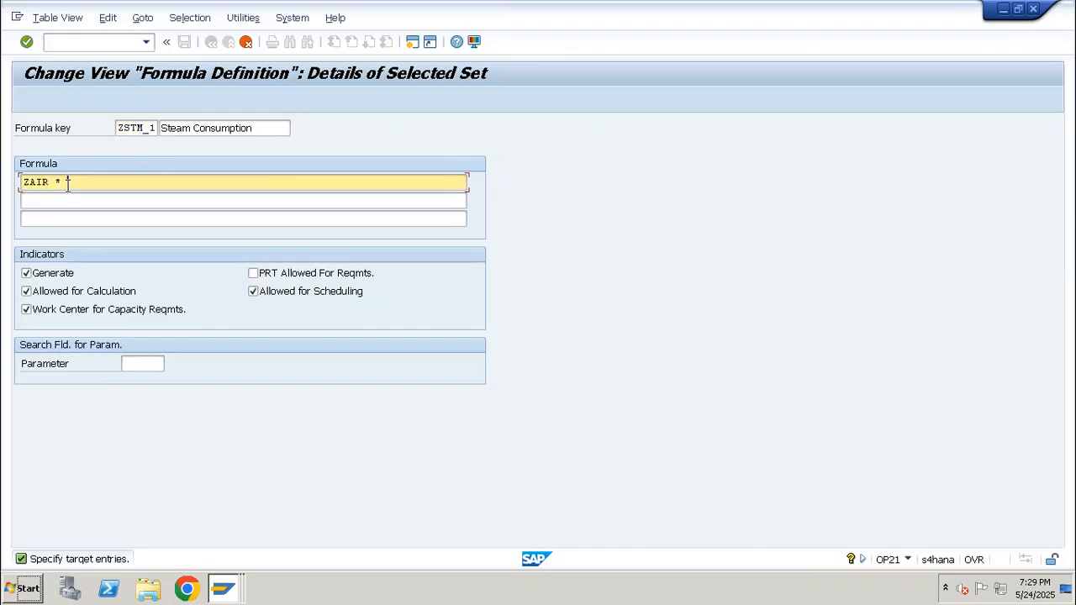
pyautogui.write('Machine _01')
pyautogui.press('BackSpace')
pyautogui.press('BackSpace')
pyautogui.press('BackSpace')
pyautogui.press('BackSpace')
pyautogui.press('BackSpace')
pyautogui.press('BackSpace')
pyautogui.write('* SAP')
pyautogui.press('Return')
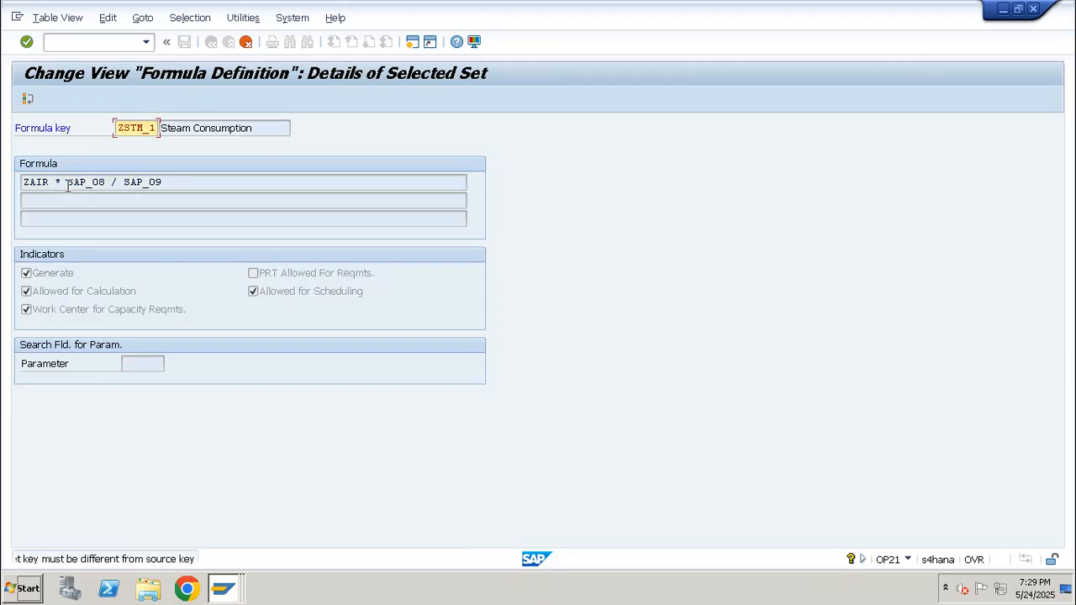
# Give the copied formula the key ZAIR_1 and the description "AIR CONSUPTION", and return to the formula overview.
pyautogui.hotkey('ctrl', 'a')
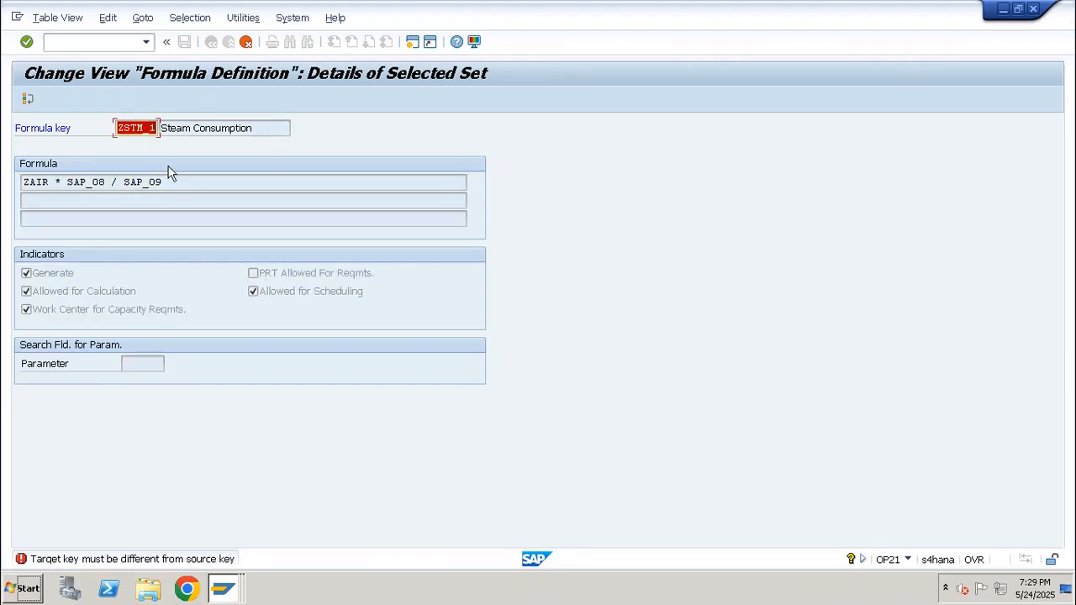
pyautogui.write('ZAIR_')
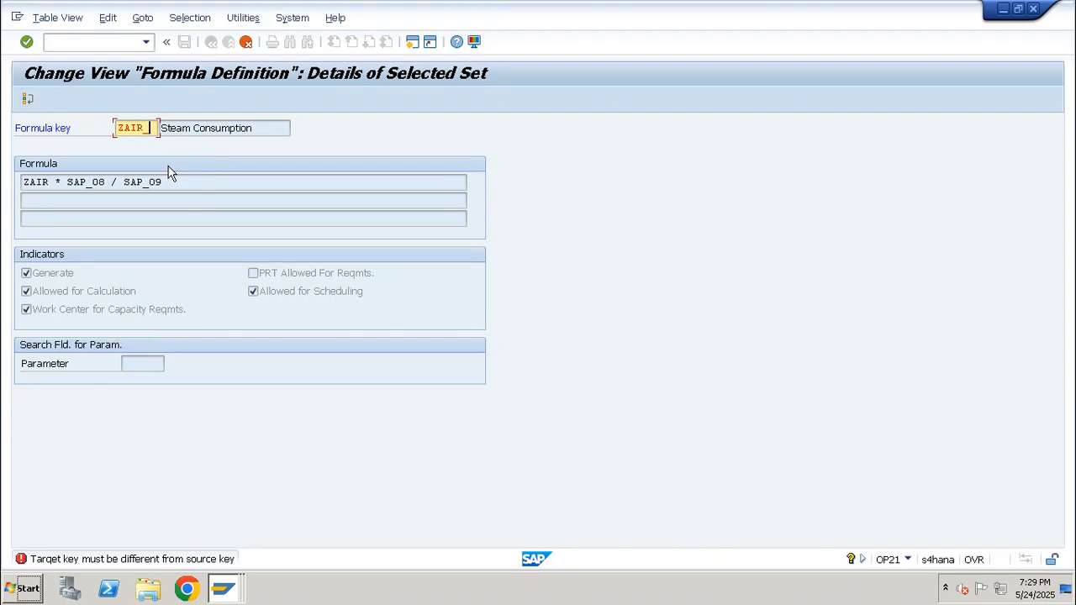
pyautogui.write('1')
pyautogui.press('Return')
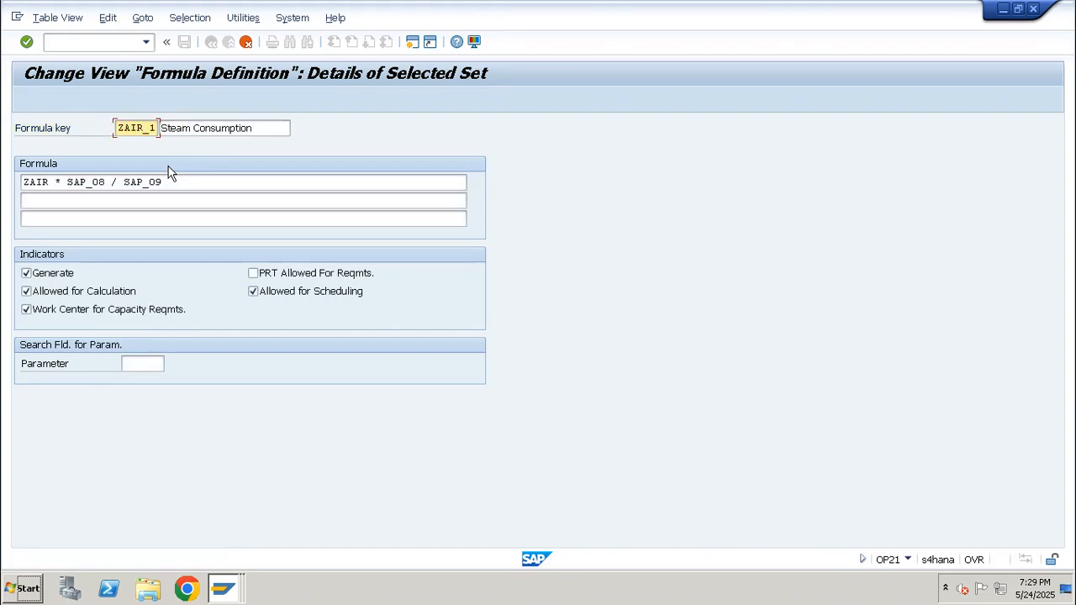
pyautogui.moveTo(262, 128); pyautogui.dragTo(142, 127)
pyautogui.write('A')
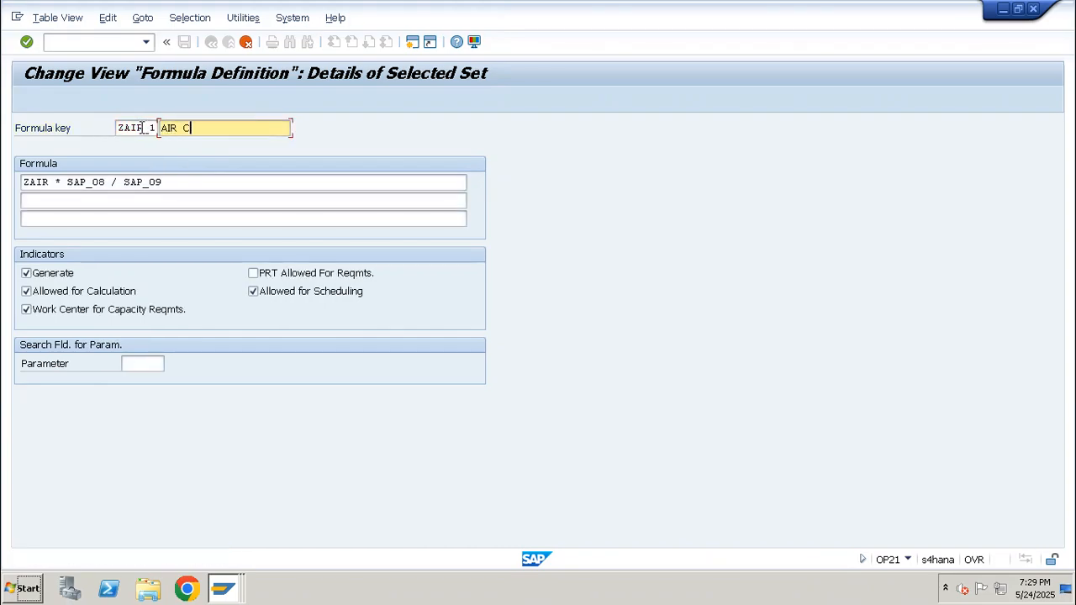
pyautogui.write('IR  CONSUPTION')
pyautogui.press('F3')
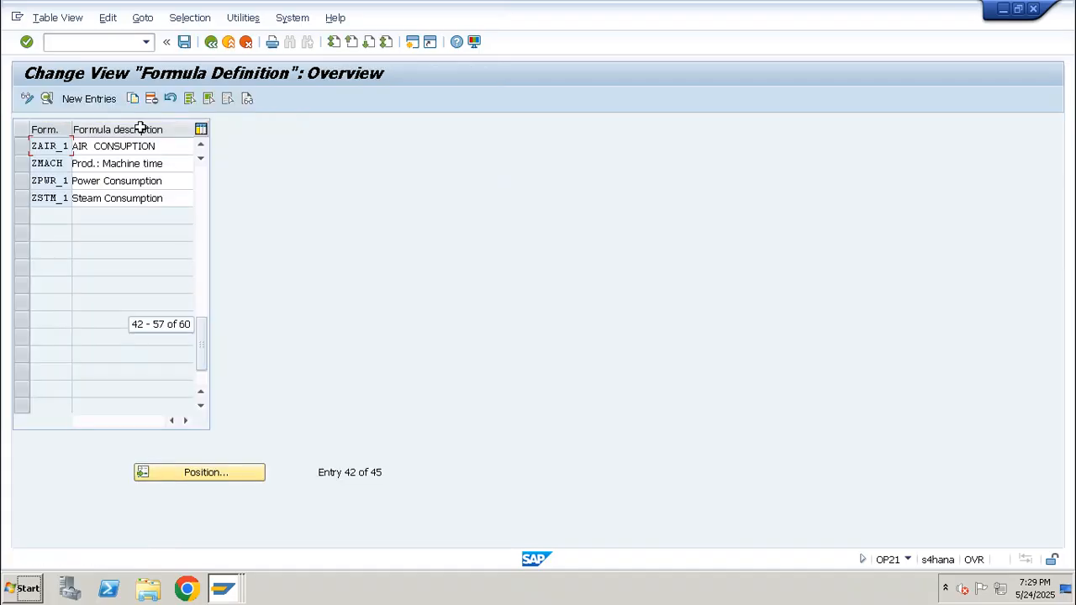
# Create a new formula entry with key ZMAC_1 and description "MACHINE HR".
pyautogui.click(91, 99)
pyautogui.write('Z')
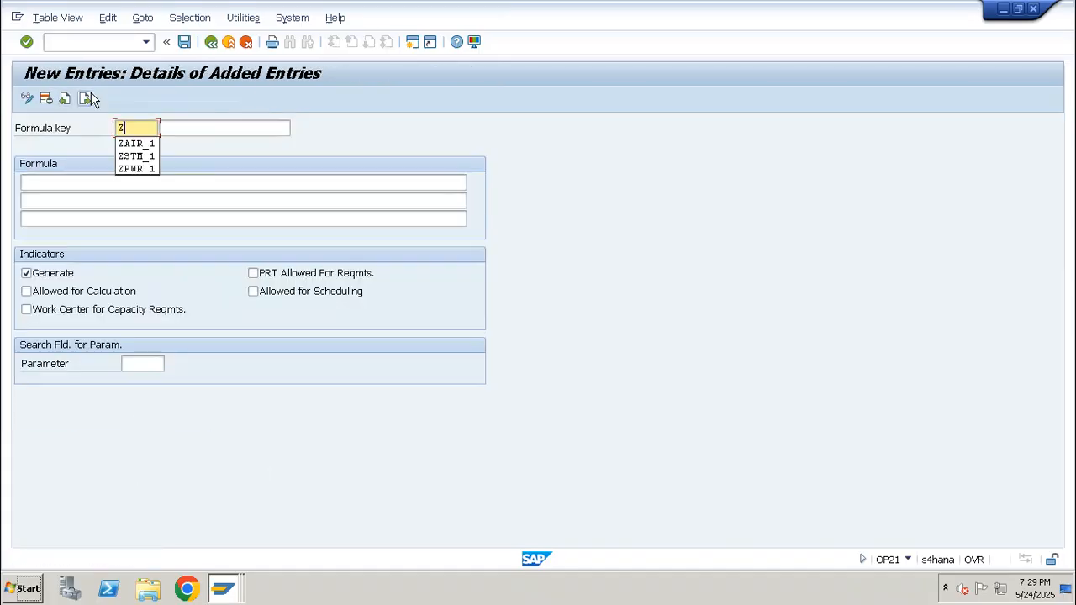
pyautogui.write('MAC_1')
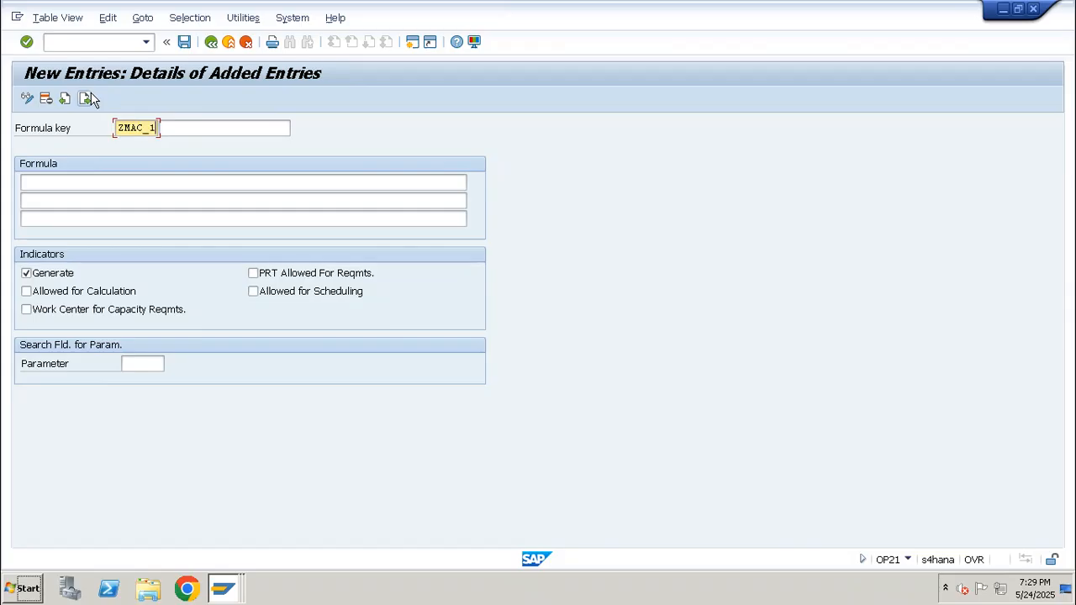
pyautogui.press('Tab')
pyautogui.write('MACHINE')
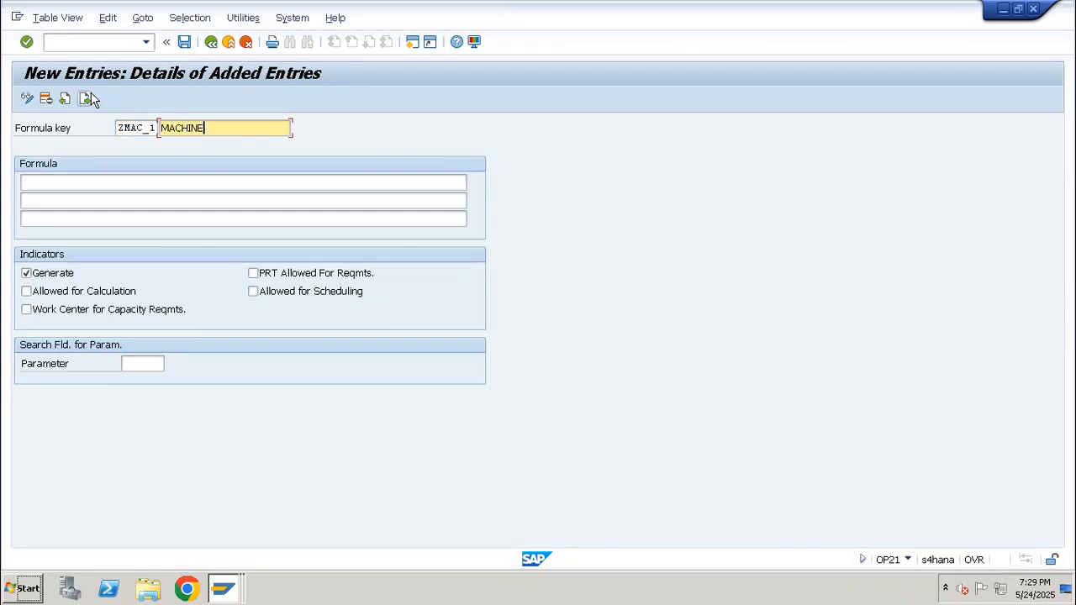
pyautogui.write(' HR')
# Consult the machine parameter in the Excel worksheet and enter SAP_02 * SAP_08 / SAP_09 as the ZMAC_1 formula in SAP.
pyautogui.click(56, 180)
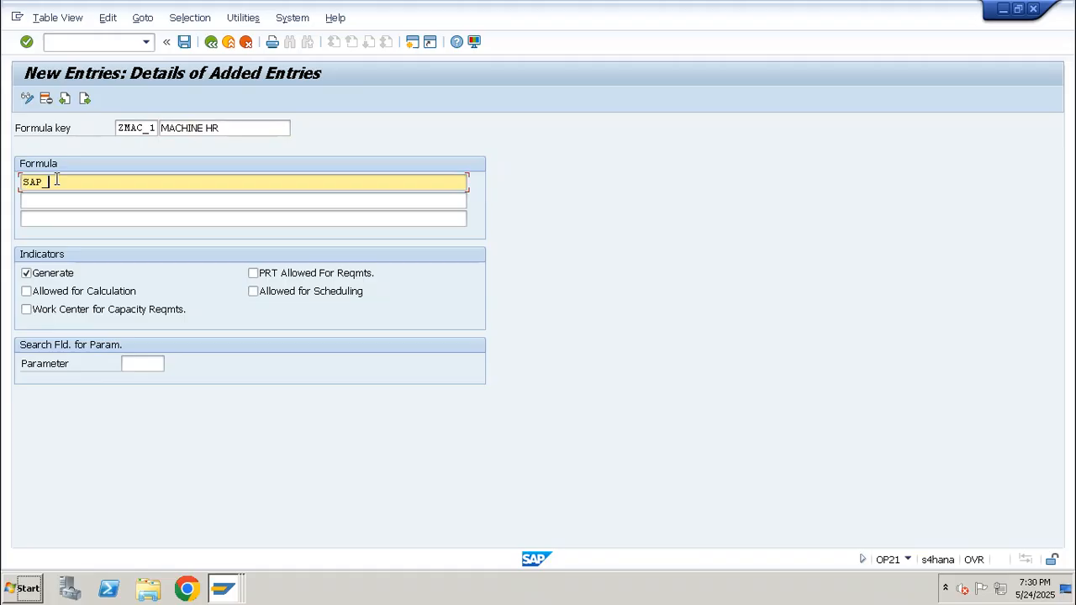
pyautogui.click(696, 11)
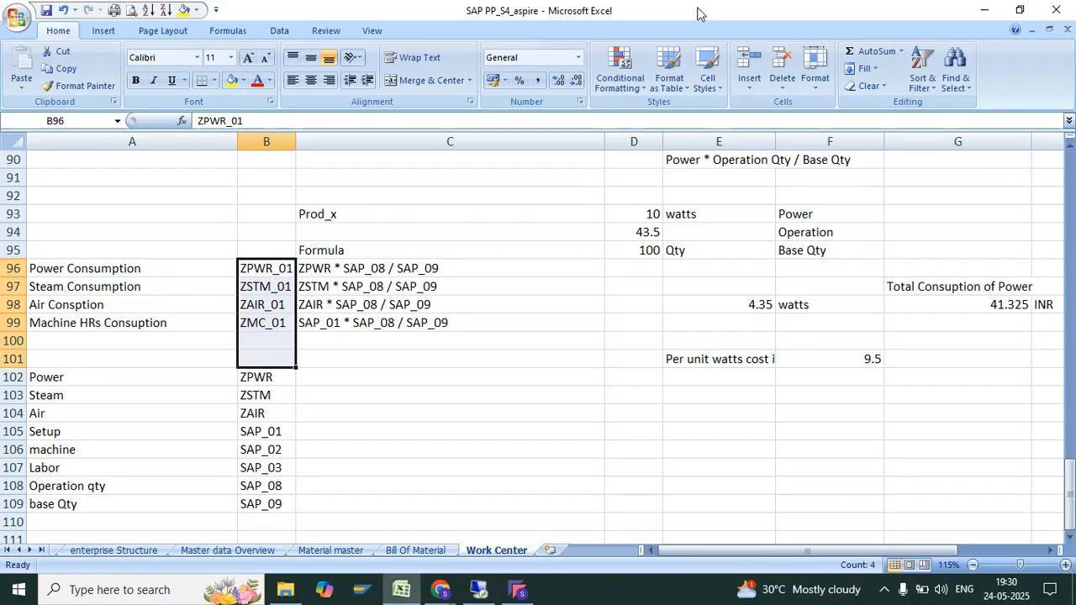
pyautogui.moveTo(87, 453); pyautogui.dragTo(134, 433)
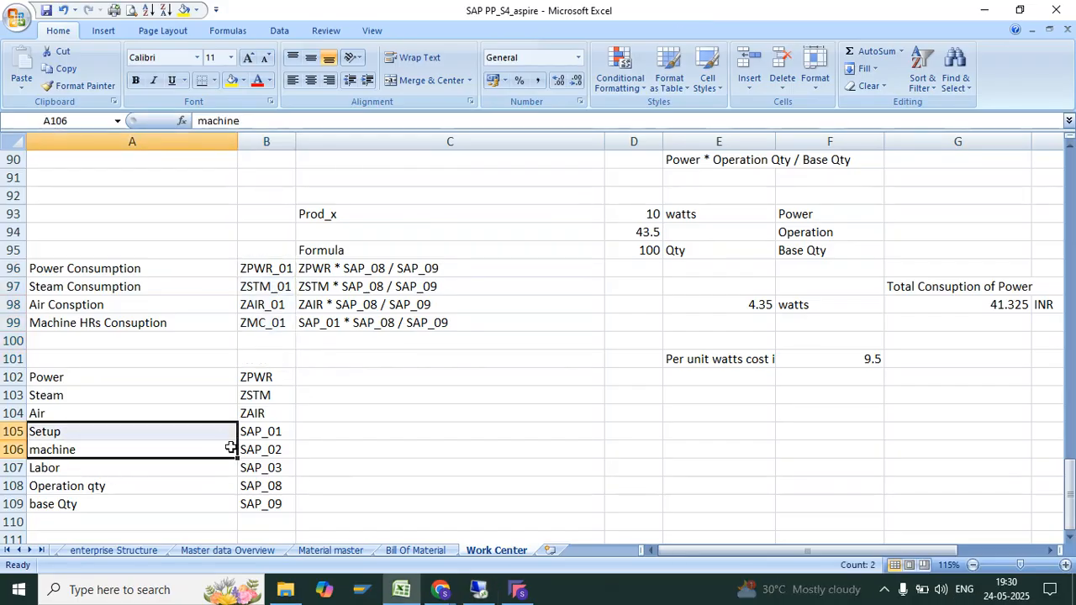
pyautogui.click(257, 450)
pyautogui.click(517, 589)
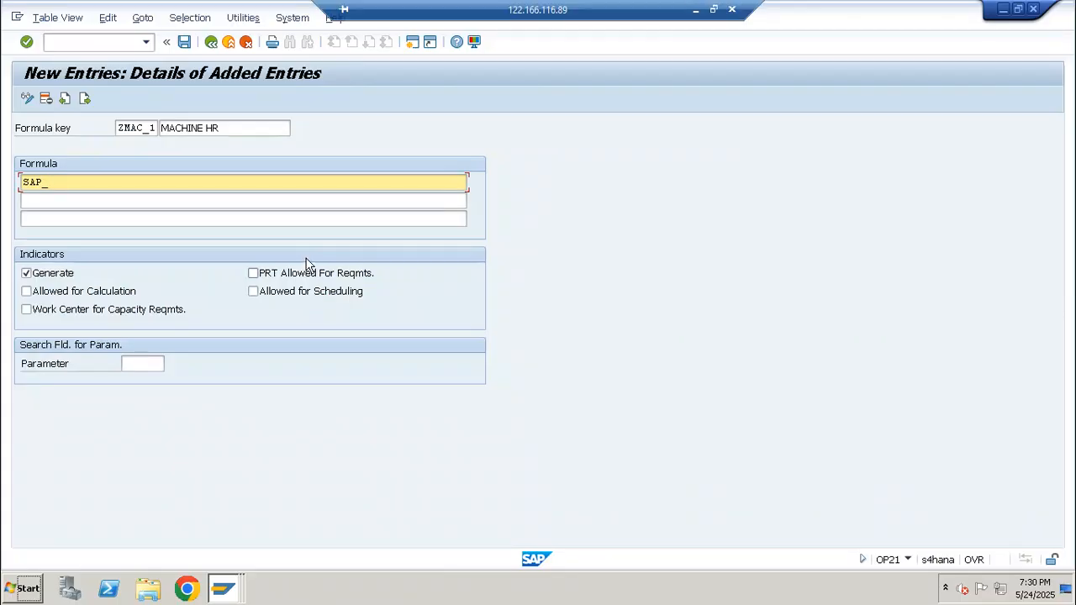
pyautogui.write('02 * SAP')
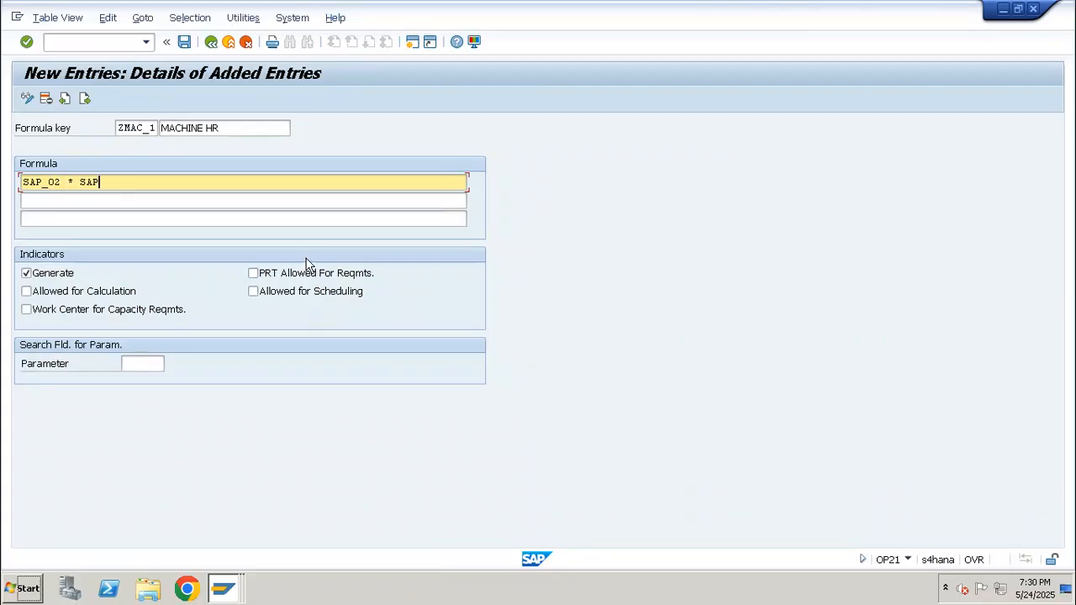
pyautogui.write('_08 / SAP_09')
pyautogui.press('Return')
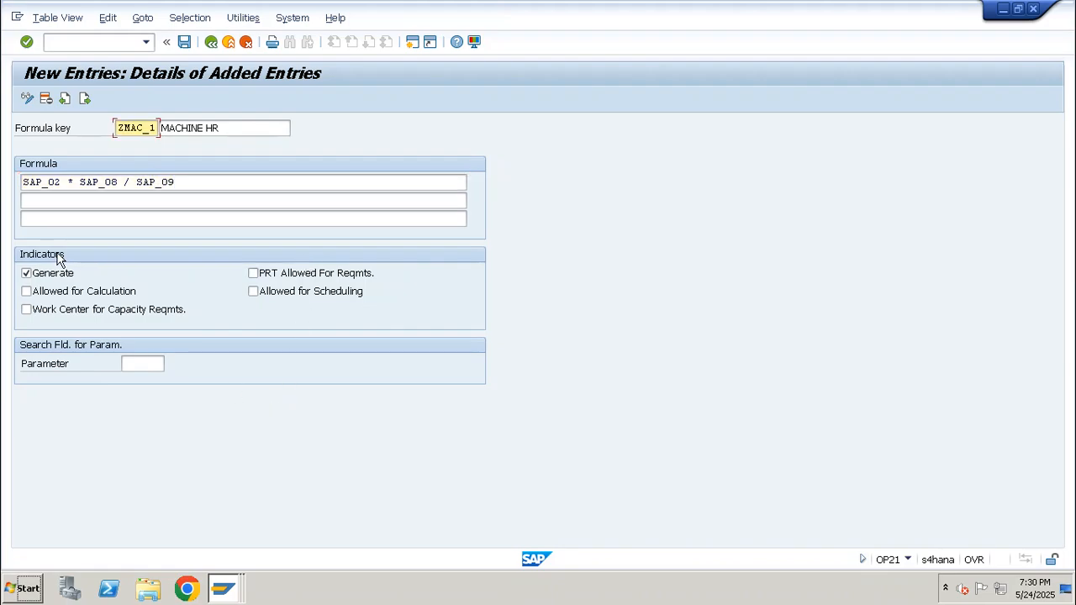
# Allow ZMAC_1 for calculation, work center capacity requirements and scheduling, and save the entry.
pyautogui.click(61, 291)
pyautogui.click(59, 311)
pyautogui.click(265, 296)
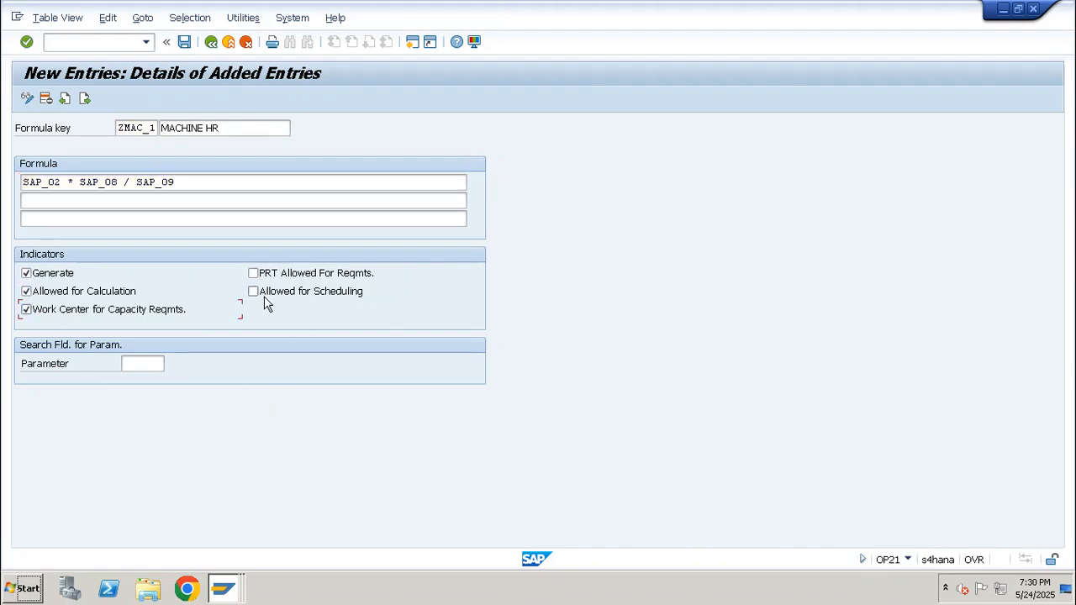
pyautogui.click(184, 41)
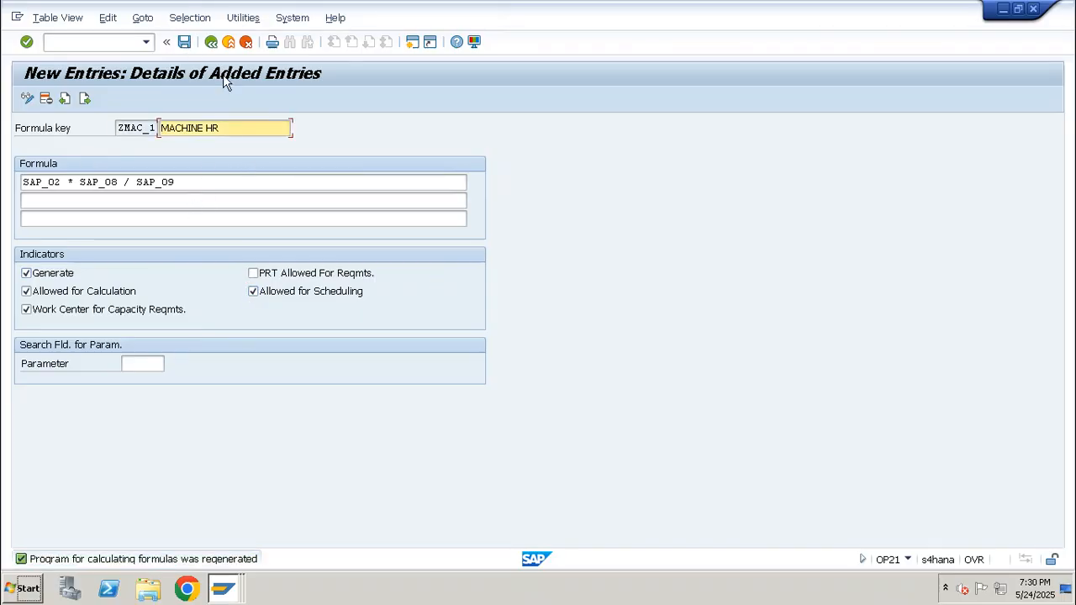
# Switch to the work center creation session for ZPRES_01 and clear the setup formula of the machine capacity.
pyautogui.hotkey('alt', 'Tab')
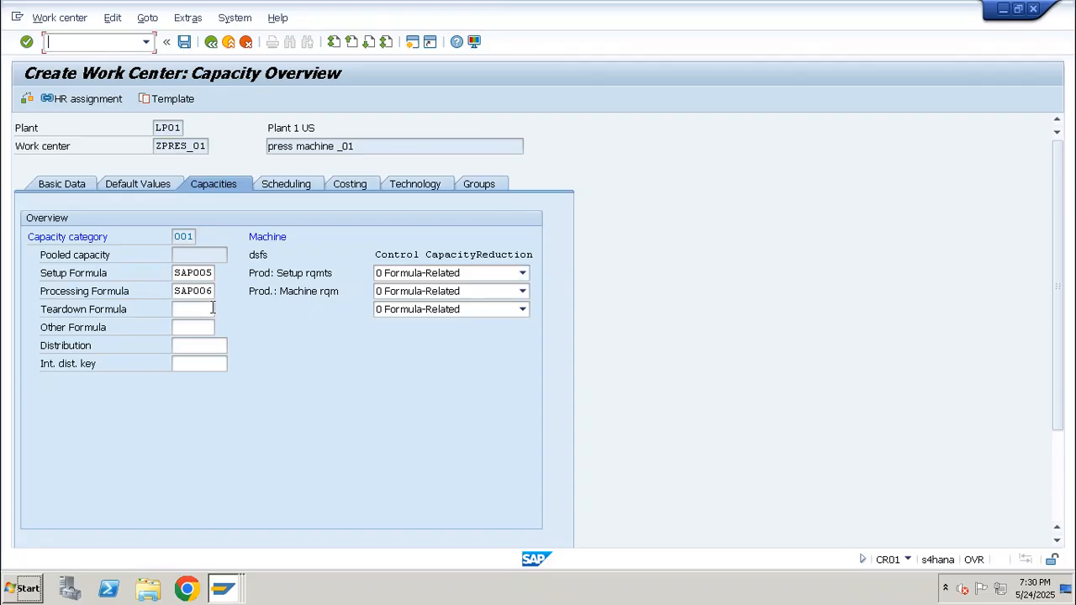
pyautogui.doubleClick(209, 272)
pyautogui.press('Delete')
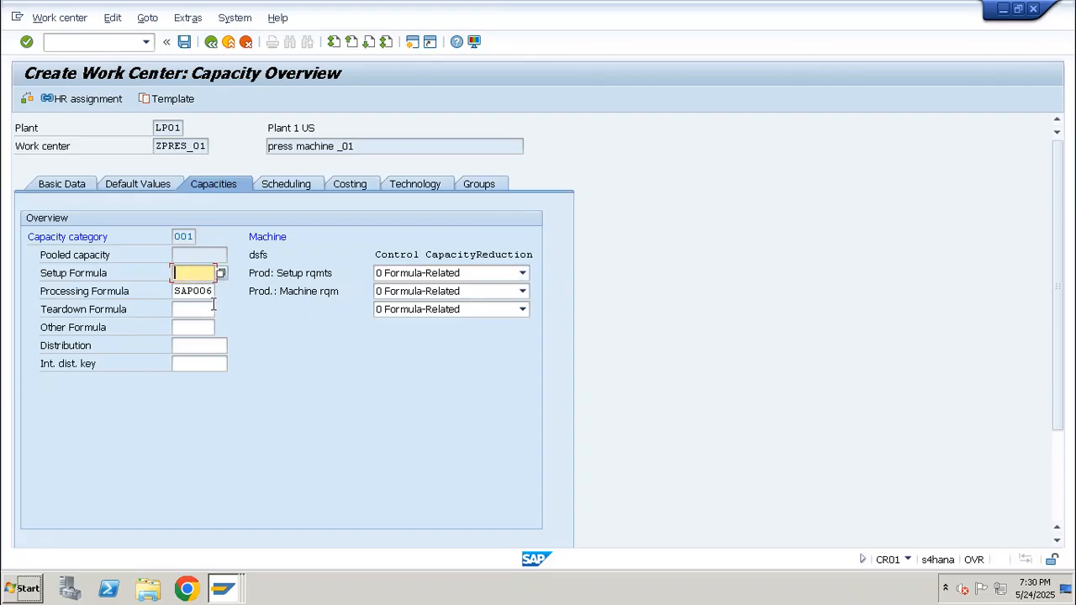
# Pick ZMAC_1 from the available formulas as the processing formula of the machine capacity.
pyautogui.click(210, 290)
pyautogui.click(220, 292)
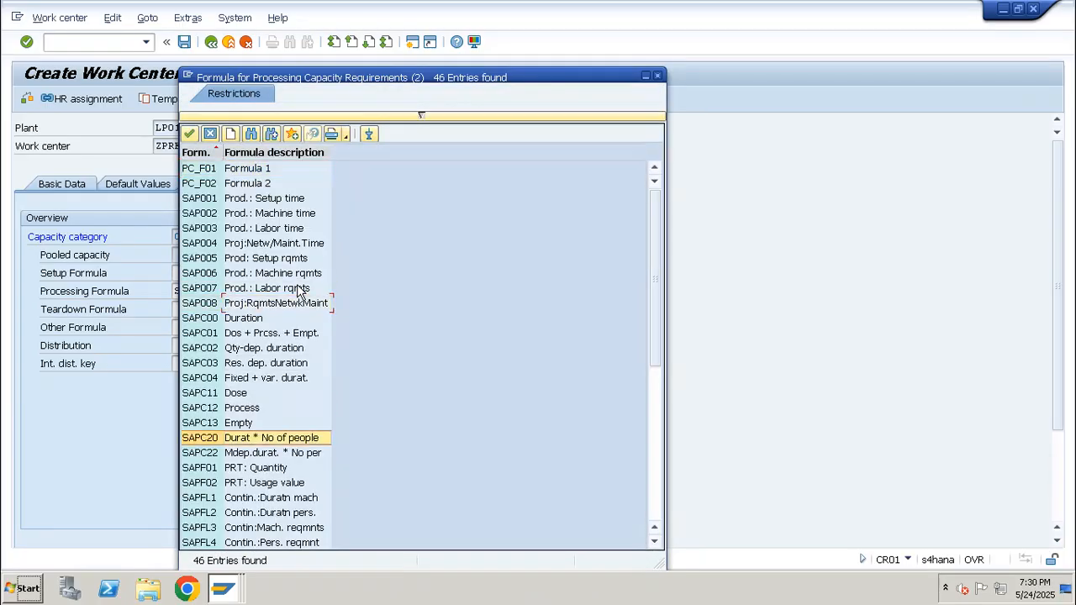
pyautogui.scroll(-7, 298, 290)
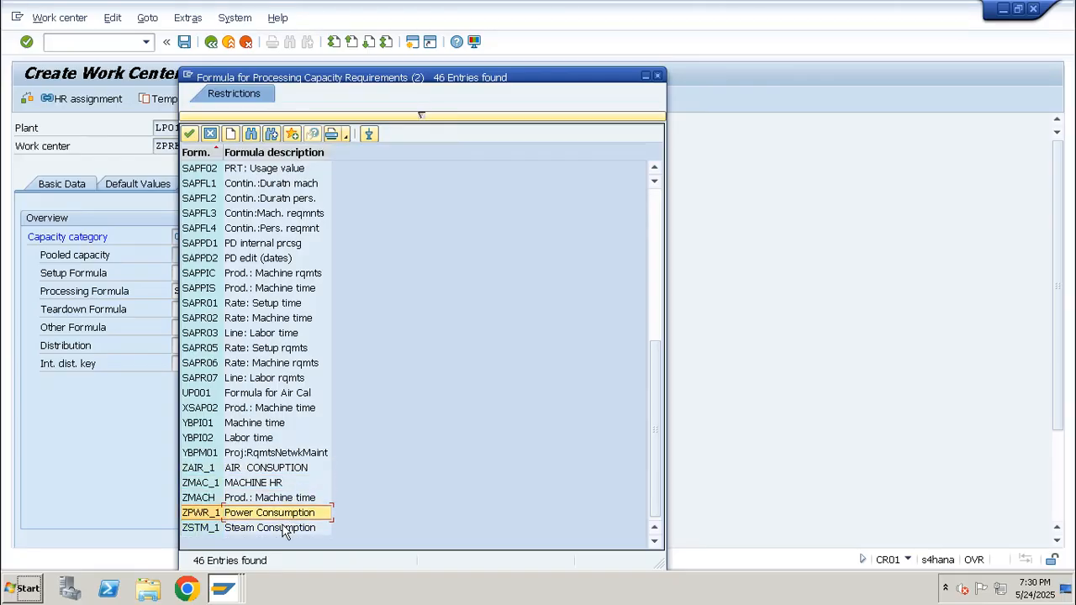
pyautogui.click(267, 484)
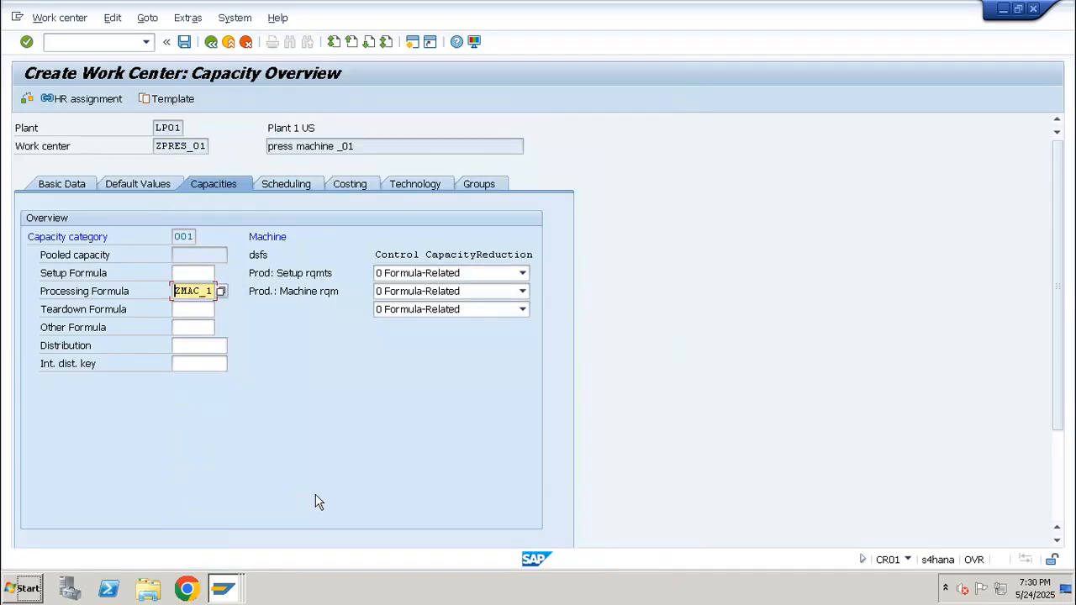
pyautogui.press('Return')
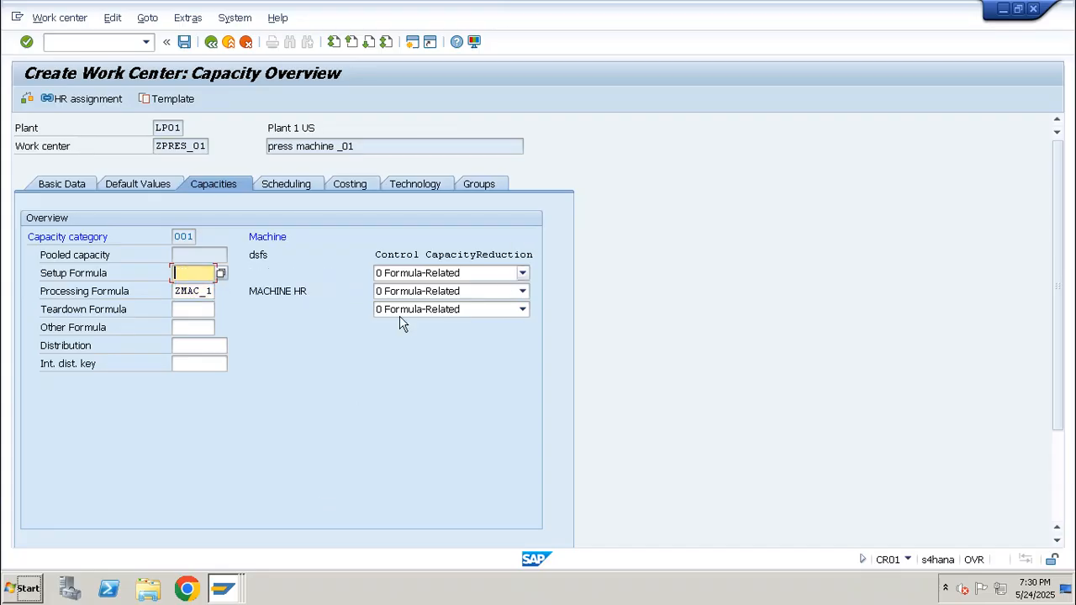
# Display the definition of the ZMAC_1 processing formula assigned to the machine capacity, and close it after reading.
pyautogui.moveTo(250, 291); pyautogui.dragTo(312, 291)
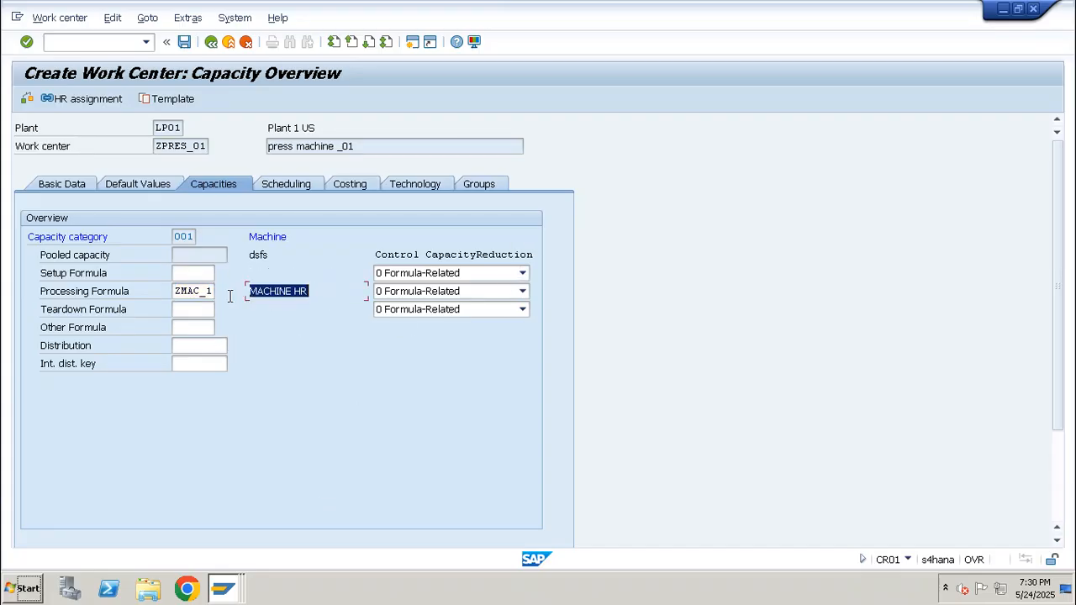
pyautogui.moveTo(1066, 252); pyautogui.dragTo(1064, 358)
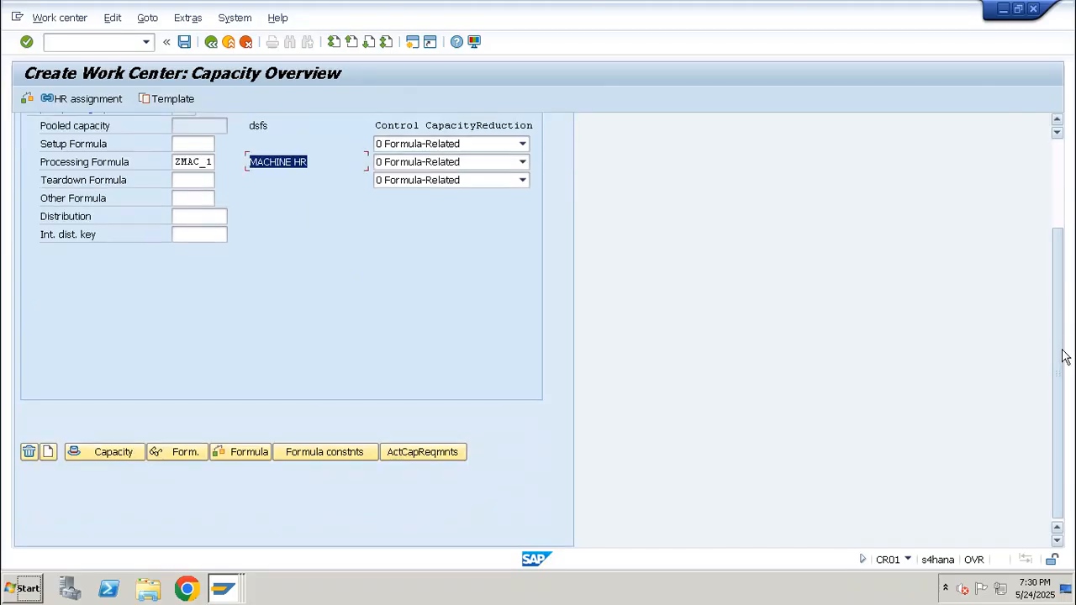
pyautogui.click(210, 160)
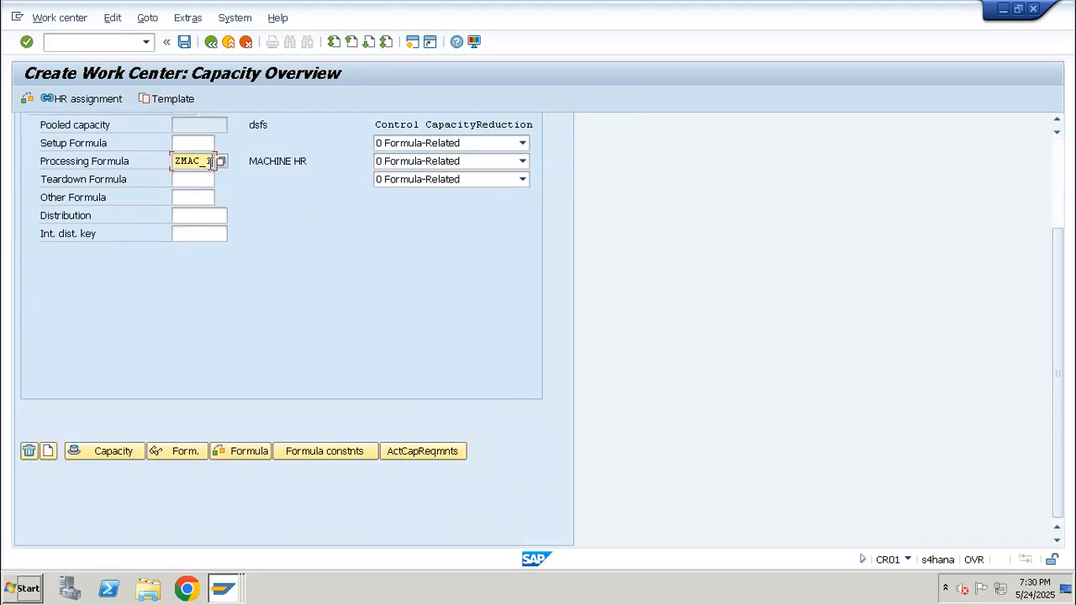
pyautogui.click(187, 452)
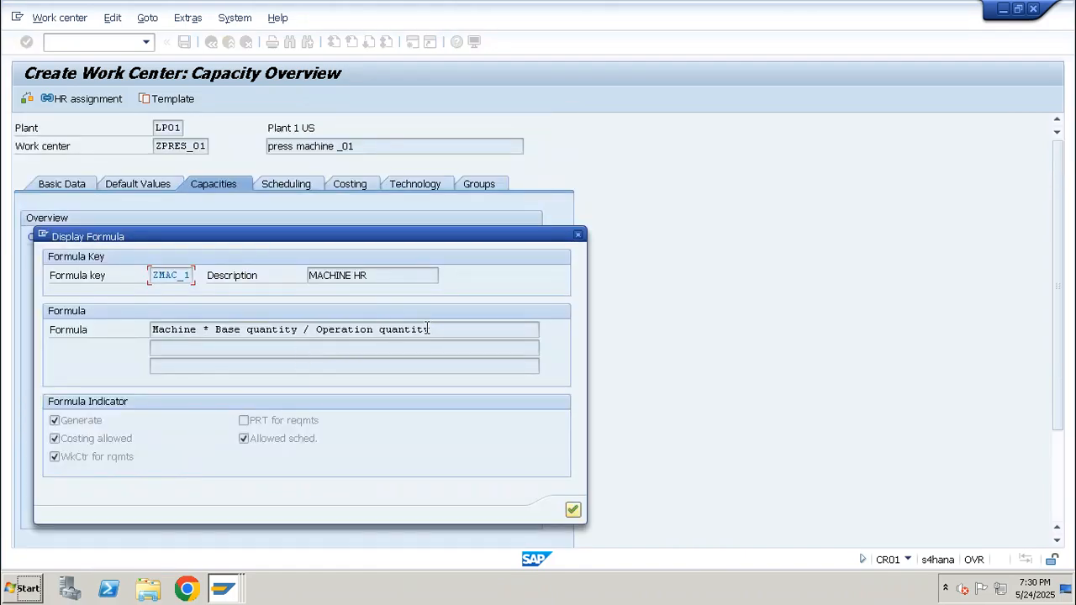
pyautogui.click(574, 510)
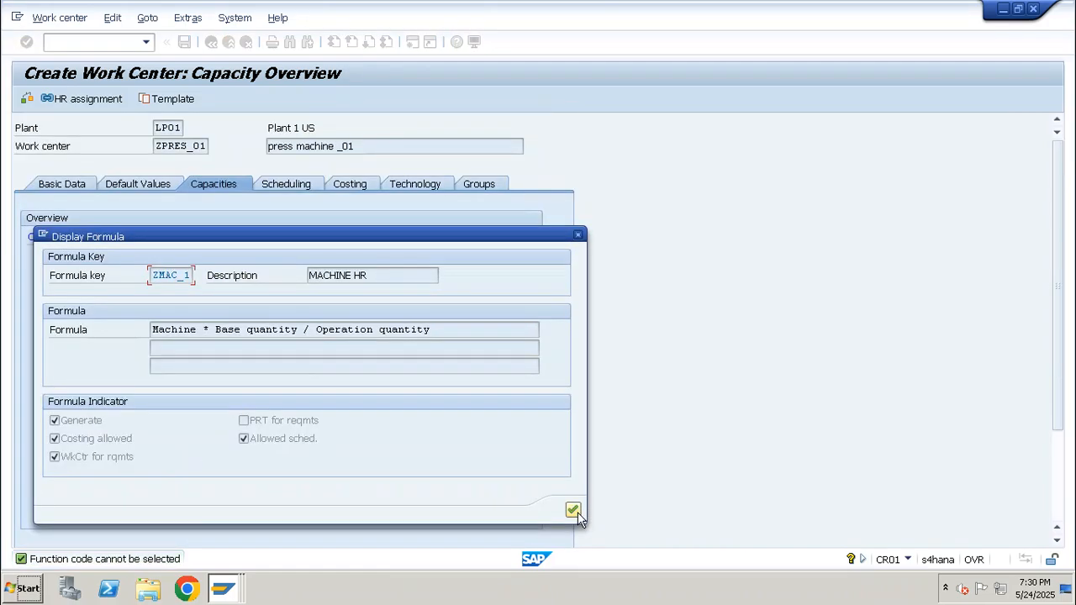
pyautogui.click(573, 510)
# Replace the processing formula of the machine capacity with ZPWR_1, Power Consumption, from the available formulas.
pyautogui.click(222, 291)
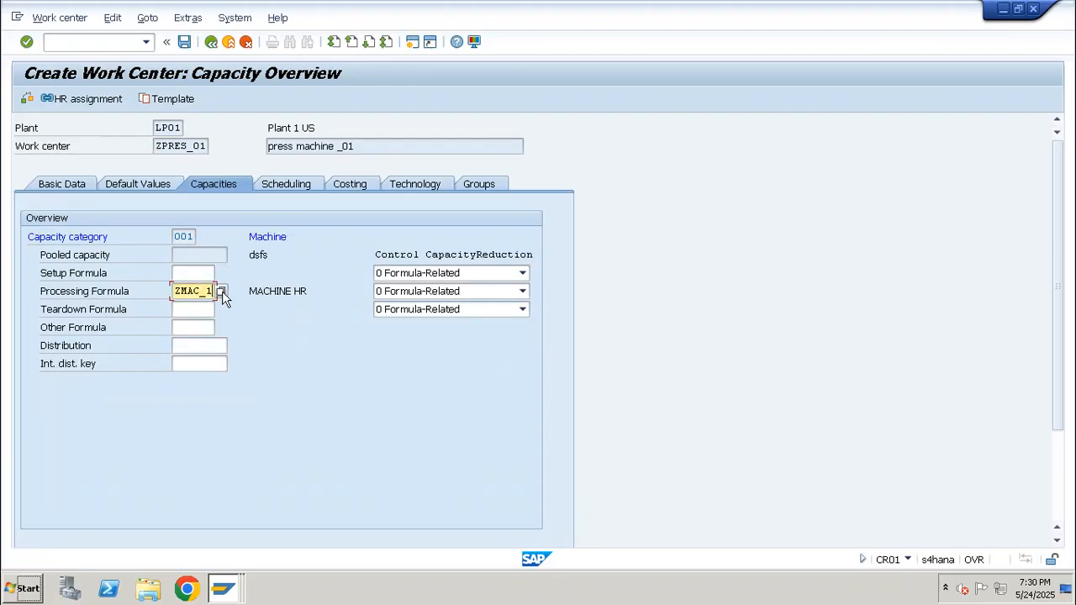
pyautogui.click(222, 291)
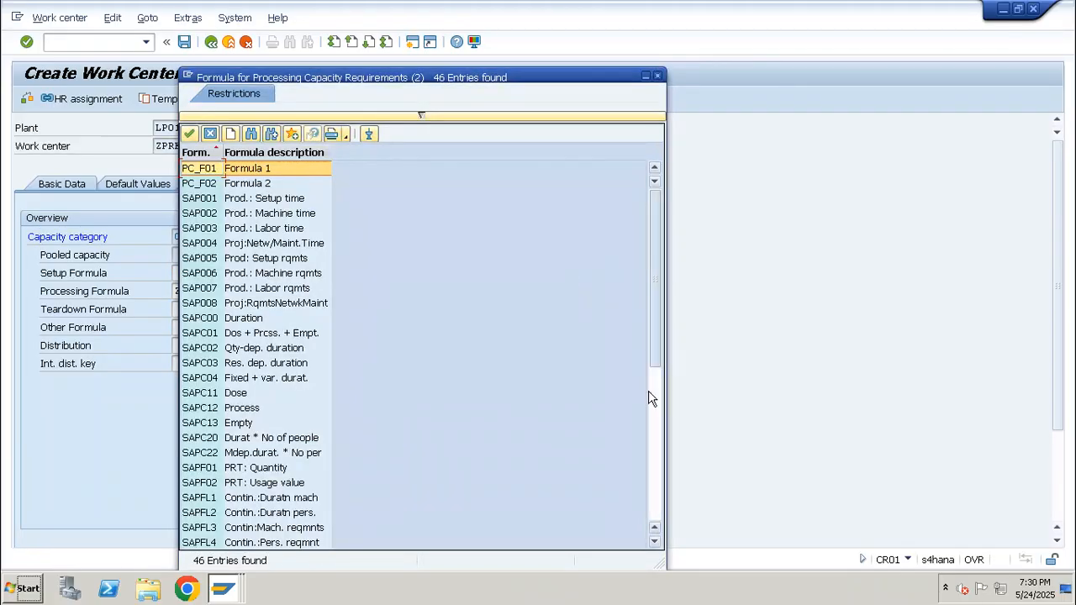
pyautogui.click(649, 399)
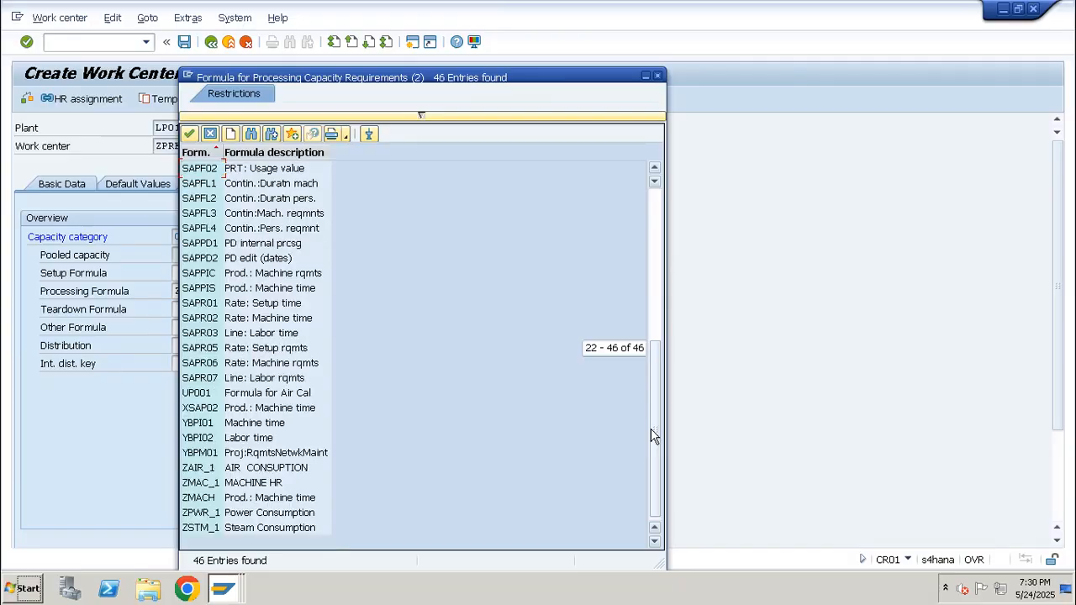
pyautogui.doubleClick(261, 514)
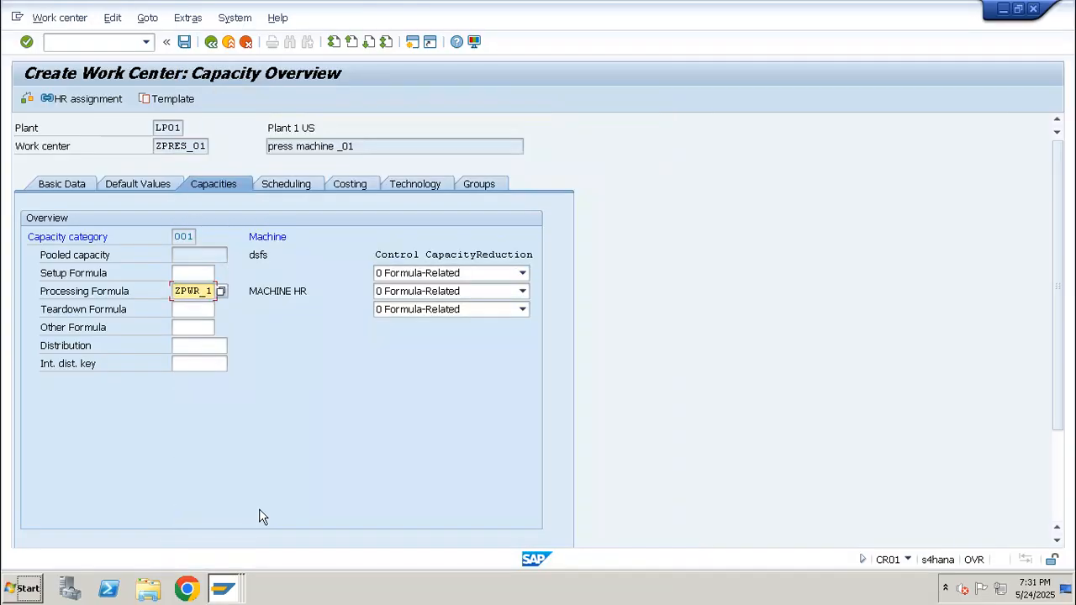
pyautogui.press('Return')
# Display the definition of the ZPWR_1 processing formula, examine its power and base quantity terms, and close it.
pyautogui.moveTo(1064, 249); pyautogui.dragTo(1068, 379)
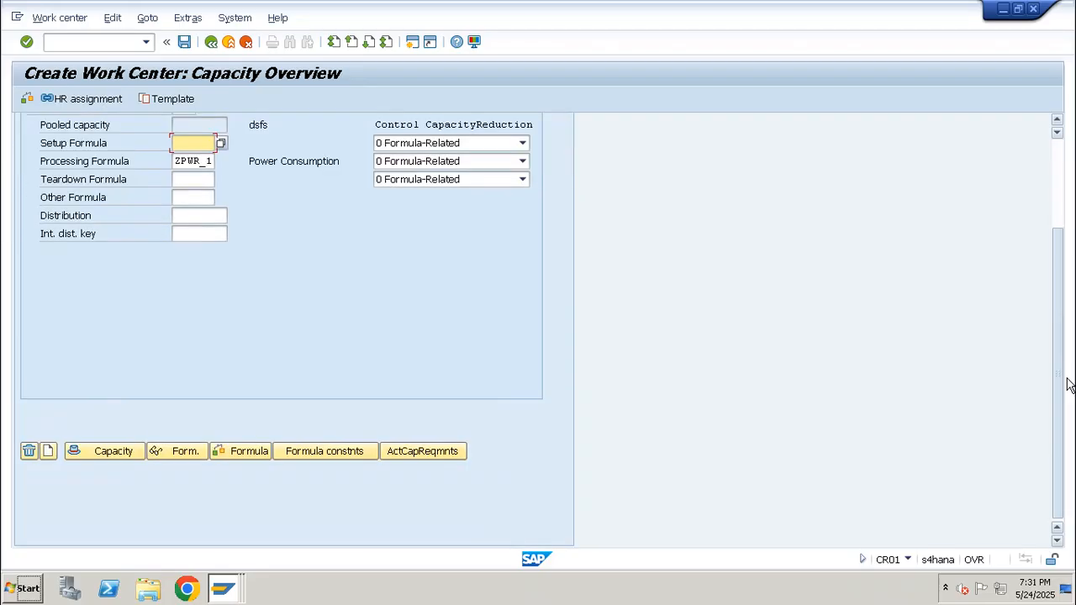
pyautogui.click(193, 160)
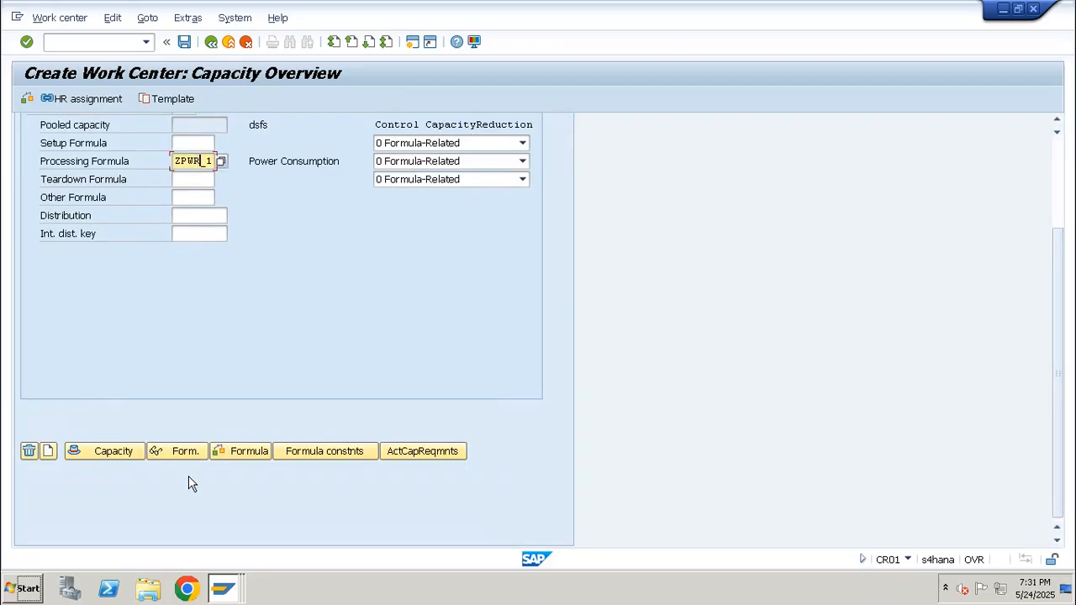
pyautogui.click(188, 450)
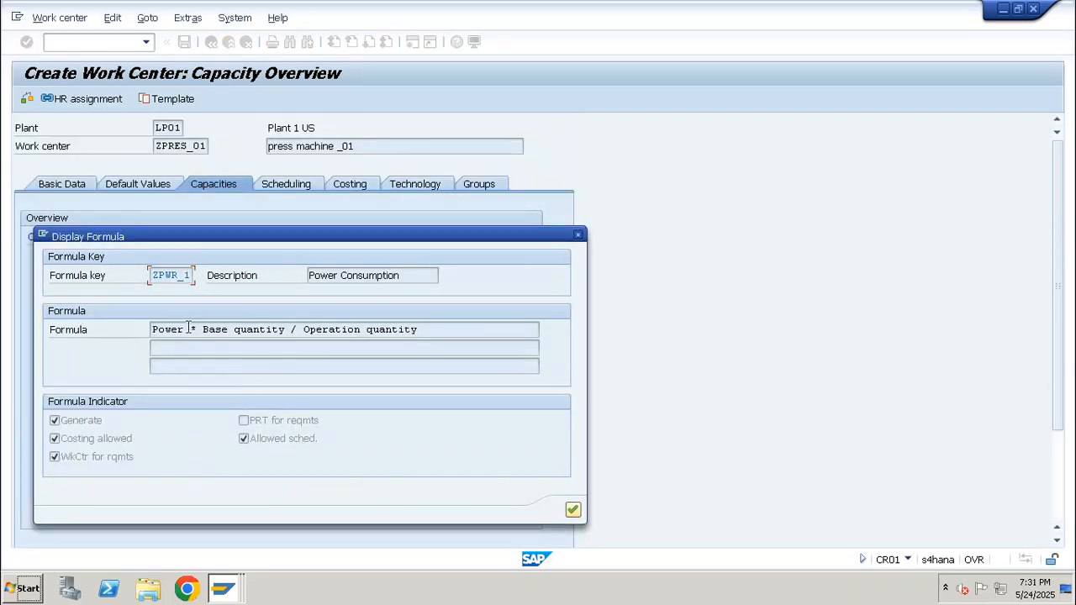
pyautogui.moveTo(188, 328); pyautogui.dragTo(145, 327)
pyautogui.moveTo(284, 332); pyautogui.dragTo(146, 329)
pyautogui.click(576, 237)
# Open the formula test for ZPWR_1 with an operation quantity of 100 EA and a base quantity of 10.
pyautogui.scroll(-3, 322, 396)
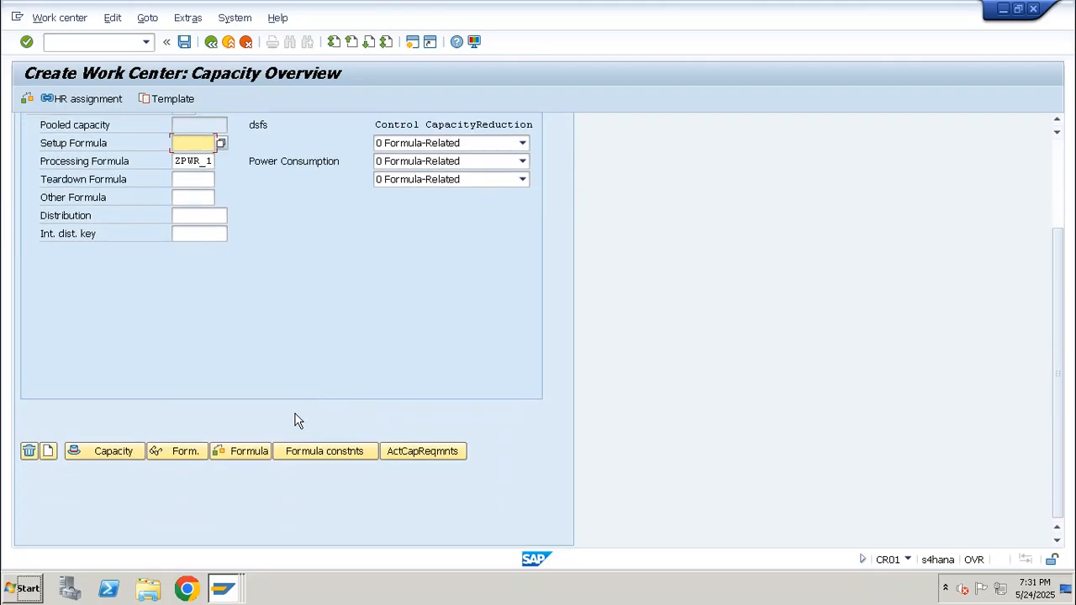
pyautogui.click(199, 161)
pyautogui.click(251, 451)
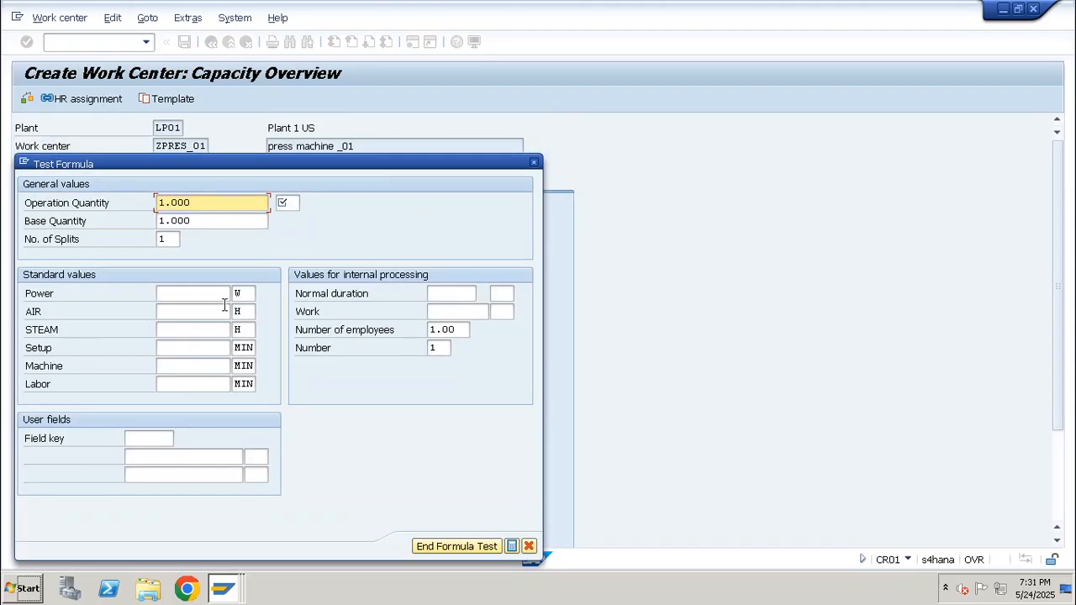
pyautogui.write('100')
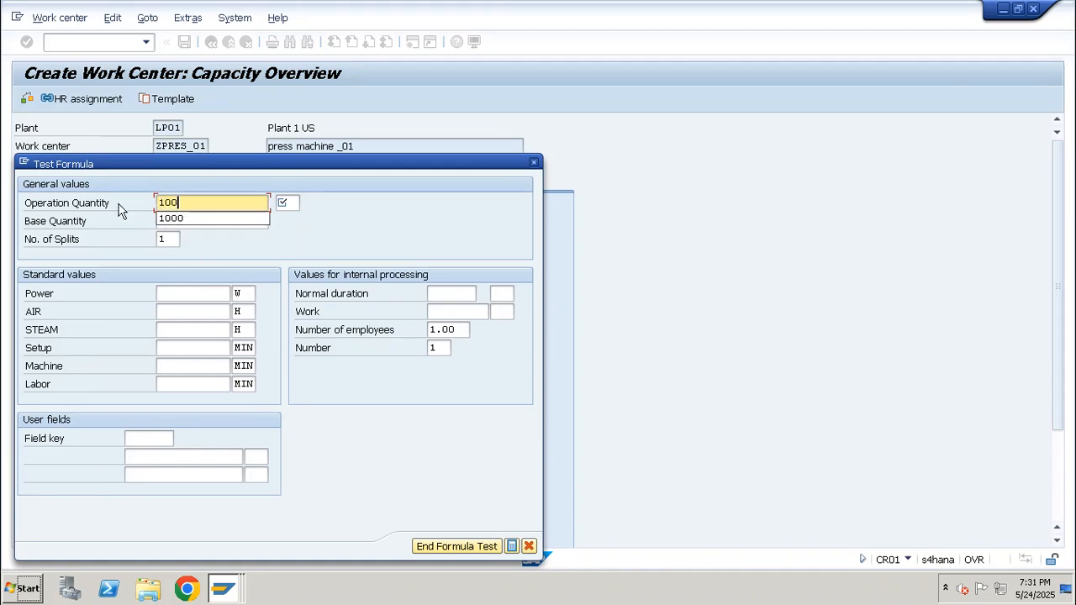
pyautogui.press('Tab')
pyautogui.write('EA')
pyautogui.press('Tab')
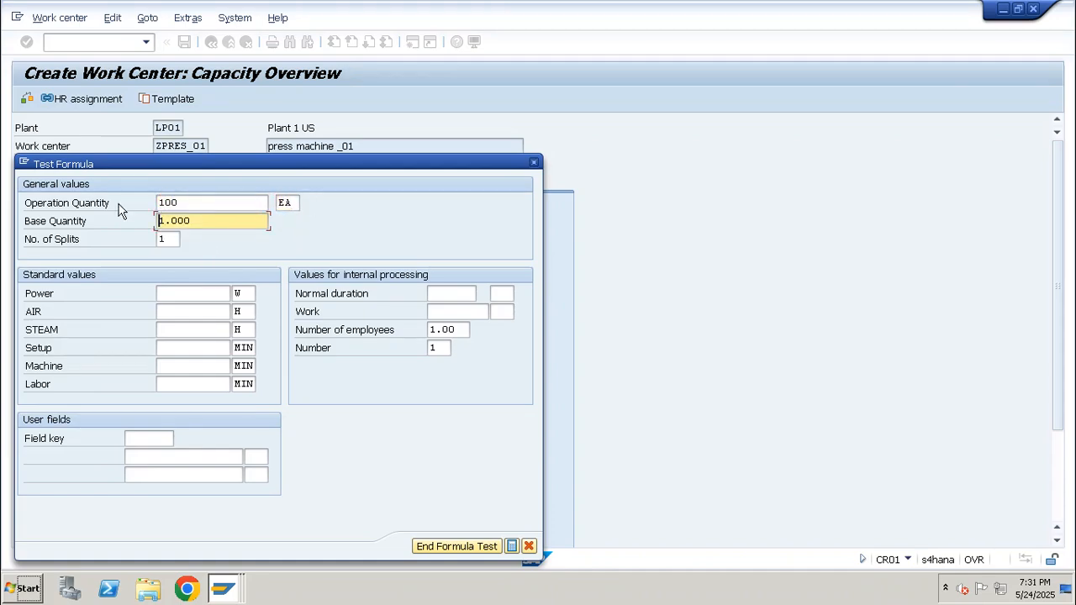
pyautogui.hotkey('shift', 'End')
pyautogui.write('1')
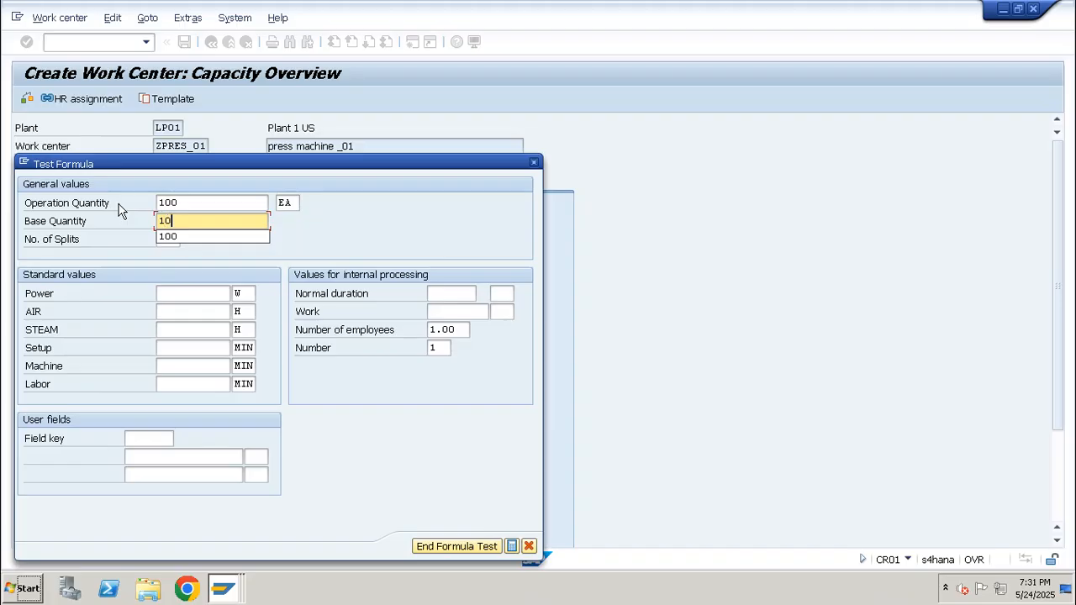
pyautogui.write('0')
pyautogui.press('Tab')
pyautogui.press('Tab')
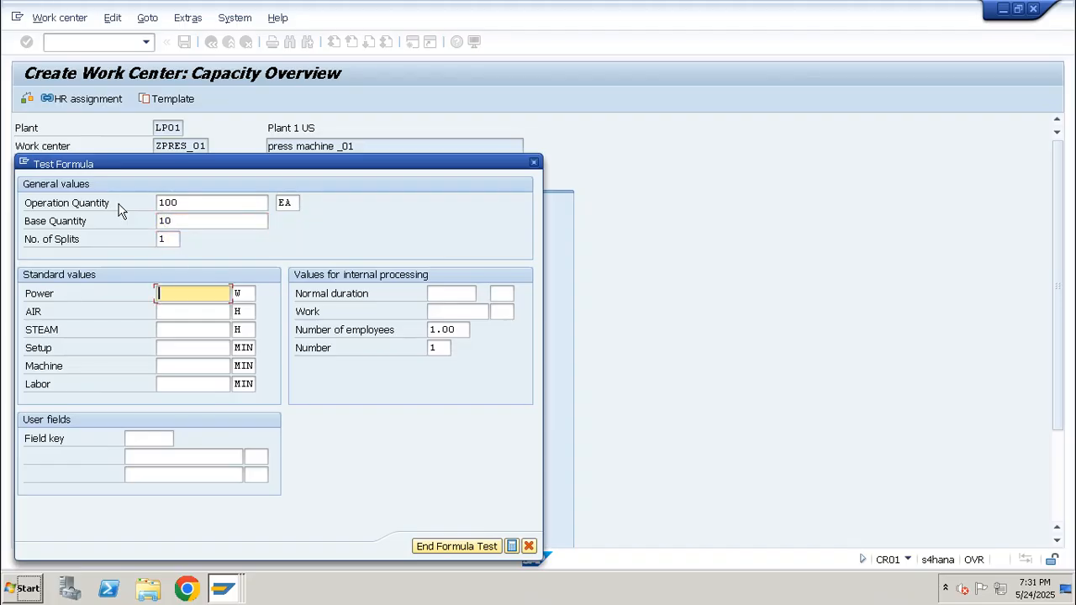
# Enter 2 as the Power standard value, calculate the capacity requirements, and close the result after checking it.
pyautogui.write('2,')
pyautogui.press('BackSpace')
pyautogui.moveTo(183, 220); pyautogui.dragTo(159, 203)
pyautogui.click(168, 292)
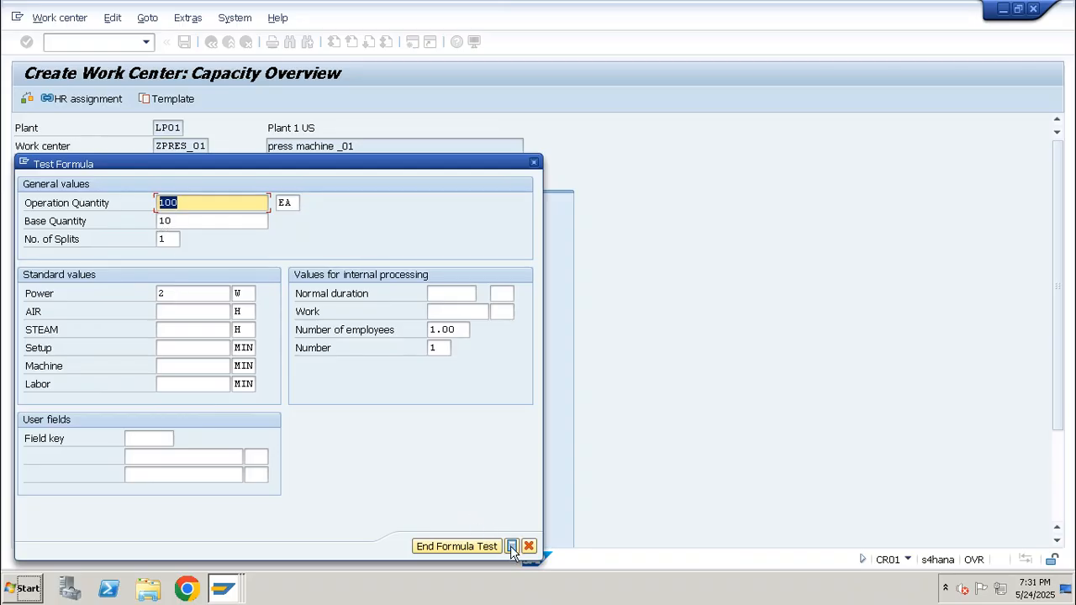
pyautogui.click(511, 546)
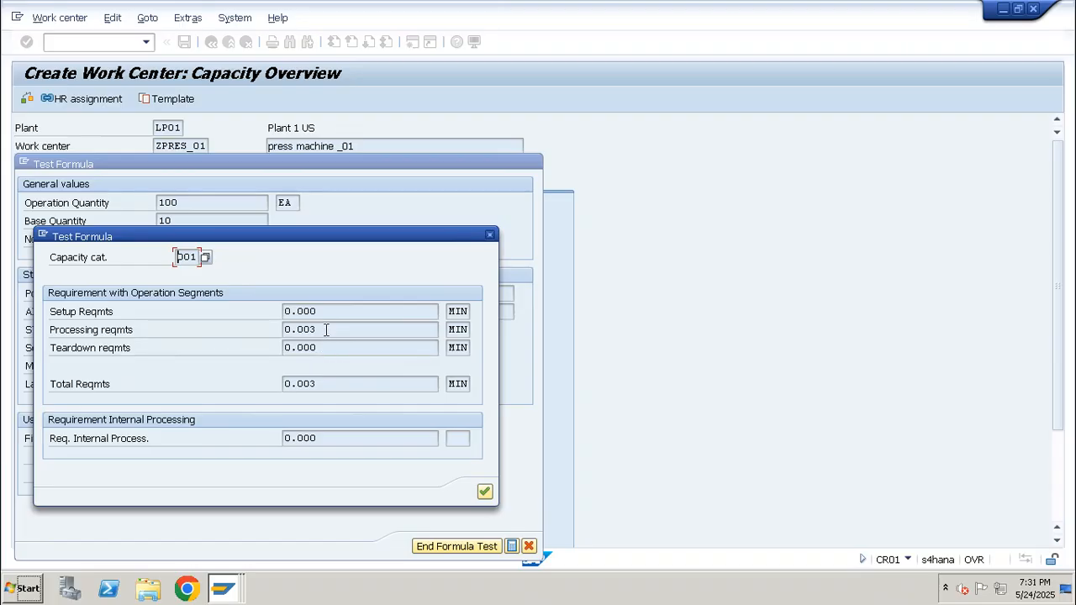
pyautogui.press('Escape')
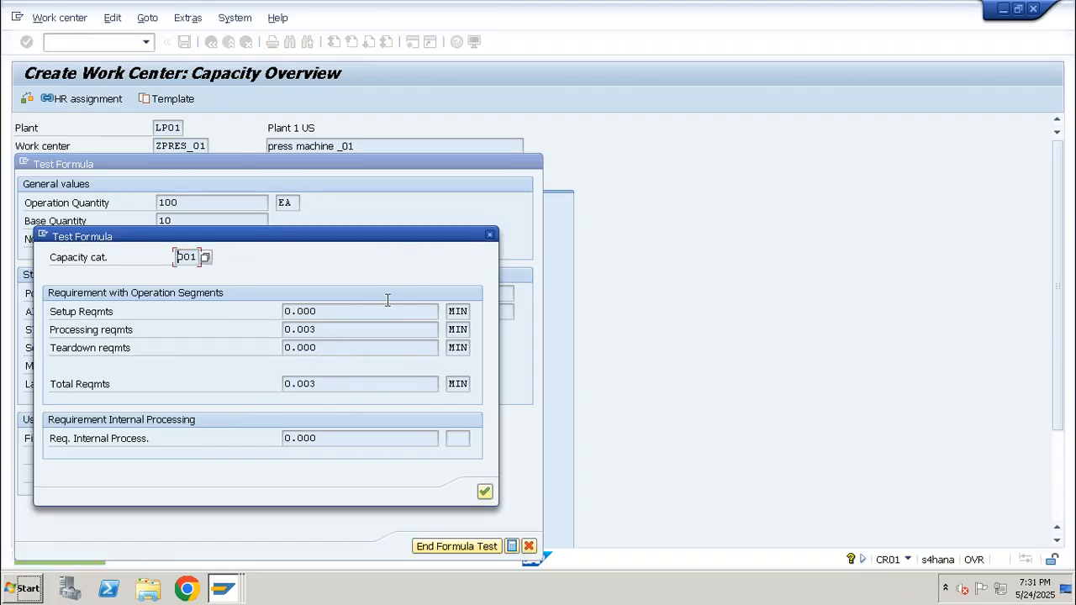
pyautogui.click(488, 236)
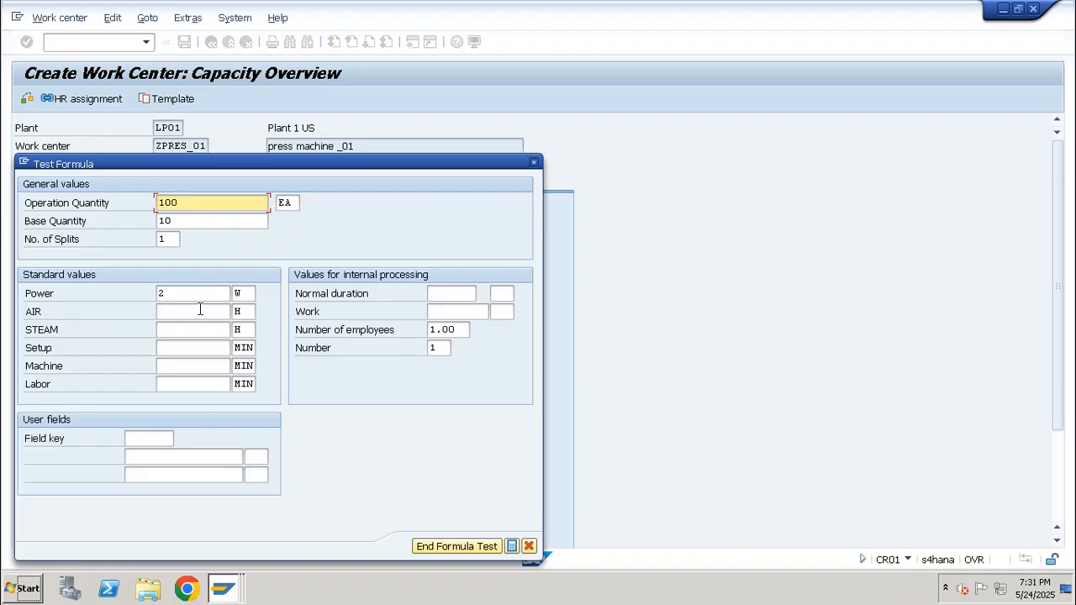
# Enter 2 as the Machine standard value, recalculate the capacity requirements, and leave the formula test.
pyautogui.click(188, 363)
pyautogui.write('2')
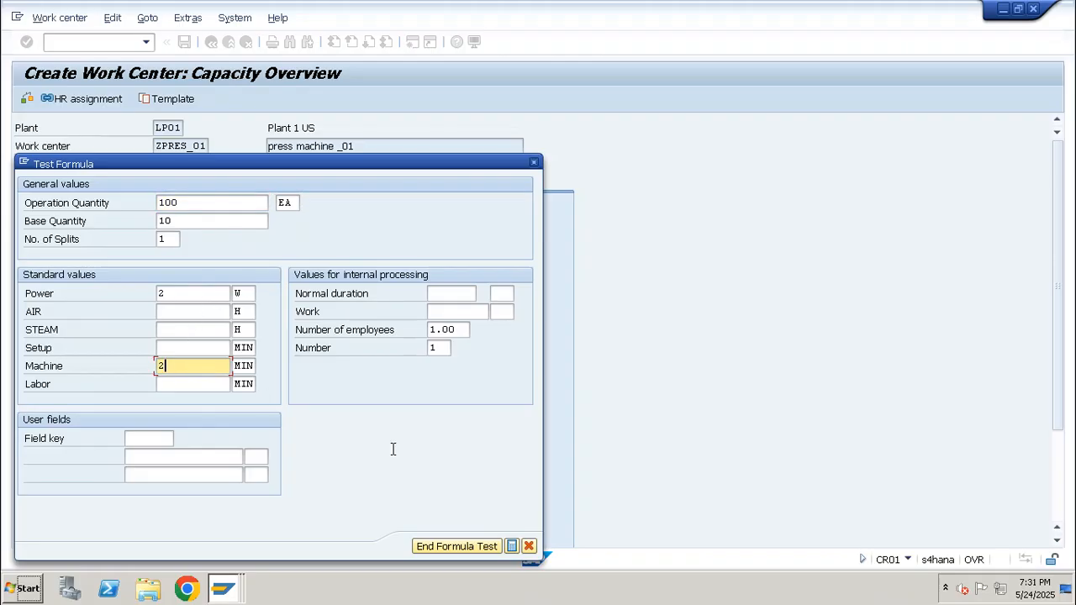
pyautogui.click(512, 546)
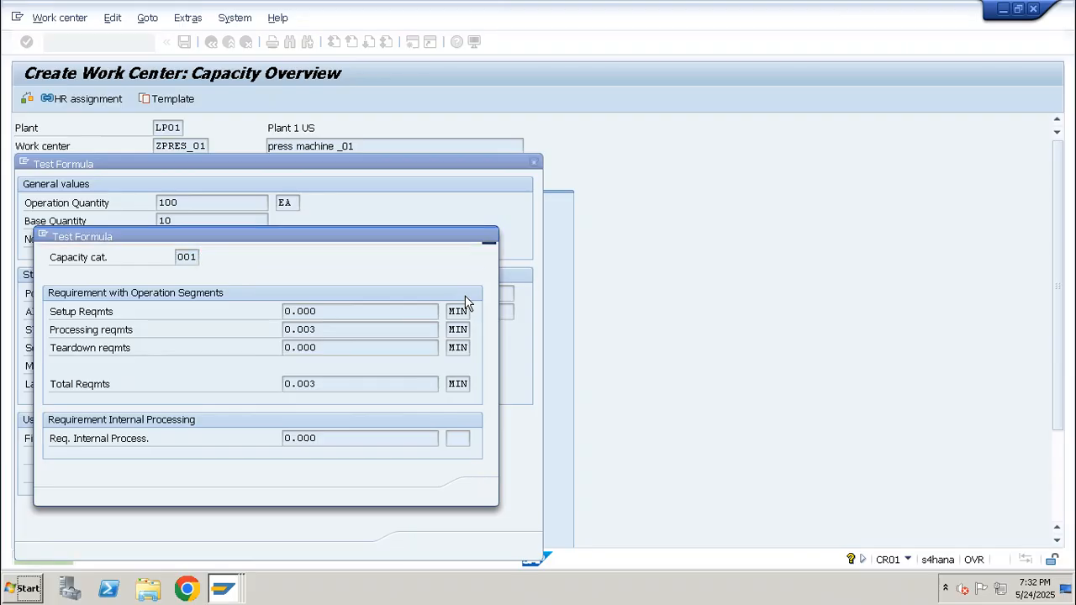
pyautogui.press('Return')
pyautogui.press('Escape')
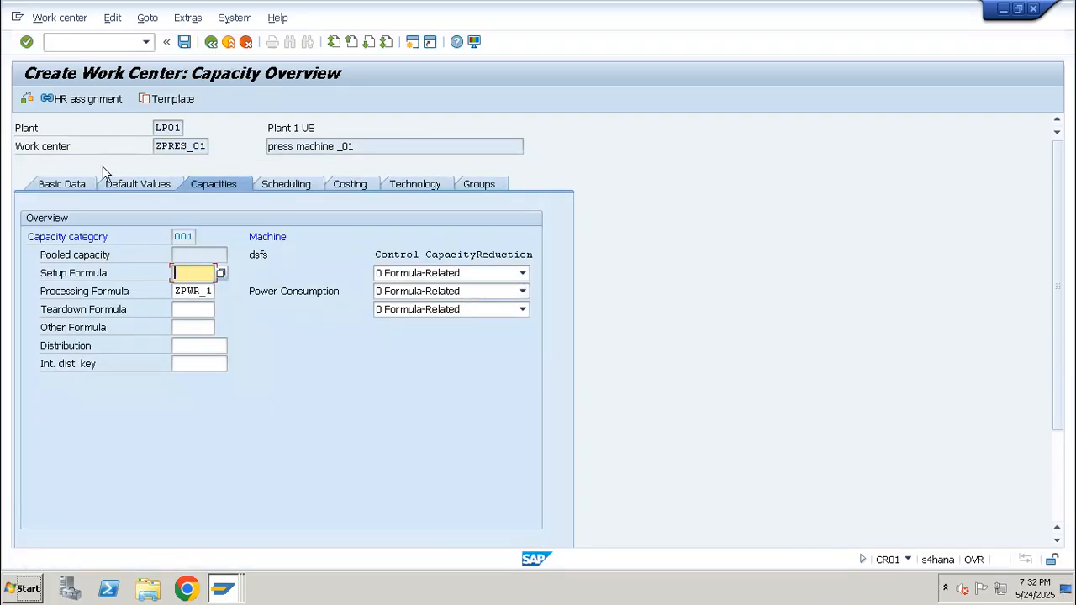
# Change the default units of measurement for the AIR and STEAM standard values to MIN.
pyautogui.click(77, 182)
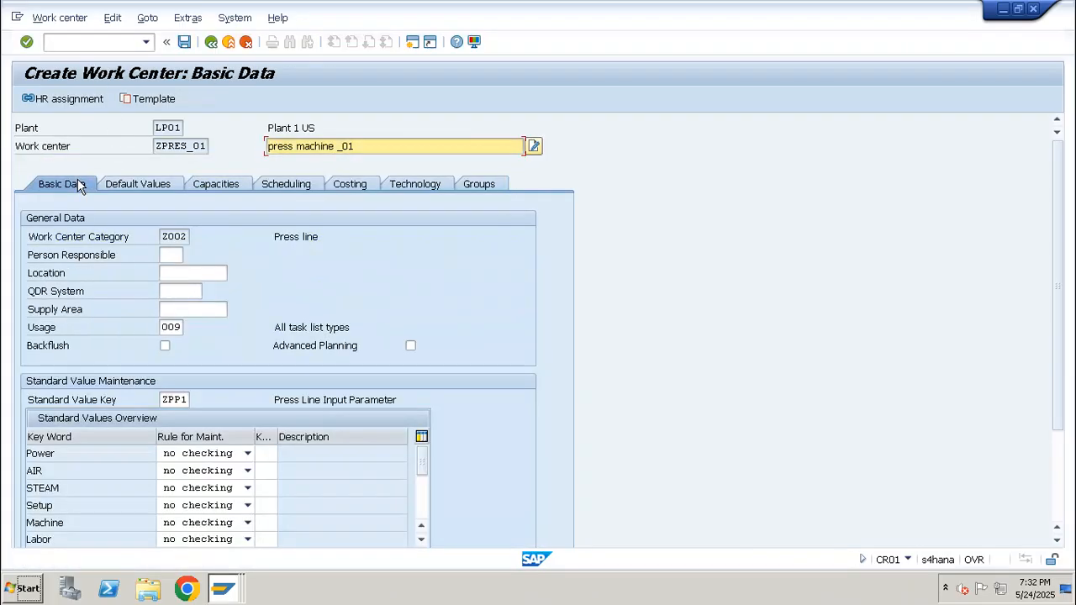
pyautogui.click(139, 184)
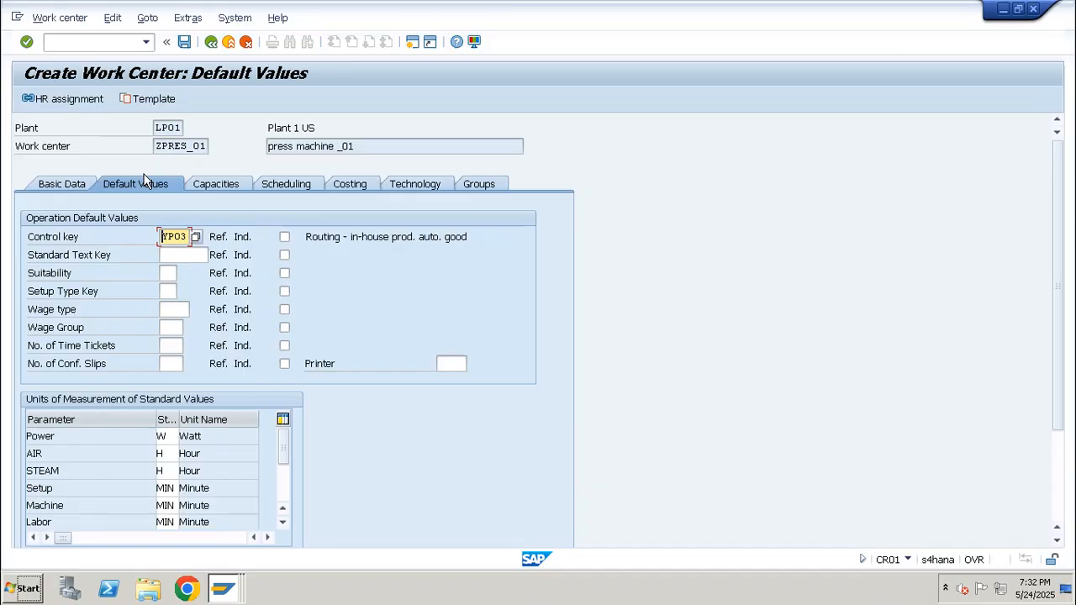
pyautogui.click(169, 453)
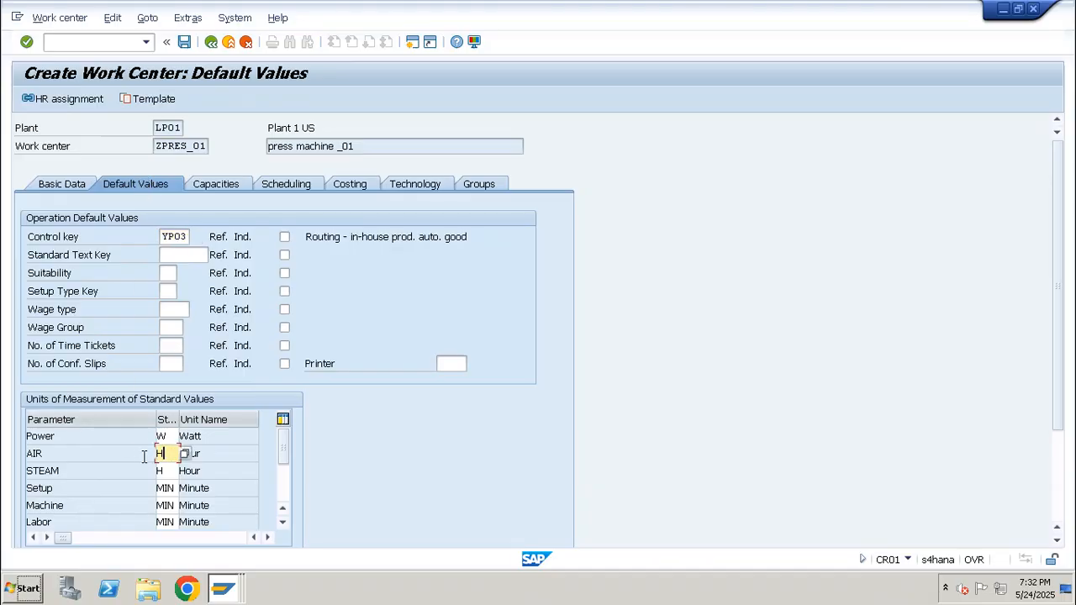
pyautogui.moveTo(144, 457); pyautogui.dragTo(137, 457)
pyautogui.write('MINMIN')
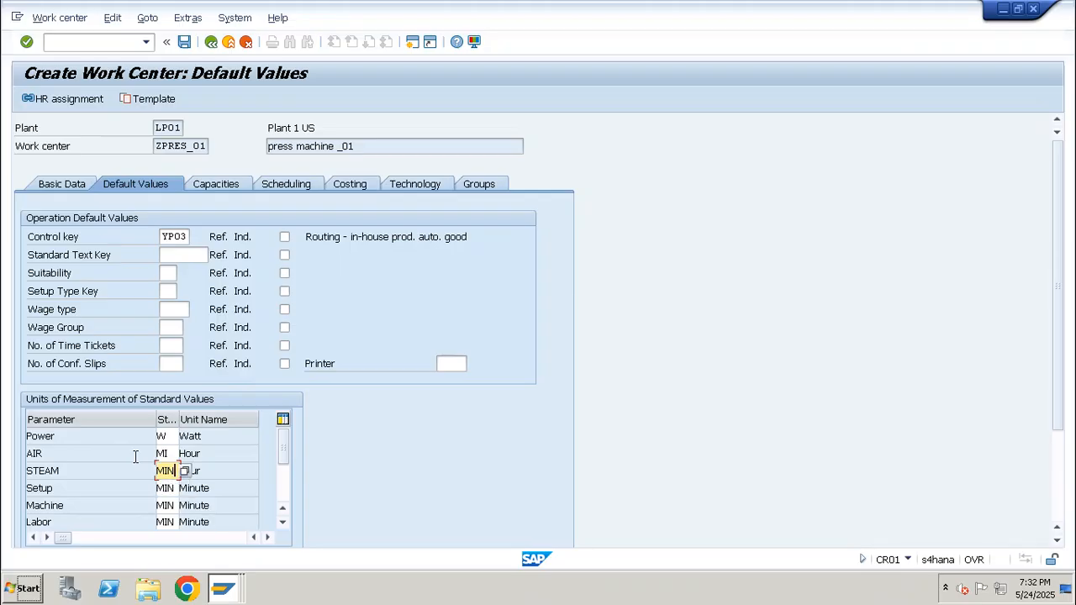
pyautogui.press('Up')
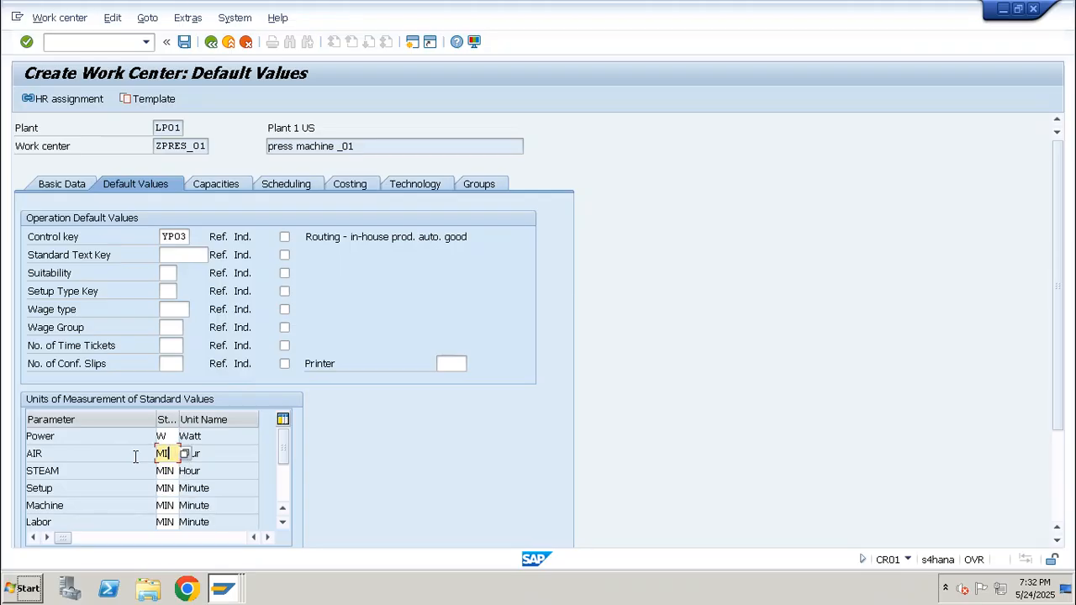
# Return to the machine capacity and display the ZPWR_1 definition again, examining the base quantity part of the formula.
pyautogui.click(204, 184)
pyautogui.click(192, 291)
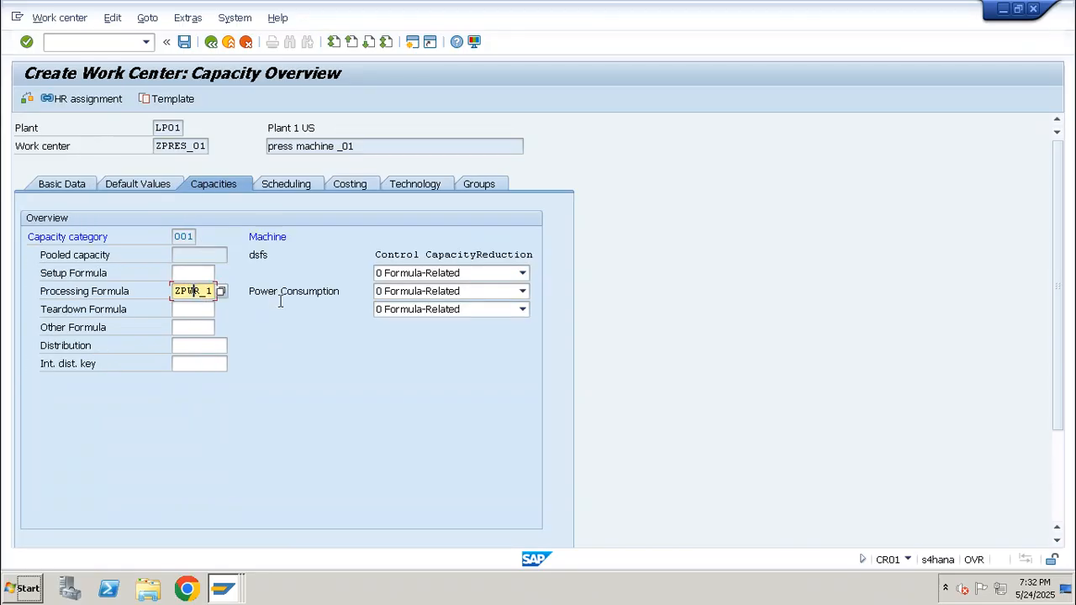
pyautogui.moveTo(1057, 249); pyautogui.dragTo(1051, 384)
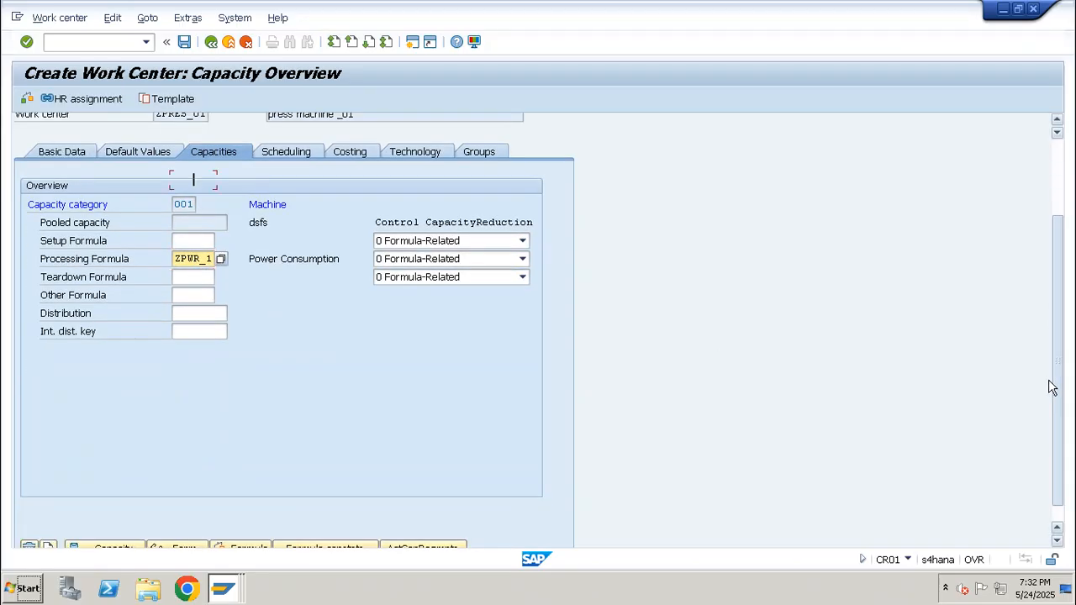
pyautogui.click(180, 453)
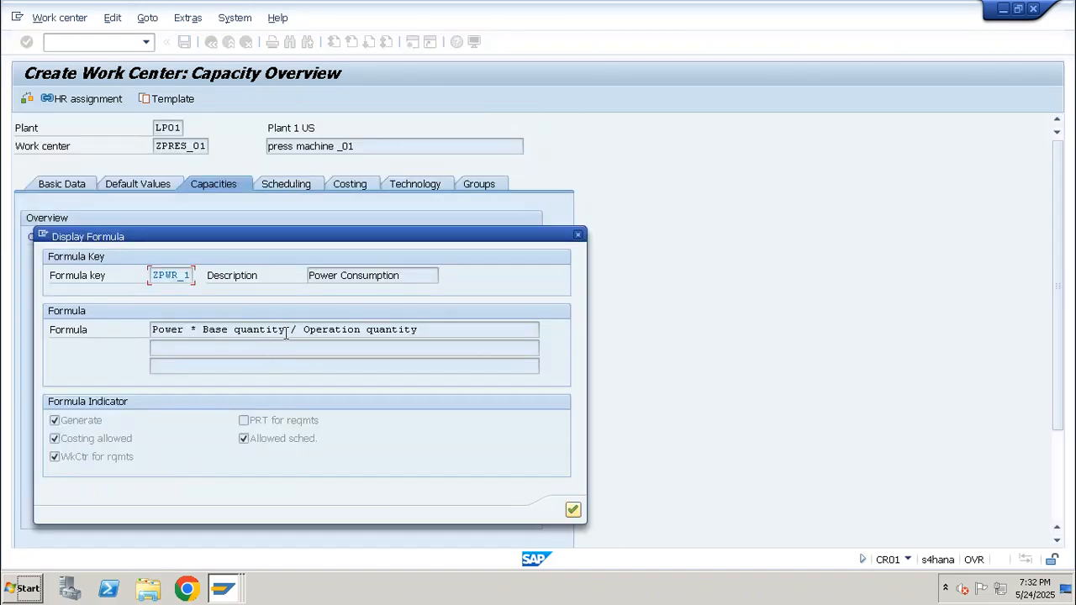
pyautogui.moveTo(292, 329); pyautogui.dragTo(198, 334)
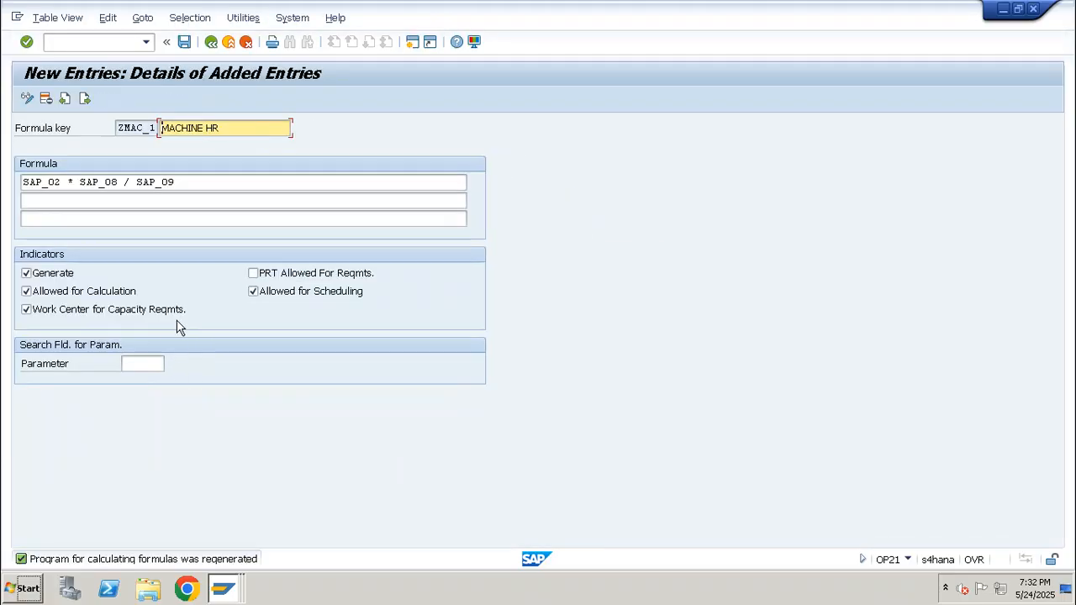
# Save the machine hour formula and change the ZPWR_1 formula to ZPWR * SAP_09 / SAP_08.
pyautogui.hotkey('ctrl', 's')
pyautogui.press('F3')
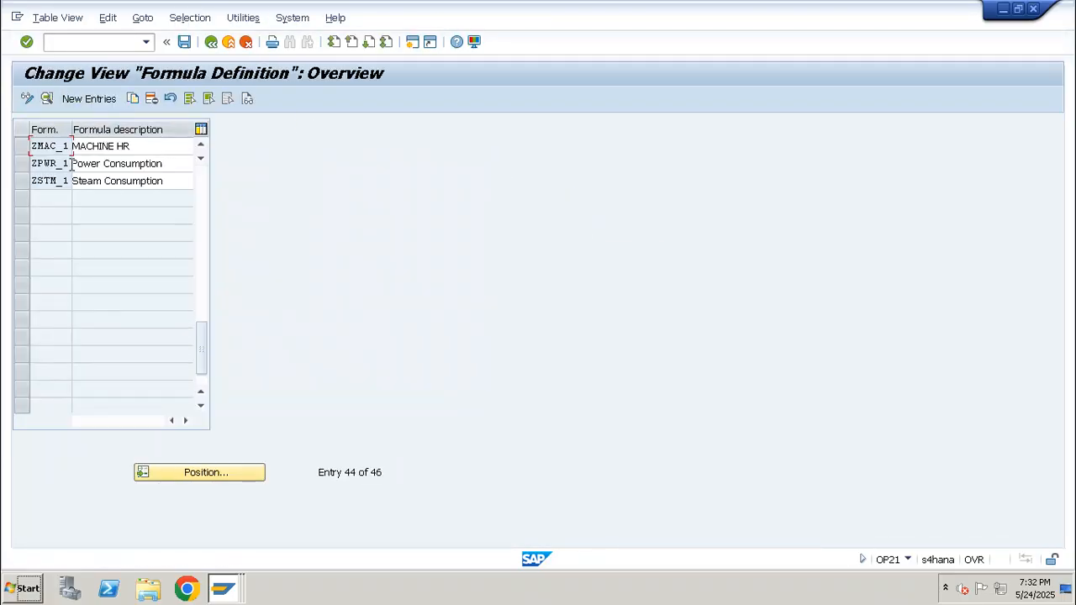
pyautogui.doubleClick(64, 166)
pyautogui.moveTo(185, 181); pyautogui.dragTo(96, 183)
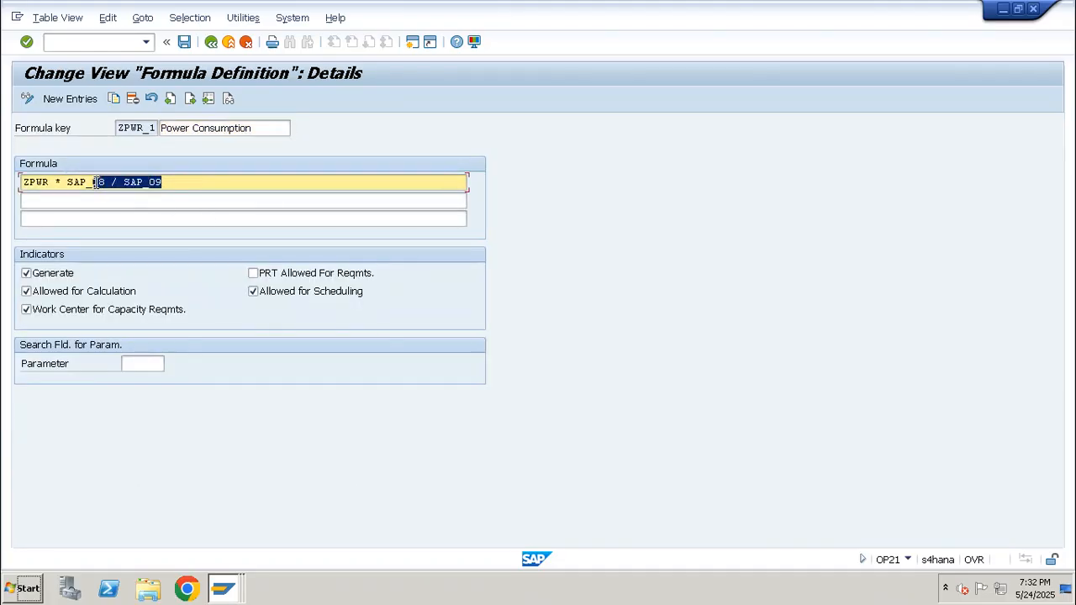
pyautogui.press('Delete')
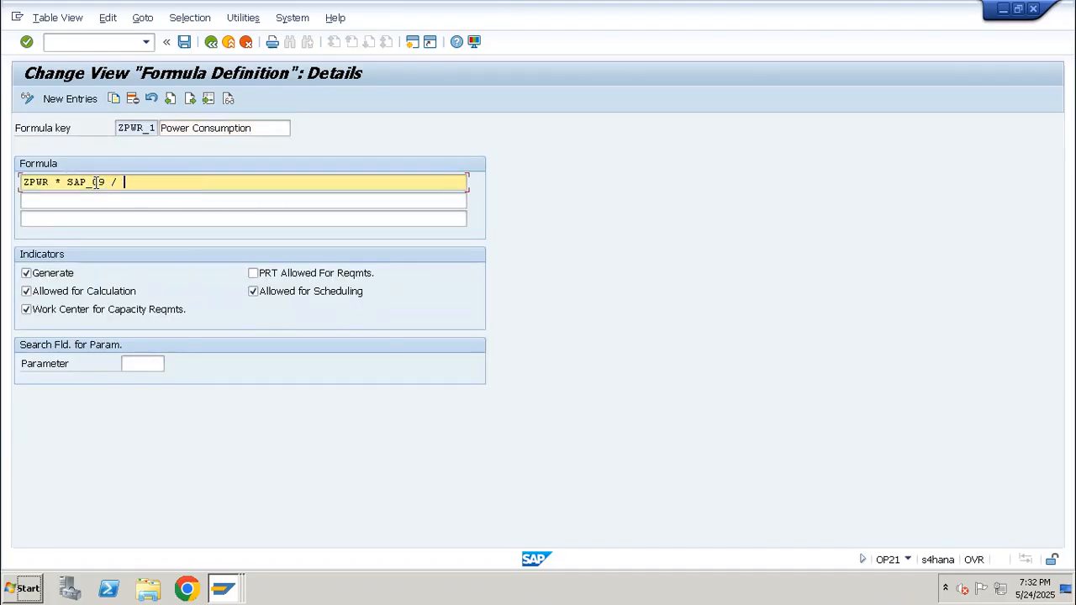
pyautogui.write('9 / SAP_08')
pyautogui.press('Return')
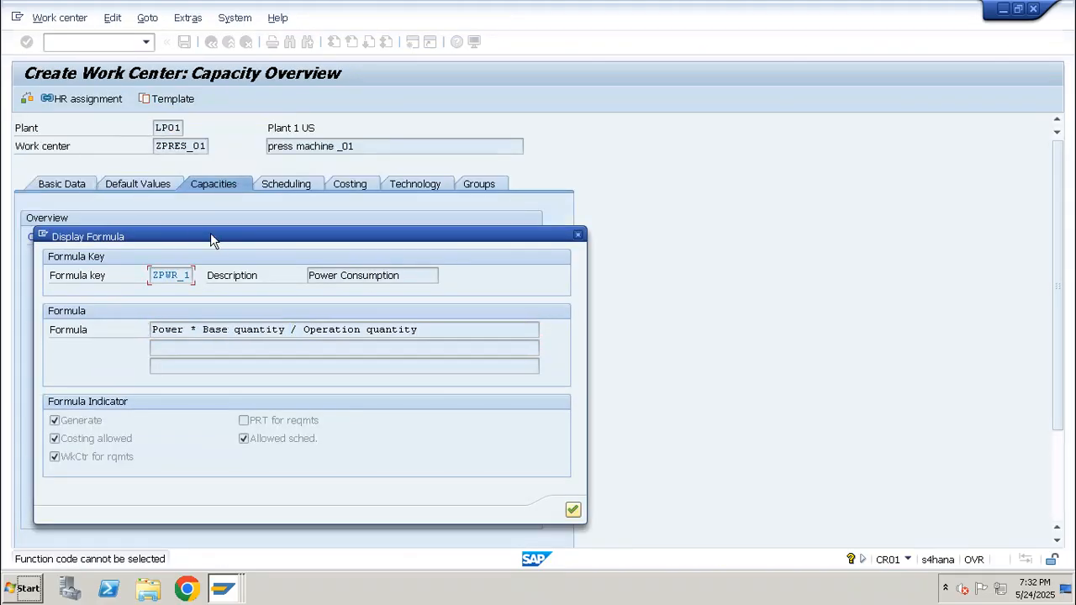
# Close the formula display, then switch the machine capacity's processing formula to SAP006 and back to ZPWR_1.
pyautogui.press('Return')
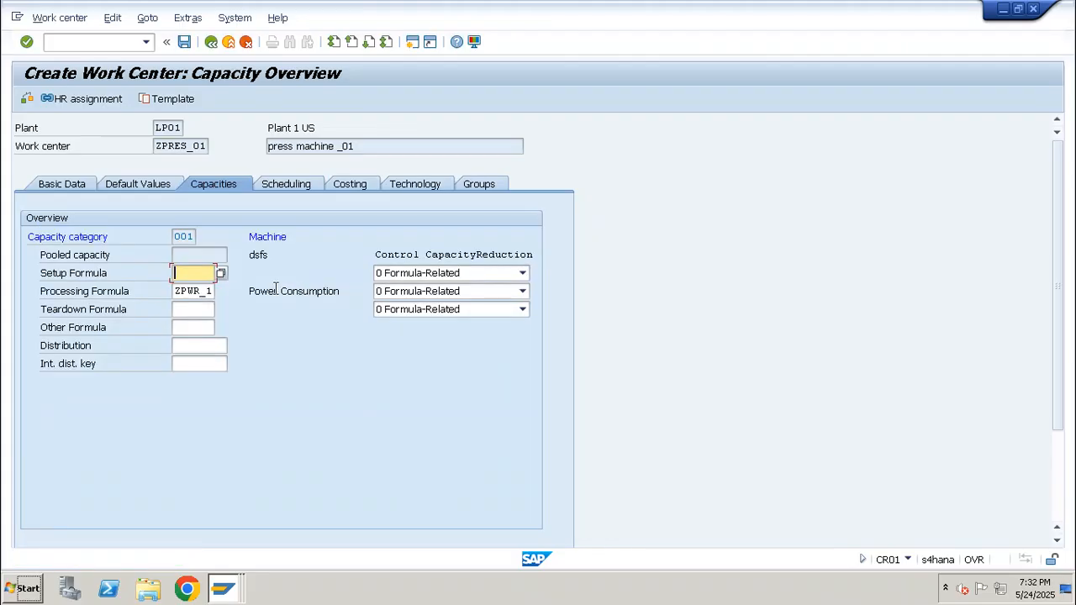
pyautogui.click(202, 291)
pyautogui.doubleClick(202, 292)
pyautogui.press('BackSpace')
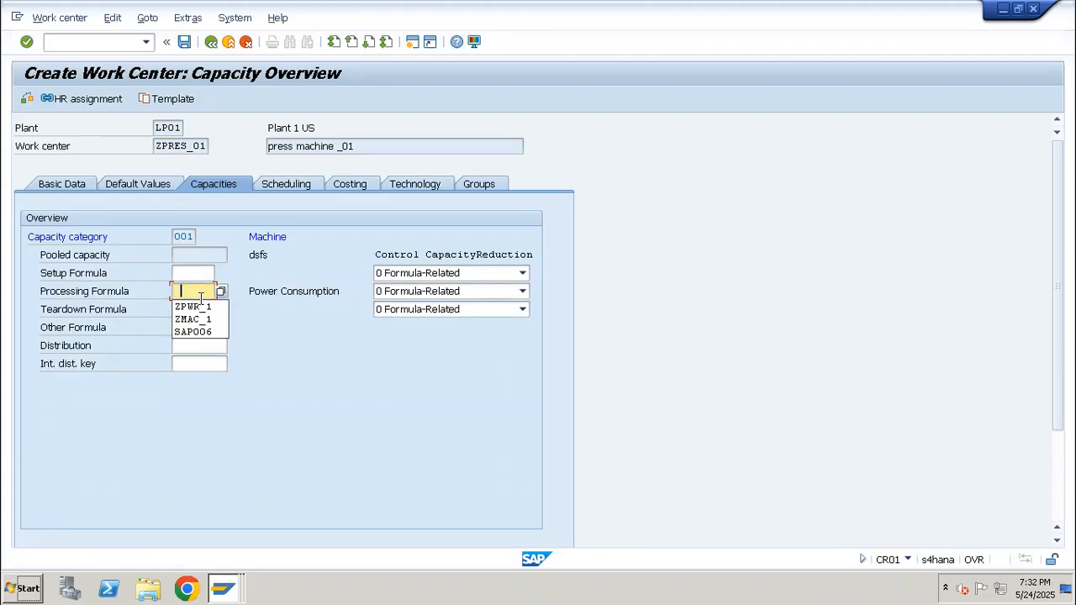
pyautogui.press('Down')
pyautogui.press('Down')
pyautogui.press('Down')
pyautogui.press('Return')
pyautogui.press('Return')
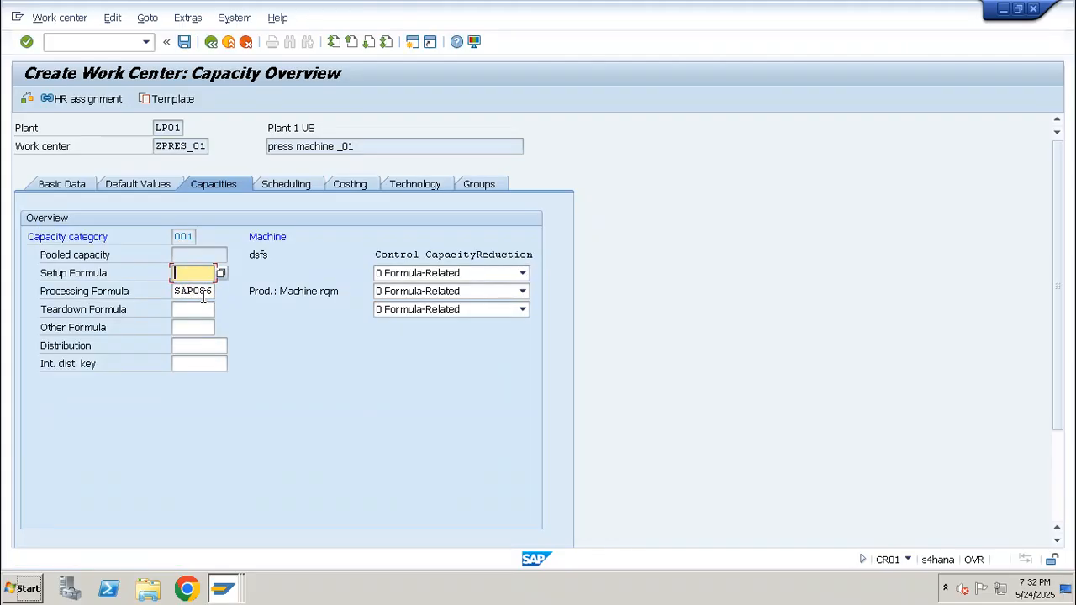
pyautogui.doubleClick(203, 292)
pyautogui.press('BackSpace')
pyautogui.press('Down')
pyautogui.press('Down')
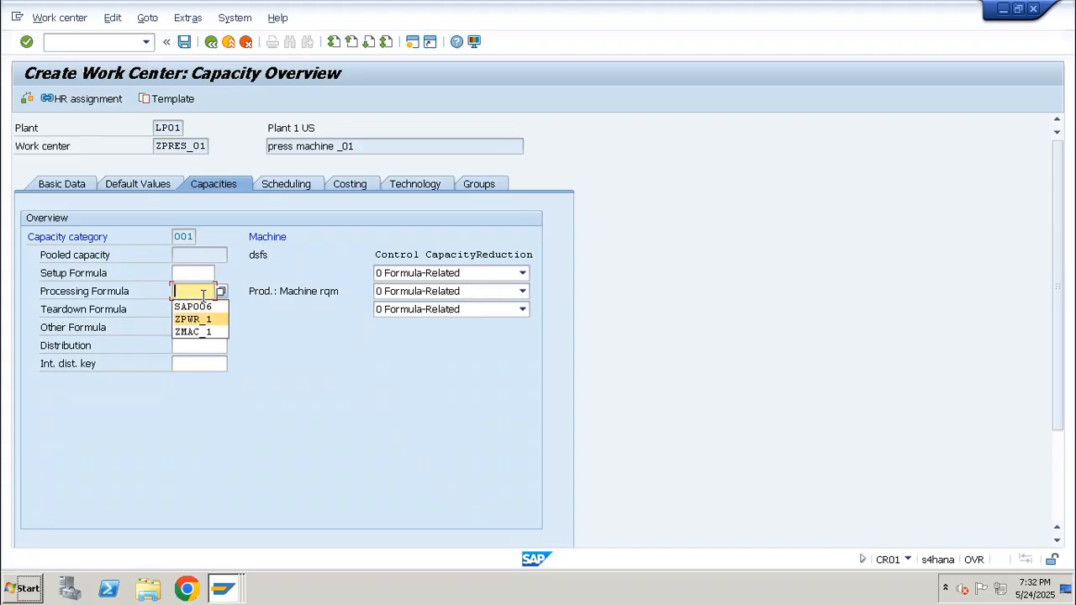
pyautogui.press('Return')
pyautogui.press('Return')
# Display the definition of the processing formula ZPWR_1, examine its operation quantity part and close it.
pyautogui.scroll(-3, 252, 329)
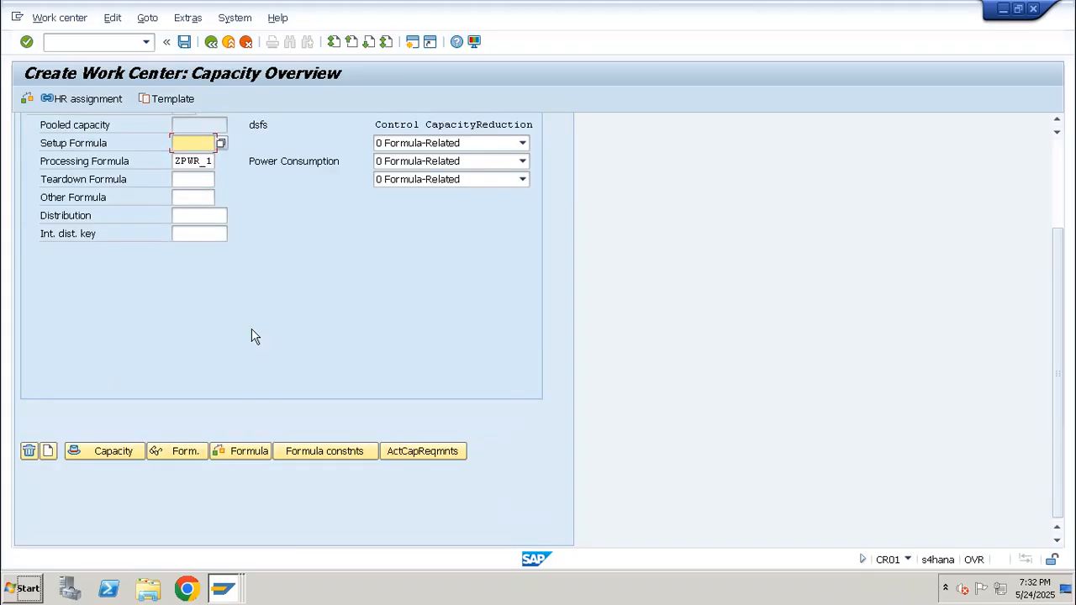
pyautogui.click(203, 161)
pyautogui.click(177, 451)
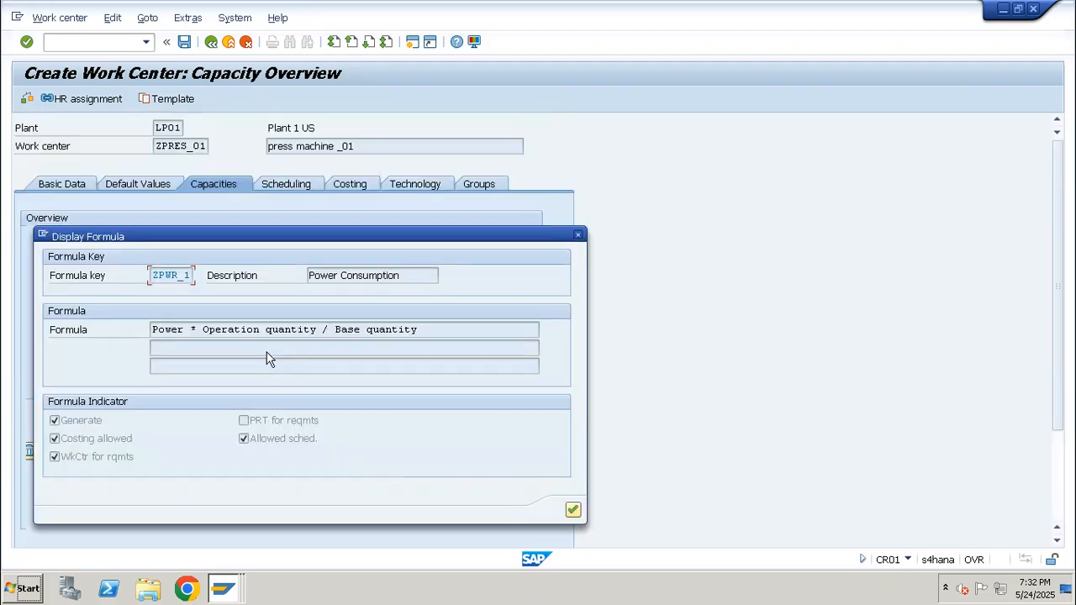
pyautogui.moveTo(208, 330); pyautogui.dragTo(318, 337)
pyautogui.press('Return')
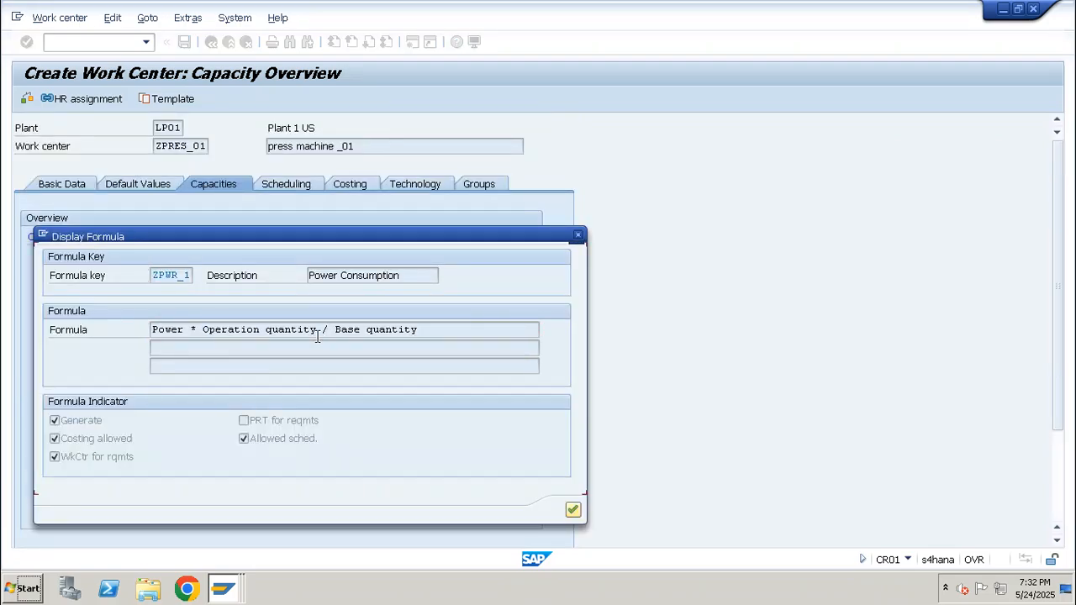
pyautogui.press('Return')
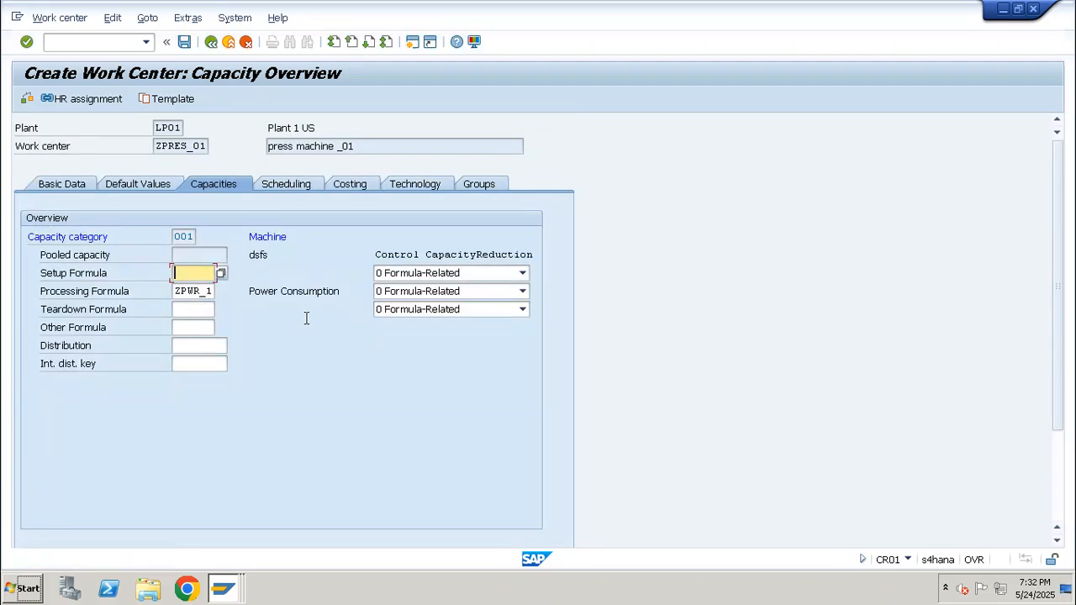
# Test the ZPWR_1 processing formula with the Machine standard value cleared, calculate the capacity requirements, and leave the test.
pyautogui.scroll(-3, 306, 317)
pyautogui.click(197, 173)
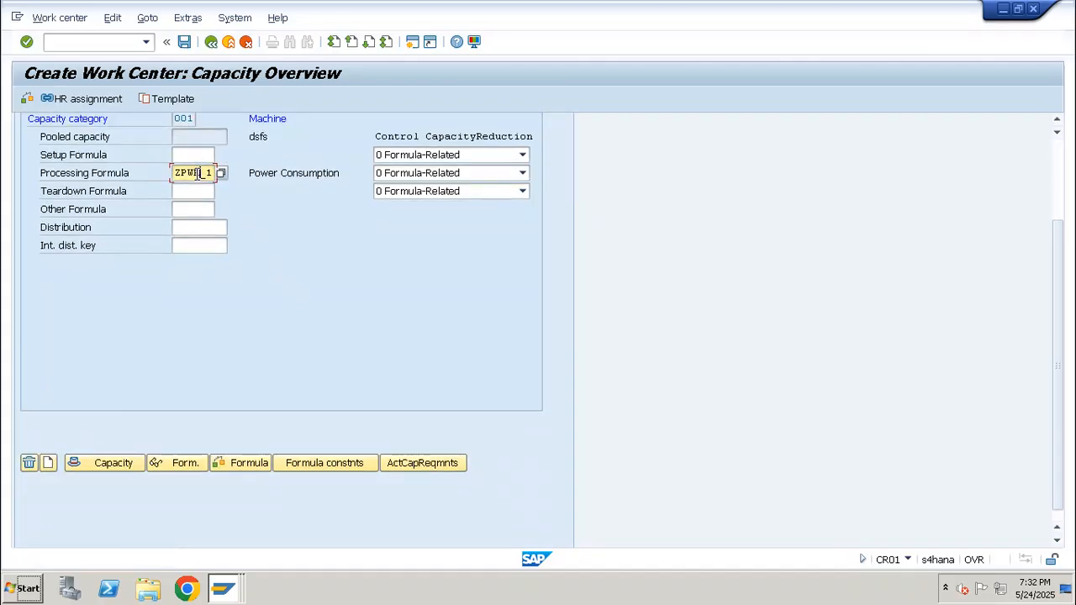
pyautogui.click(243, 462)
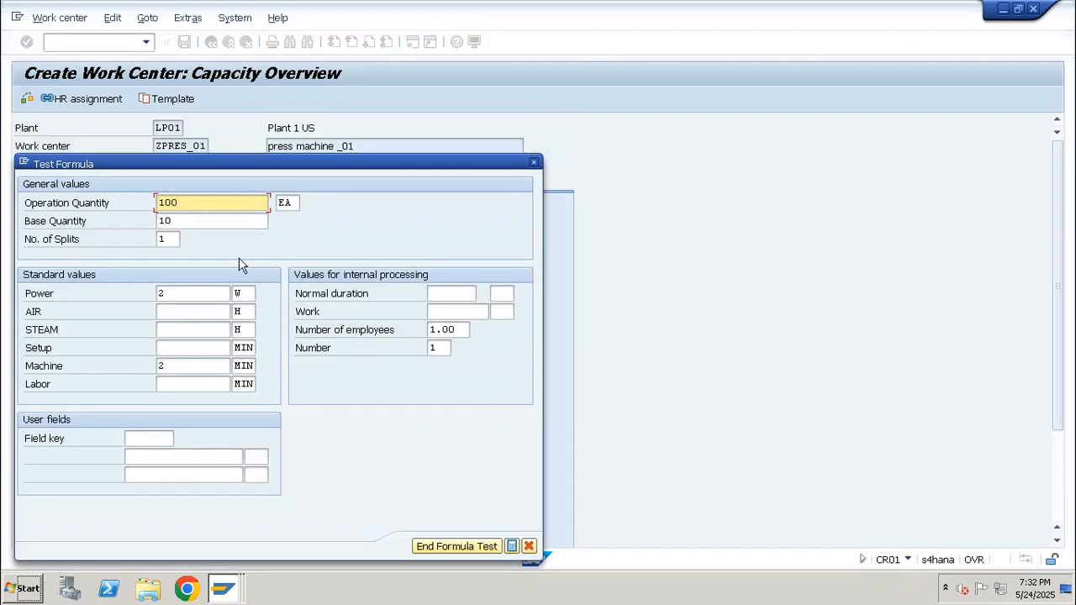
pyautogui.moveTo(172, 370); pyautogui.dragTo(112, 370)
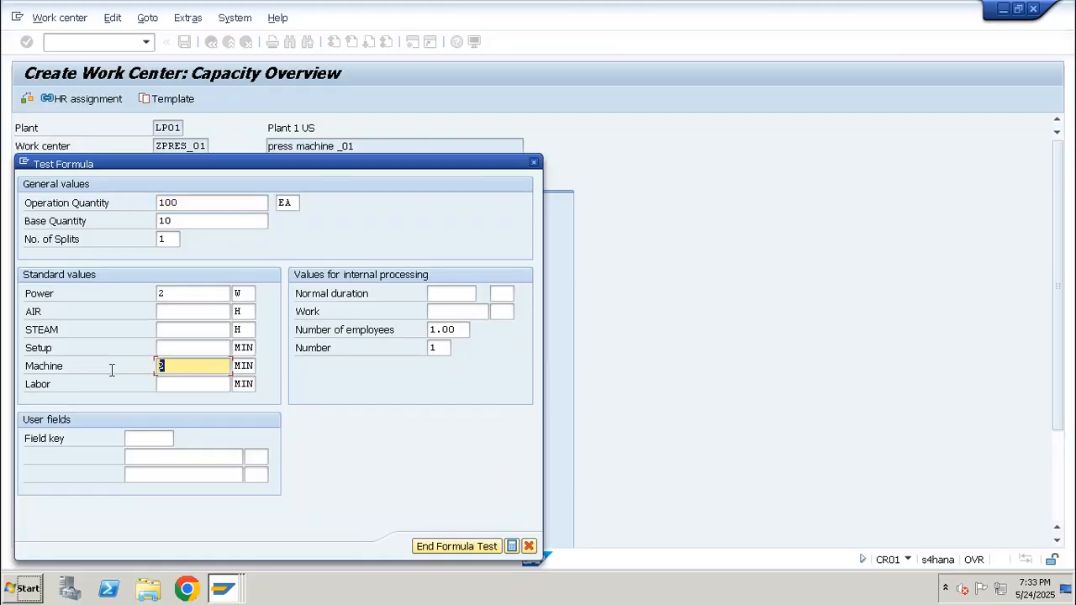
pyautogui.press('BackSpace')
pyautogui.click(511, 546)
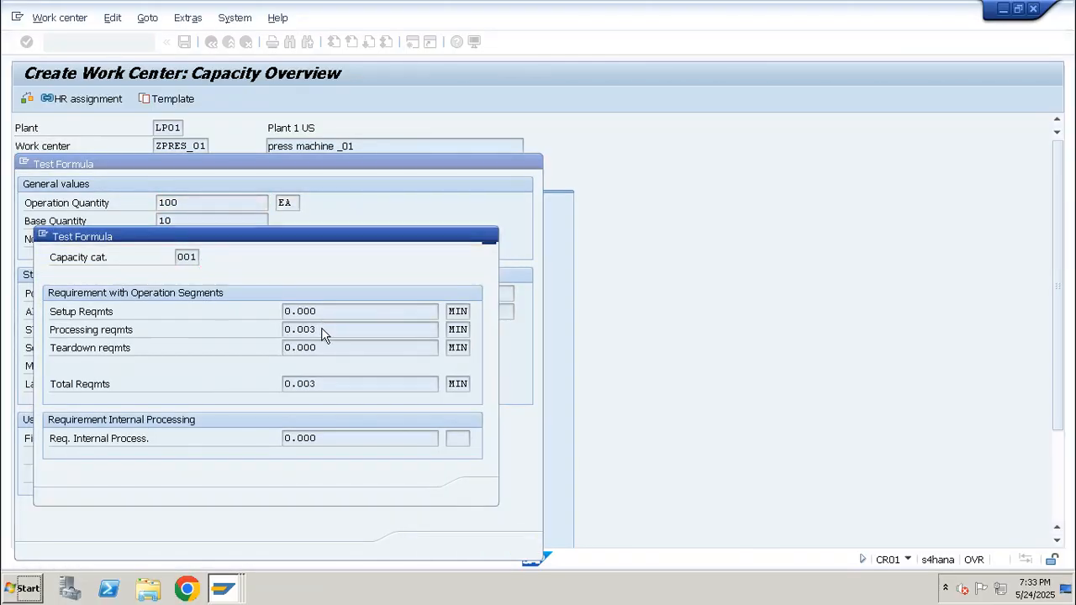
pyautogui.press('Return')
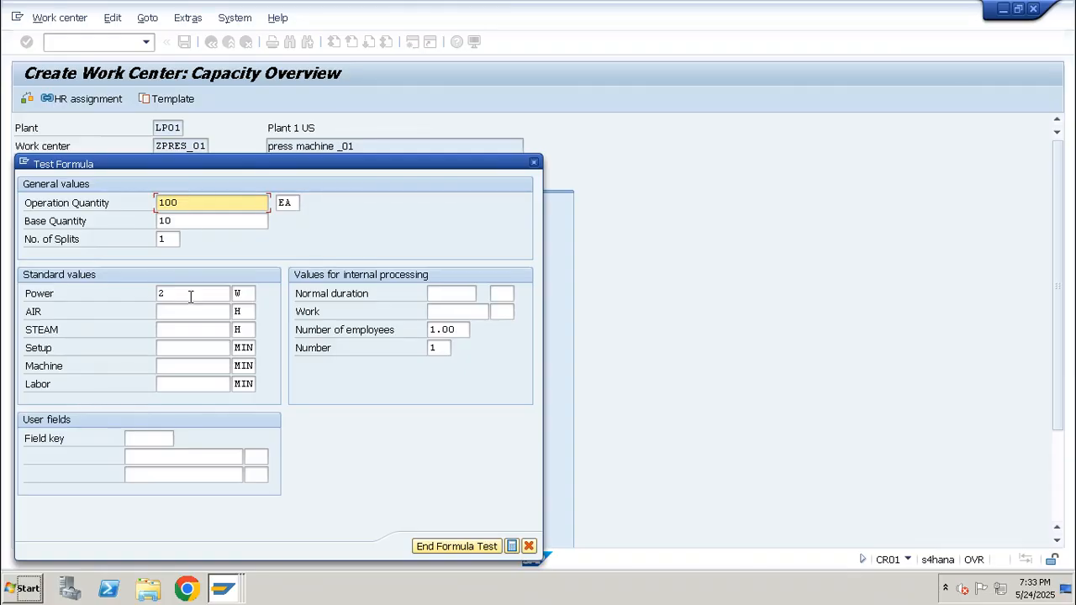
pyautogui.press('Escape')
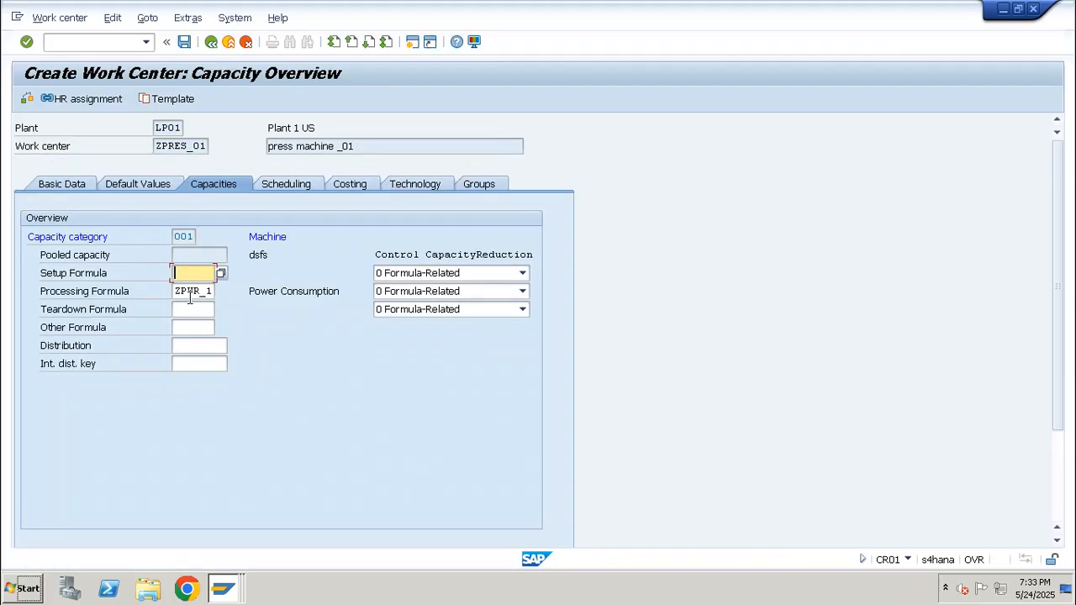
# Save the new work center and open the capacities of ZPRES_01 in plant LP01 for changing with transaction CR02.
pyautogui.hotkey('ctrl', 's')
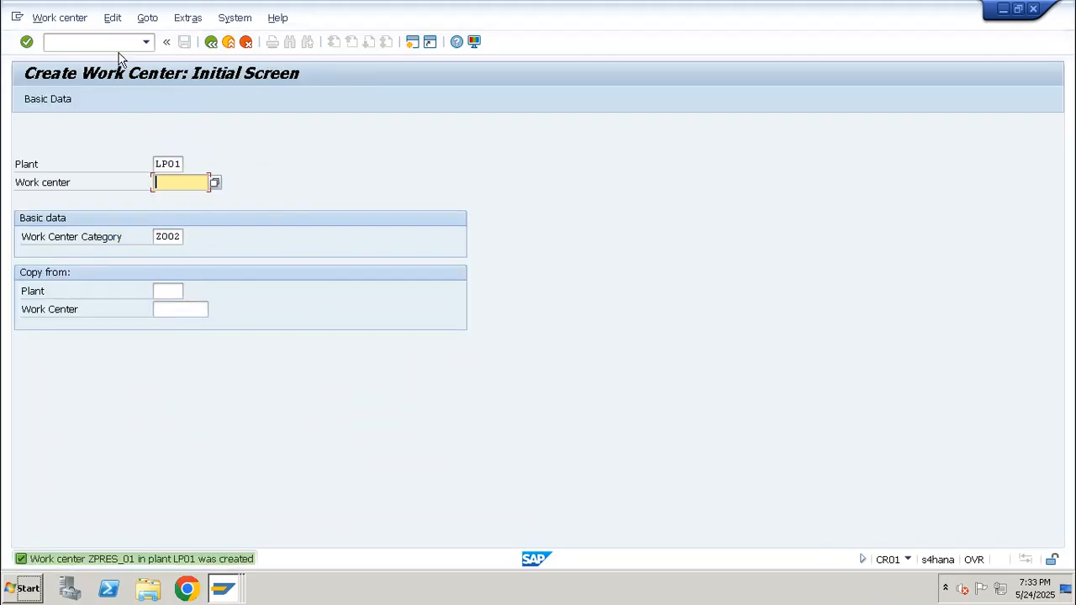
pyautogui.click(113, 42)
pyautogui.write('/ncr02')
pyautogui.press('Return')
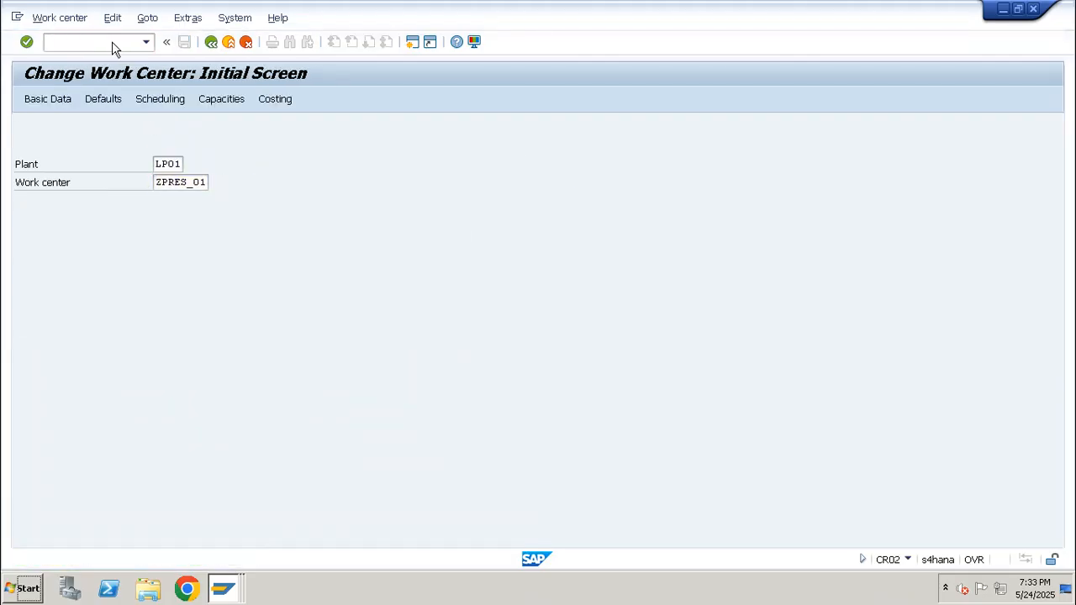
pyautogui.press('Return')
pyautogui.click(231, 184)
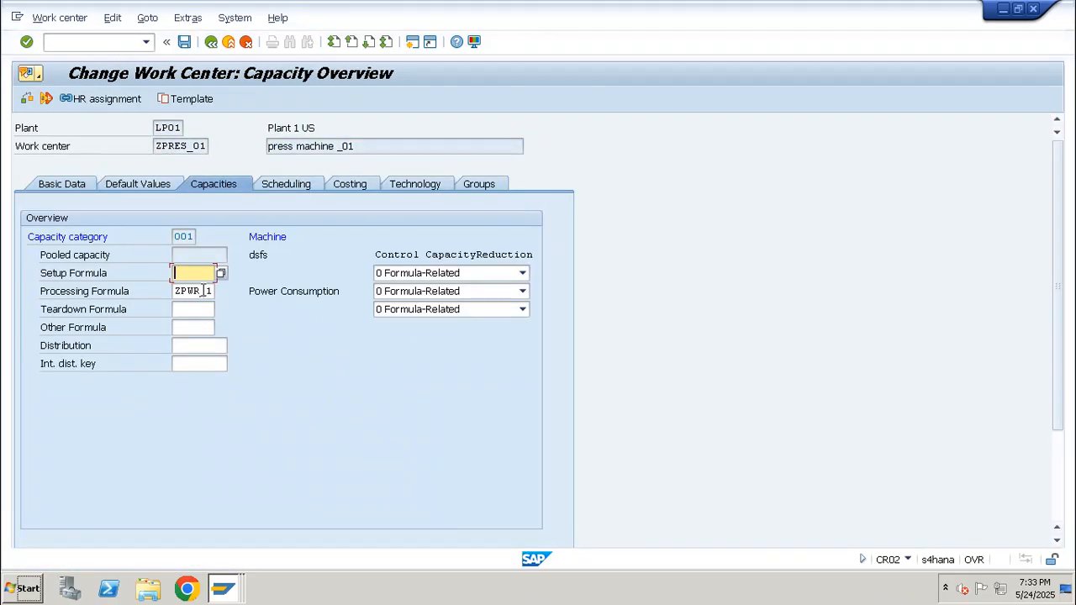
# Start a formula test for ZPWR_1 with an operation quantity of 100 EA and a Power standard value of 2.
pyautogui.click(204, 291)
pyautogui.scroll(-3, 1061, 244)
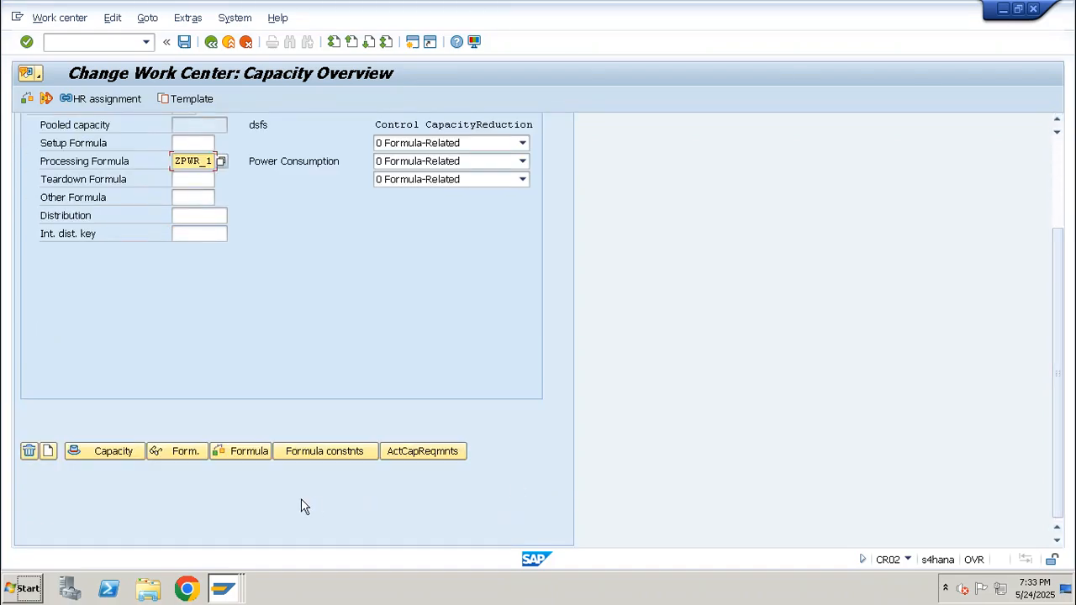
pyautogui.click(252, 452)
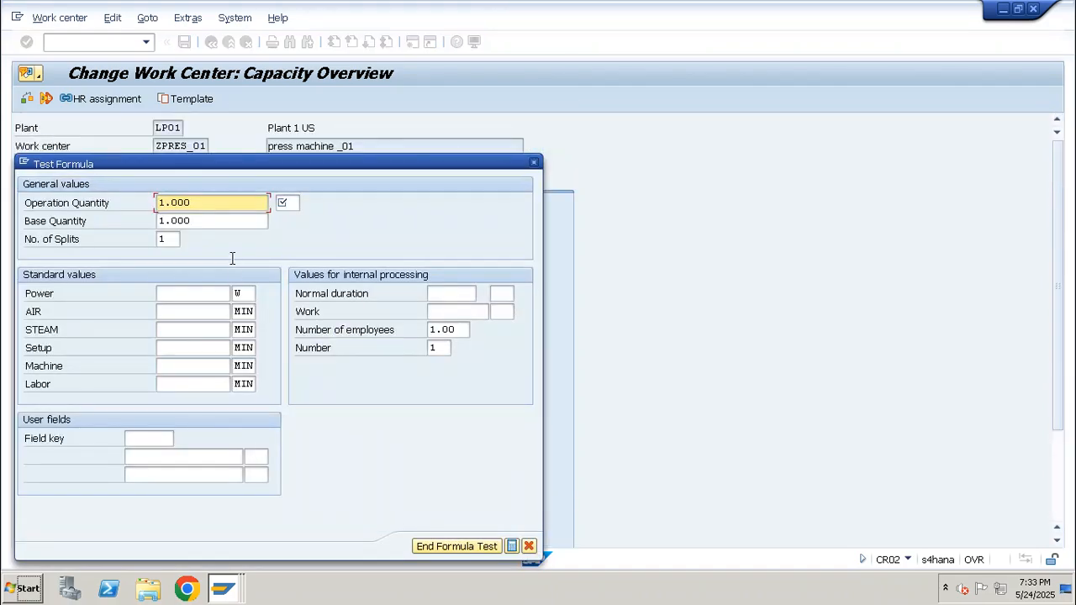
pyautogui.write('100')
pyautogui.press('Tab')
pyautogui.write('E')
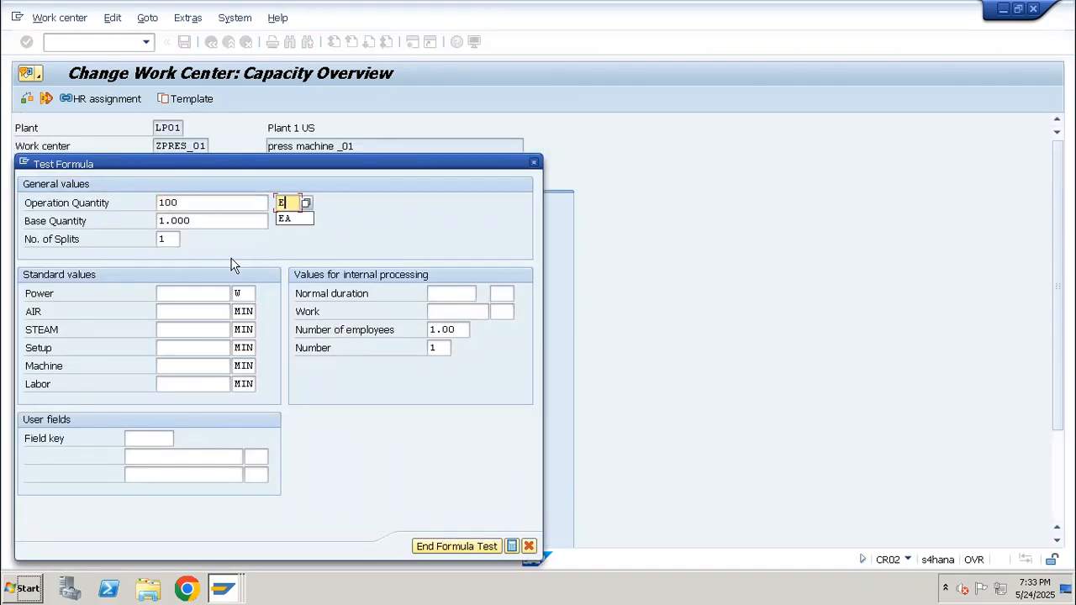
pyautogui.write('E')
pyautogui.write('EA')
pyautogui.click(210, 290)
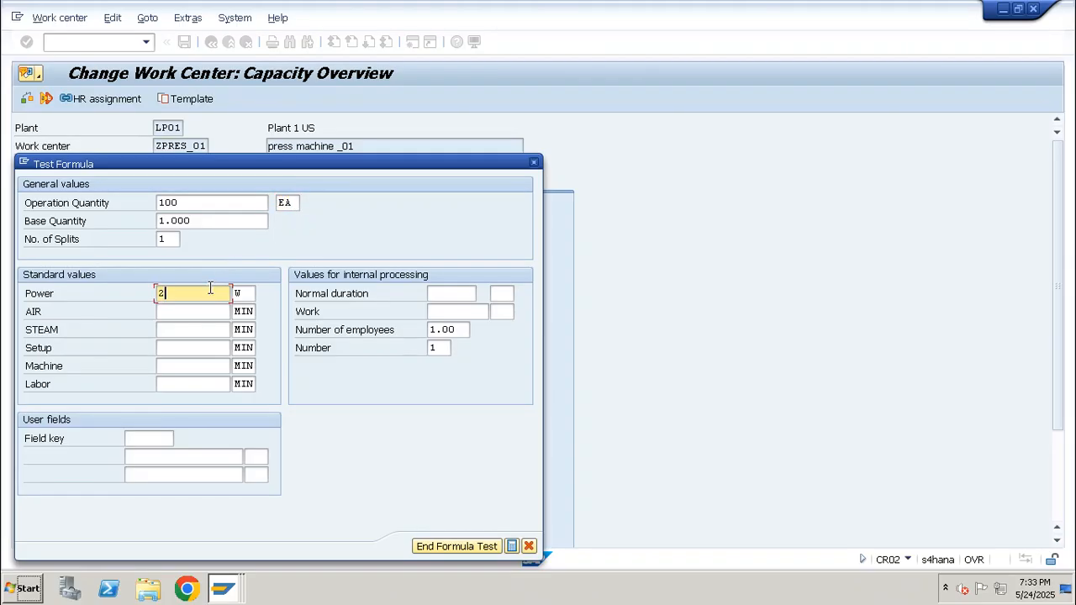
pyautogui.press('Return')
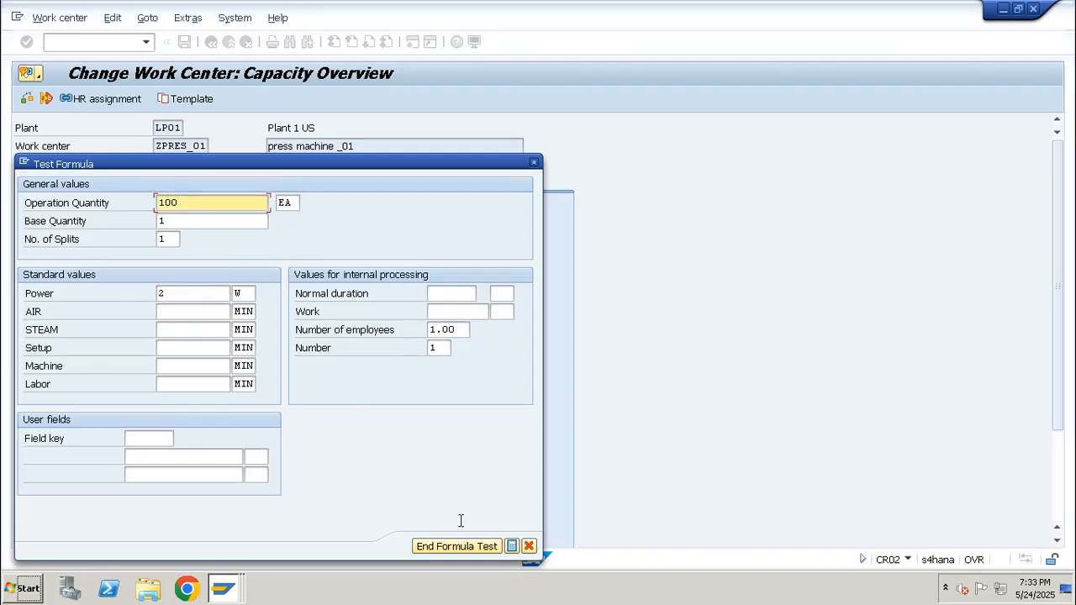
# Calculate the capacity requirements for this test, examine the processing requirement, and close the result.
pyautogui.click(511, 546)
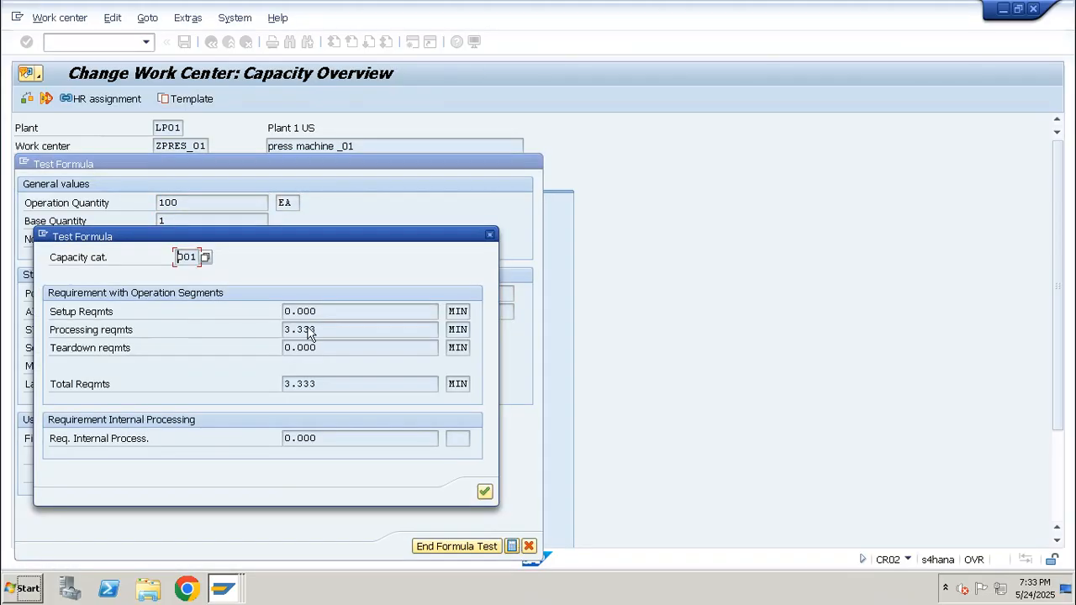
pyautogui.moveTo(326, 333); pyautogui.dragTo(275, 336)
pyautogui.press('Return')
pyautogui.press('Return')
pyautogui.press('Return')
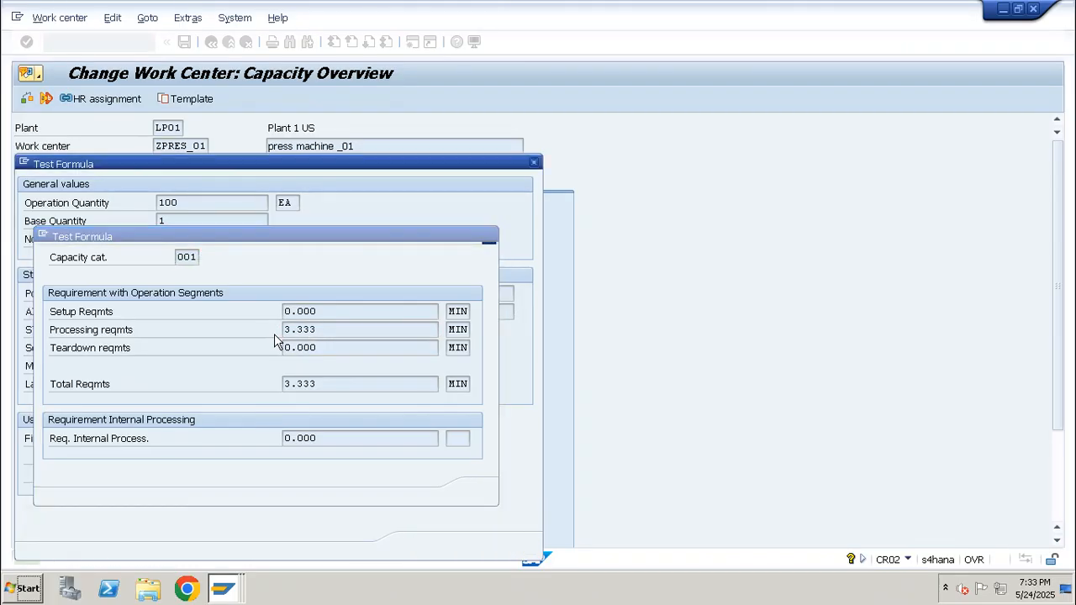
# Change the operation quantity unit to W in the test, recalculate the capacity requirements, and leave the formula test.
pyautogui.moveTo(295, 204); pyautogui.dragTo(231, 204)
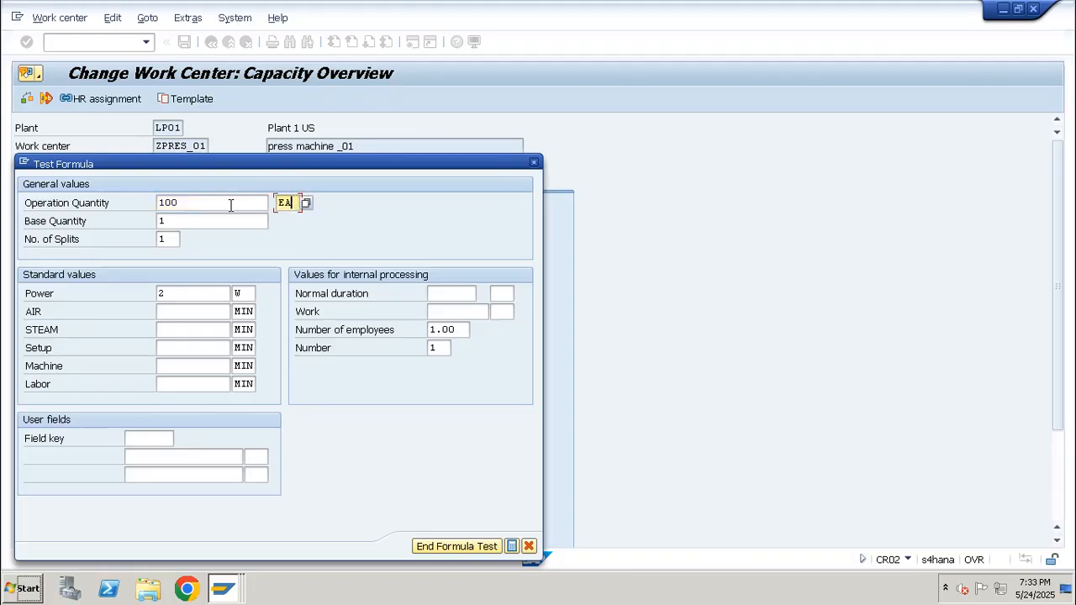
pyautogui.press('BackSpace')
pyautogui.click(513, 547)
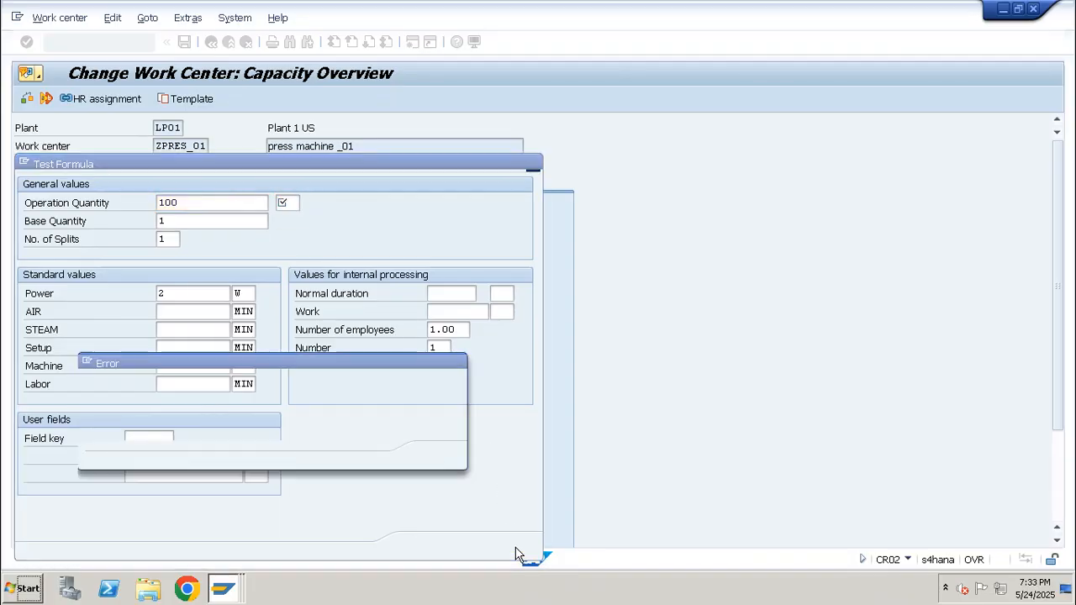
pyautogui.press('Return')
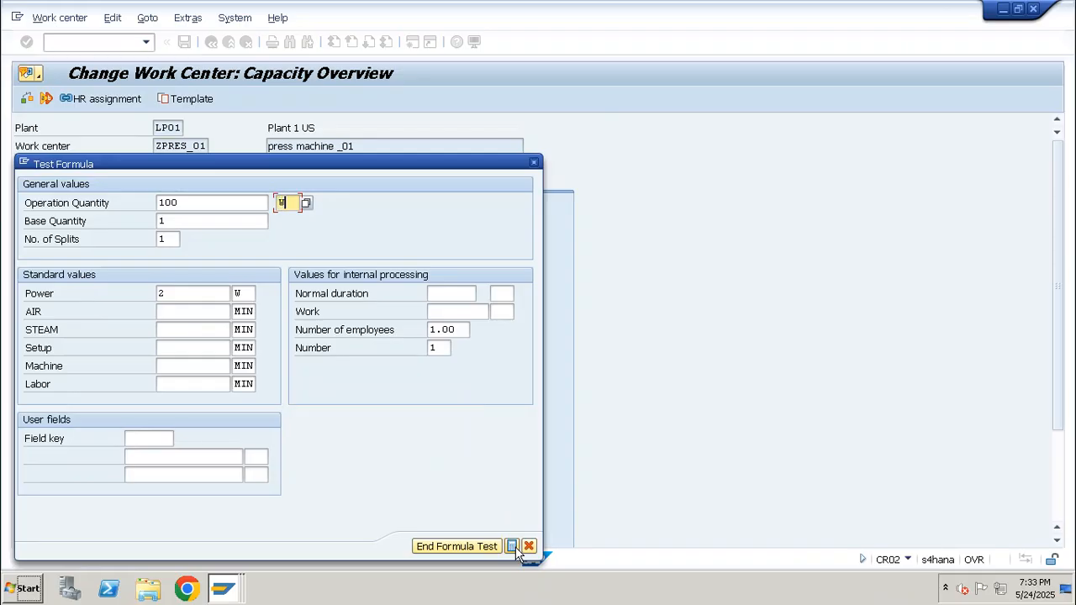
pyautogui.write('W')
pyautogui.click(511, 546)
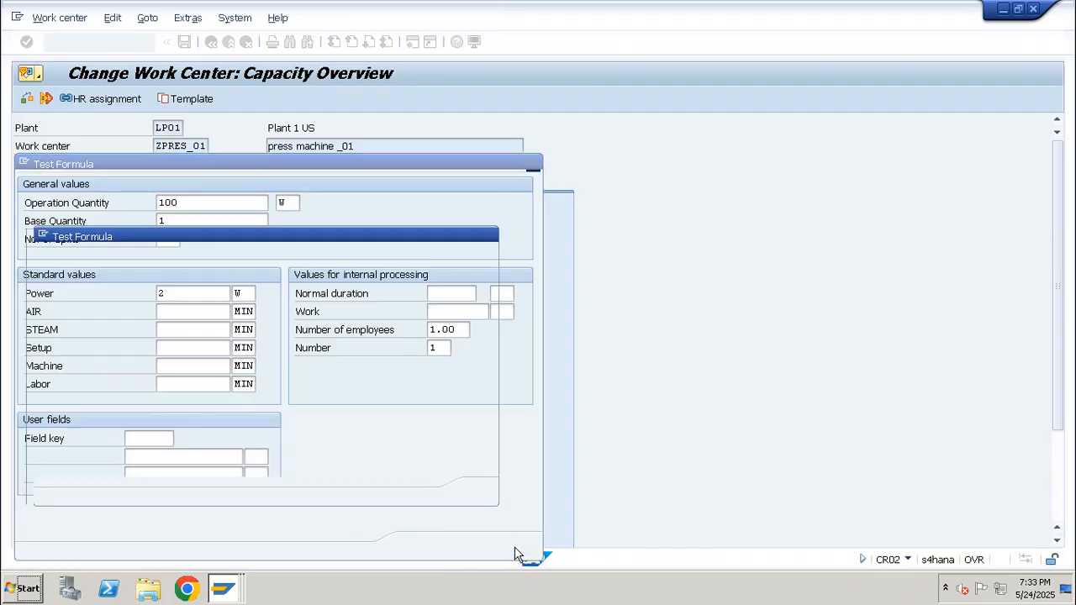
pyautogui.press('Escape')
pyautogui.press('Escape')
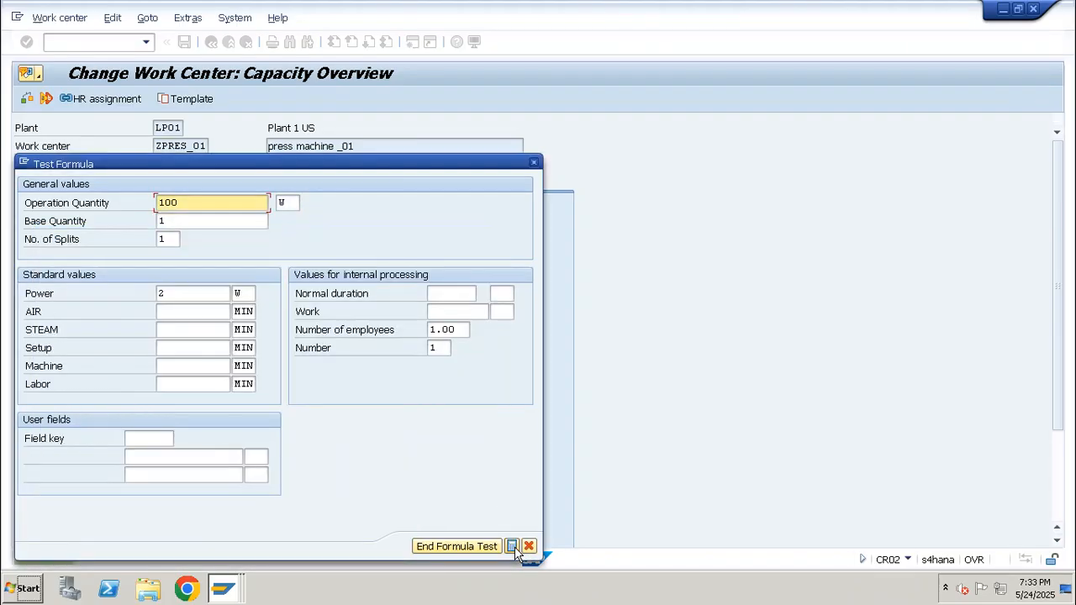
# Open the header of capacity category 001 and try to set its capacity base unit to W.
pyautogui.doubleClick(184, 236)
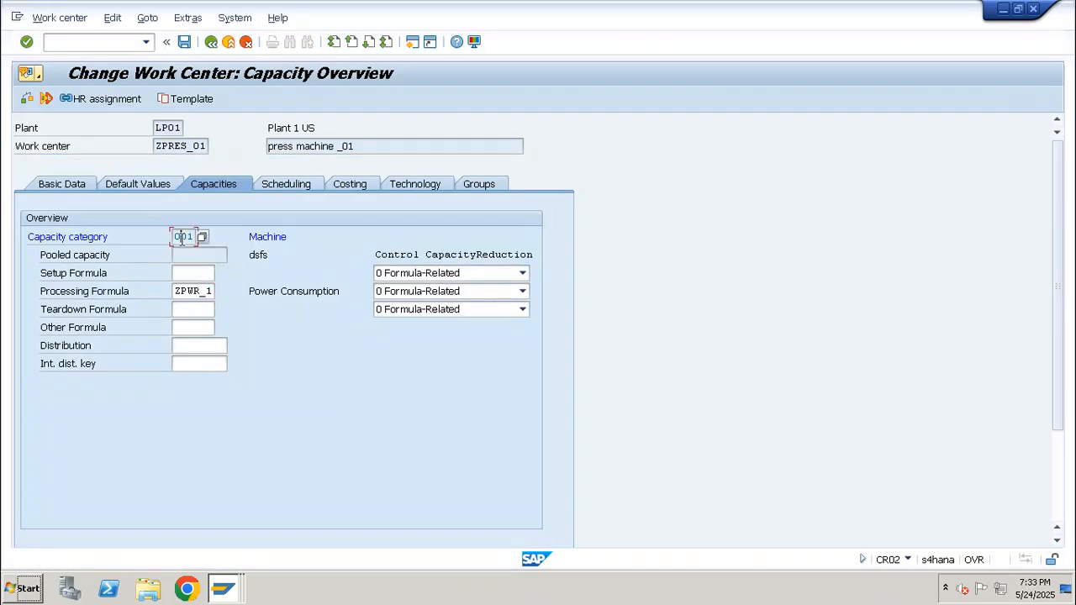
pyautogui.click(170, 326)
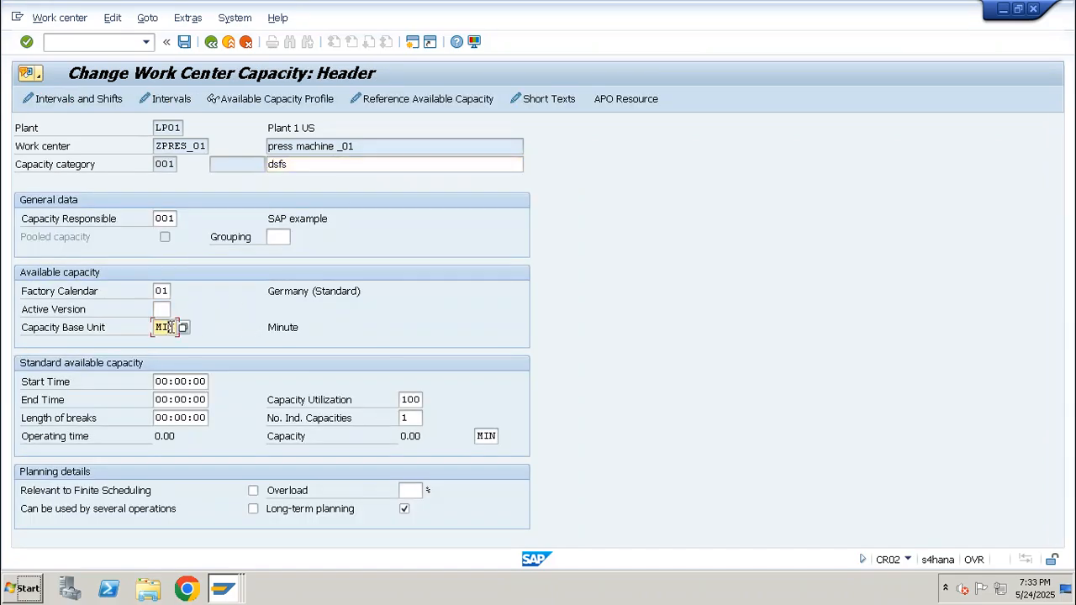
pyautogui.doubleClick(171, 327)
pyautogui.write('WA')
pyautogui.press('Return')
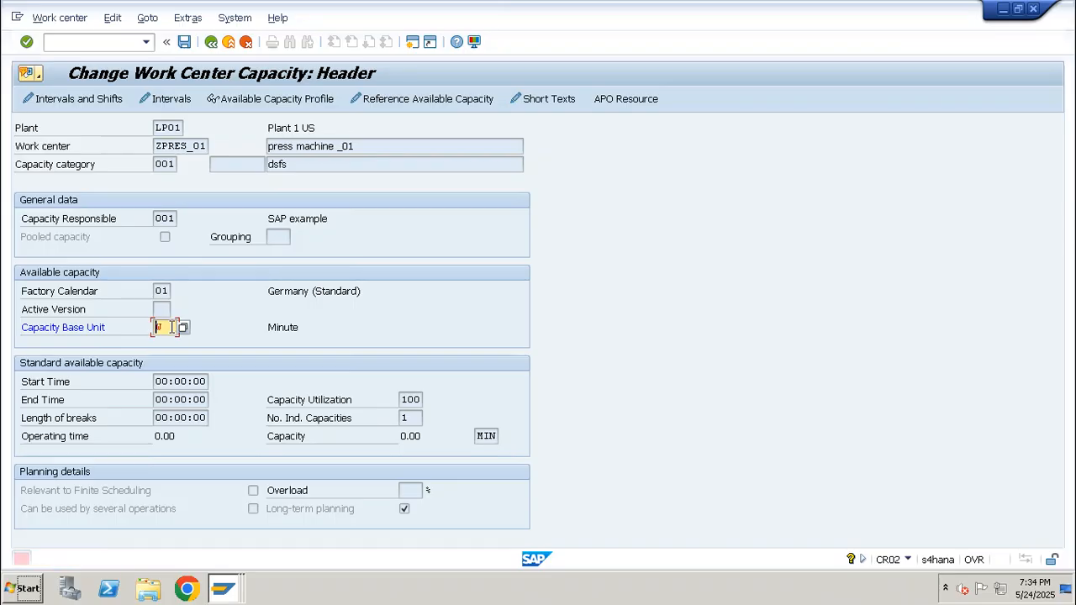
# Choose MIN from the available units as the capacity base unit and return to the capacity overview.
pyautogui.click(181, 327)
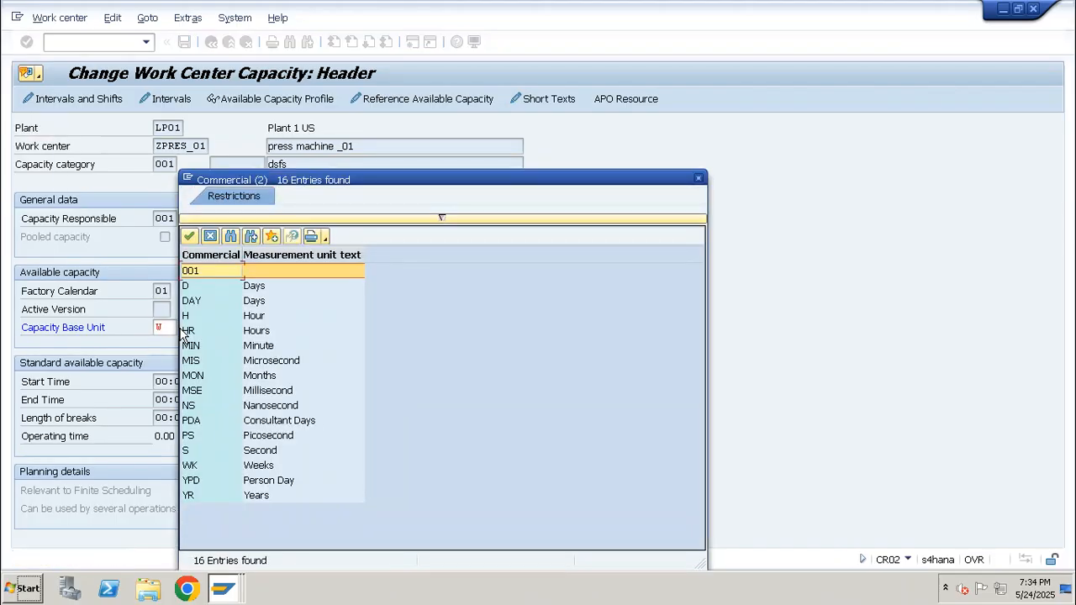
pyautogui.doubleClick(187, 340)
pyautogui.press('F3')
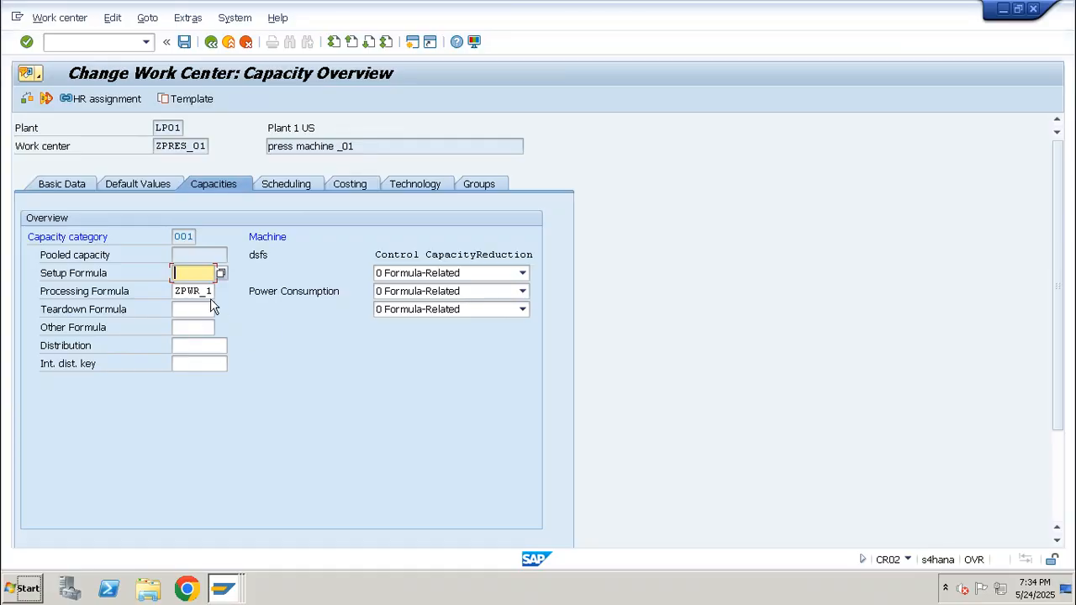
# Clear the processing formula of capacity category 001 and assign cost center SHP-001 in the work center's costing data.
pyautogui.moveTo(212, 290); pyautogui.dragTo(164, 291)
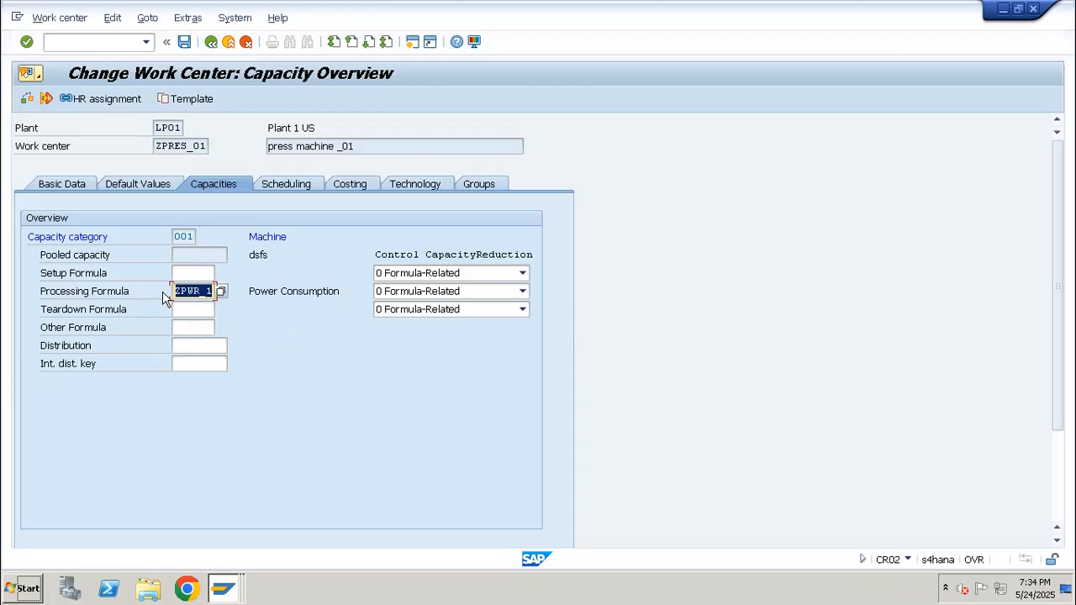
pyautogui.press('Delete')
pyautogui.click(350, 184)
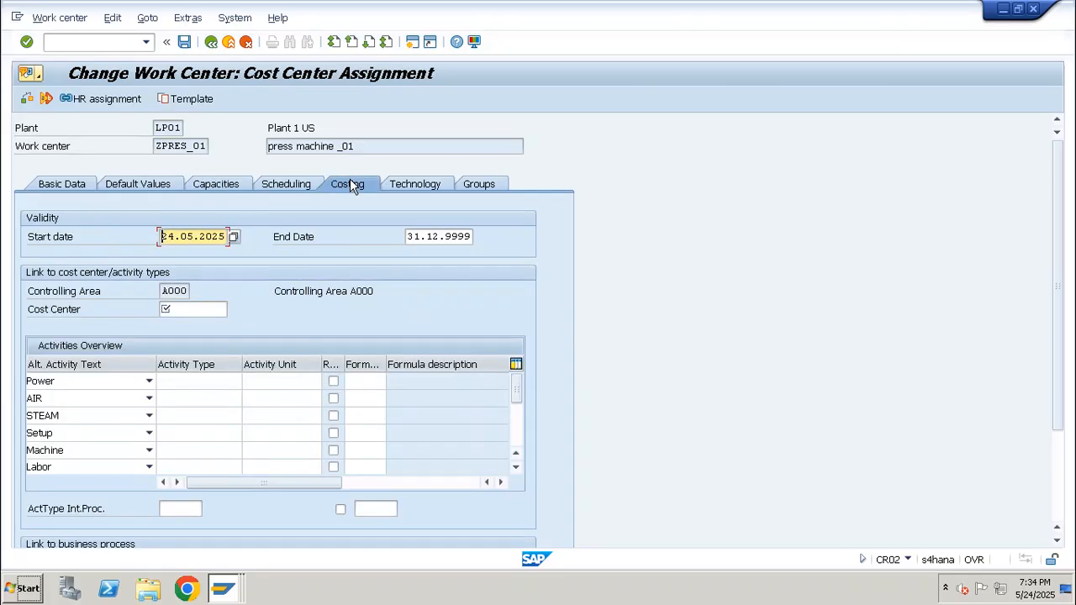
pyautogui.click(179, 308)
pyautogui.write('SHP-001')
pyautogui.press('Return')
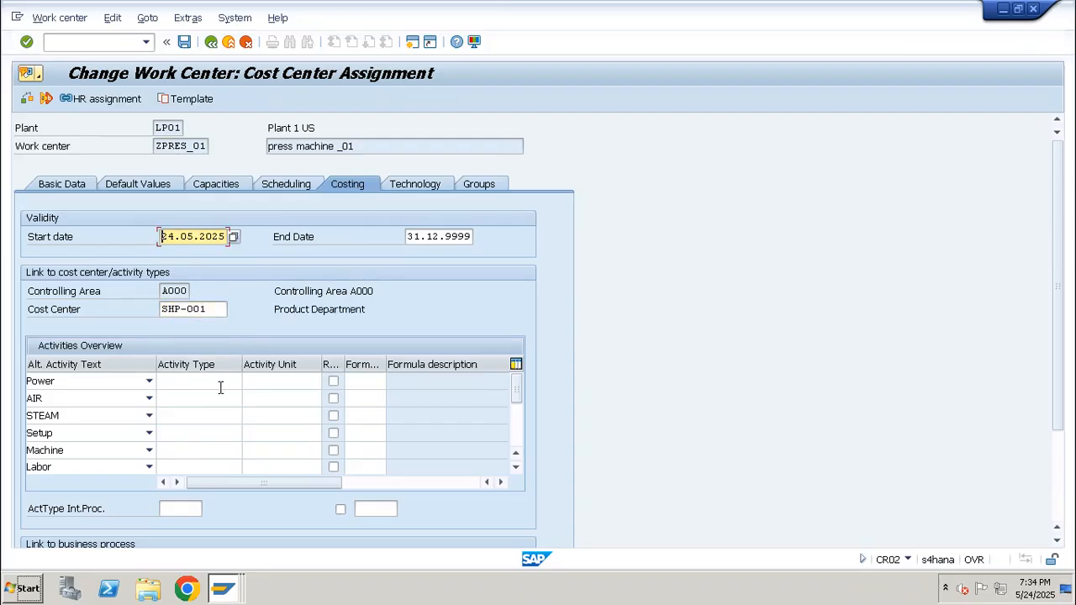
# Assign formula ZPWR_1 to the Power activity in the costing data.
pyautogui.click(220, 384)
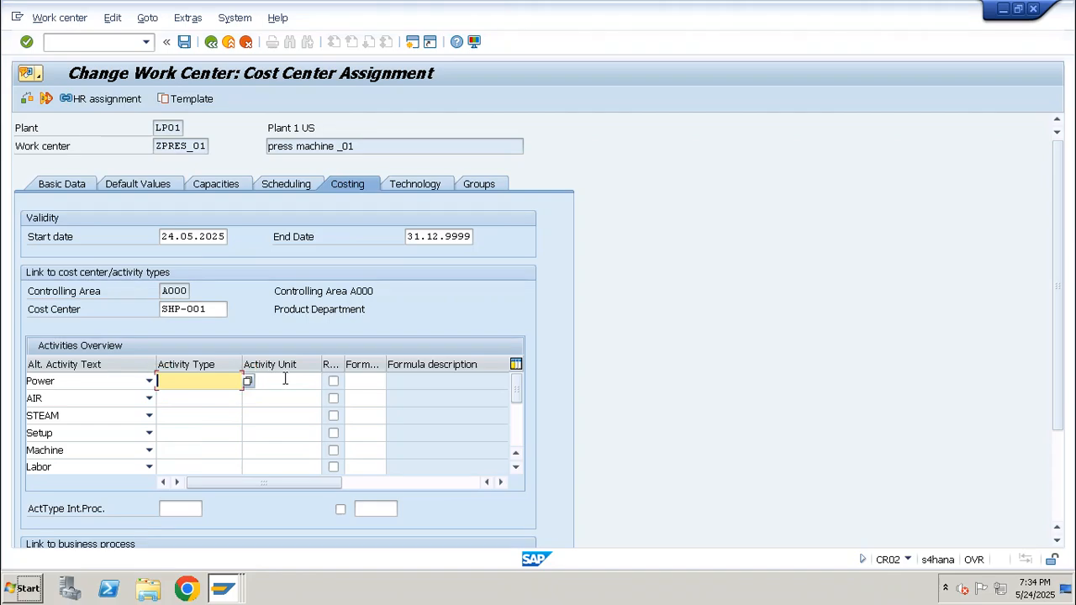
pyautogui.click(357, 378)
pyautogui.write('ZPWR_1')
pyautogui.press('Return')
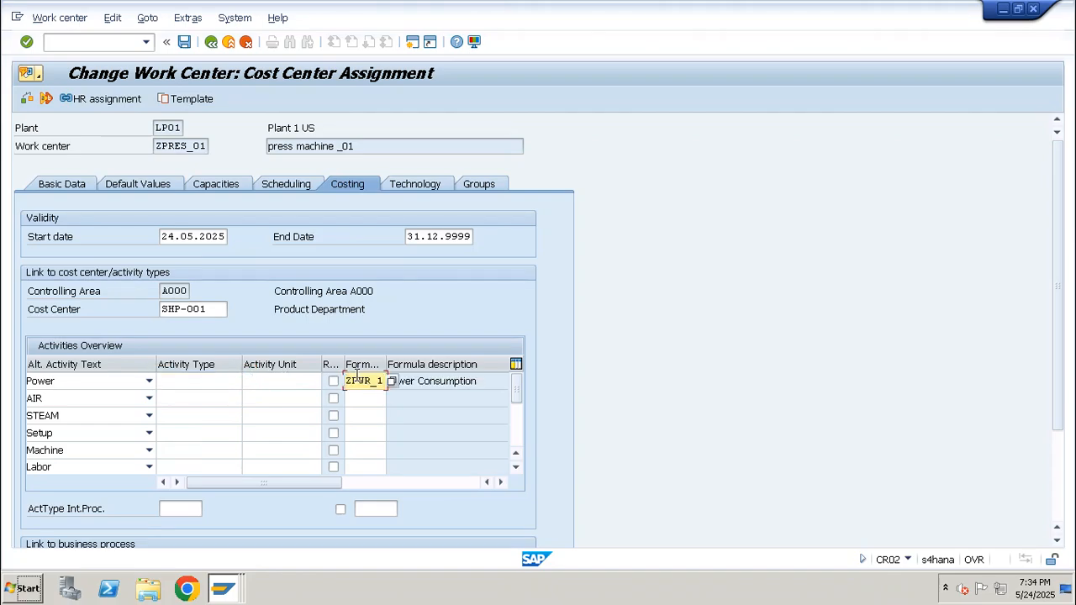
# Test the costing formula for Power with EA as the operation quantity unit, calculate the costs, and close the result.
pyautogui.scroll(-3, 364, 380)
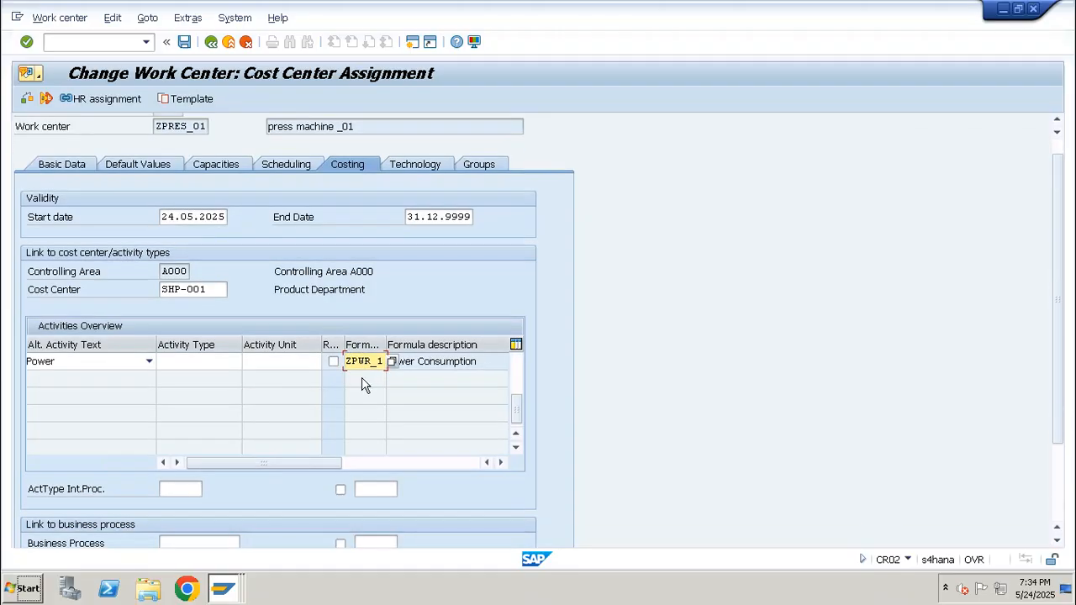
pyautogui.moveTo(1063, 244); pyautogui.dragTo(1064, 311)
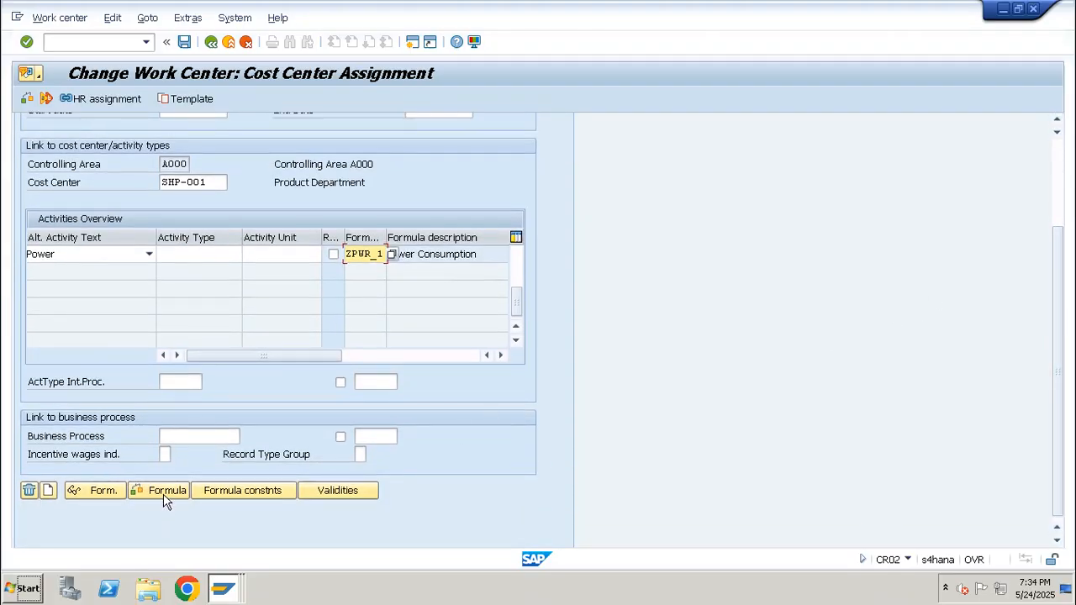
pyautogui.click(164, 493)
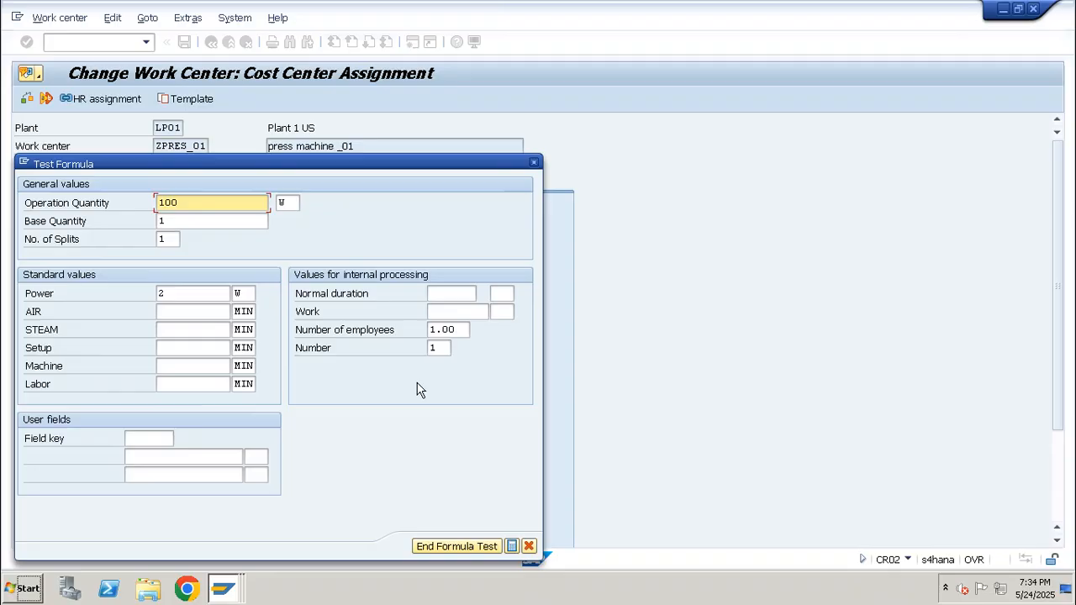
pyautogui.click(285, 203)
pyautogui.write('EA')
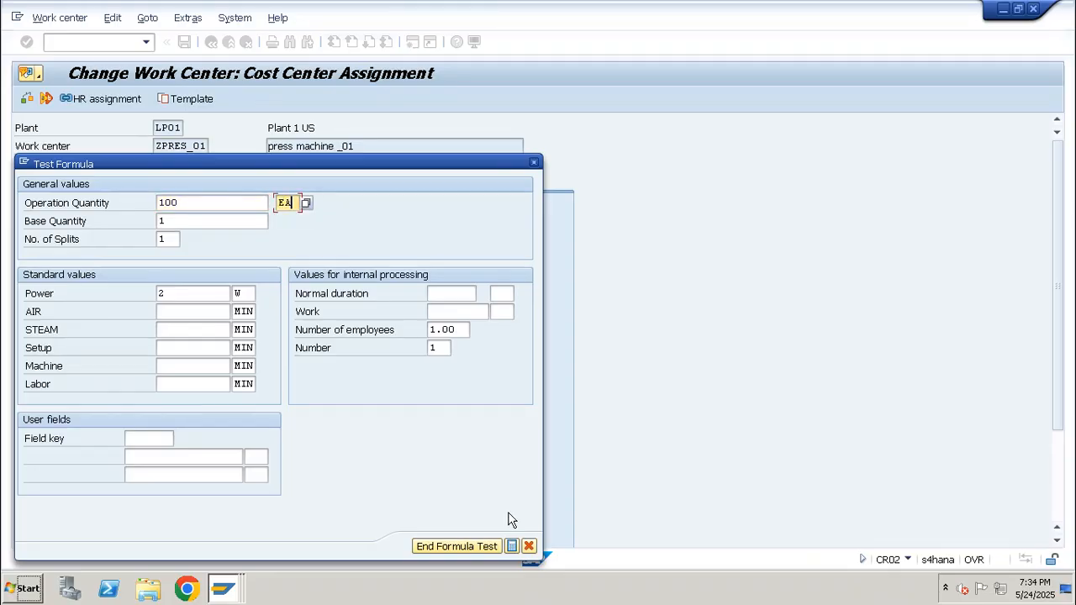
pyautogui.click(513, 547)
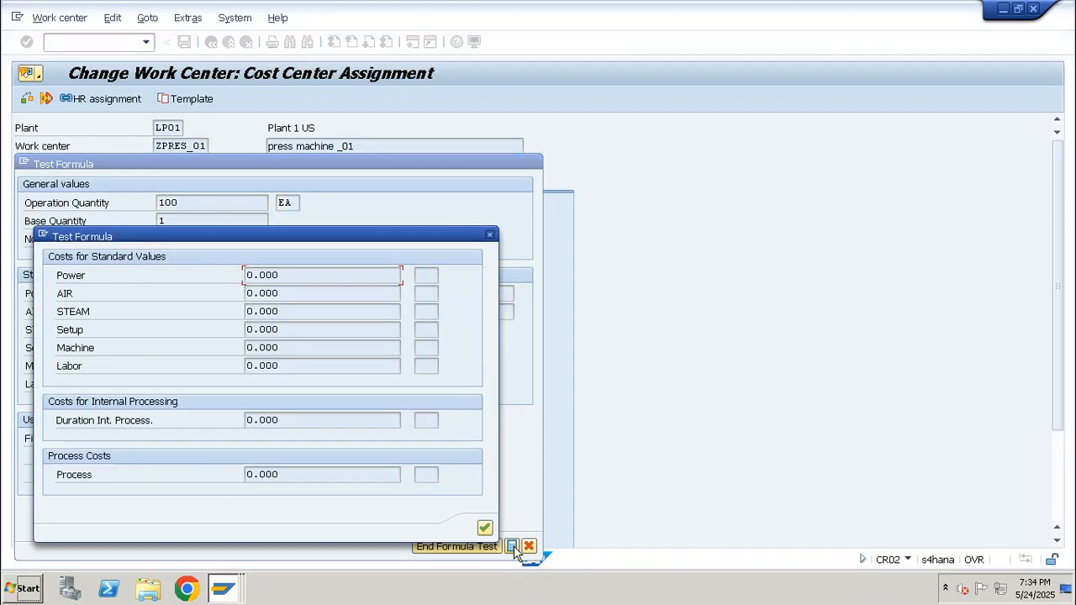
pyautogui.click(514, 550)
pyautogui.press('Return')
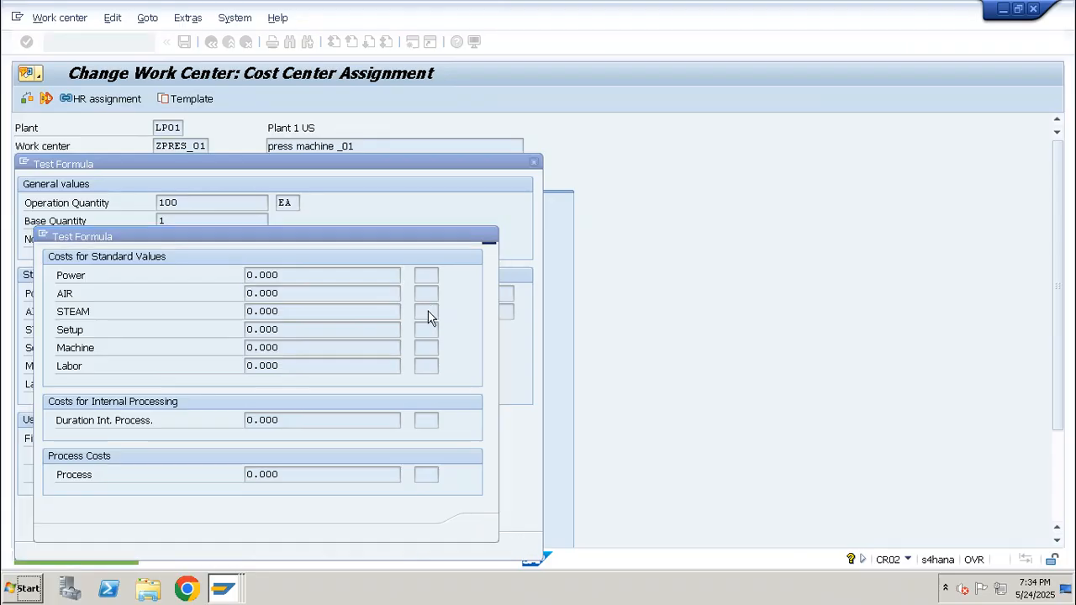
# Set the base quantity to 10 in the formula test, recalculate the costs, and try to dismiss the result.
pyautogui.click(176, 220)
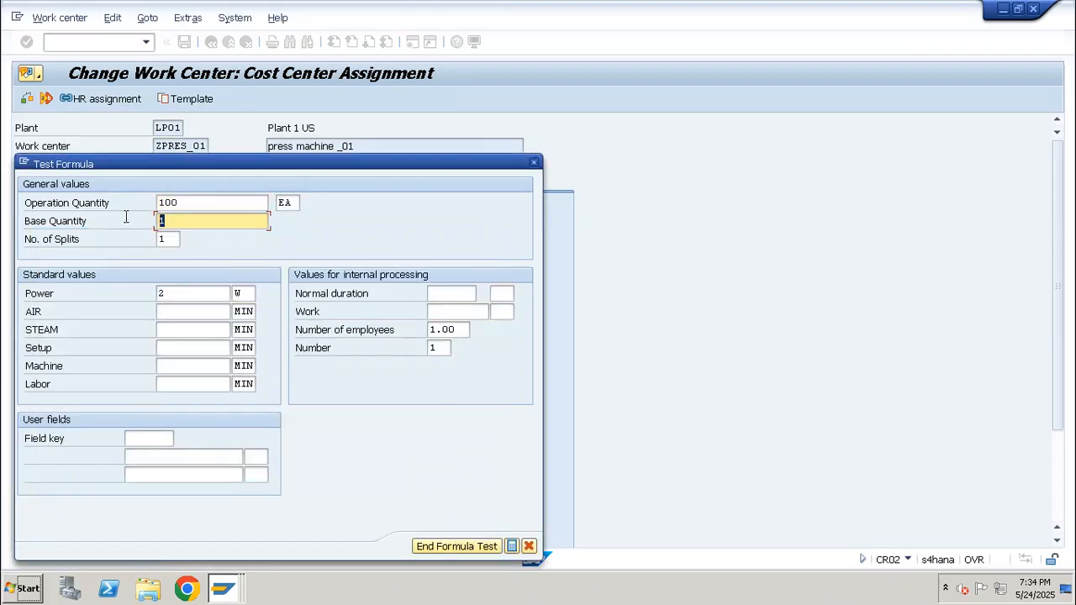
pyautogui.write('10')
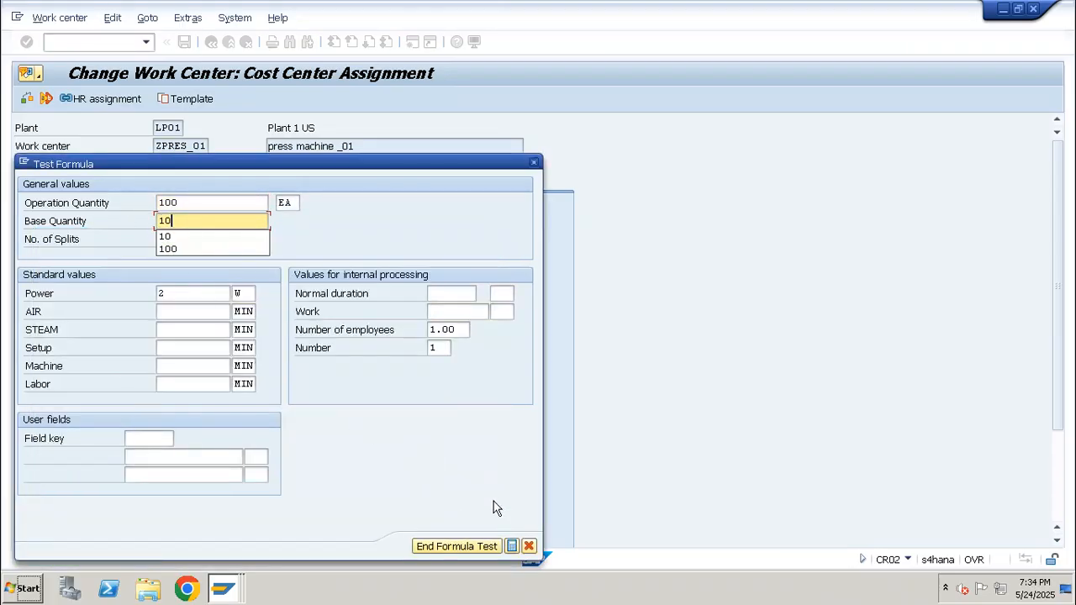
pyautogui.click(511, 547)
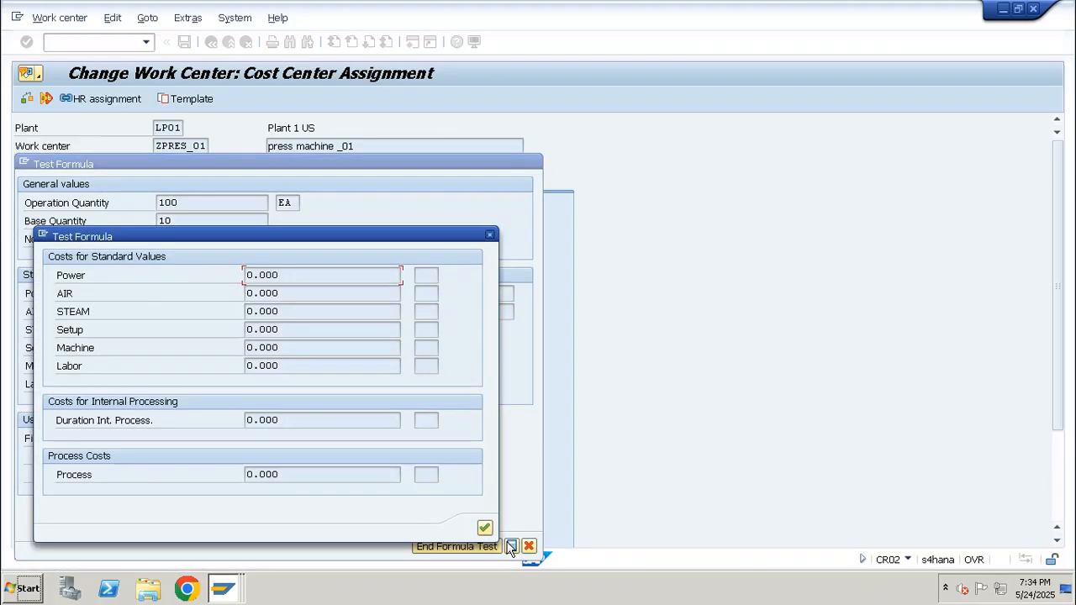
pyautogui.click(510, 548)
pyautogui.press('Escape')
pyautogui.press('F10')
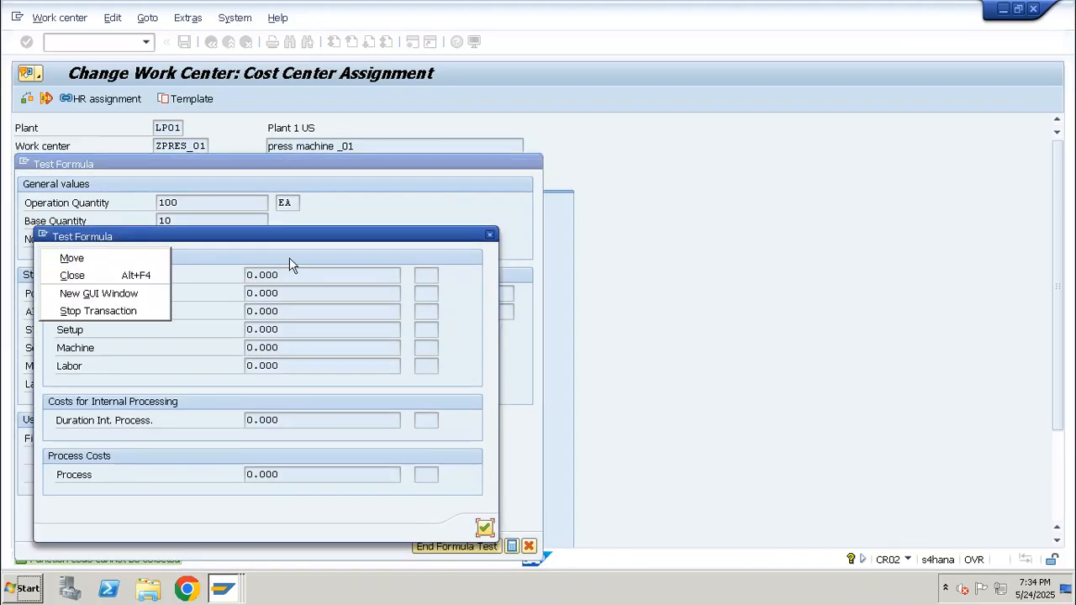
# Switch to the formula definition session, examine the definition of formula SAPFL1, and return to the formula overview.
pyautogui.hotkey('alt', 'Tab')
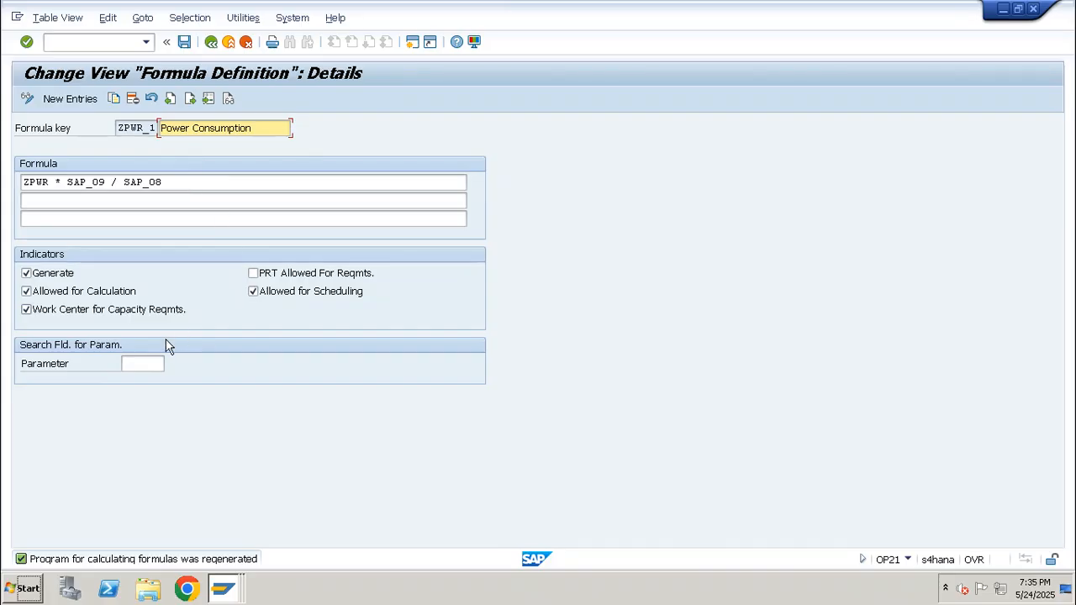
pyautogui.press('F3')
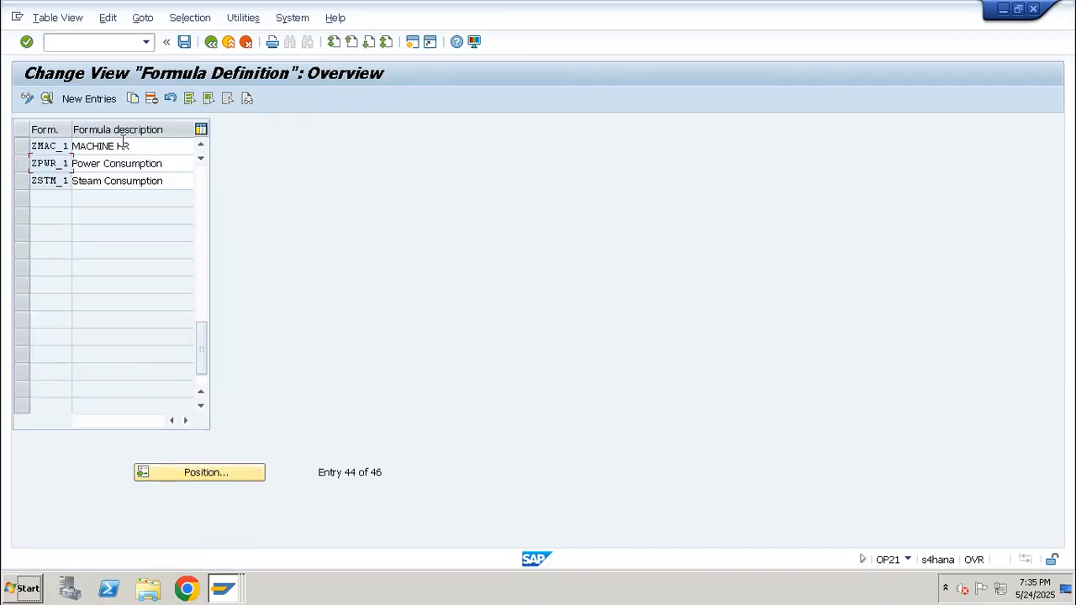
pyautogui.moveTo(202, 349); pyautogui.dragTo(199, 244)
pyautogui.doubleClick(110, 180)
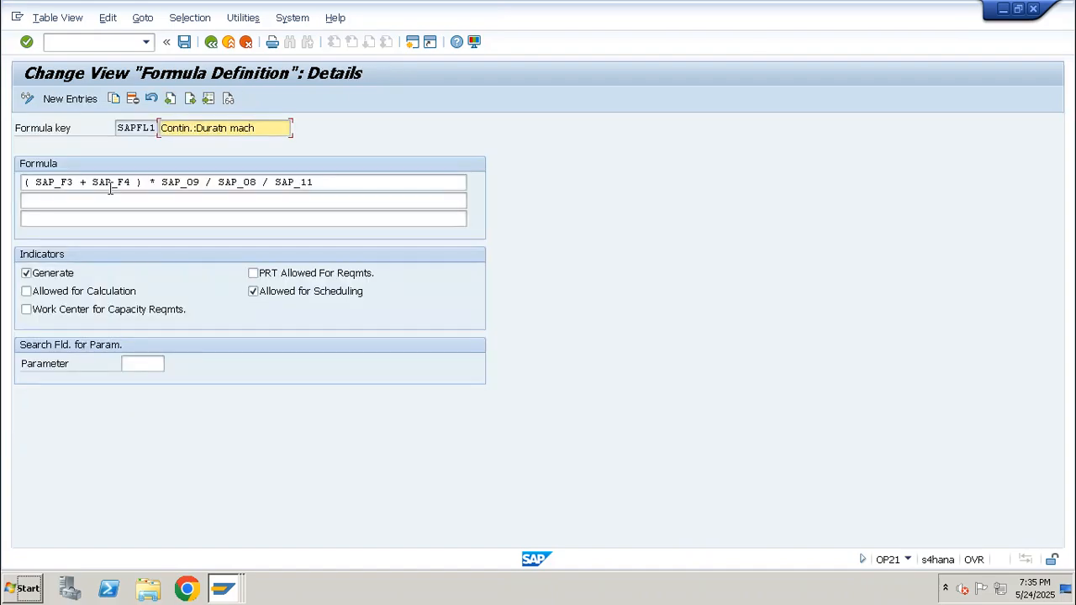
pyautogui.press('F3')
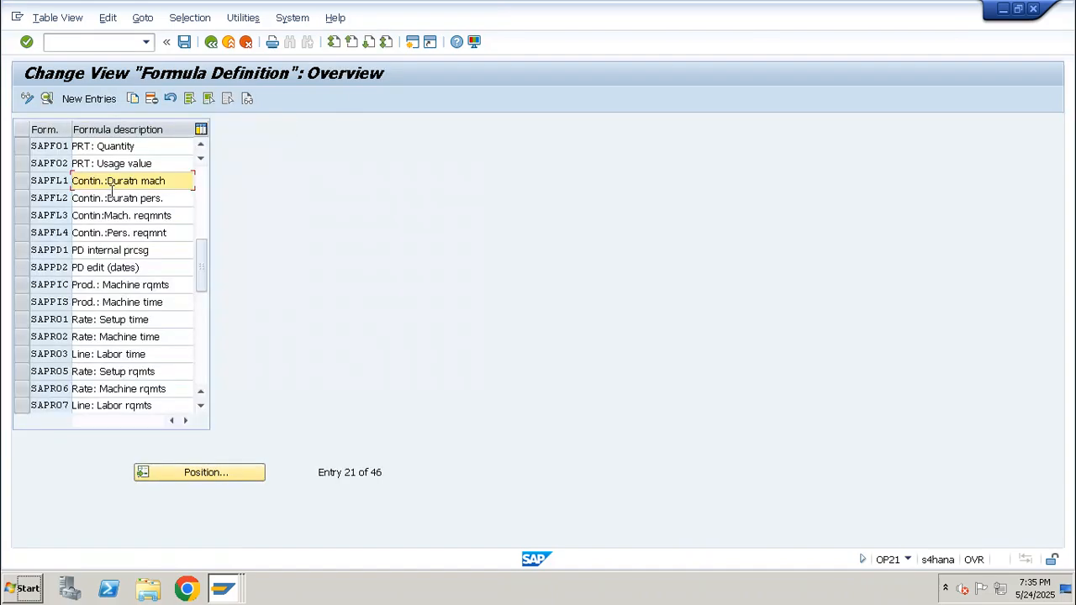
# Position the formula list at Z, open the details of ZPWR_1, and copy the parameter name ZPWR from its formula.
pyautogui.click(194, 473)
pyautogui.write('Z')
pyautogui.press('Return')
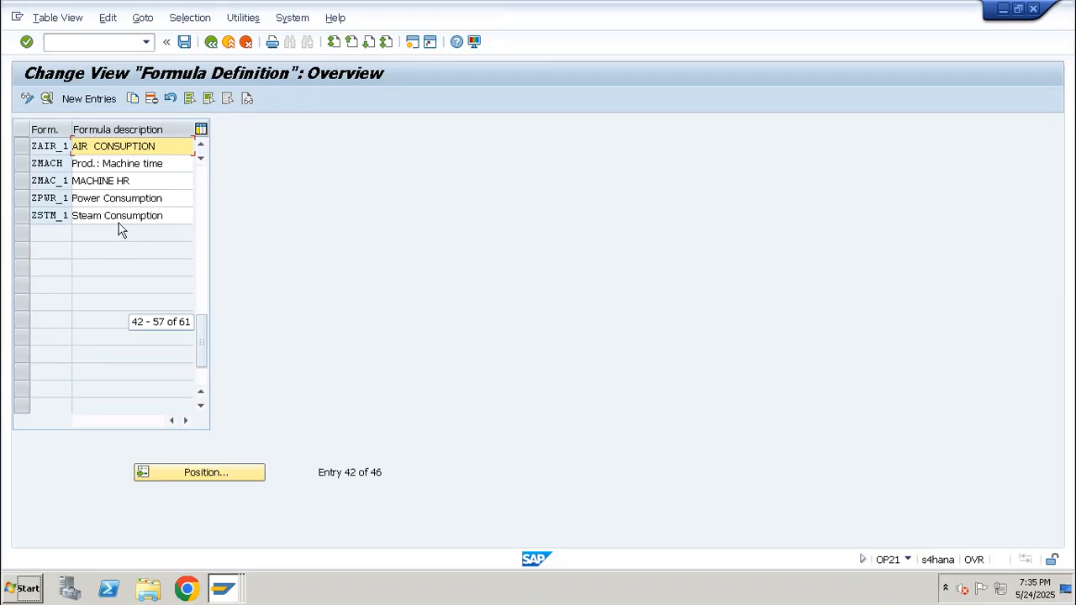
pyautogui.doubleClick(123, 198)
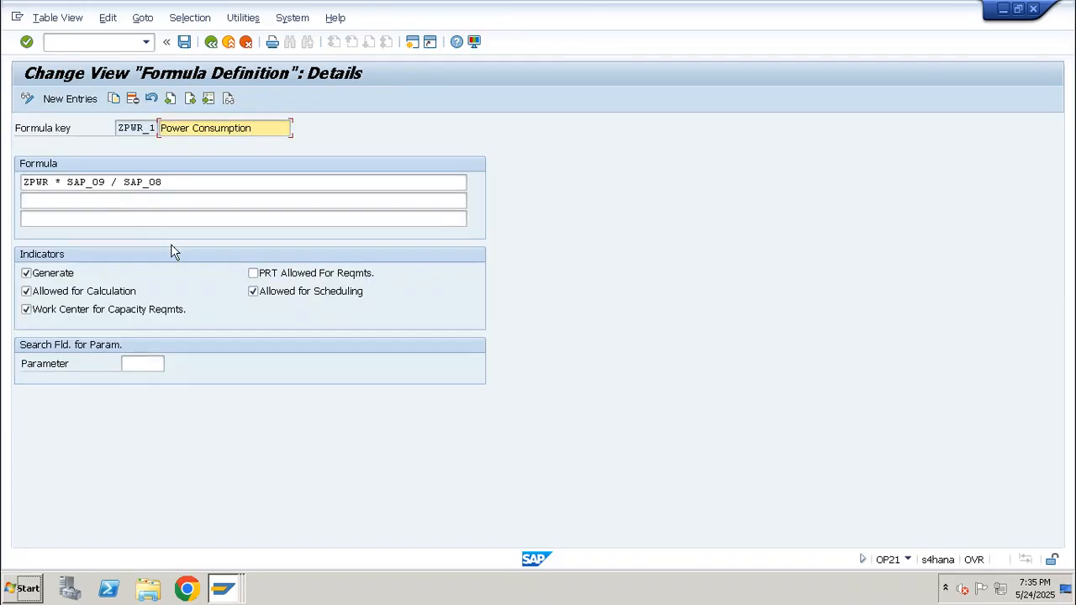
pyautogui.doubleClick(44, 179)
pyautogui.hotkey('ctrl', 'c')
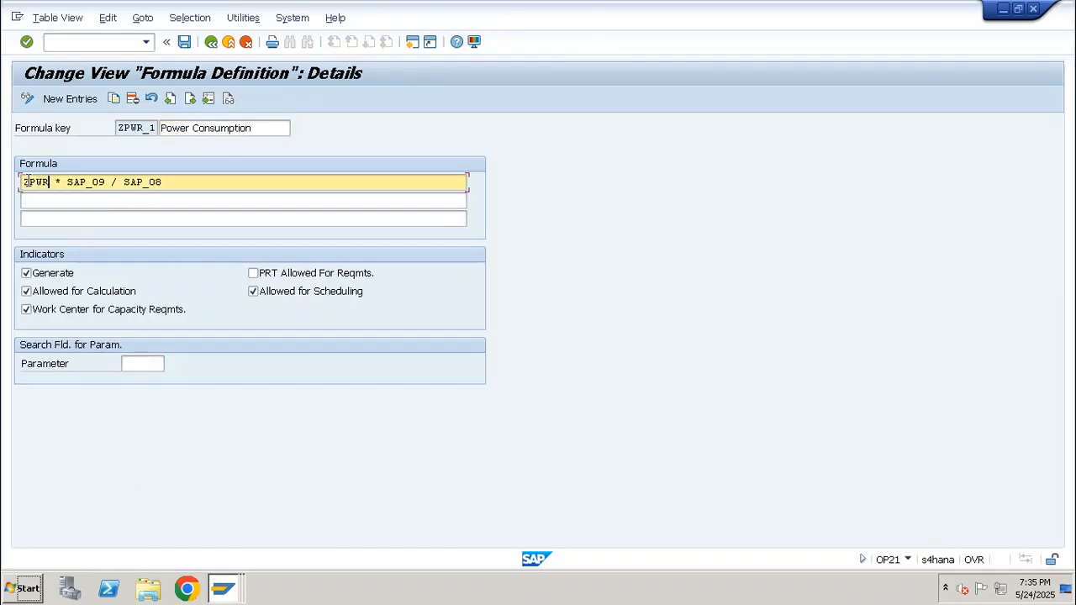
pyautogui.press('Left')
# Leave the formula definitions and open the details of parameter ZPWR in the Parameters view.
pyautogui.press('F3')
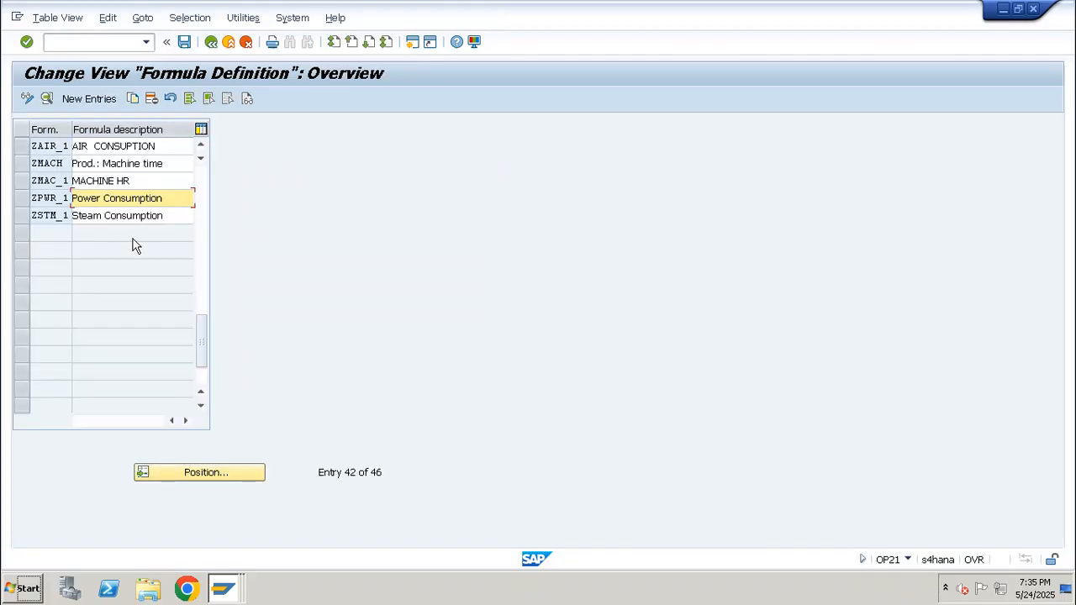
pyautogui.press('F3')
pyautogui.click(132, 462)
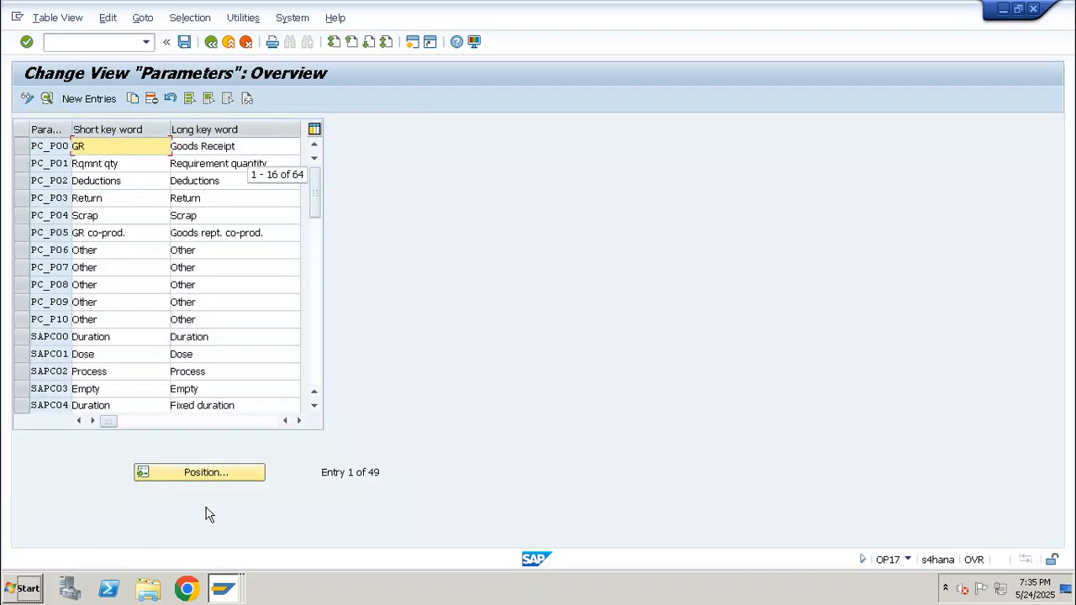
pyautogui.click(219, 477)
pyautogui.hotkey('ctrl', 'v')
pyautogui.press('Return')
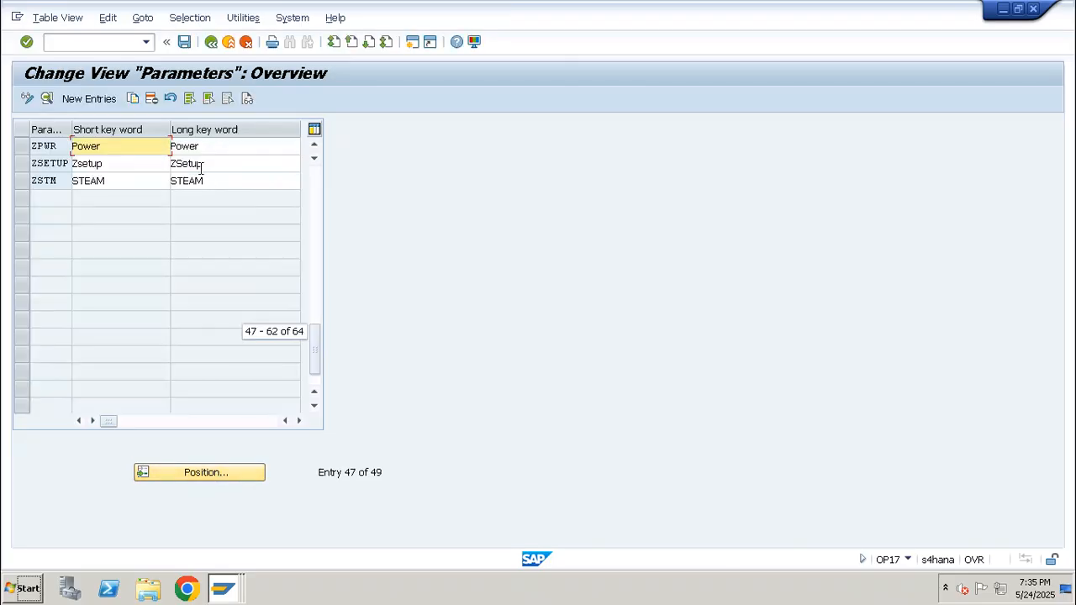
pyautogui.doubleClick(155, 149)
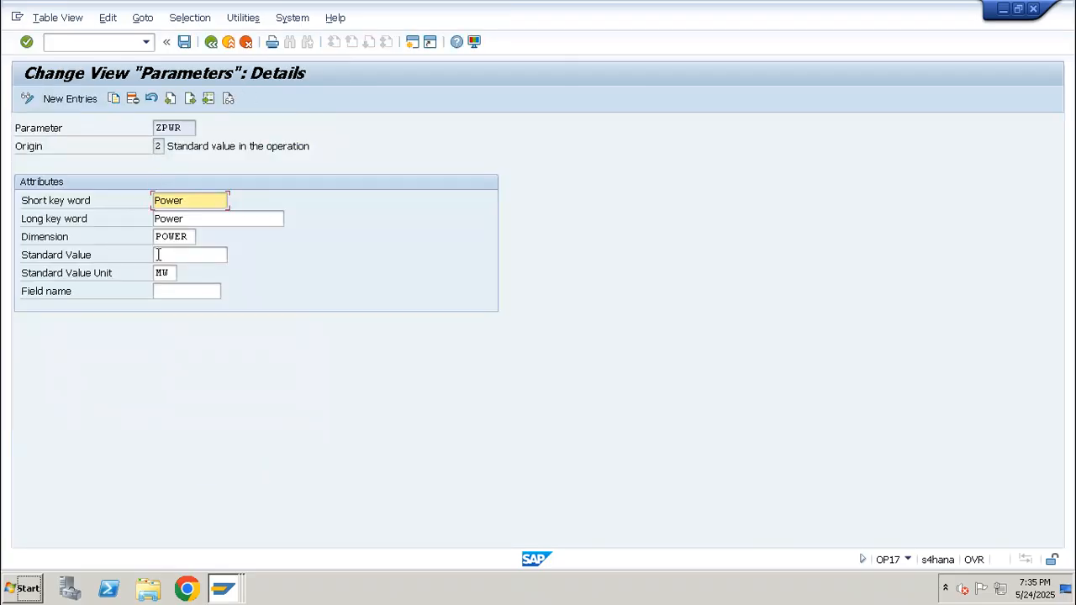
# Set the standard value unit of ZPWR to W and its standard value to 1, and save with the proposed customizing request.
pyautogui.moveTo(172, 271); pyautogui.dragTo(132, 277)
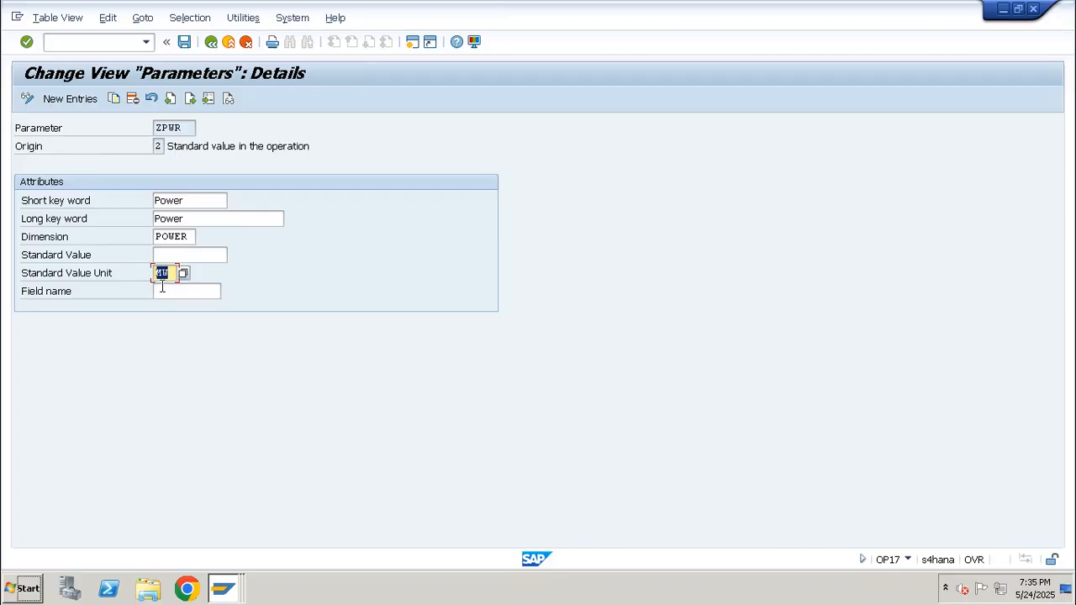
pyautogui.write('WAT')
pyautogui.press('Return')
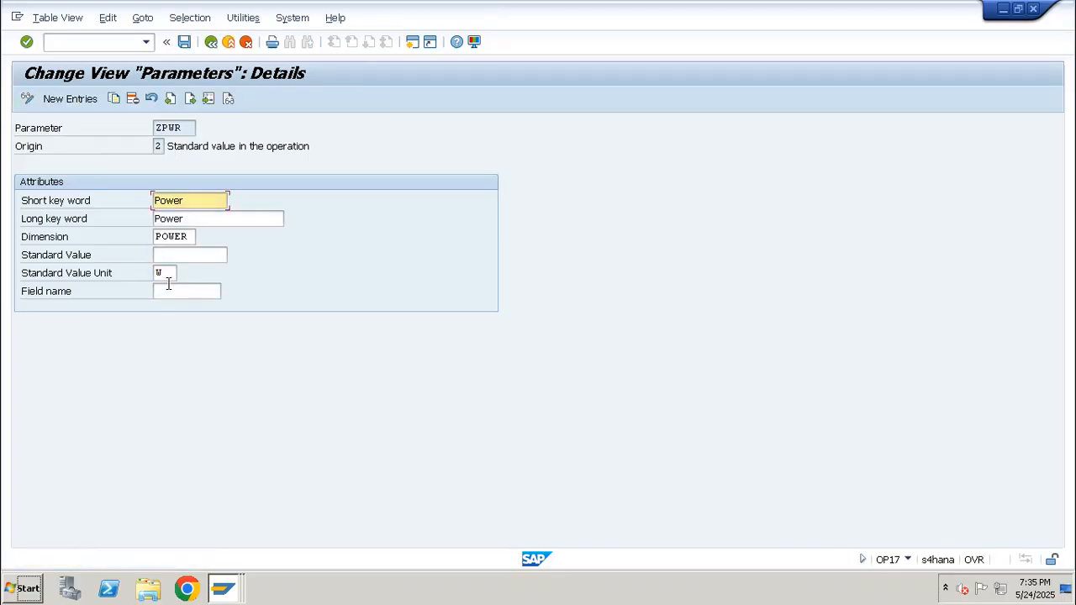
pyautogui.click(169, 273)
pyautogui.click(189, 258)
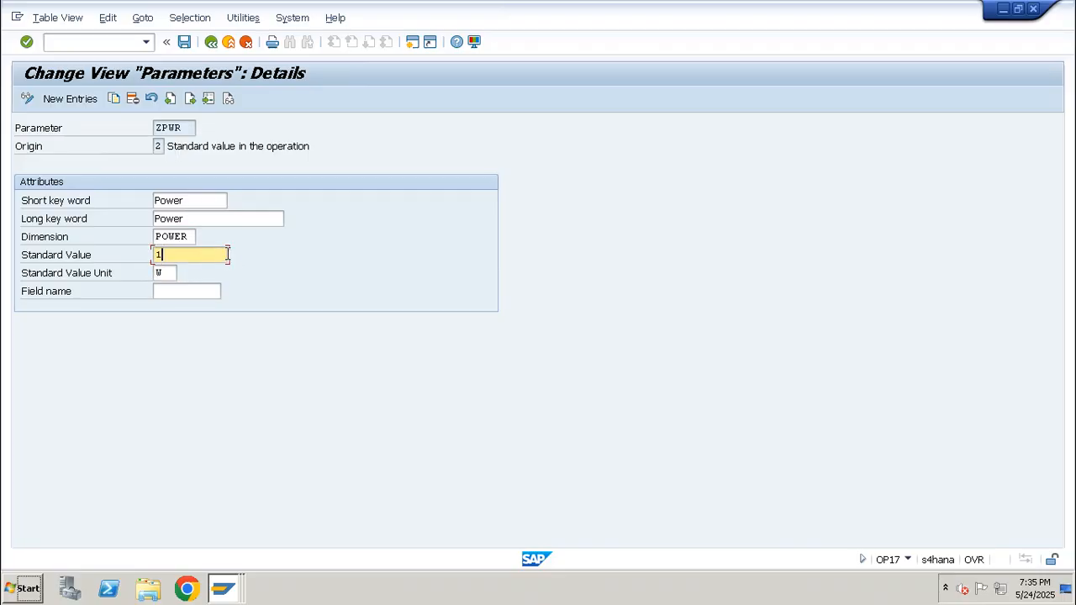
pyautogui.press('Return')
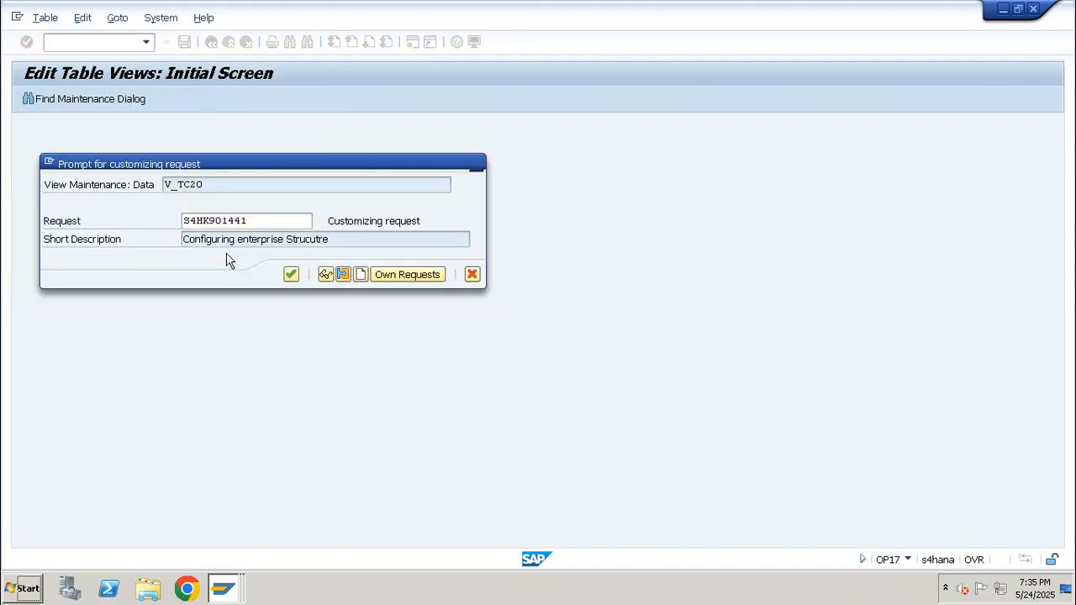
# Leave and reopen the Parameters overview, and return to the work center session.
pyautogui.press('F3')
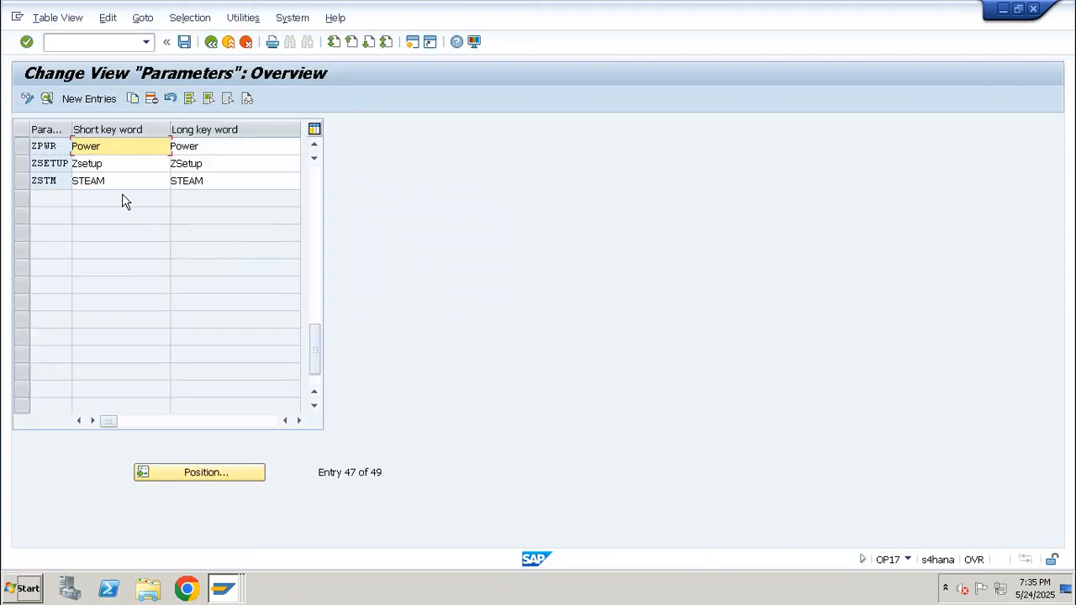
pyautogui.press('F3')
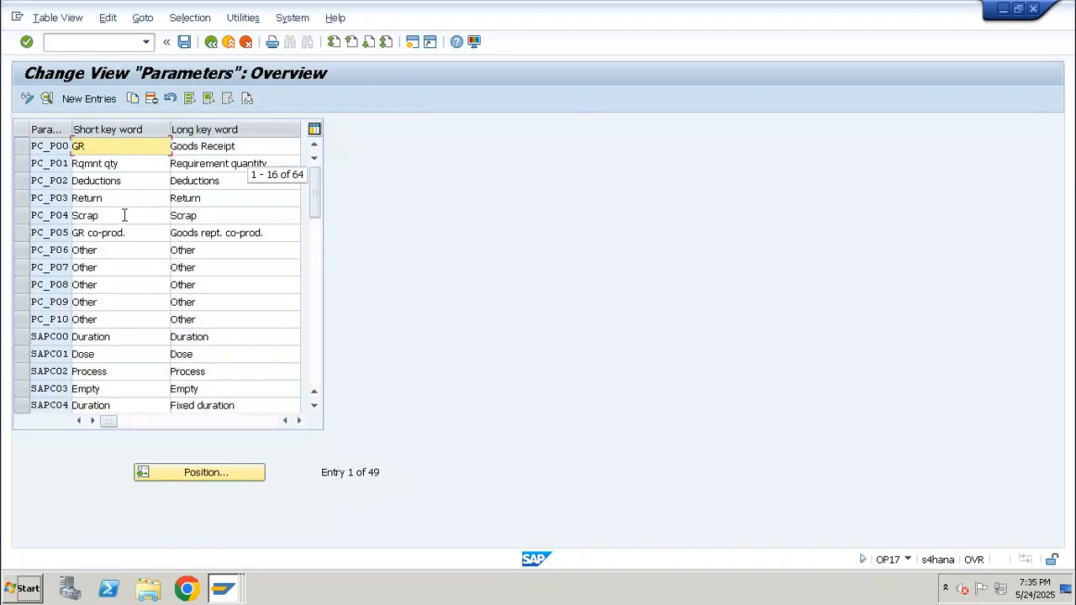
pyautogui.doubleClick(123, 215)
pyautogui.press('F3')
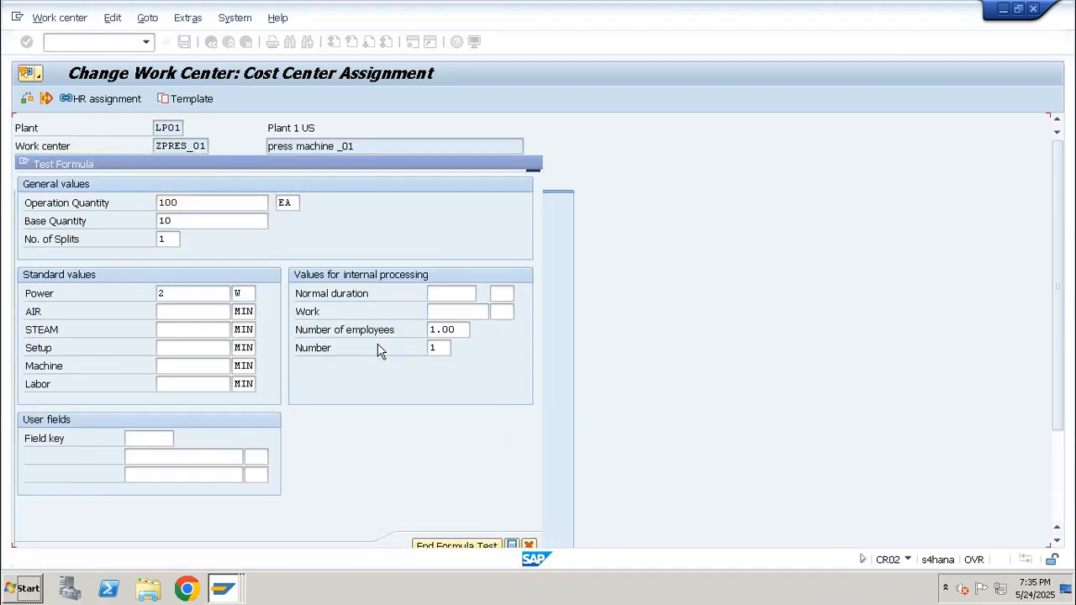
# Restart the formula test for work center ZPRES_01, calculate it with the existing values, and close the test.
pyautogui.press('Escape')
pyautogui.scroll(-2, 386, 395)
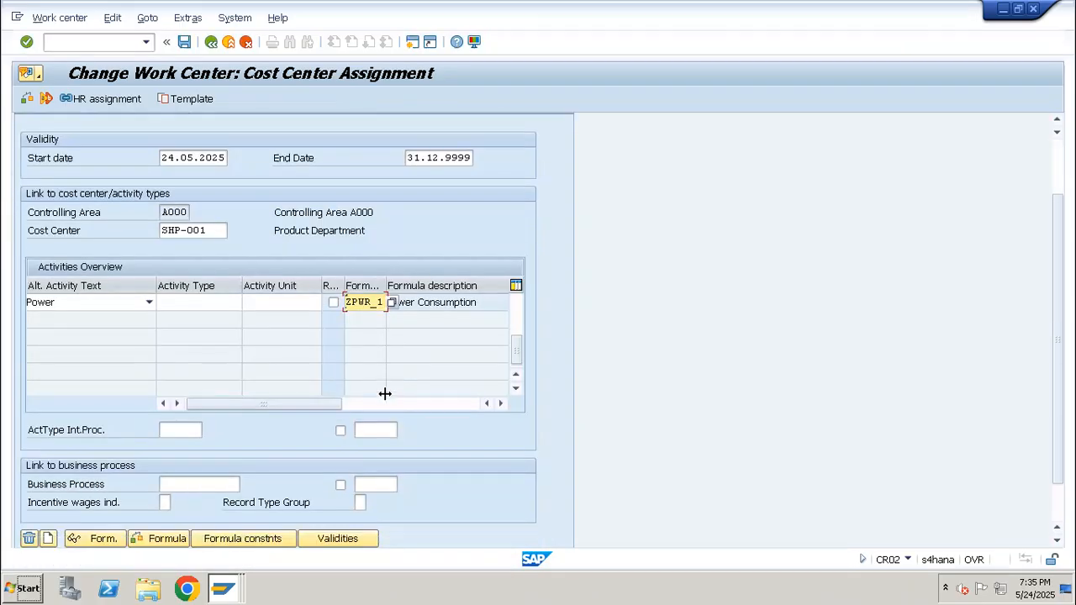
pyautogui.click(168, 542)
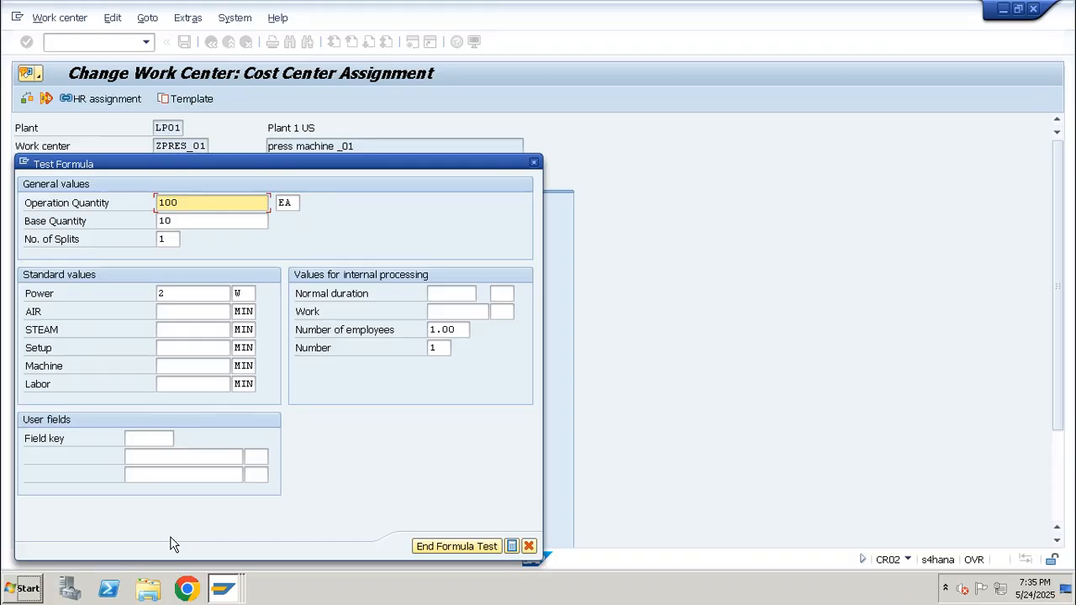
pyautogui.click(508, 546)
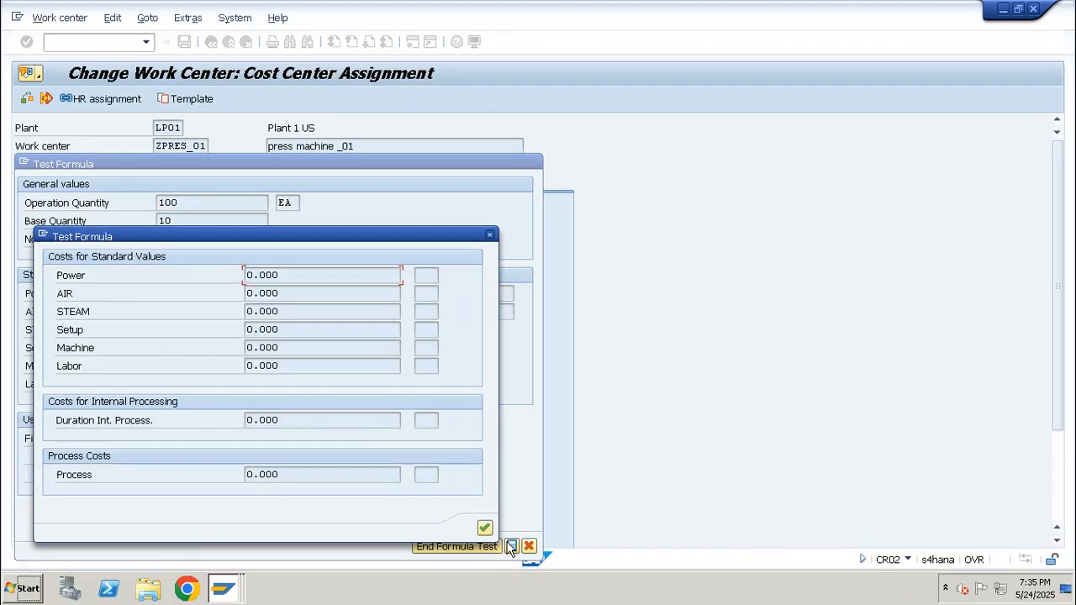
pyautogui.press('Return')
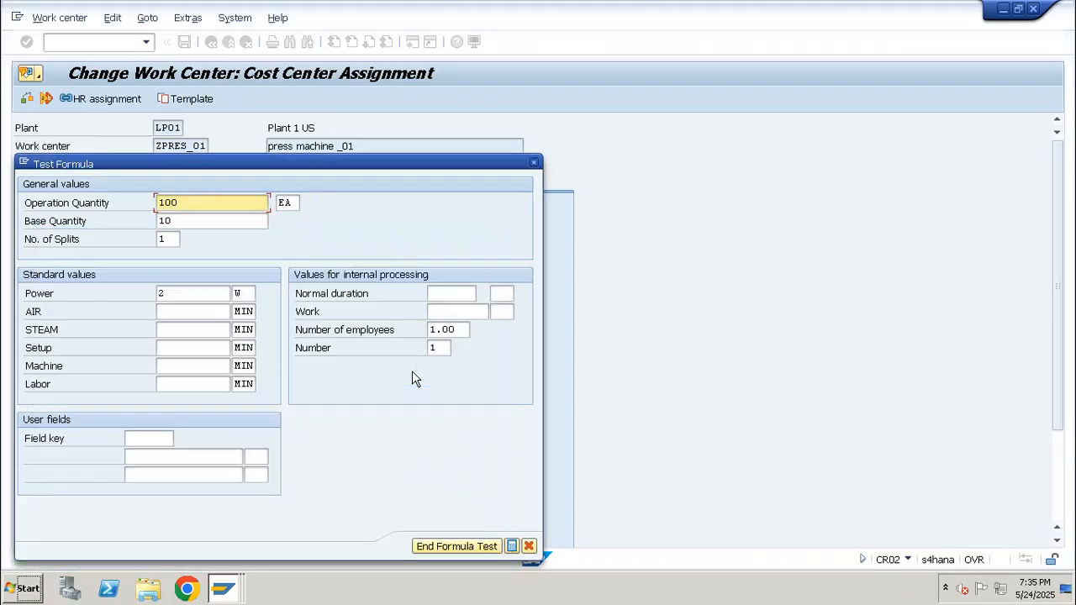
pyautogui.press('Escape')
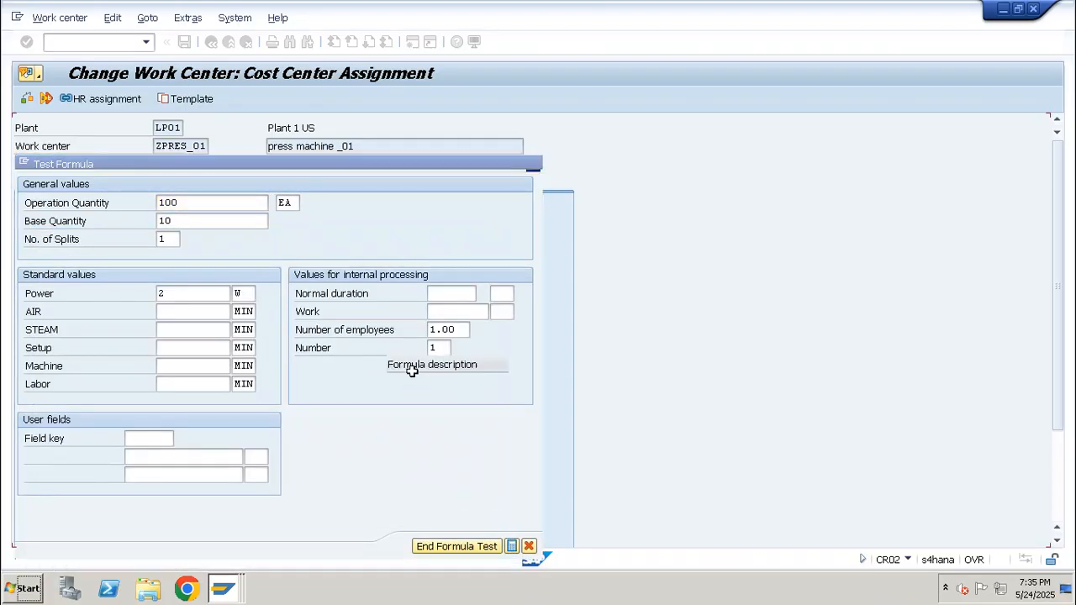
# Save work center ZPRES_01 and reopen its costing data for changes.
pyautogui.hotkey('ctrl', 's')
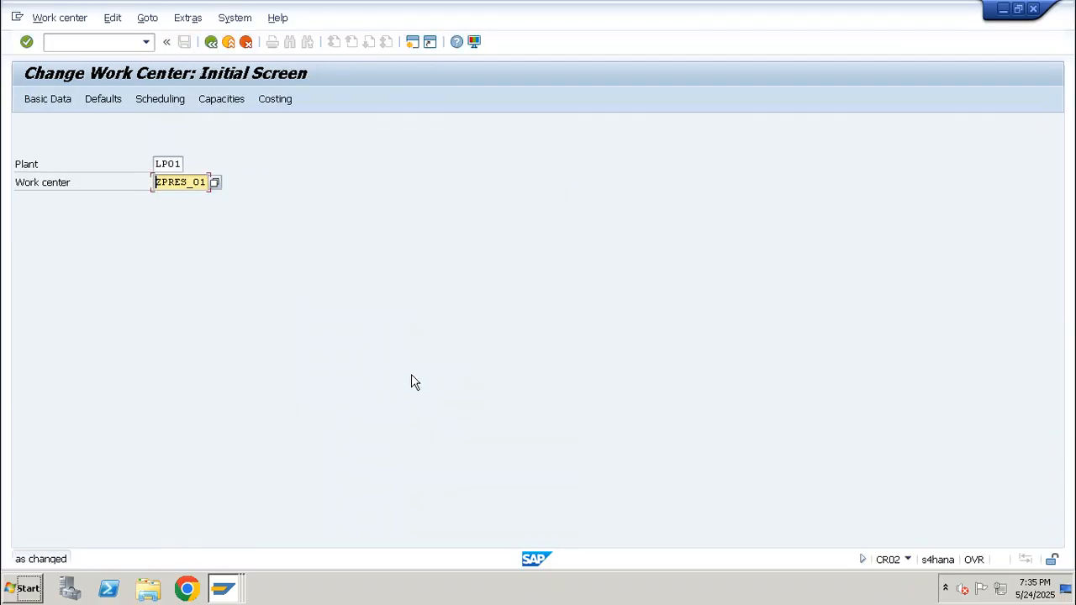
pyautogui.press('Return')
pyautogui.click(345, 185)
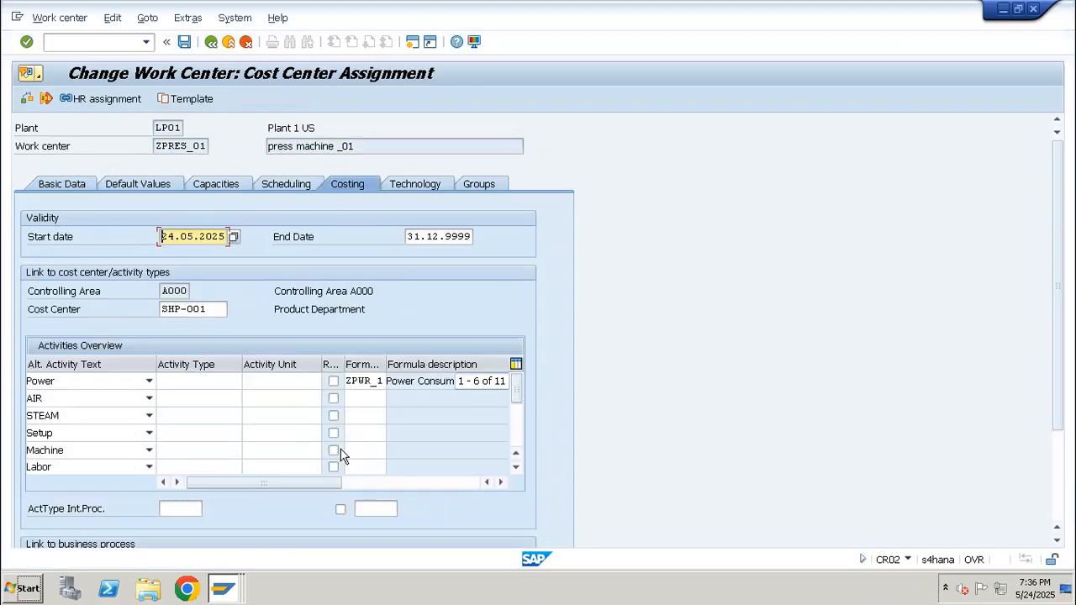
# Switch to the Parameters view, position the list at ZPWR, check the parameter's details, and save.
pyautogui.hotkey('alt', 'Tab')
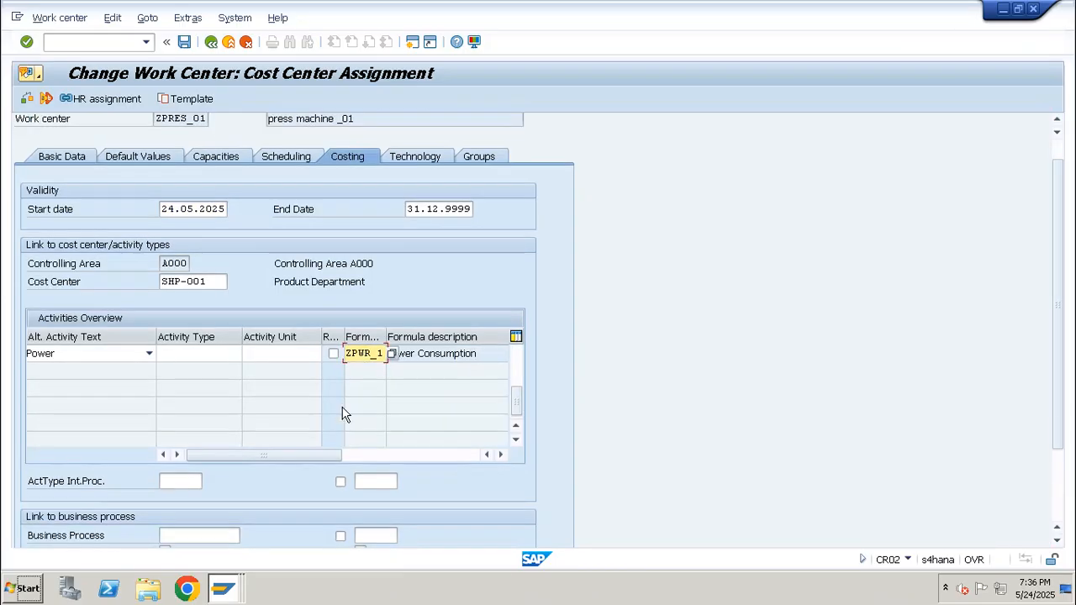
pyautogui.hotkey('alt', 'Tab')
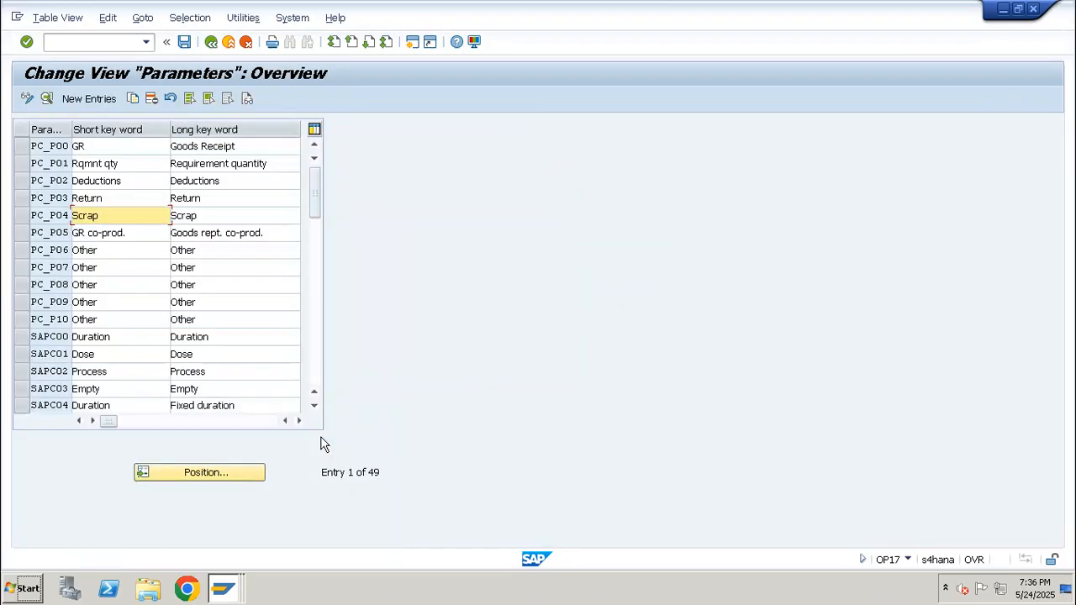
pyautogui.click(223, 473)
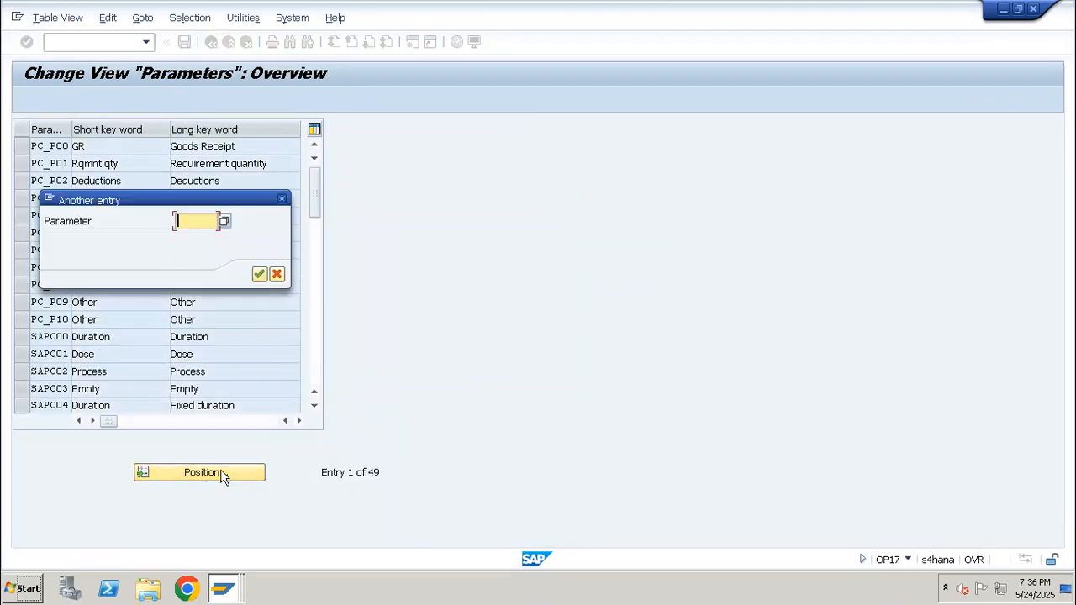
pyautogui.press('Down')
pyautogui.press('Down')
pyautogui.press('Return')
pyautogui.press('Return')
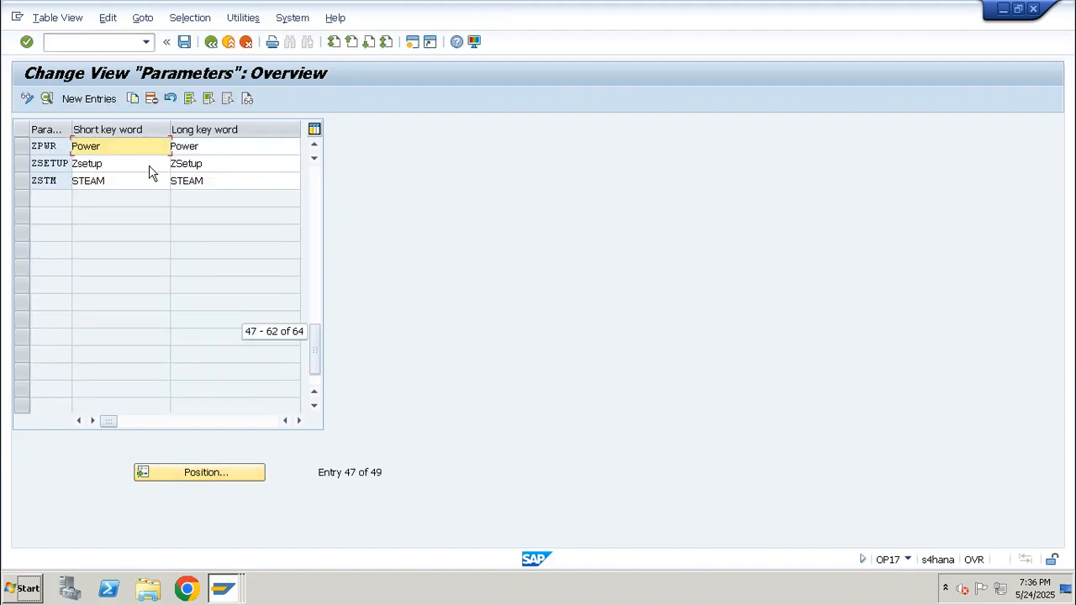
pyautogui.doubleClick(103, 146)
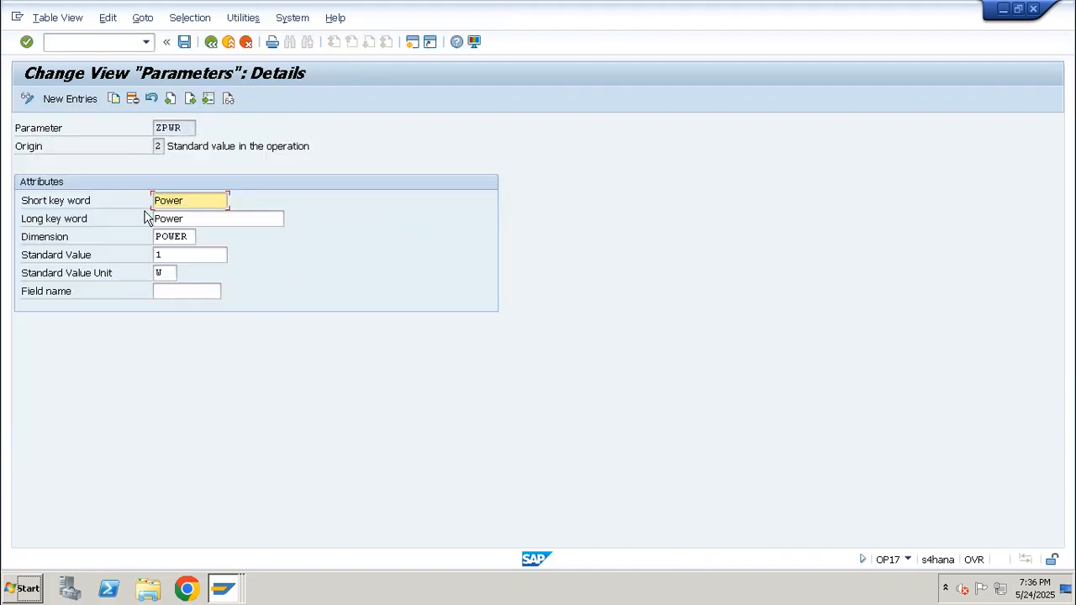
pyautogui.hotkey('ctrl', 's')
# Return to the work center session and test formula ZPWR_1 with the operation quantity unit EA and a power value of 1.
pyautogui.hotkey('alt', 'Tab')
pyautogui.scroll(-3, 343, 373)
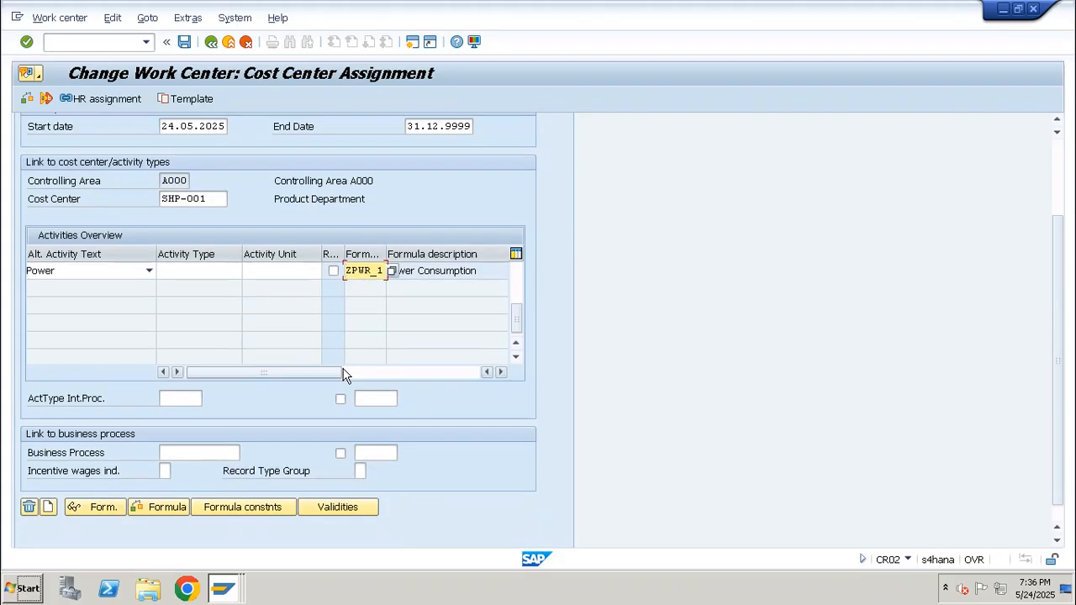
pyautogui.click(167, 495)
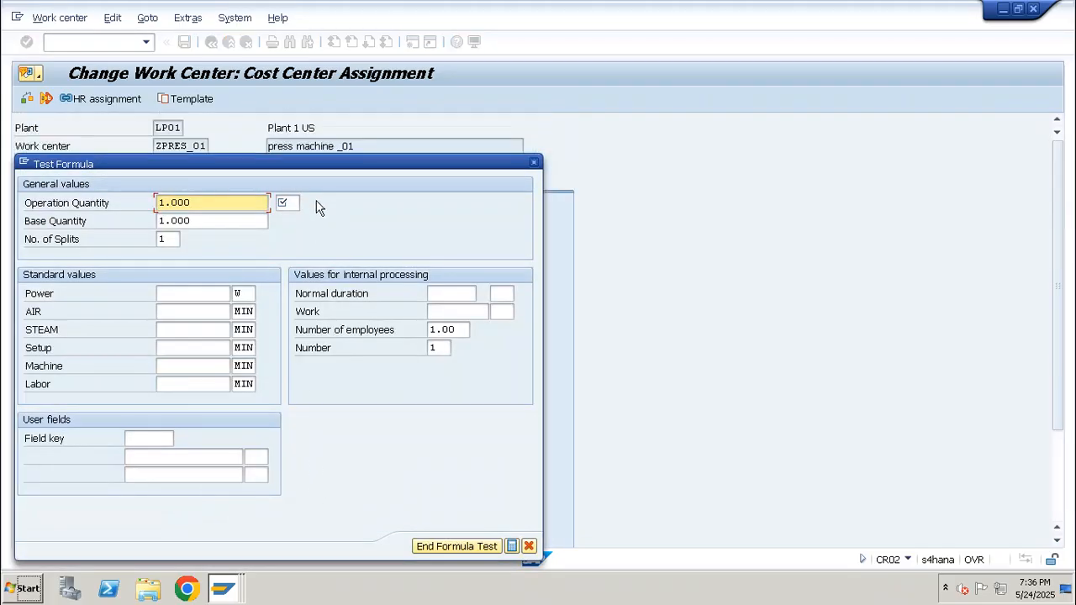
pyautogui.press('Tab')
pyautogui.write('EA')
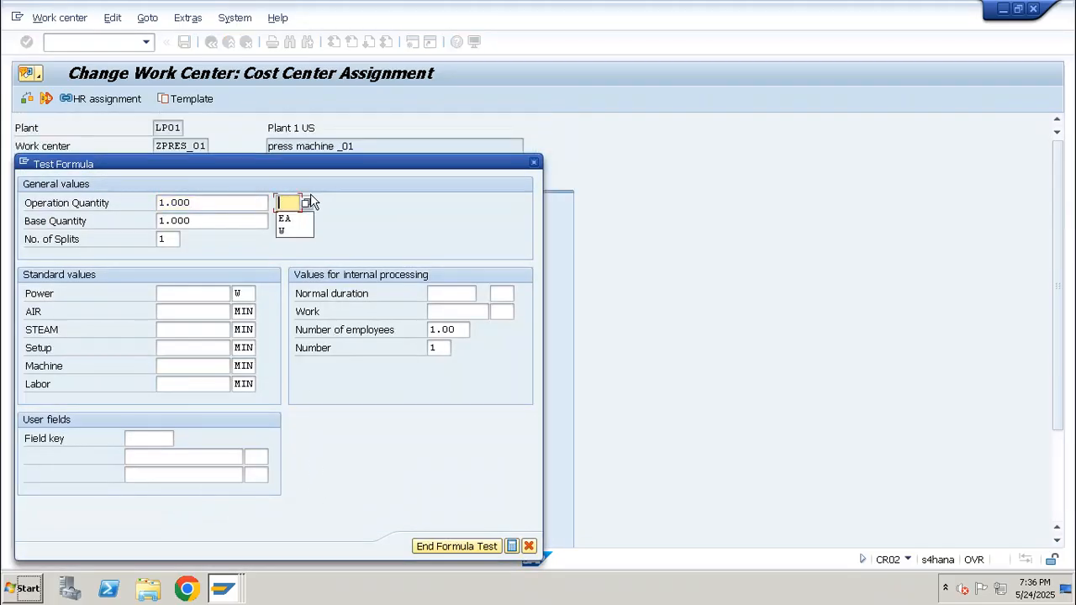
pyautogui.click(224, 299)
pyautogui.write('1')
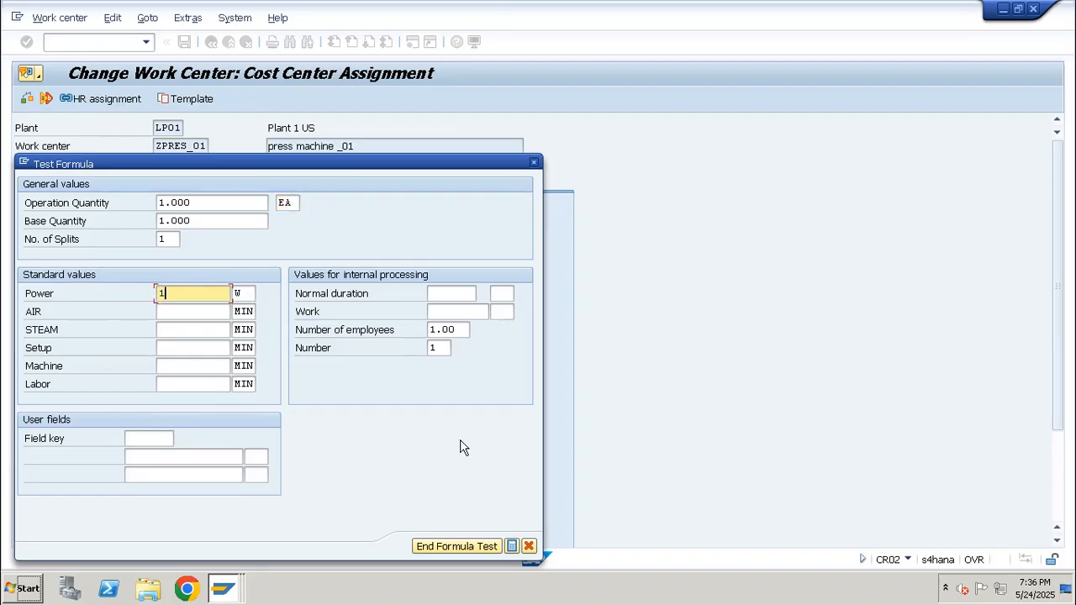
pyautogui.click(512, 545)
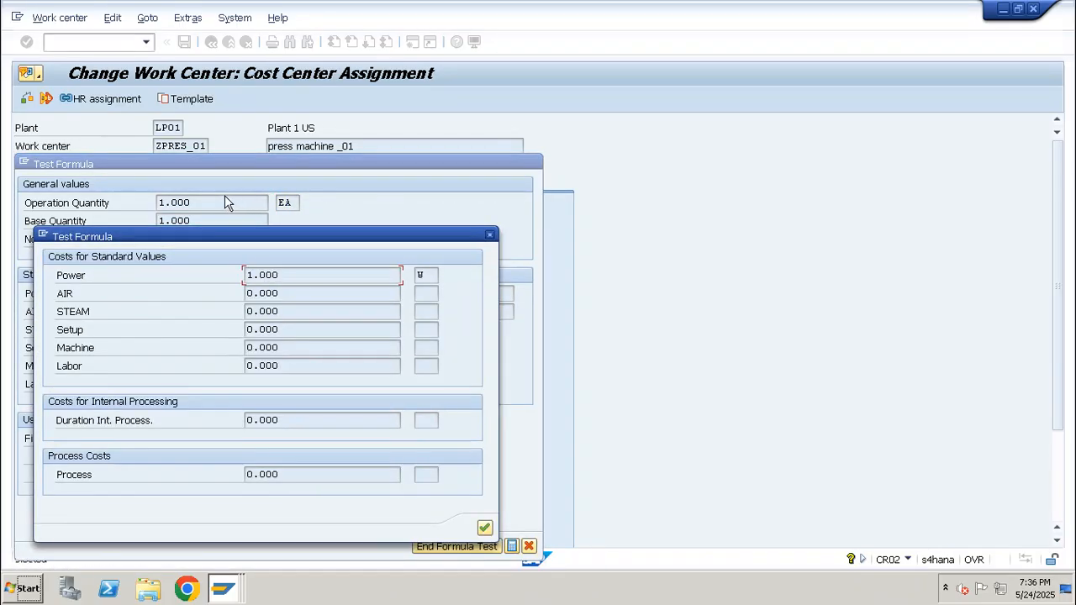
# Rerun the formula test with operation quantity 100, base quantity 10, and a power value of 2.
pyautogui.press('Return')
pyautogui.press('BackSpace')
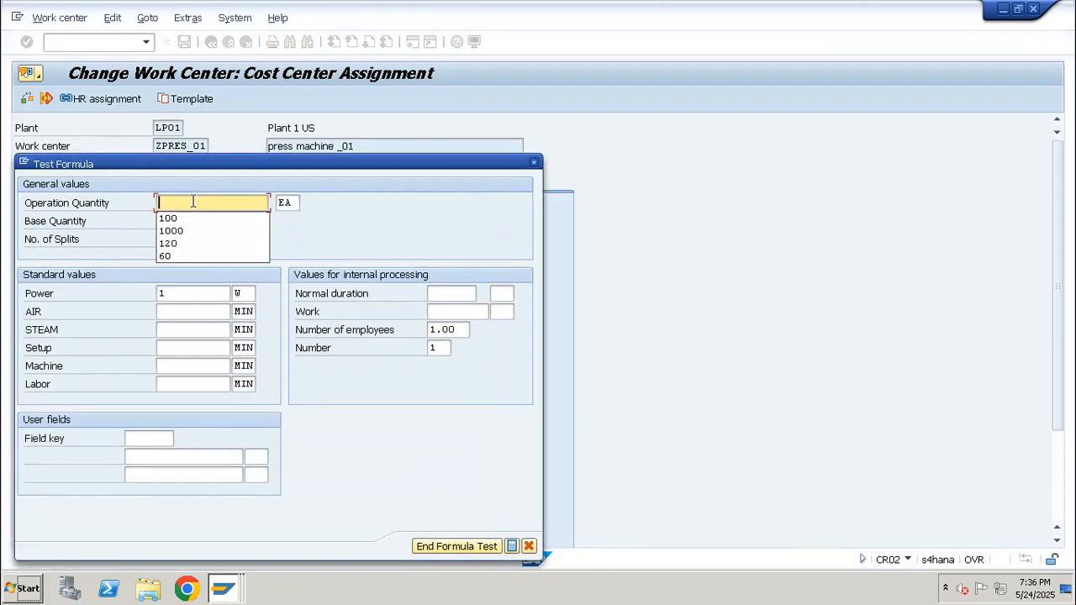
pyautogui.write('10')
pyautogui.press('Tab')
pyautogui.press('Tab')
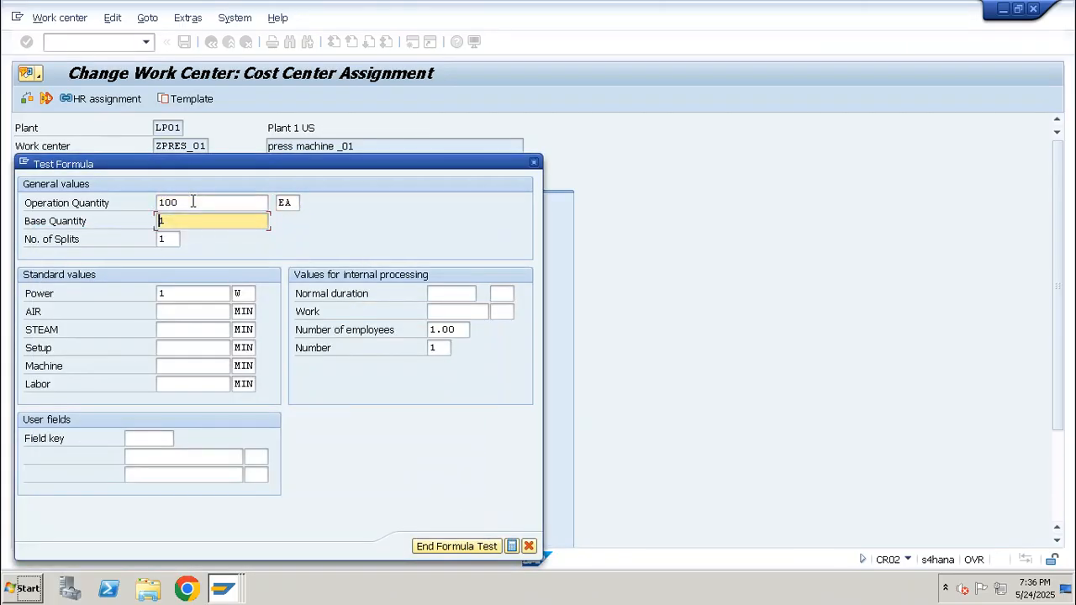
pyautogui.write('10')
pyautogui.click(178, 296)
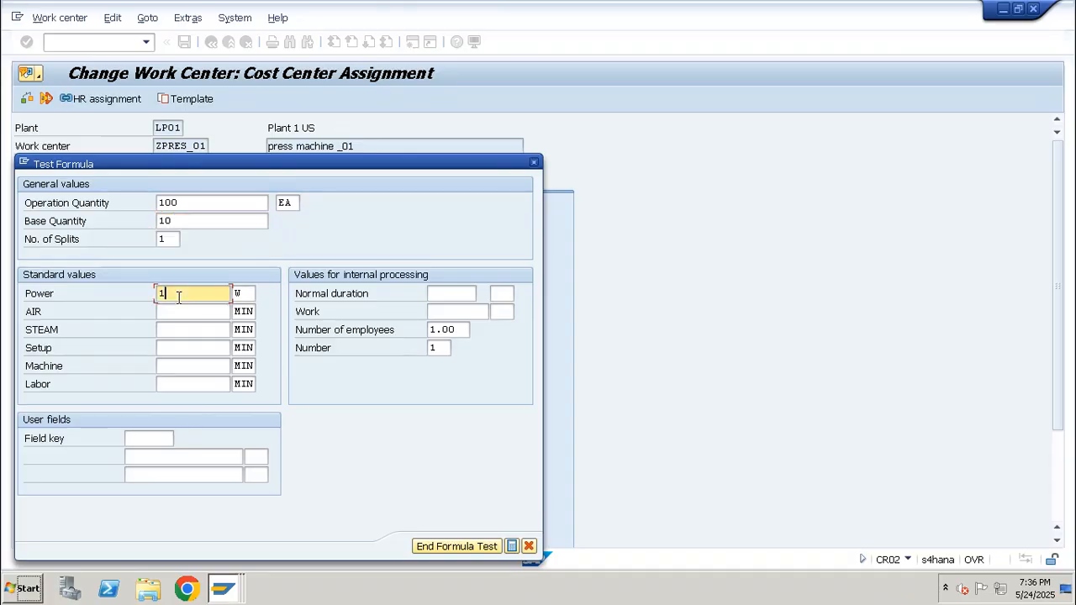
pyautogui.press('BackSpace')
pyautogui.write('2')
pyautogui.doubleClick(196, 220)
pyautogui.click(179, 293)
pyautogui.click(512, 546)
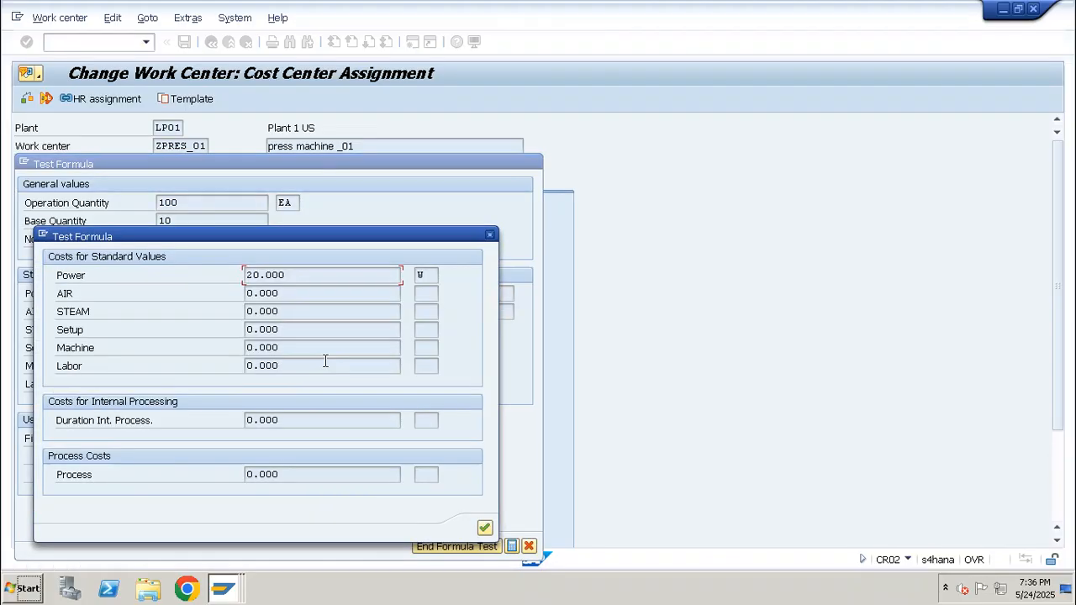
# Examine the calculated power value and its unit in the formula test, and close the result.
pyautogui.moveTo(285, 274); pyautogui.dragTo(226, 276)
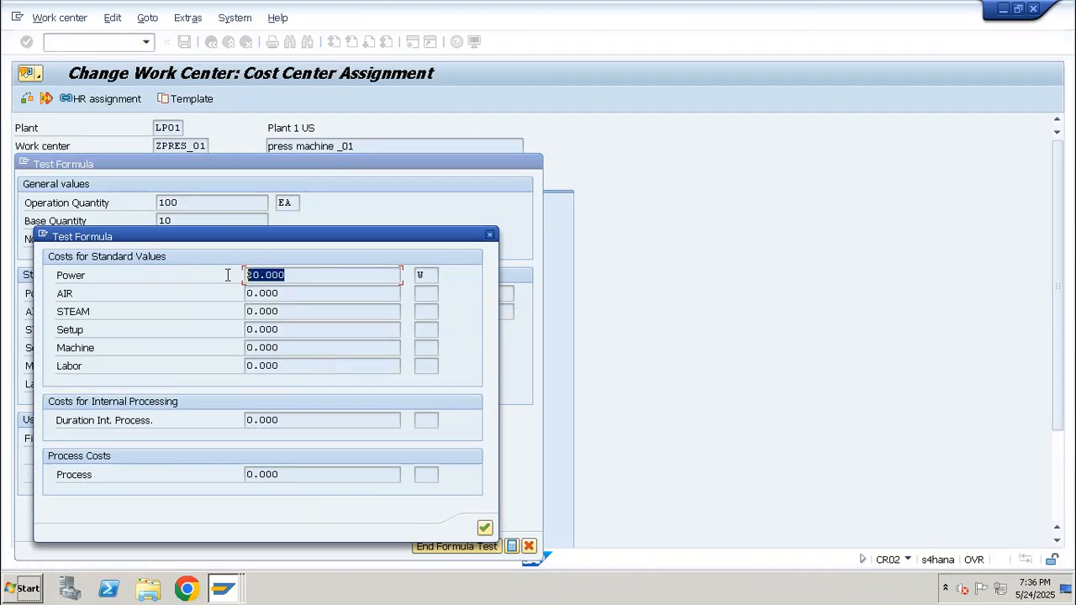
pyautogui.moveTo(430, 278); pyautogui.dragTo(416, 279)
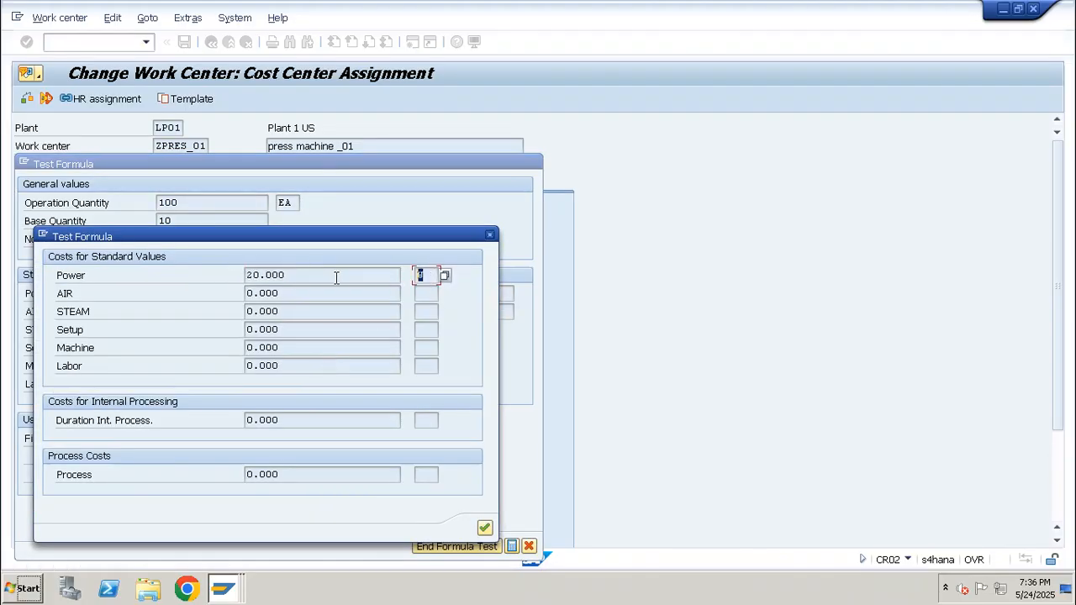
pyautogui.moveTo(336, 278); pyautogui.dragTo(254, 279)
pyautogui.doubleClick(427, 275)
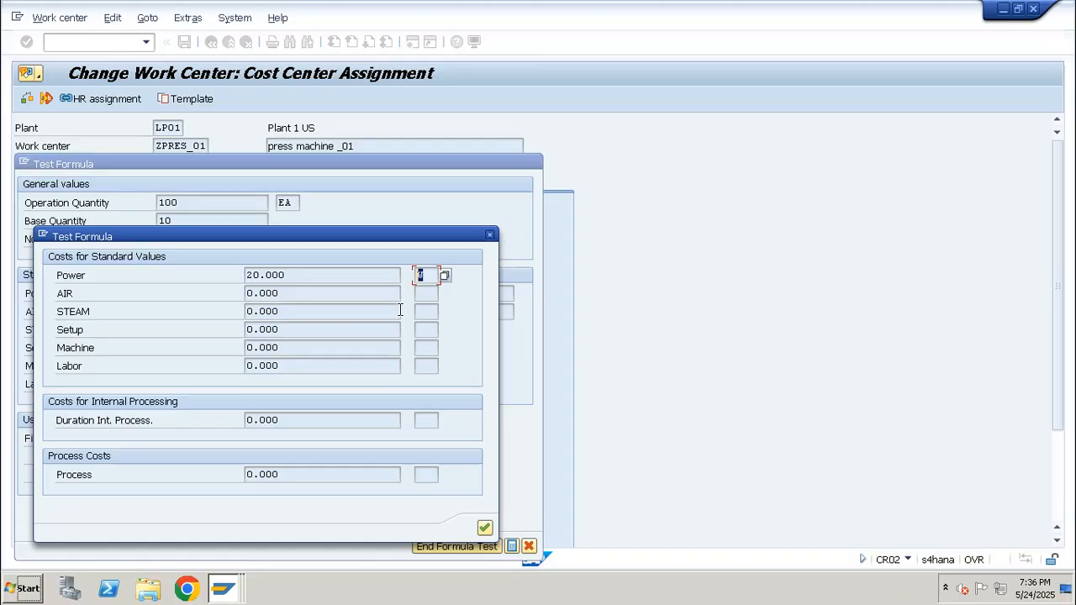
pyautogui.press('Escape')
pyautogui.press('Escape')
pyautogui.press('Escape')
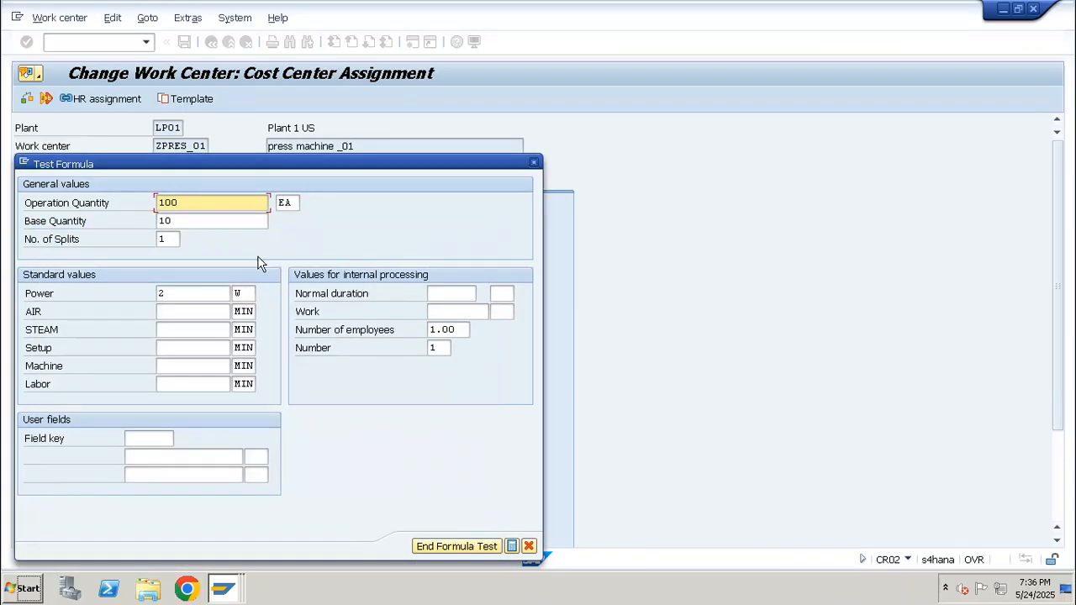
# Switch to the Work Center sheet of the Excel workbook and set the Prod_x power to 2 watts.
pyautogui.moveTo(626, 7)
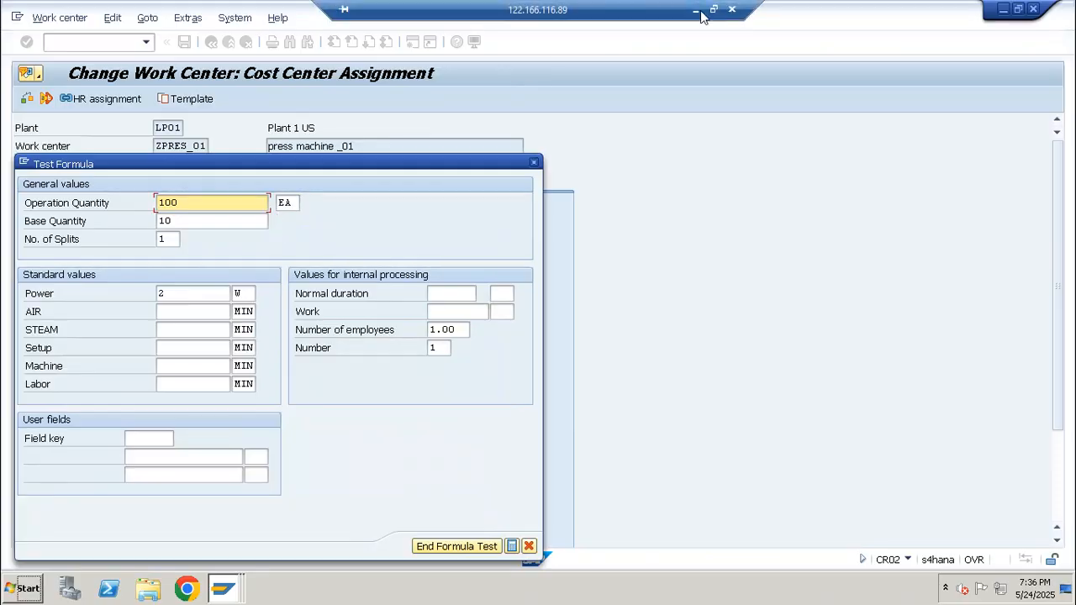
pyautogui.click(697, 10)
pyautogui.click(348, 269)
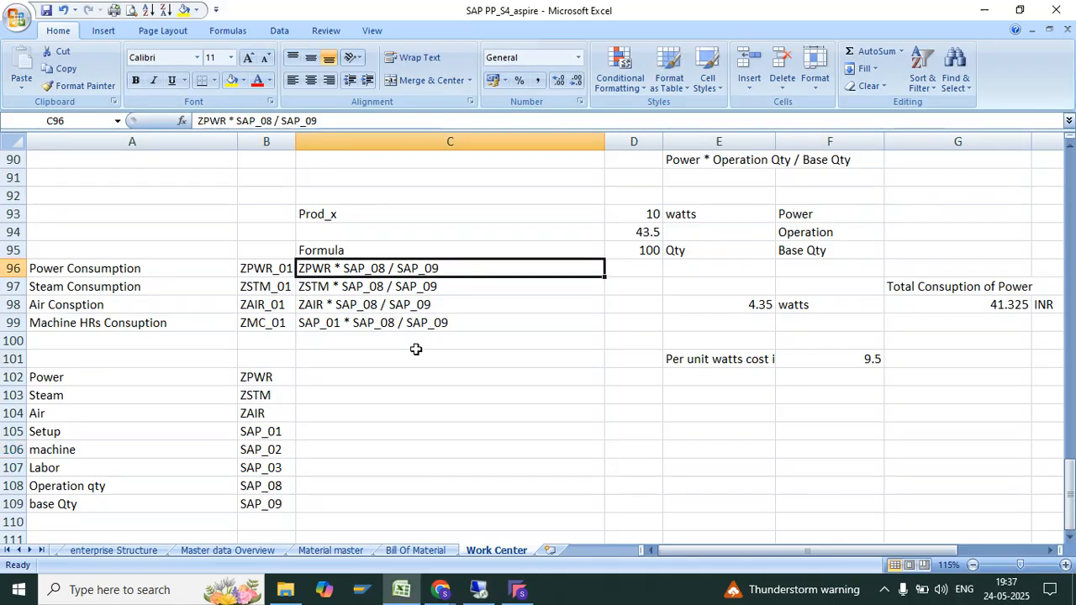
pyautogui.click(644, 210)
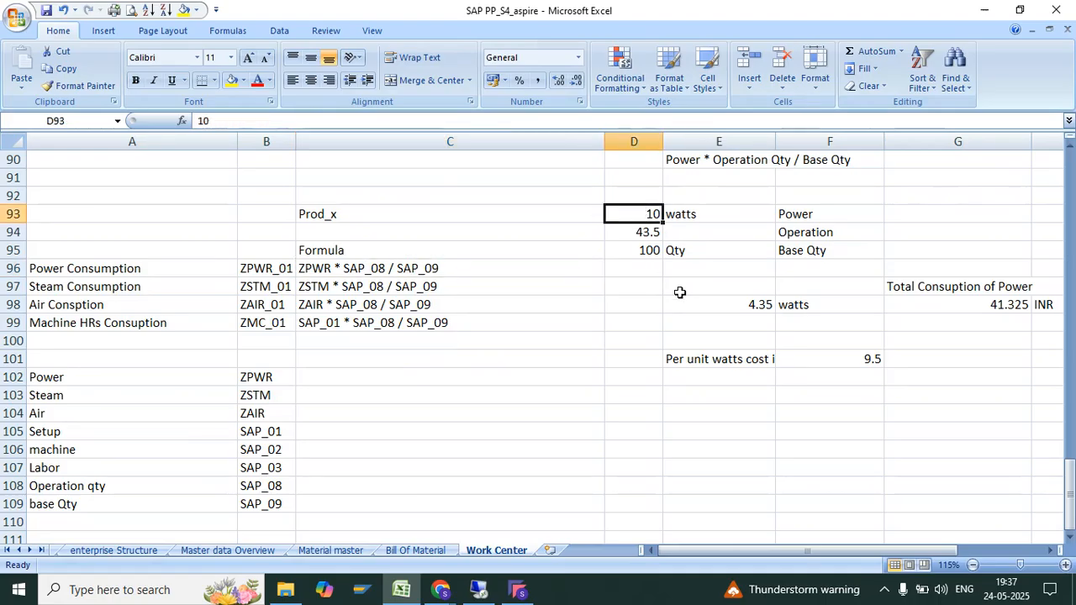
pyautogui.write('2')
pyautogui.press('Return')
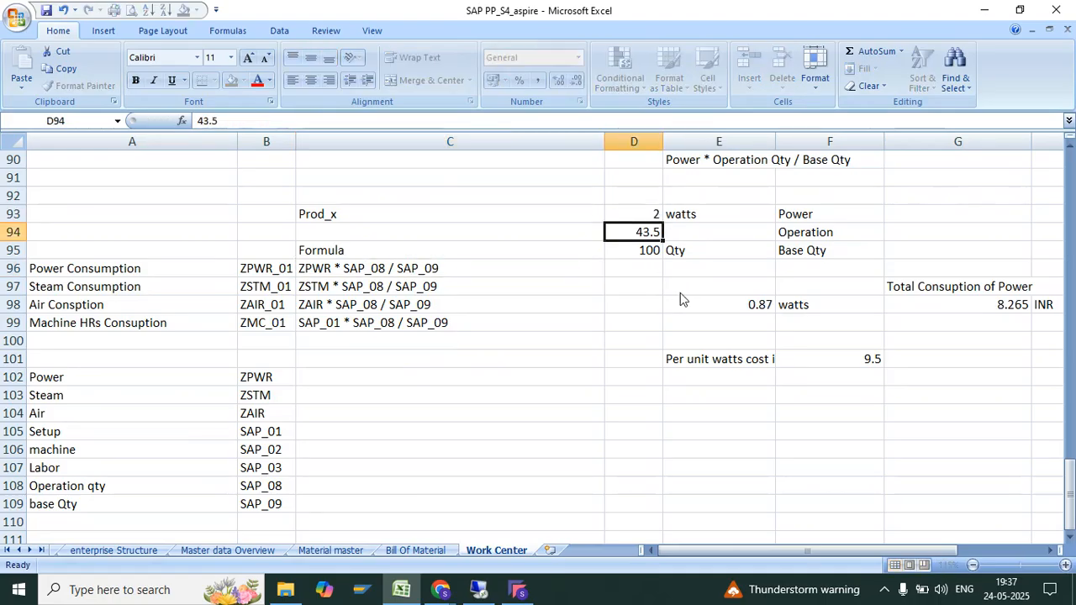
# Set the base quantity to 10 and the operation quantity to 100, and check the calculated power consumption in watts.
pyautogui.press('Return')
pyautogui.write('1')
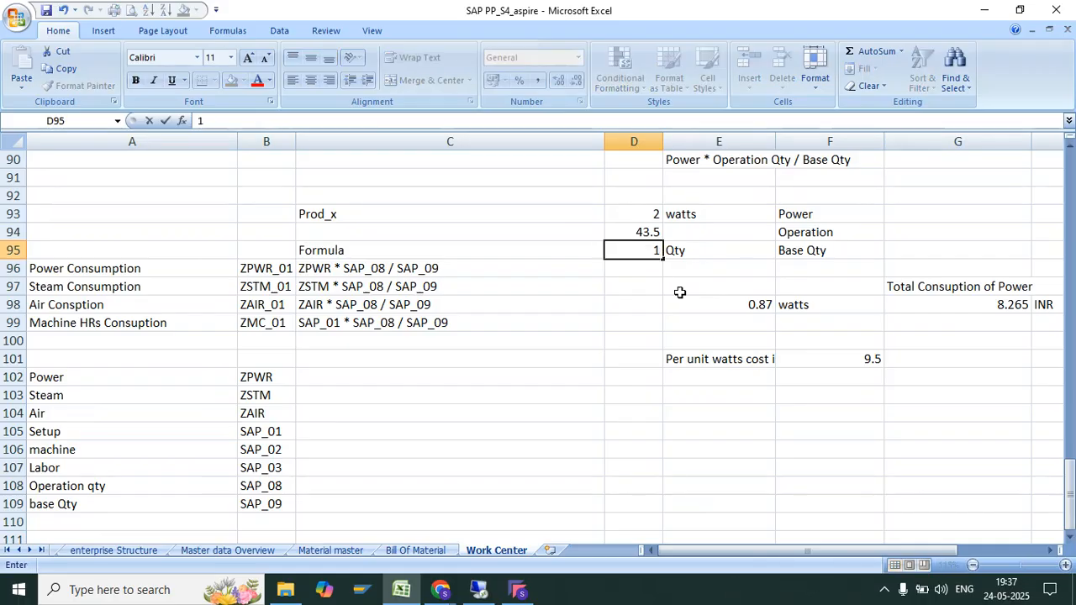
pyautogui.write('0')
pyautogui.press('Return')
pyautogui.press('Up')
pyautogui.press('Up')
pyautogui.write('10')
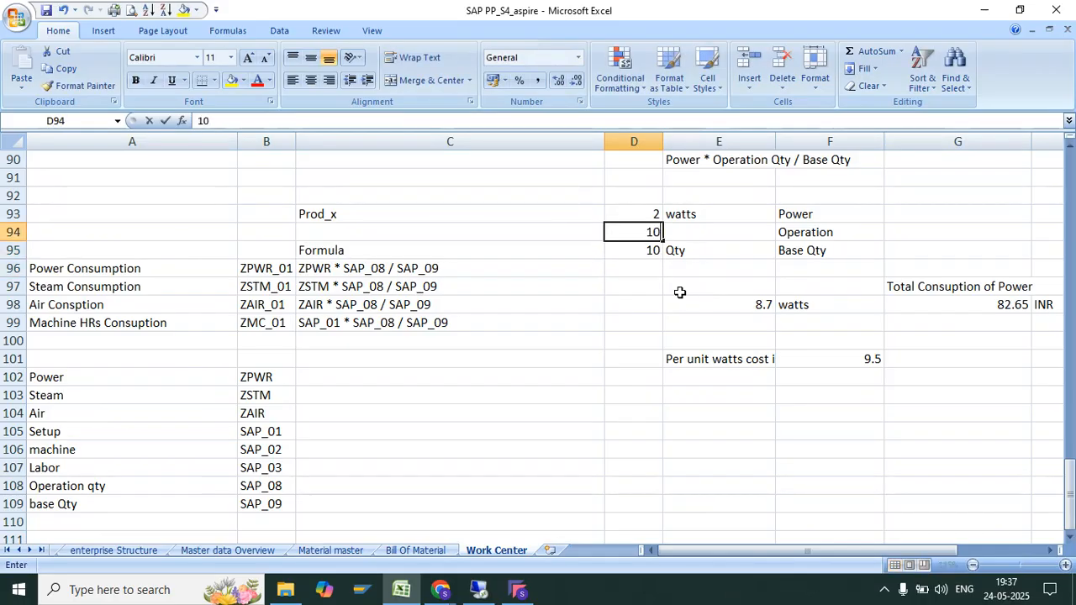
pyautogui.write('0')
pyautogui.press('Return')
pyautogui.moveTo(748, 299); pyautogui.dragTo(798, 303)
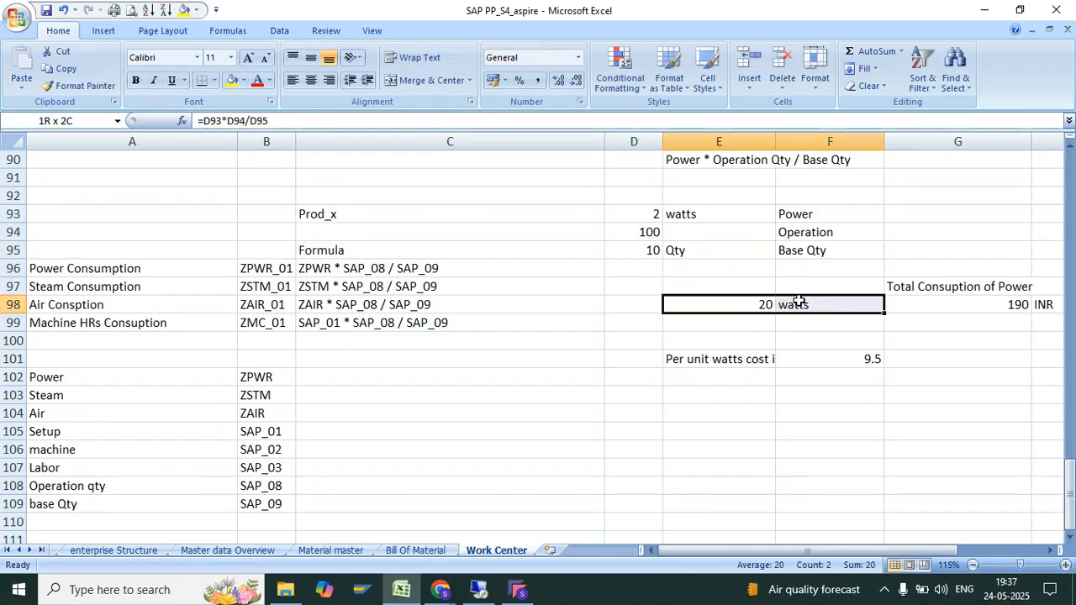
# Highlight the calculated watts result in cells E98:F98 in yellow and check it against the power consumption formula.
pyautogui.click(231, 80)
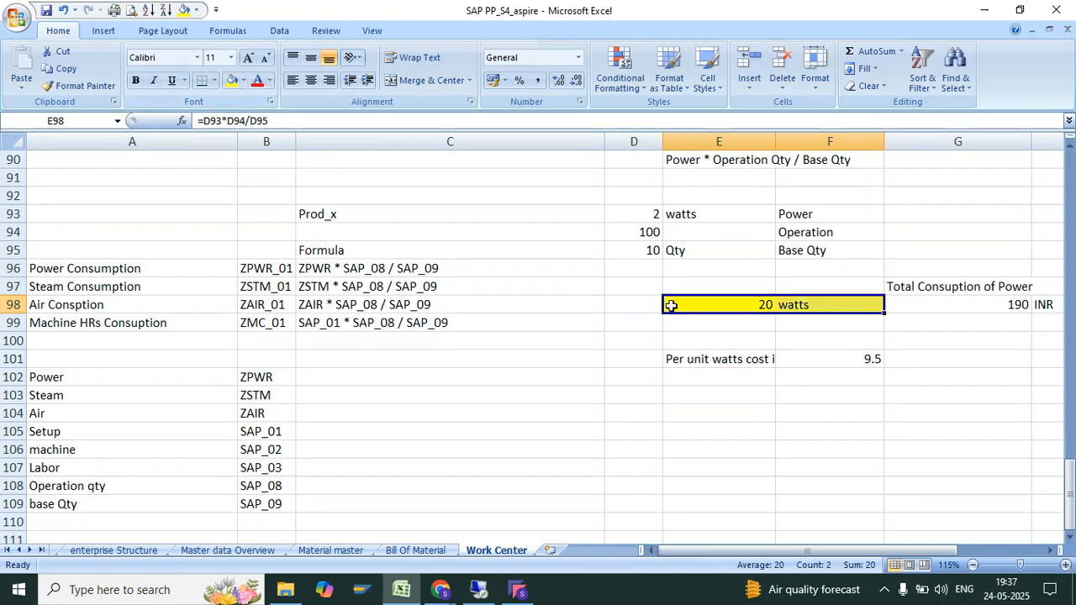
pyautogui.moveTo(744, 305); pyautogui.dragTo(805, 301)
pyautogui.click(348, 266)
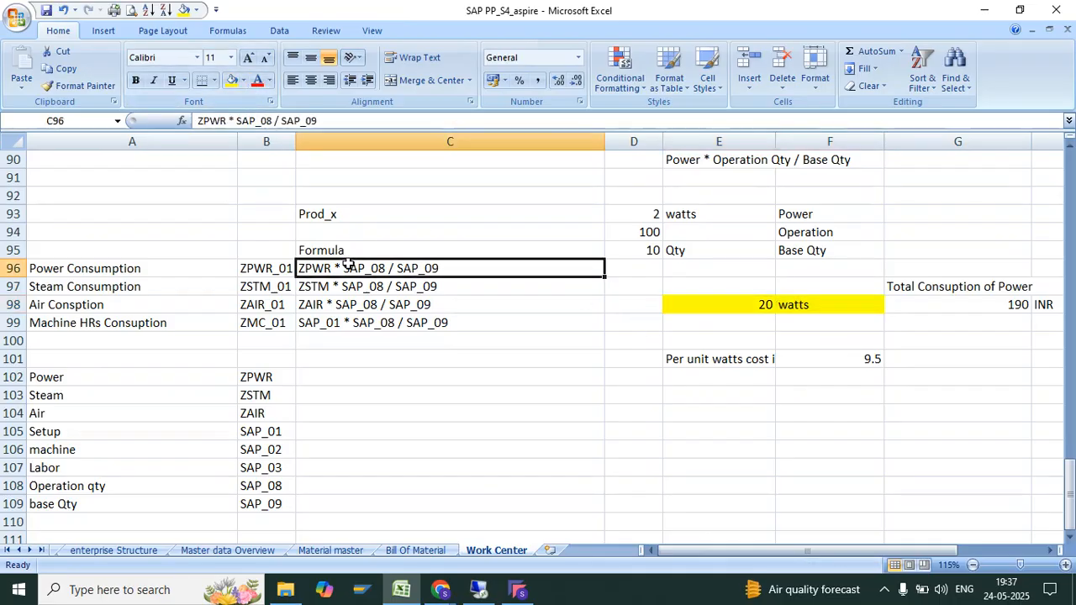
pyautogui.click(433, 357)
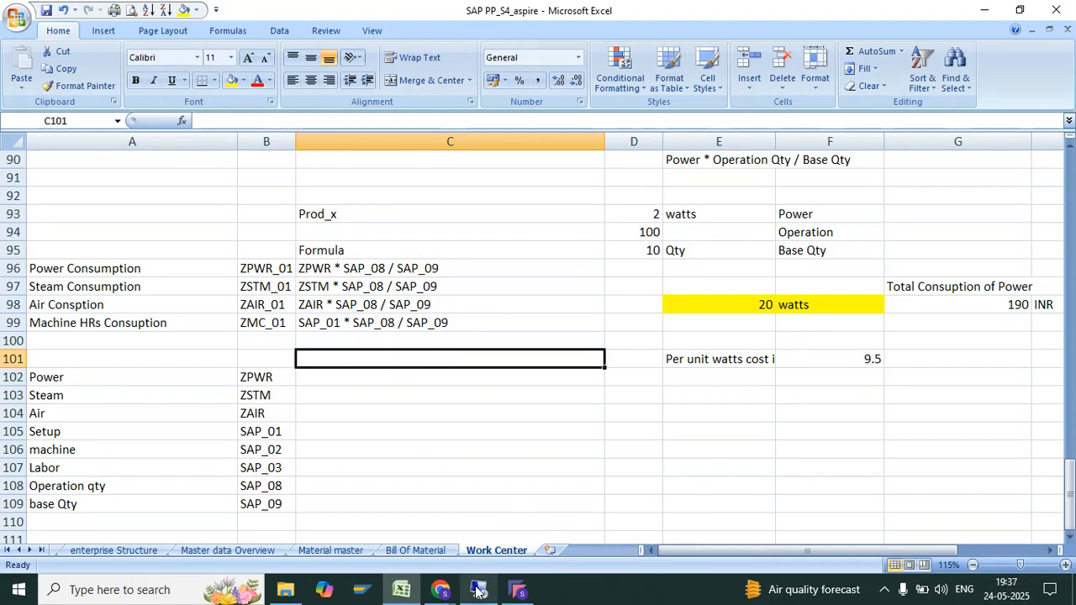
# Switch to the SAP remote session, close the formula test, and open the capacity overview of work center ZPRES_01 at its processing formula.
pyautogui.moveTo(476, 591)
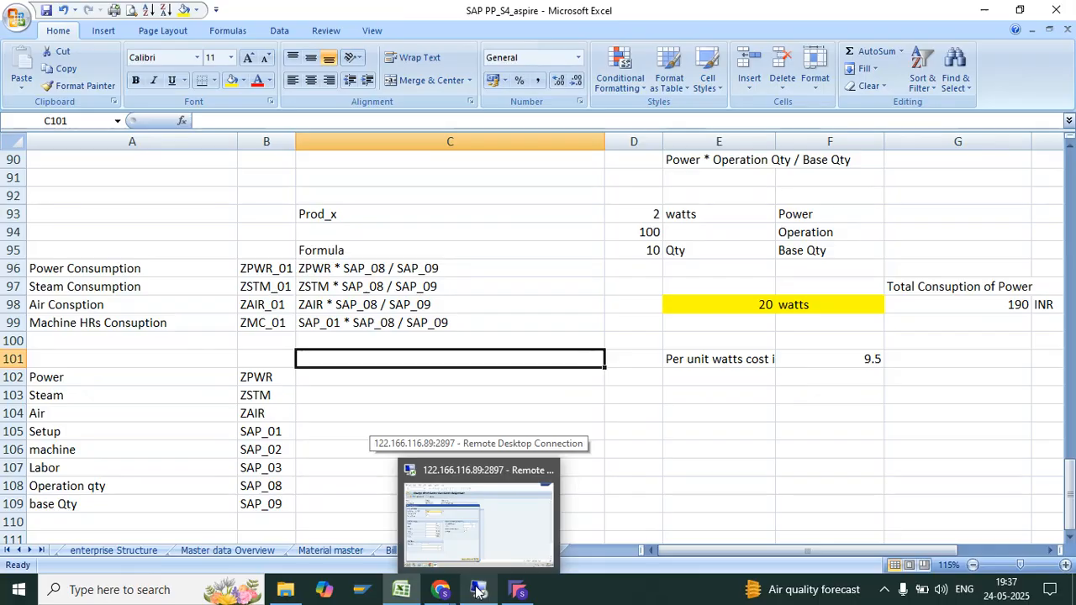
pyautogui.click(472, 522)
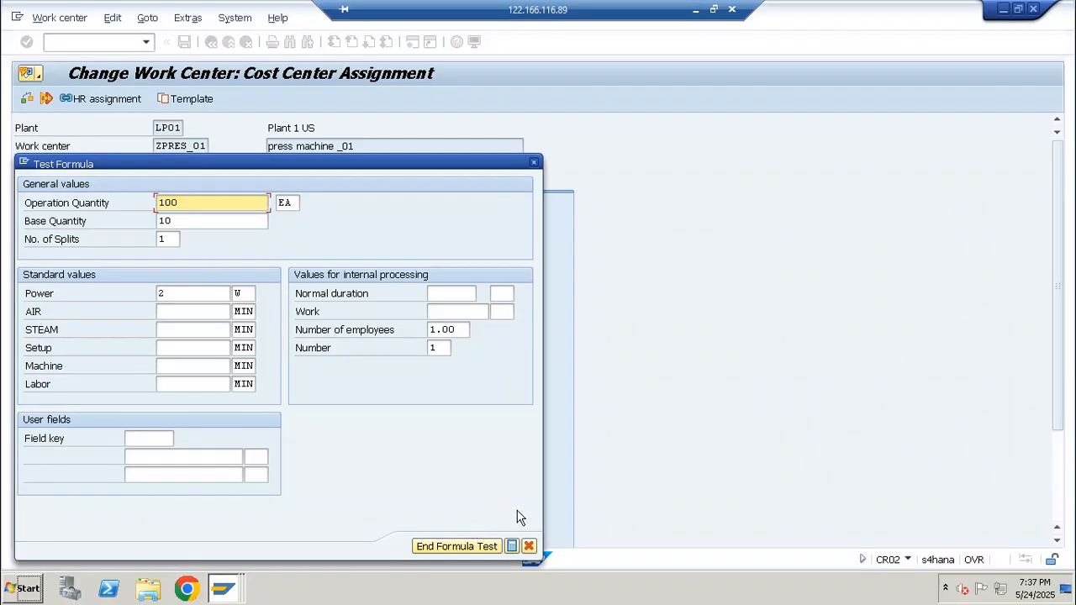
pyautogui.click(529, 547)
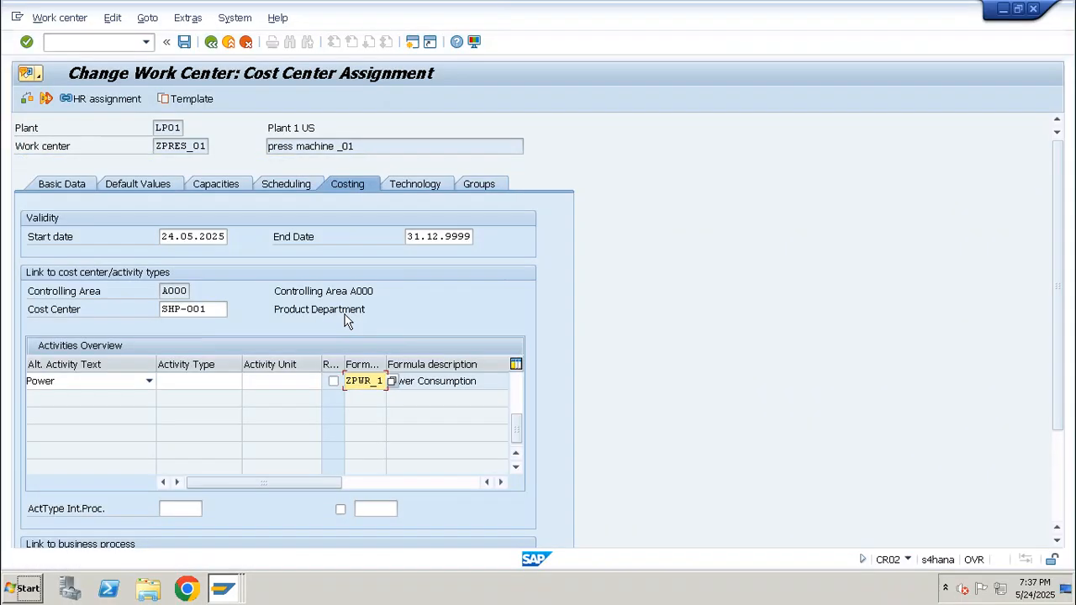
pyautogui.click(210, 187)
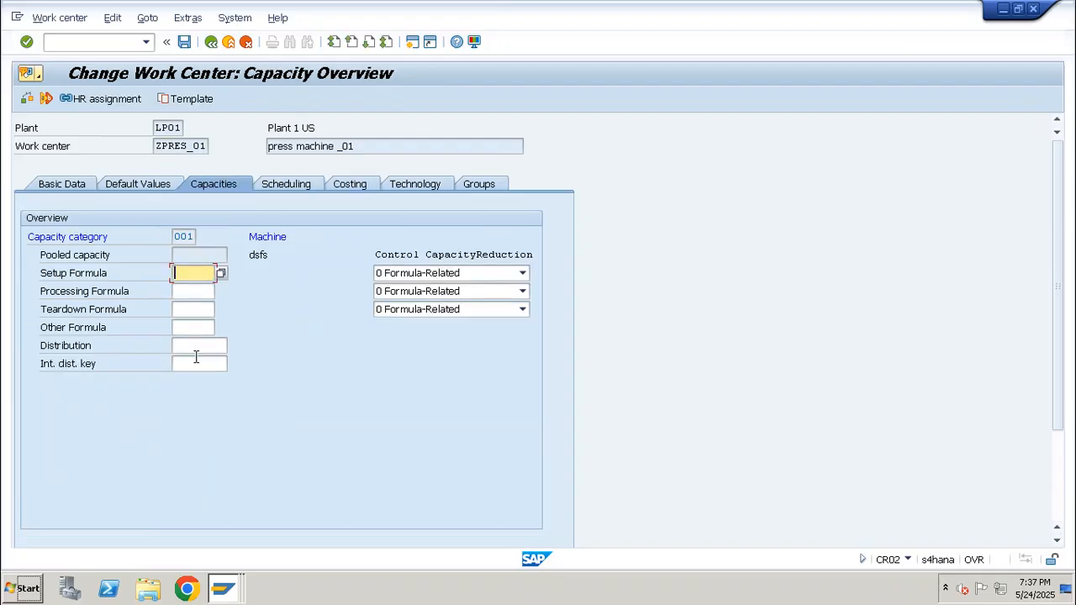
pyautogui.click(186, 292)
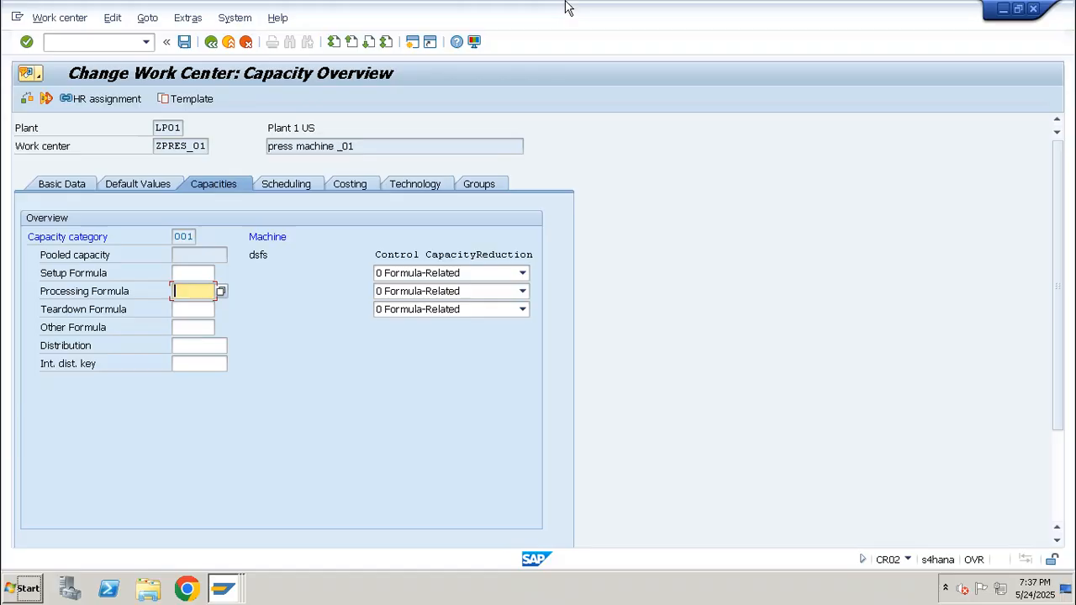
# Return to the Excel workbook and highlight the Machine HRs Consuption row, A99:C99, in yellow.
pyautogui.click(703, 10)
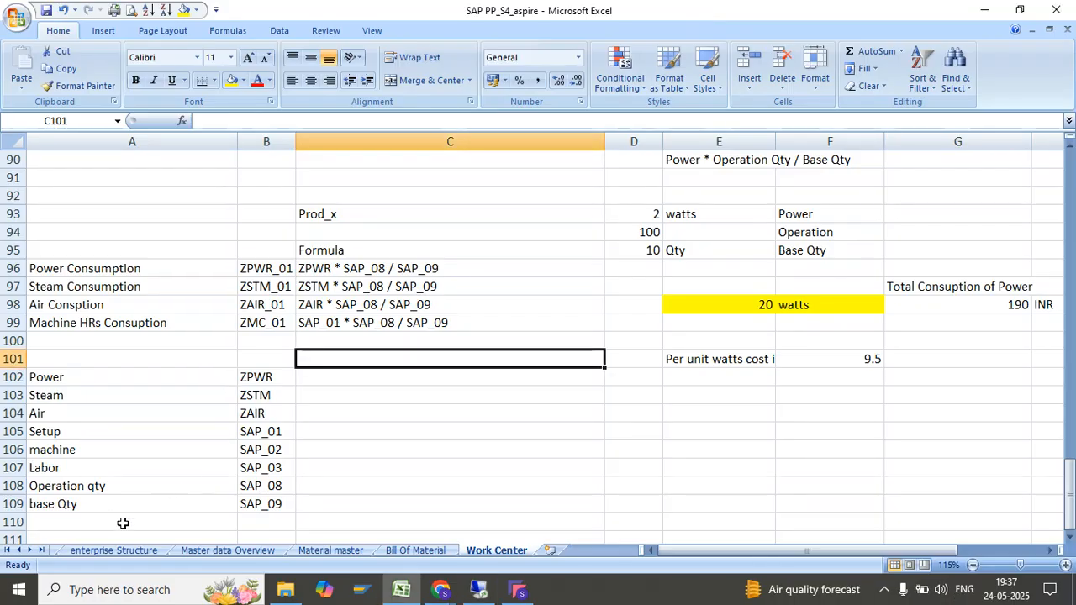
pyautogui.click(101, 449)
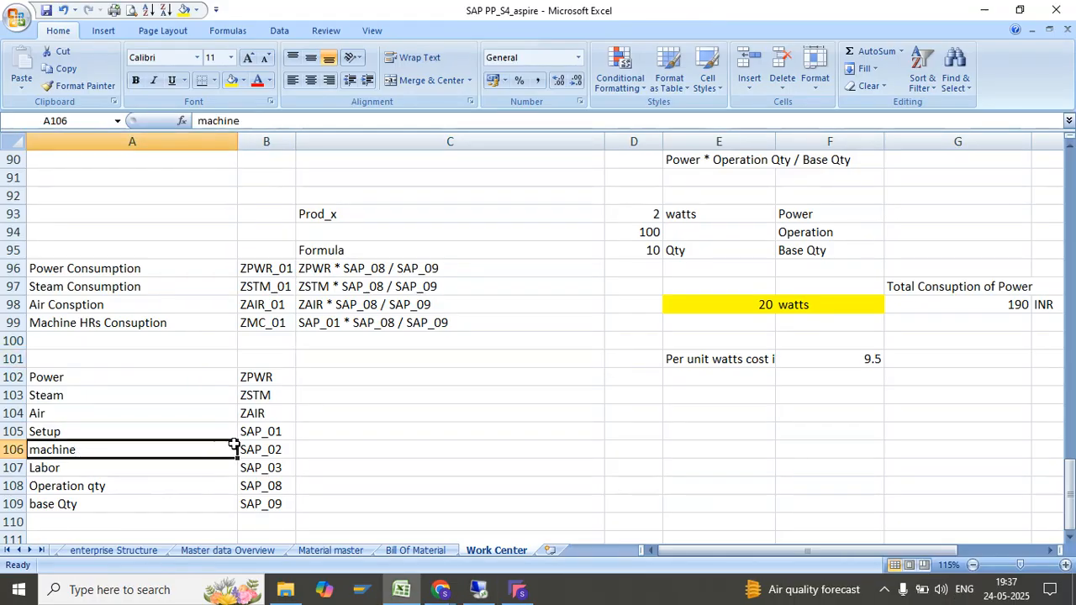
pyautogui.moveTo(96, 323); pyautogui.dragTo(301, 322)
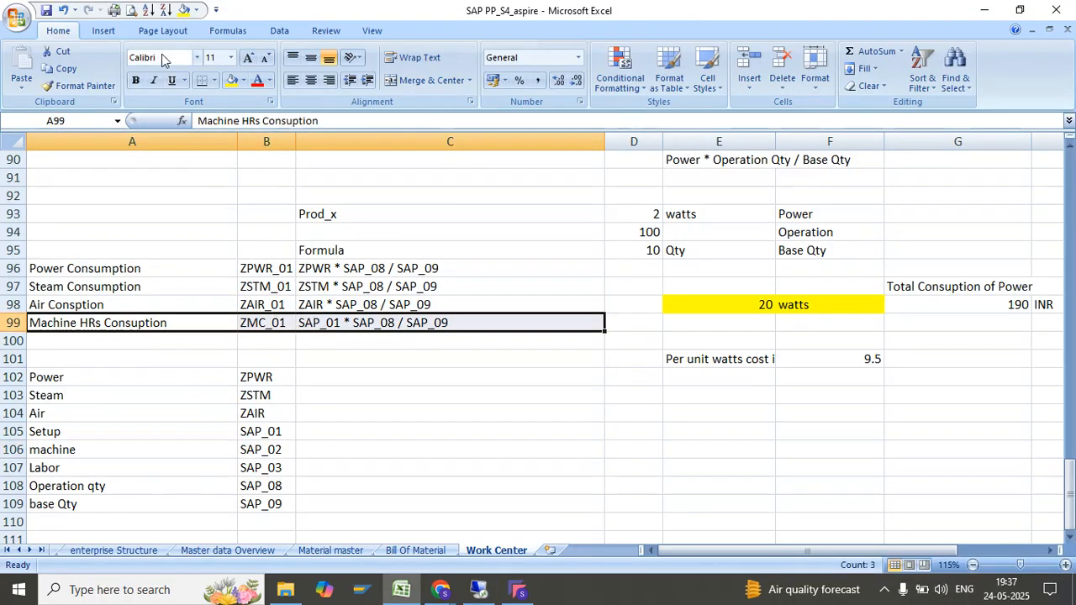
pyautogui.click(231, 80)
# Examine the empty processing formula in SAP, and the power consumption in watts and its total INR cost in Excel.
pyautogui.click(485, 595)
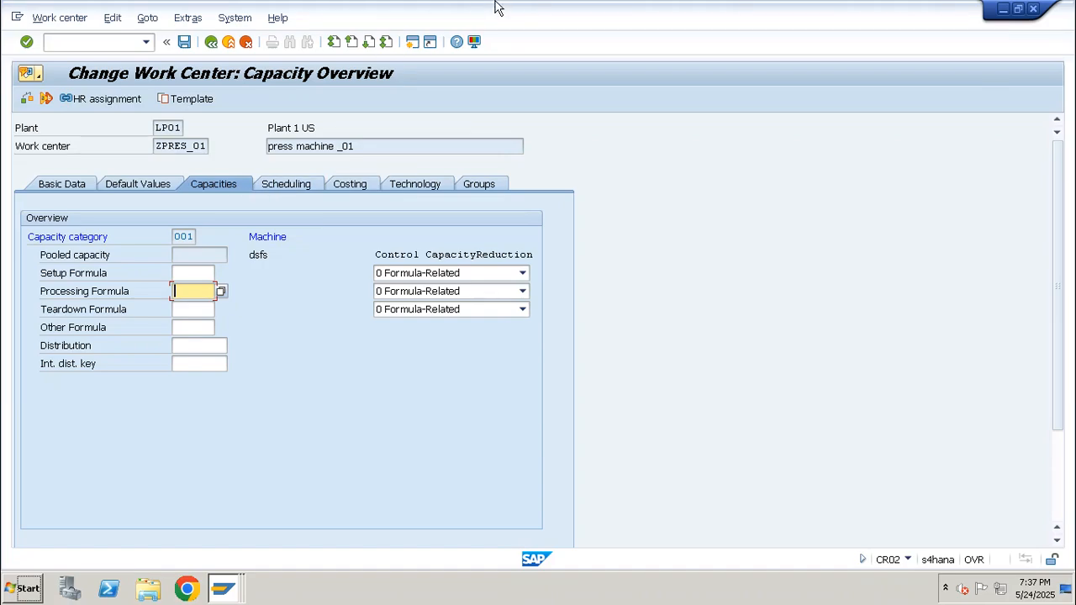
pyautogui.moveTo(496, 7)
pyautogui.click(696, 10)
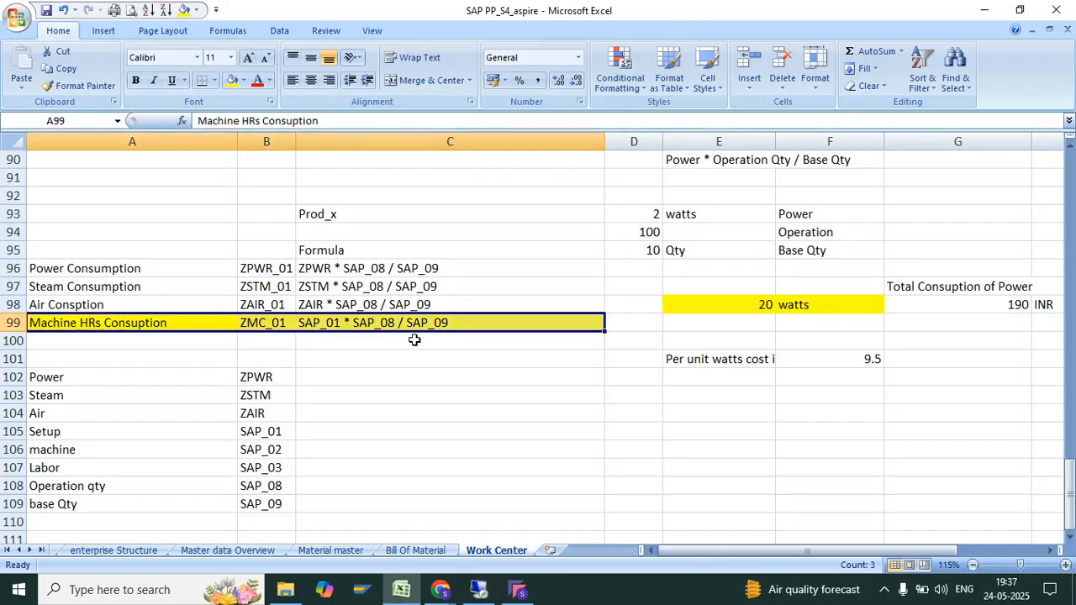
pyautogui.moveTo(756, 305); pyautogui.dragTo(804, 309)
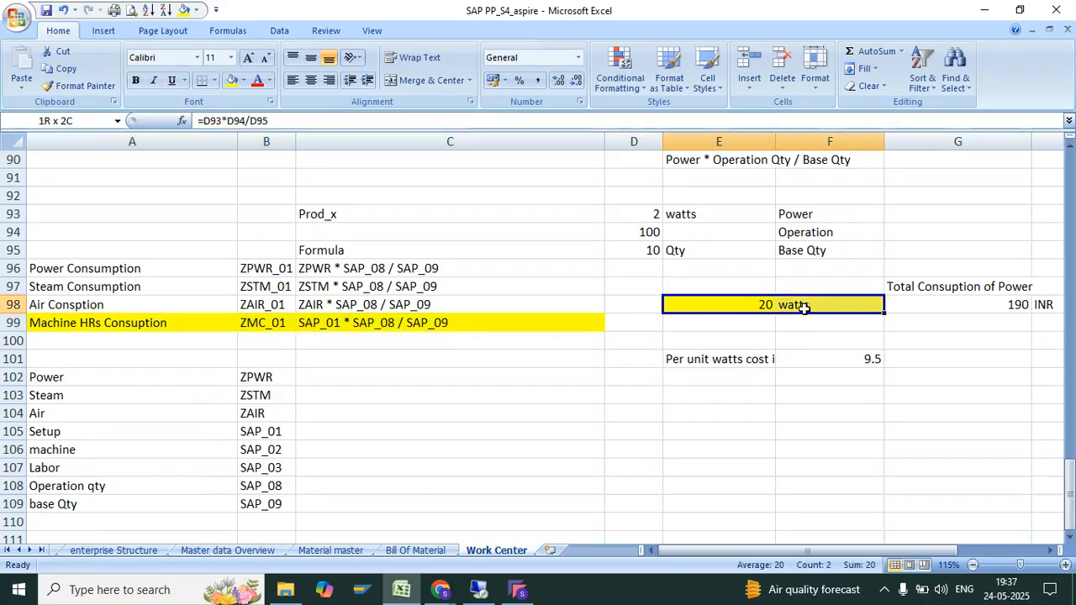
pyautogui.hscroll(5, 862, 341)
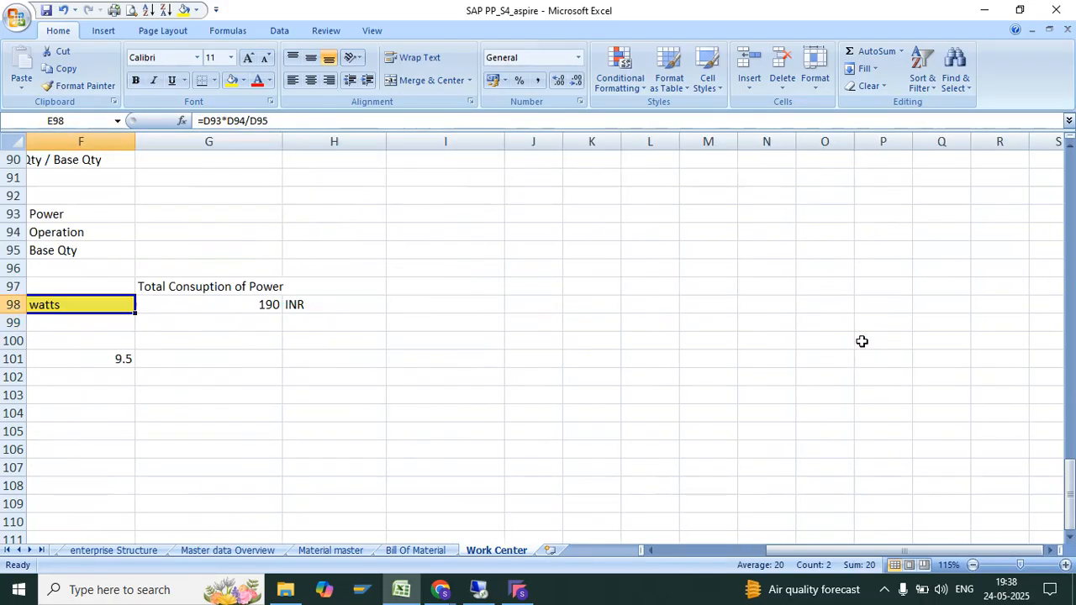
pyautogui.click(579, 338)
pyautogui.press('Left')
pyautogui.press('Left')
pyautogui.press('Left')
pyautogui.press('Left')
pyautogui.press('Left')
pyautogui.press('Left')
pyautogui.press('Left')
pyautogui.press('Left')
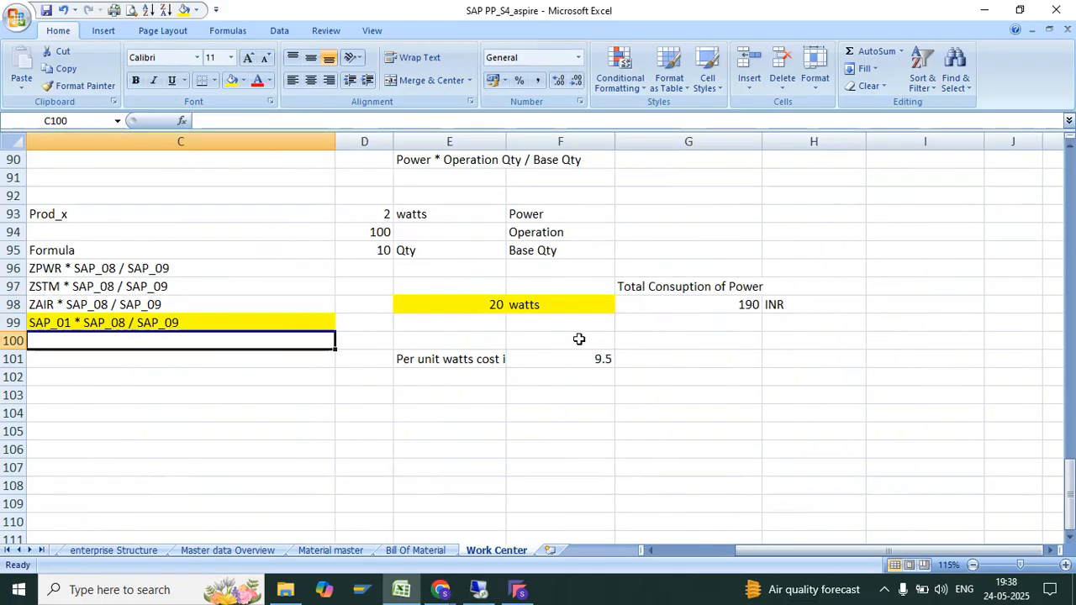
pyautogui.click(594, 397)
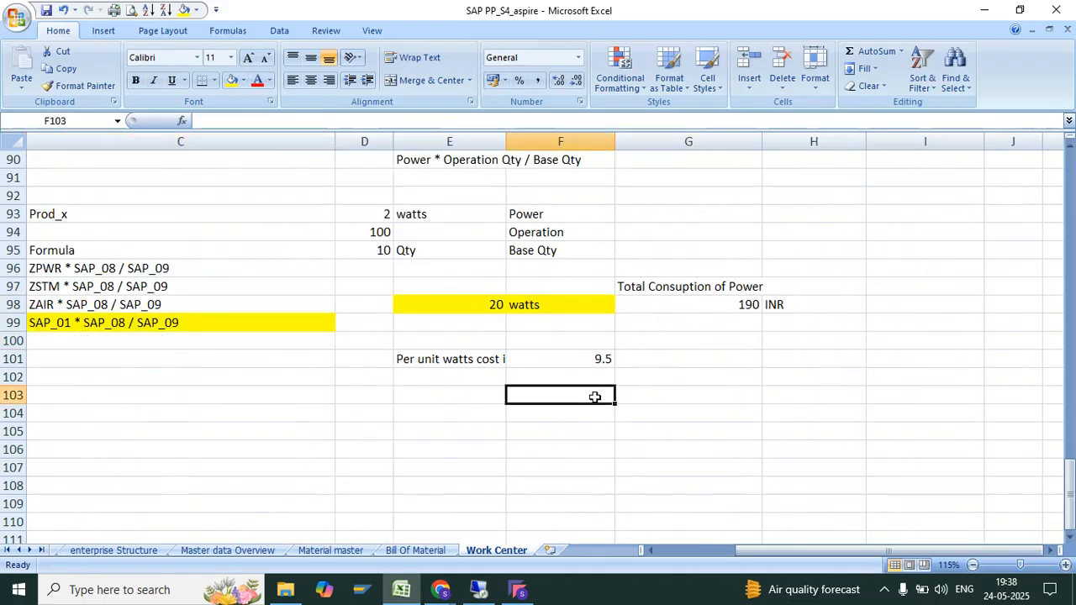
pyautogui.doubleClick(594, 397)
pyautogui.click(777, 436)
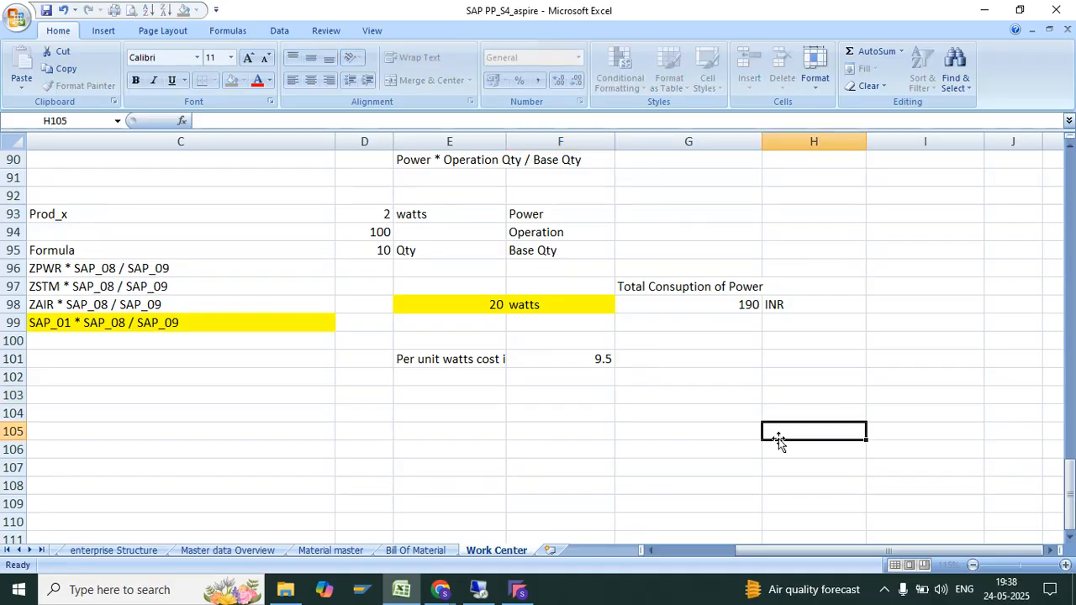
pyautogui.click(675, 304)
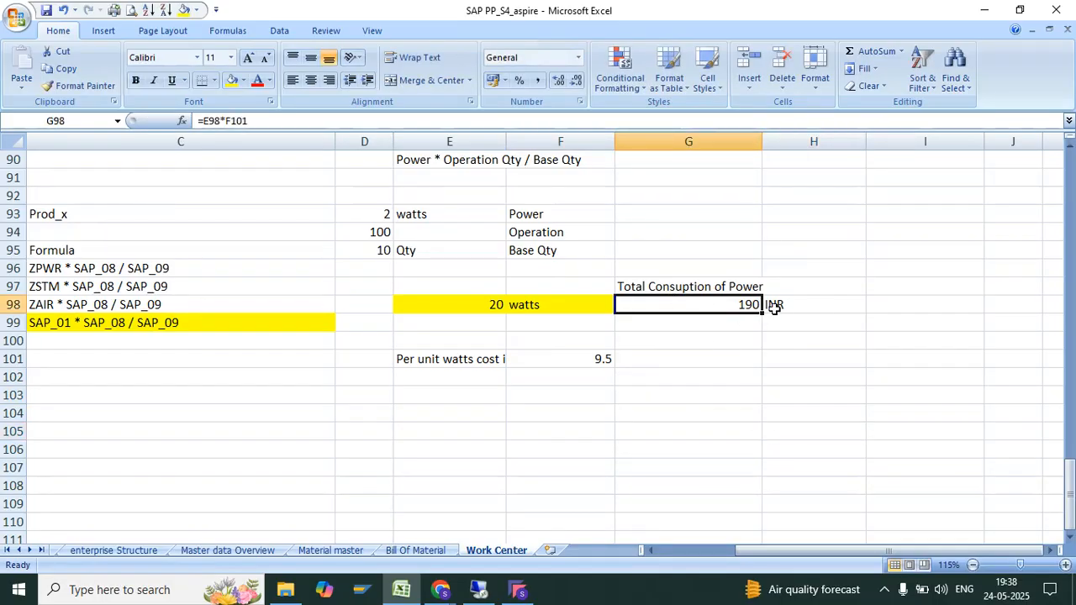
pyautogui.click(433, 304)
pyautogui.moveTo(433, 304); pyautogui.dragTo(698, 323)
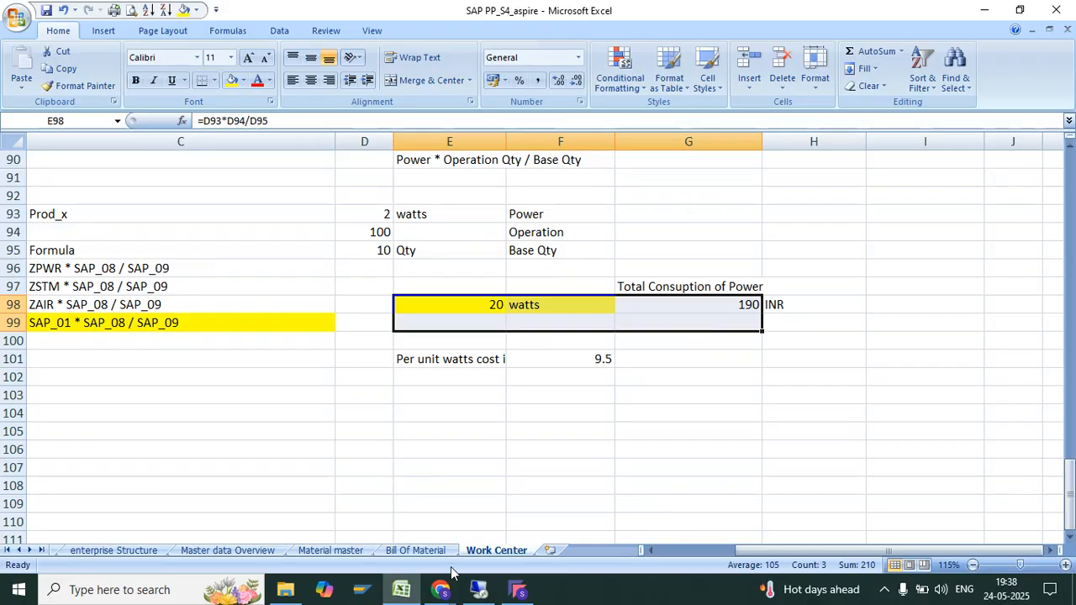
# Switch to SAP, assign processing formula ZMAC_1 to capacity category 001, and view that category's capacity header.
pyautogui.click(478, 589)
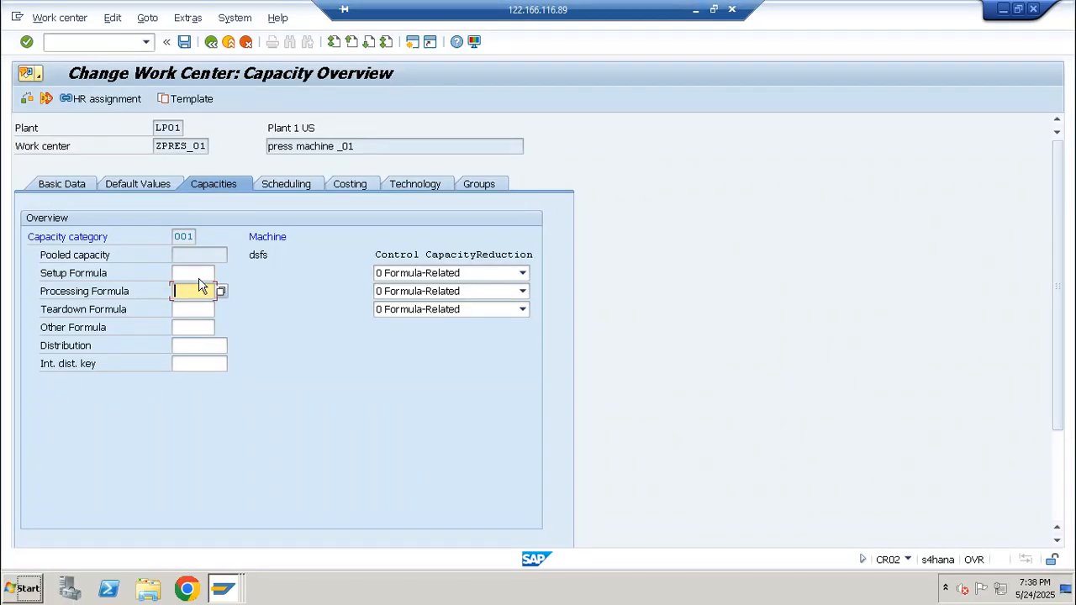
pyautogui.click(197, 290)
pyautogui.press('Down')
pyautogui.press('Down')
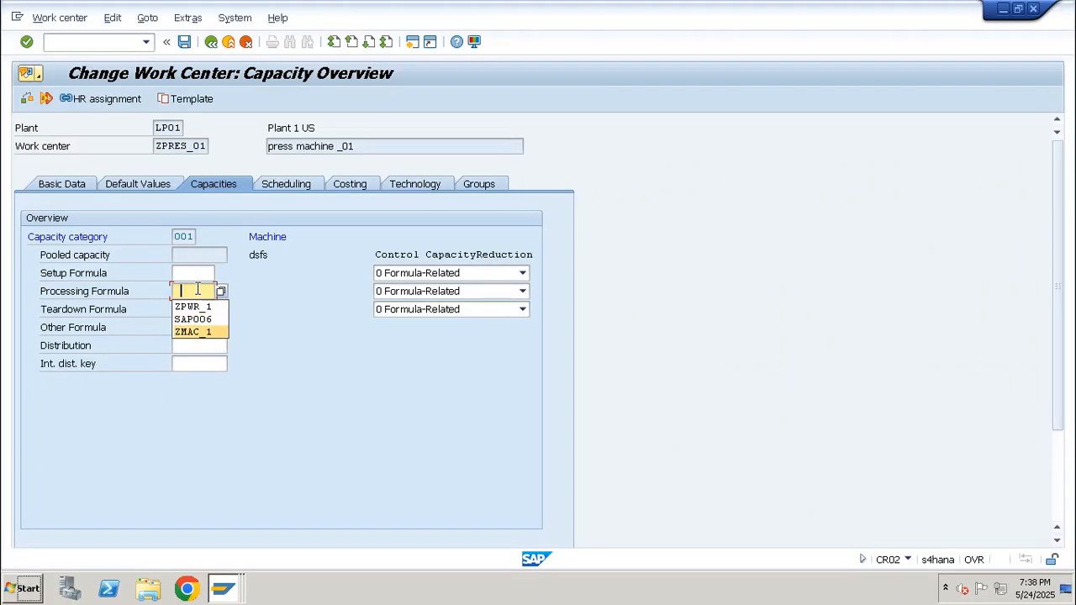
pyautogui.press('Return')
pyautogui.press('Return')
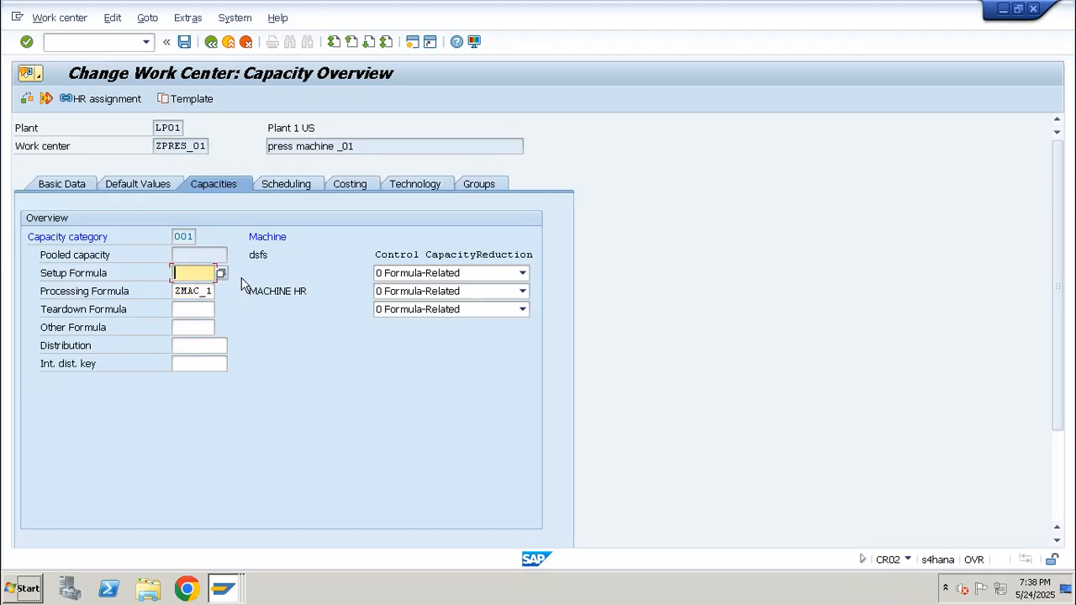
pyautogui.doubleClick(190, 236)
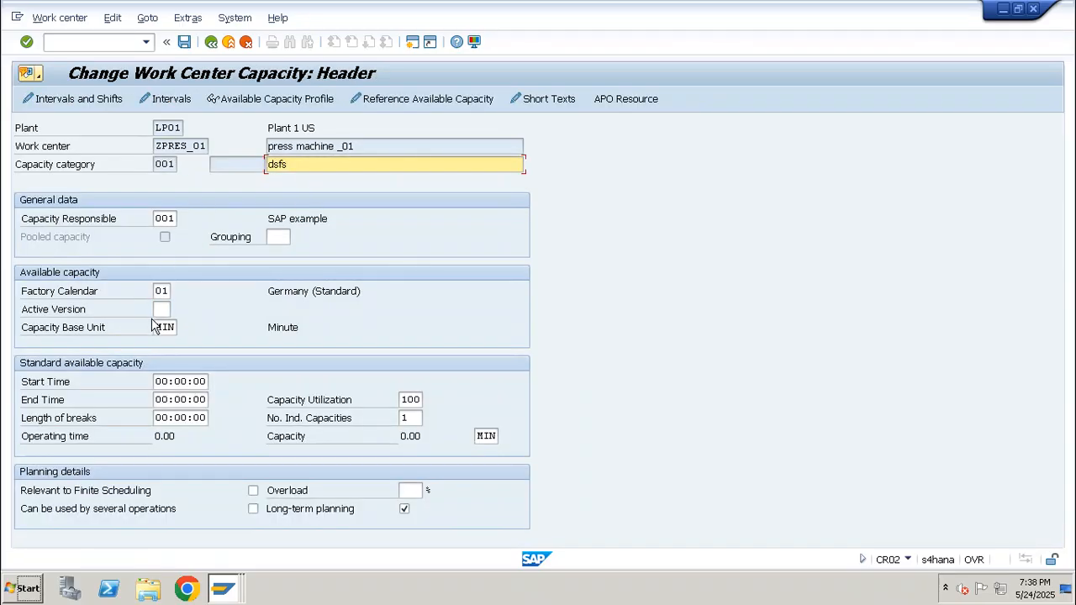
pyautogui.click(211, 41)
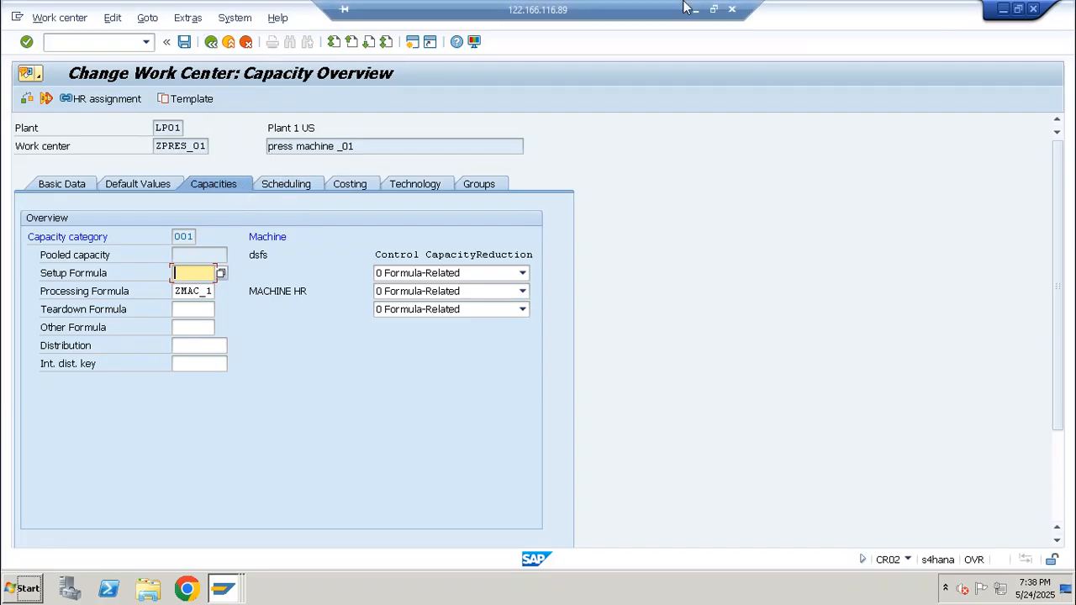
# Switch to the Excel workbook and enter the heading Pooled Capacity in cell C106 of the Work Center sheet.
pyautogui.click(706, 9)
pyautogui.click(179, 447)
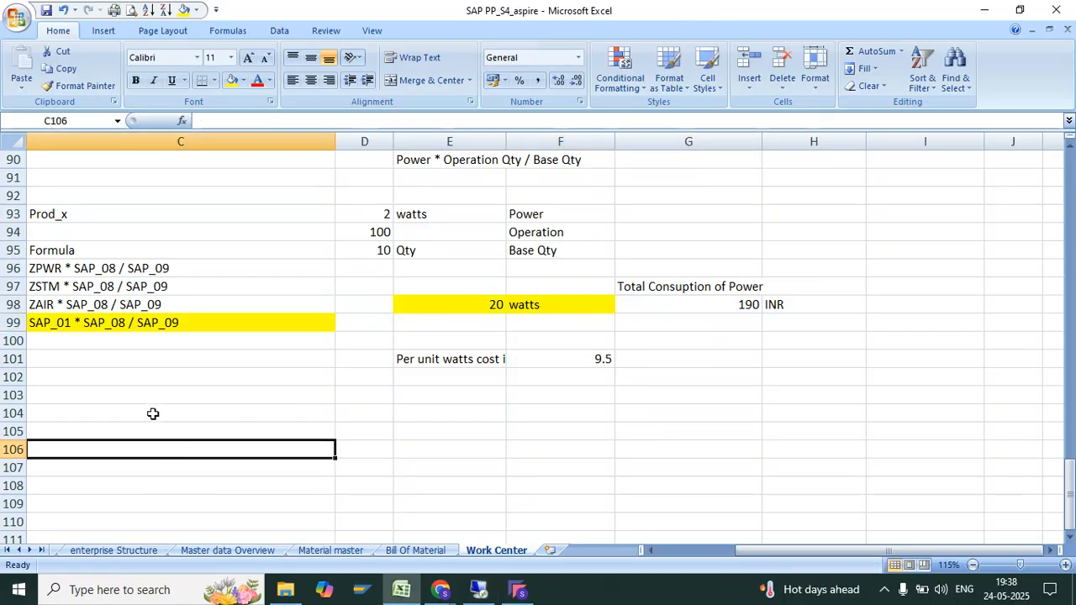
pyautogui.write('pOOLED')
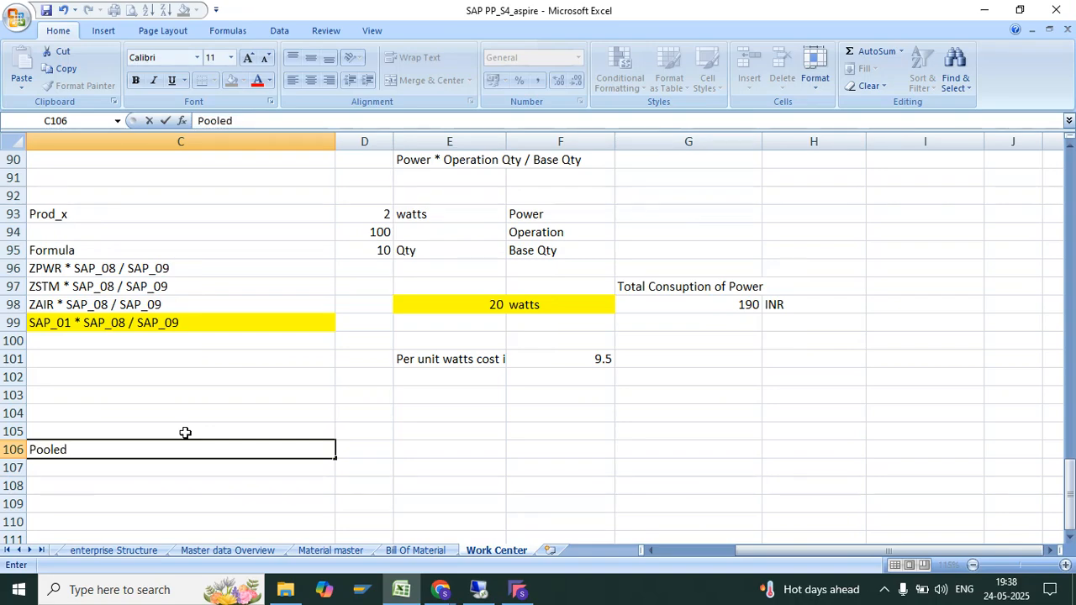
pyautogui.write(' Capacity')
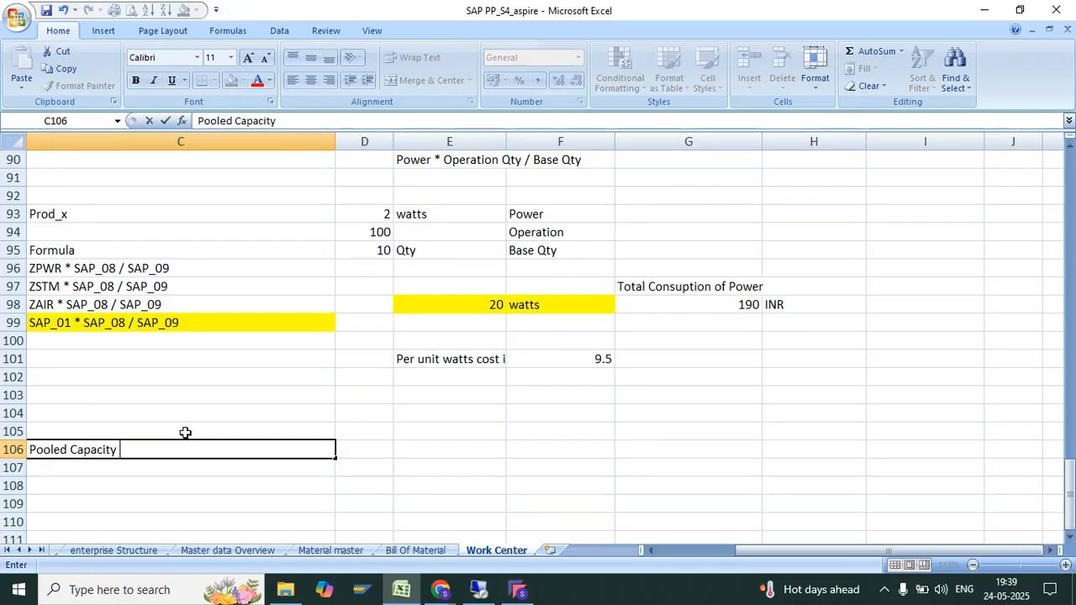
pyautogui.press('Return')
pyautogui.press('Return')
pyautogui.press('Return')
pyautogui.press('Return')
pyautogui.press('Return')
pyautogui.press('Return')
pyautogui.press('Return')
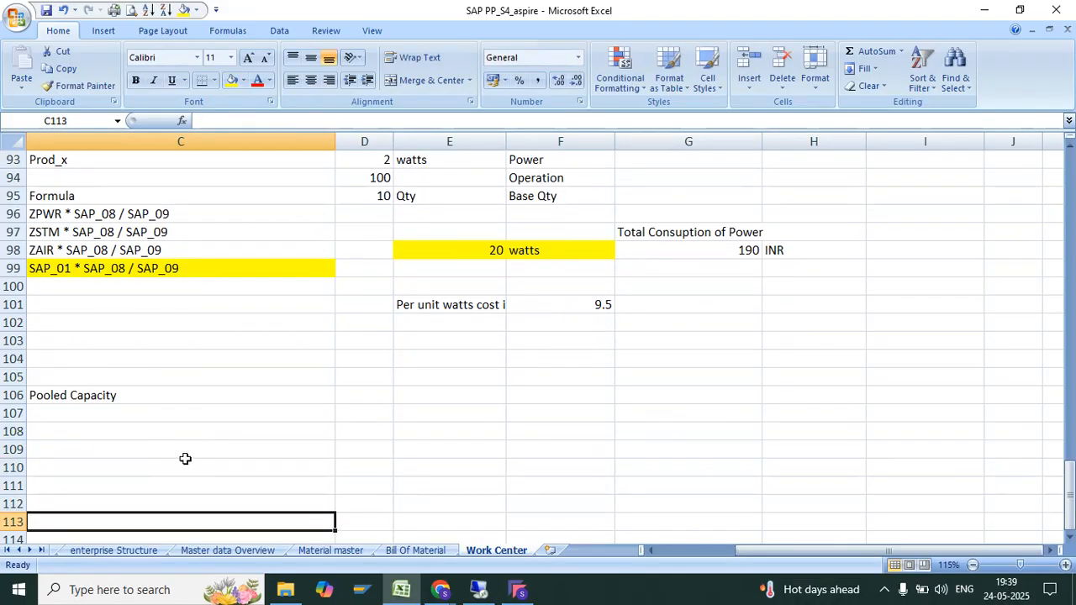
# Enter the machine names Press_01, Press_02 and Press_03 in cells C110 to C112 below the Pooled Capacity heading.
pyautogui.click(182, 458)
pyautogui.write('Pres_)1')
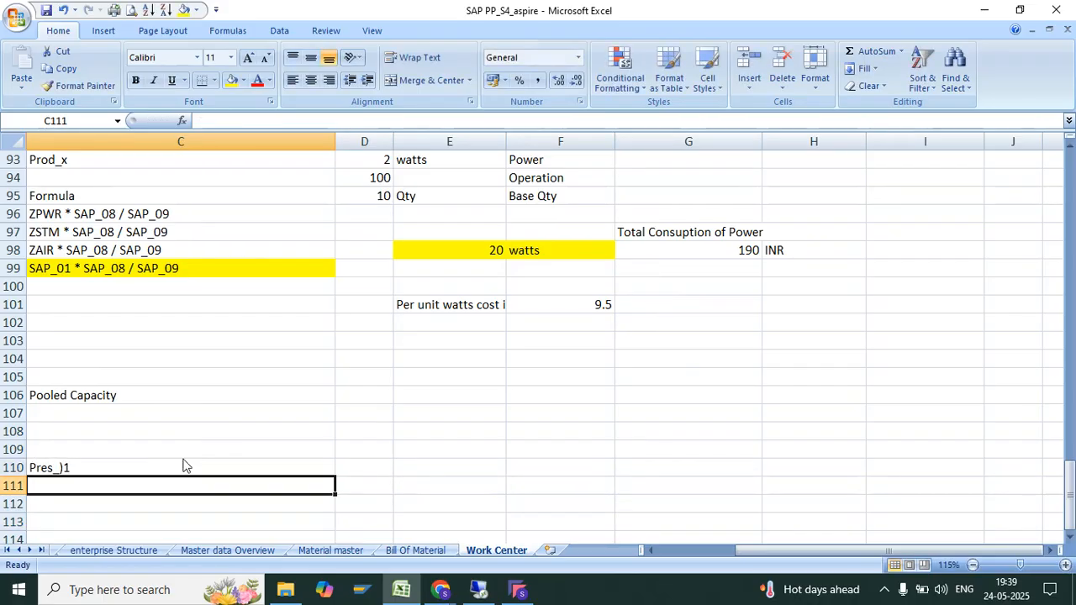
pyautogui.click(183, 459)
pyautogui.write('Press')
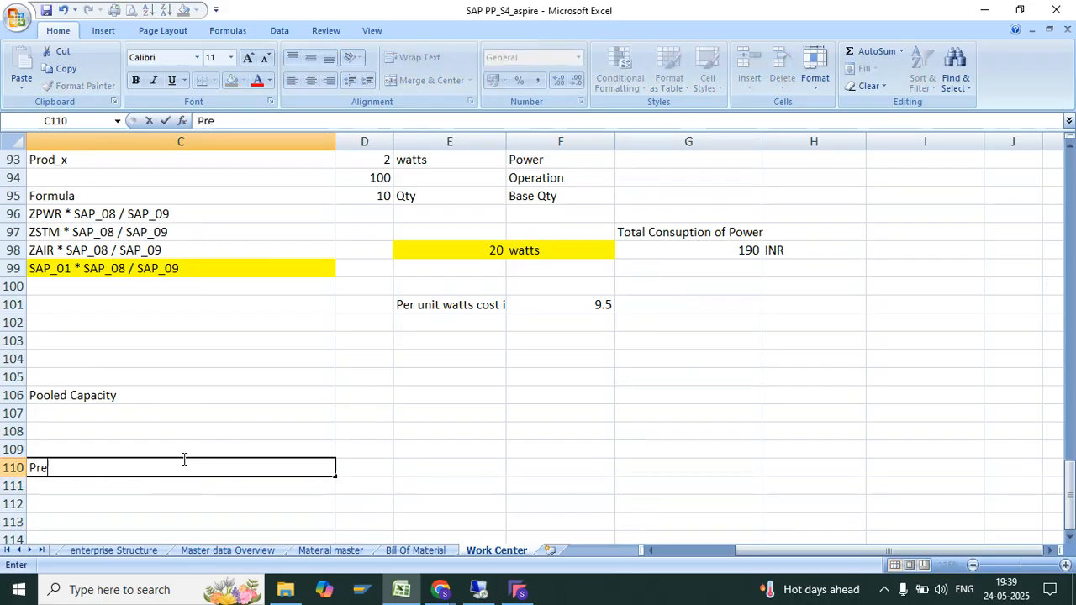
pyautogui.write('_01')
pyautogui.press('Return')
pyautogui.write('Pres')
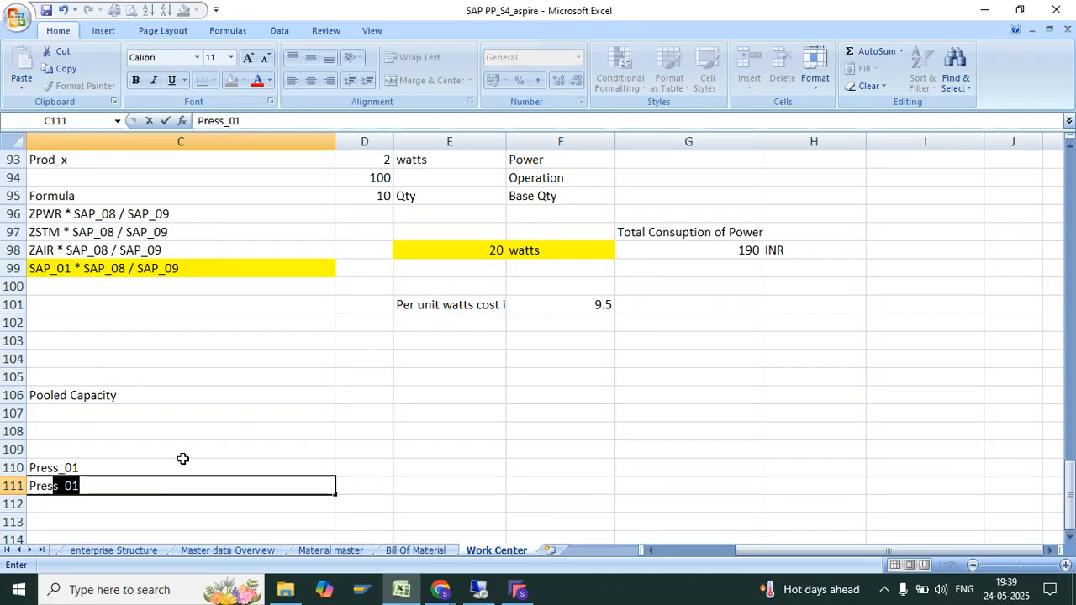
pyautogui.write('s_02')
pyautogui.press('Return')
pyautogui.write('Press_03')
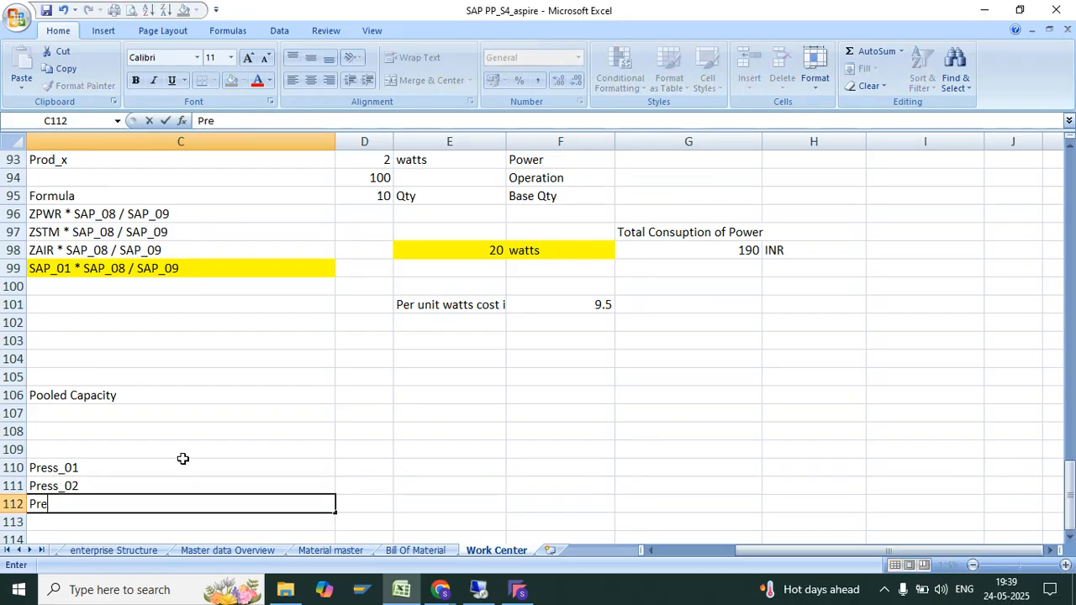
pyautogui.press('Return')
# Extend the press machine series down to Press_10 in cell C119 and select the whole list.
pyautogui.moveTo(173, 467); pyautogui.dragTo(161, 507)
pyautogui.moveTo(336, 510); pyautogui.dragTo(335, 386)
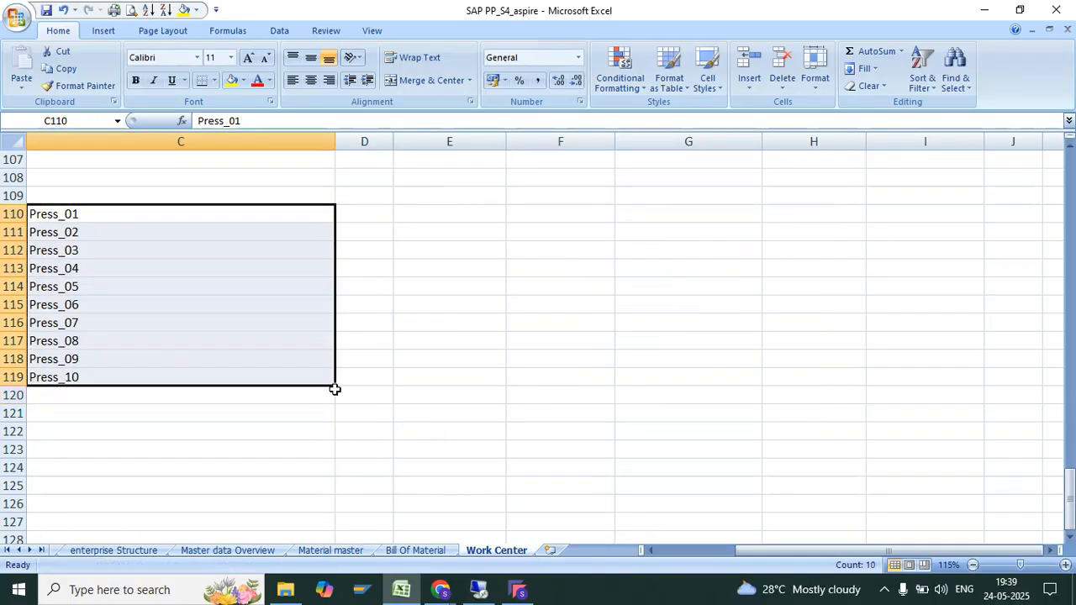
pyautogui.click(381, 179)
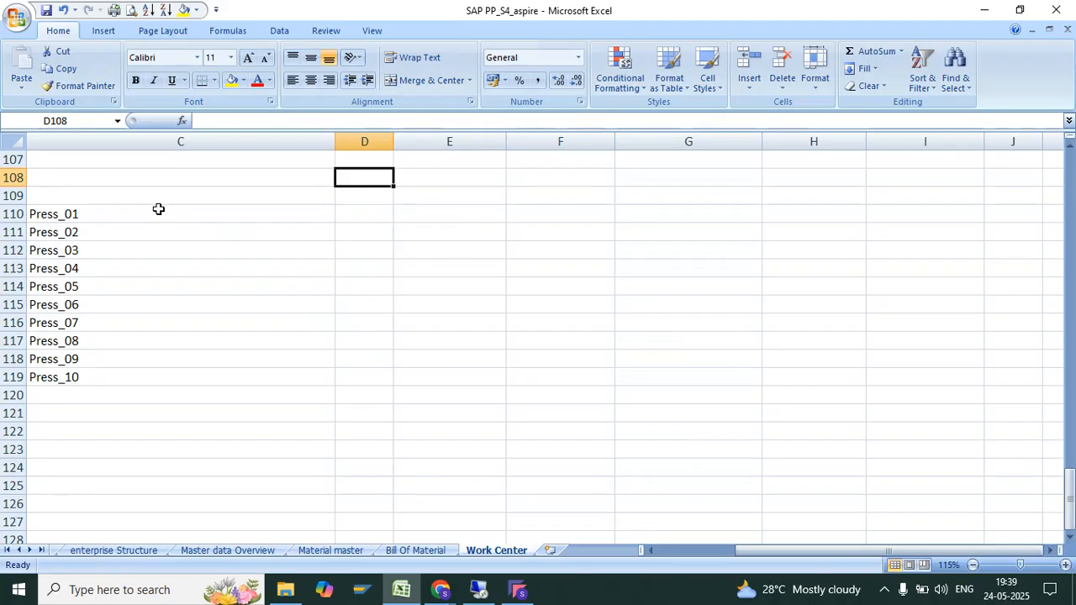
pyautogui.moveTo(158, 209); pyautogui.dragTo(155, 379)
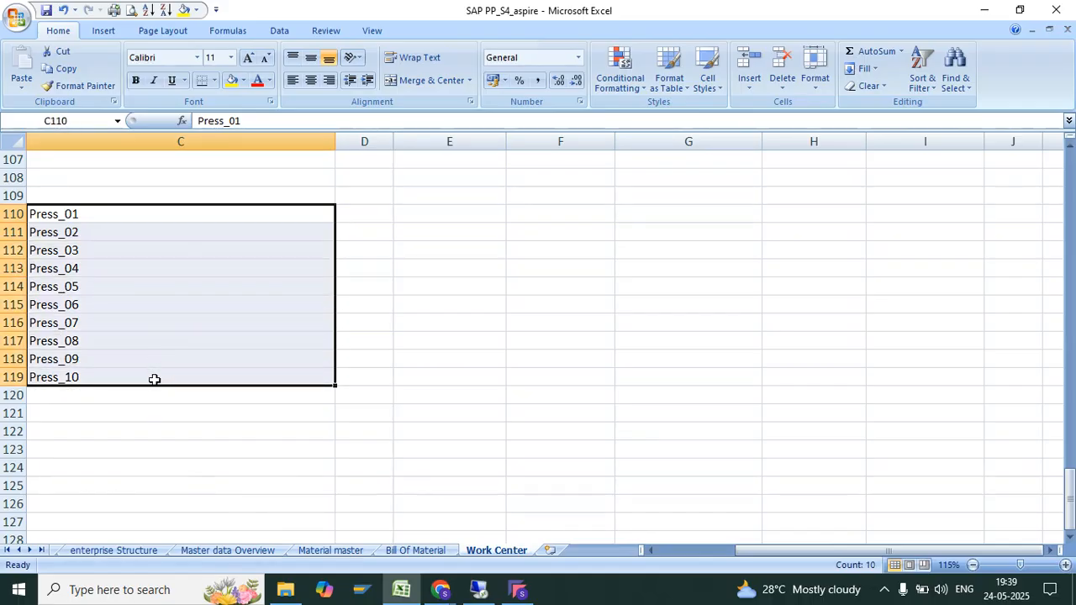
# Enter a heading about changes in cell E108, beside the press machine list.
pyautogui.click(408, 175)
pyautogui.write('cahnge')
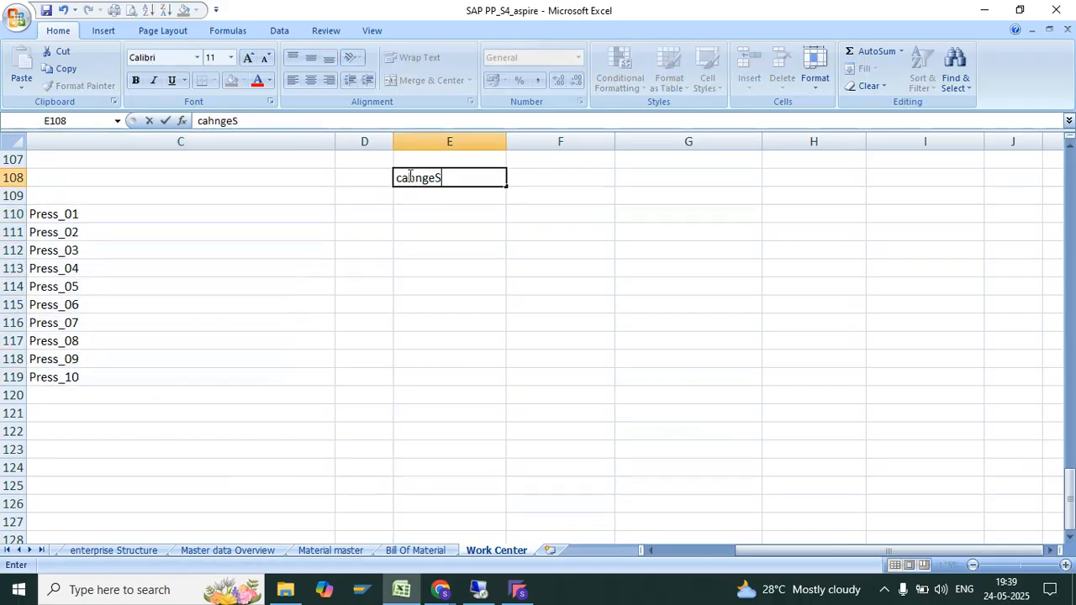
# Complete the note in cell E108 with the words "Start Time and end Time".
pyautogui.write(' Start Time and end T')
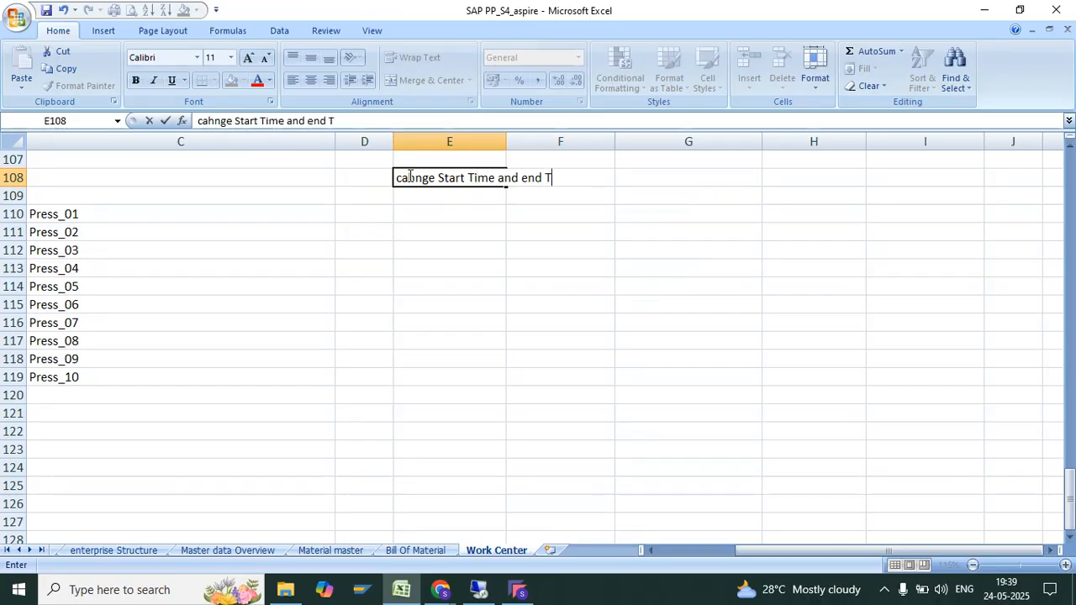
pyautogui.write('ime')
pyautogui.press('Return')
pyautogui.moveTo(202, 218); pyautogui.dragTo(197, 358)
# Switch to the SAP remote session and save work center ZPRES_01.
pyautogui.click(479, 589)
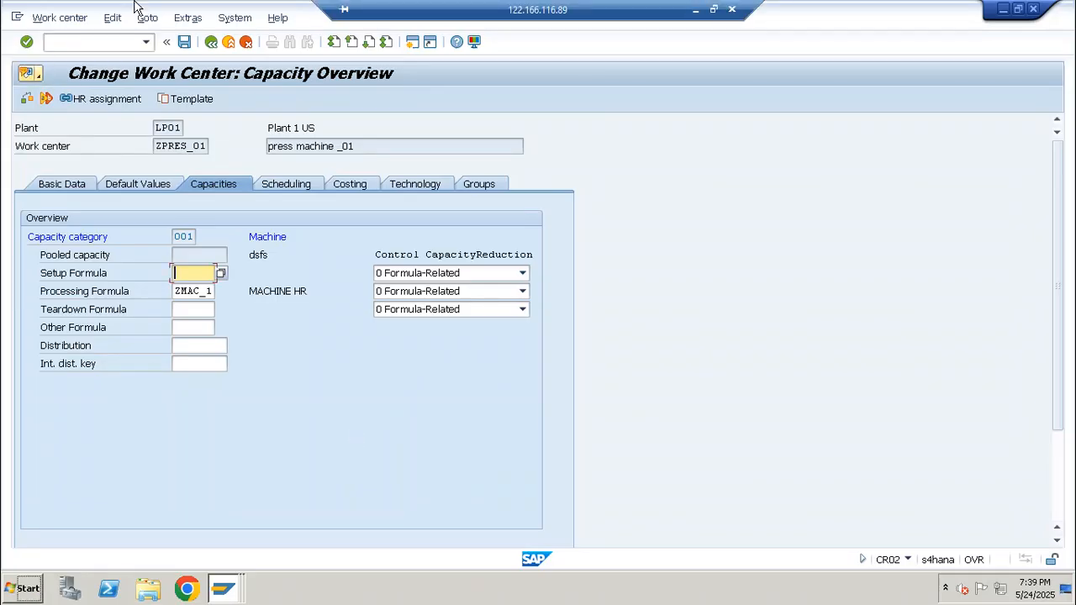
pyautogui.moveTo(205, 145); pyautogui.dragTo(156, 146)
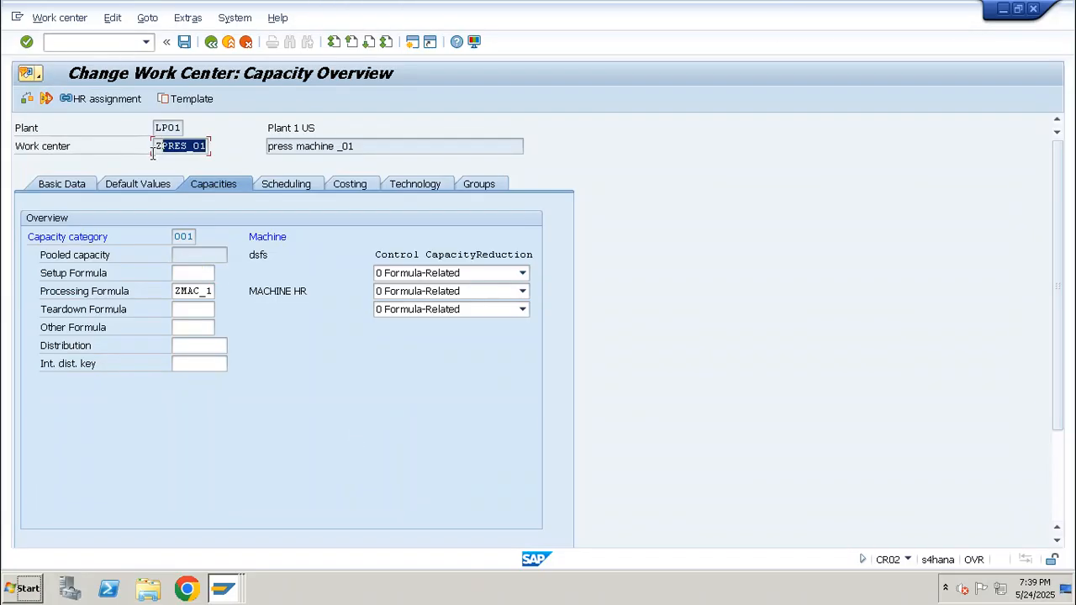
pyautogui.click(186, 43)
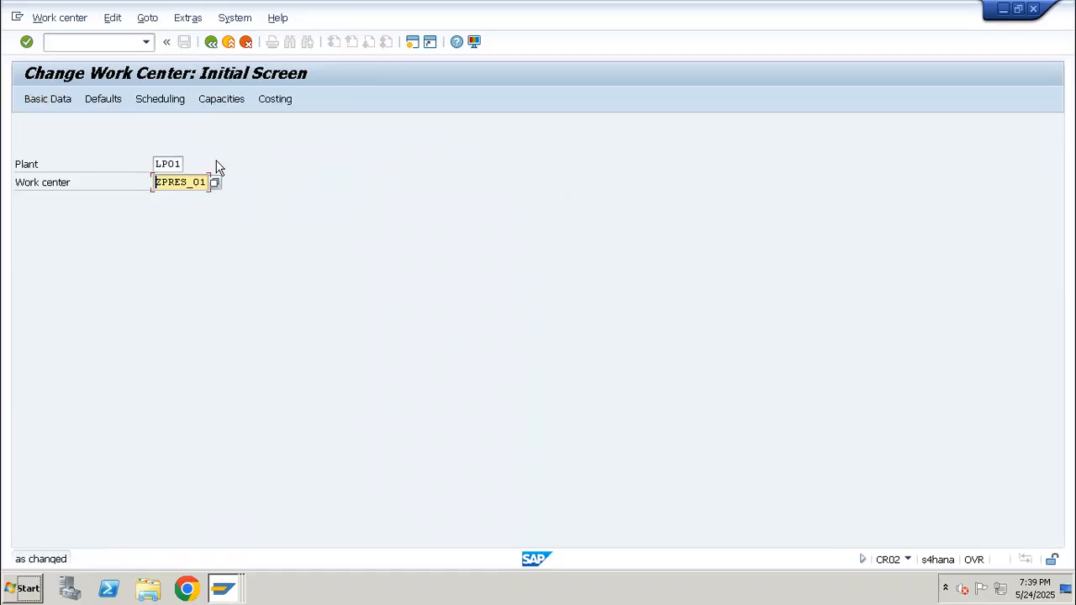
# Change the work center name to ZPRES_02 and copy it.
pyautogui.press('Right')
pyautogui.press('Right')
pyautogui.press('Right')
pyautogui.press('Right')
pyautogui.press('Right')
pyautogui.press('Right')
pyautogui.press('Right')
pyautogui.press('BackSpace')
pyautogui.write('2')
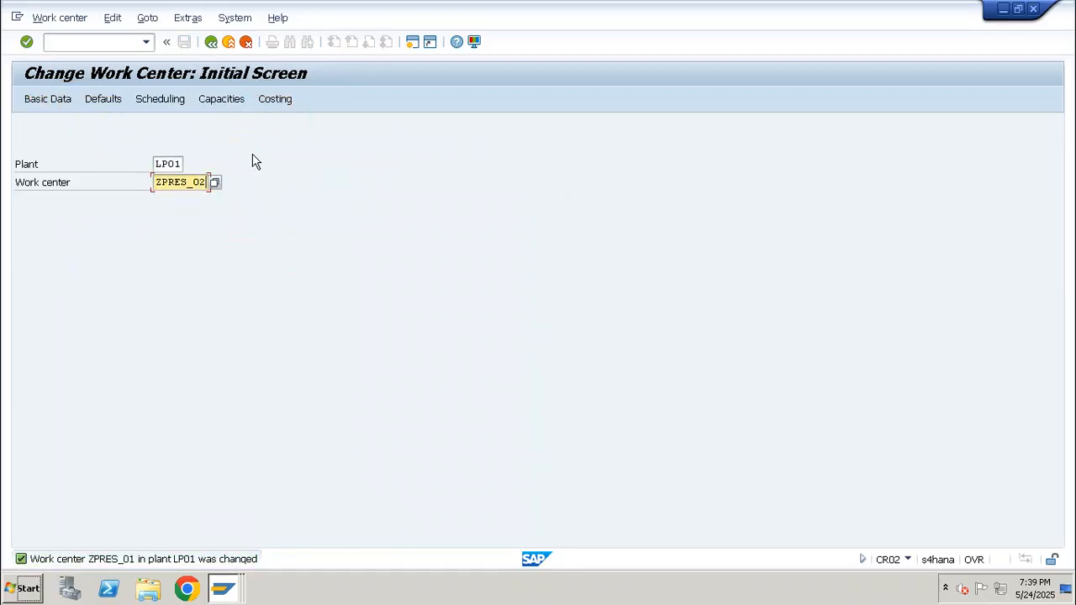
pyautogui.hotkey('ctrl', 'a')
pyautogui.hotkey('ctrl', 'c')
pyautogui.press('Right')
# Open the Create Work Center transaction CR01 and enter ZPRES_02 as the work center.
pyautogui.click(52, 39)
pyautogui.write('/ncr')
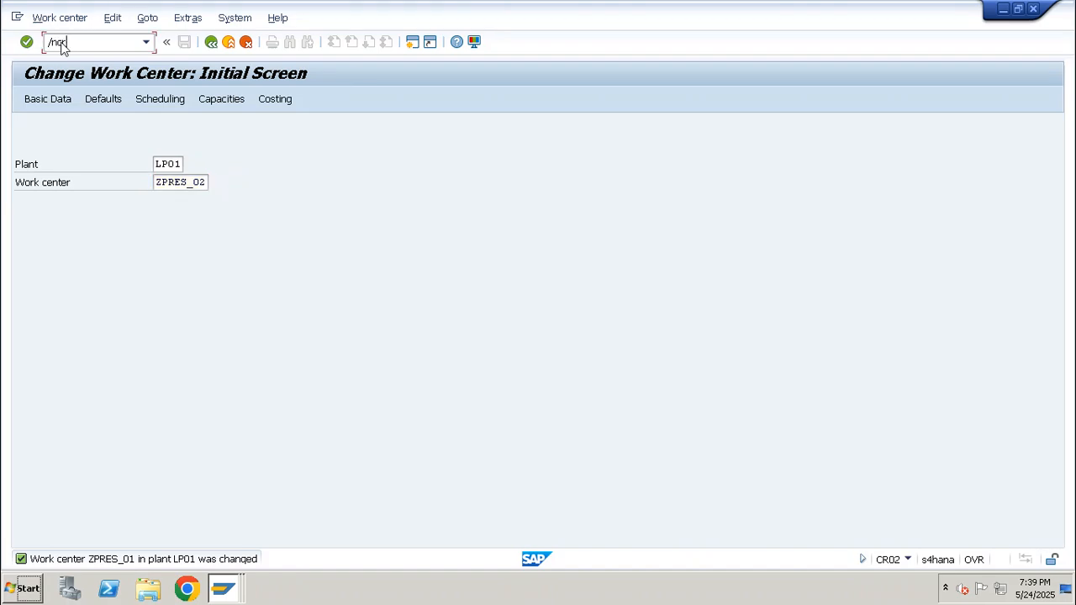
pyautogui.hotkey('ctrl', 'v')
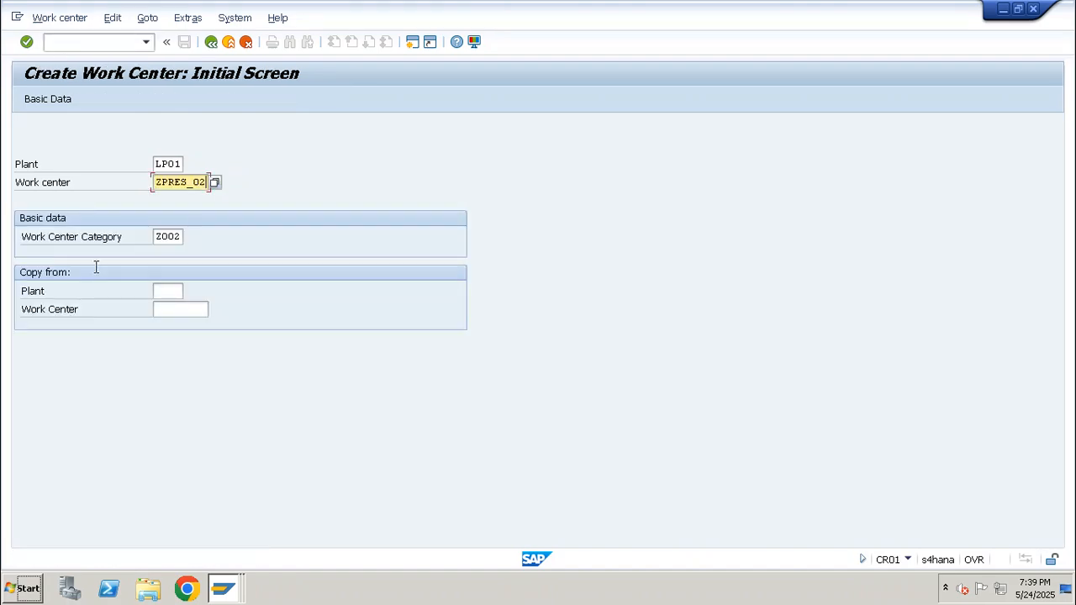
# Set the copy source to plant LP01 and work center ZPRES_01, and proceed to the basic data.
pyautogui.click(158, 291)
pyautogui.write('lp01')
pyautogui.press('Tab')
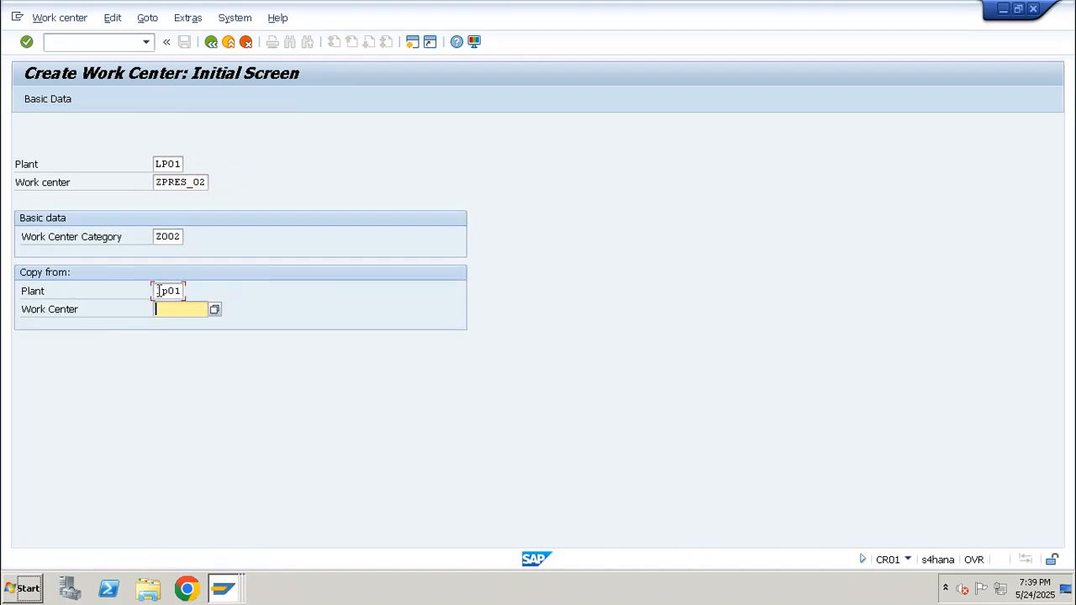
pyautogui.hotkey('ctrl', 'v')
pyautogui.click(68, 102)
# Copy with all screens displayed, excluding Texts, Classification and Subsystem Grouping, and including Default Values, Capacities and Scheduling alongside Basic Data.
pyautogui.click(293, 240)
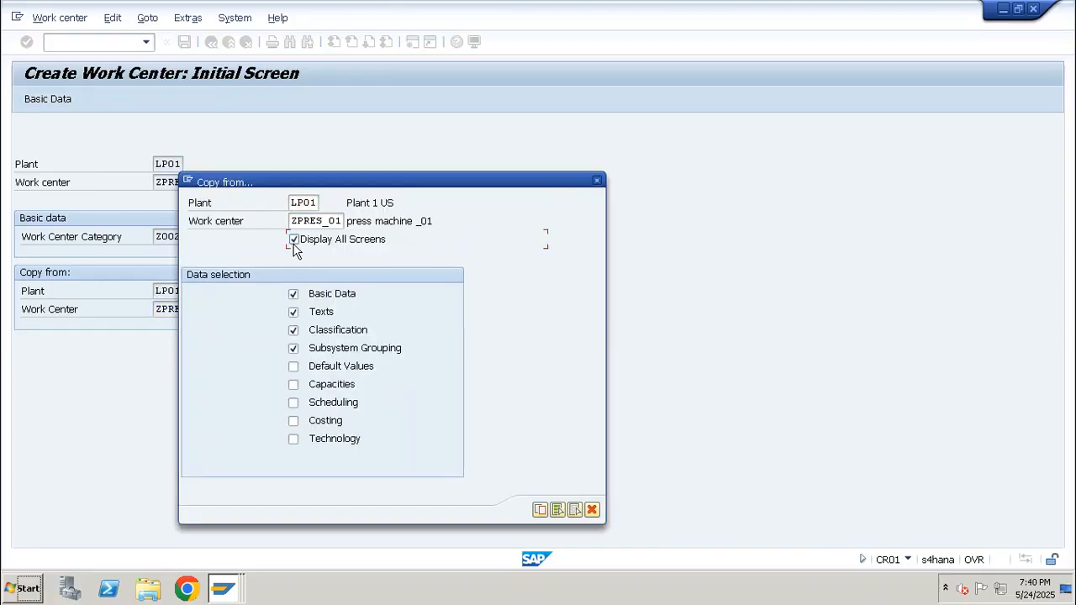
pyautogui.click(293, 312)
pyautogui.click(293, 331)
pyautogui.click(293, 348)
pyautogui.click(294, 367)
pyautogui.click(293, 384)
pyautogui.click(293, 402)
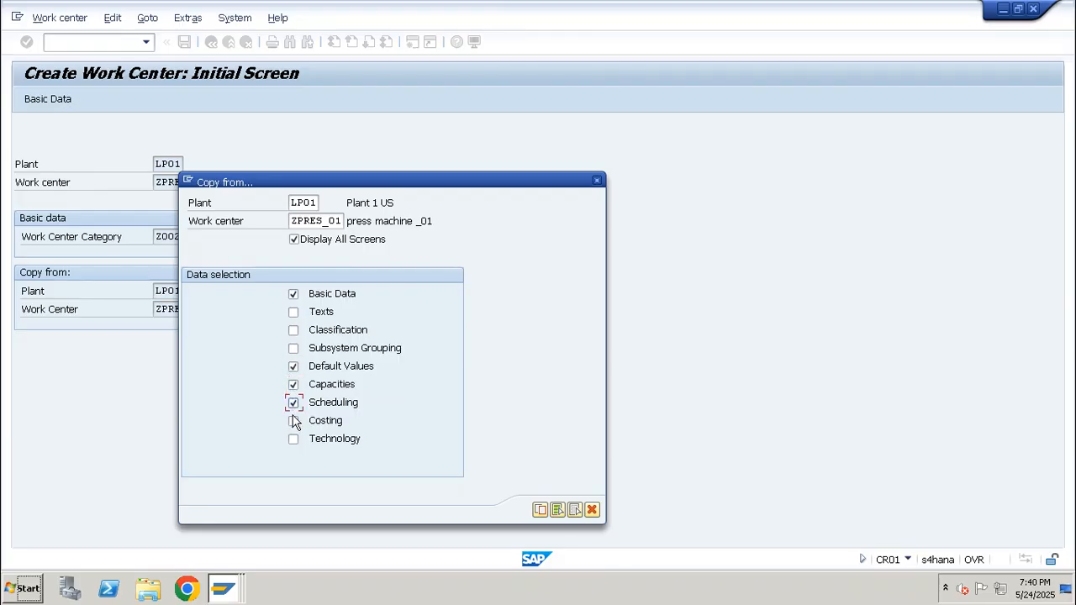
pyautogui.click(540, 511)
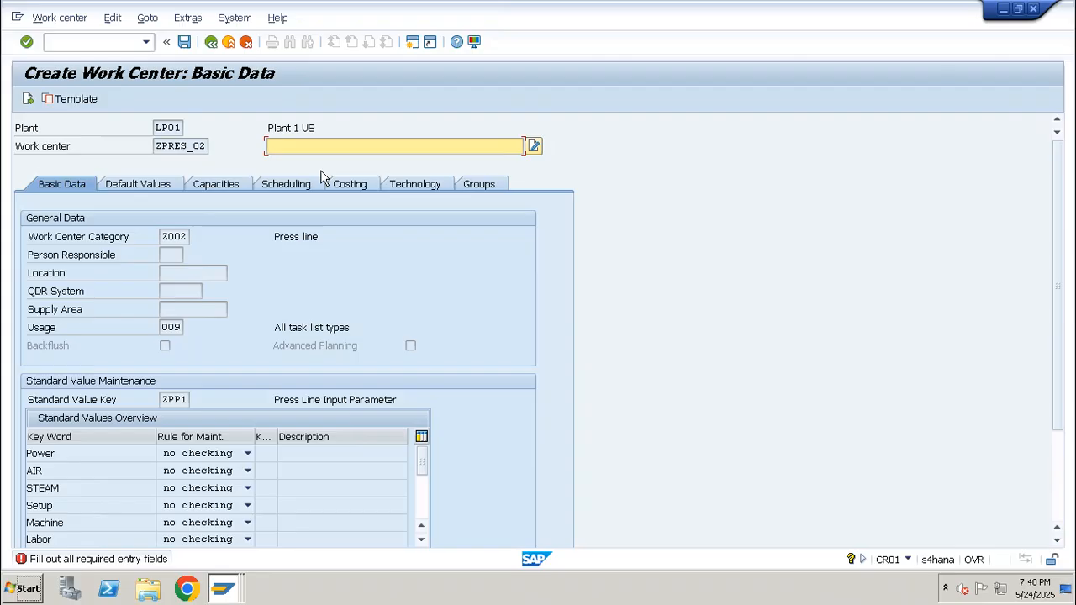
# Describe the new work center as "press 02" and open the header of its capacity category 001.
pyautogui.write('press 02')
pyautogui.press('Return')
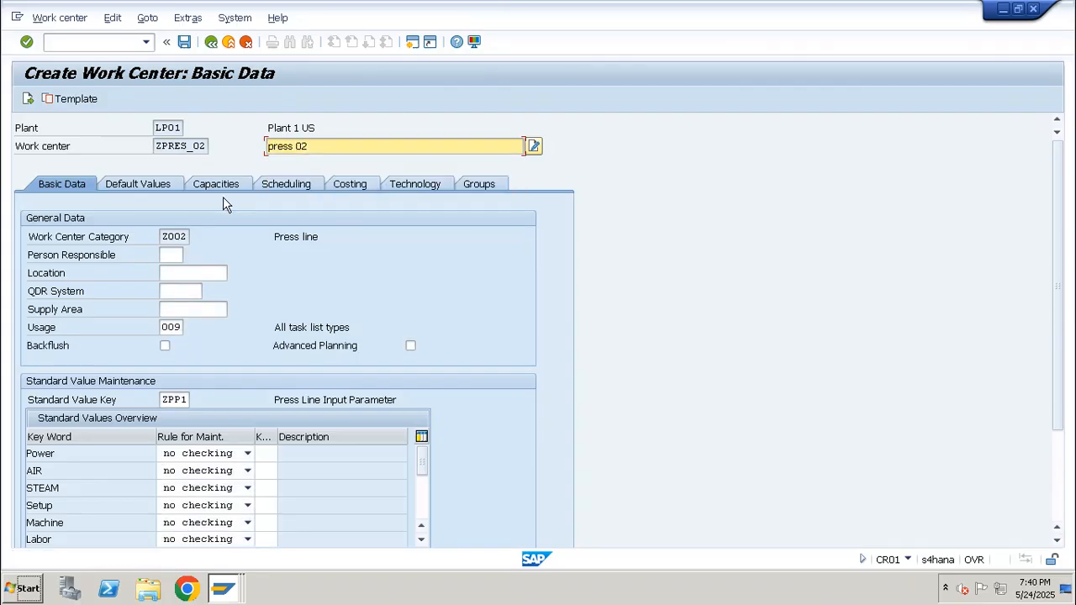
pyautogui.click(202, 182)
pyautogui.click(183, 236)
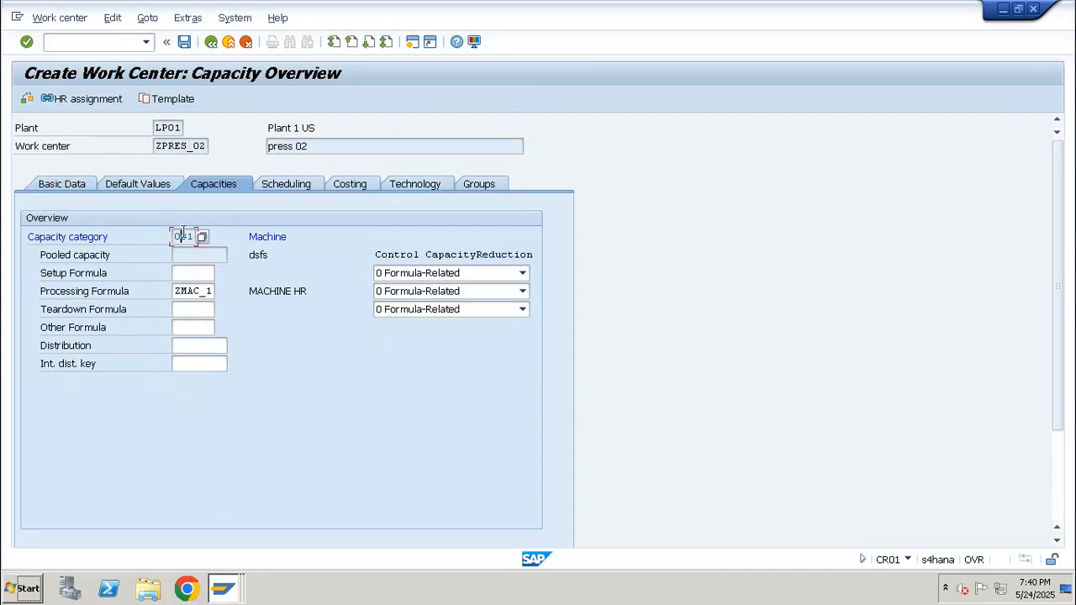
pyautogui.doubleClick(182, 236)
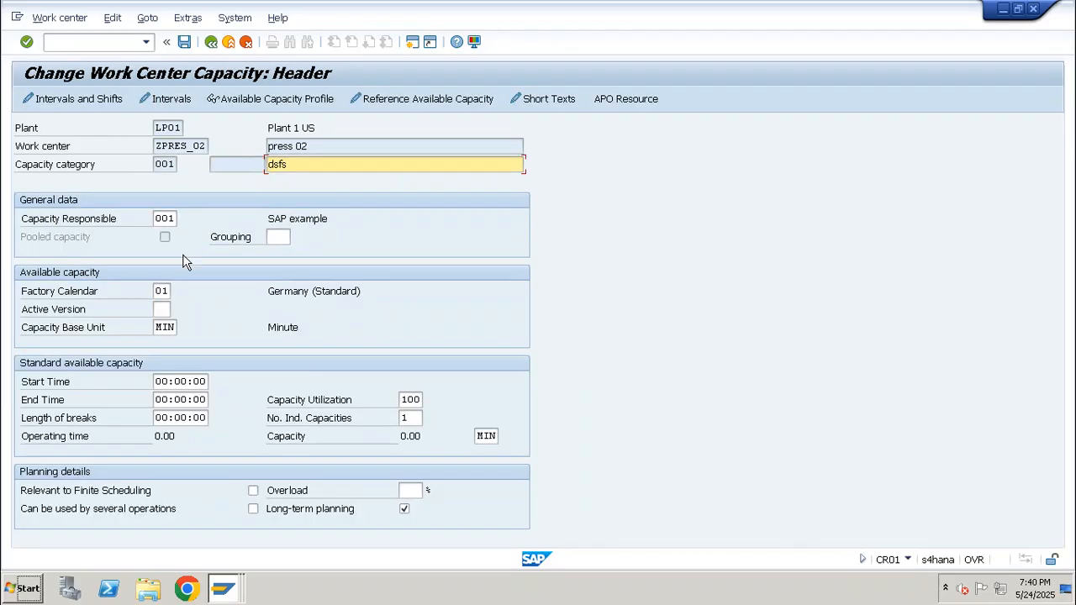
# Set the standard available capacity Start Time of ZPRES_02 to 08:00:00.
pyautogui.click(192, 381)
pyautogui.doubleClick(192, 381)
pyautogui.press('Tab')
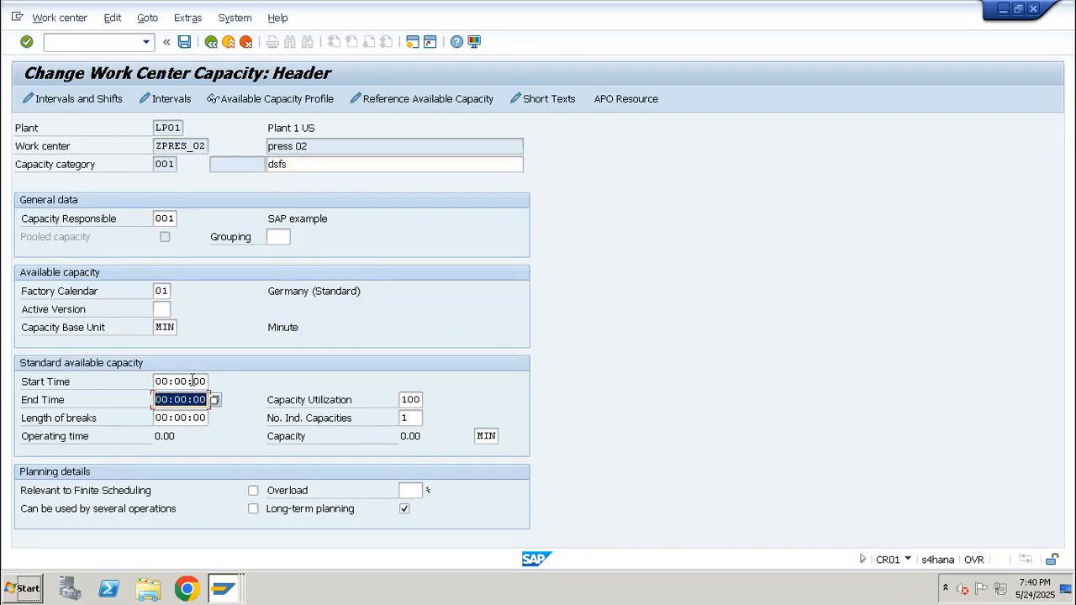
pyautogui.click(192, 381)
pyautogui.doubleClick(191, 381)
pyautogui.write('08:')
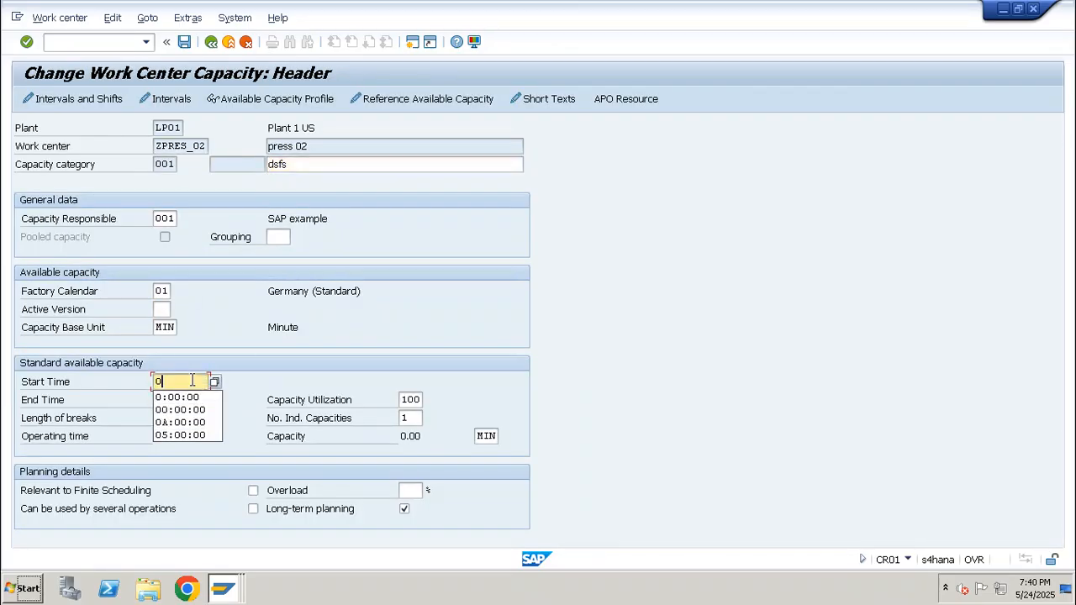
pyautogui.write('00:00')
pyautogui.press('Tab')
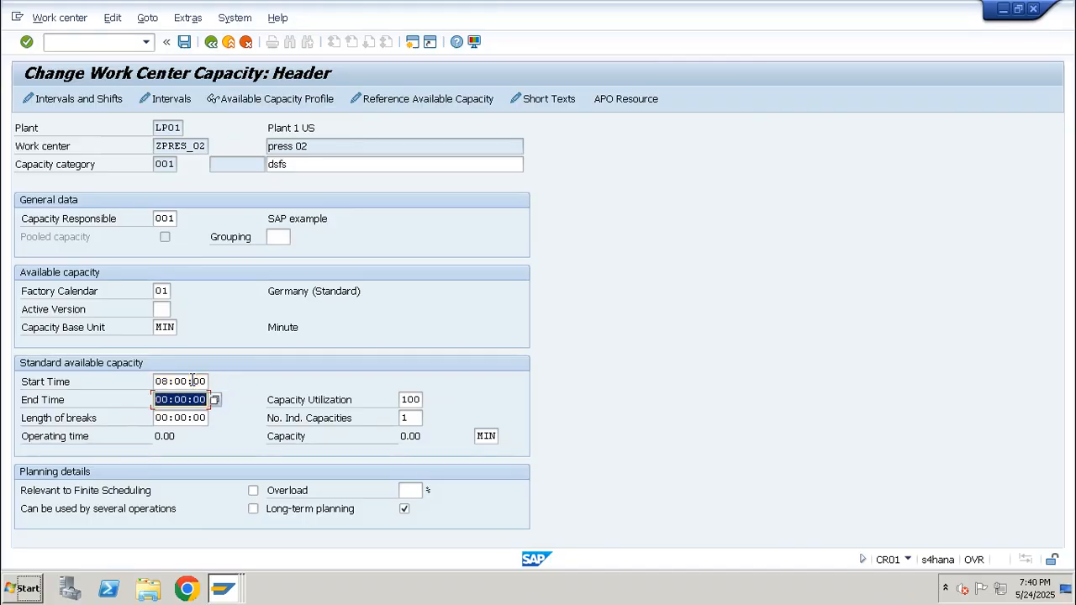
# Set the End Time of ZPRES_02 to 20:00:00 and save the new work center.
pyautogui.write('2')
pyautogui.write('1')
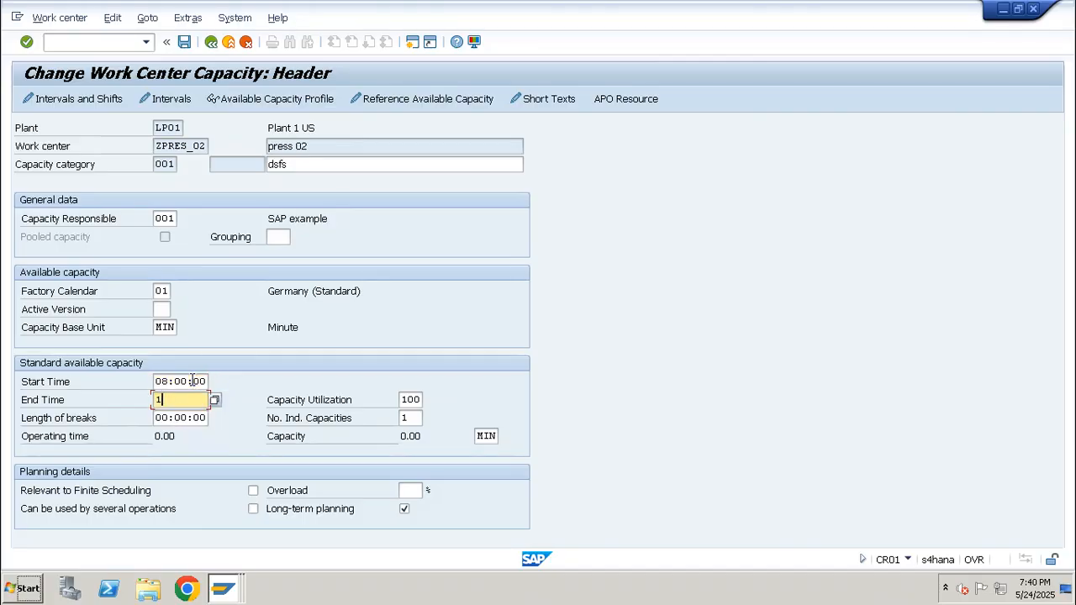
pyautogui.press('BackSpace')
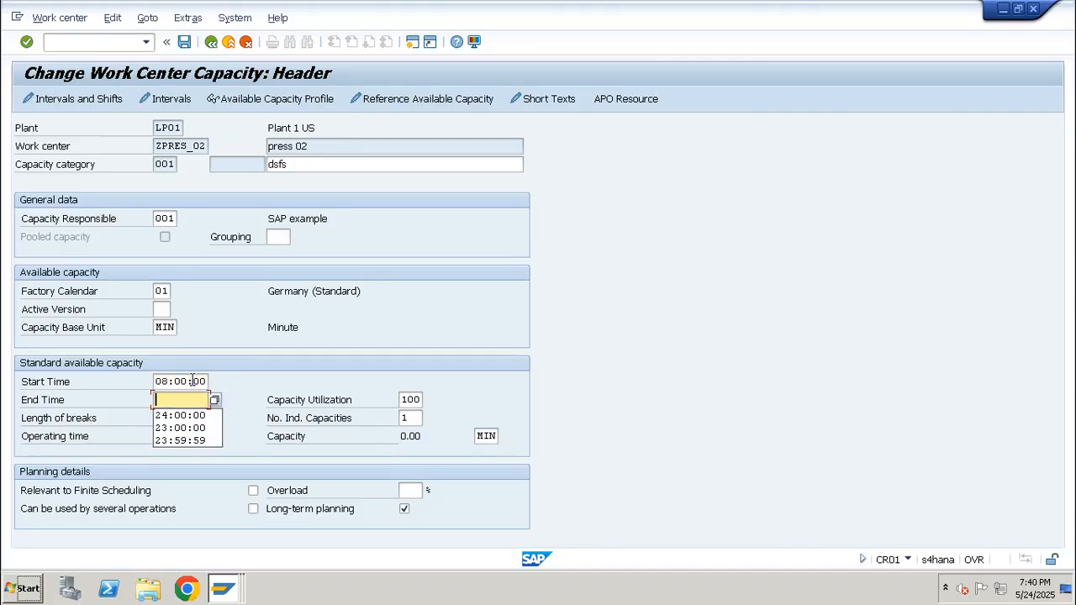
pyautogui.write('20:00')
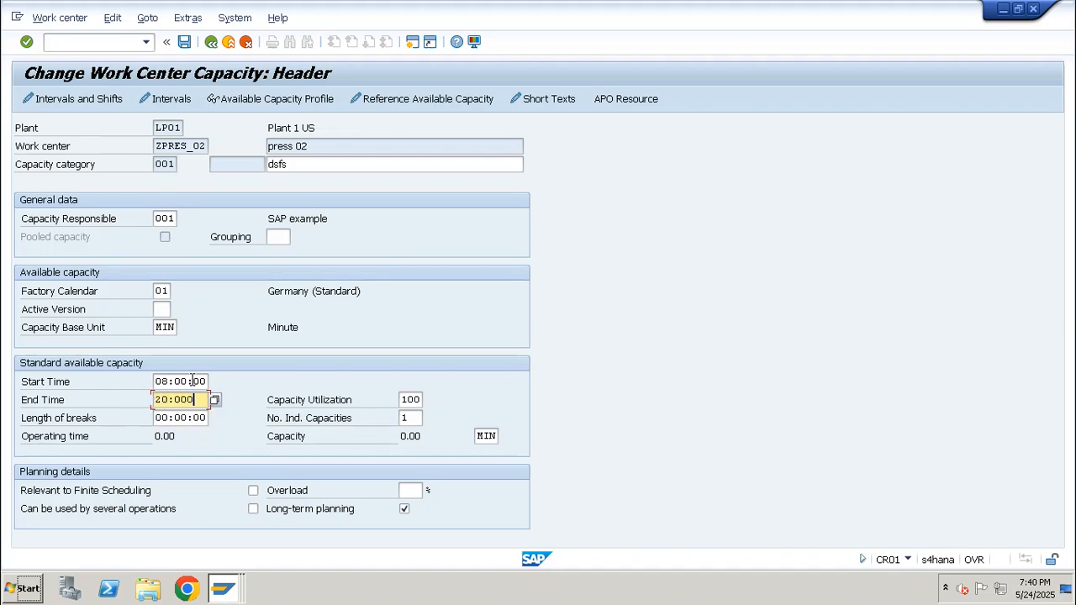
pyautogui.press('BackSpace')
pyautogui.press('Return')
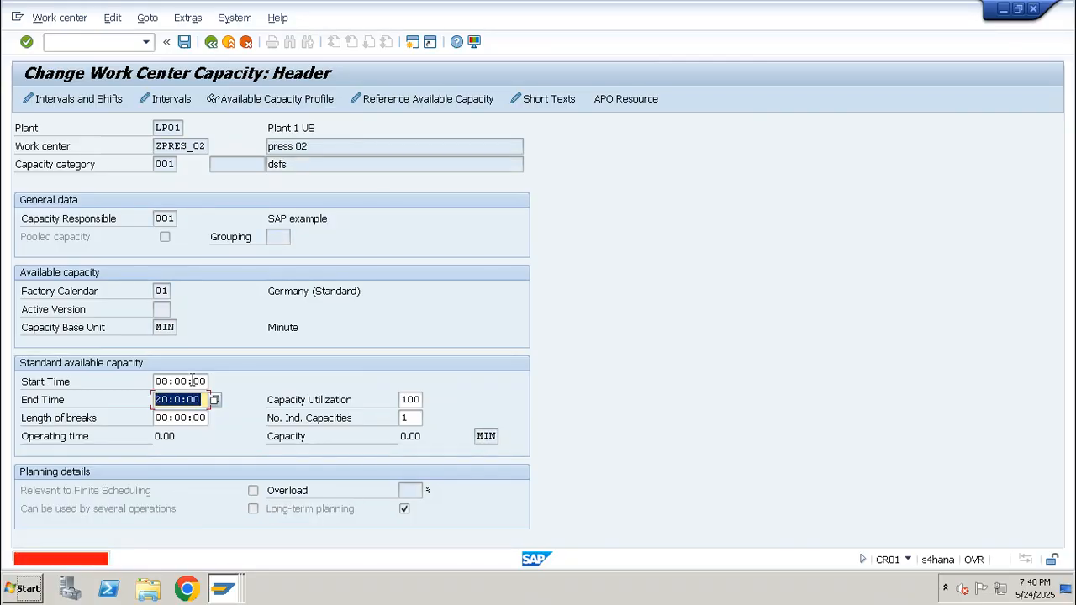
pyautogui.write('20:00:00')
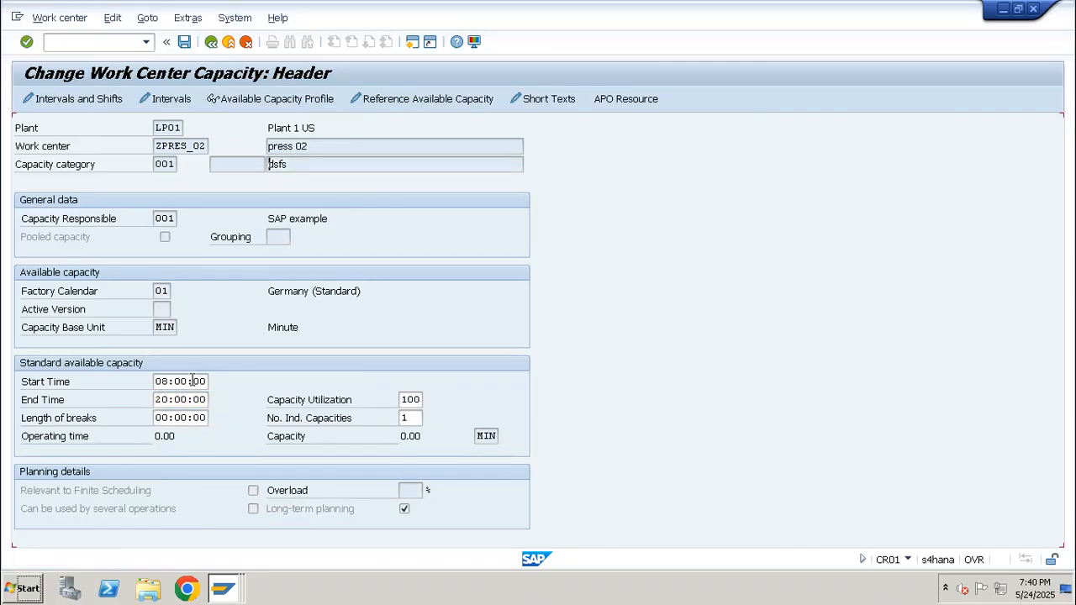
pyautogui.press('Return')
pyautogui.hotkey('ctrl', 's')
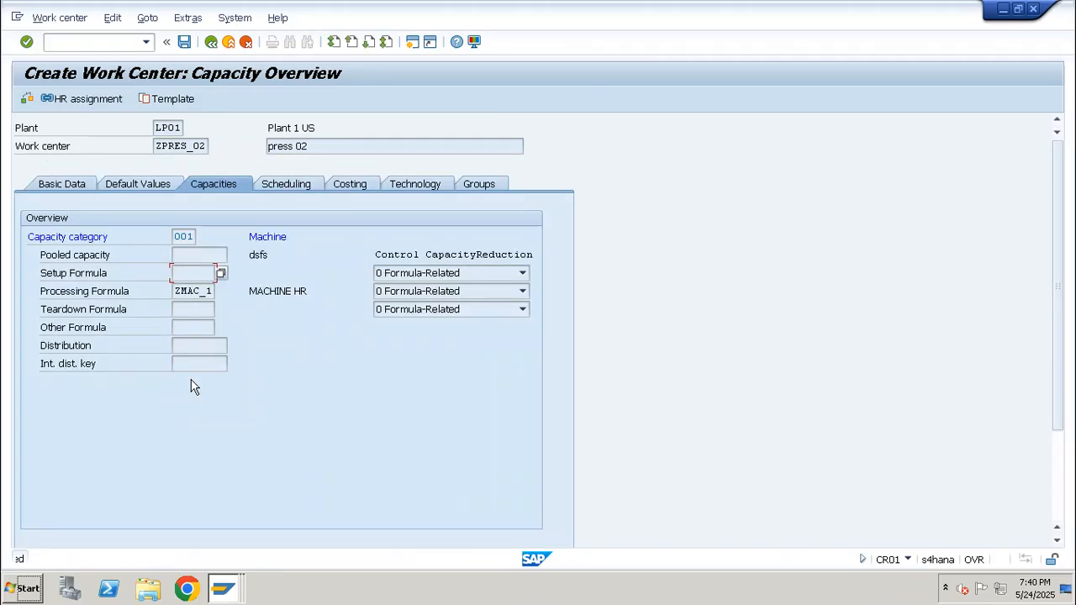
# Open work center ZPRES_01 in transaction CR02 and bring up the header of its capacity category 001.
pyautogui.press('space')
pyautogui.press('Down')
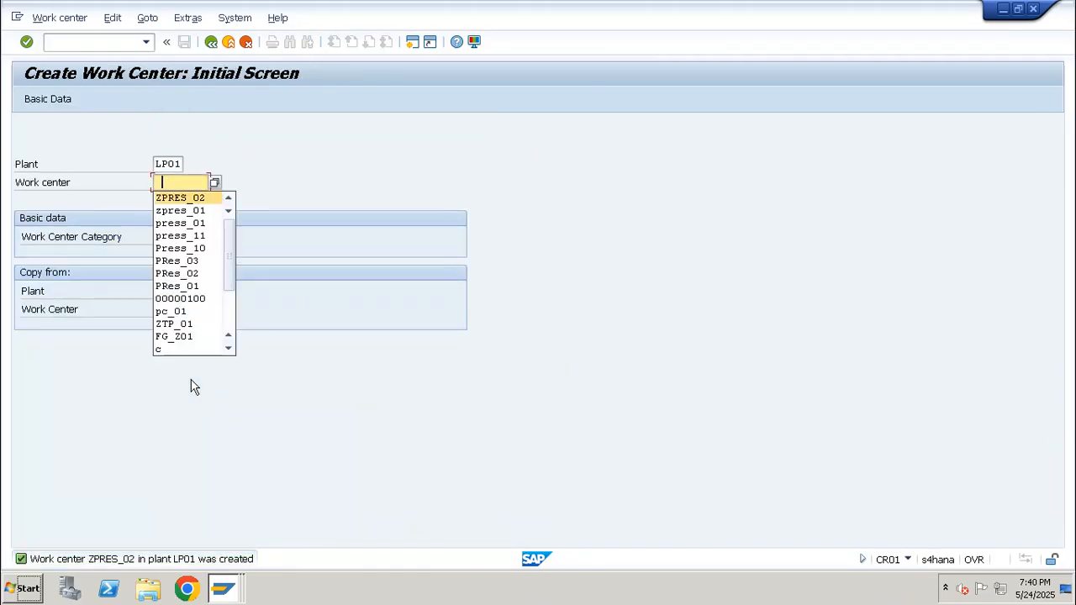
pyautogui.press('Return')
pyautogui.click(120, 40)
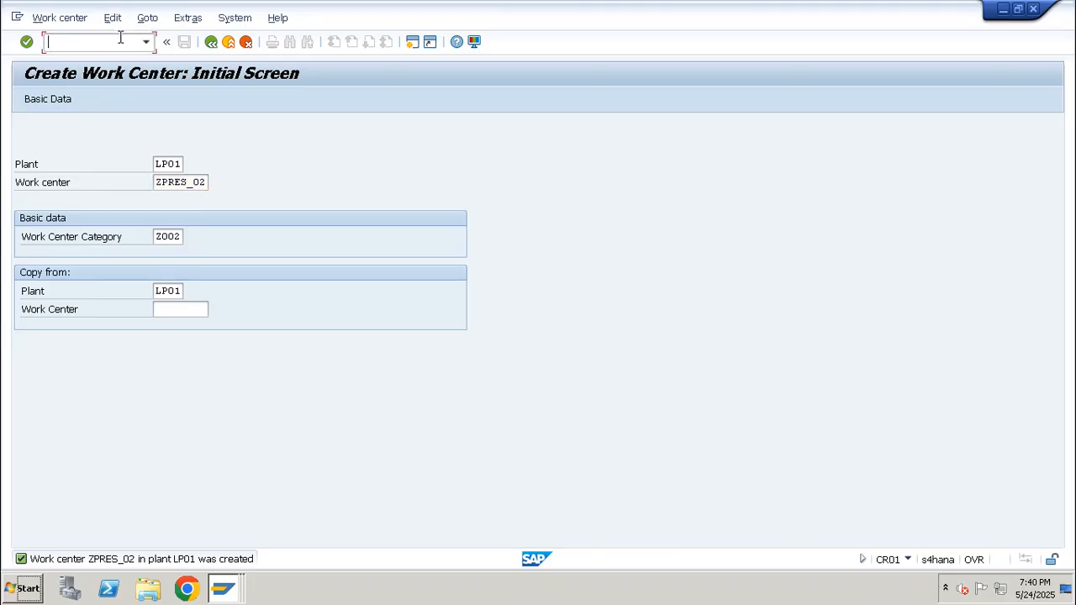
pyautogui.write('/ncr02')
pyautogui.press('Return')
pyautogui.press('End')
pyautogui.press('BackSpace')
pyautogui.write('1')
pyautogui.press('Return')
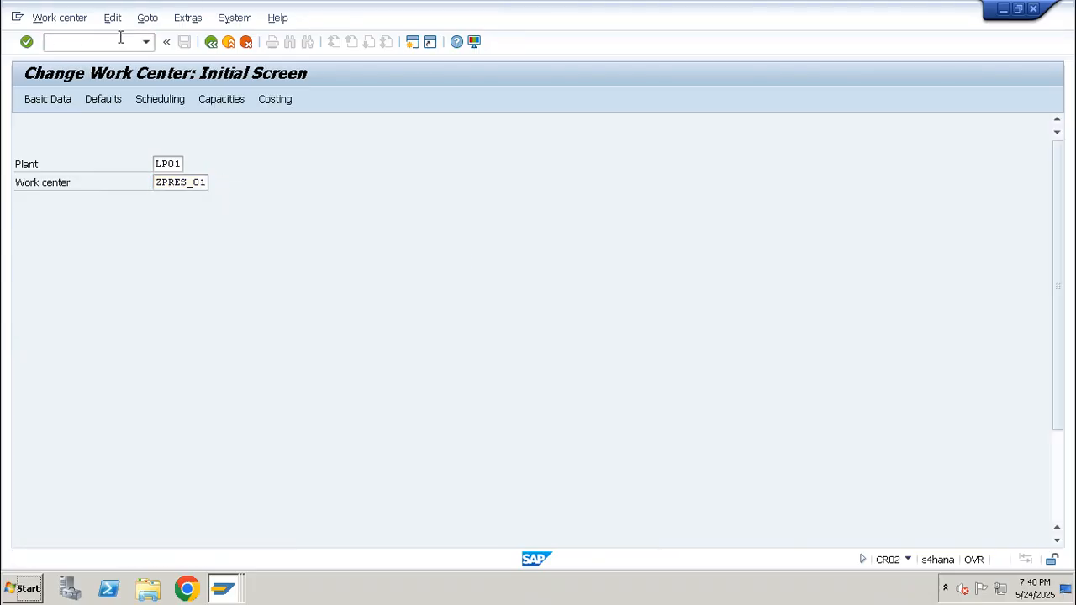
pyautogui.click(222, 185)
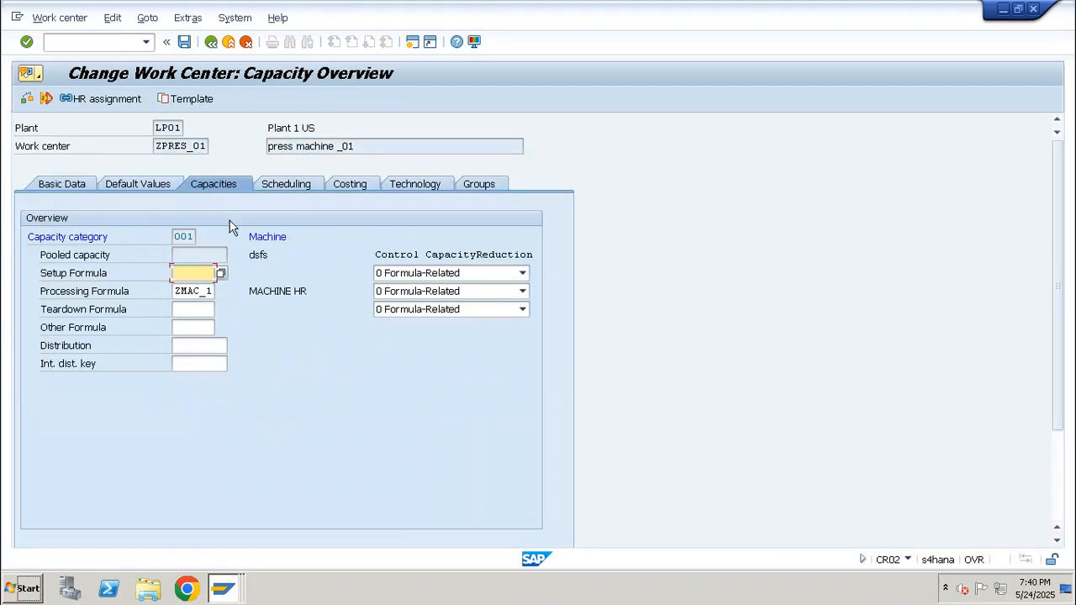
pyautogui.doubleClick(189, 238)
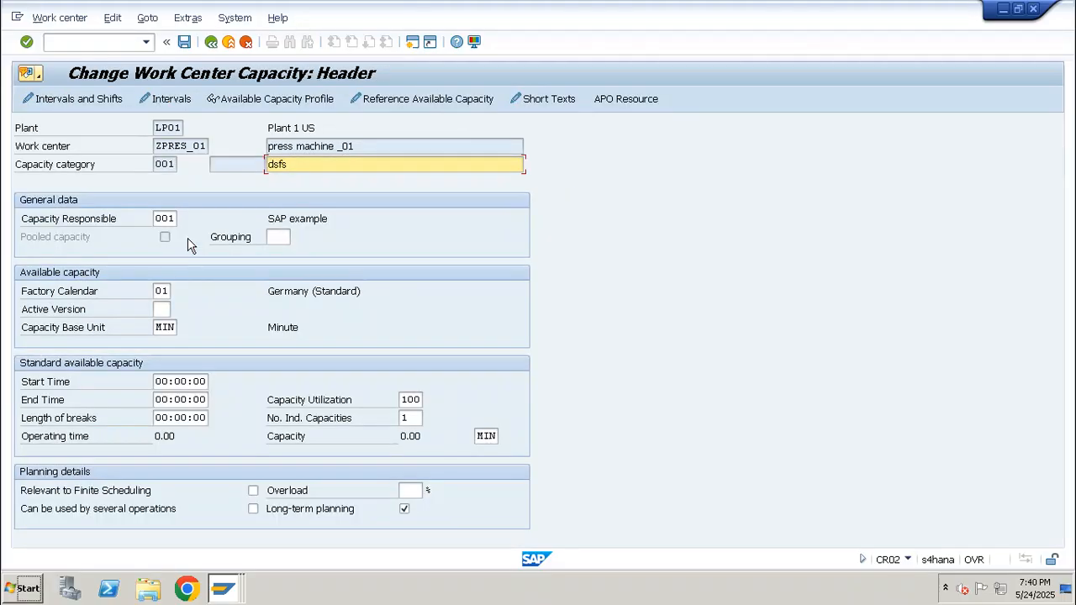
# Set the standard available capacity Start Time of ZPRES_01 to 08:00:00.
pyautogui.click(193, 381)
pyautogui.press('Tab')
pyautogui.hotkey('ctrl', 'a')
pyautogui.press('BackSpace')
pyautogui.press('Return')
pyautogui.click(194, 381)
pyautogui.hotkey('ctrl', 'a')
pyautogui.press('BackSpace')
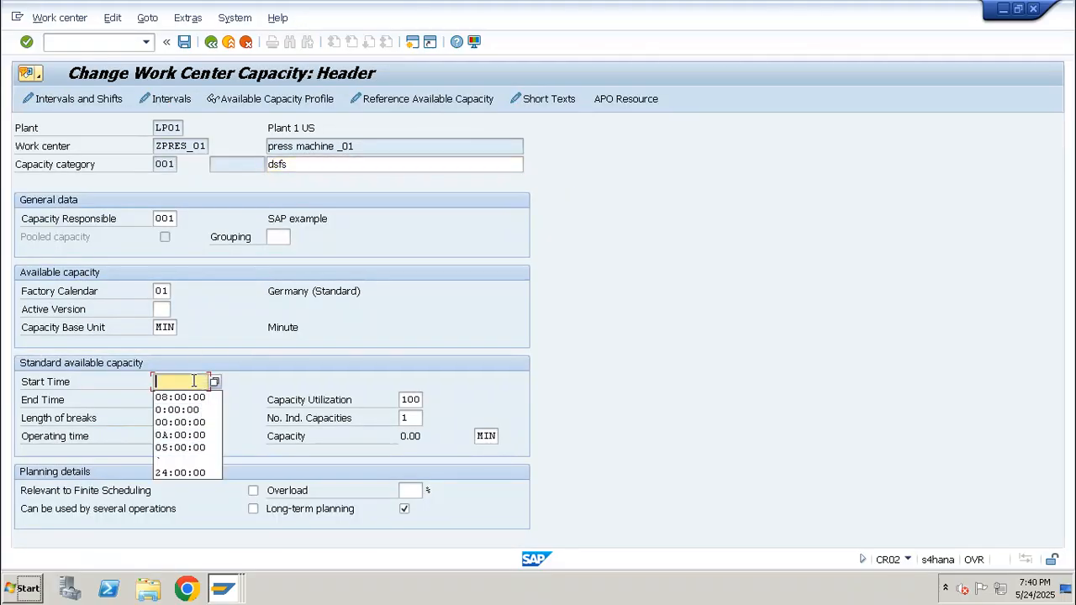
pyautogui.press('Return')
# Set the End Time of ZPRES_01 to 20:00:00 and save the changed work center.
pyautogui.press('Tab')
pyautogui.hotkey('ctrl', 'a')
pyautogui.press('BackSpace')
pyautogui.press('Down')
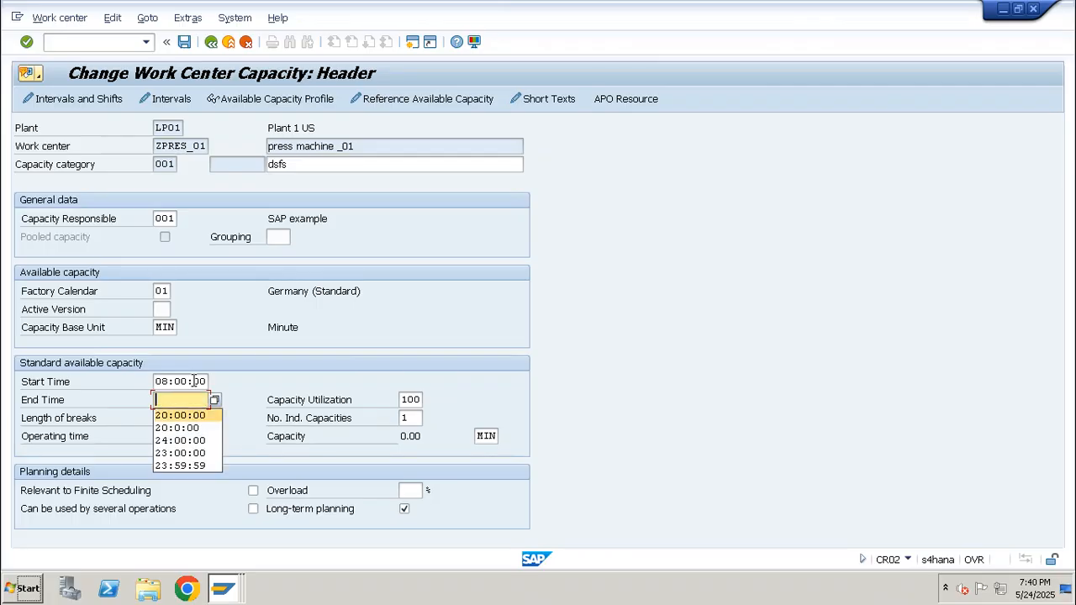
pyautogui.press('Return')
pyautogui.press('Return')
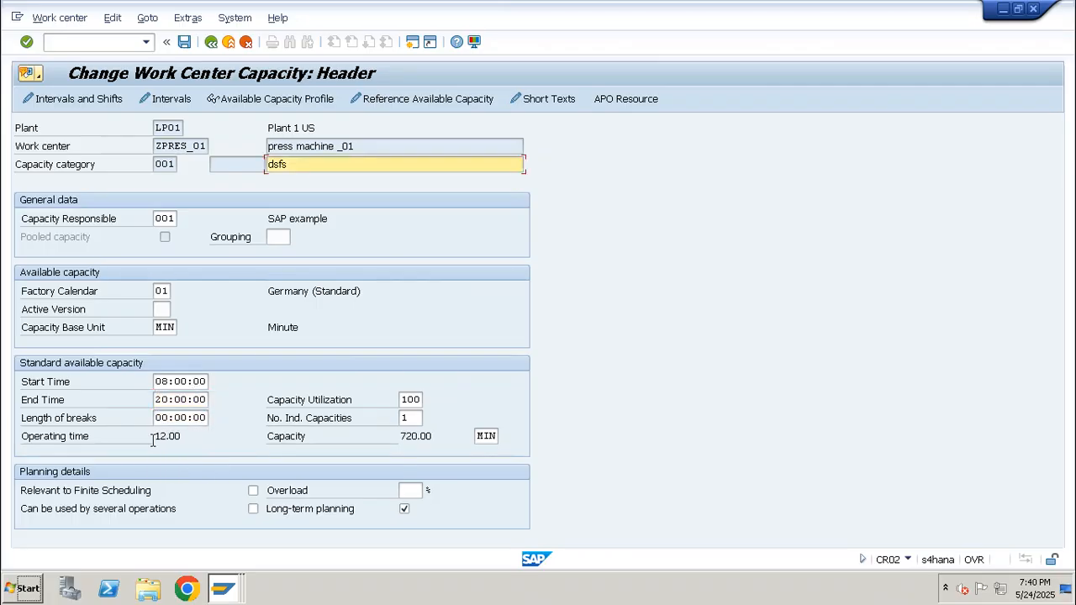
pyautogui.doubleClick(152, 441)
pyautogui.hotkey('ctrl', 's')
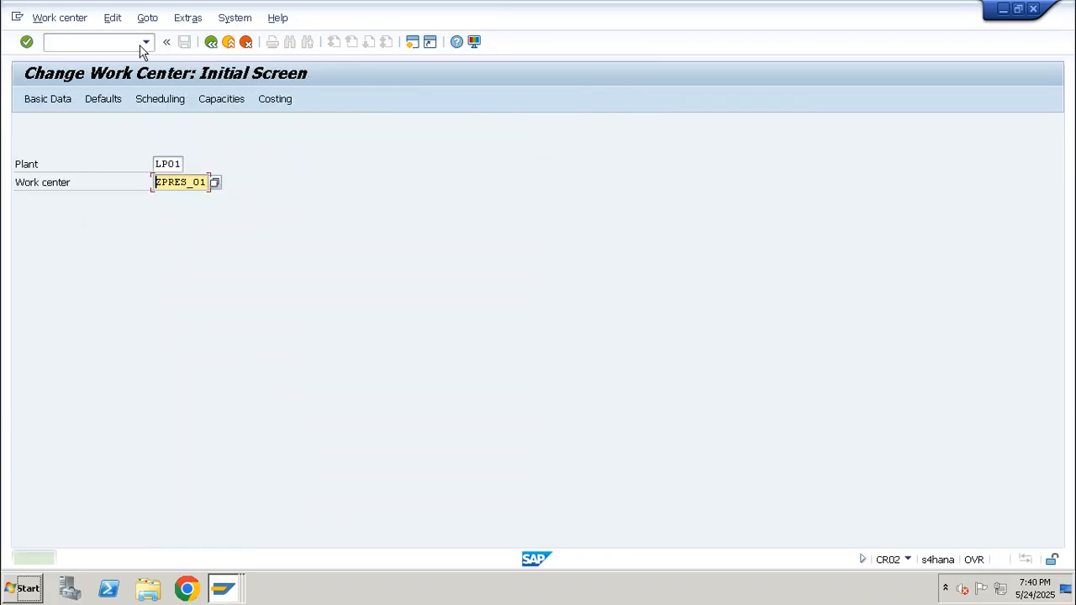
# Open the Create Hierarchy transaction CR21.
pyautogui.click(131, 42)
pyautogui.write('/ncr21')
pyautogui.press('Return')
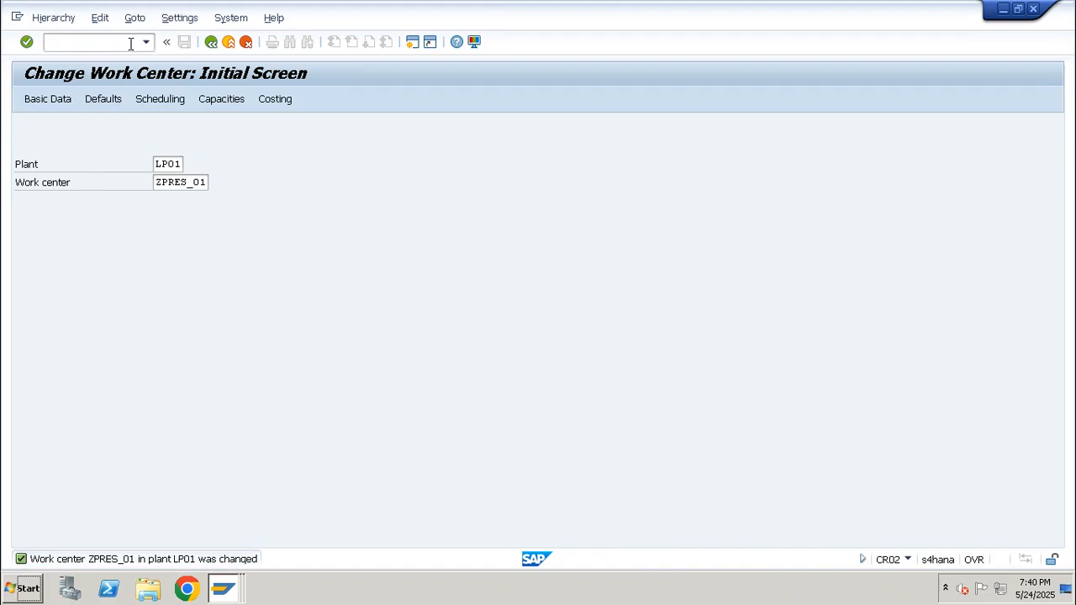
# Leave the Create Hierarchy transaction and open the Create Capacity transaction CR11.
pyautogui.click(107, 47)
pyautogui.write('/n')
pyautogui.press('Return')
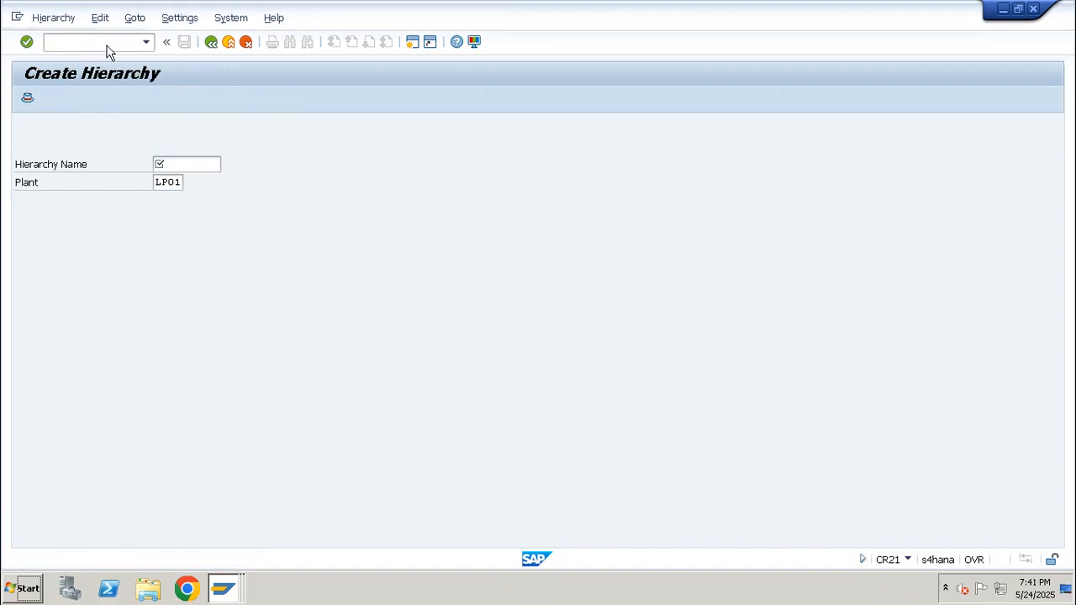
pyautogui.write('/cr11')
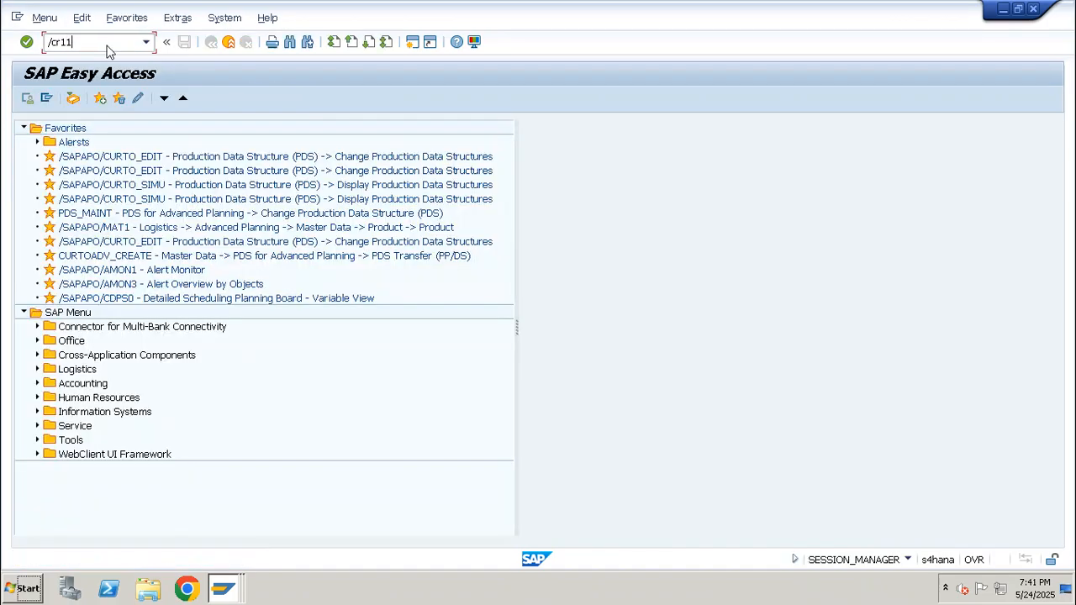
pyautogui.press('Return')
pyautogui.write('cr11')
pyautogui.press('Return')
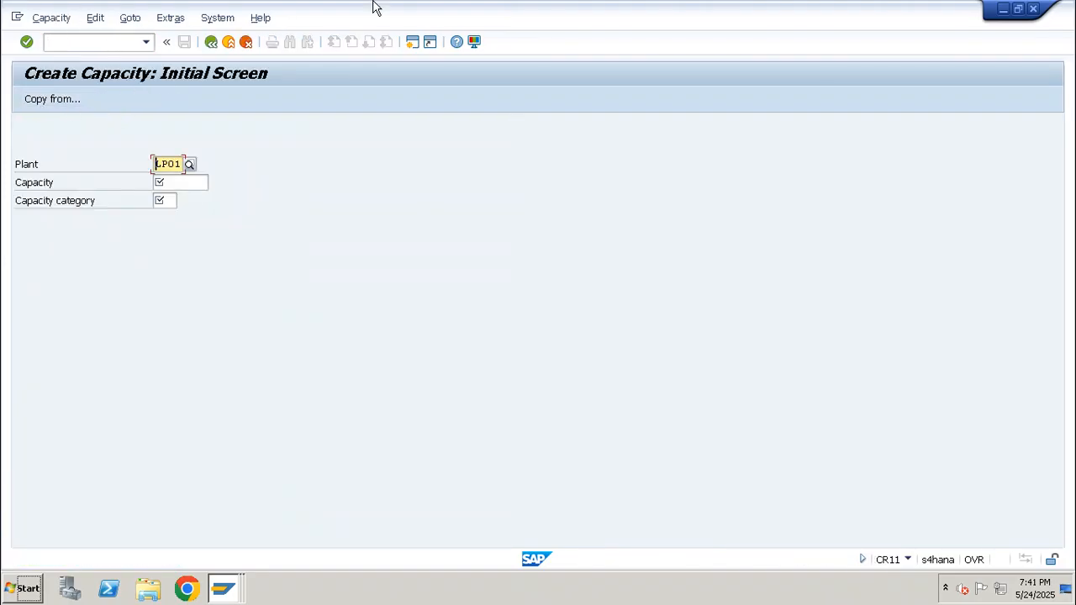
# Switch to the Excel notes and record CR11 in C122 with the description Create Capacity in D122.
pyautogui.moveTo(507, 4)
pyautogui.click(708, 12)
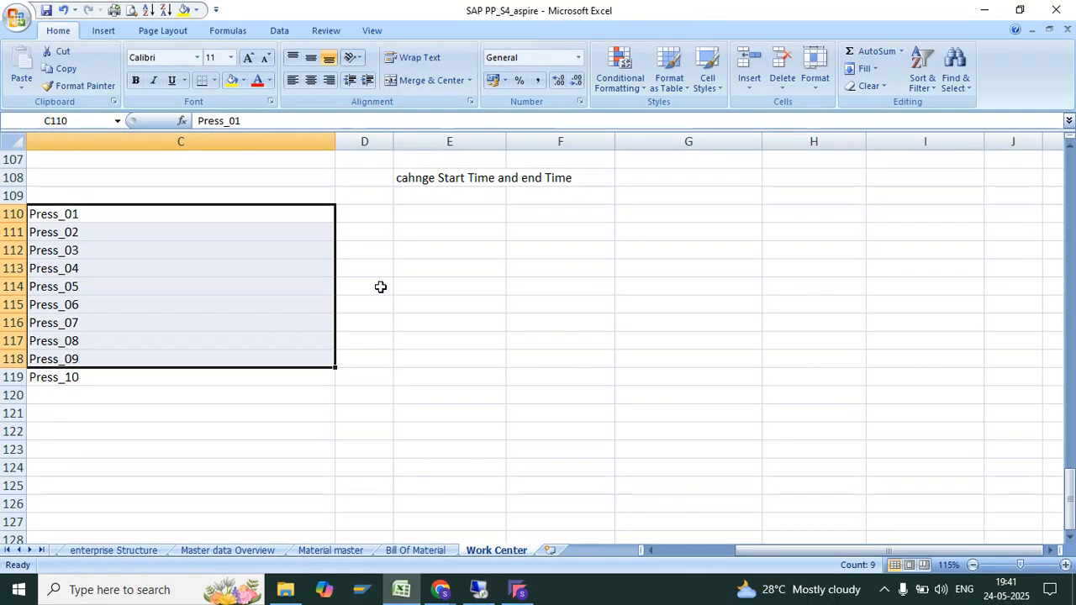
pyautogui.click(202, 429)
pyautogui.write('CR11')
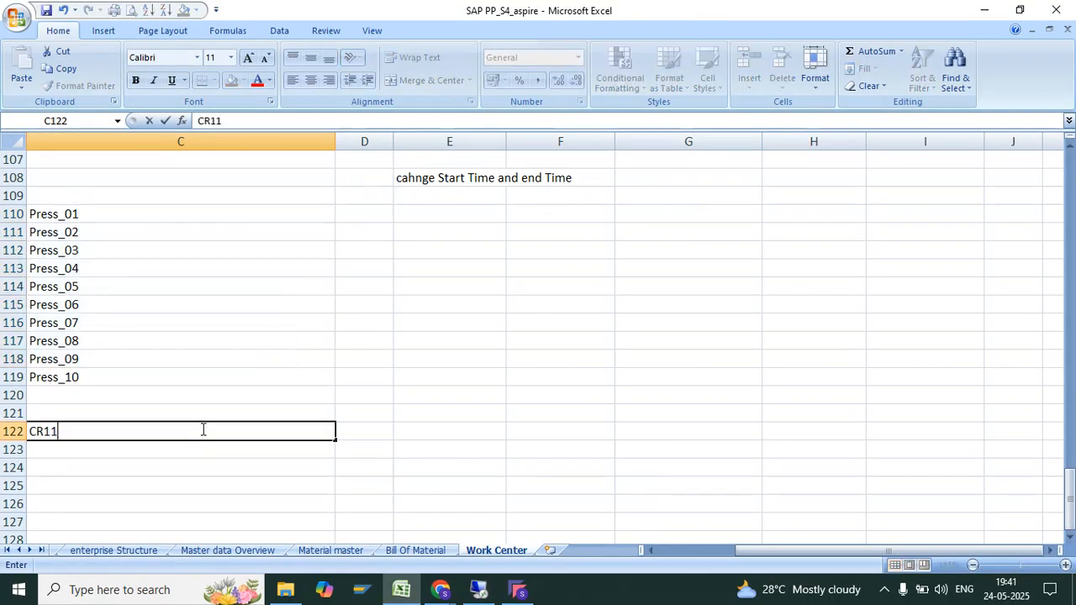
pyautogui.press('Tab')
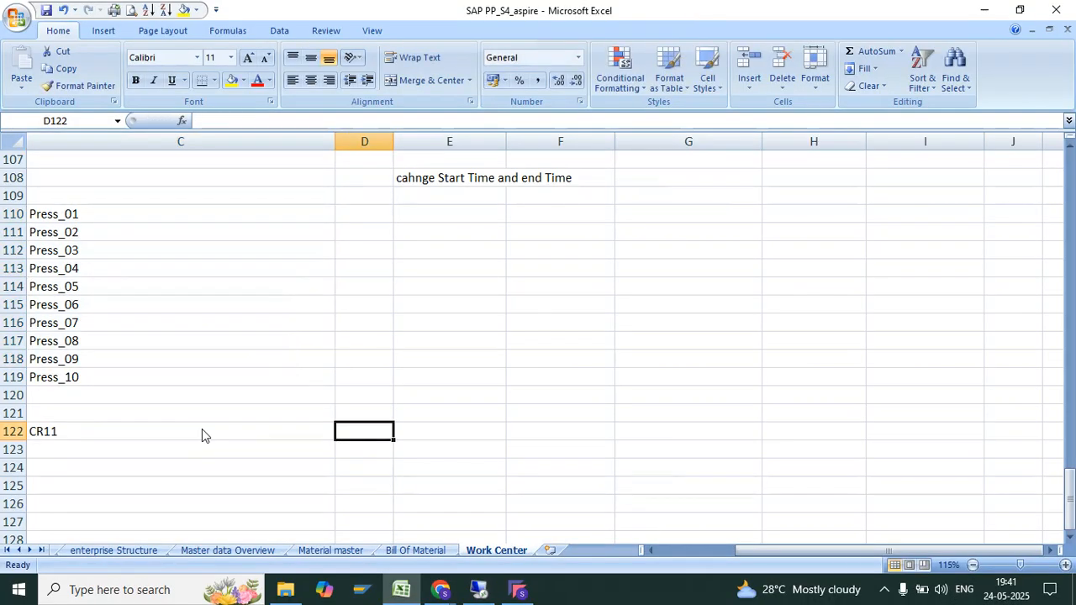
pyautogui.write('Create C')
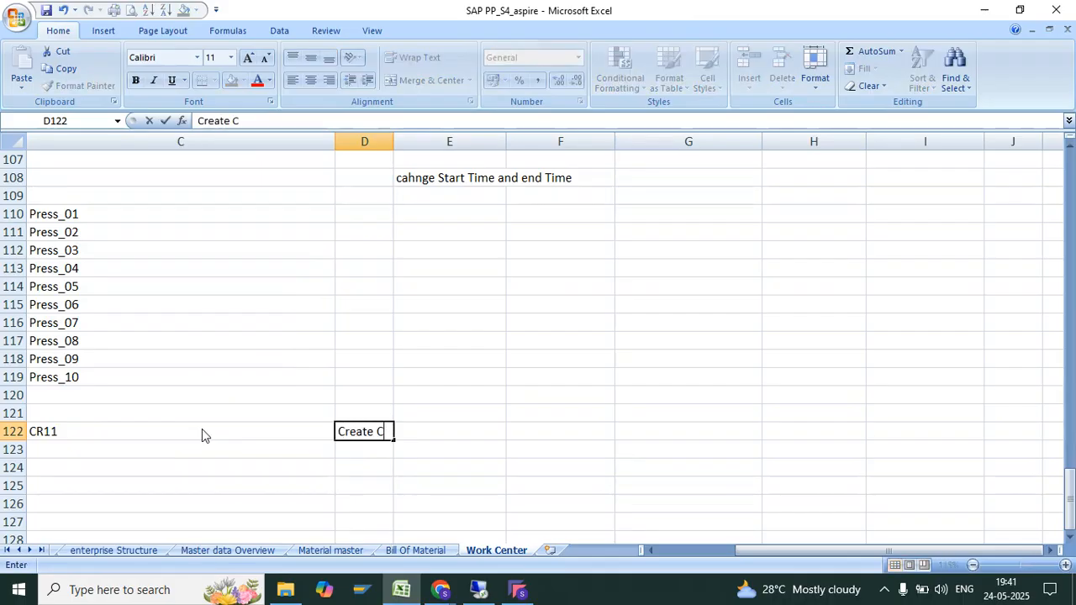
pyautogui.write('apacity')
pyautogui.press('Return')
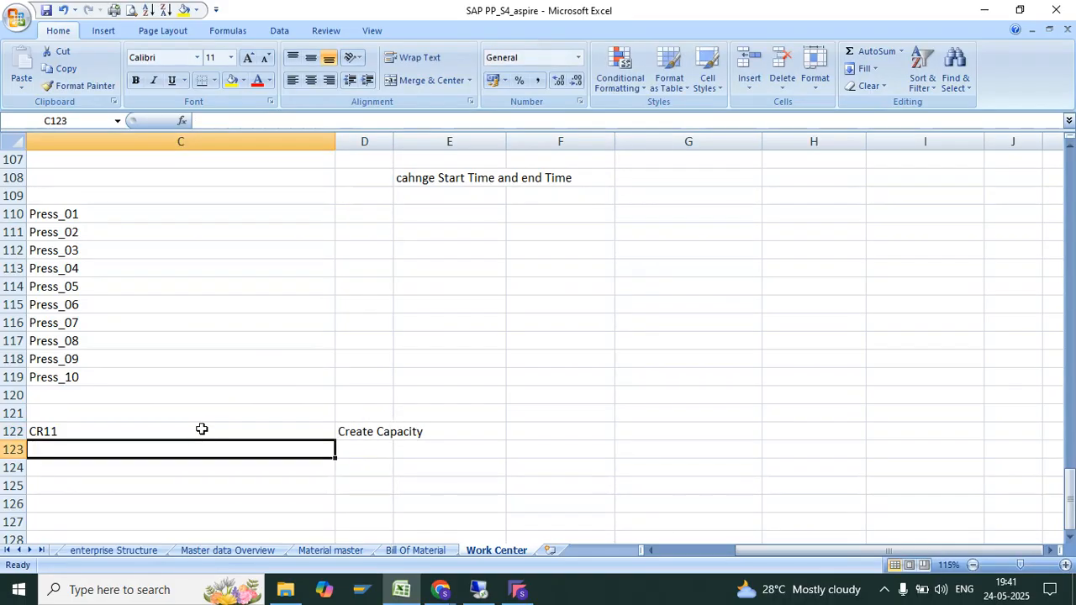
# Switch back to the SAP remote desktop session and maximize its windows.
pyautogui.hotkey('alt', 'Tab')
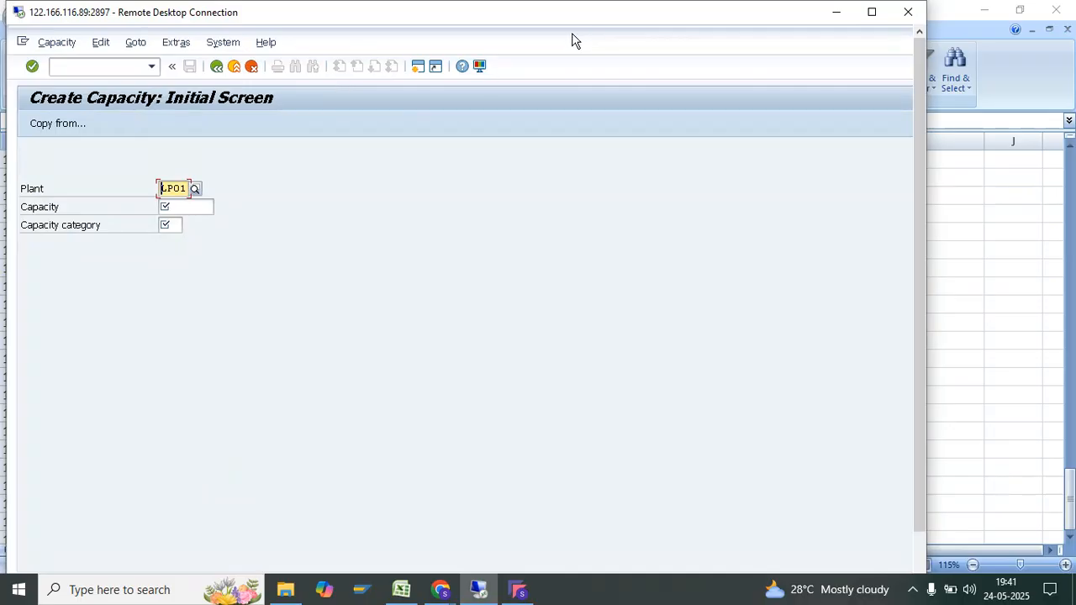
pyautogui.doubleClick(571, 35)
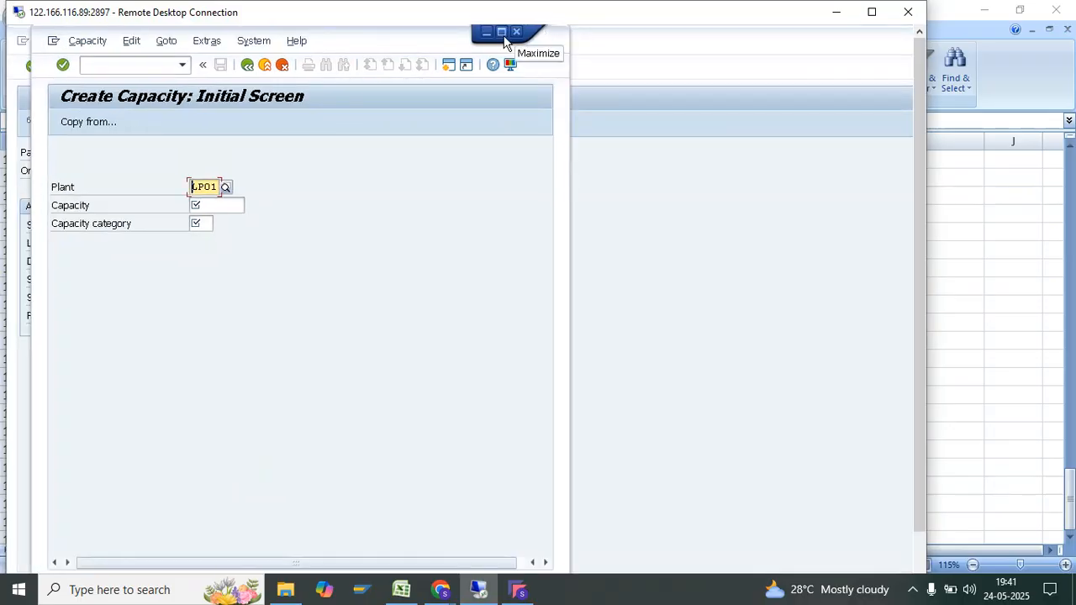
pyautogui.click(503, 34)
pyautogui.click(872, 11)
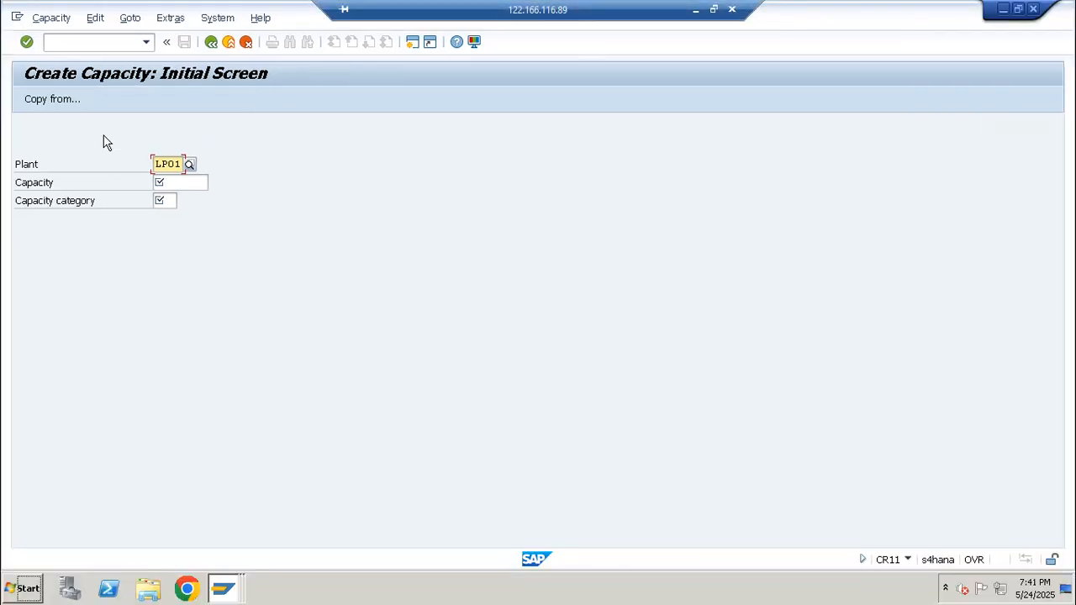
# Enter capacity ZPRS_POL with capacity category 001 for plant LP01 and open its header.
pyautogui.click(171, 182)
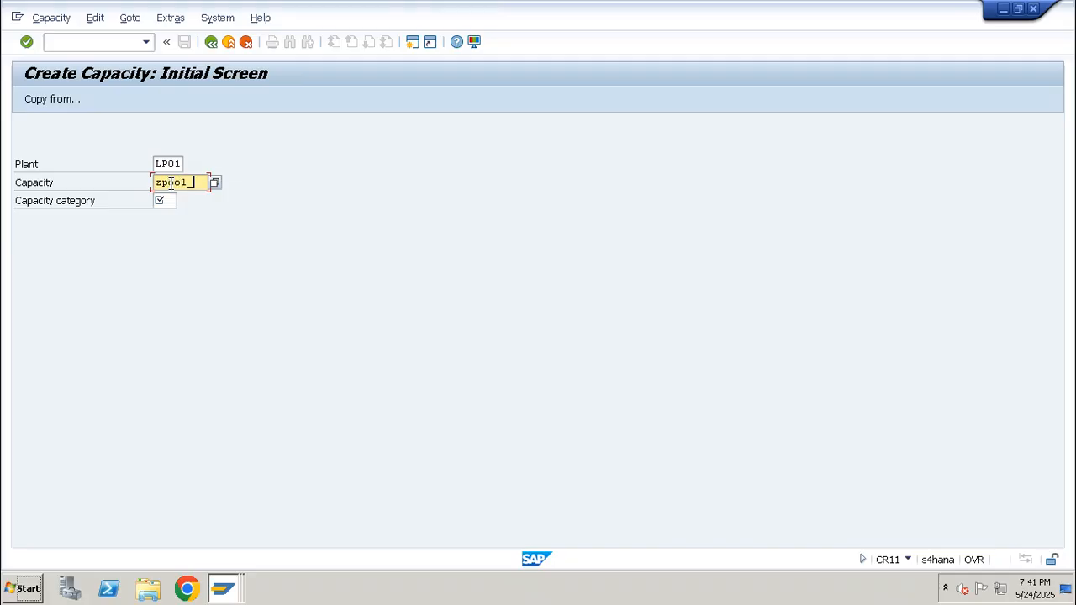
pyautogui.press('BackSpace')
pyautogui.press('BackSpace')
pyautogui.press('BackSpace')
pyautogui.press('BackSpace')
pyautogui.click(164, 200)
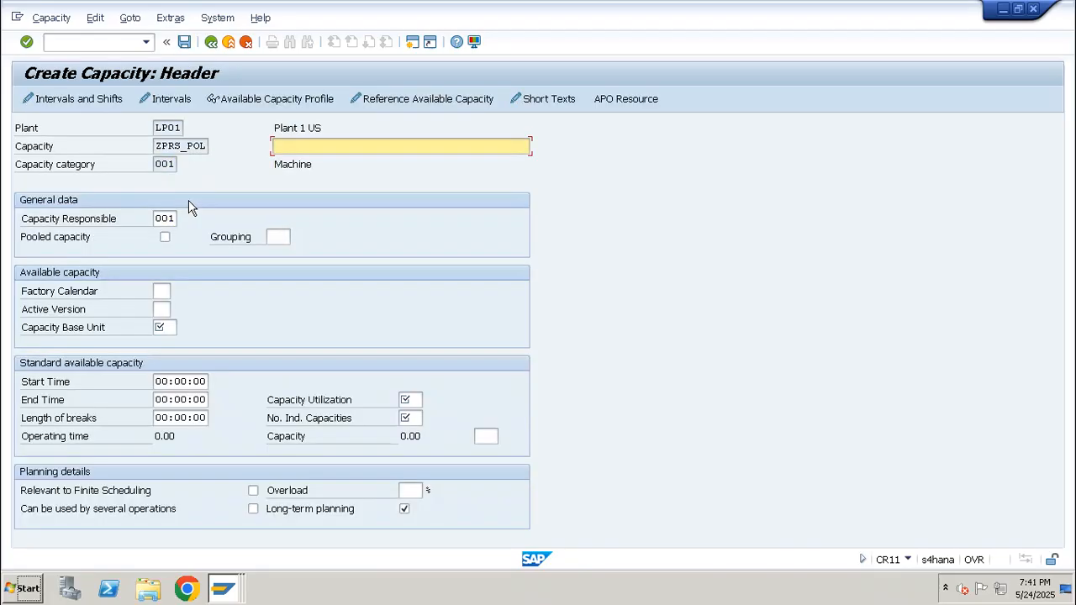
# Describe the capacity as "Pooled Capacity for Press" and set Factory Calendar 01 and Capacity Base Unit min.
pyautogui.write('Pooled Capacity for Press')
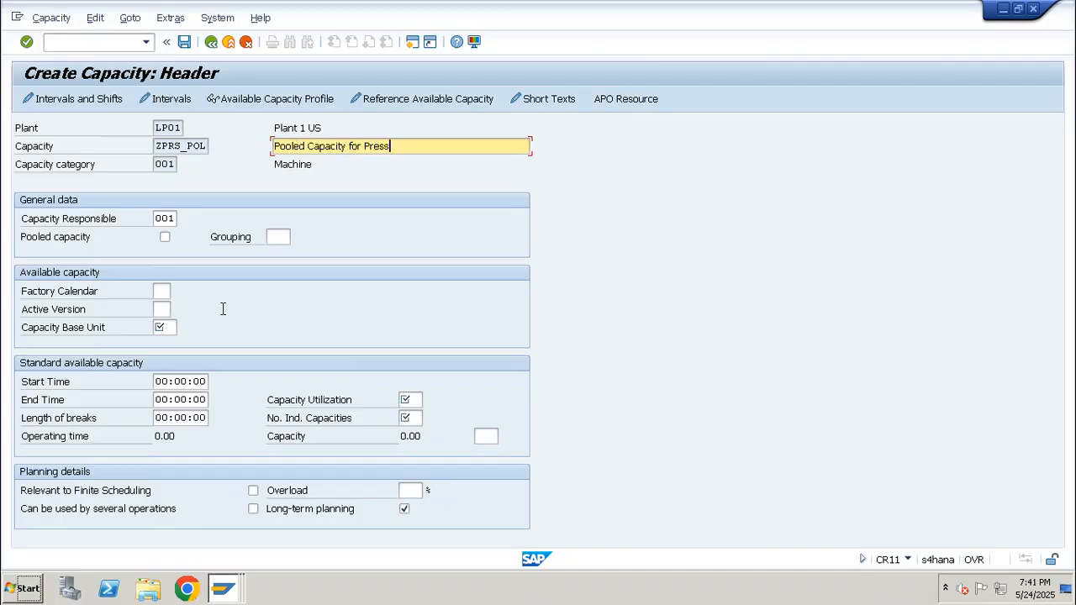
pyautogui.click(165, 294)
pyautogui.write('01')
pyautogui.press('Tab')
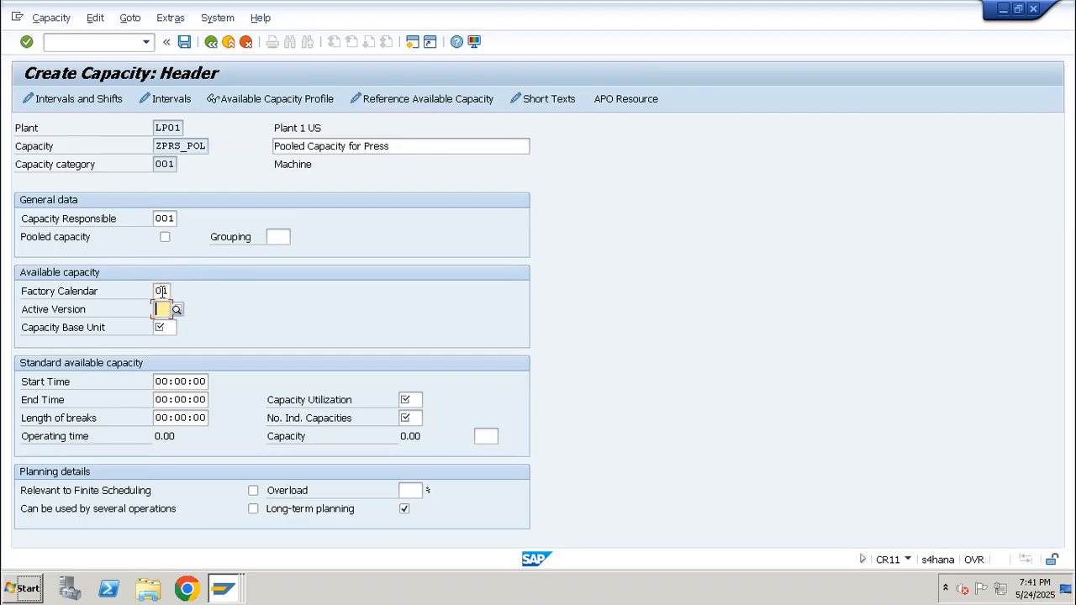
pyautogui.press('Tab')
pyautogui.write('M')
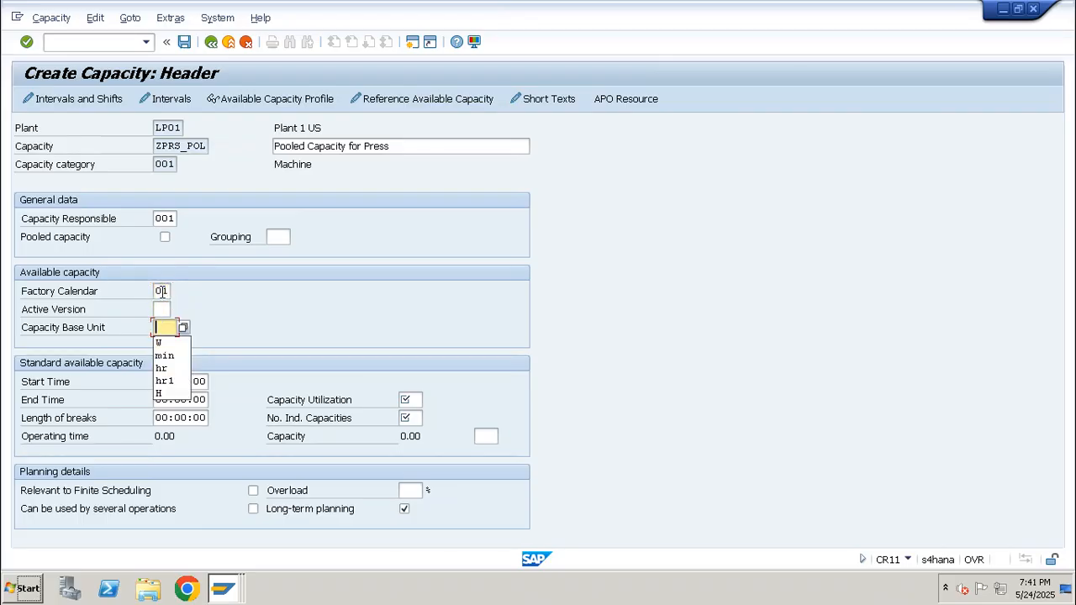
pyautogui.write('in')
# Set the standard available capacity of ZPRS_POL to Start Time 08:00:00 and End Time 20:00:00.
pyautogui.click(179, 381)
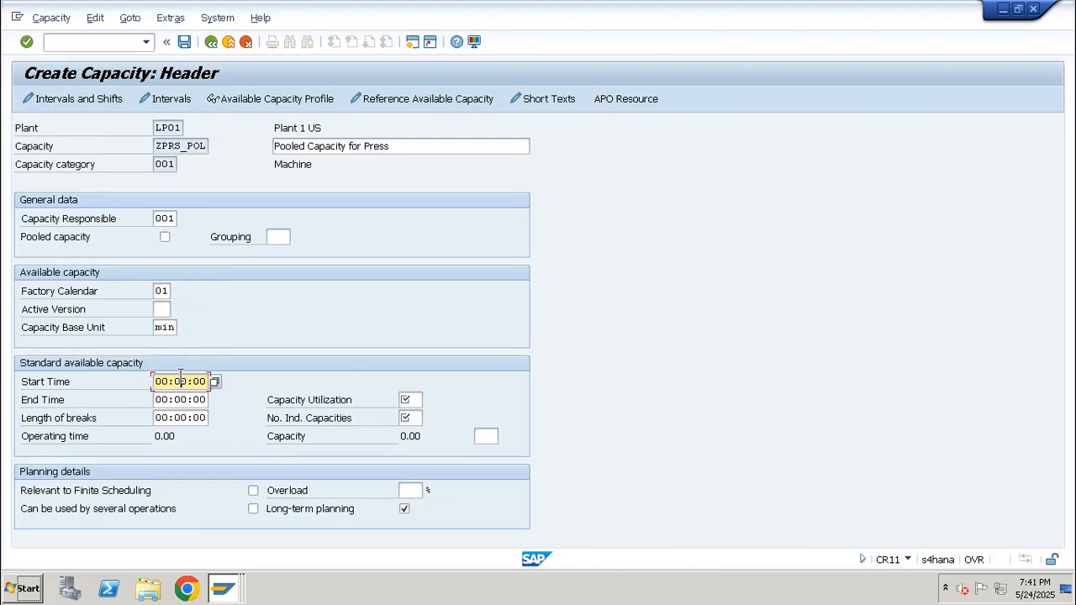
pyautogui.doubleClick(179, 379)
pyautogui.write('08')
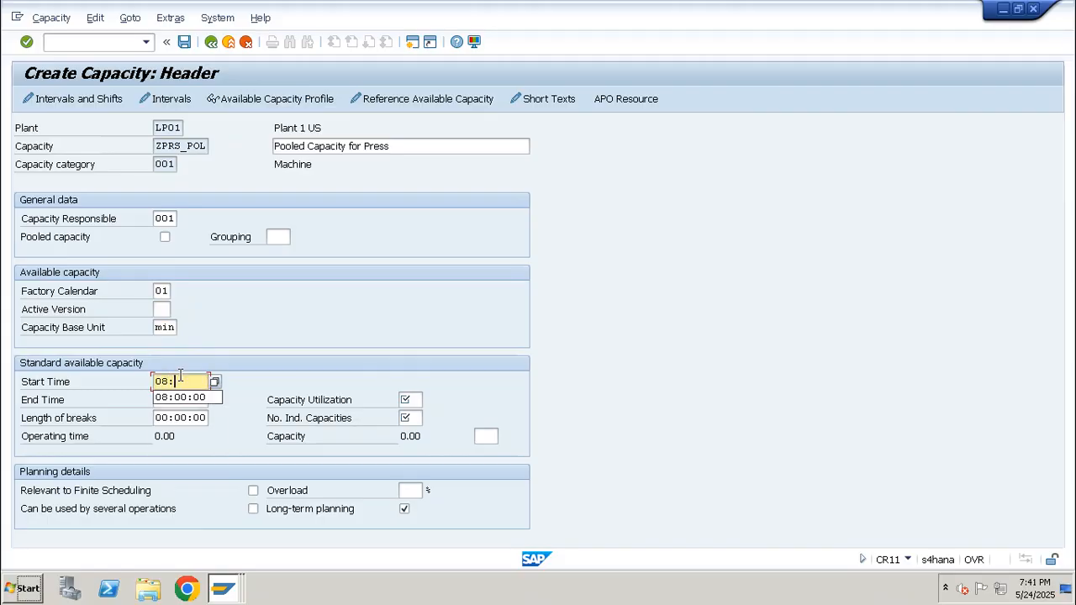
pyautogui.write(':00:00')
pyautogui.press('Tab')
pyautogui.write('2')
pyautogui.press('Down')
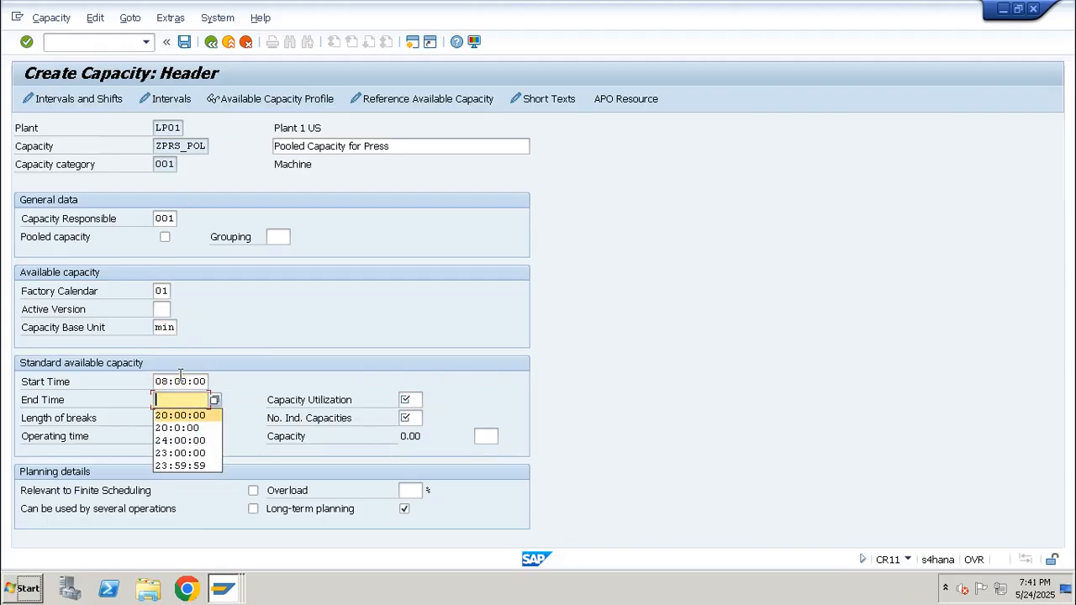
pyautogui.press('Return')
# Set Capacity Utilization to 100 and No. Ind. Capacities to 1 for ZPRS_POL.
pyautogui.click(407, 400)
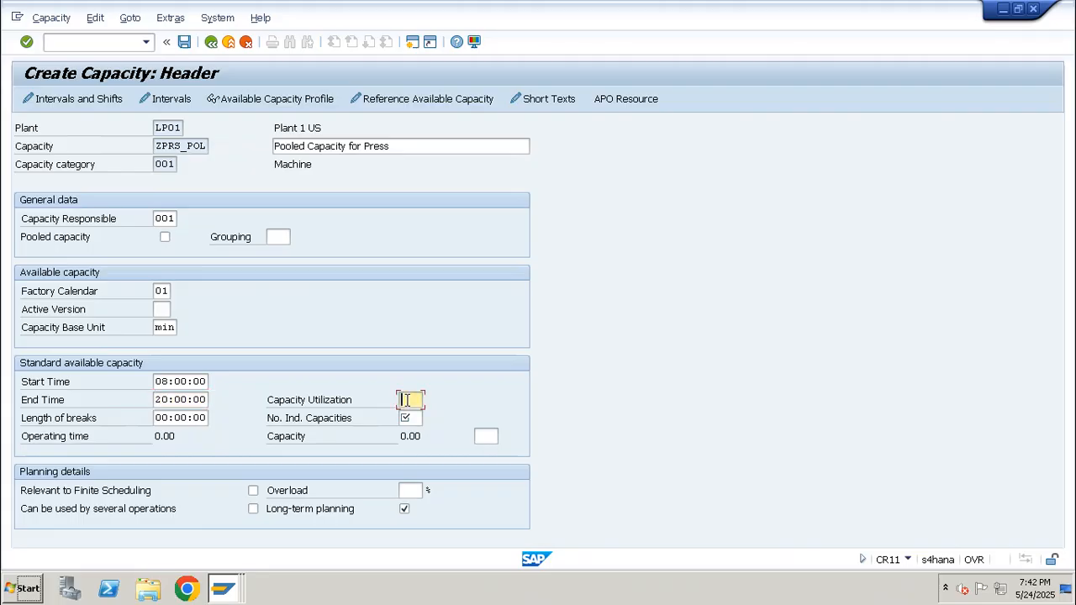
pyautogui.press('Tab')
pyautogui.write('1')
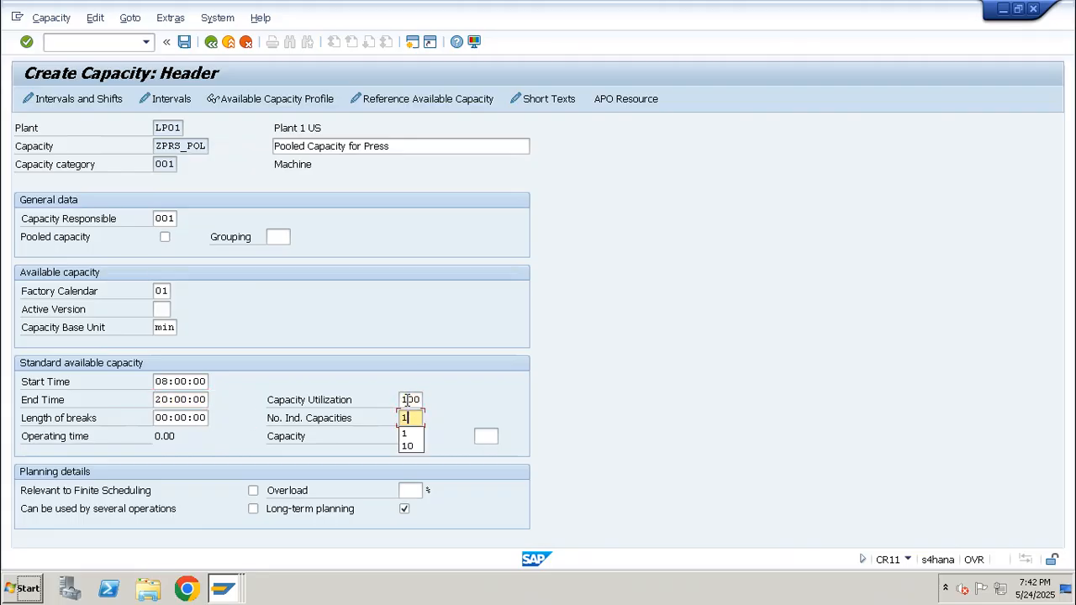
pyautogui.press('Return')
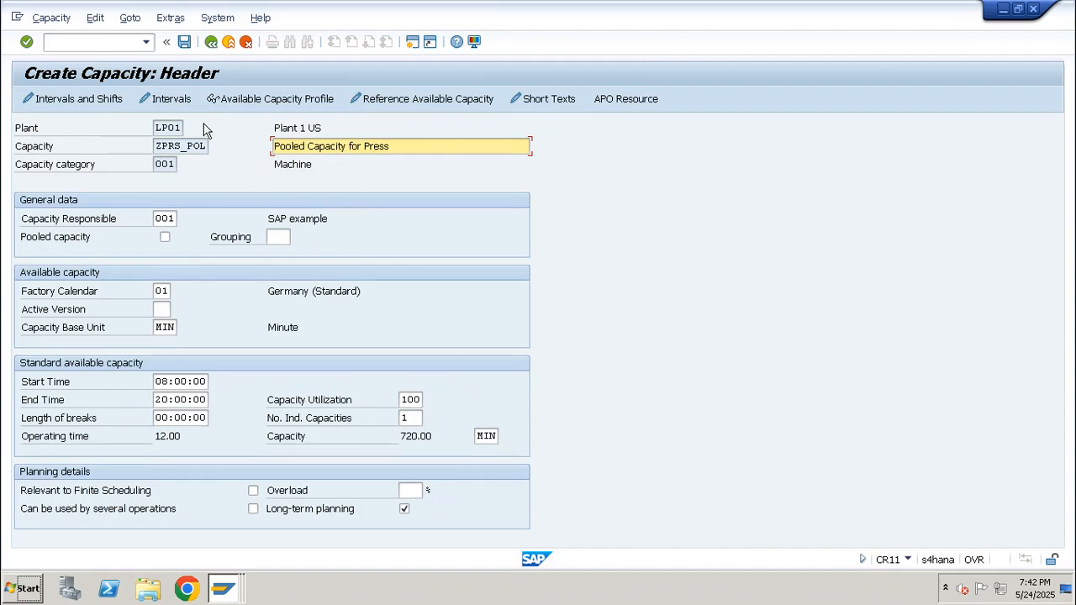
# Mark ZPRS_POL as a pooled capacity and save it.
pyautogui.click(165, 238)
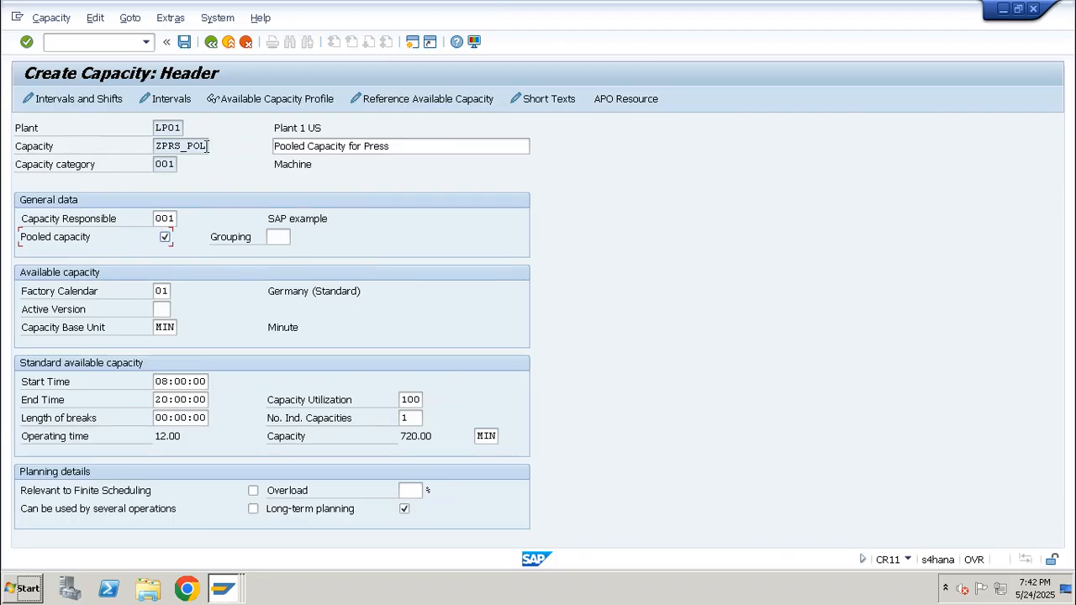
pyautogui.moveTo(205, 147); pyautogui.dragTo(145, 150)
pyautogui.click(146, 152)
pyautogui.click(184, 42)
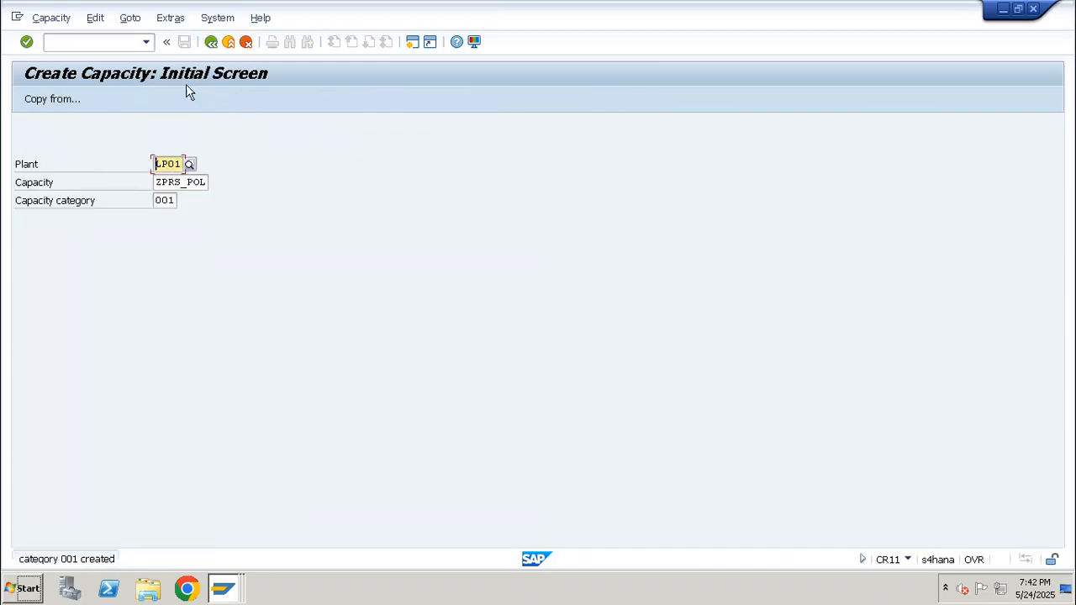
# Open work center ZPRES_01 of plant LP01 in the Change Work Center transaction CR02.
pyautogui.click(127, 48)
pyautogui.write('/ncr02')
pyautogui.press('Return')
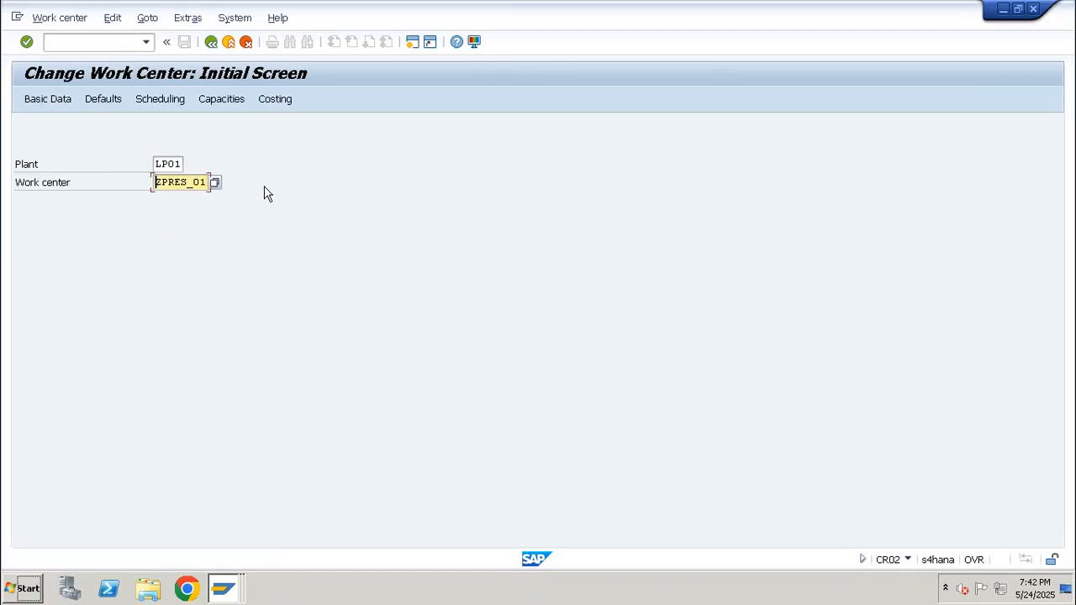
pyautogui.press('Return')
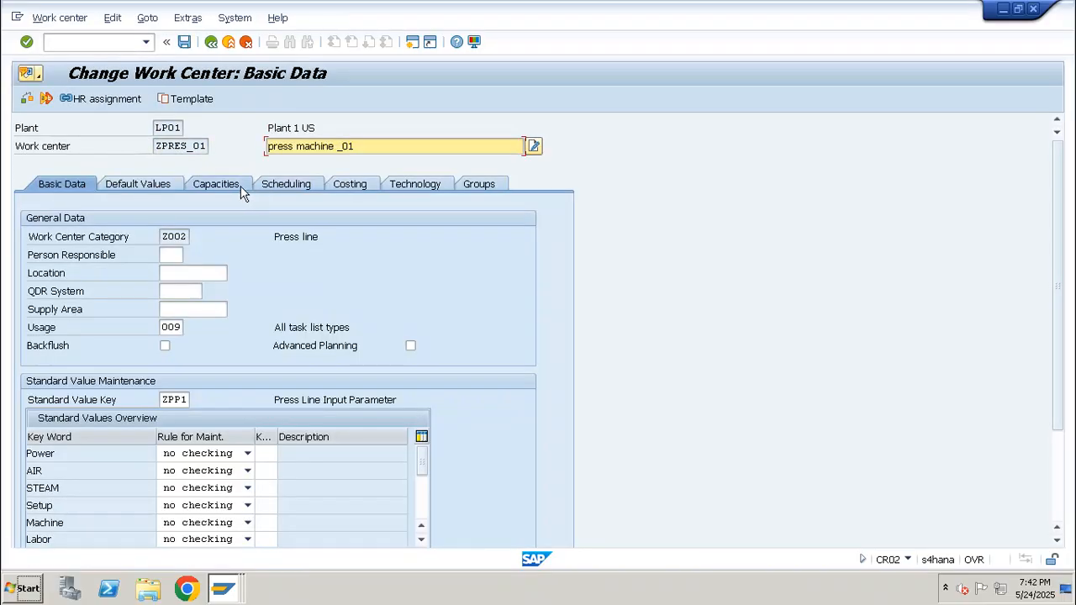
# Try to add another capacity with category 001 to the capacity overview of ZPRES_01.
pyautogui.click(240, 185)
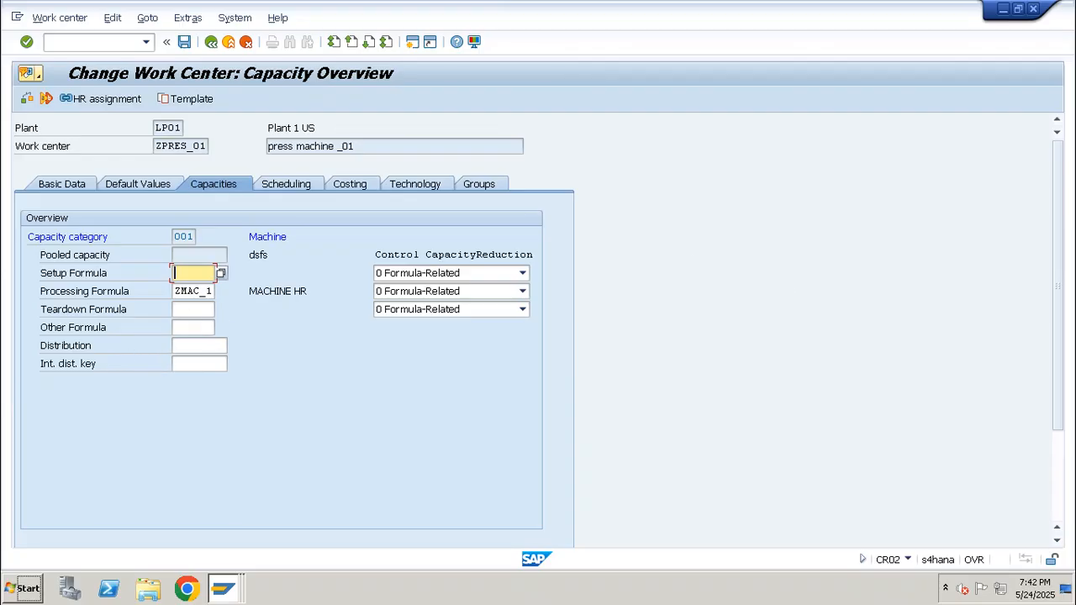
pyautogui.moveTo(1064, 194); pyautogui.dragTo(1059, 283)
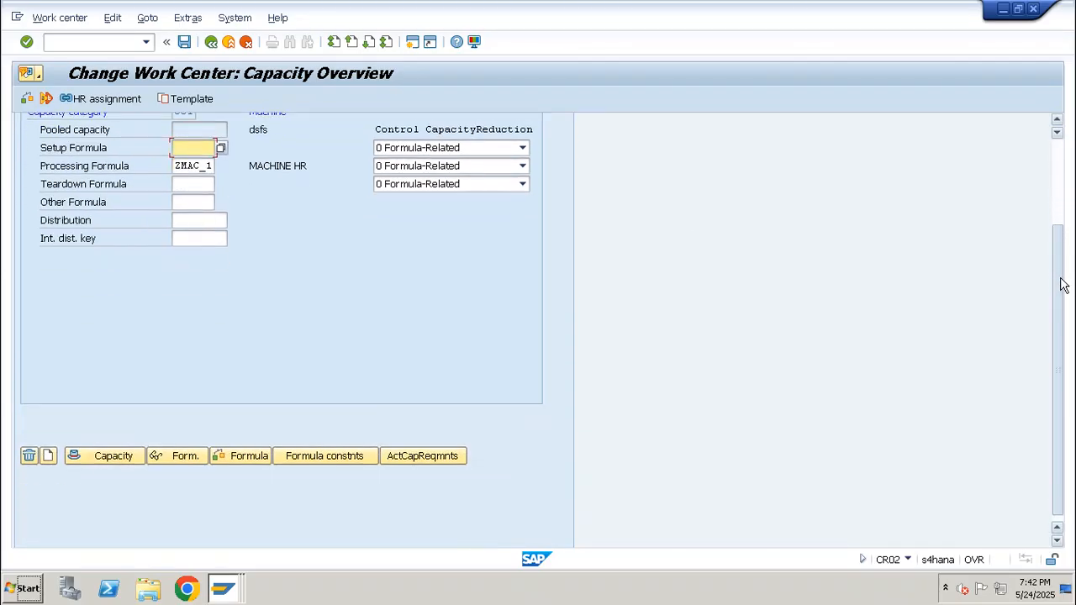
pyautogui.click(48, 451)
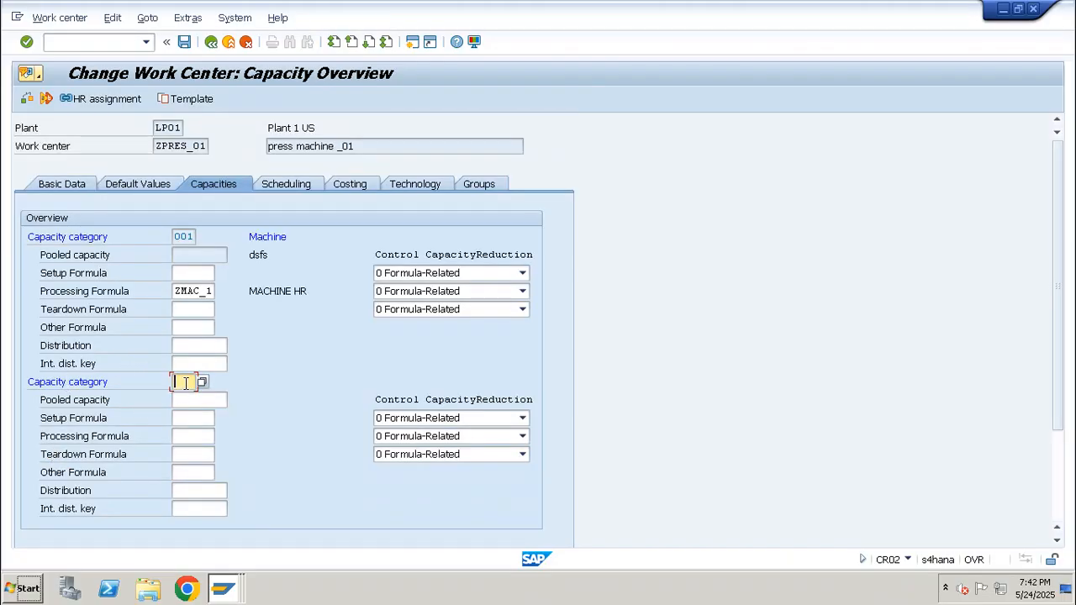
pyautogui.write('001')
pyautogui.press('Return')
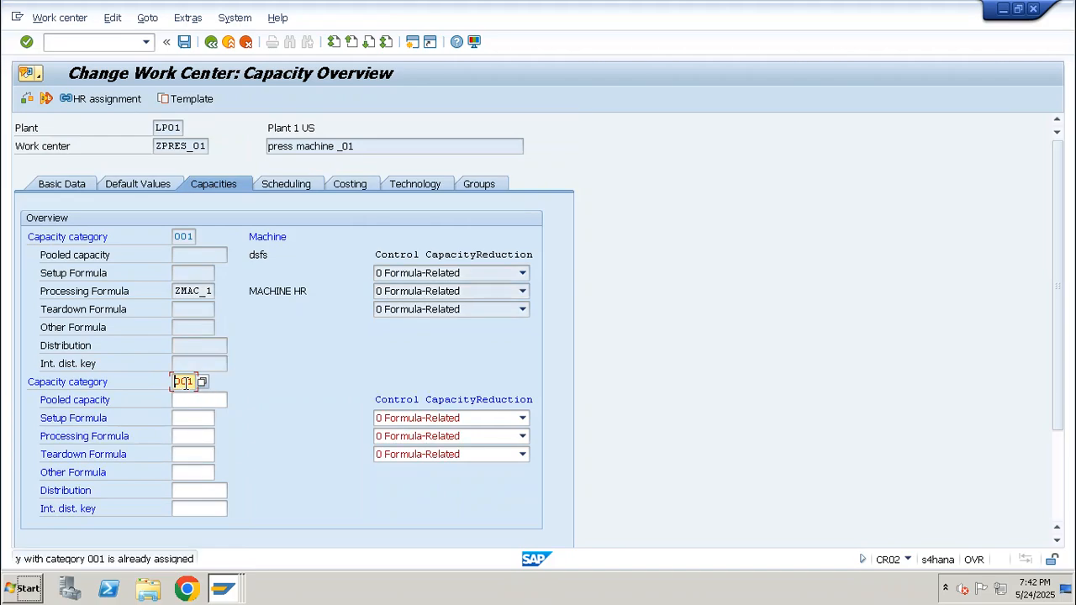
pyautogui.press('Escape')
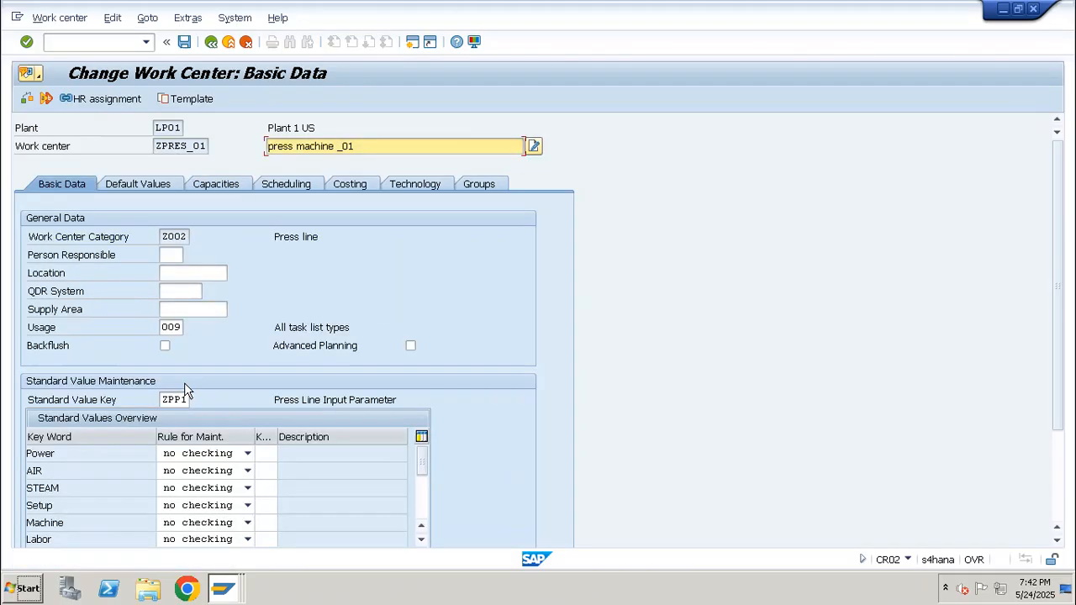
# Delete the existing capacity category 001 from the capacity overview of work center ZPRES_01.
pyautogui.click(217, 184)
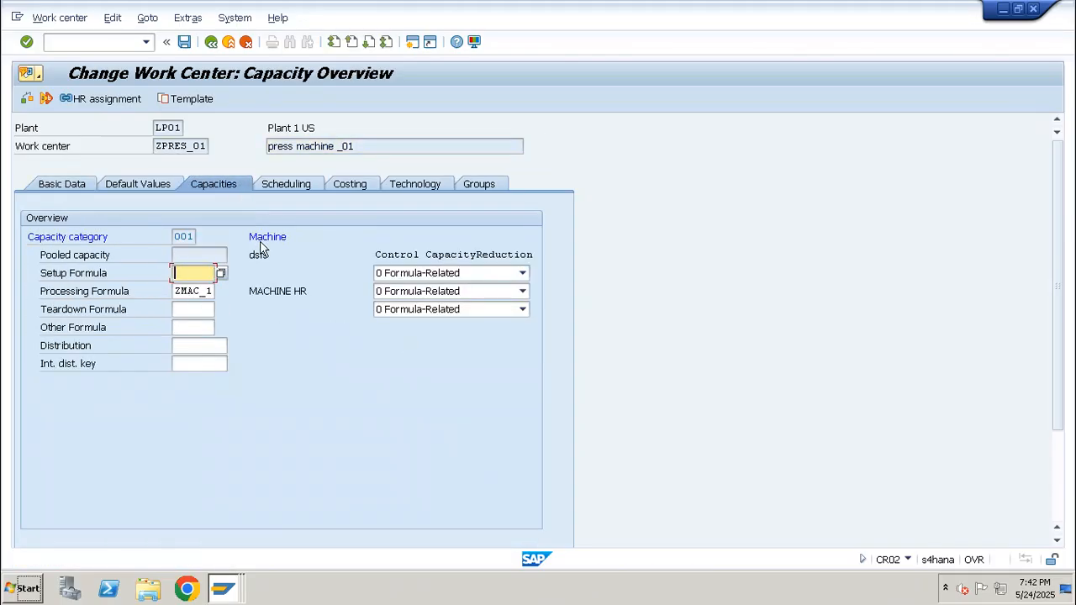
pyautogui.click(186, 237)
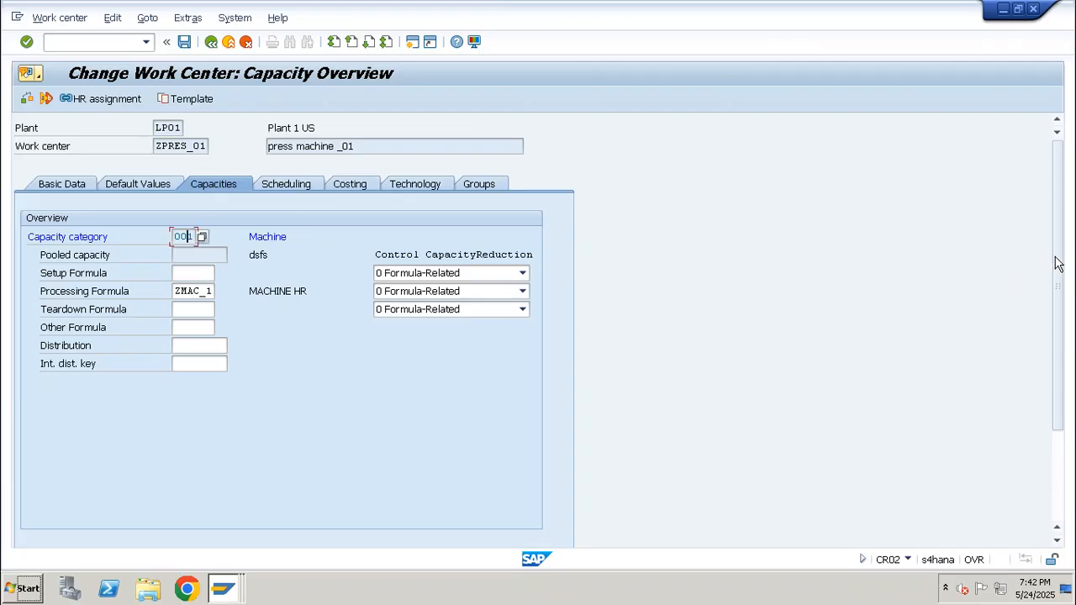
pyautogui.moveTo(1057, 294); pyautogui.dragTo(1051, 384)
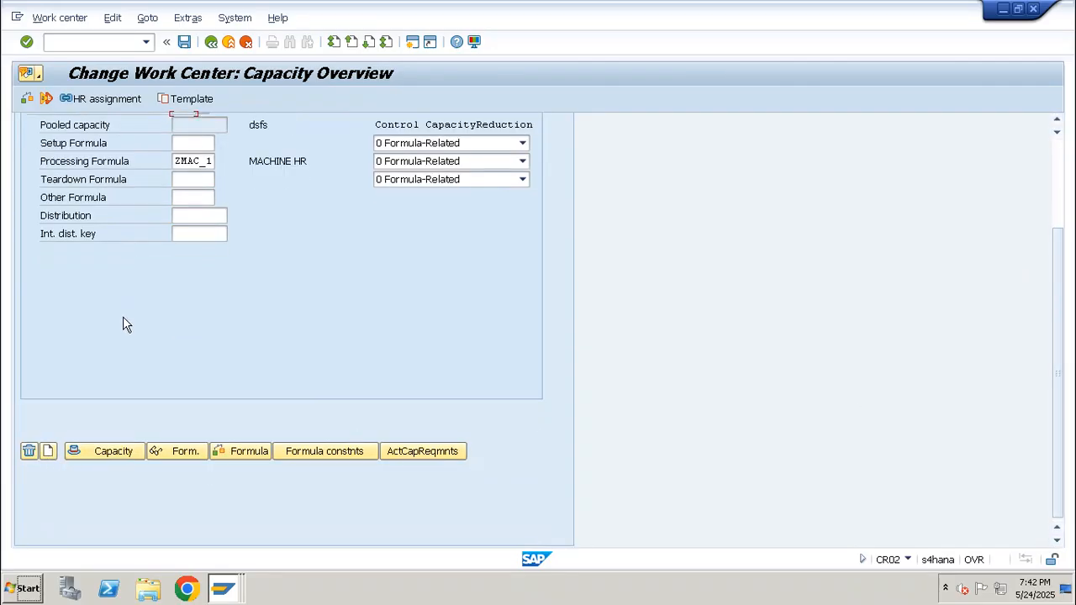
pyautogui.click(28, 452)
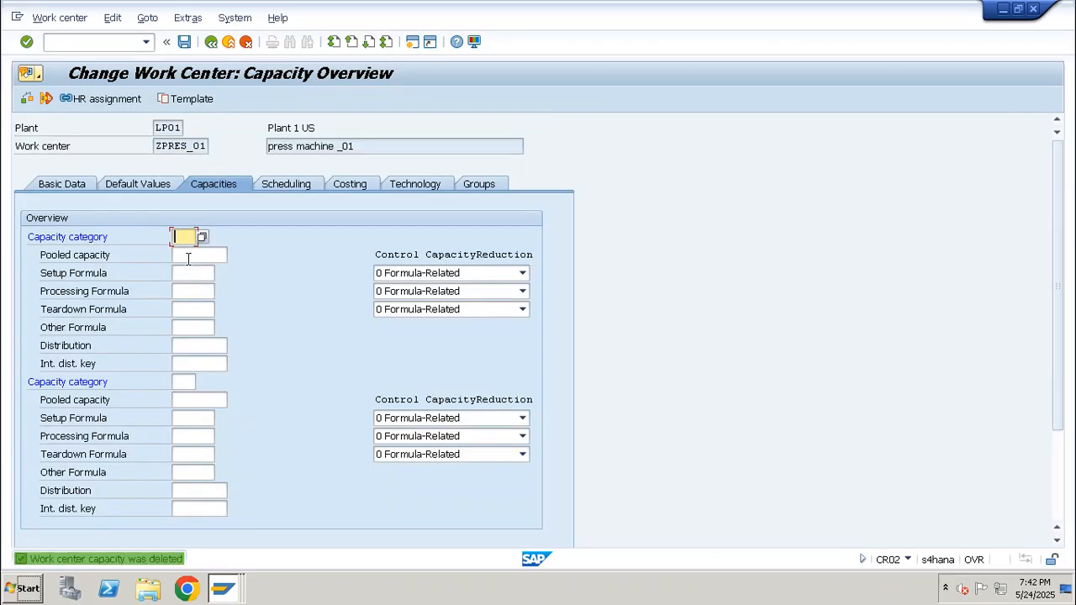
# Add capacity category 001 with pooled capacity ZPRS_POL to the capacity overview of work center ZPRES_01.
pyautogui.click(193, 393)
pyautogui.click(186, 382)
pyautogui.write('001')
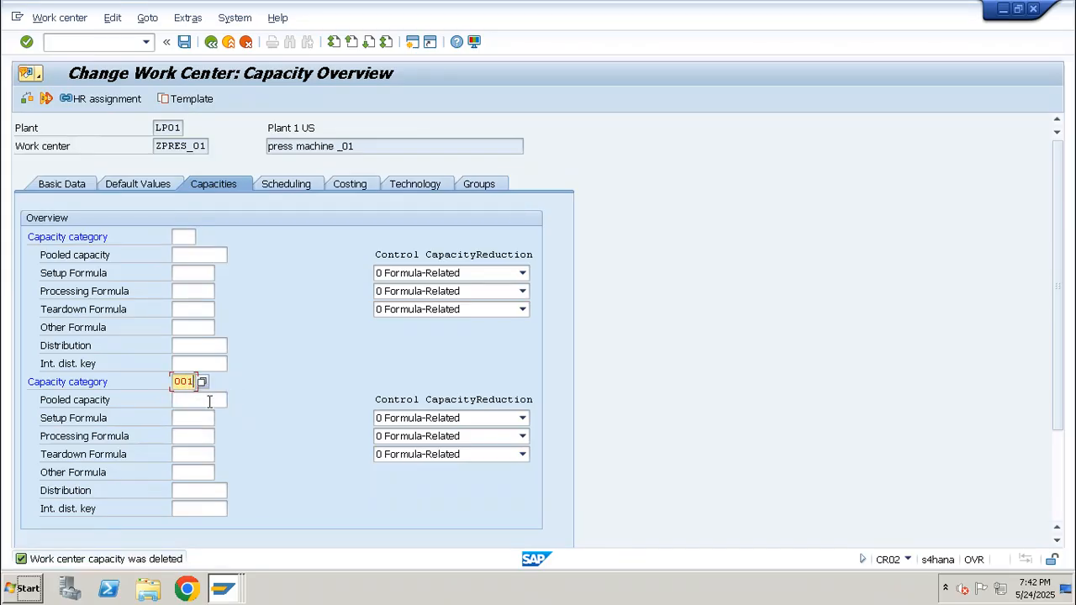
pyautogui.click(206, 401)
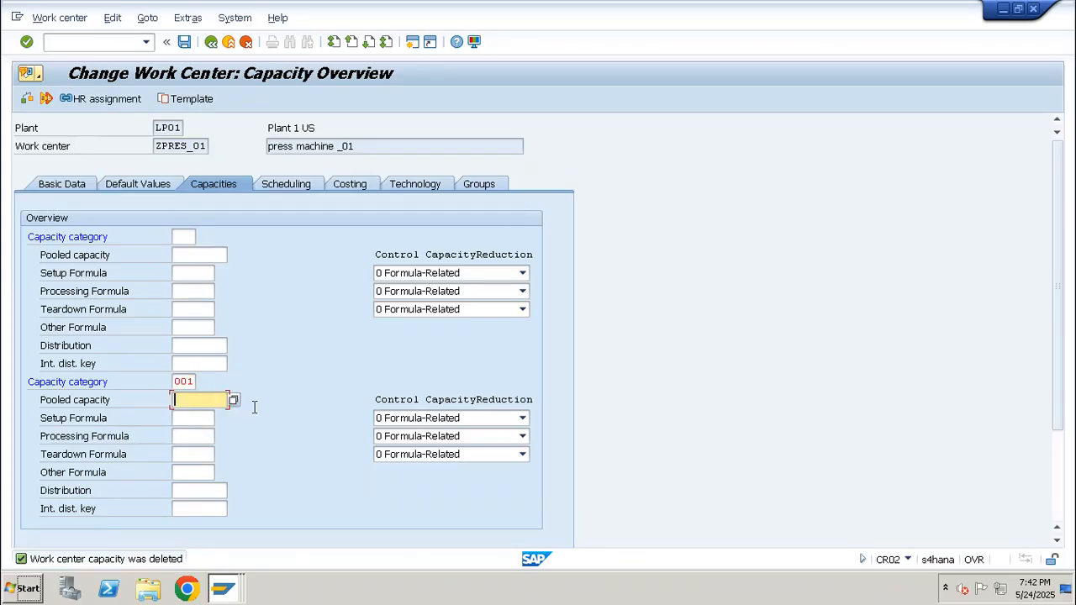
pyautogui.write('ZPRS_POL')
pyautogui.press('Return')
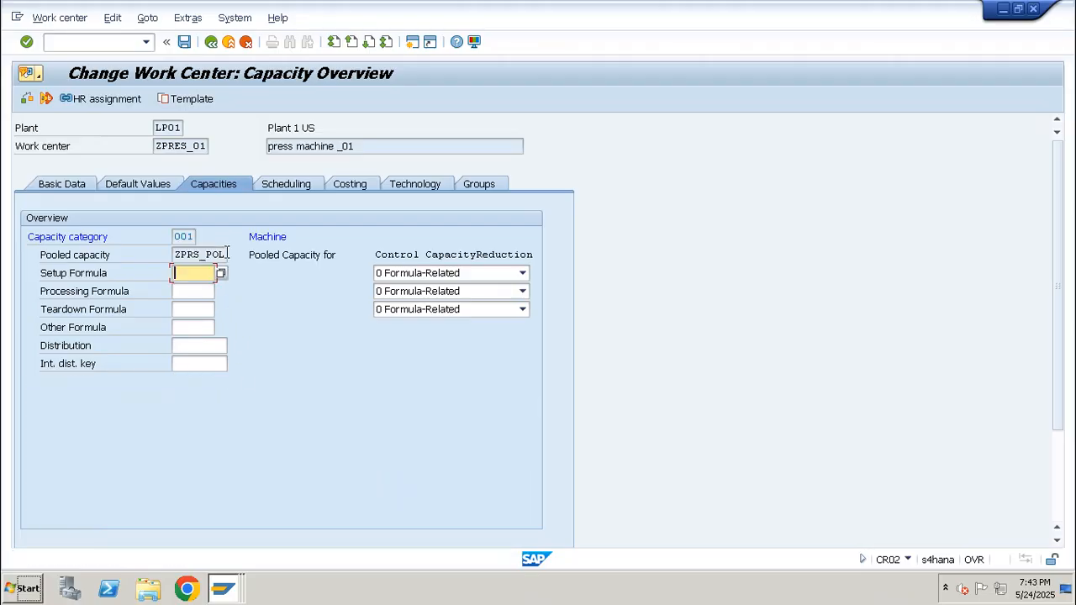
# Set the processing formula of the ZPRS_POL capacity in work center ZPRES_01 to ZMAC_1.
pyautogui.moveTo(227, 253); pyautogui.dragTo(174, 254)
pyautogui.click(181, 285)
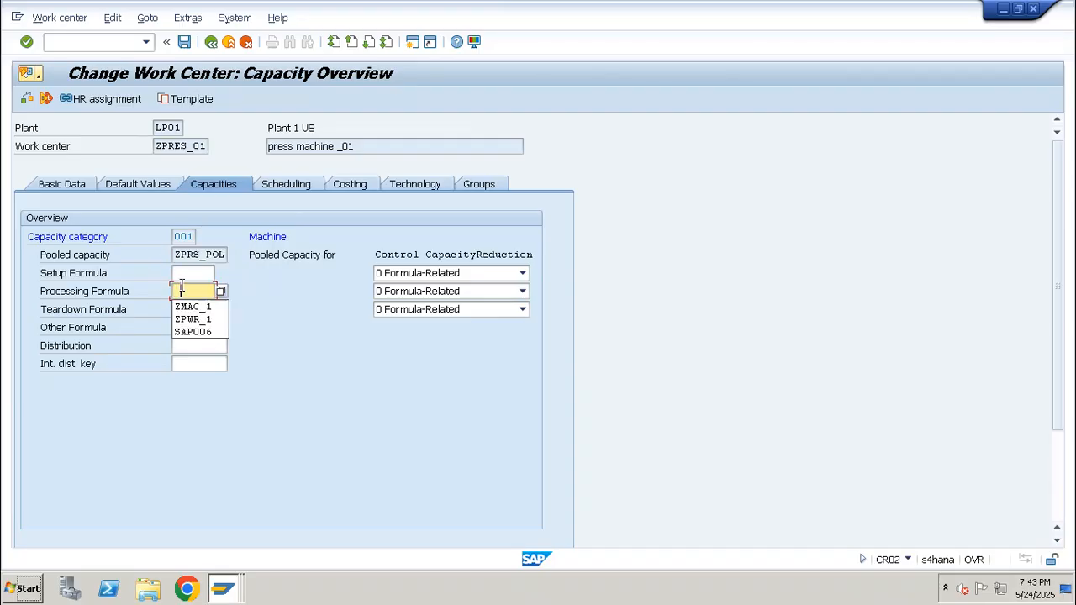
pyautogui.press('Down')
pyautogui.press('Return')
pyautogui.press('Return')
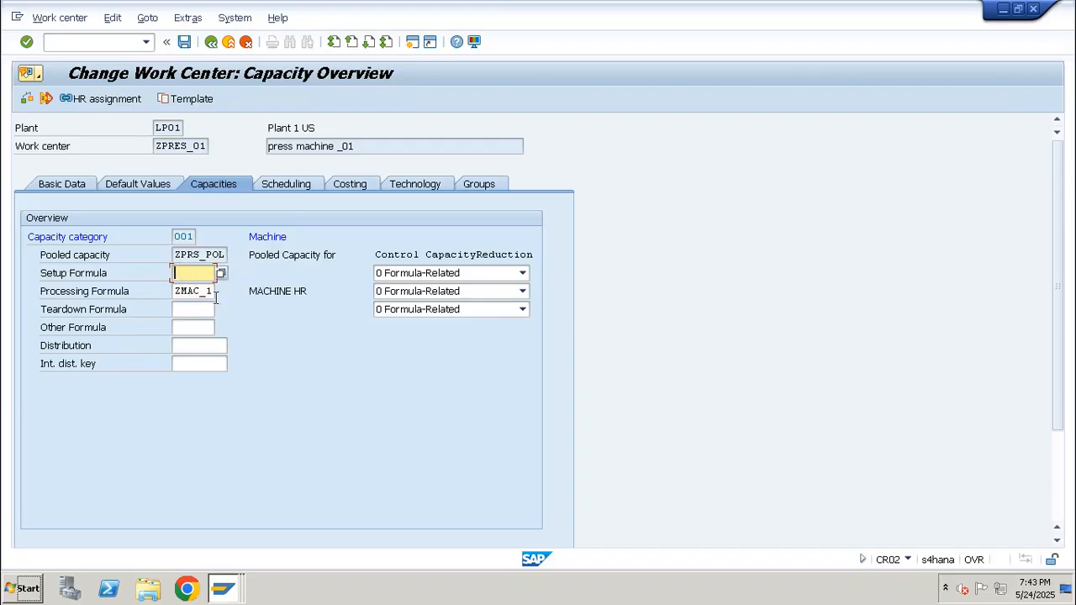
# Review the header of capacity category 001 in ZPRES_01, examining the description and standard available capacity times, and return to the overview.
pyautogui.doubleClick(187, 238)
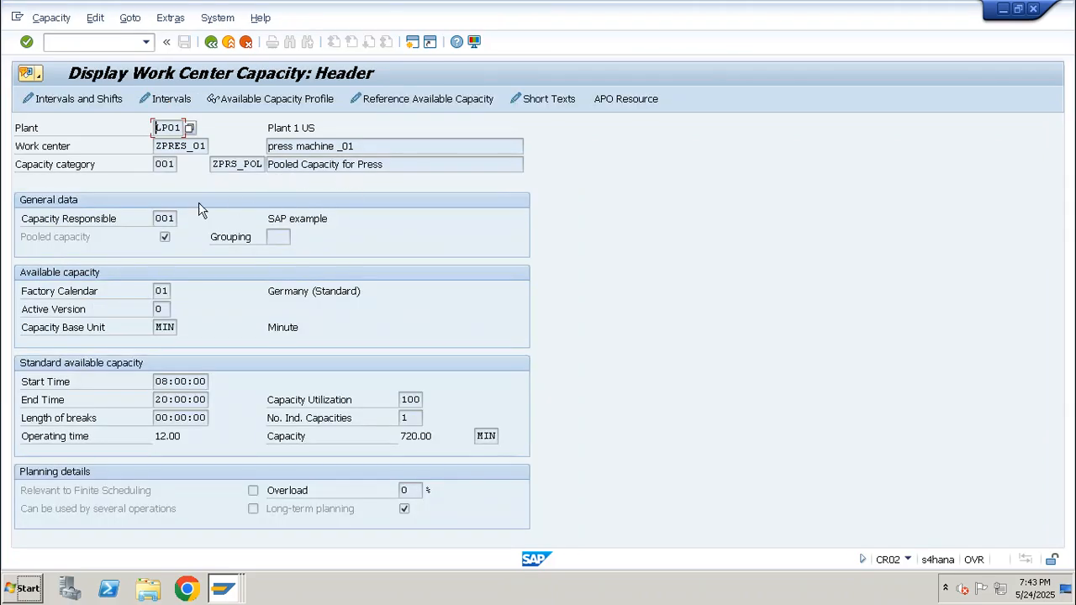
pyautogui.moveTo(386, 164); pyautogui.dragTo(267, 165)
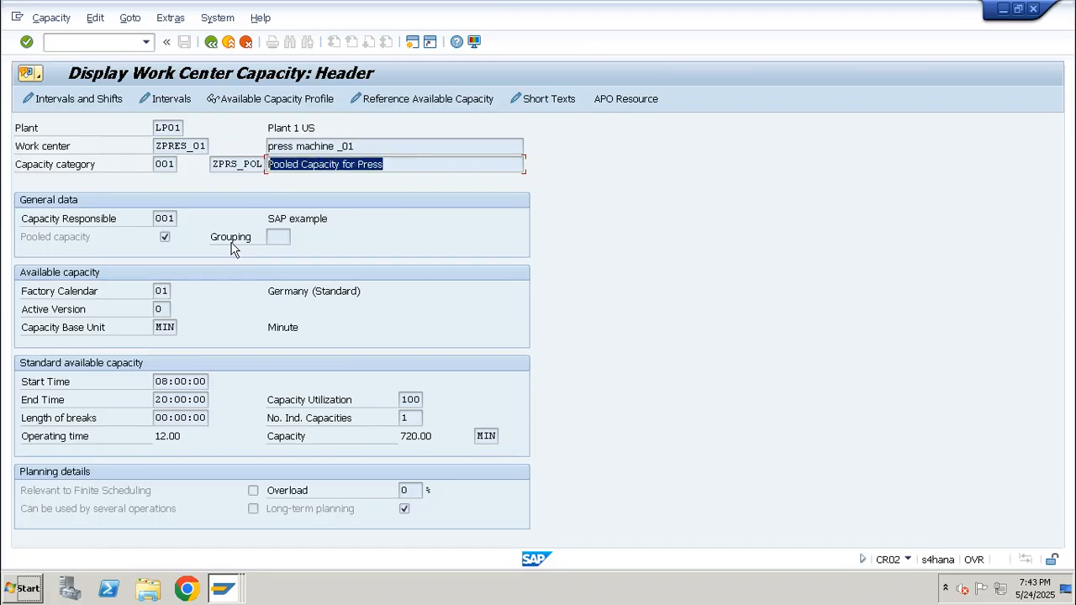
pyautogui.moveTo(188, 381); pyautogui.dragTo(192, 417)
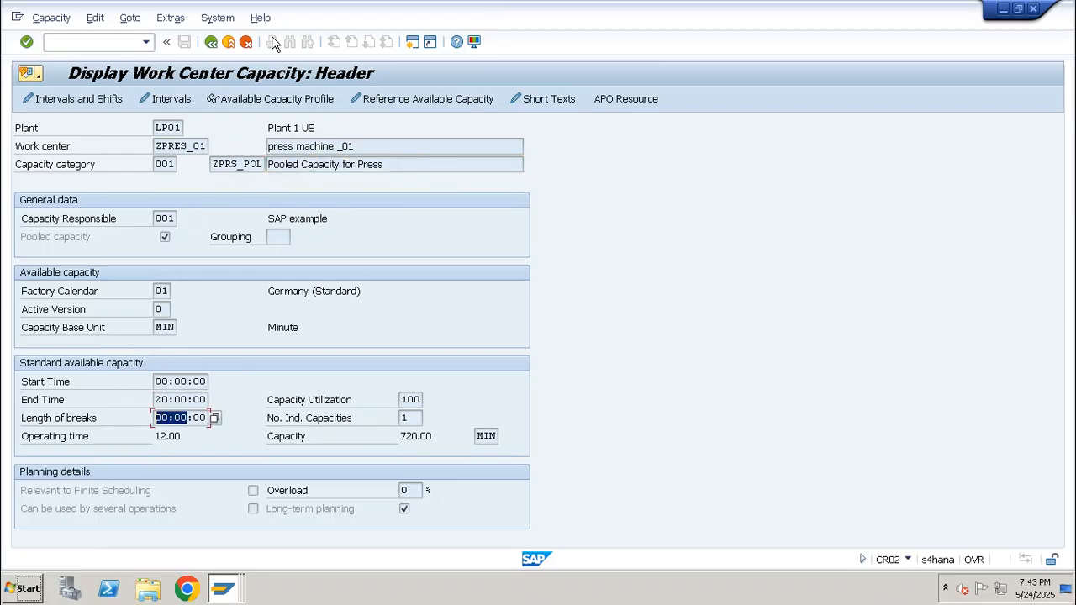
pyautogui.click(211, 42)
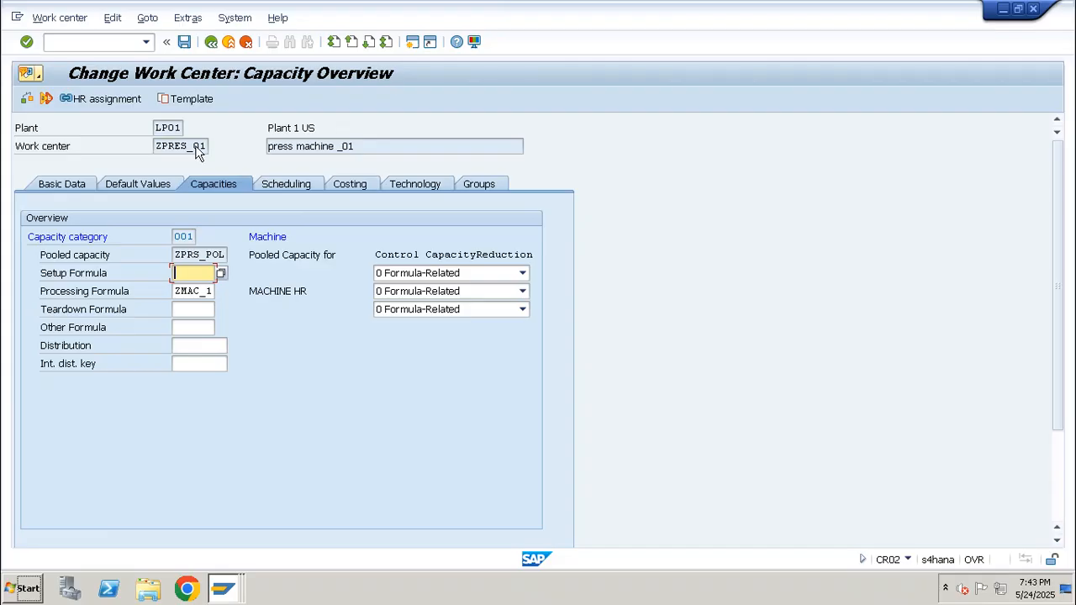
# Save work center ZPRES_01 and open work center ZPRES_02 of plant LP01 for changing.
pyautogui.moveTo(207, 146); pyautogui.dragTo(144, 149)
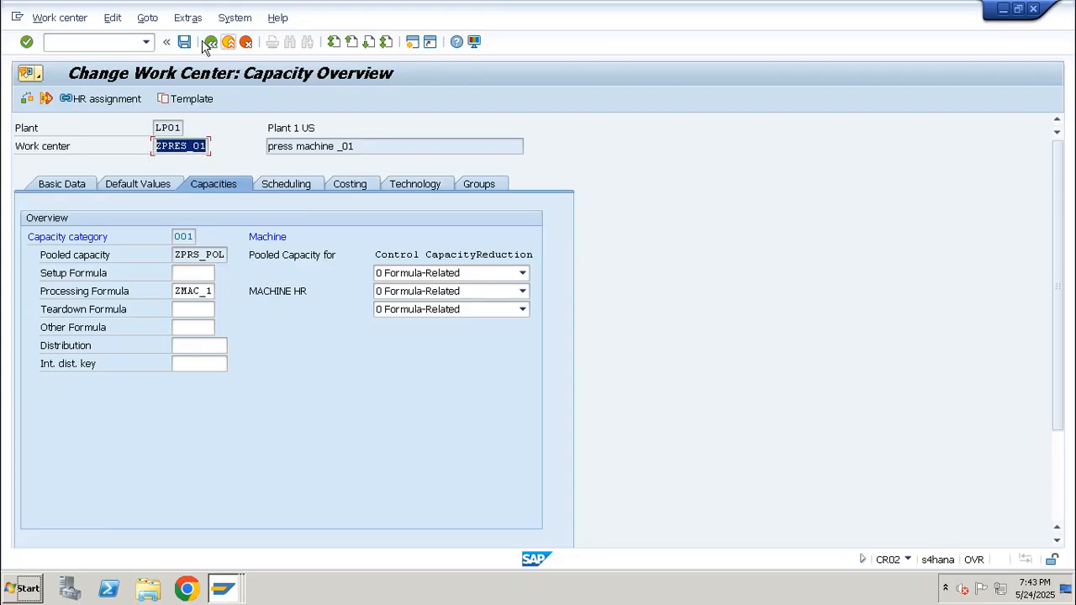
pyautogui.click(184, 42)
pyautogui.click(206, 183)
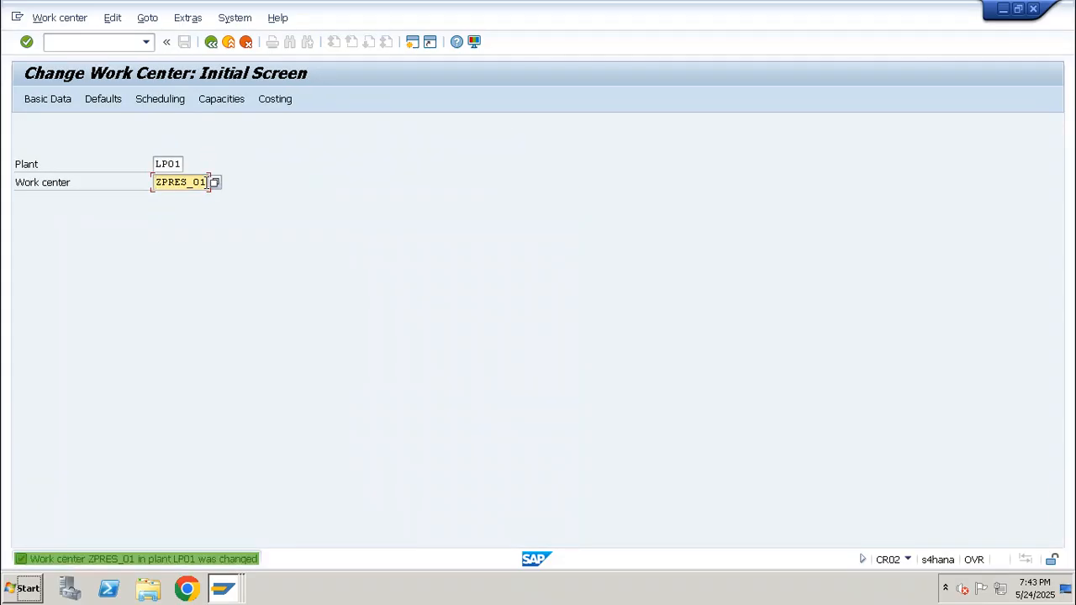
pyautogui.press('BackSpace')
pyautogui.write('2')
pyautogui.press('Return')
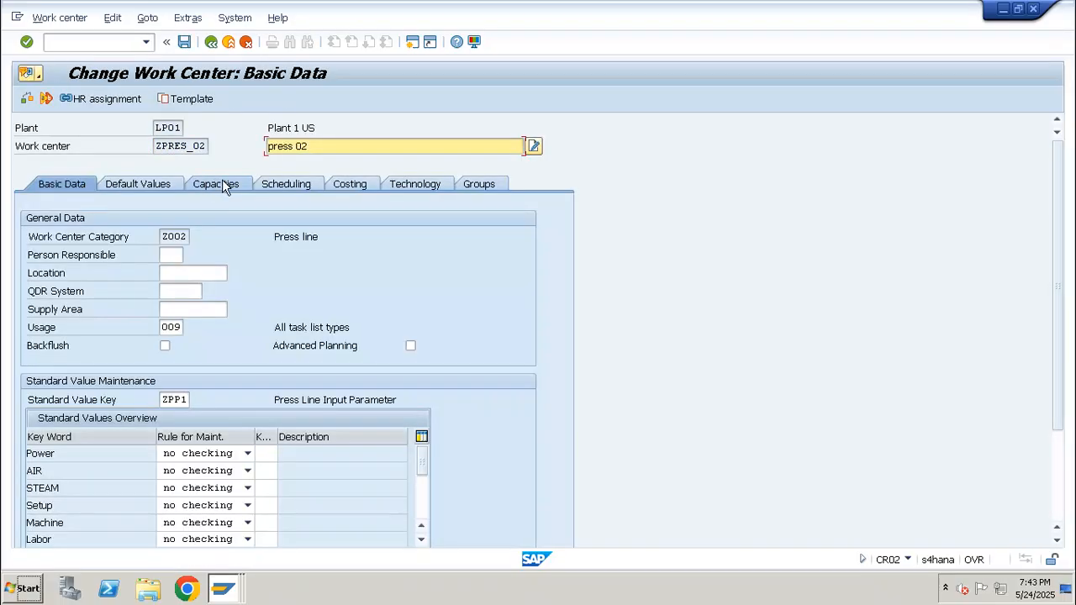
# Delete the existing capacity category 001 from the capacity overview of work center ZPRES_02.
pyautogui.click(222, 182)
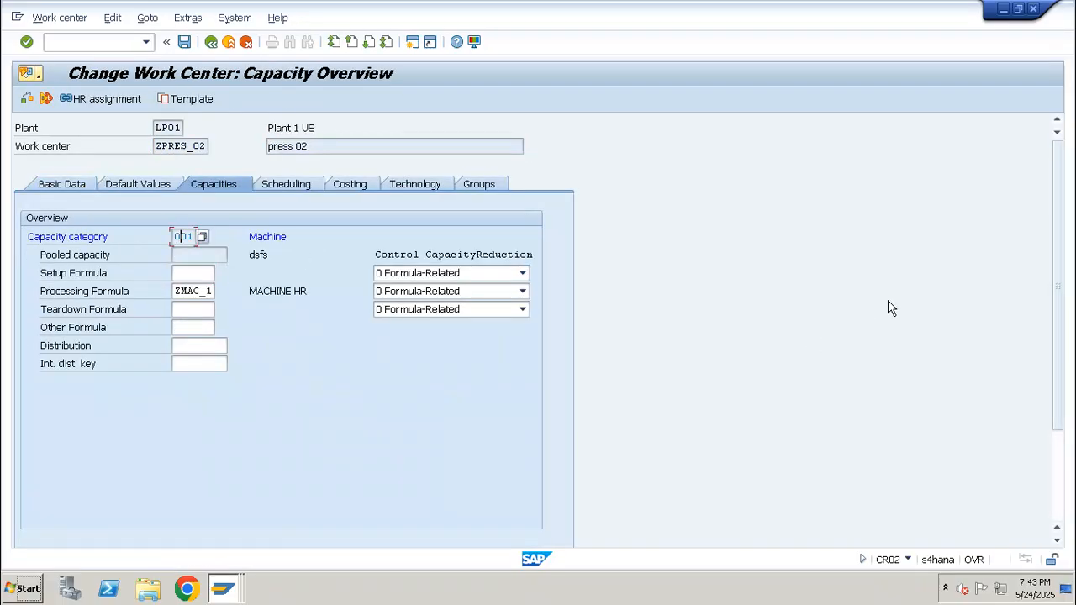
pyautogui.moveTo(1058, 310); pyautogui.dragTo(1059, 395)
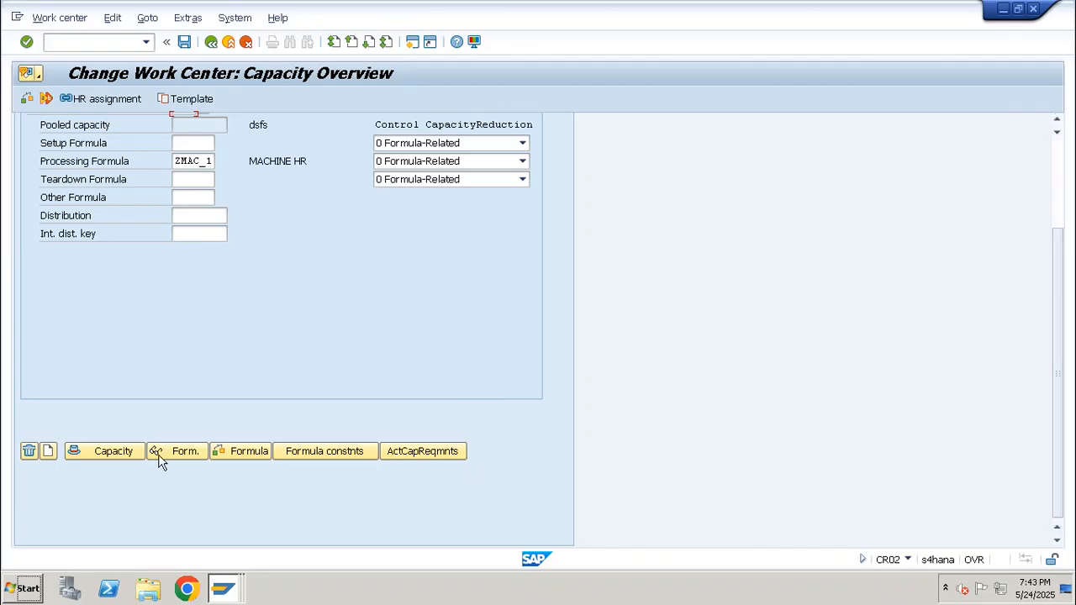
pyautogui.click(30, 451)
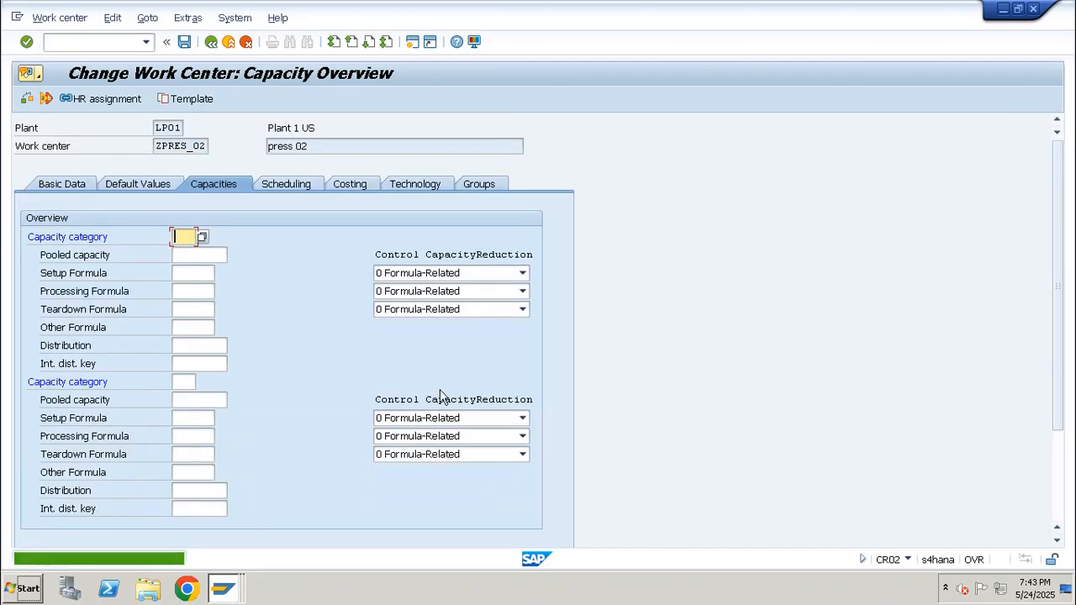
# Add capacity category 001 with pooled capacity ZPRS_POL to the capacity overview of work center ZPRES_02.
pyautogui.click(184, 384)
pyautogui.write('001')
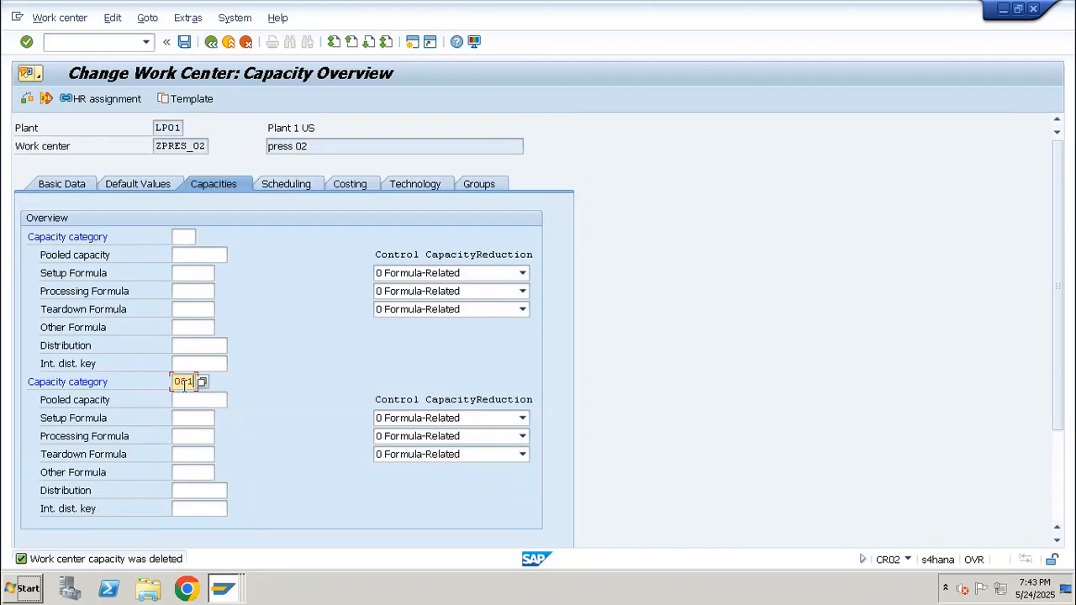
pyautogui.press('Tab')
pyautogui.write('ZPRS_POL')
pyautogui.press('Return')
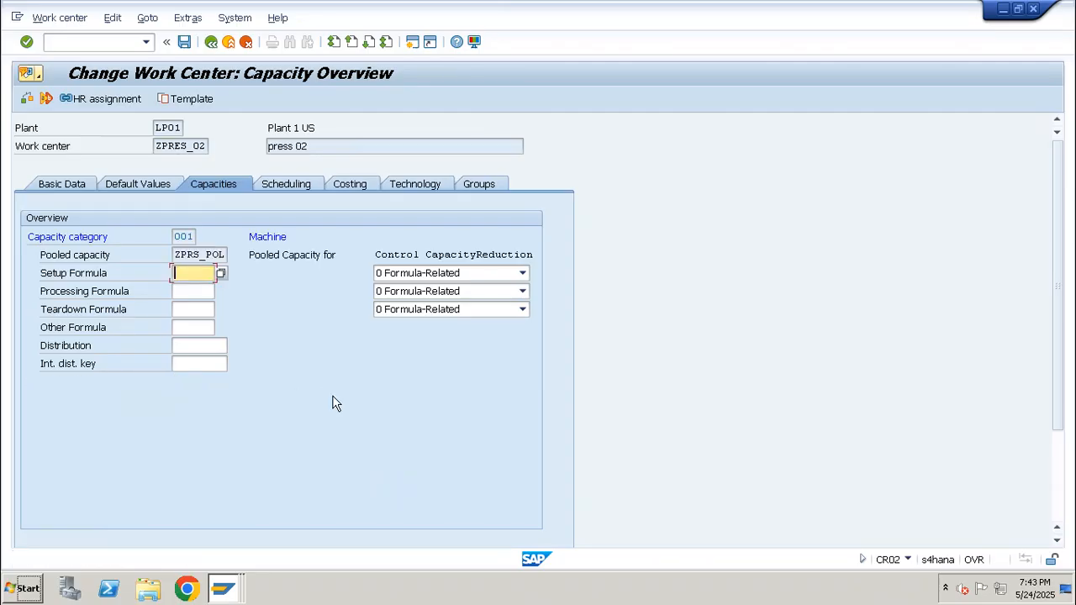
# Set the processing formula of the ZPRS_POL capacity in work center ZPRES_02 to ZMAC_1.
pyautogui.click(198, 292)
pyautogui.press('Return')
pyautogui.press('Return')
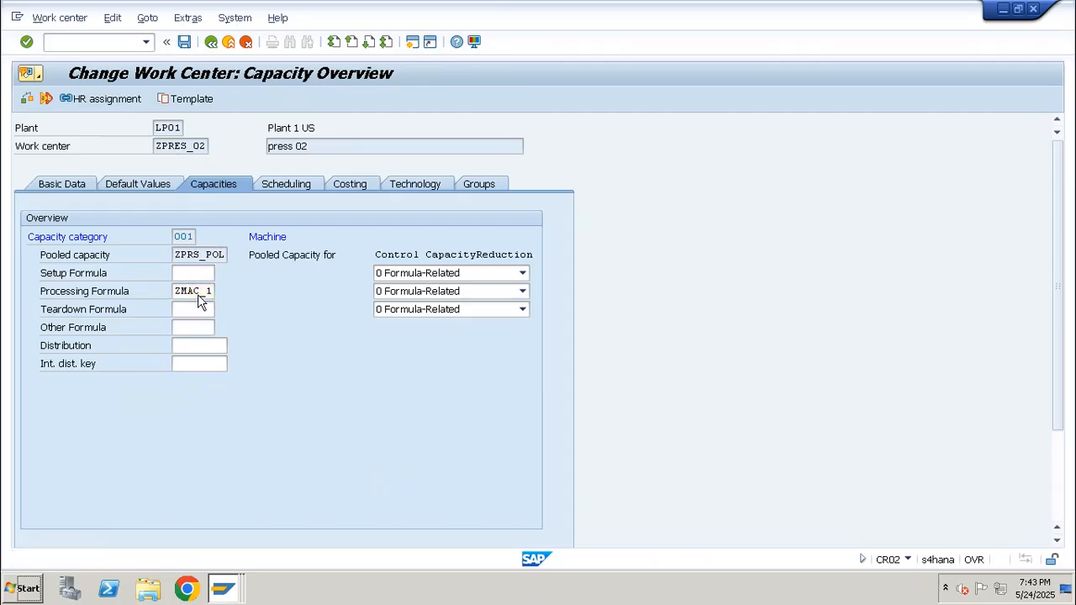
# Check the operating time in the pooled capacity header of ZPRES_02, return to the overview and save the work center.
pyautogui.doubleClick(189, 237)
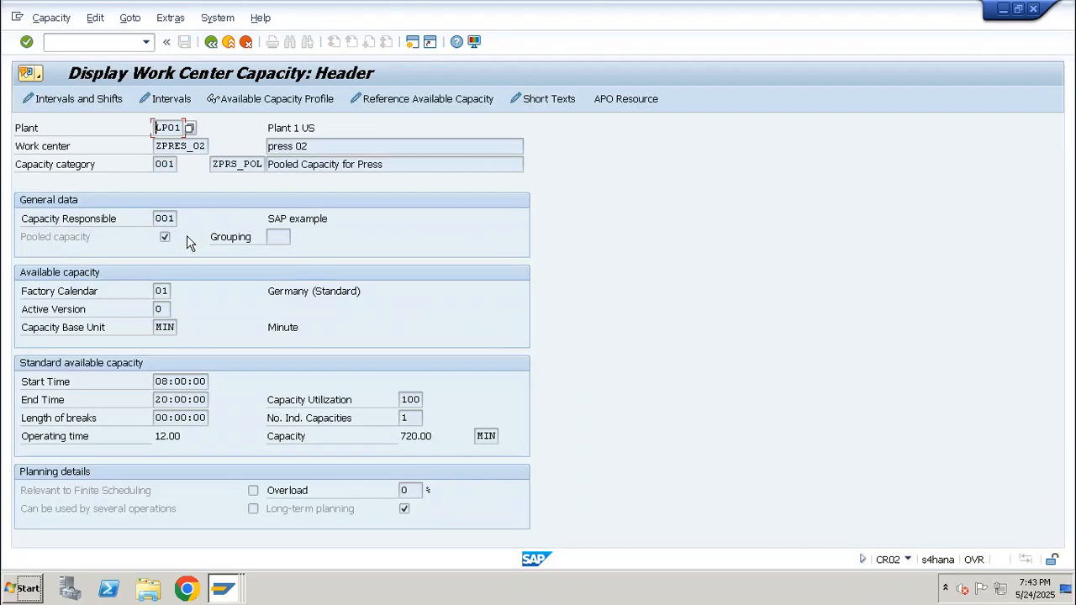
pyautogui.doubleClick(173, 435)
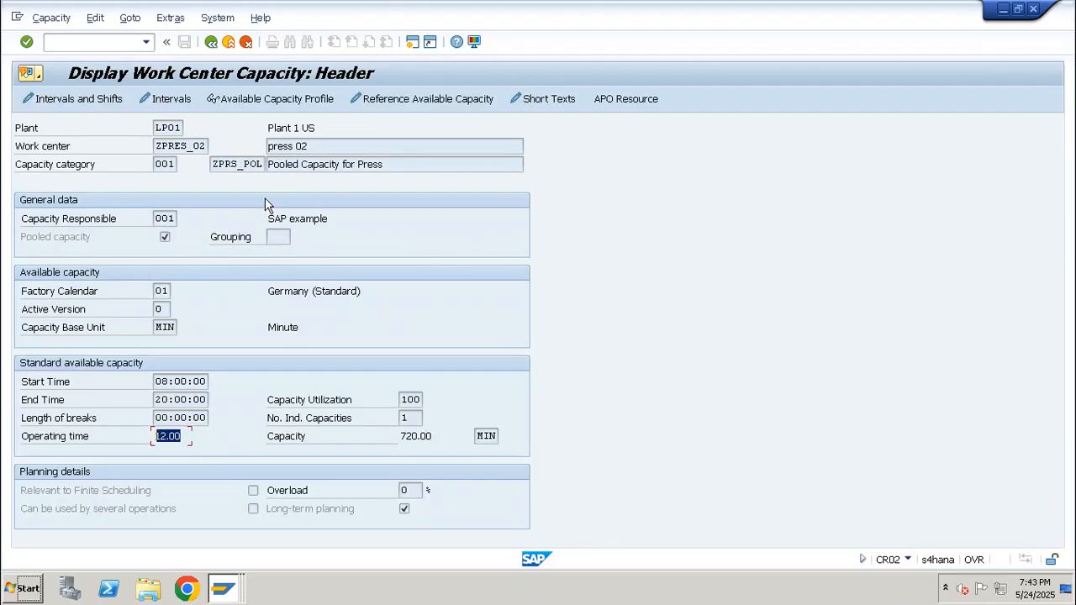
pyautogui.click(211, 42)
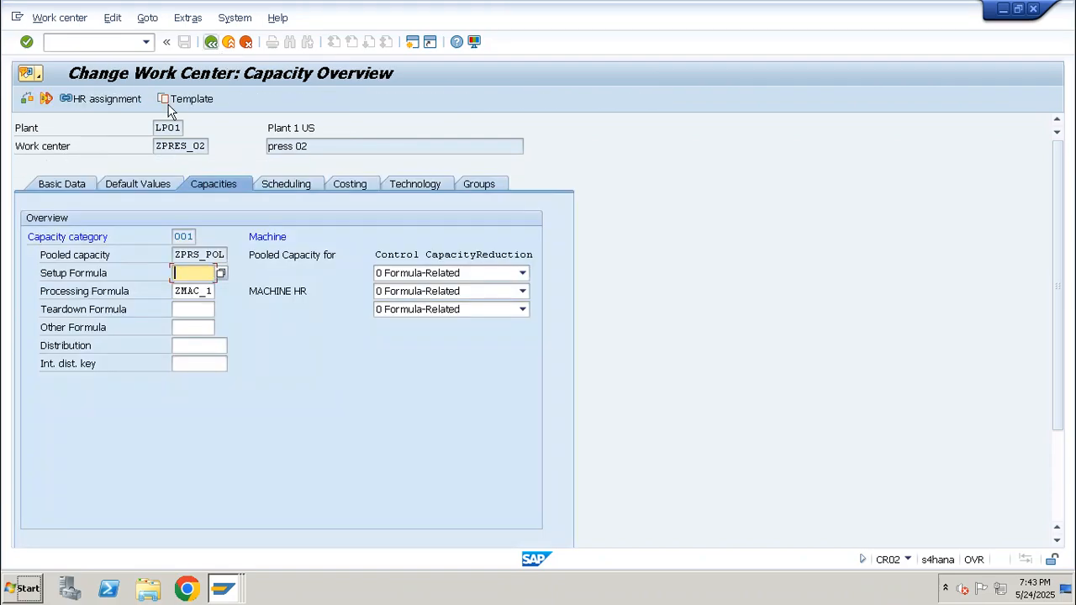
pyautogui.doubleClick(178, 255)
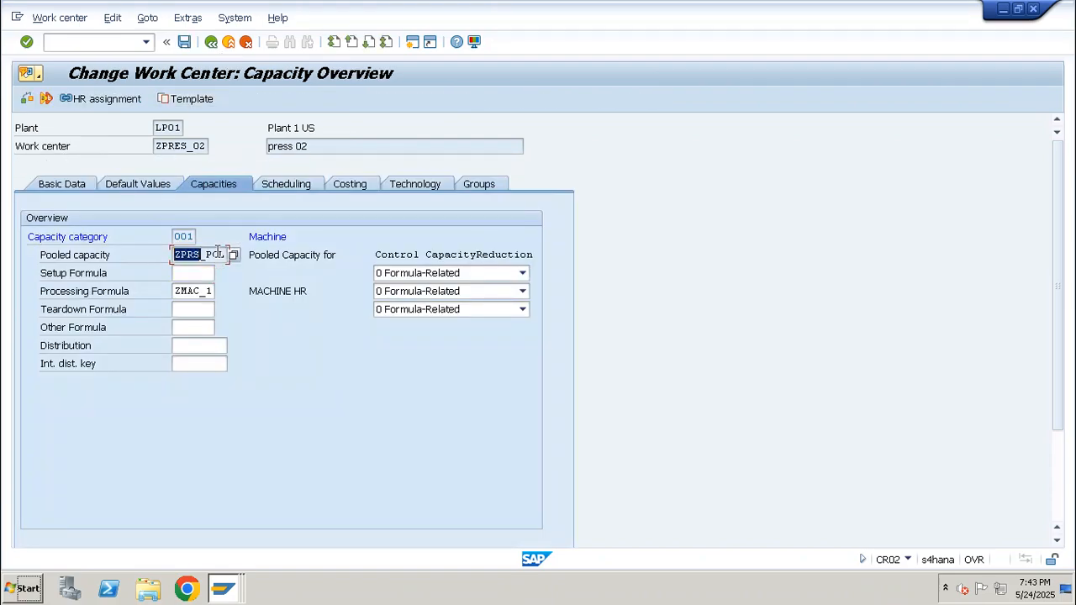
pyautogui.click(184, 42)
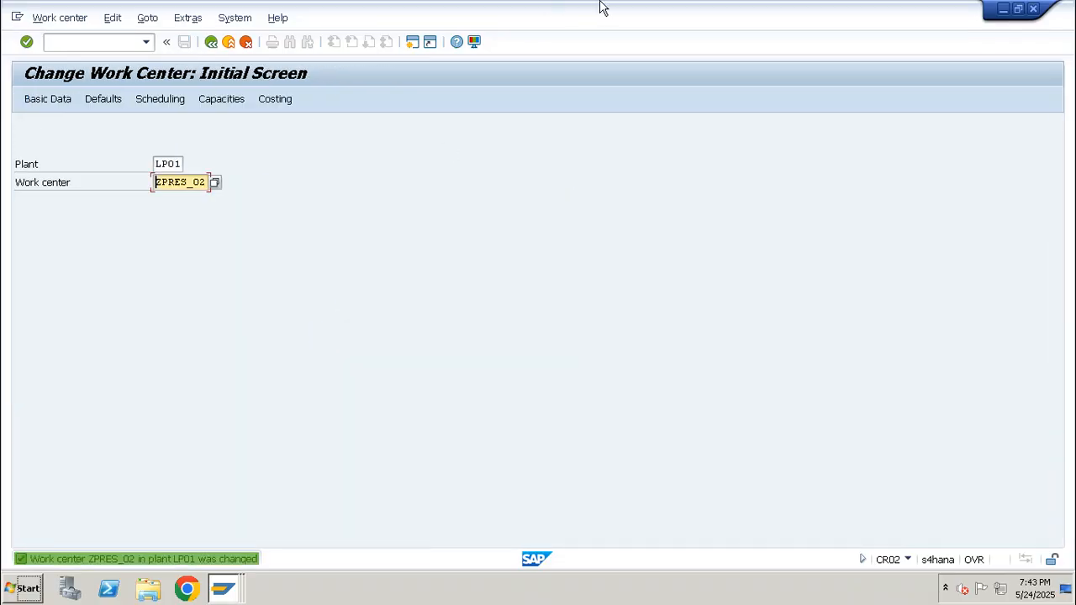
# Switch to the Excel notes and enter 12 hr beside Press_01 and Press_02 in cells D110 and D111.
pyautogui.click(707, 13)
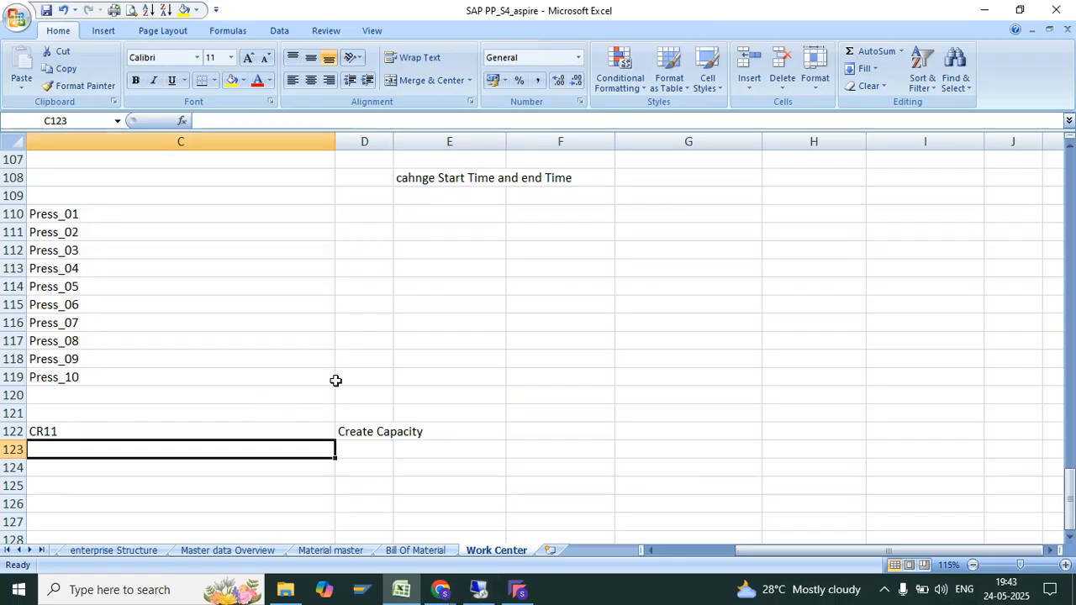
pyautogui.click(387, 216)
pyautogui.write('12 hr')
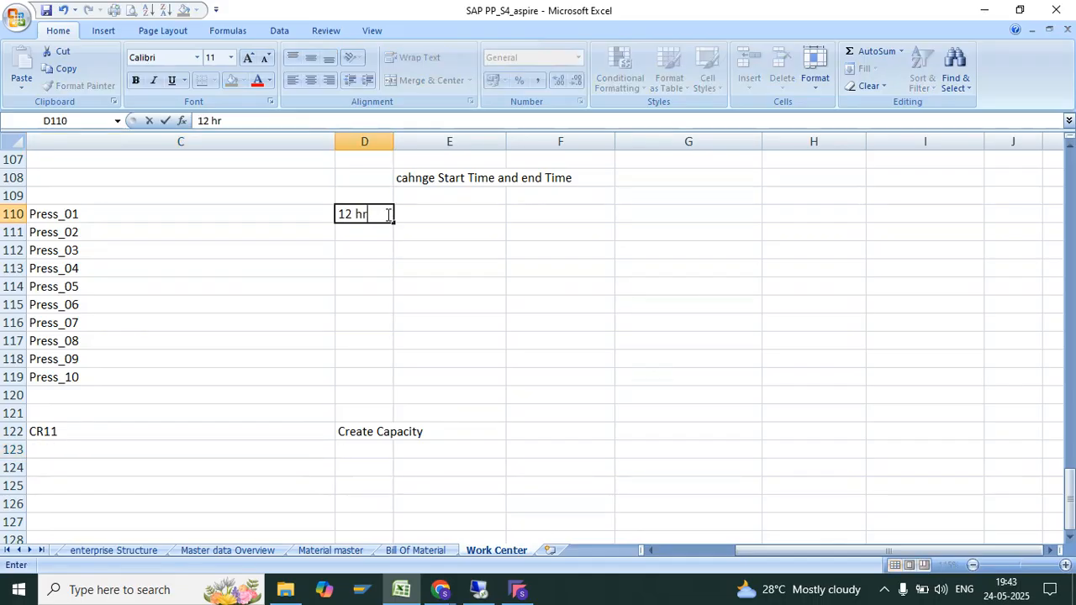
pyautogui.press('Return')
pyautogui.write('12 hr')
pyautogui.press('Return')
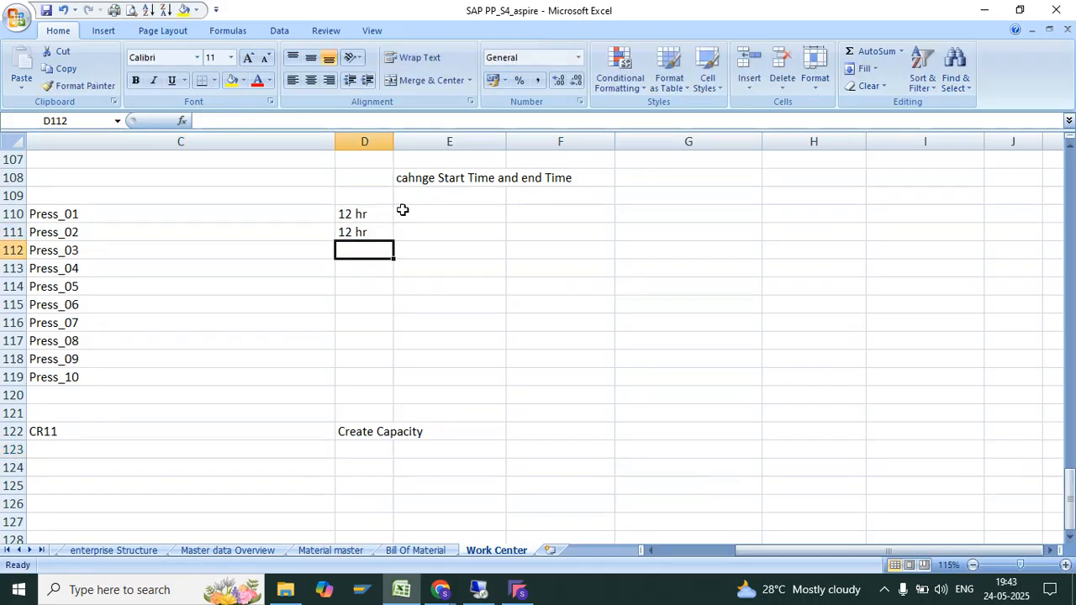
# Enter 13 hr for Press_01 and Press_02 in cells E110 and E111.
pyautogui.click(418, 211)
pyautogui.write('13 hr')
pyautogui.press('Return')
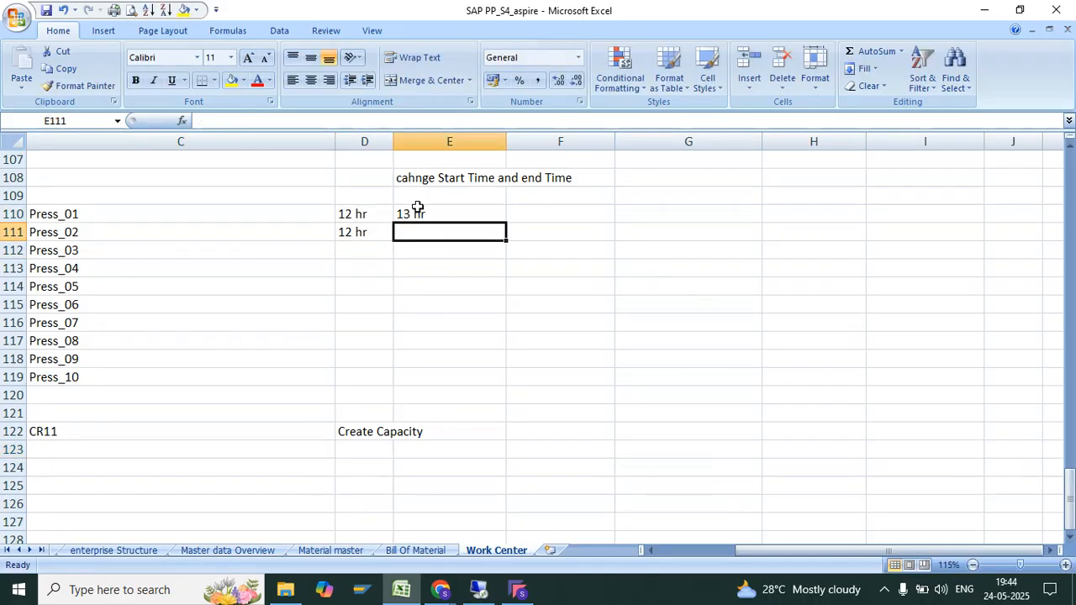
pyautogui.write('14')
pyautogui.write(' hr')
pyautogui.press('Return')
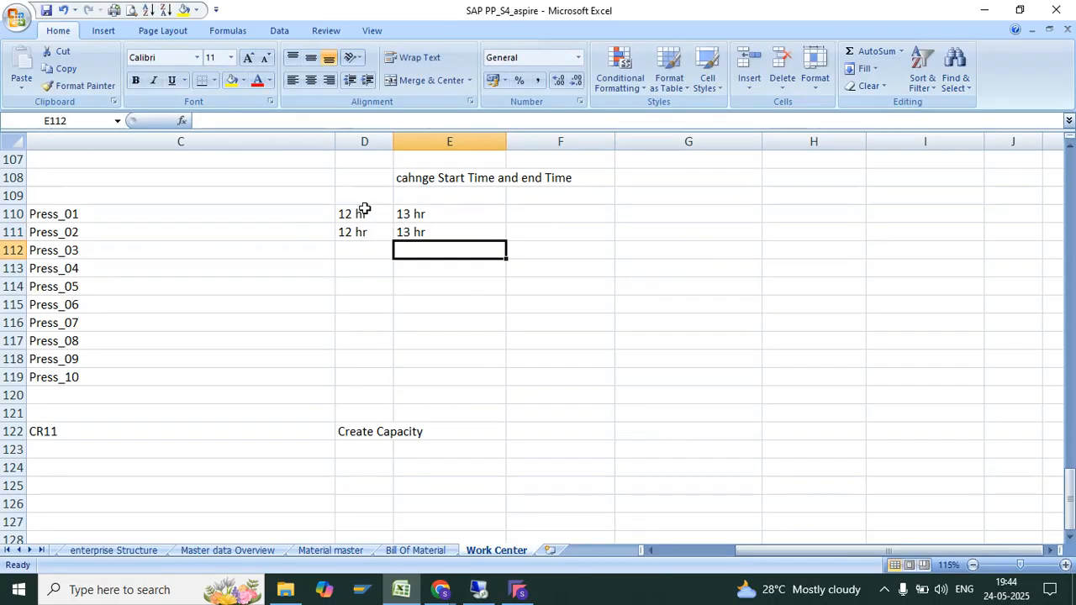
# Note the transaction code cr12 in cell C123, below the CR11 entry.
pyautogui.moveTo(374, 215); pyautogui.dragTo(361, 233)
pyautogui.click(89, 232)
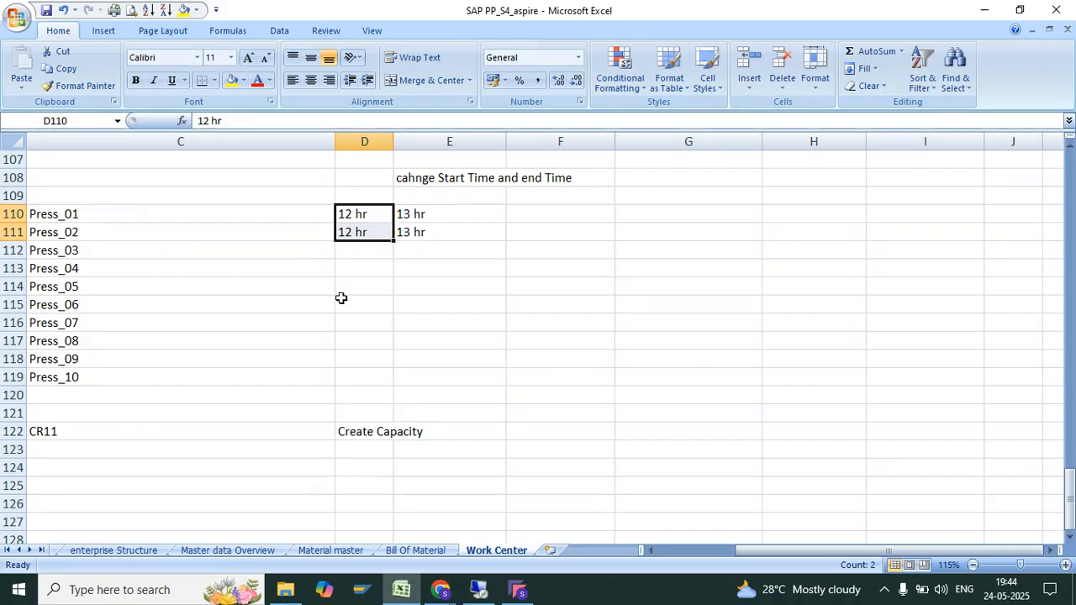
pyautogui.click(131, 454)
pyautogui.write('cr12')
pyautogui.press('Return')
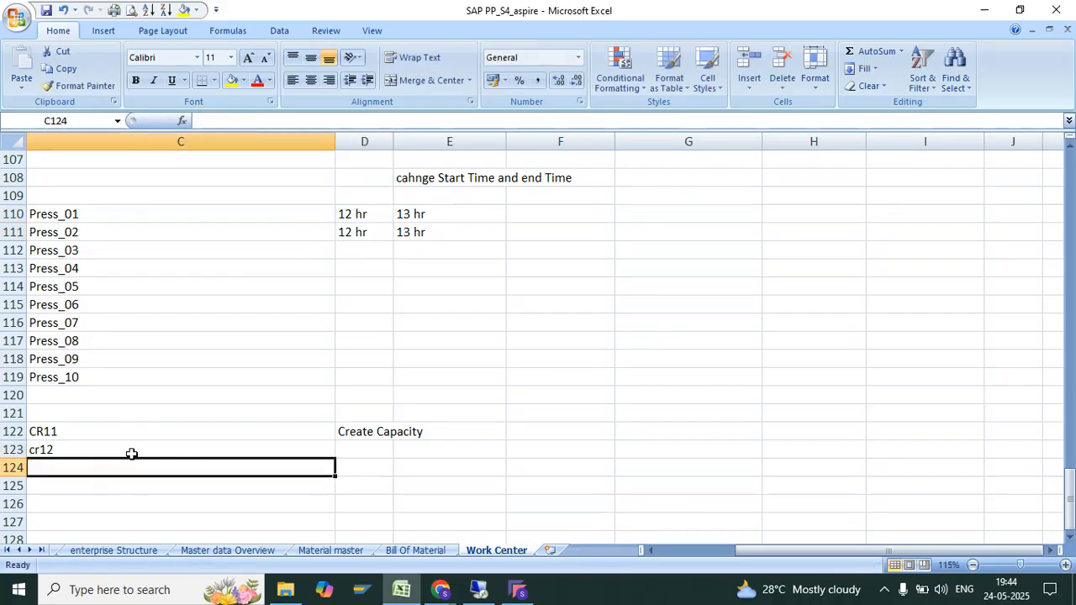
# Switch back to SAP and open capacity ZPRS_POL, category 001, of plant LP01 in the Change Capacity transaction CR12.
pyautogui.click(476, 589)
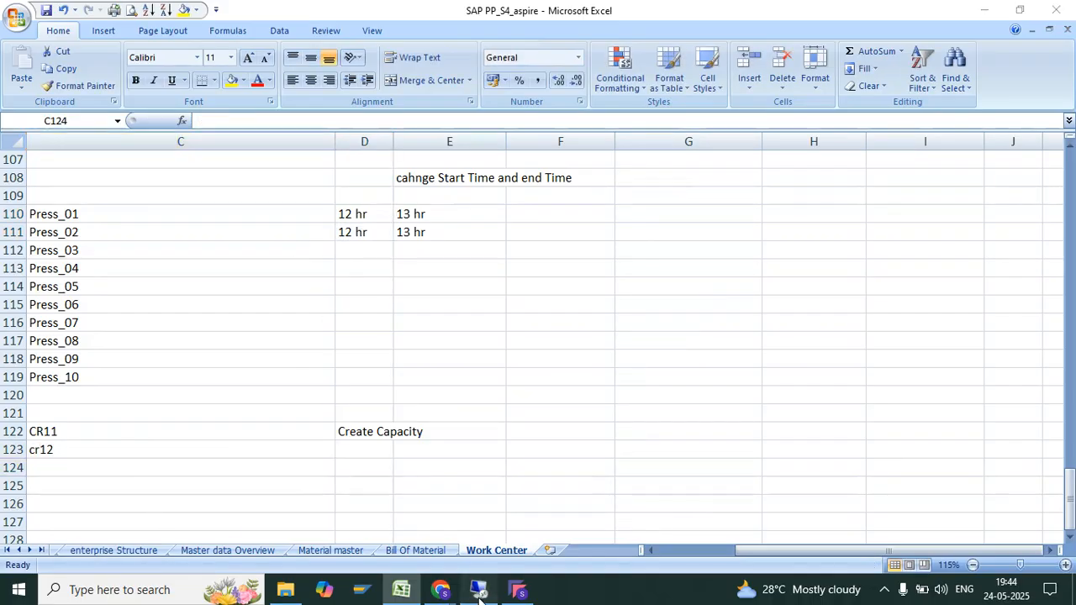
pyautogui.click(120, 43)
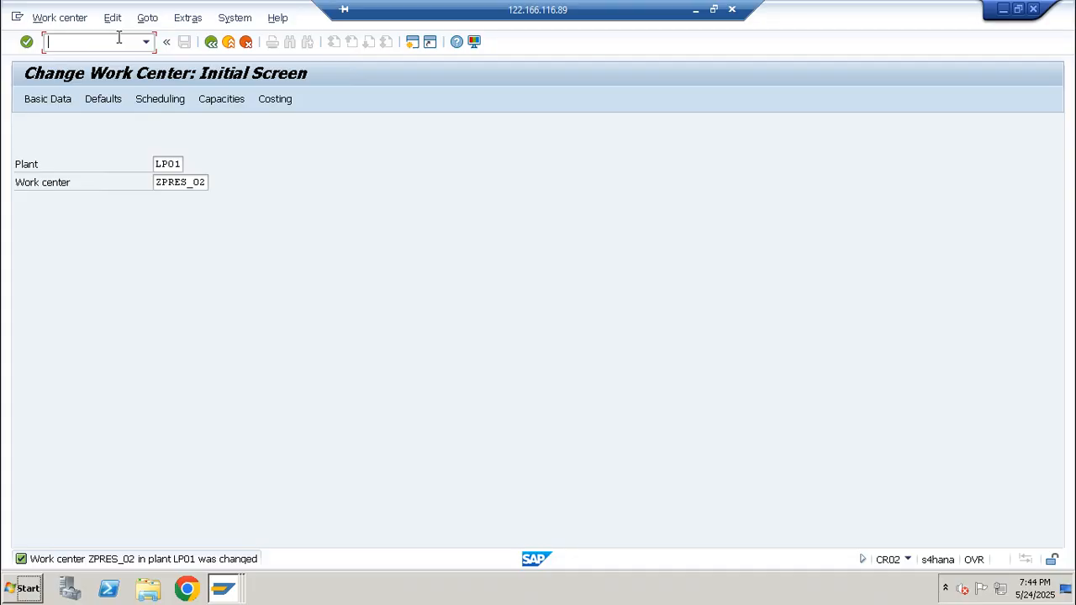
pyautogui.write('/OCR1')
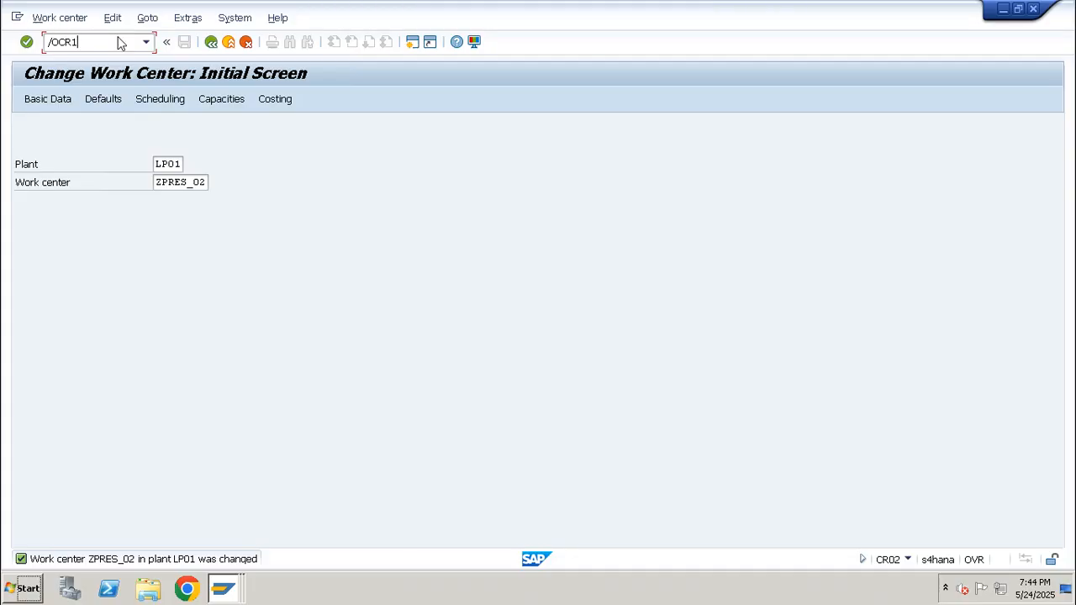
pyautogui.write('2')
pyautogui.press('Return')
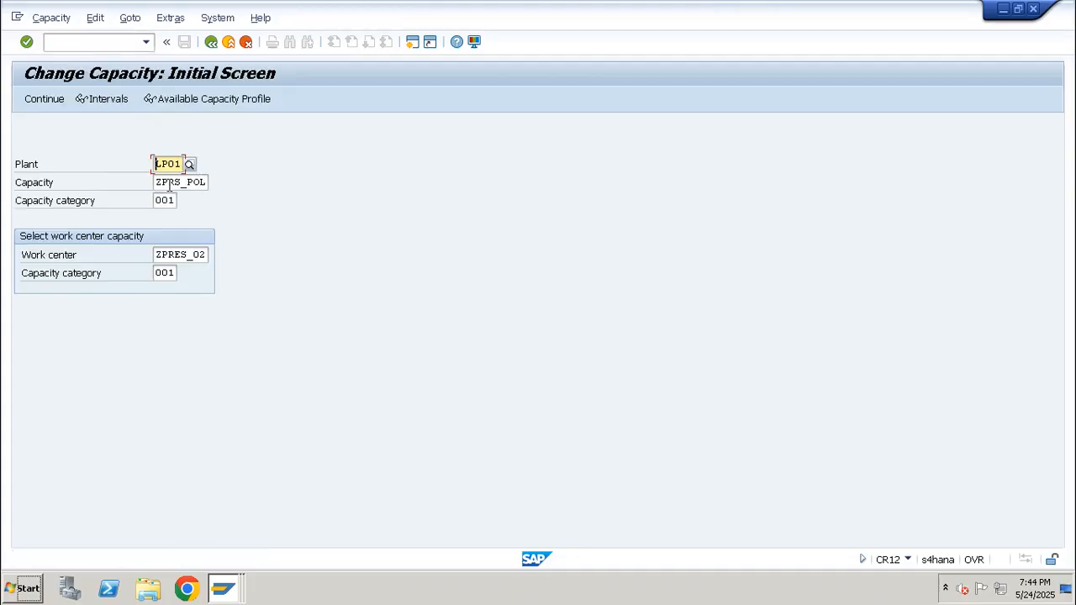
pyautogui.press('Return')
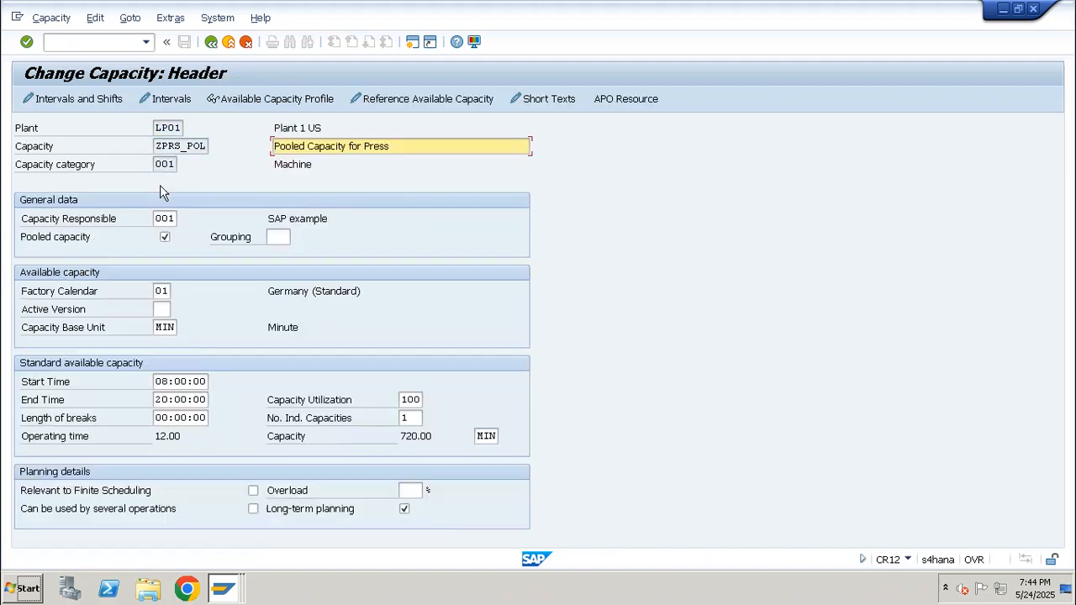
# Set the end time of pooled capacity ZPRS_POL to 22:00:00 and save the capacity.
pyautogui.click(195, 400)
pyautogui.doubleClick(195, 400)
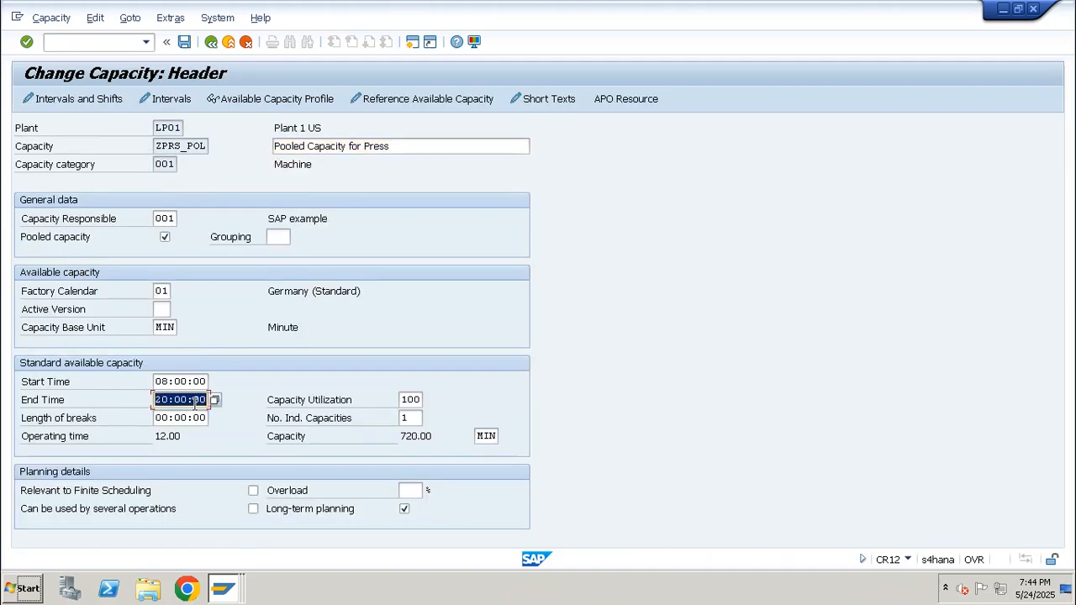
pyautogui.write('22:00')
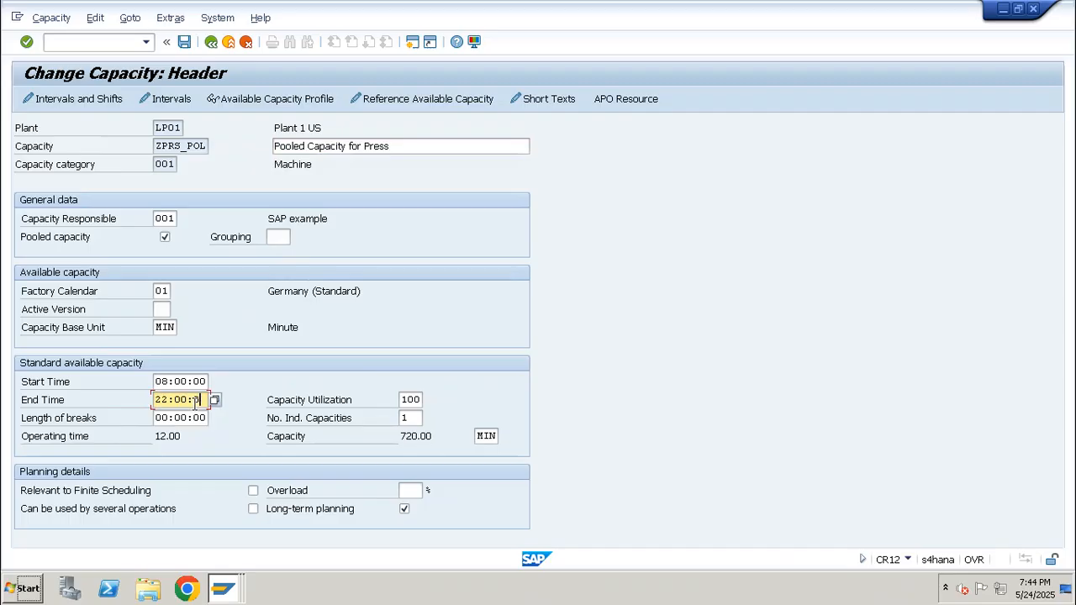
pyautogui.press('Return')
pyautogui.moveTo(161, 400); pyautogui.dragTo(216, 404)
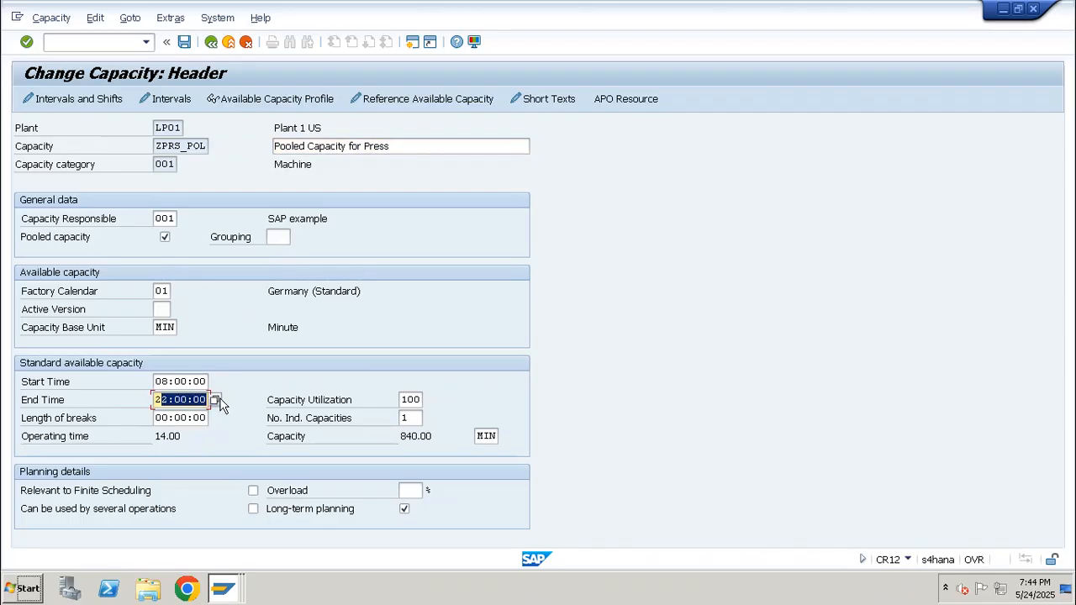
pyautogui.click(186, 43)
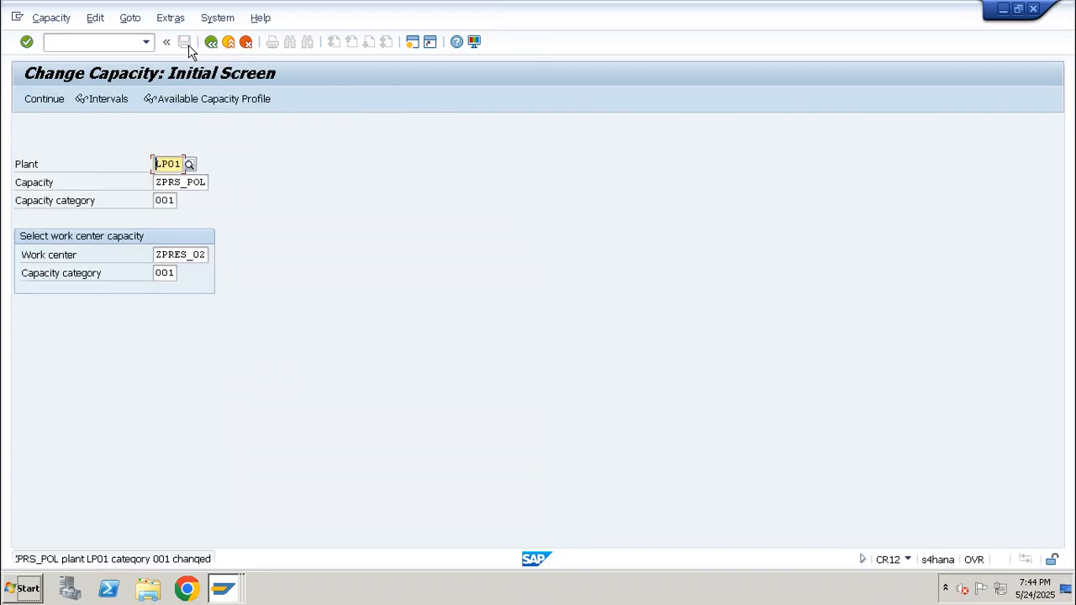
# Display work center ZPRES_02 with transaction CR03 and check the end time and operating time in its capacity 001 header.
pyautogui.click(111, 43)
pyautogui.write('/NCR03')
pyautogui.press('Return')
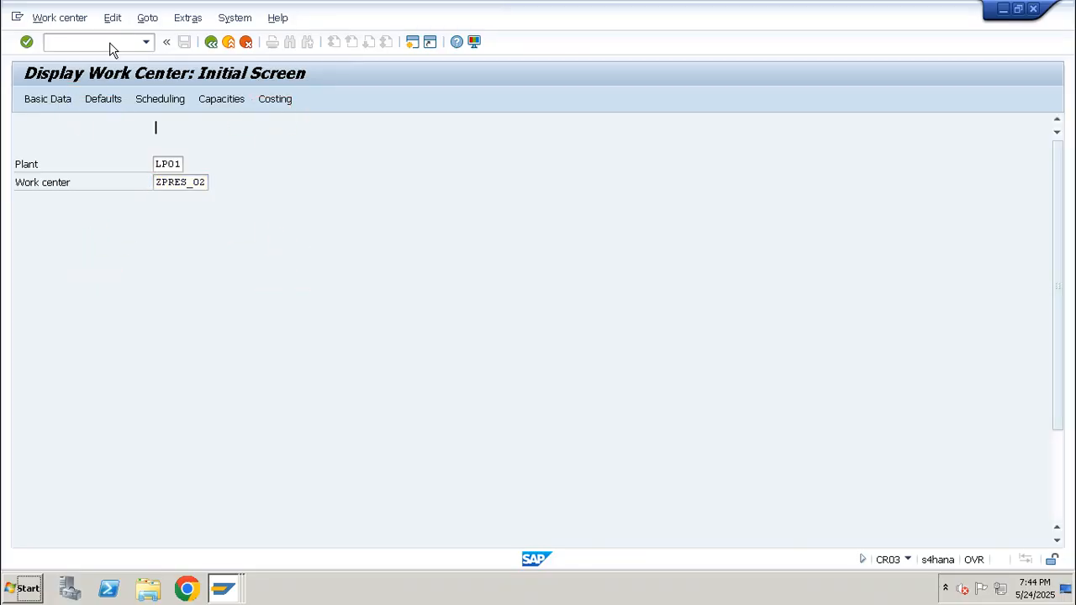
pyautogui.press('Return')
pyautogui.click(211, 181)
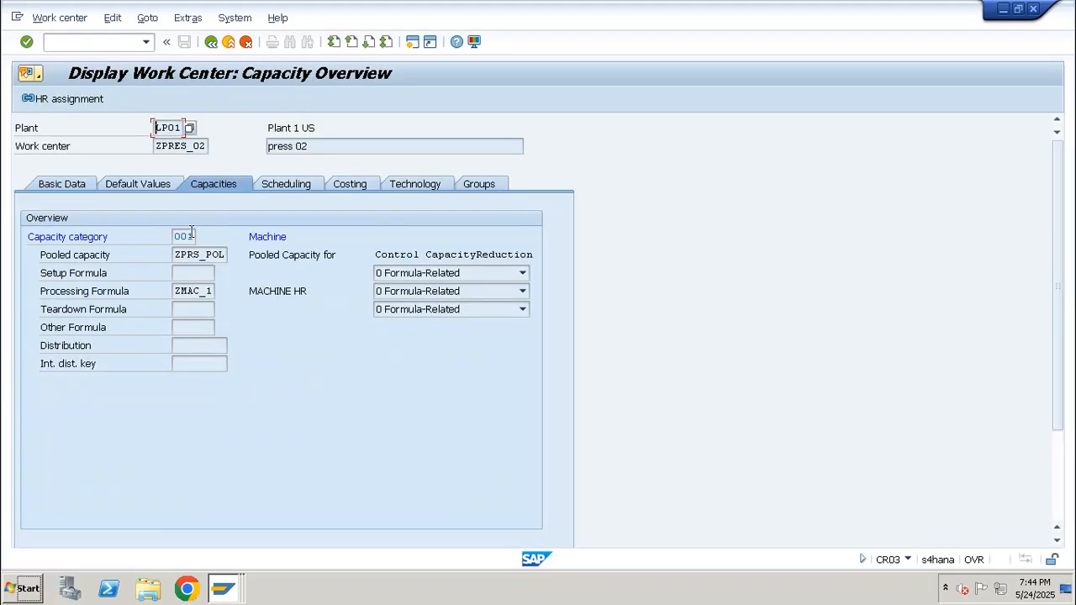
pyautogui.doubleClick(193, 235)
pyautogui.moveTo(156, 401); pyautogui.dragTo(206, 400)
pyautogui.moveTo(207, 146); pyautogui.dragTo(163, 141)
pyautogui.doubleClick(163, 143)
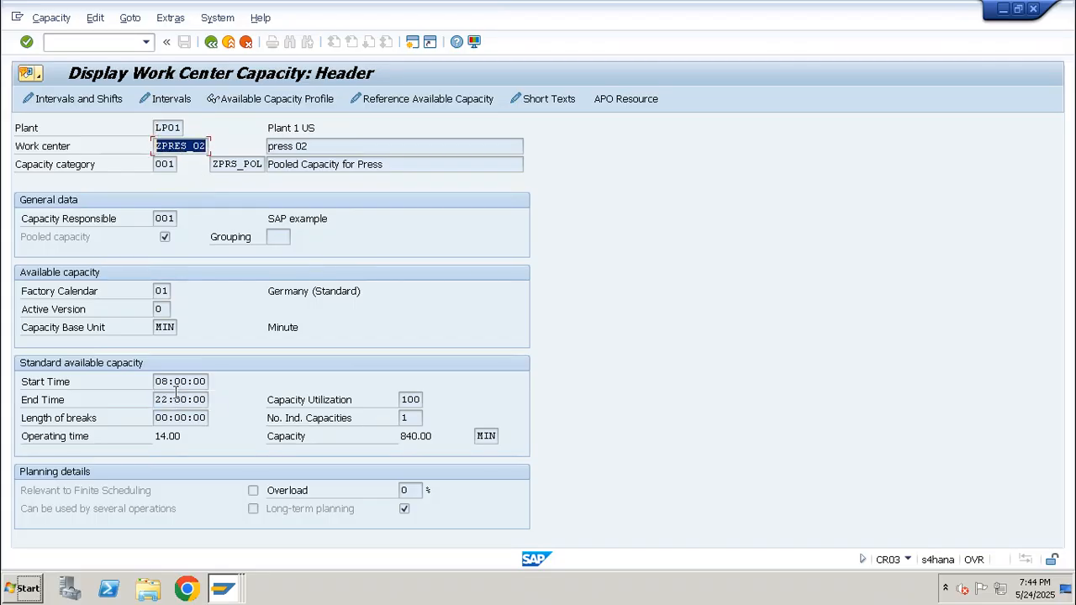
pyautogui.click(144, 436)
pyautogui.doubleClick(142, 437)
pyautogui.press('F3')
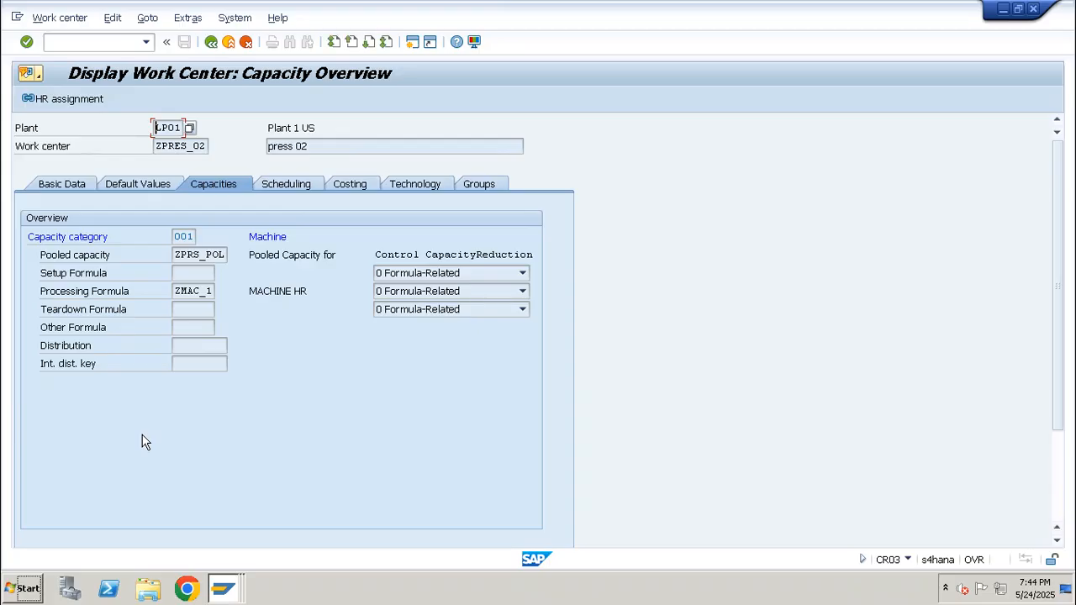
# Display work center ZPRES_01 and check the end time and operating time in its capacity 001 header.
pyautogui.press('F3')
pyautogui.doubleClick(209, 182)
pyautogui.press('Delete')
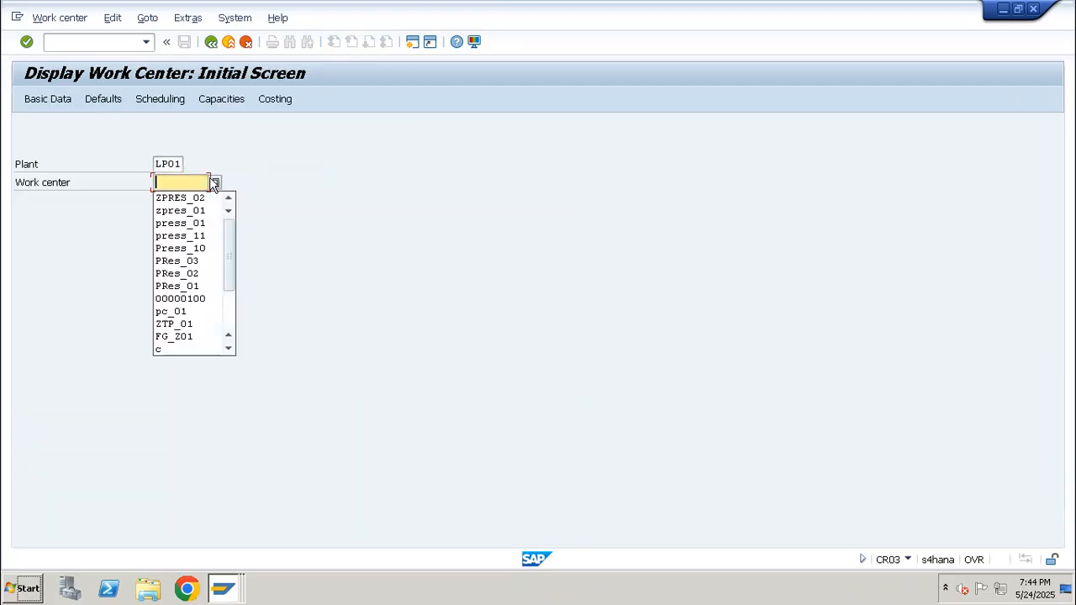
pyautogui.press('Down')
pyautogui.press('Return')
pyautogui.press('Return')
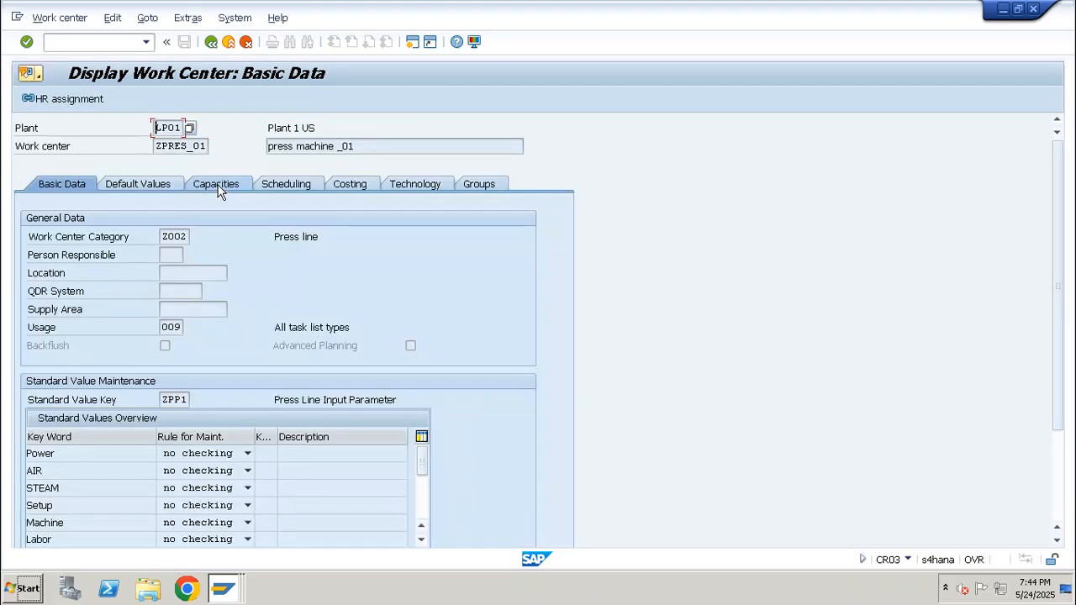
pyautogui.click(216, 184)
pyautogui.doubleClick(187, 236)
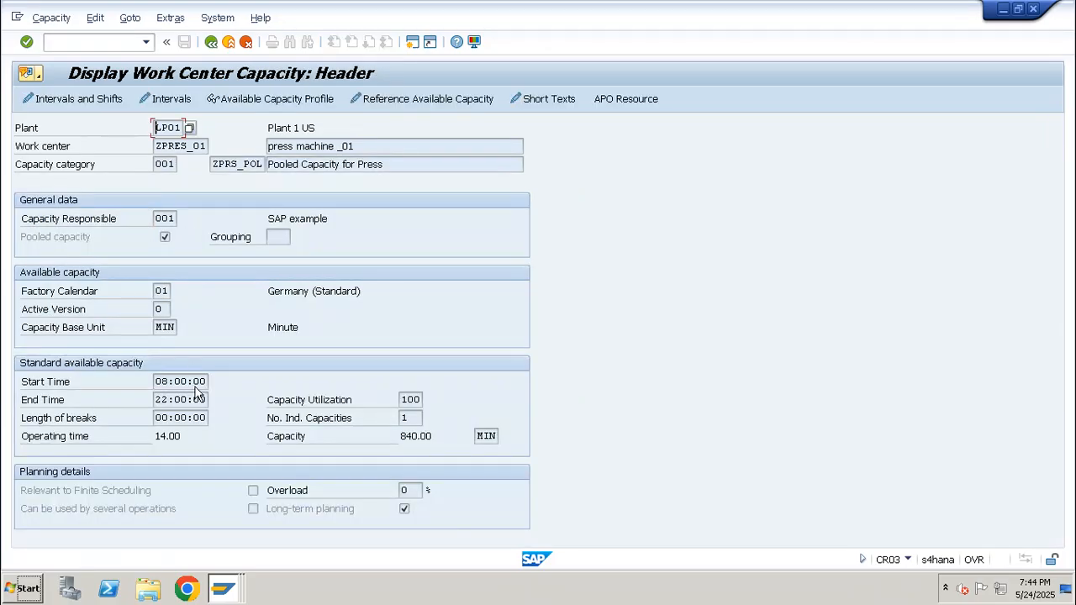
pyautogui.doubleClick(166, 435)
# Open work center ZPRES_01 of plant LP01 for changing with transaction CR02.
pyautogui.click(109, 43)
pyautogui.write('/NCR02')
pyautogui.press('Return')
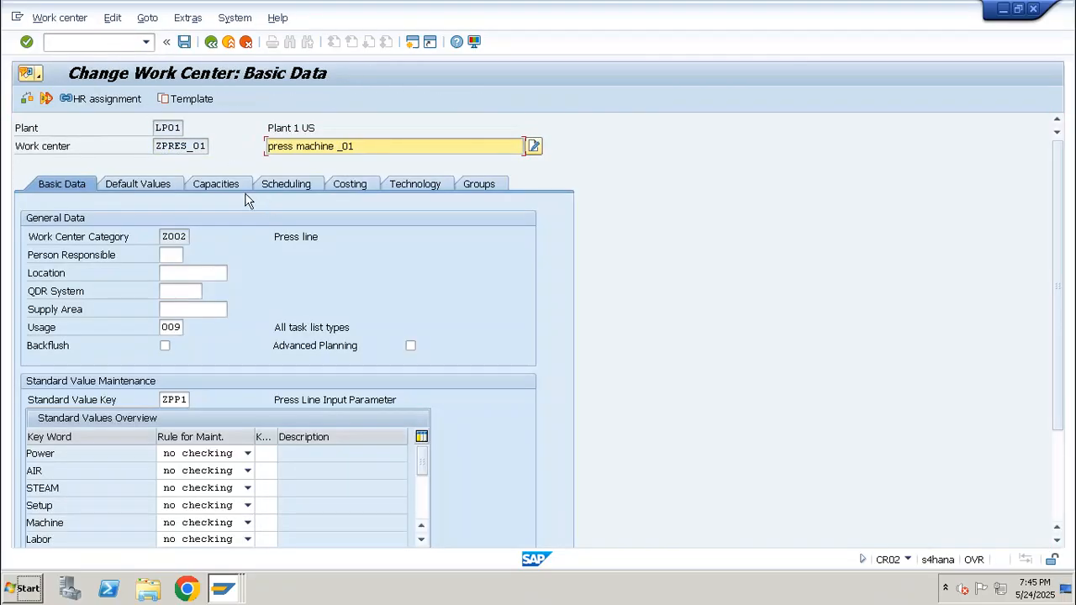
# Minimize the remote SAP session and mute the computer's speakers and the microphone in the Google Meet call.
pyautogui.moveTo(464, 4)
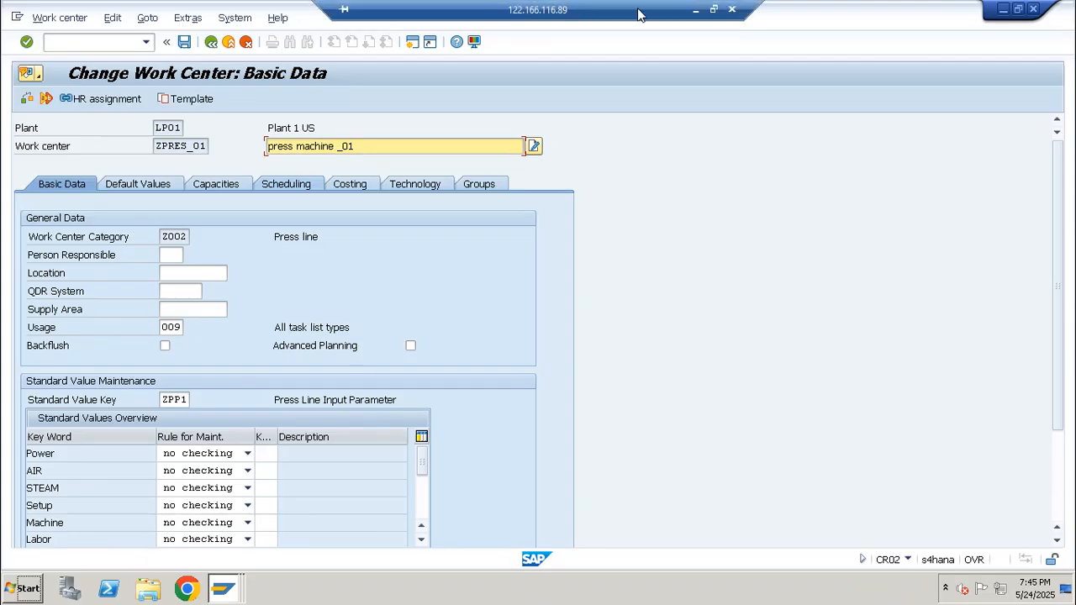
pyautogui.click(693, 9)
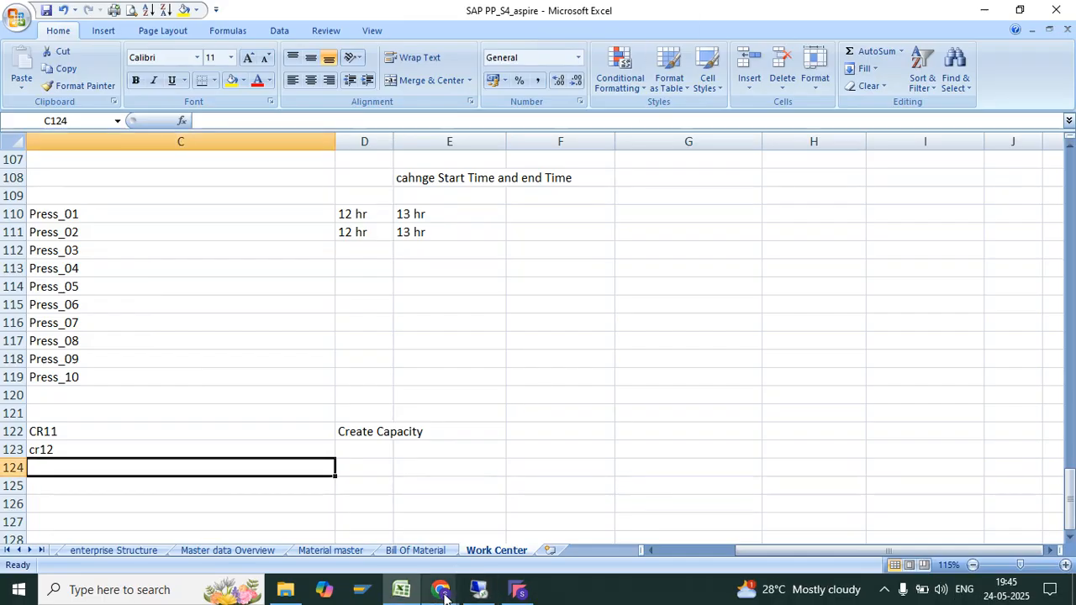
pyautogui.click(922, 589)
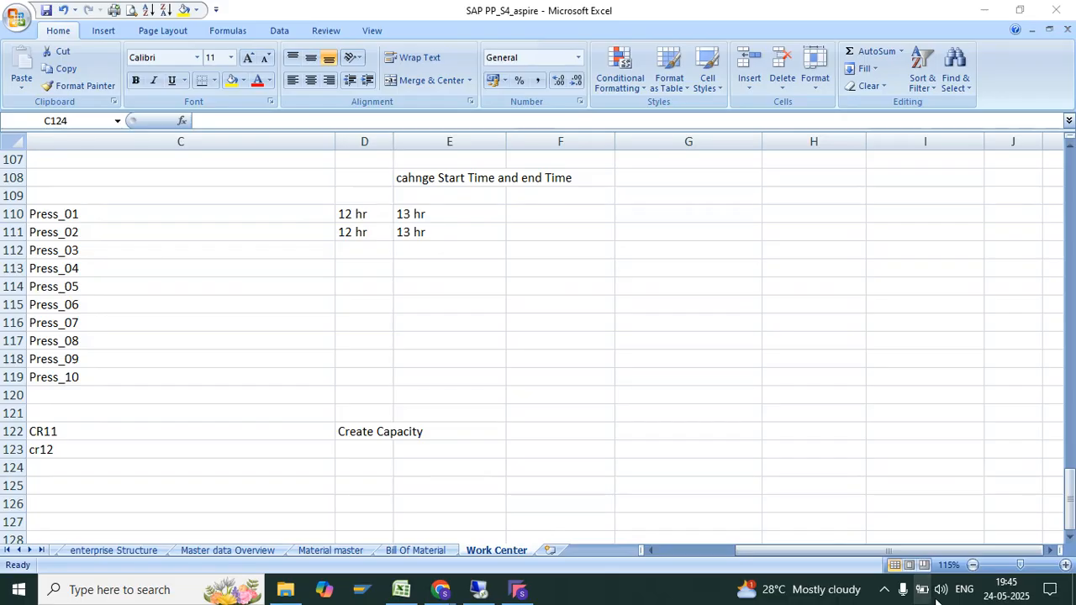
pyautogui.click(940, 590)
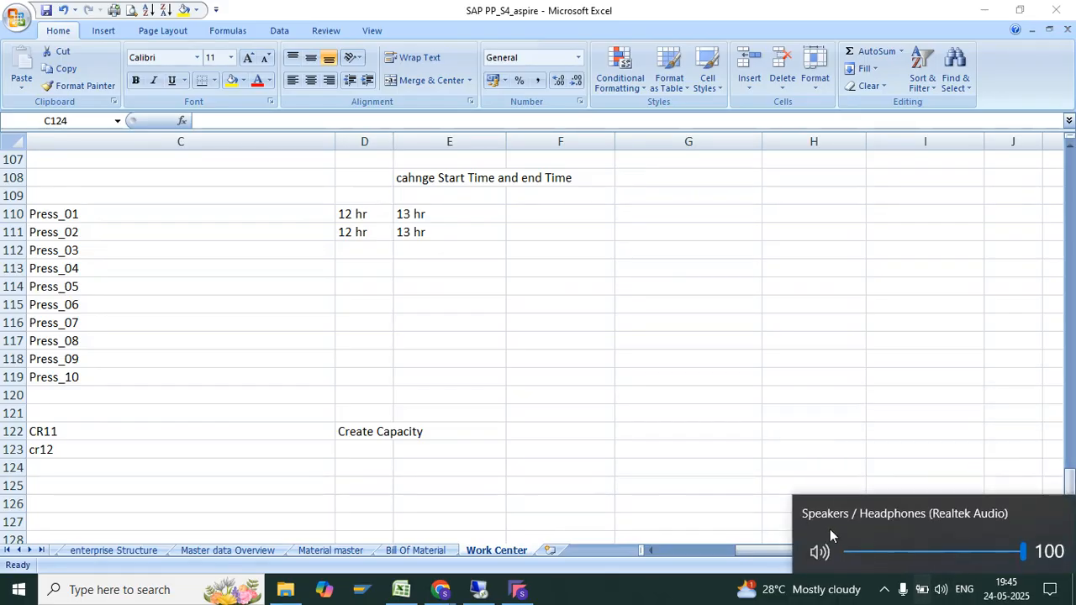
pyautogui.click(824, 552)
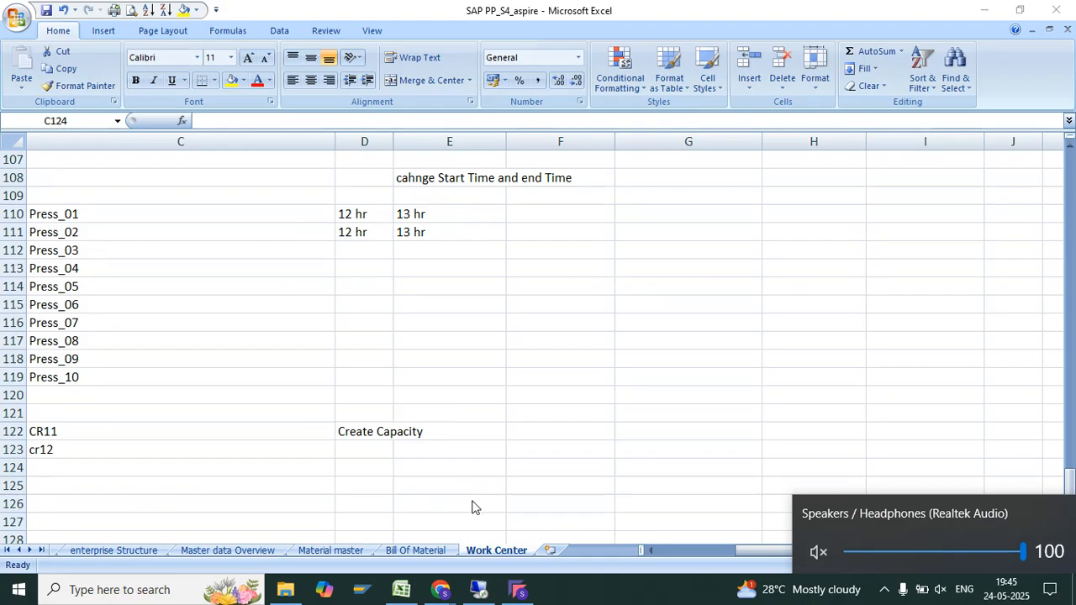
pyautogui.click(435, 591)
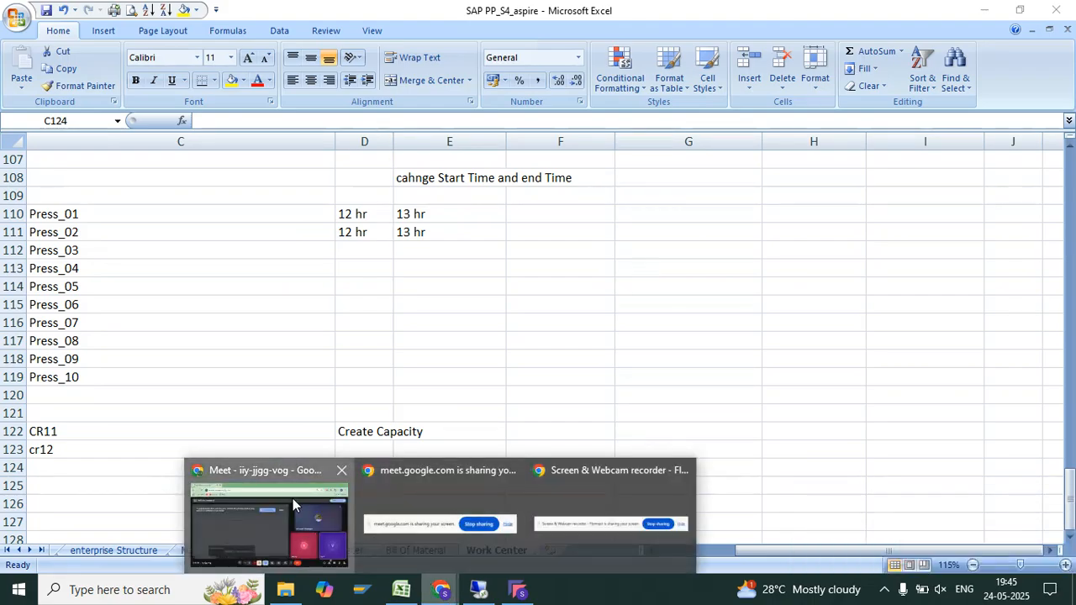
pyautogui.click(293, 498)
pyautogui.click(400, 546)
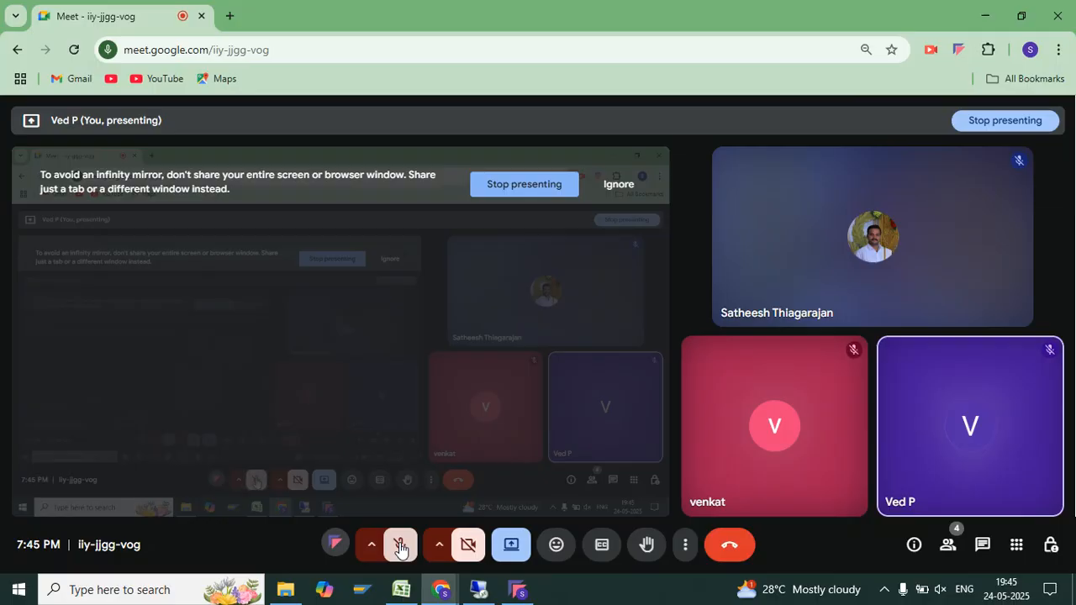
pyautogui.hotkey('alt', 'Tab')
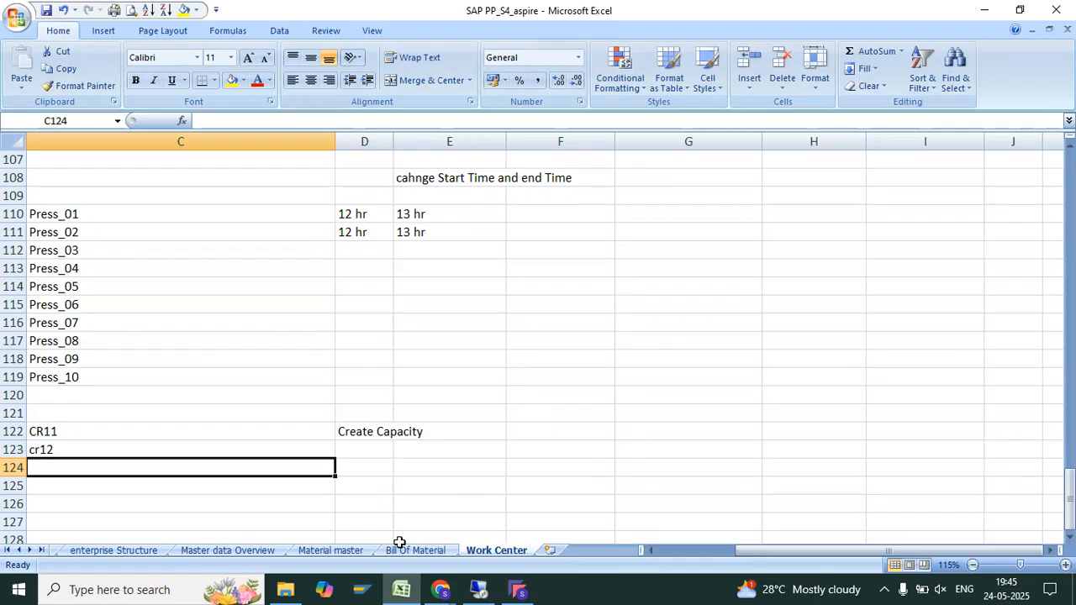
pyautogui.scroll(14, 399, 542)
pyautogui.scroll(-14, 399, 542)
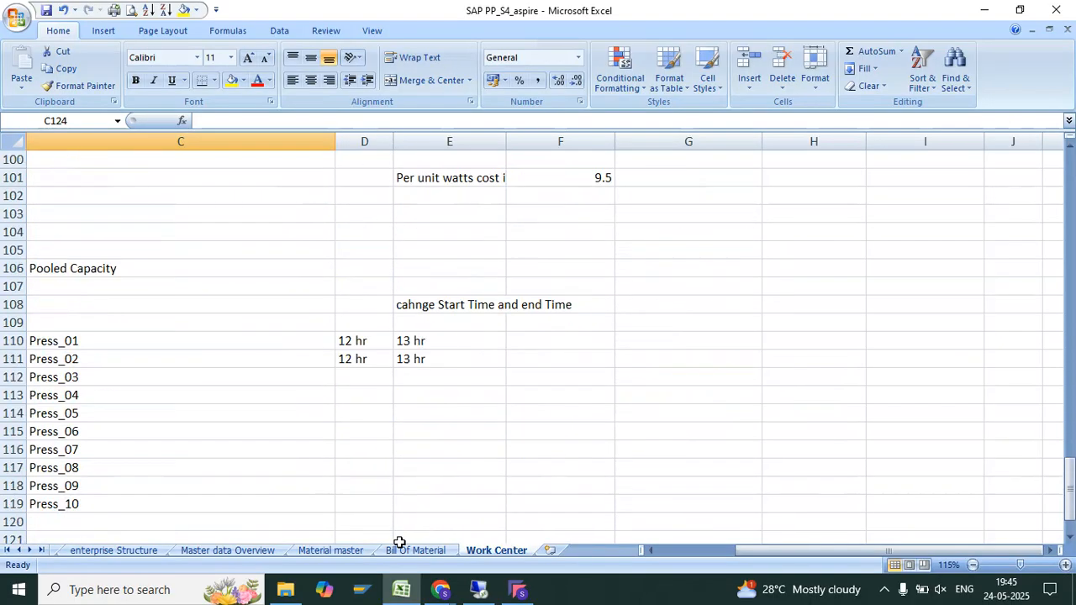
# Return to the Google Meet call and unmute the microphone and the computer's speakers.
pyautogui.moveTo(440, 589)
pyautogui.click(319, 496)
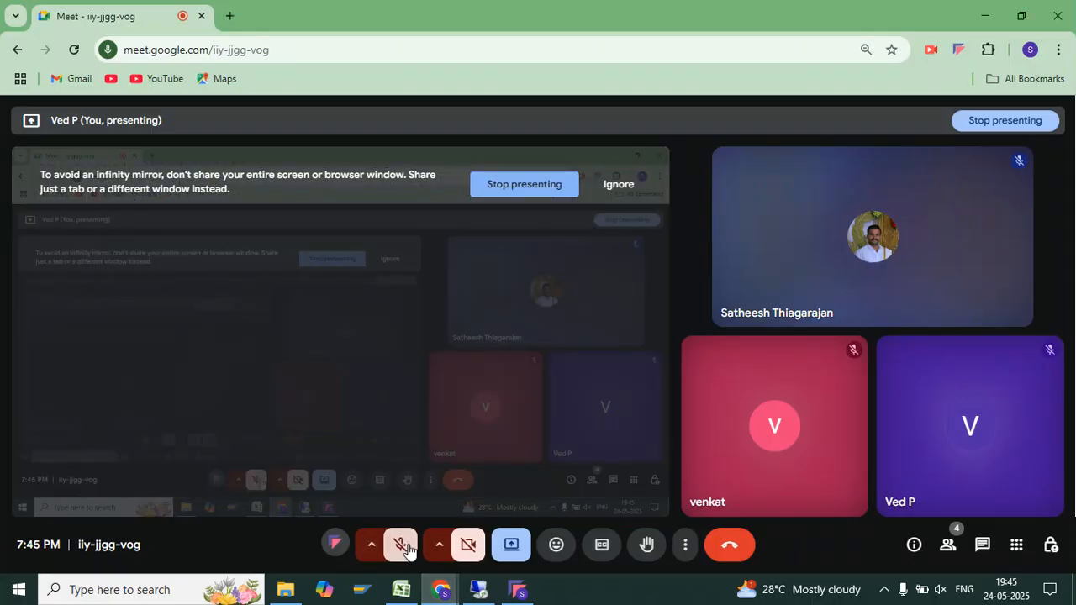
pyautogui.click(940, 588)
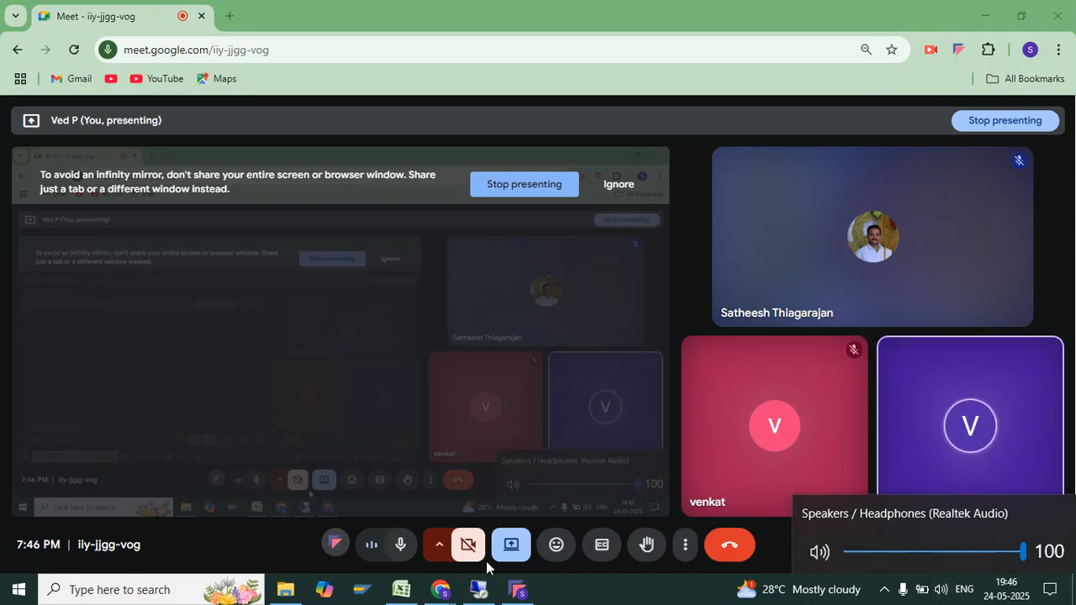
# Switch back to SAP and examine the capacity 001 header of ZPRES_01 and its available capacity intervals and shifts.
pyautogui.hotkey('alt', 'Tab')
pyautogui.hotkey('alt', 'Tab')
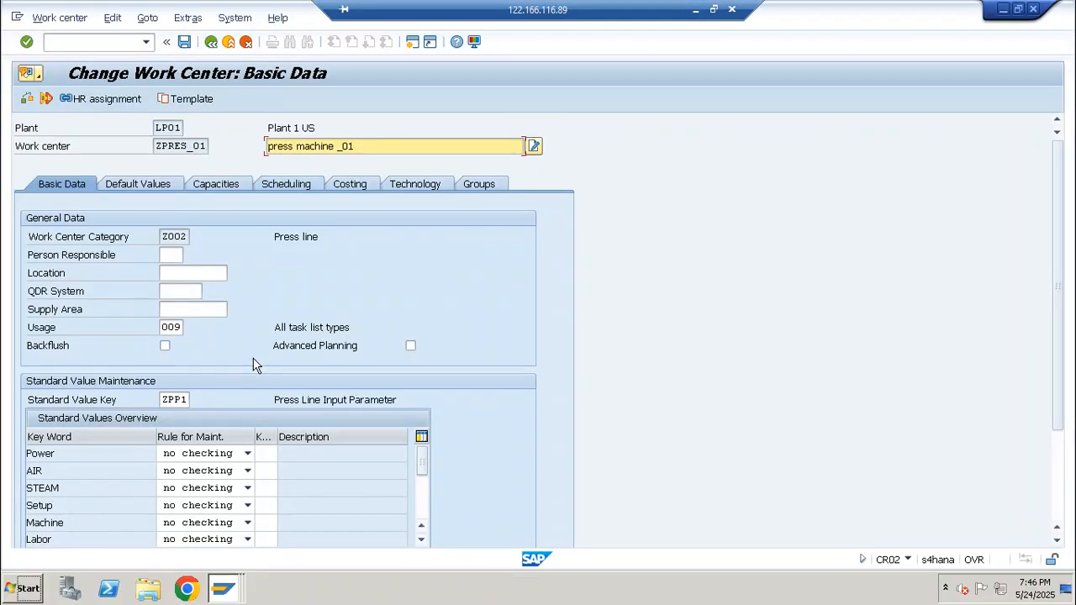
pyautogui.click(216, 183)
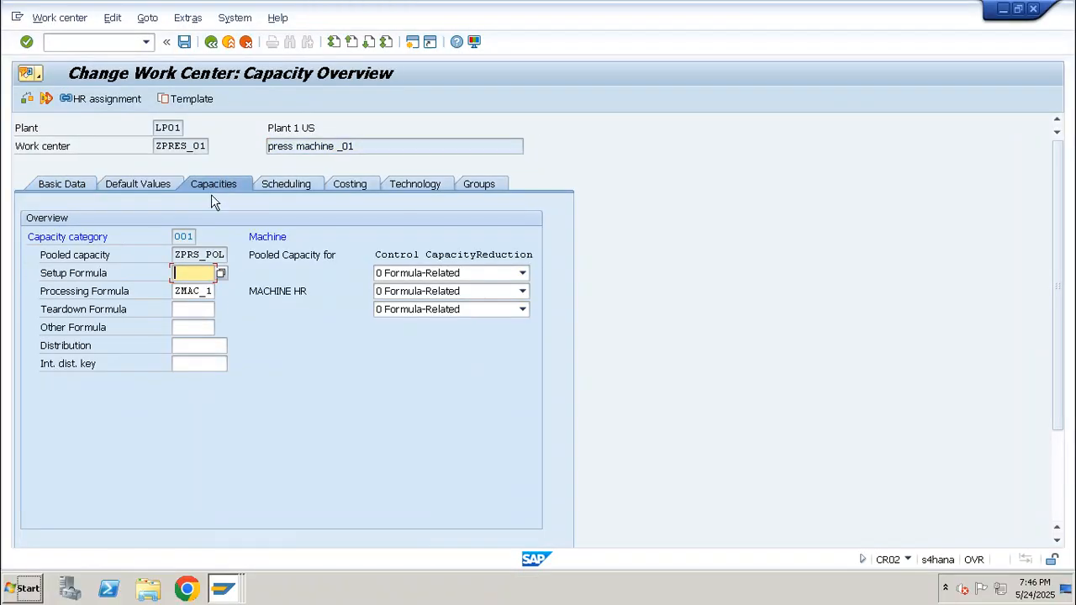
pyautogui.doubleClick(188, 235)
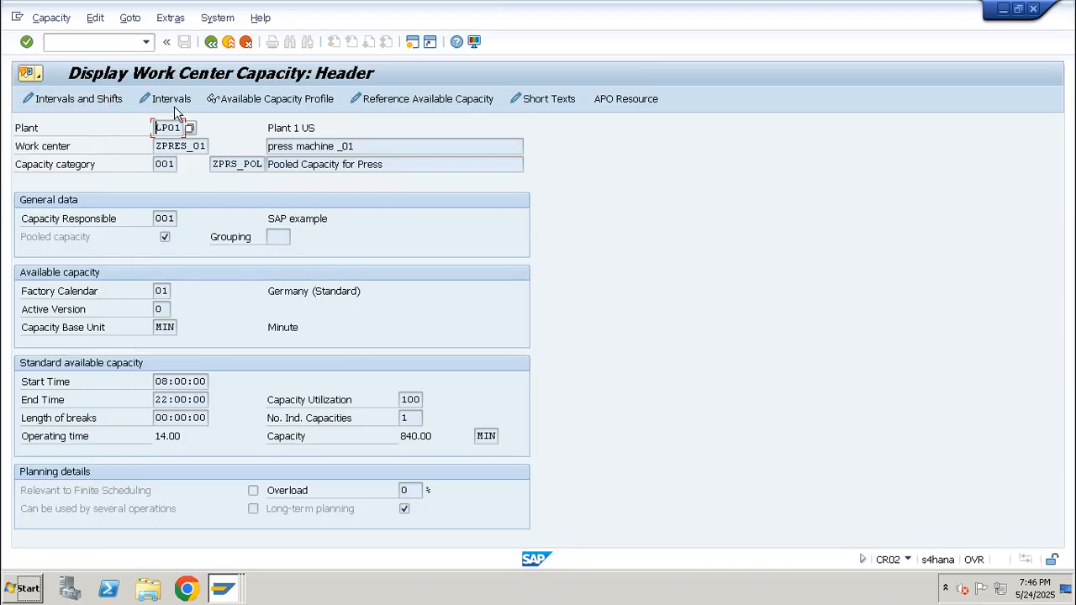
pyautogui.click(117, 41)
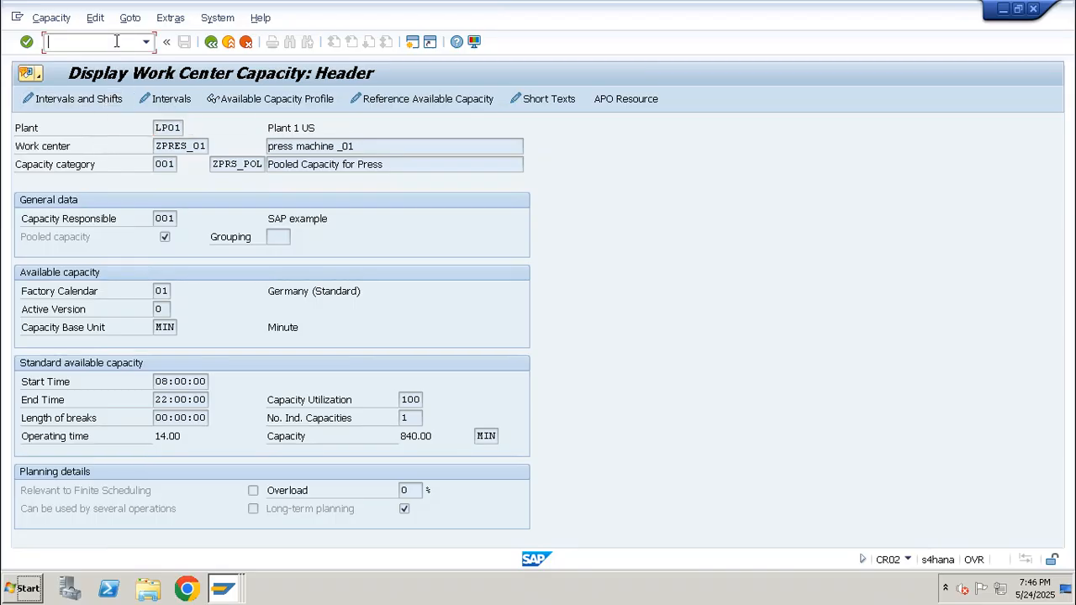
pyautogui.click(105, 98)
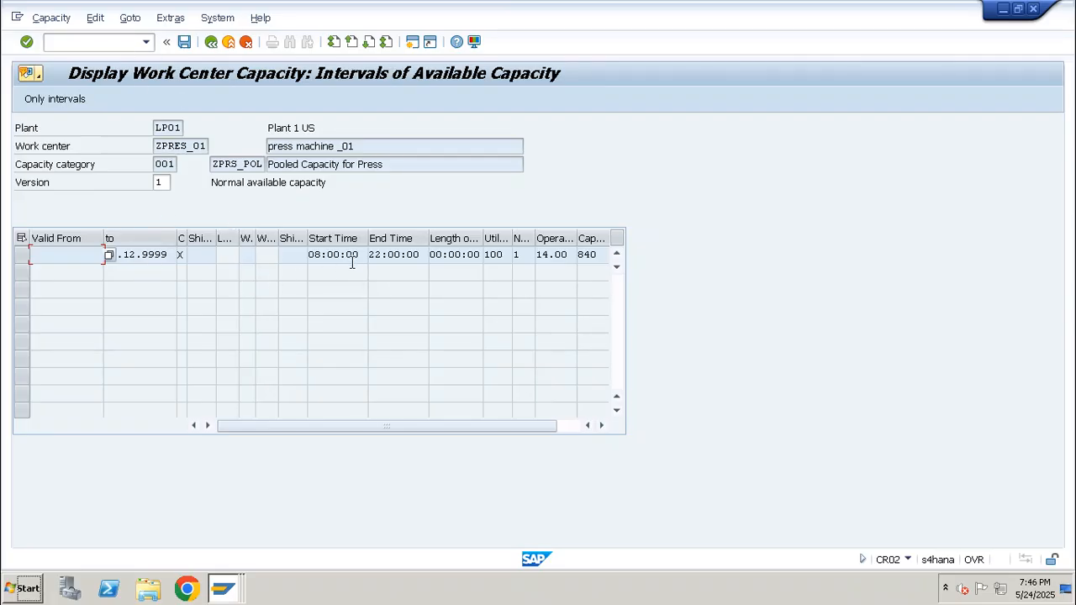
# Open pooled capacity ZPRS_POL in the Change Capacity transaction CR12.
pyautogui.click(106, 41)
pyautogui.write('/NCR12')
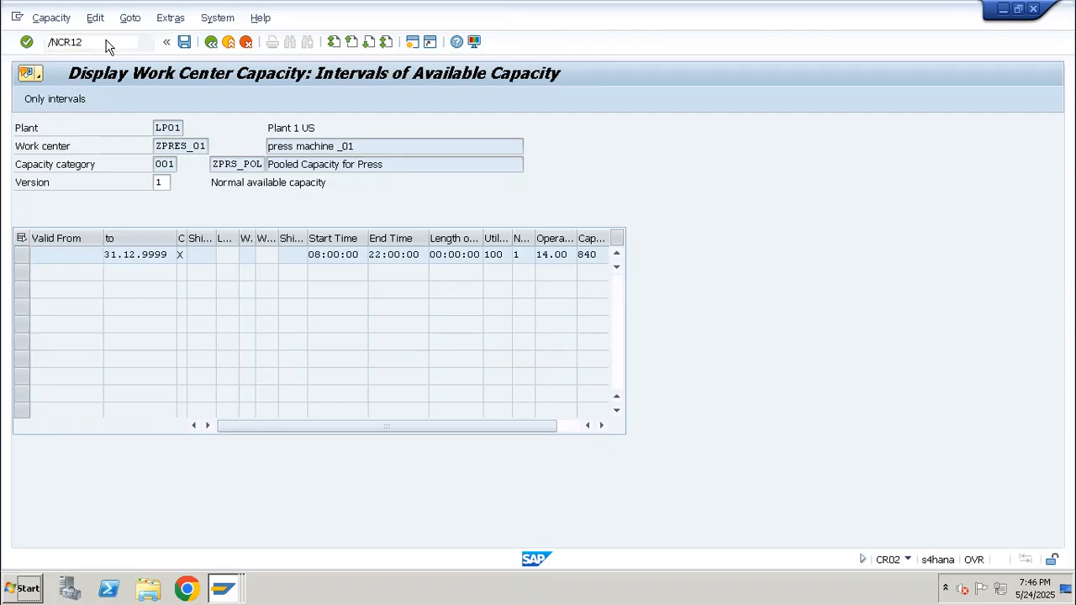
pyautogui.press('Return')
pyautogui.press('Return')
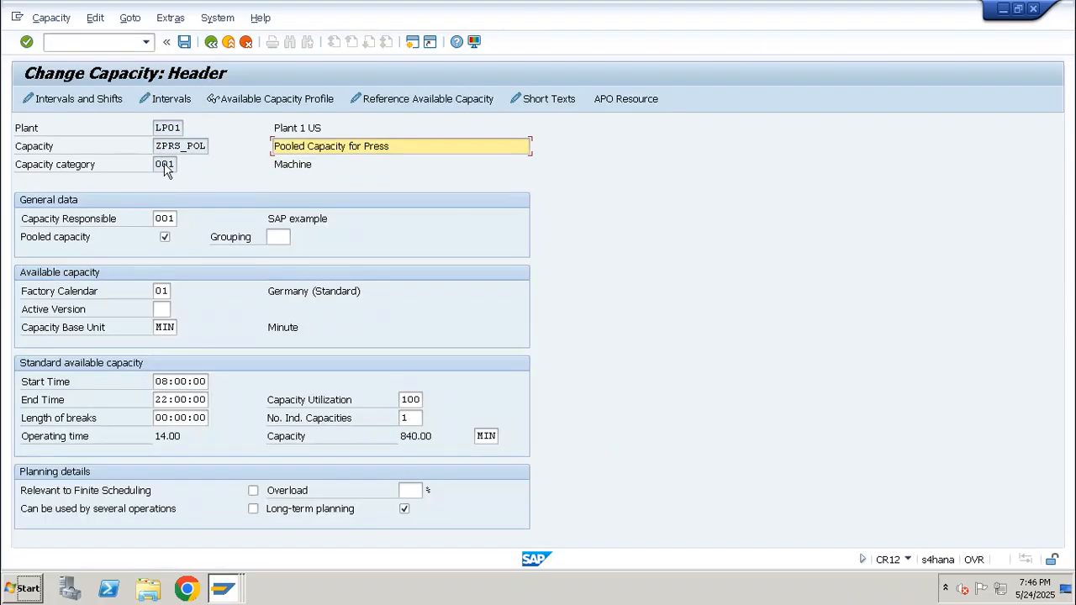
# Examine the validity date and the start and end times in the capacity's intervals and shifts, and return to the header.
pyautogui.click(76, 99)
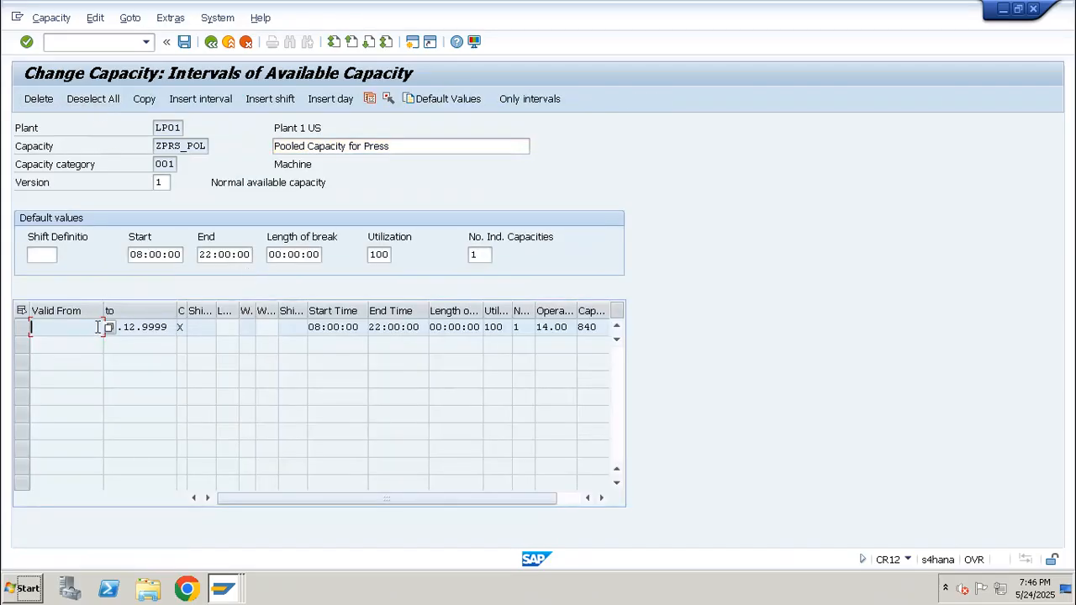
pyautogui.moveTo(157, 328); pyautogui.dragTo(108, 330)
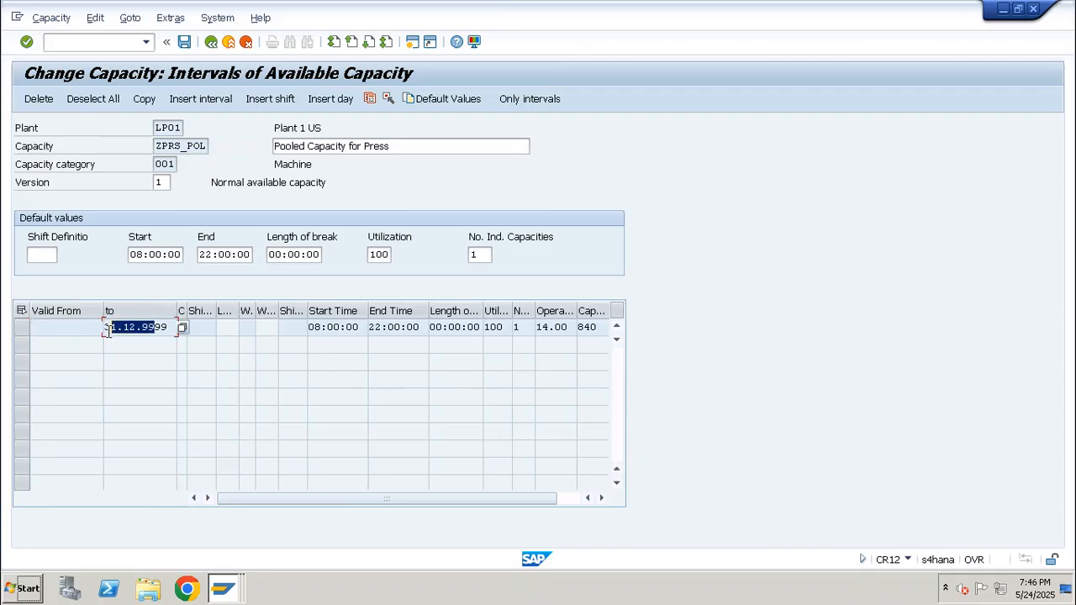
pyautogui.moveTo(309, 327); pyautogui.dragTo(370, 330)
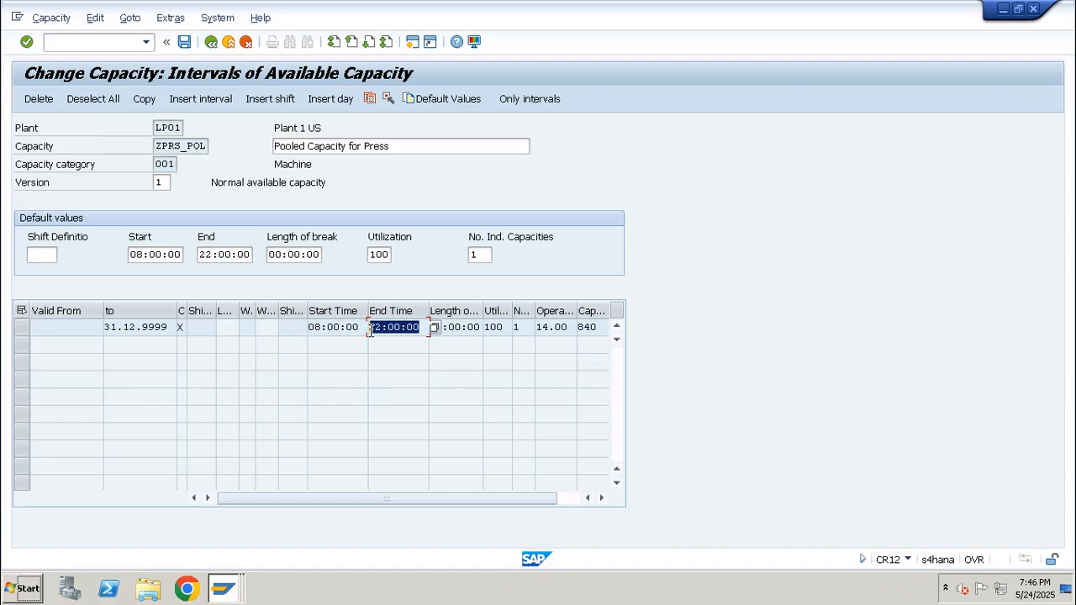
pyautogui.click(212, 42)
# Set the end time of pooled capacity ZPRS_POL to 20:00:00 in the header.
pyautogui.click(185, 400)
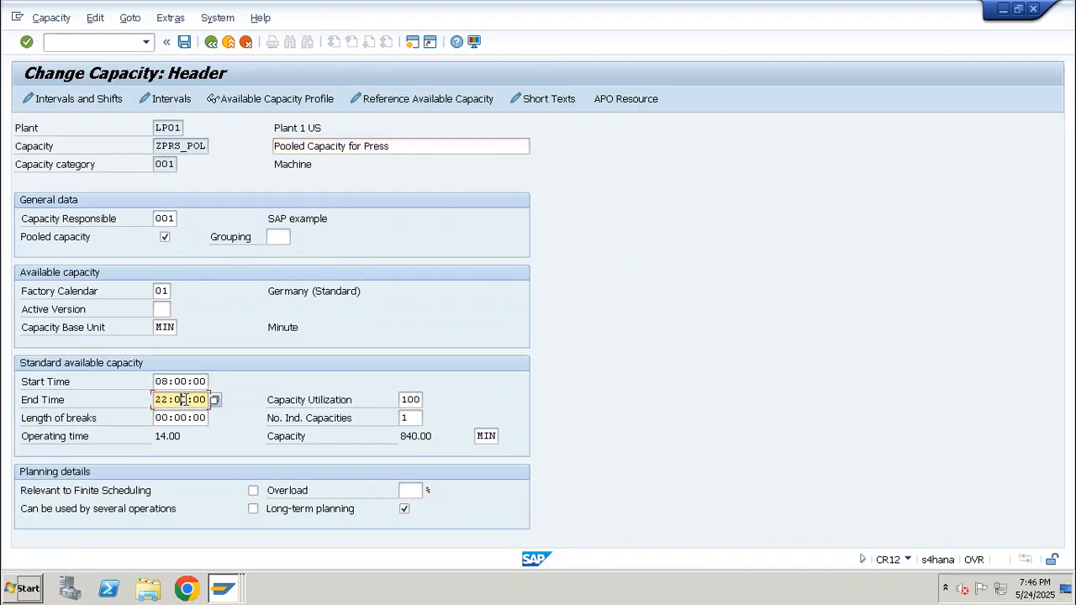
pyautogui.doubleClick(186, 400)
pyautogui.press('BackSpace')
pyautogui.press('Down')
pyautogui.press('Down')
pyautogui.press('Return')
pyautogui.press('Return')
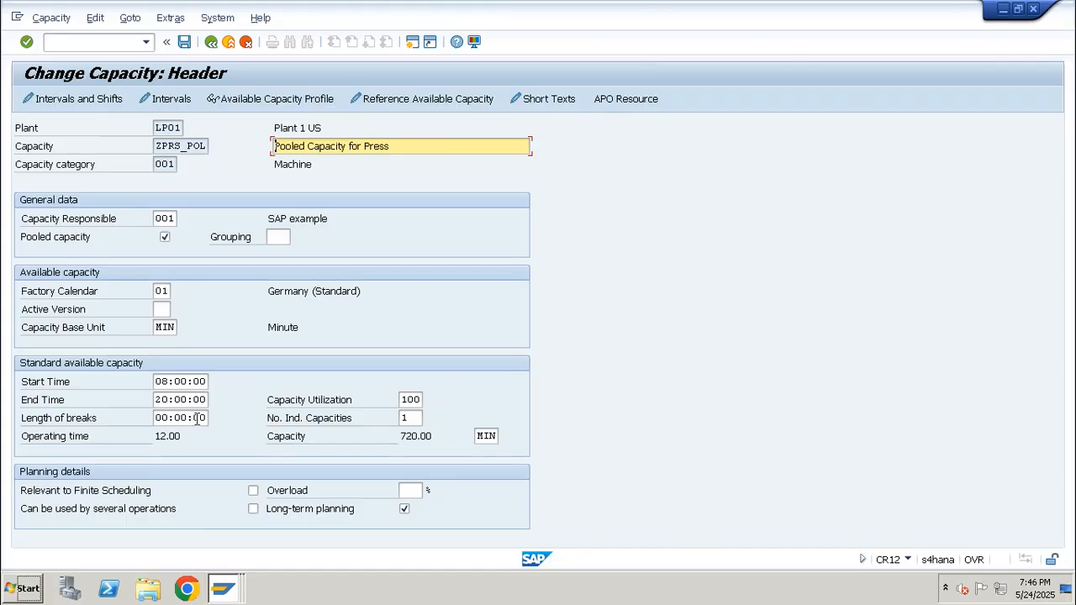
# Save the header change of pooled capacity ZPRS_POL, reopen the capacity and display its intervals and shifts.
pyautogui.hotkey('ctrl', 's')
pyautogui.press('Return')
pyautogui.click(67, 105)
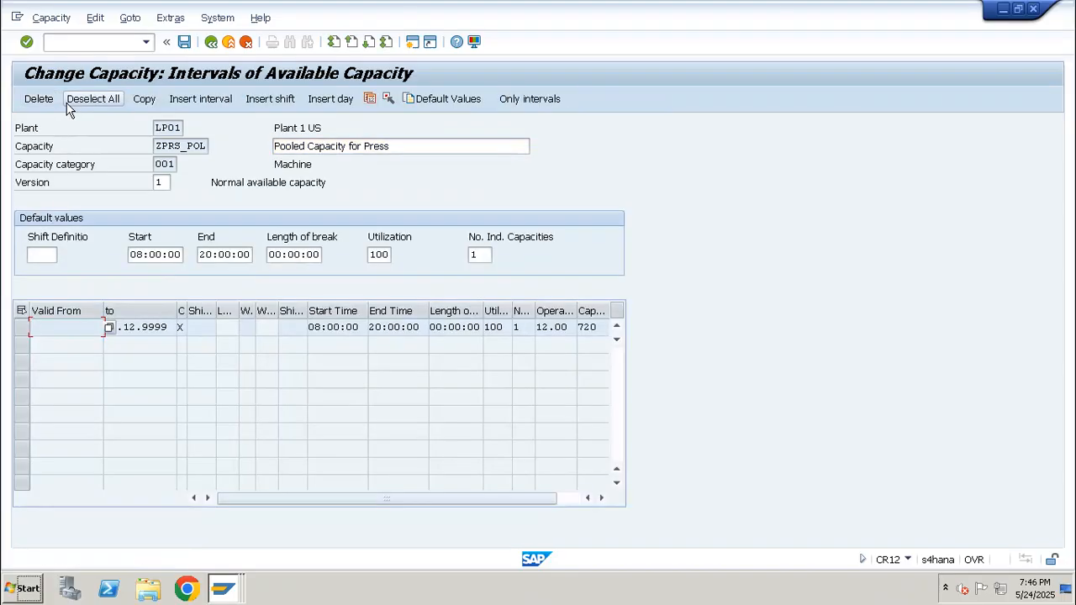
# Examine the standard interval's validity end date, start and end times, break length, operating time and capacity.
pyautogui.click(171, 327)
pyautogui.moveTo(128, 325); pyautogui.dragTo(109, 328)
pyautogui.moveTo(360, 329); pyautogui.dragTo(309, 328)
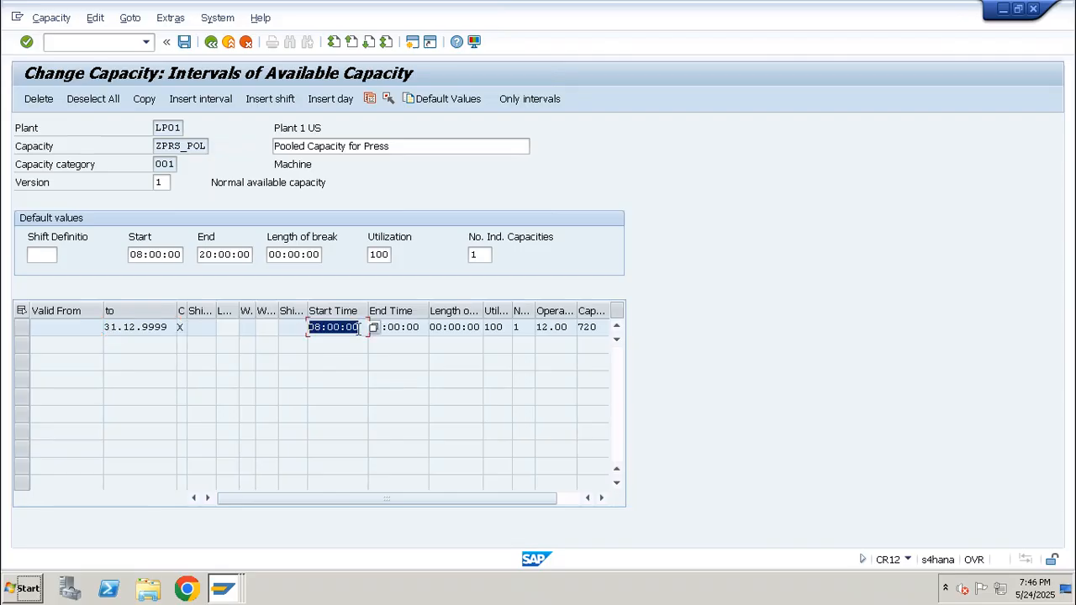
pyautogui.click(419, 329)
pyautogui.moveTo(419, 329); pyautogui.dragTo(369, 328)
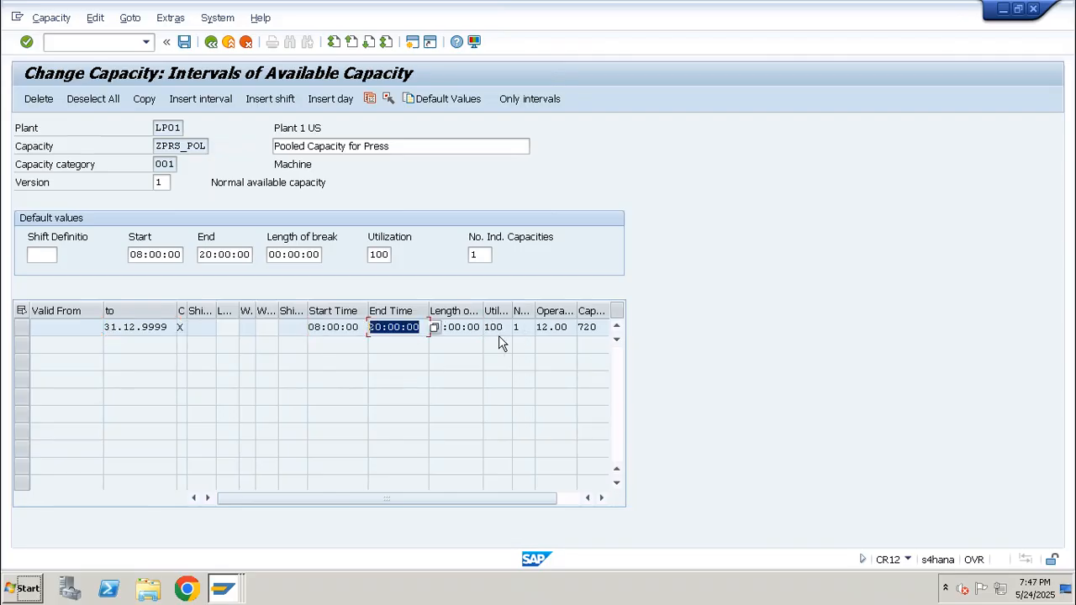
pyautogui.click(462, 328)
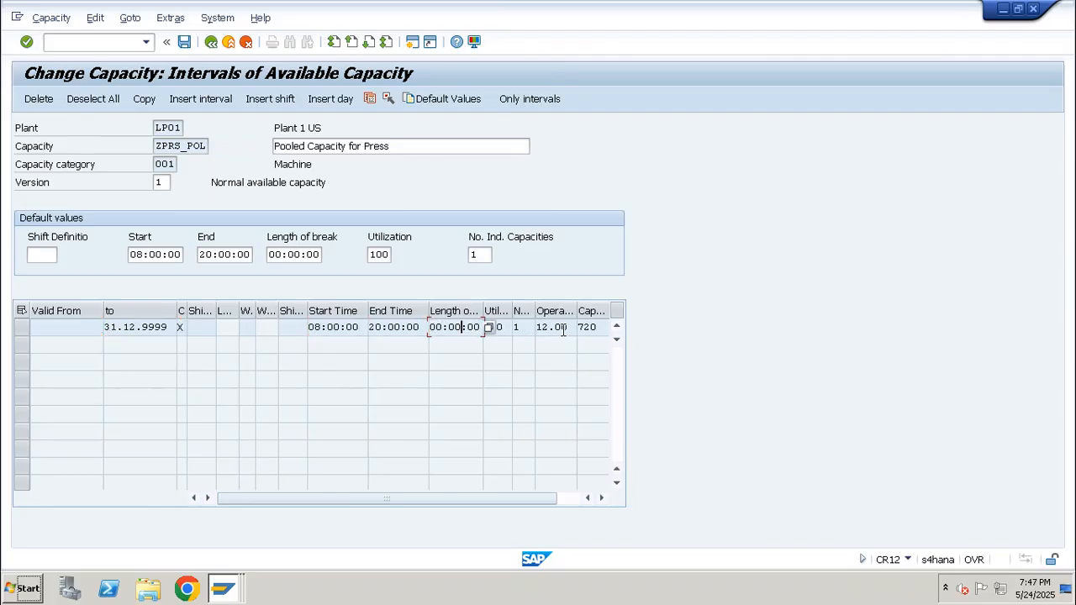
pyautogui.moveTo(565, 327)
pyautogui.mouseDown()
pyautogui.moveTo(536, 327)
pyautogui.moveTo(577, 328)
pyautogui.mouseUp()
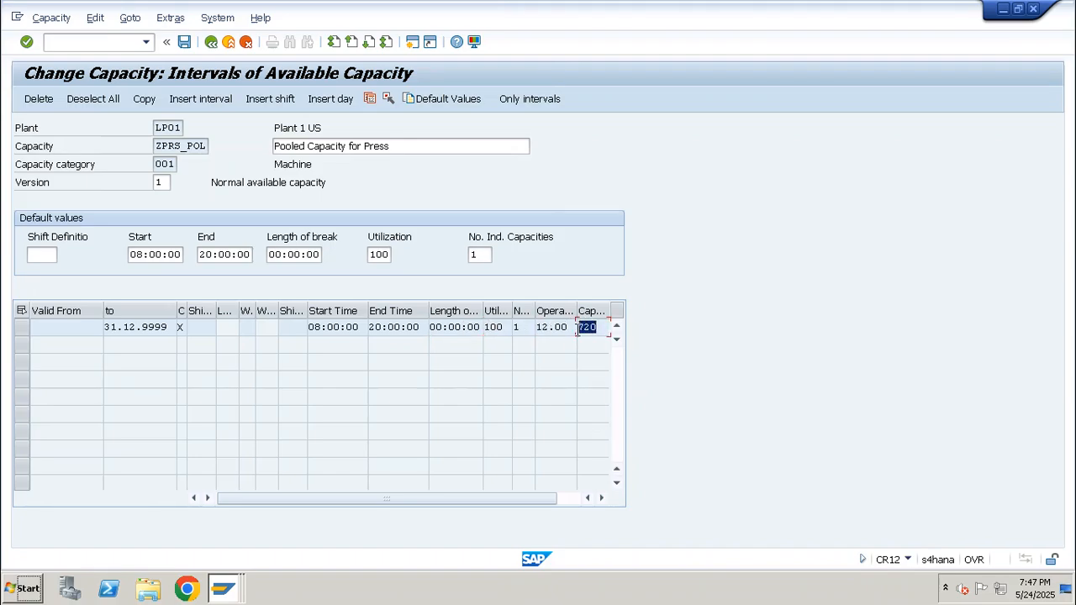
# Insert a new available capacity interval for ZPRS_POL valid from 24.05.2025 to 31.05.2025.
pyautogui.click(204, 101)
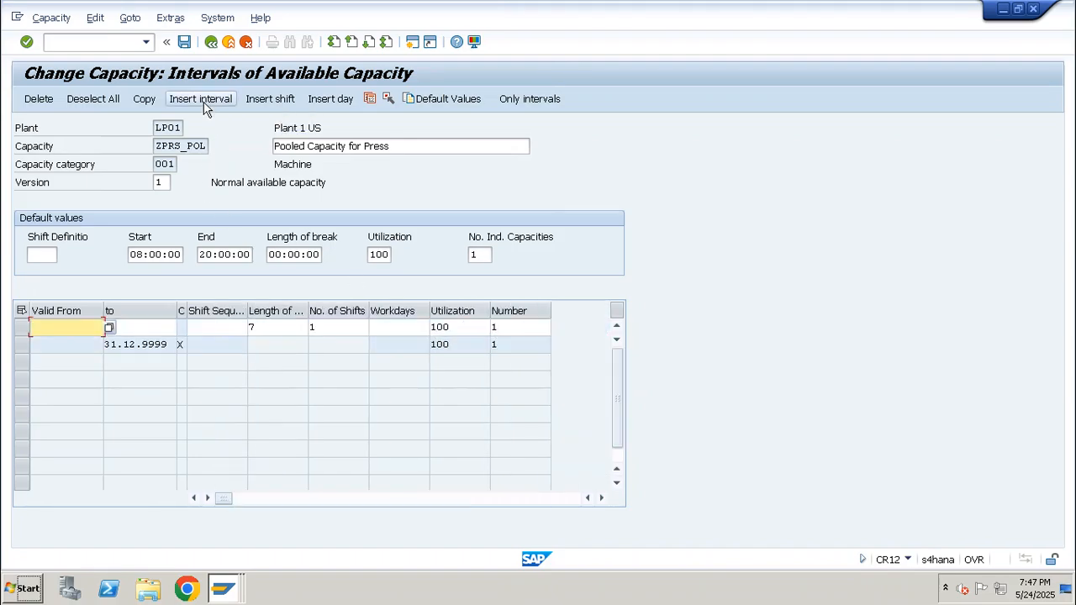
pyautogui.click(140, 327)
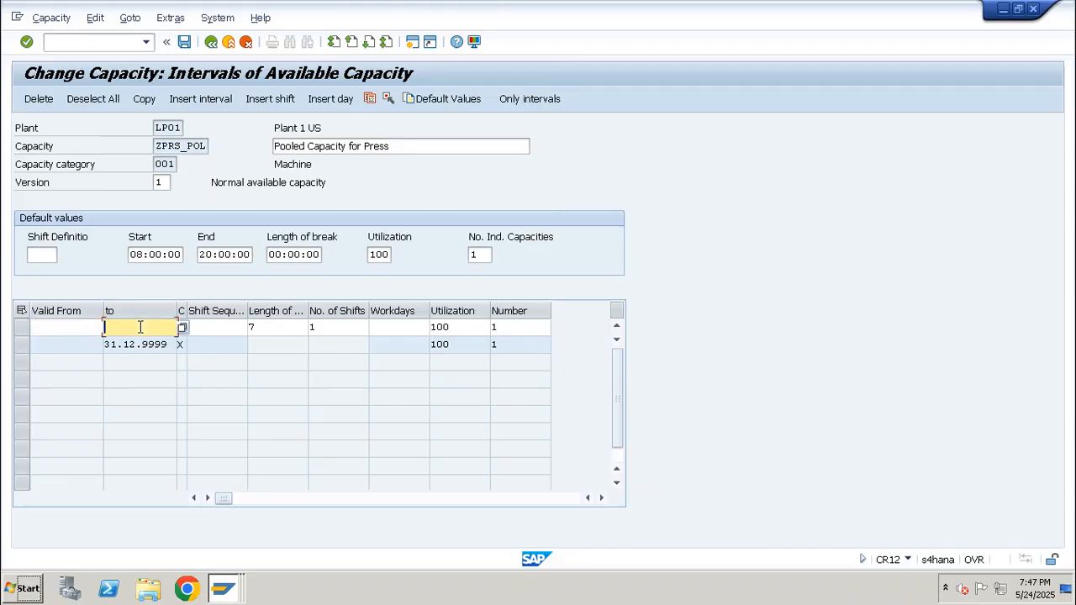
pyautogui.click(1032, 588)
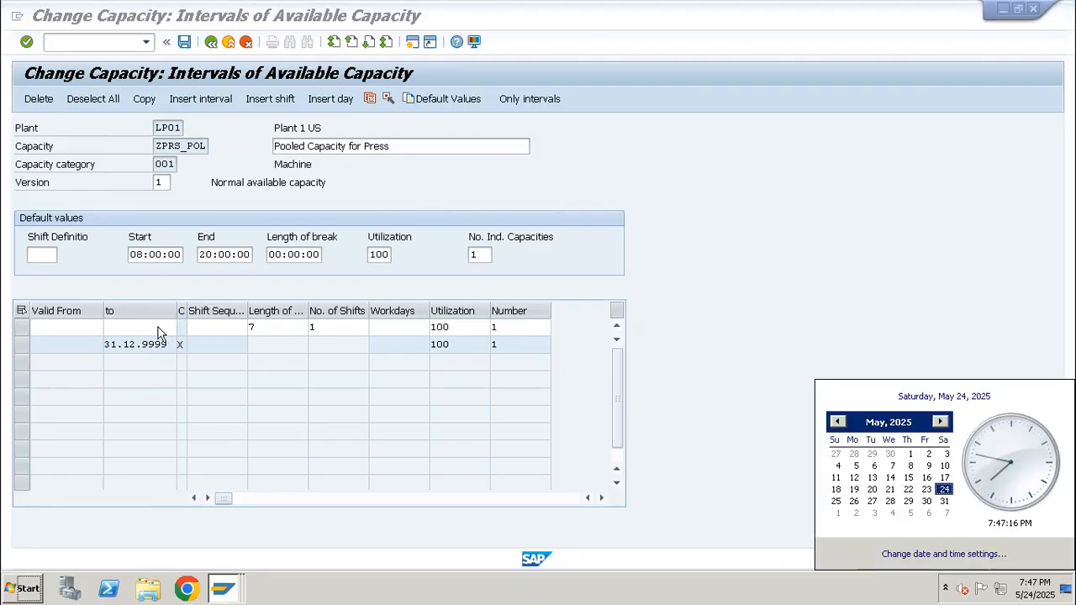
pyautogui.click(160, 327)
pyautogui.write('31.')
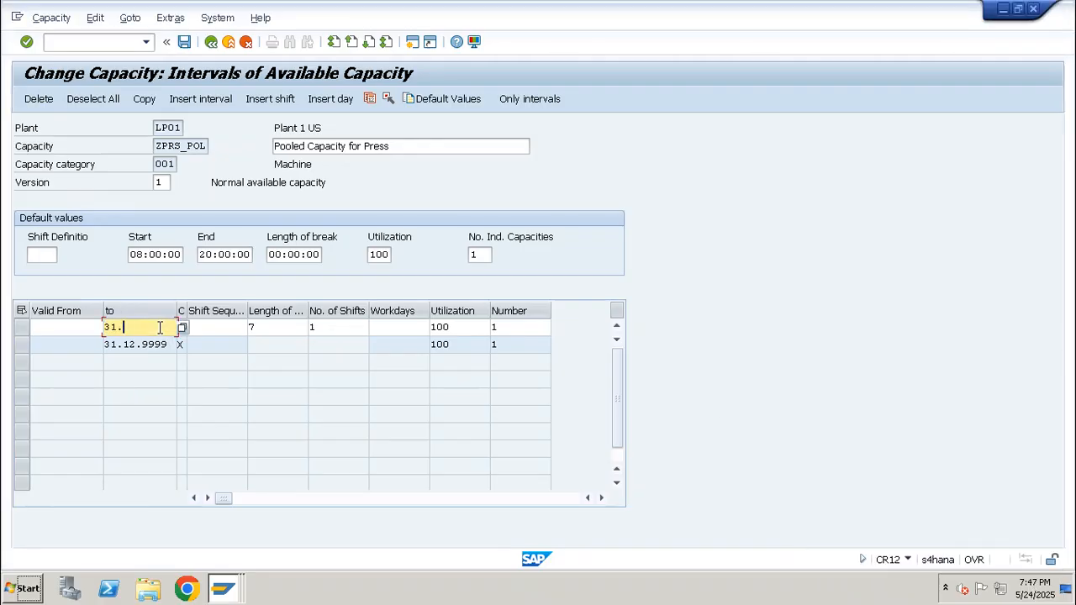
pyautogui.write('05.2025')
pyautogui.press('Return')
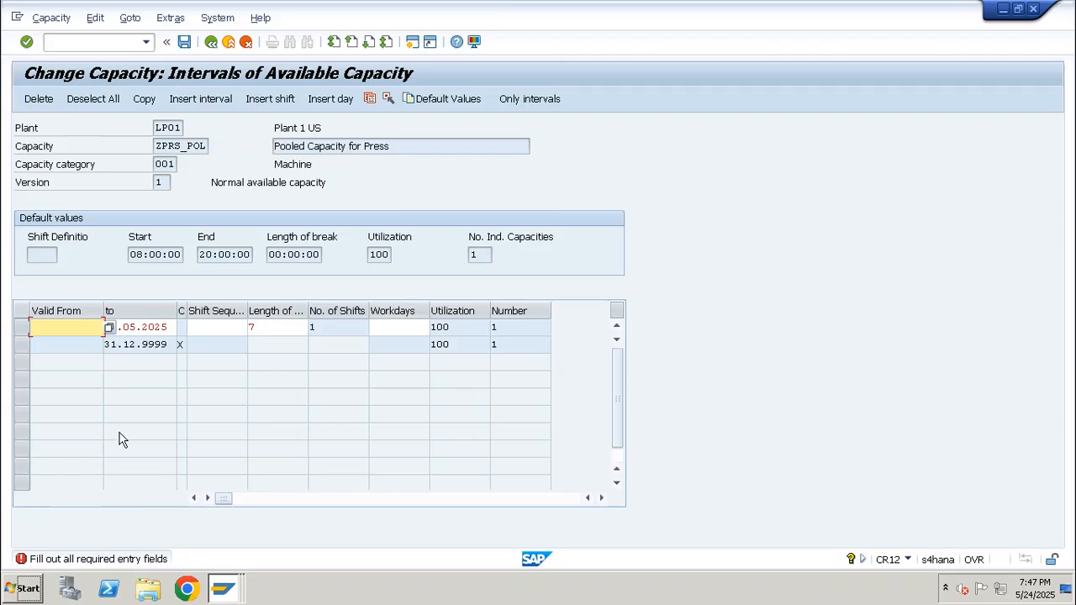
pyautogui.write('24.0')
pyautogui.write('520')
pyautogui.write('.2025')
pyautogui.press('Return')
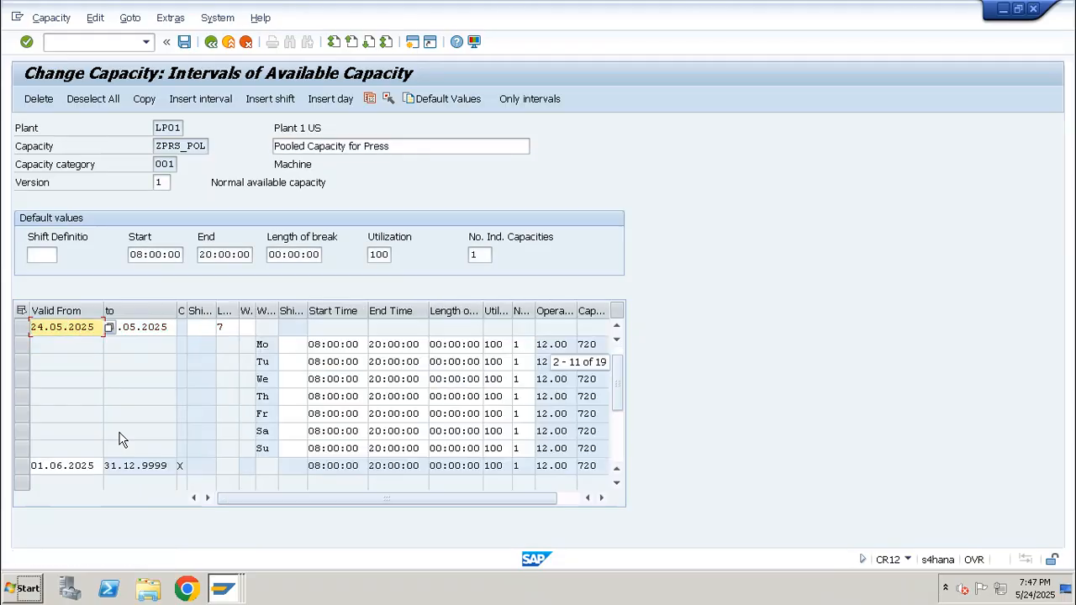
# Check the new interval's cycle length and weekdays, and set Monday's end time to 22:00:00.
pyautogui.doubleClick(228, 327)
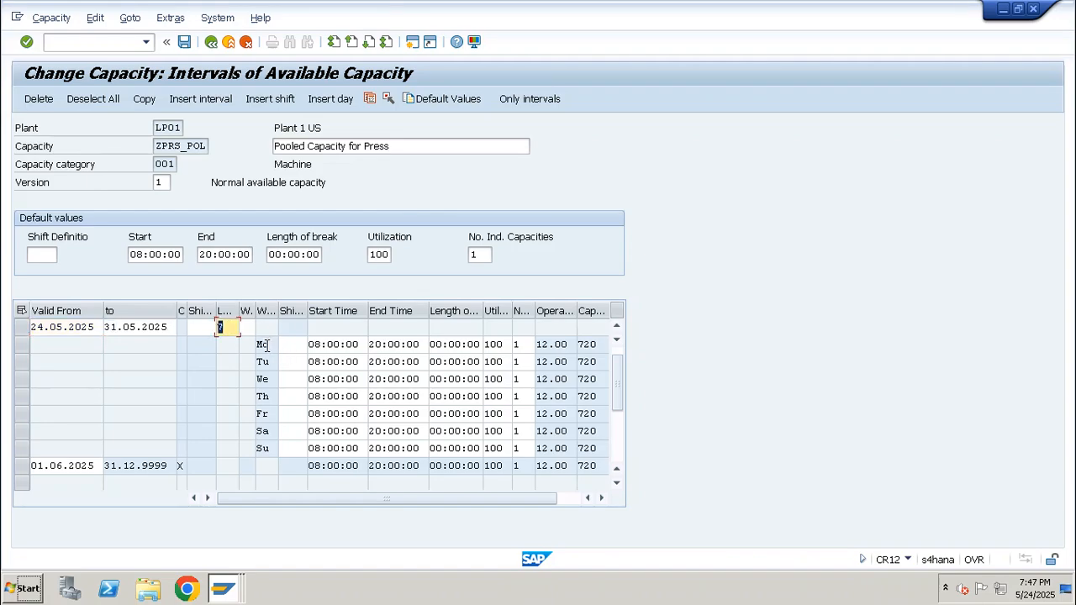
pyautogui.click(267, 415)
pyautogui.click(269, 448)
pyautogui.moveTo(423, 347); pyautogui.dragTo(344, 347)
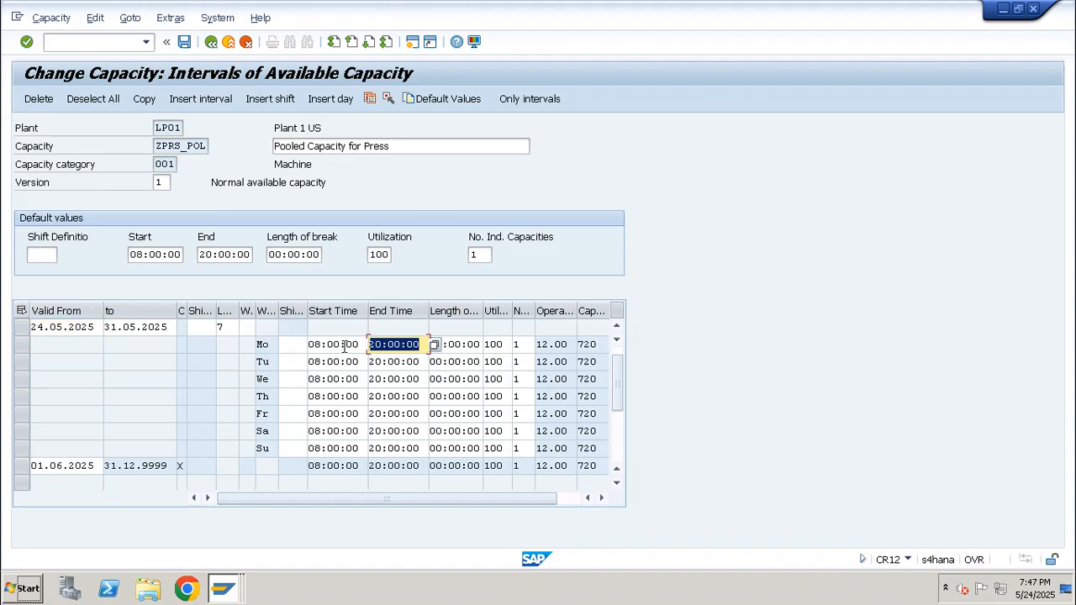
pyautogui.write('22')
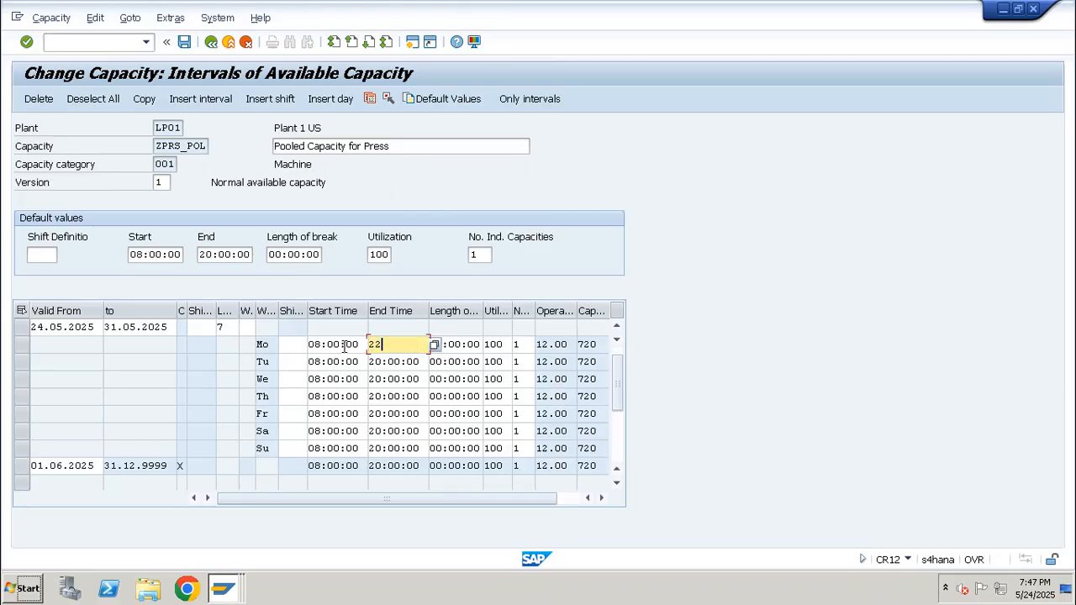
pyautogui.write(':00:00')
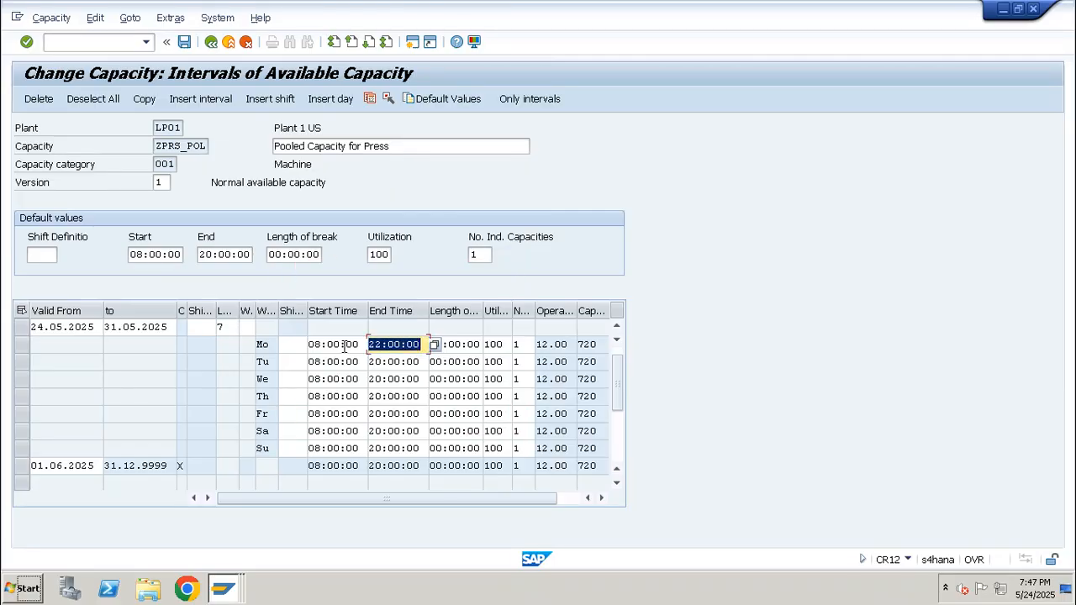
# Set the end times of Tuesday, Wednesday and Thursday in the new interval to 22:00:00.
pyautogui.press('Down')
pyautogui.press('Down')
pyautogui.press('Up')
pyautogui.hotkey('ctrl', 'a')
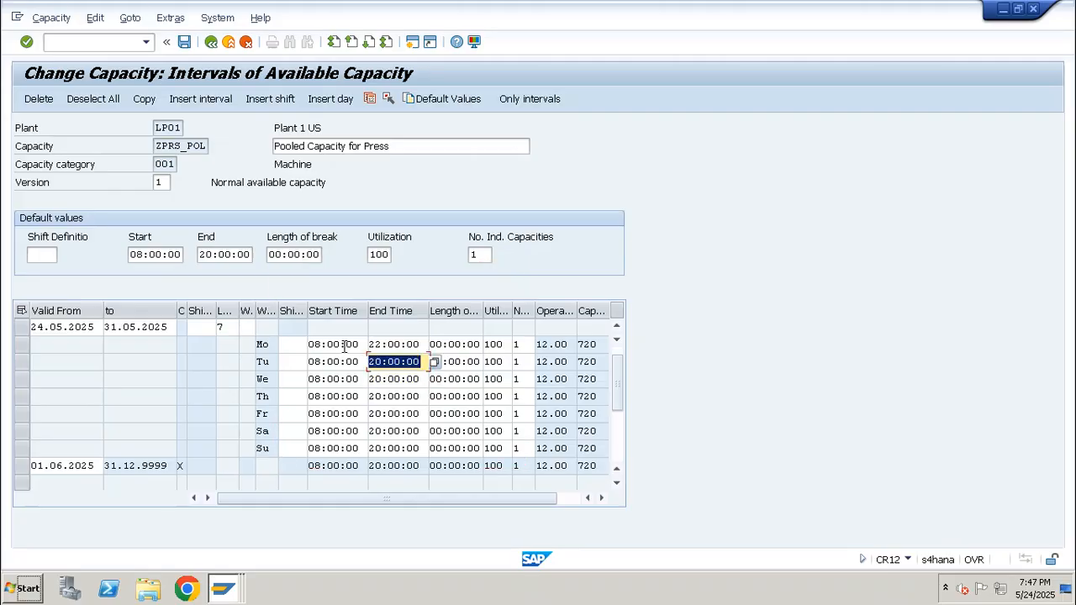
pyautogui.write('22:00:00')
pyautogui.press('Down')
pyautogui.hotkey('ctrl', 'a')
pyautogui.write('22:00:00')
pyautogui.press('Down')
pyautogui.hotkey('ctrl', 'a')
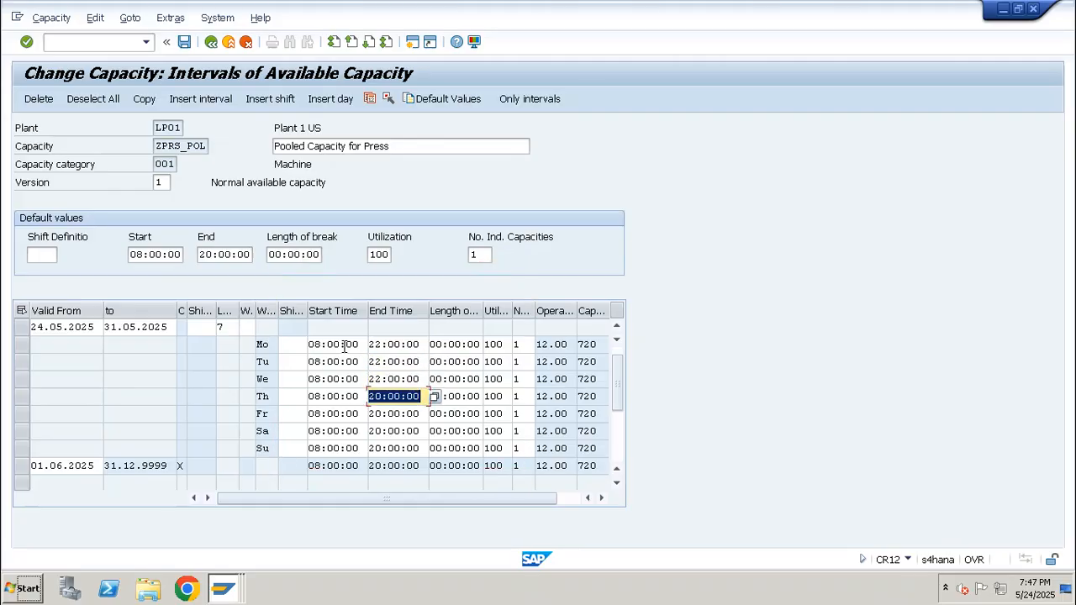
pyautogui.write('22:00:00')
pyautogui.press('Down')
pyautogui.hotkey('ctrl', 'a')
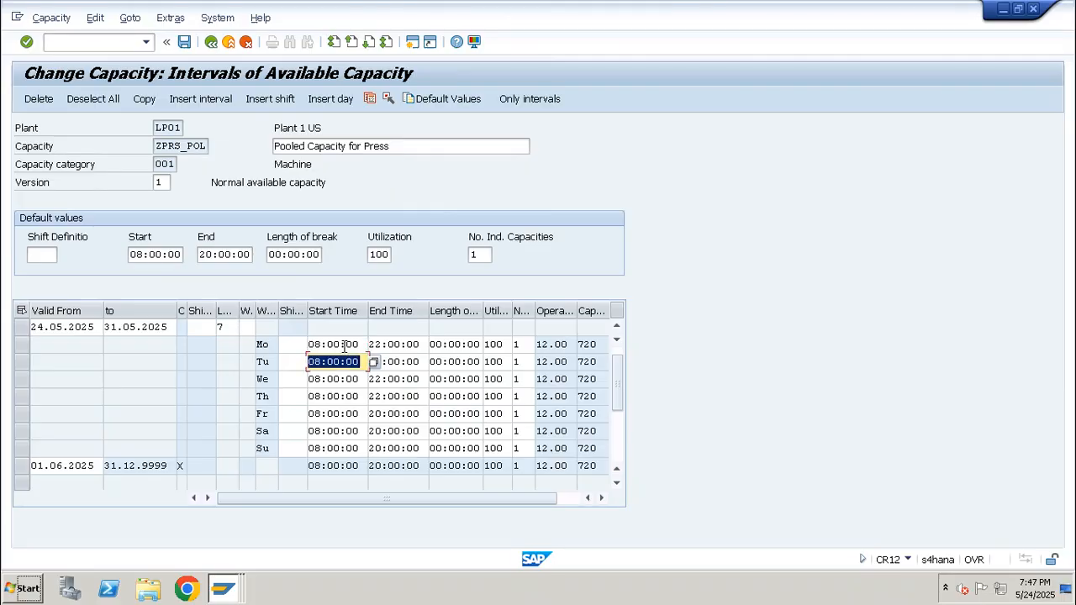
# Set the end times of Friday, Saturday and Sunday to 22:00:00 and apply the entries.
pyautogui.click(413, 416)
pyautogui.hotkey('ctrl', 'a')
pyautogui.write('22:00:00')
pyautogui.press('Down')
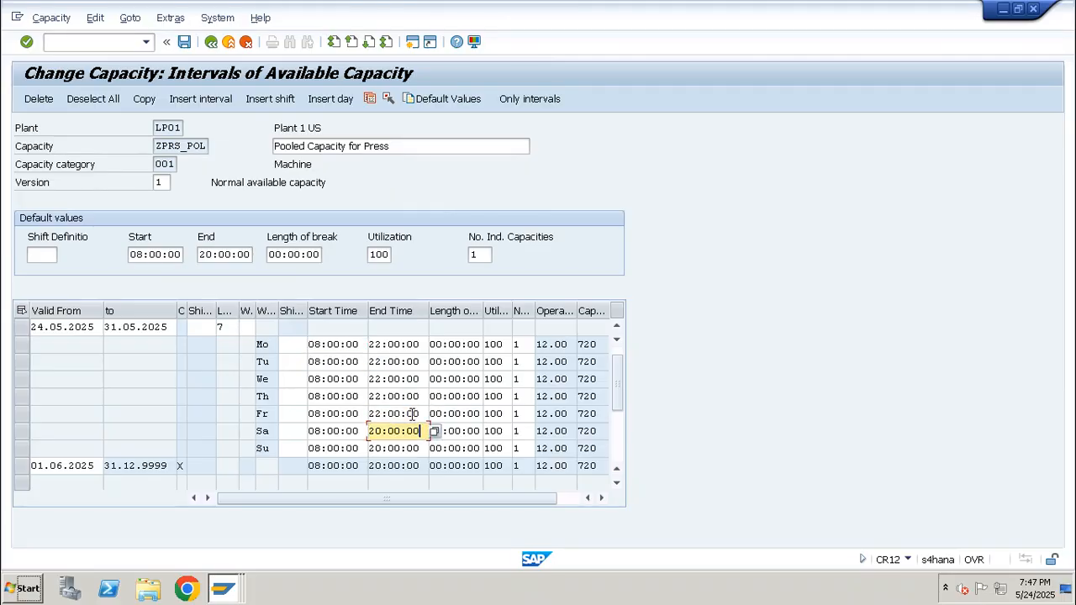
pyautogui.hotkey('ctrl', 'a')
pyautogui.write('22:00:00')
pyautogui.press('Down')
pyautogui.hotkey('ctrl', 'a')
pyautogui.write('22:00:00')
pyautogui.press('Return')
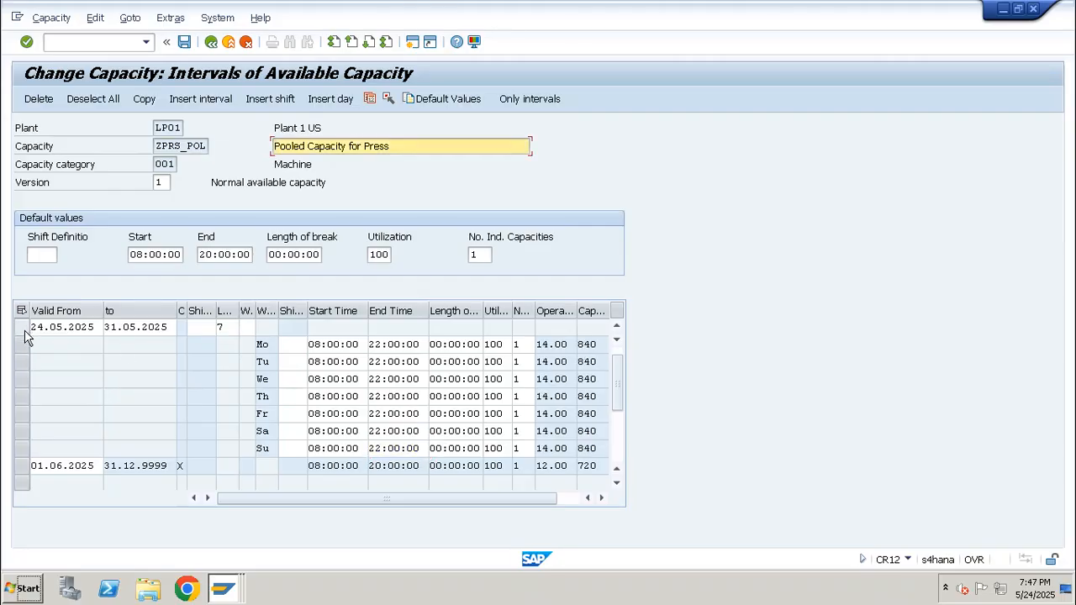
# Compare the validity dates and operating time of the new weekly interval with those of the interval that follows it.
pyautogui.doubleClick(94, 326)
pyautogui.doubleClick(233, 327)
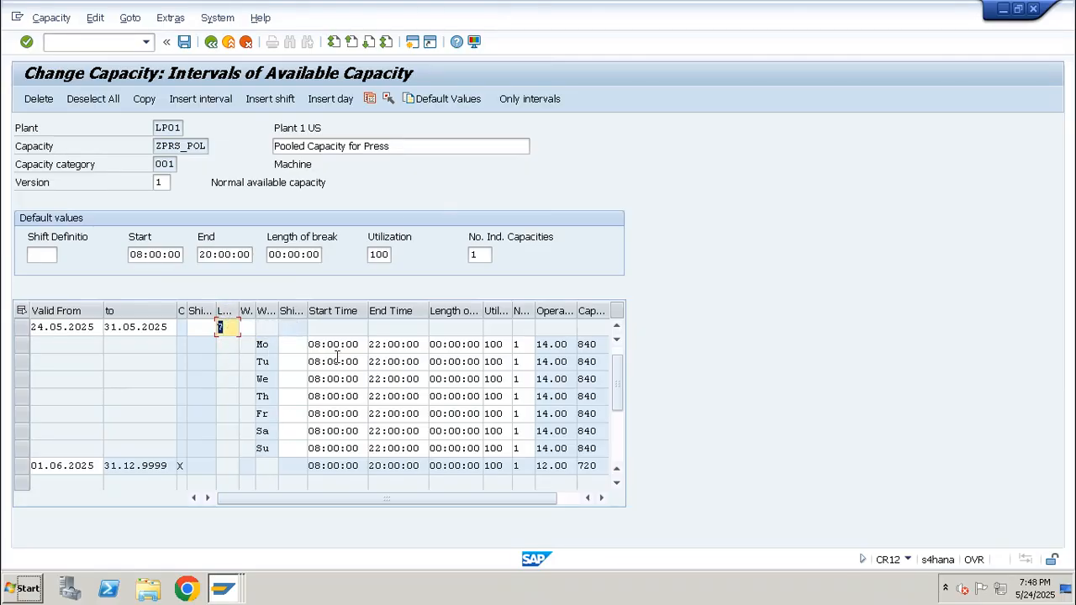
pyautogui.click(553, 345)
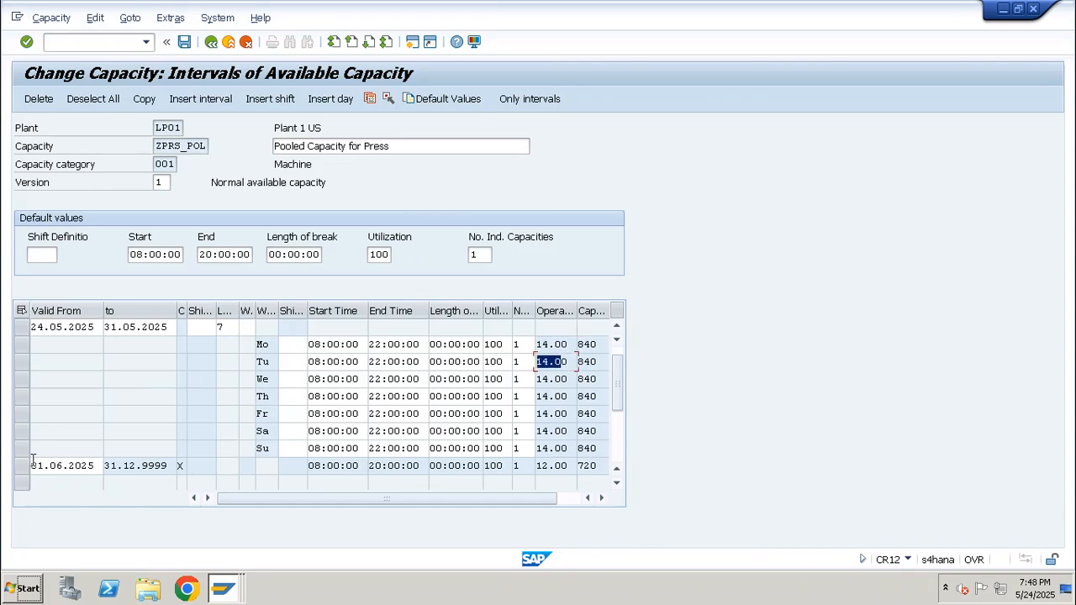
pyautogui.click(134, 327)
pyautogui.moveTo(168, 327); pyautogui.dragTo(104, 328)
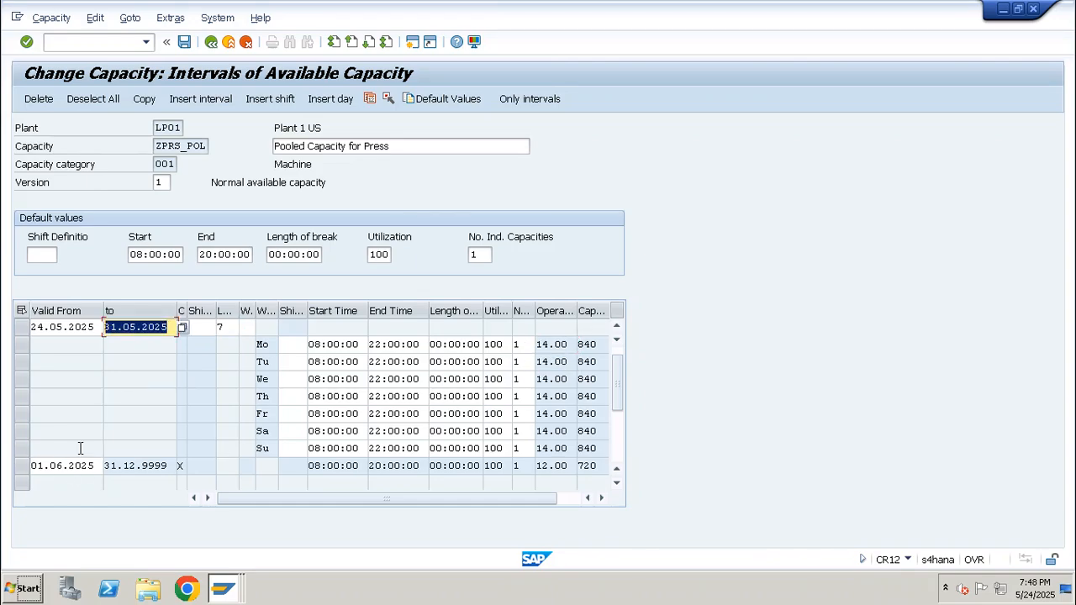
pyautogui.click(22, 465)
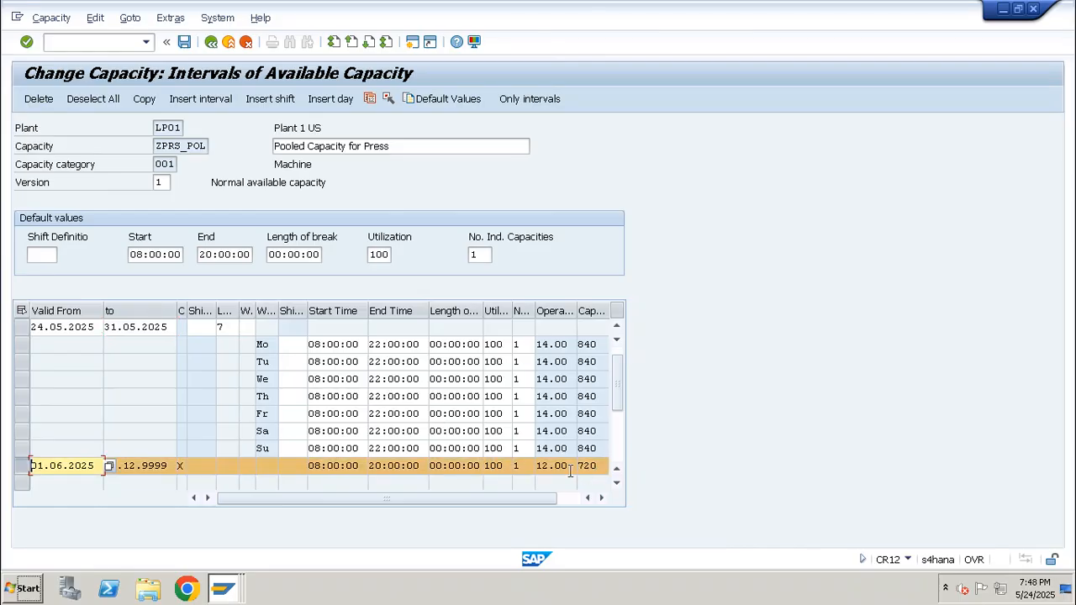
pyautogui.click(538, 467)
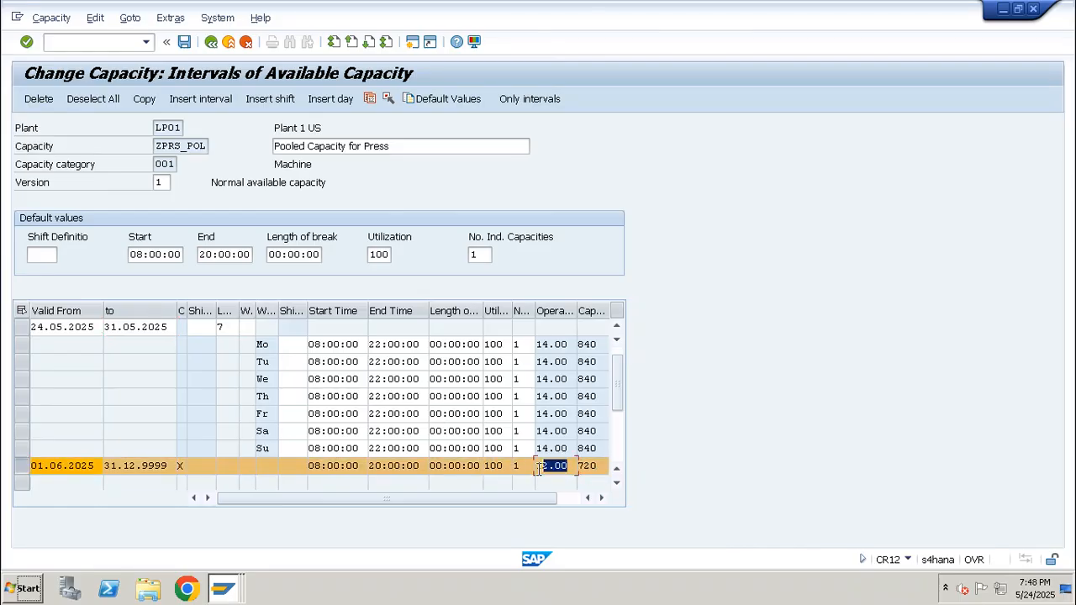
# Save the interval changes of pooled capacity ZPRS_POL and return to SAP Easy Access.
pyautogui.click(190, 43)
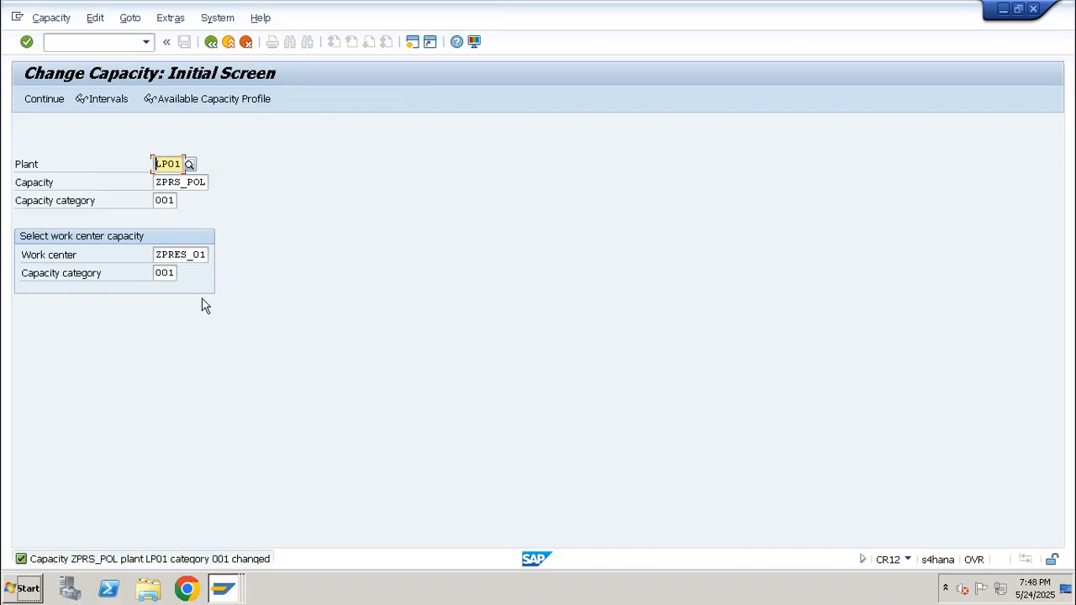
pyautogui.click(121, 45)
pyautogui.write('/n')
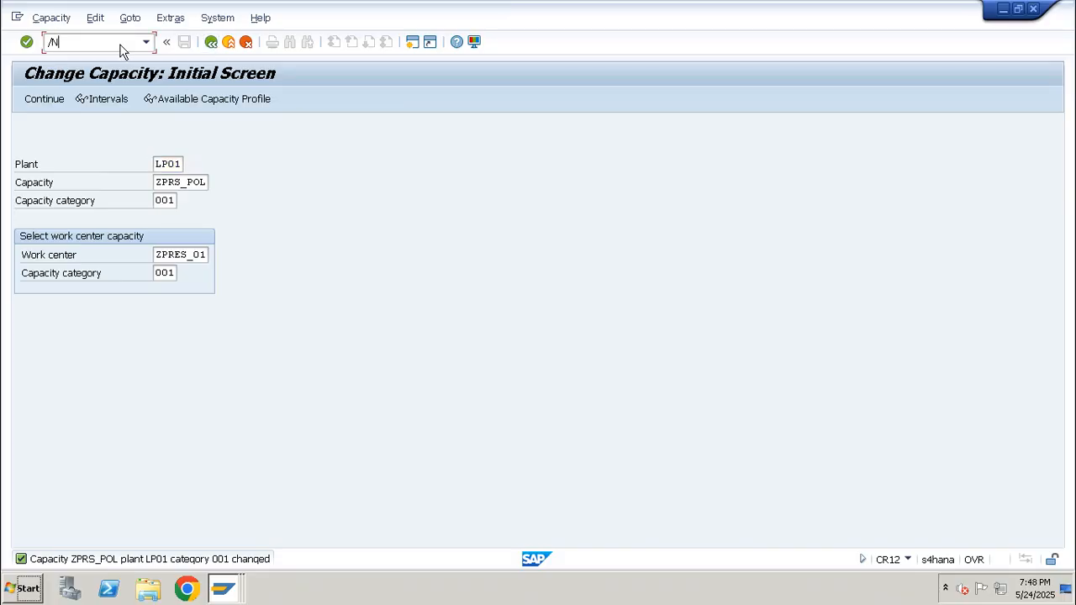
pyautogui.press('Return')
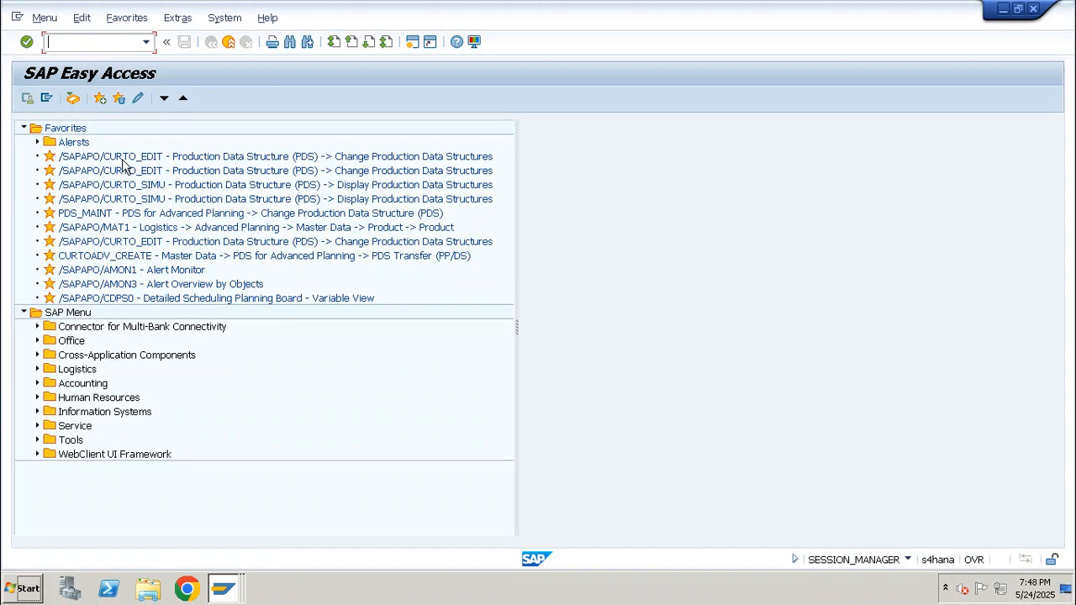
# Display the basic data of work center ZPRES_01 in transaction CR03.
pyautogui.write('/NCR03')
pyautogui.press('Return')
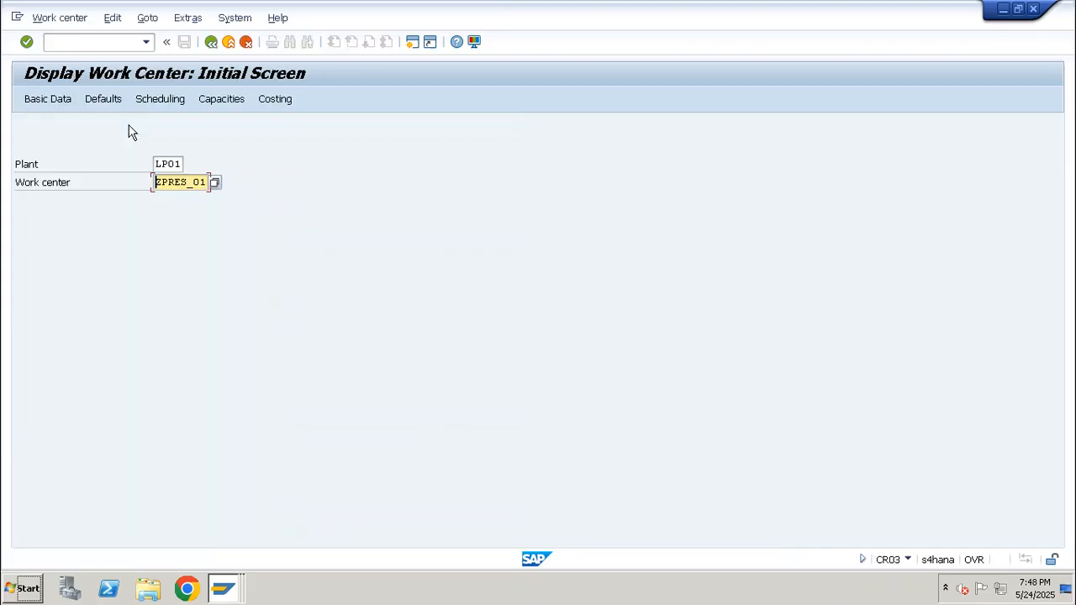
pyautogui.press('Return')
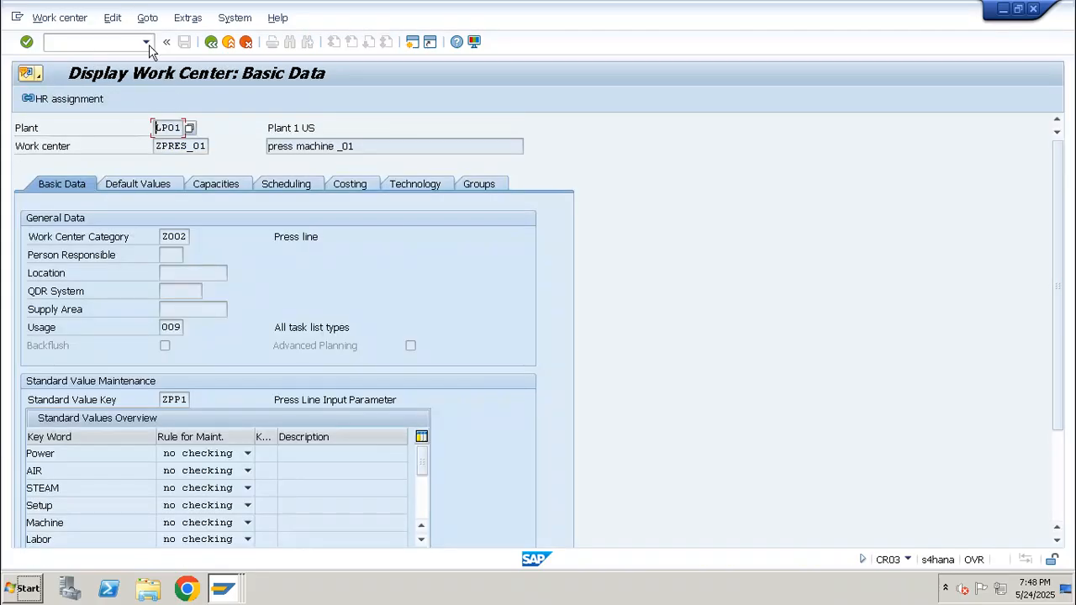
# Open transaction CR04 to test the formulas of work center ZPRES_01 in plant LP01.
pyautogui.click(122, 43)
pyautogui.write('/NCR04')
pyautogui.press('Return')
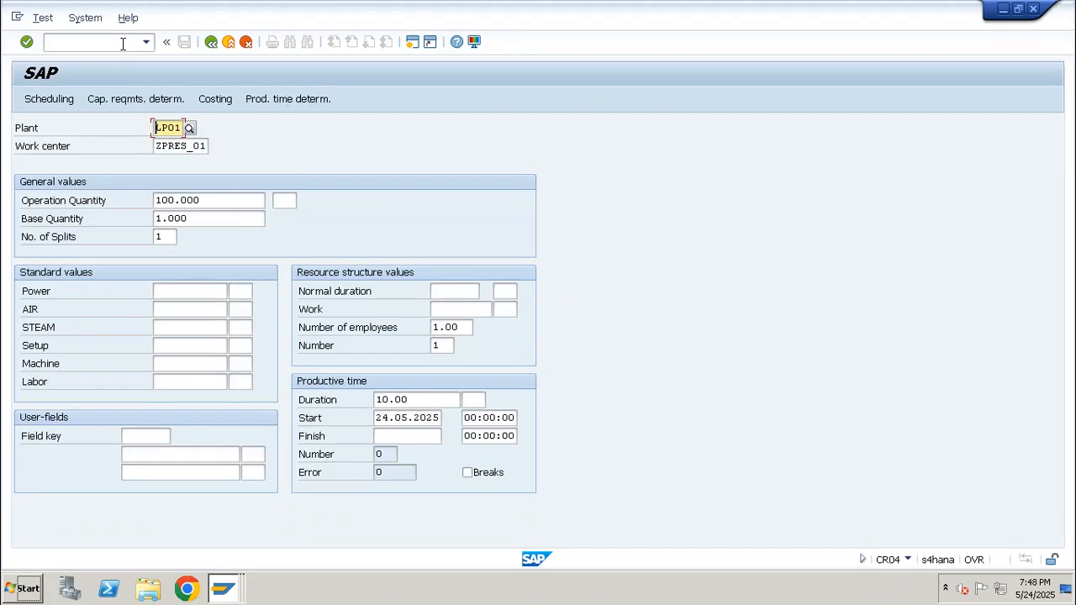
# Enter a Power standard value of 2 W and the unit EA for the operation quantity.
pyautogui.click(205, 200)
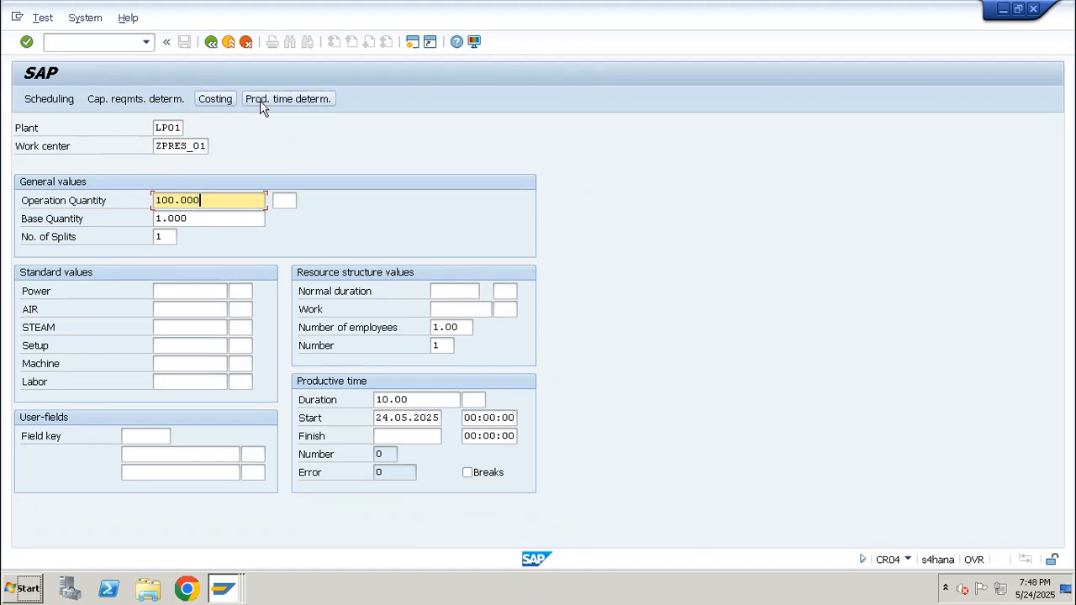
pyautogui.click(207, 289)
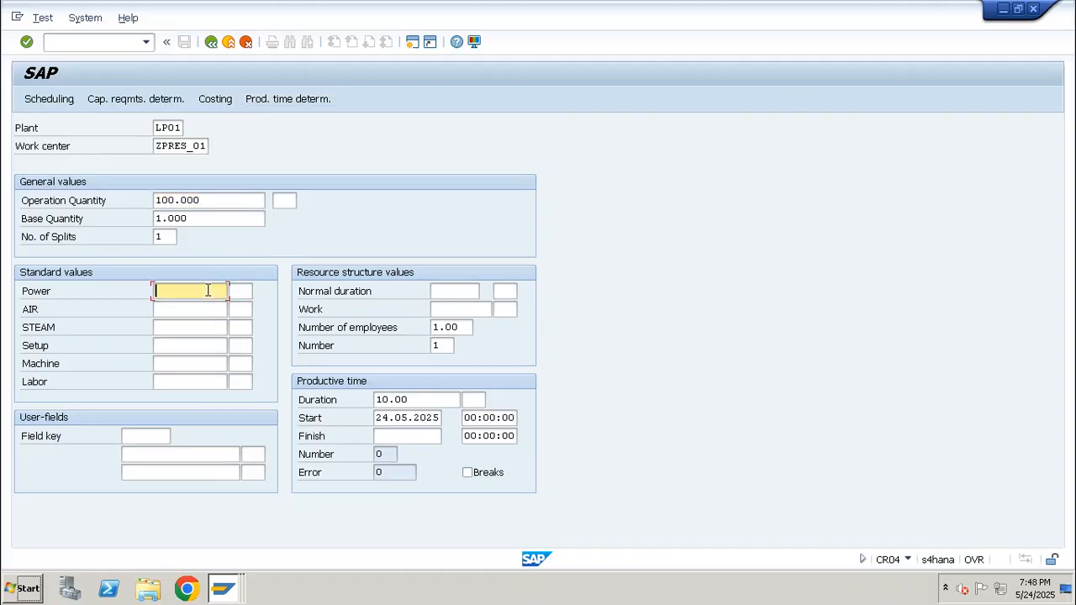
pyautogui.write('2')
pyautogui.press('Tab')
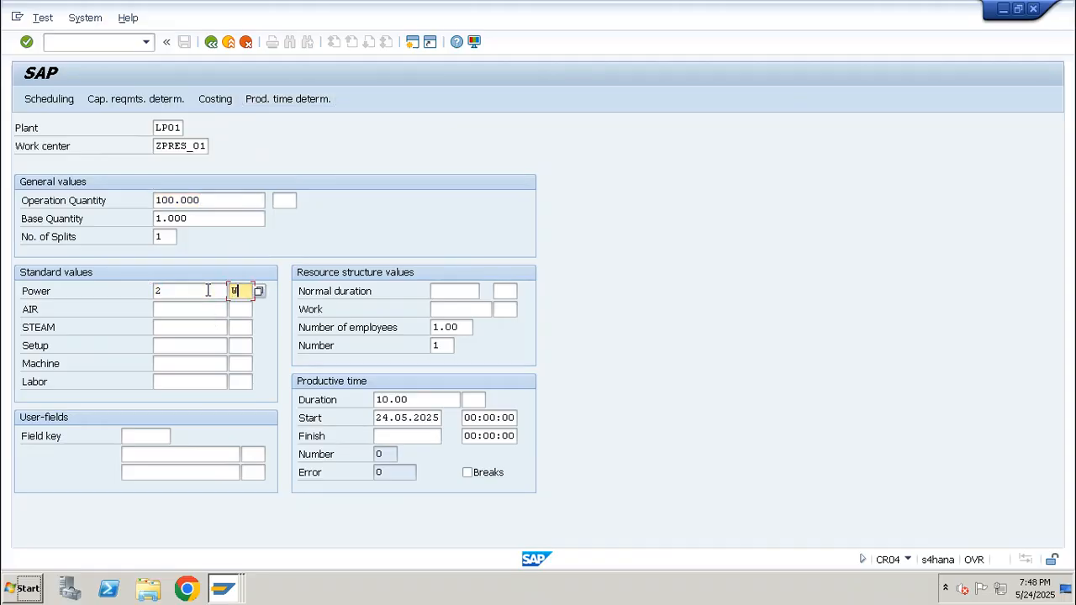
pyautogui.write('W')
pyautogui.click(277, 200)
pyautogui.write('EA')
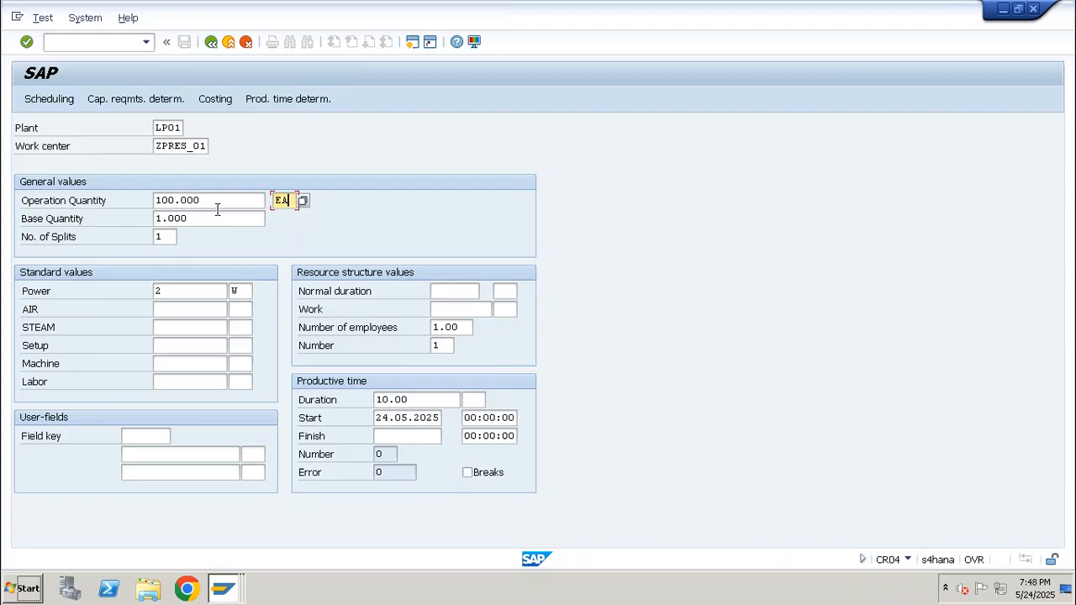
# Set the base quantity to 10 and test the work center's costing formulas with the entered Power value.
pyautogui.press('Tab')
pyautogui.write('1')
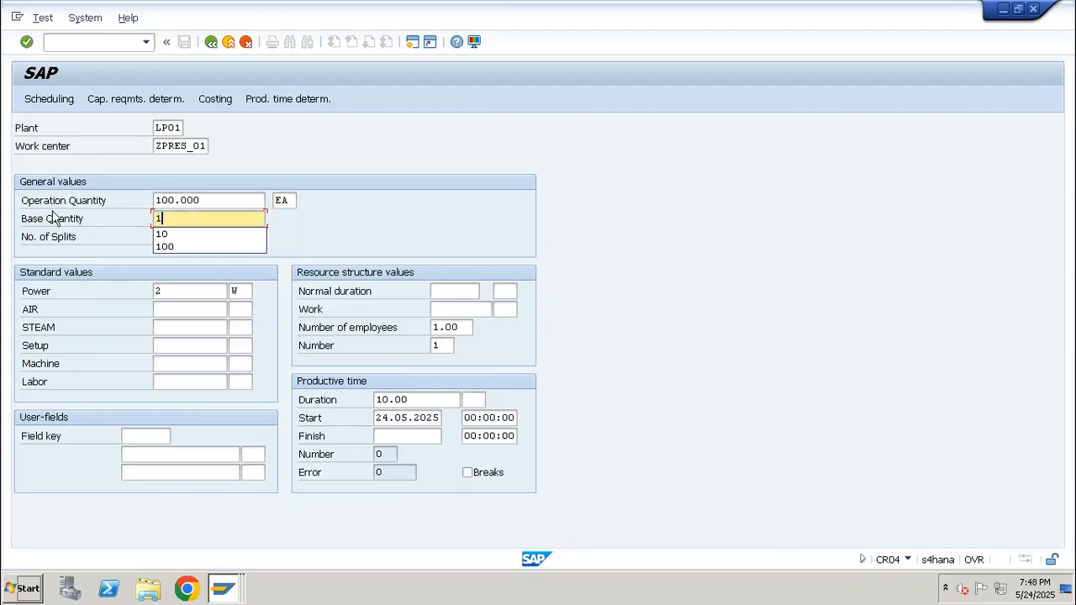
pyautogui.write('0')
pyautogui.press('Return')
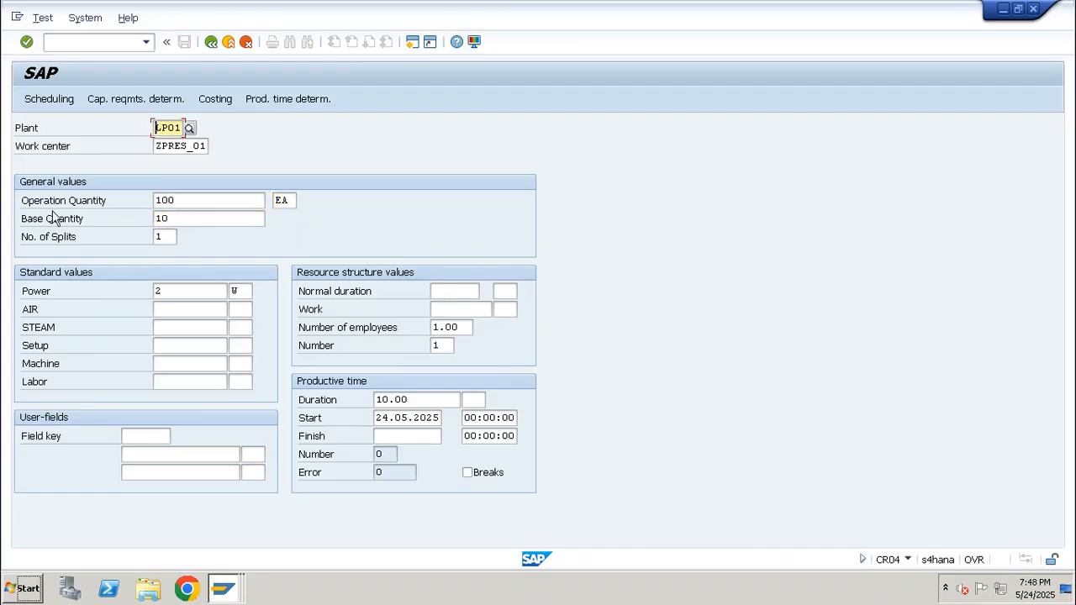
pyautogui.click(215, 100)
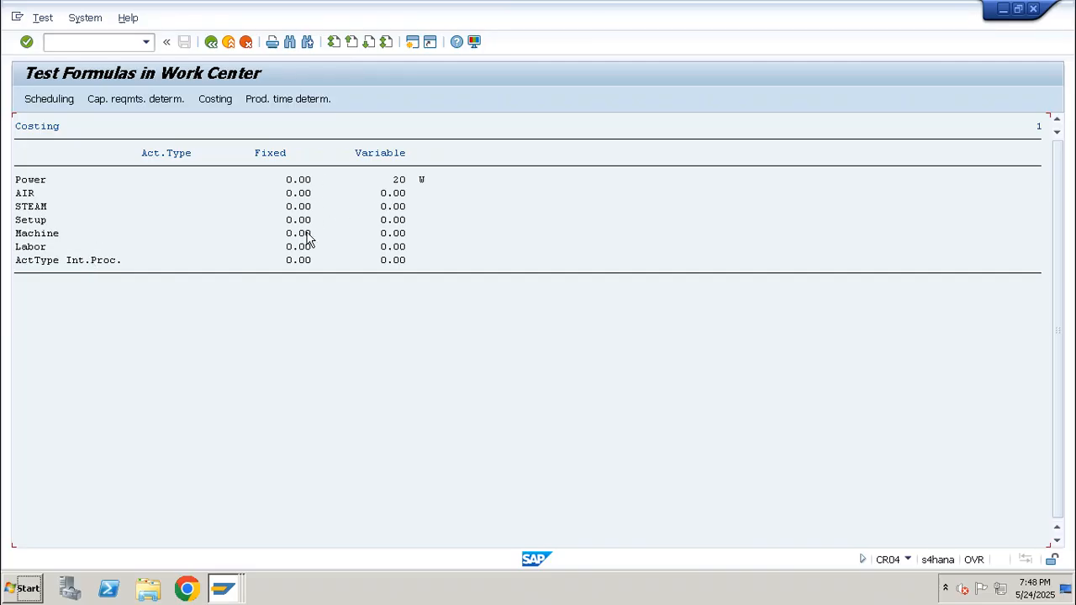
pyautogui.click(211, 42)
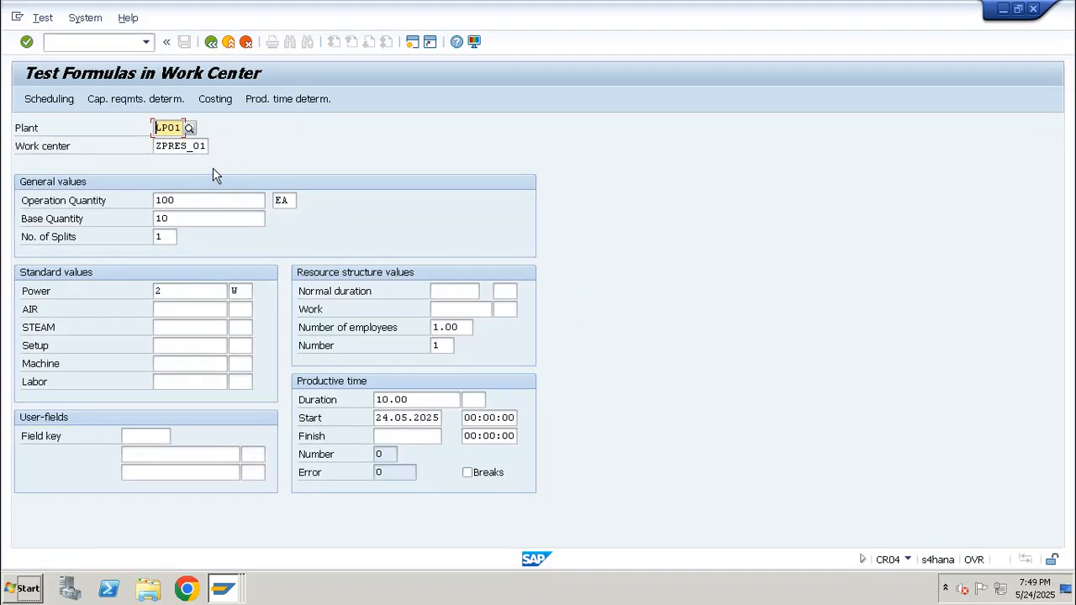
# Enter the standard values AIR 2, STEAM 24, Setup 1, Machine 3 and Labor 1.
pyautogui.click(182, 310)
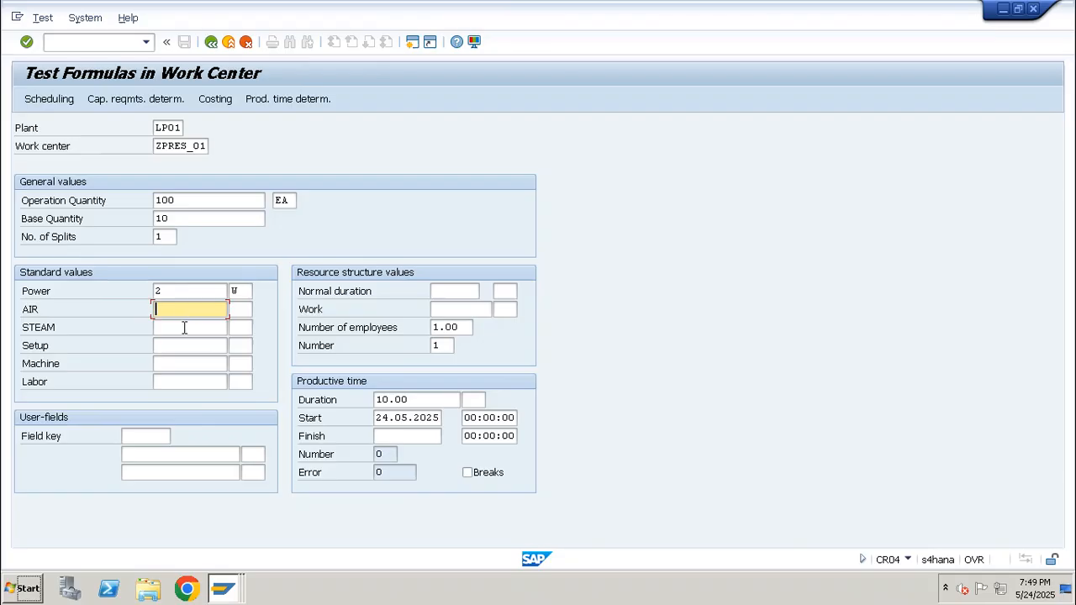
pyautogui.click(185, 328)
pyautogui.click(179, 310)
pyautogui.write('2')
pyautogui.press('Down')
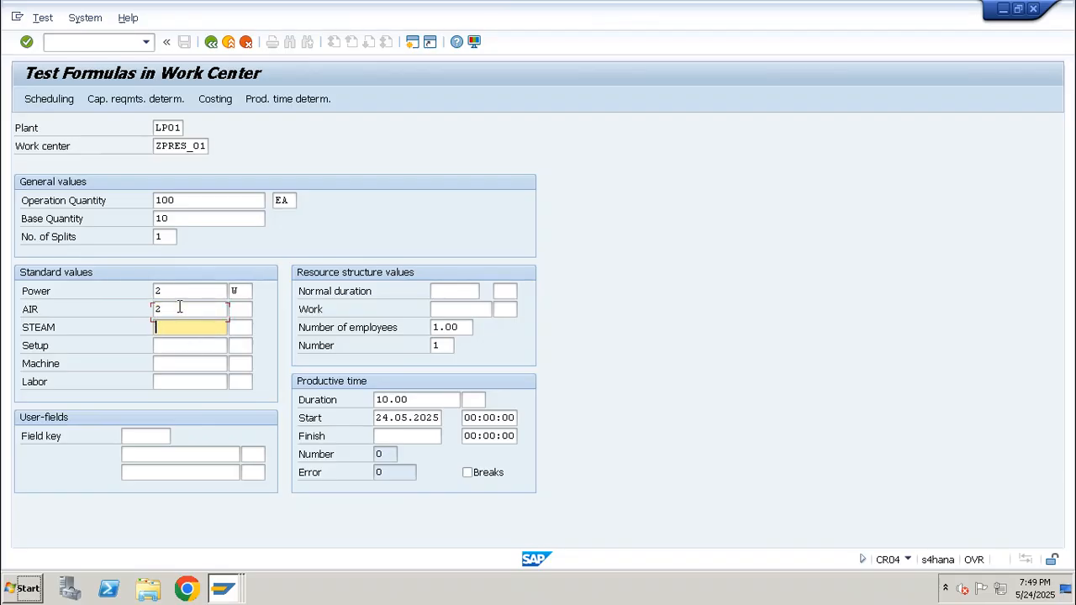
pyautogui.write('24')
pyautogui.press('Down')
pyautogui.write('1')
pyautogui.press('Down')
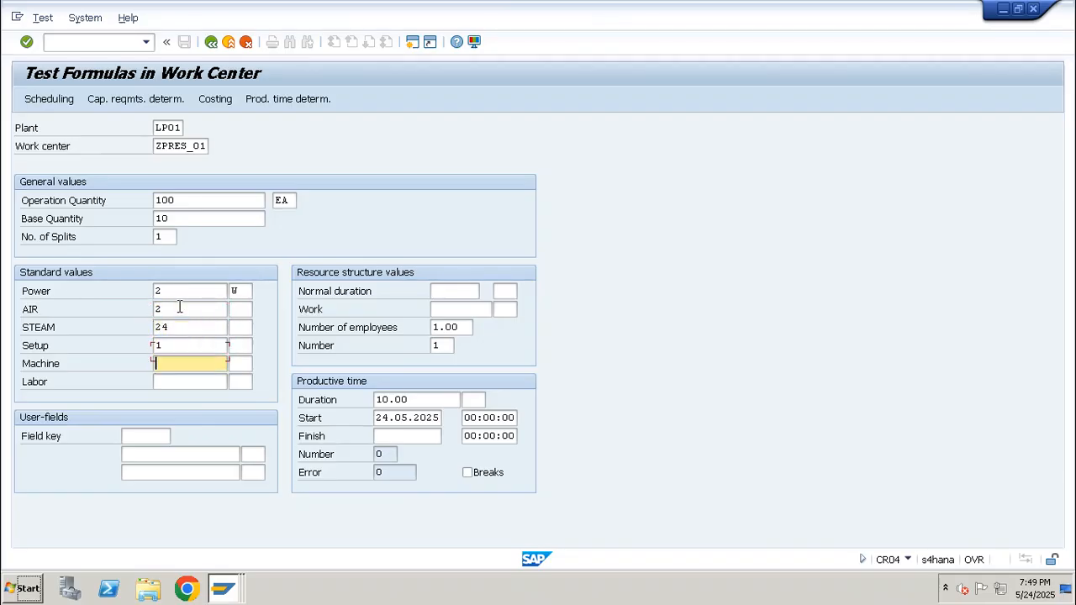
pyautogui.press('Down')
pyautogui.press('Return')
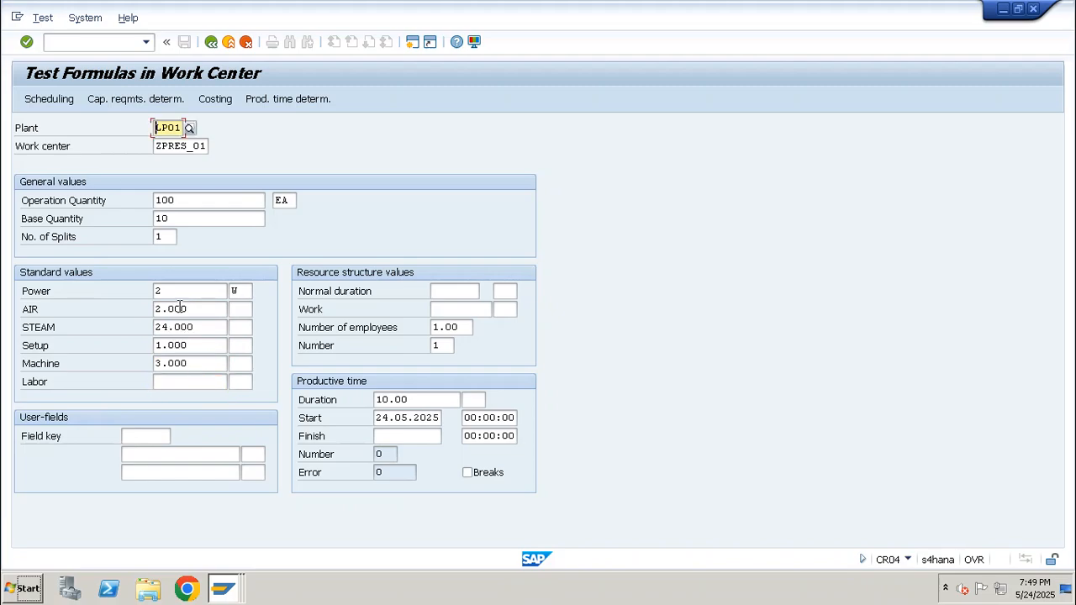
pyautogui.click(185, 383)
pyautogui.write('1')
pyautogui.press('Return')
# Run the costing formula test with all six standard values and return to the input screen.
pyautogui.doubleClick(190, 200)
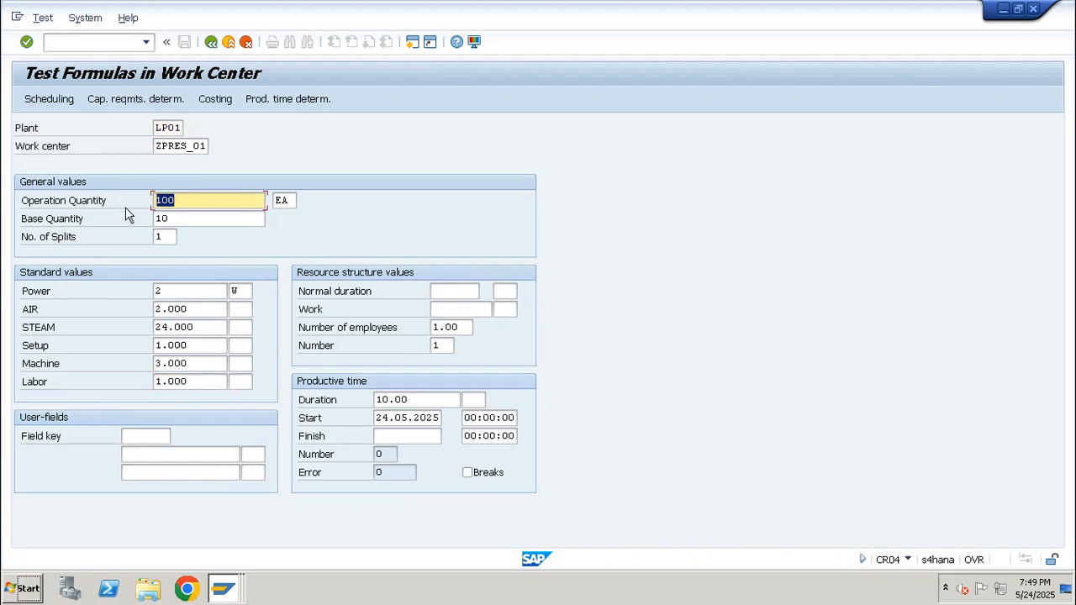
pyautogui.click(223, 102)
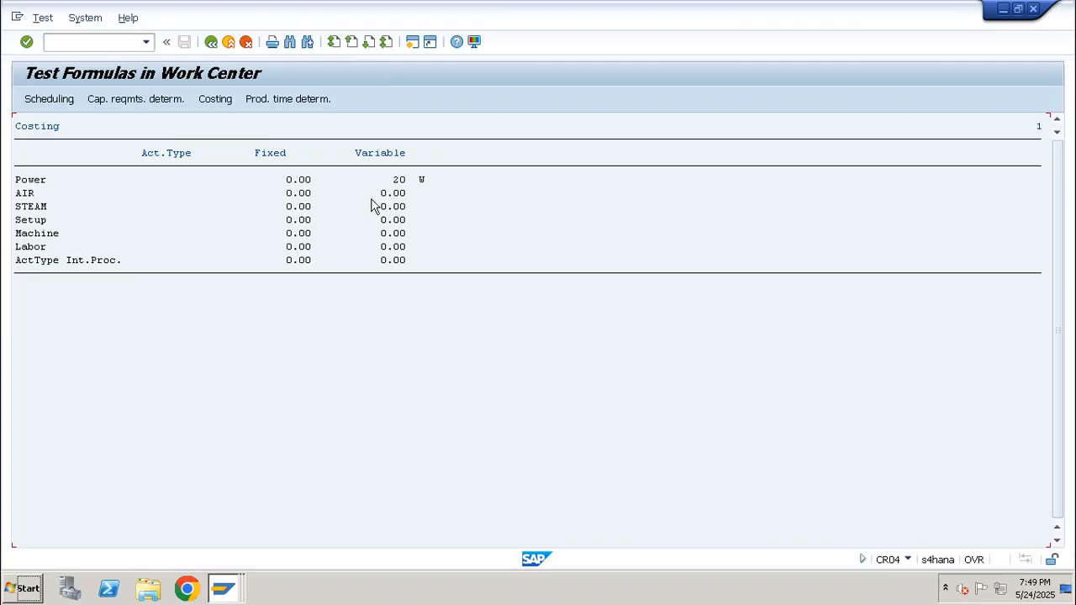
pyautogui.press('F3')
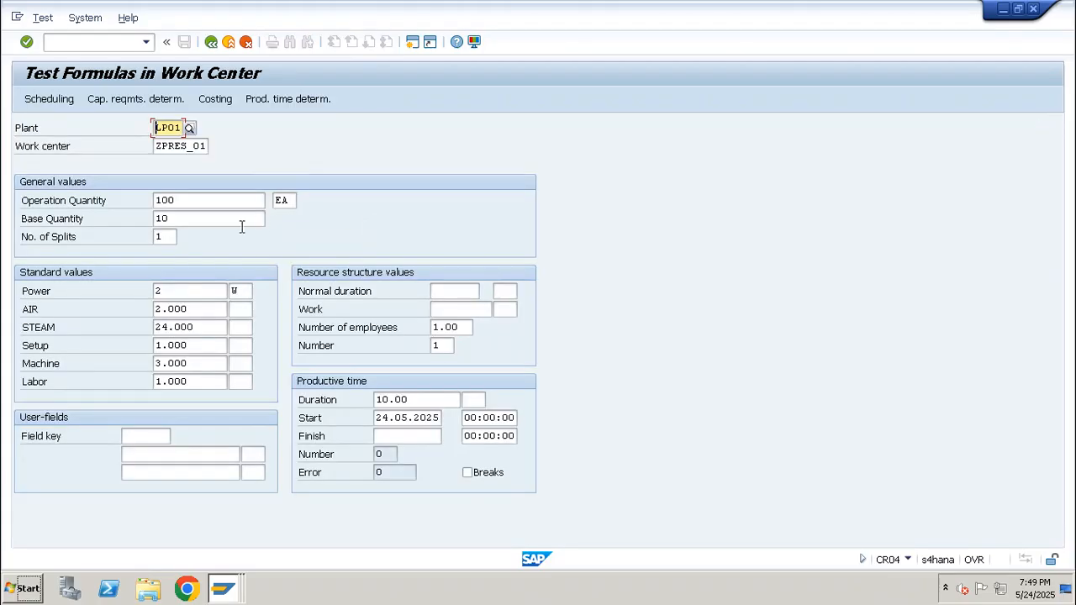
# Set the unit of the AIR and STEAM standard values to MIN.
pyautogui.click(239, 308)
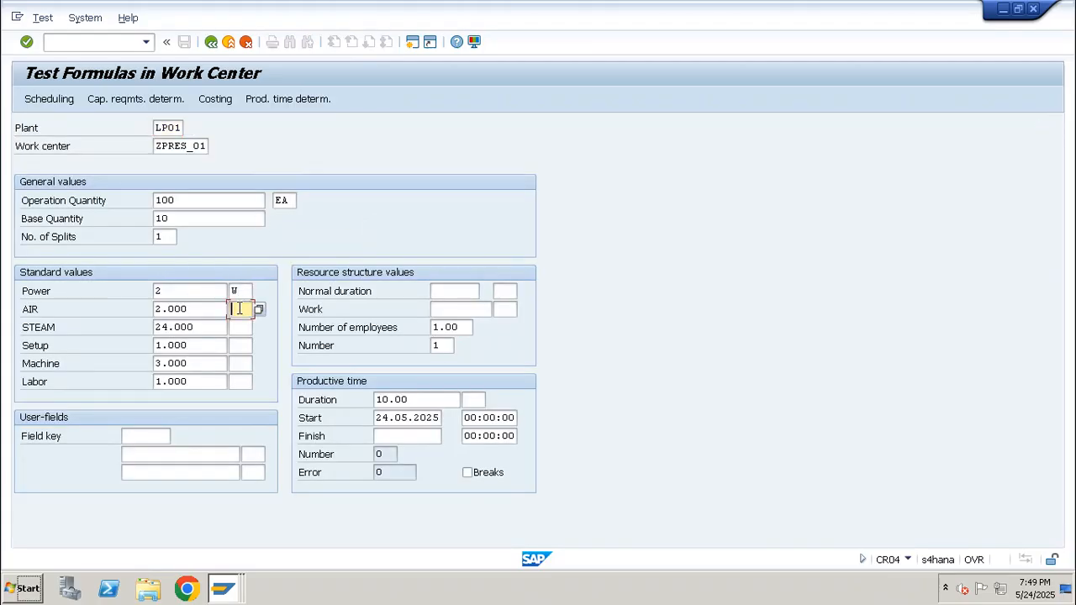
pyautogui.write('H')
pyautogui.press('Return')
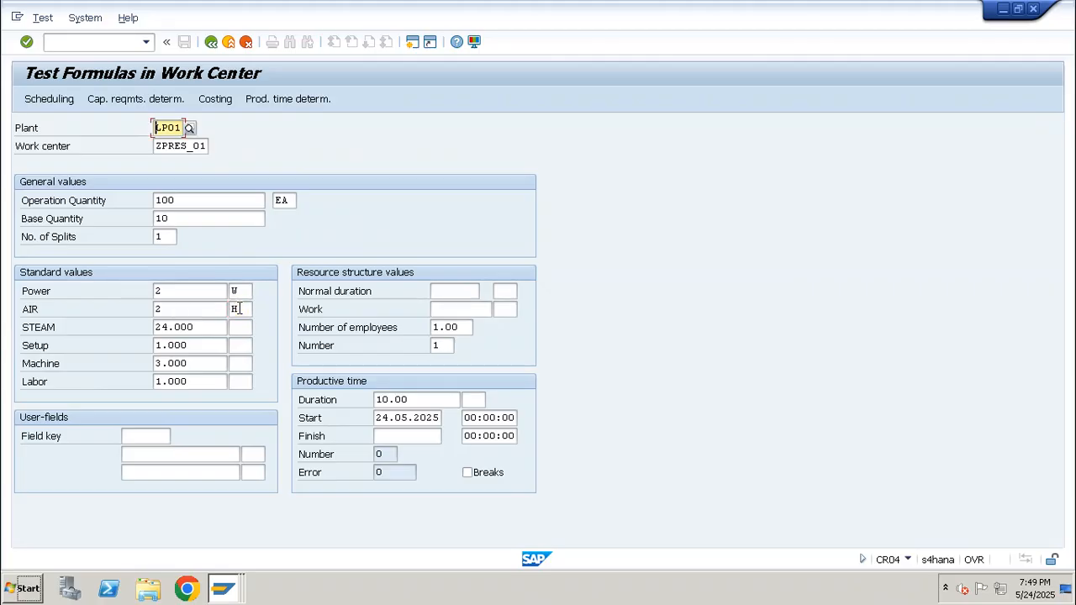
pyautogui.click(238, 309)
pyautogui.write('M')
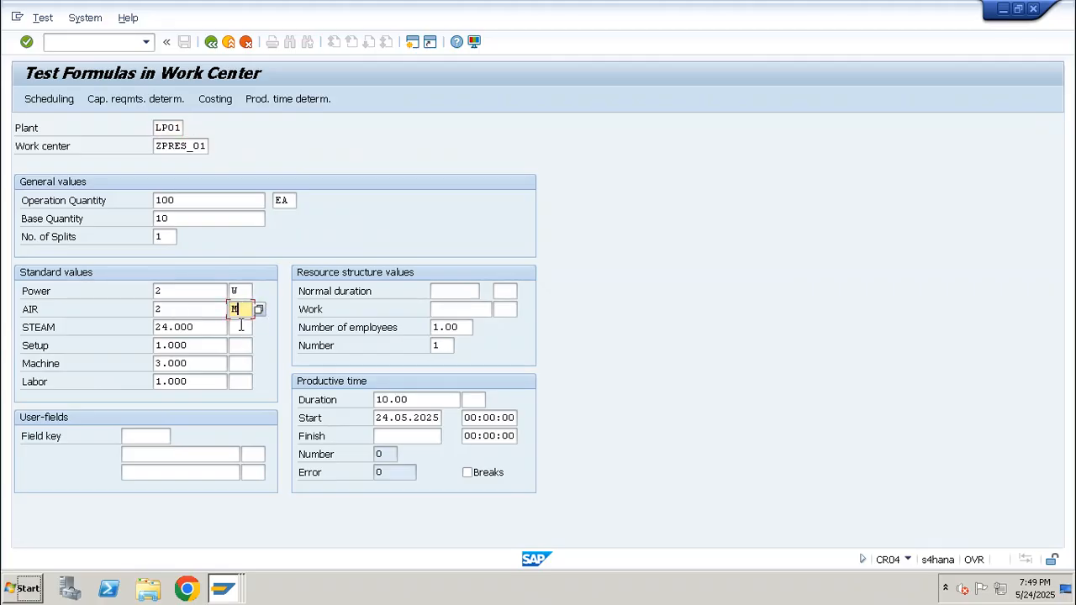
pyautogui.write('IN')
pyautogui.press('Return')
pyautogui.click(241, 327)
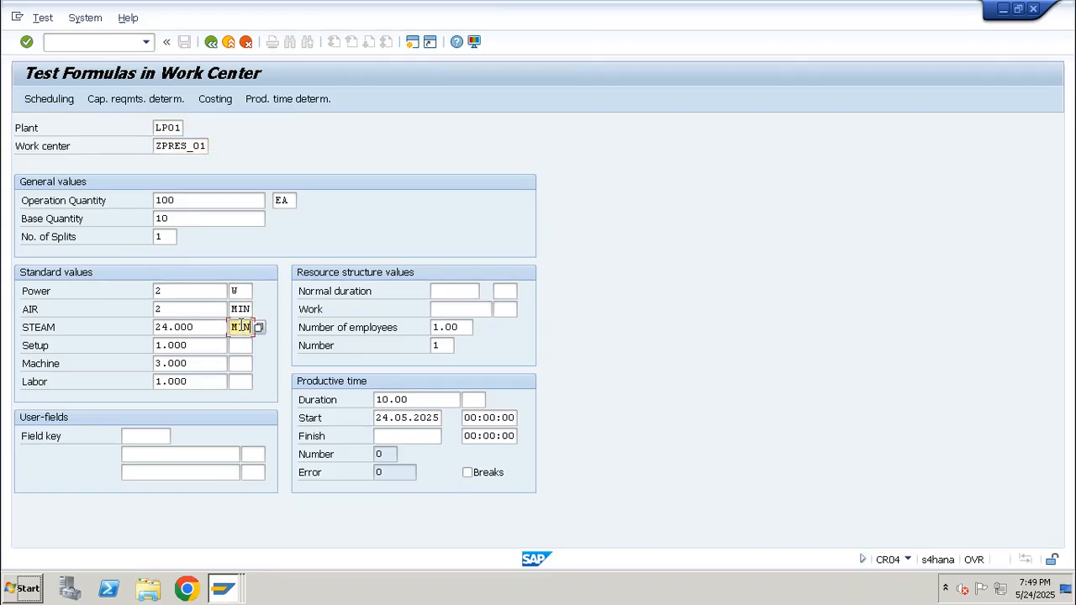
pyautogui.press('Return')
# Set the units of Setup, Machine and Labor to MIN and rerun the costing test.
pyautogui.click(242, 346)
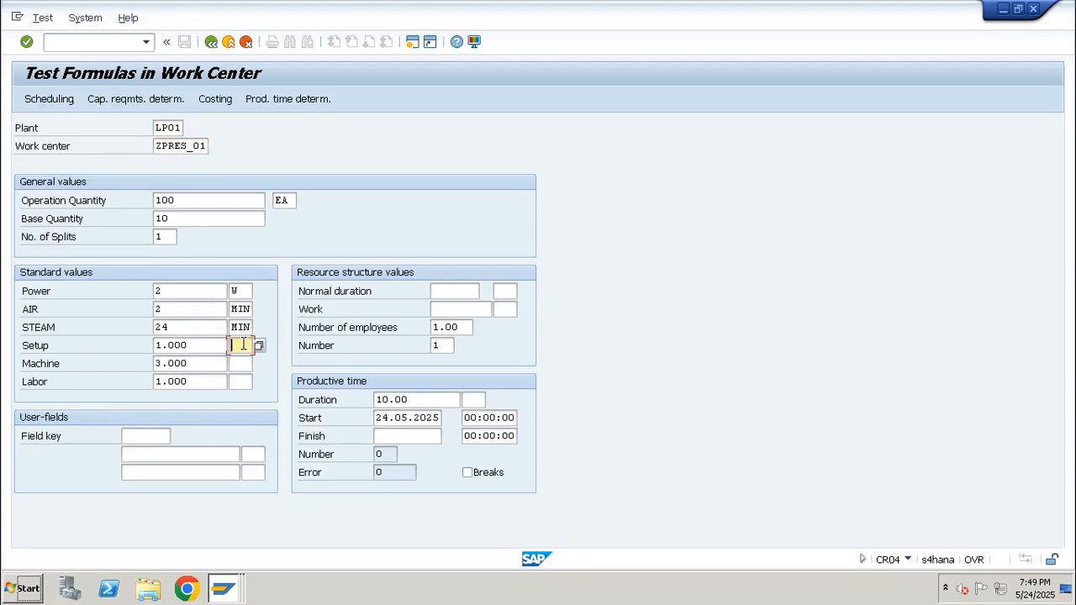
pyautogui.write('MIN')
pyautogui.press('Down')
pyautogui.write('MIN')
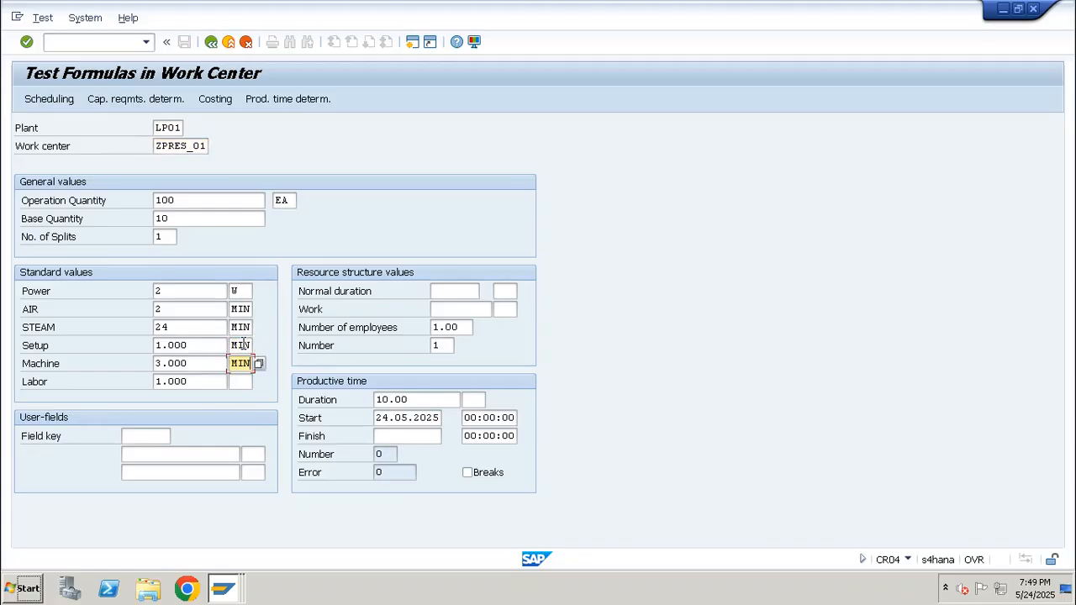
pyautogui.press('Down')
pyautogui.write('MIN')
pyautogui.press('Return')
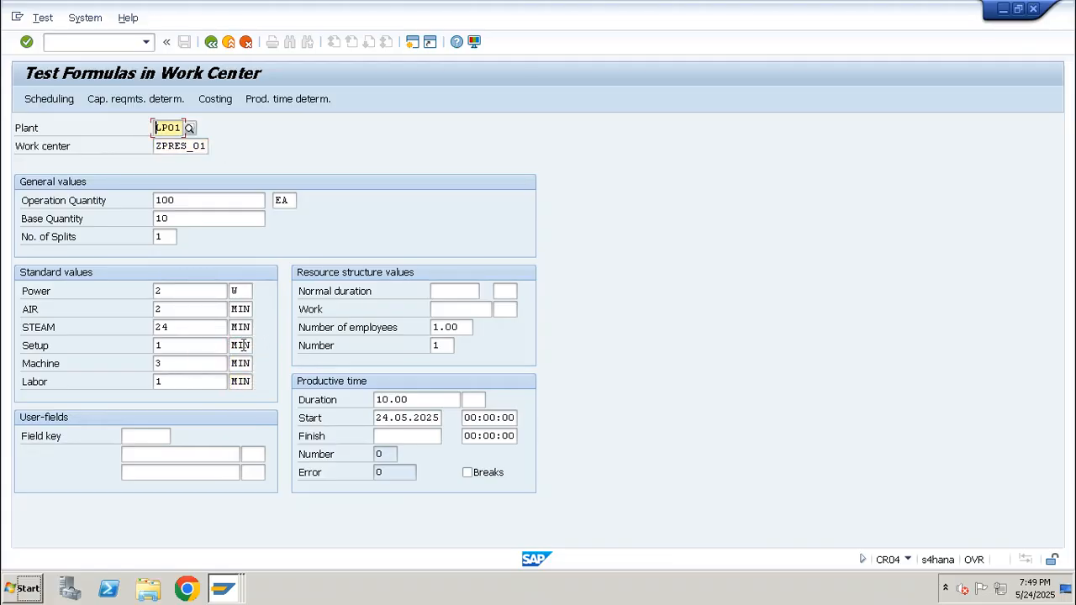
pyautogui.click(215, 99)
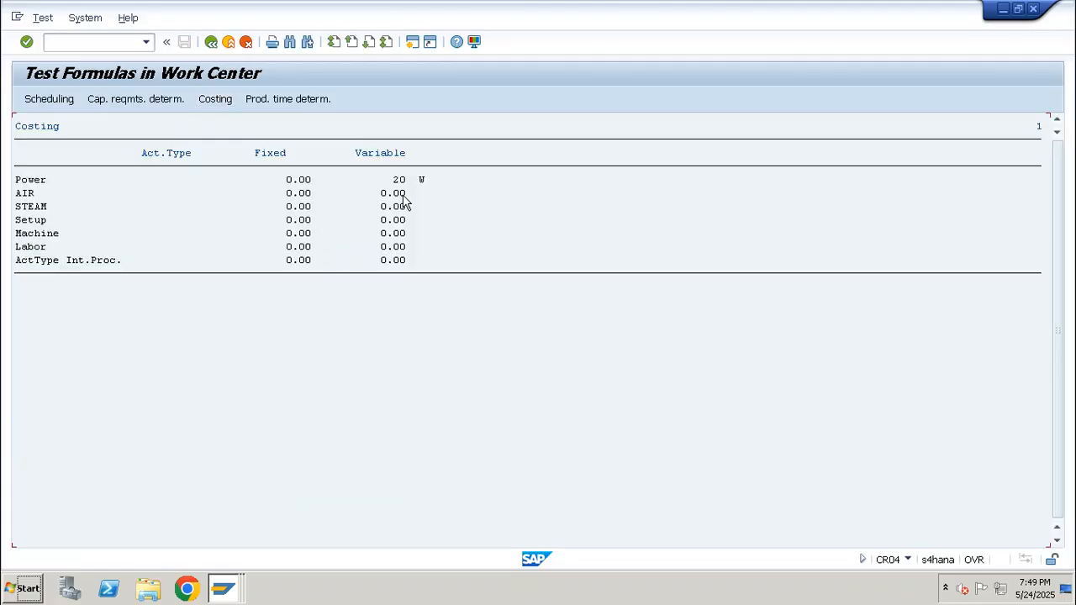
# Display work center ZPRES_01 in CR03 in a new session and check the formula assigned to Power for costing.
pyautogui.click(134, 43)
pyautogui.write('/OCR03')
pyautogui.press('Return')
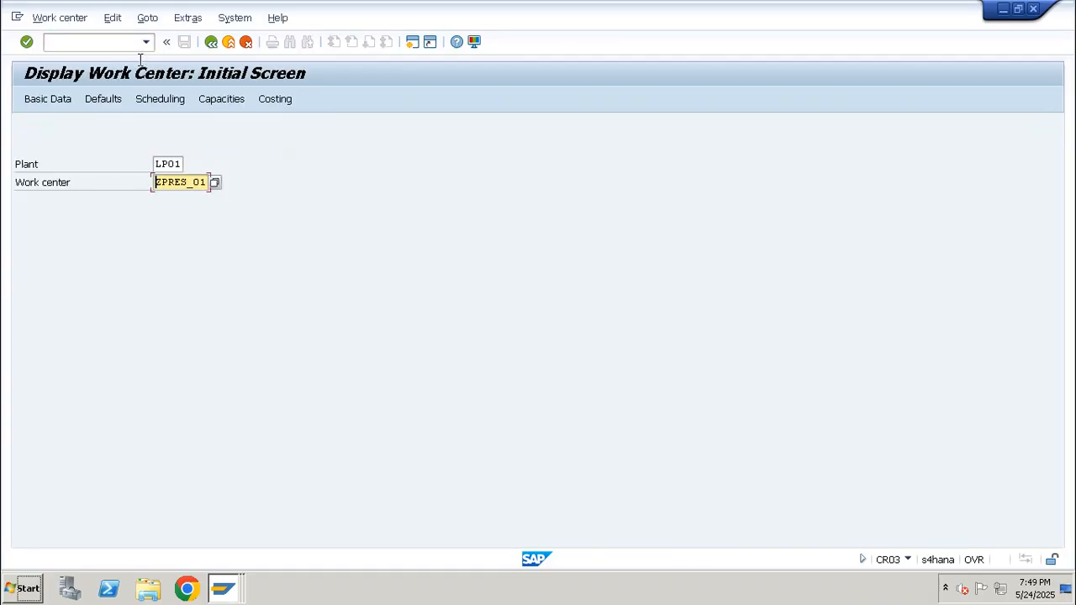
pyautogui.press('Return')
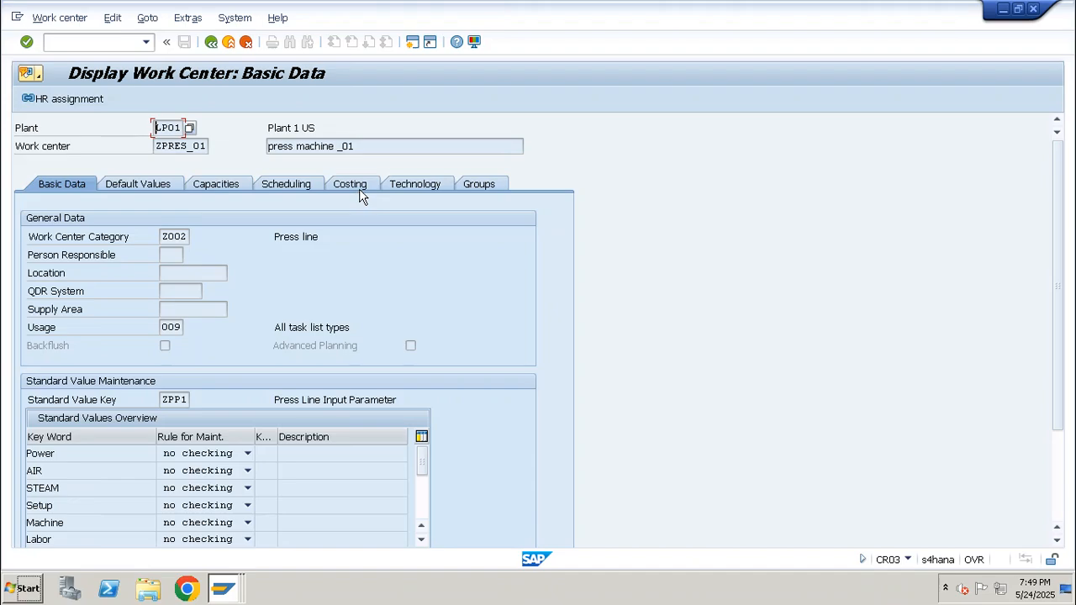
pyautogui.click(360, 186)
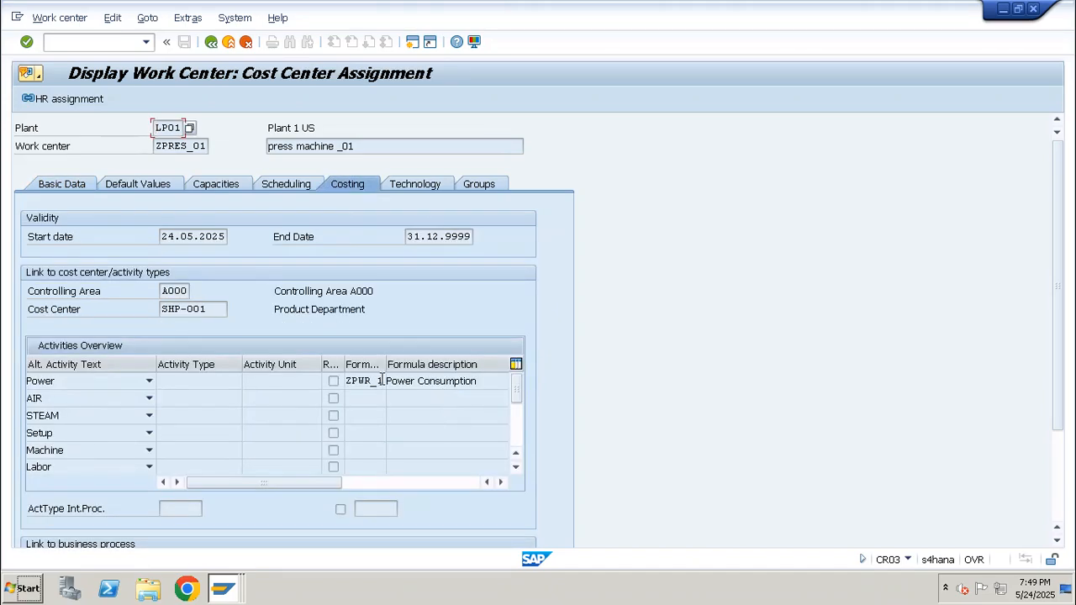
pyautogui.moveTo(381, 380); pyautogui.dragTo(348, 383)
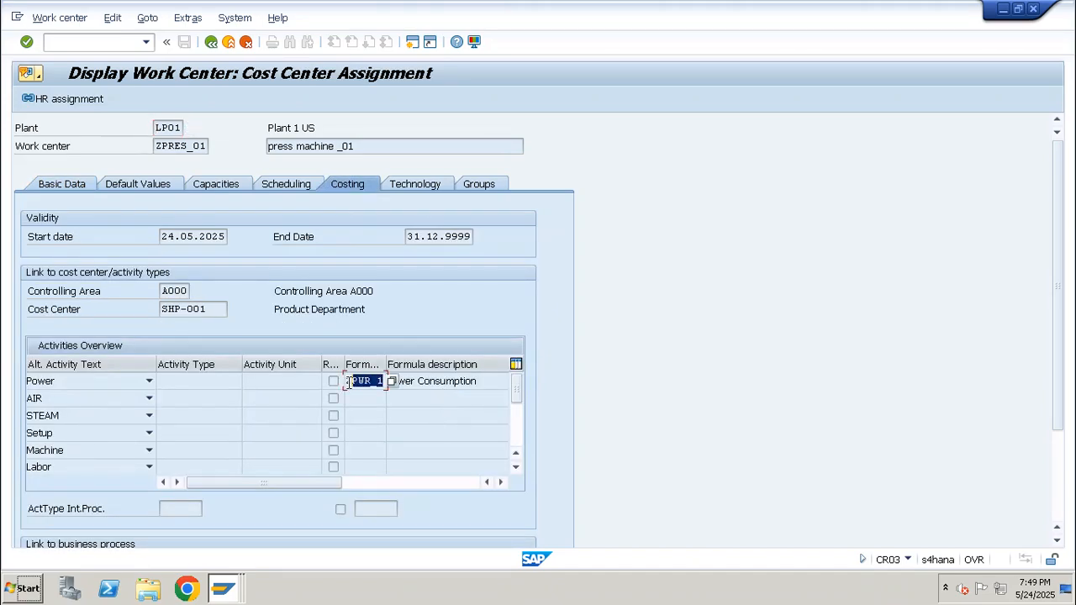
# Open work center ZPRES_01 for change in transaction CR02 and show its cost center assignment.
pyautogui.click(131, 48)
pyautogui.write('/ncr0')
pyautogui.press('Return')
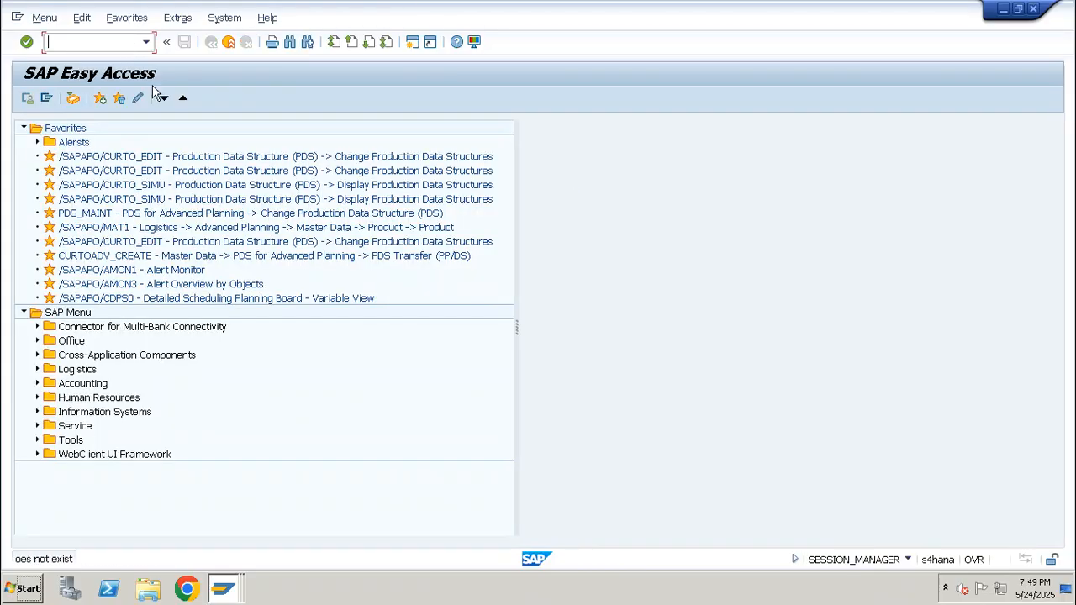
pyautogui.write('cr02')
pyautogui.press('Return')
pyautogui.press('Return')
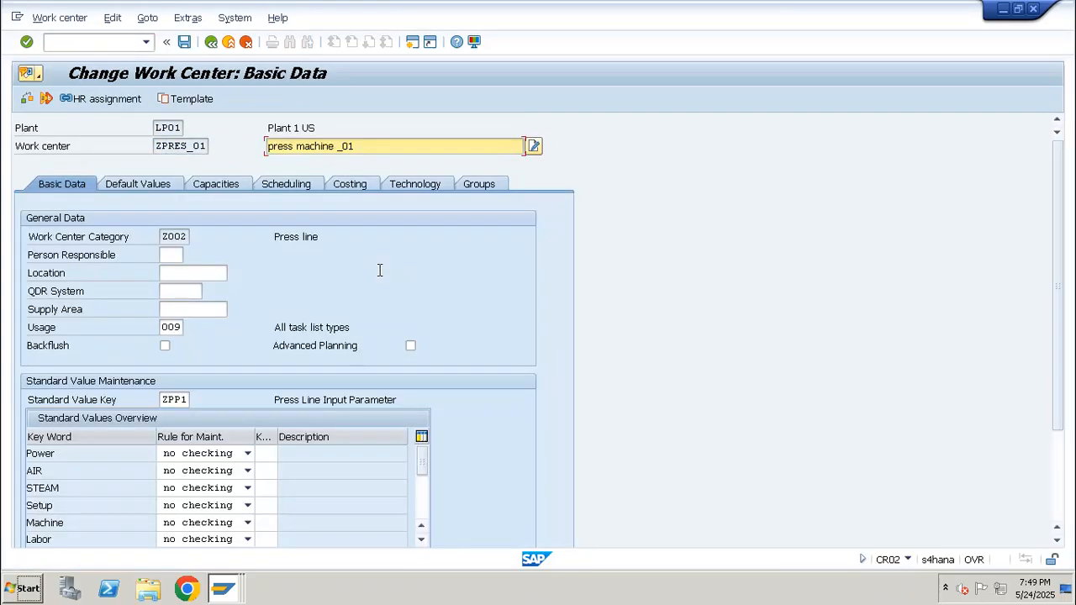
pyautogui.click(362, 182)
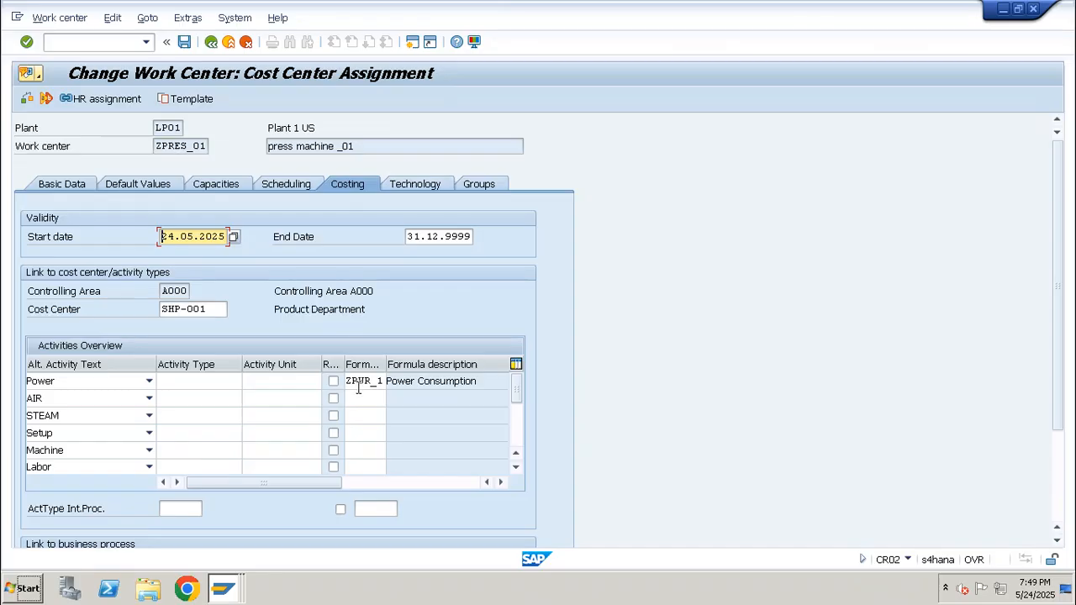
# Assign the formula ZSTM_1 to the AIR activity and save the work center.
pyautogui.click(359, 398)
pyautogui.write('zsr')
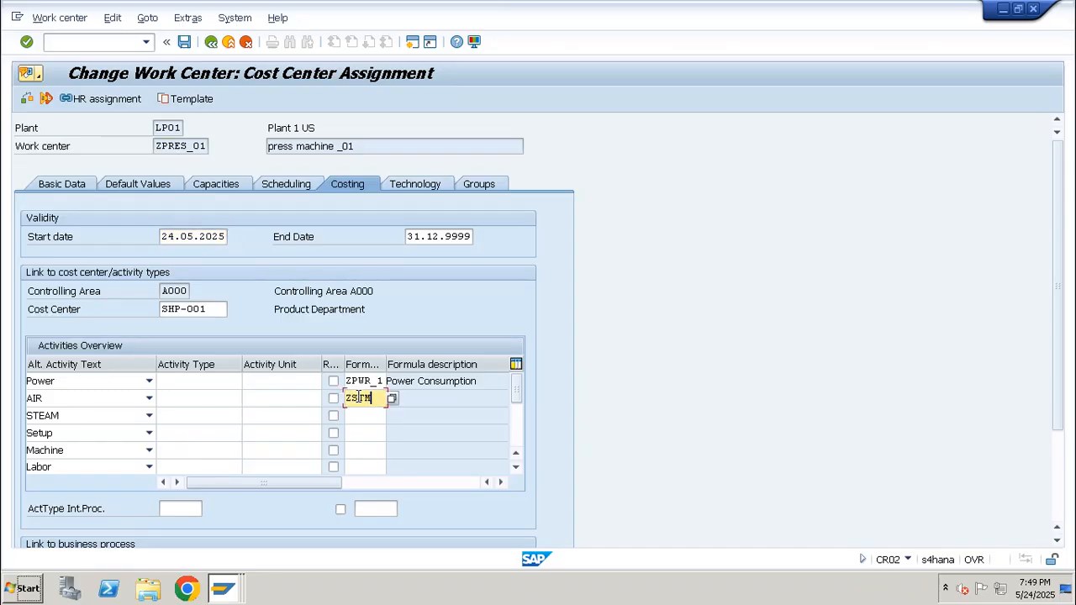
pyautogui.write('m_1')
pyautogui.press('Return')
pyautogui.hotkey('ctrl', 's')
# Switch to the CR04 session, rerun the costing test and return to the input values.
pyautogui.hotkey('alt', 'Tab')
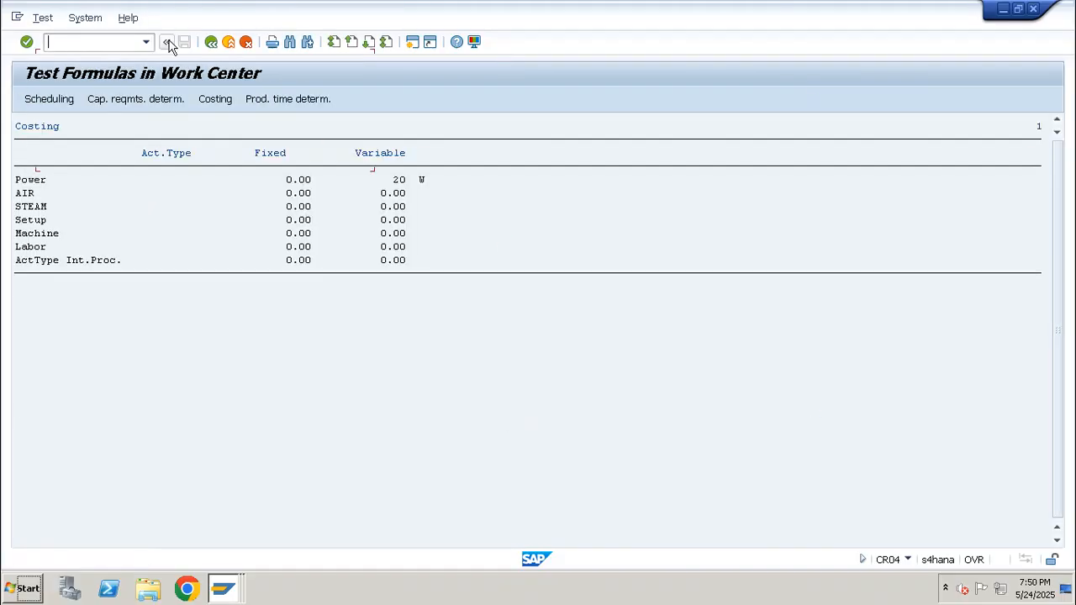
pyautogui.click(210, 43)
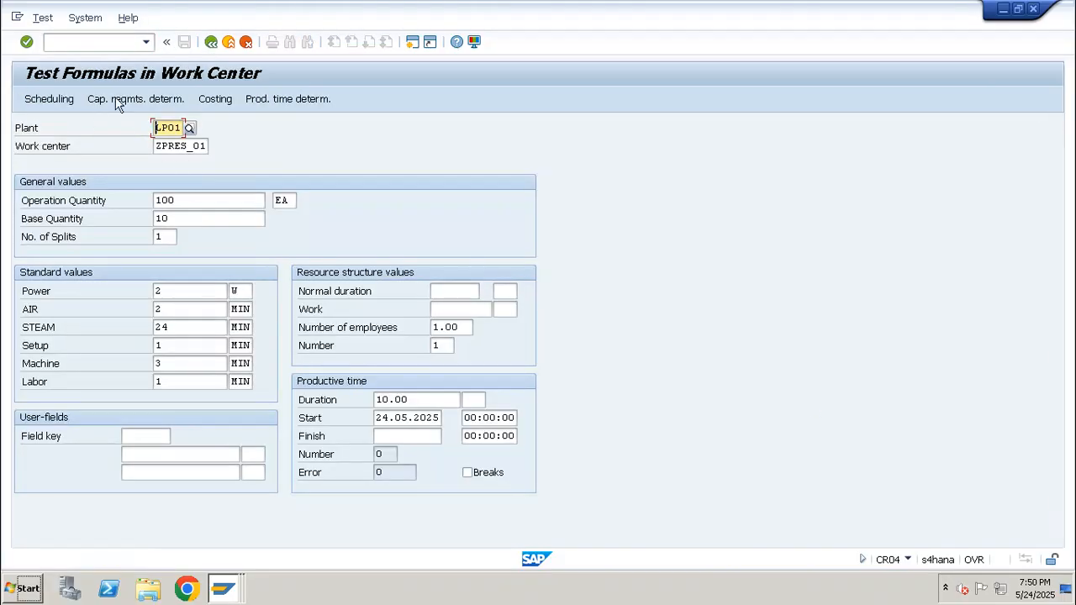
pyautogui.click(225, 104)
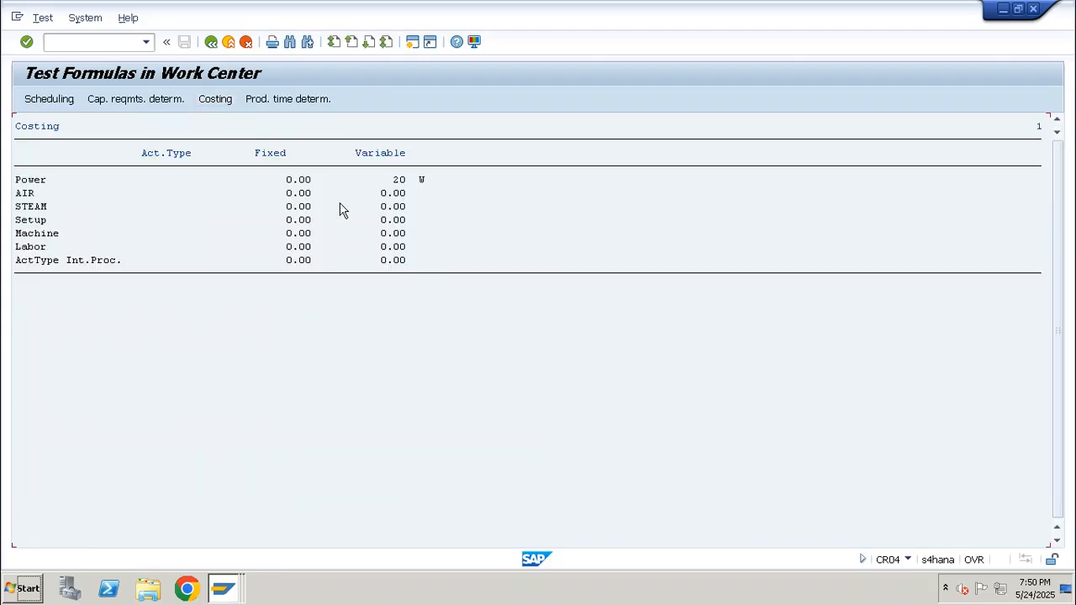
pyautogui.press('F3')
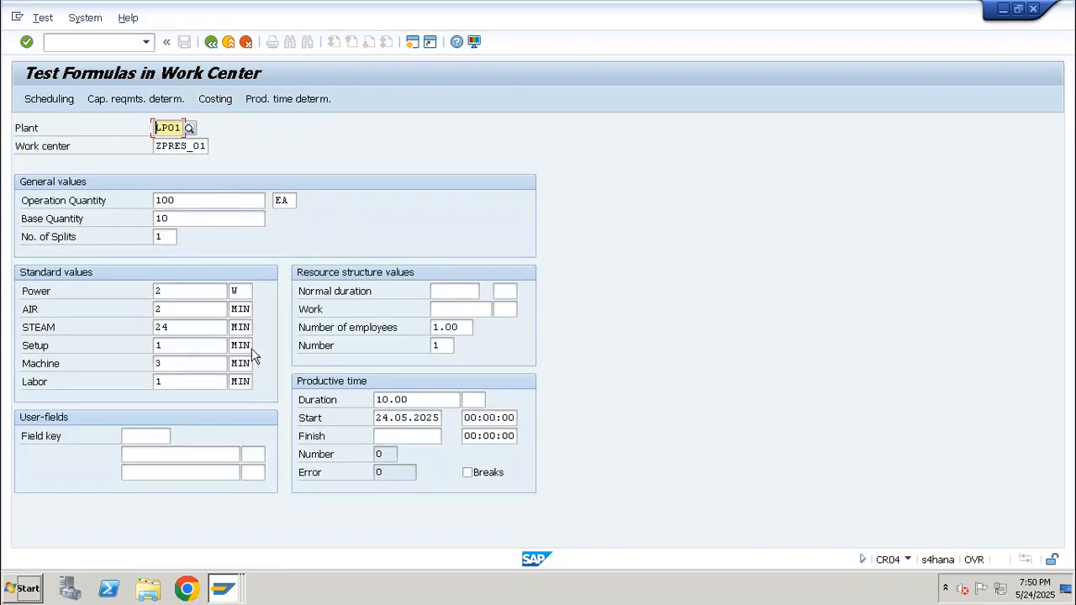
pyautogui.click(205, 309)
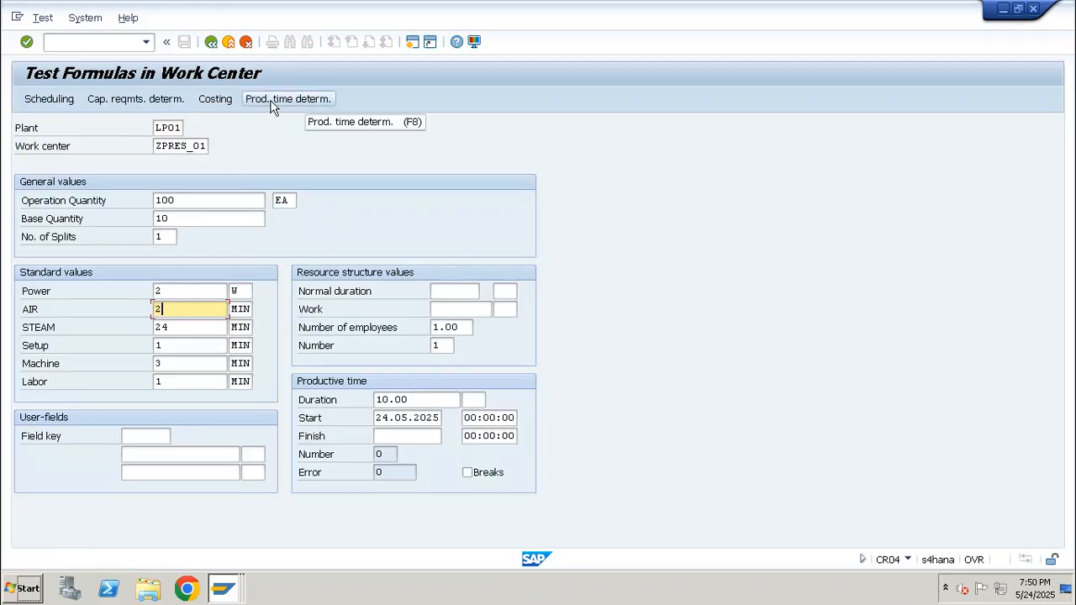
# Restart transaction CR04 for work center ZPRES_01 and set the operation quantity unit to EA.
pyautogui.press('F3')
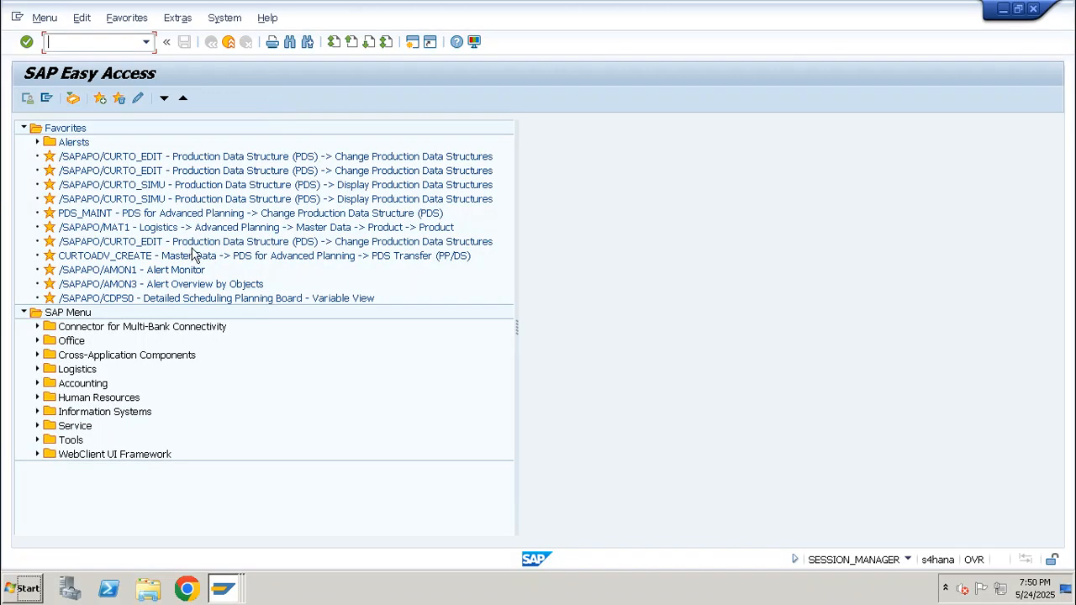
pyautogui.write('CR04')
pyautogui.press('Return')
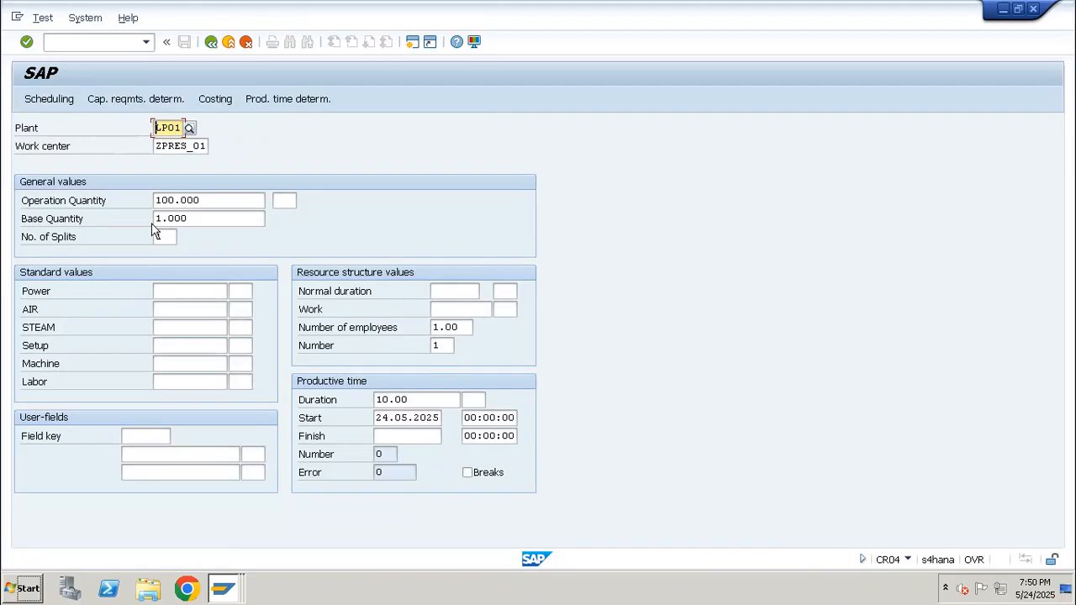
pyautogui.click(284, 200)
pyautogui.write('EA')
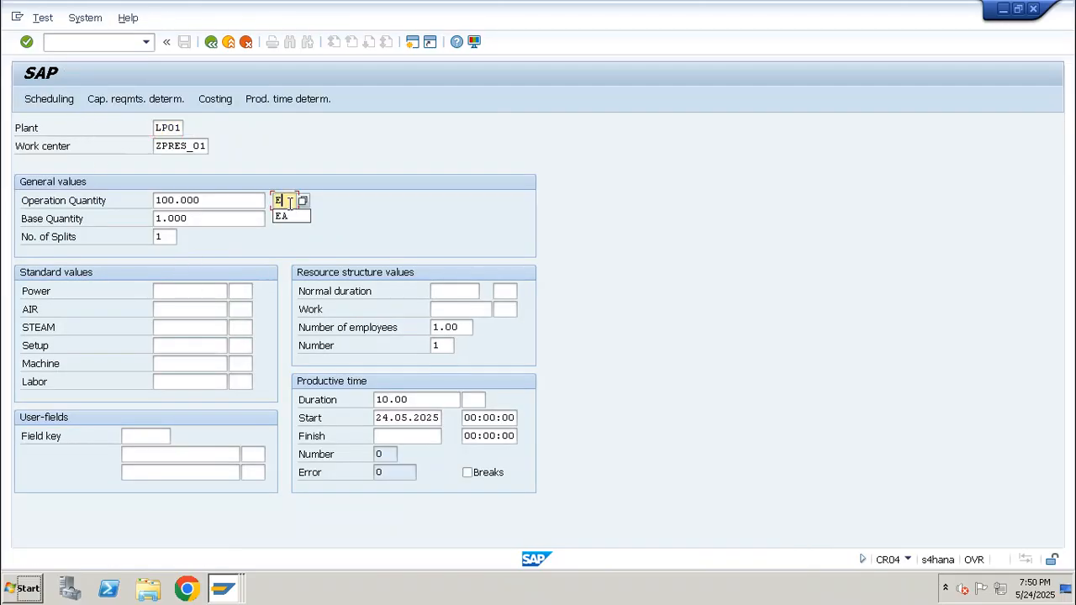
pyautogui.press('Return')
# Set the AIR standard value to 1 MIN and run the costing formula test.
pyautogui.click(188, 309)
pyautogui.write('1')
pyautogui.press('Tab')
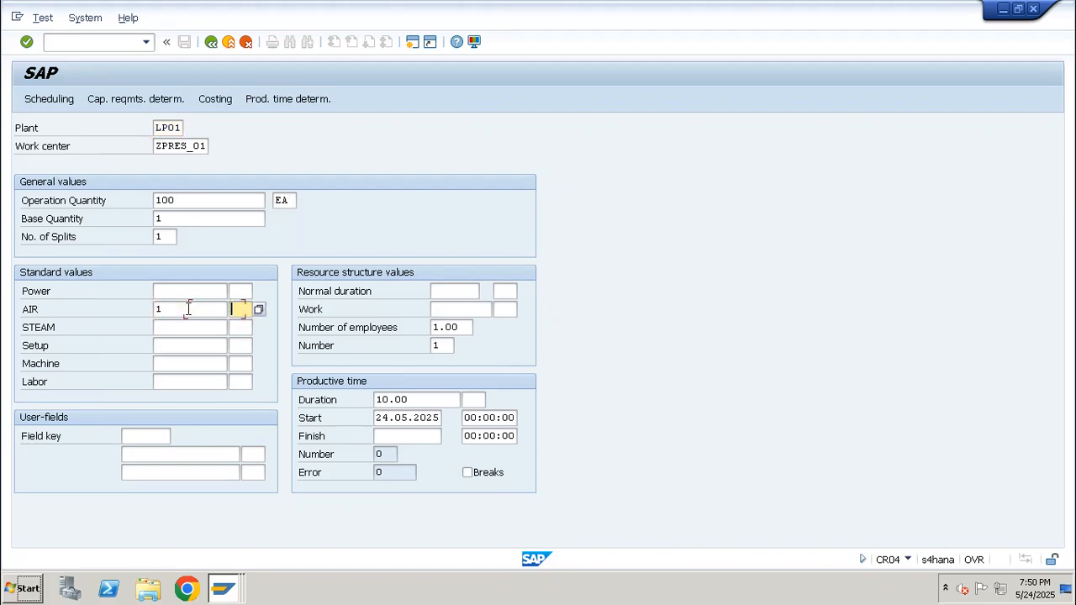
pyautogui.write('MIN')
pyautogui.press('Return')
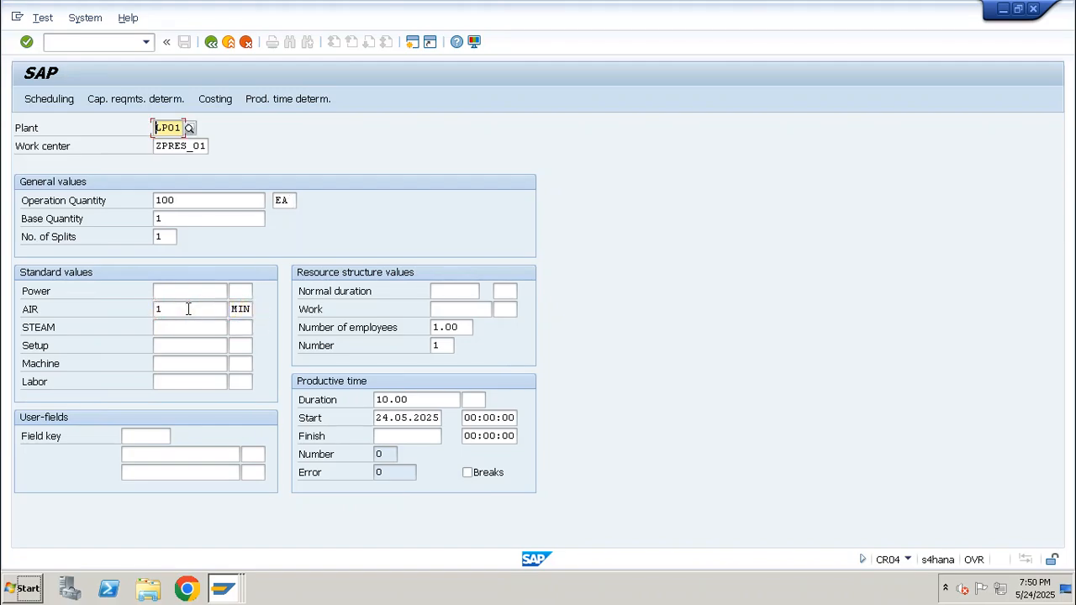
pyautogui.click(229, 100)
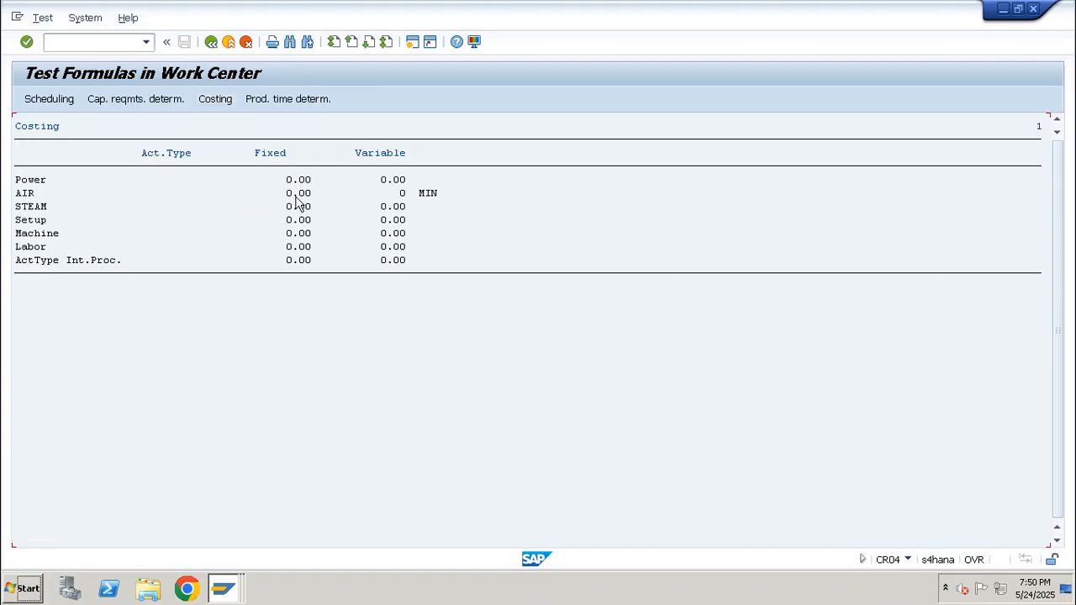
# Return to the input values, set the Power standard value to 2 W and rerun the costing test.
pyautogui.press('F3')
pyautogui.click(177, 288)
pyautogui.write('2')
pyautogui.press('Tab')
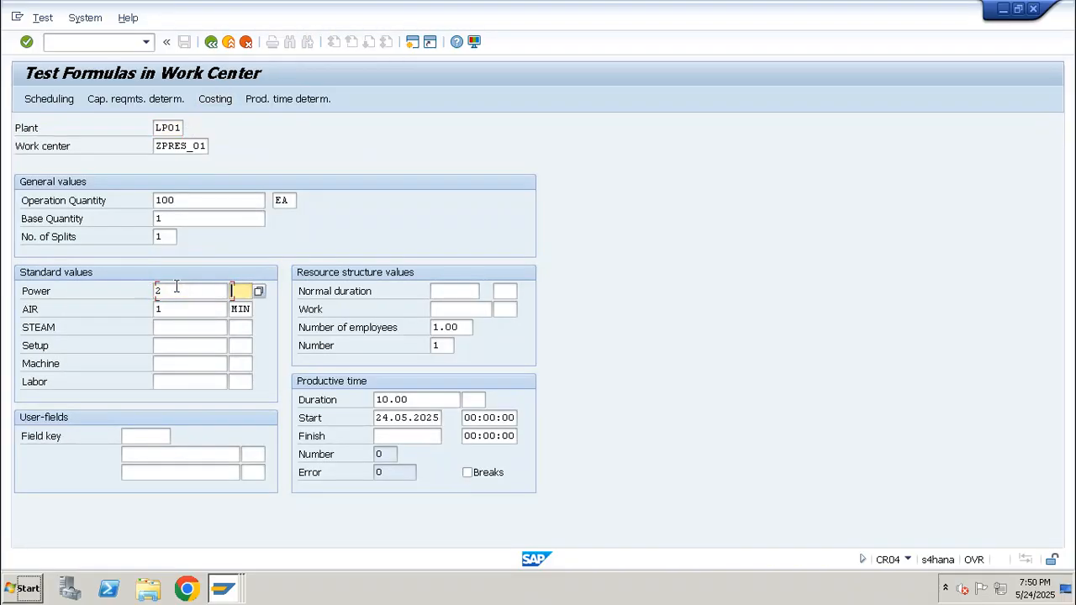
pyautogui.write('W')
pyautogui.press('Return')
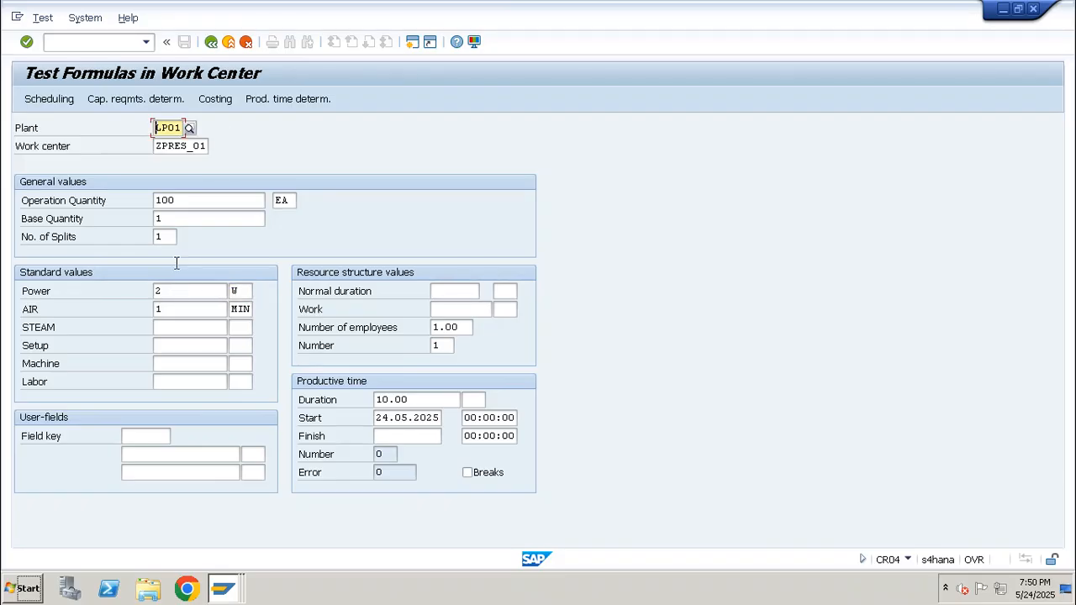
pyautogui.click(260, 99)
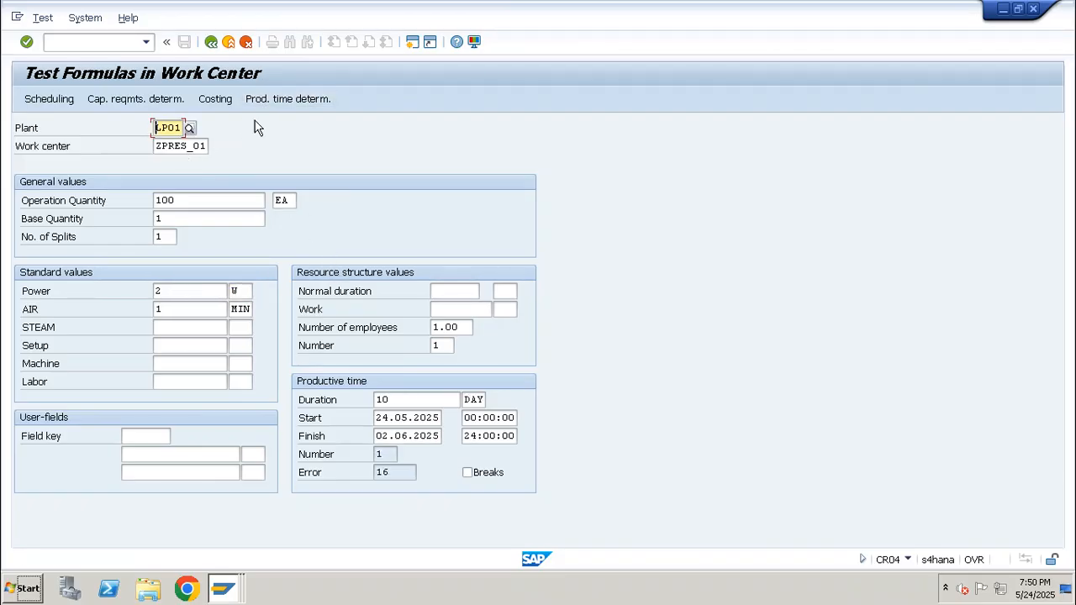
pyautogui.click(225, 102)
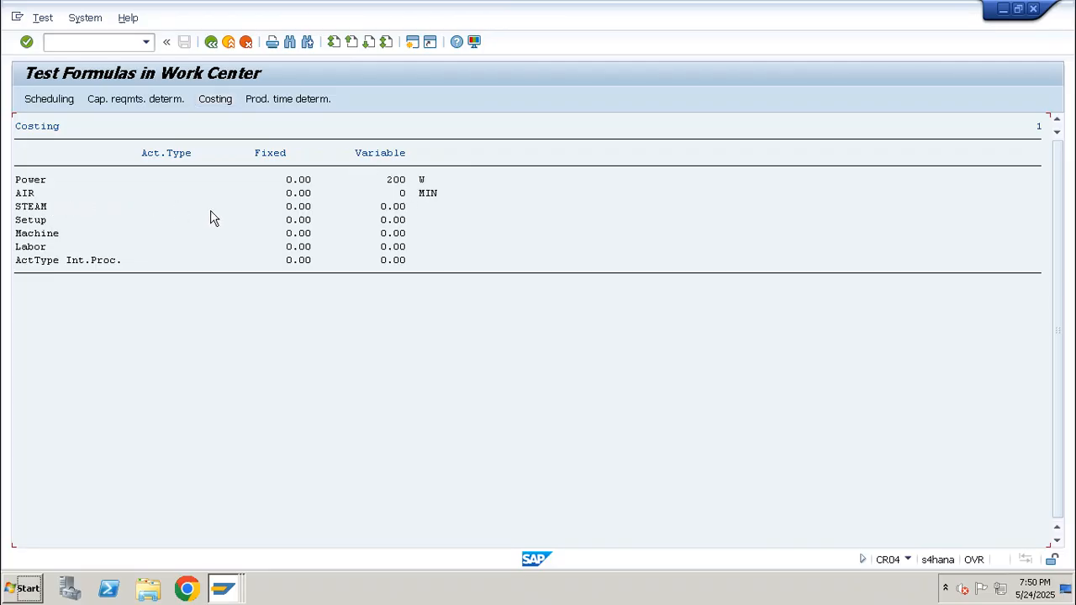
# Switch to the customizing session and leave the formula parameter details for the implementation guide structure.
pyautogui.hotkey('alt', 'Tab')
pyautogui.hotkey('alt', 'Tab')
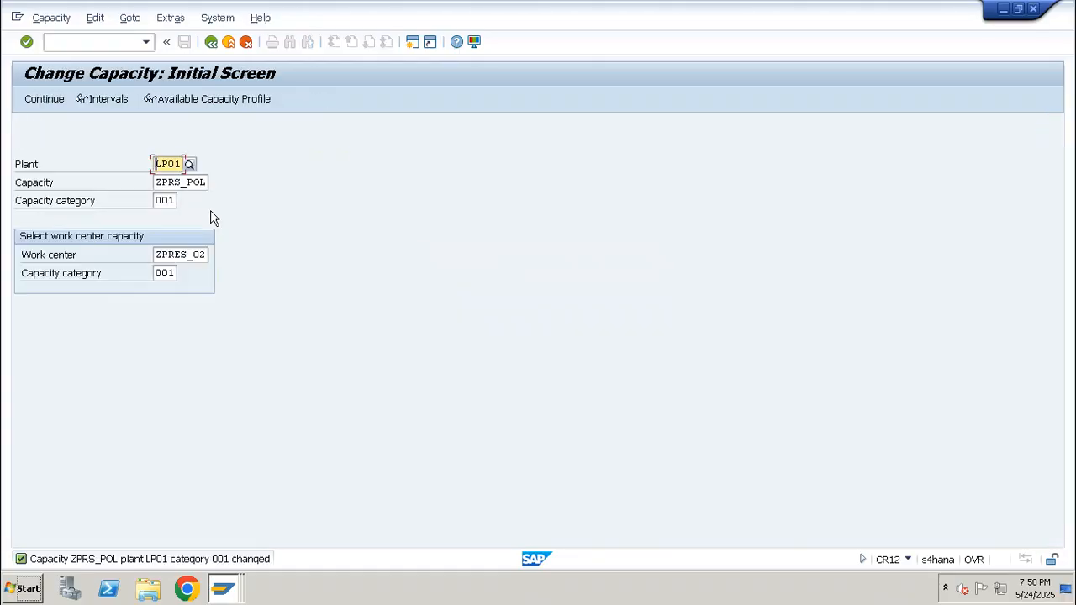
pyautogui.hotkey('alt', 'Tab')
pyautogui.hotkey('alt', 'Tab')
pyautogui.hotkey('alt', 'Tab')
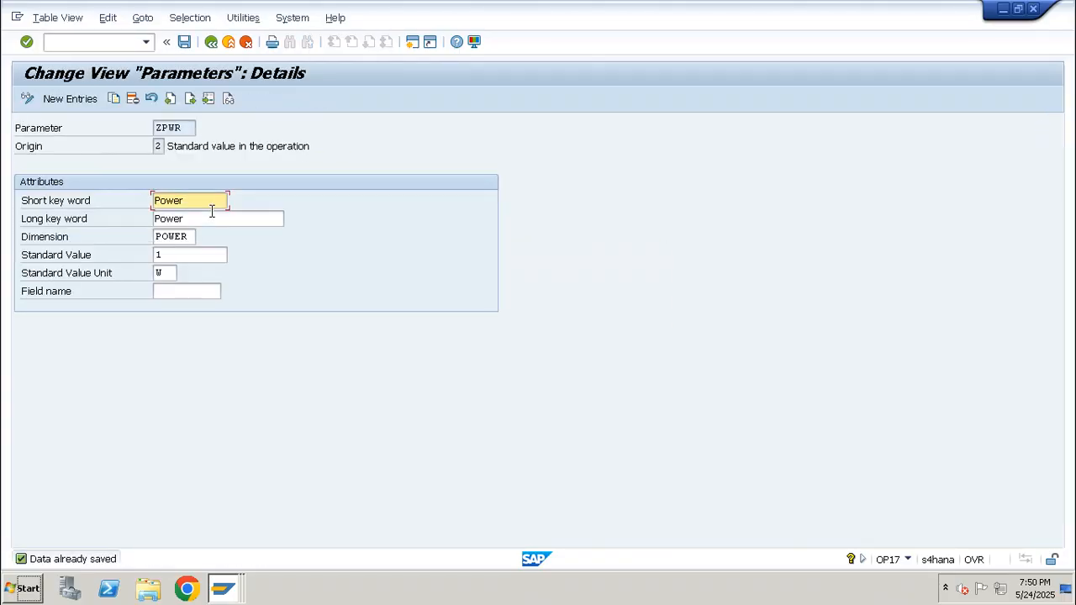
pyautogui.press('F3')
pyautogui.hotkey('alt', 'Tab')
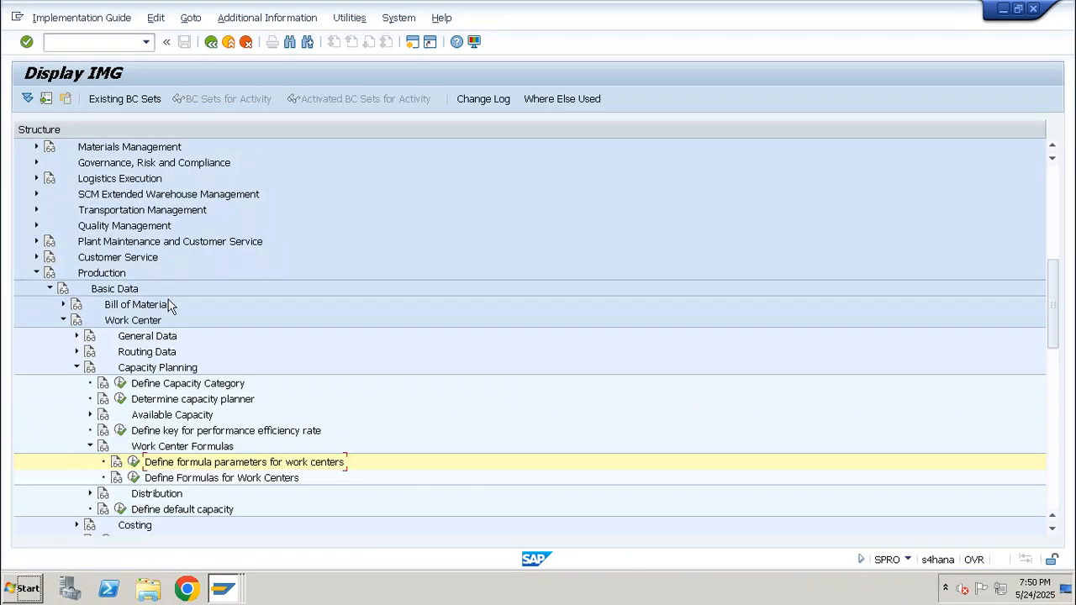
# Open the work center formula definitions, position the list at entries starting with Z and display formula ZSTM_1.
pyautogui.click(134, 478)
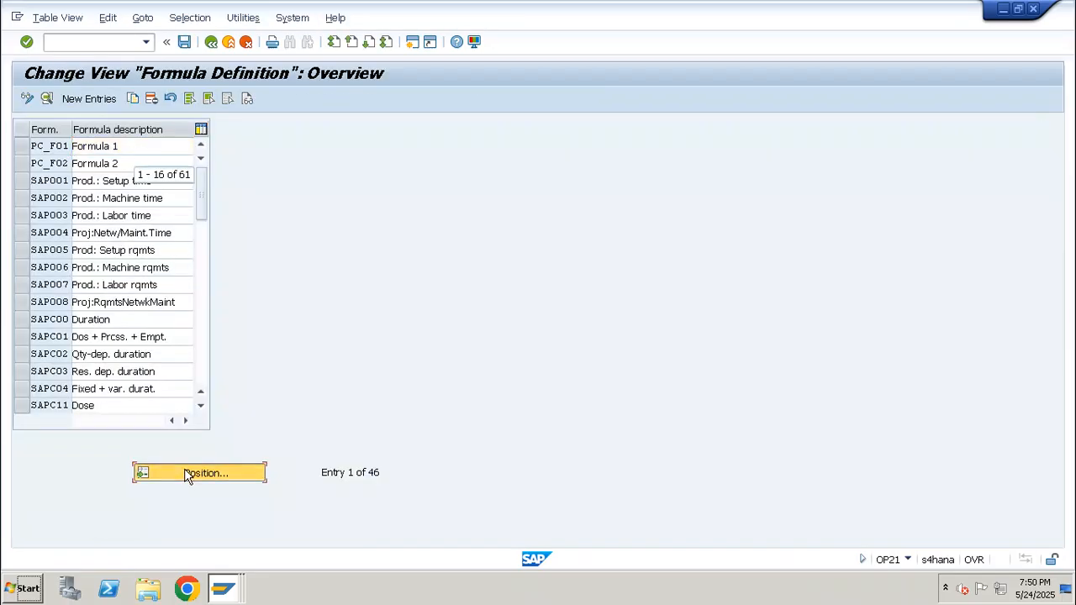
pyautogui.click(188, 473)
pyautogui.write('z')
pyautogui.press('Return')
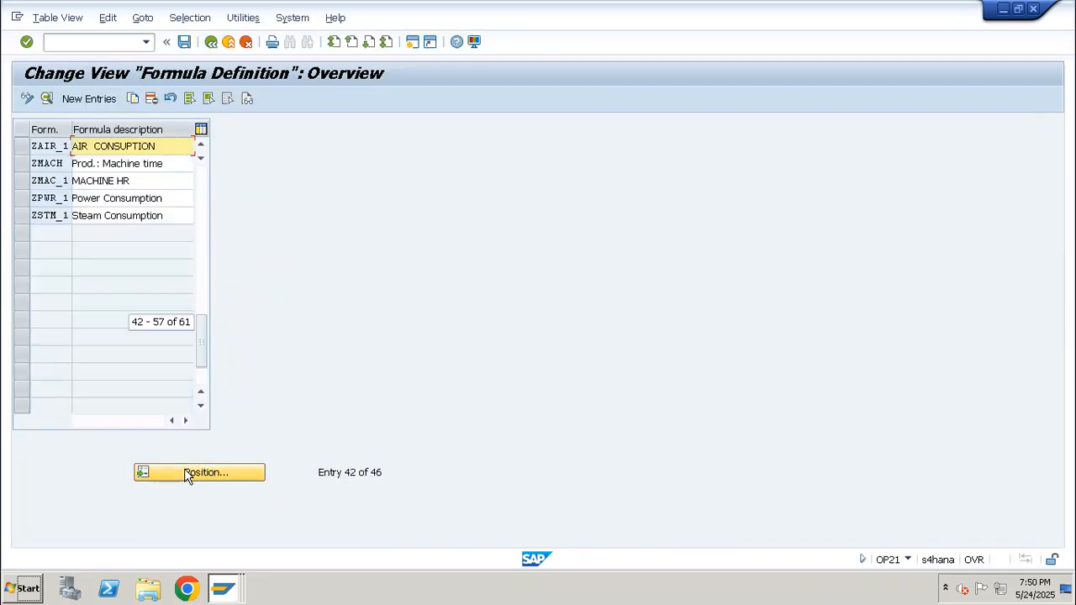
pyautogui.doubleClick(105, 216)
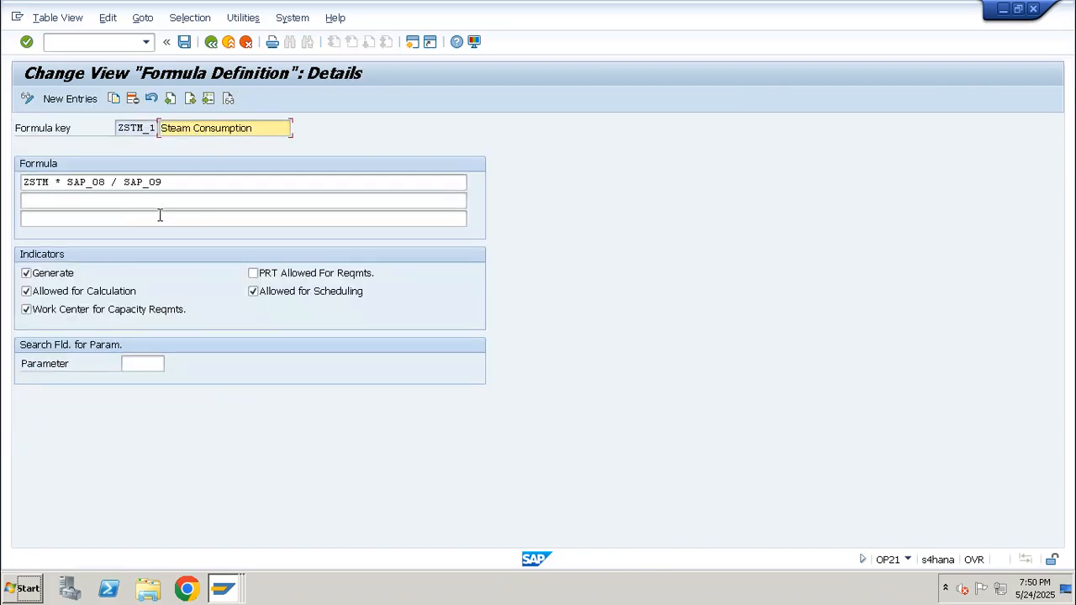
# Change the Steam Consumption formula to ZSTM * SAP_09 / SAP_08.
pyautogui.click(98, 181)
pyautogui.press('Delete')
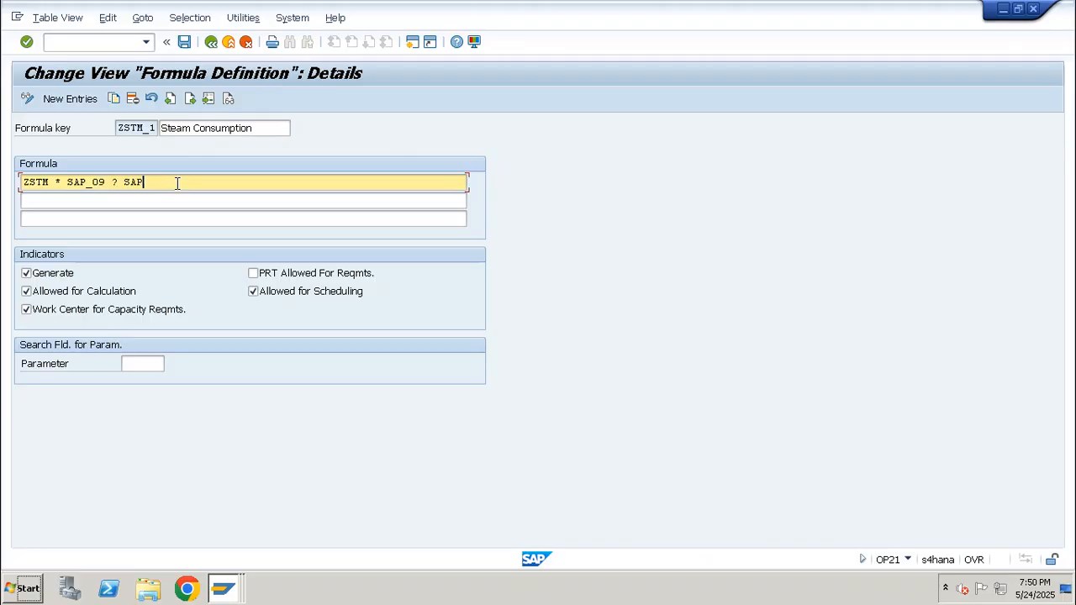
pyautogui.write('8')
pyautogui.press('Return')
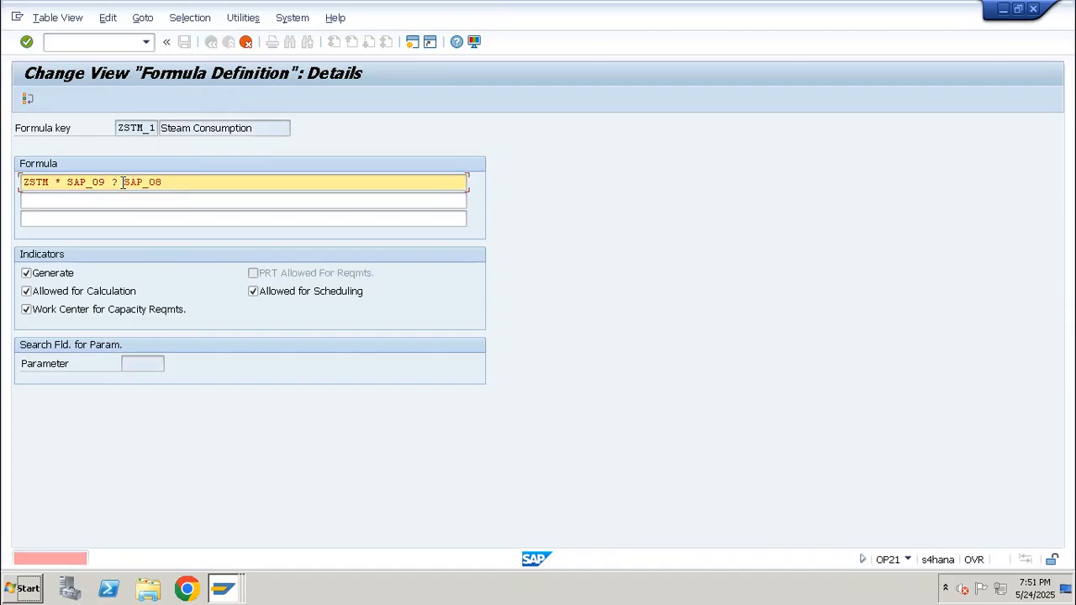
pyautogui.click(119, 181)
pyautogui.press('BackSpace')
pyautogui.press('BackSpace')
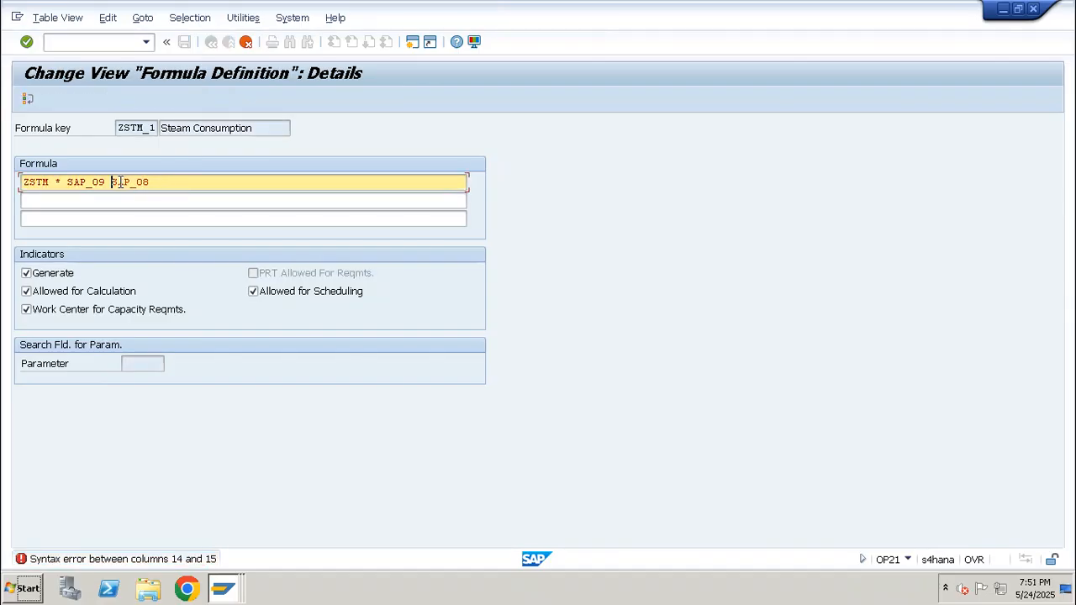
pyautogui.write('/ SAP_08')
pyautogui.press('Return')
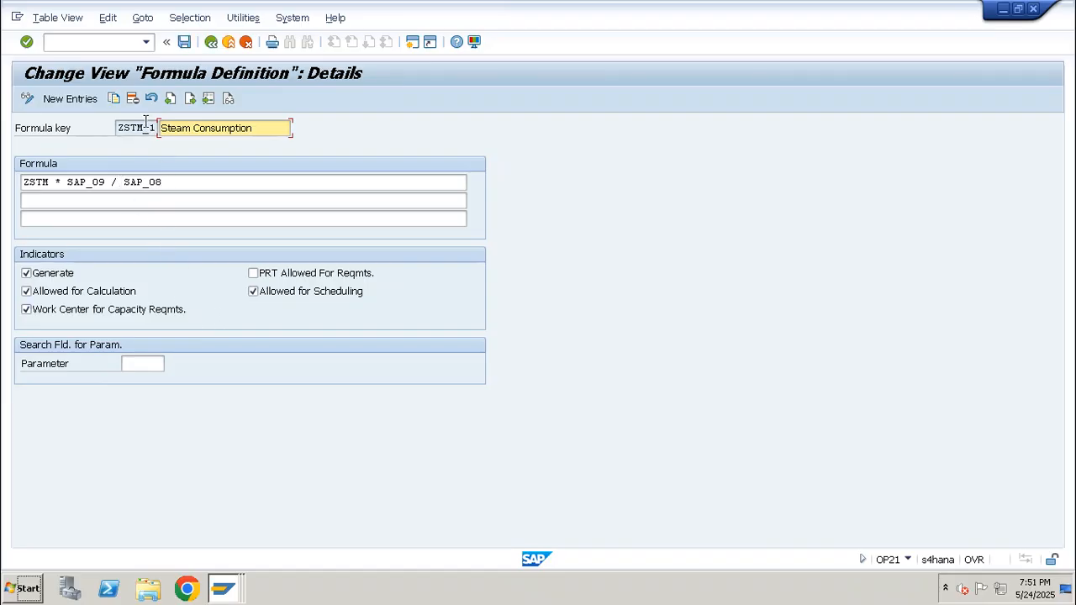
# Save formula ZSTM_1 and return to the implementation guide.
pyautogui.hotkey('ctrl', 's')
pyautogui.press('Return')
pyautogui.press('F3')
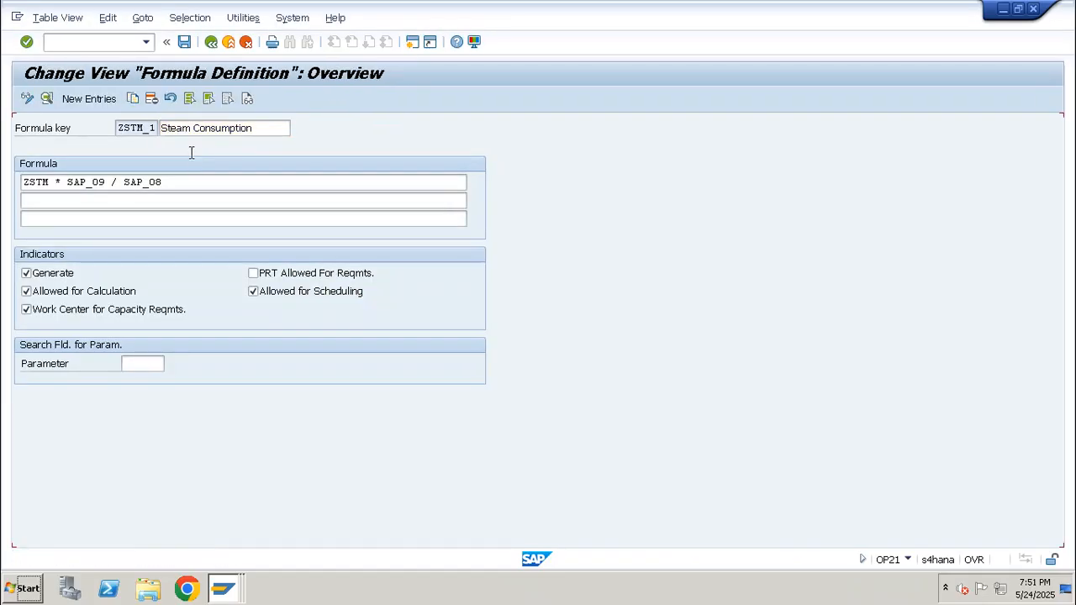
pyautogui.press('F3')
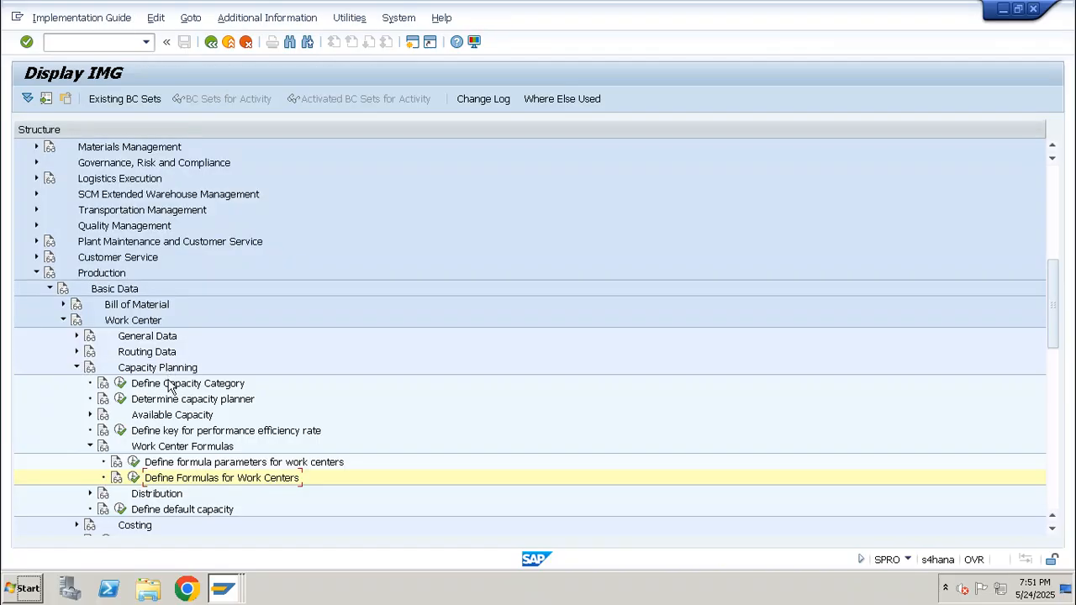
# Open the details of parameter ZSTM in the formula parameters for work centers and save them.
pyautogui.click(135, 464)
pyautogui.click(183, 475)
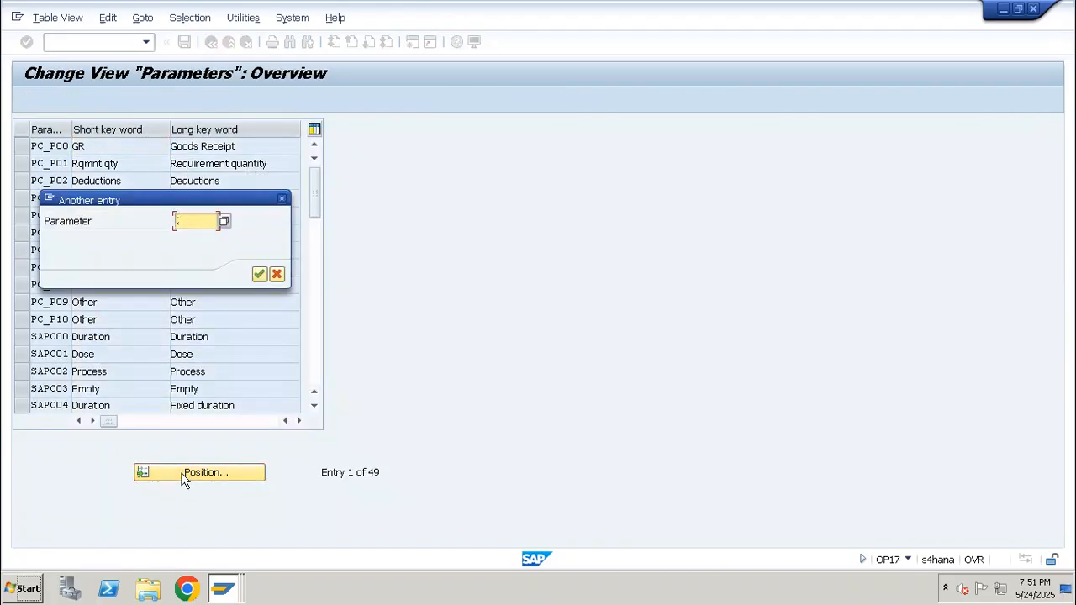
pyautogui.write('ZSTM')
pyautogui.press('Return')
pyautogui.click(152, 144)
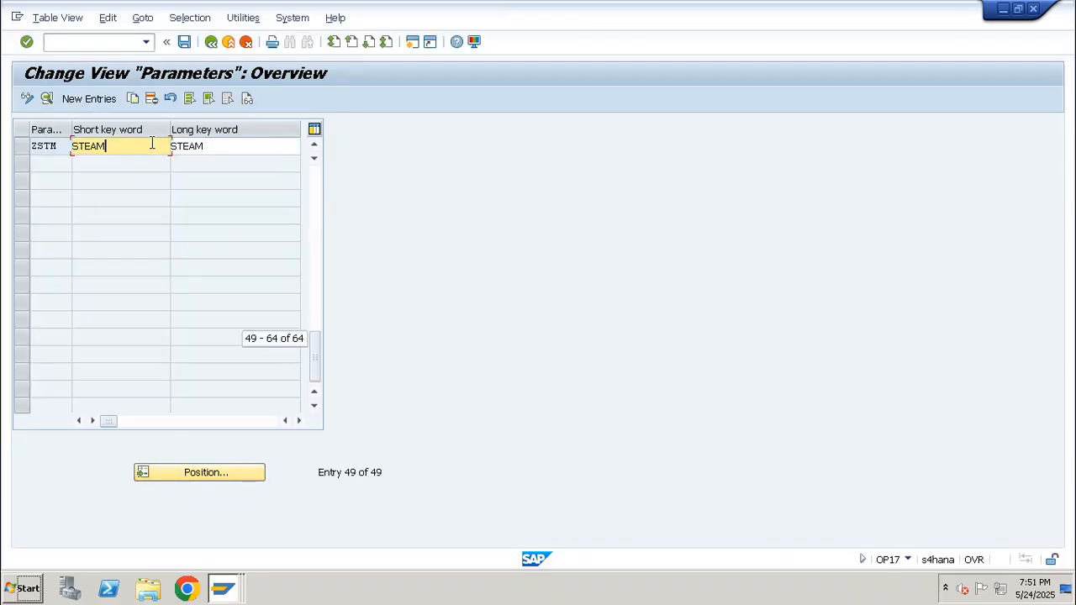
pyautogui.doubleClick(153, 144)
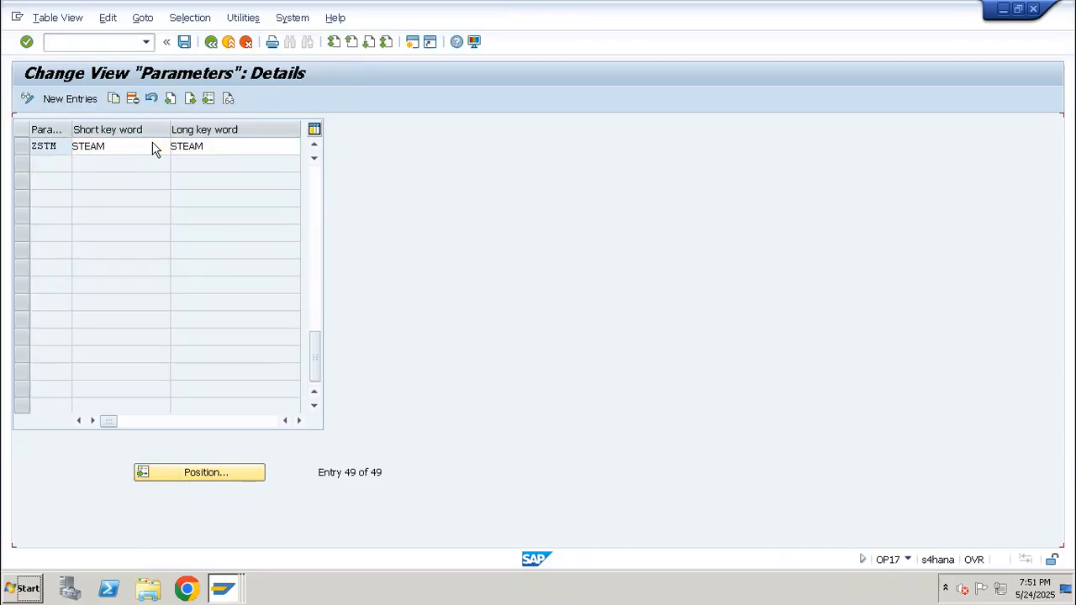
pyautogui.hotkey('ctrl', 's')
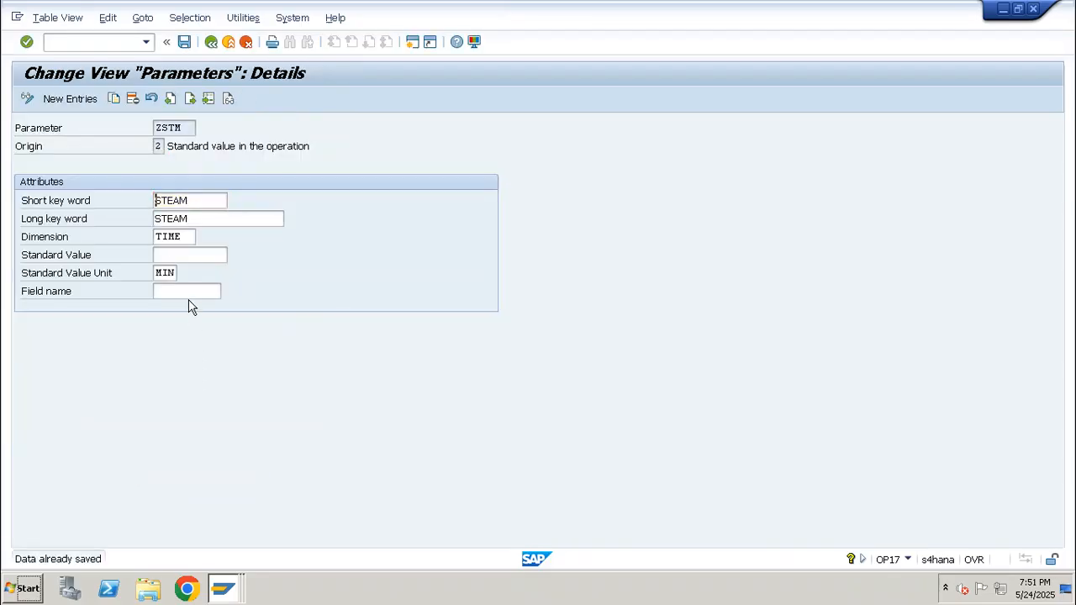
# Switch to the formula test session and restart transaction CR04.
pyautogui.hotkey('alt', 'Tab')
pyautogui.press('F3')
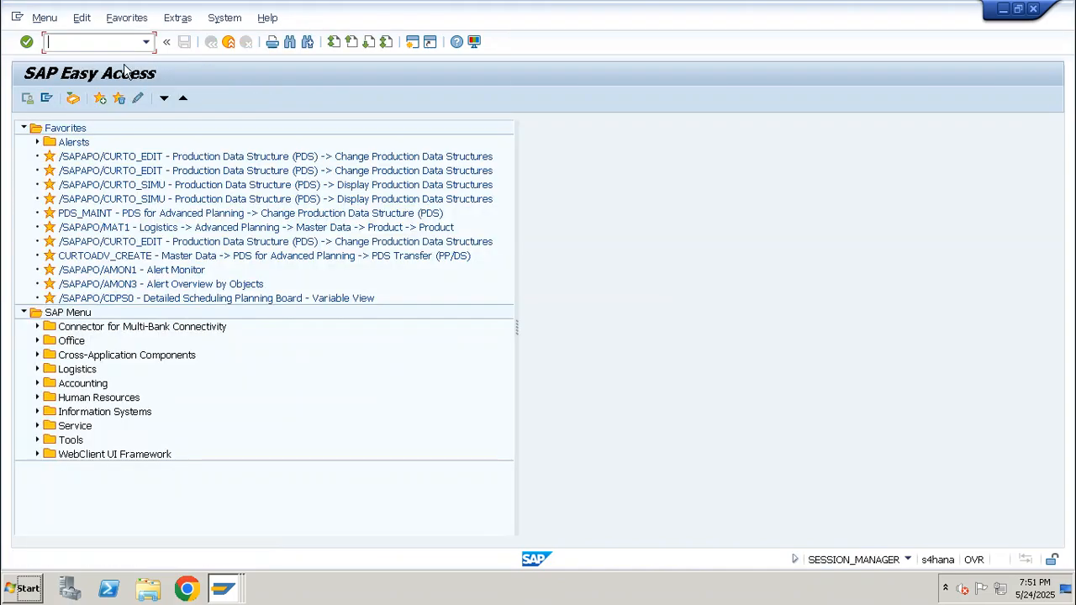
pyautogui.write('CR04')
pyautogui.press('Return')
pyautogui.press('Tab')
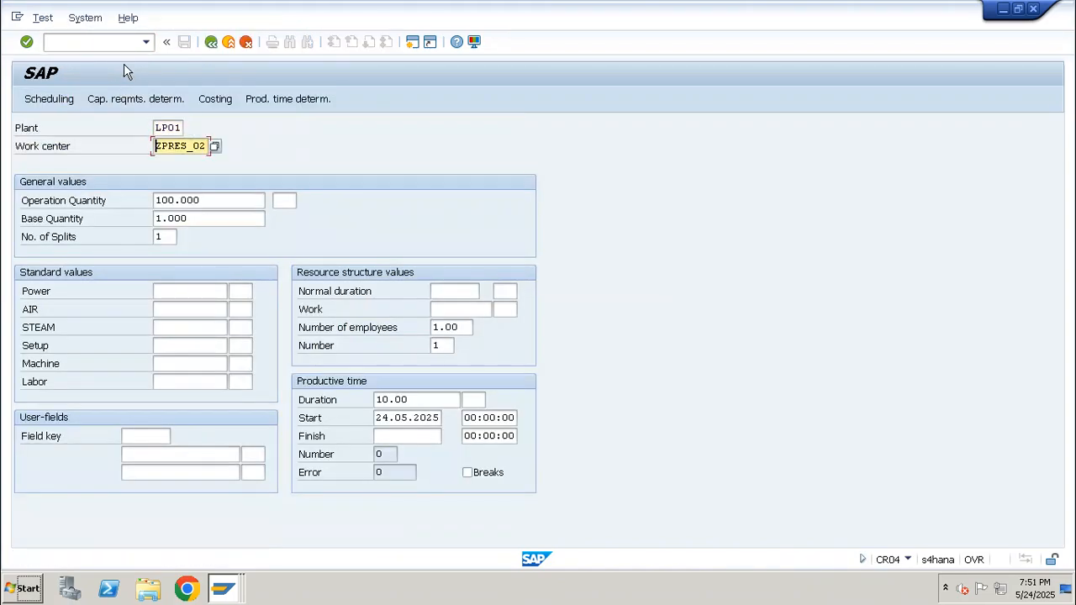
# Set the AIR standard value to 10 MIN, run the costing test and return to the input values.
pyautogui.click(173, 309)
pyautogui.write('10')
pyautogui.click(243, 309)
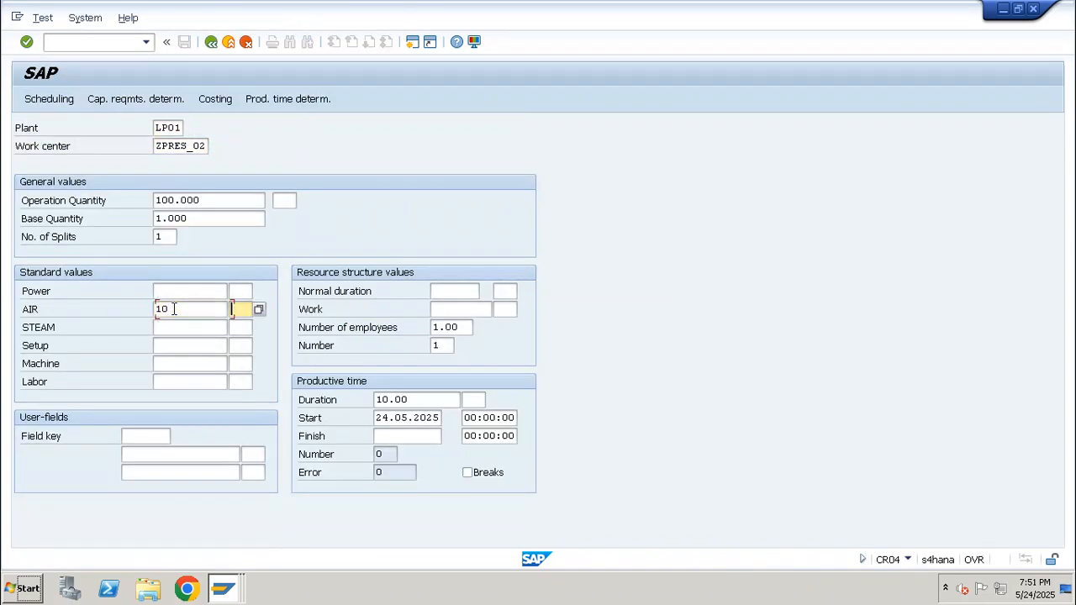
pyautogui.write('MIN')
pyautogui.press('Return')
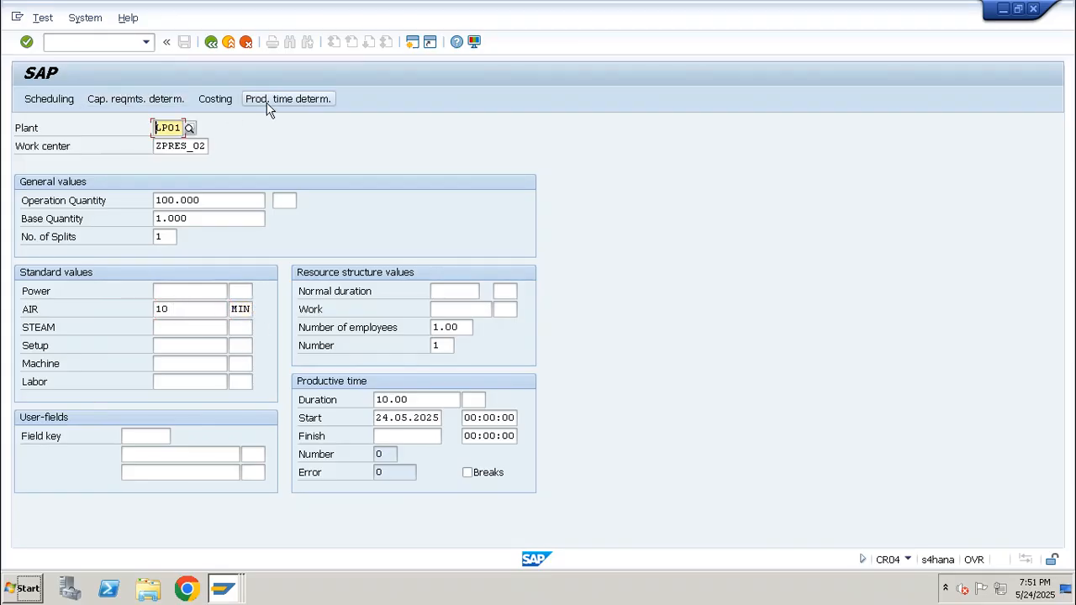
pyautogui.click(217, 100)
pyautogui.press('F3')
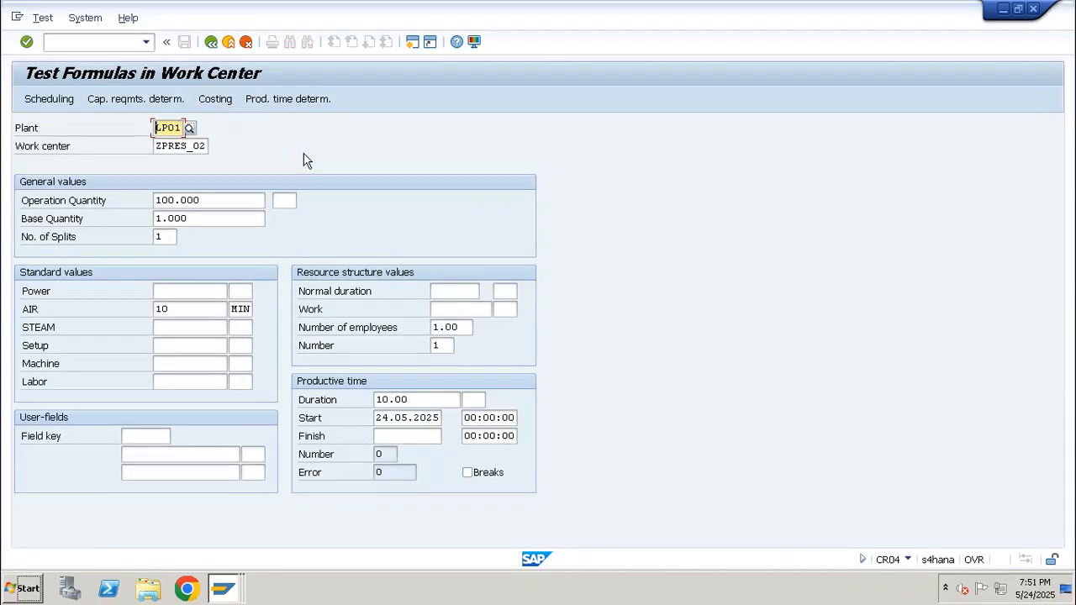
# Re-enter plant LP01, set the operation quantity unit to EA and switch to the ZSTM parameter session.
pyautogui.write('E')
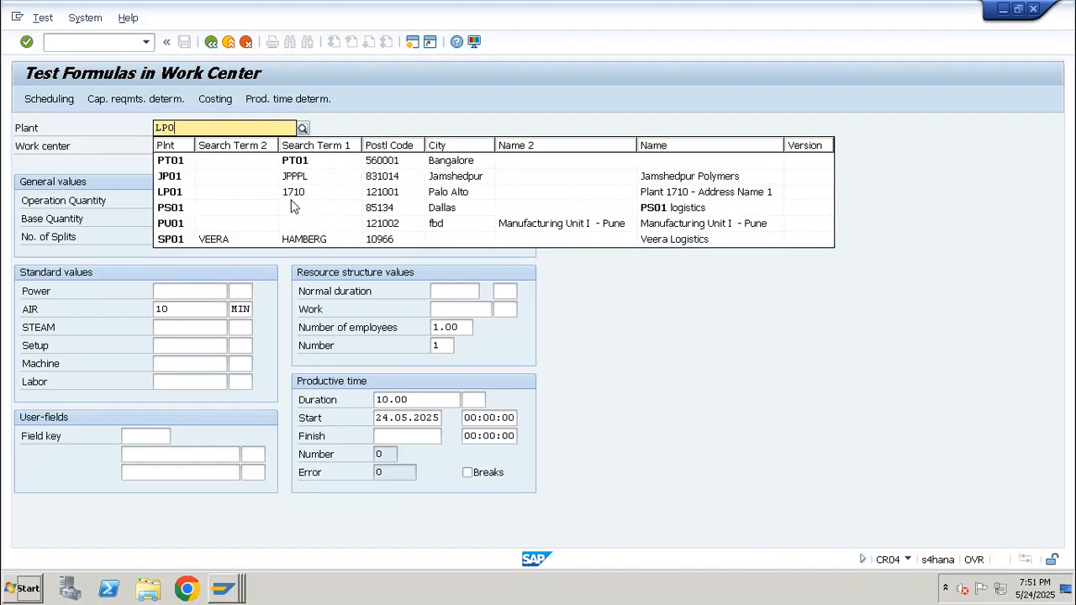
pyautogui.write('1')
pyautogui.press('Tab')
pyautogui.click(284, 200)
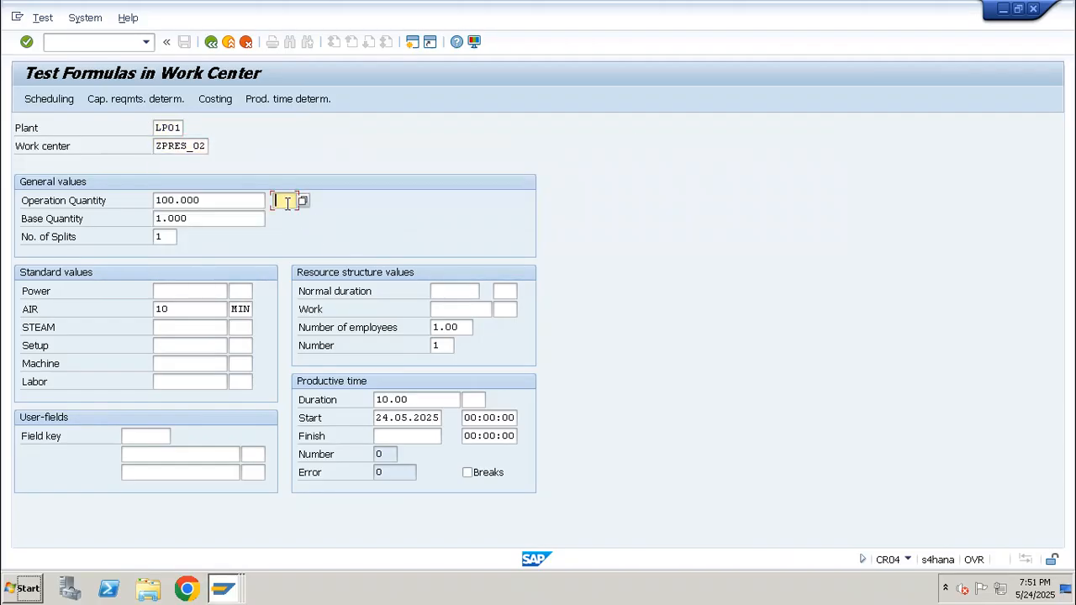
pyautogui.write('EA')
pyautogui.press('Return')
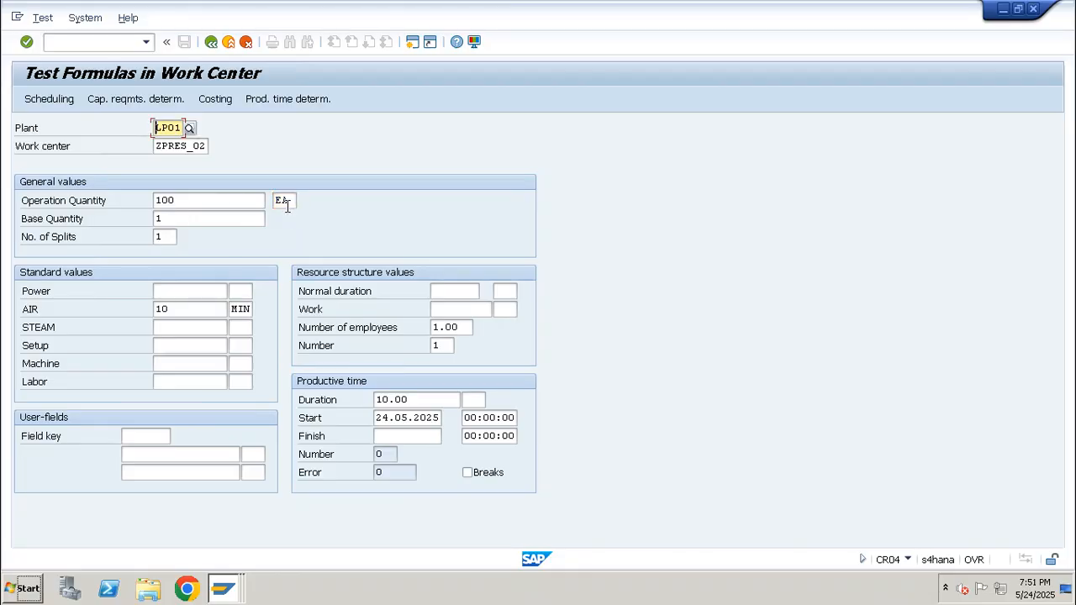
pyautogui.hotkey('alt', 'Tab')
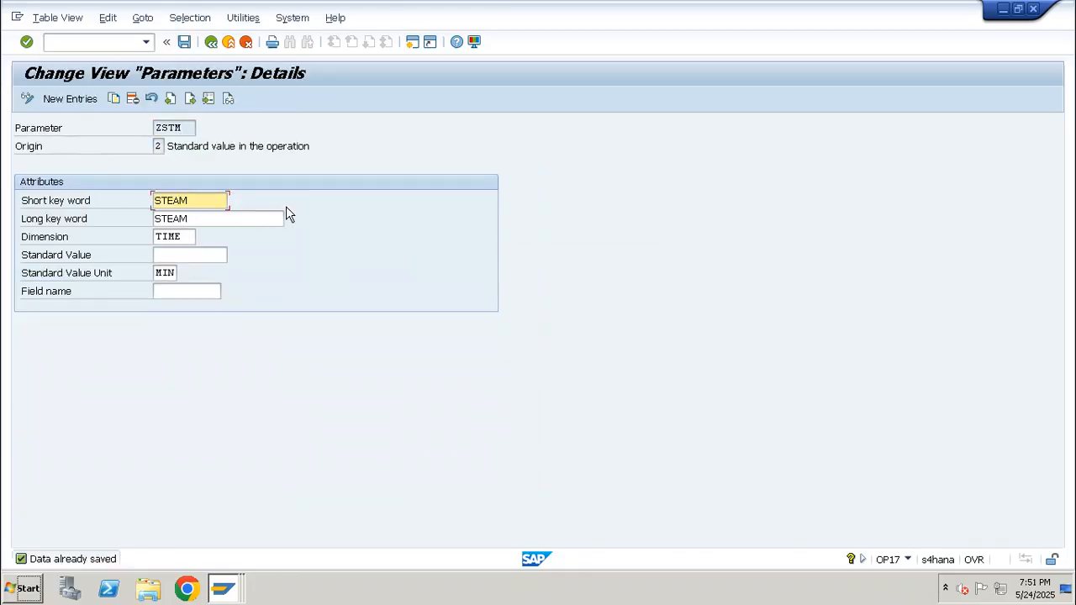
# Set the ZSTM parameter's standard value to 1, save it to the proposed customizing request and switch to the formula test session.
pyautogui.click(213, 255)
pyautogui.write('1')
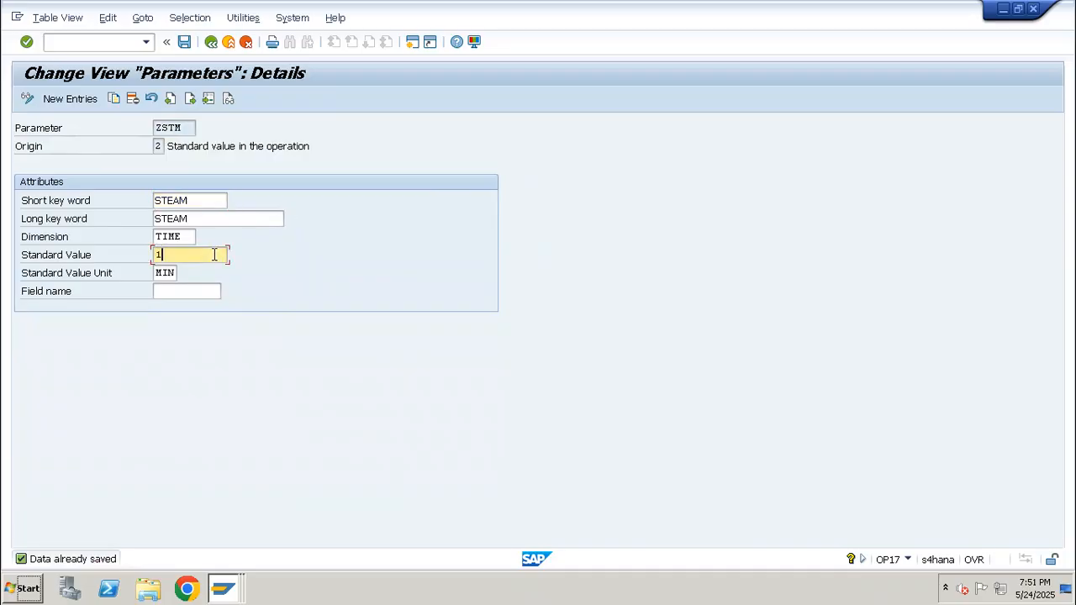
pyautogui.press('Return')
pyautogui.hotkey('ctrl', 's')
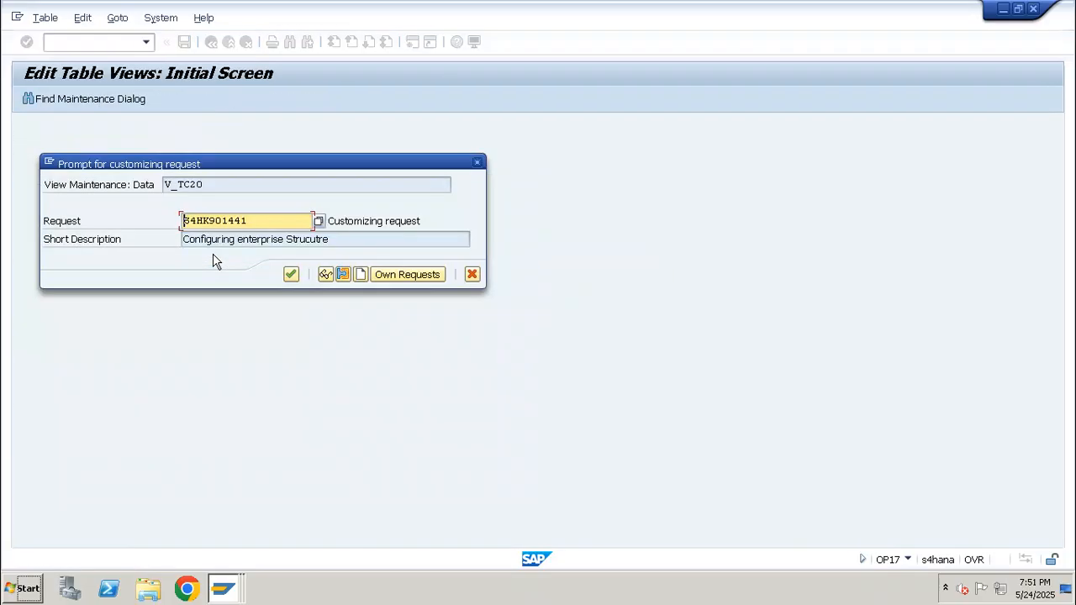
pyautogui.press('Return')
pyautogui.hotkey('alt', 'Tab')
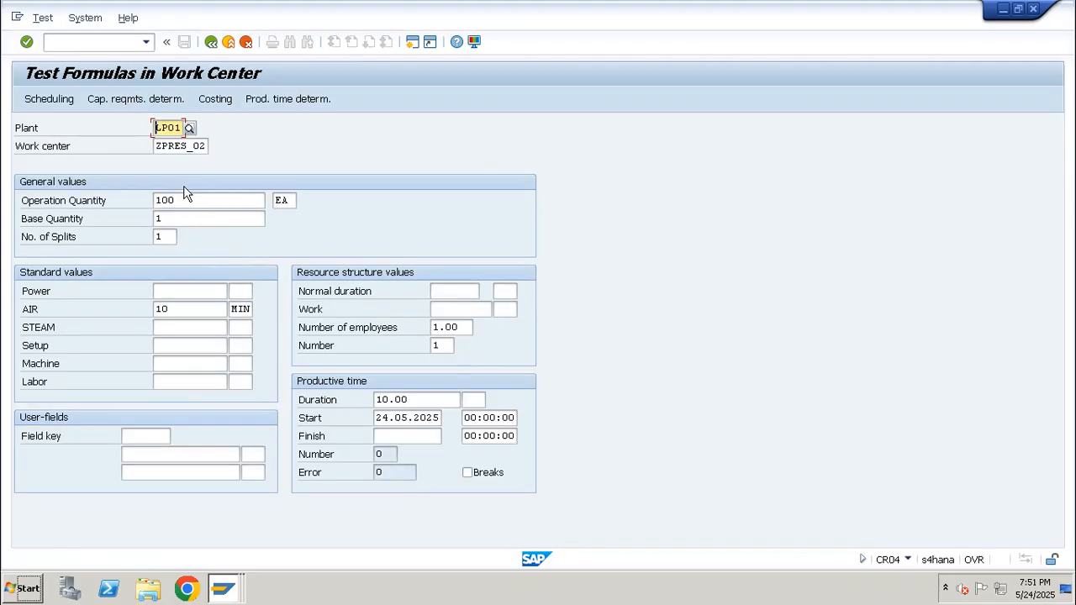
# Rerun the costing test, set the base quantity to 2, run the costing test again and return to the input values.
pyautogui.click(222, 102)
pyautogui.press('F3')
pyautogui.click(240, 310)
pyautogui.click(154, 218)
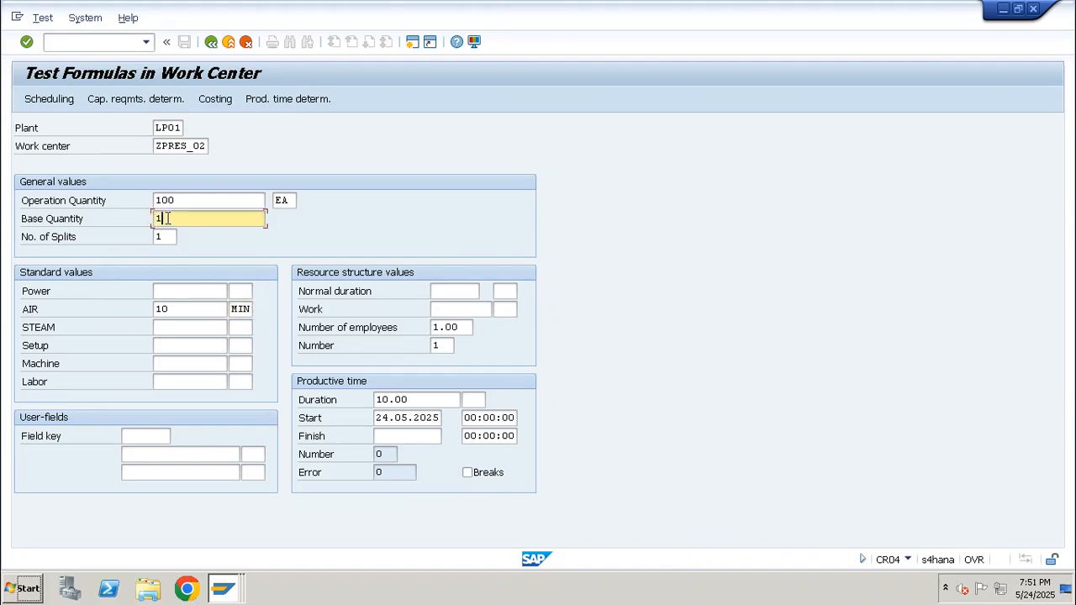
pyautogui.write('2')
pyautogui.press('Return')
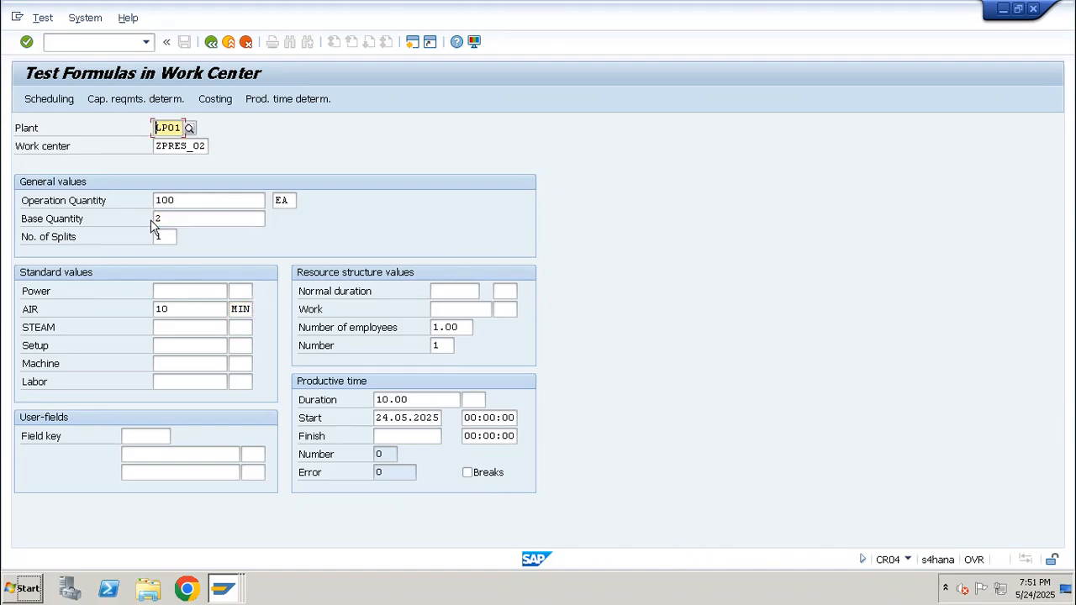
pyautogui.click(225, 101)
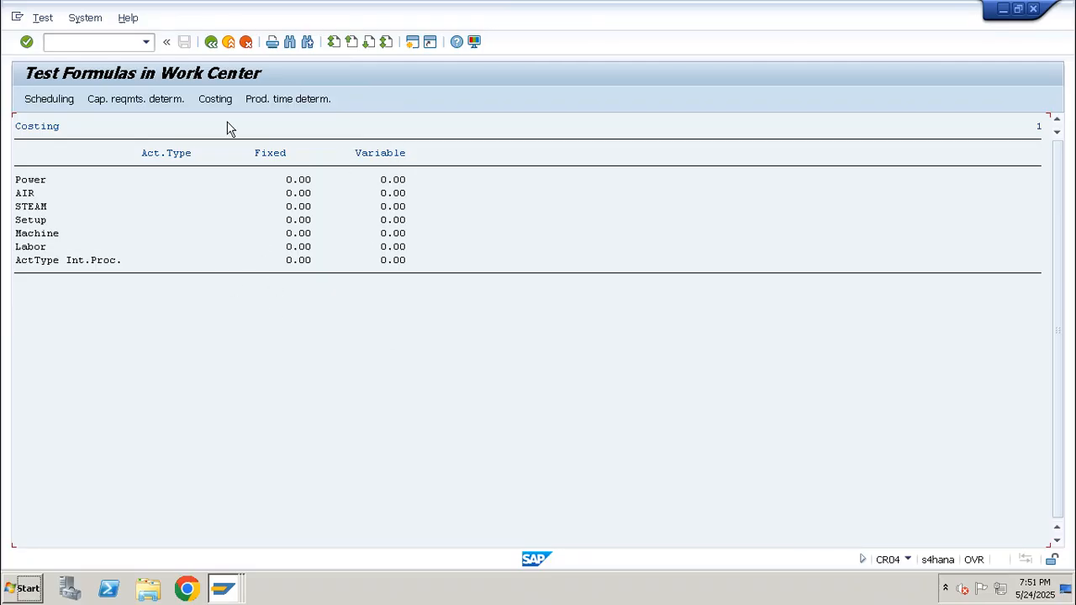
pyautogui.press('F3')
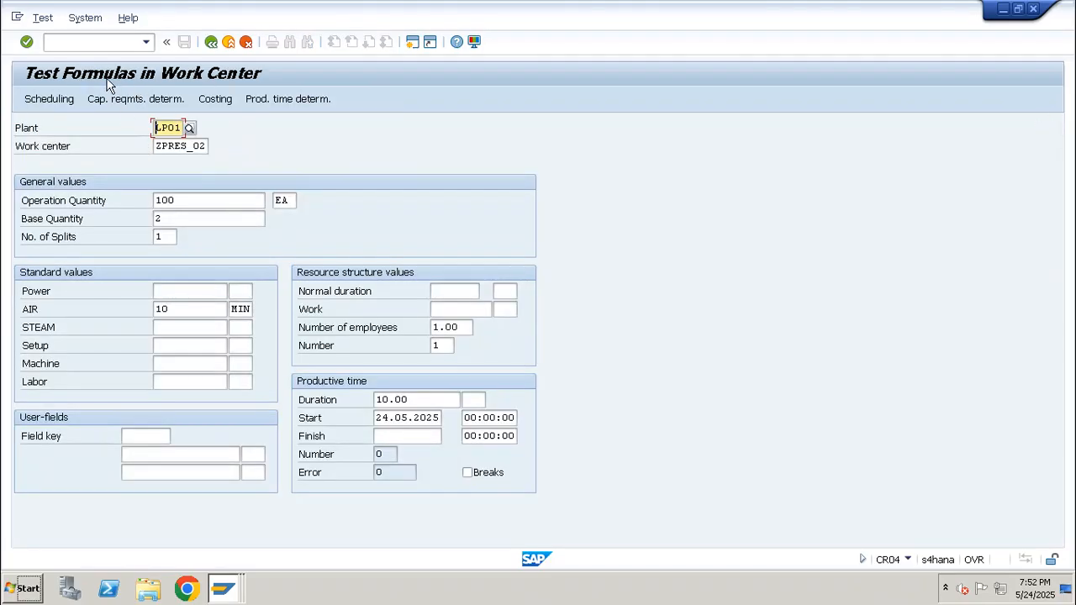
# Run the capacity requirements and scheduling tests for the work center, returning to the input values after each.
pyautogui.click(156, 101)
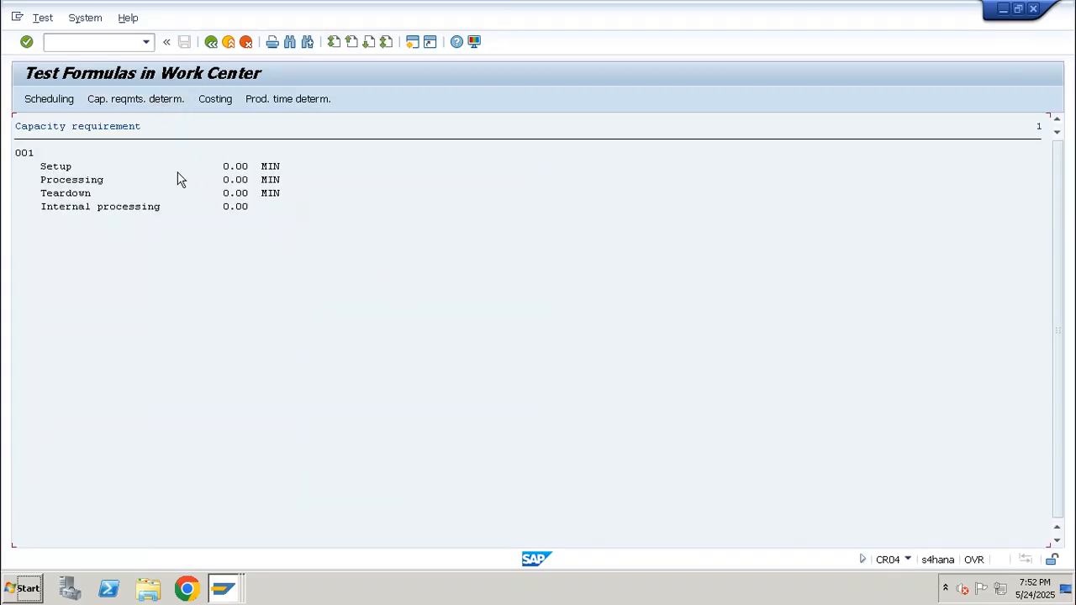
pyautogui.press('F3')
pyautogui.click(58, 105)
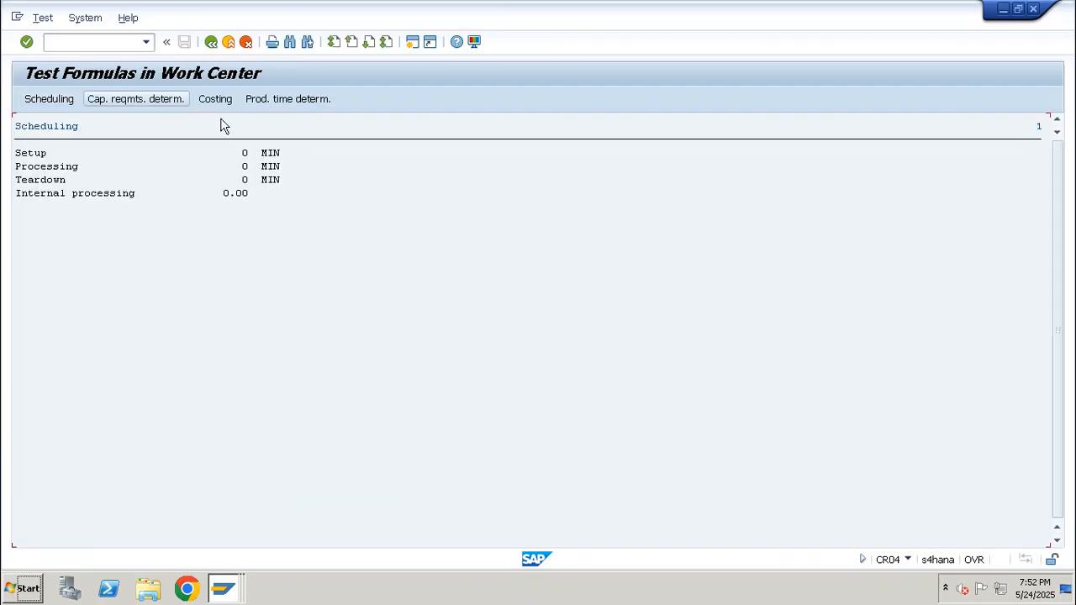
pyautogui.press('F3')
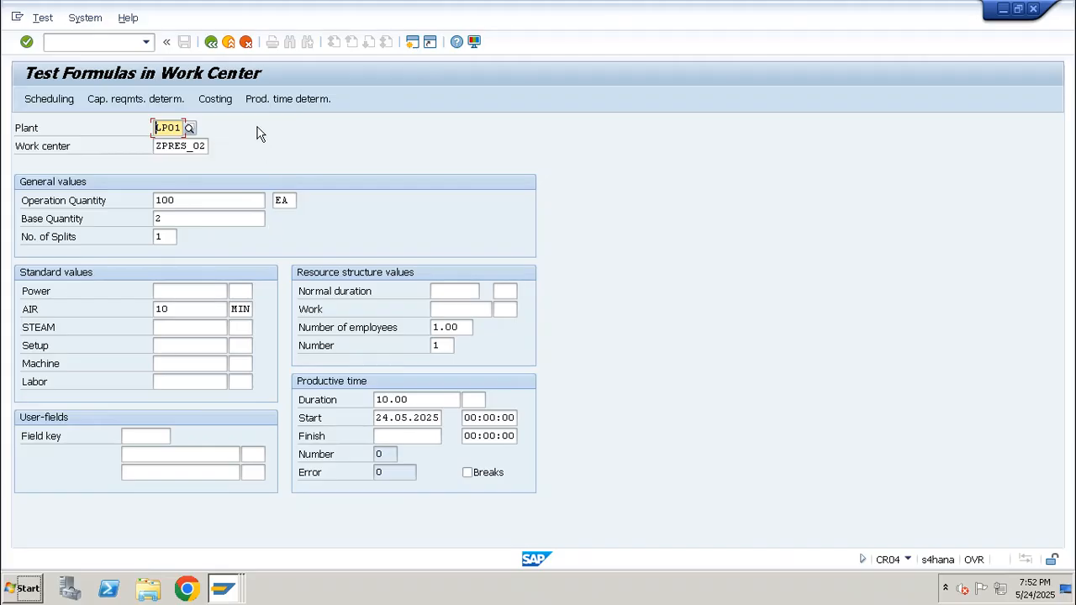
# Run the work center list in transaction CR05 for plant LP01 with the work center selection cleared.
pyautogui.click(214, 43)
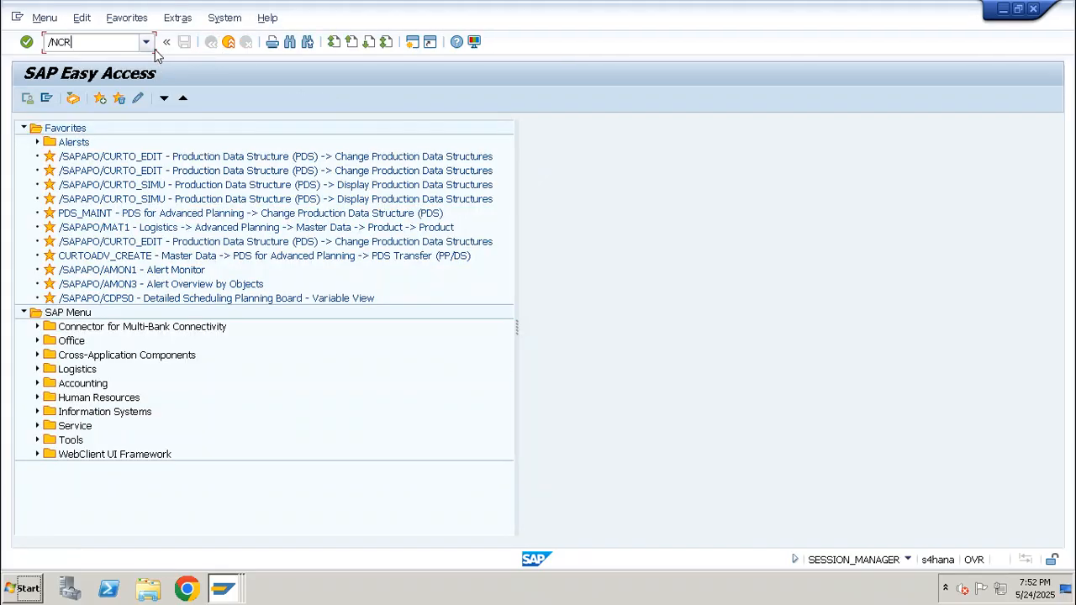
pyautogui.write('/NCR05')
pyautogui.press('Return')
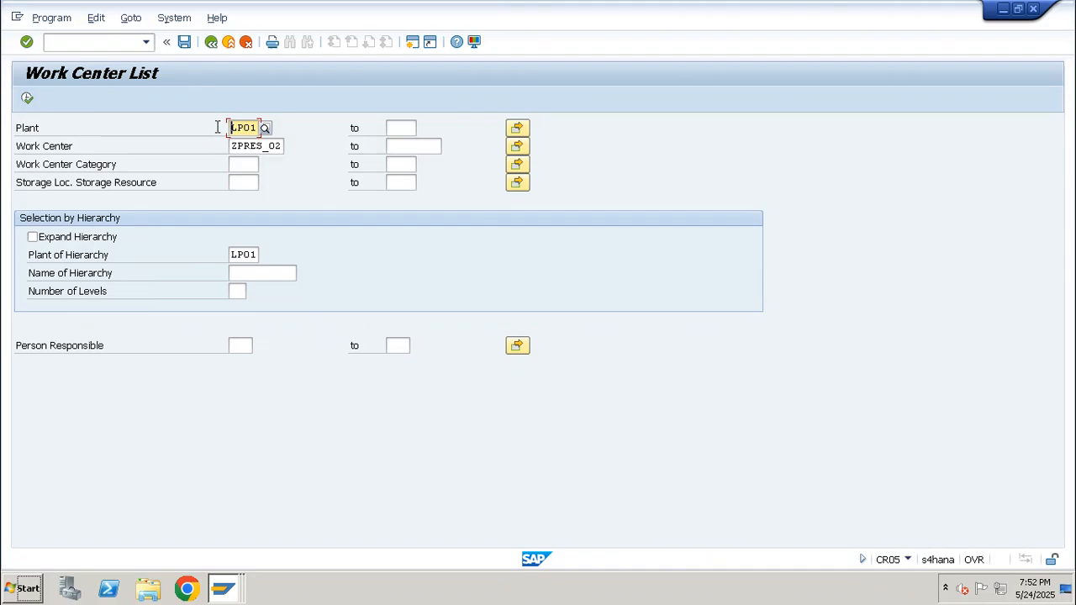
pyautogui.click(245, 146)
pyautogui.doubleClick(245, 145)
pyautogui.press('Delete')
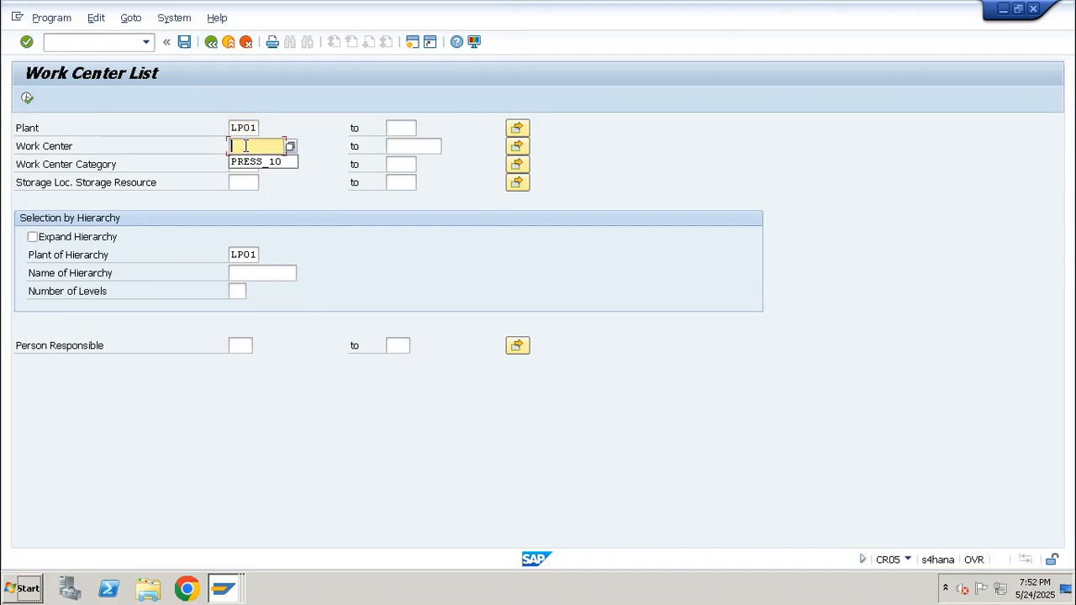
pyautogui.click(26, 98)
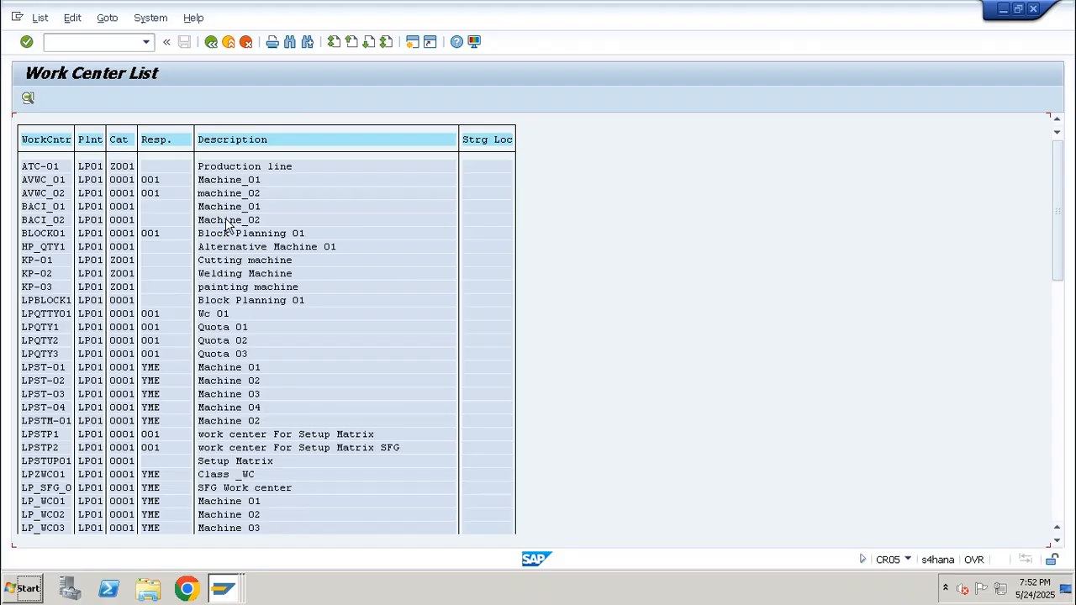
# Return from the work center list and open the assignment of work centers to cost centers with transaction CR06.
pyautogui.press('F3')
pyautogui.click(69, 44)
pyautogui.write('/')
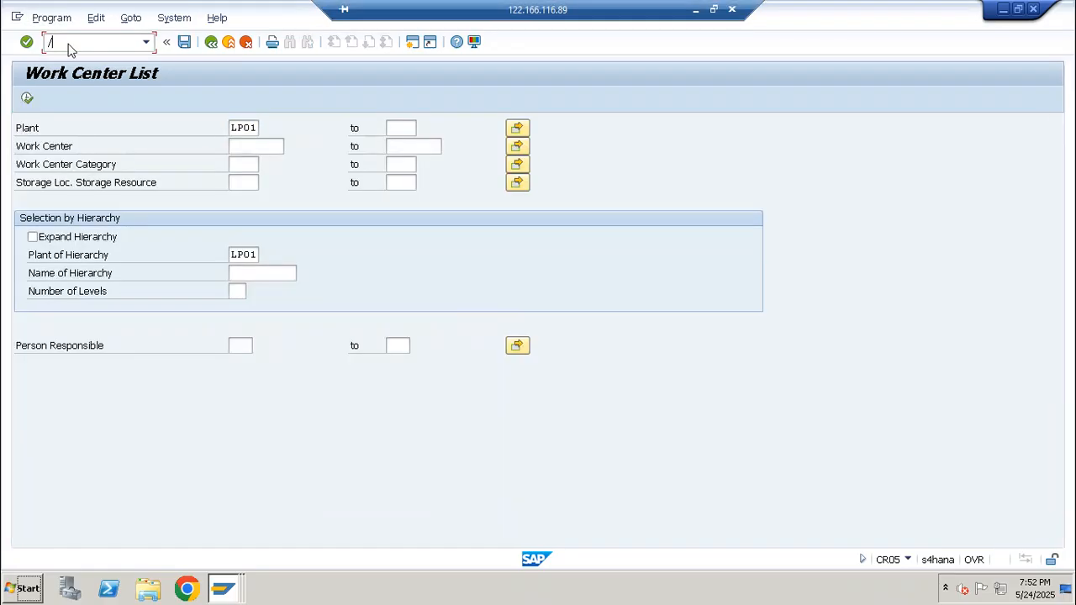
pyautogui.write('NCR06')
pyautogui.press('Return')
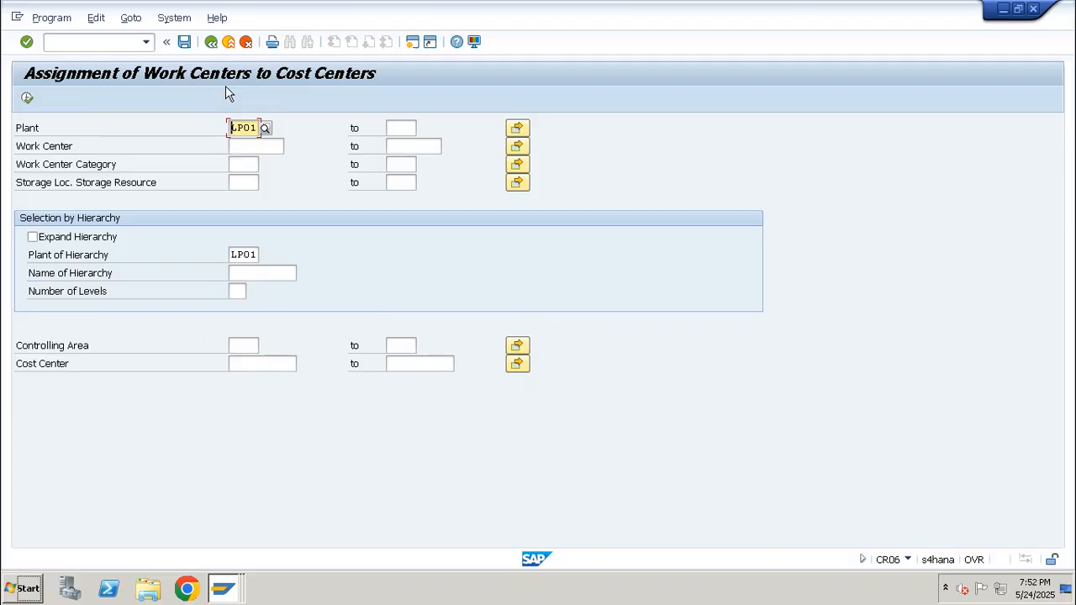
# Display work center ZPRES_01 of plant LP01 in transaction CR03 and highlight the cost center in its costing data.
pyautogui.click(74, 46)
pyautogui.write('/NCR03')
pyautogui.press('Return')
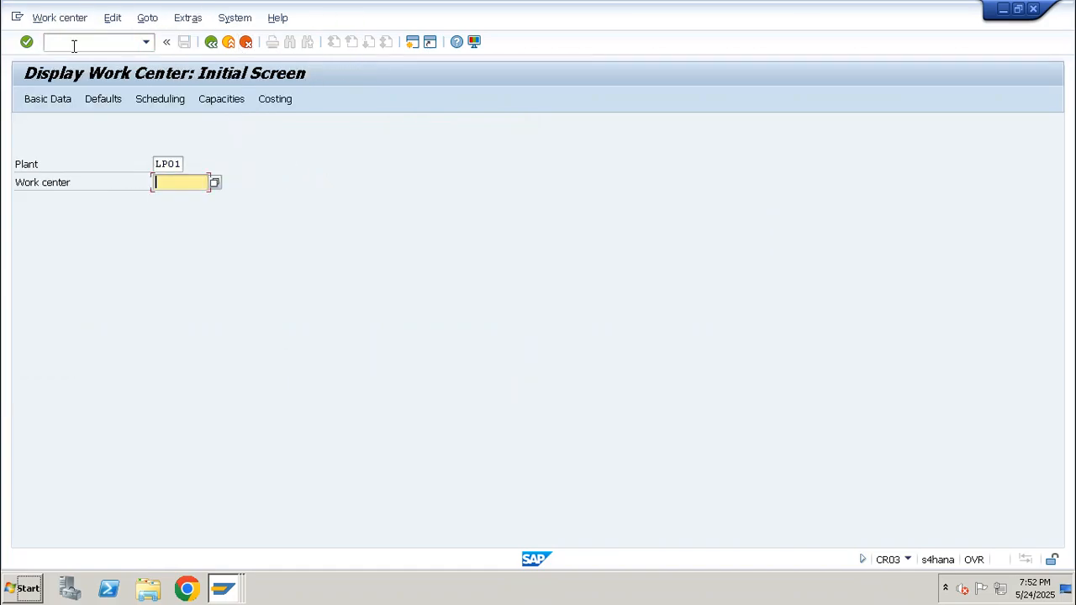
pyautogui.press('Down')
pyautogui.press('Return')
pyautogui.press('Return')
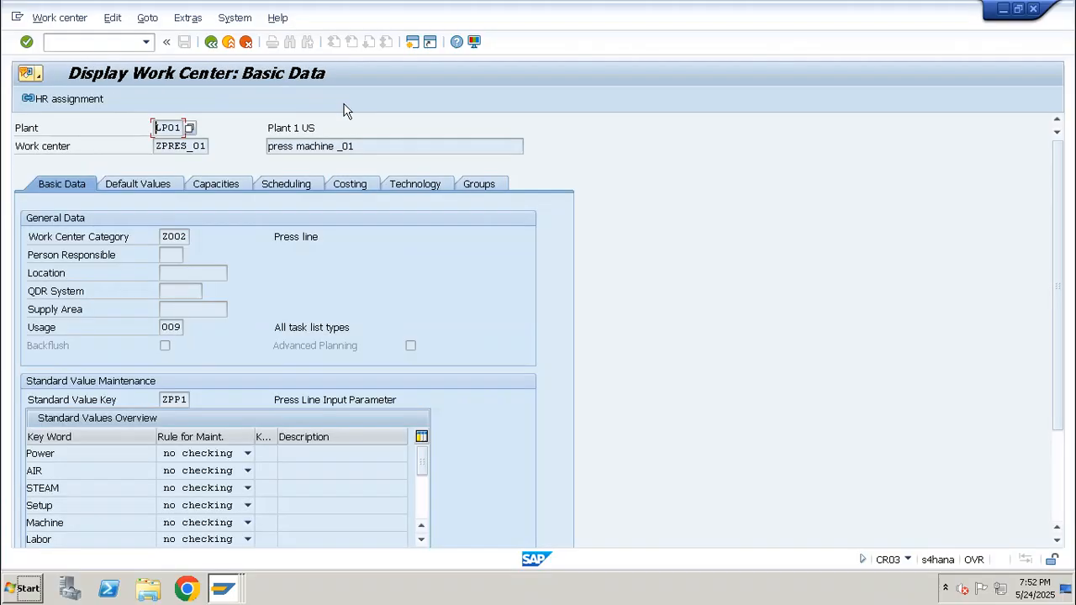
pyautogui.click(355, 180)
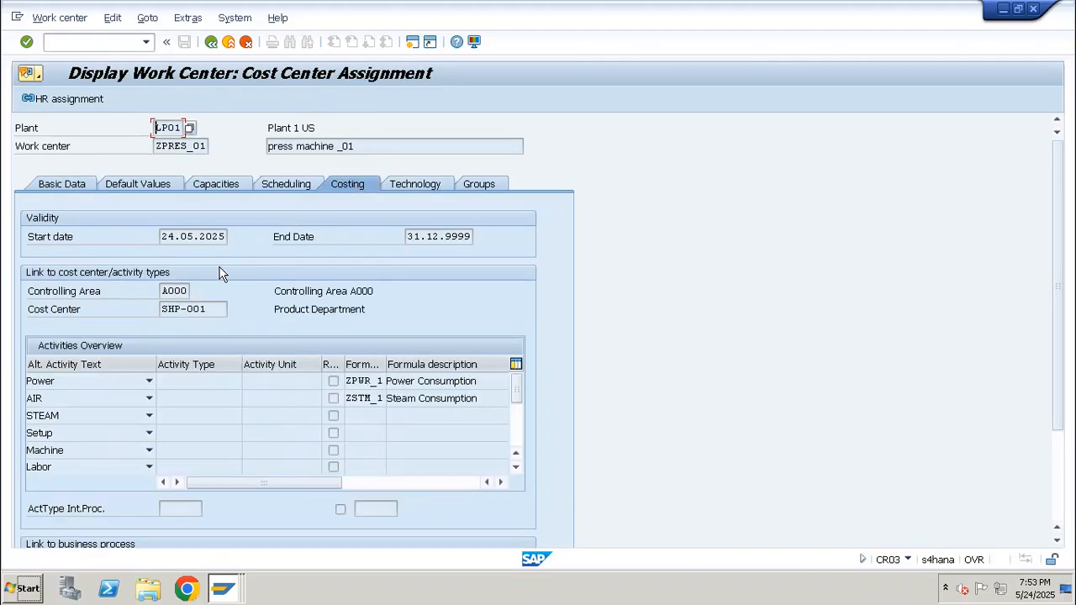
pyautogui.moveTo(213, 309); pyautogui.dragTo(153, 313)
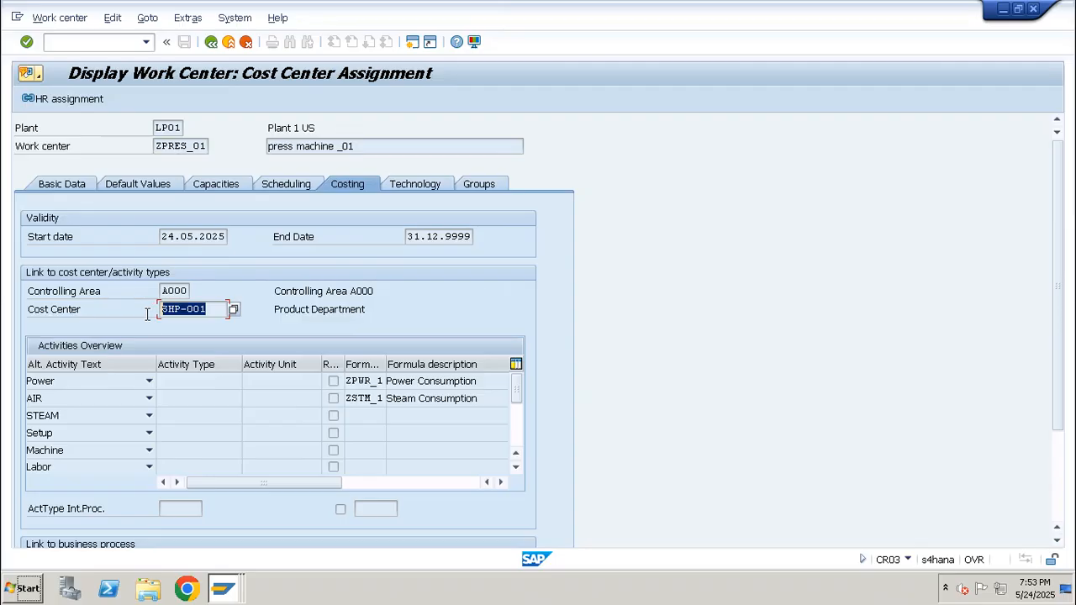
# Switch to the SAP PP_S4_aspire workbook in Excel and enter the heading "Cost Center" in cell D109.
pyautogui.moveTo(476, 4)
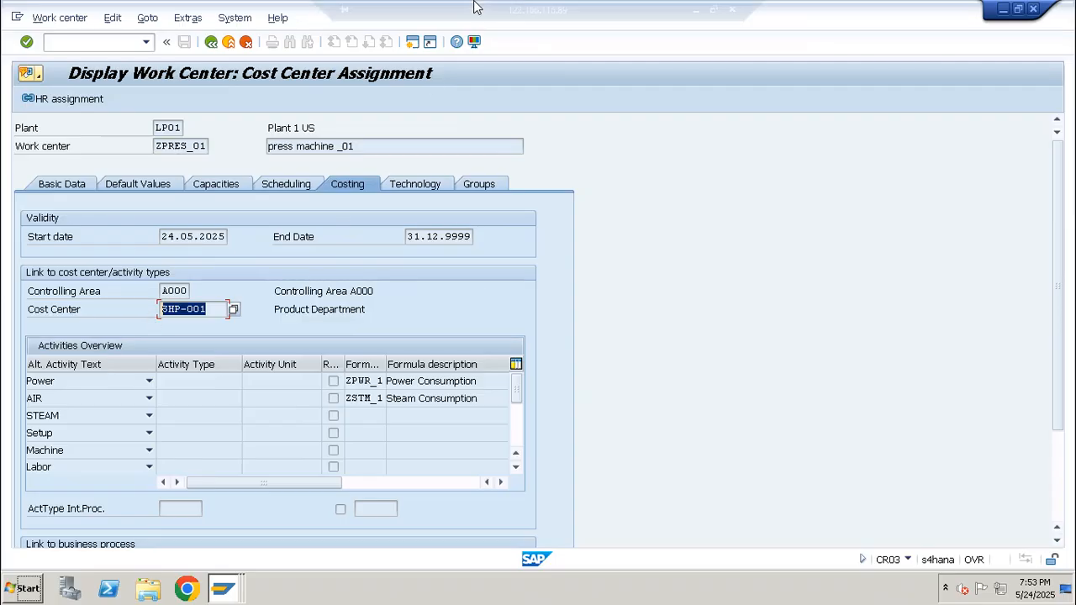
pyautogui.click(689, 9)
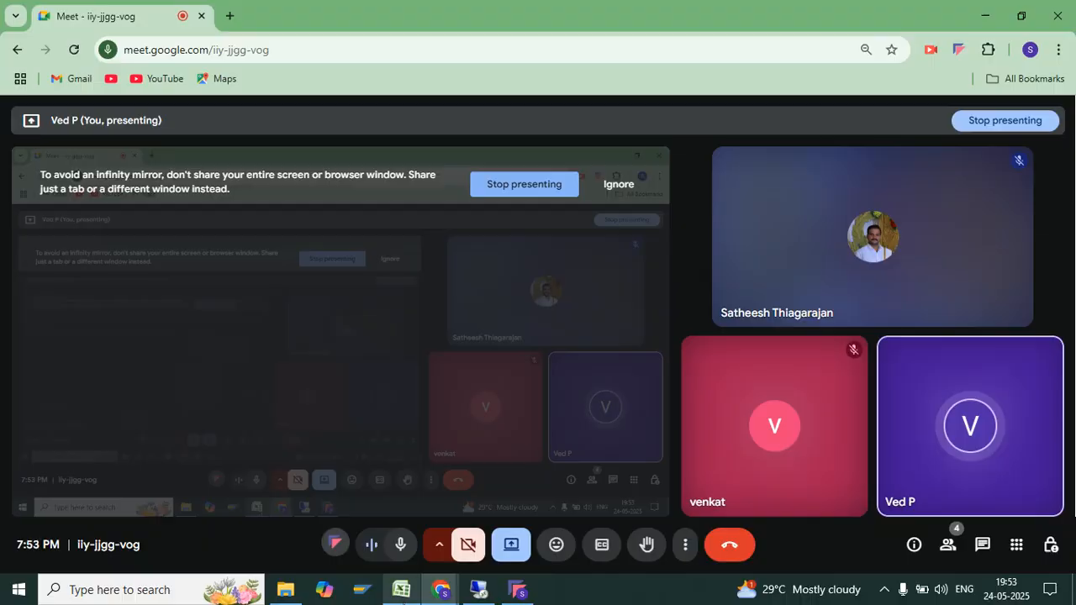
pyautogui.click(401, 589)
pyautogui.moveTo(127, 213); pyautogui.dragTo(130, 363)
pyautogui.click(361, 195)
pyautogui.write('Cost')
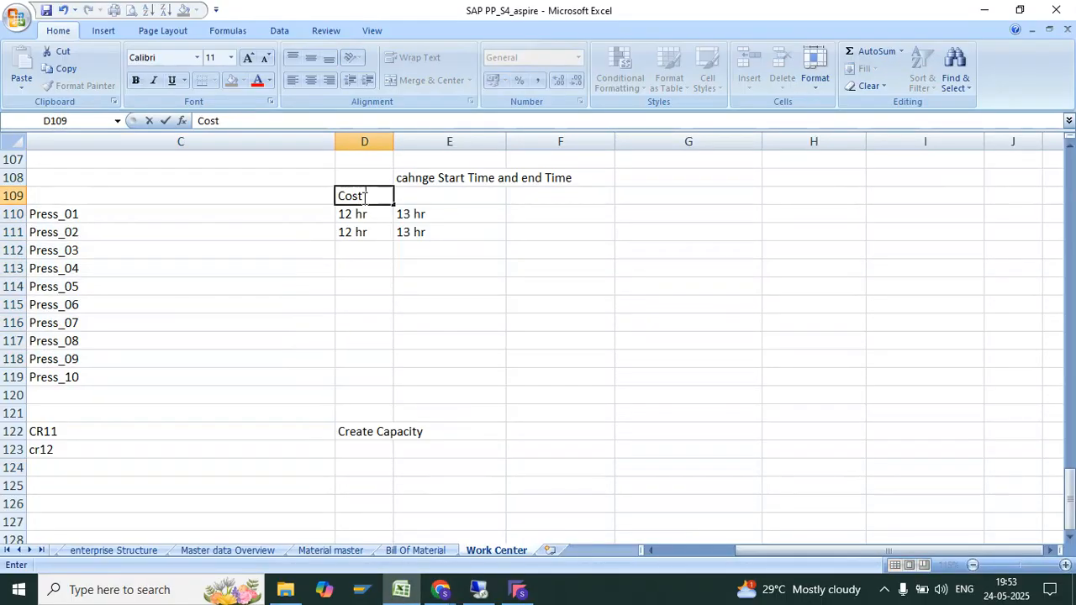
pyautogui.write(' Center')
pyautogui.press('Return')
# Move the 12 hr and 13 hr entries of Press_01 and Press_02 from D110:E111 to F110:G111.
pyautogui.press('Down')
pyautogui.press('Up')
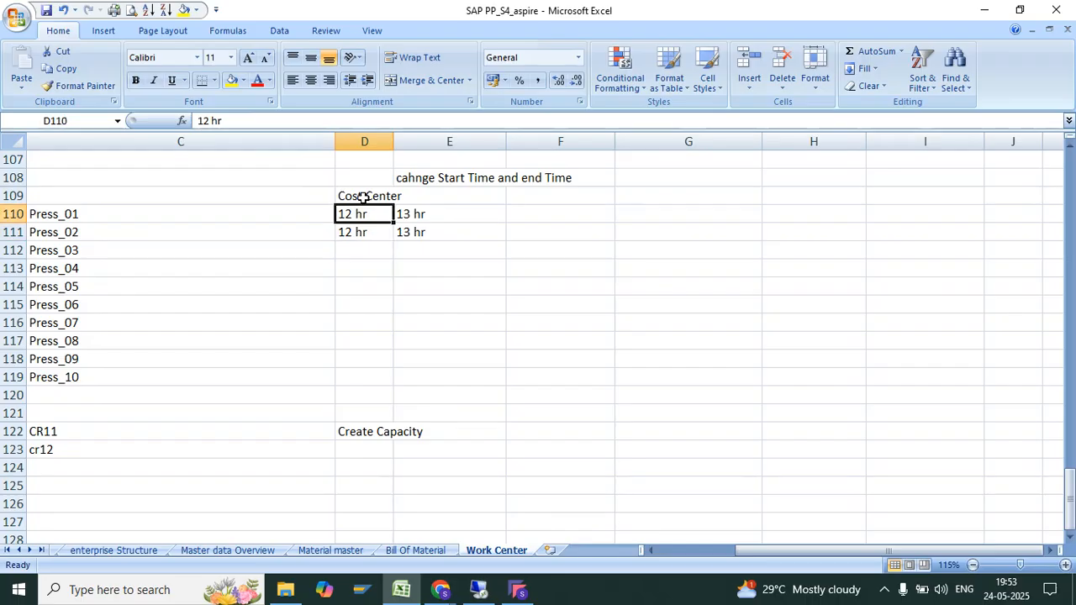
pyautogui.hotkey('shift', 'Down')
pyautogui.hotkey('shift', 'Right')
pyautogui.hotkey('ctrl', 'x')
pyautogui.press('Right')
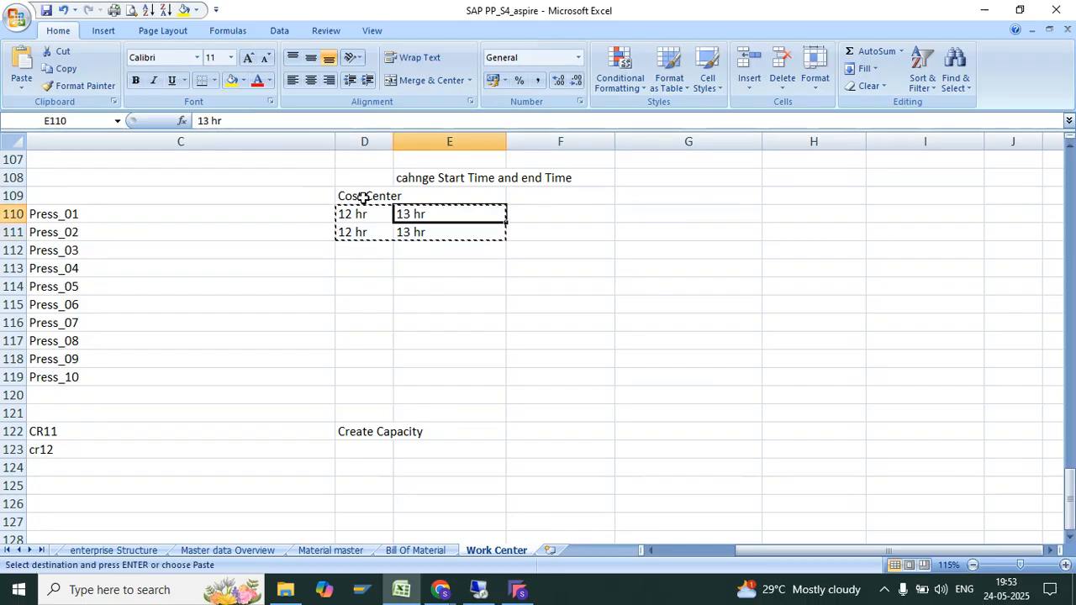
pyautogui.press('Right')
pyautogui.hotkey('ctrl', 'v')
# Move the heading "cahnge Start Time and end Time" from cell E108 to G108.
pyautogui.press('Up')
pyautogui.press('Up')
pyautogui.press('Down')
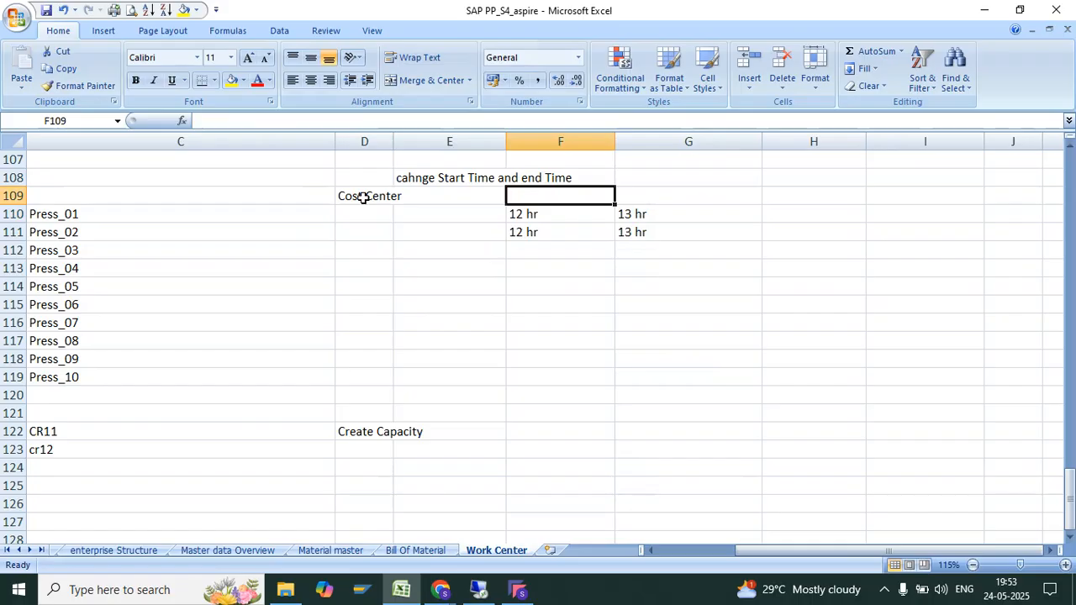
pyautogui.press('Up')
pyautogui.press('Left')
pyautogui.hotkey('ctrl', 'x')
pyautogui.press('Right')
pyautogui.press('Right')
pyautogui.hotkey('ctrl', 'v')
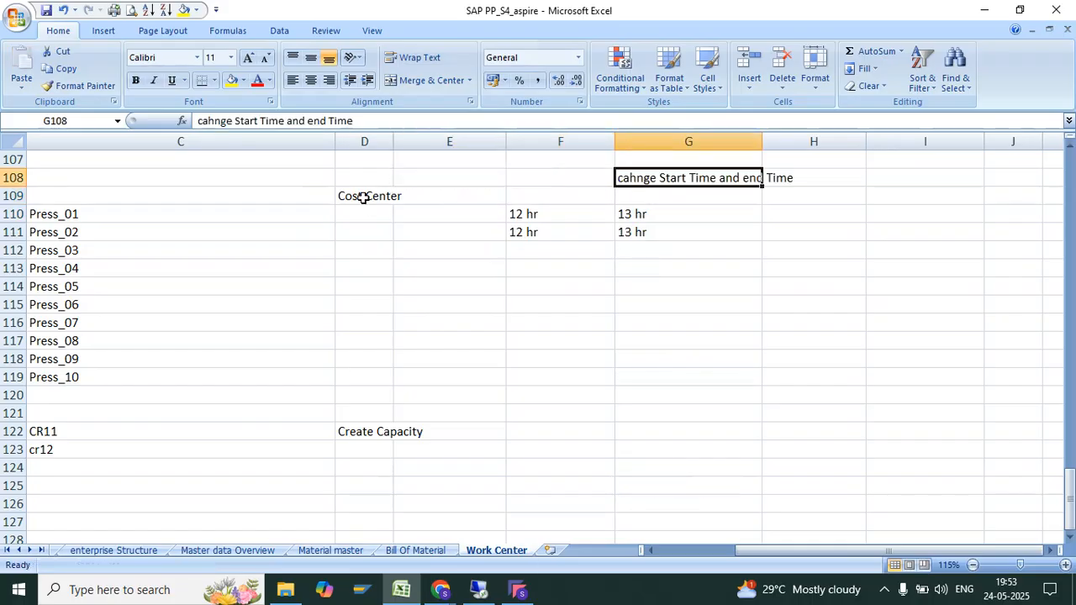
# Fit column D to its contents and enter the cost center values 100, 120, 450 and 3240 for Press_01 to Press_04.
pyautogui.doubleClick(394, 148)
pyautogui.click(389, 212)
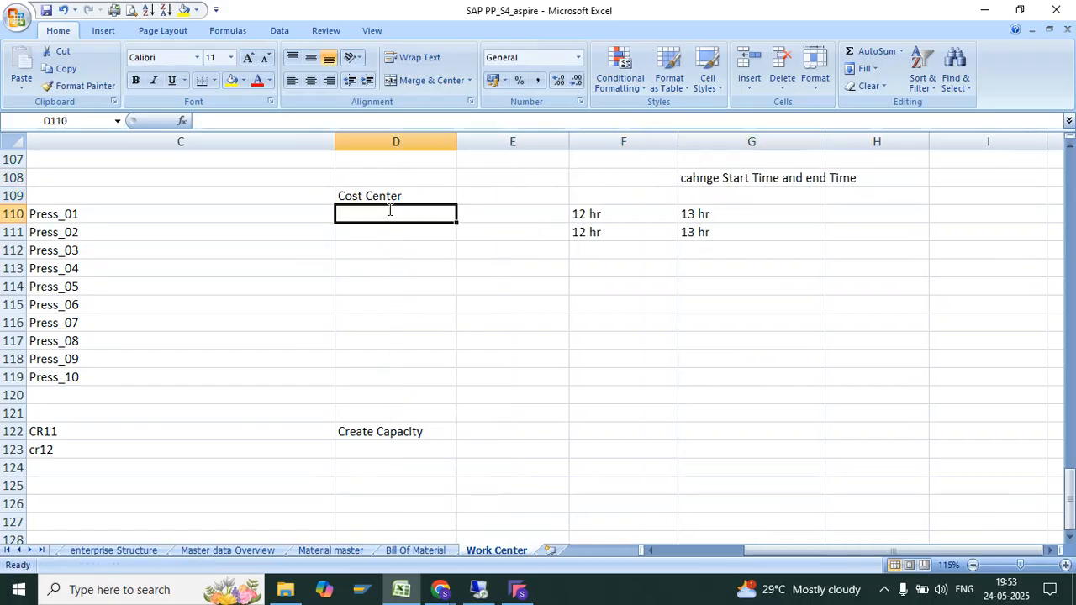
pyautogui.write('100')
pyautogui.press('Return')
pyautogui.write('120')
pyautogui.press('Return')
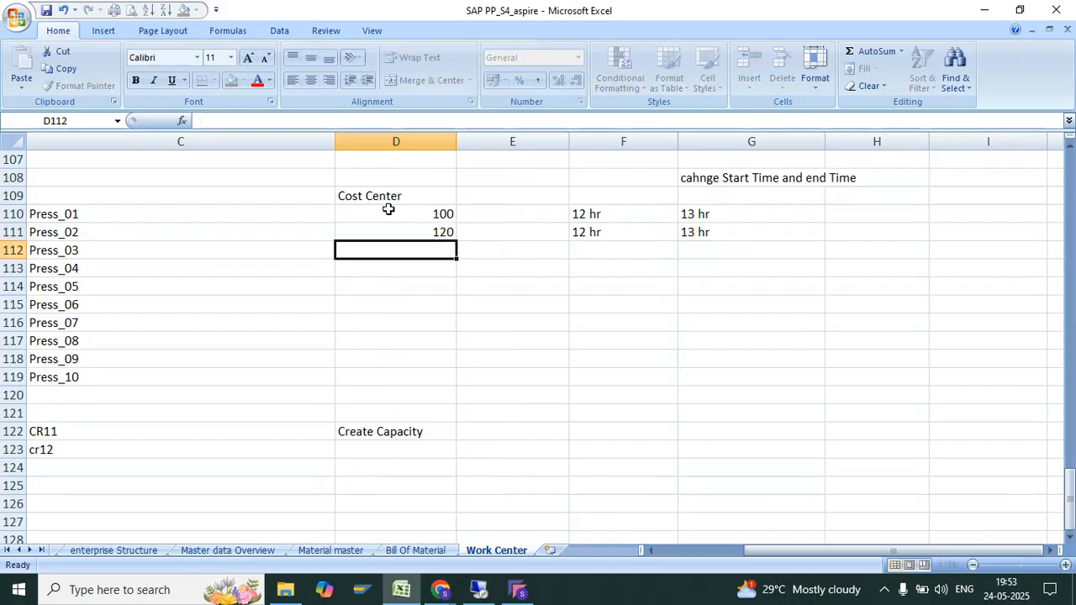
pyautogui.write('450')
pyautogui.press('Return')
pyautogui.write('3240')
pyautogui.press('Return')
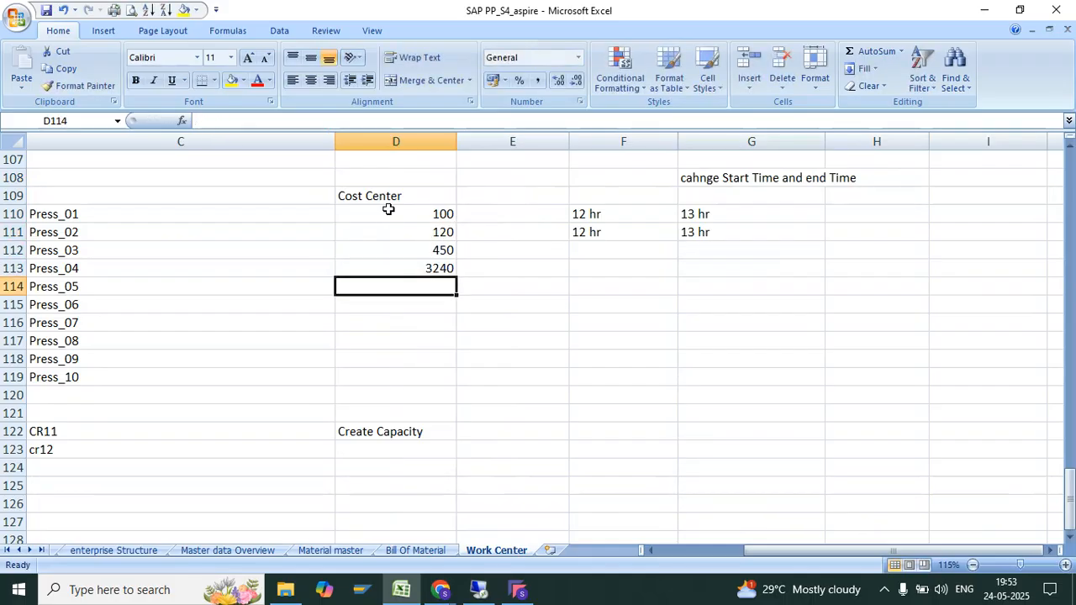
# Enter the cost center values 345, 3445, 2343, 233, 543 and 2334 for Press_05 to Press_10.
pyautogui.write('3445')
pyautogui.press('Return')
pyautogui.write('3445')
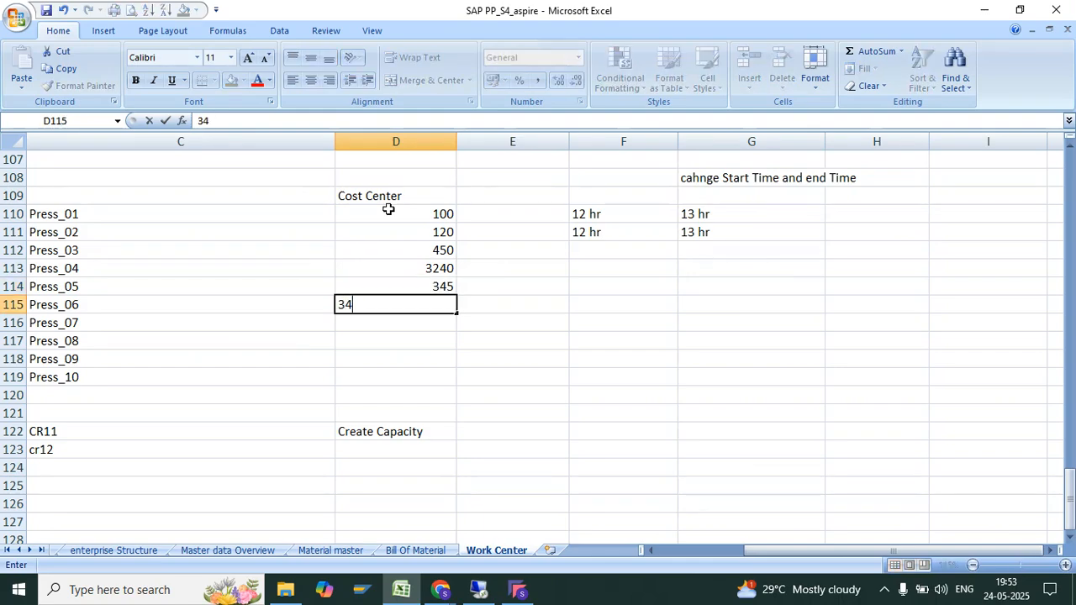
pyautogui.press('Return')
pyautogui.write('2343')
pyautogui.press('Return')
pyautogui.write('233')
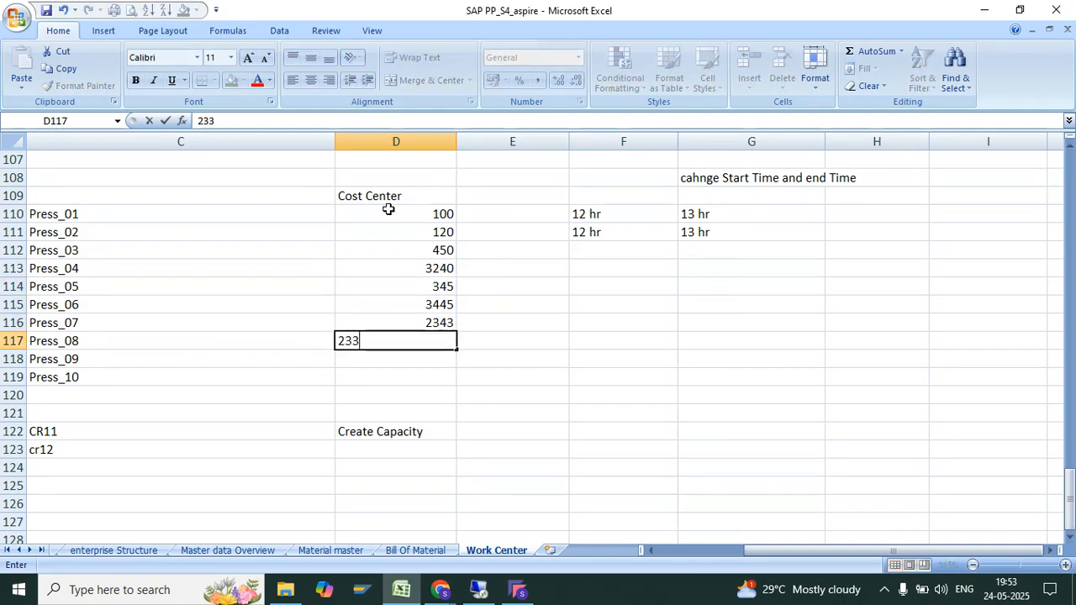
pyautogui.press('Return')
pyautogui.write('543')
pyautogui.press('Return')
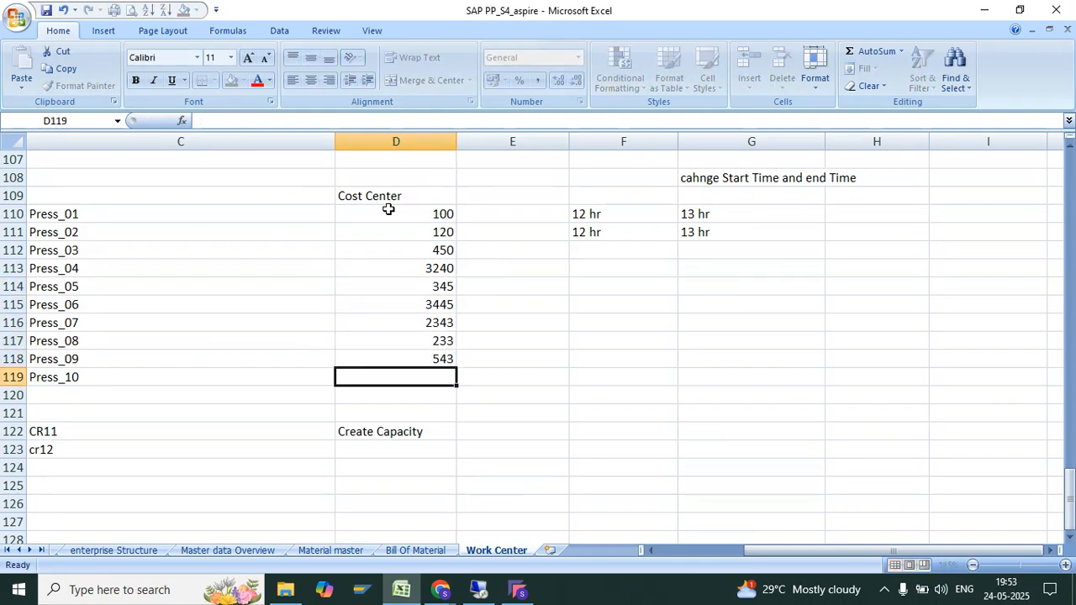
pyautogui.write('2334')
pyautogui.press('Return')
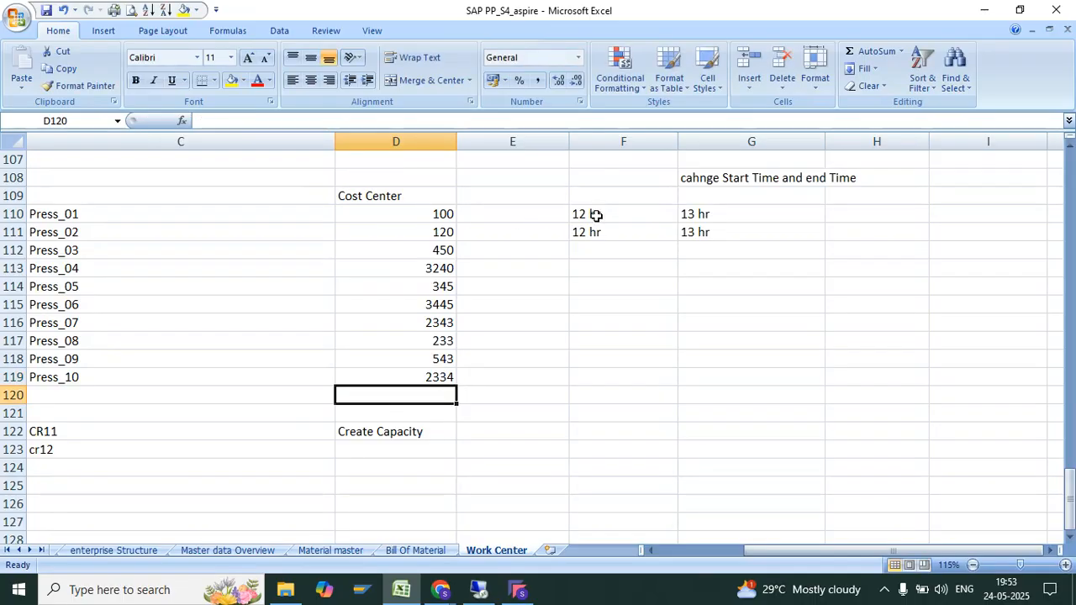
pyautogui.moveTo(629, 200); pyautogui.dragTo(627, 205)
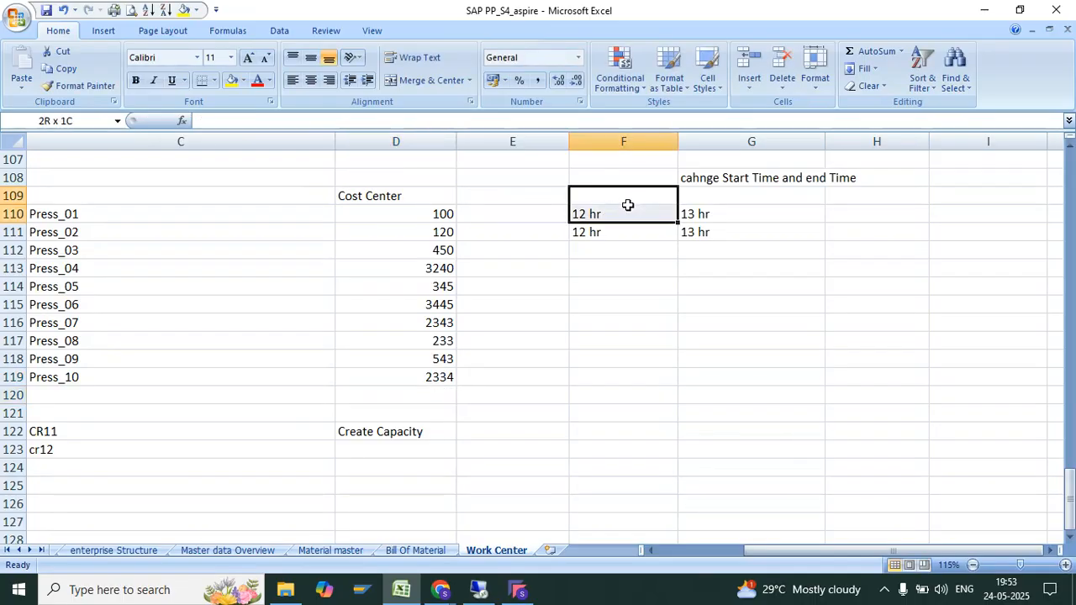
pyautogui.click(703, 214)
pyautogui.click(751, 237)
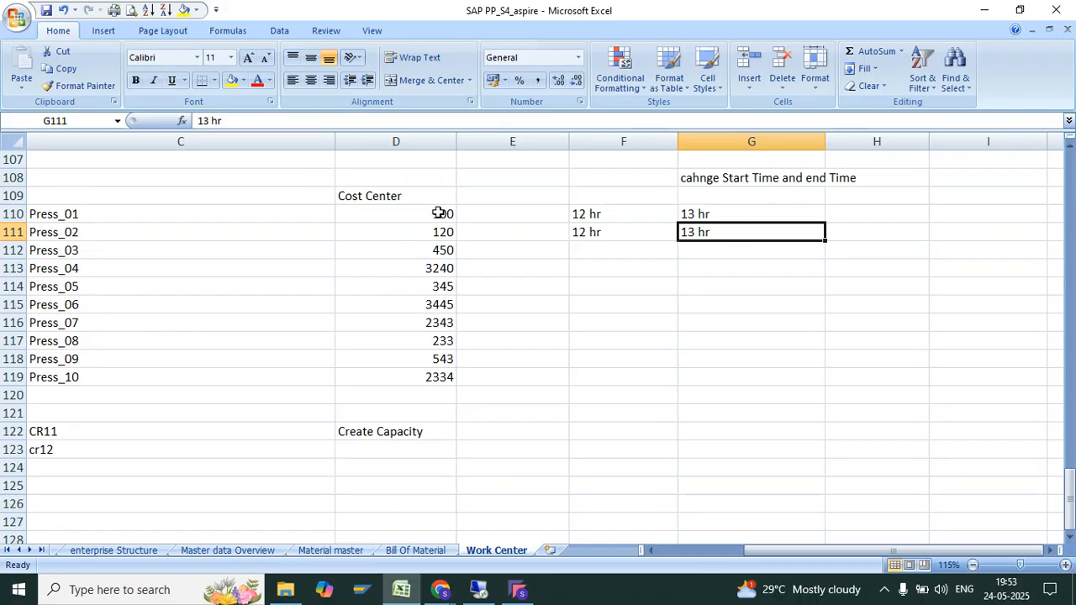
# Sum the cost center values D110:D119 into D120 and fill the total cell with yellow.
pyautogui.moveTo(440, 213); pyautogui.dragTo(426, 380)
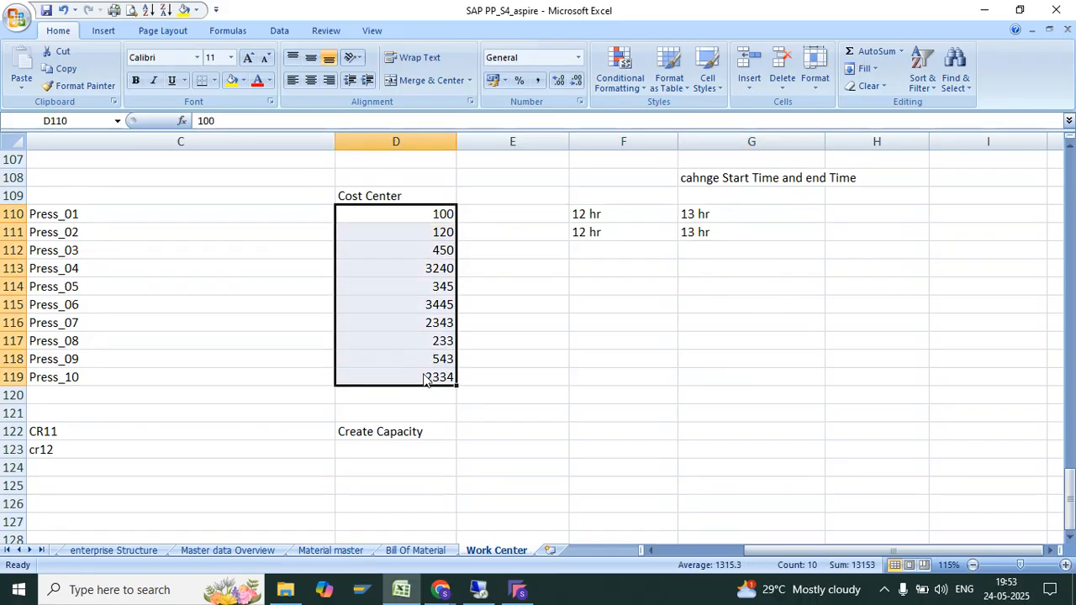
pyautogui.click(858, 50)
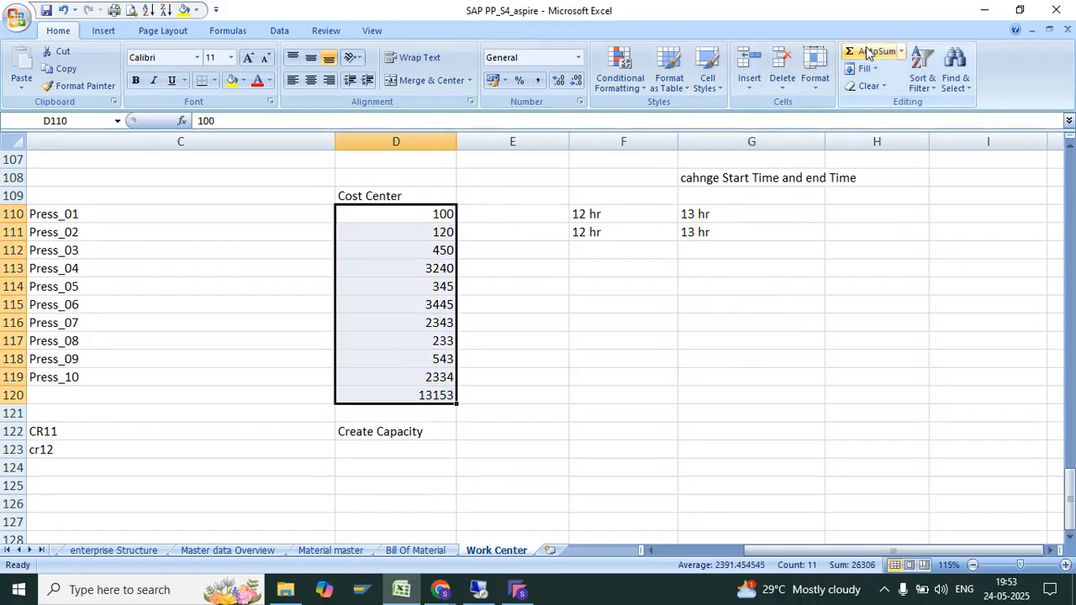
pyautogui.click(427, 396)
pyautogui.click(234, 82)
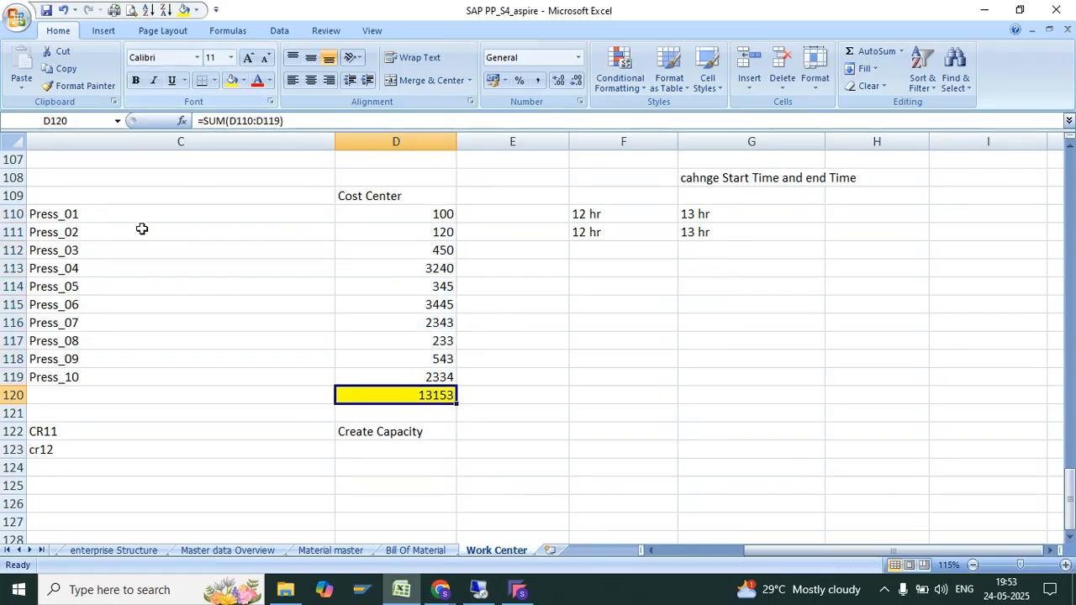
pyautogui.moveTo(152, 212); pyautogui.dragTo(299, 356)
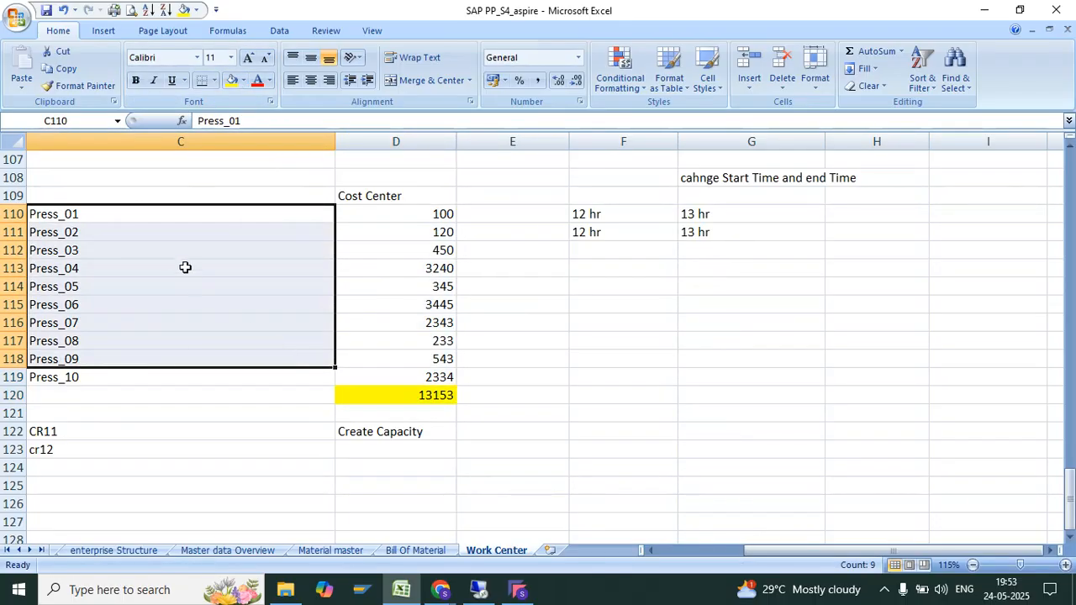
pyautogui.click(420, 398)
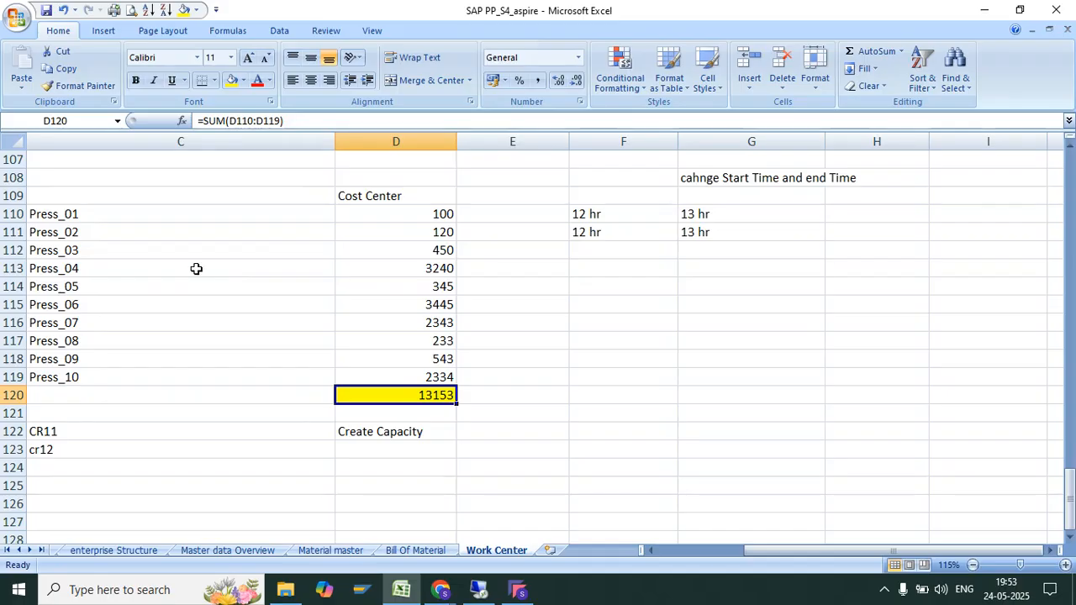
# Switch to the SAP remote session and open transaction CR06 for the assignment of work centers to cost centers.
pyautogui.moveTo(478, 589)
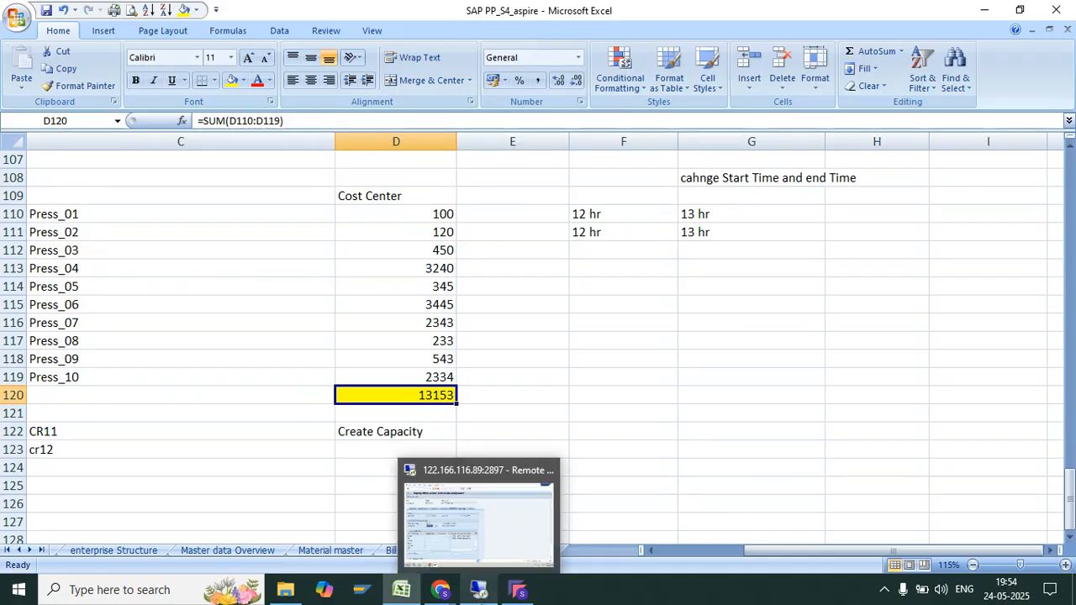
pyautogui.click(471, 533)
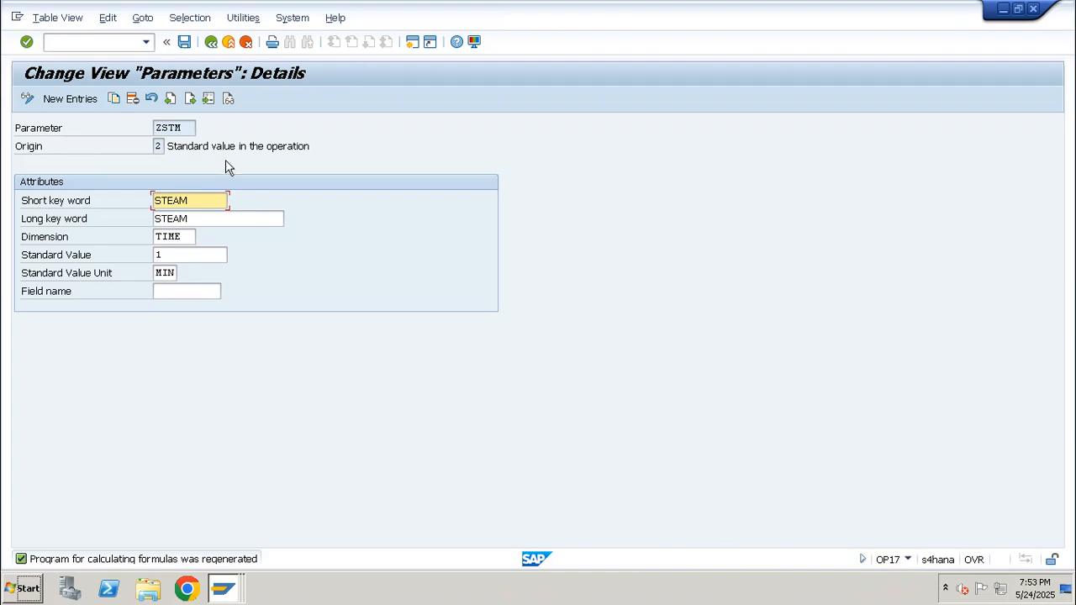
pyautogui.click(117, 42)
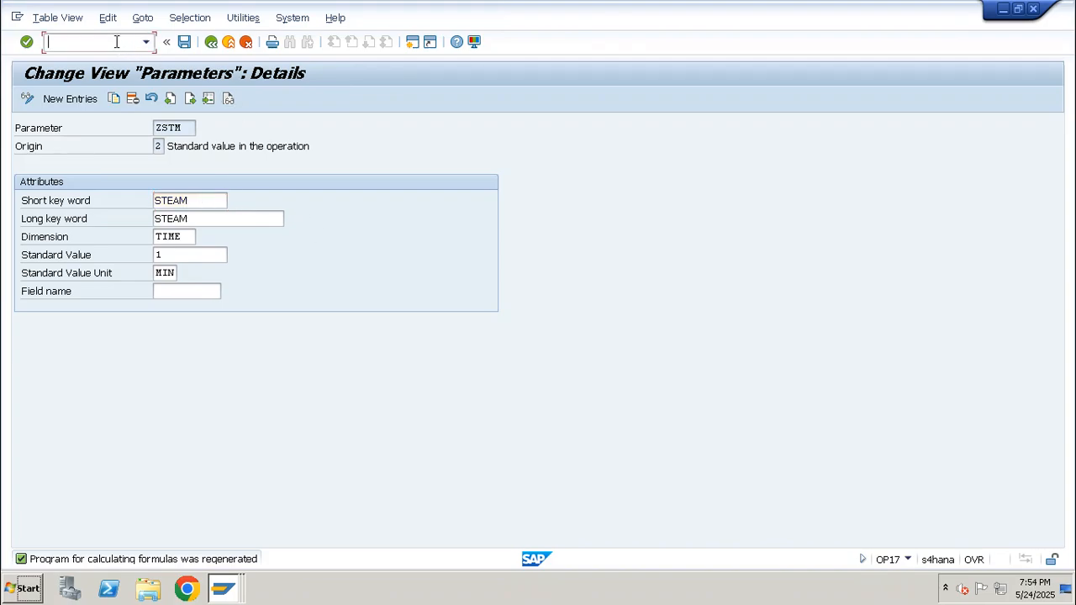
pyautogui.write('/NCR06')
pyautogui.press('Return')
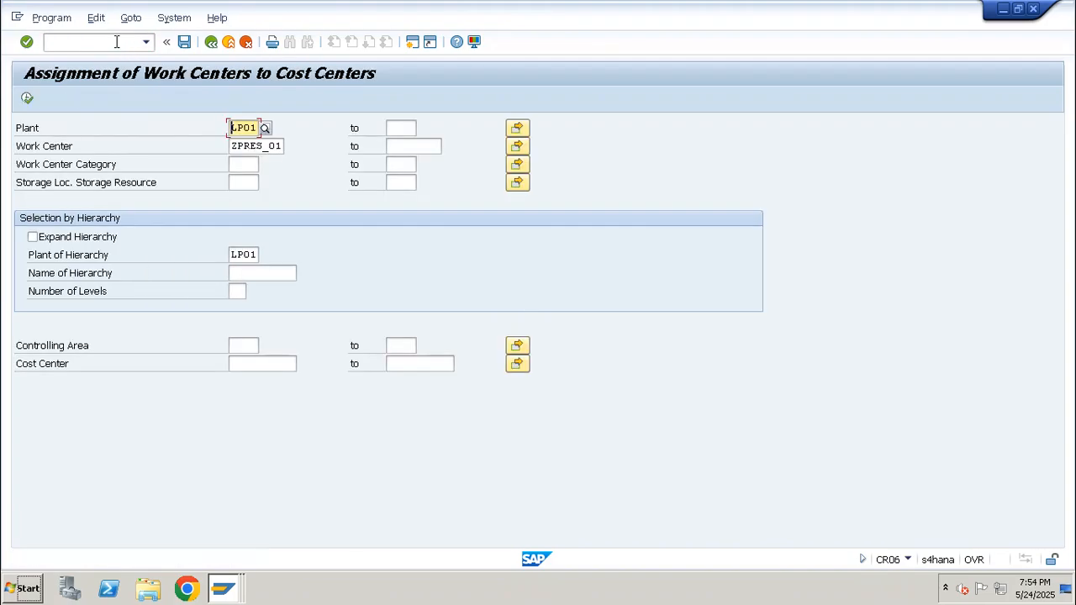
# Open the work center capacities report CR07 and run it for work center ZPRES_01 in plant LP01.
pyautogui.click(117, 42)
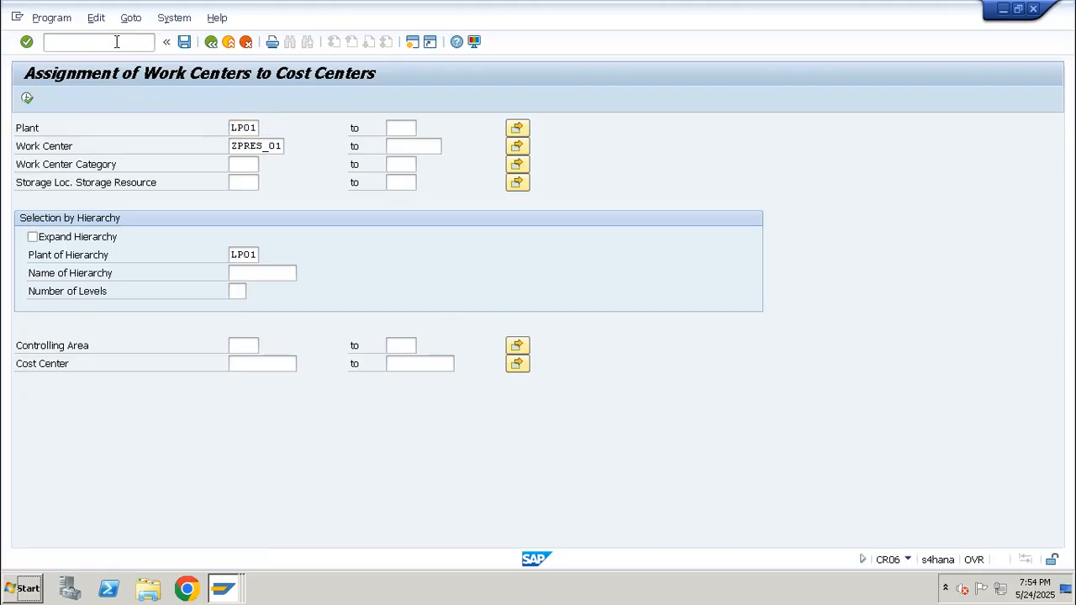
pyautogui.write('/NCR07')
pyautogui.press('Return')
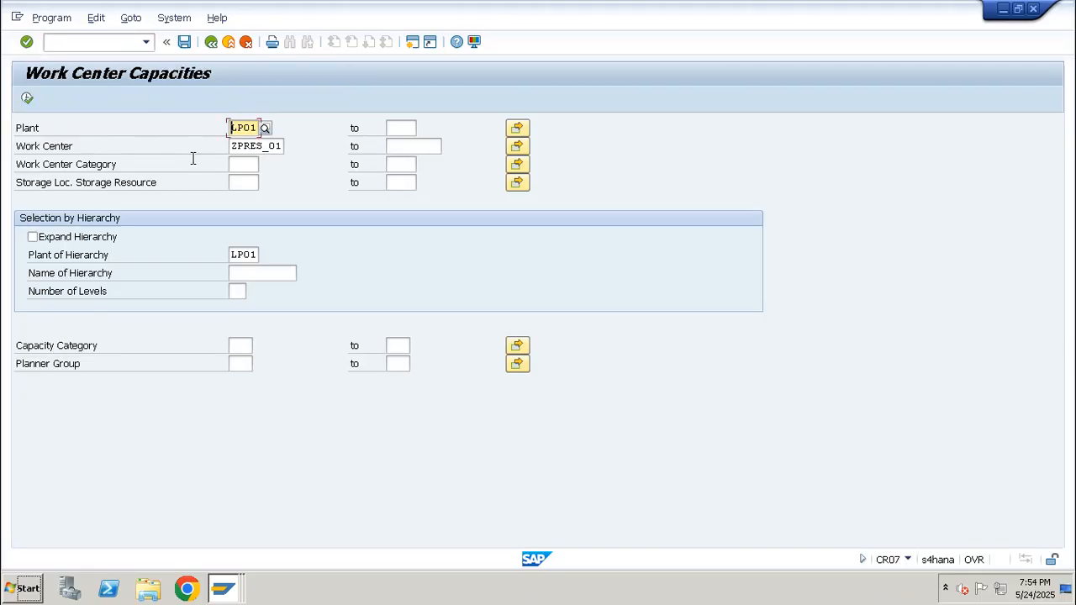
pyautogui.click(27, 99)
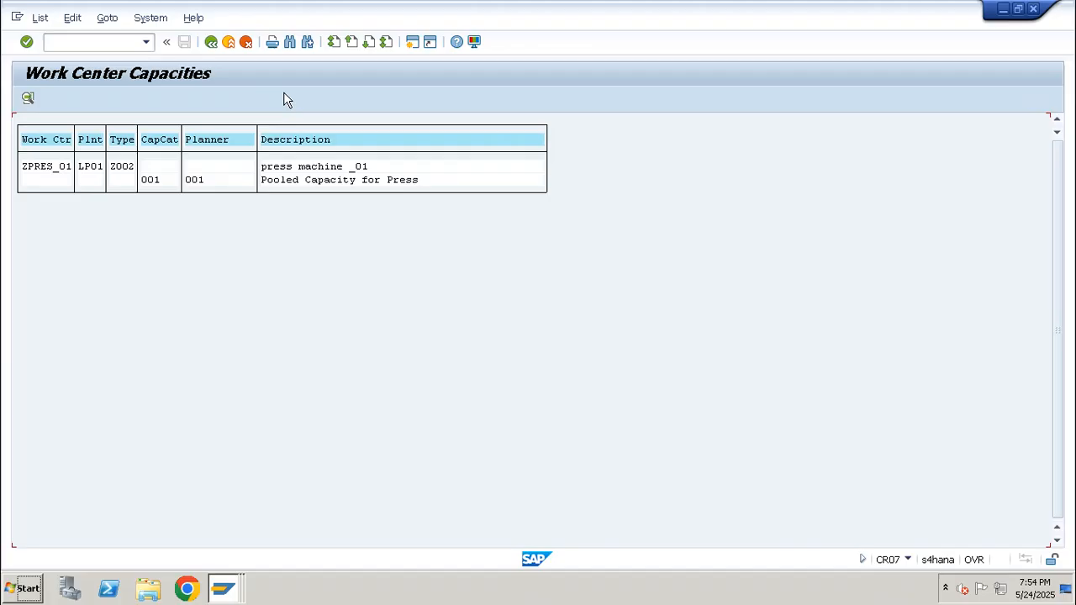
# Leave the capacities list and run the work center hierarchy report CR08 for work center ZPRES_01 in plant LP01.
pyautogui.click(211, 42)
pyautogui.click(102, 42)
pyautogui.write('/NCR08')
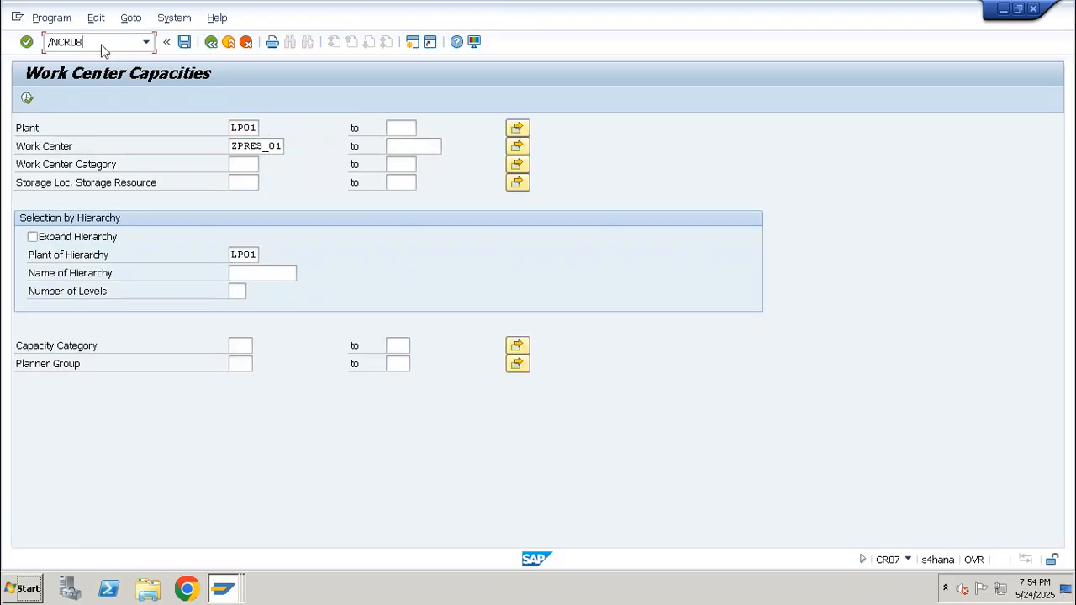
pyautogui.press('Return')
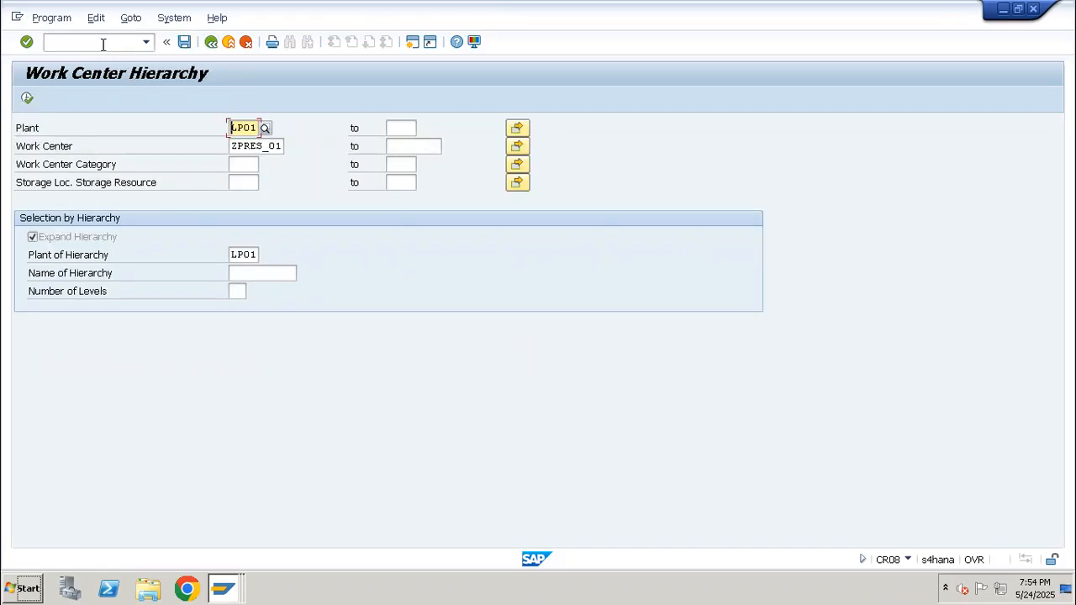
pyautogui.click(27, 99)
pyautogui.press('Return')
pyautogui.click(98, 42)
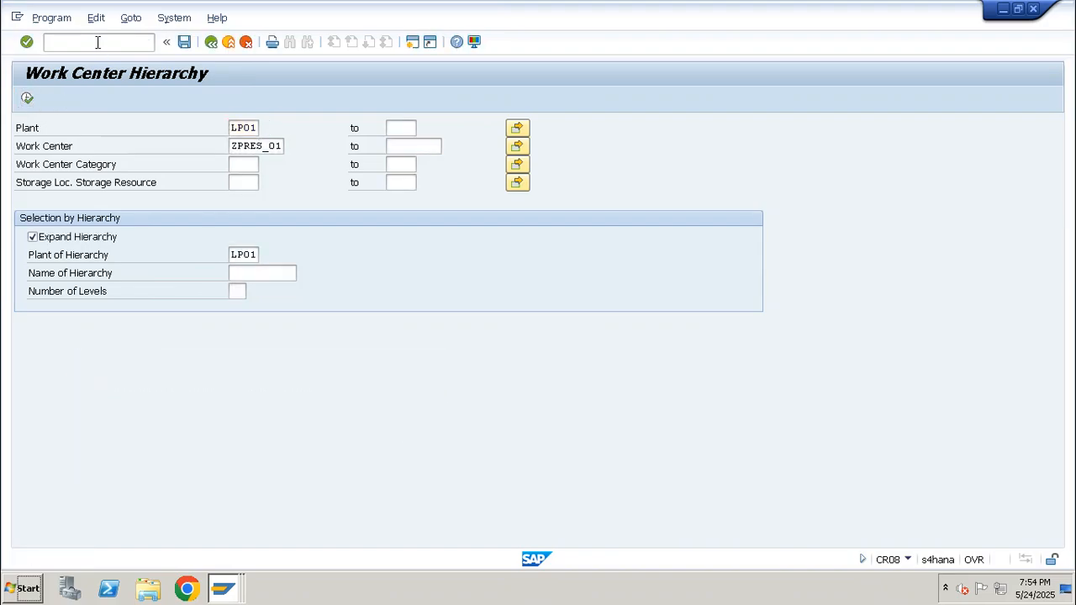
pyautogui.write('//NCR0')
pyautogui.press('Return')
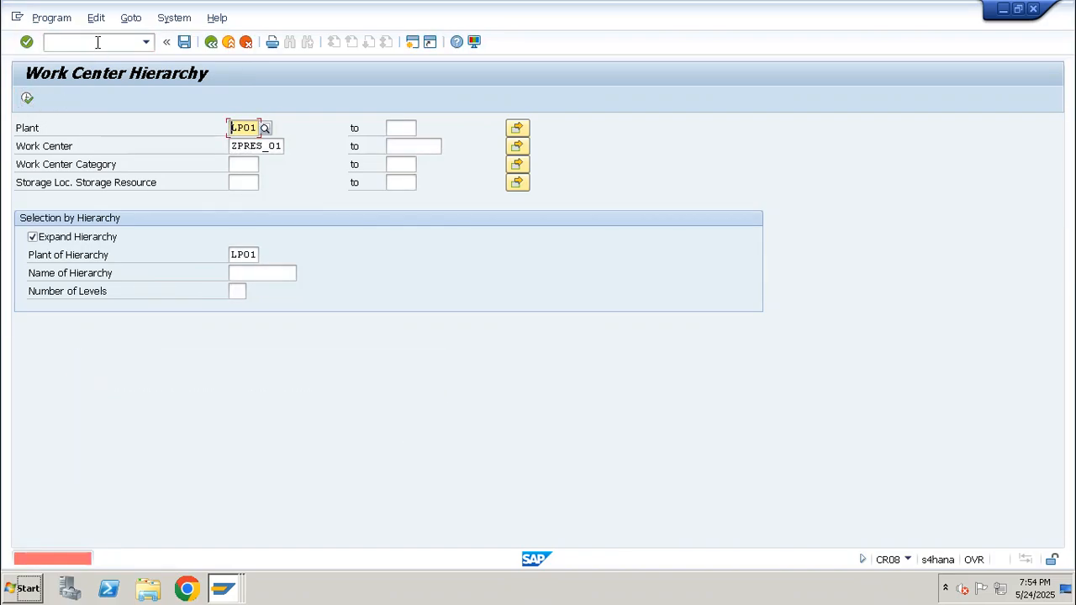
# Run the work center change documents report CR10 for ZPRES_01 in plant LP01 from 24.05.2025.
pyautogui.click(98, 43)
pyautogui.write('/NCR10')
pyautogui.press('Return')
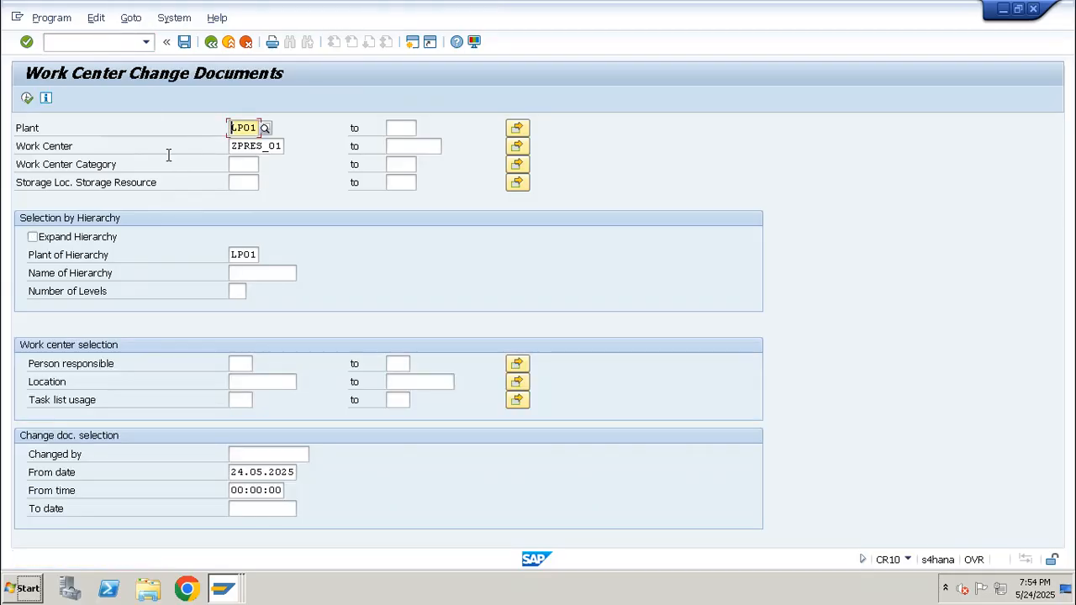
pyautogui.click(27, 98)
# Open the initial screen for changing a capacity with transaction CR12.
pyautogui.click(107, 45)
pyautogui.write('/')
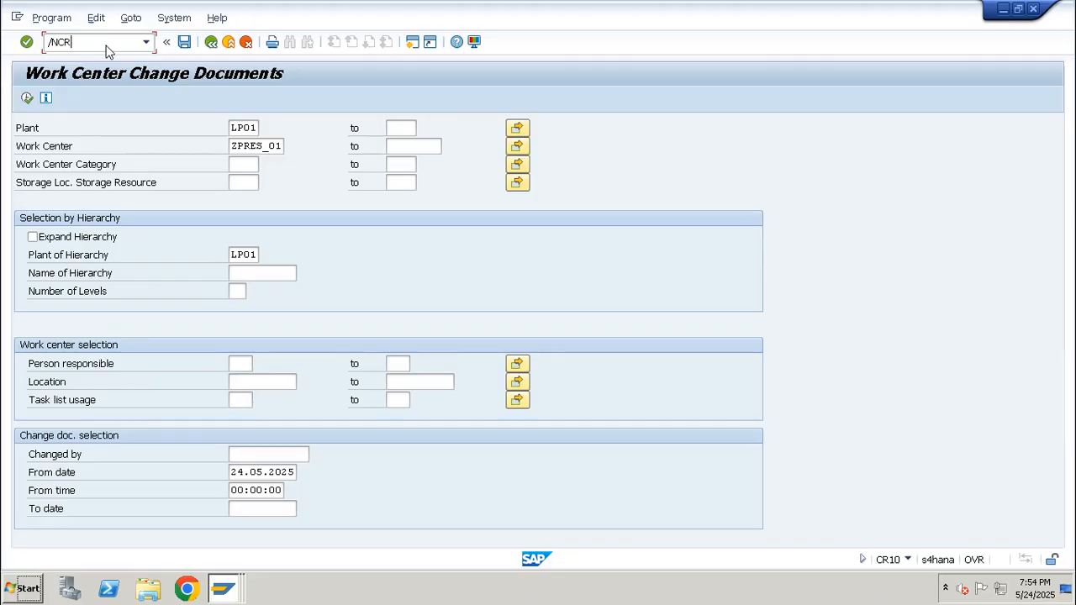
pyautogui.write('NCR12')
pyautogui.press('Return')
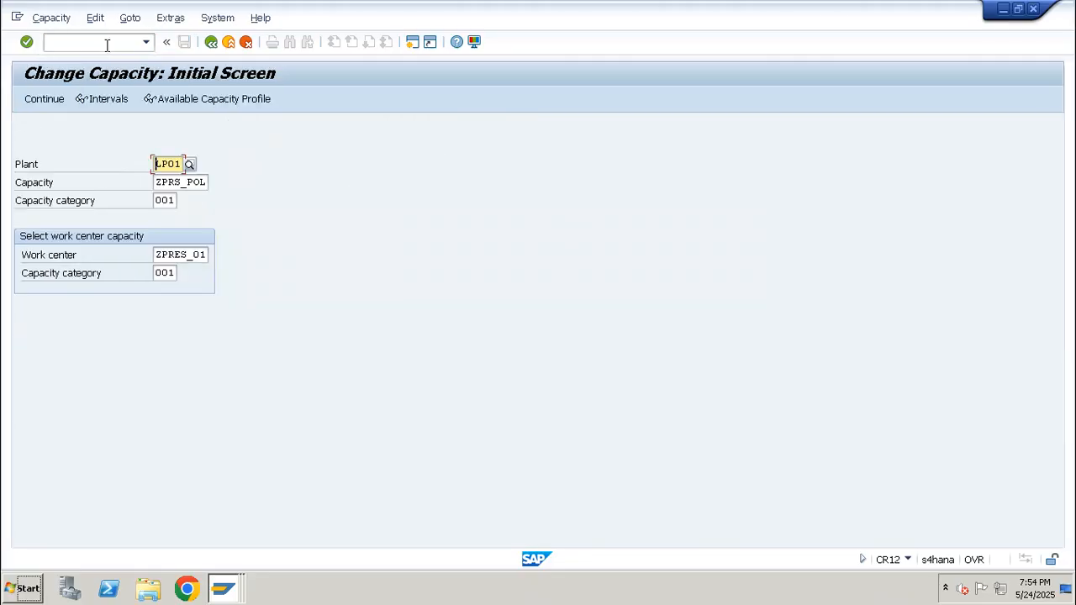
# Display the header of capacity ZPRS_POL, category 001, in plant LP01 with transaction CR13.
pyautogui.click(107, 45)
pyautogui.write('/NCR13')
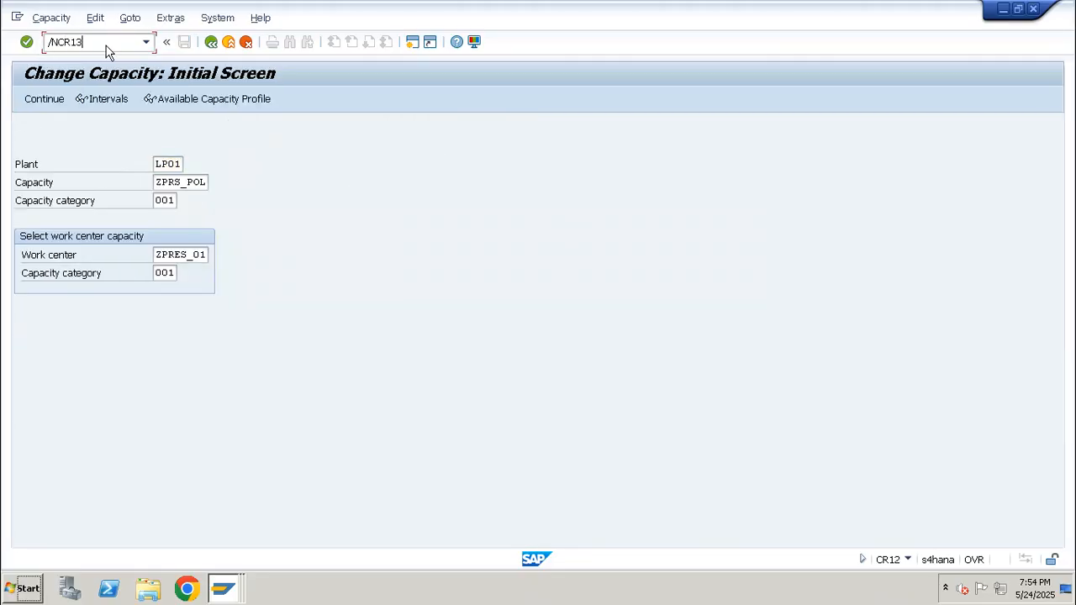
pyautogui.press('Return')
pyautogui.press('Return')
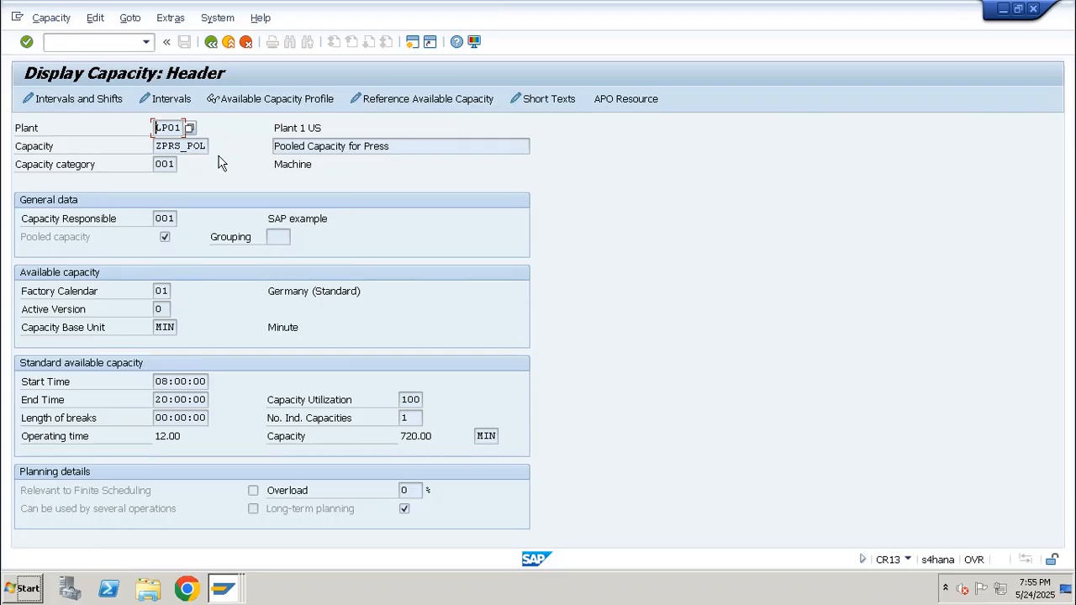
pyautogui.click(125, 45)
pyautogui.press('Return')
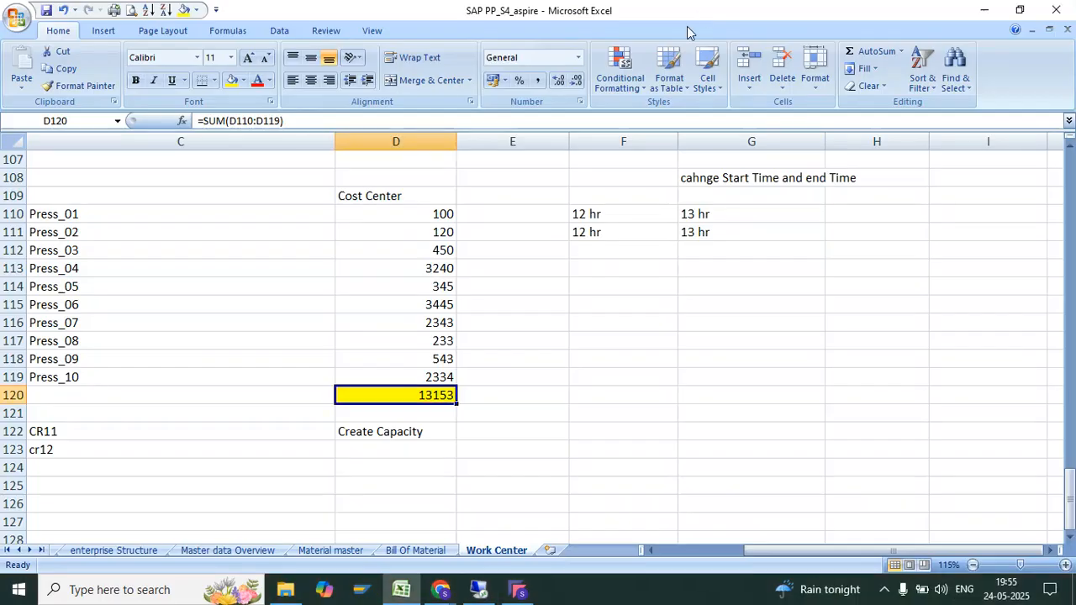
# Switch back to the Excel workbook, insert a new worksheet after Work Center and rename it ROUTING.
pyautogui.click(695, 13)
pyautogui.click(548, 550)
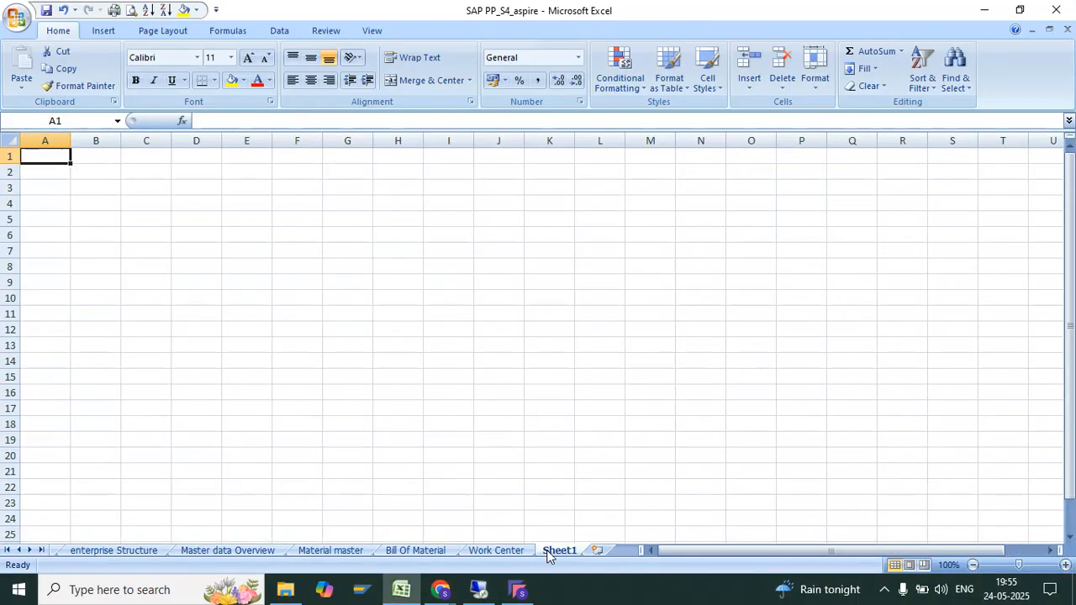
pyautogui.rightClick(550, 553)
pyautogui.click(611, 413)
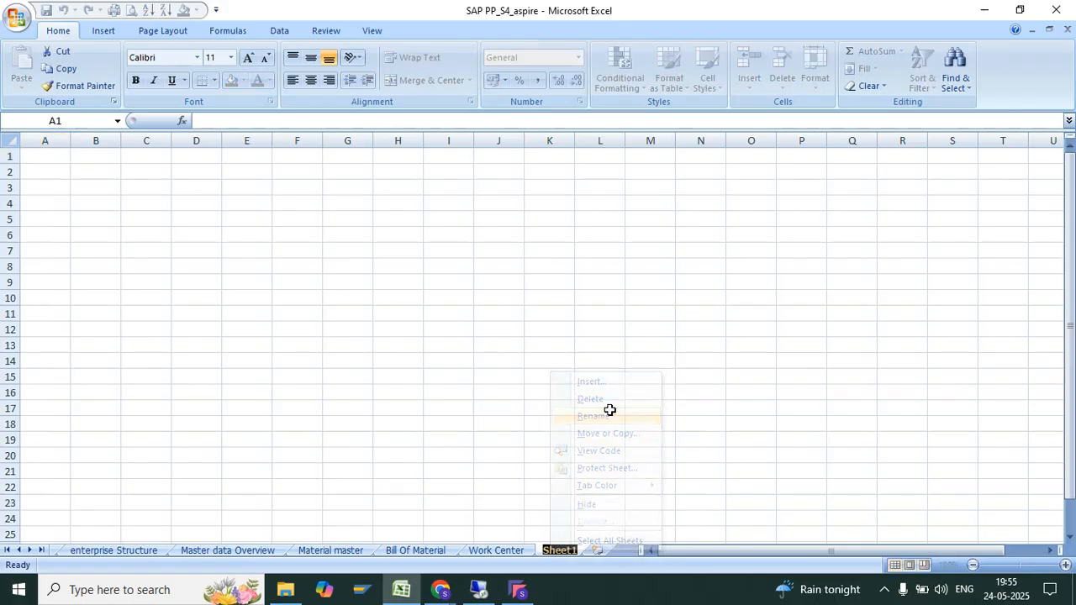
pyautogui.write('ROUTING')
pyautogui.press('Return')
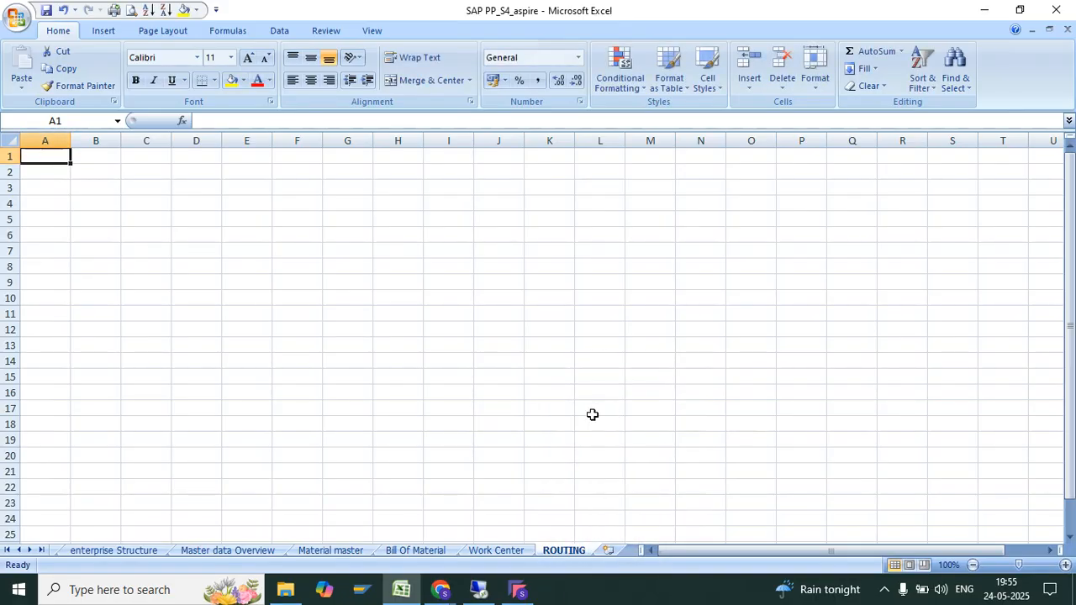
# Enter the definition "Sq Of Task / Operation" in cell A1 of the ROUTING sheet.
pyautogui.write('Sq Of')
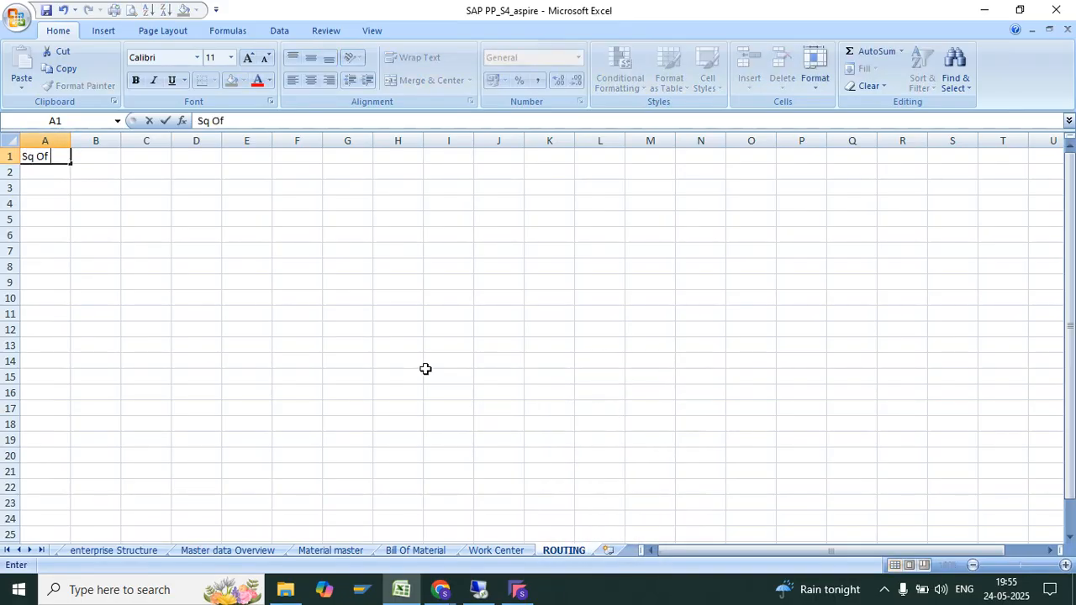
pyautogui.write(' Task / Operation')
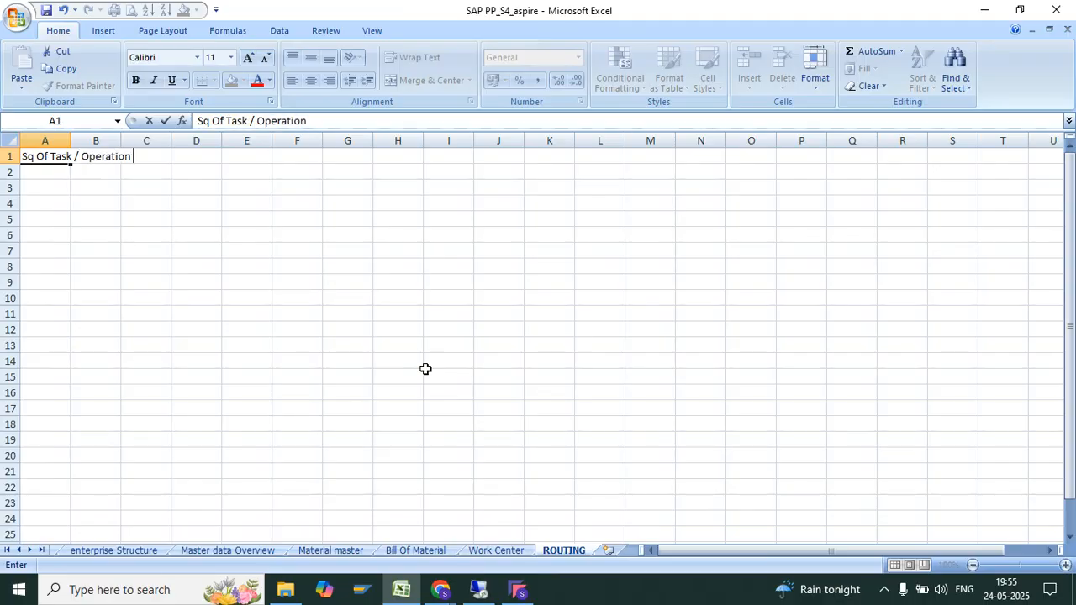
pyautogui.press('Return')
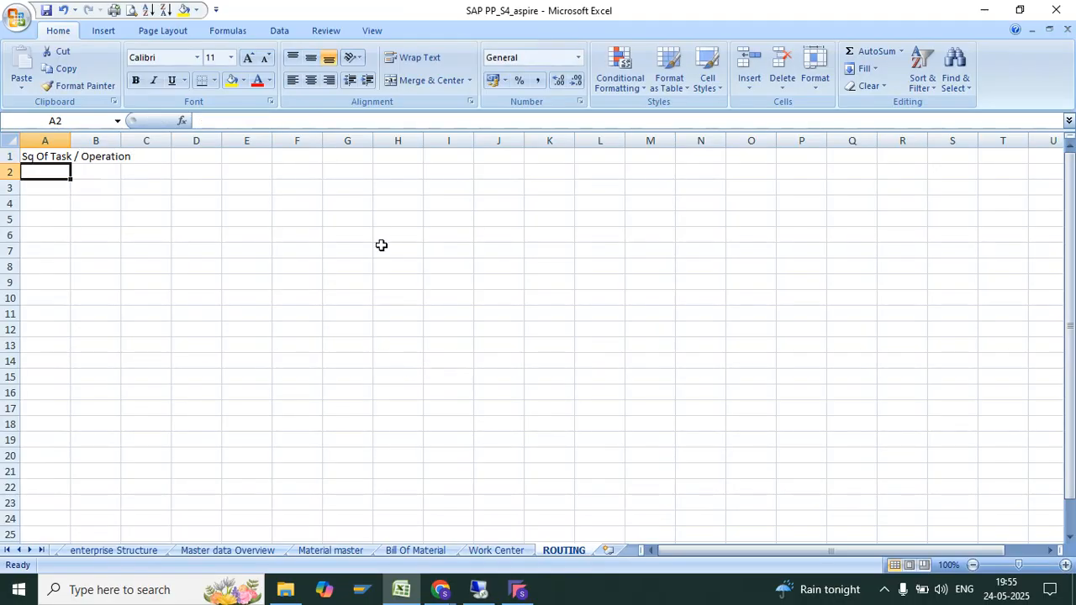
pyautogui.press('Return')
# List the operations "Cutting", "Welding", "Drilling" and "paining" in cells F6 to F9 of the ROUTING sheet.
pyautogui.click(297, 235)
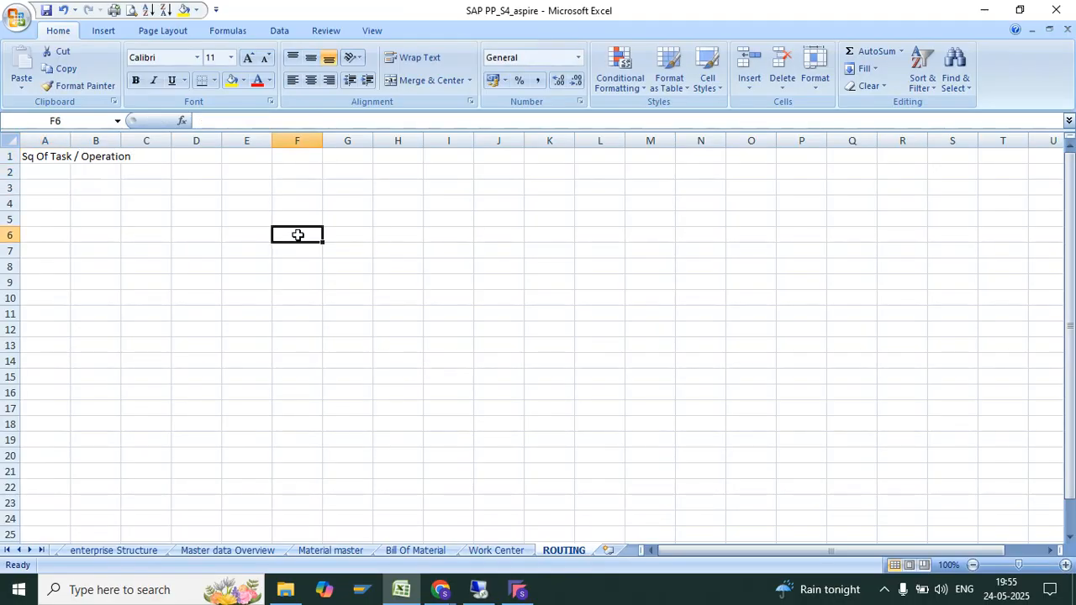
pyautogui.write('Cutting')
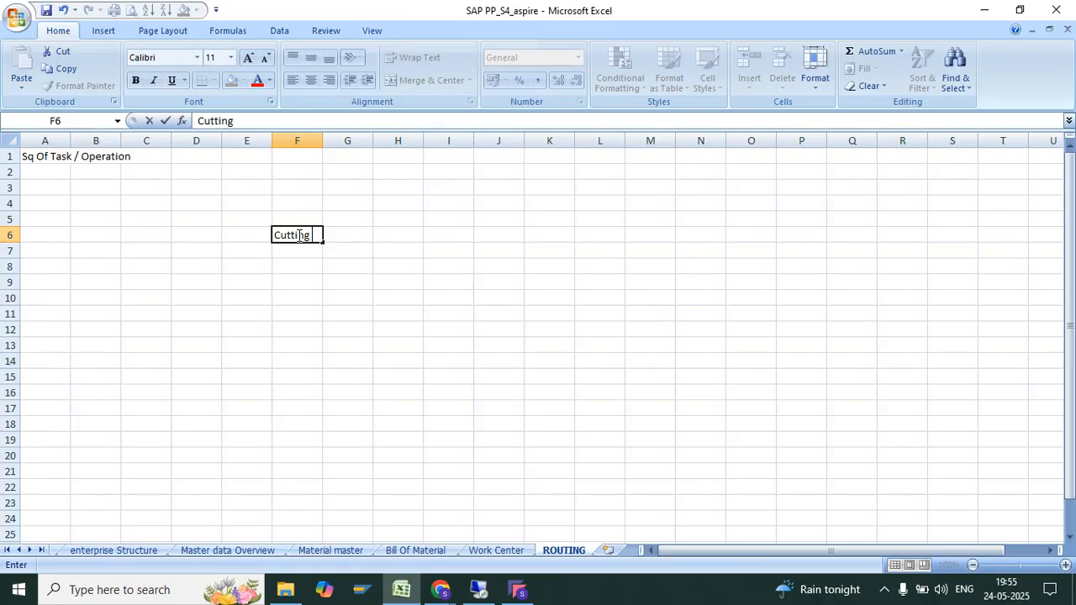
pyautogui.press('Return')
pyautogui.write('Welding')
pyautogui.press('Return')
pyautogui.write('D')
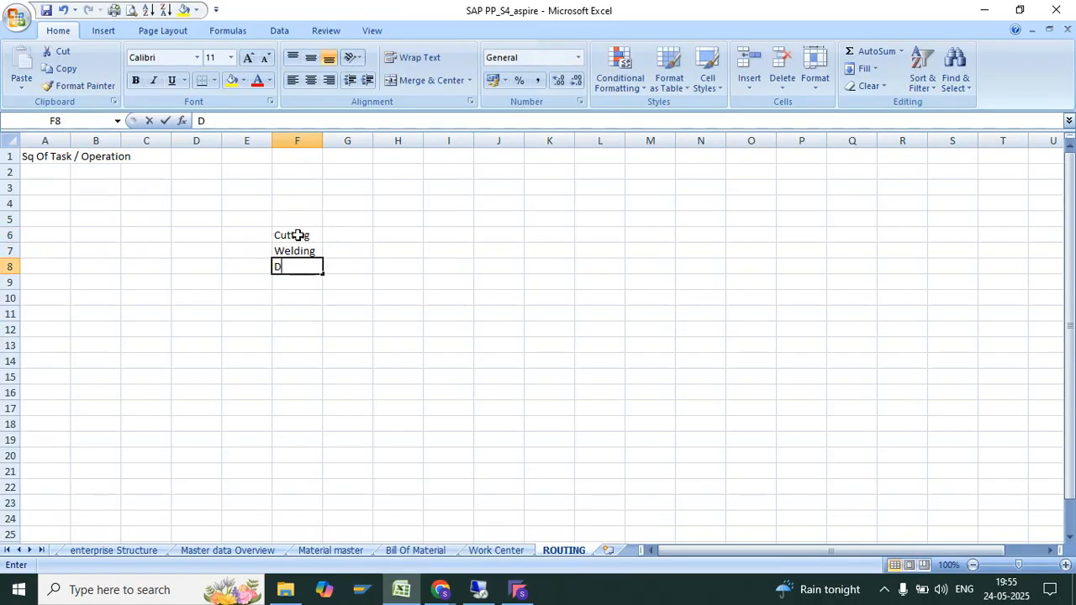
pyautogui.write('rilling')
pyautogui.press('Return')
pyautogui.write('paining')
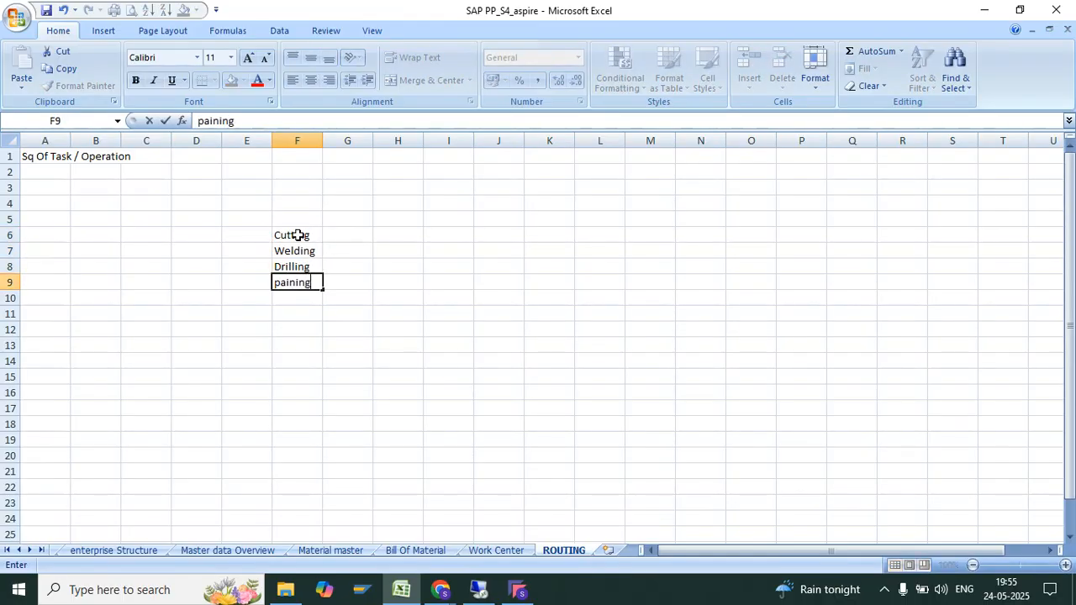
pyautogui.press('Return')
pyautogui.write('packign')
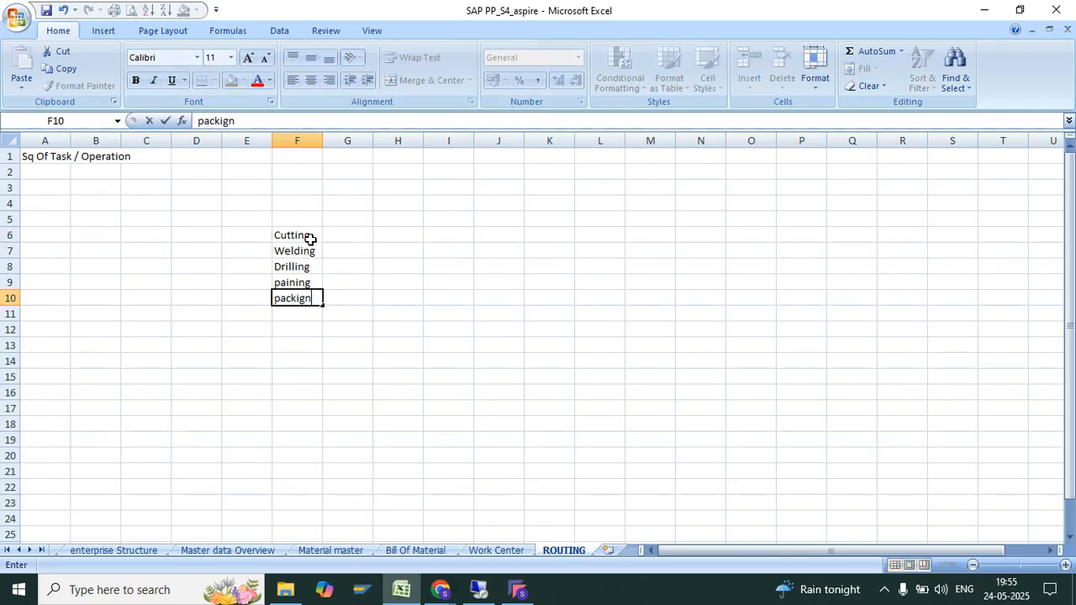
pyautogui.press('Return')
pyautogui.press('Up')
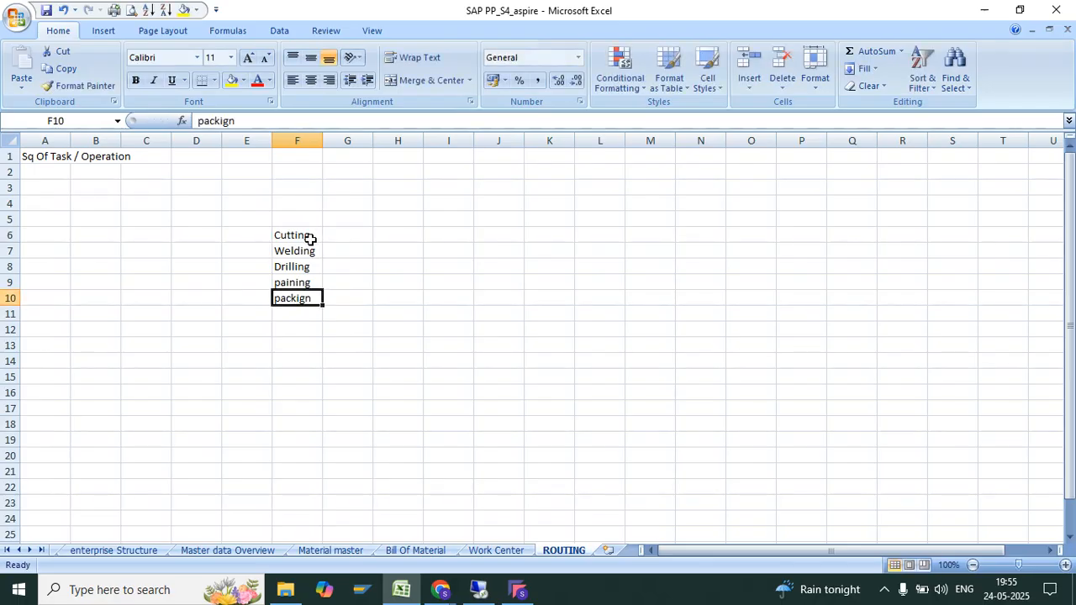
pyautogui.press('Delete')
# Enter "Cutting" in cell G6 and the value 10 in cell H6 for the first operation.
pyautogui.moveTo(283, 234); pyautogui.dragTo(294, 284)
pyautogui.click(338, 239)
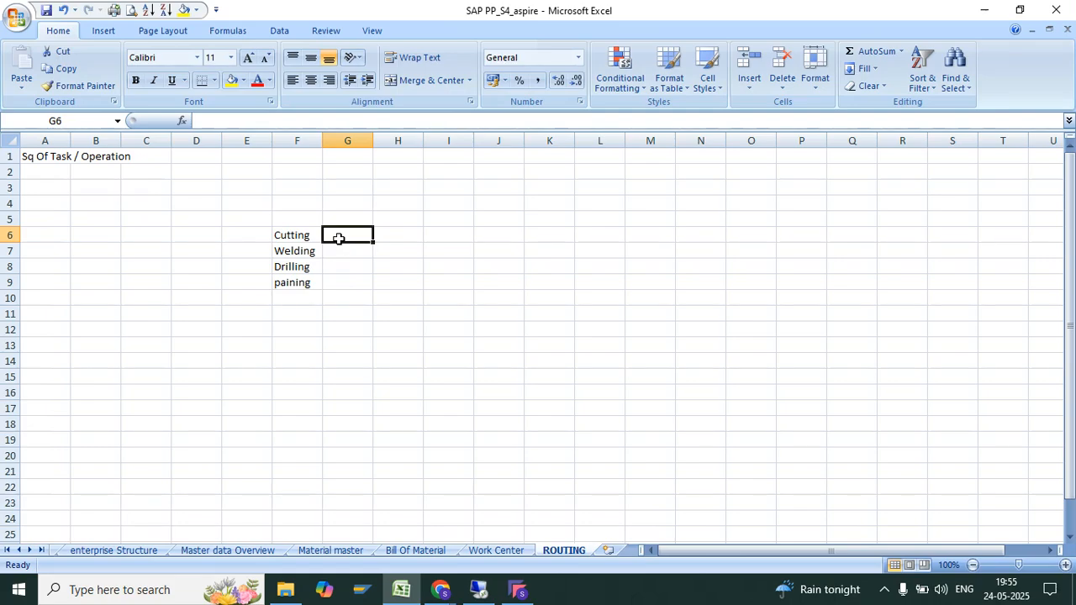
pyautogui.write('PR')
pyautogui.press('BackSpace')
pyautogui.write('Cutting')
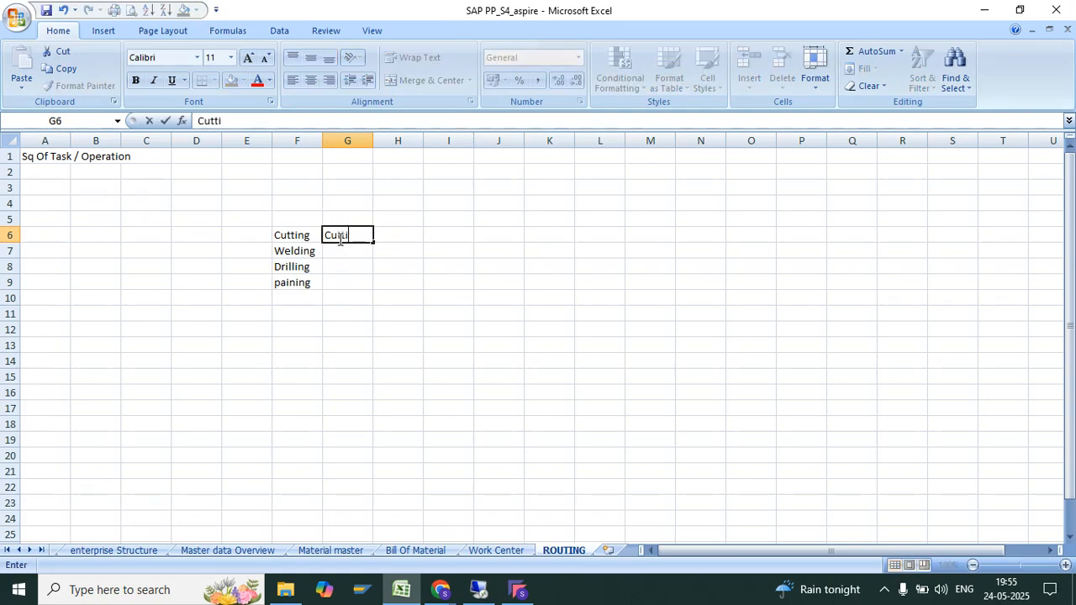
pyautogui.press('Tab')
pyautogui.write('10')
pyautogui.press('Return')
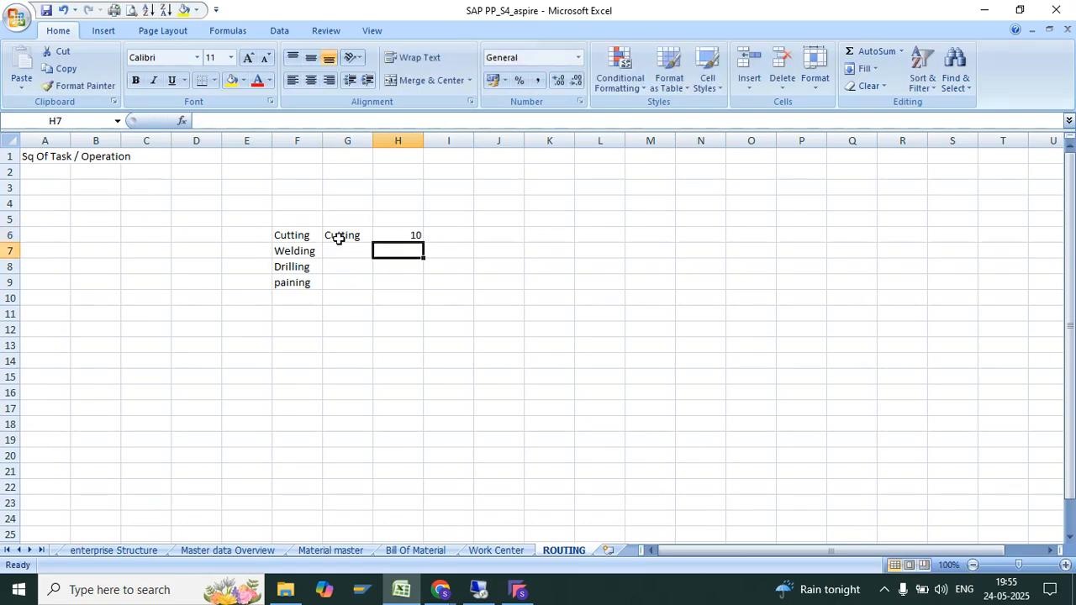
# Enter "weld_01" in cell G7 and the value 2 in cell H7 for the Welding operation.
pyautogui.press('Left')
pyautogui.write('weld_01')
pyautogui.press('Tab')
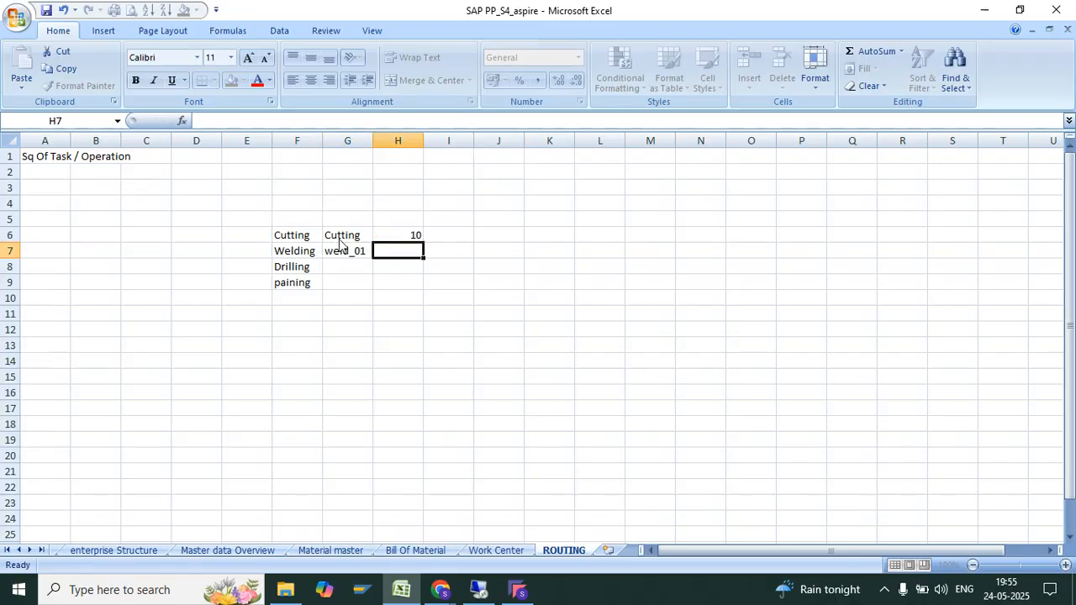
pyautogui.write('2')
pyautogui.press('Return')
# Enter "Dril" with value 100 in G8:H8 and "Pain" with value 1 in G9:H9.
pyautogui.press('Left')
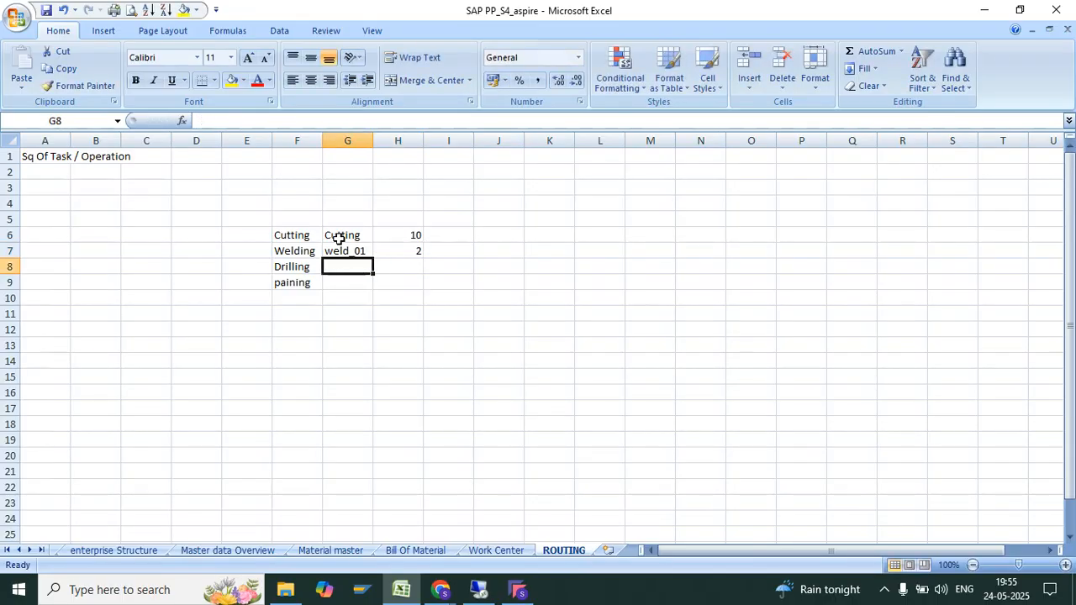
pyautogui.write('Dril')
pyautogui.press('Tab')
pyautogui.write('10')
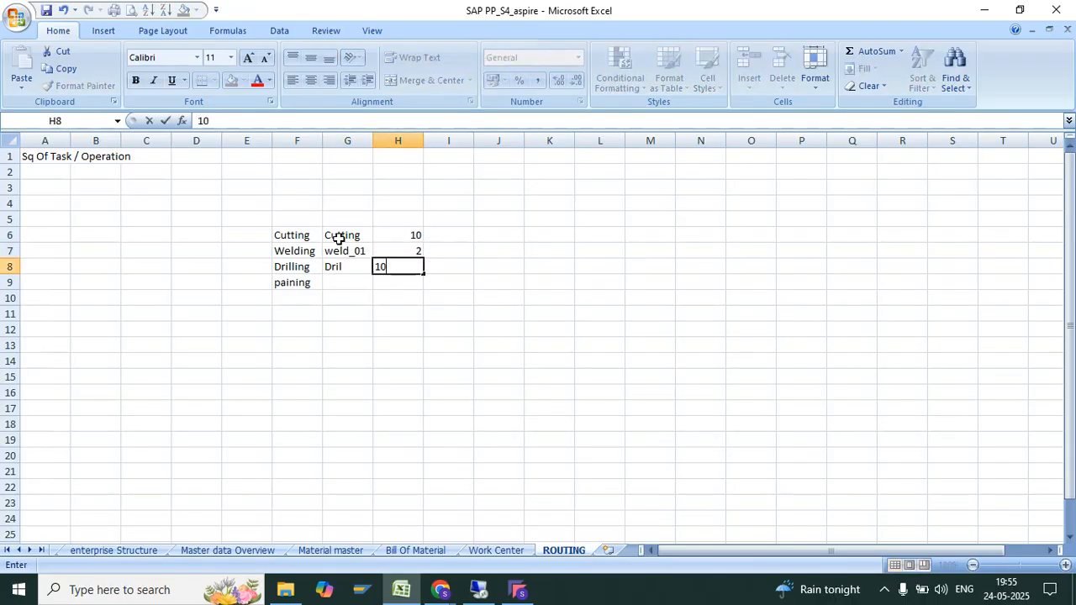
pyautogui.press('Return')
pyautogui.write('Pain')
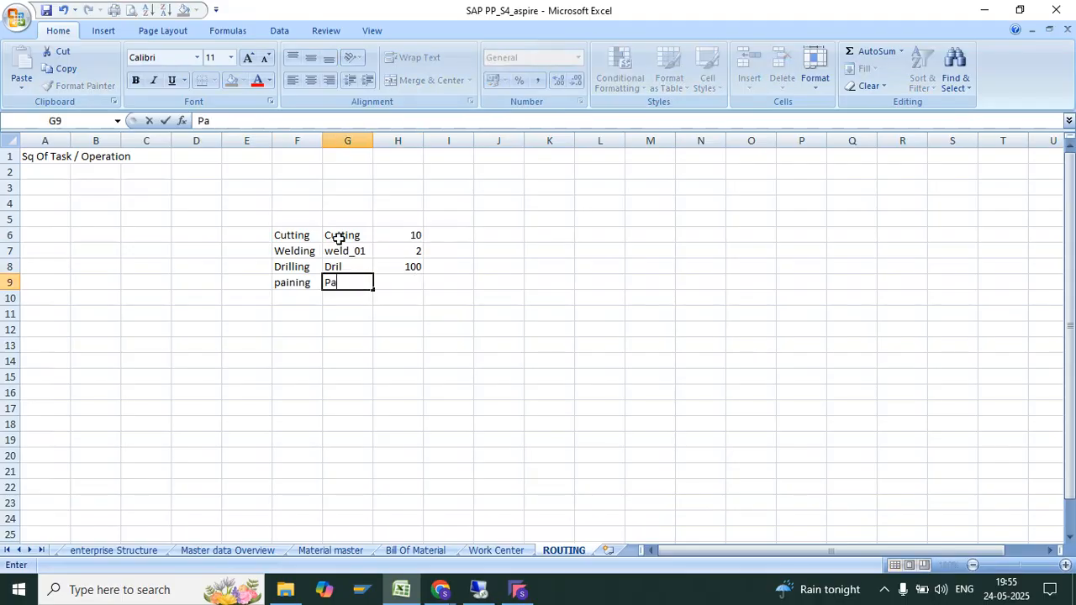
pyautogui.press('Tab')
pyautogui.write('1')
pyautogui.press('Return')
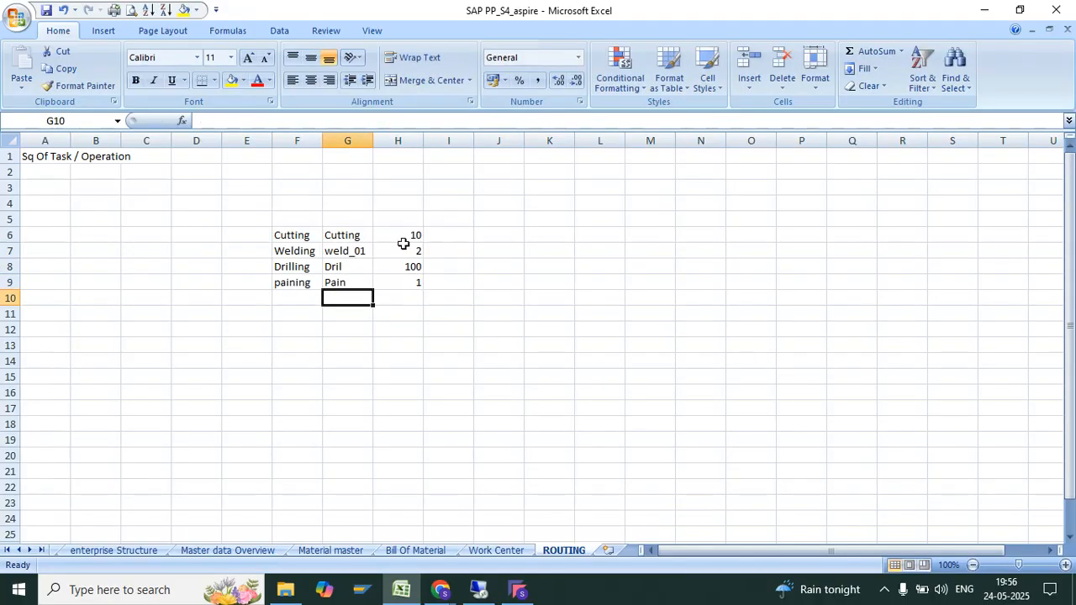
# Number the four operations 10, 20, 30 and 40 as text in cells E6 to E9.
pyautogui.click(267, 238)
pyautogui.write('10')
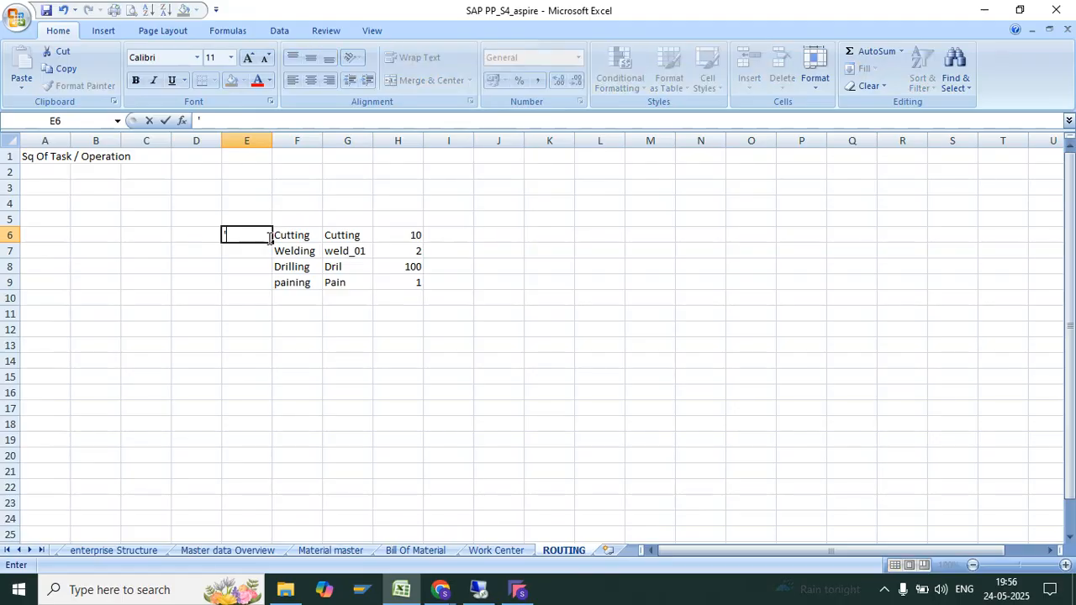
pyautogui.press('Return')
pyautogui.write("'20")
pyautogui.press('Return')
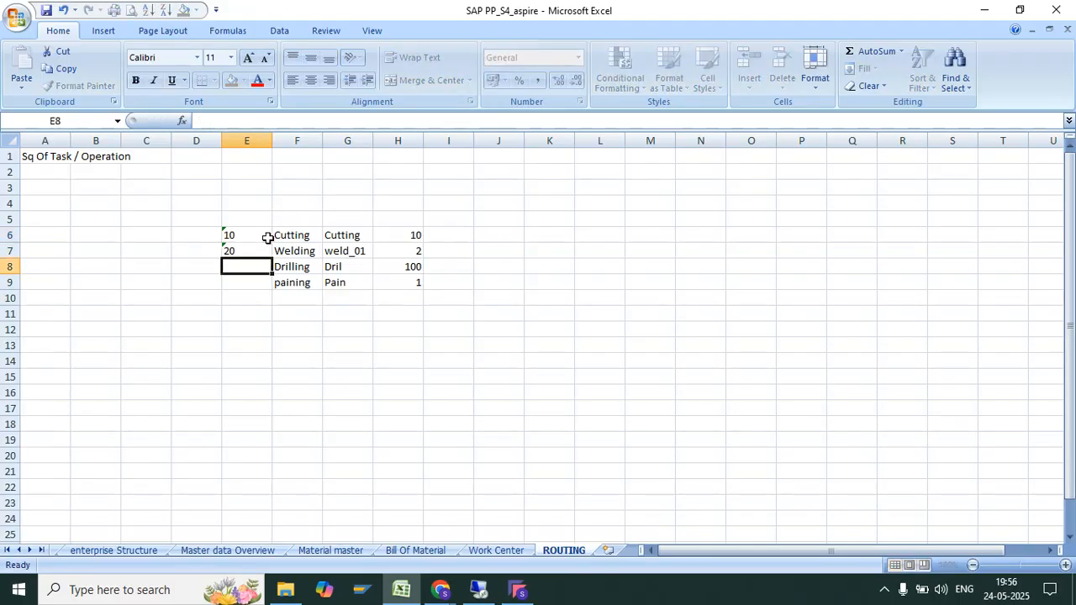
pyautogui.write("'30")
pyautogui.press('Return')
pyautogui.write("'40")
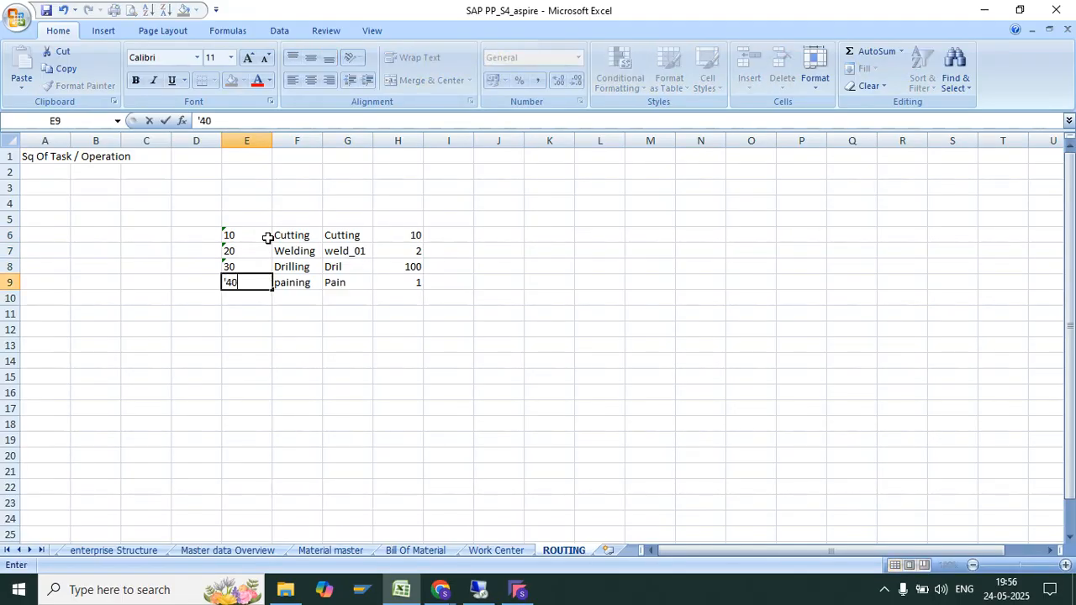
pyautogui.press('Return')
pyautogui.moveTo(237, 233); pyautogui.dragTo(240, 282)
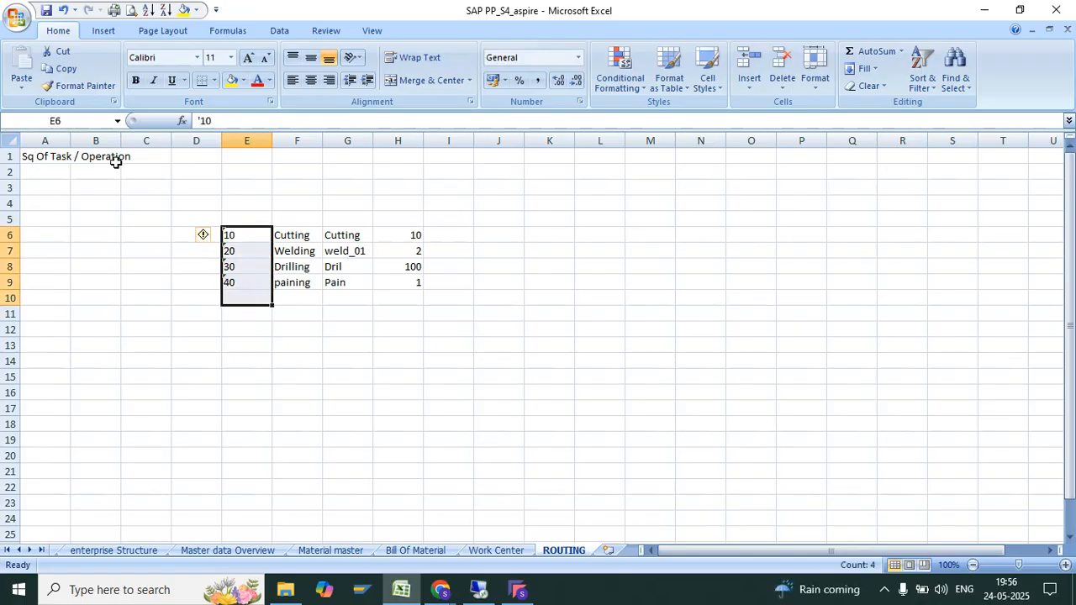
pyautogui.click(67, 159)
pyautogui.moveTo(237, 235); pyautogui.dragTo(421, 283)
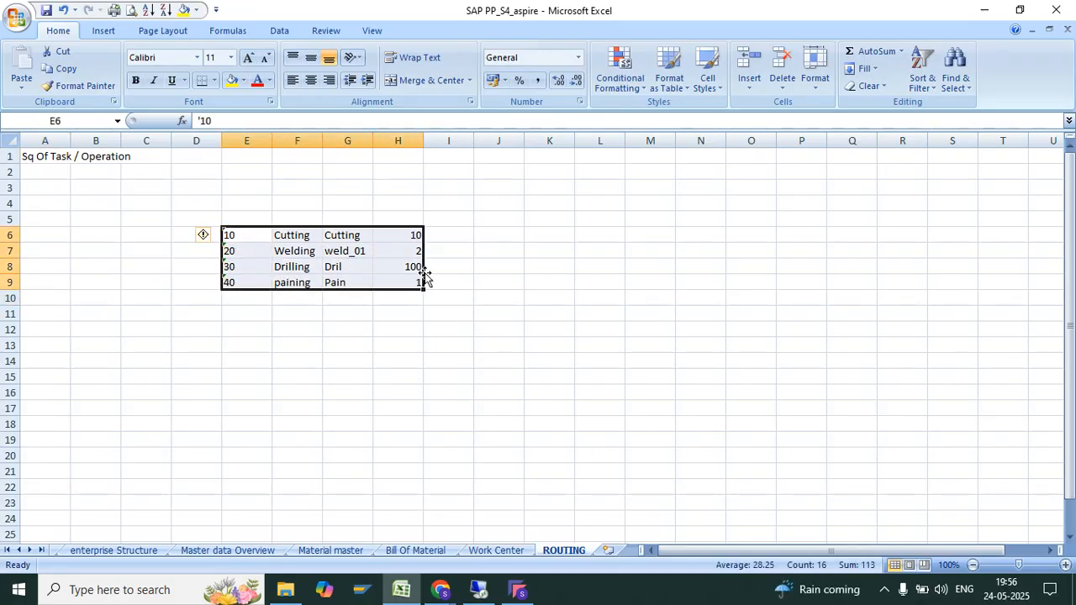
pyautogui.click(318, 247)
# Start a parallel sequence example below the table with "Cutting" in cell H13 and "Welding" in cell H16.
pyautogui.click(379, 343)
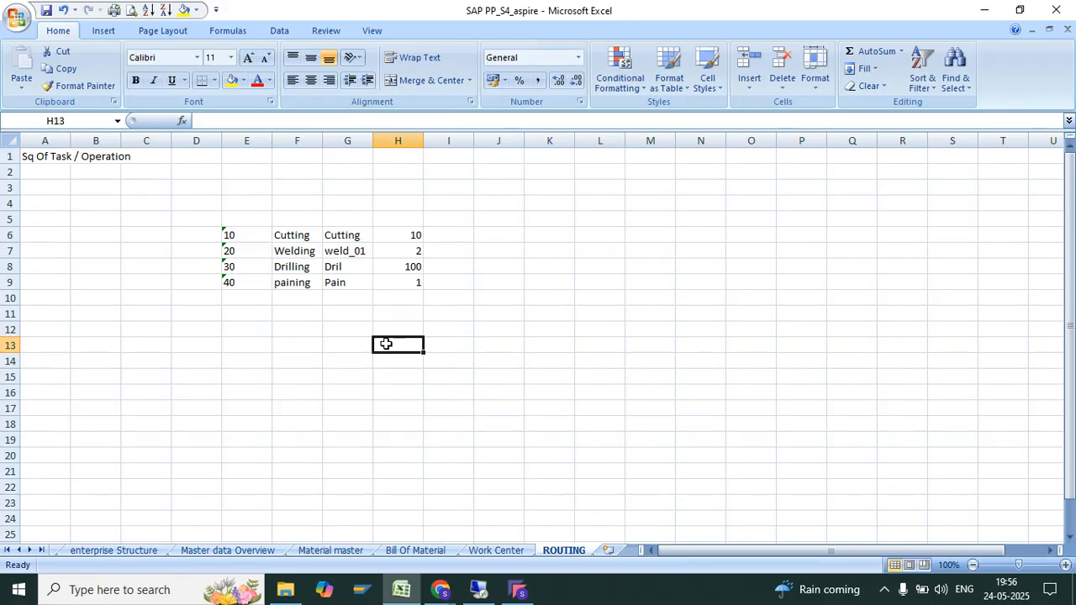
pyautogui.write('Cutting')
pyautogui.press('Return')
pyautogui.press('Return')
pyautogui.press('Return')
pyautogui.write('Welding')
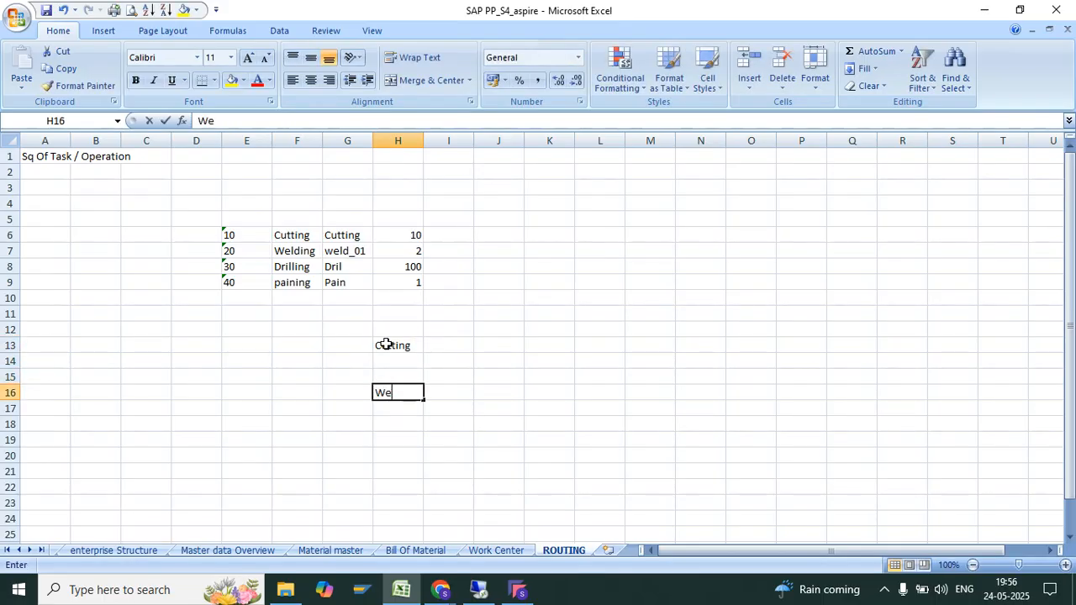
pyautogui.press('Return')
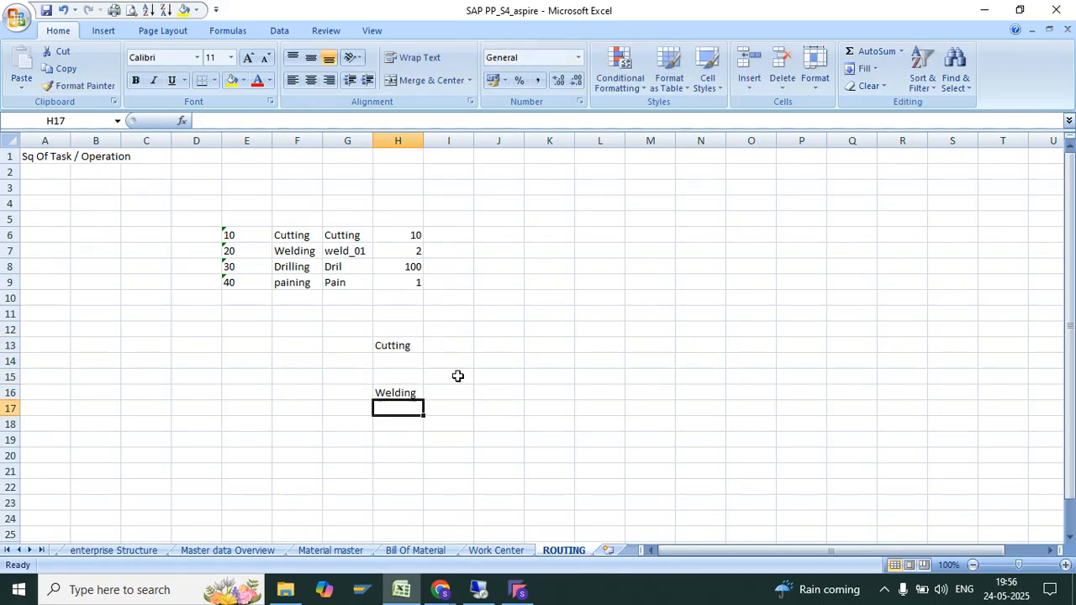
# Continue the parallel sequence example with "Drilling" in cell I15 and "paining" in cell K15.
pyautogui.click(458, 375)
pyautogui.write('Dr')
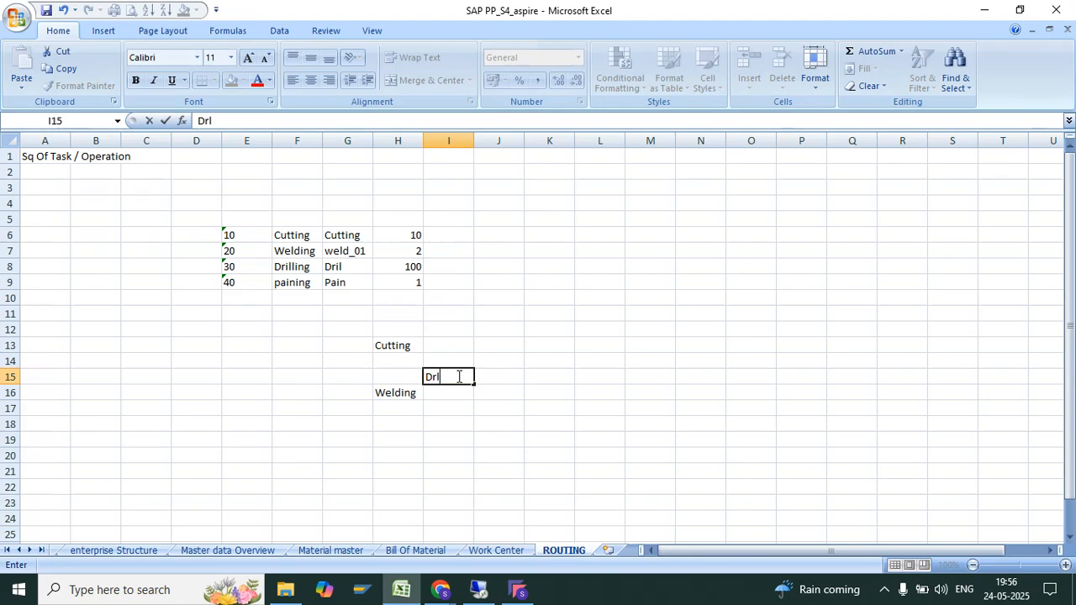
pyautogui.write('illing')
pyautogui.press('Tab')
pyautogui.press('Tab')
pyautogui.write('w')
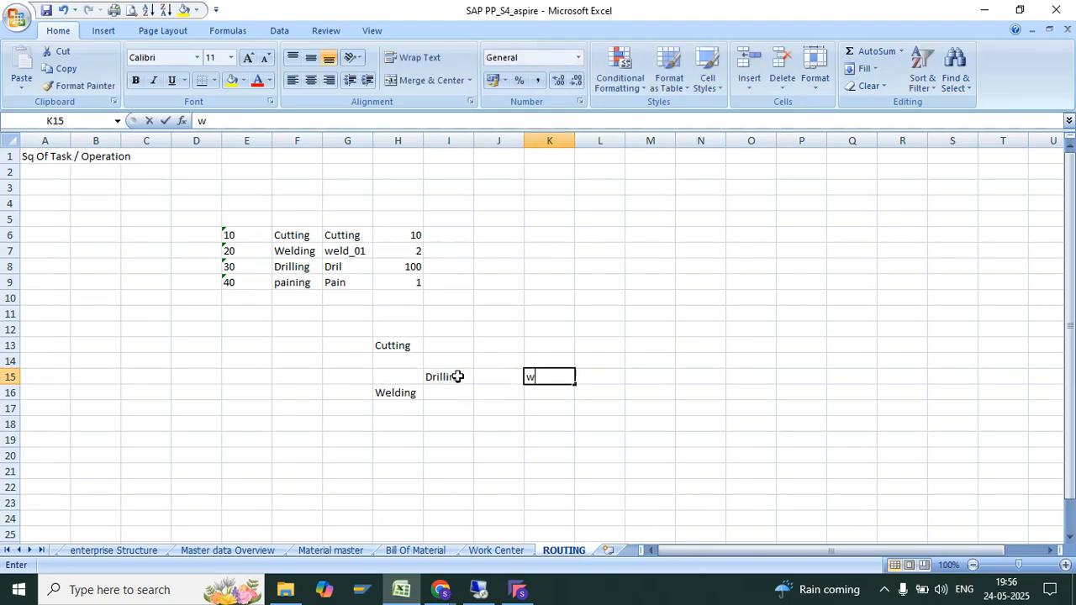
pyautogui.write('eining')
pyautogui.press('Return')
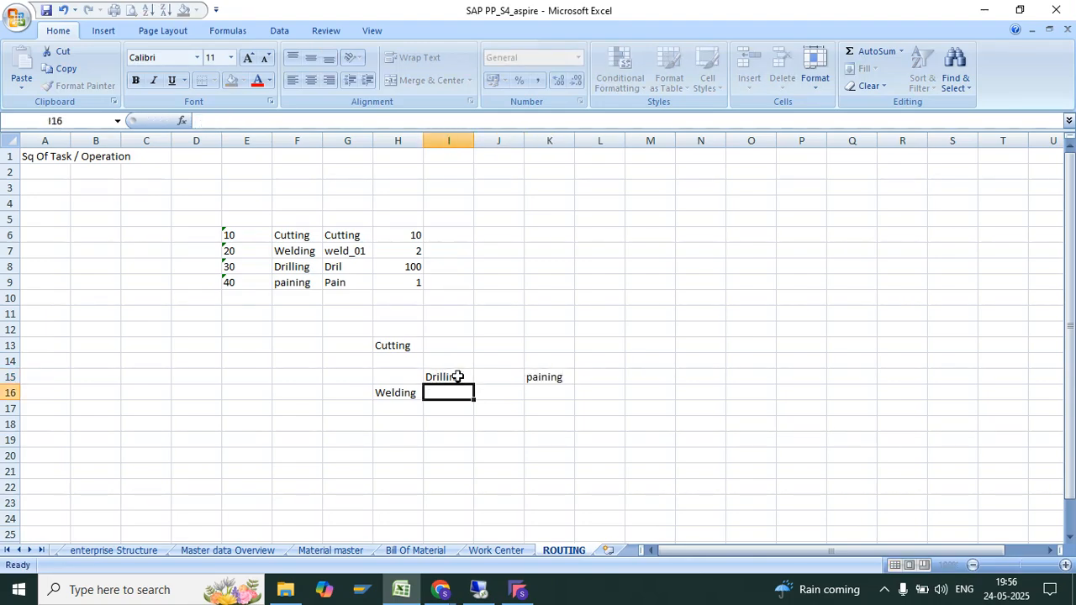
# Write the linear sequence "Cutting", "welding", "Drilling", "Painting" across cells H20 to K20.
pyautogui.click(401, 452)
pyautogui.write('Cuttin')
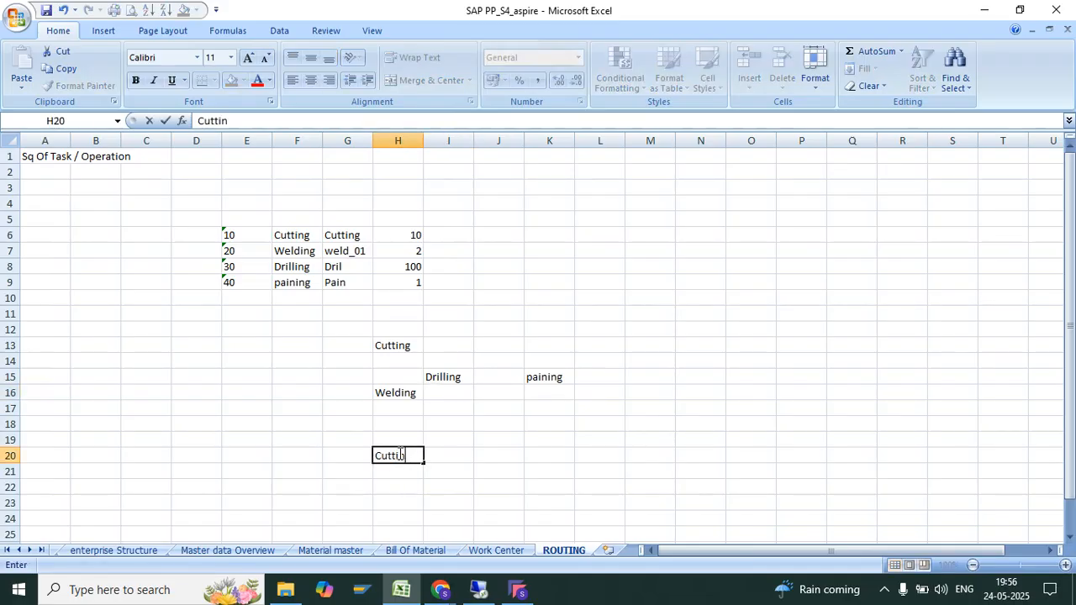
pyautogui.write('g')
pyautogui.press('Tab')
pyautogui.write('pa')
pyautogui.press('BackSpace')
pyautogui.press('BackSpace')
pyautogui.write('welding')
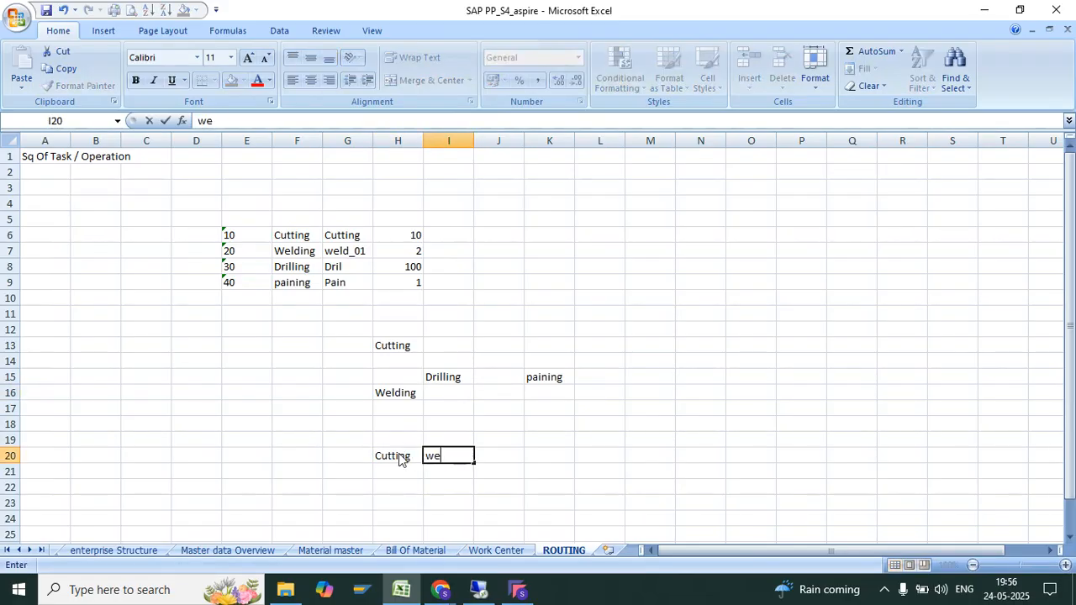
pyautogui.press('Tab')
pyautogui.write('Dril')
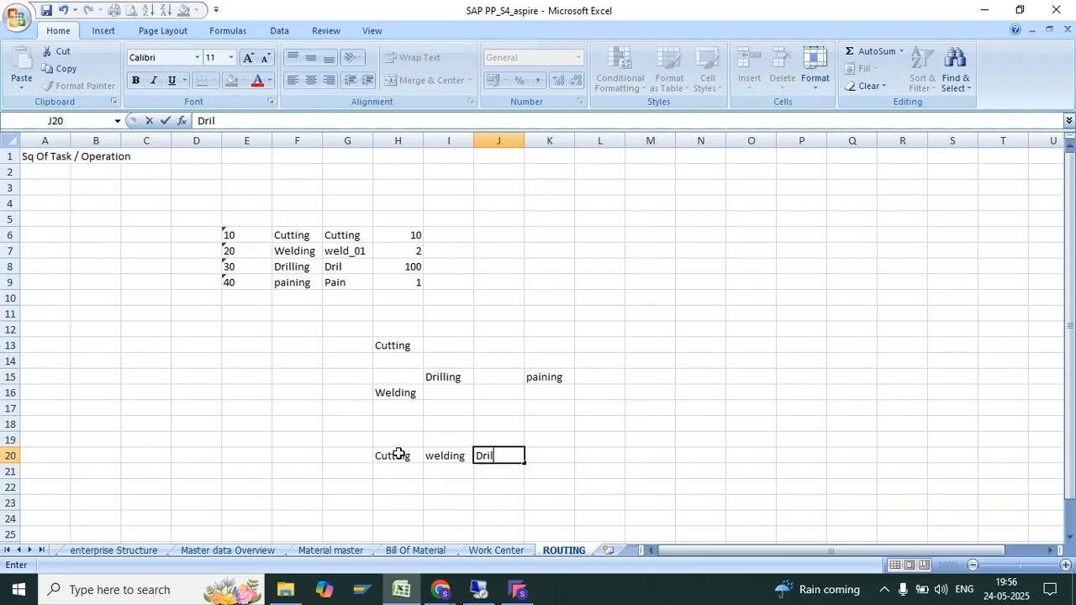
pyautogui.write('ling')
pyautogui.press('Tab')
pyautogui.write('Paintin')
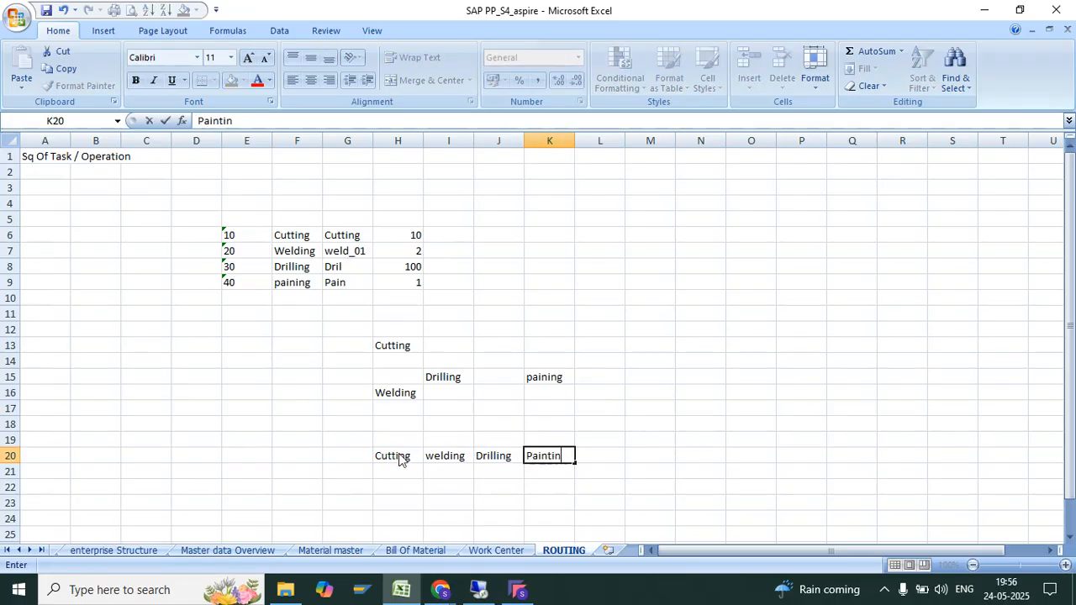
pyautogui.write('g')
pyautogui.press('Return')
# Start a third sequence example with "Cutting" in cell H23, "Drilling" in H25 and "Welding" in I25.
pyautogui.press('Down')
pyautogui.press('Left')
pyautogui.press('Left')
pyautogui.press('Left')
pyautogui.press('Down')
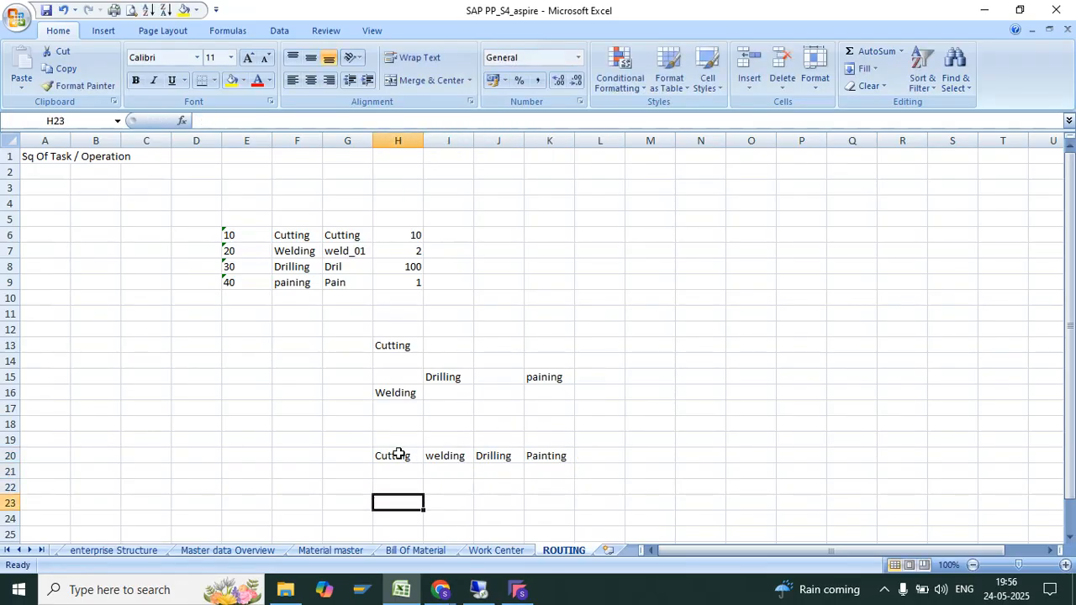
pyautogui.write('Cuttin')
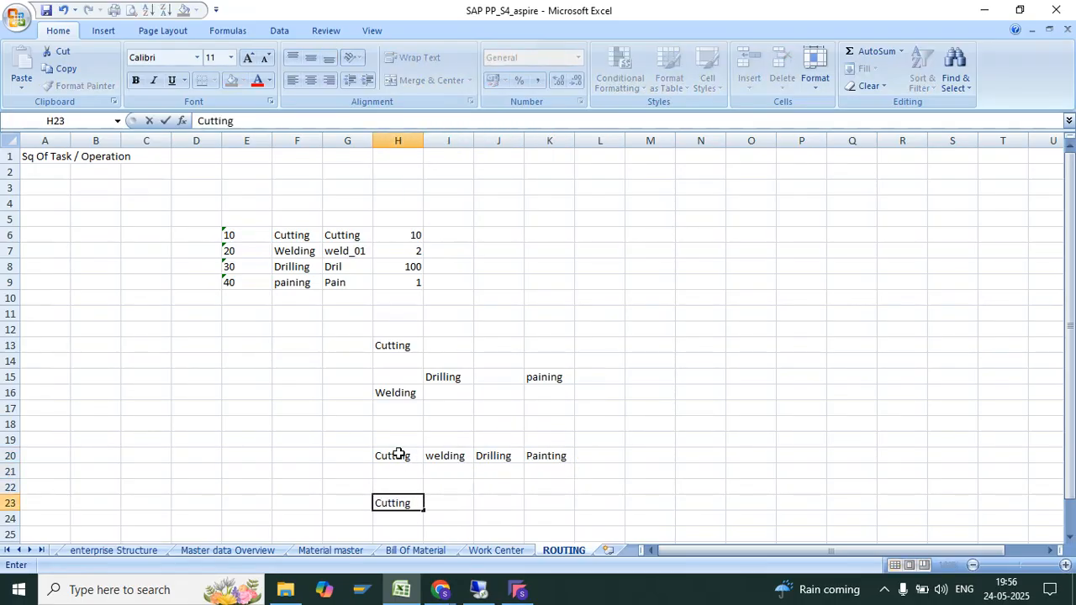
pyautogui.write('g')
pyautogui.press('Return')
pyautogui.press('Down')
pyautogui.write('Dri')
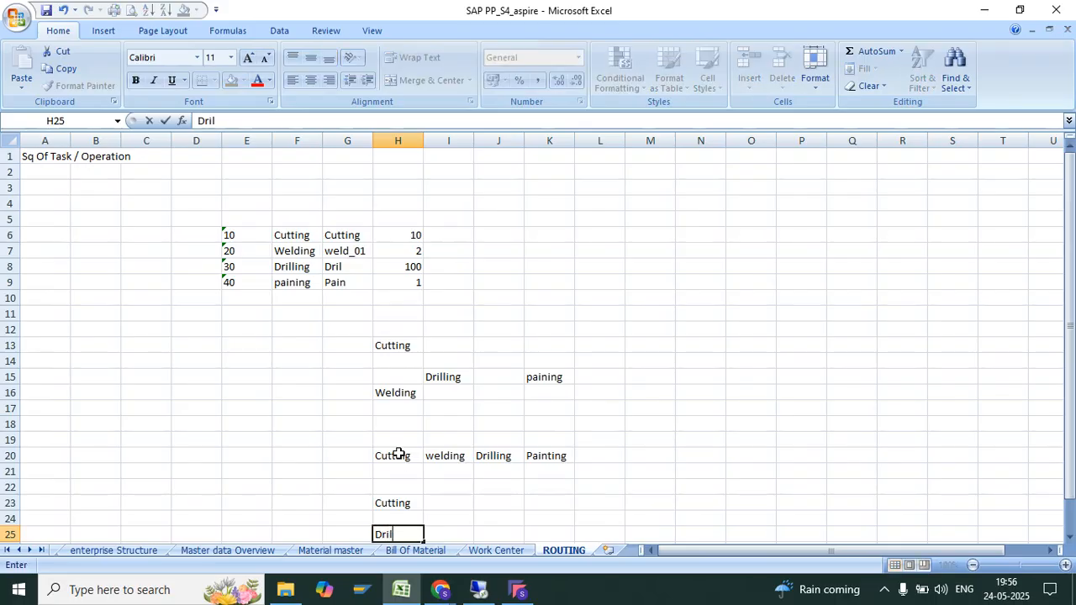
pyautogui.write('lling')
pyautogui.press('Tab')
pyautogui.write('Welding')
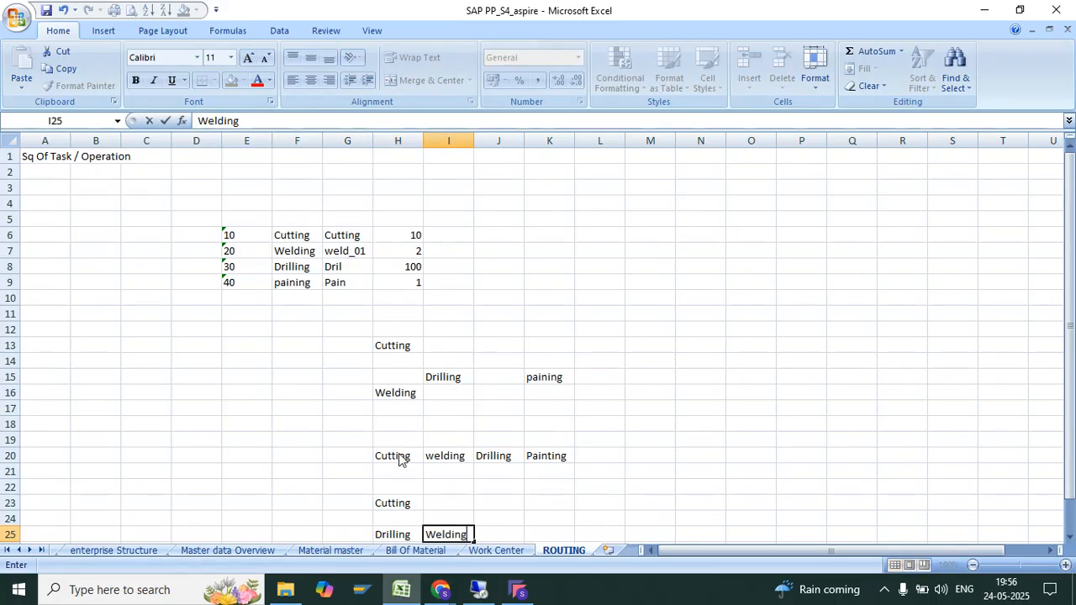
pyautogui.hotkey('ctrl', 'Return')
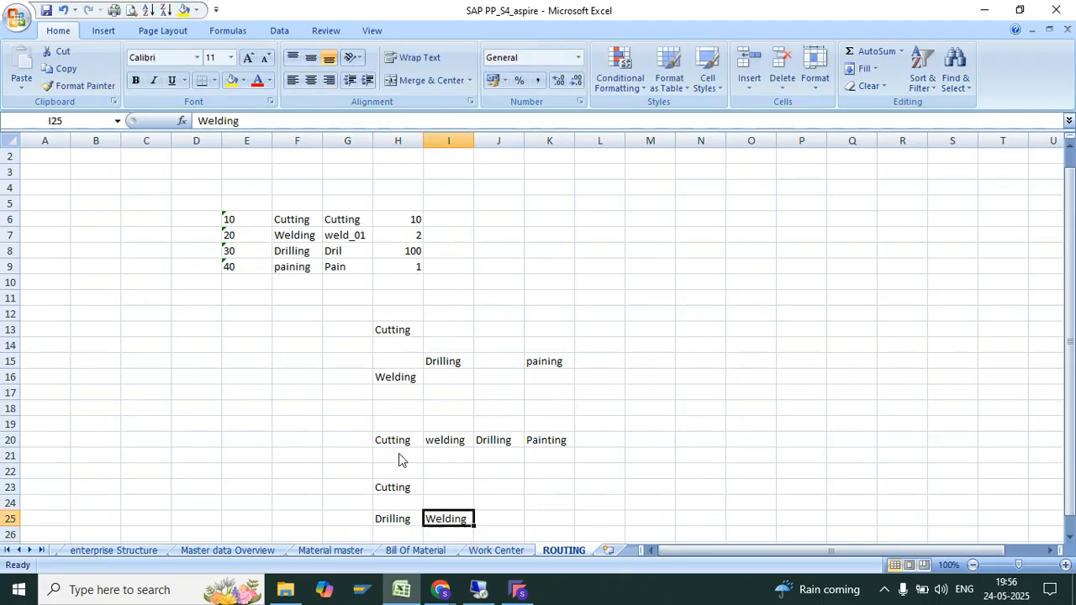
# Copy the "Welding" entry from cell I25 into cell I24.
pyautogui.press('Up')
pyautogui.press('Right')
pyautogui.press('Down')
pyautogui.press('Left')
pyautogui.hotkey('ctrl', 'x')
pyautogui.press('Up')
pyautogui.hotkey('ctrl', 'v')
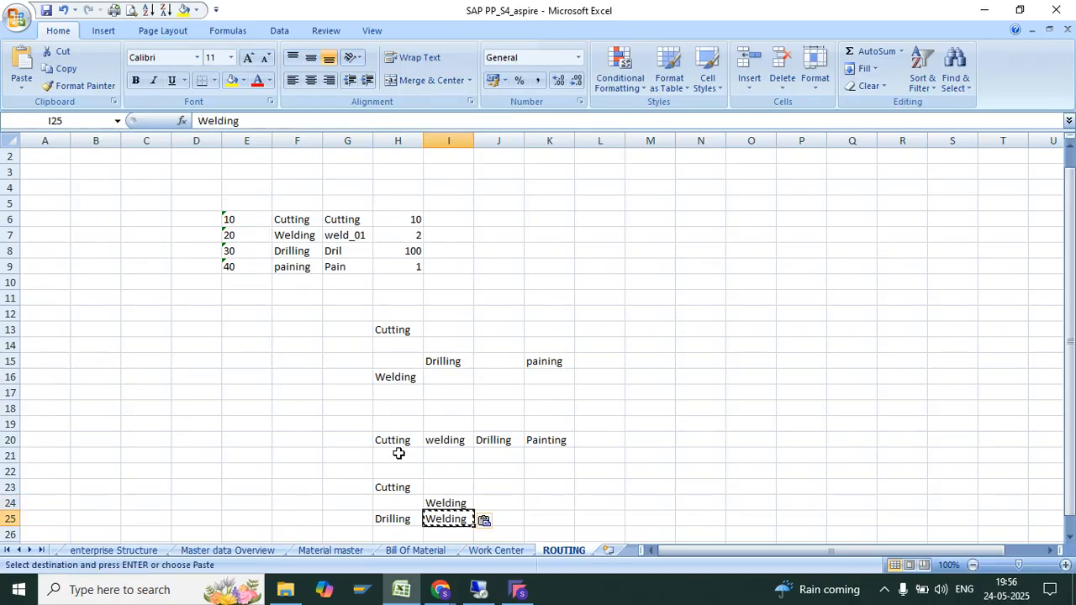
# Continue the third sequence example with "Drilling" in cell J24 and "painting" in cell K24.
pyautogui.press('Down')
pyautogui.press('Right')
pyautogui.press('Up')
pyautogui.write('Drilling')
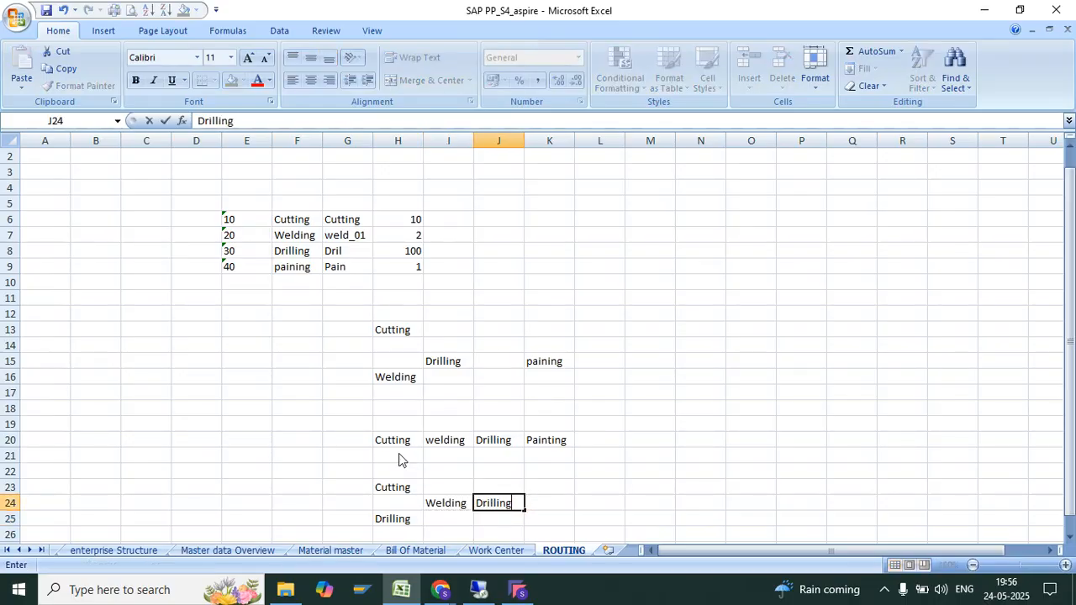
pyautogui.press('Right')
pyautogui.write('pain')
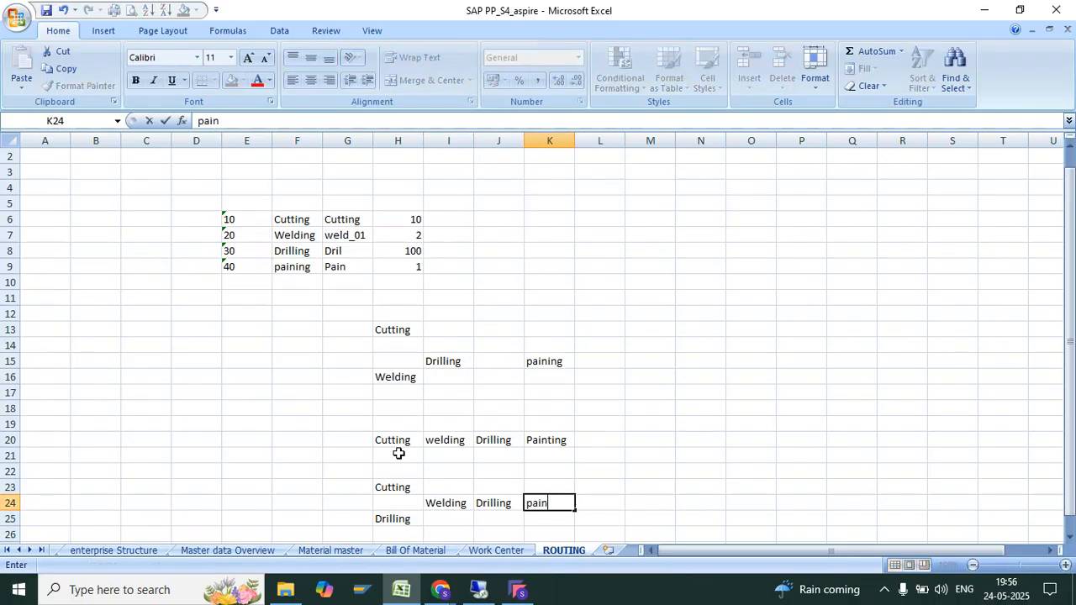
pyautogui.write('ting')
pyautogui.press('Return')
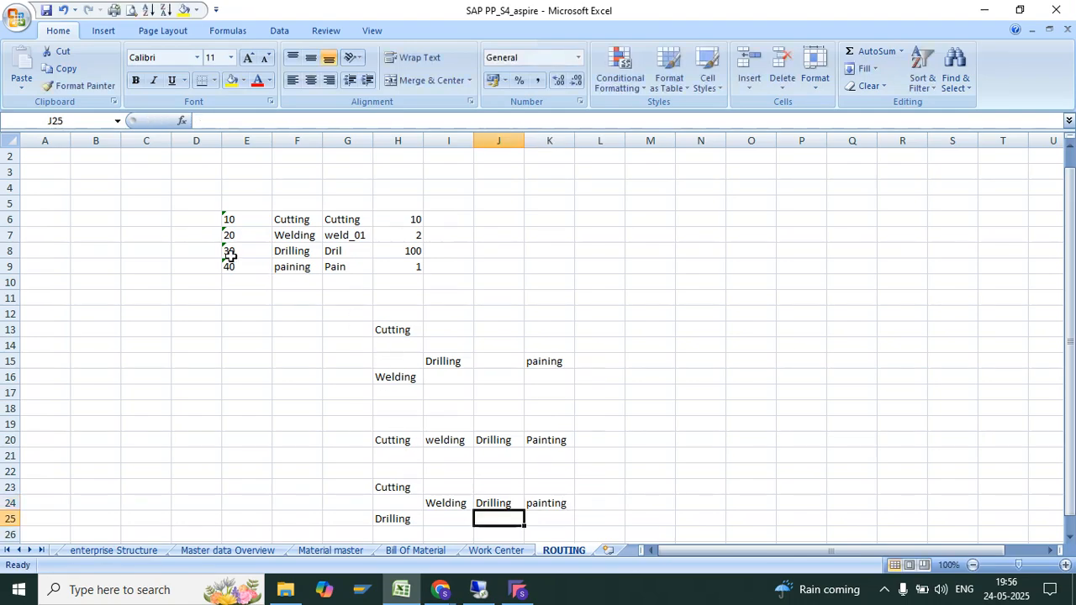
# Add the heading "Ref to Material" in cell C4 and the material "Frame" in cell C6 beside the operations table.
pyautogui.scroll(1, 230, 257)
pyautogui.click(47, 158)
pyautogui.click(244, 236)
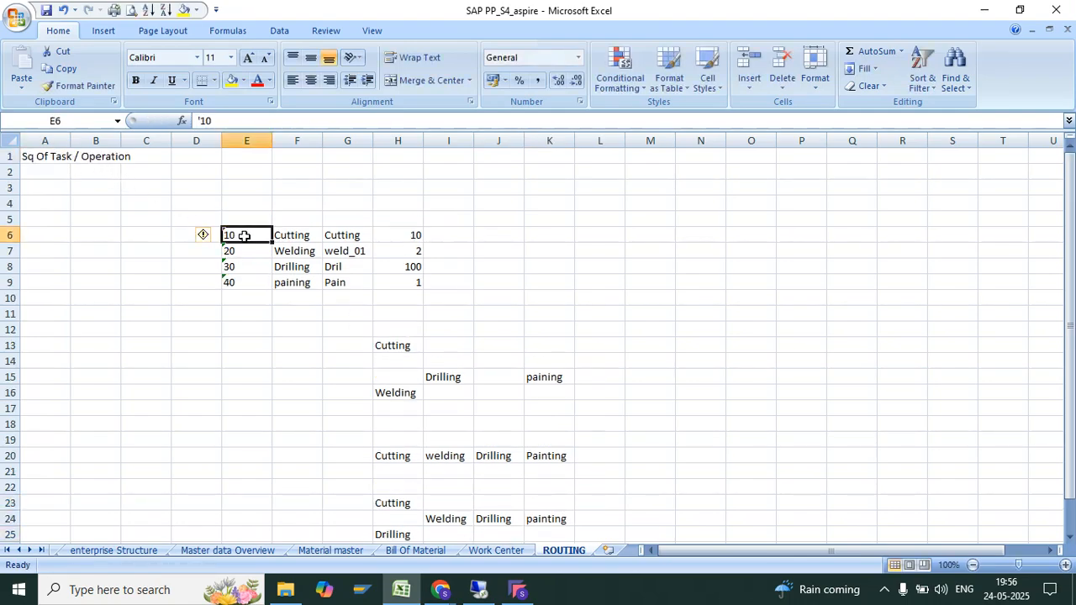
pyautogui.moveTo(244, 236); pyautogui.dragTo(389, 281)
pyautogui.click(138, 205)
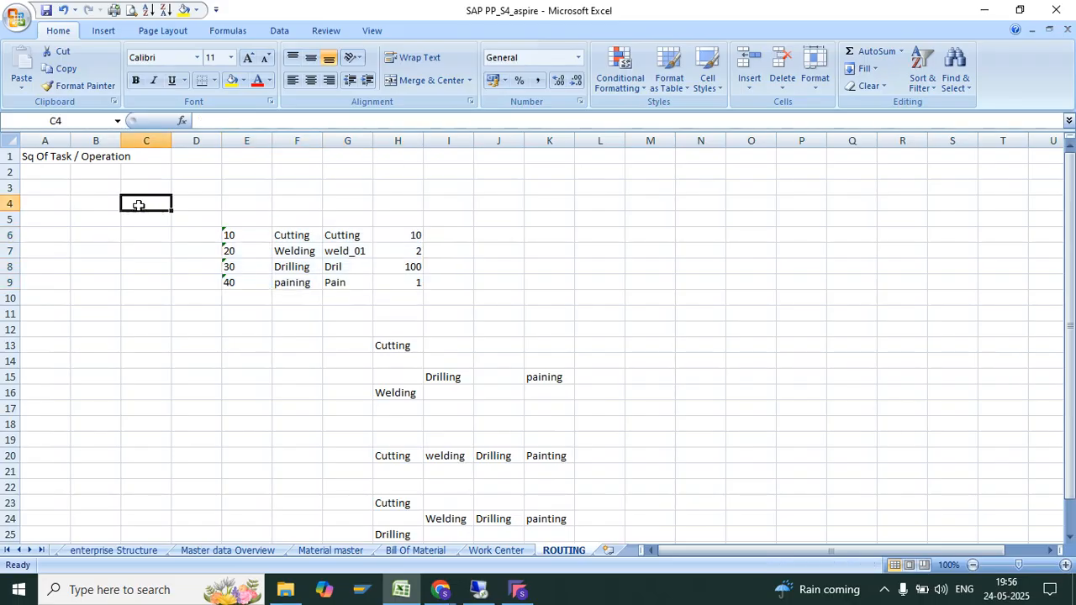
pyautogui.write('Ref to Nate')
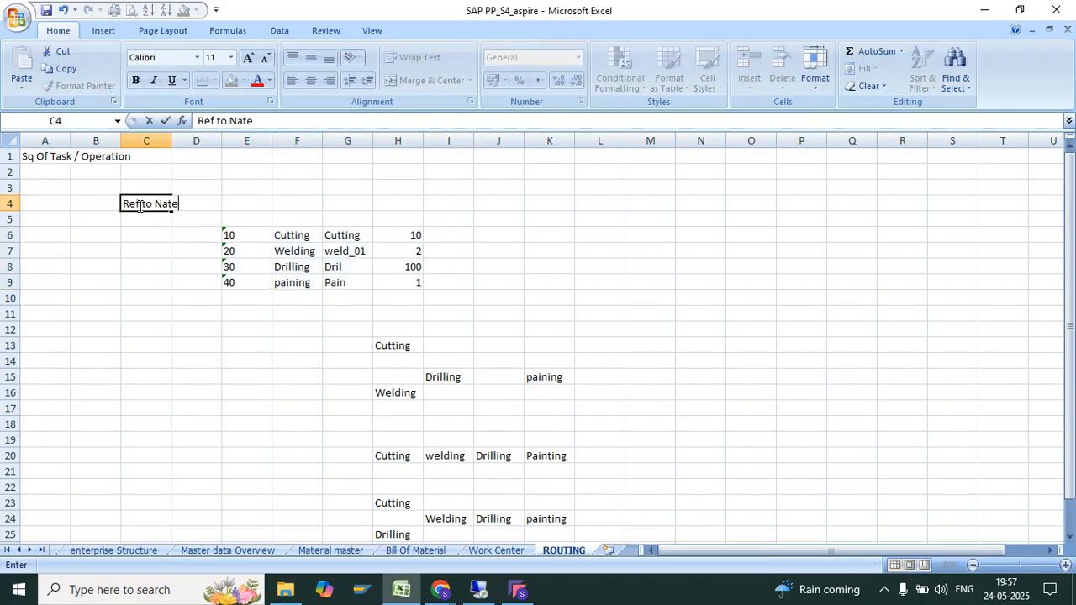
pyautogui.write('Mate')
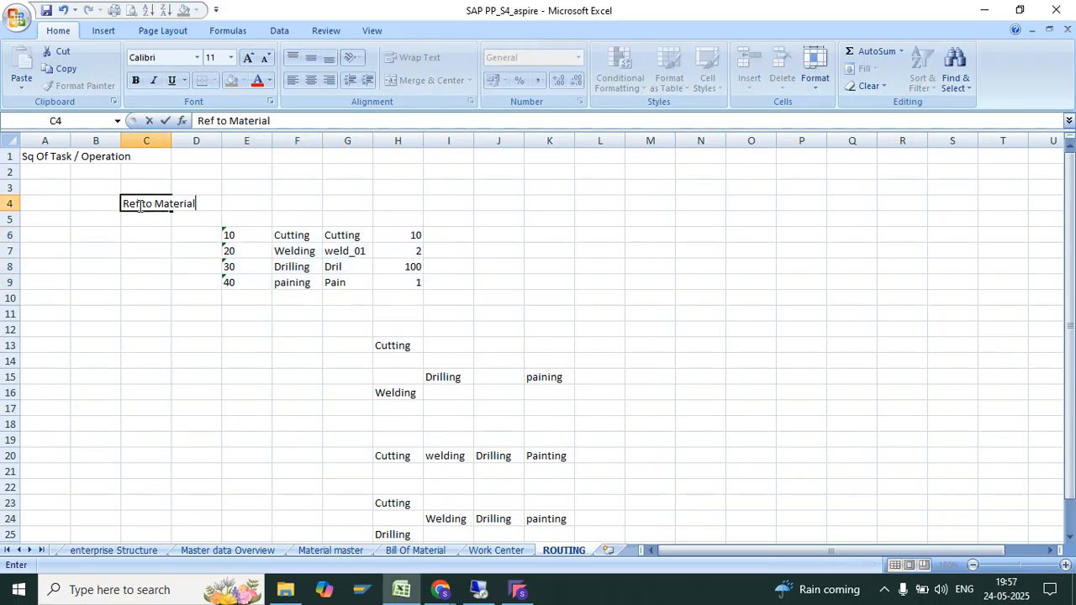
pyautogui.press('Return')
pyautogui.press('Return')
pyautogui.write('F')
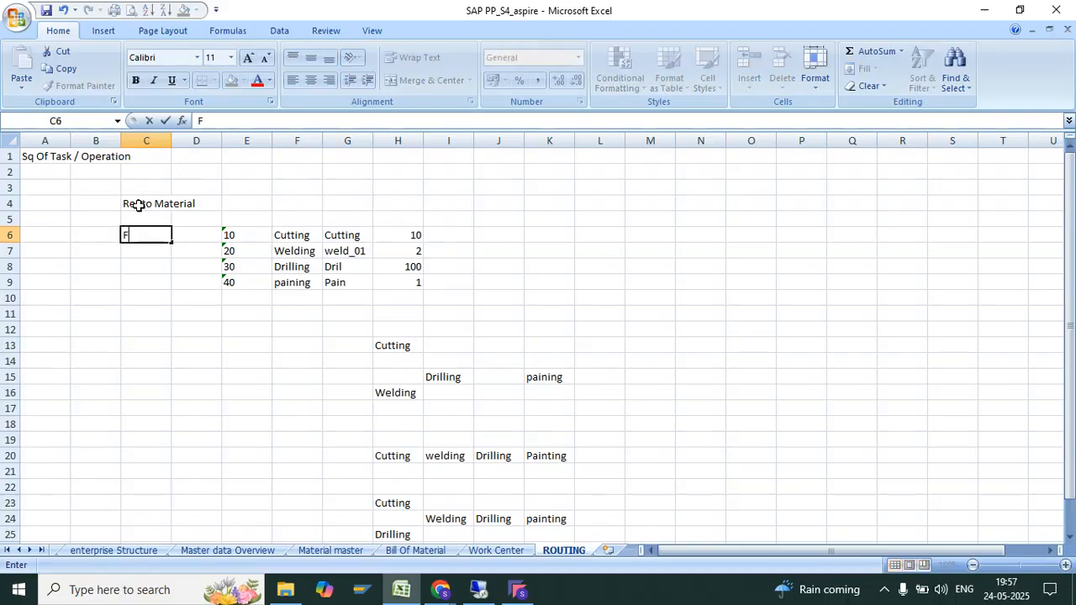
pyautogui.write('rame')
pyautogui.press('Return')
# Enter a second material, "Cyce", in cell C11 below the Frame operations.
pyautogui.click(236, 233)
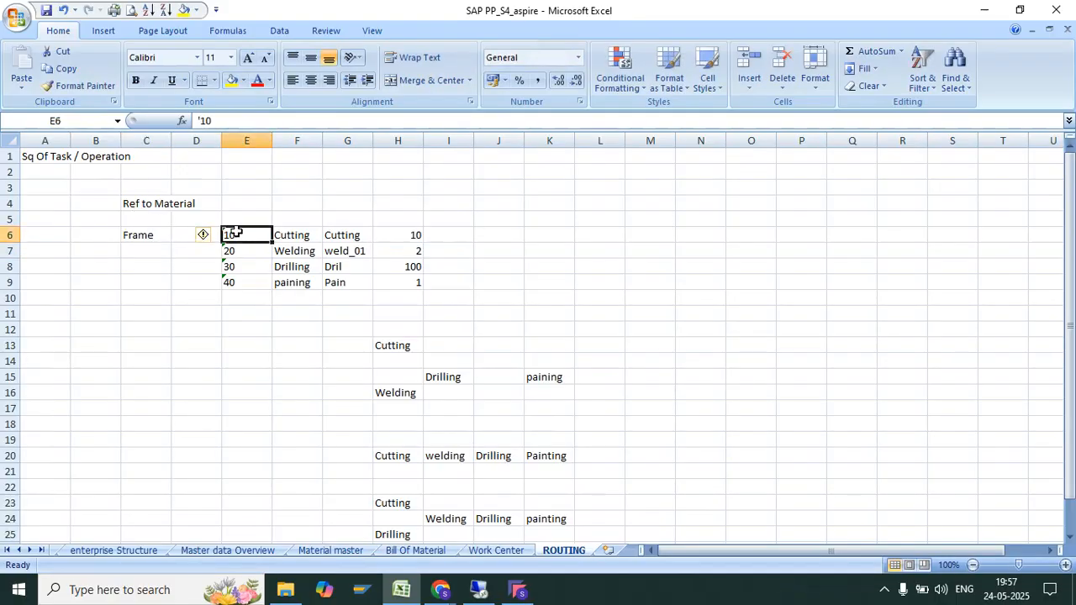
pyautogui.moveTo(235, 233); pyautogui.dragTo(403, 284)
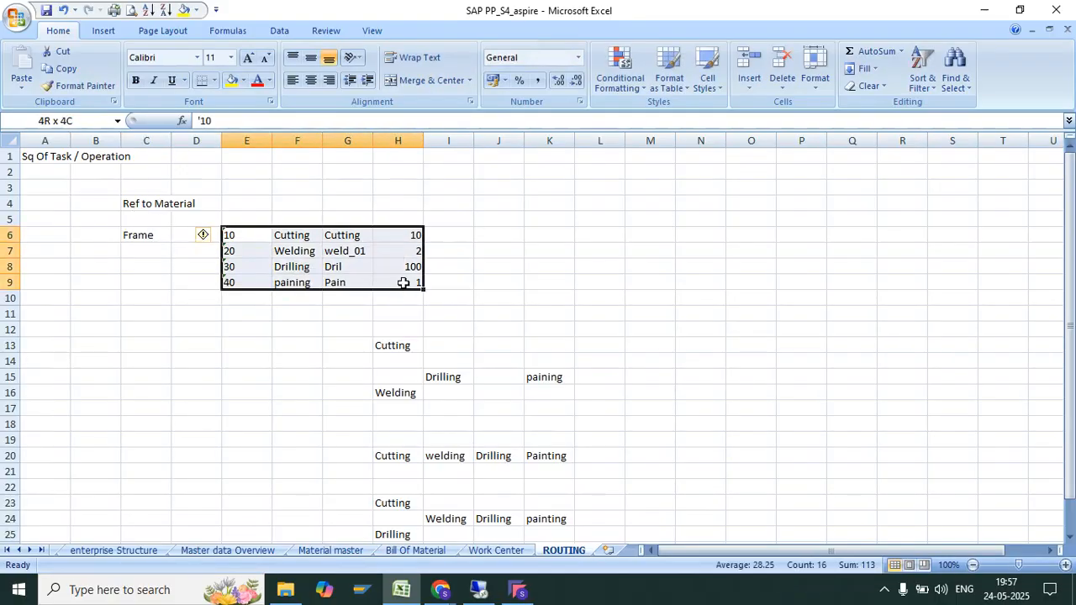
pyautogui.click(154, 320)
pyautogui.write('Cyce')
pyautogui.hotkey('ctrl', 'Return')
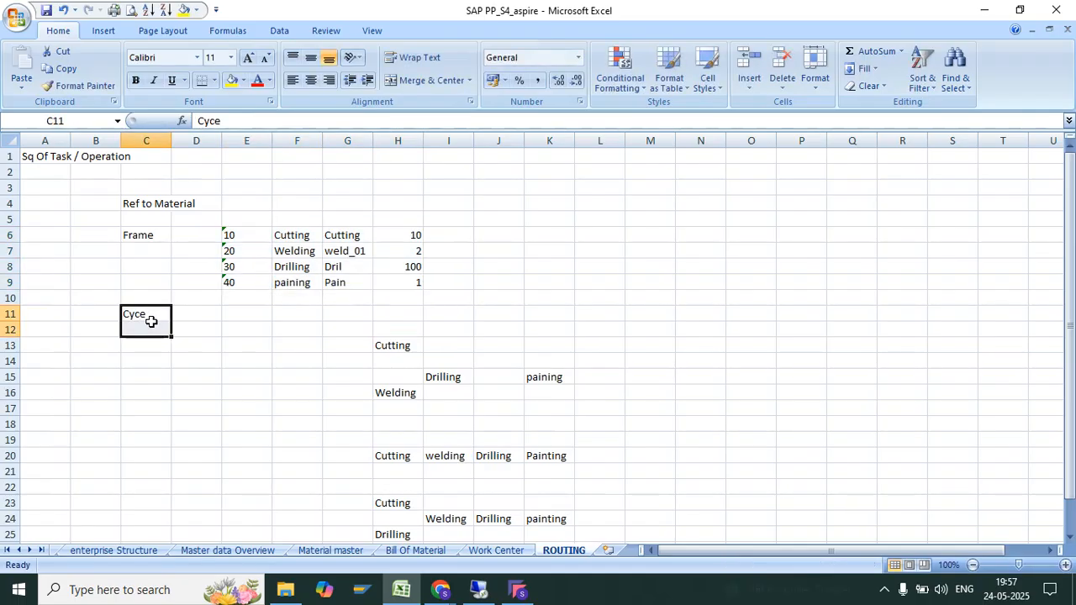
# Enter operation 10 with "Sub assembly" in cells E11 and F11, and operation number 20 in cell E12.
pyautogui.click(263, 317)
pyautogui.write('1')
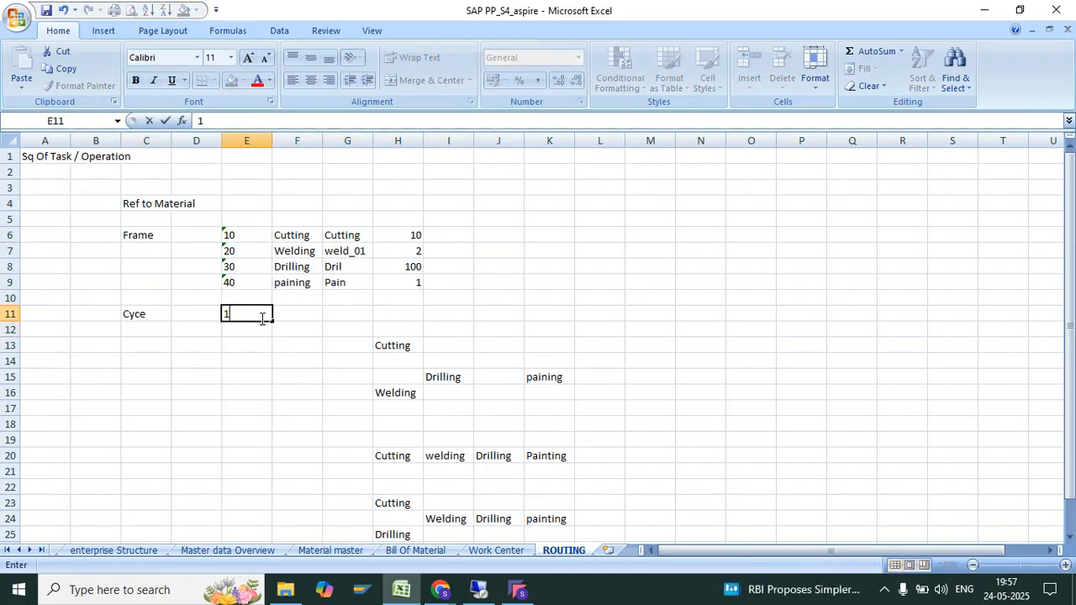
pyautogui.write('0')
pyautogui.press('Return')
pyautogui.press('Right')
pyautogui.press('Up')
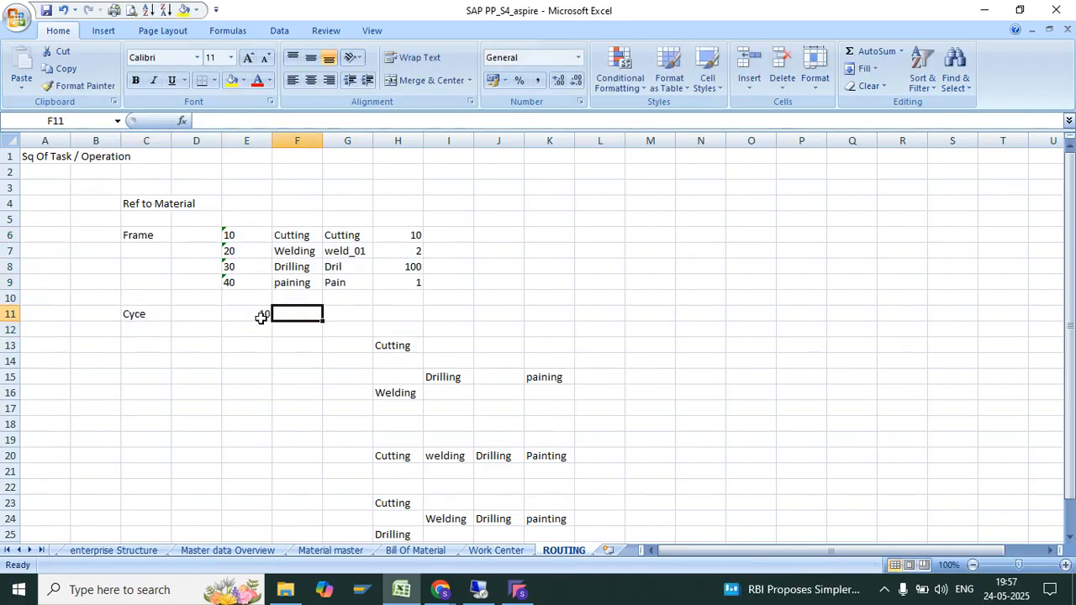
pyautogui.write('Sub asse')
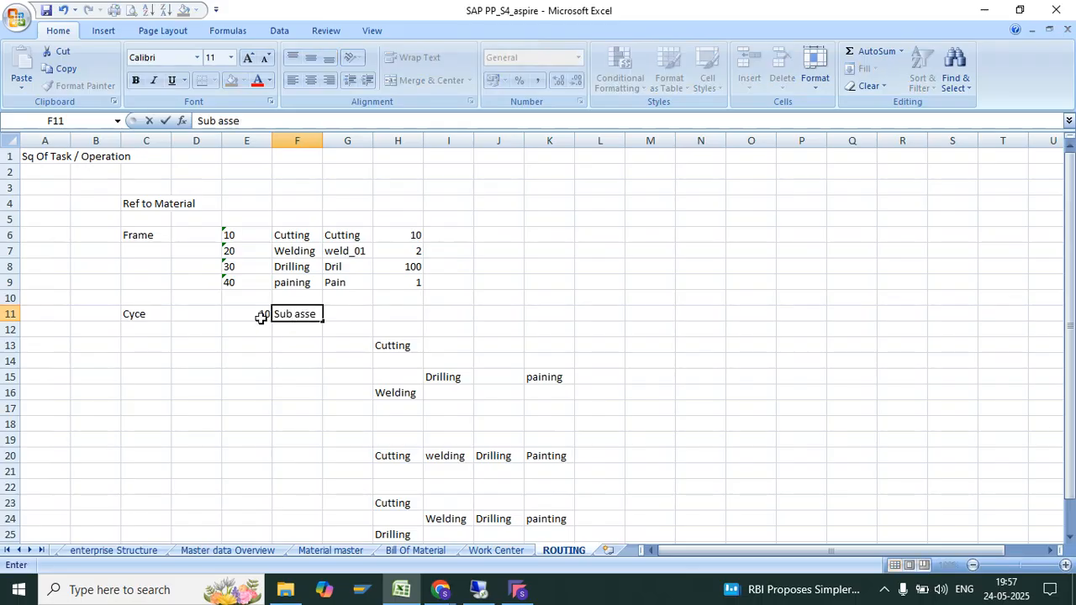
pyautogui.write('mbly')
pyautogui.press('Return')
pyautogui.press('Left')
pyautogui.press('Right')
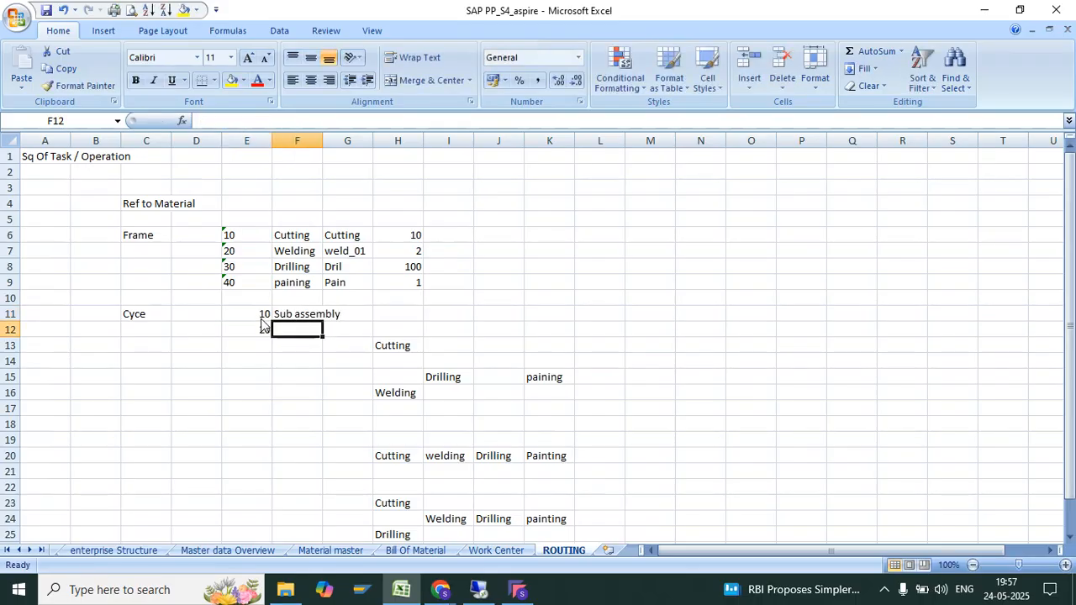
# List the operations "Wheel set assembly" in cell F12 and "Seat assmebly" in cell F13.
pyautogui.write('W')
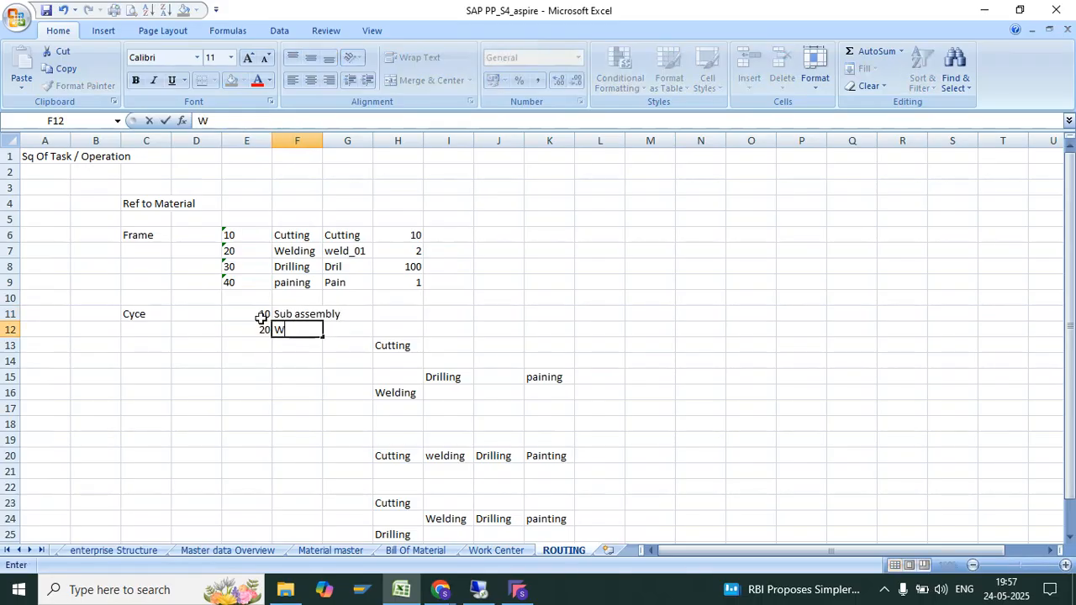
pyautogui.write('heel set ass')
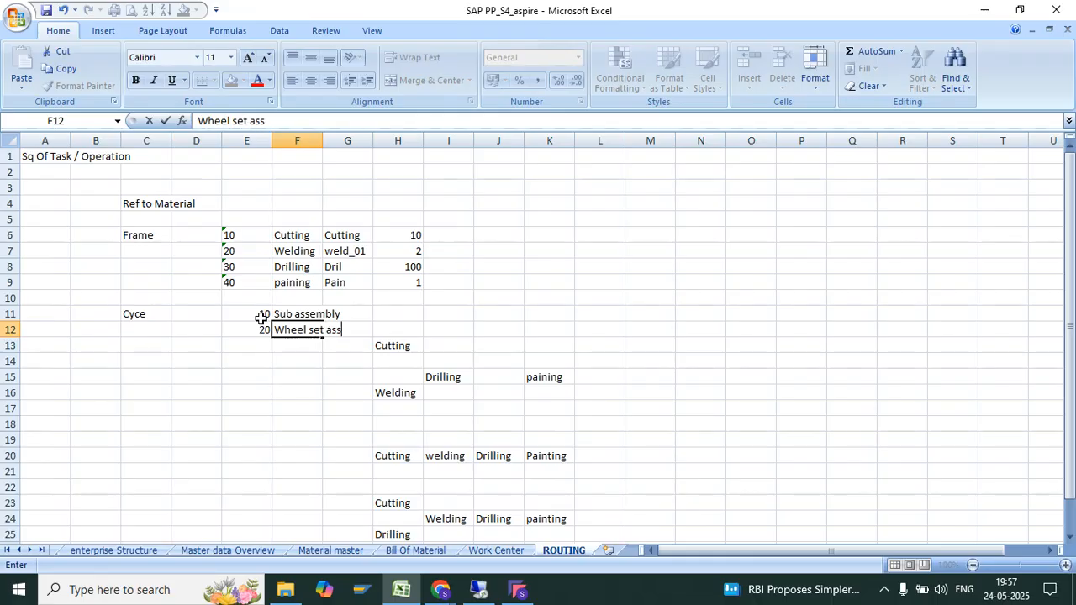
pyautogui.write('embly')
pyautogui.press('Return')
pyautogui.write('Se')
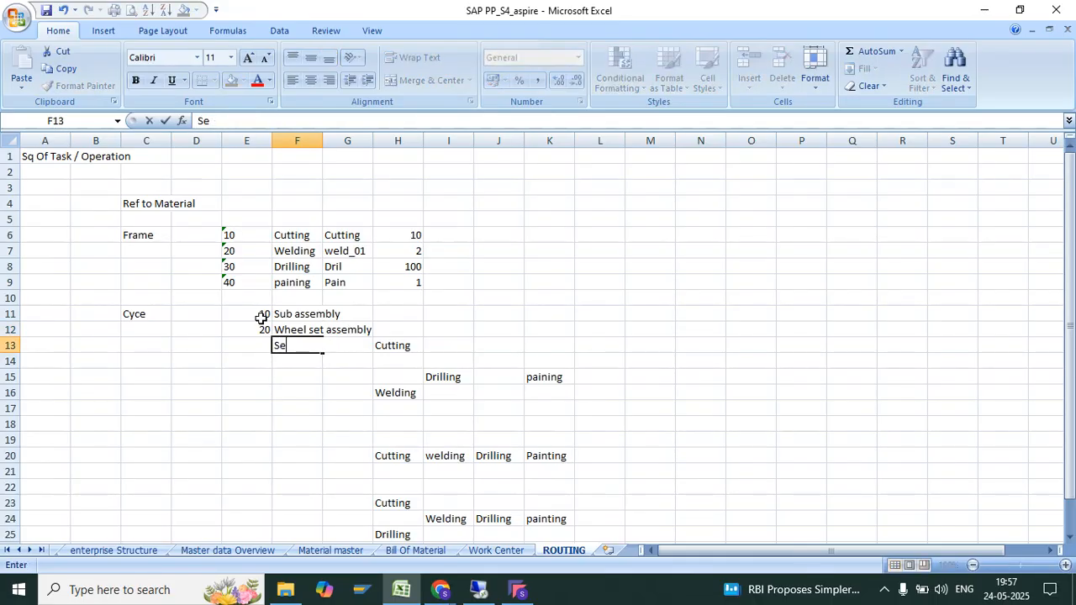
pyautogui.write('at assembly')
pyautogui.press('Return')
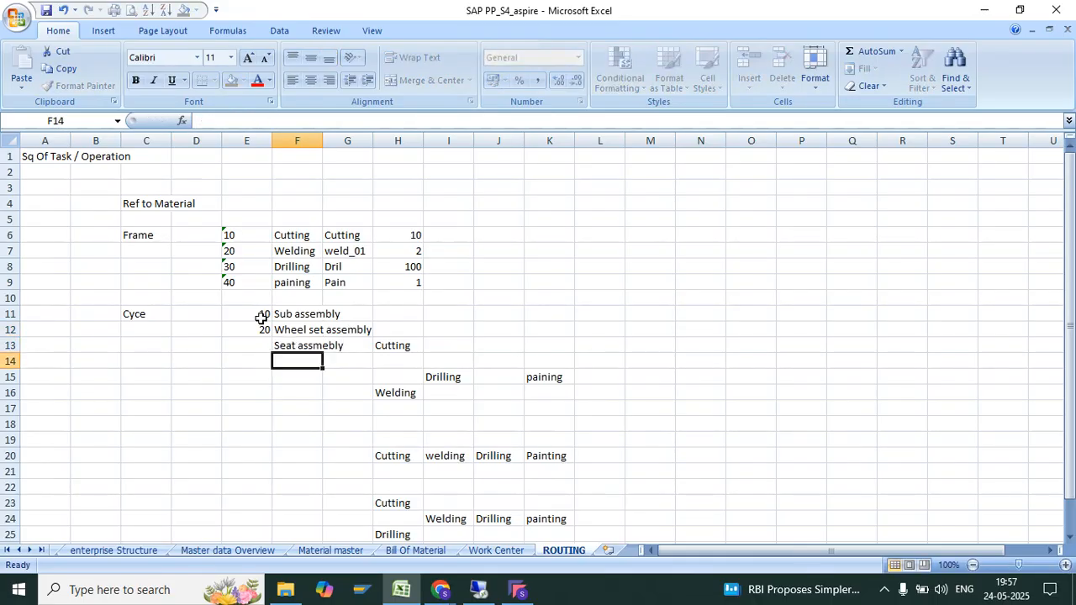
# Add the operations "Final Inspction" in cell F14 and "Painting" in cell F15.
pyautogui.write('Fin')
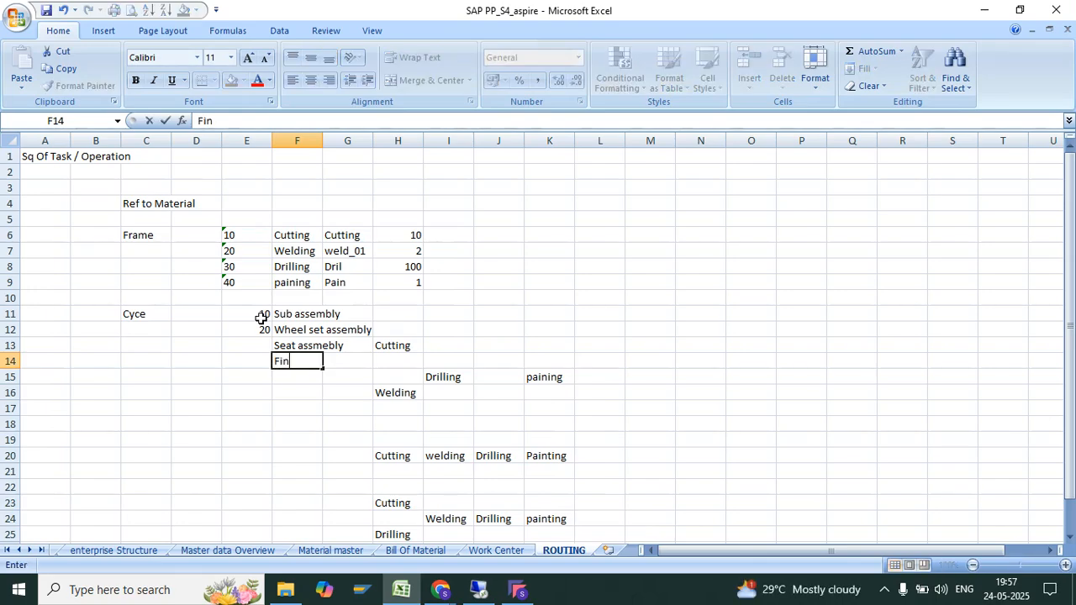
pyautogui.write('al Inspction')
pyautogui.press('Return')
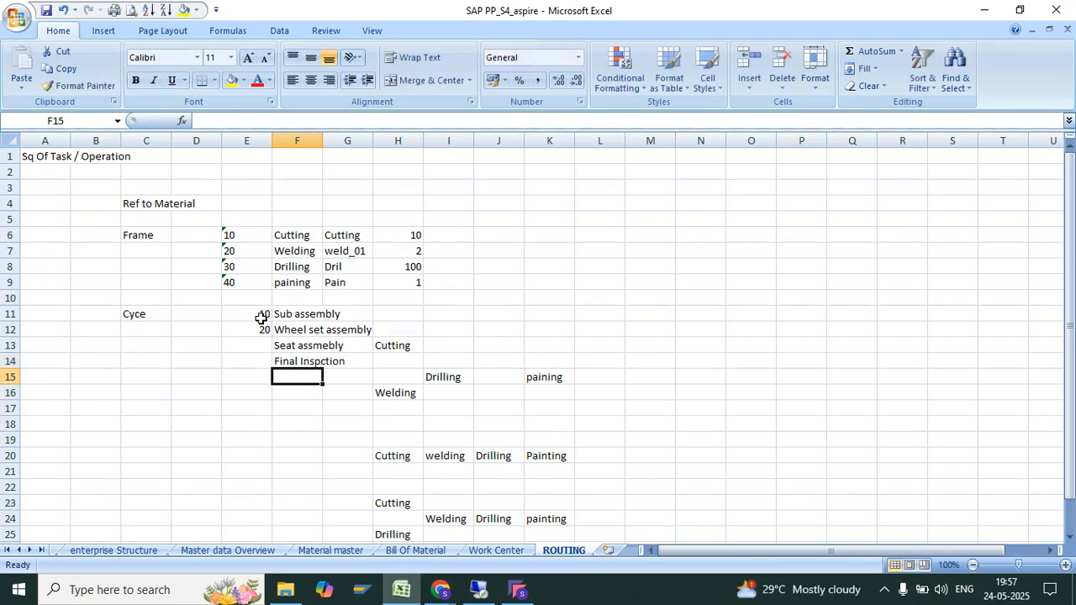
pyautogui.write('Painting')
pyautogui.press('Return')
# Number the remaining Cyce operations 30, 40 and 50 in cells E13 to E15.
pyautogui.press('Left')
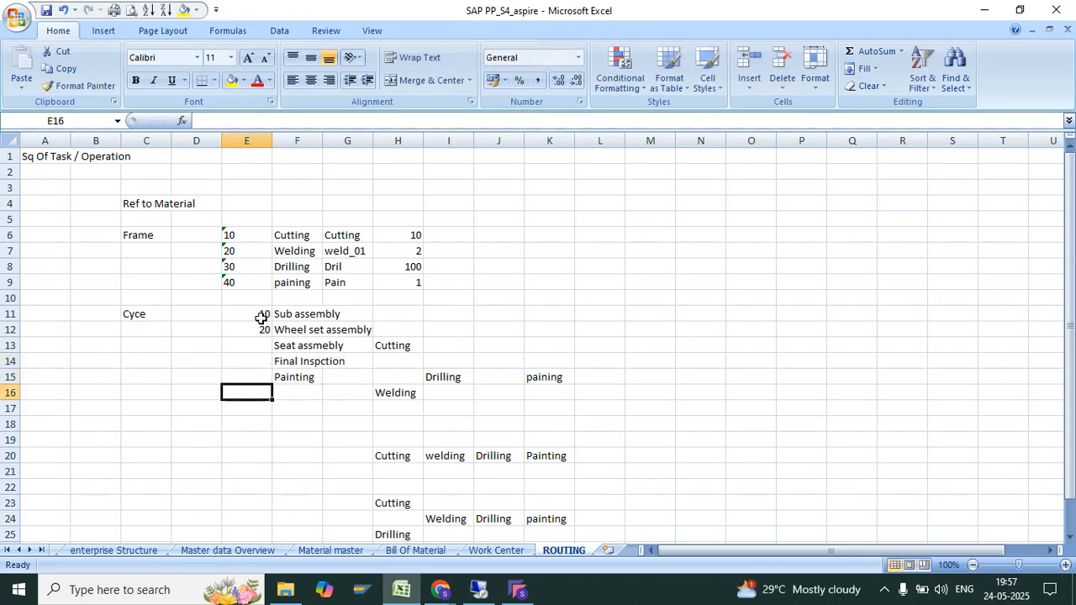
pyautogui.press('Up')
pyautogui.press('Up')
pyautogui.press('Up')
pyautogui.write('30')
pyautogui.press('Return')
pyautogui.write('40')
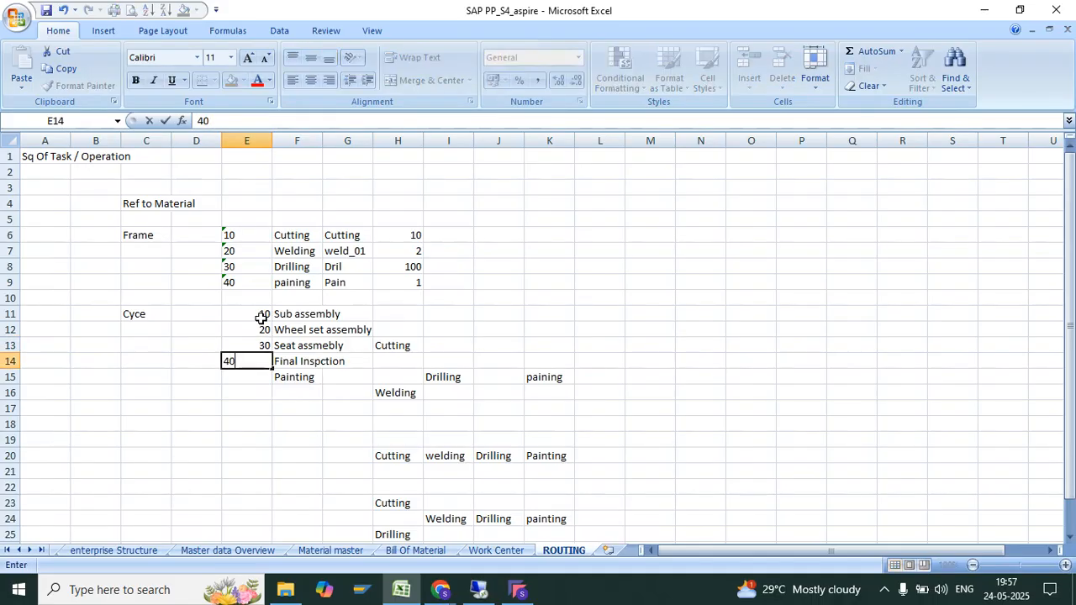
pyautogui.press('Return')
pyautogui.write('50')
pyautogui.press('Return')
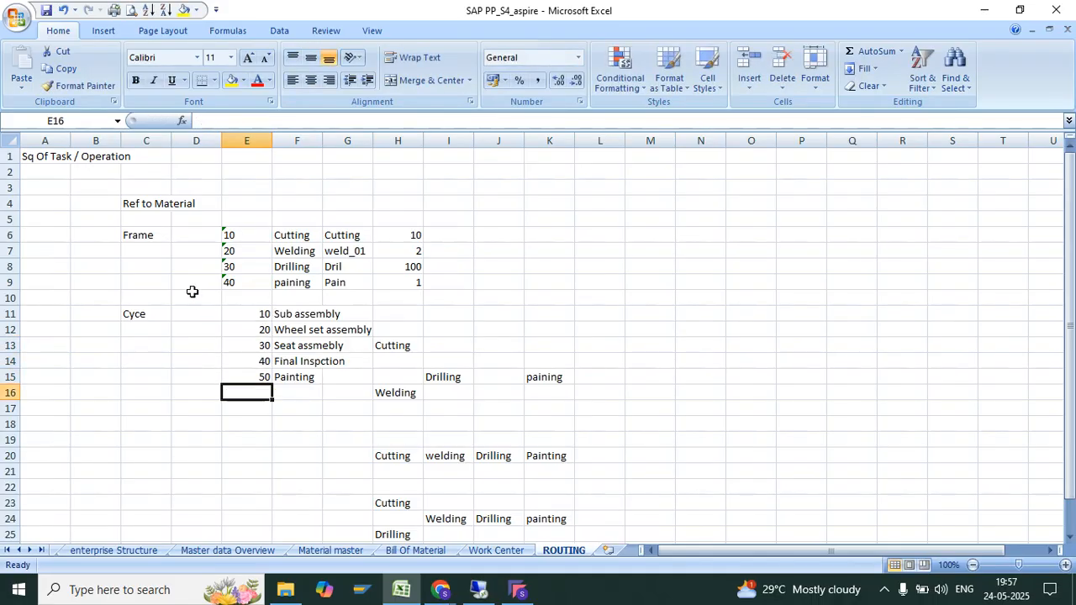
# Widen column A to make more room for the "Sq Of Task / Operation" heading.
pyautogui.click(151, 236)
pyautogui.click(148, 314)
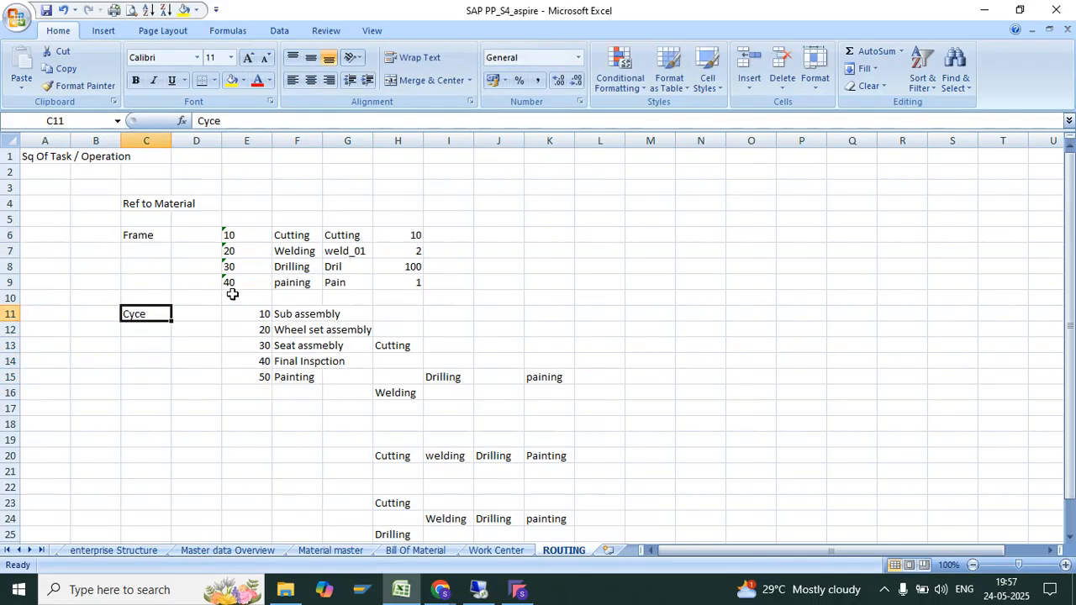
pyautogui.click(33, 158)
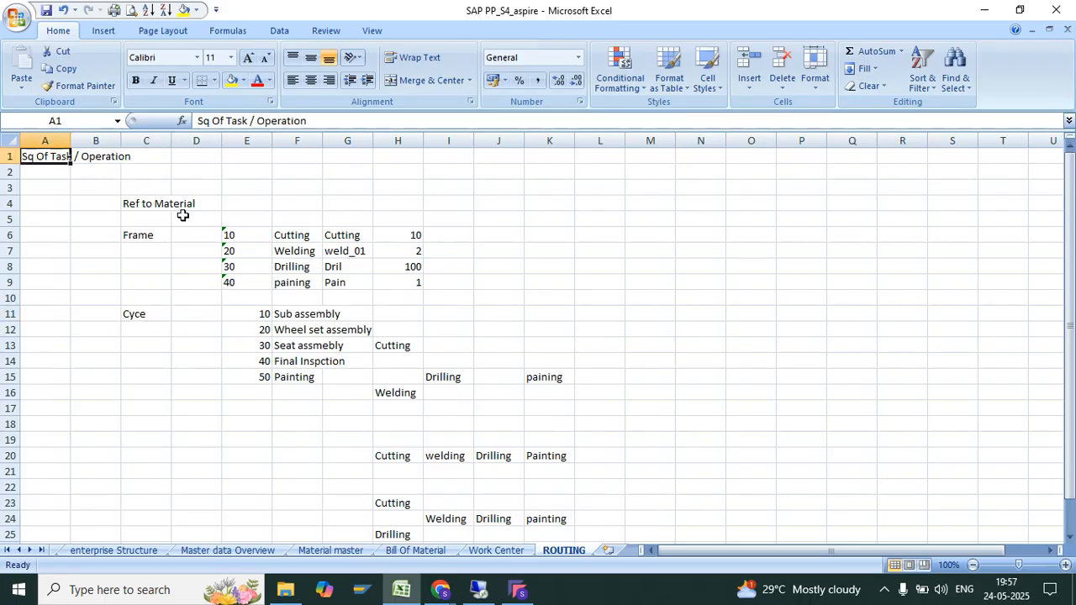
pyautogui.moveTo(69, 140); pyautogui.dragTo(112, 139)
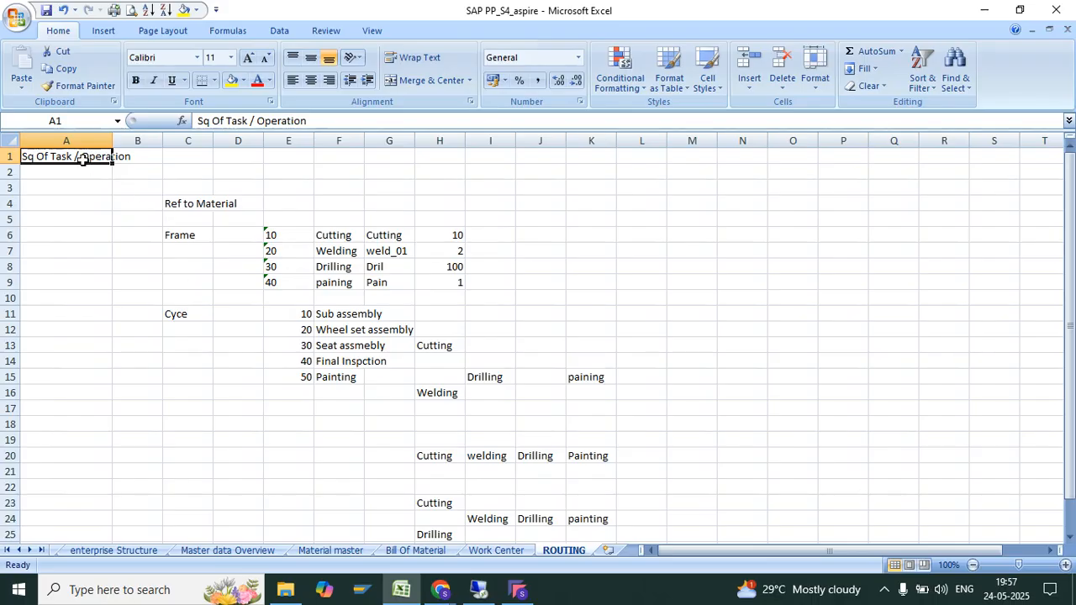
# Note "Material Code" in cell A17 and "Work center" in cell A19.
pyautogui.click(110, 409)
pyautogui.write('Materia')
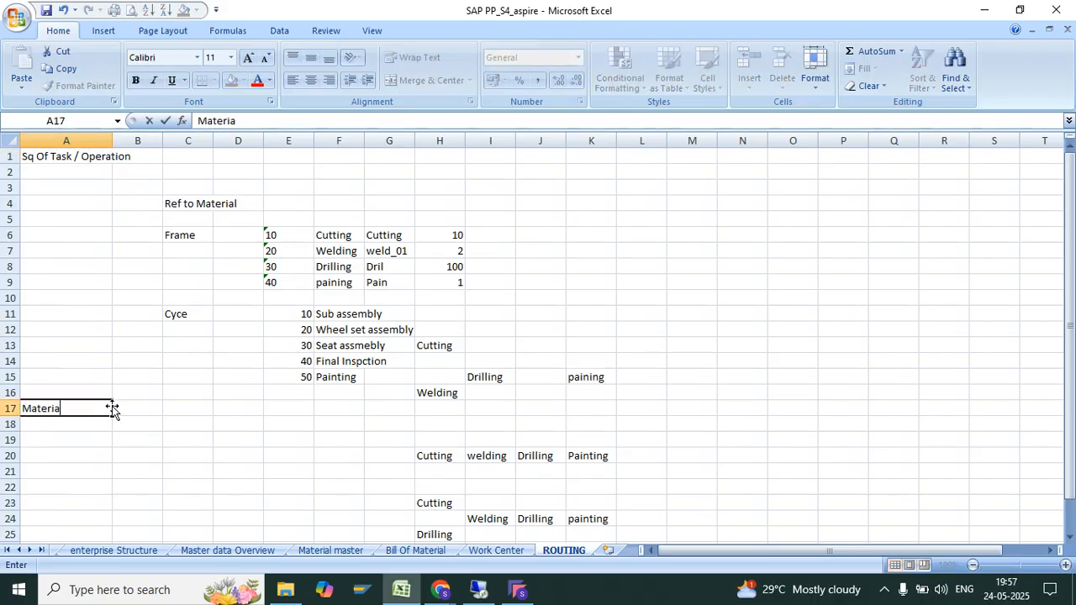
pyautogui.write('l Code')
pyautogui.press('Return')
pyautogui.press('Return')
pyautogui.write('Work c')
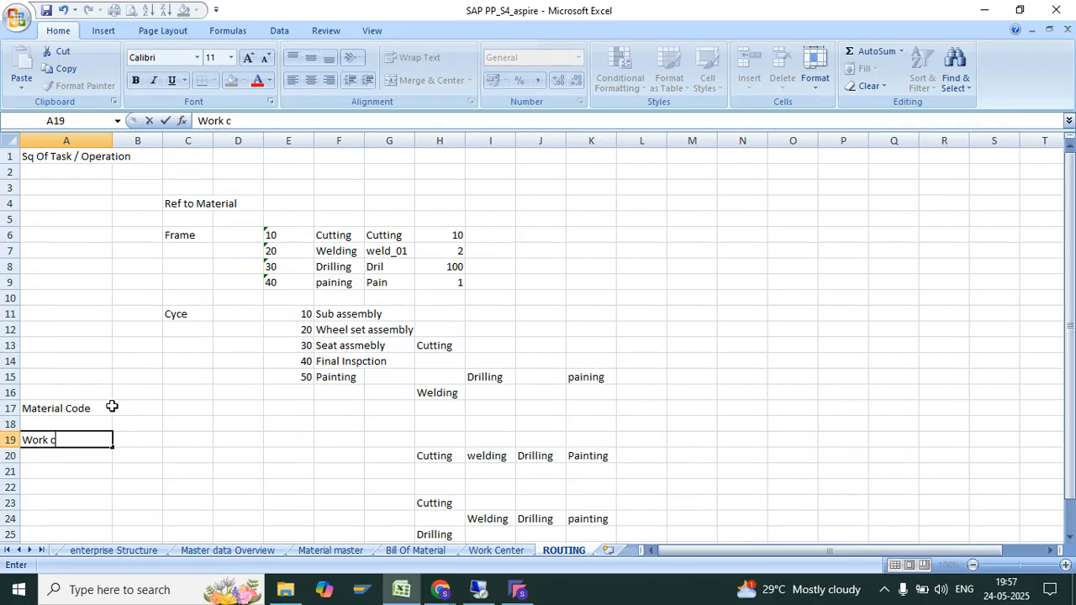
pyautogui.write('enter')
pyautogui.press('Return')
pyautogui.press('Return')
# Write "Bill Of material" in cell A15 above the Material Code note.
pyautogui.click(74, 380)
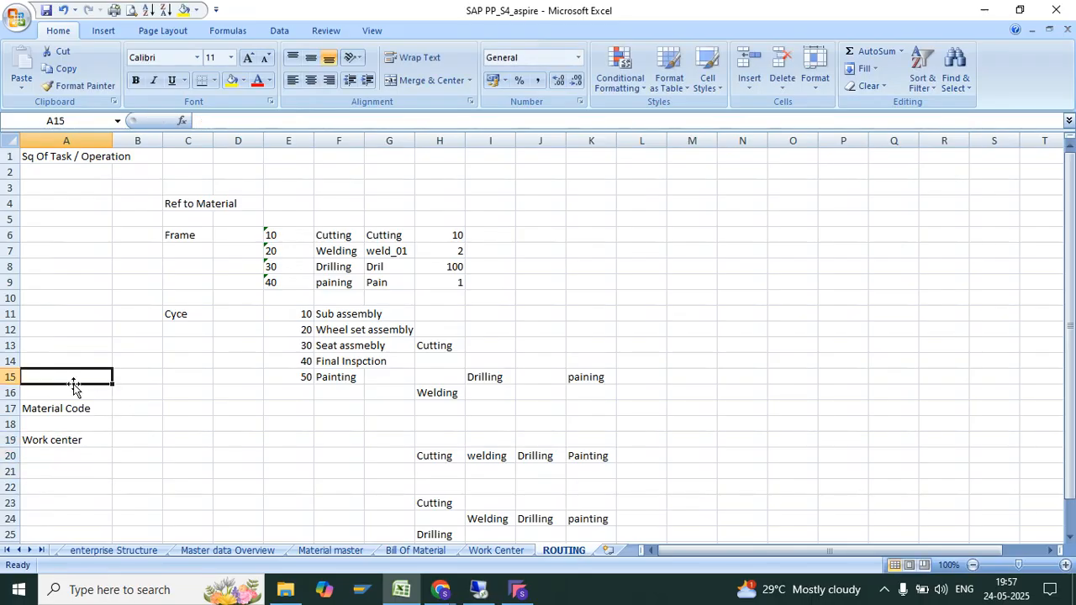
pyautogui.write('Bill Of')
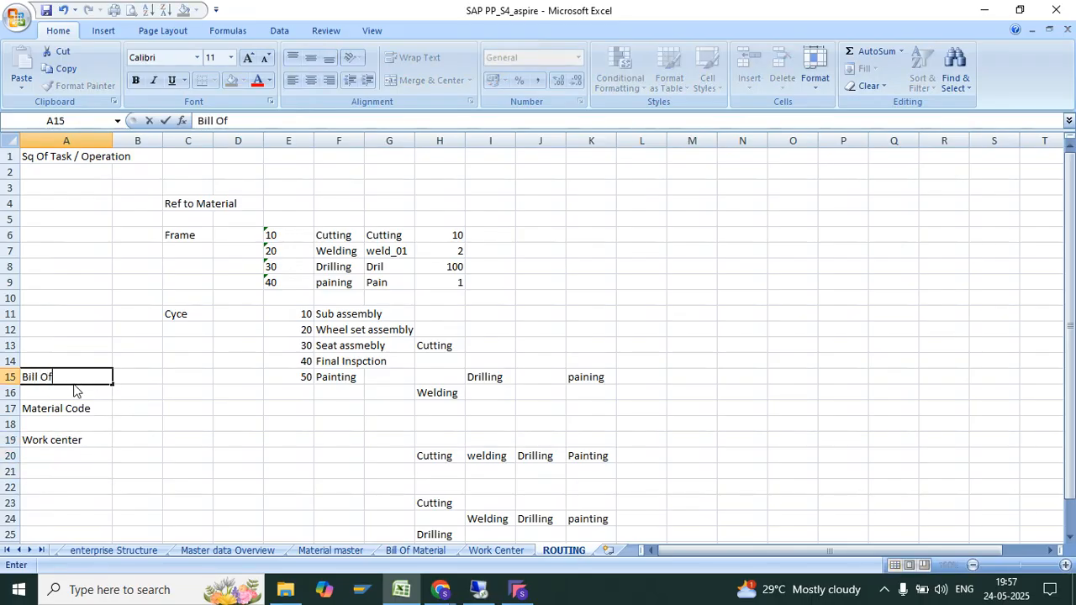
pyautogui.write(' material')
pyautogui.press('Return')
pyautogui.press('Return')
pyautogui.press('Return')
pyautogui.press('Return')
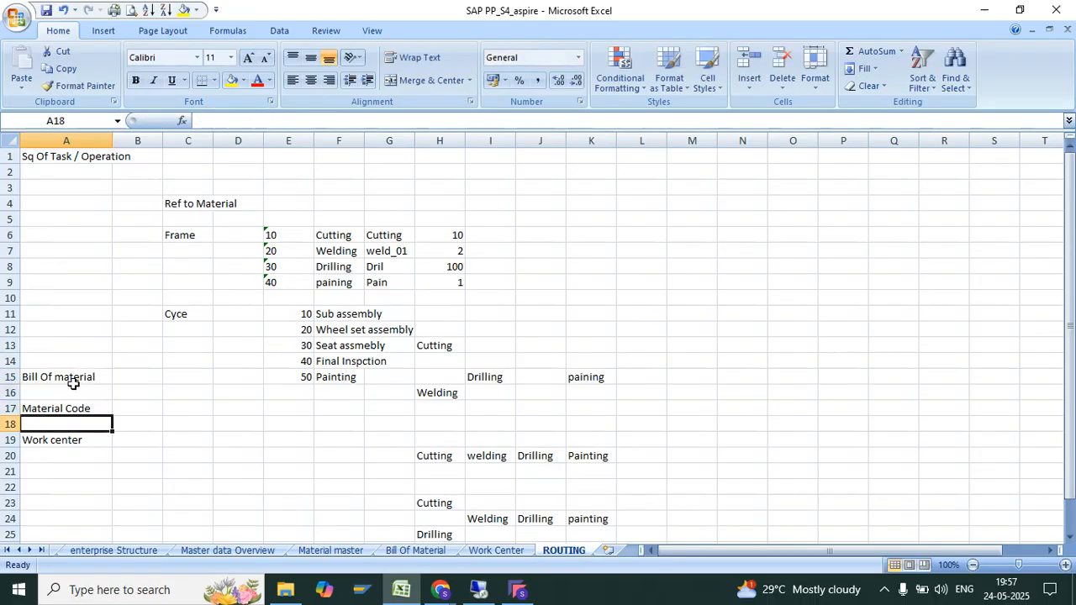
# Clear the notes from cells A3 to A23 in column A.
pyautogui.click(81, 409)
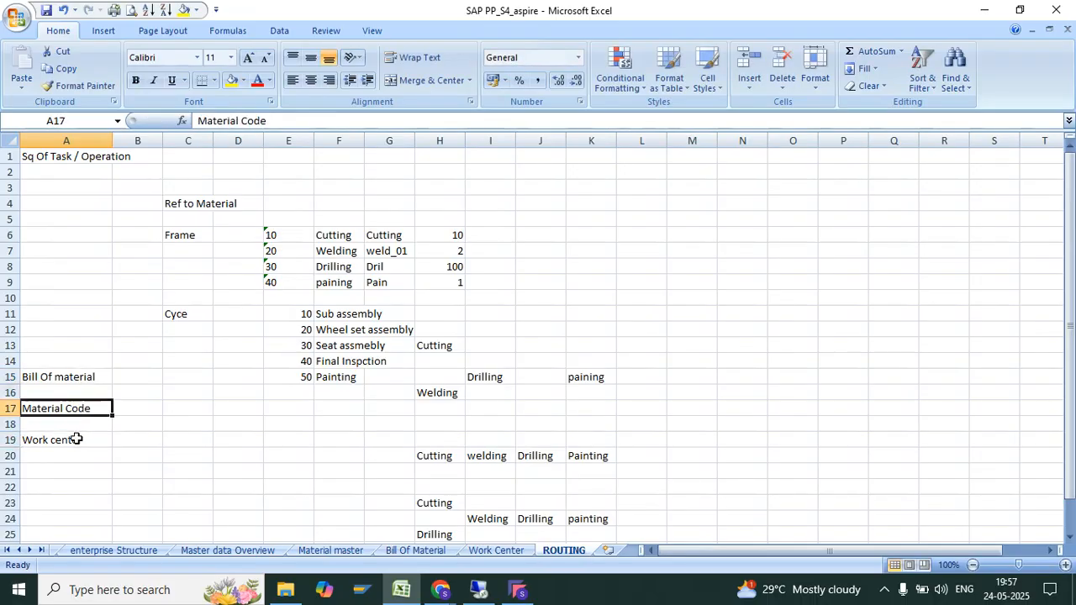
pyautogui.click(77, 439)
pyautogui.click(79, 409)
pyautogui.click(73, 439)
pyautogui.click(60, 348)
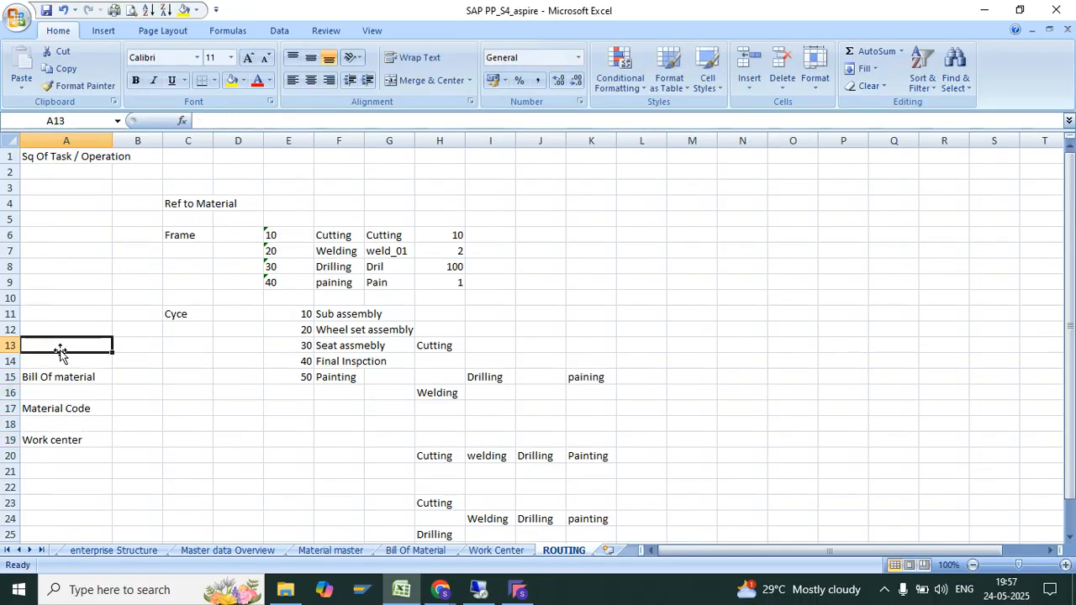
pyautogui.moveTo(61, 192); pyautogui.dragTo(69, 497)
pyautogui.press('Delete')
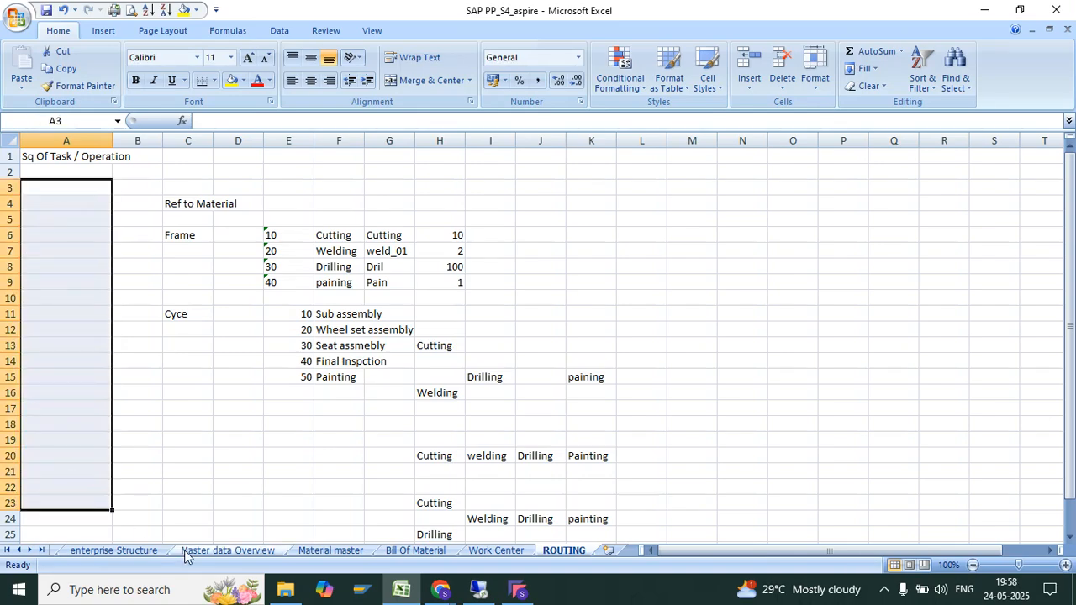
pyautogui.click(519, 589)
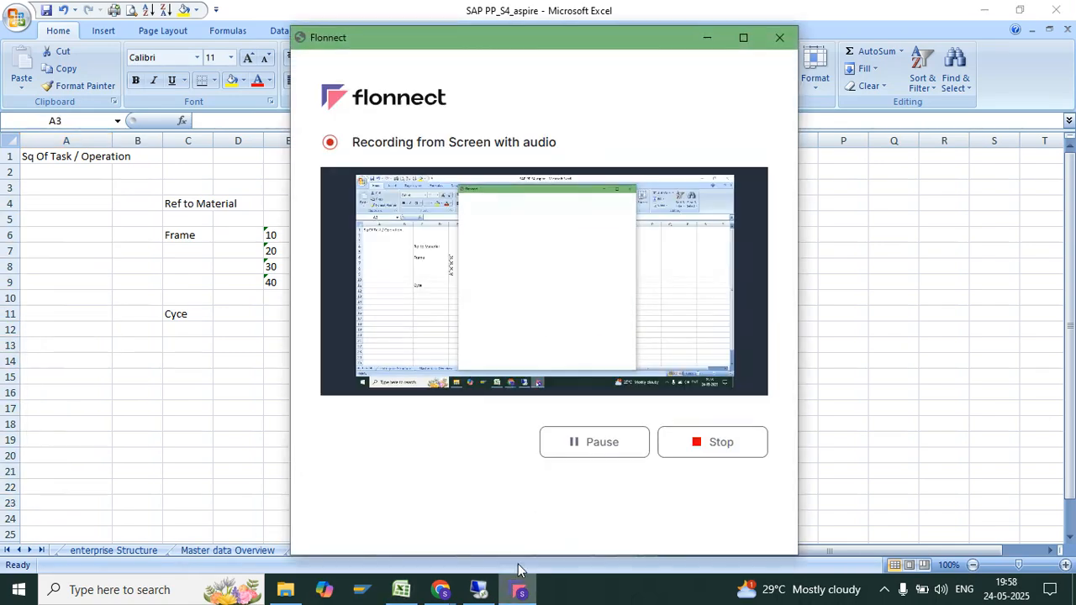